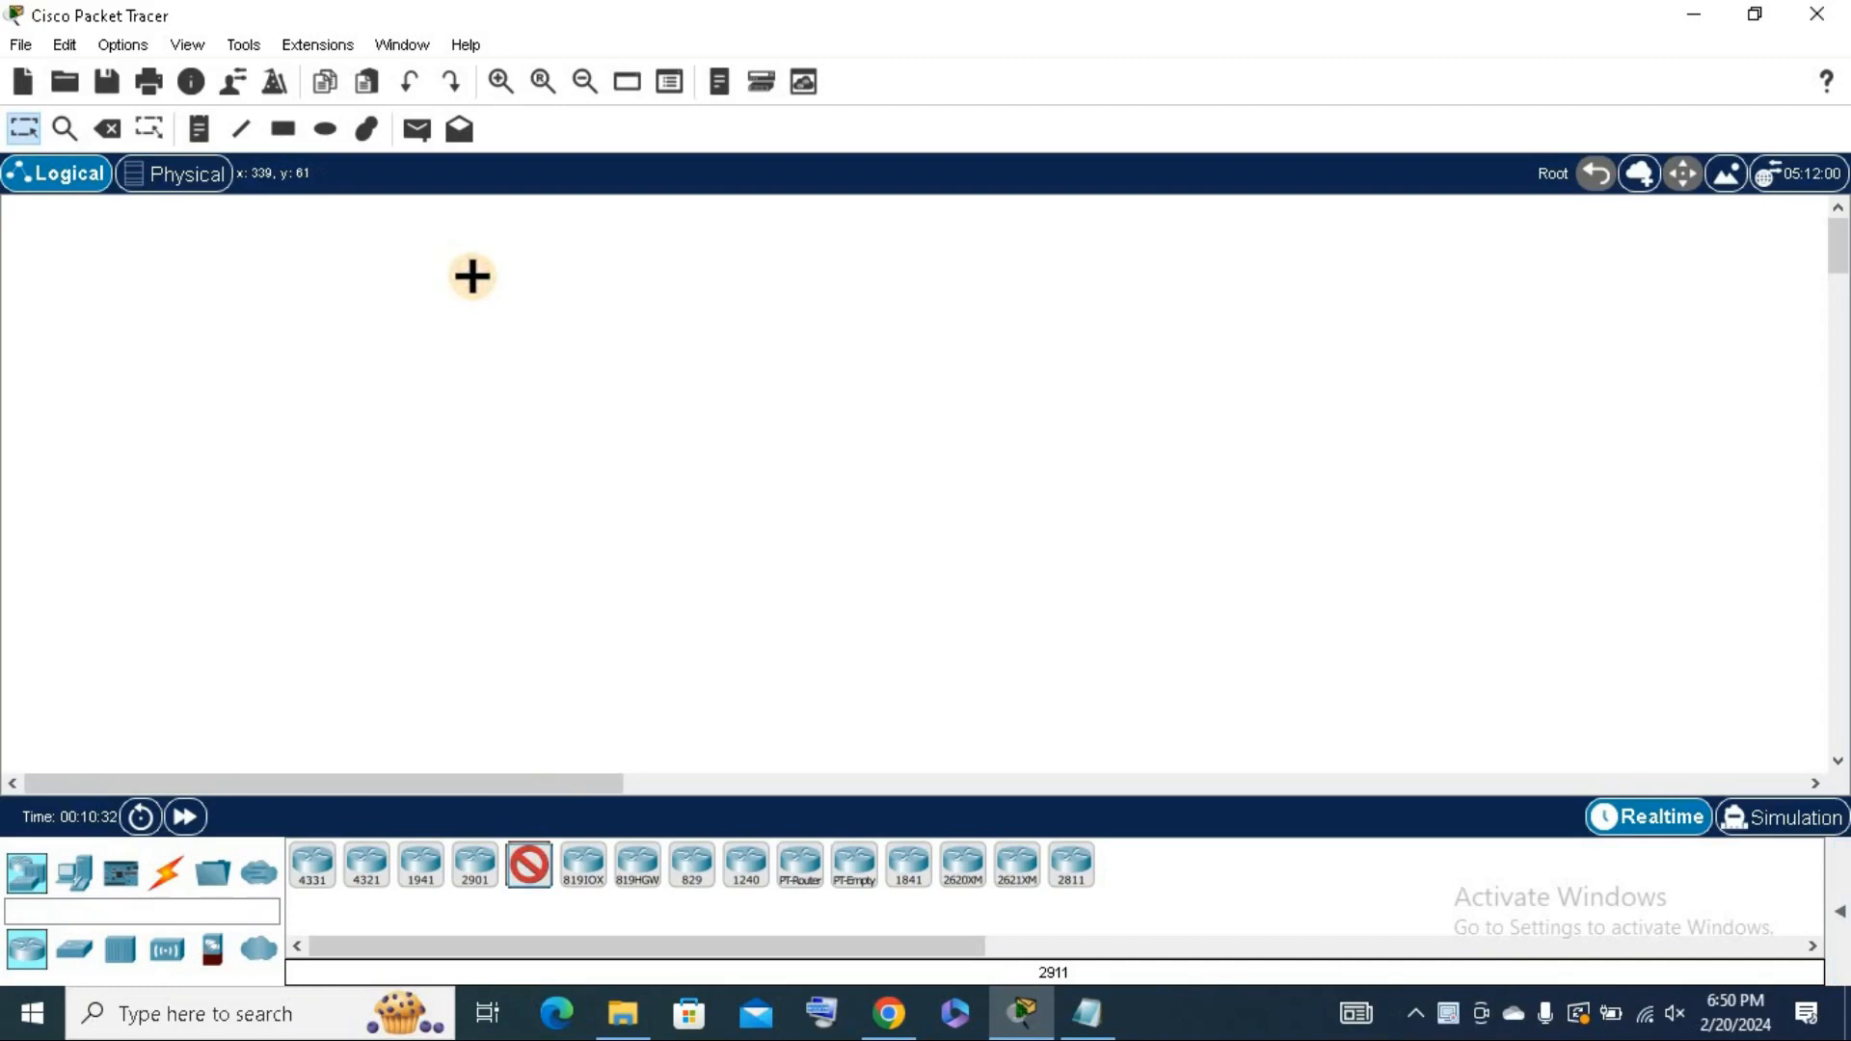
Place four 2911 routers in a horizontal row across the upper part of the workspace.
left_click(687, 283)
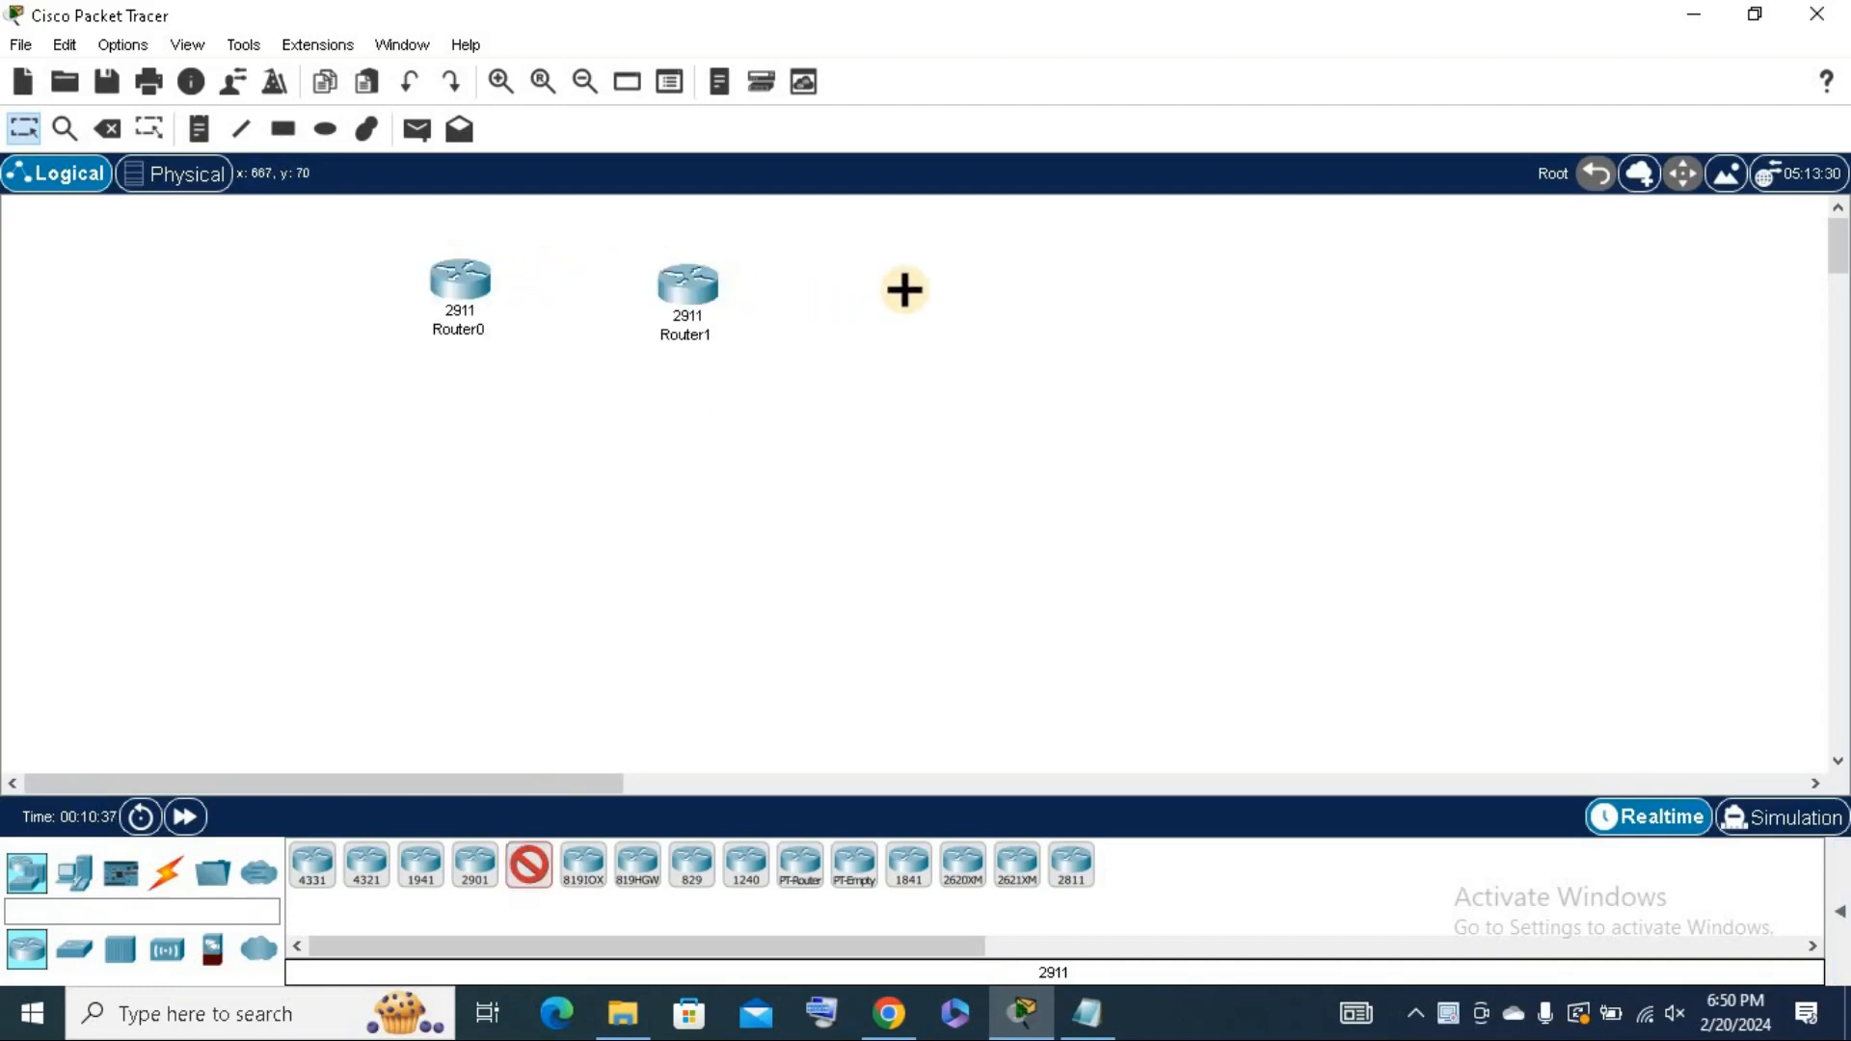
left_click(905, 289)
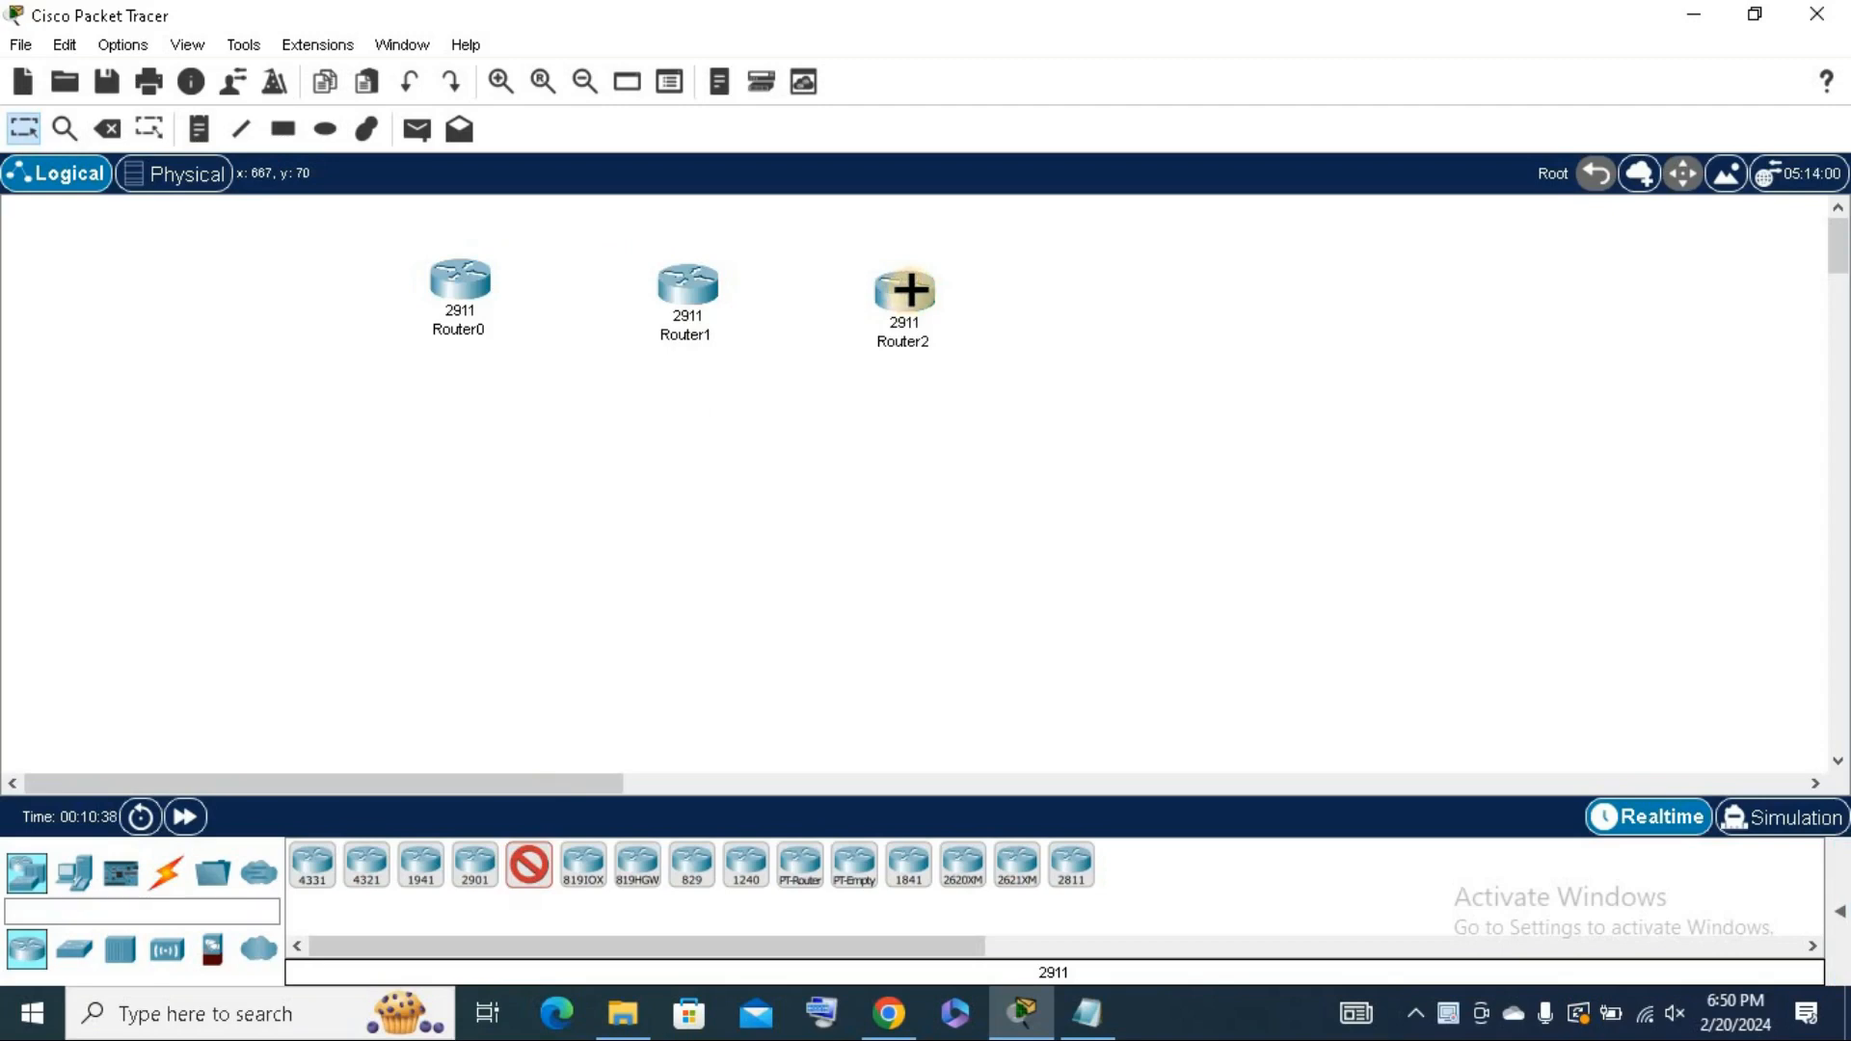
left_click(1162, 294)
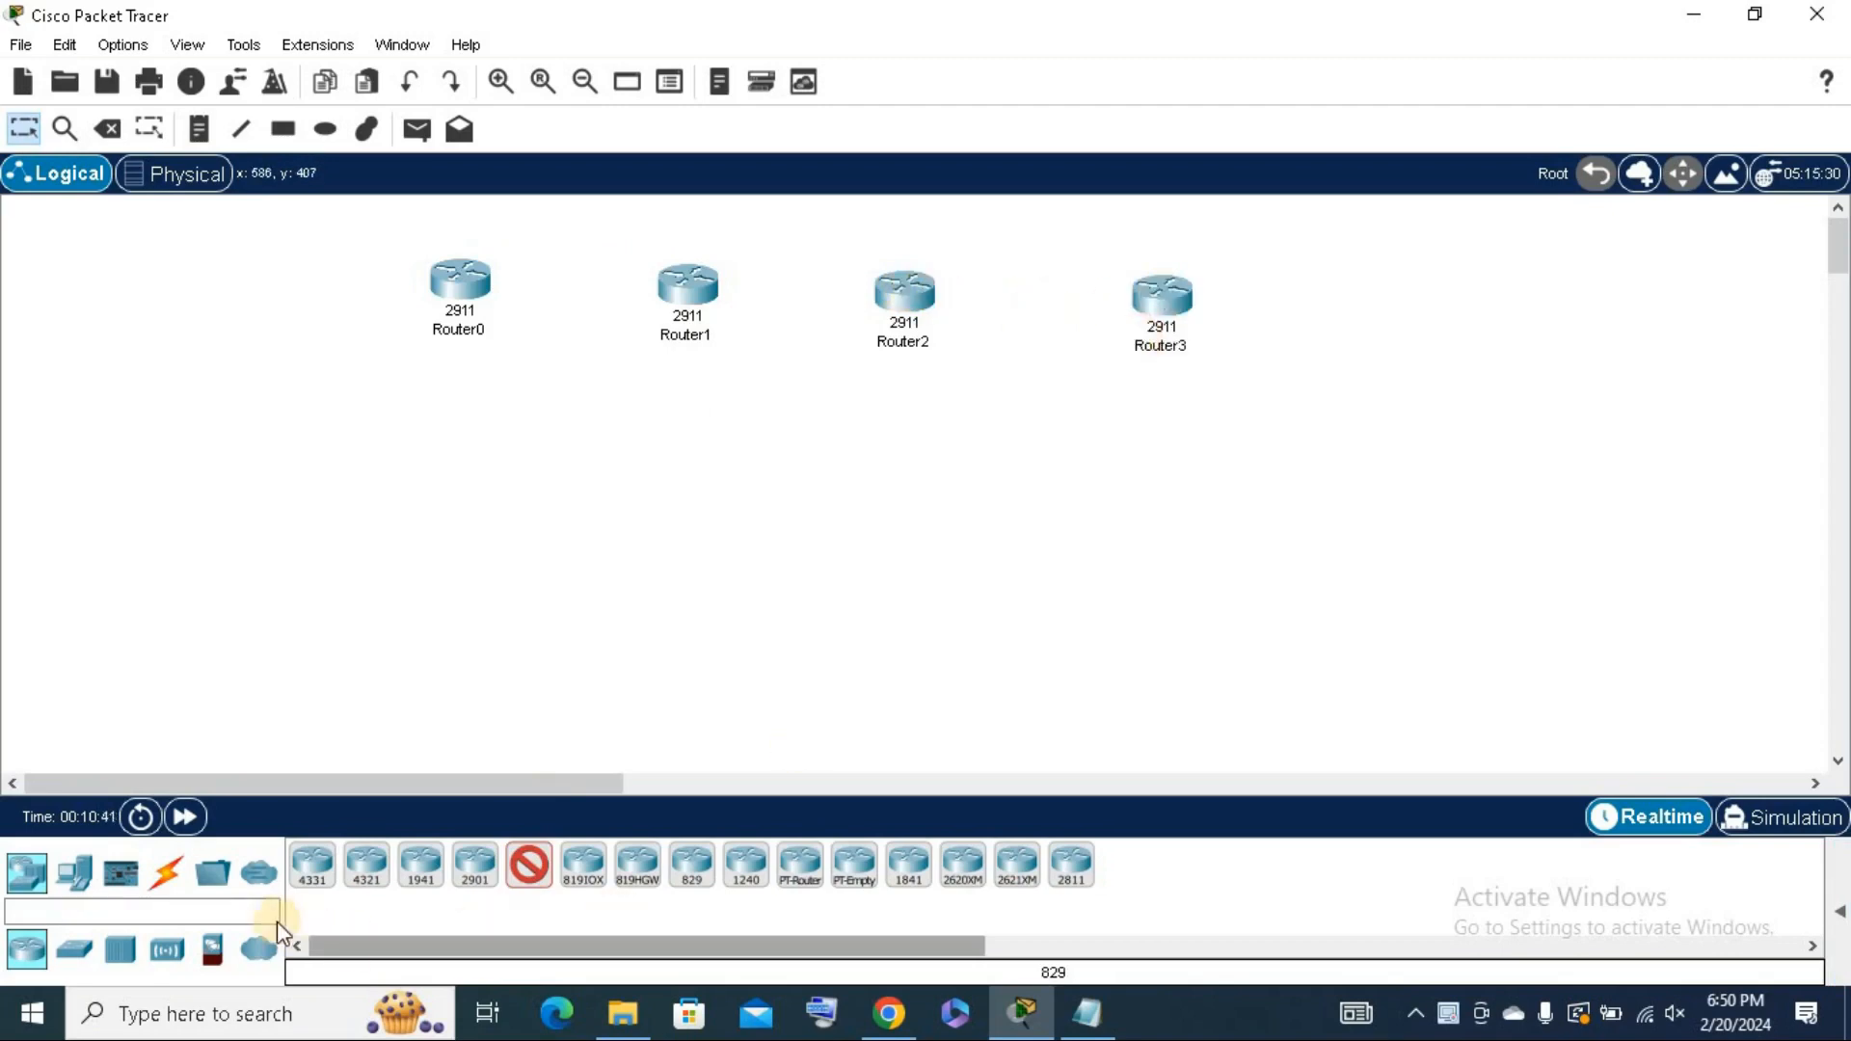
Add four 2960 switches in a row, one beneath each router.
left_click(81, 951)
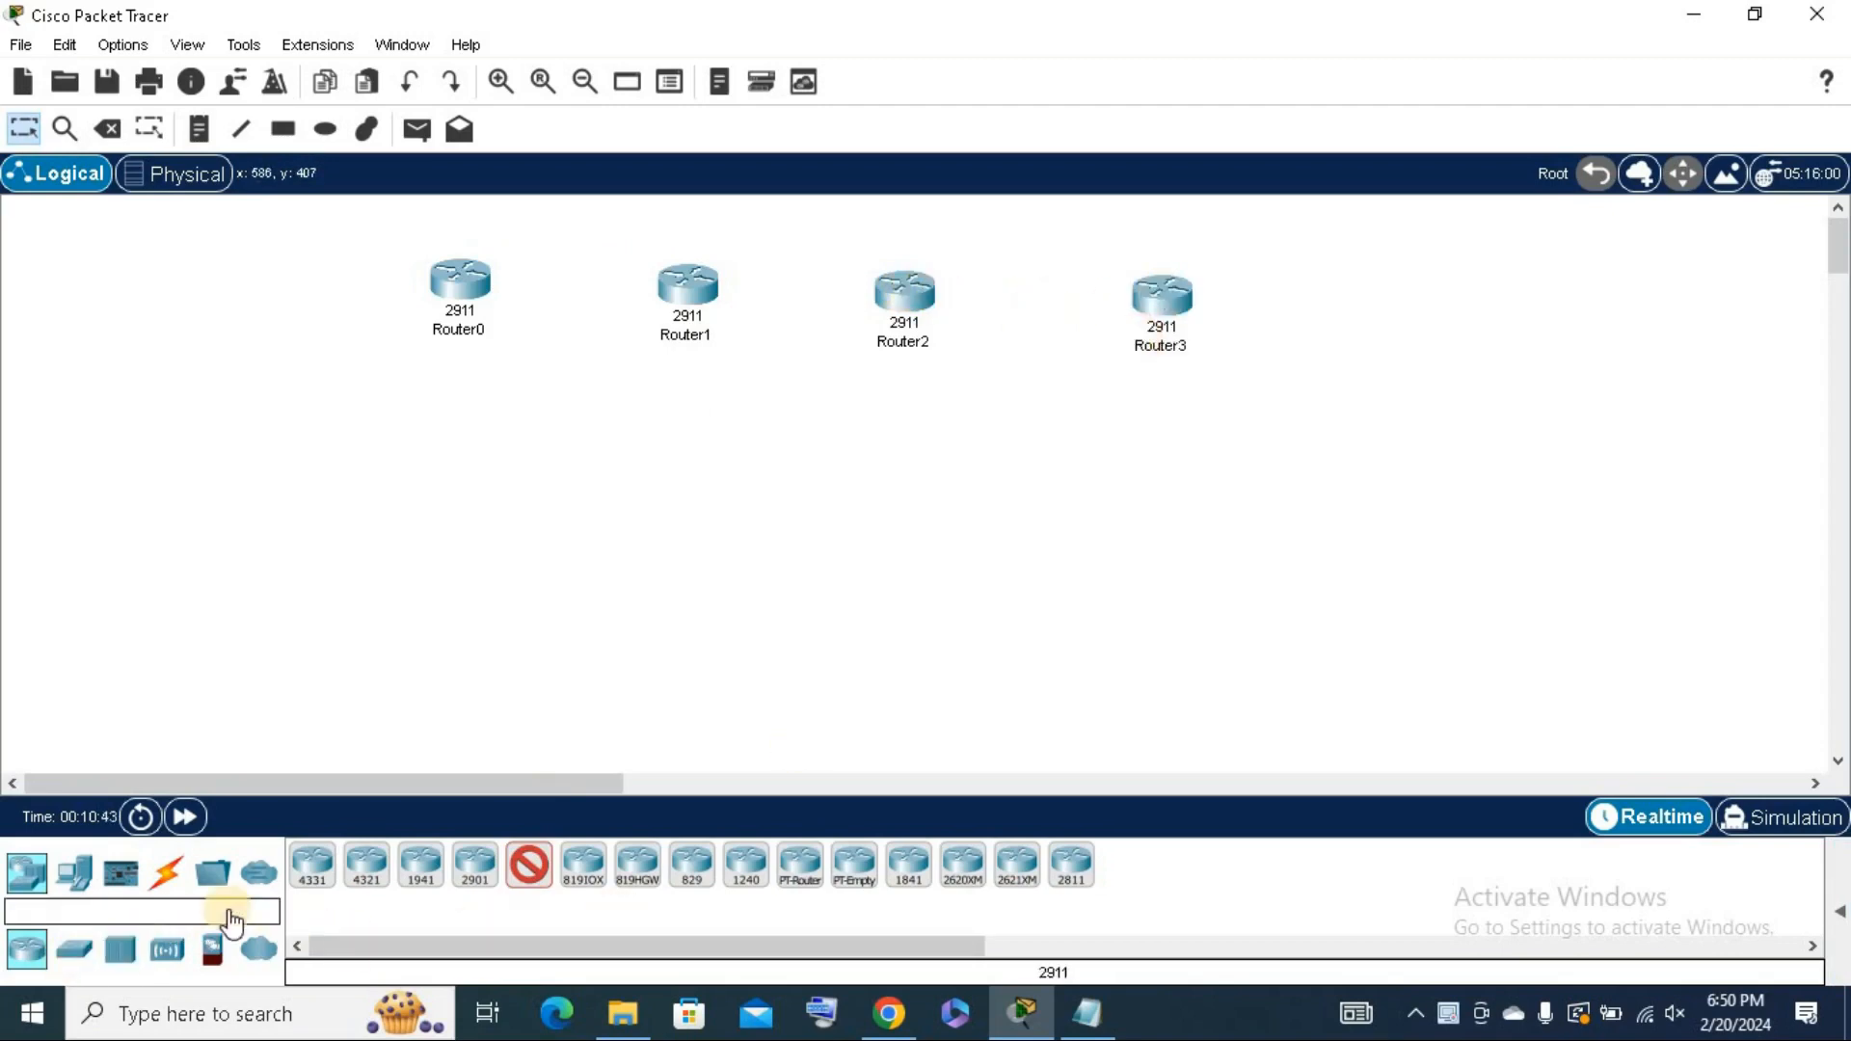
left_click_drag(311, 875, 454, 432)
left_click(682, 443)
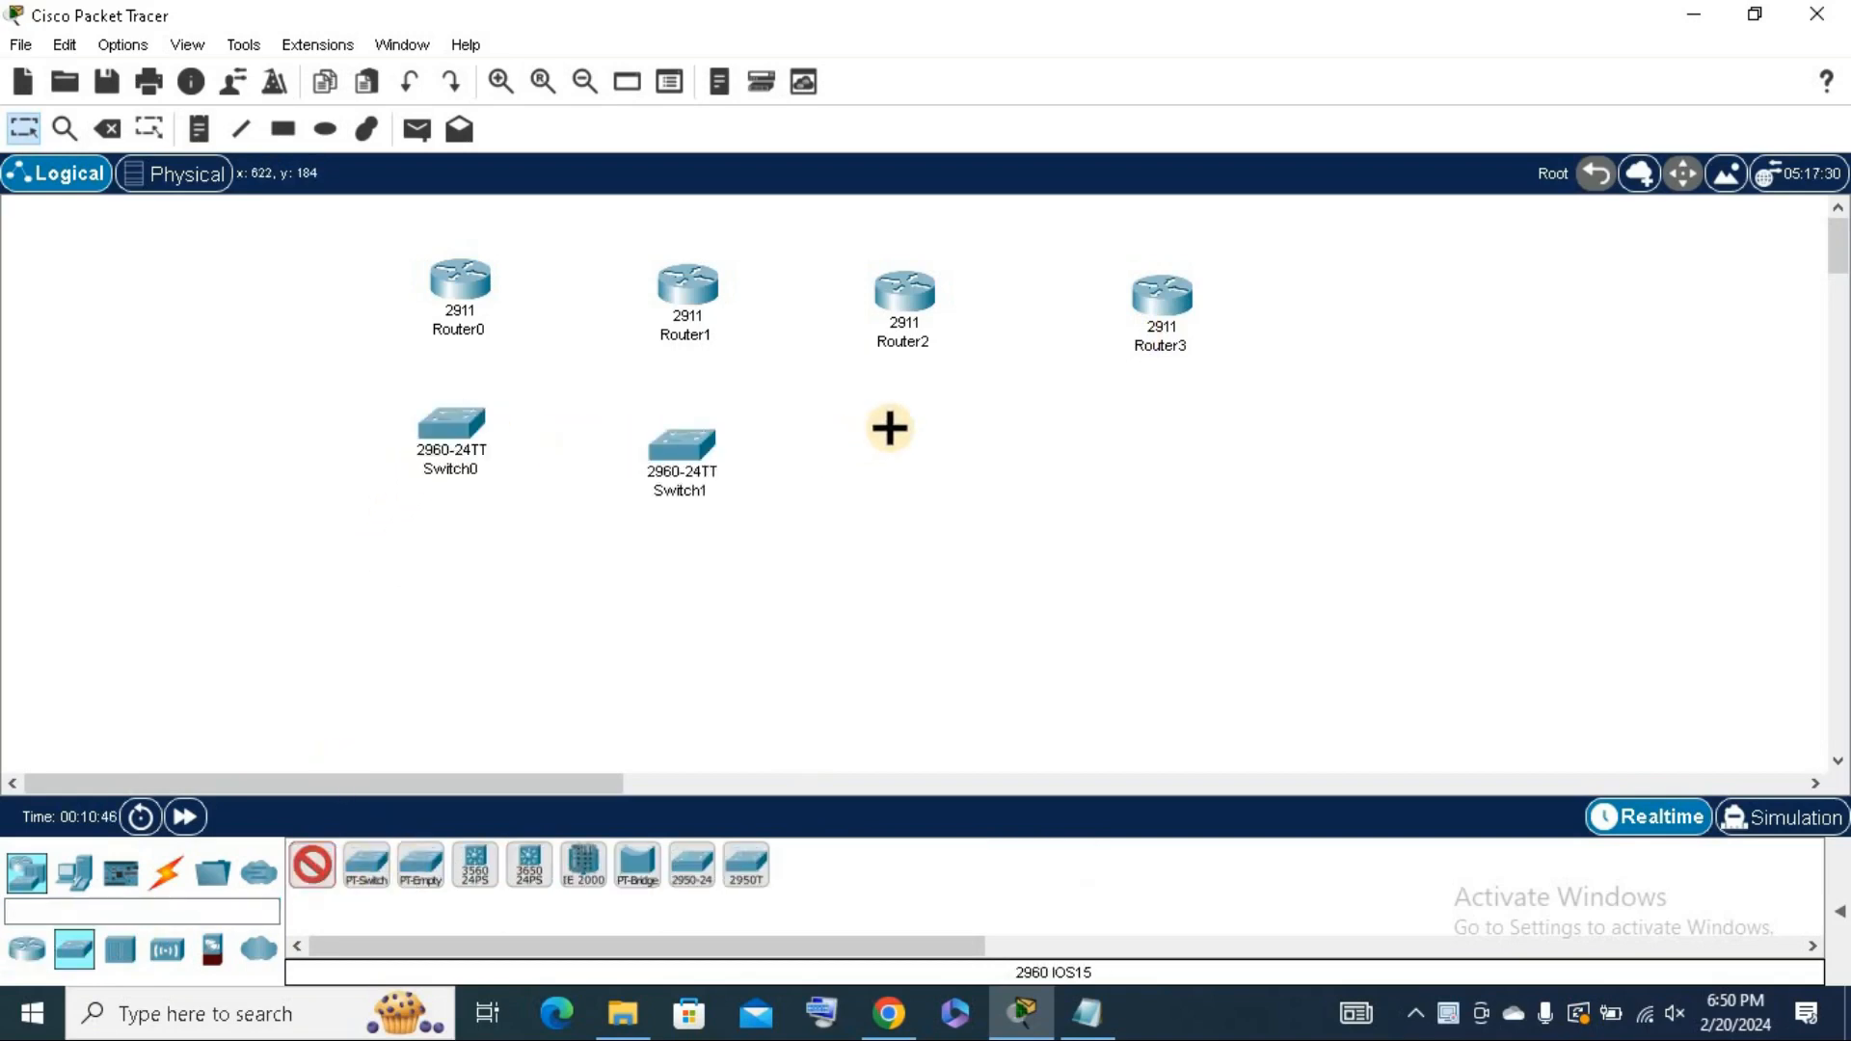
left_click(911, 447)
left_click(1170, 438)
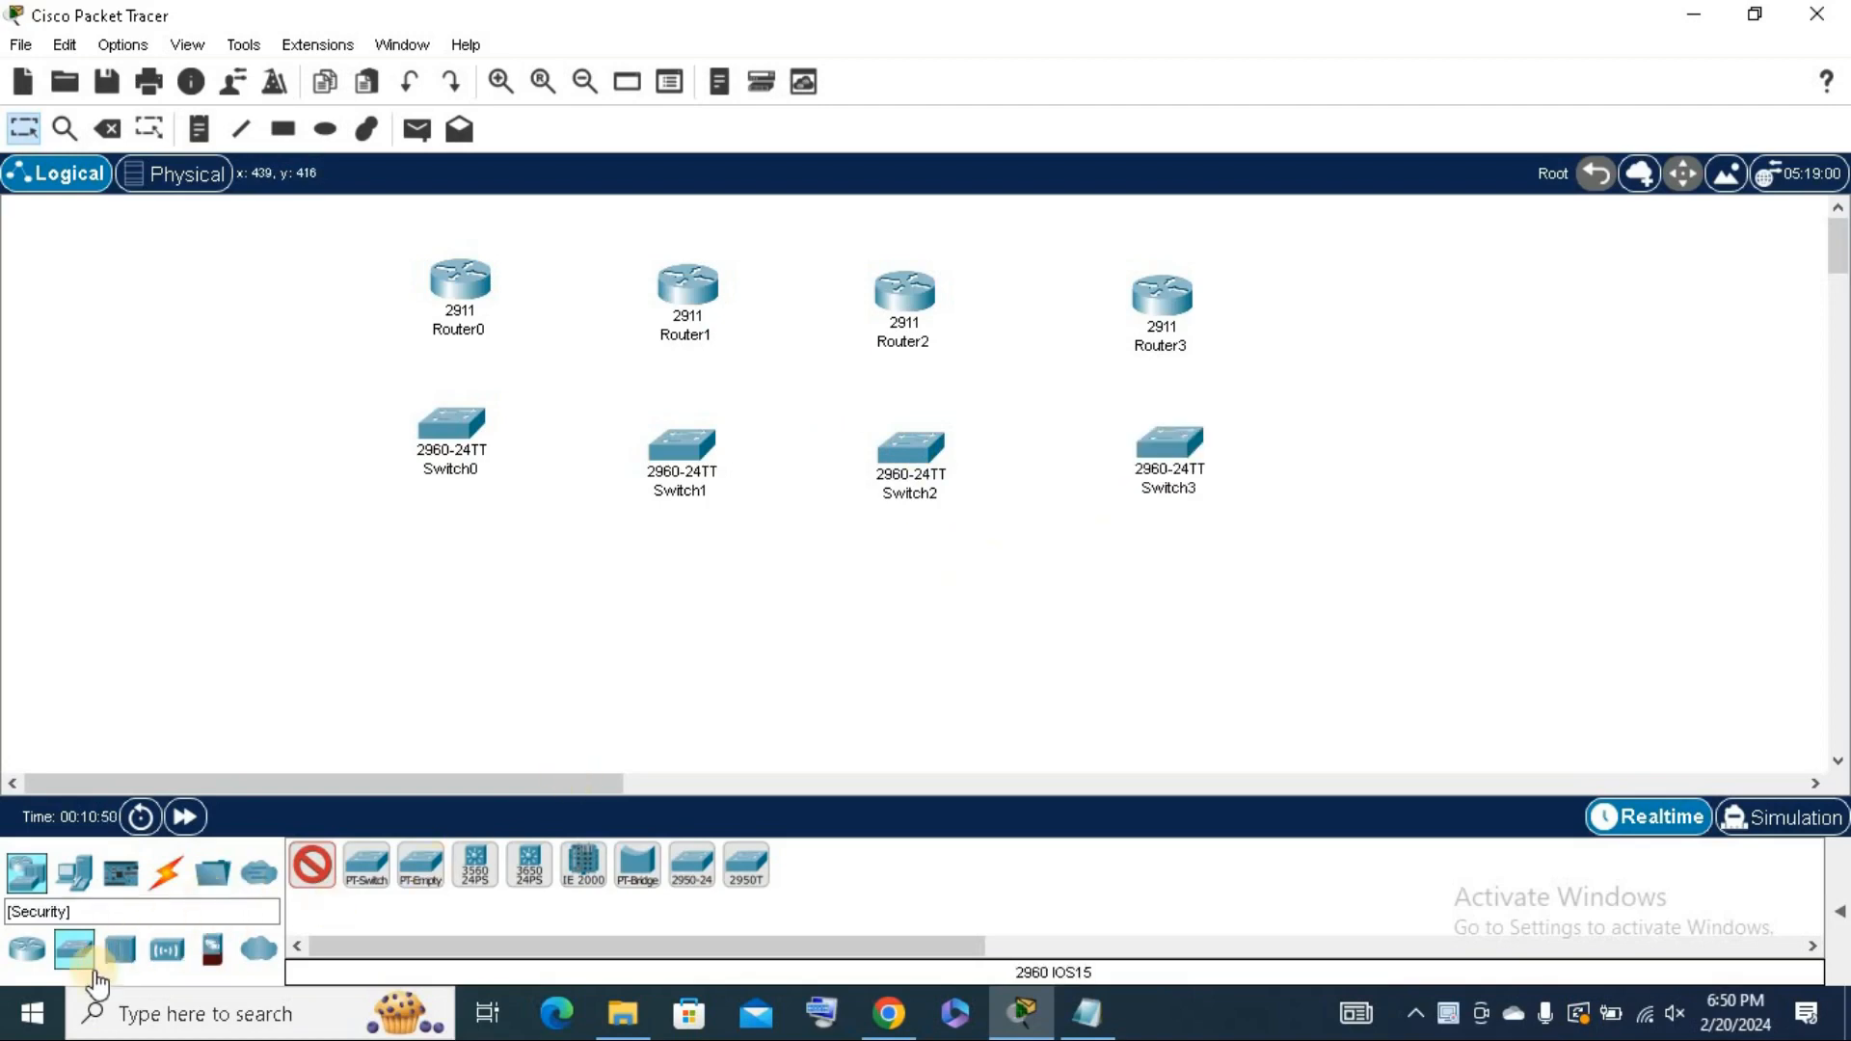
Add eight PC end devices in a row under the switches, two for each switch.
left_click(73, 873)
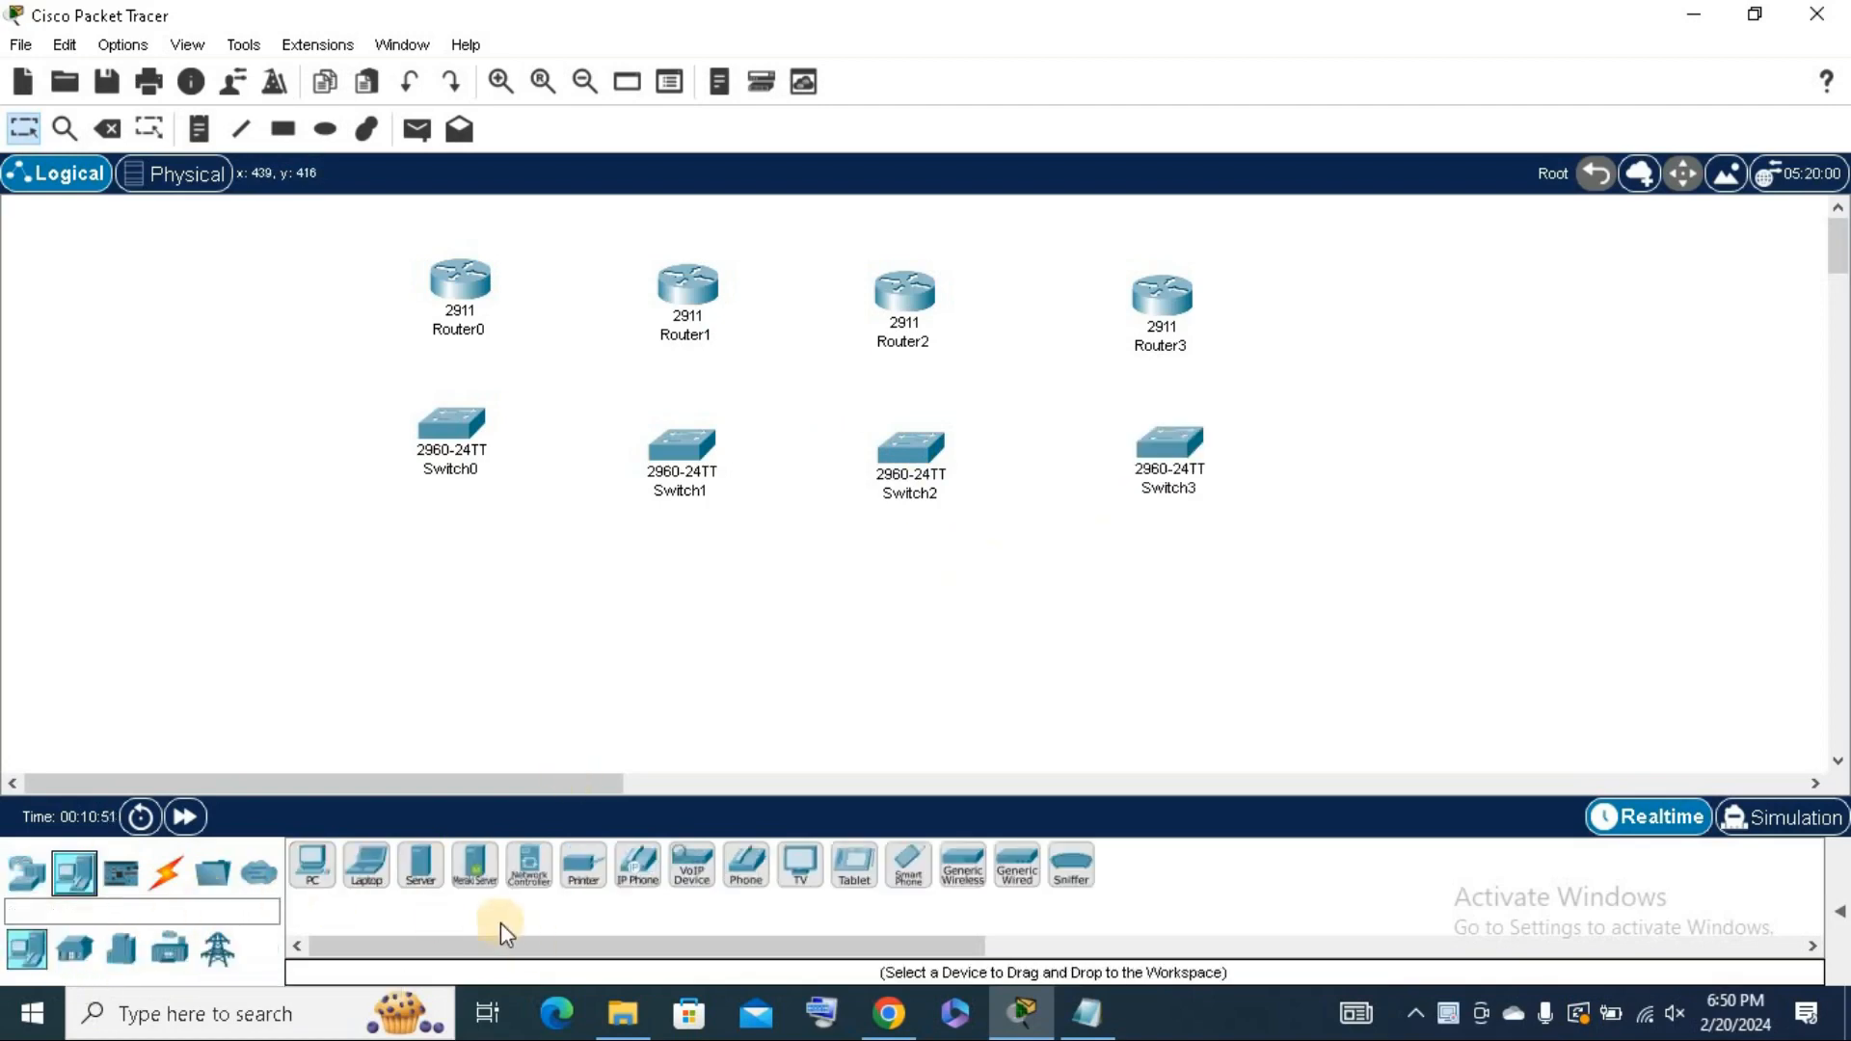
left_click(298, 865)
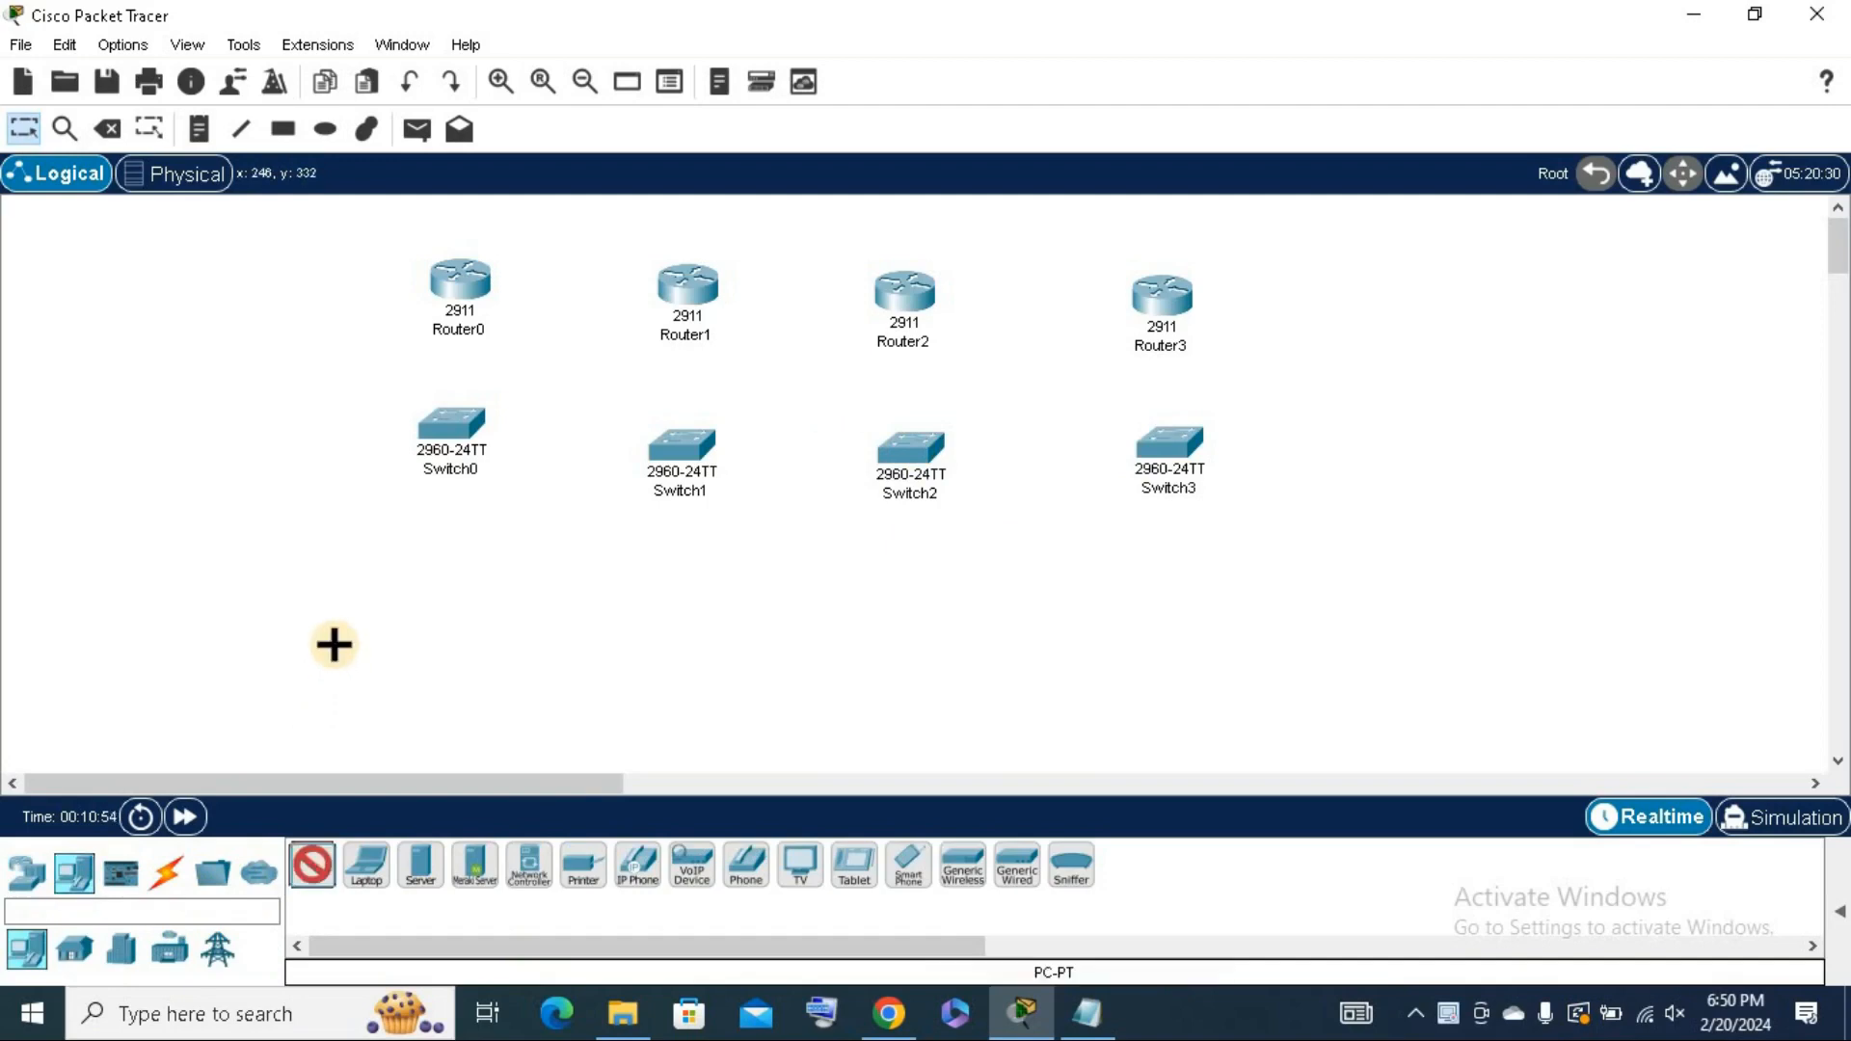
left_click(333, 644)
left_click(441, 637)
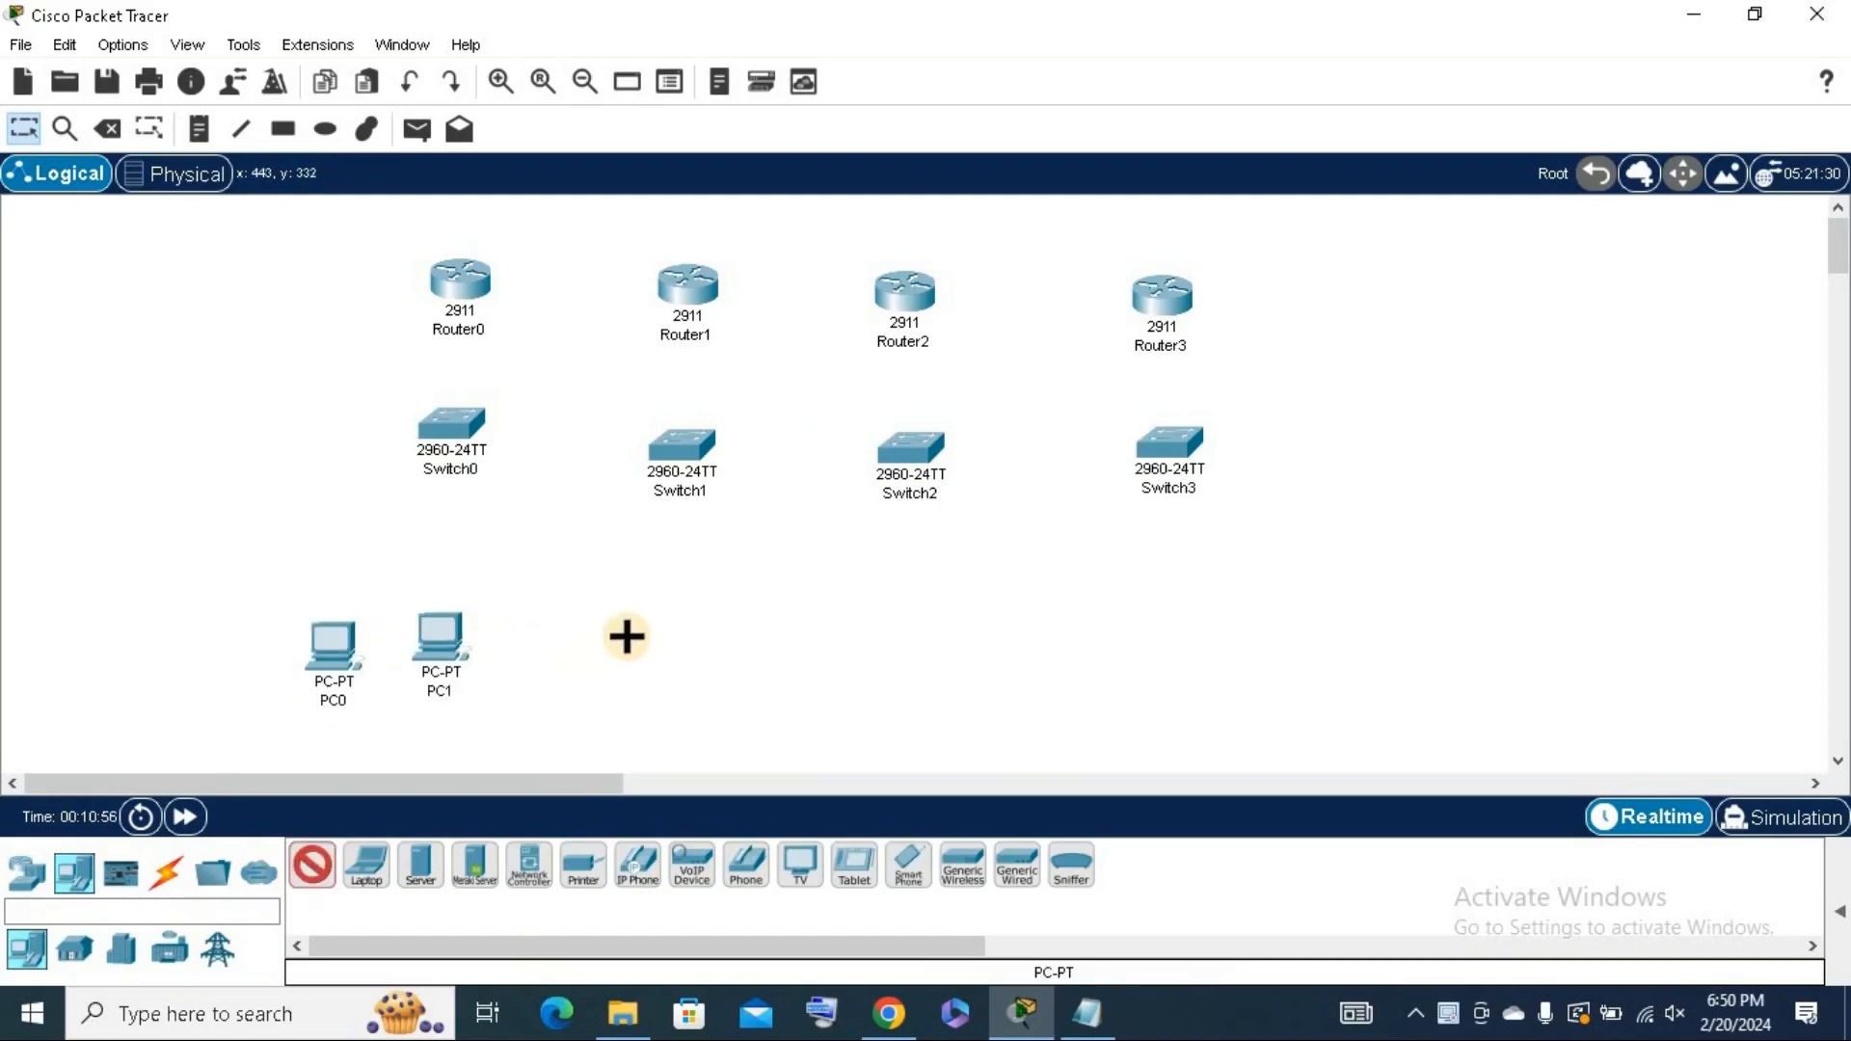
left_click(633, 638)
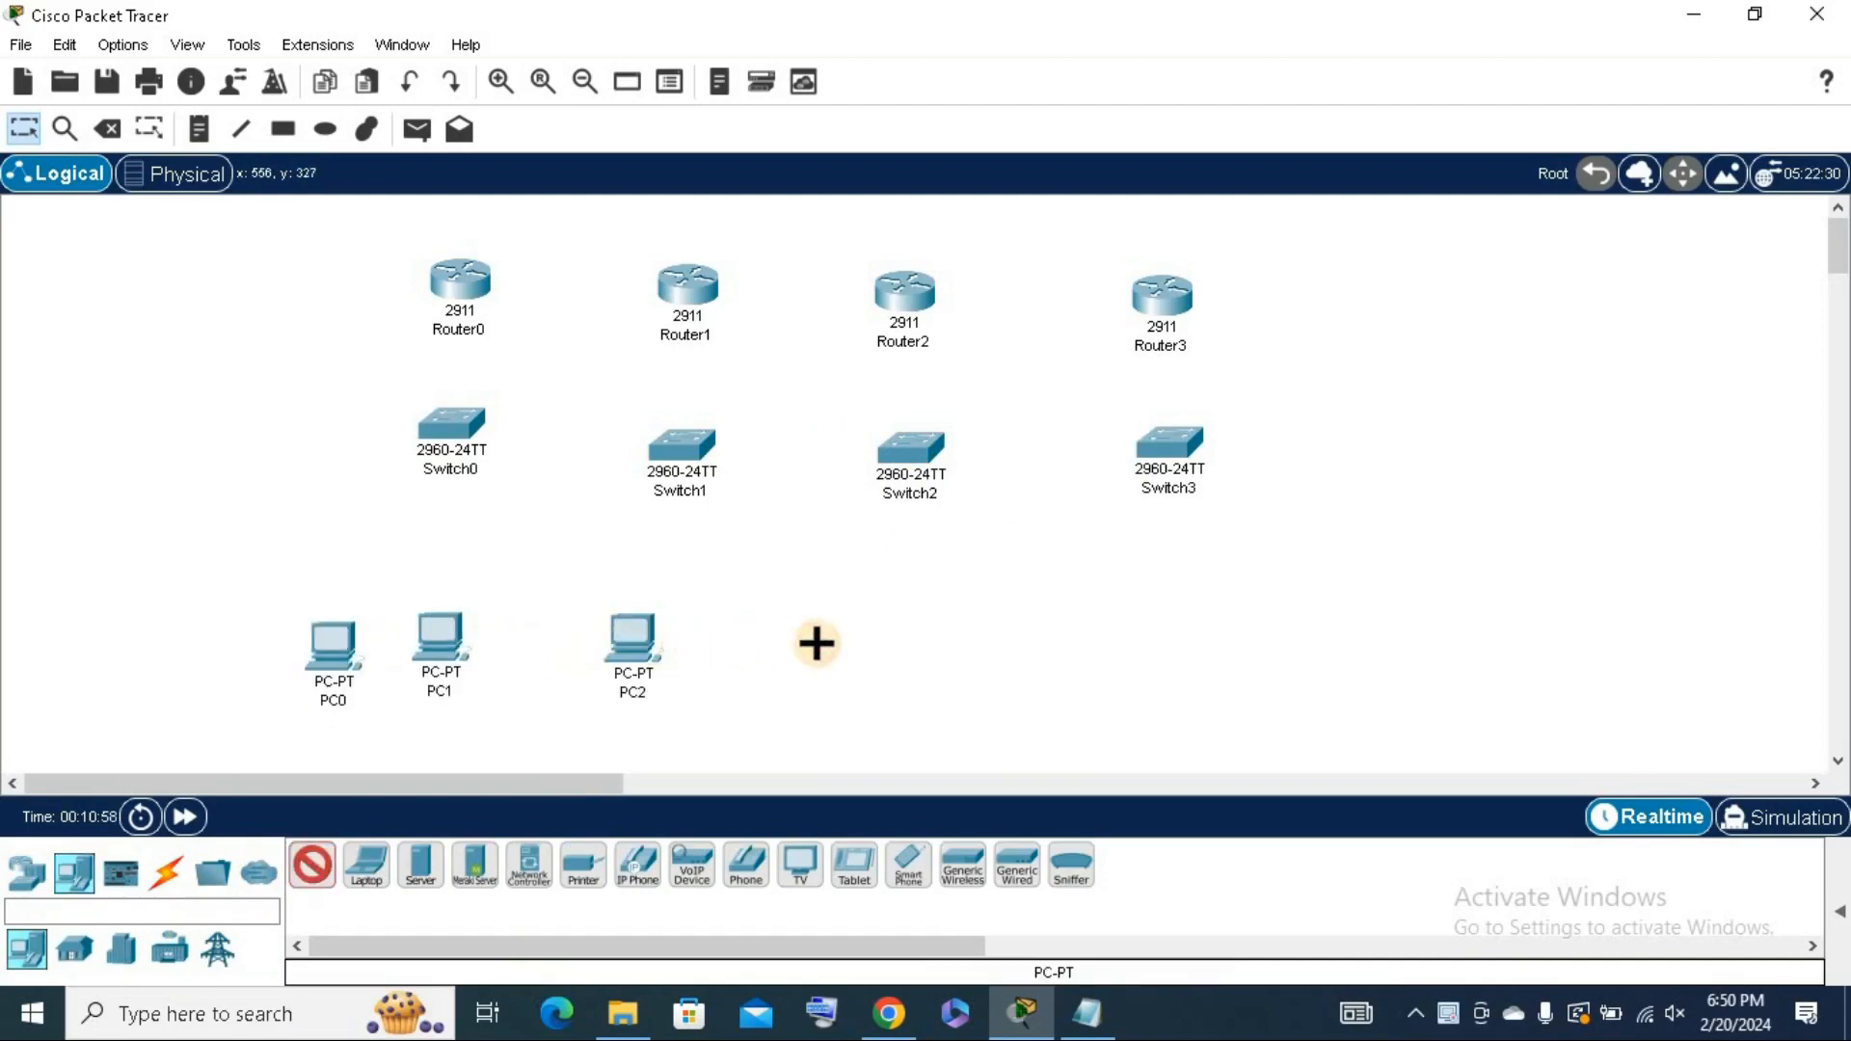
left_click(753, 641)
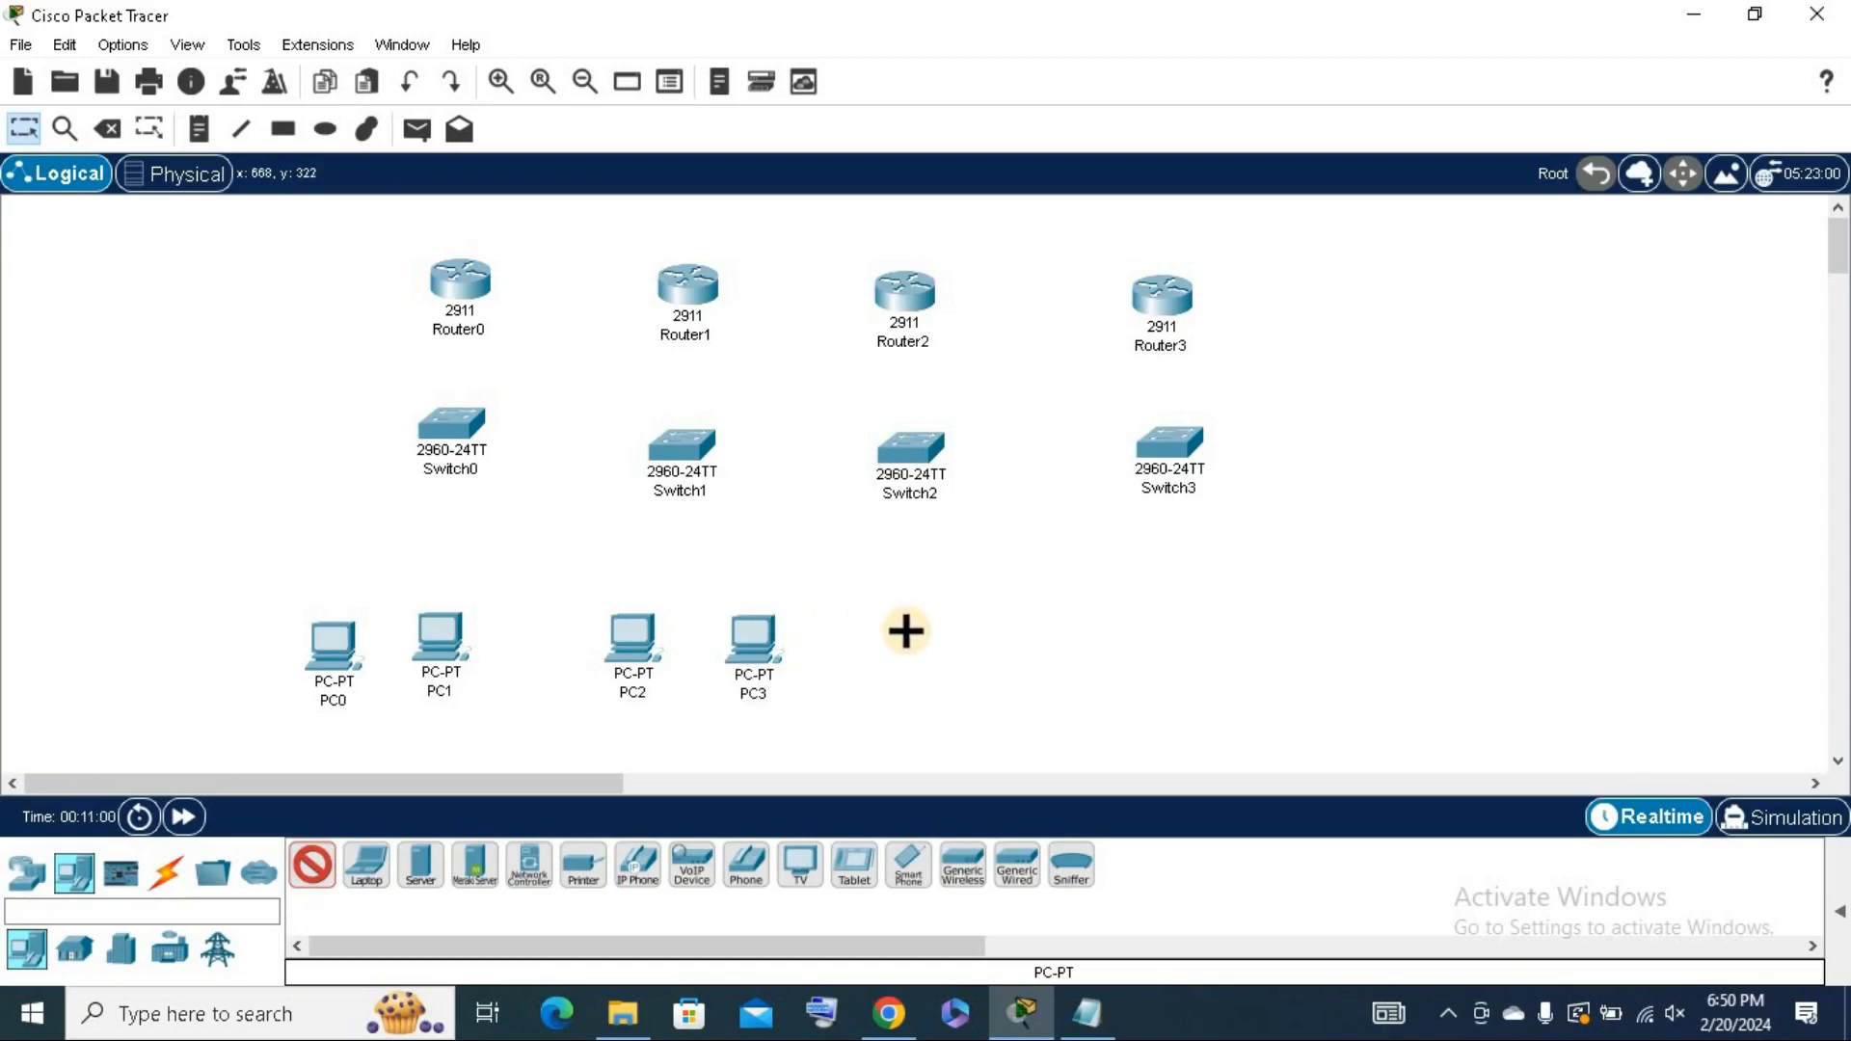
left_click(911, 639)
left_click(1003, 630)
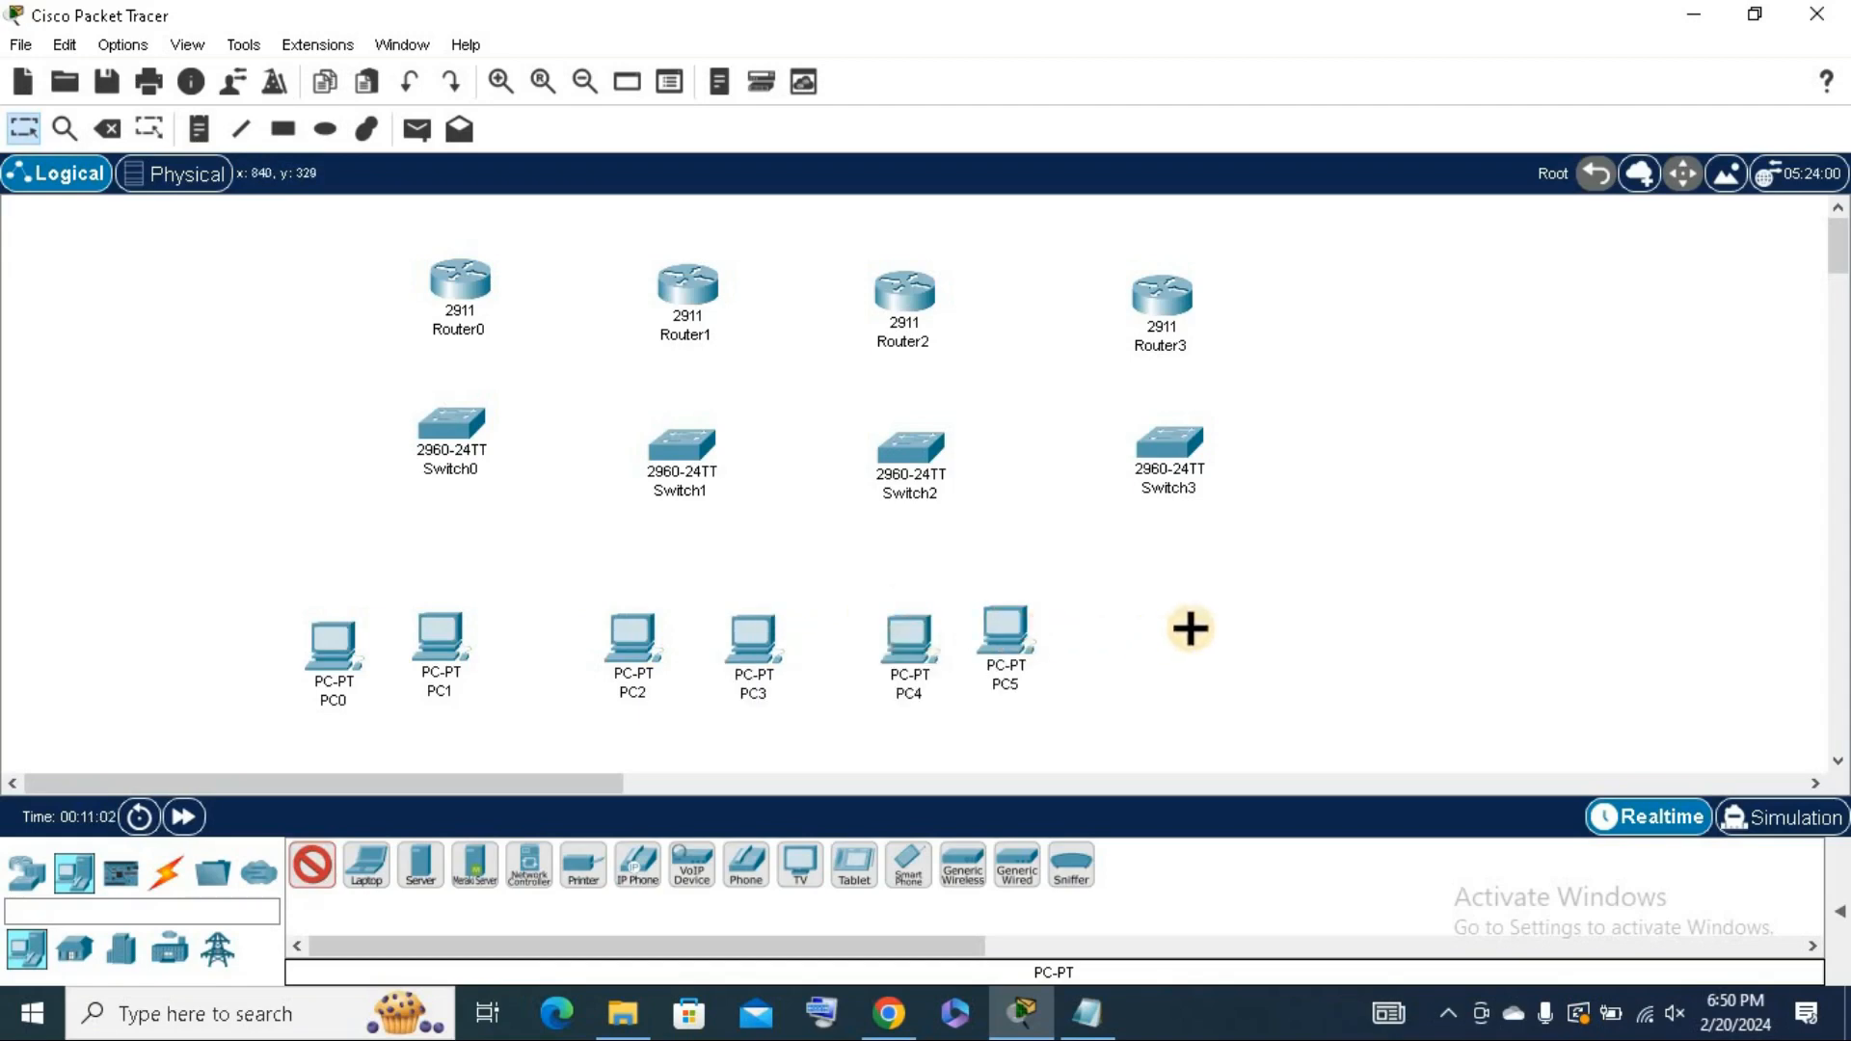
left_click(1185, 631)
left_click(1288, 633)
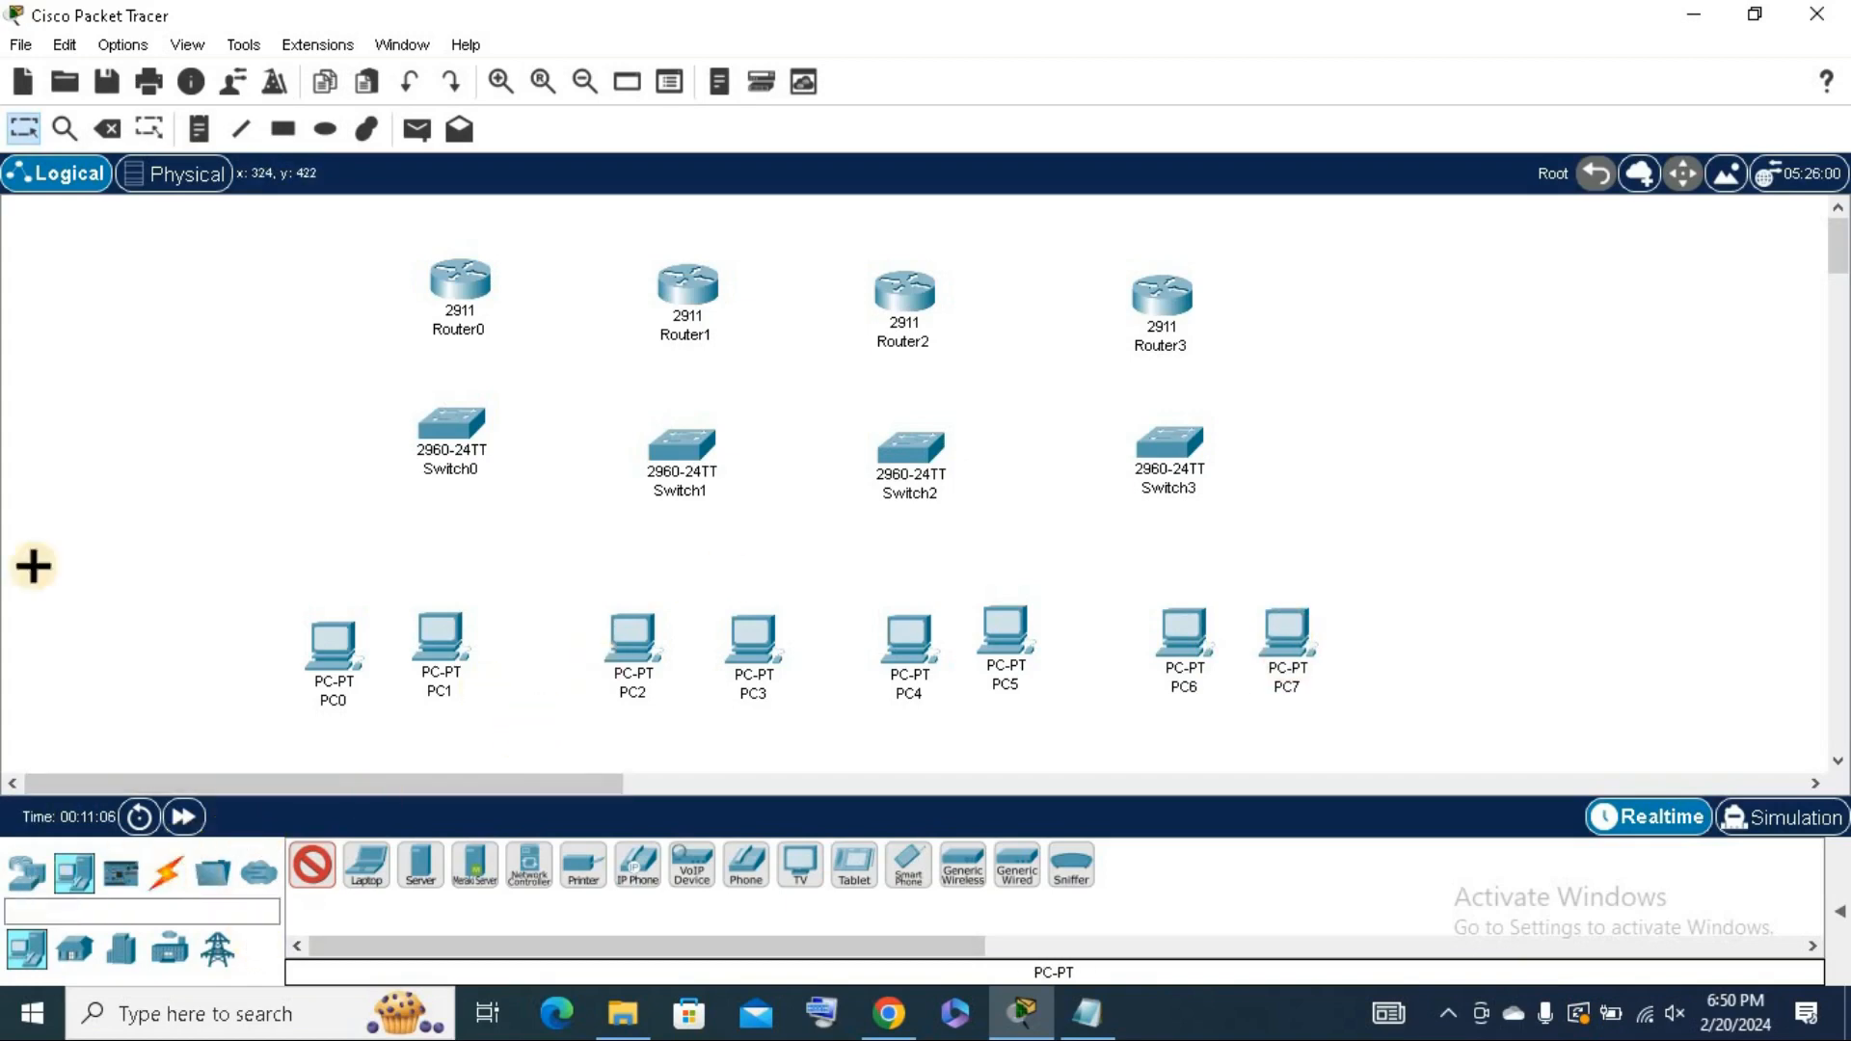
Connect PC0 and PC1 to Switch0 using the automatically chosen connection type.
left_click(167, 889)
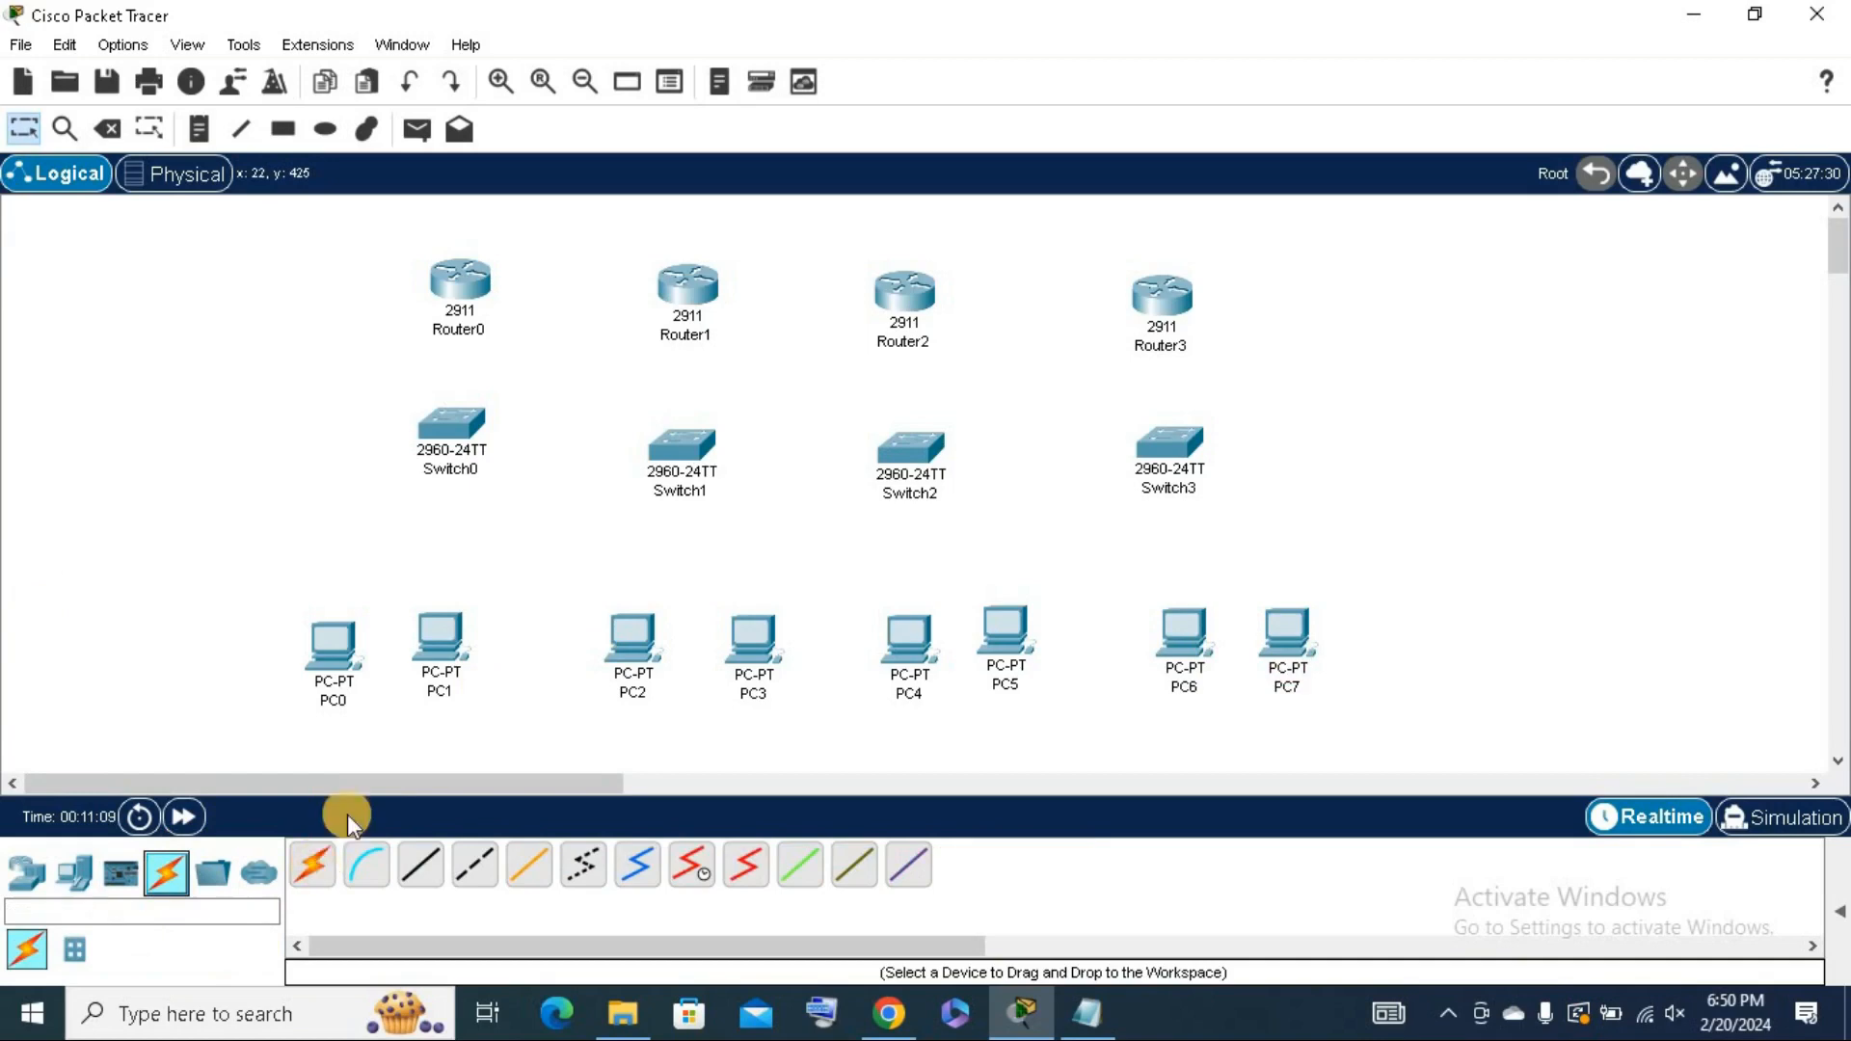
left_click(448, 434)
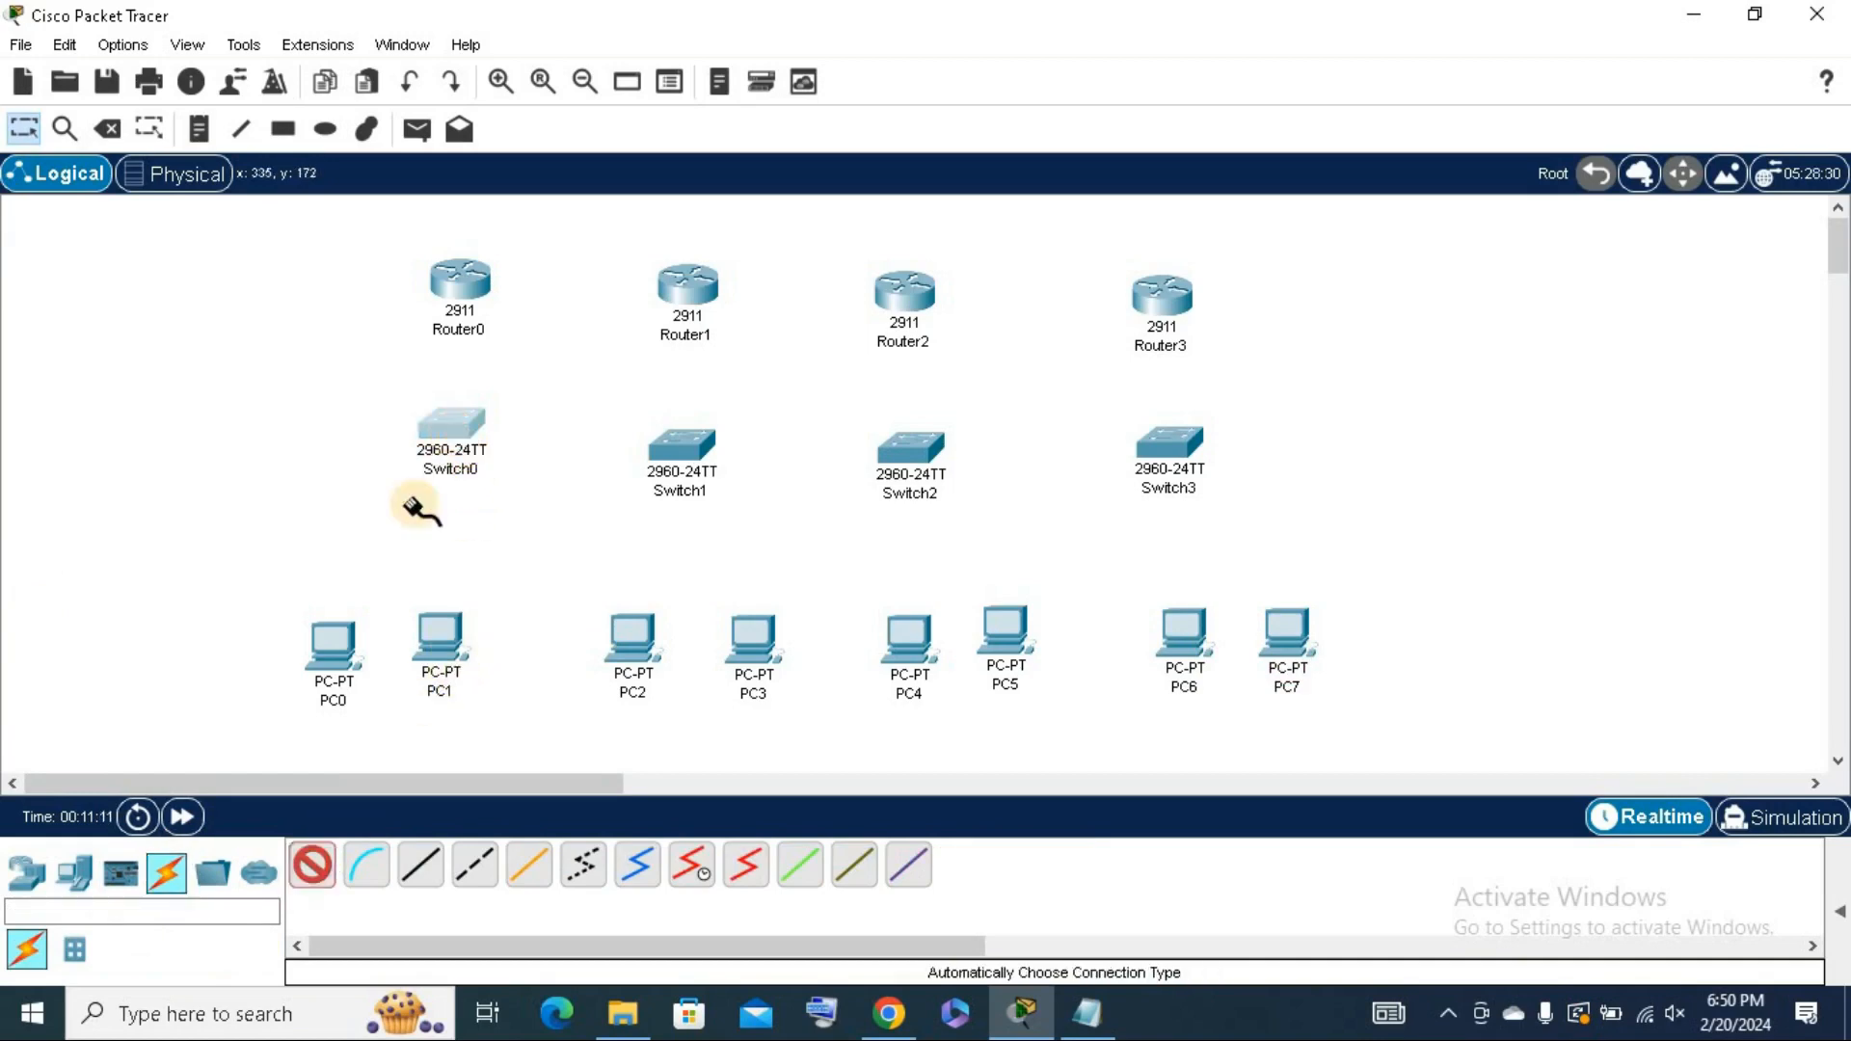
left_click(333, 637)
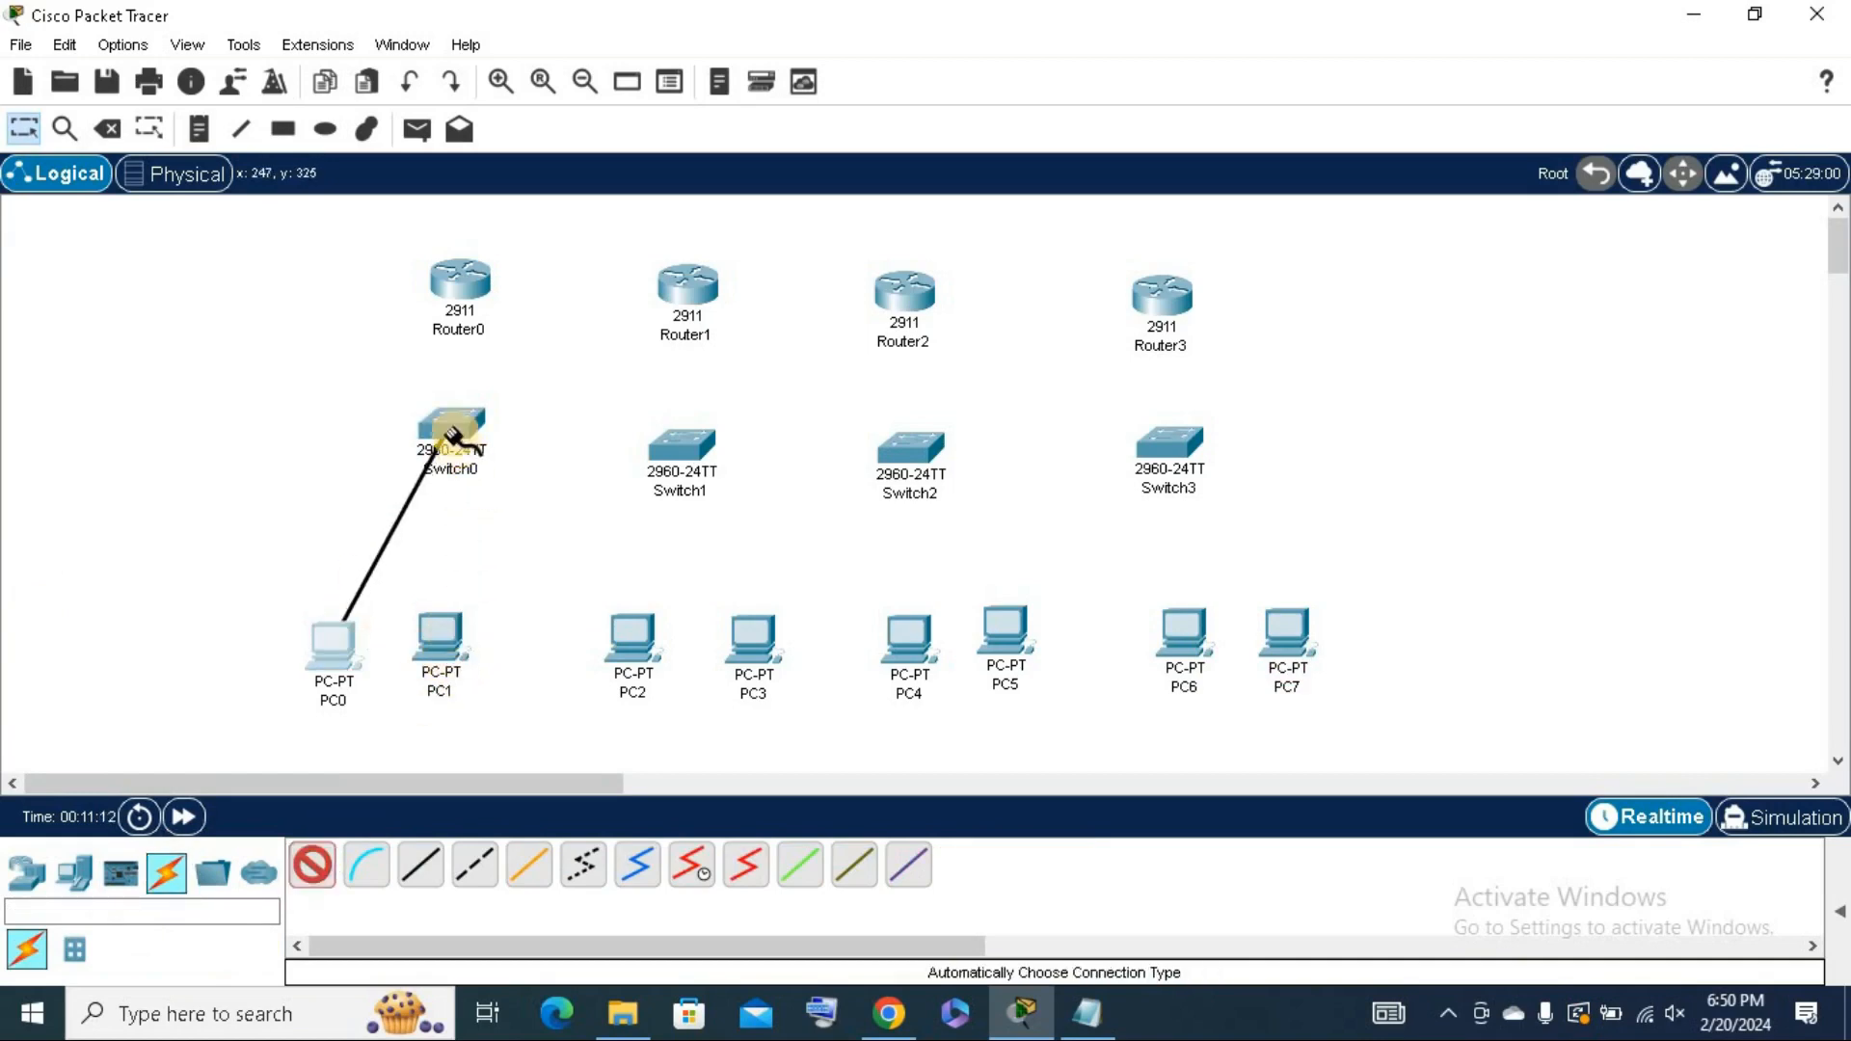
left_click(439, 632)
left_click(448, 429)
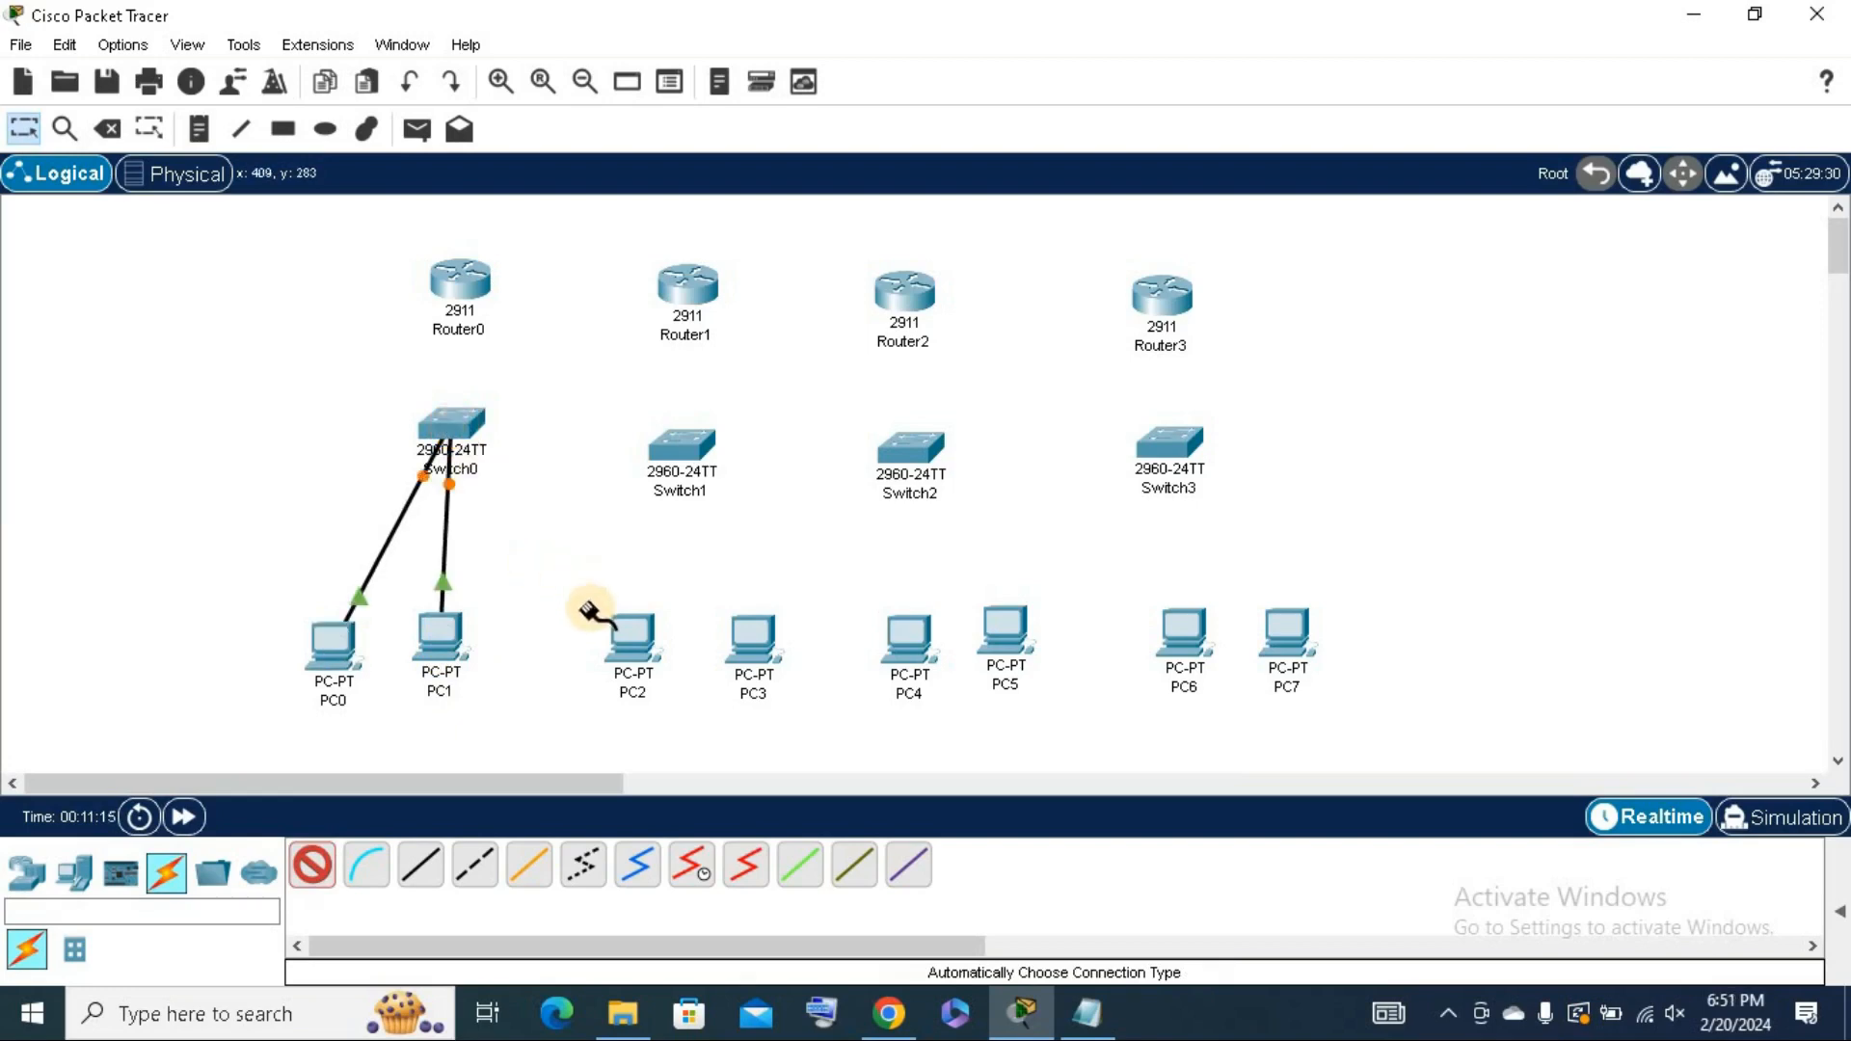
Connect PC2 and PC3 to Switch1 with automatic connections.
left_click(631, 636)
left_click(679, 448)
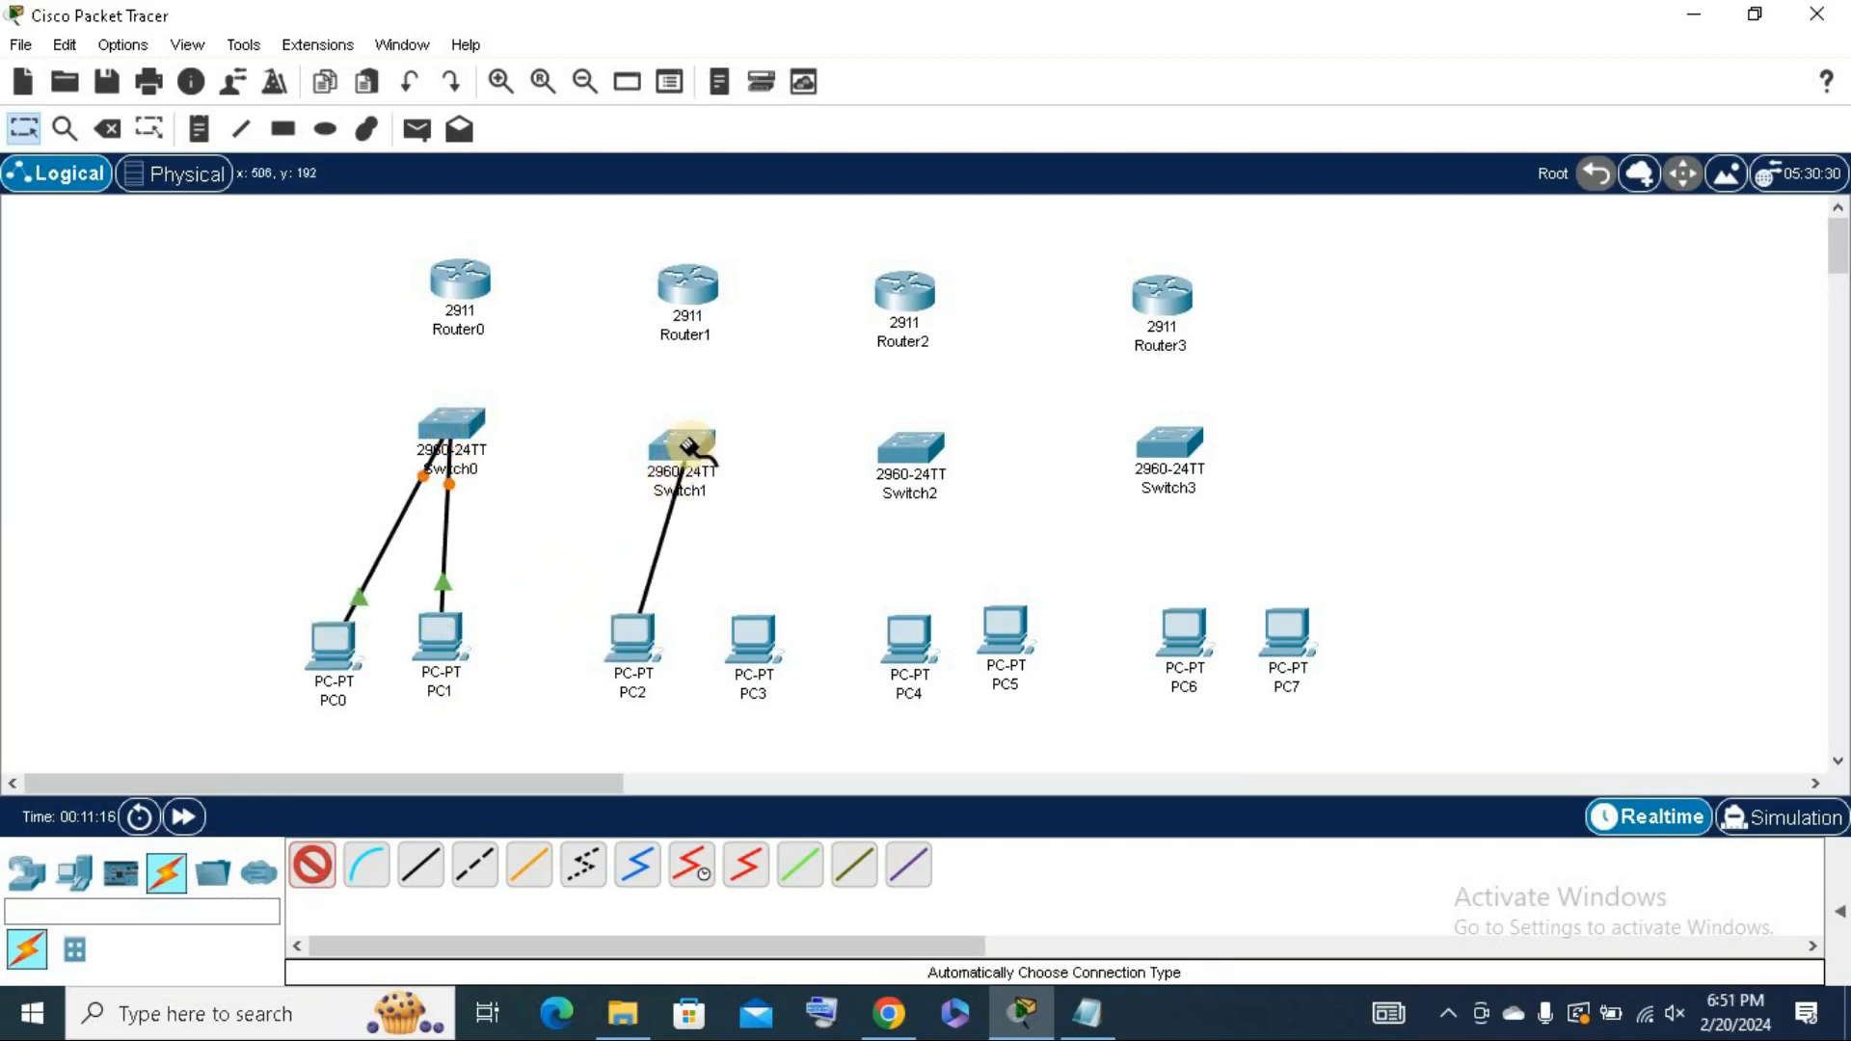
left_click(753, 636)
left_click(685, 452)
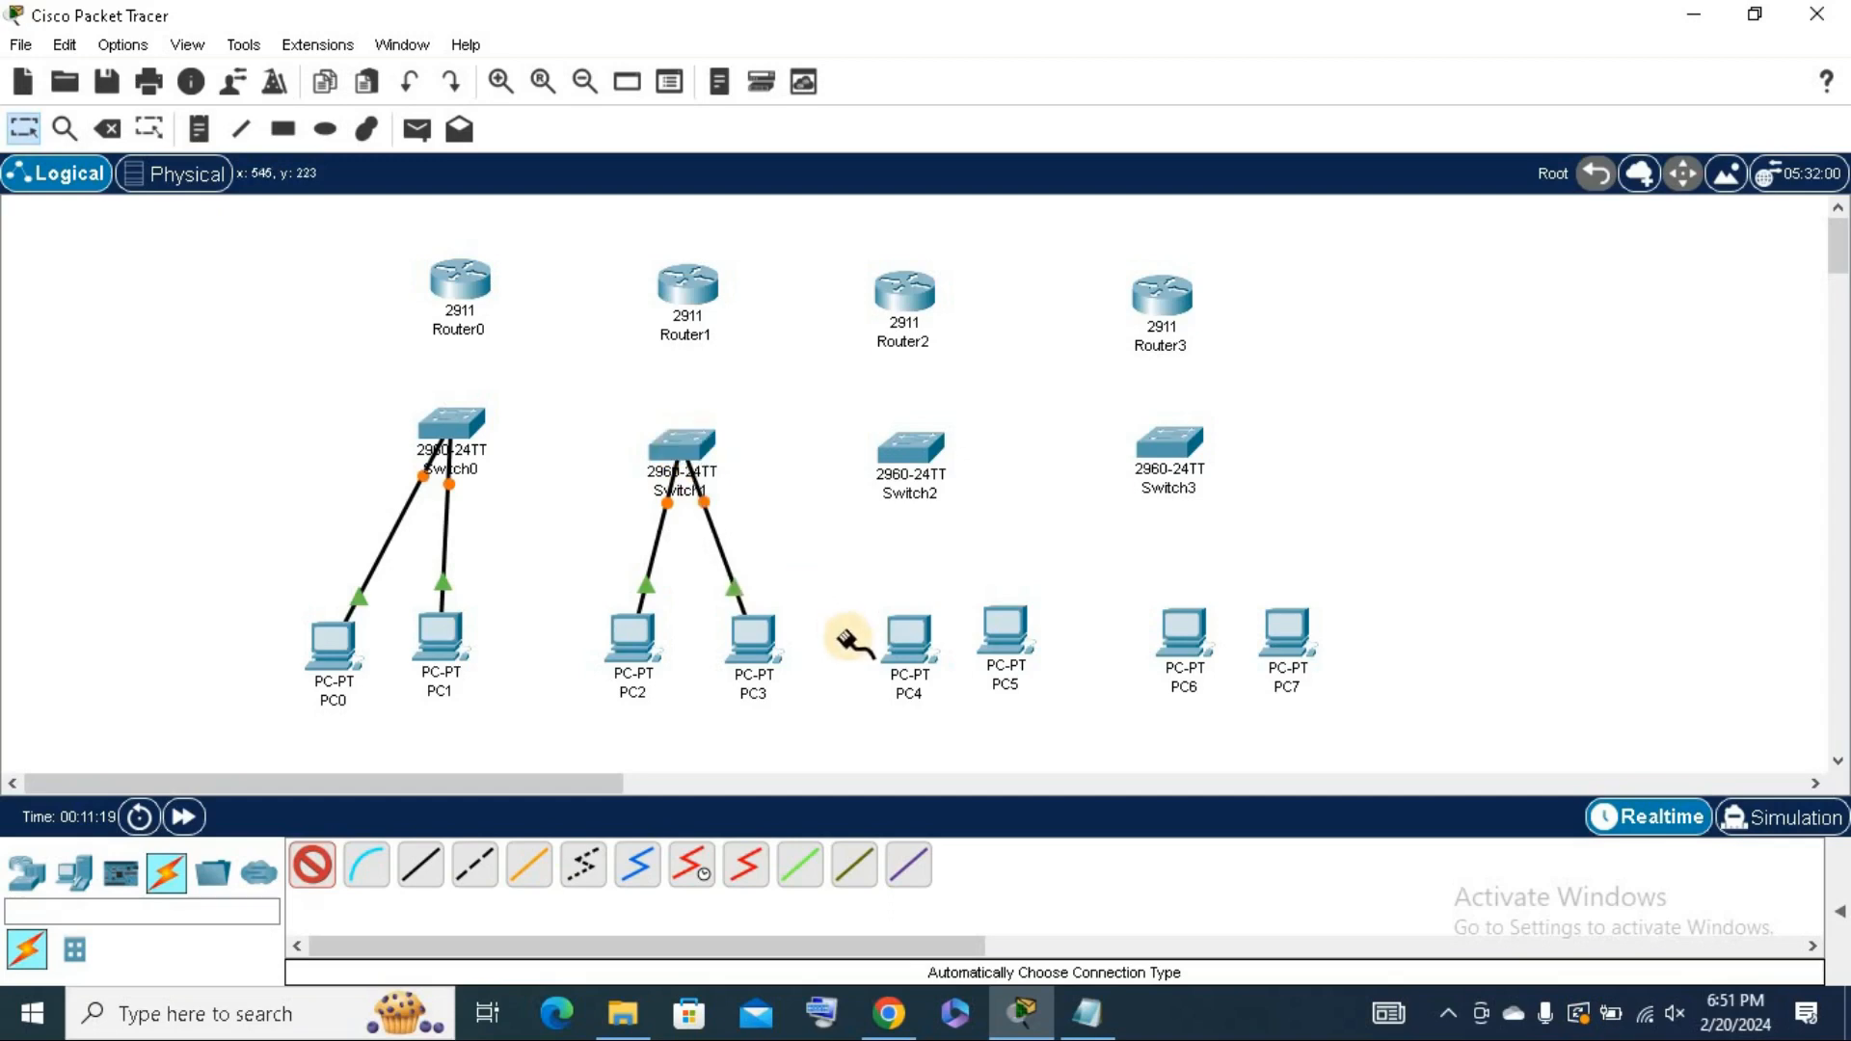
Connect PC4 and PC5 to Switch2 with automatic connections.
left_click(906, 634)
left_click(910, 446)
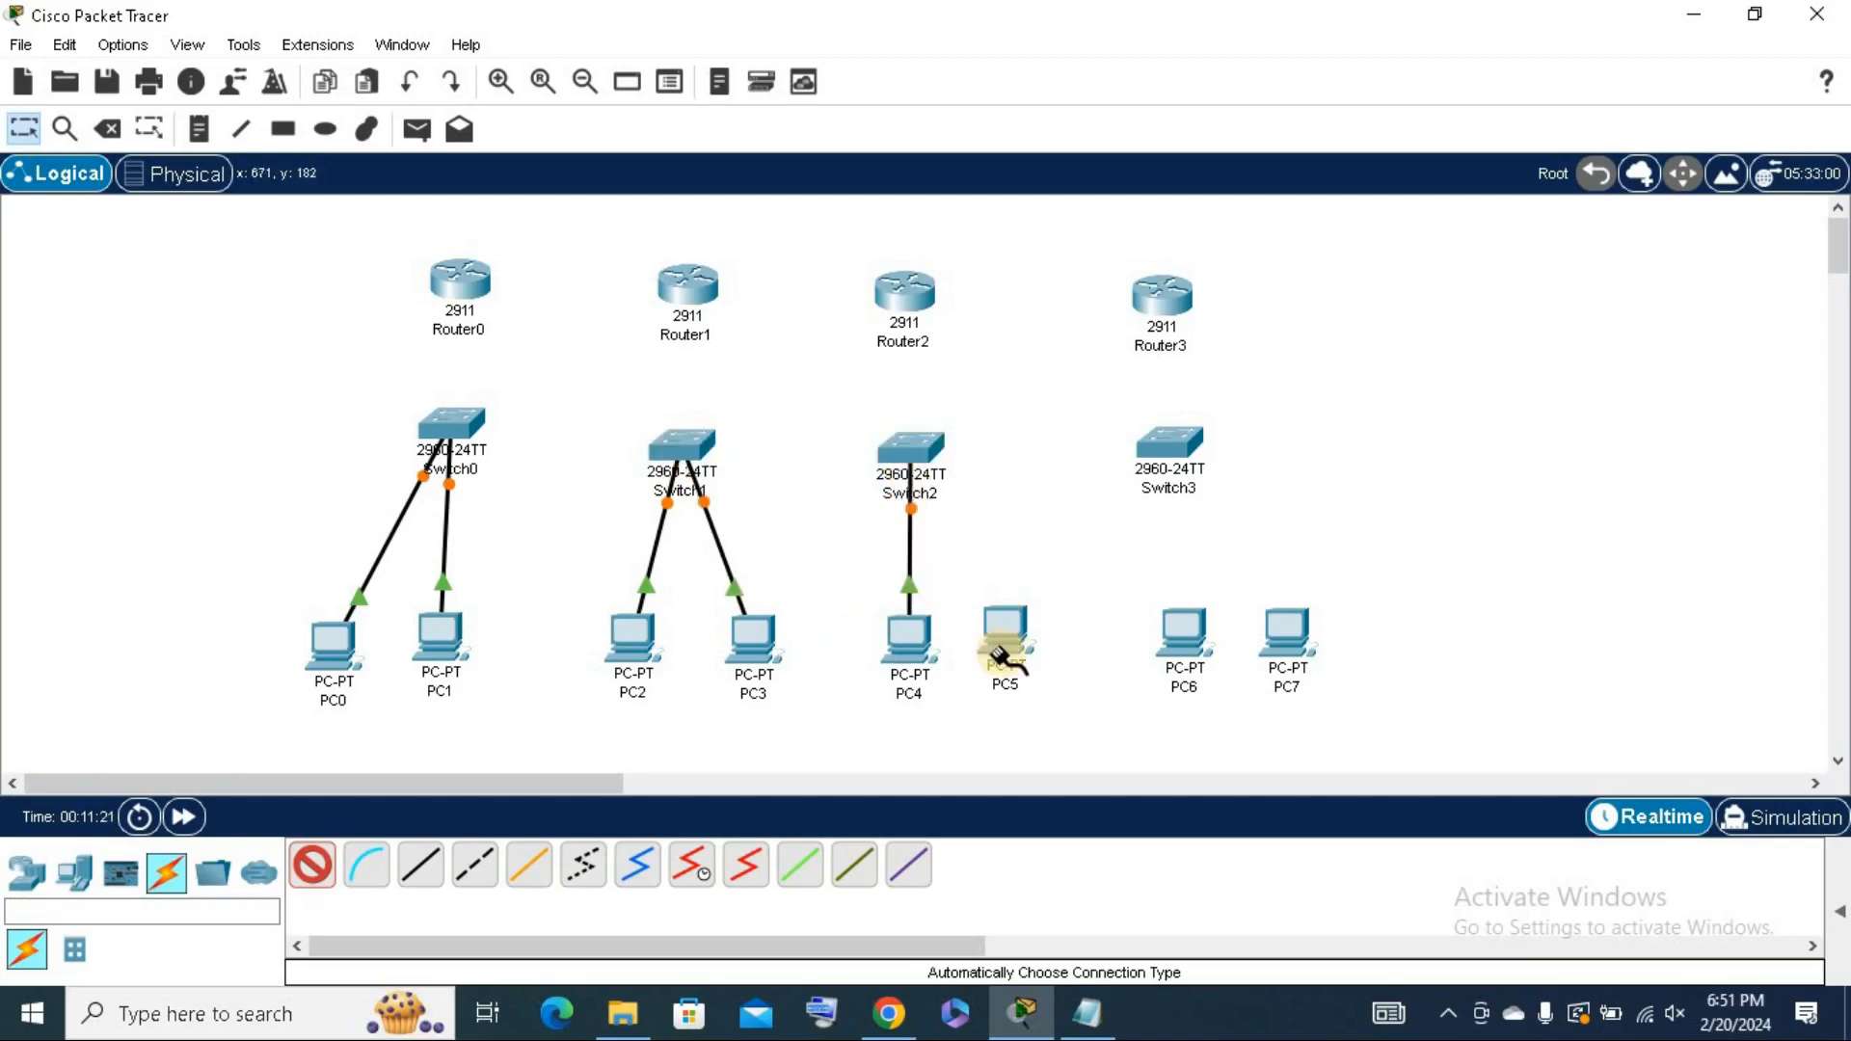
left_click(1003, 617)
left_click(907, 451)
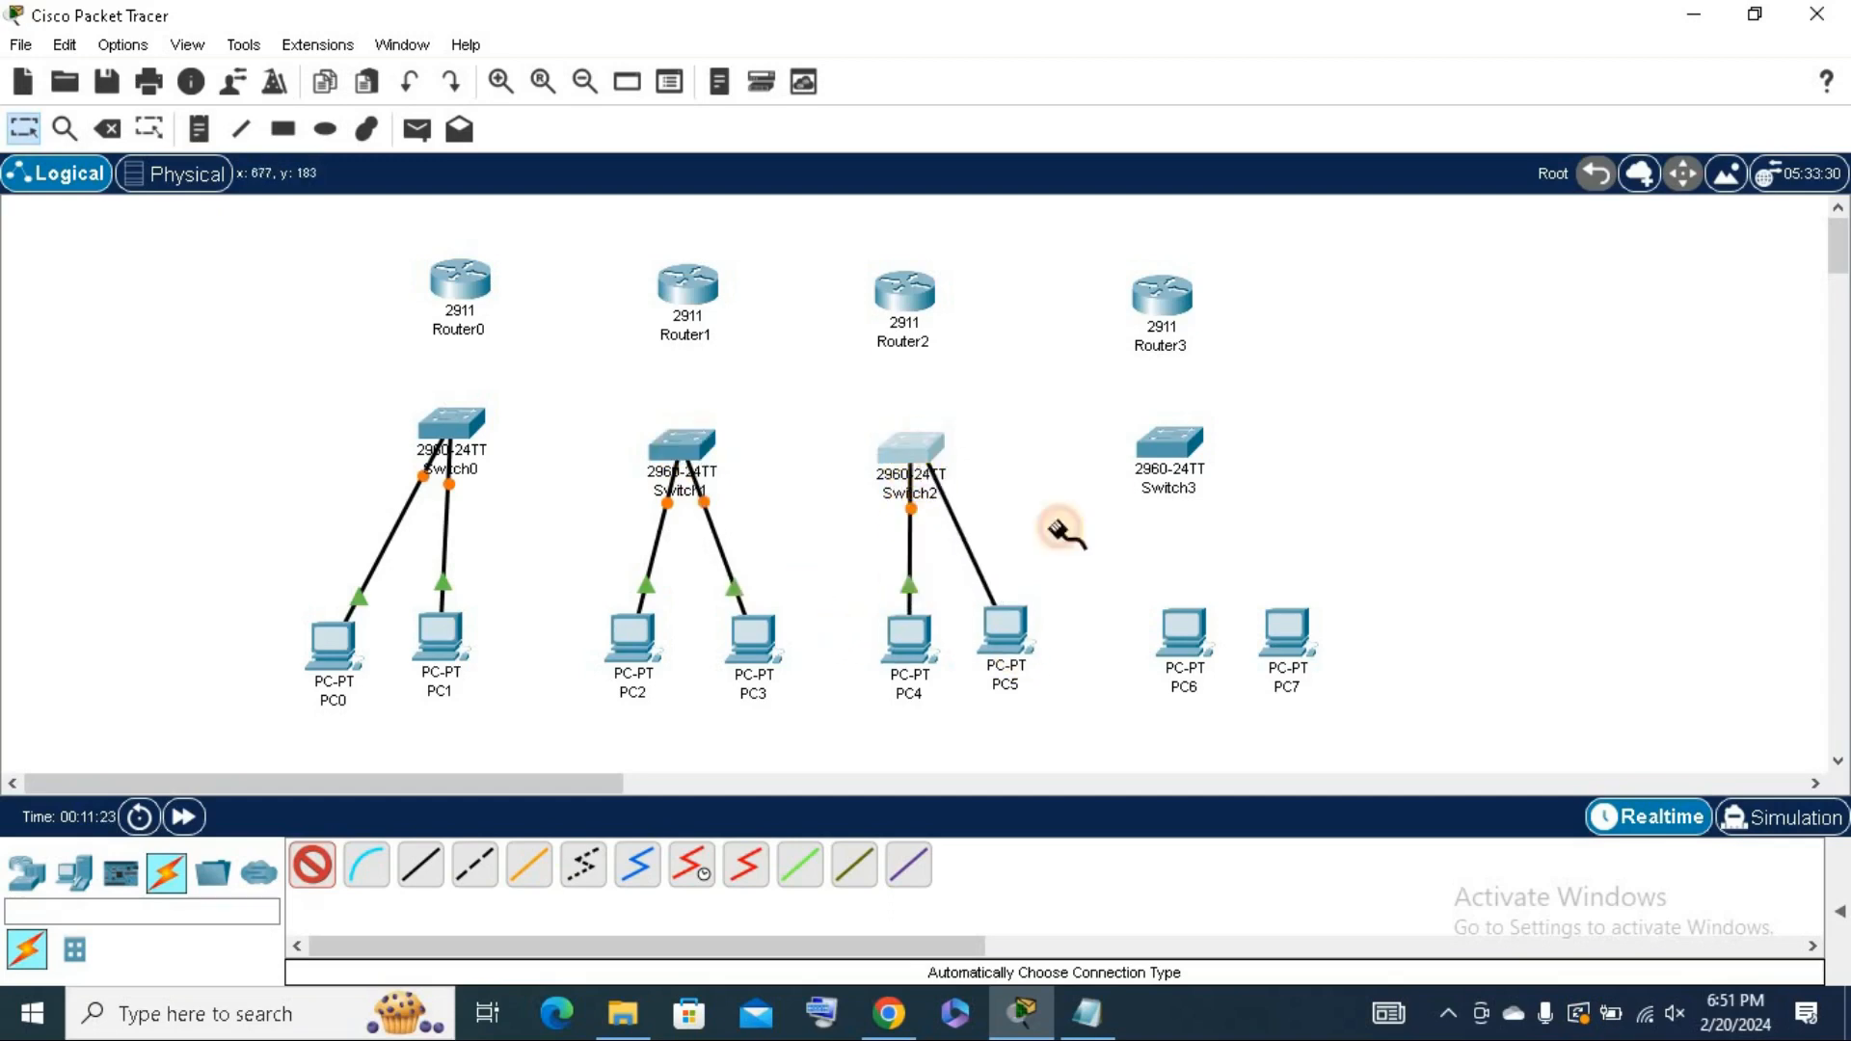
Connect PC6 and PC7 to Switch3 with automatic connections.
left_click(1181, 628)
left_click(1171, 442)
left_click(1285, 627)
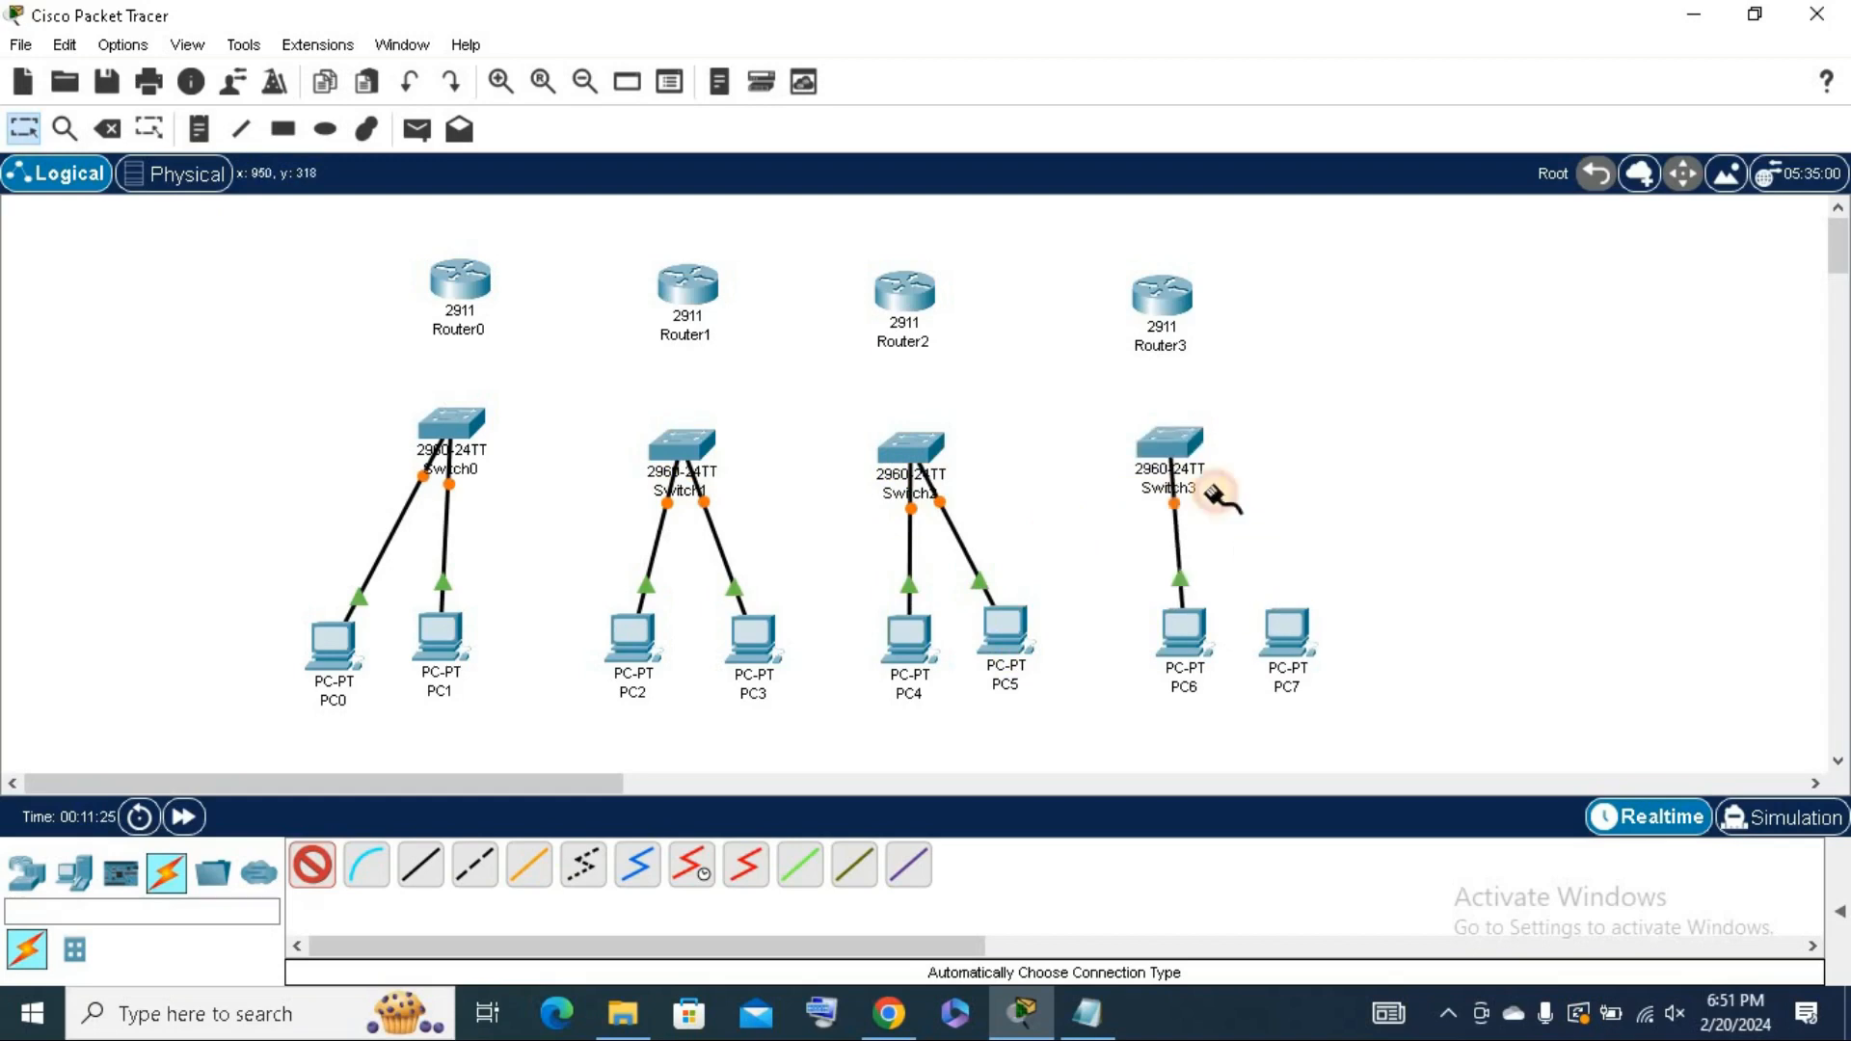
left_click(1179, 446)
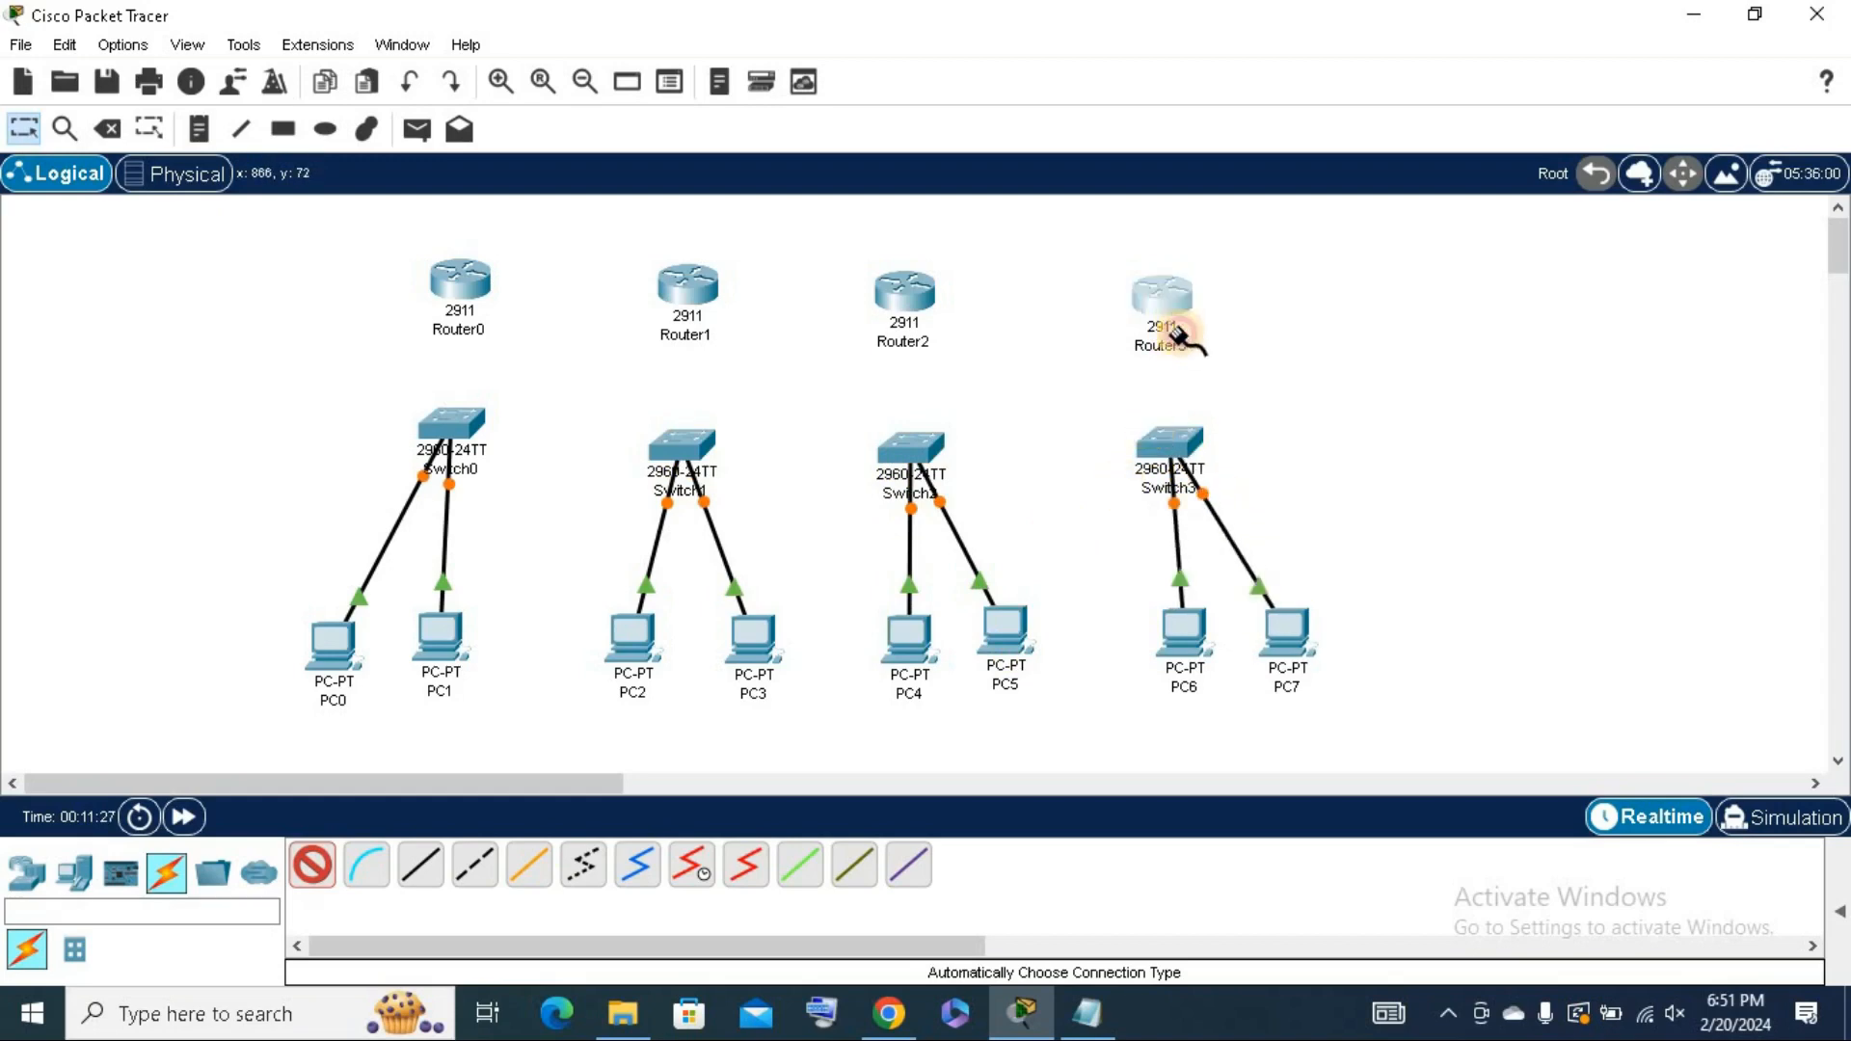
Connect each of the four routers to the switch directly below it with automatic connections.
left_click(1162, 294)
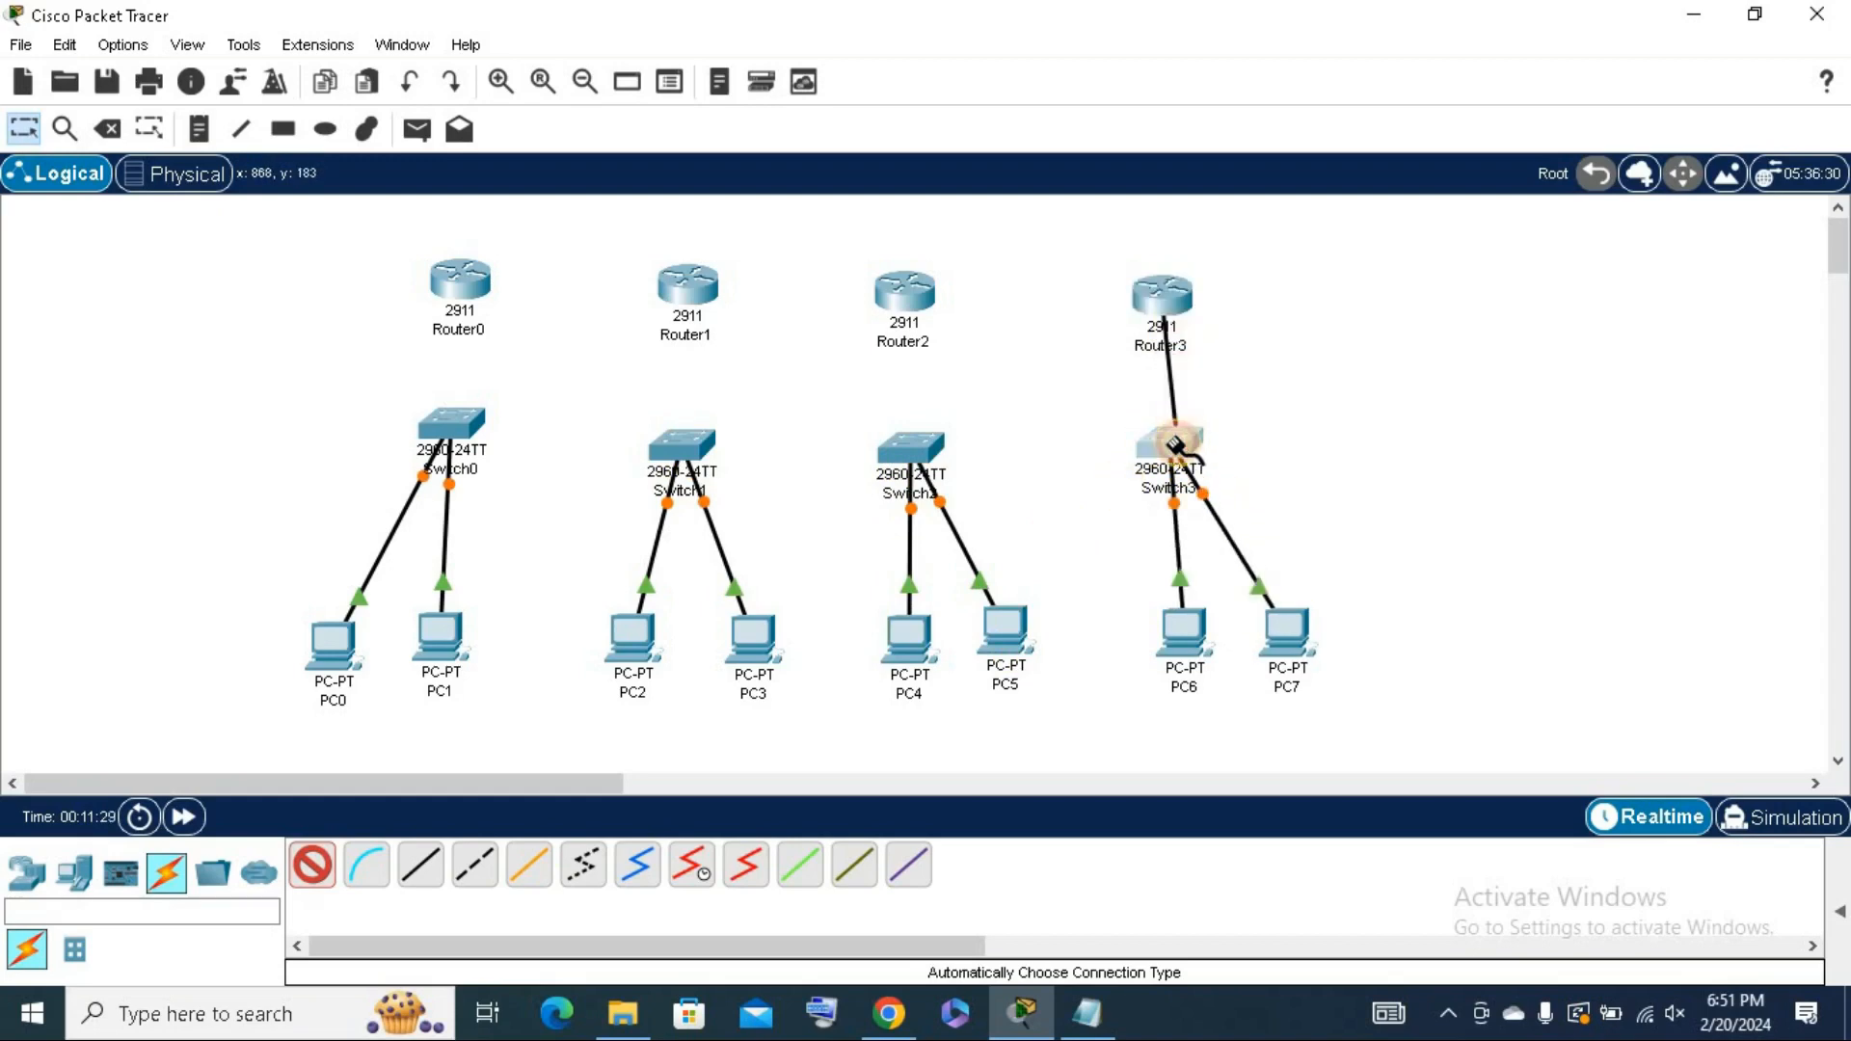
left_click(1170, 442)
left_click(905, 291)
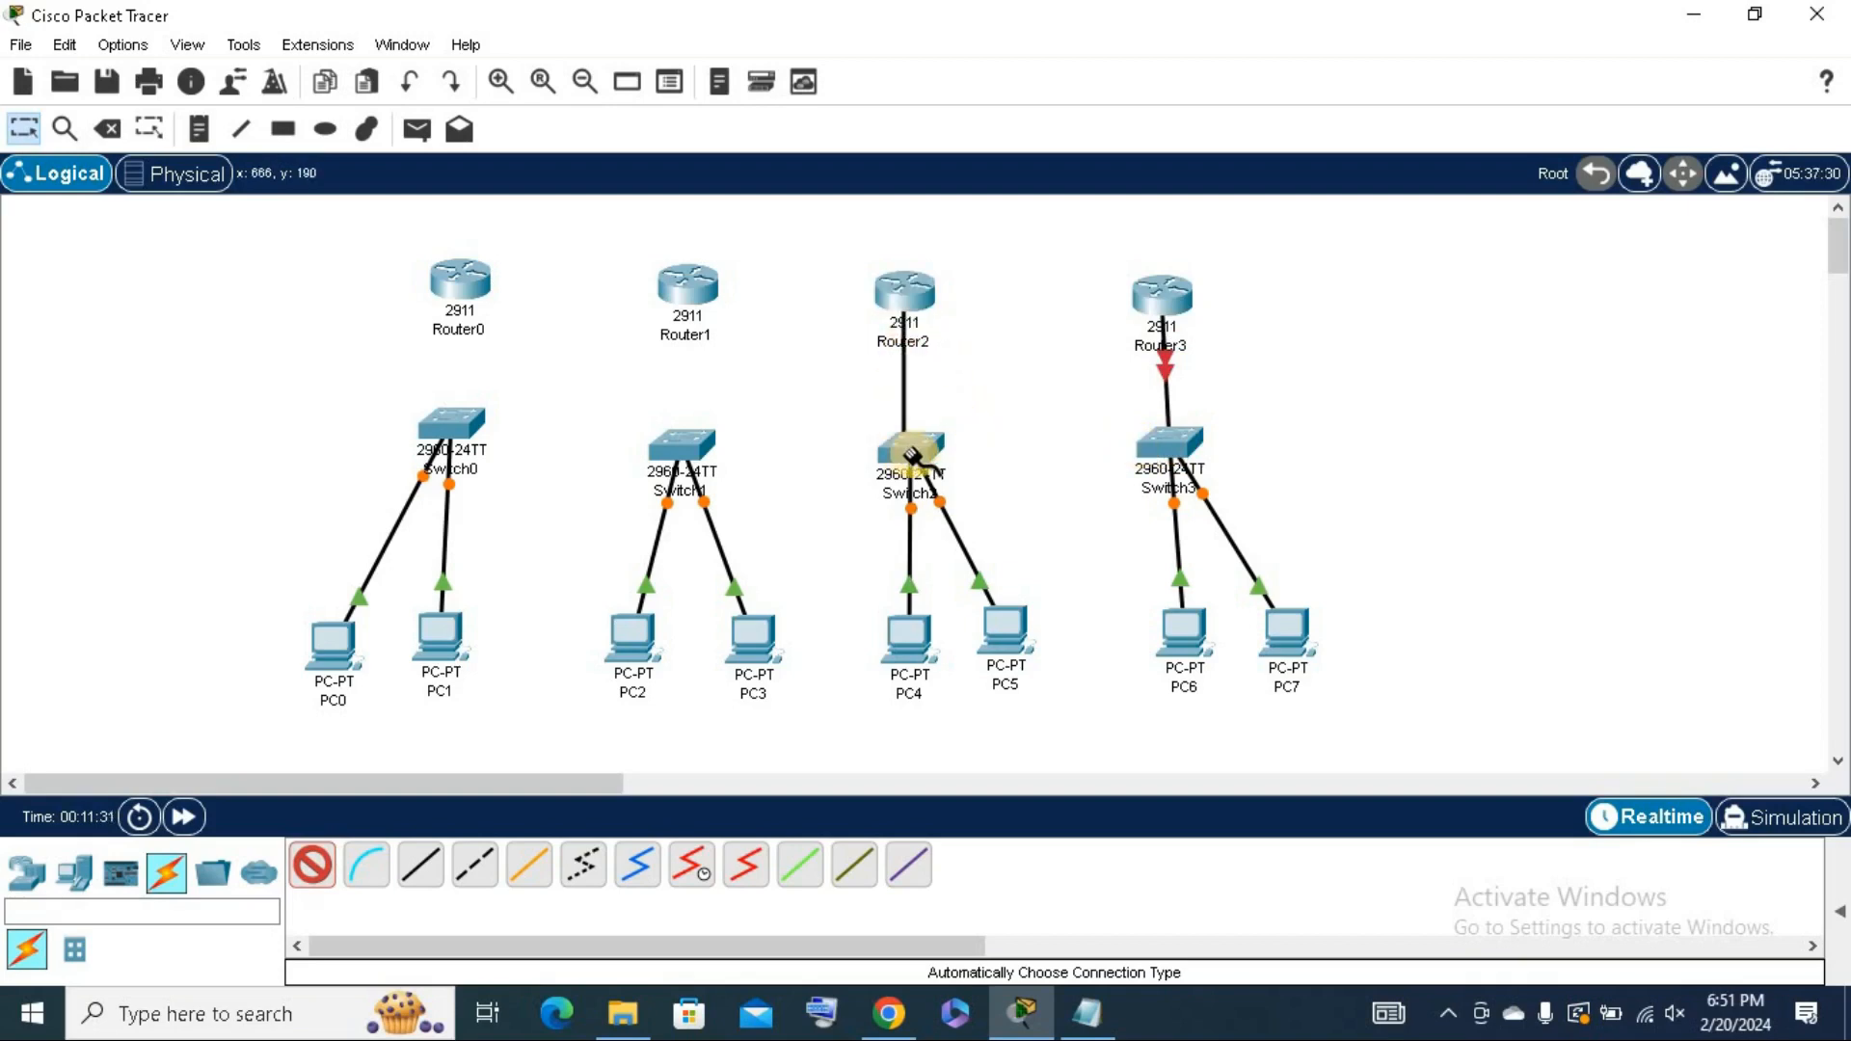
left_click(911, 453)
left_click(687, 286)
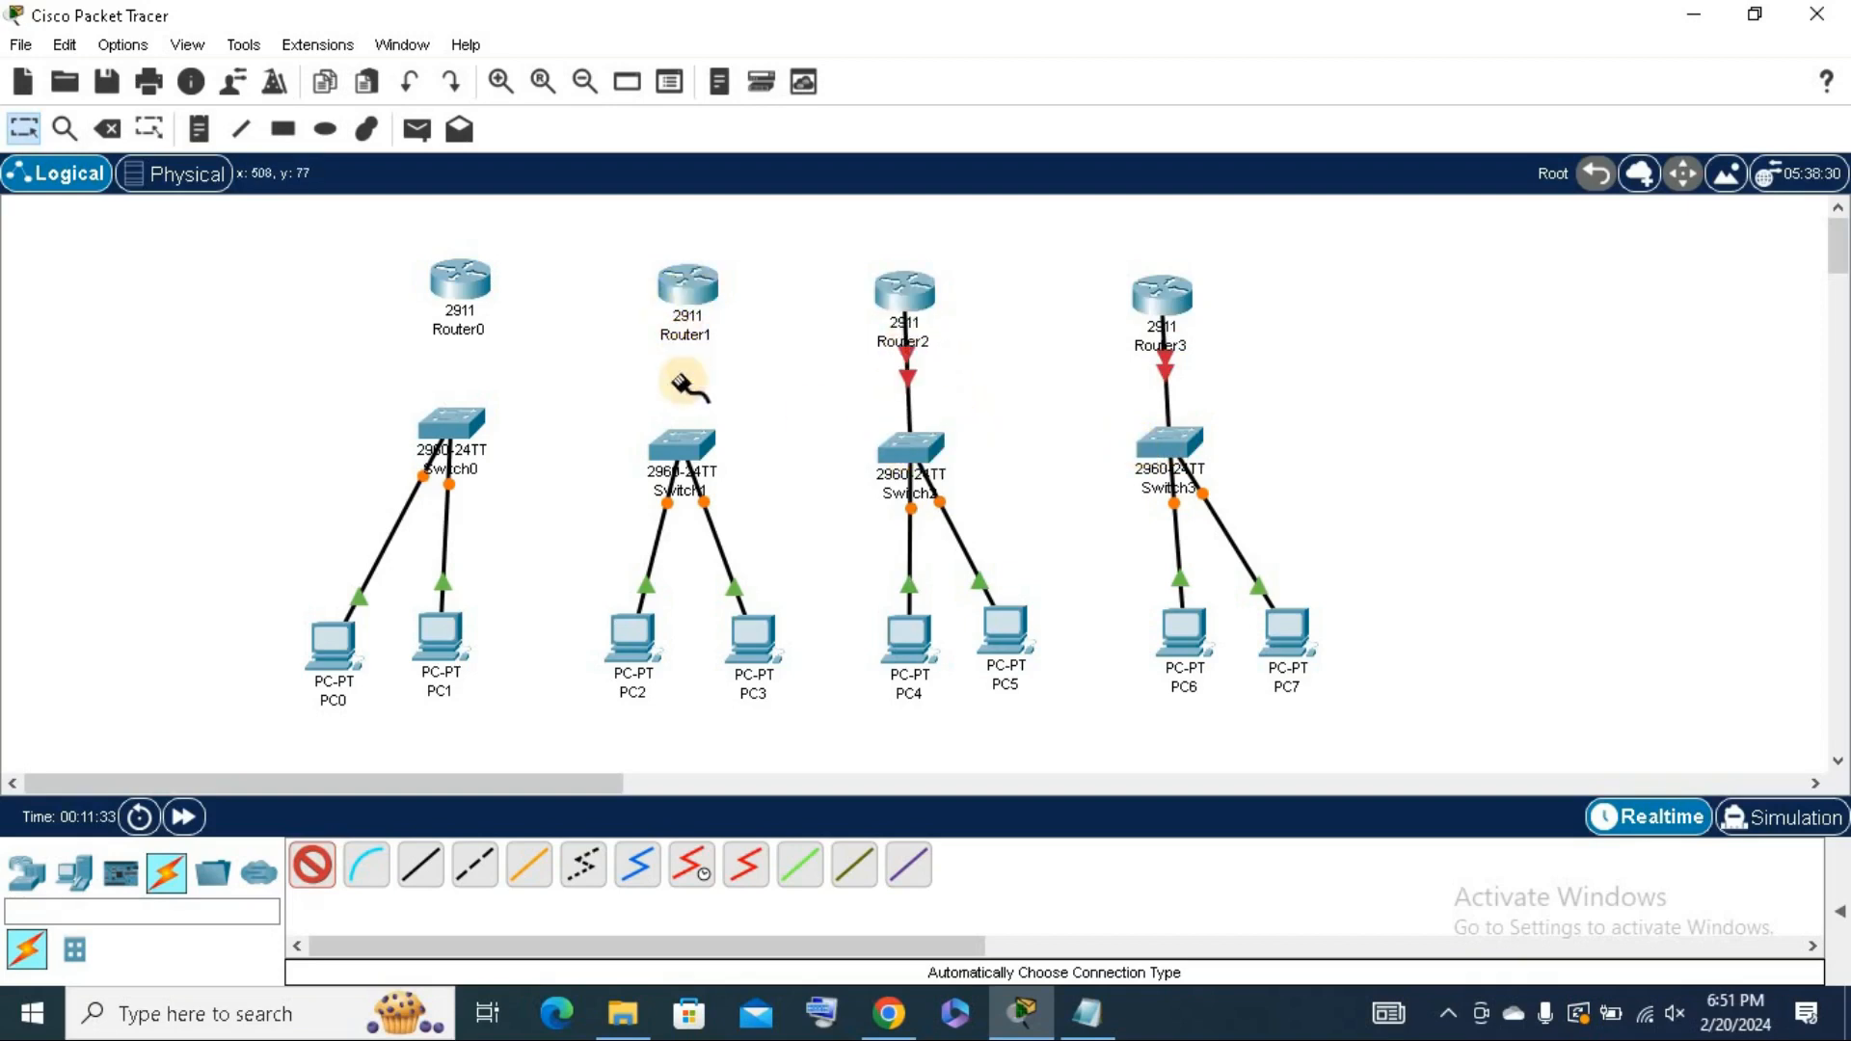
left_click(682, 451)
left_click(459, 279)
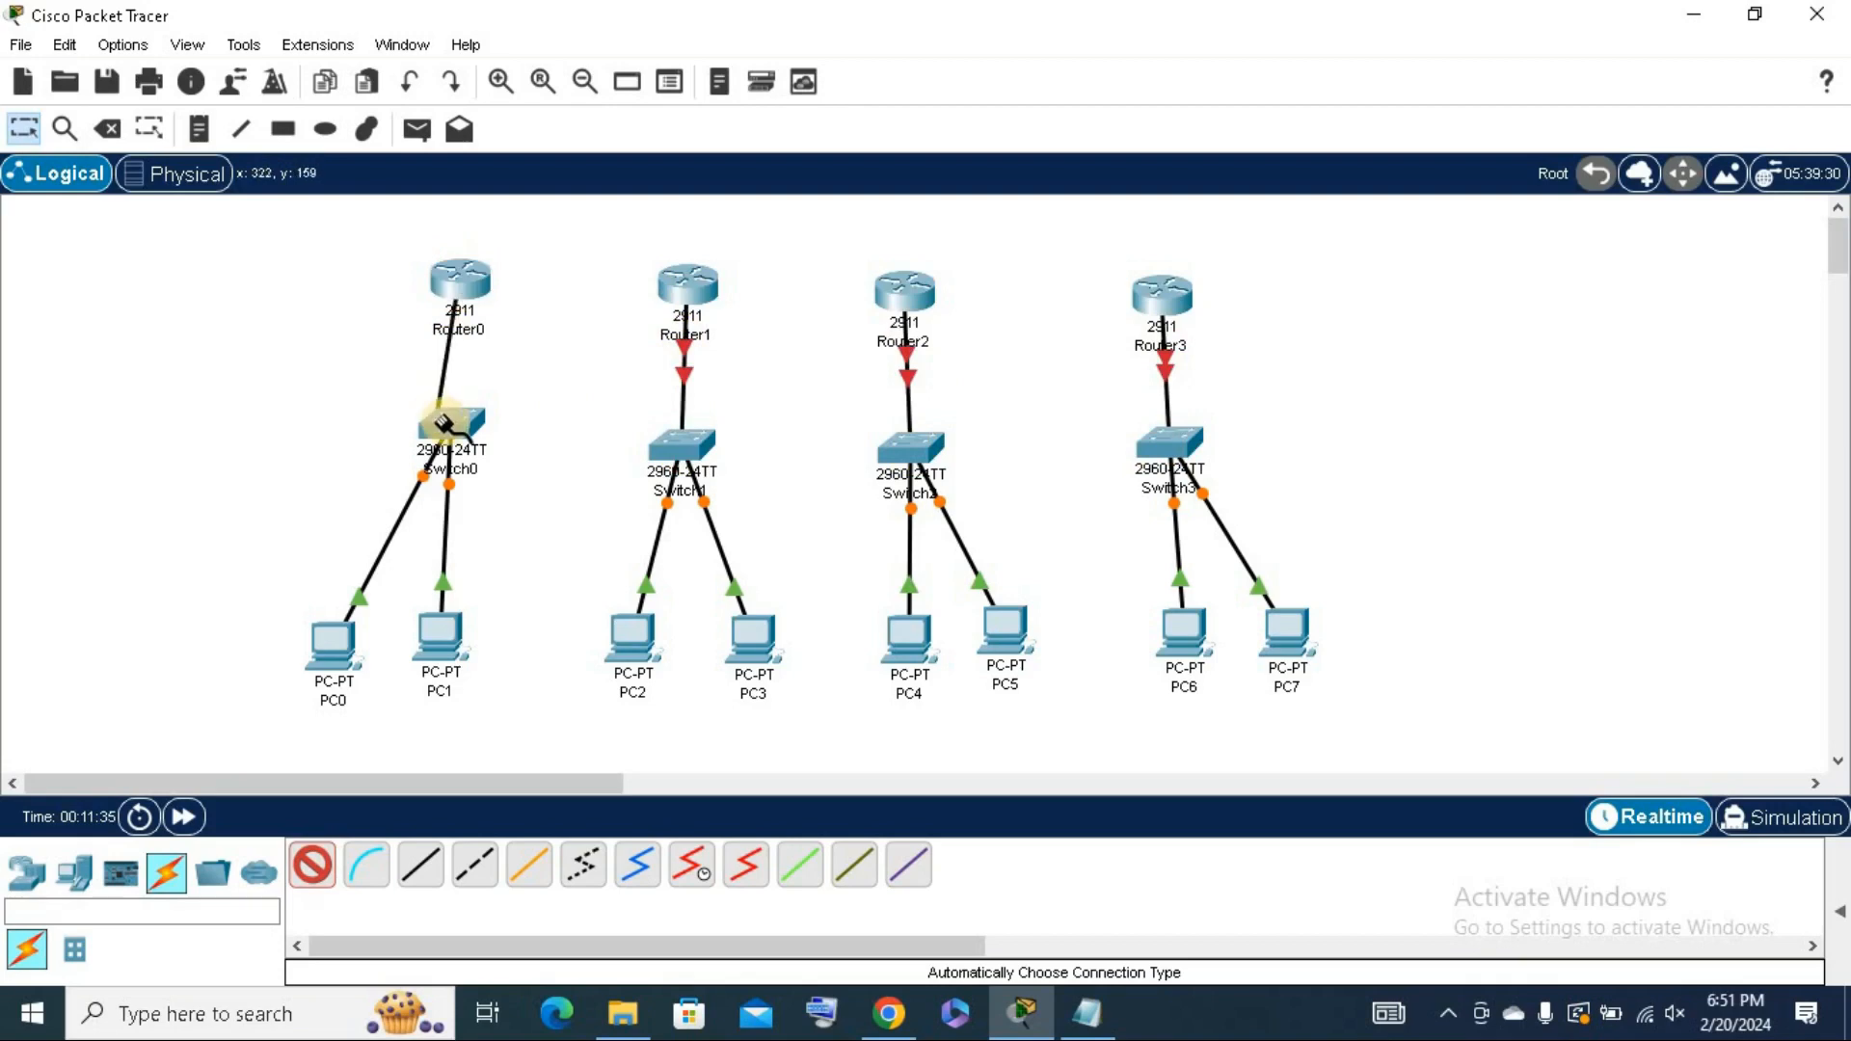
left_click(447, 425)
Link the routers in a chain with automatic connections: Router0 to Router1, Router1 to Router2, and Router2 to Router3.
left_click(485, 282)
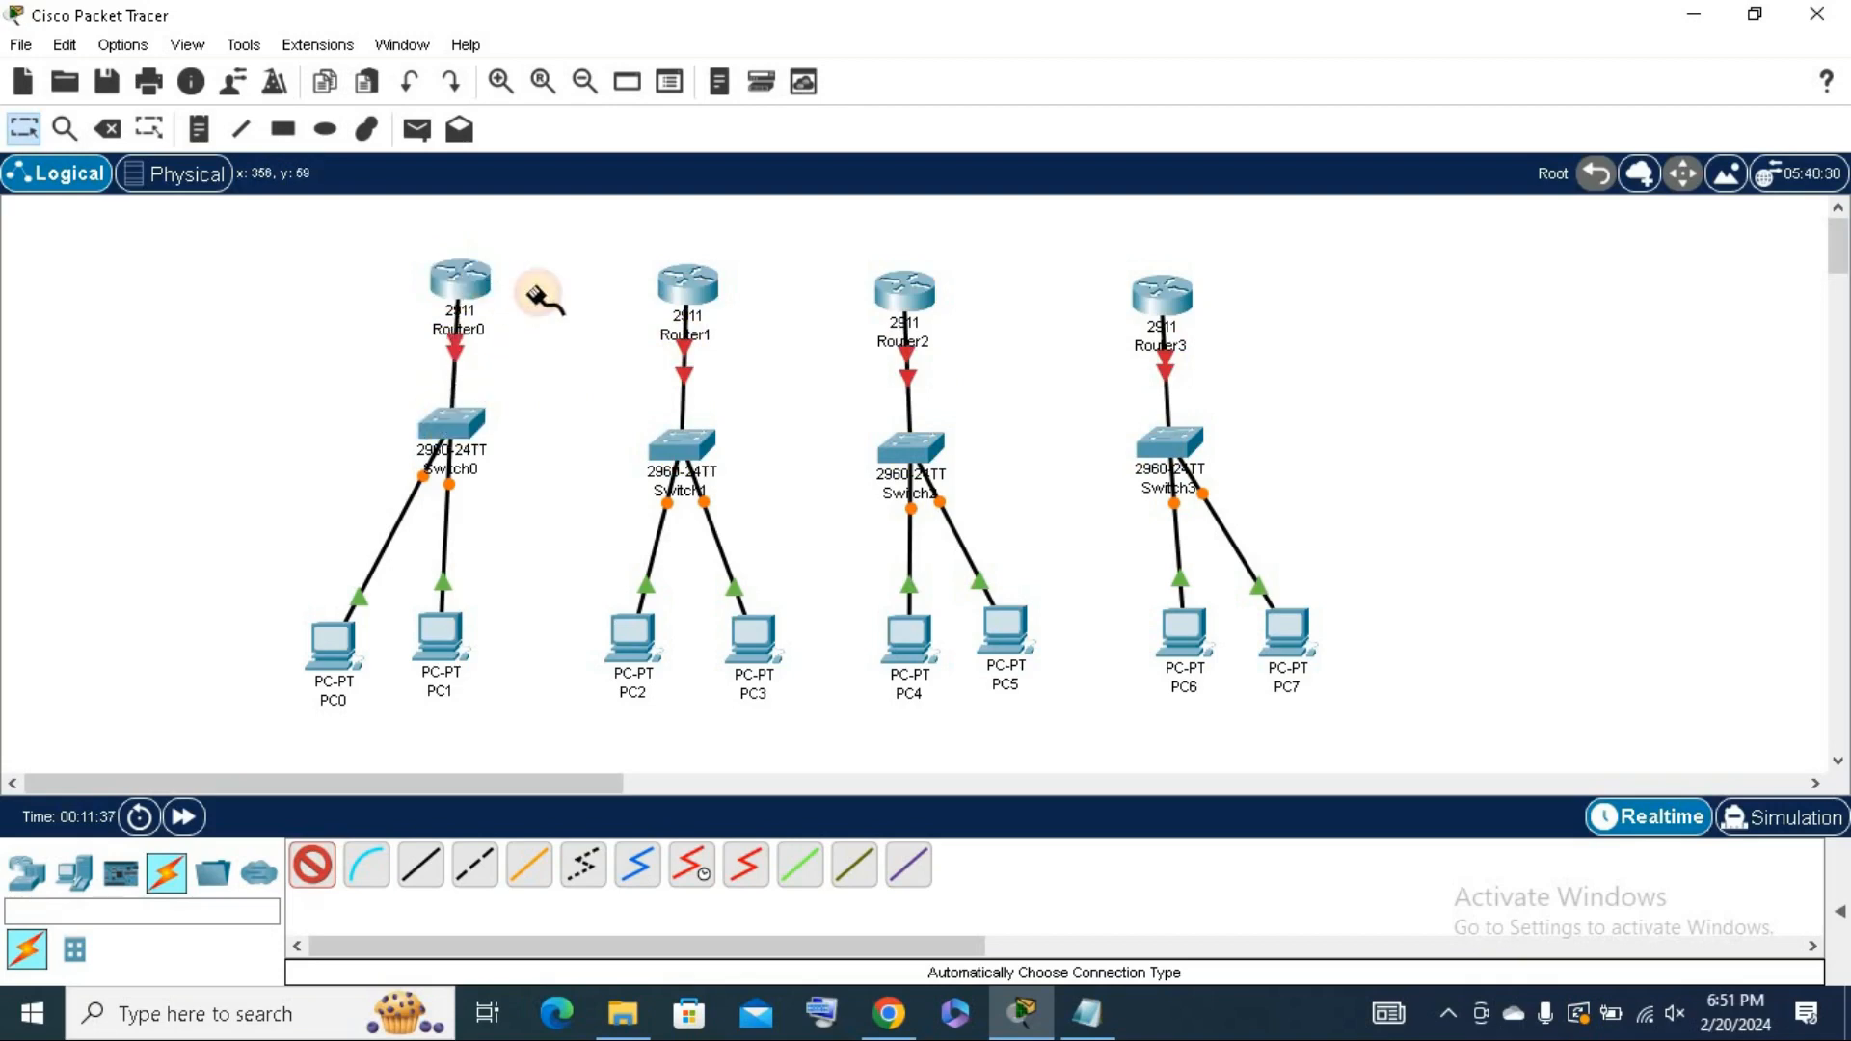
left_click(692, 289)
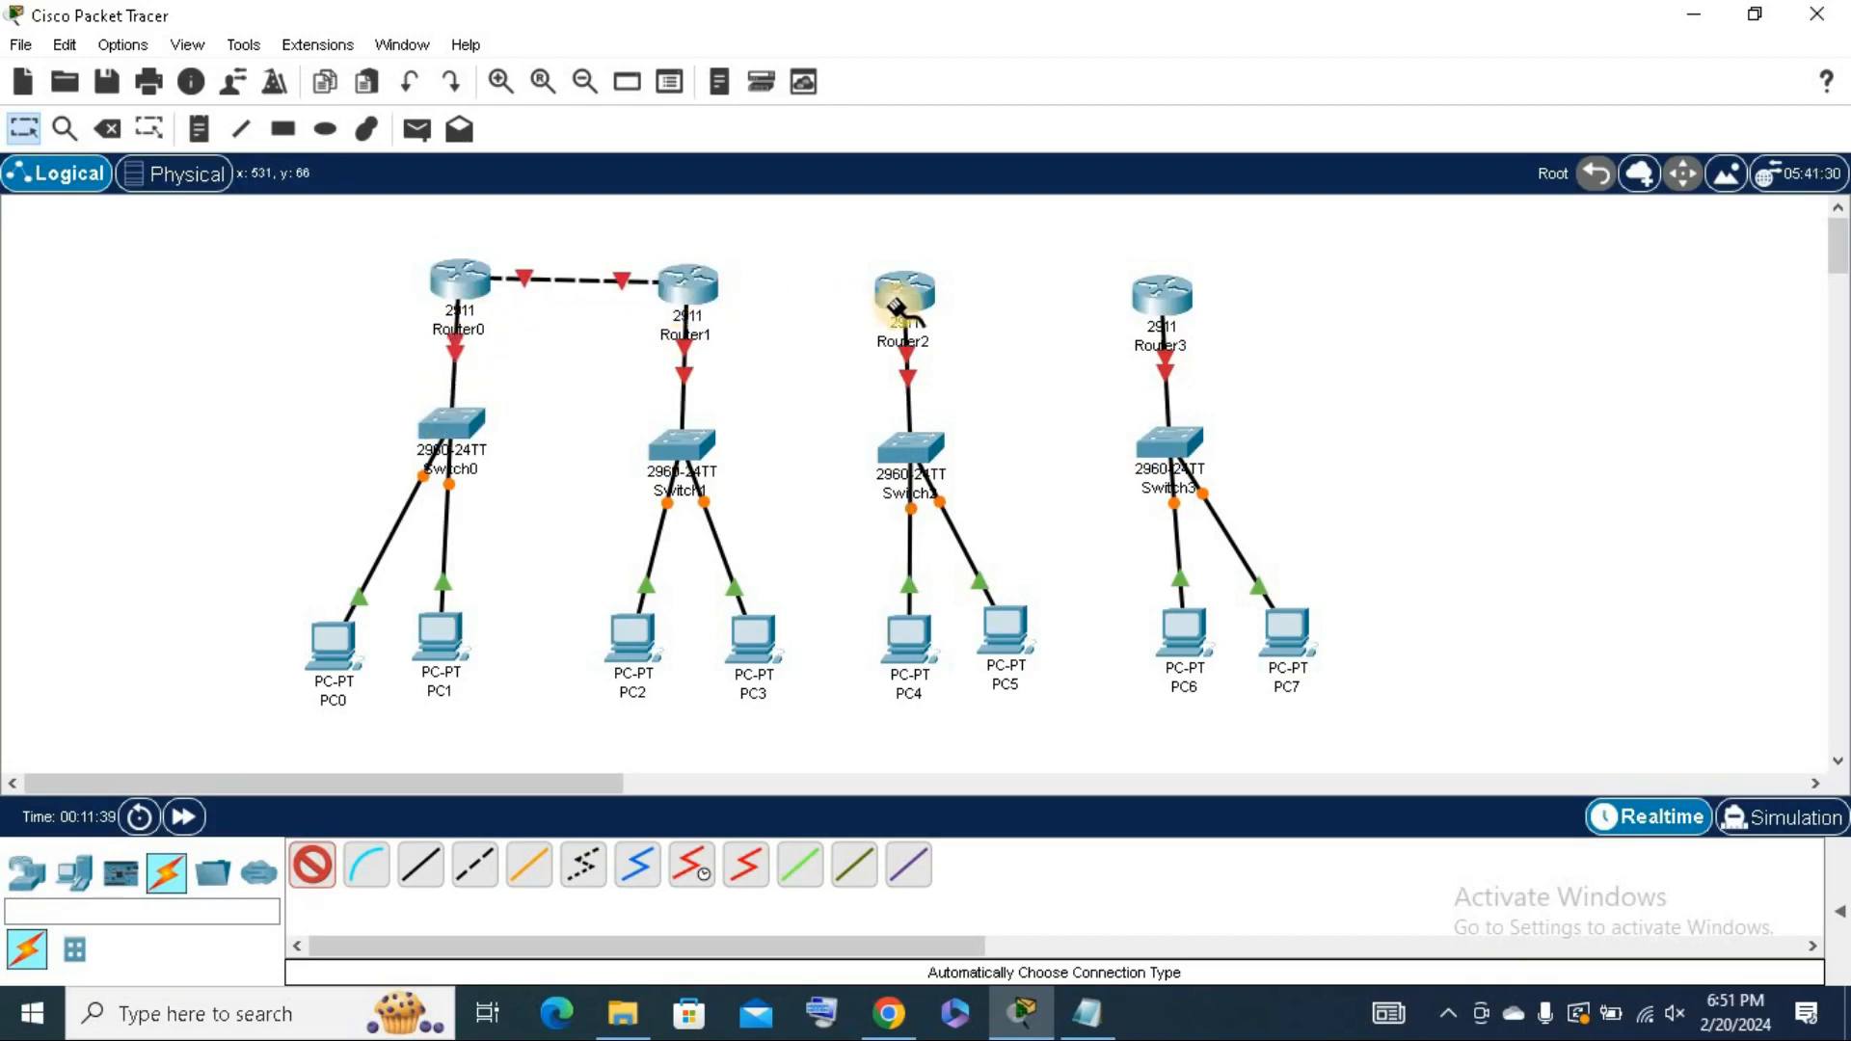
left_click(690, 281)
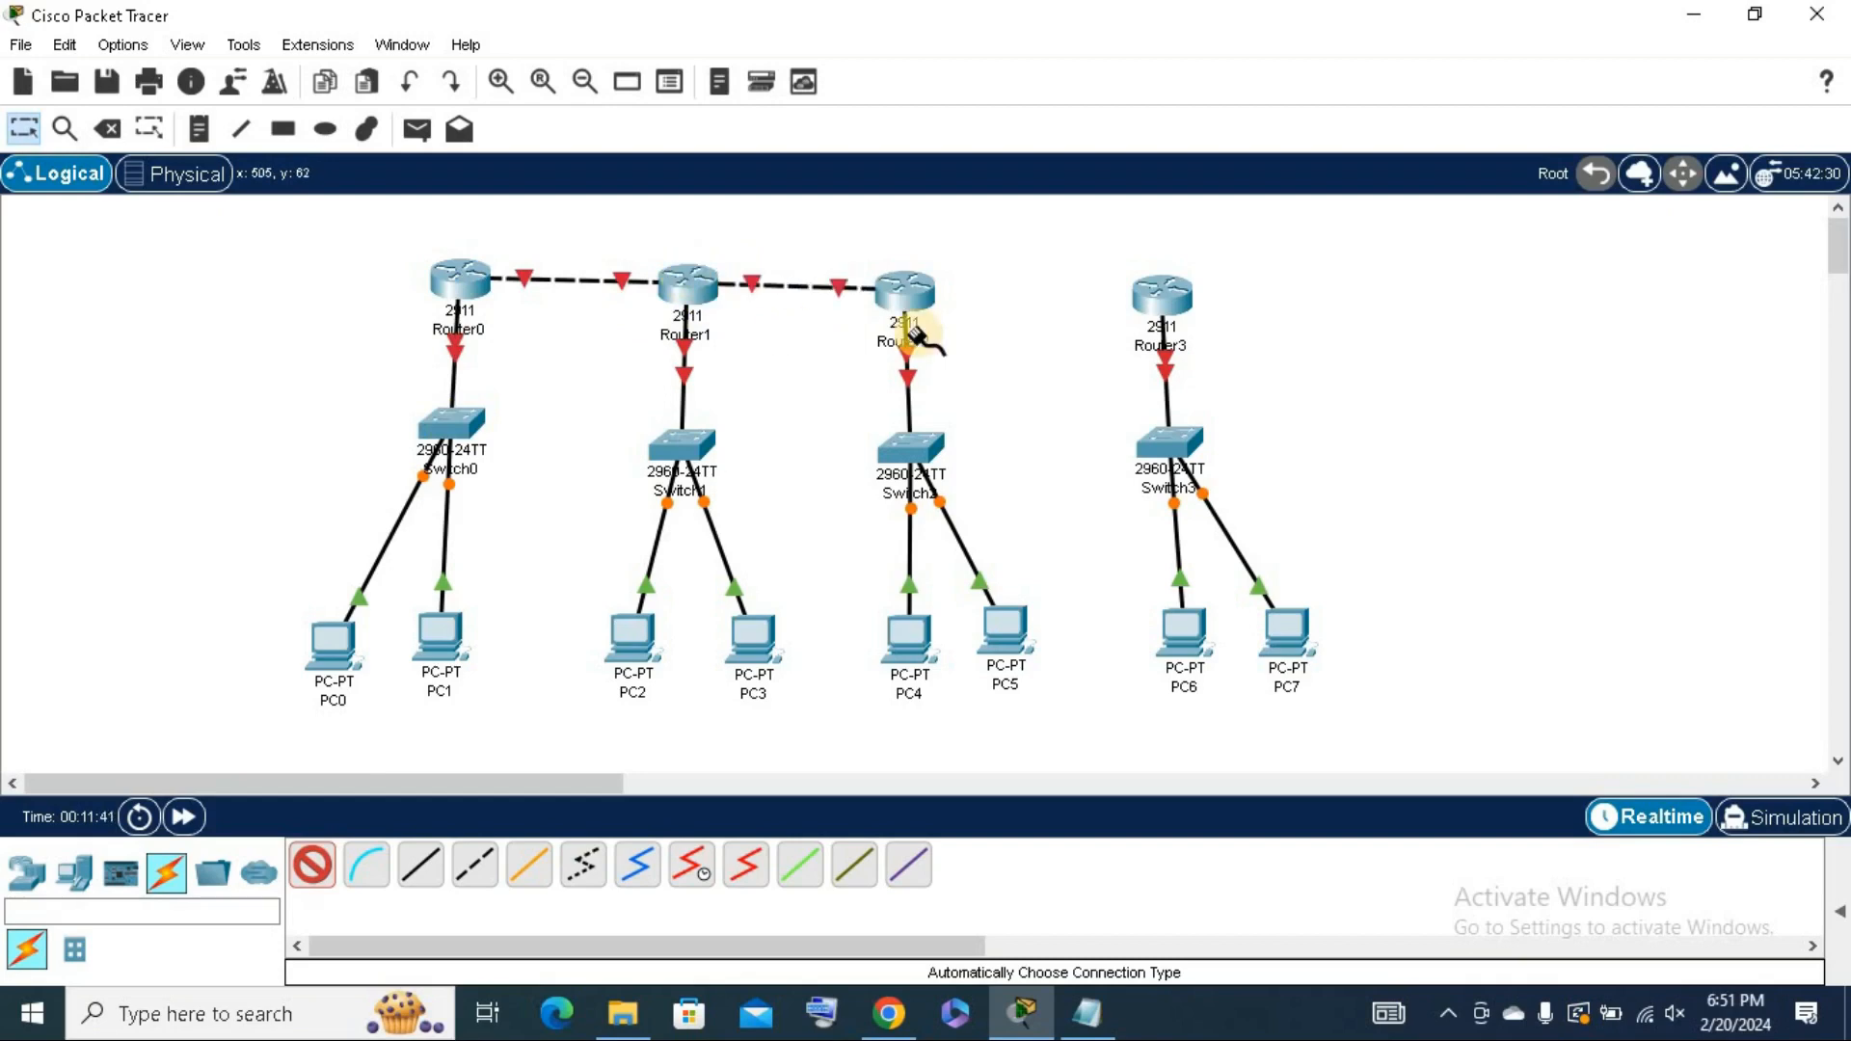
left_click(1157, 297)
left_click(906, 293)
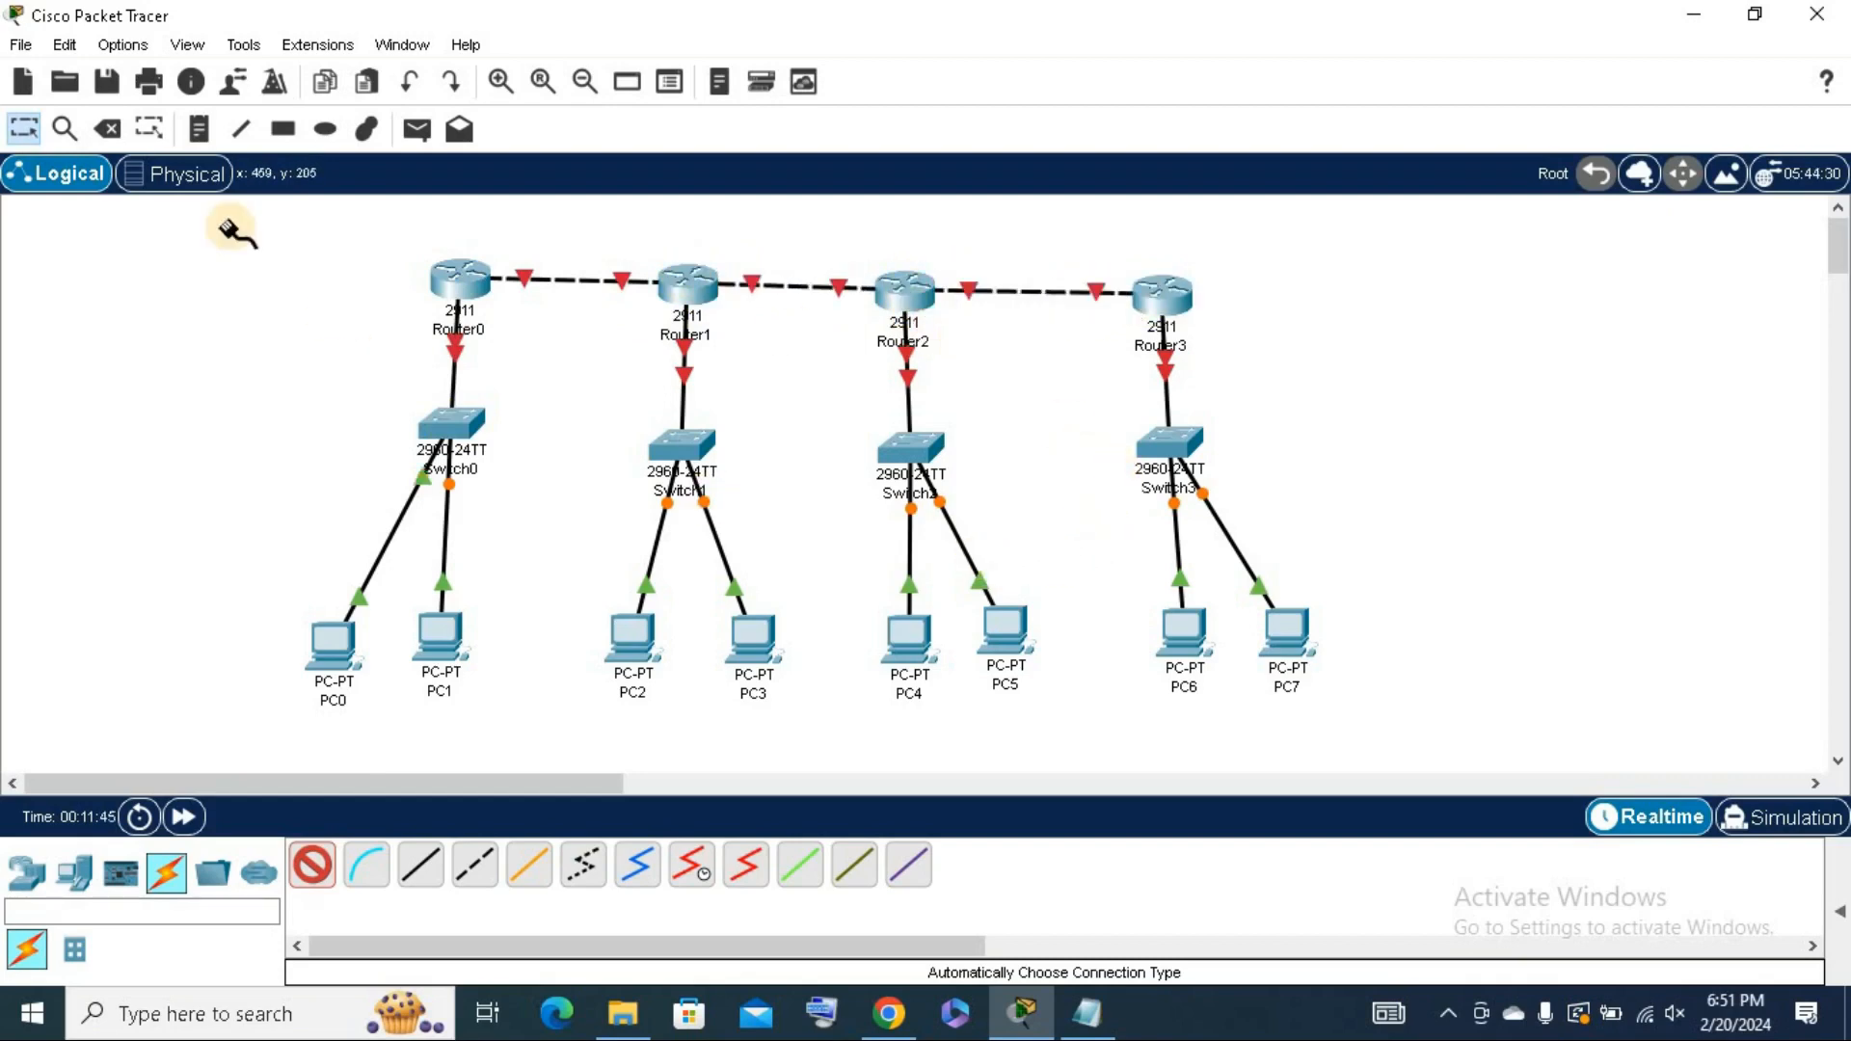
Shift Router3, Switch3, PC6 and PC7 farther right as a group, with the switch below its router and the PCs spread beneath it.
left_click(37, 133)
left_click(1181, 355)
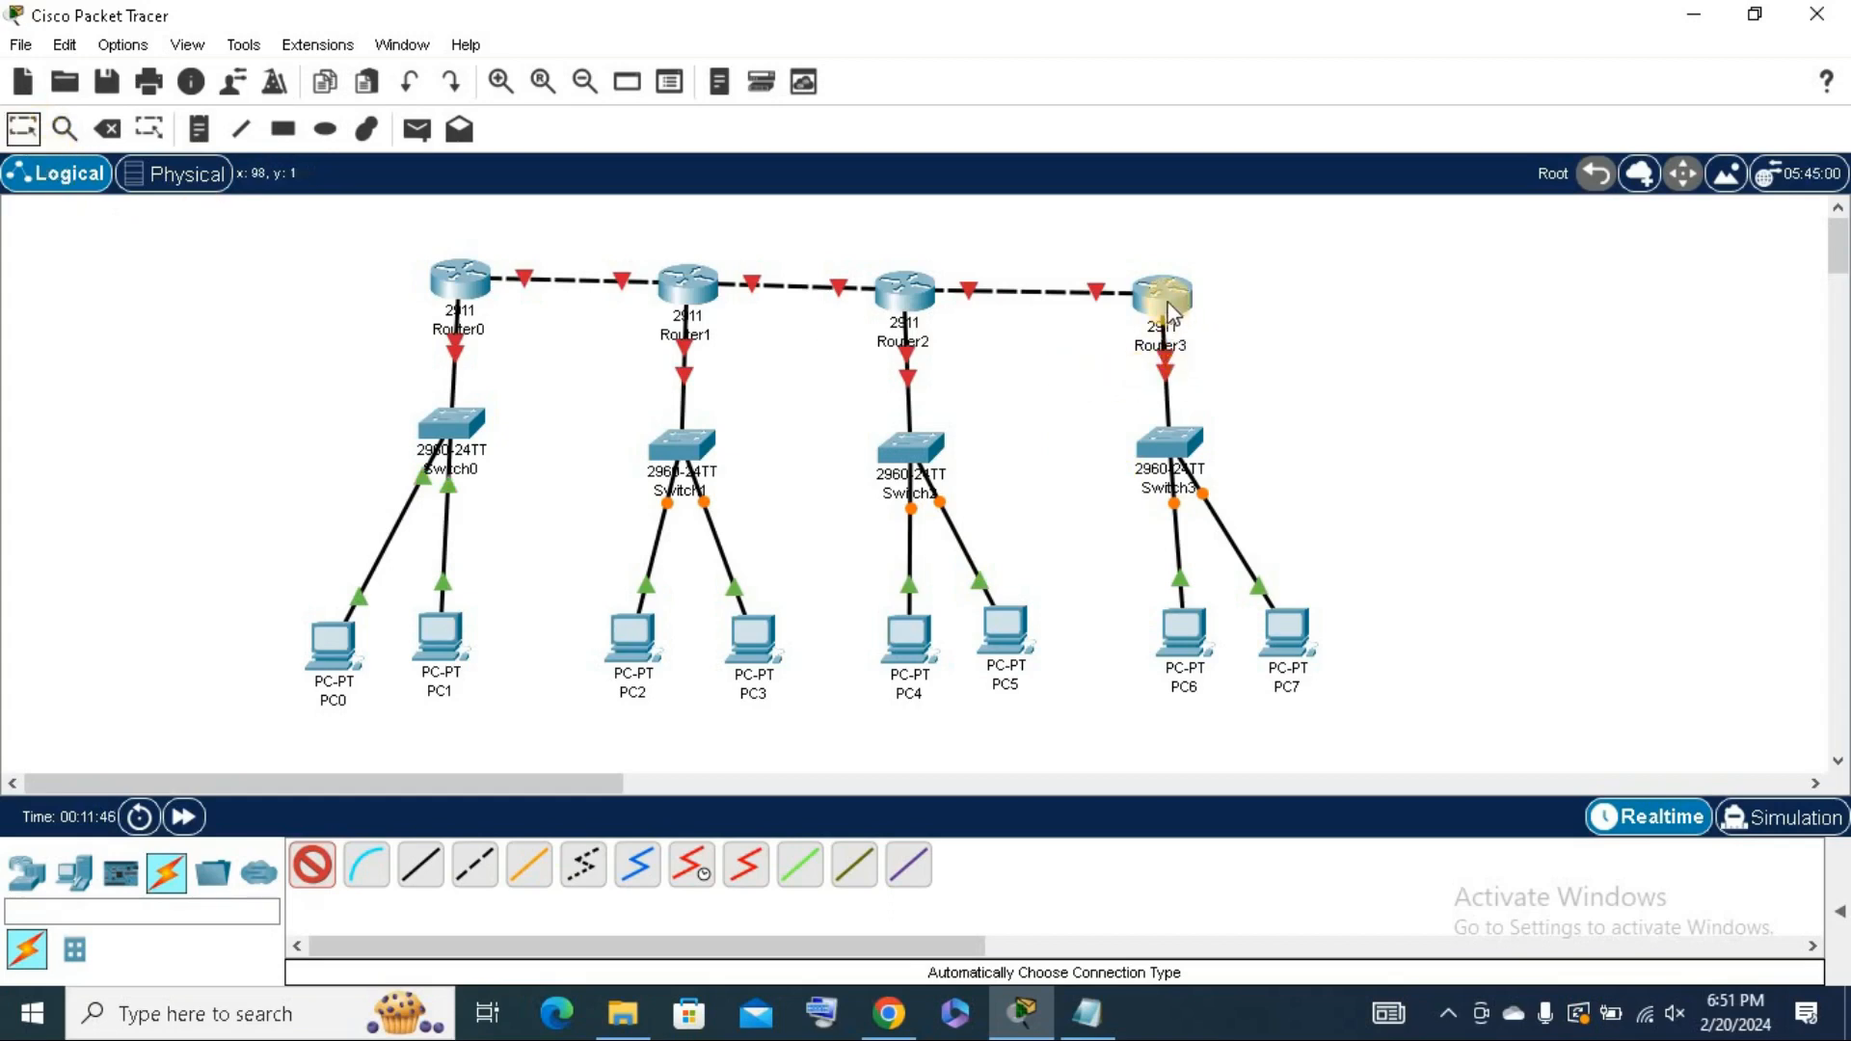
left_click_drag(1169, 311, 1446, 295)
left_click(1186, 452)
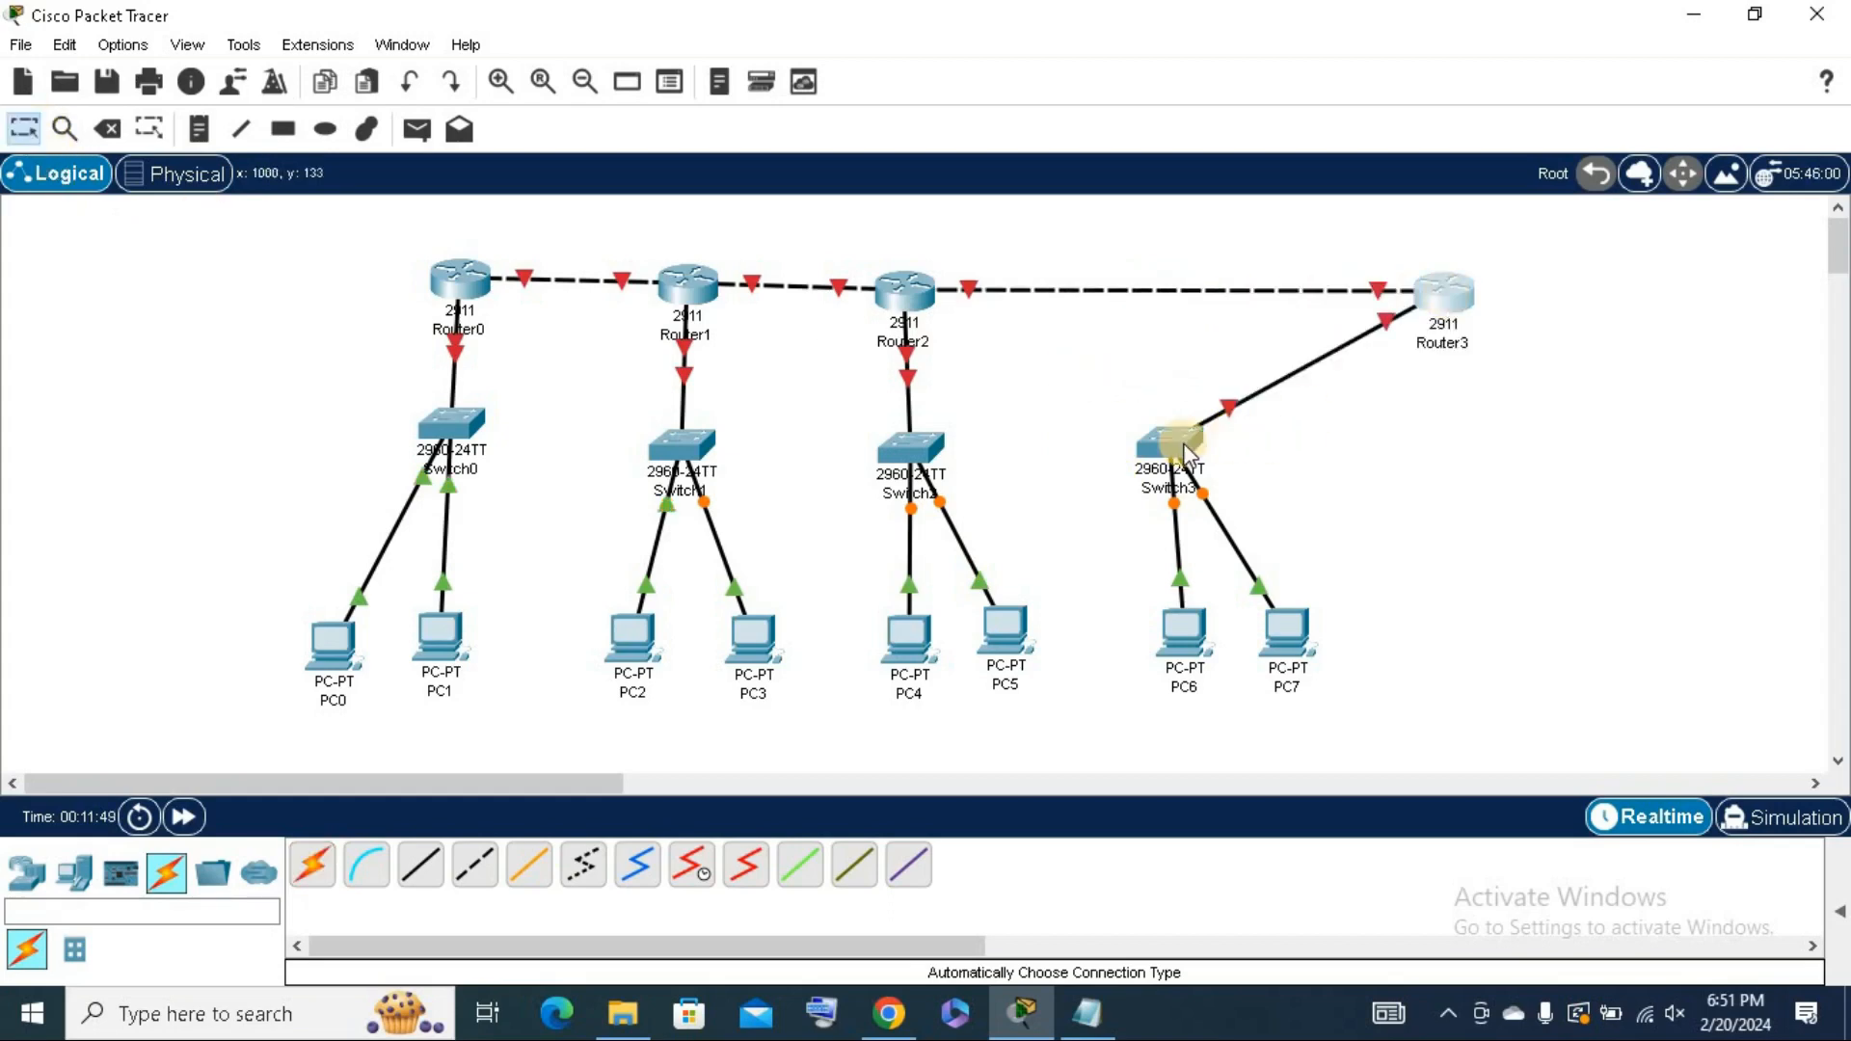
left_click_drag(1265, 447, 1432, 477)
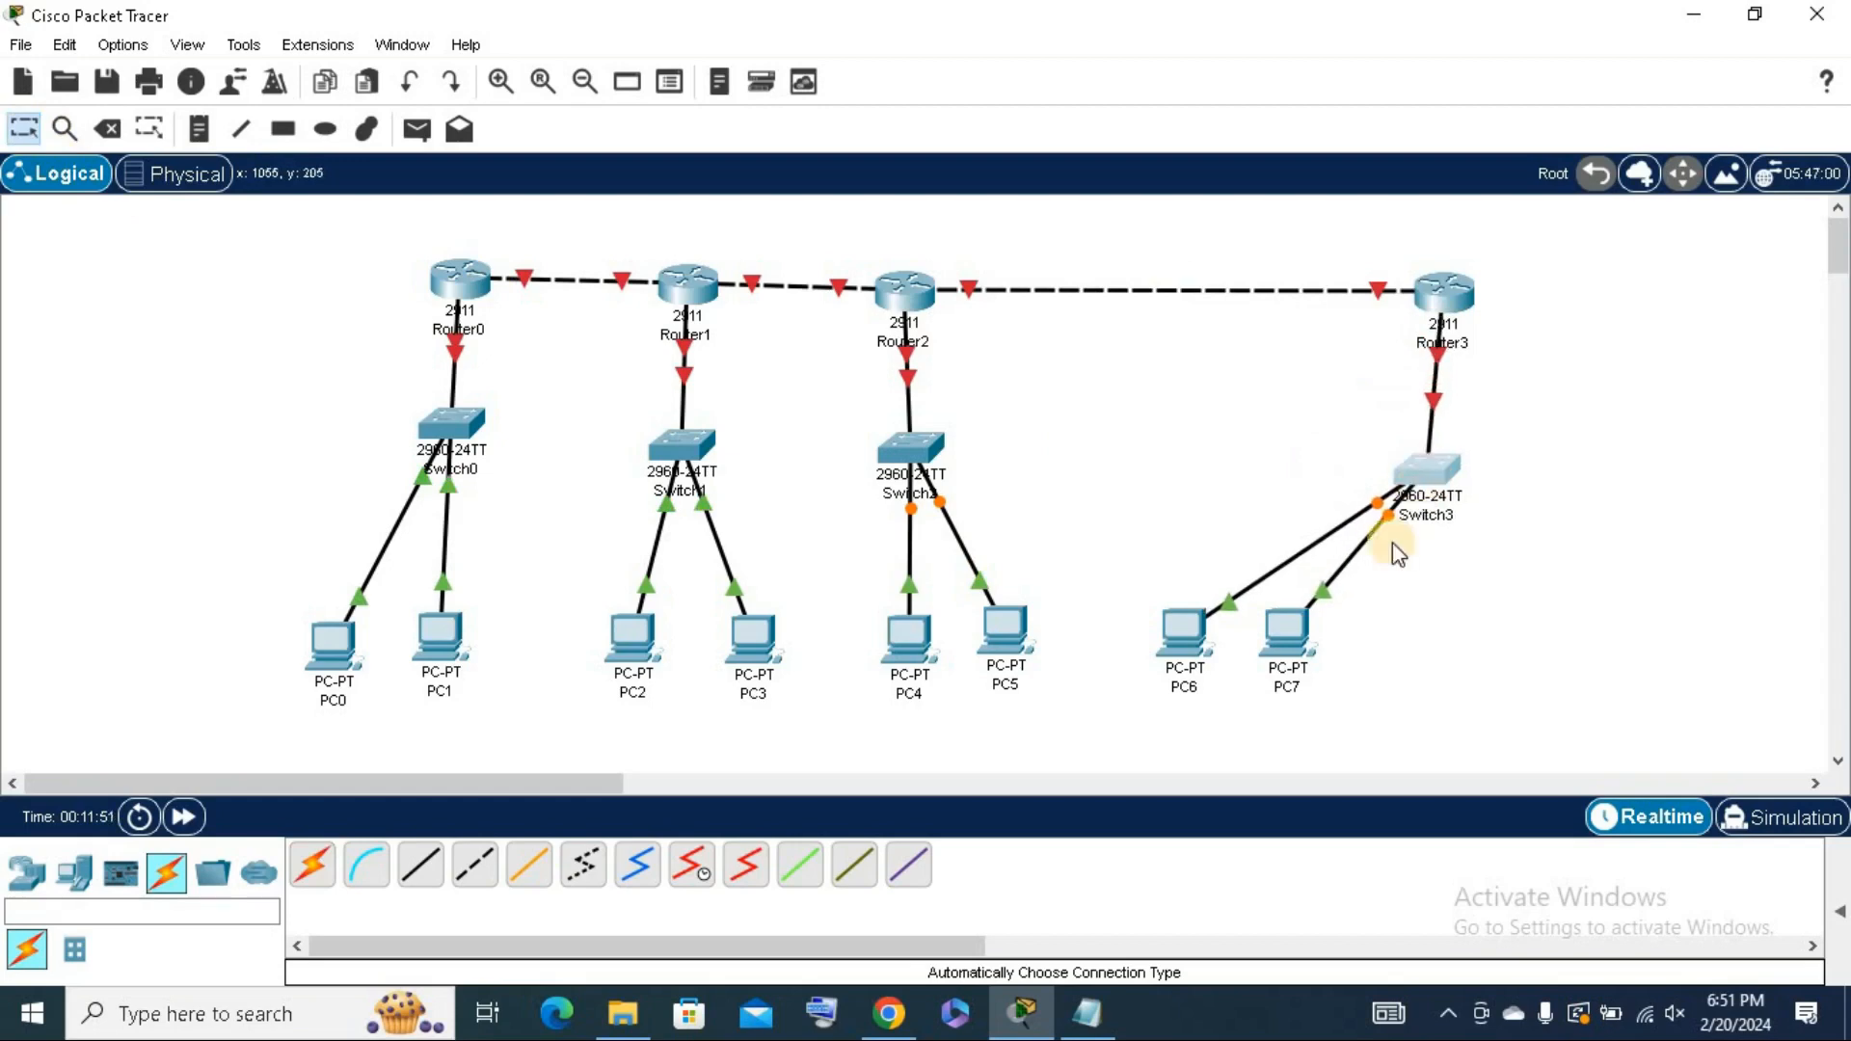
left_click_drag(1302, 644, 1586, 626)
left_click(1164, 625)
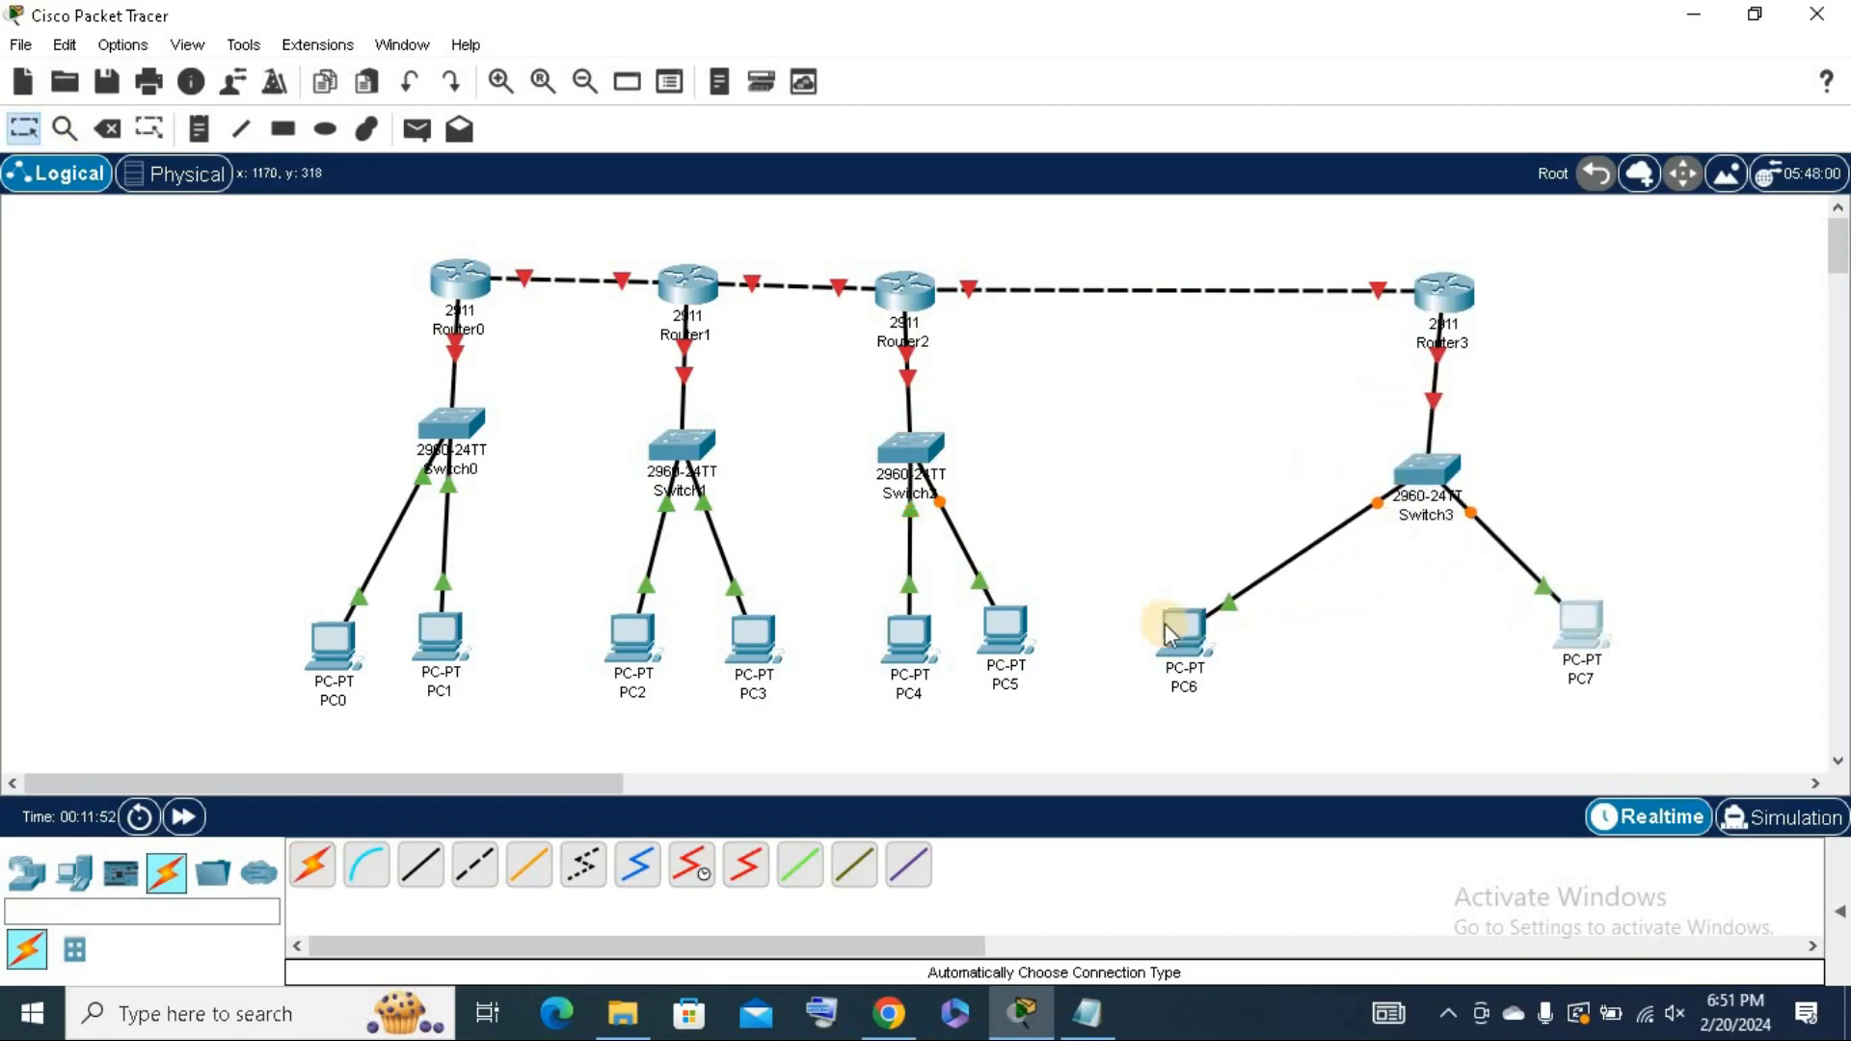
left_click_drag(1192, 629, 1400, 646)
mouse_move(1429, 475)
left_mouse_down()
mouse_move(1466, 479)
mouse_move(1449, 484)
left_mouse_up()
Shift Router2, Switch2 and PC5 to the right, and move PC2 farther left from PC3 to even out the spacing.
left_click_drag(911, 294, 1072, 303)
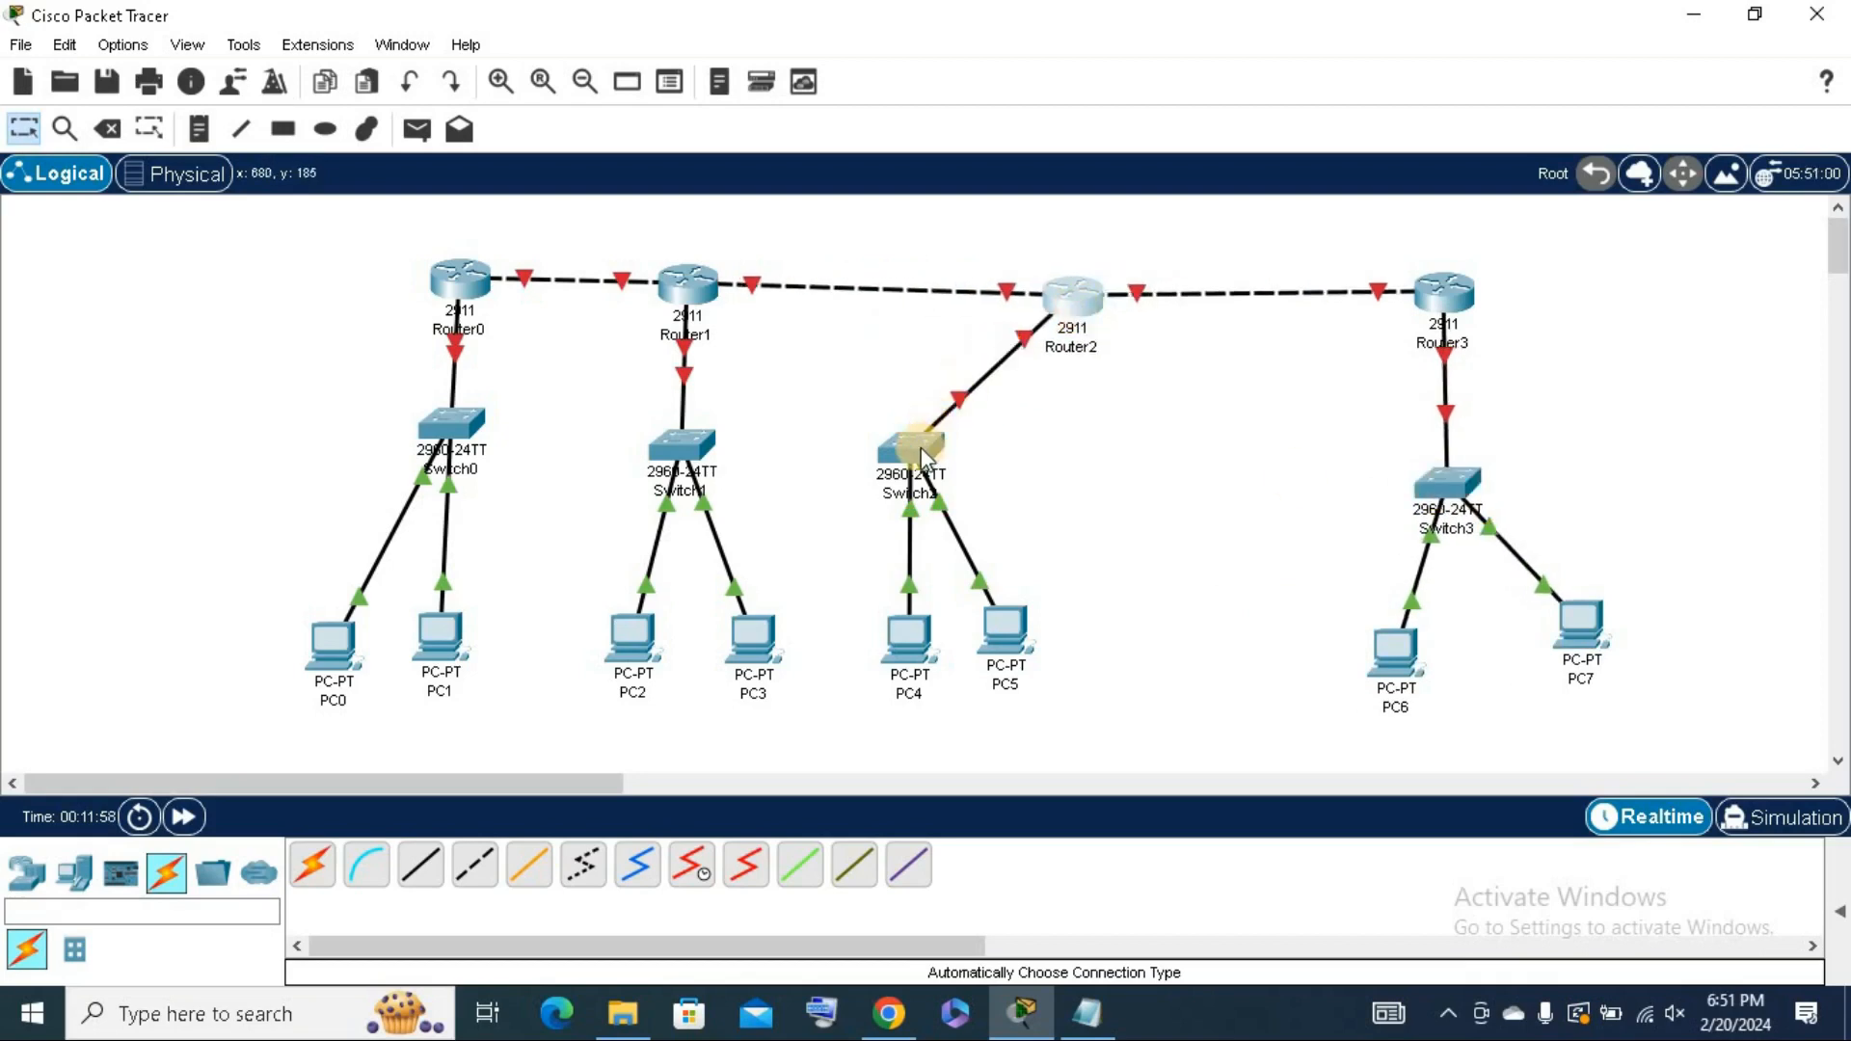
left_click_drag(921, 448, 1064, 480)
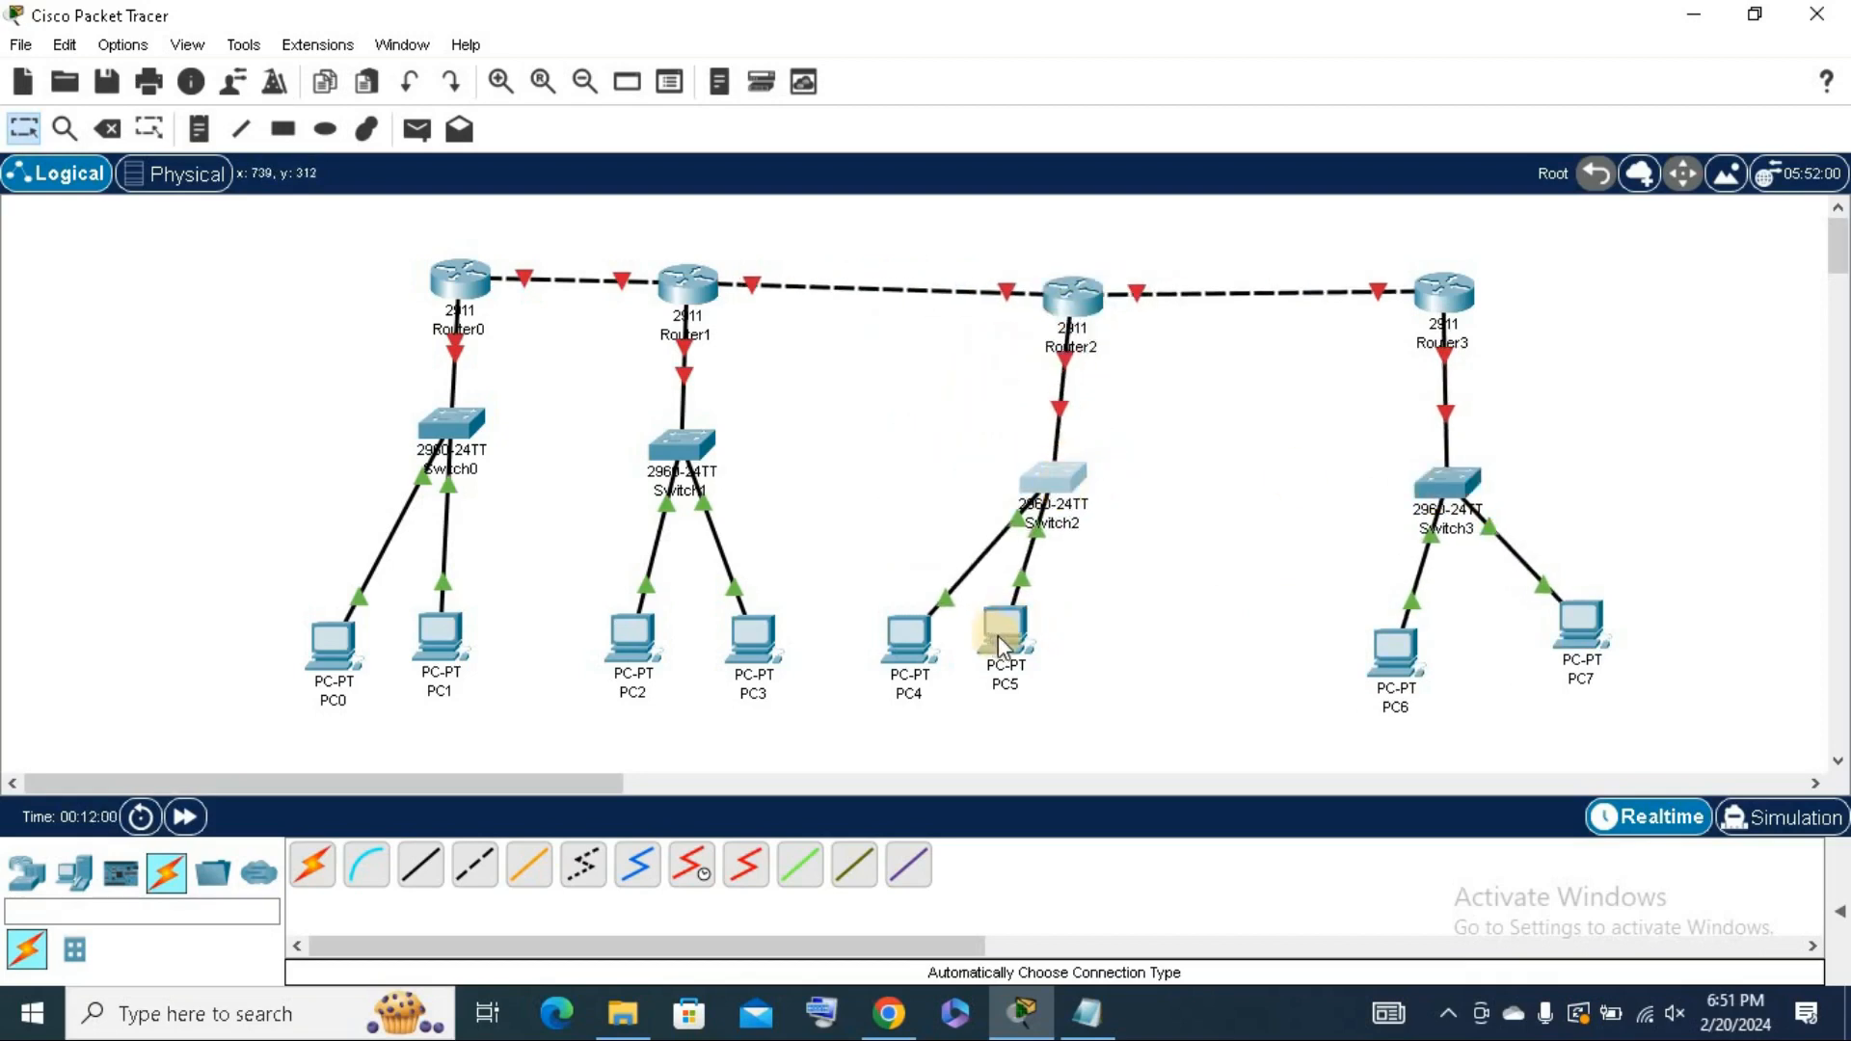
left_click_drag(998, 636, 1165, 651)
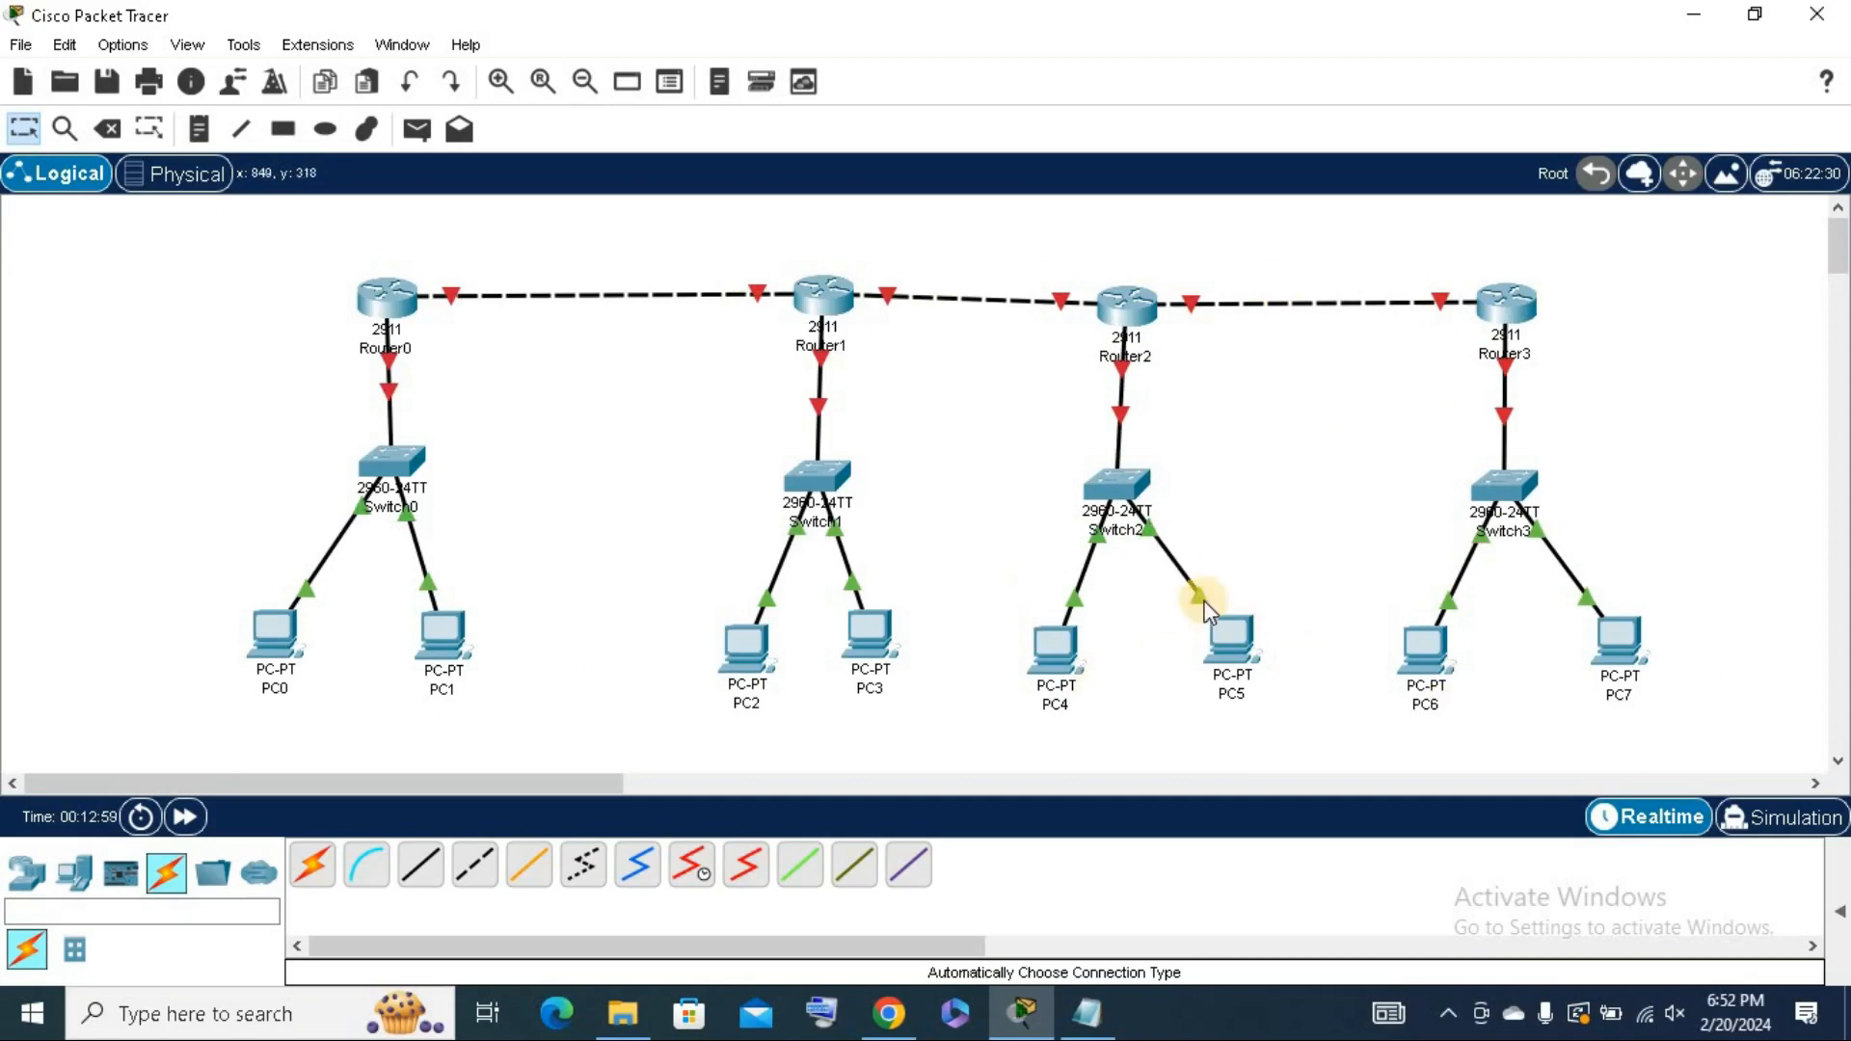
left_click_drag(748, 640, 700, 621)
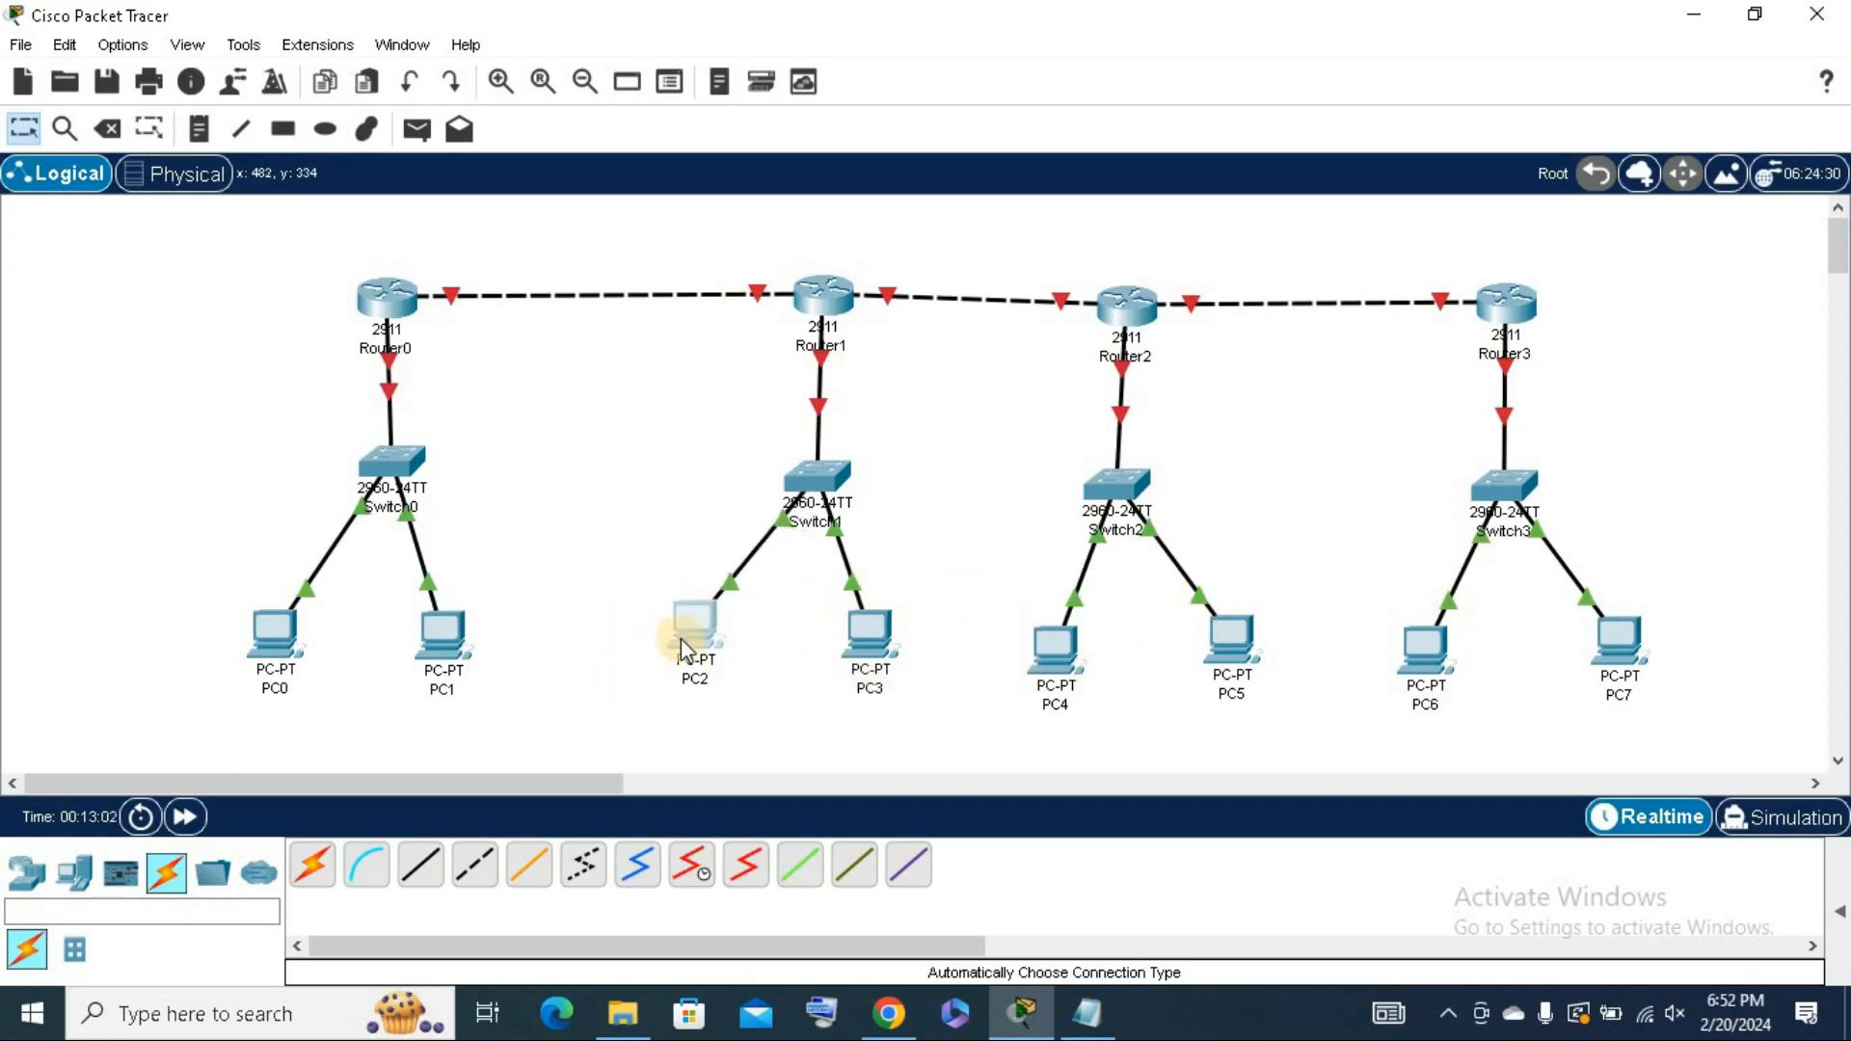
Add notes along the Router0–Router1 link: 10.0.0.0 in the middle, 10.0.0.1 at Router0 and 10.0.0.2 at Router1.
left_click(198, 129)
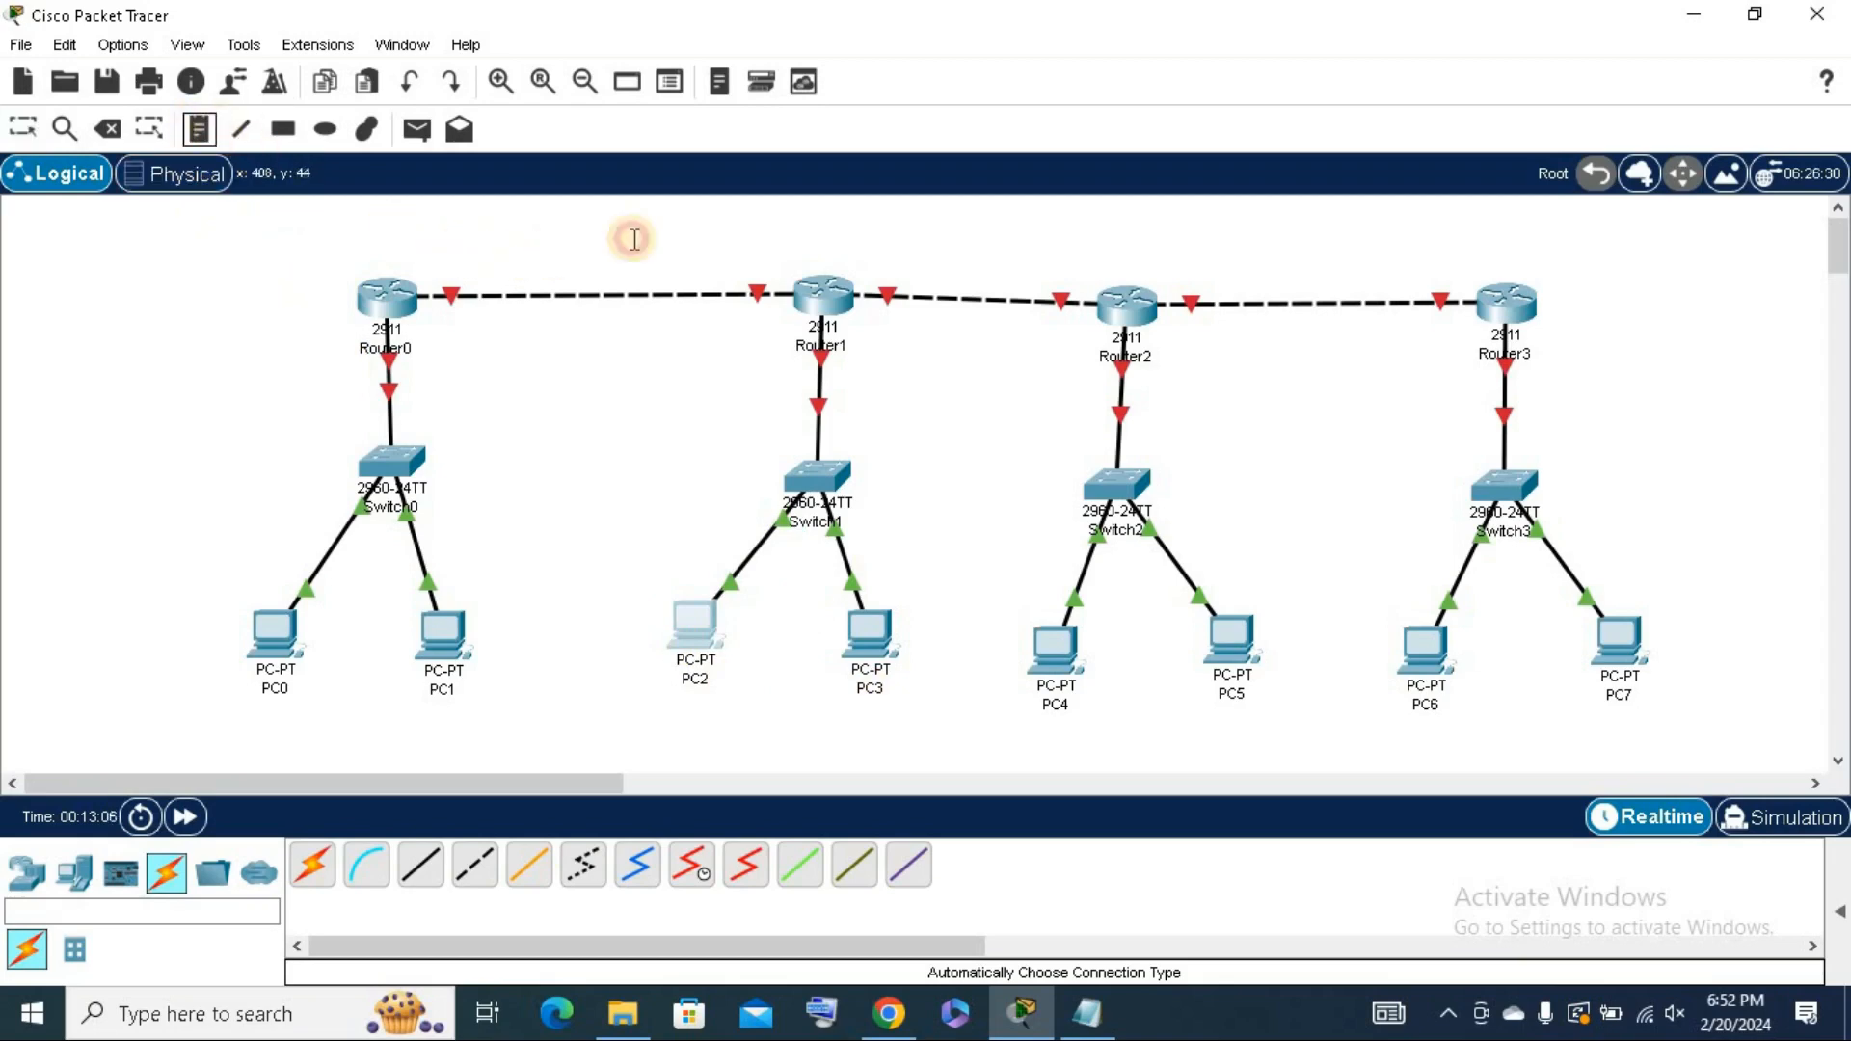
left_click(550, 255)
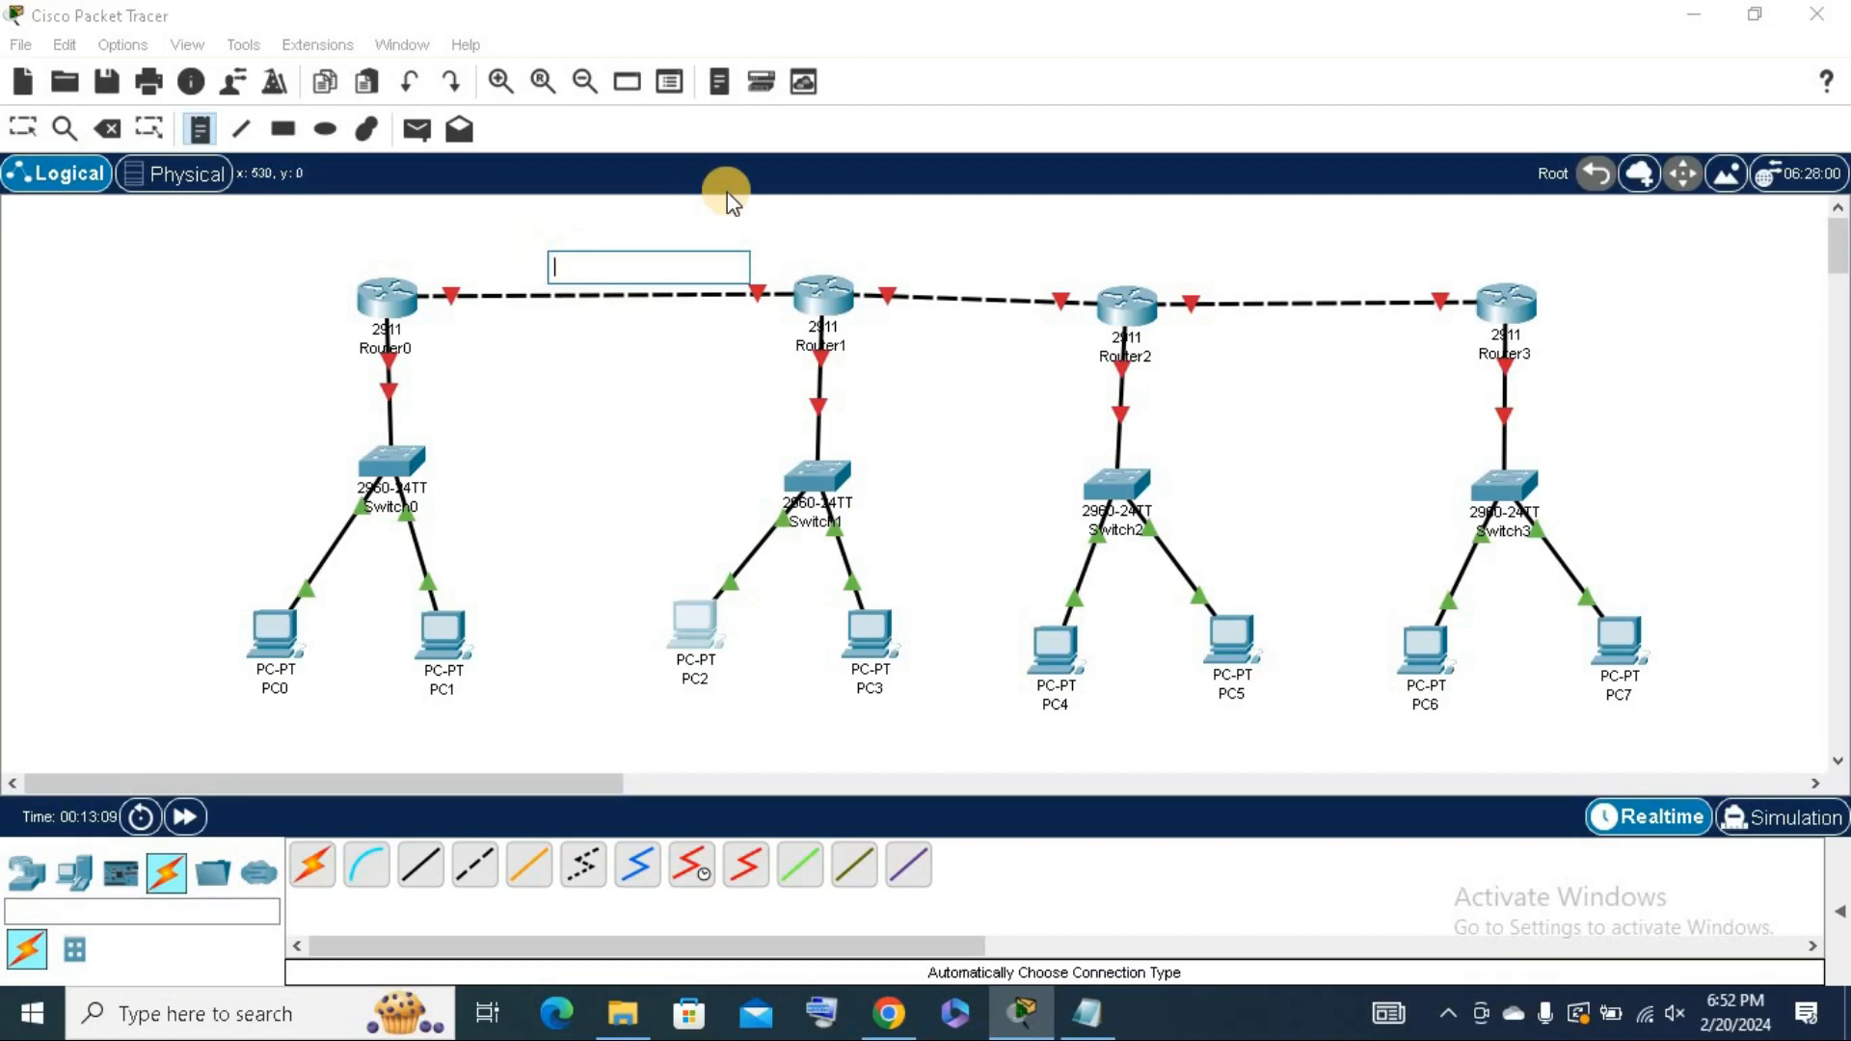
type("10/")
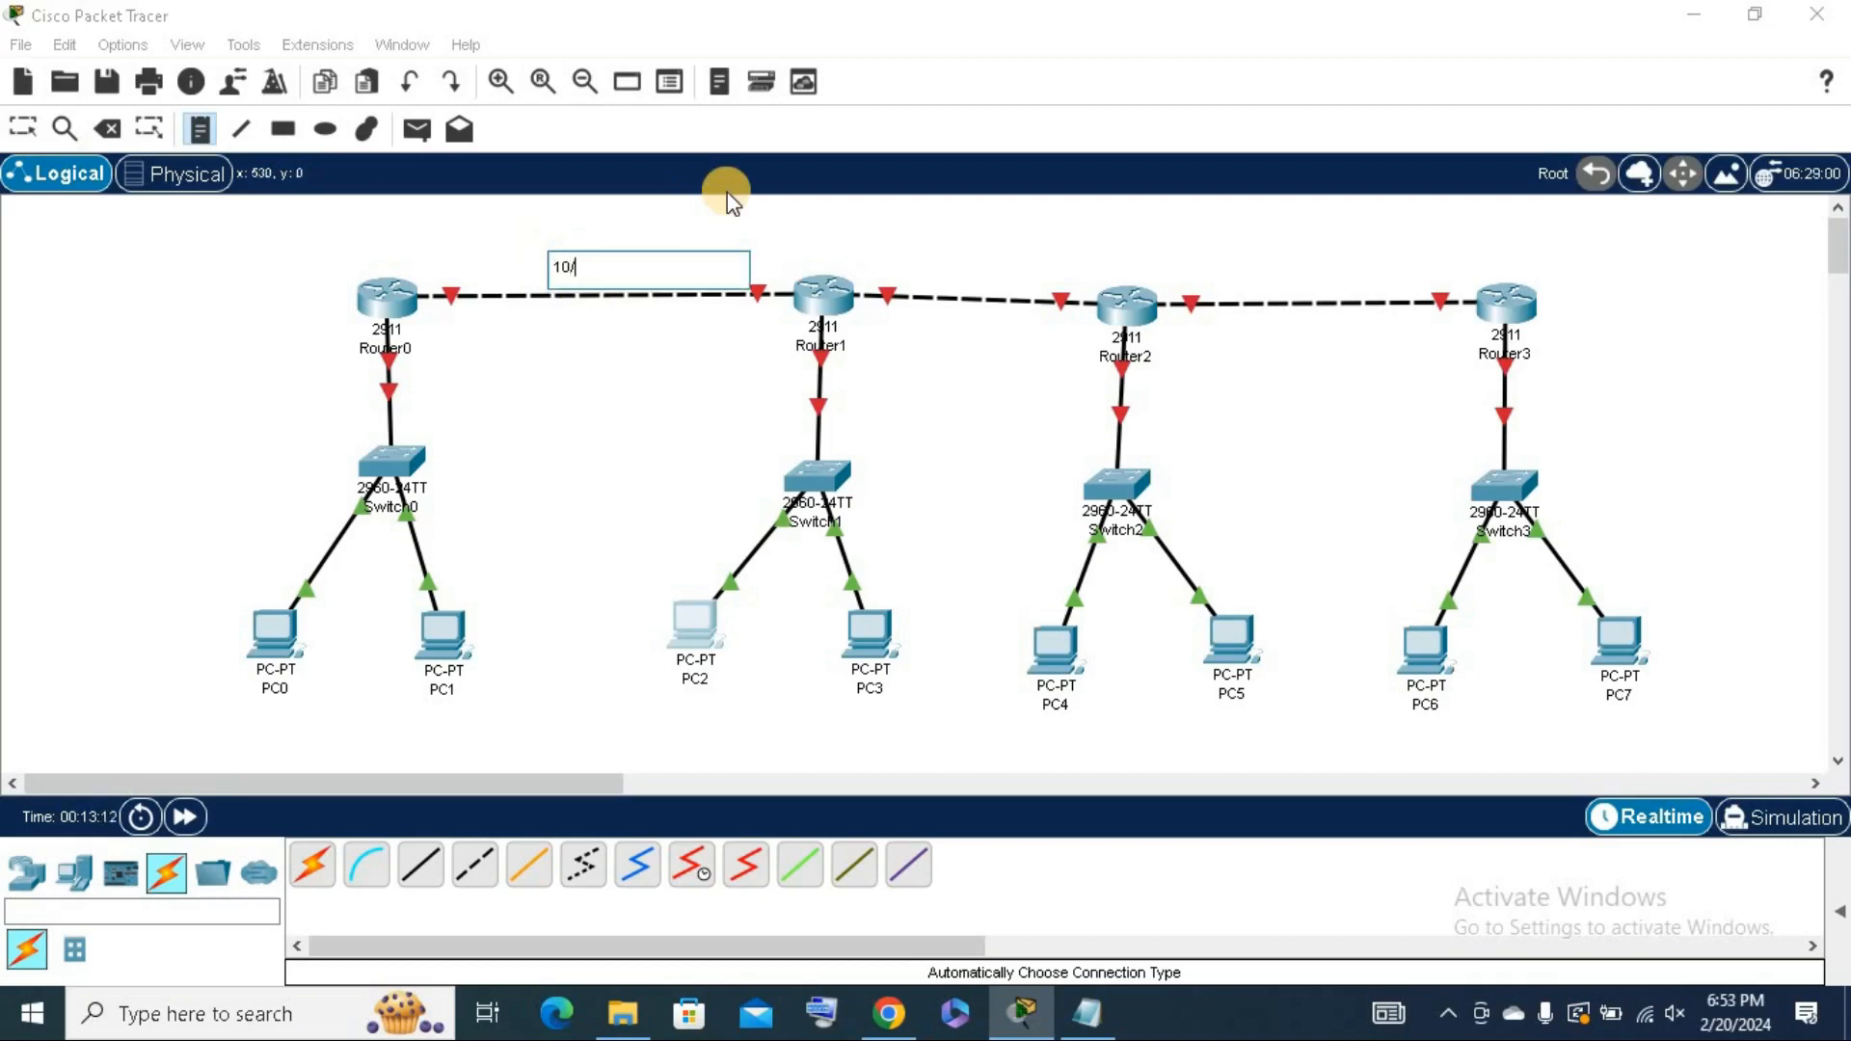
key("BackSpace")
type(".0.0.0")
left_click(441, 267)
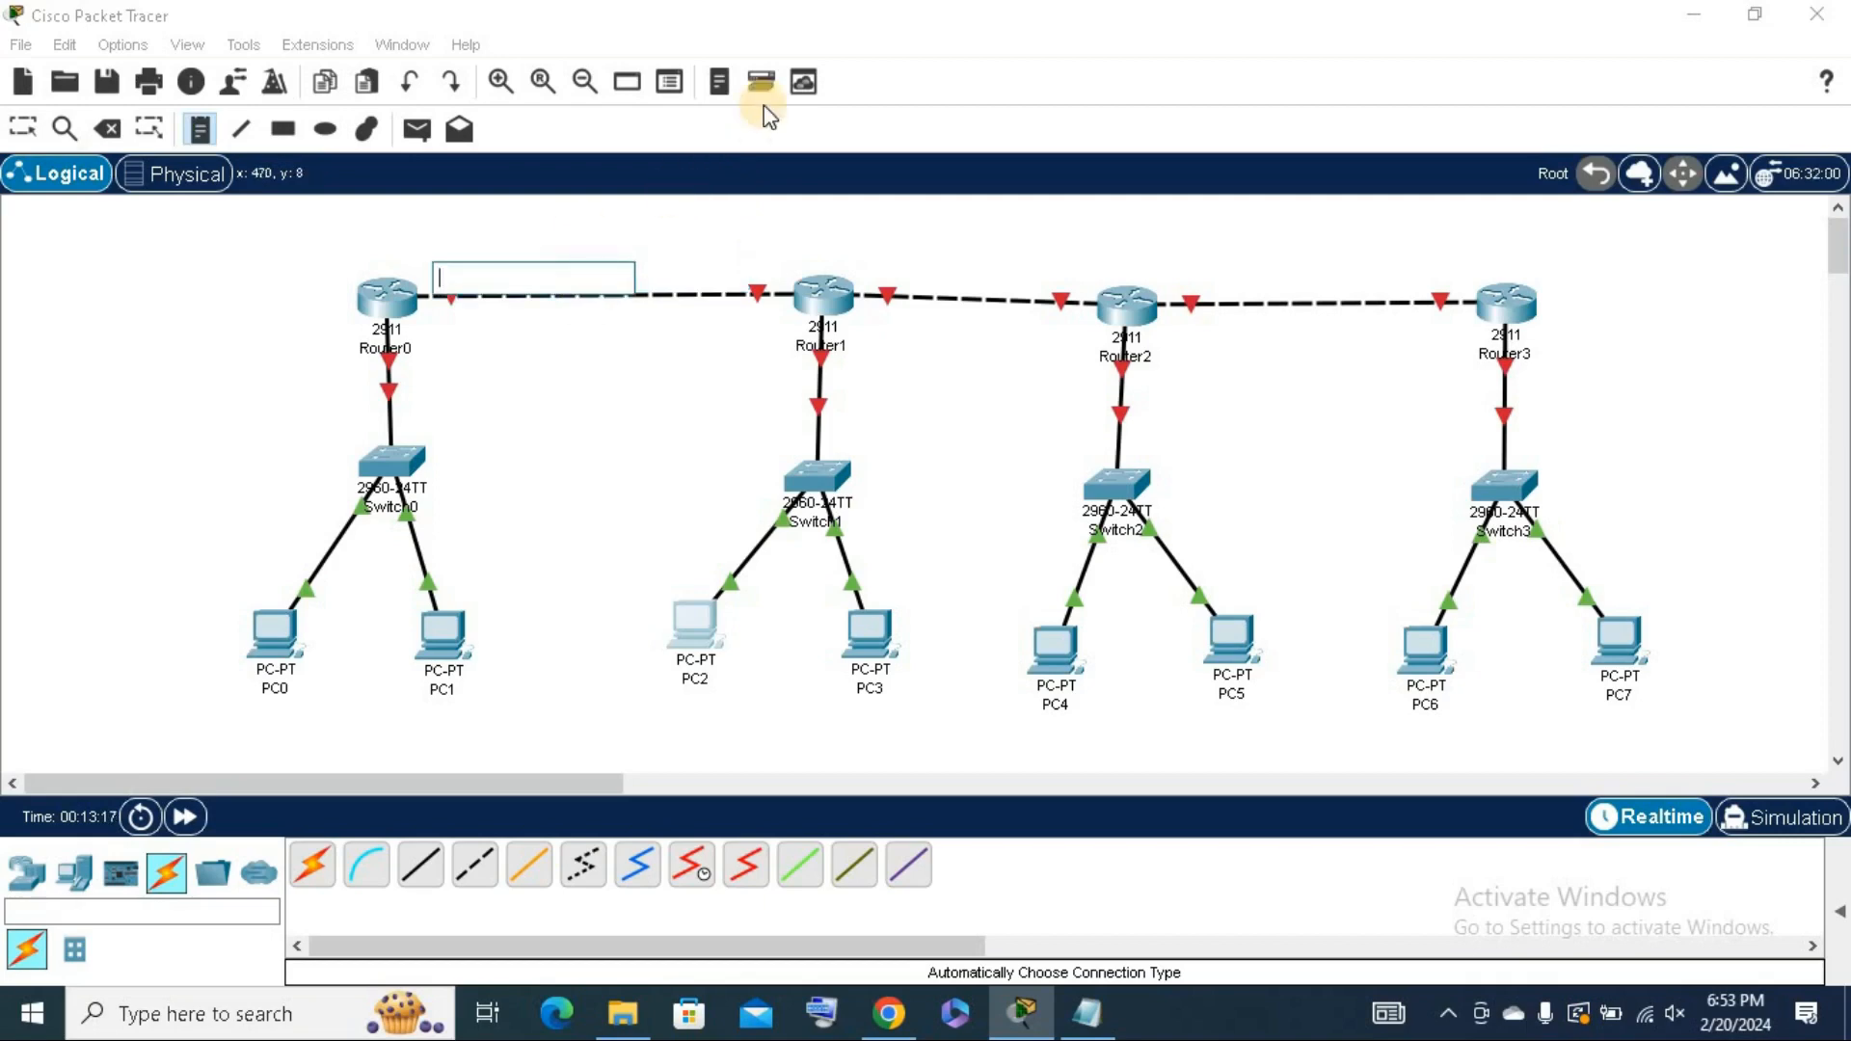
type("101")
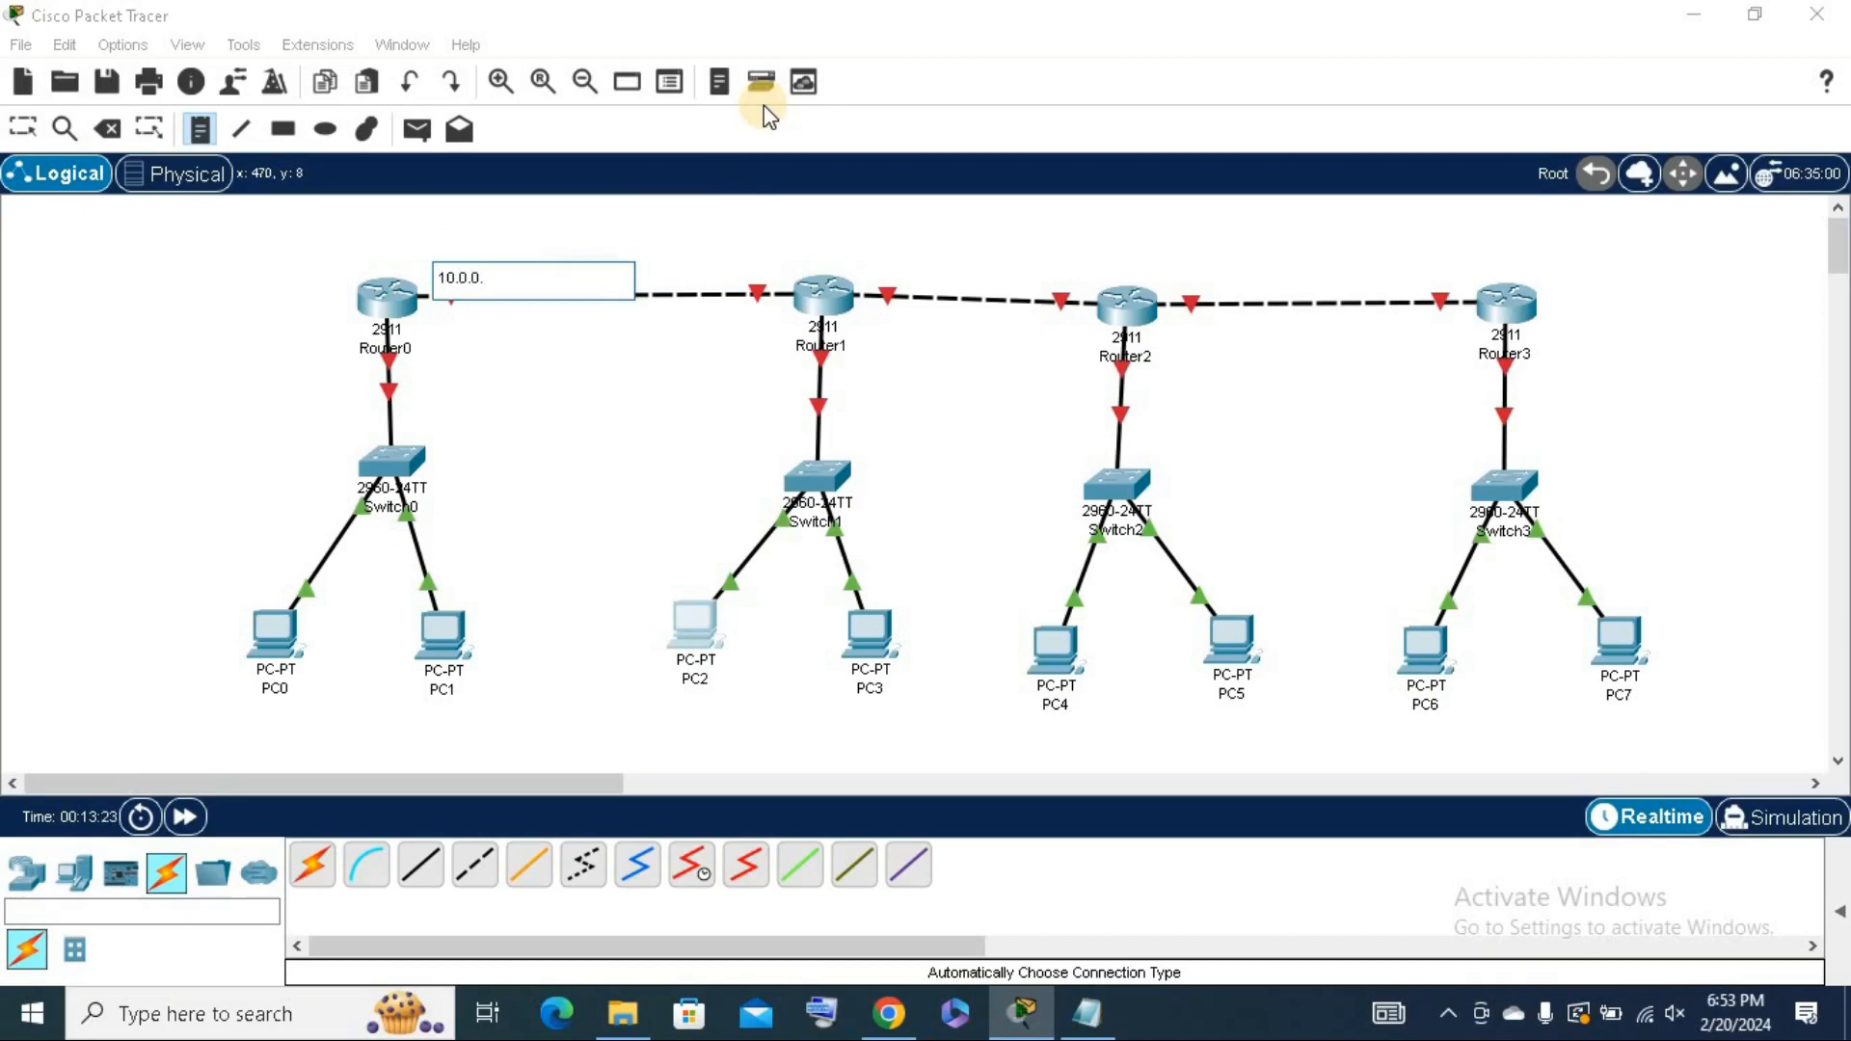
left_click(731, 258)
type("10.0.0.2")
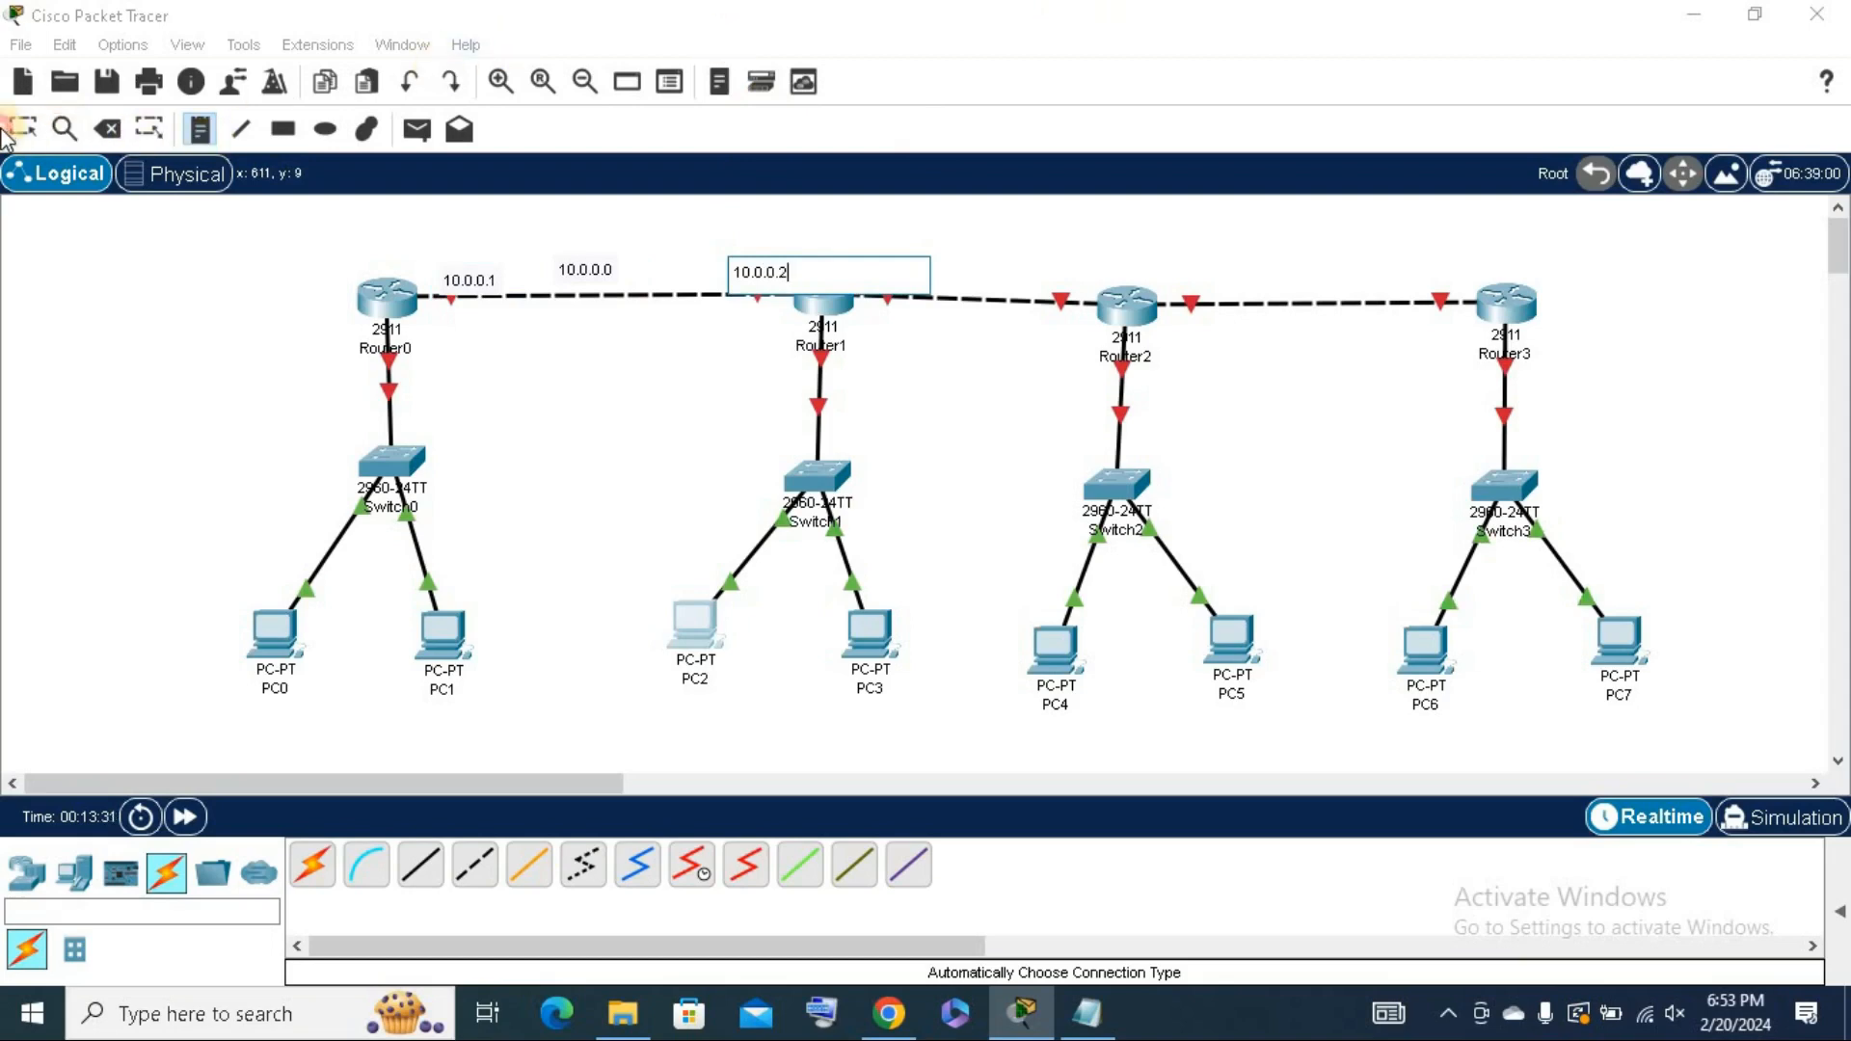
left_click(481, 294)
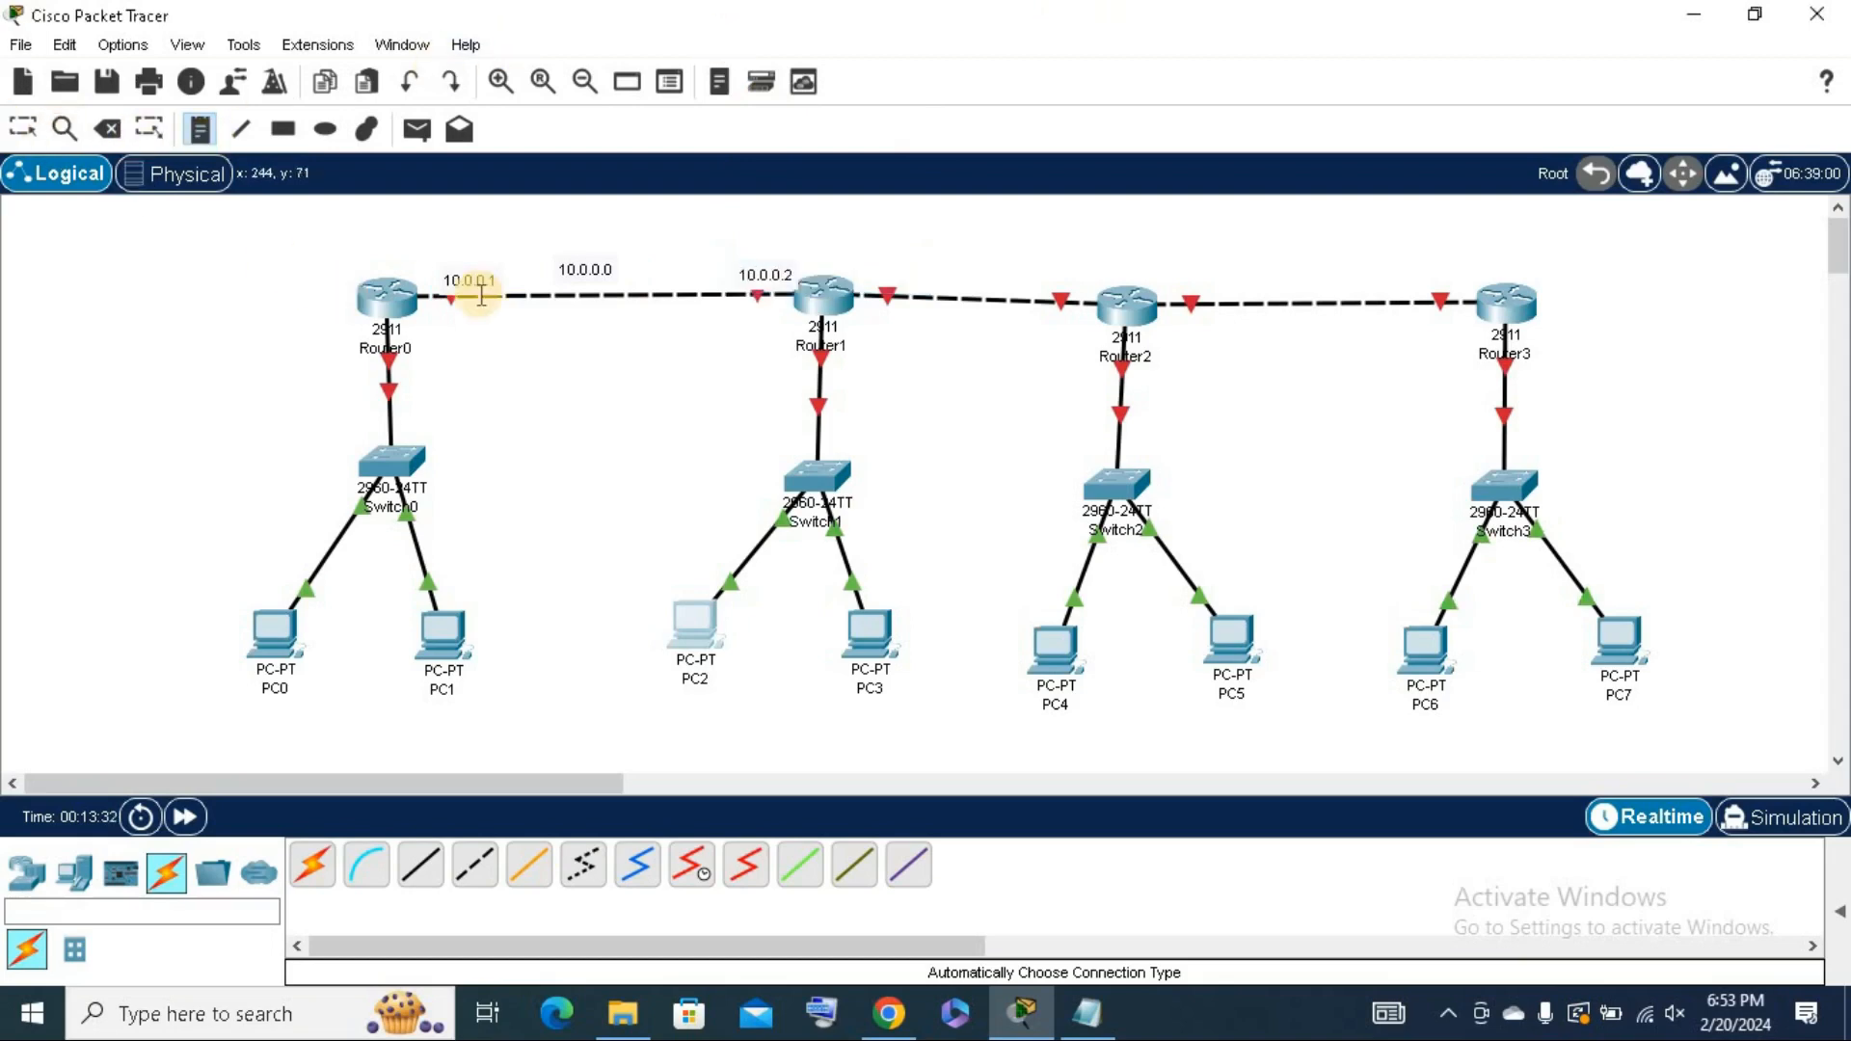
Move the three 10.0.0.x notes slightly up so they sit clear above the Router0–Router1 link.
left_click(23, 128)
left_click_drag(467, 304, 442, 287)
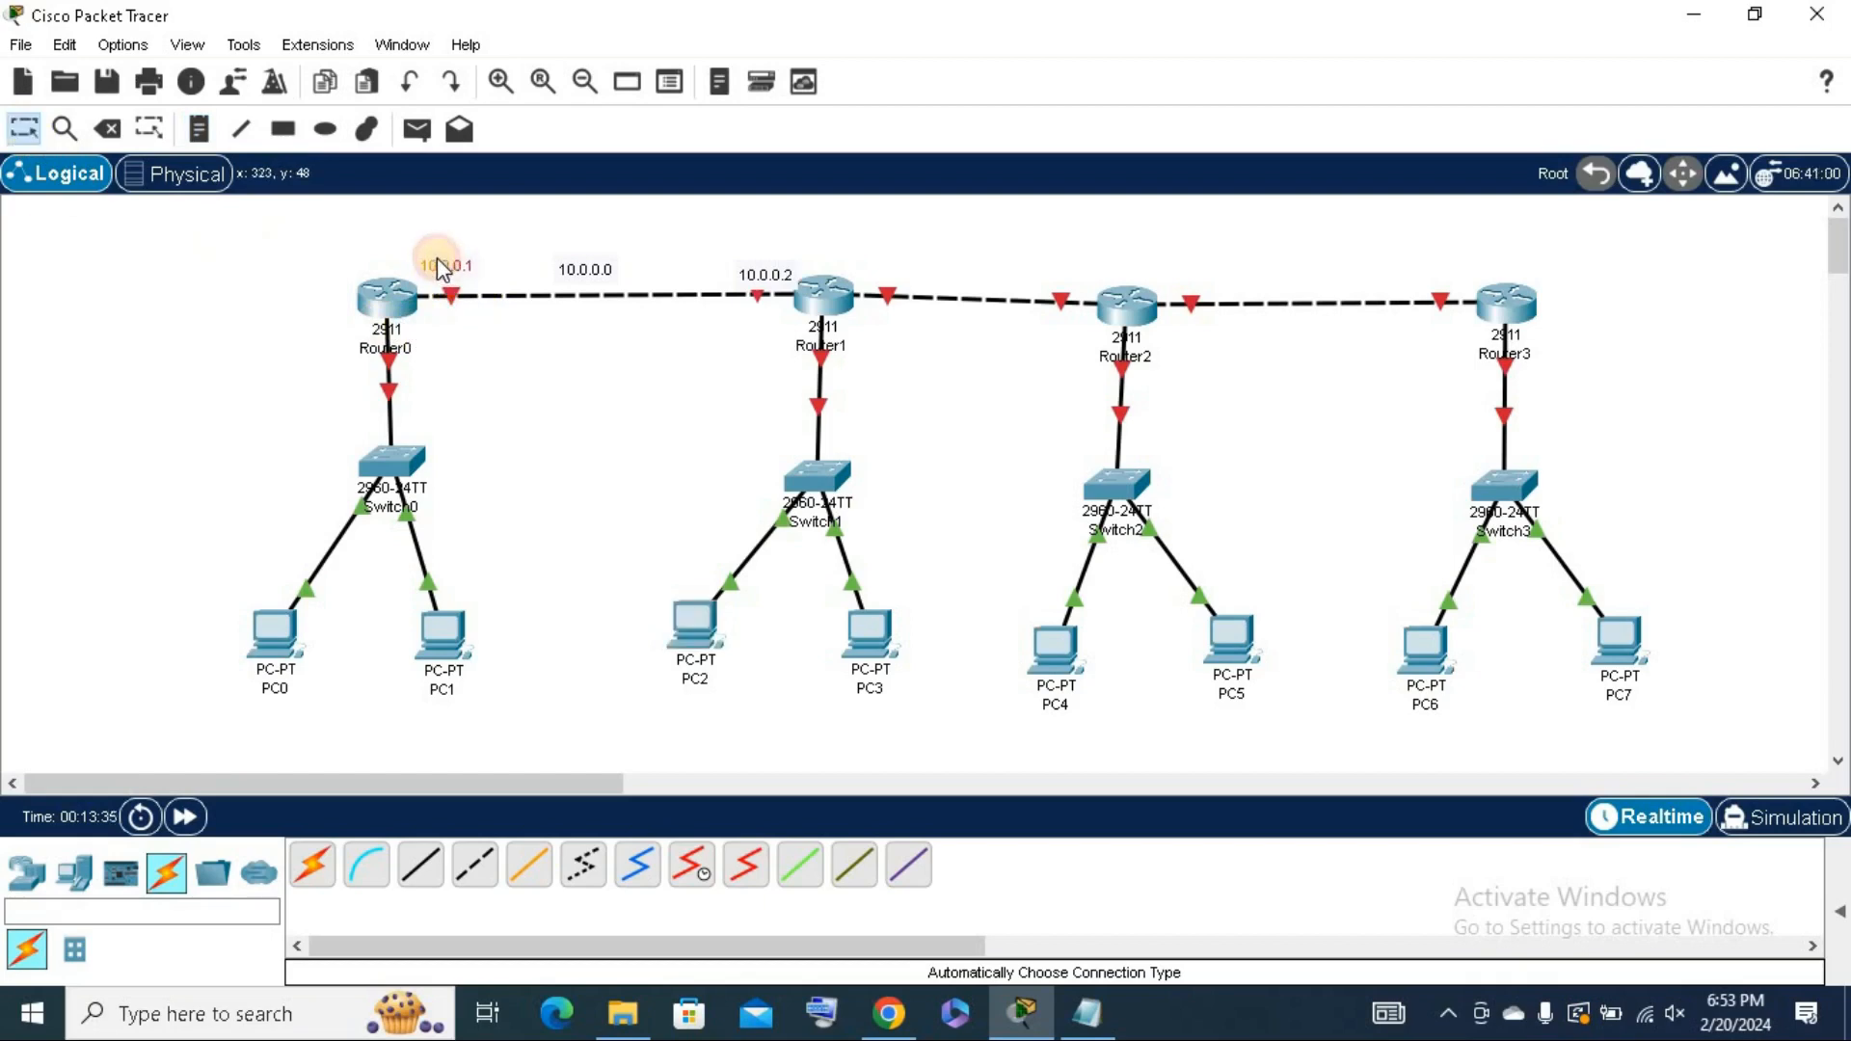
left_click_drag(588, 278, 583, 257)
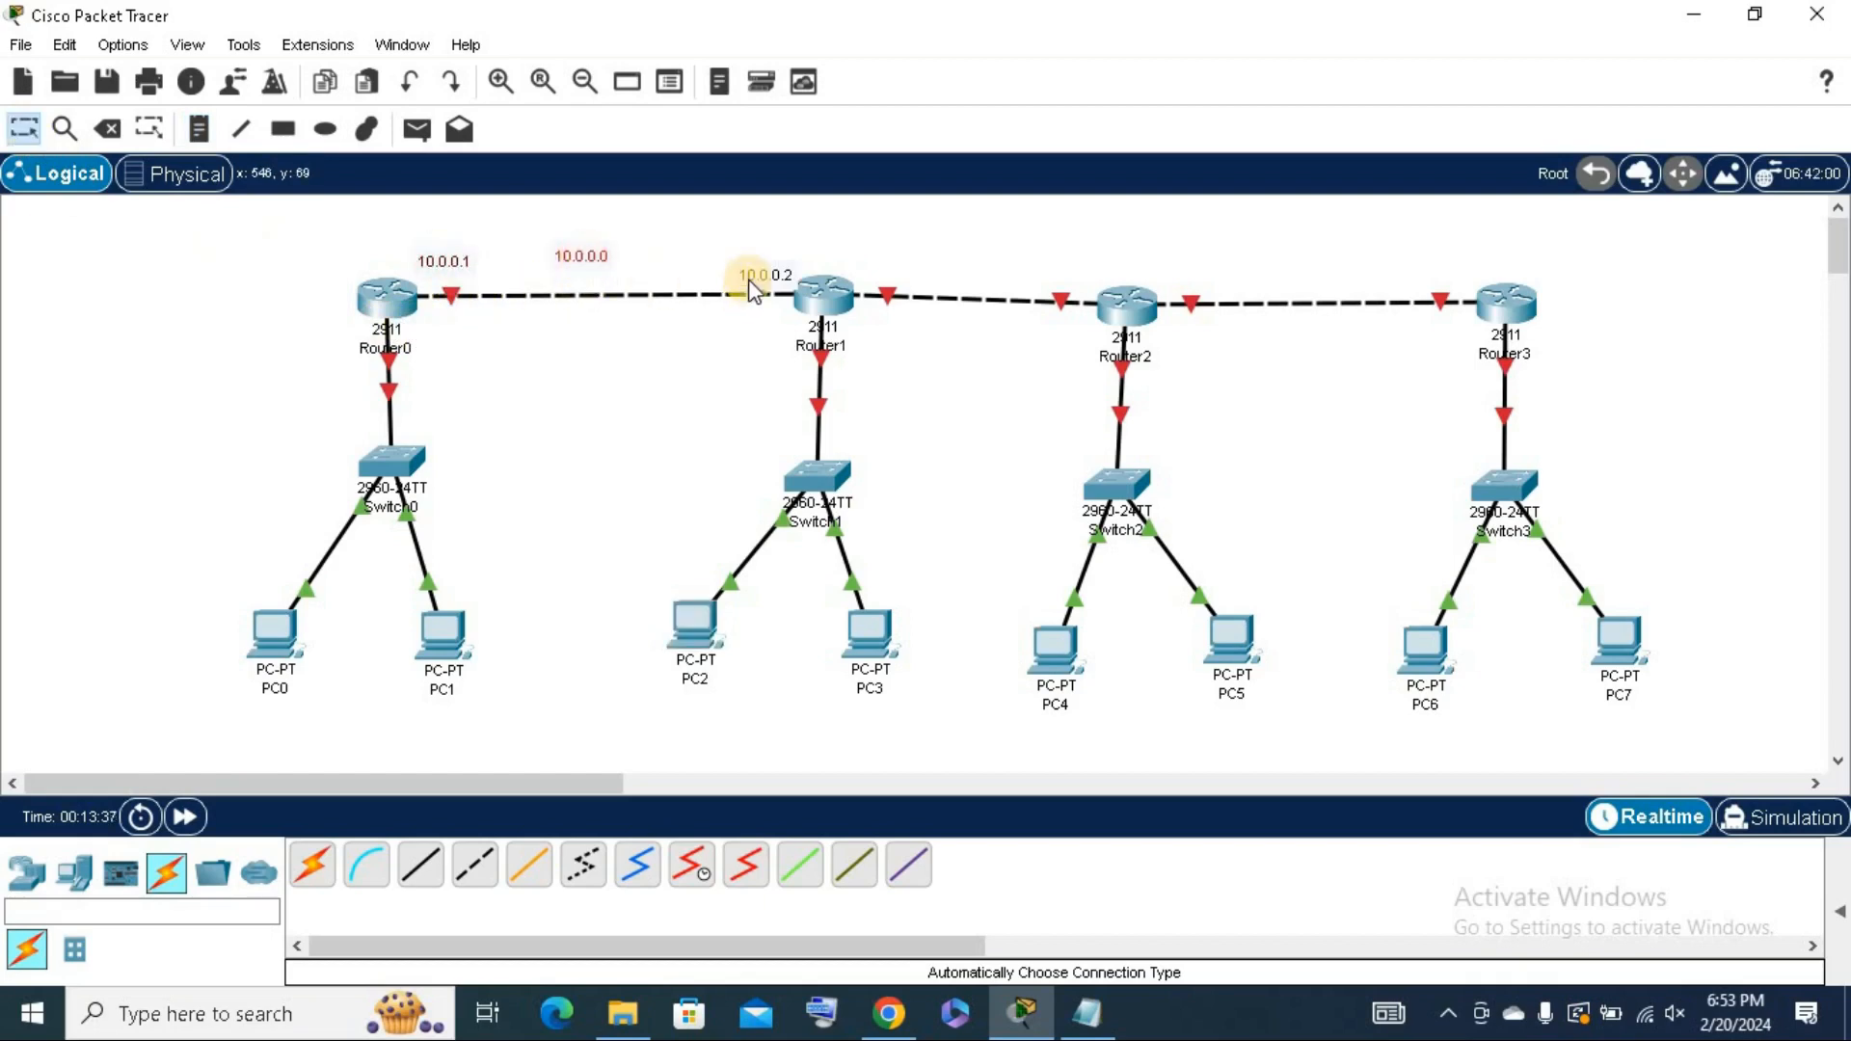
left_click_drag(748, 264, 745, 248)
Add notes along the Router1–Router2 link: 20.0.0.0 in the middle, 20.0.0.1 at Router1 and 20.0.0.2 at Router2.
left_click(198, 128)
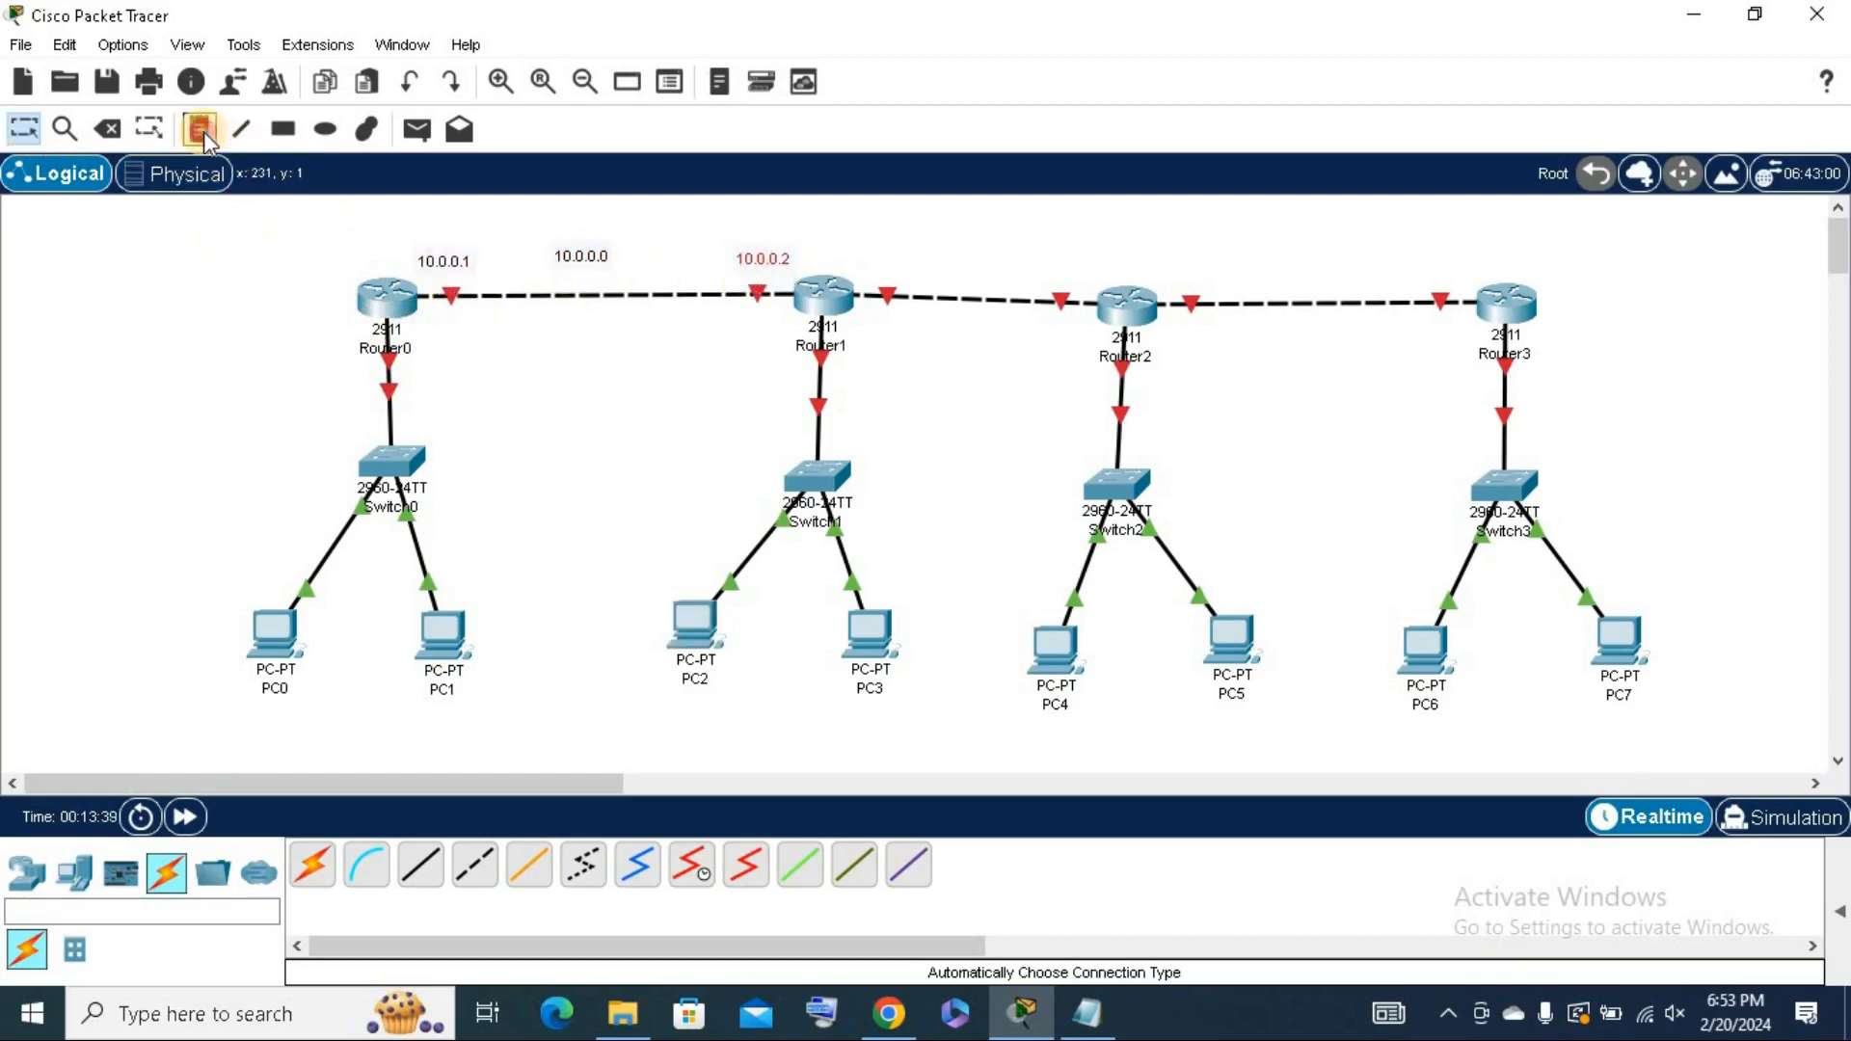
left_click(946, 252)
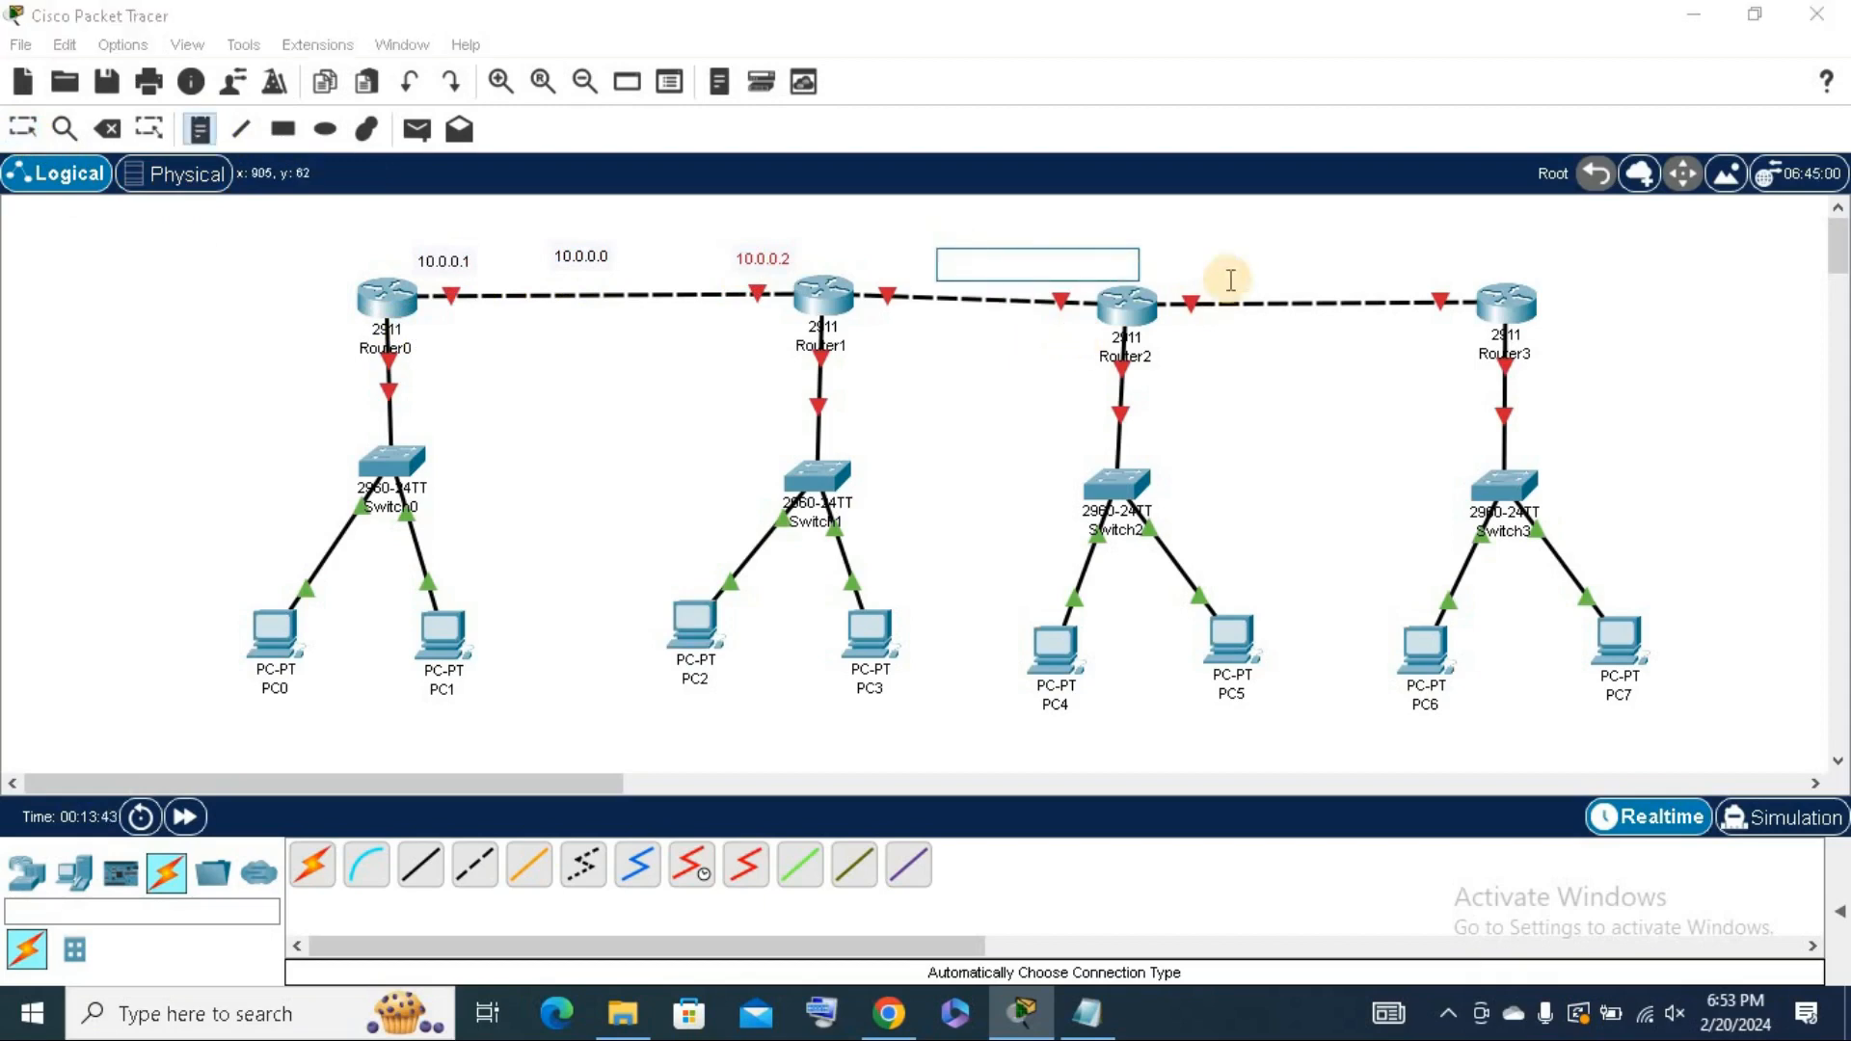
type("20.0.0.0")
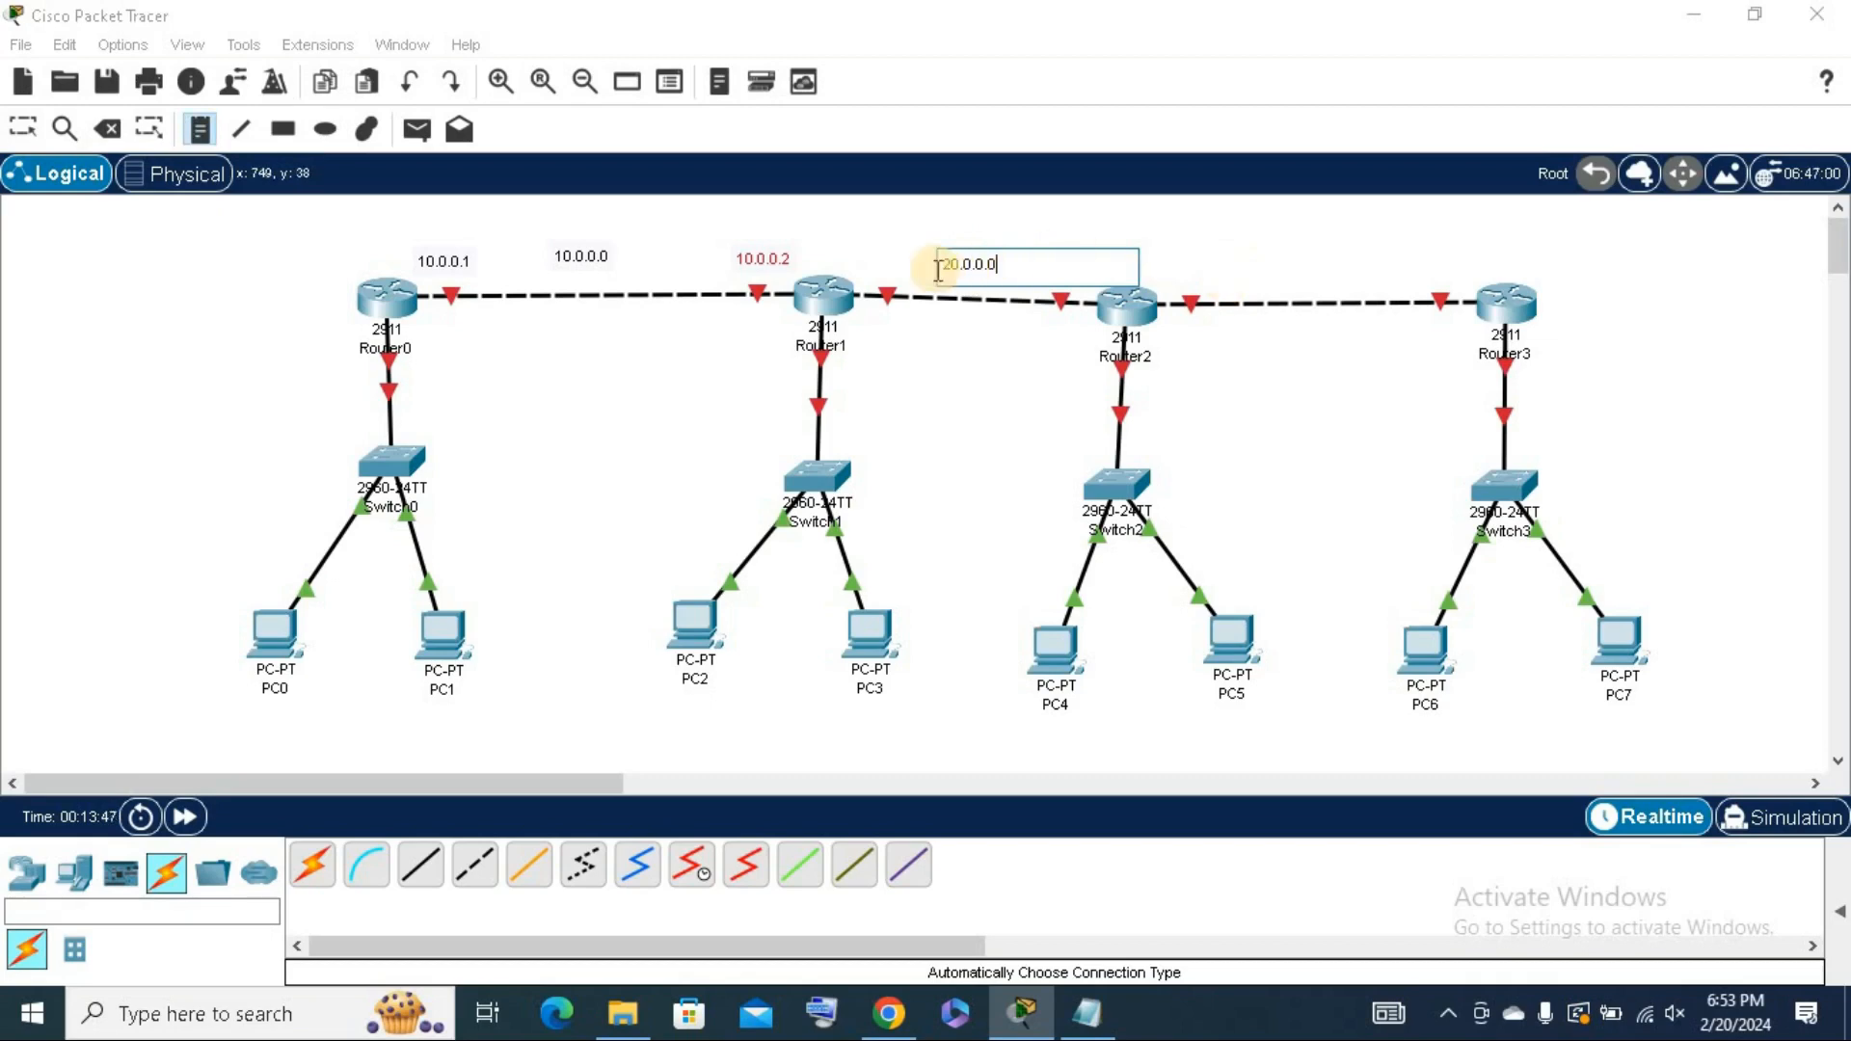
left_click(879, 264)
type("20.0.0.1")
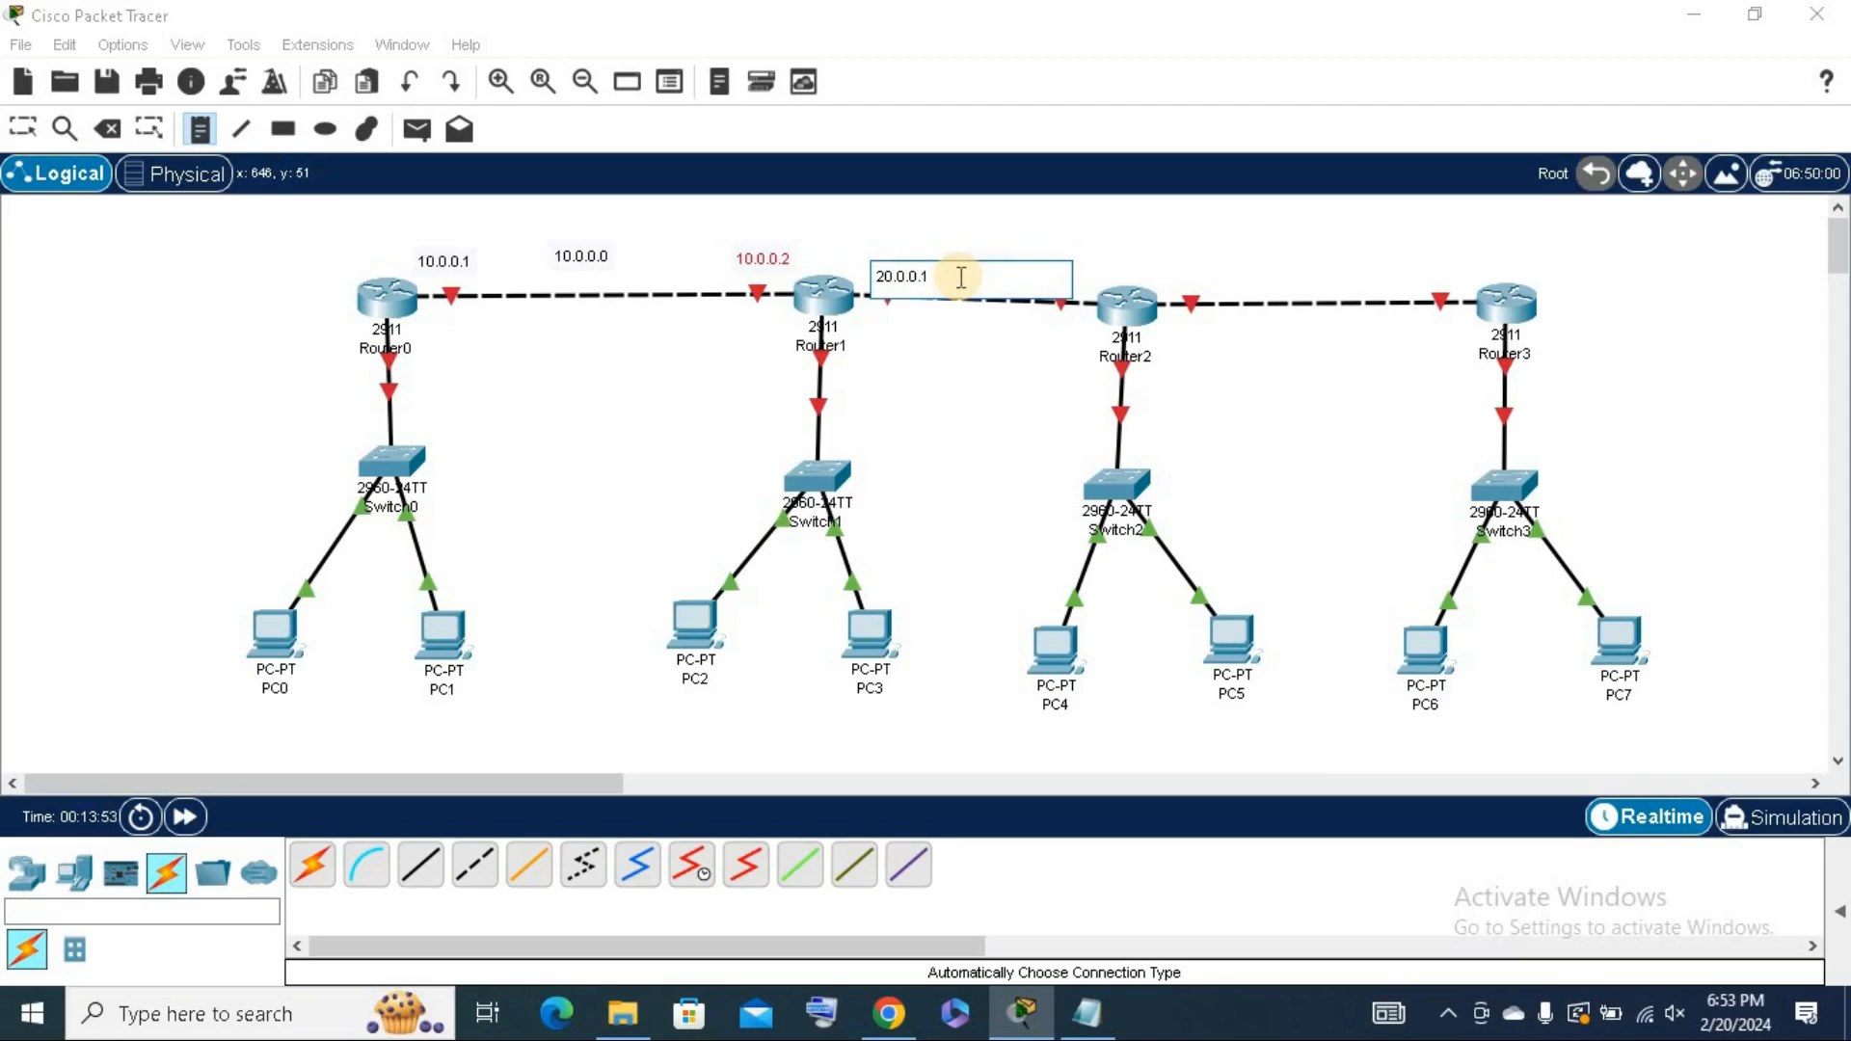
left_click(1093, 259)
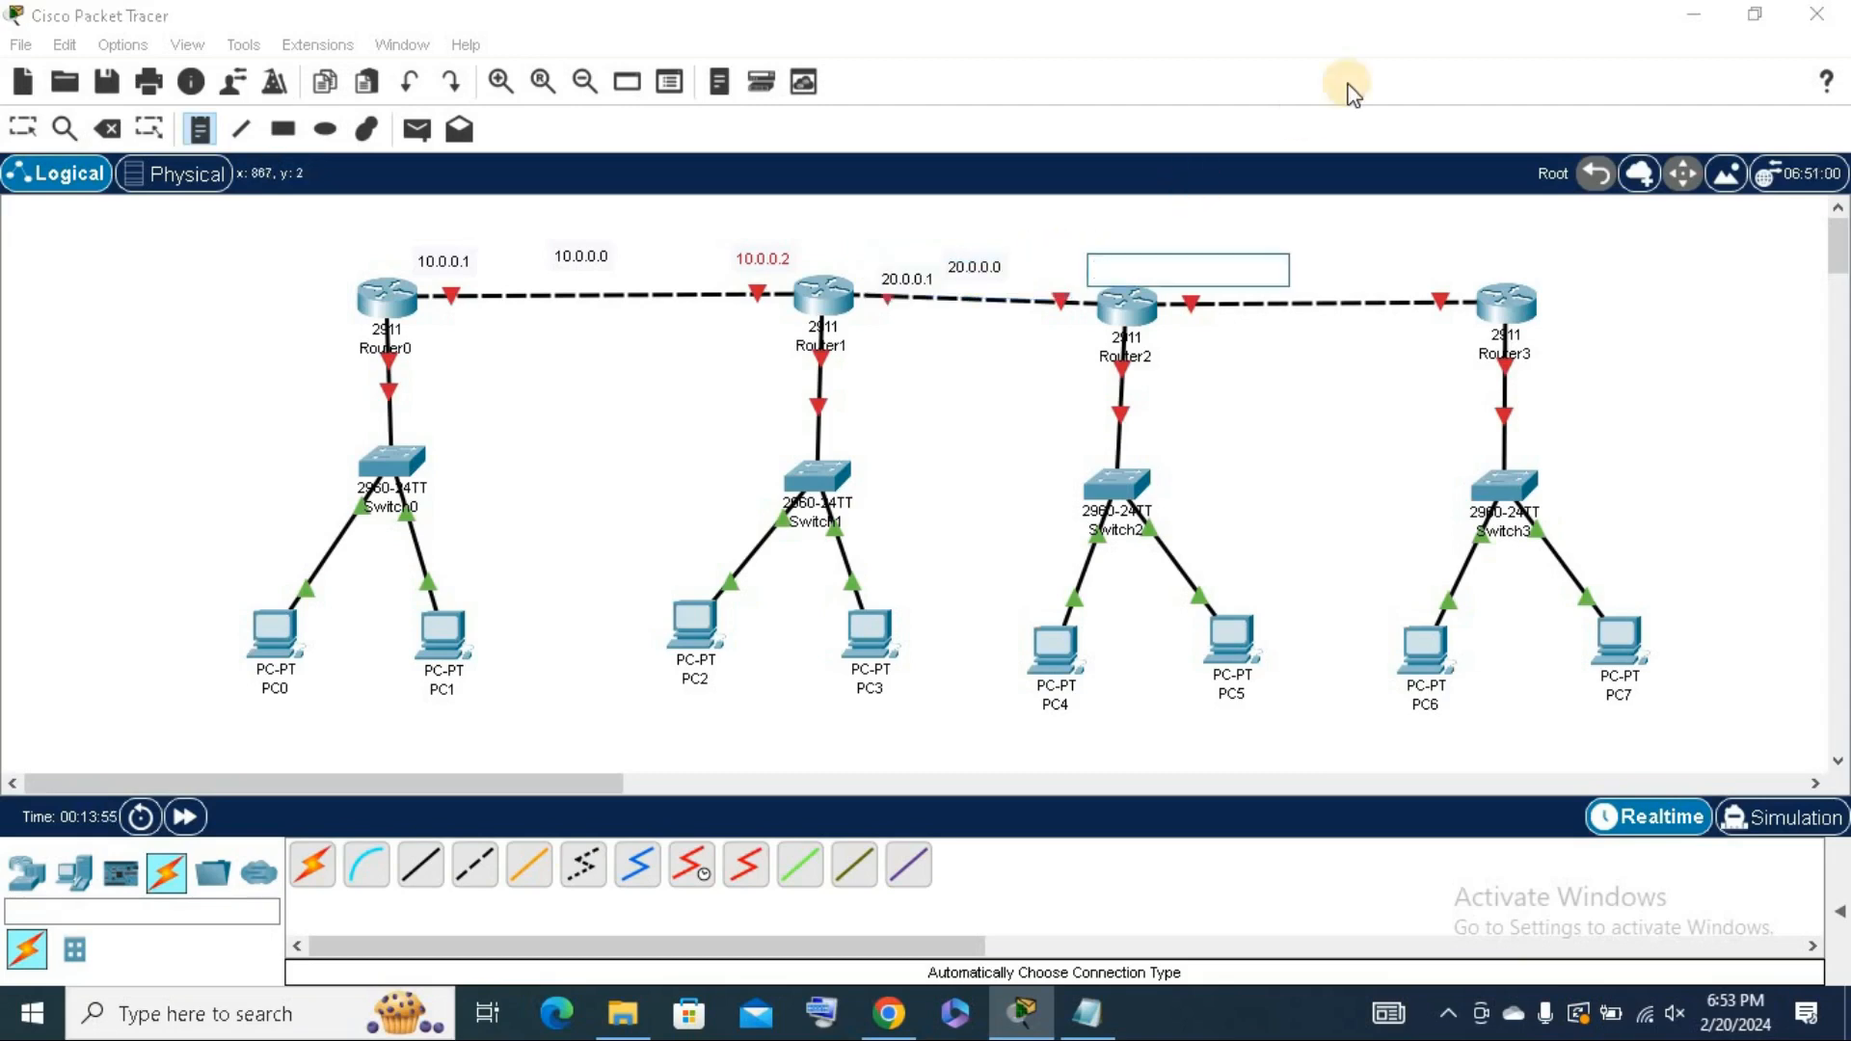
type("20.0.0.2")
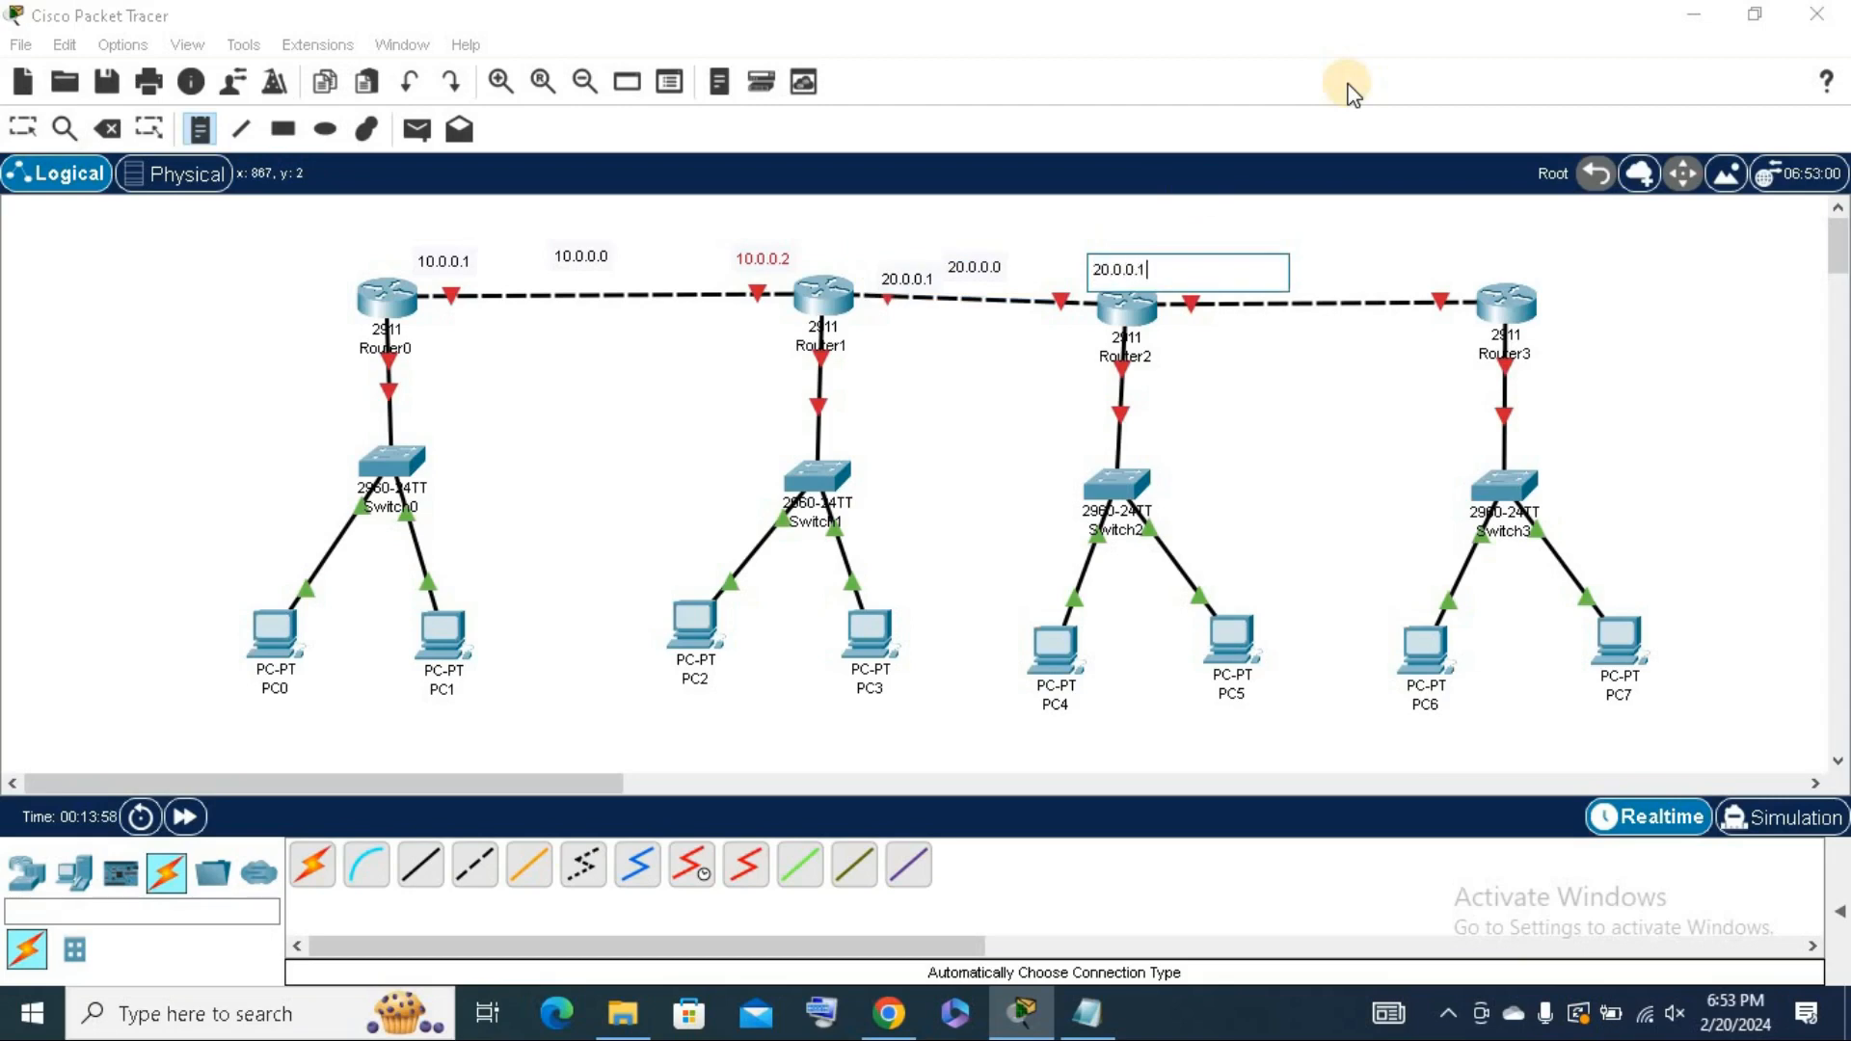
Move Router3 and Switch3 farther right, keeping the switch directly below the router, to widen the link from Router2.
left_click(23, 127)
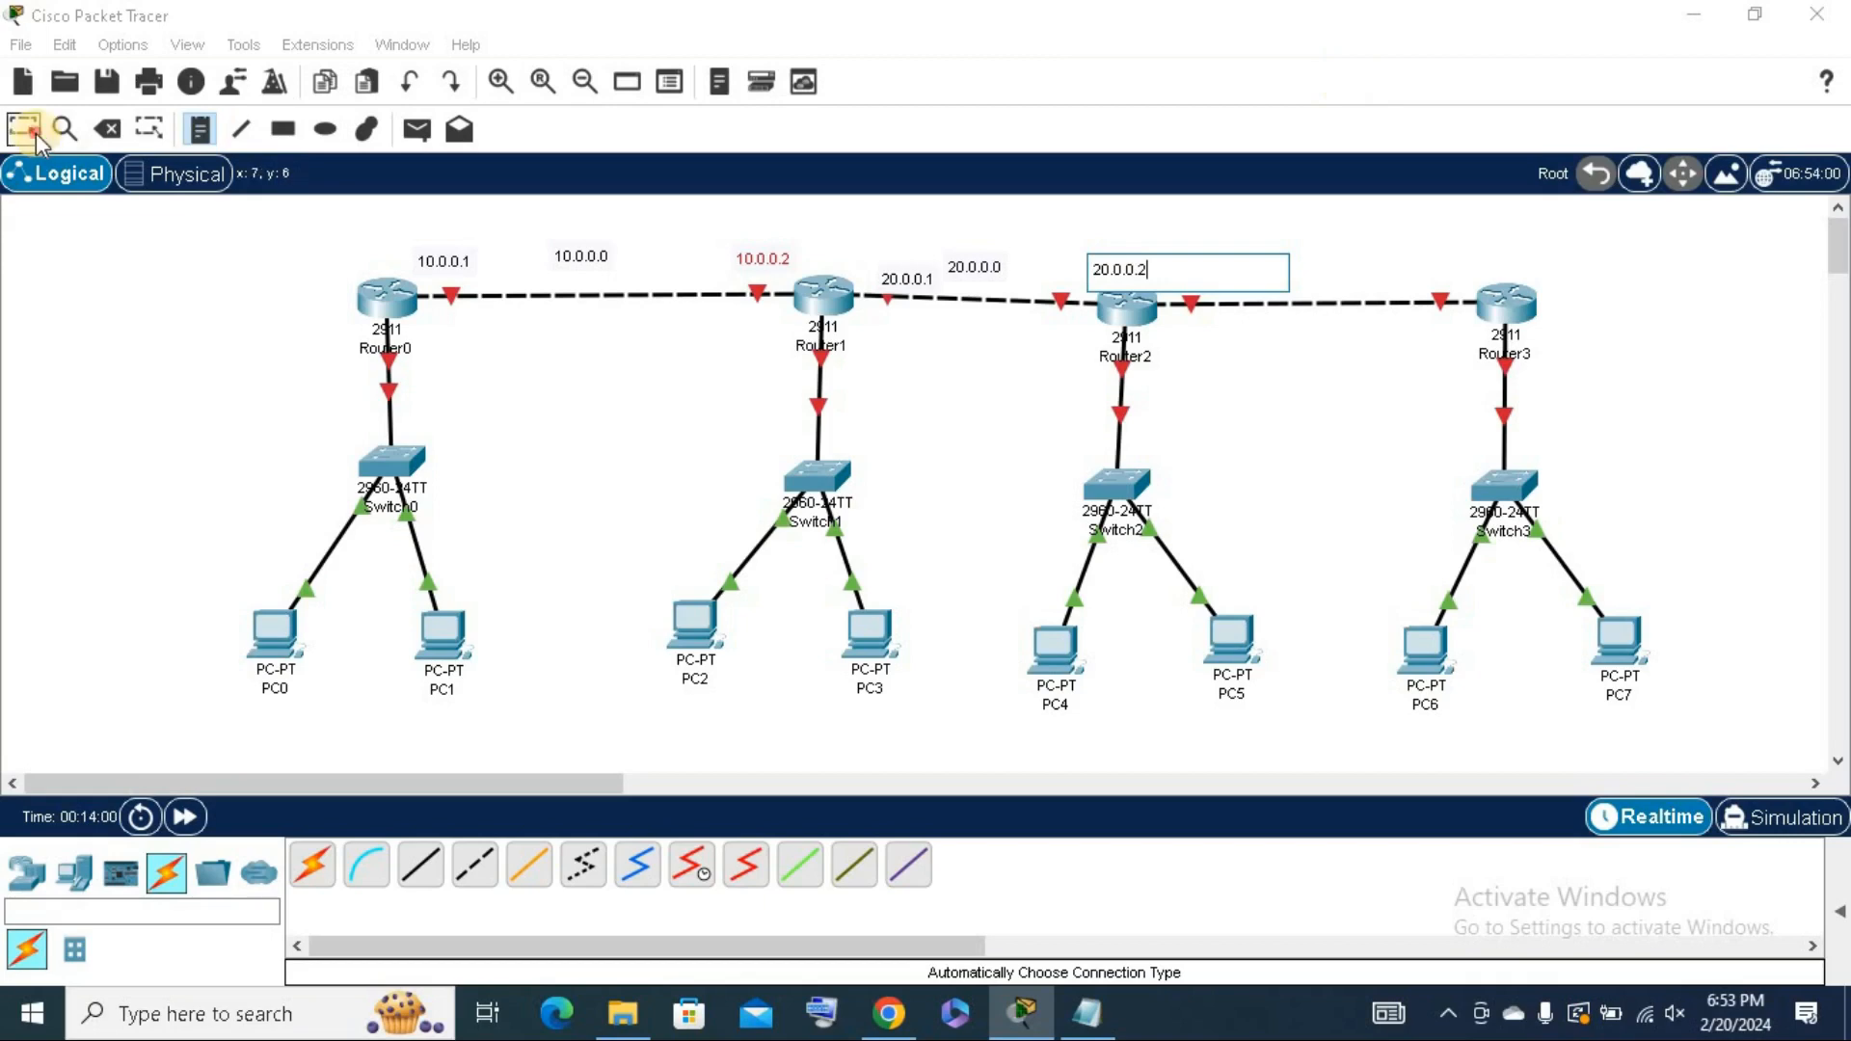
left_click_drag(1516, 322, 1583, 326)
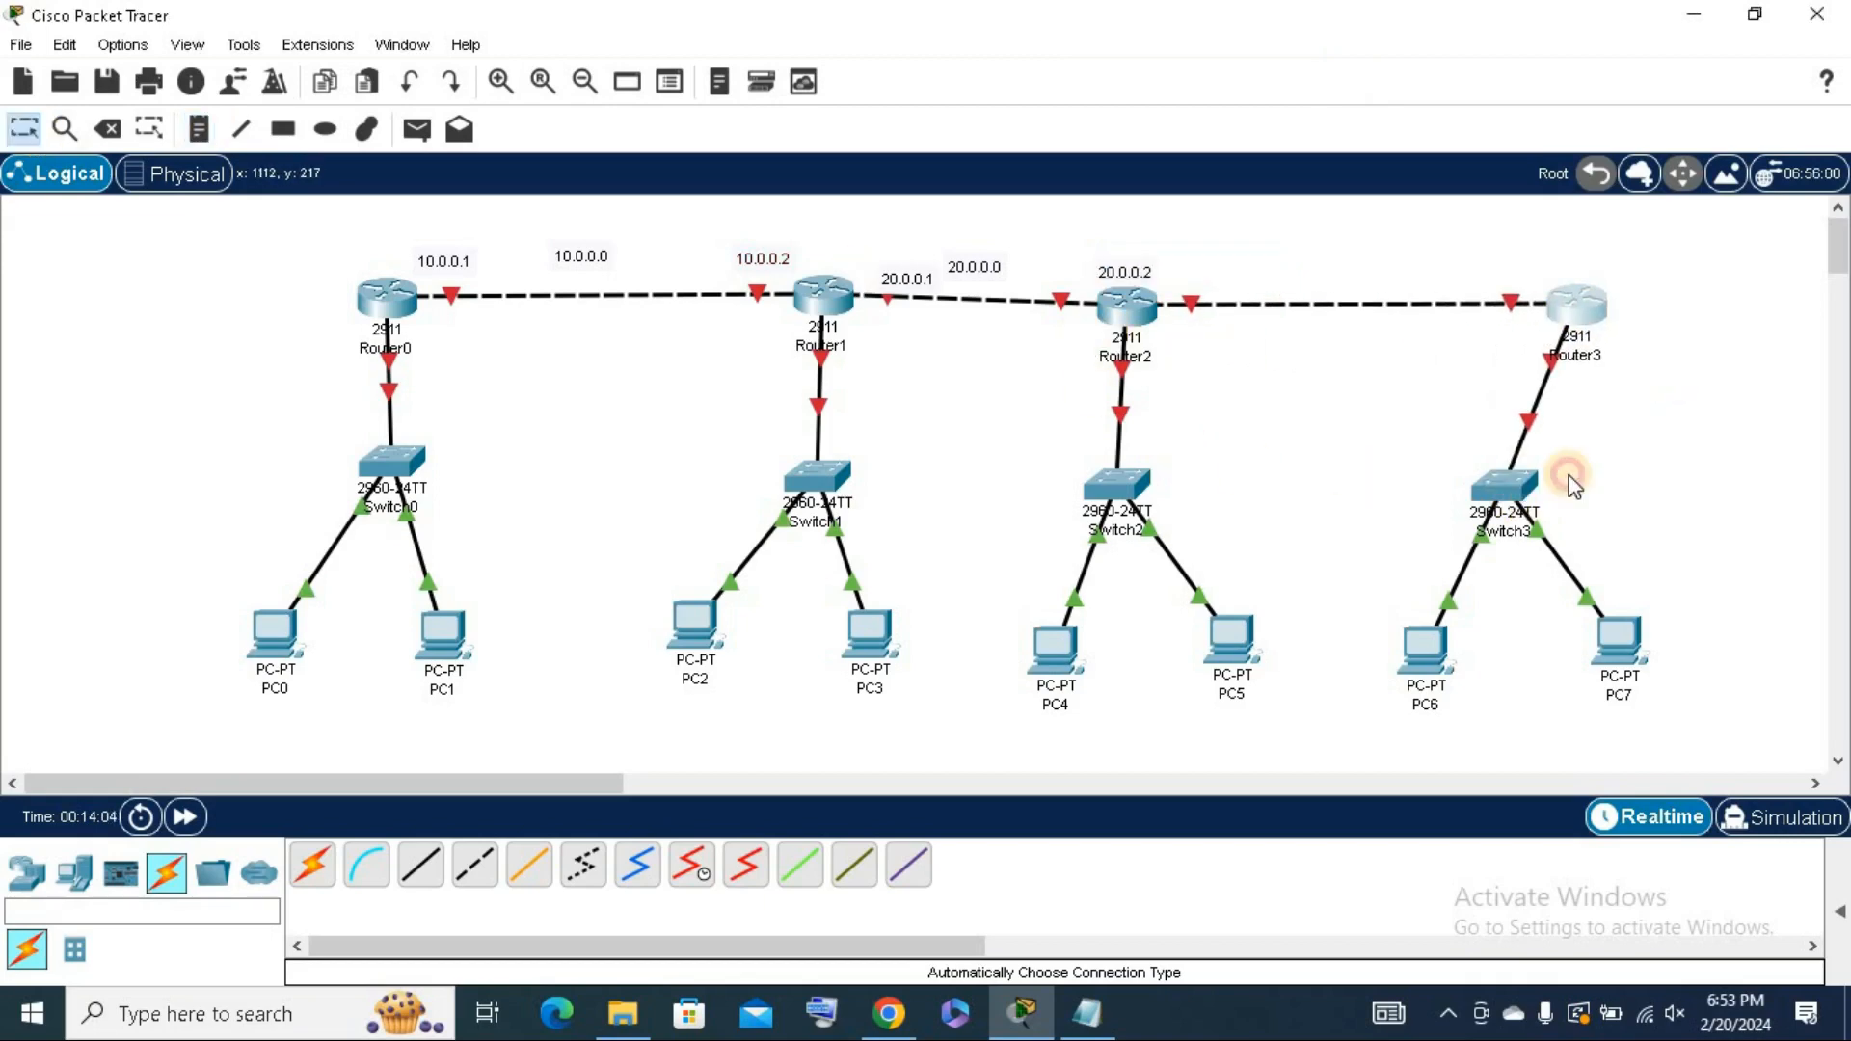
left_click_drag(1569, 479, 1572, 478)
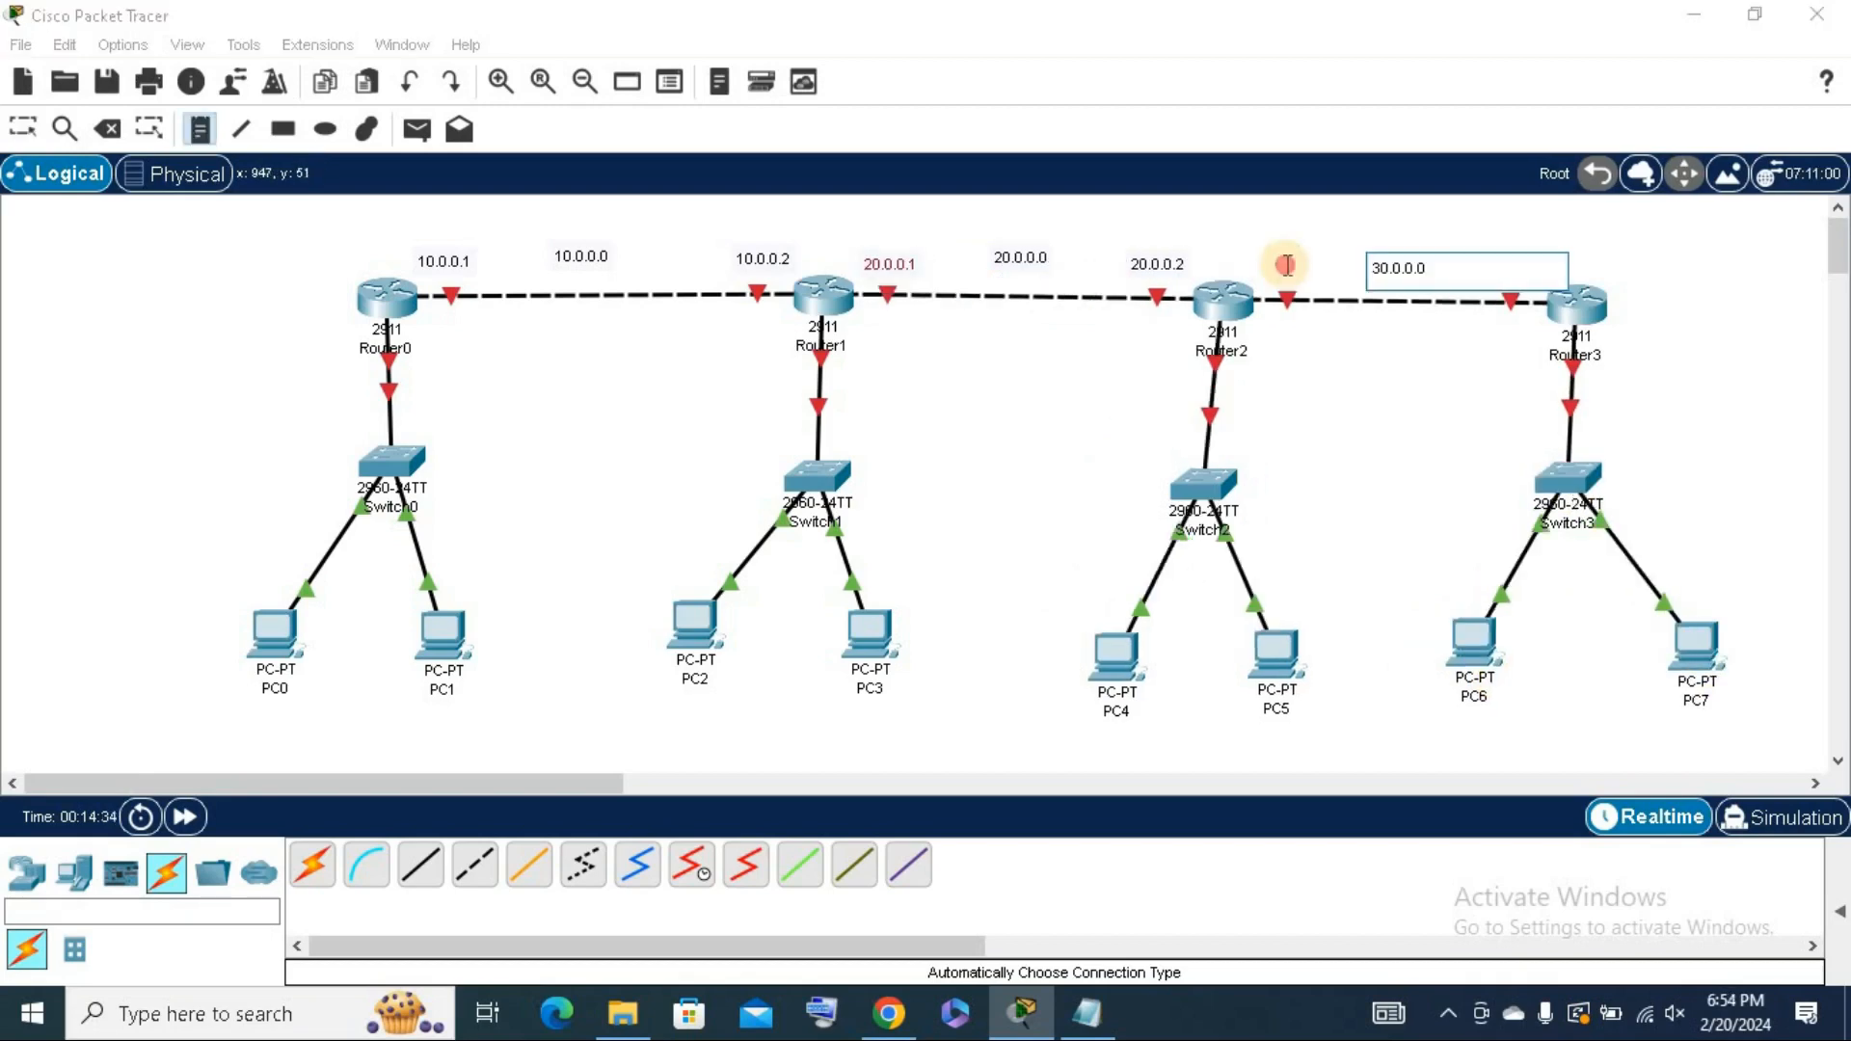
Add notes at the ends of the Router2–Router3 link: 30.0.0.1 at Router2 and 30.0.0.2 at Router3.
left_click(1282, 275)
type("30.0.0.1")
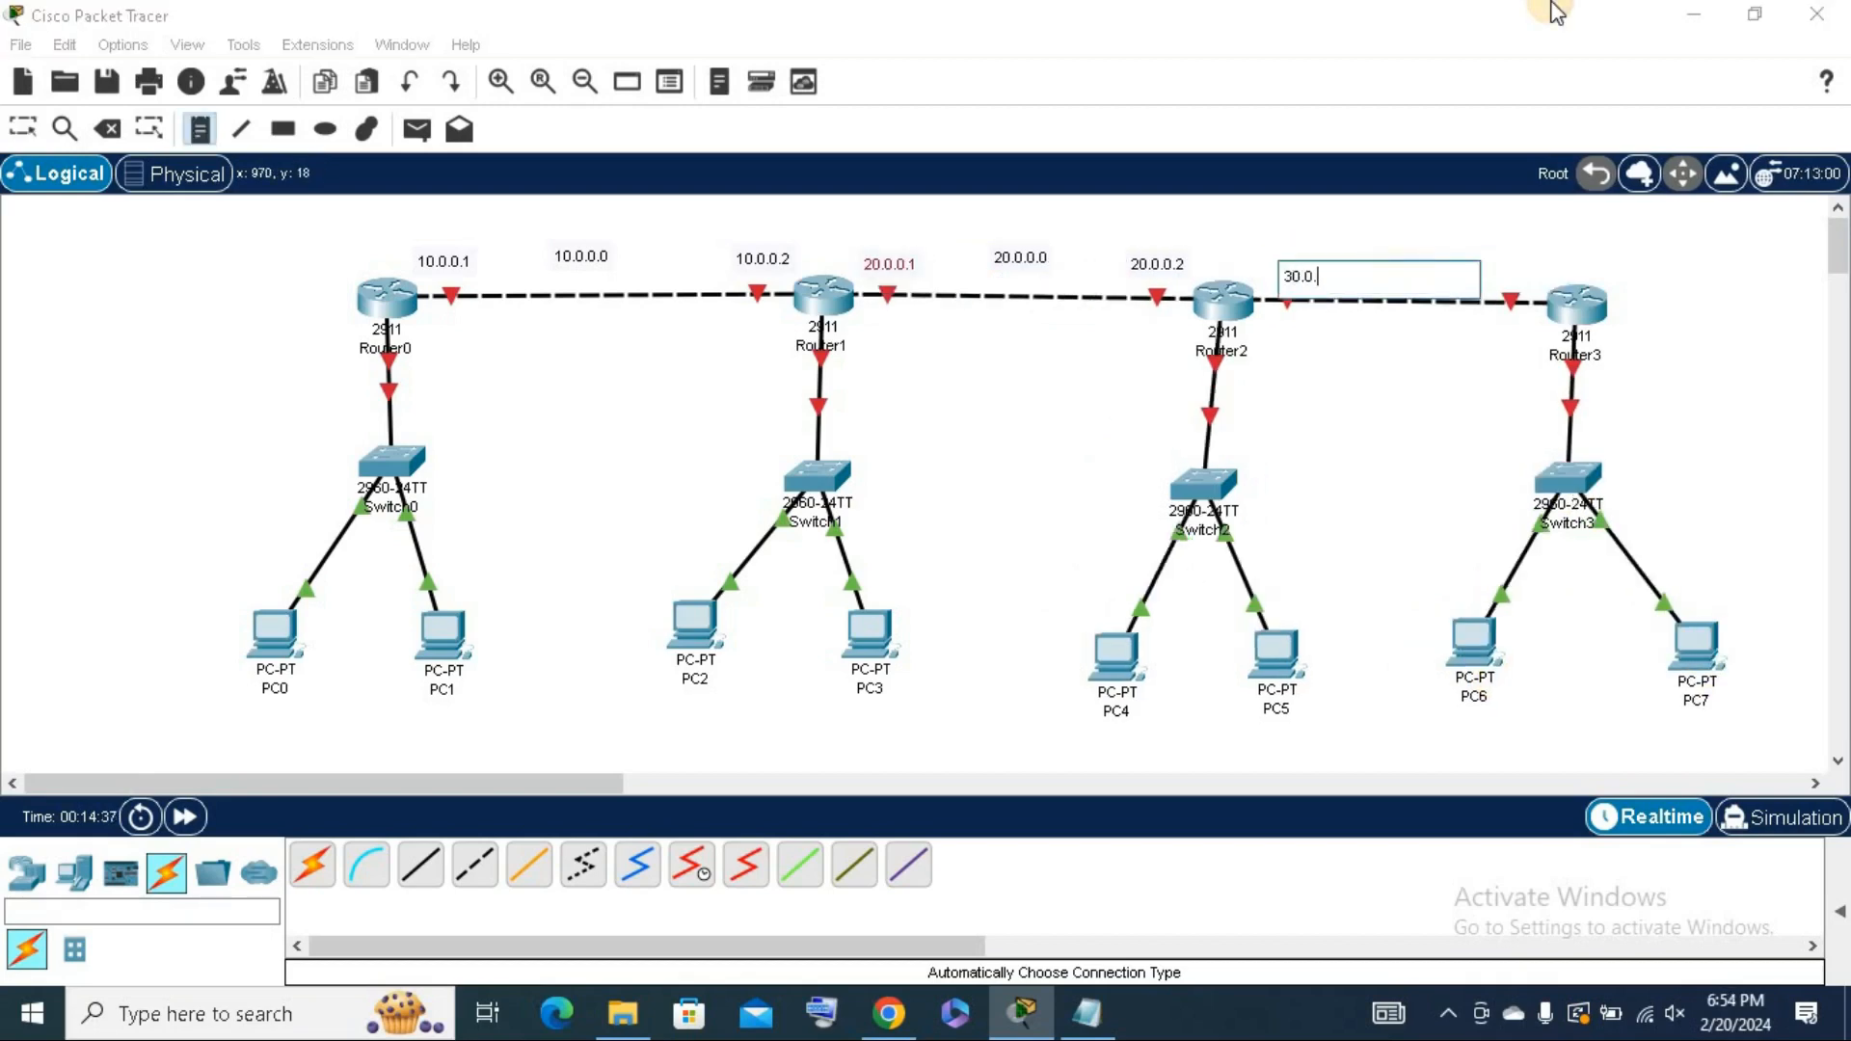
left_click(1507, 281)
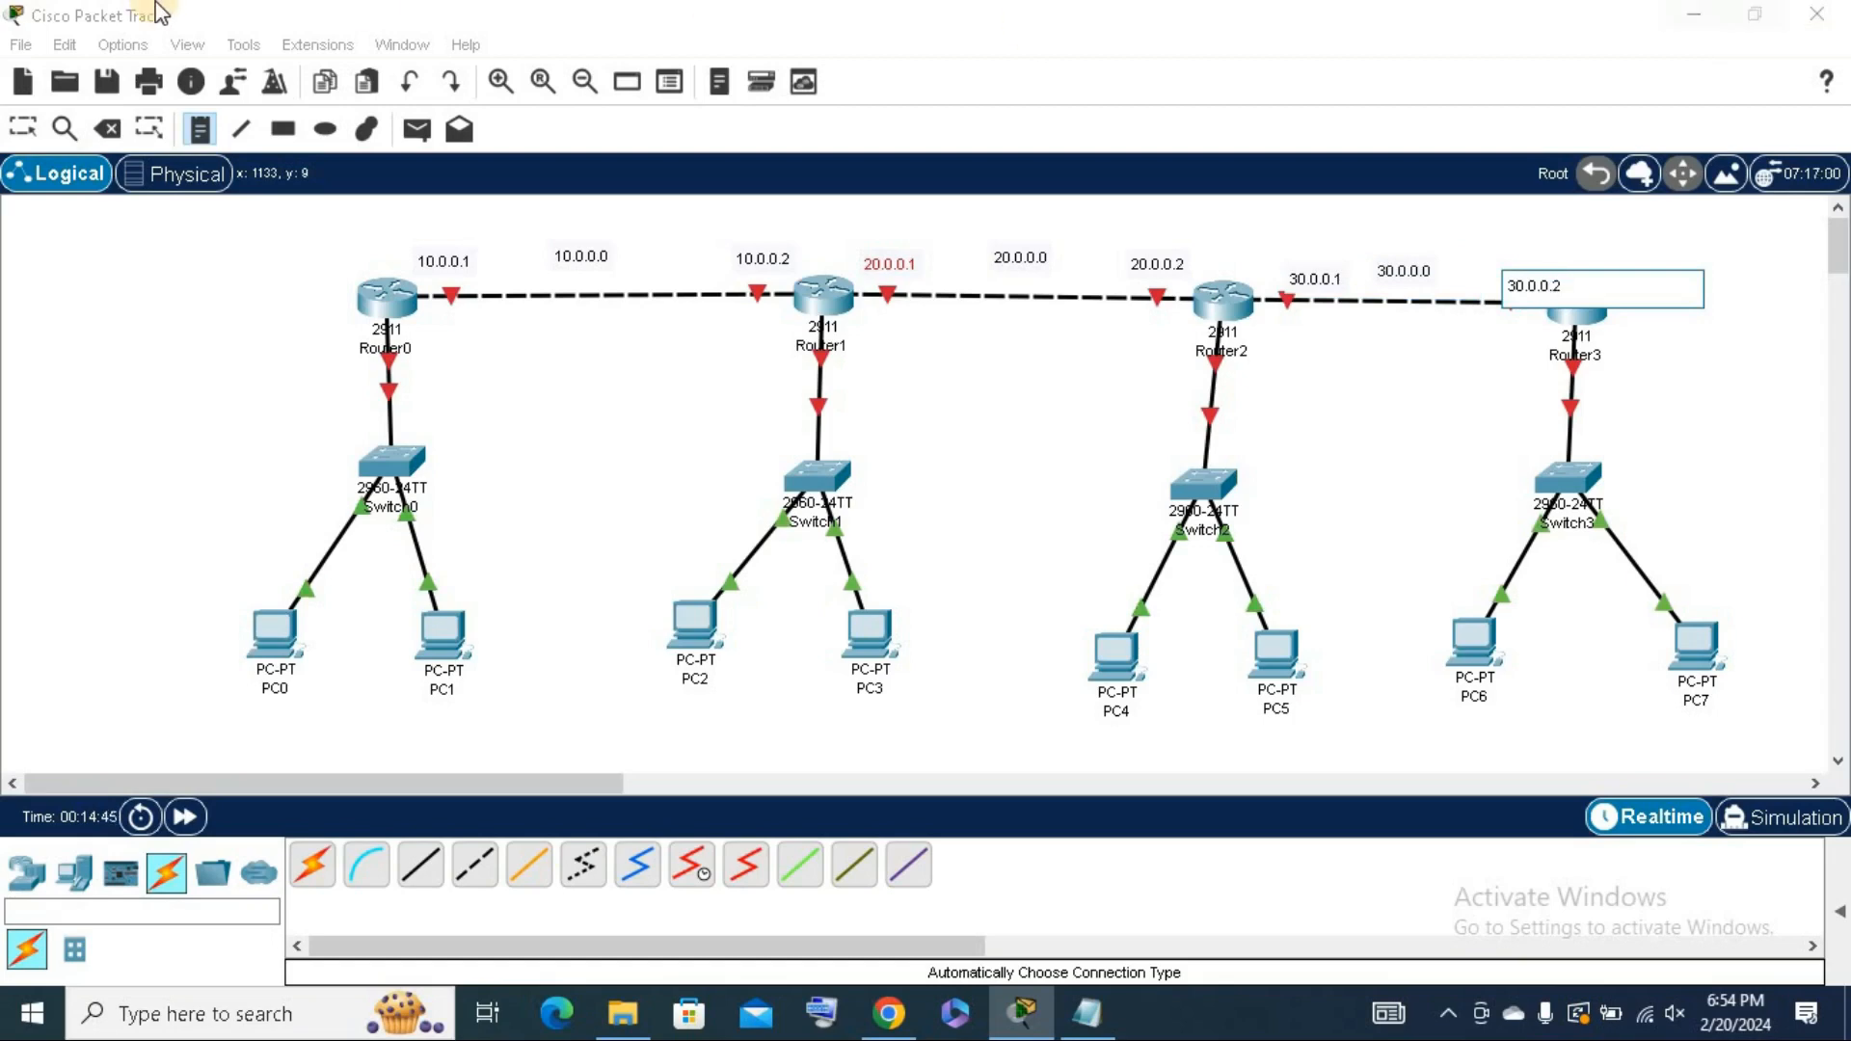
Reposition the 30.0.0.x notes so they sit clear above the Router2–Router3 link.
left_click(1519, 268)
left_click_drag(1413, 284, 1425, 270)
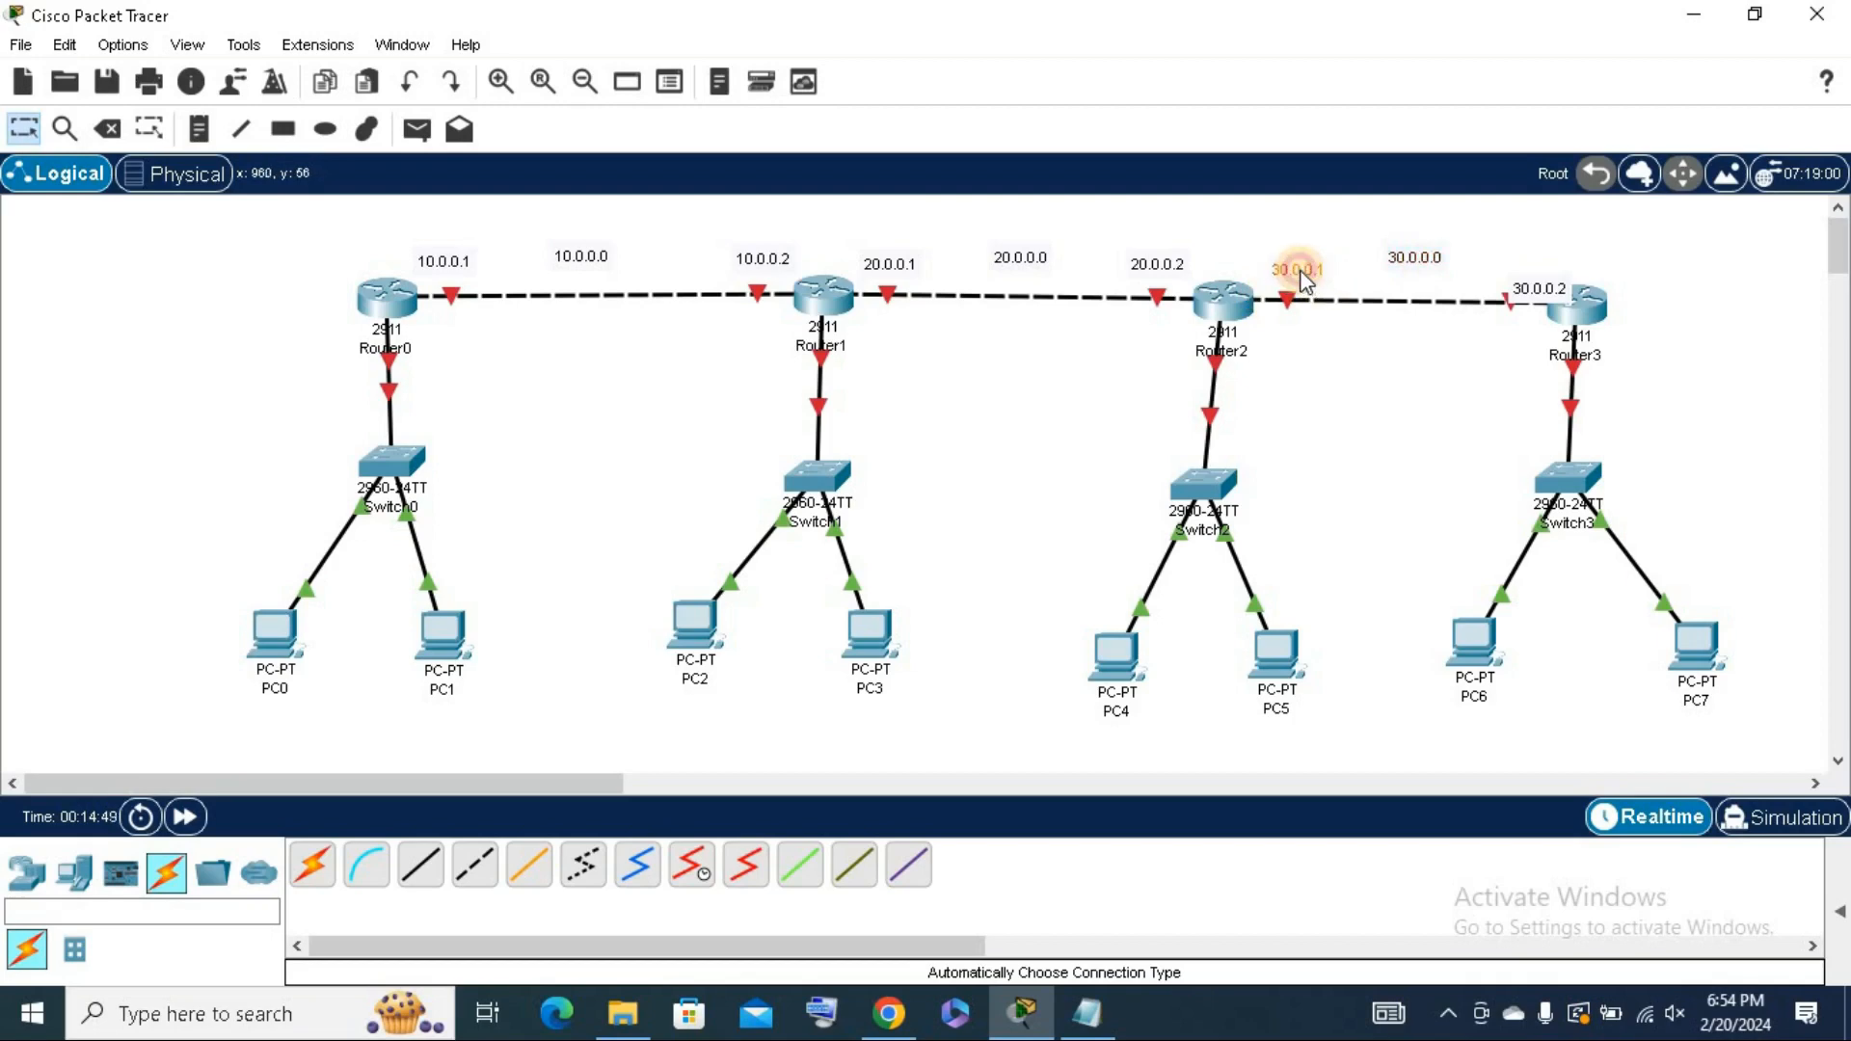
left_click_drag(1309, 274, 1288, 263)
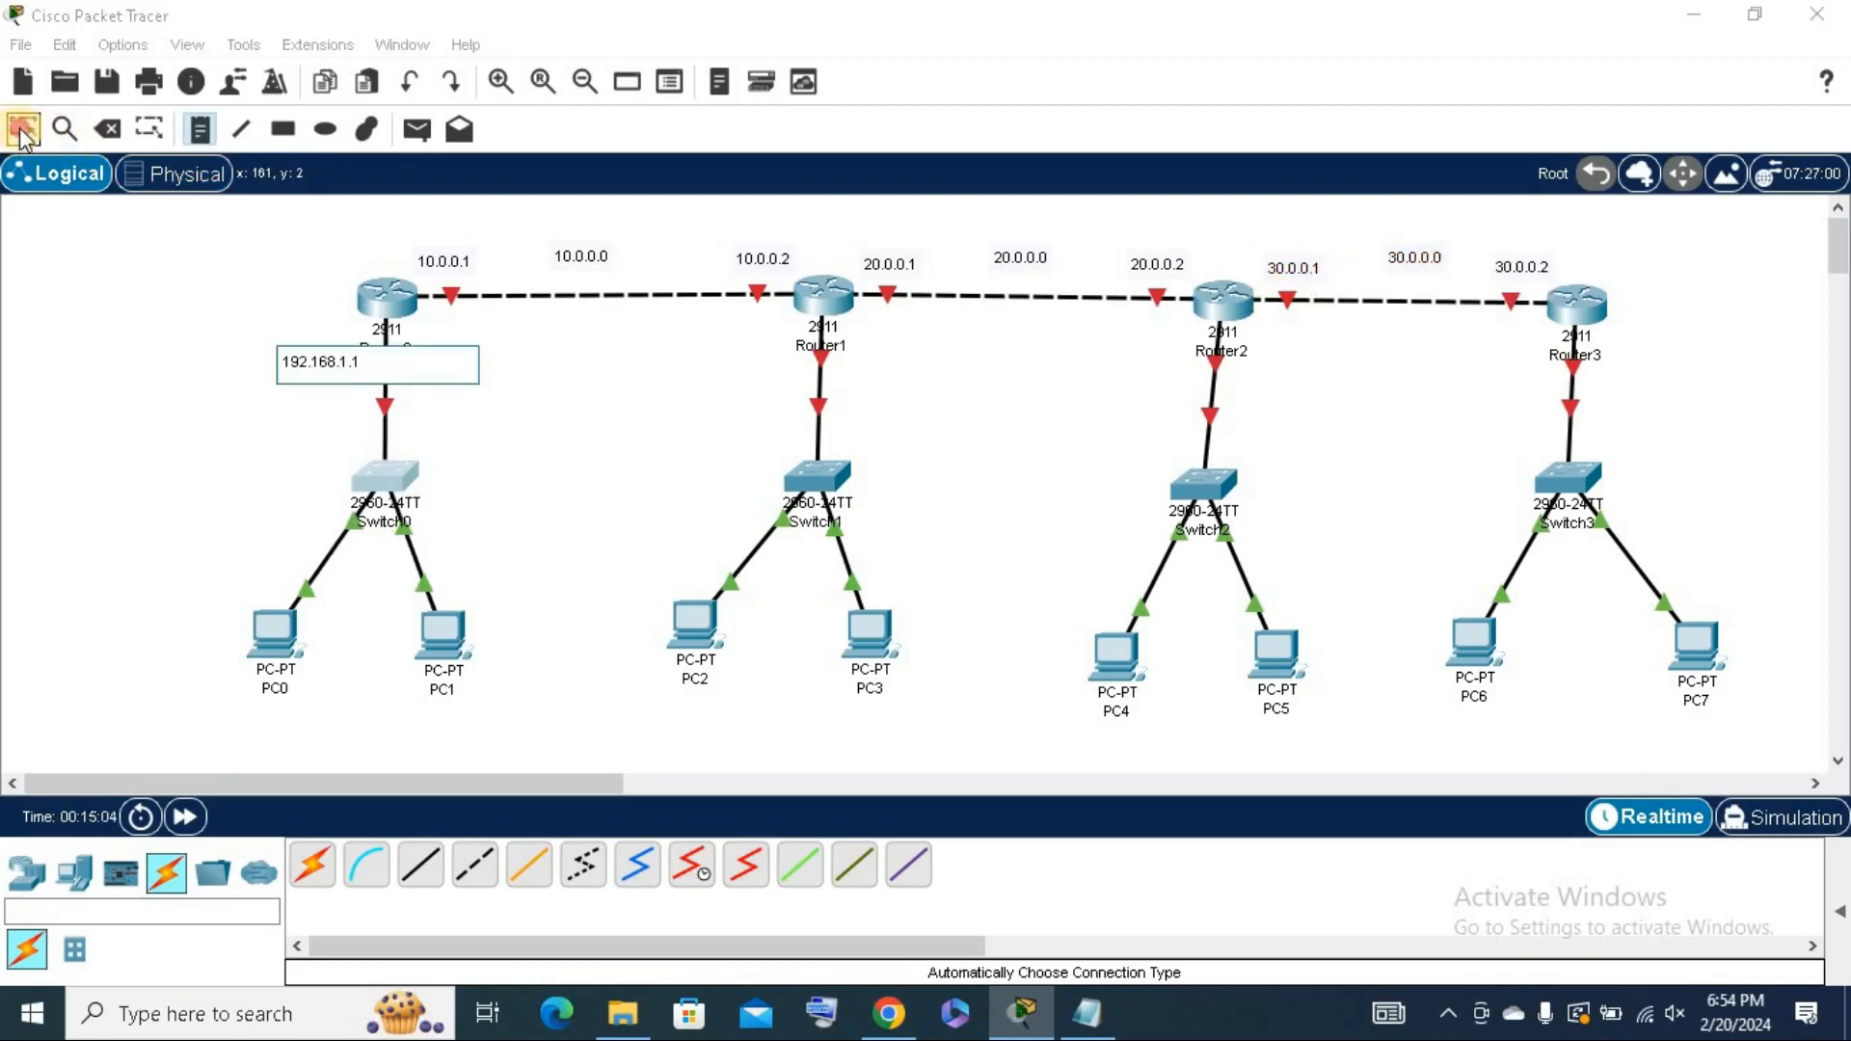
Finish the 192.168.1.1 note and position it beside the link below Router0.
left_click(21, 130)
left_click_drag(305, 365, 302, 373)
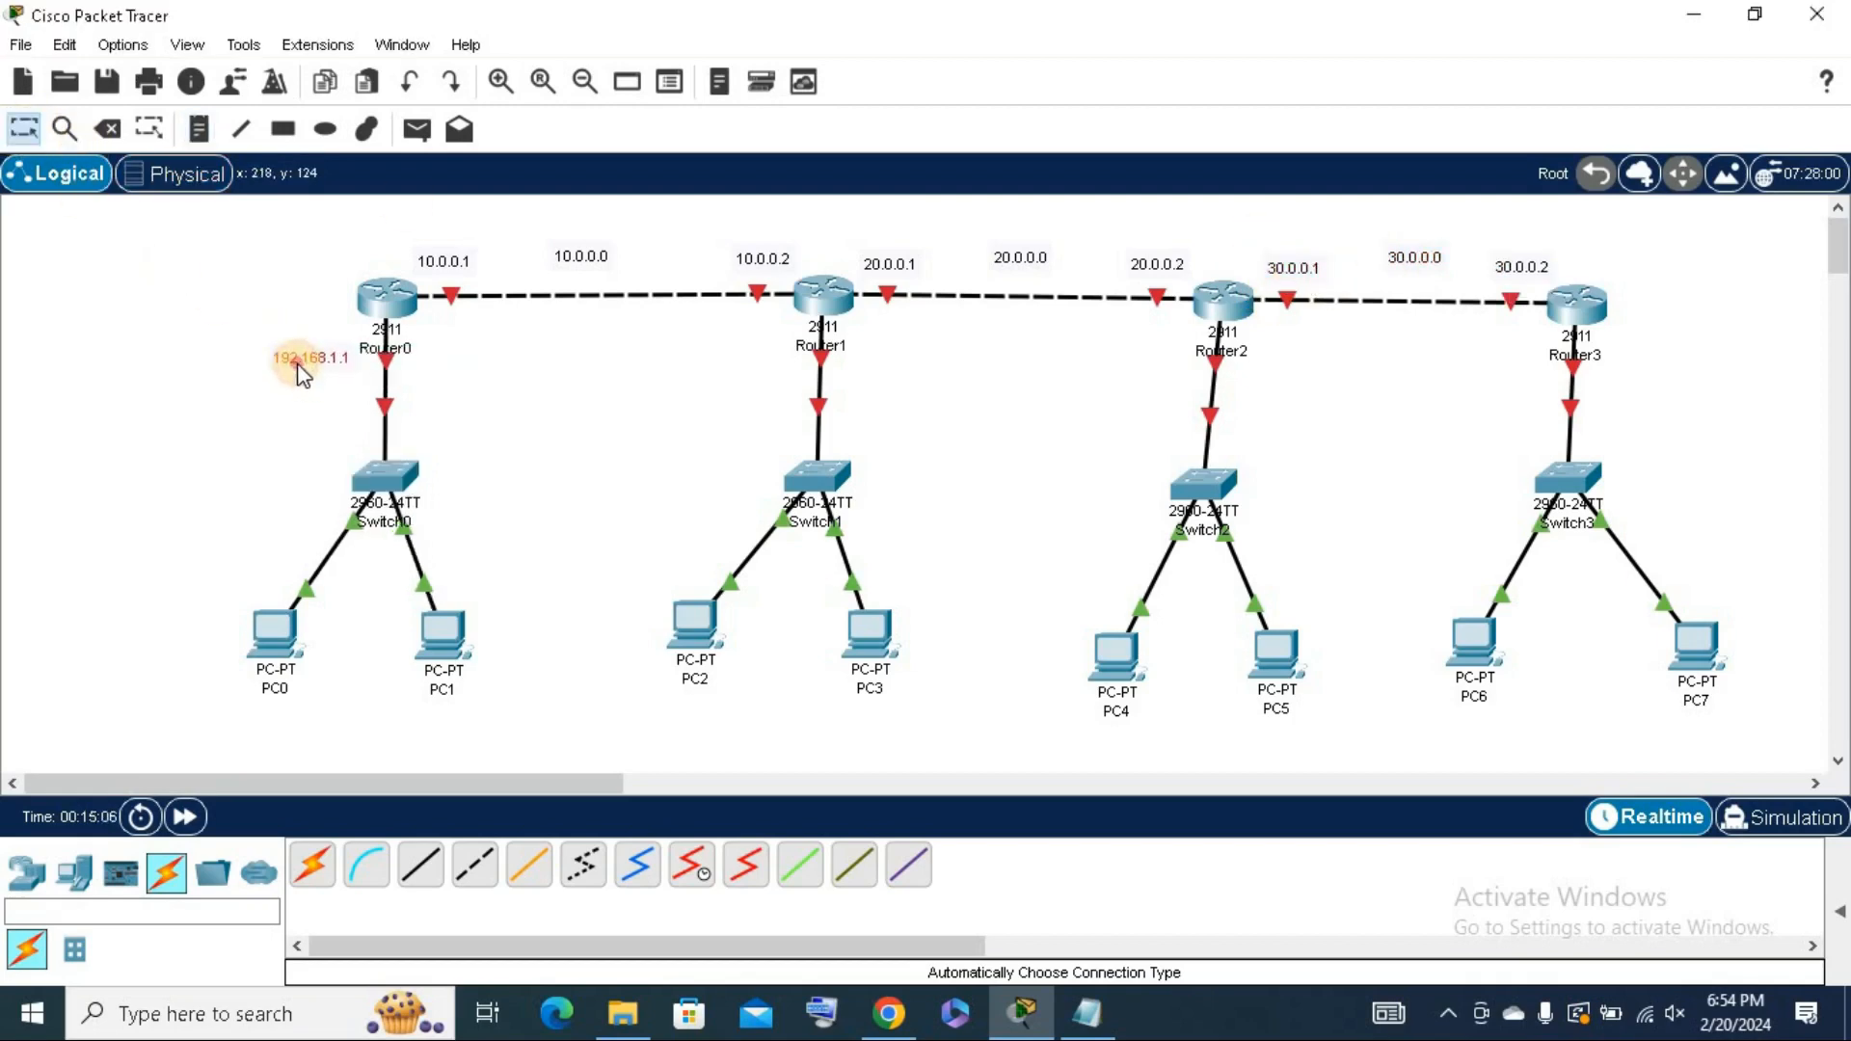
left_click(198, 128)
left_click(259, 674)
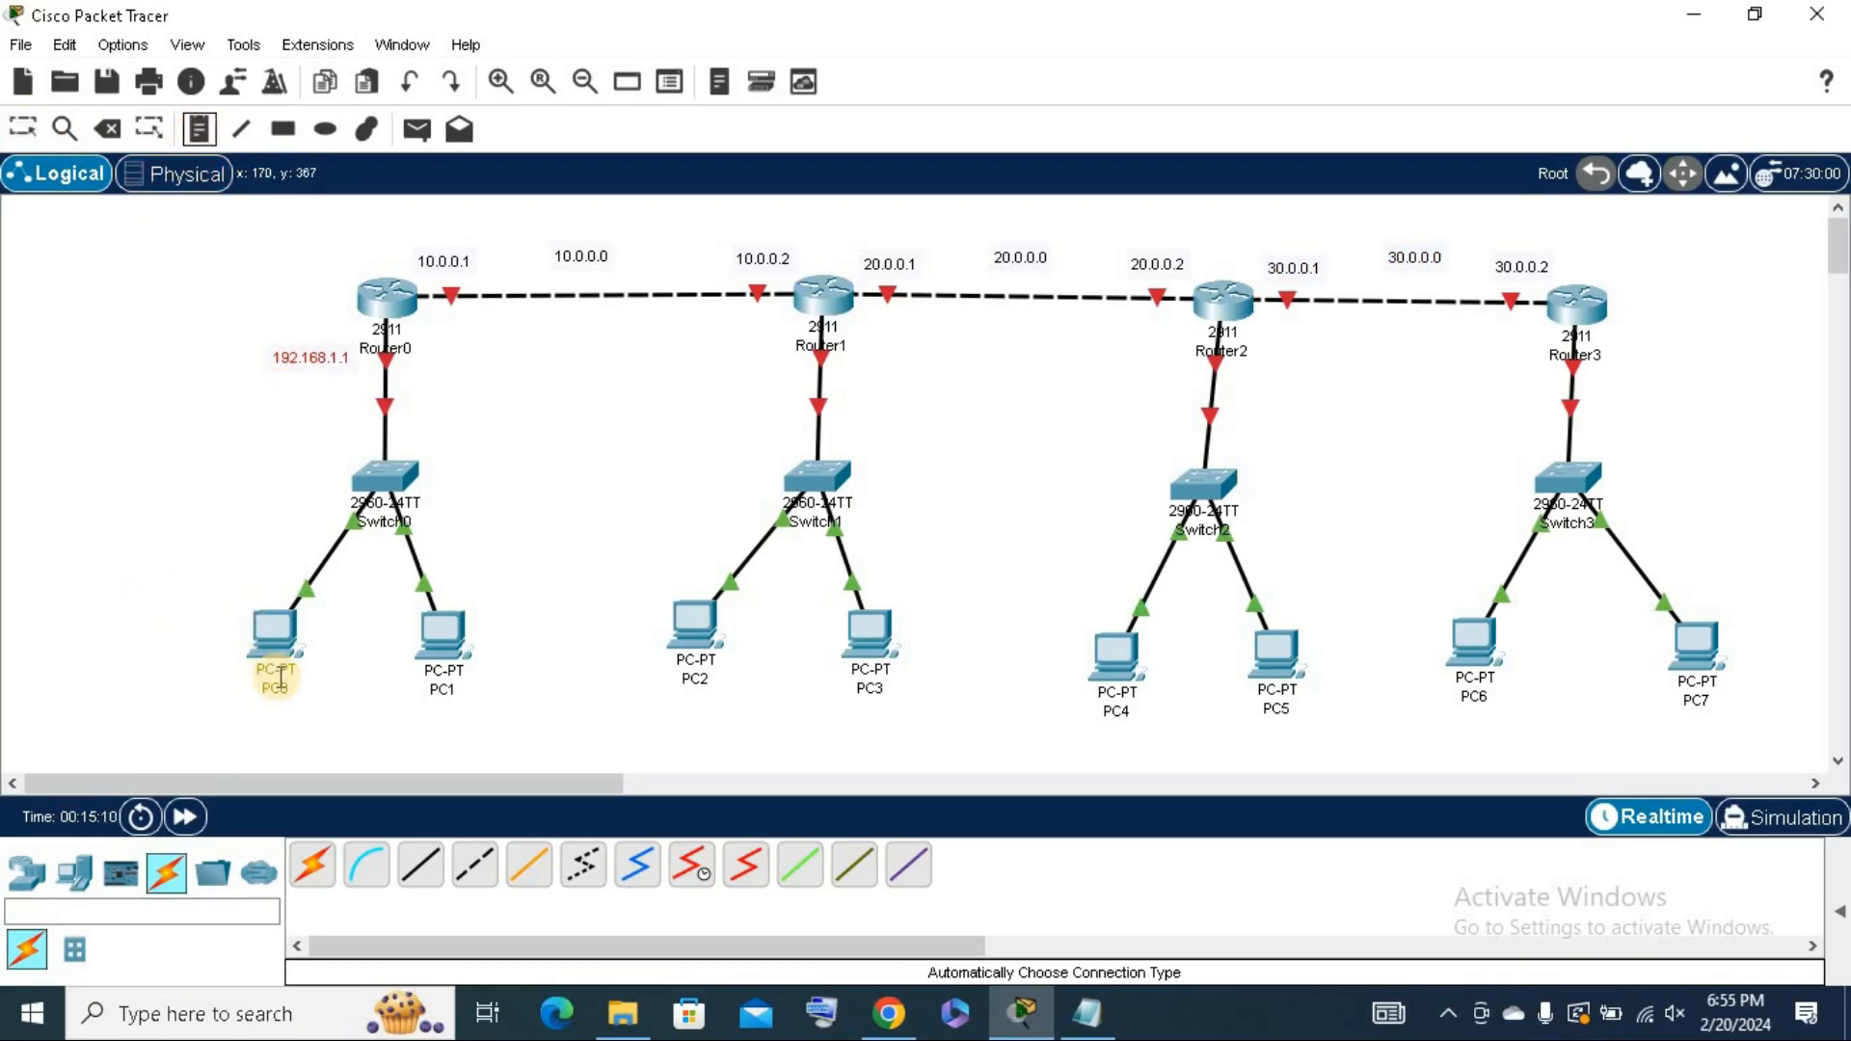
left_click(23, 129)
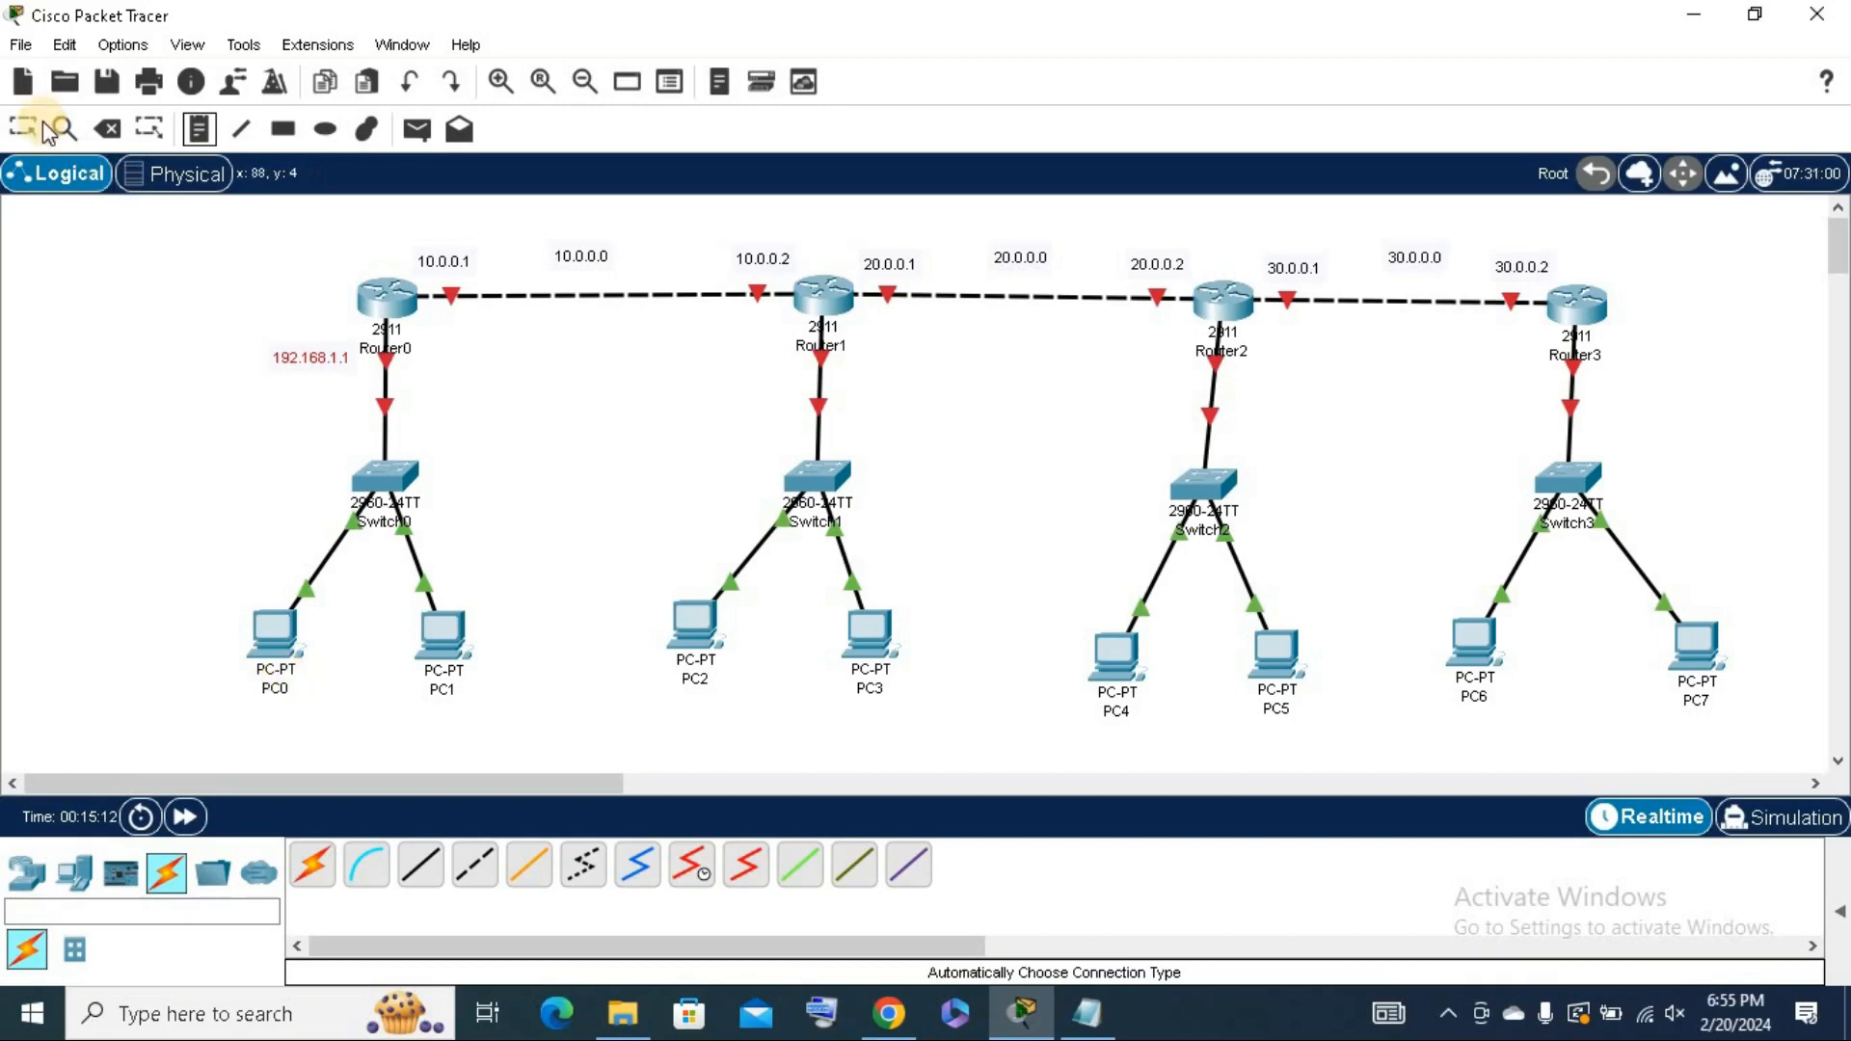
left_click(272, 673)
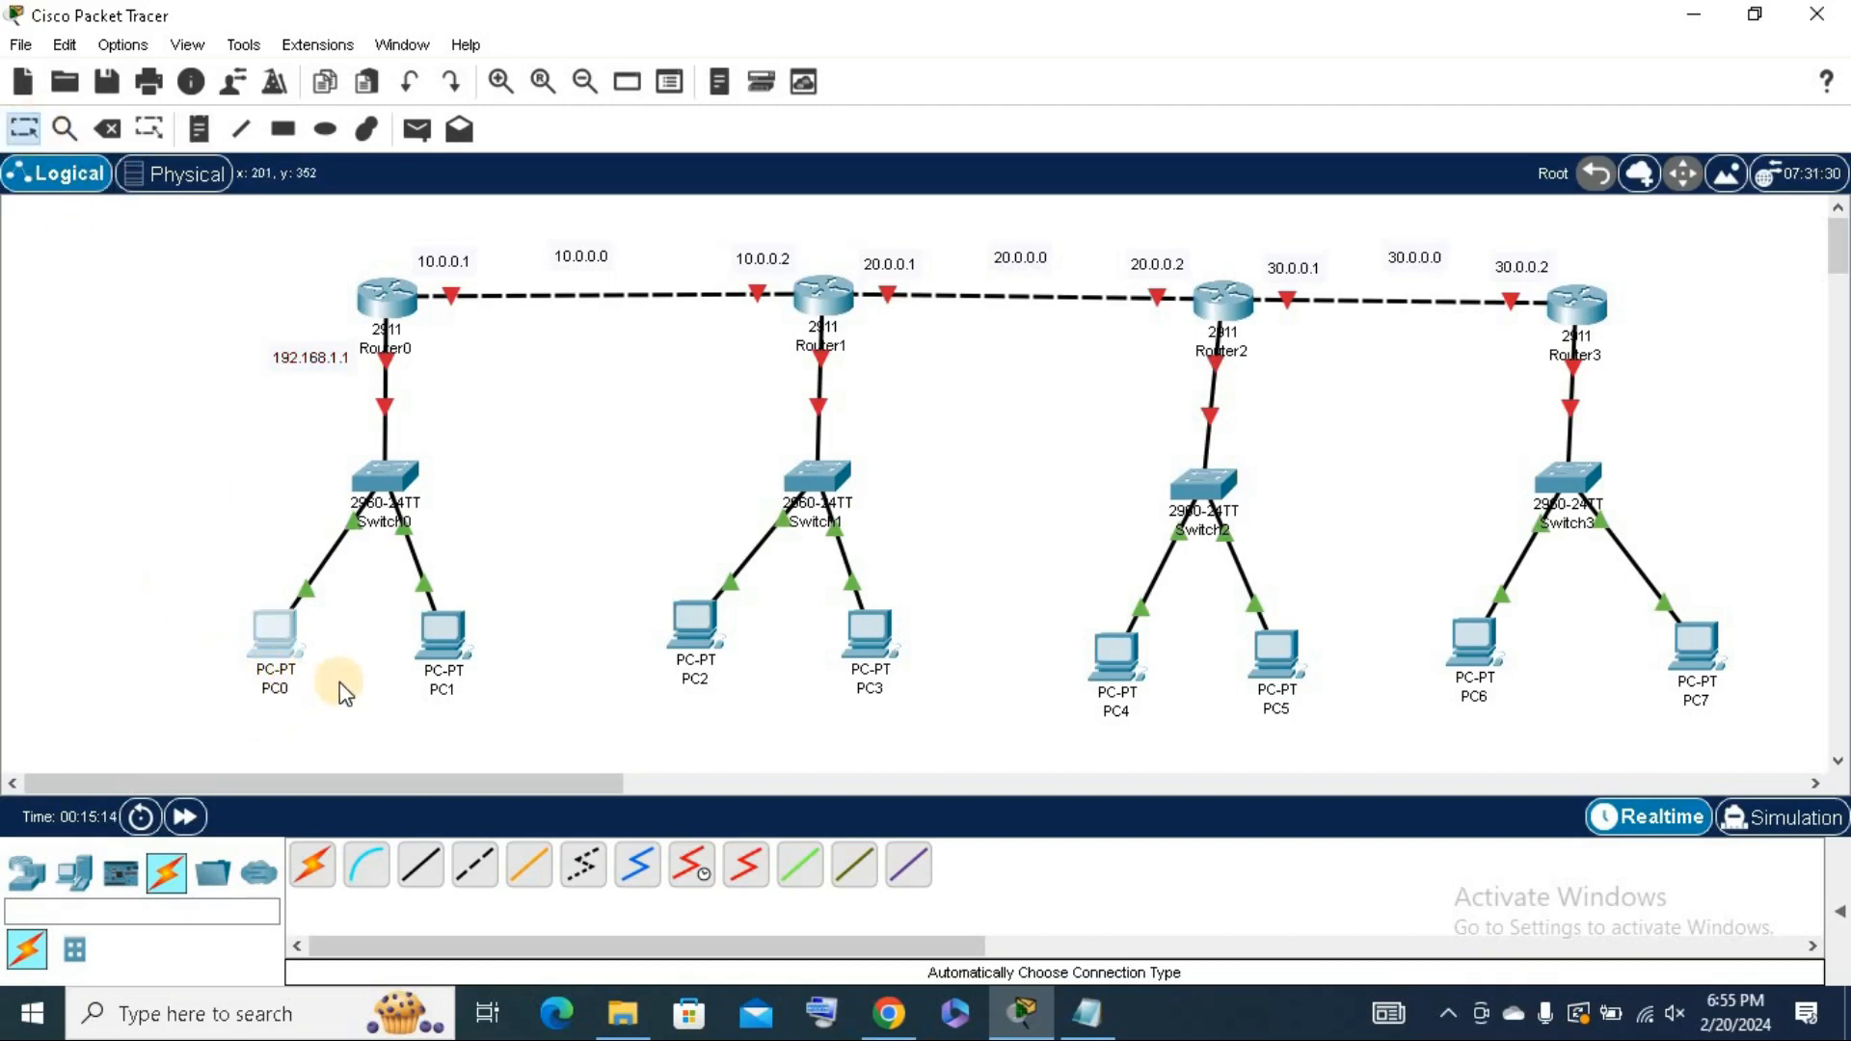
left_click(275, 681)
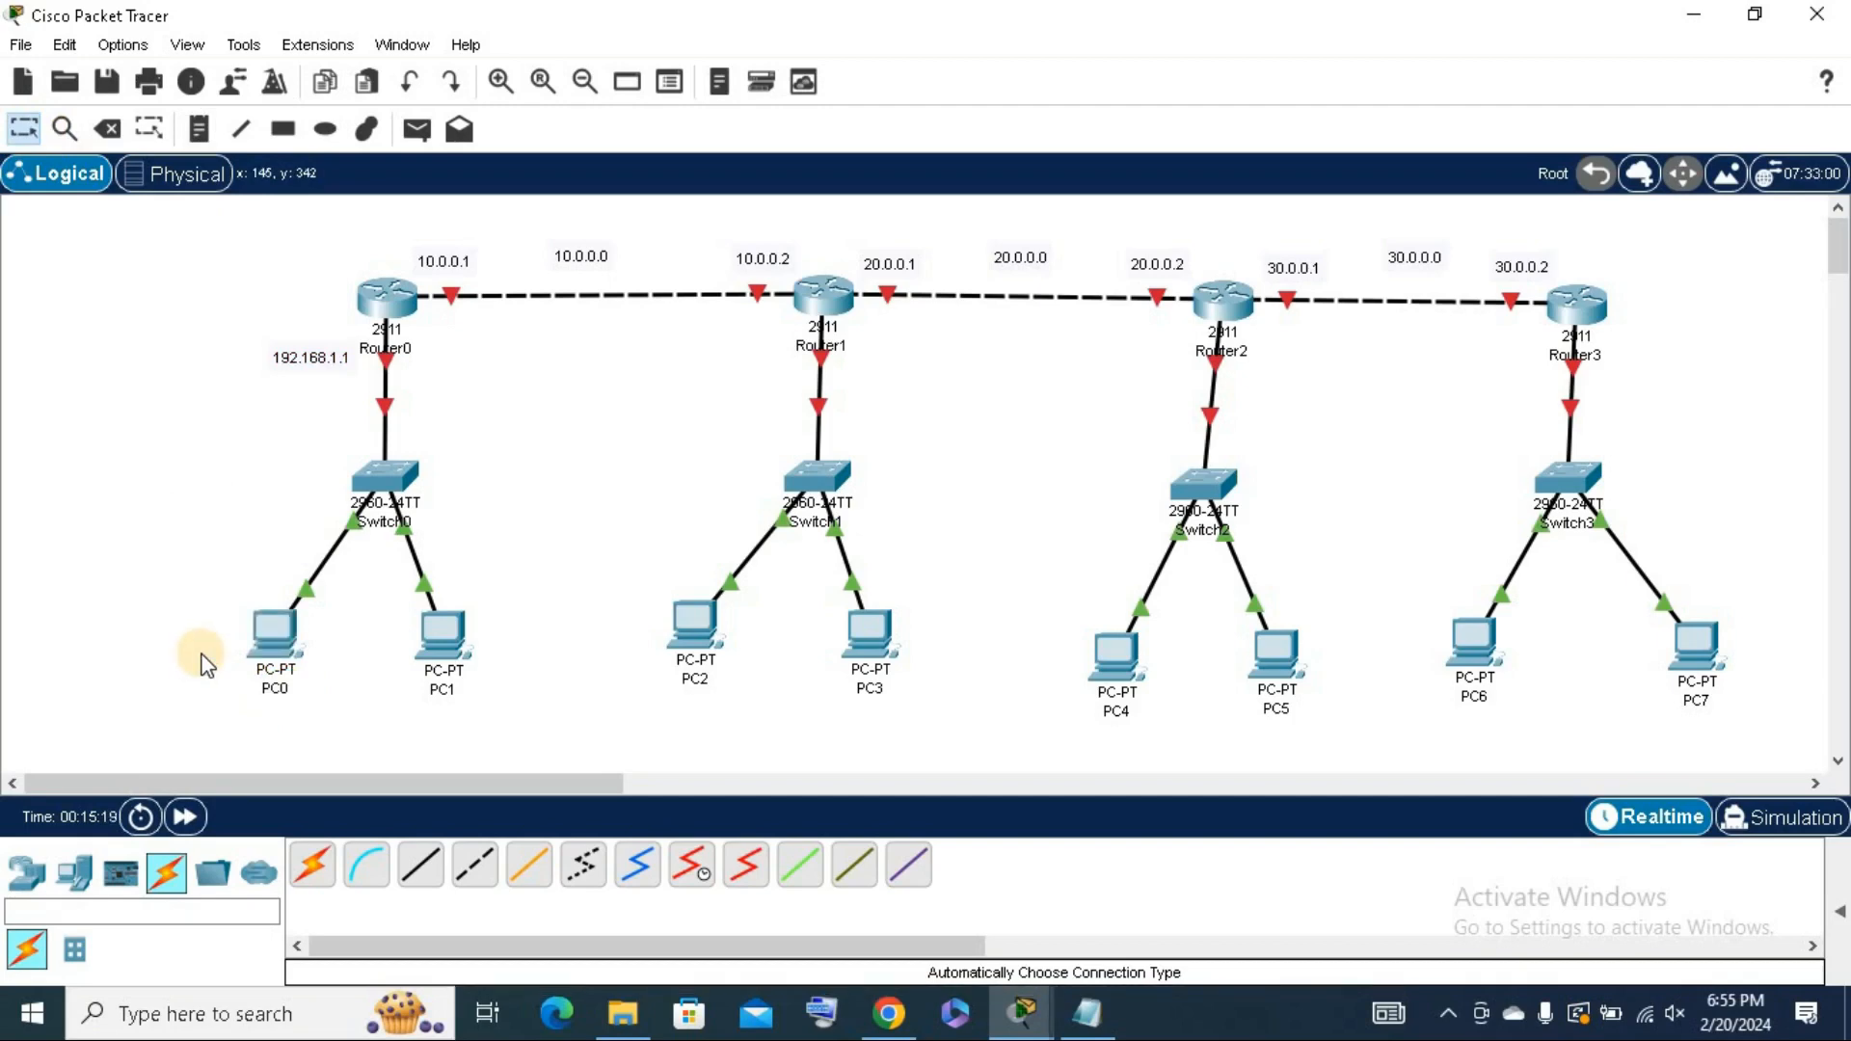
Rename PC0 as 192.168.1.2 and PC1 as 192.168.1.3 below Switch0.
left_click(273, 686)
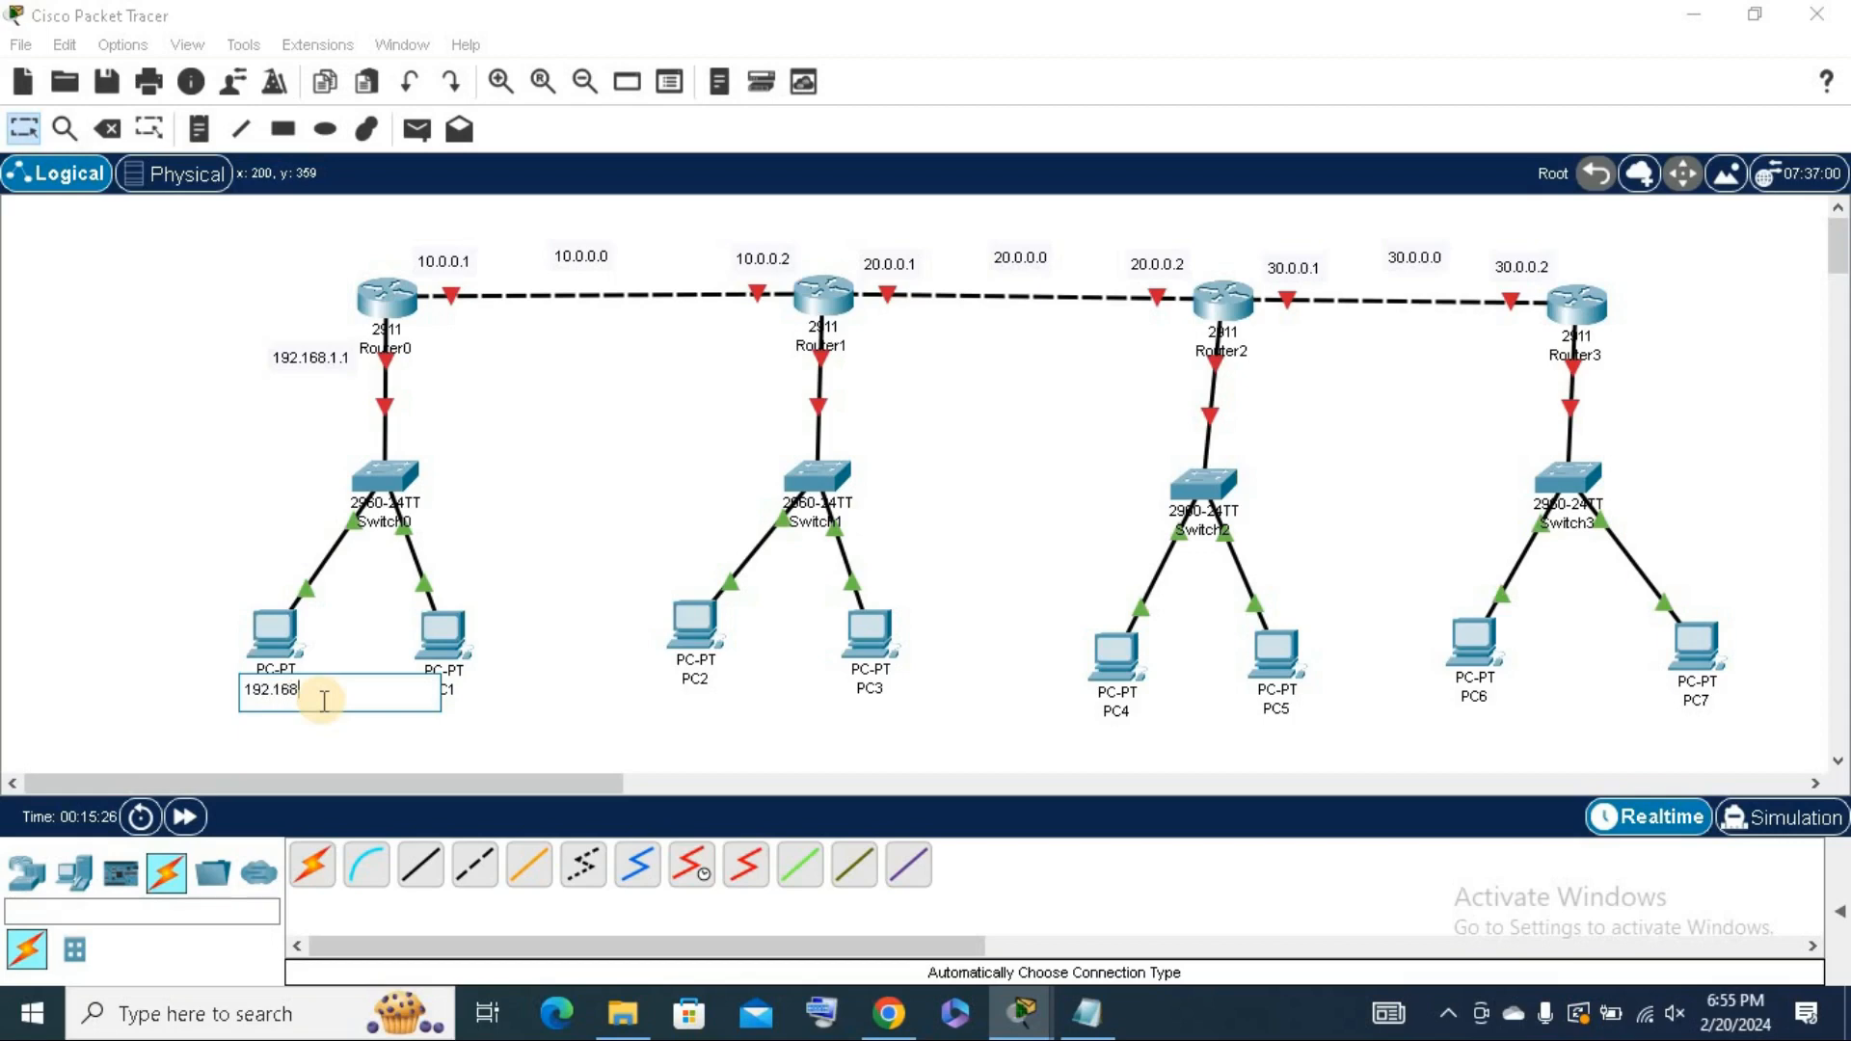
type("192.168.1.2")
left_click(444, 690)
type("192.168.1.2")
key("BackSpace")
type("3")
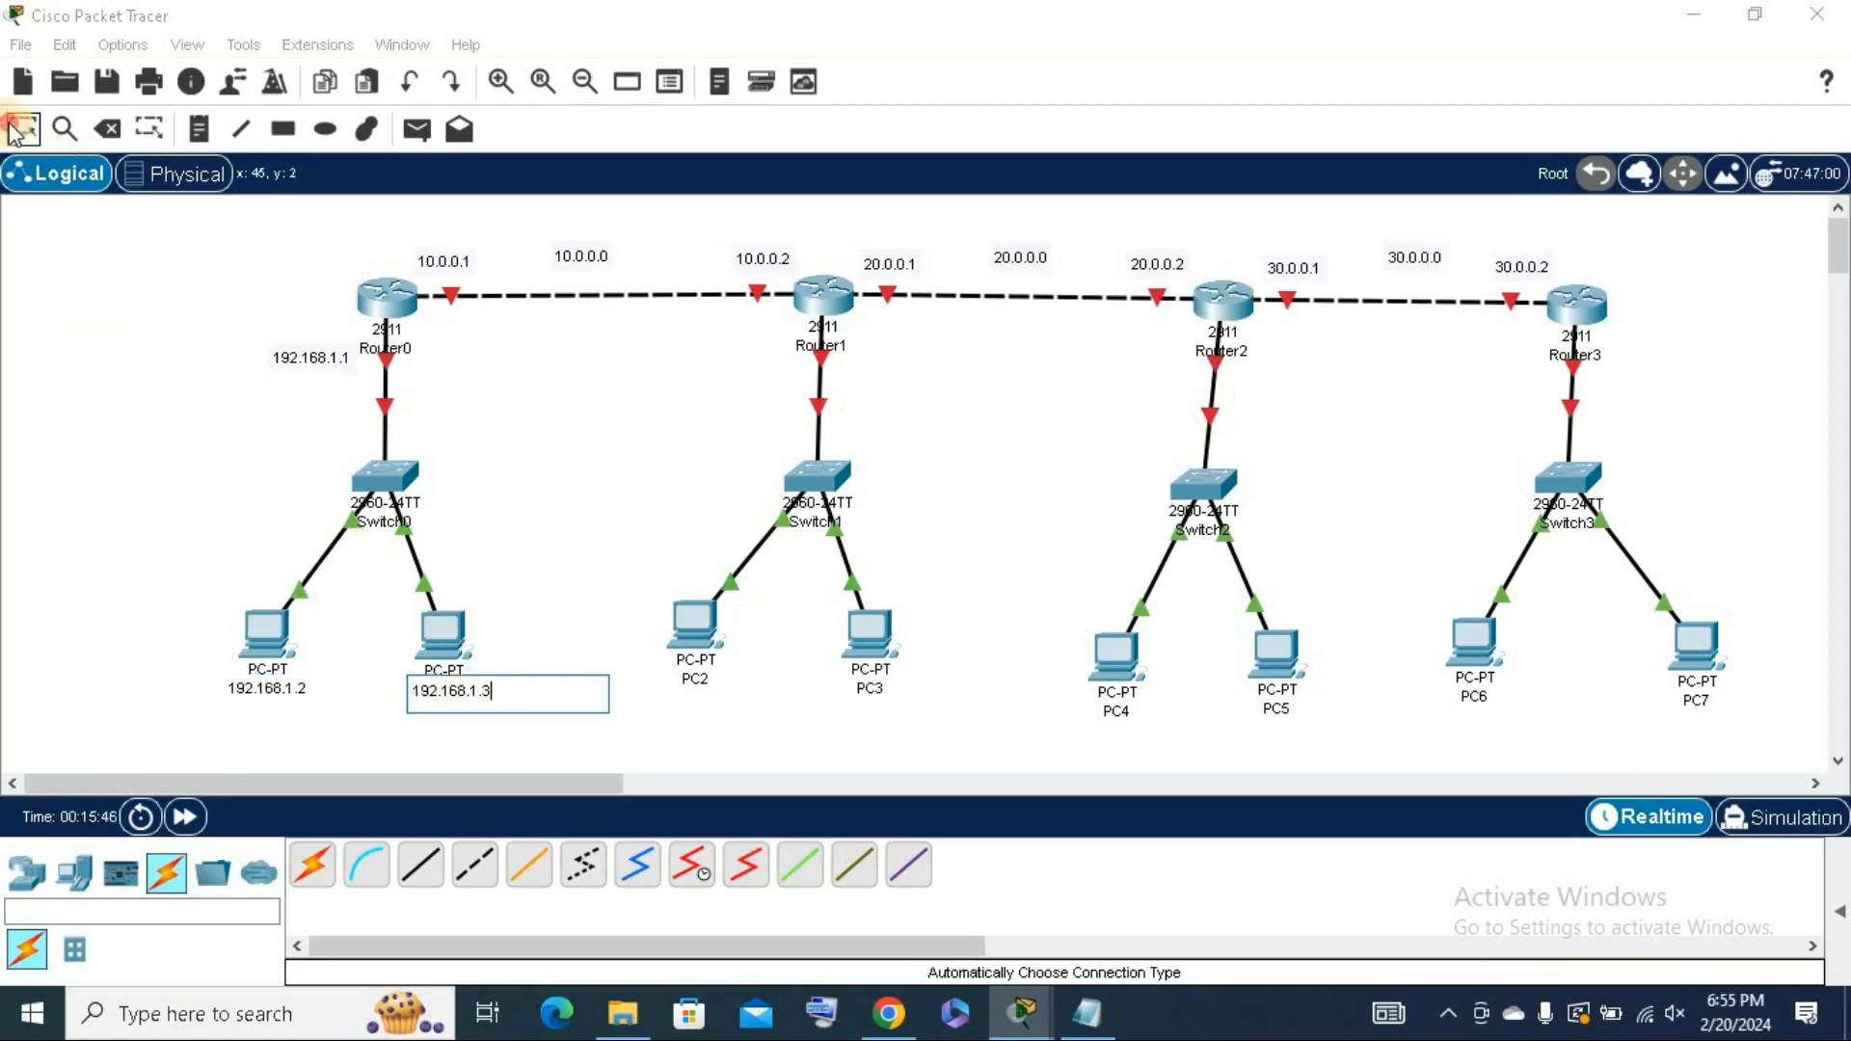
key("Return")
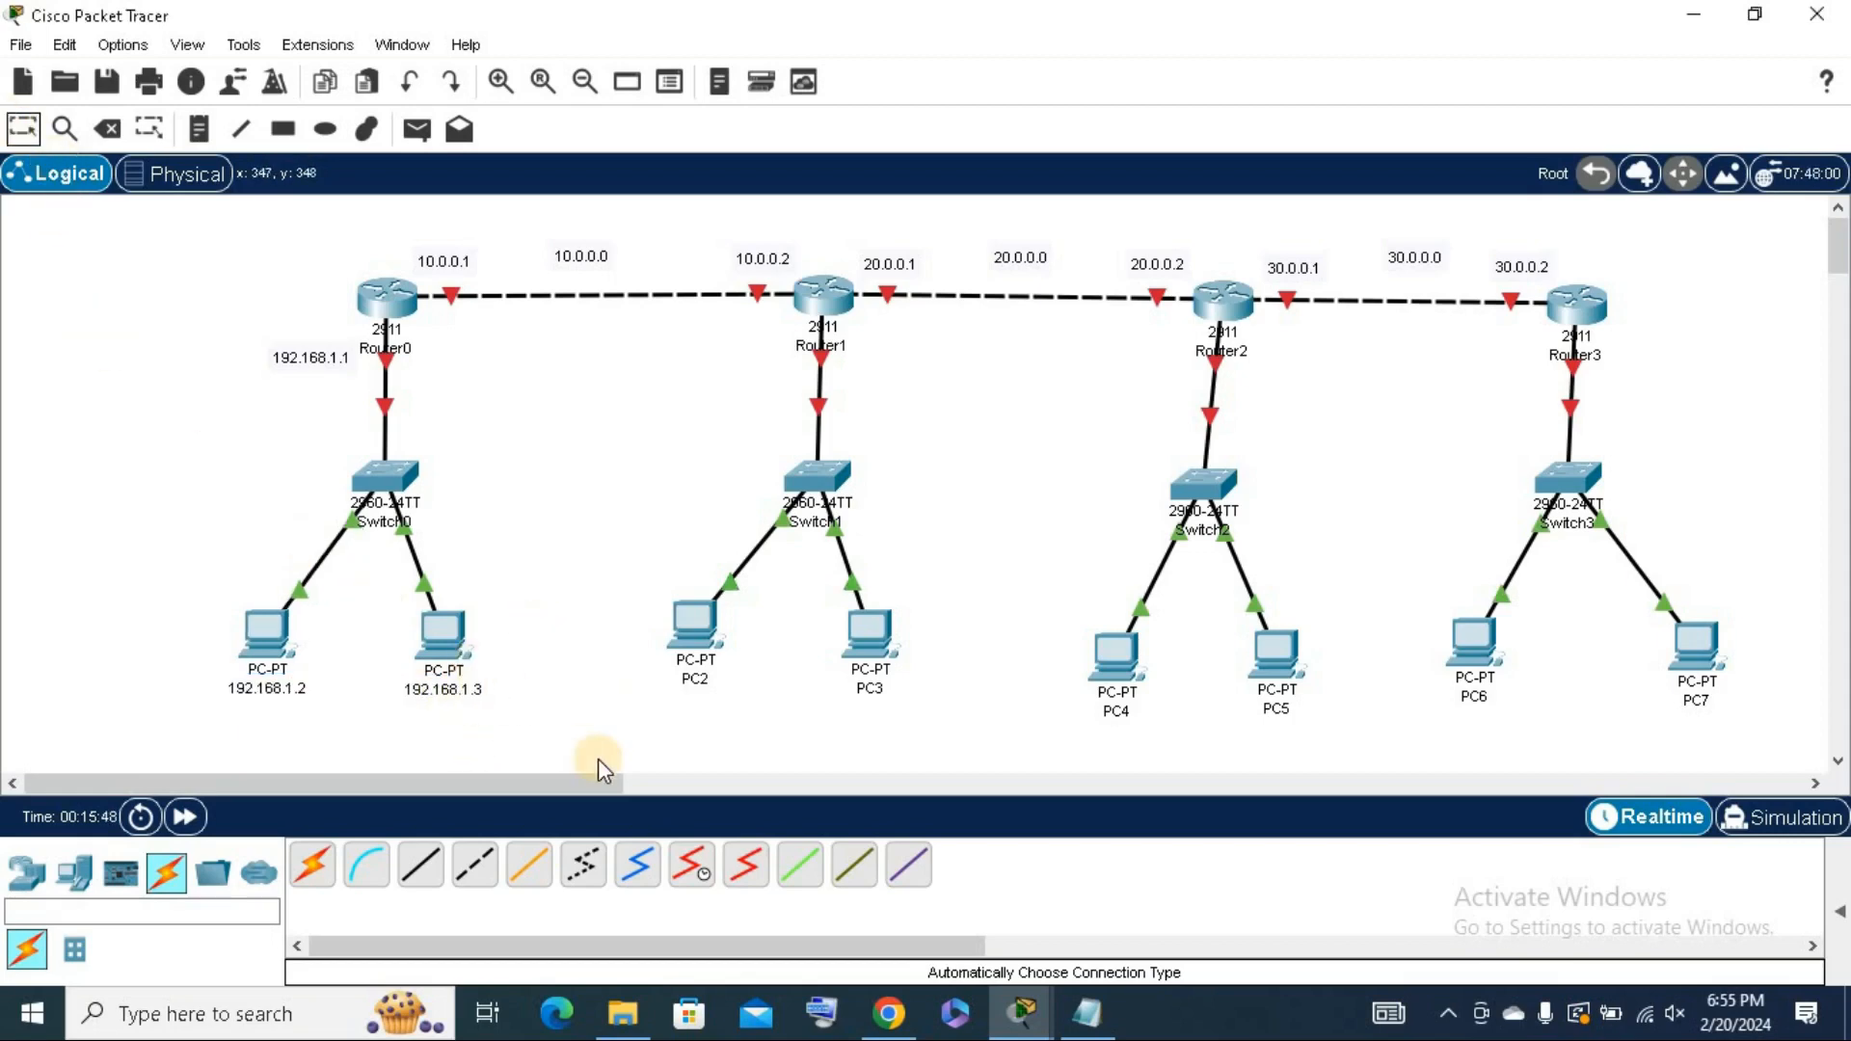
left_click(697, 679)
left_click(692, 625)
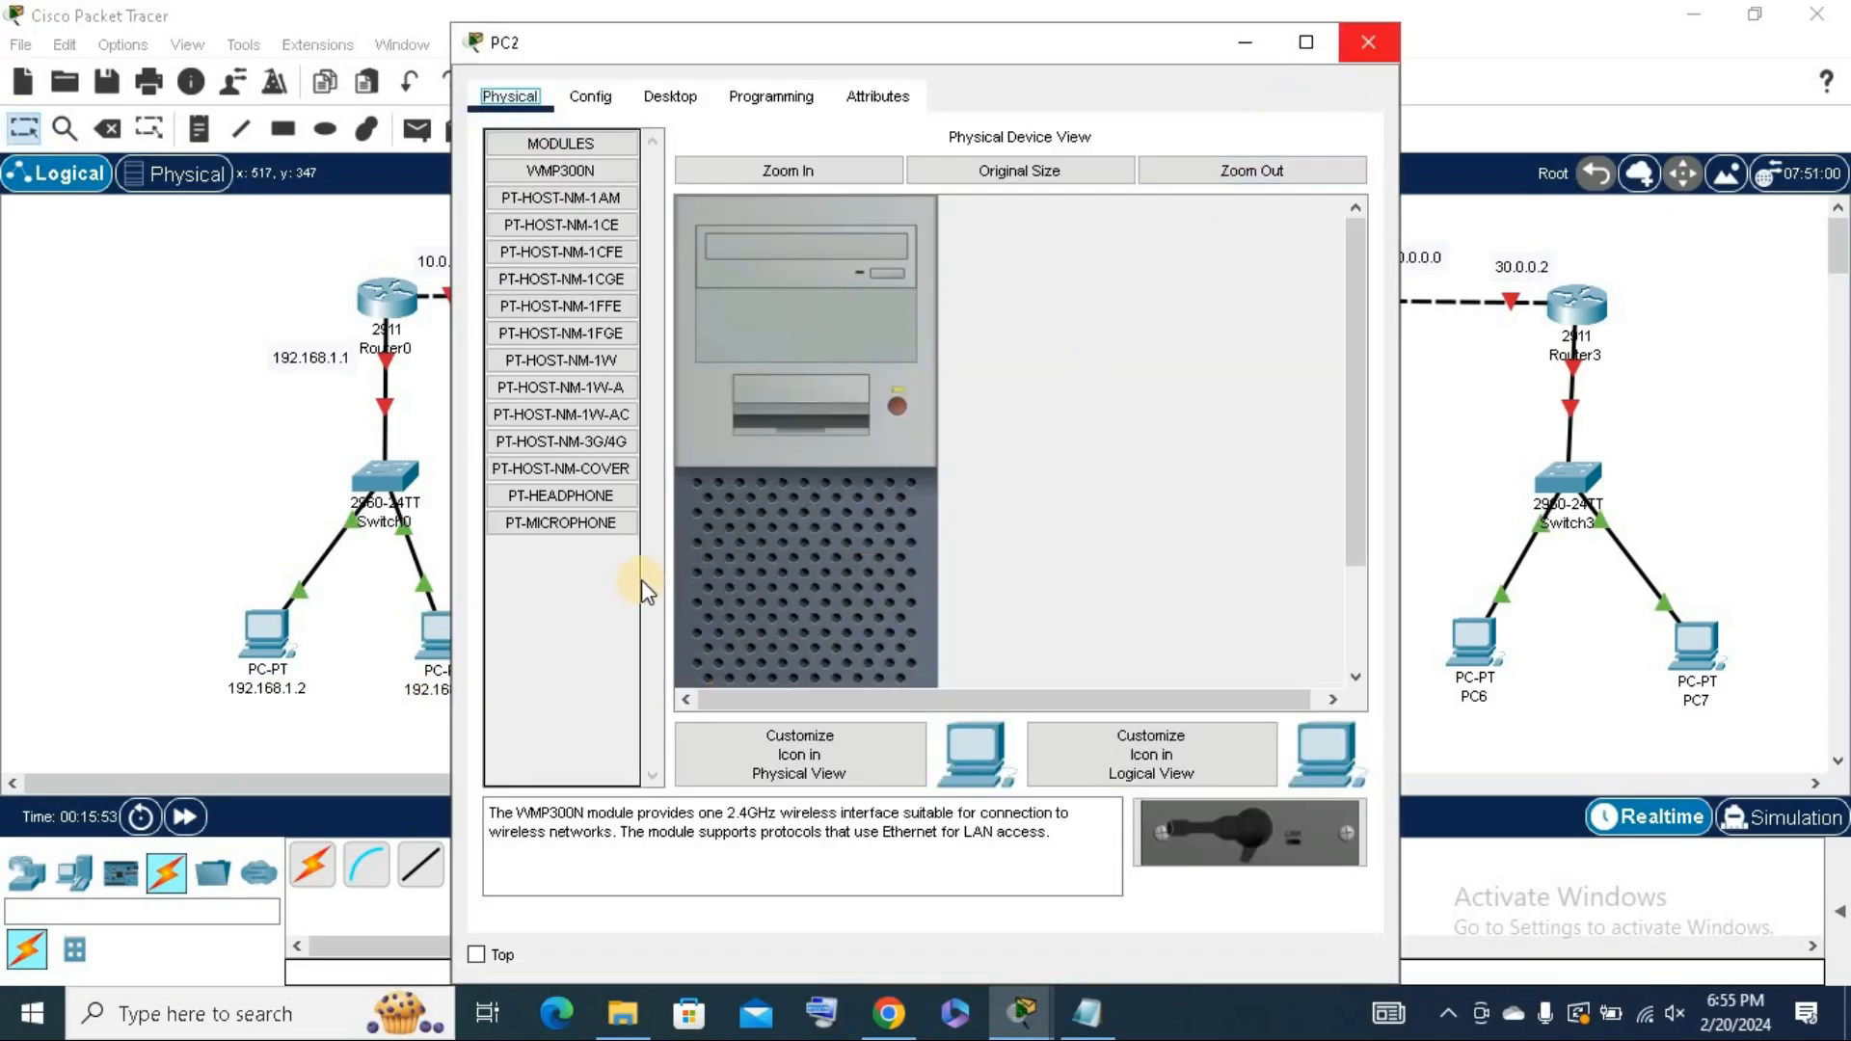
key("alt+F4")
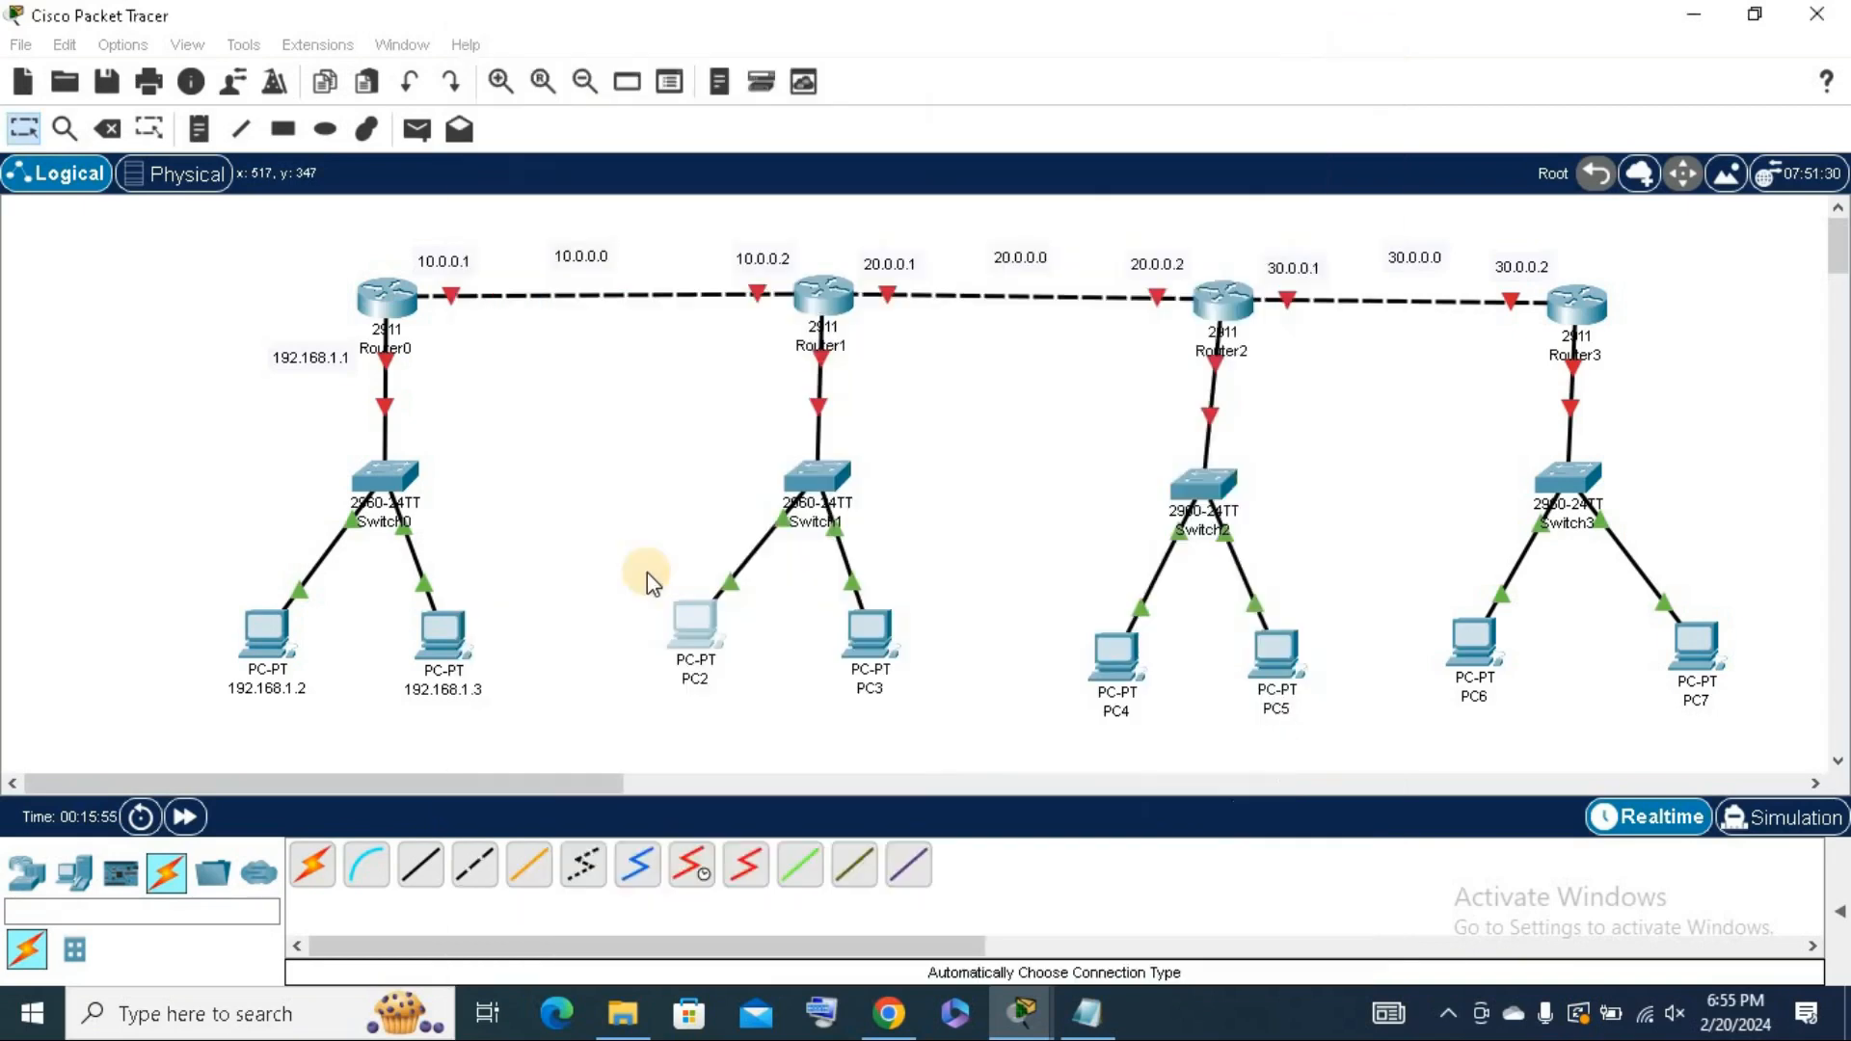
left_click(708, 680)
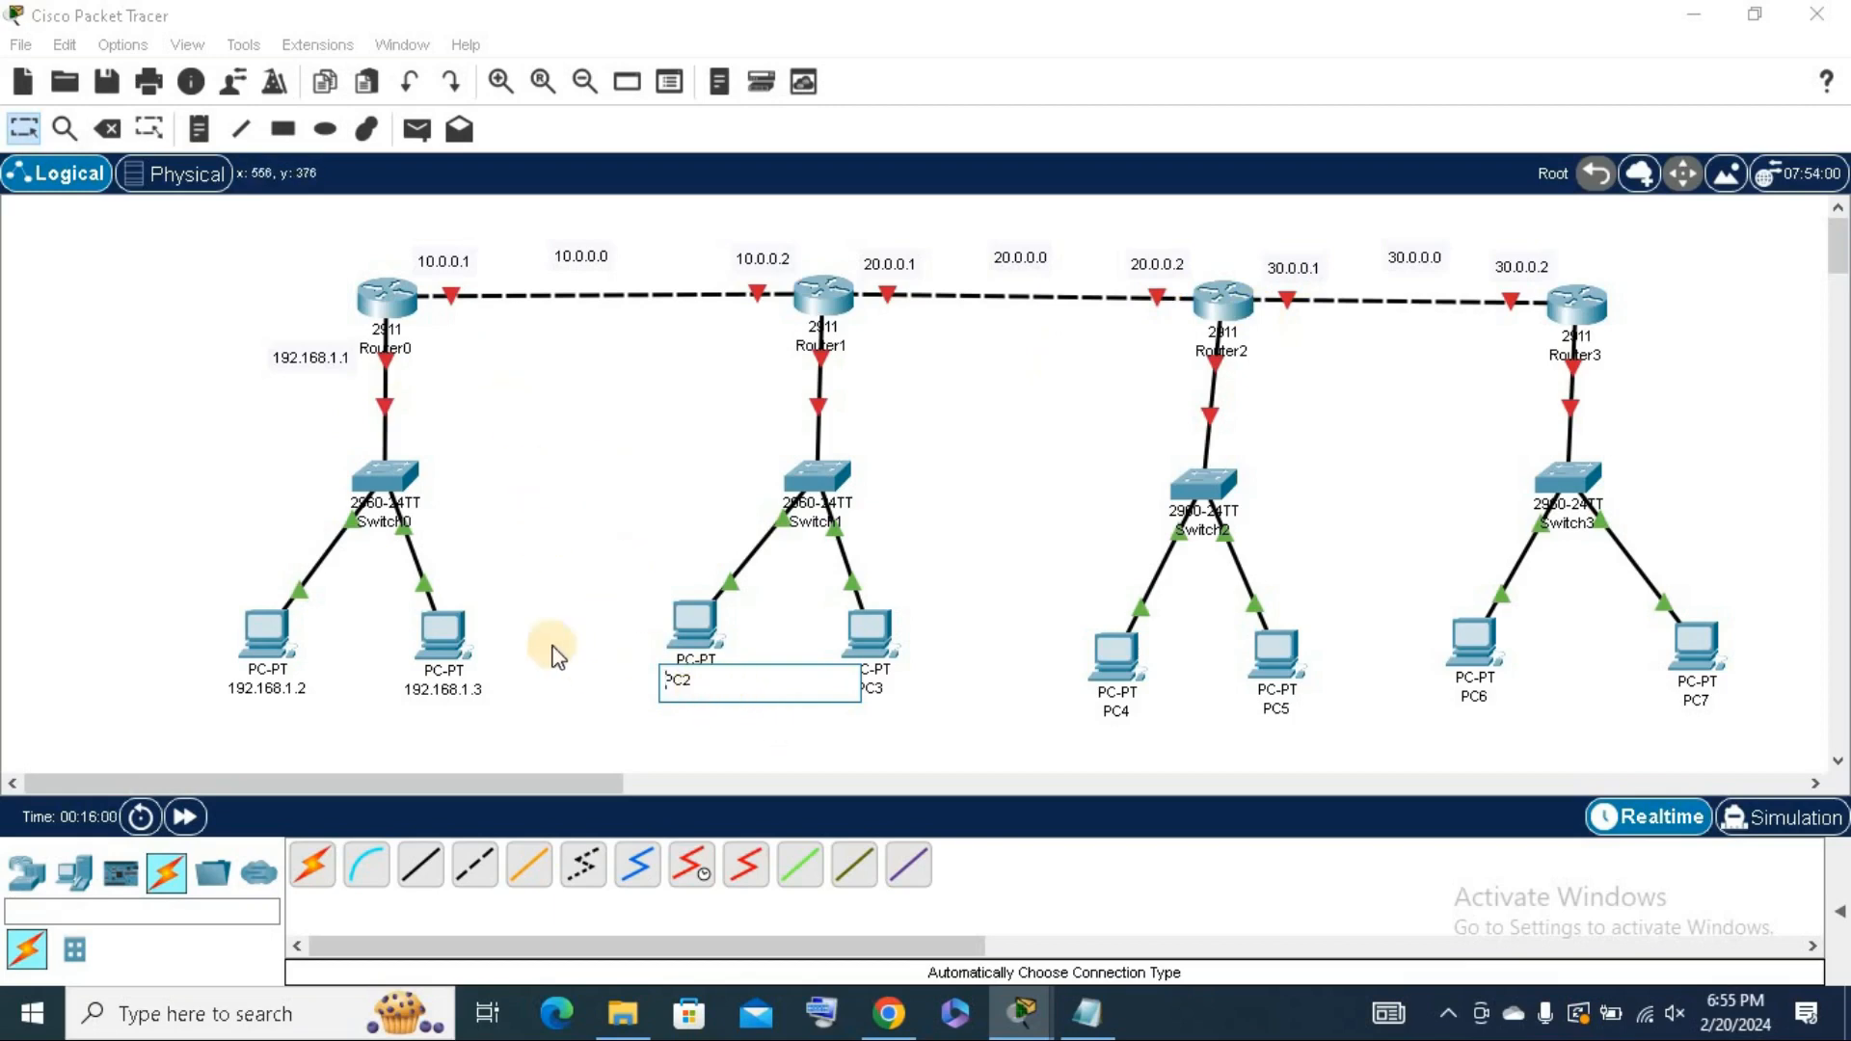
left_click(587, 619)
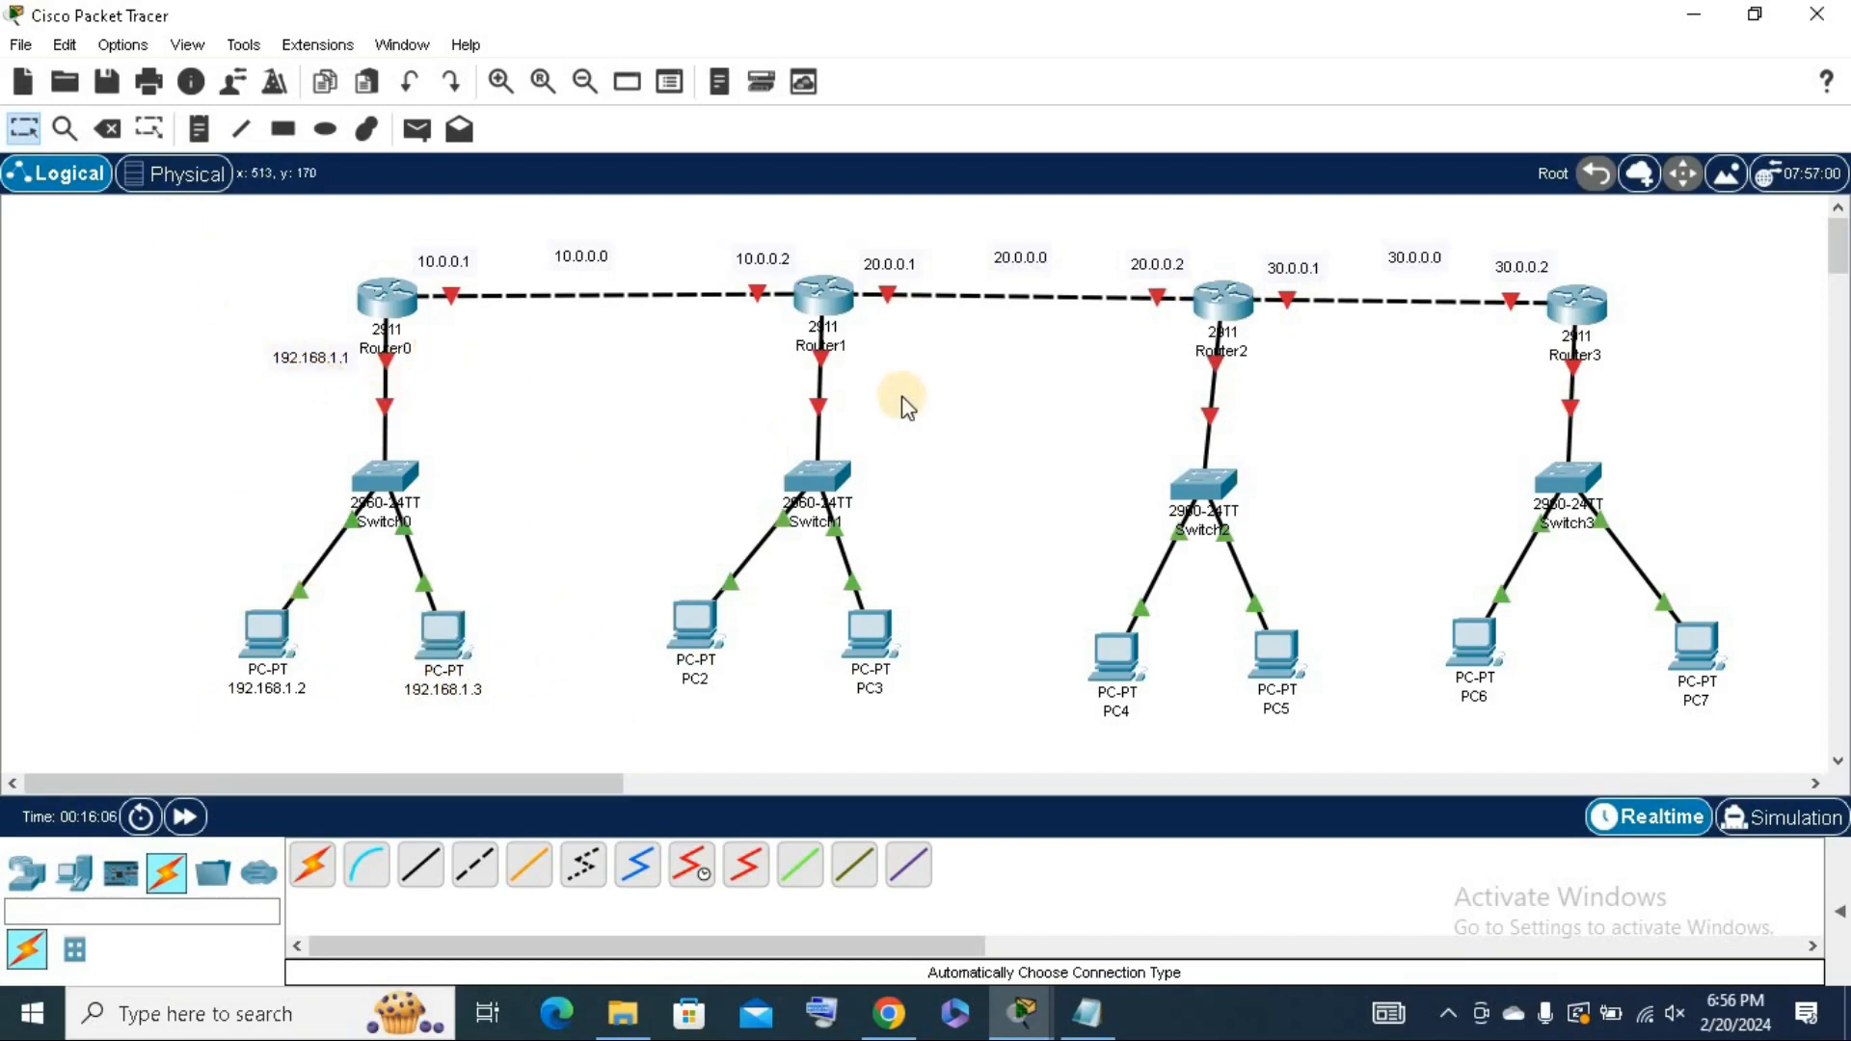
Add a 192.168.2.1 note beside the link below Router1, and rename PC2 as 192.168.2.2 and PC3 as 192.168.2.3.
left_click(195, 129)
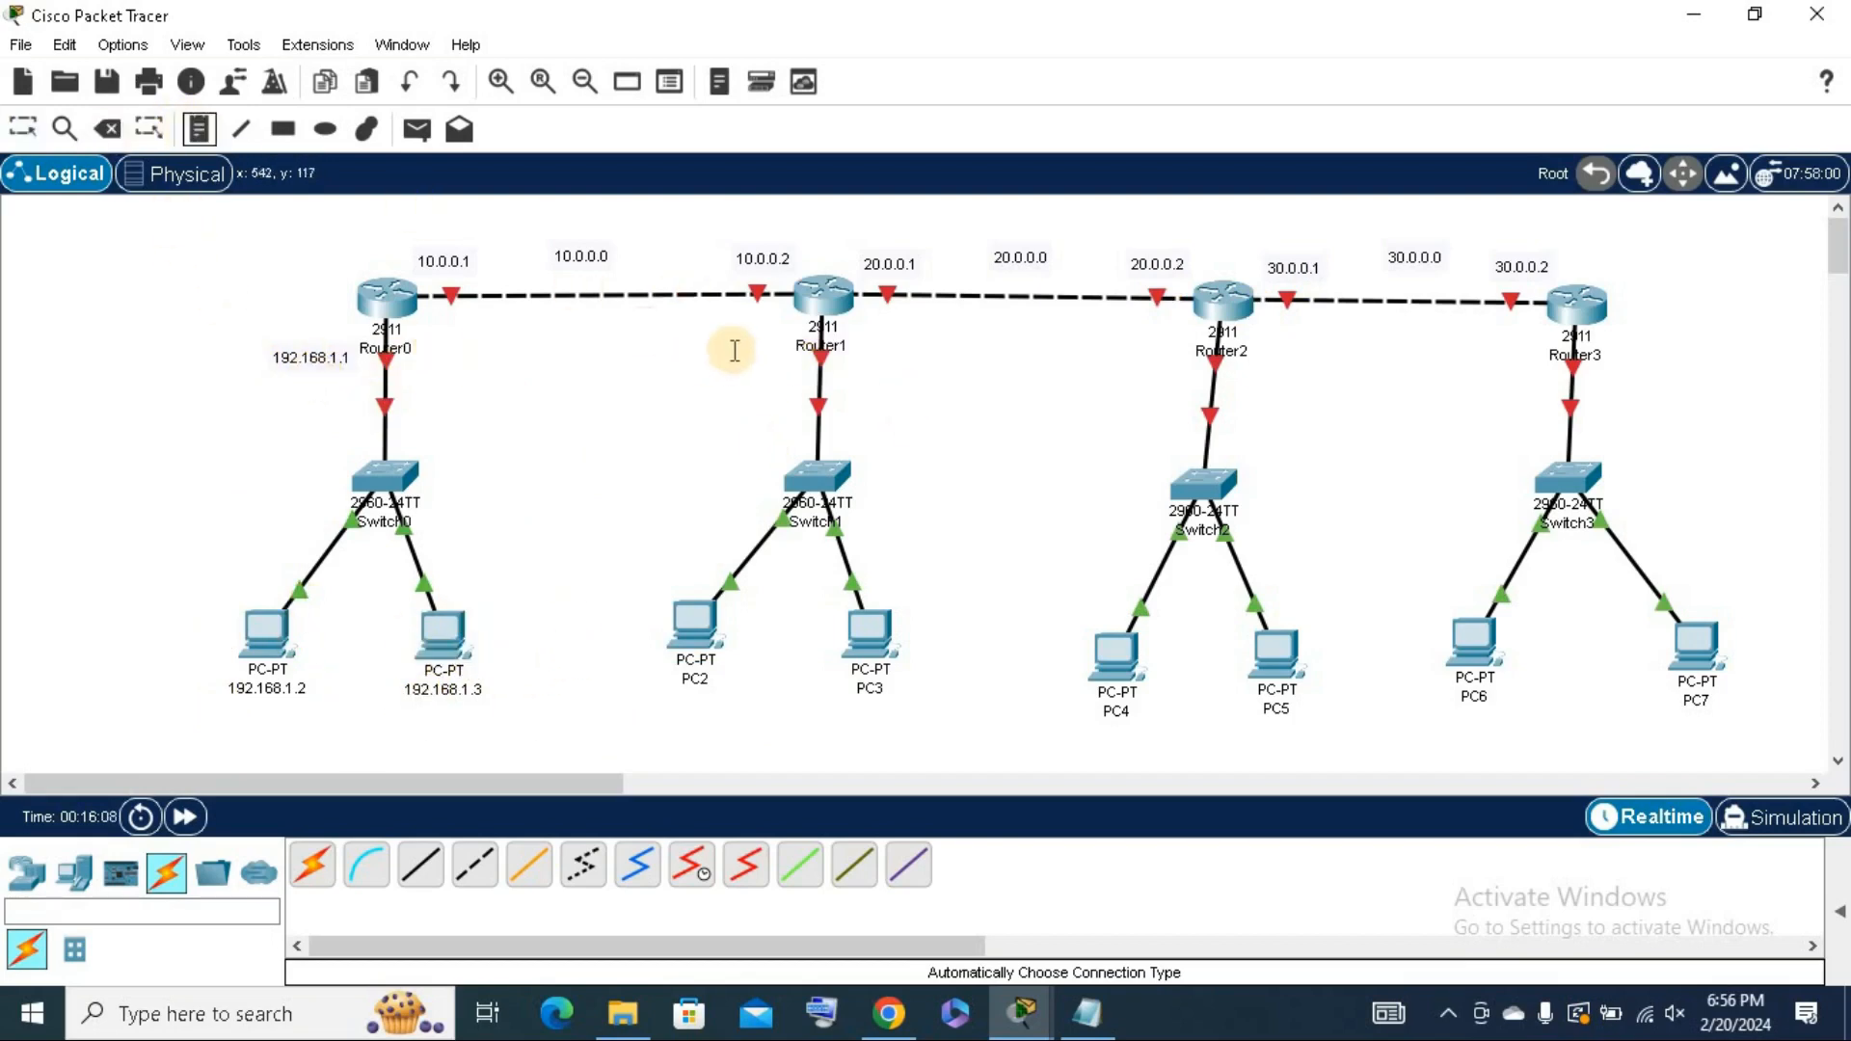
left_click(730, 353)
type("19")
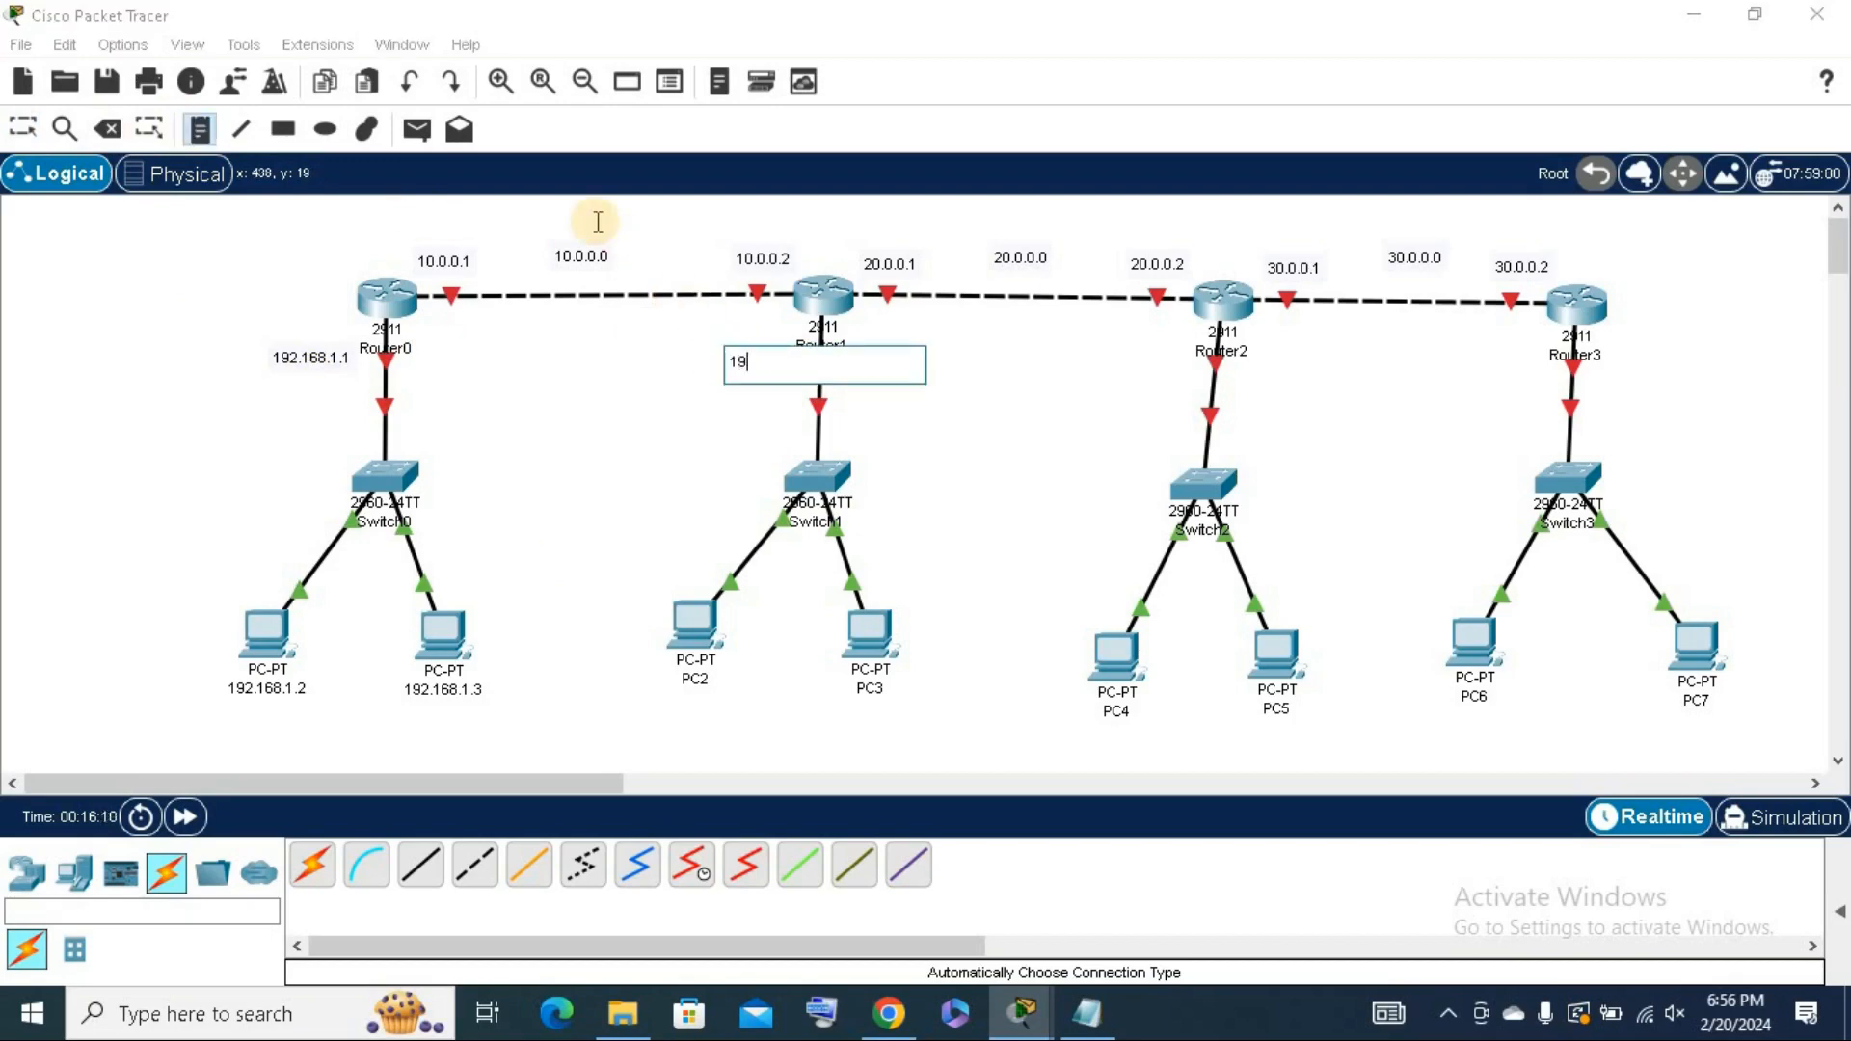
type("2.168.2.1")
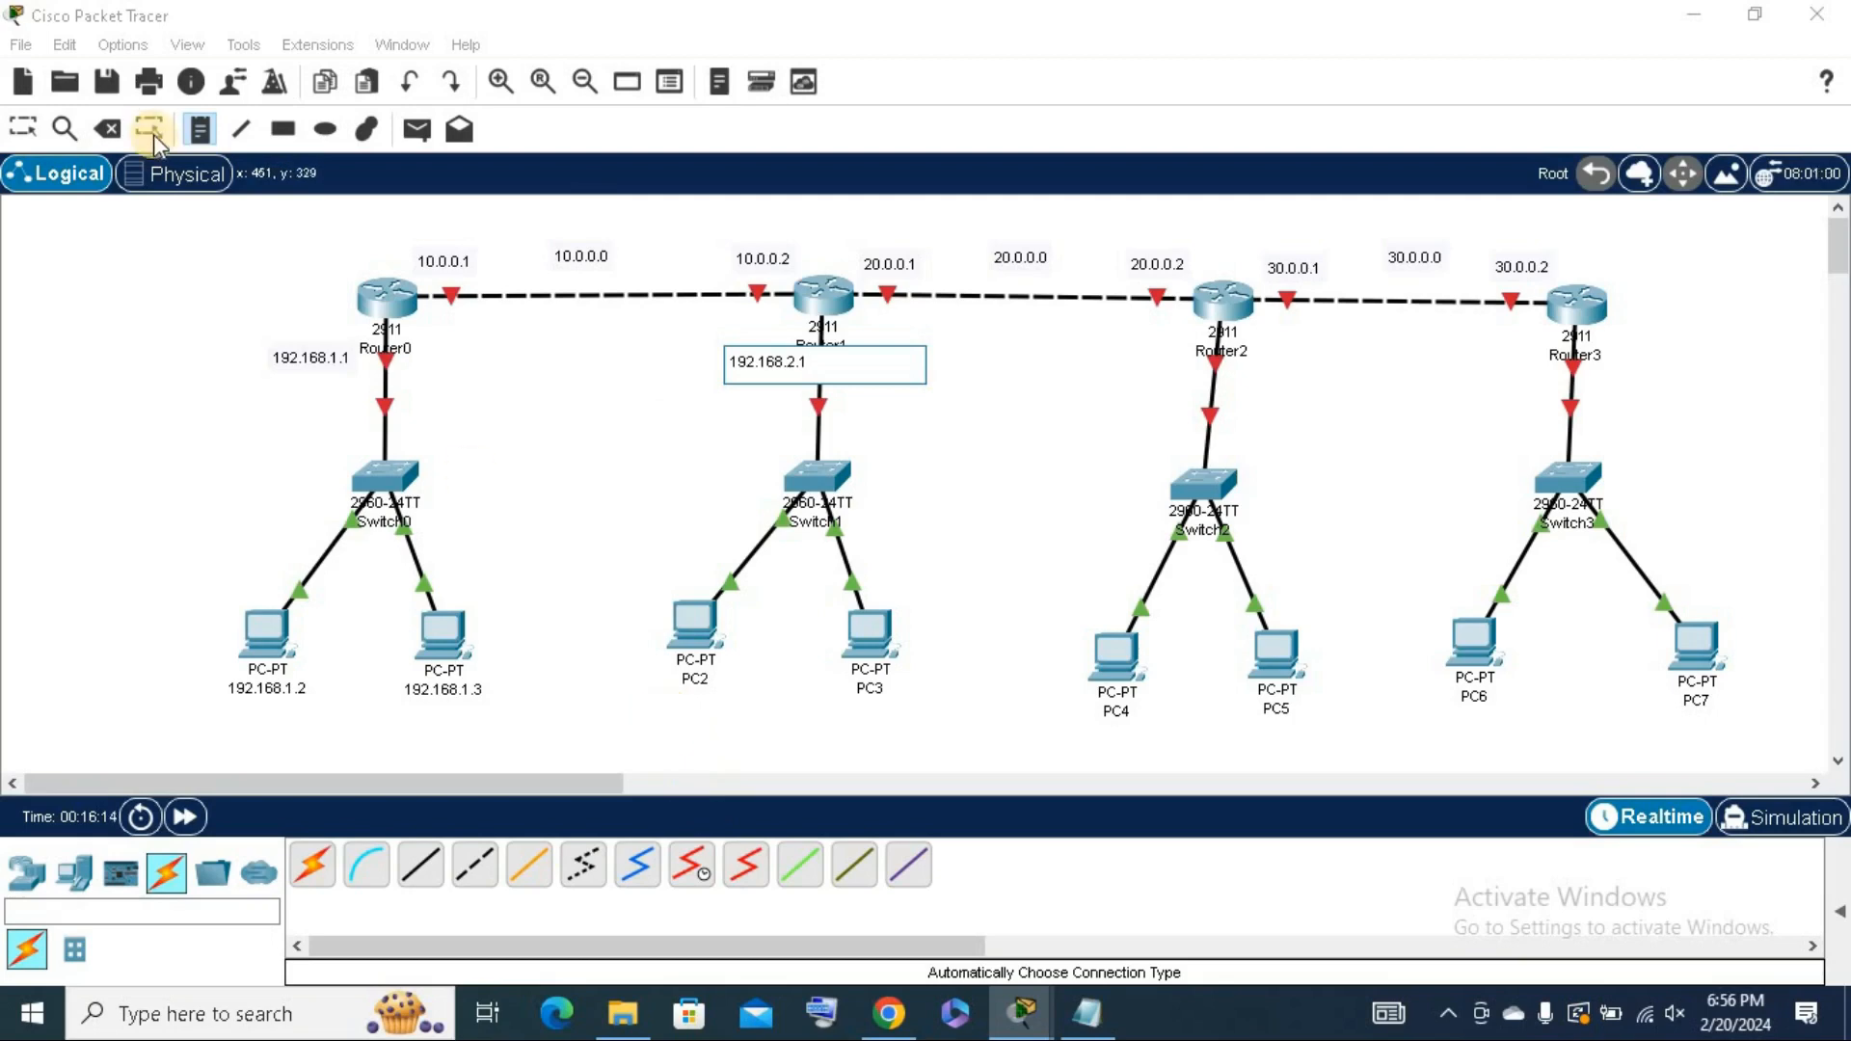
left_click(41, 130)
left_click(752, 363)
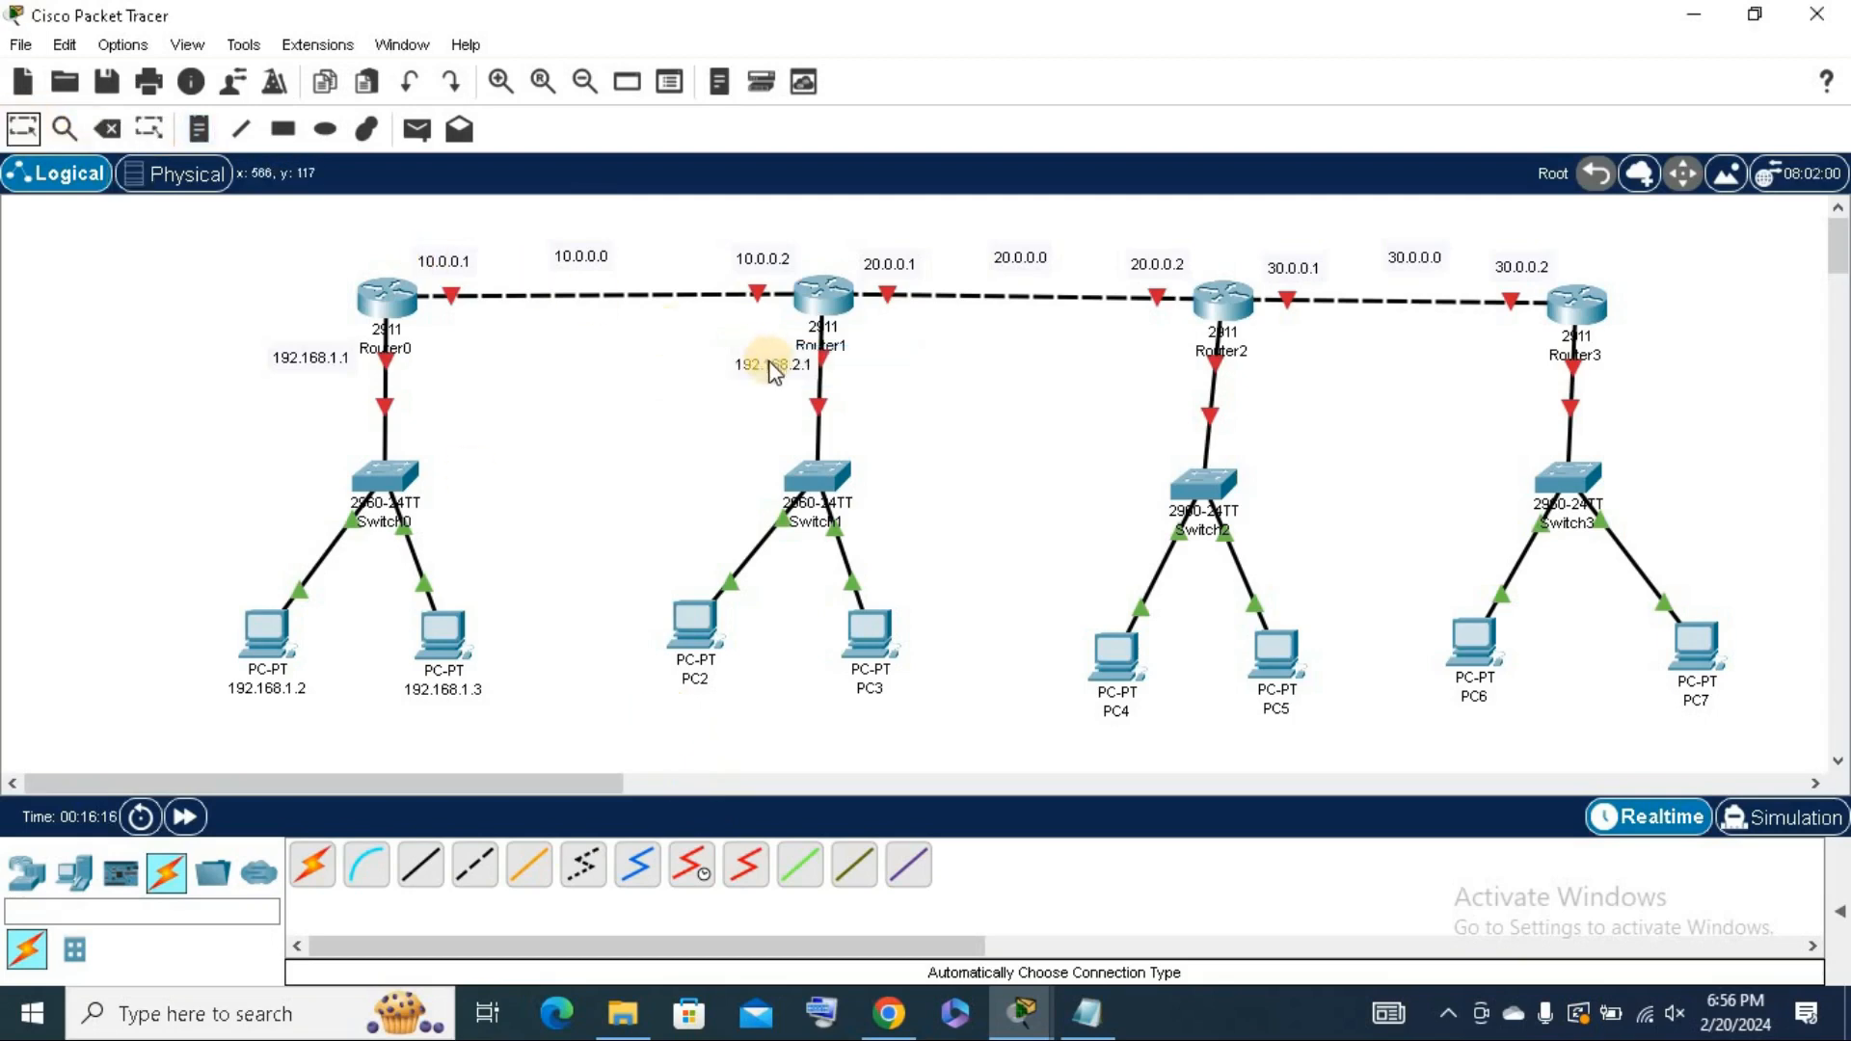
left_click_drag(755, 370, 723, 358)
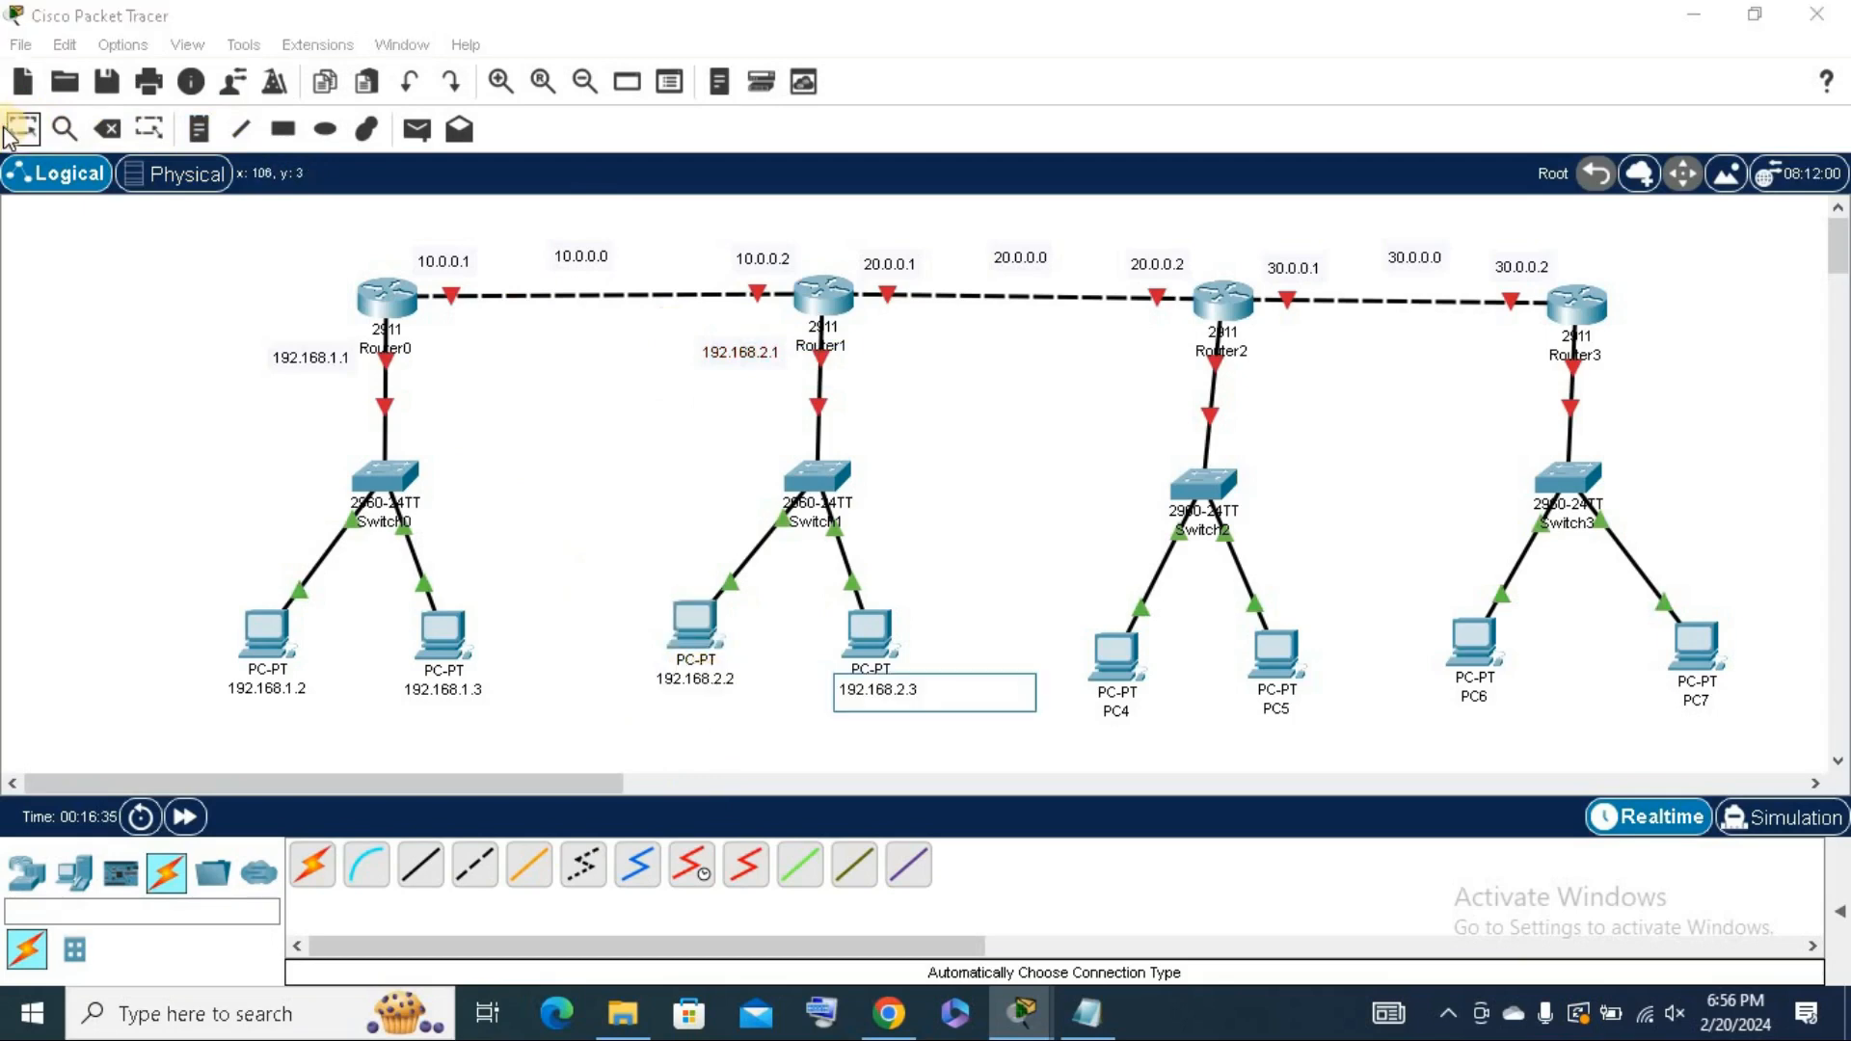
left_click(6, 131)
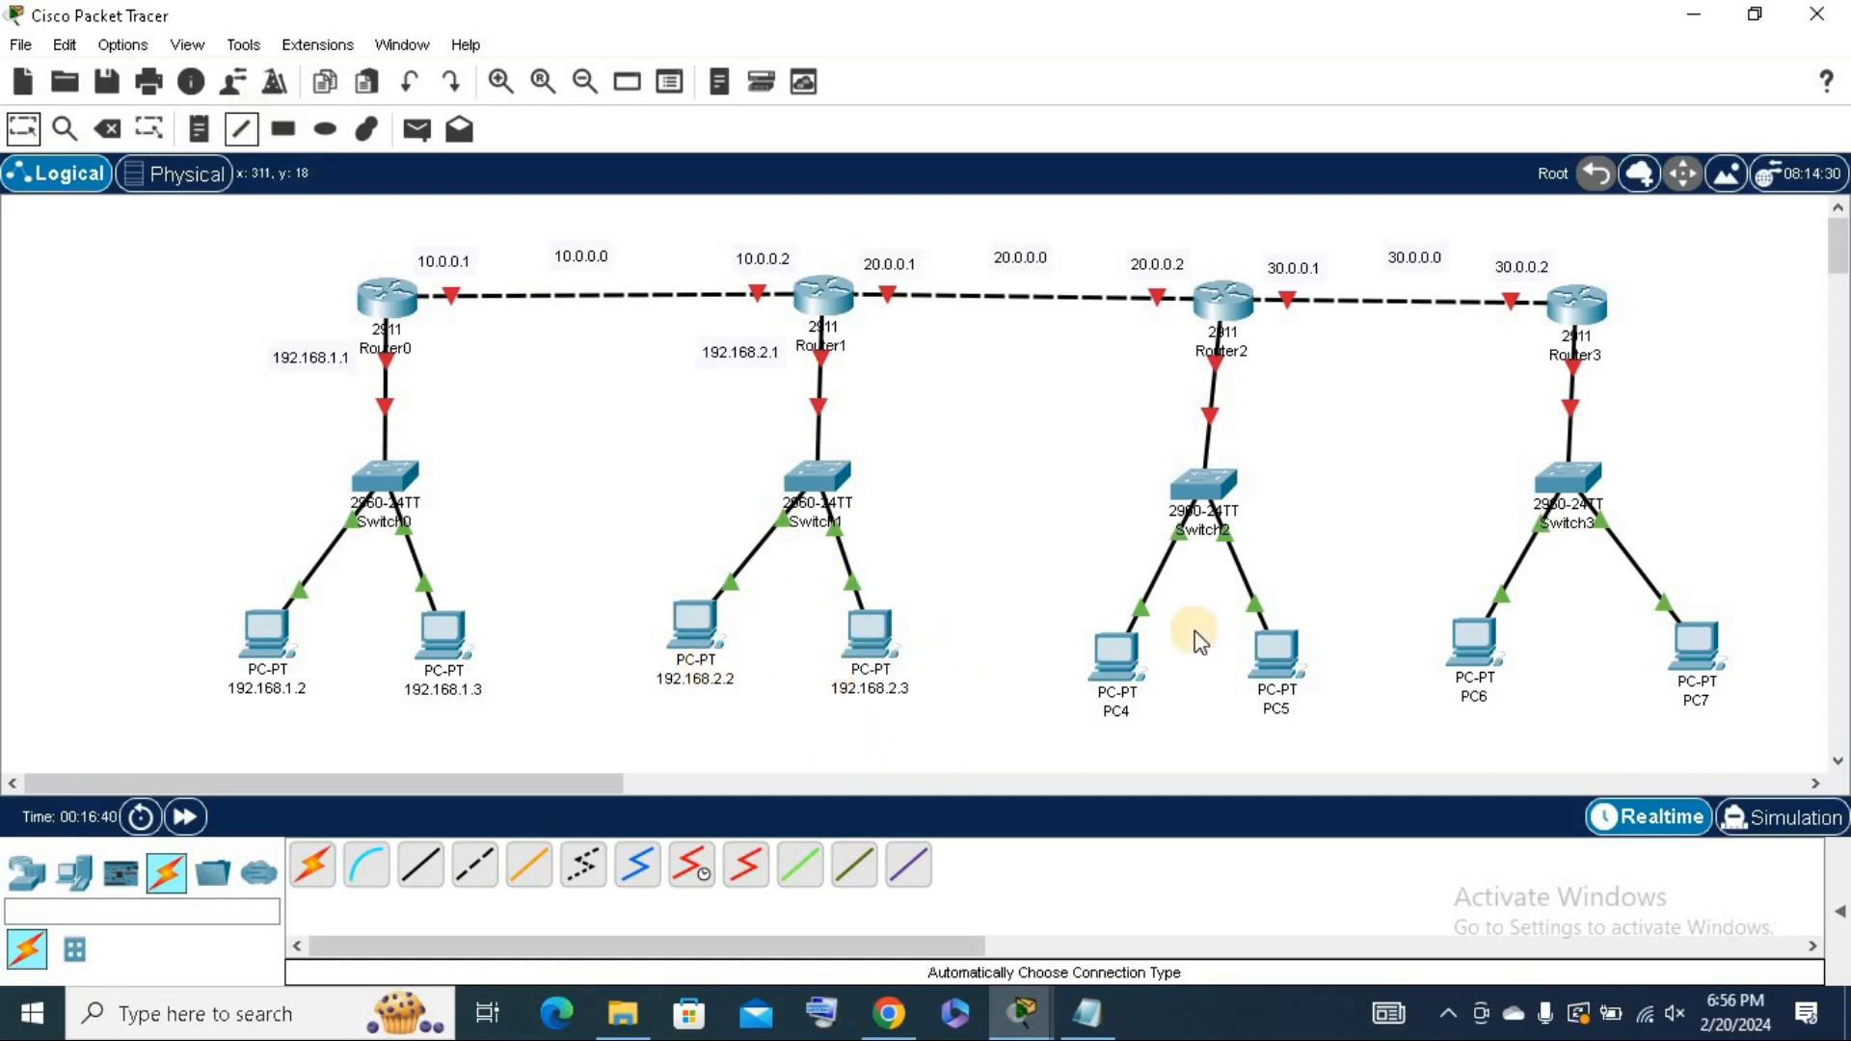
Shift Switch2 so it sits directly below Router2, and add a 192.168.3.1 note beside the link between them.
left_click_drag(1234, 463, 1217, 499)
left_click(199, 129)
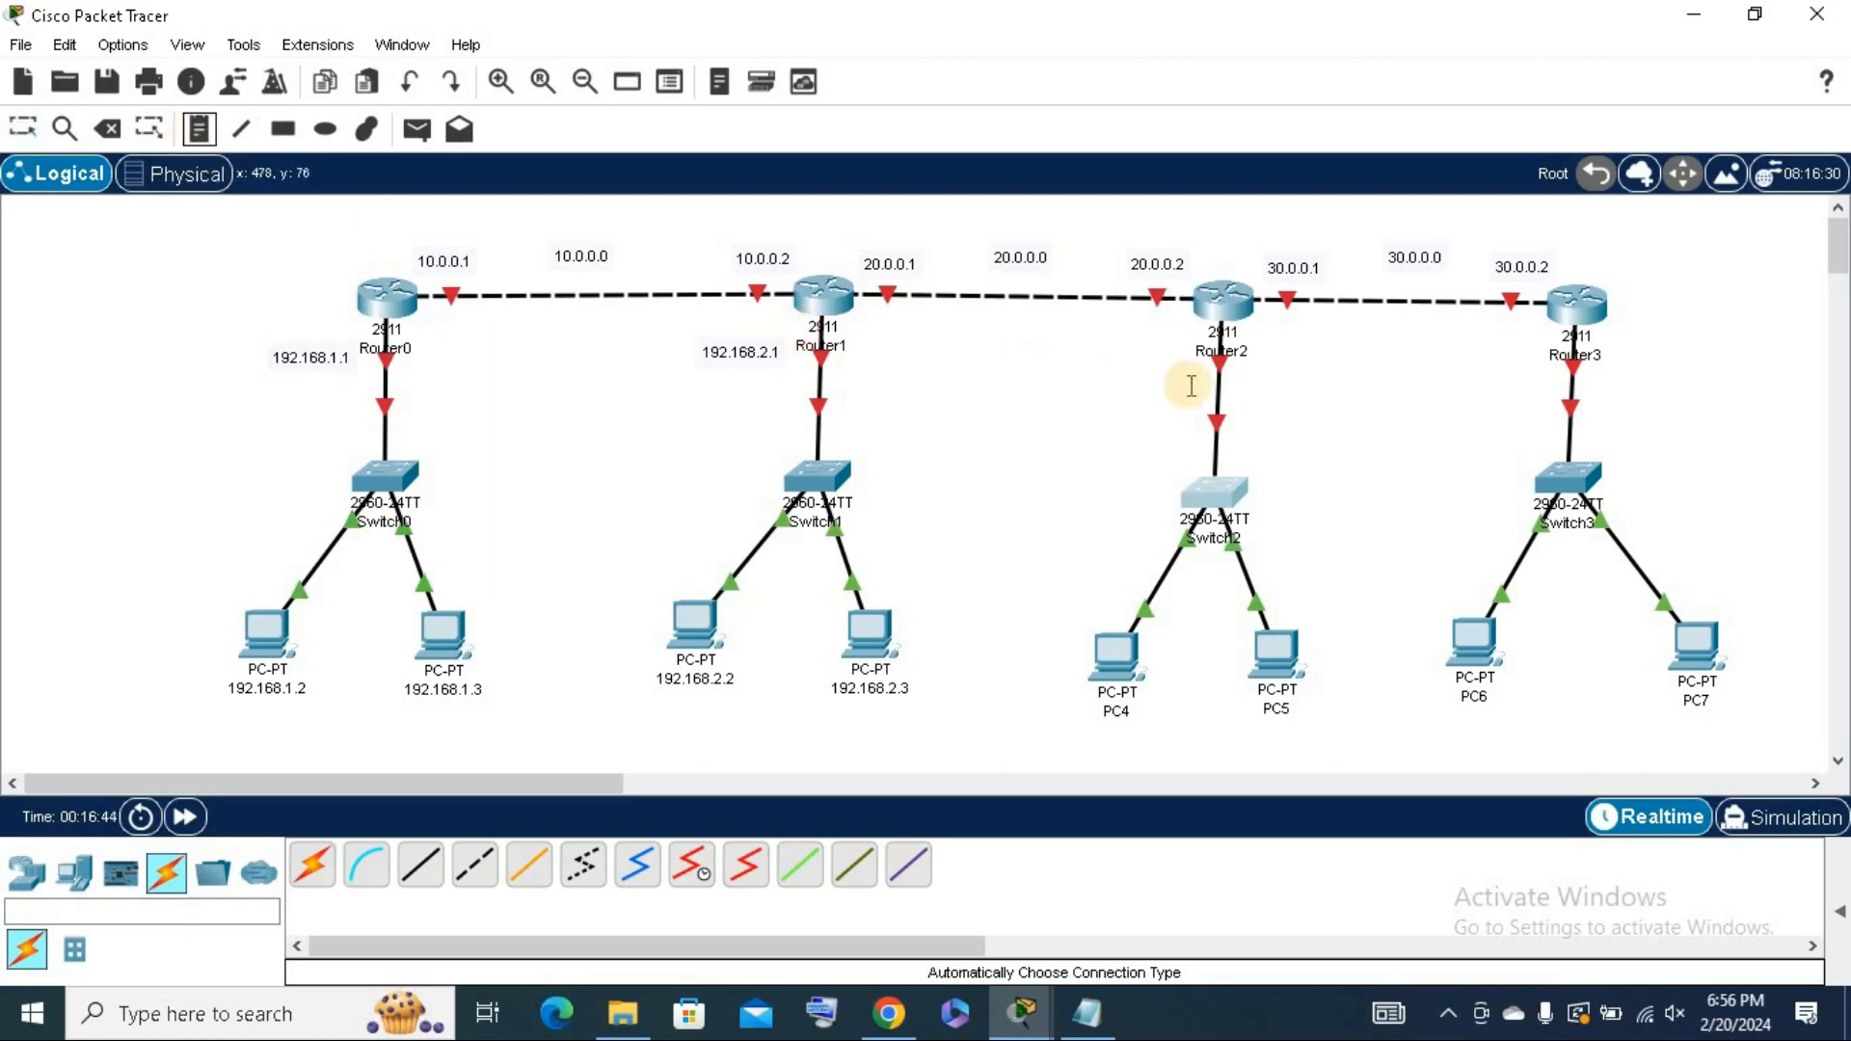
left_click(1138, 352)
type("192.168.3.1")
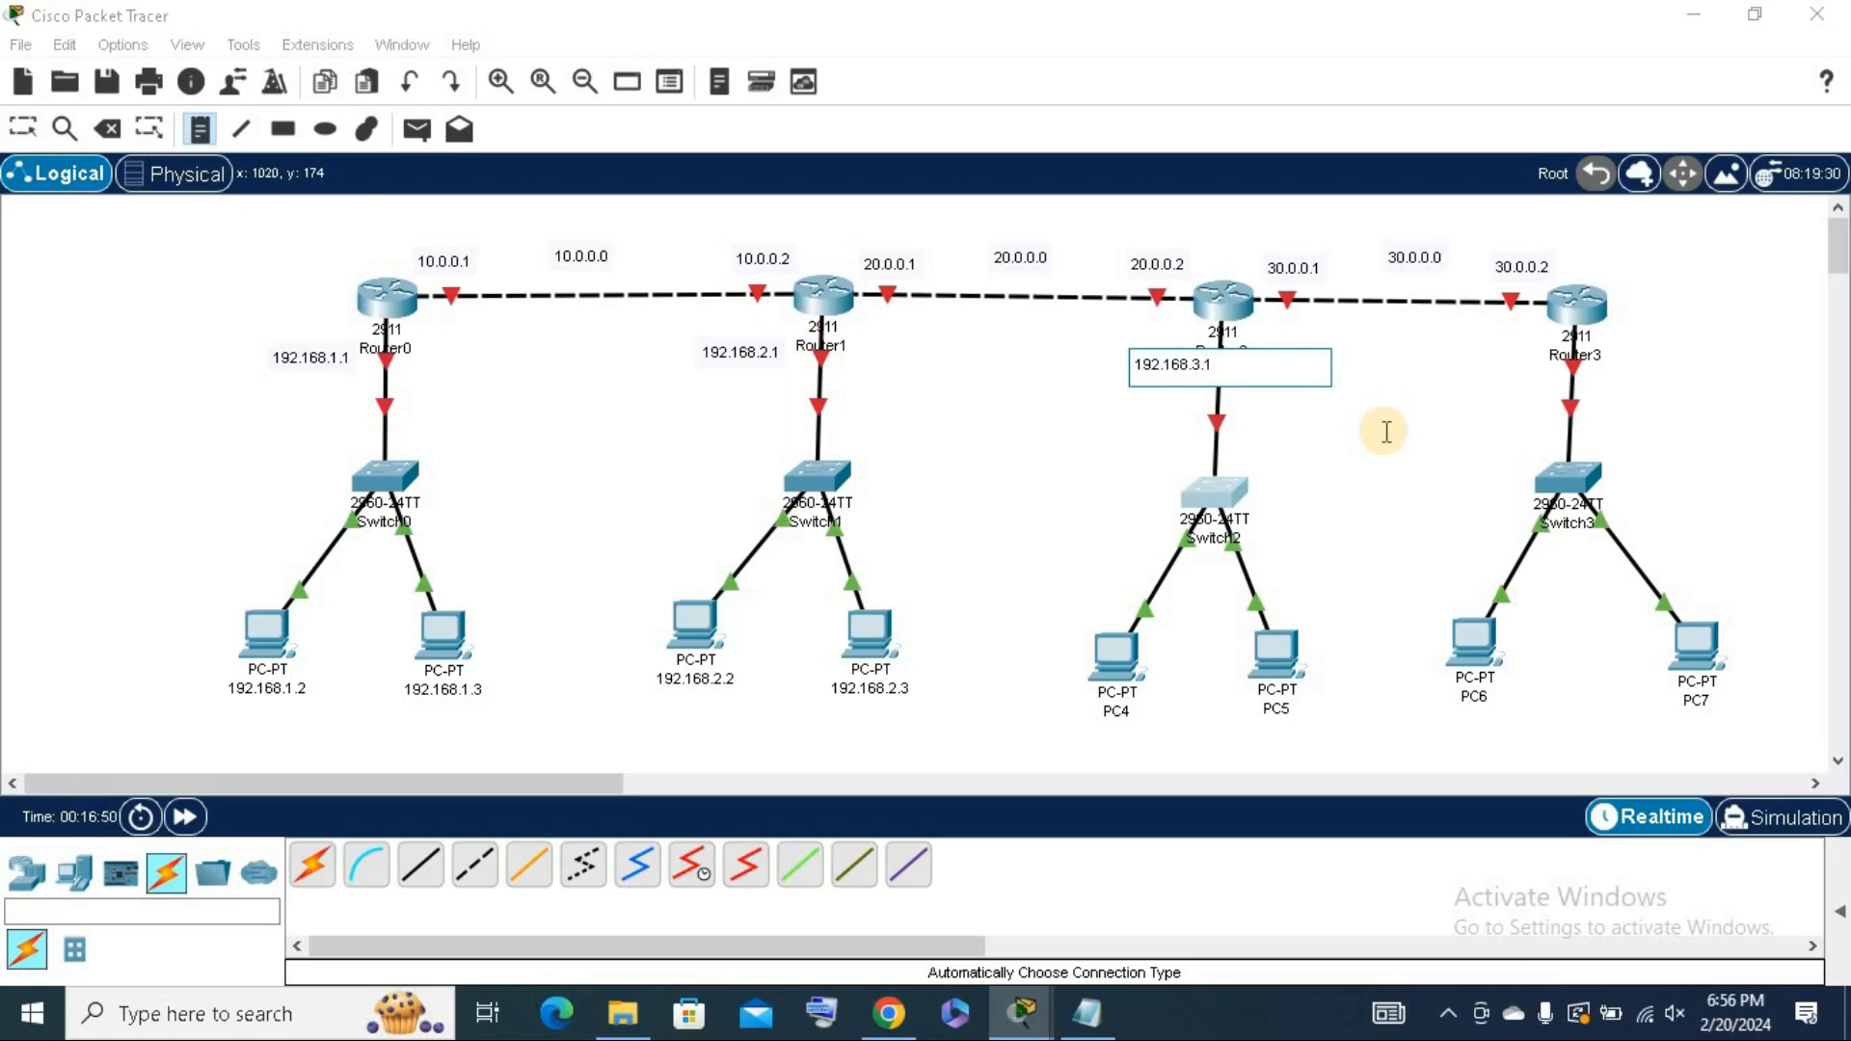
left_click(23, 128)
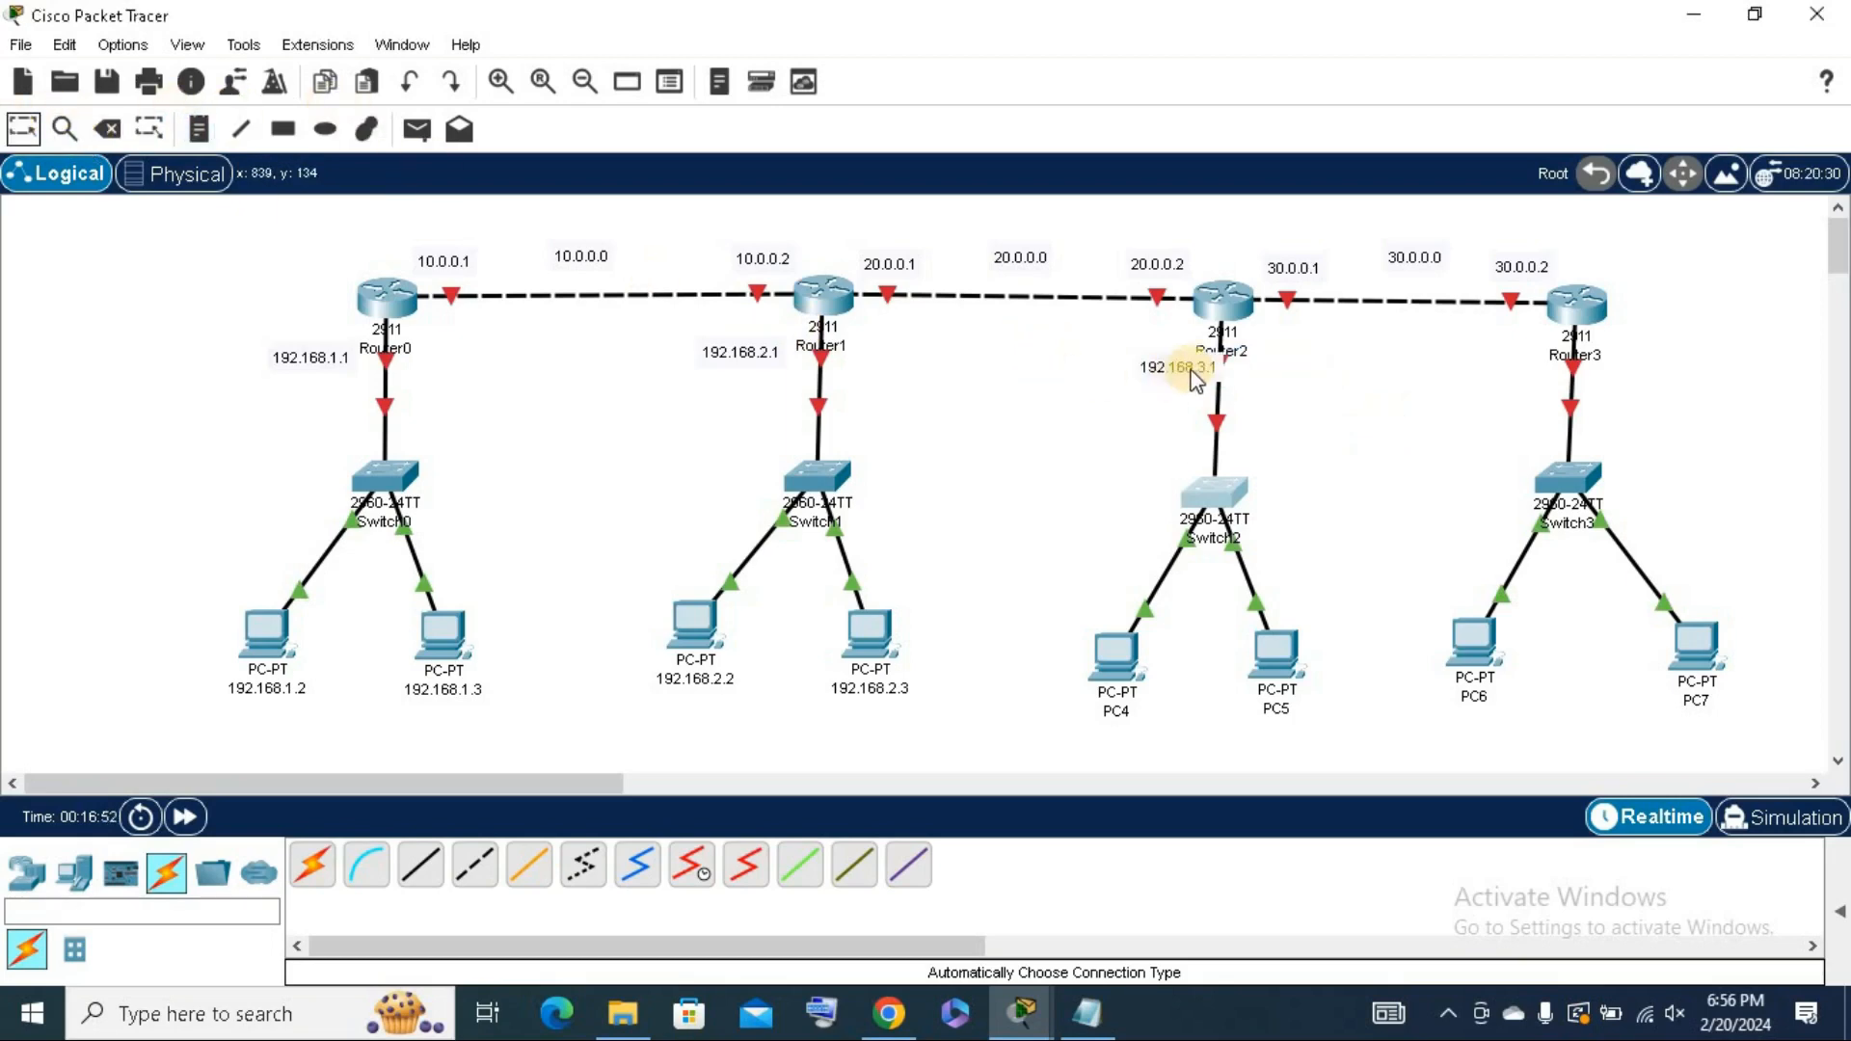
left_click_drag(1196, 379, 1163, 375)
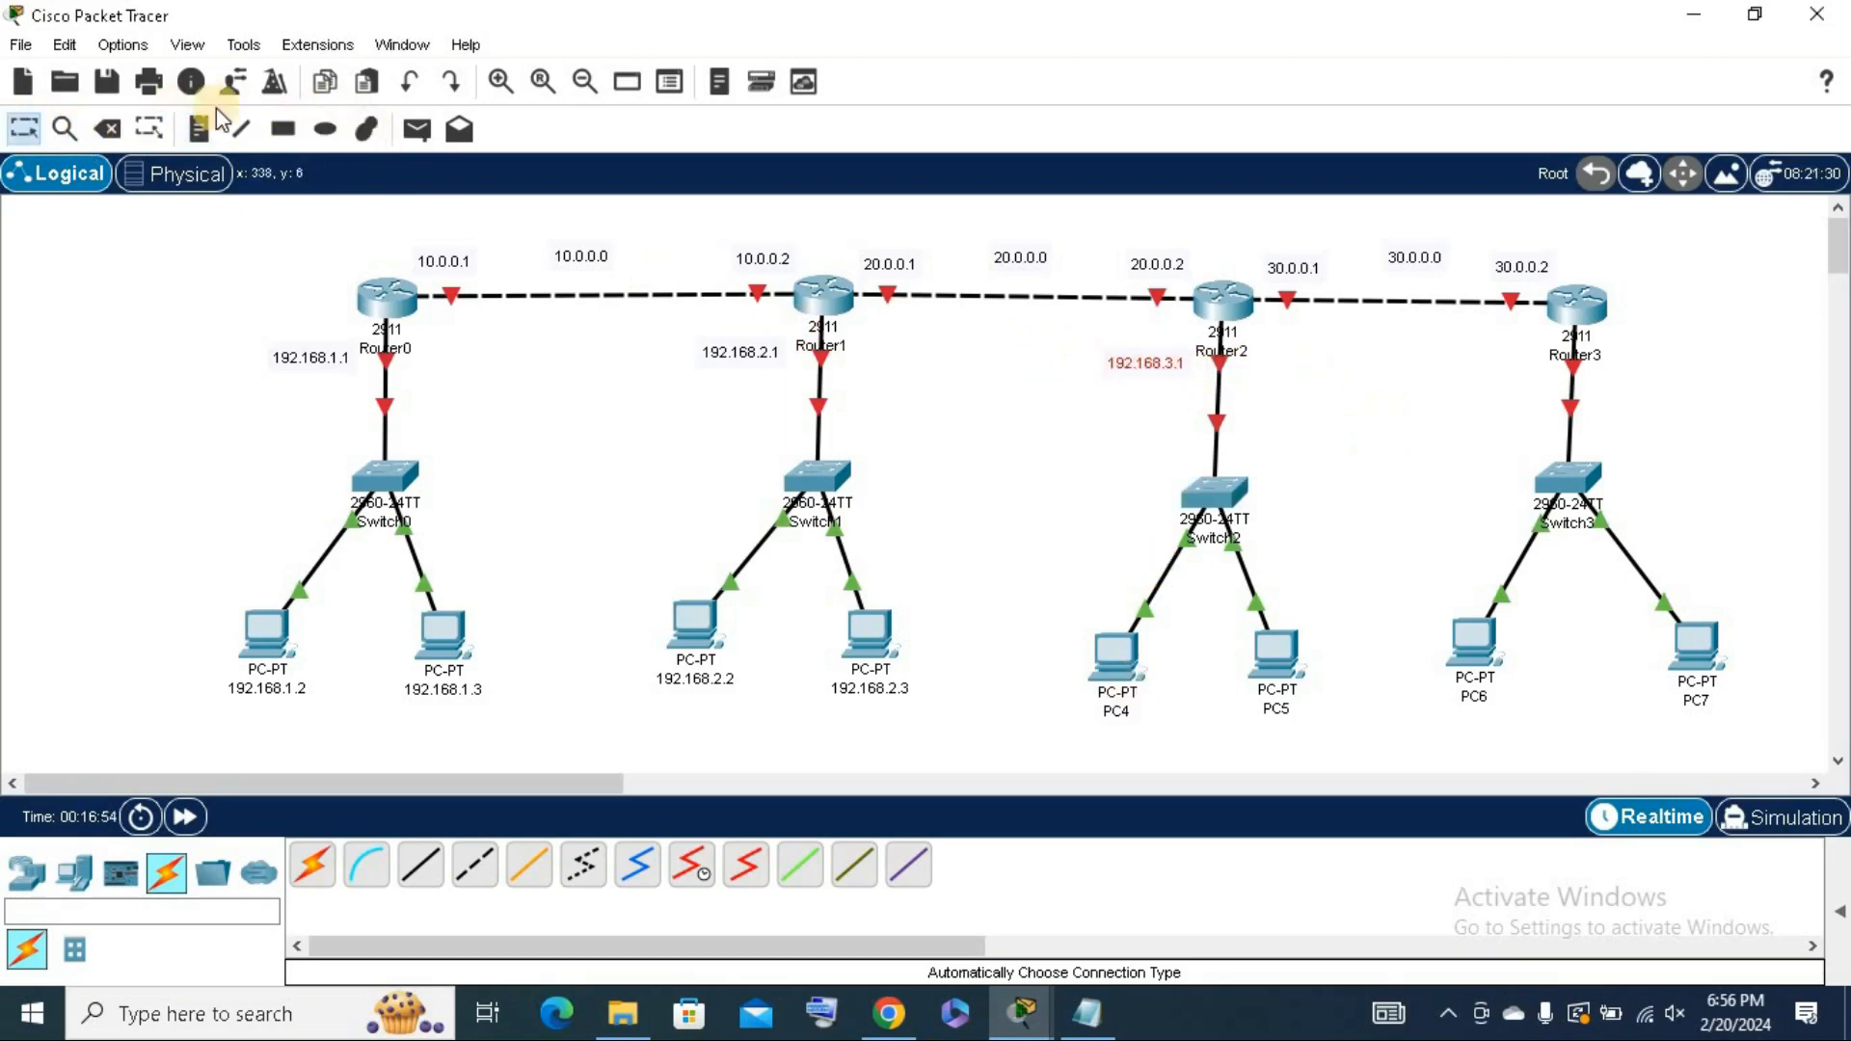
Rename PC4 as 192.168.3.2 and PC5 as 192.168.3.3, and nudge PC5 slightly downward.
left_click(1128, 707)
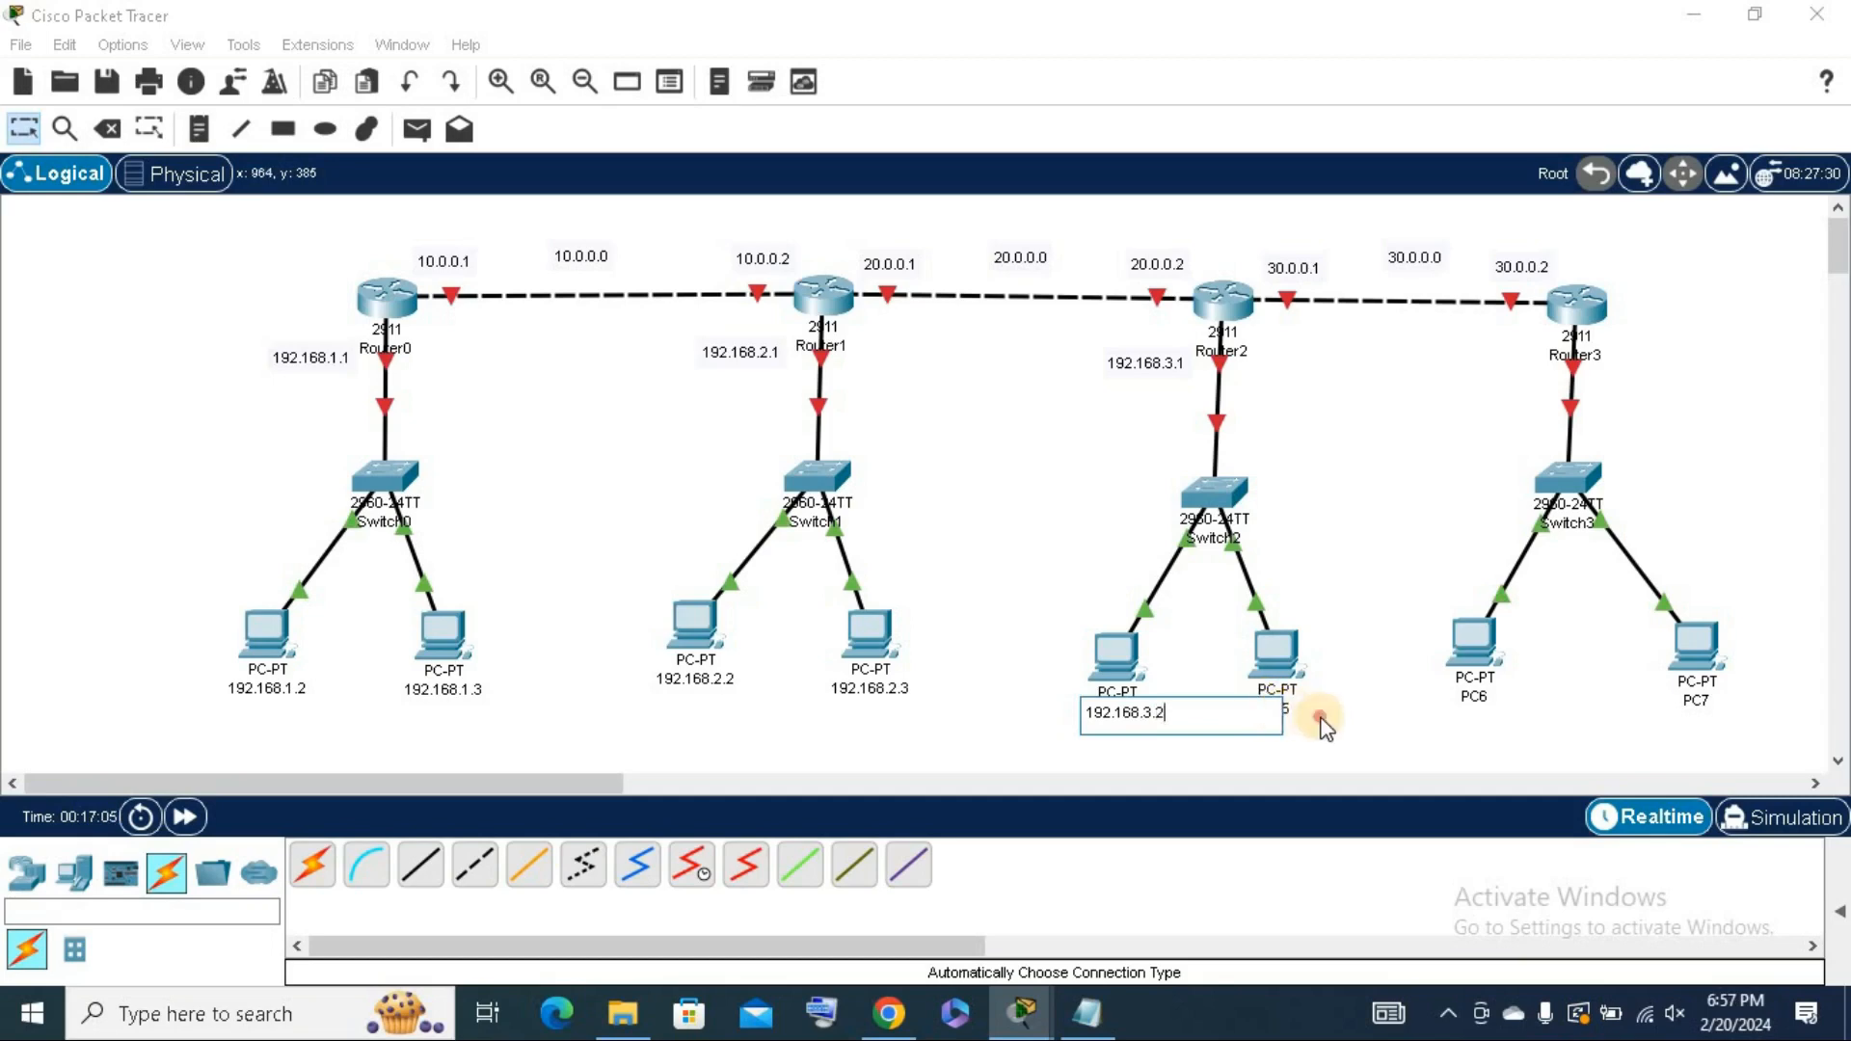
left_click(1278, 708)
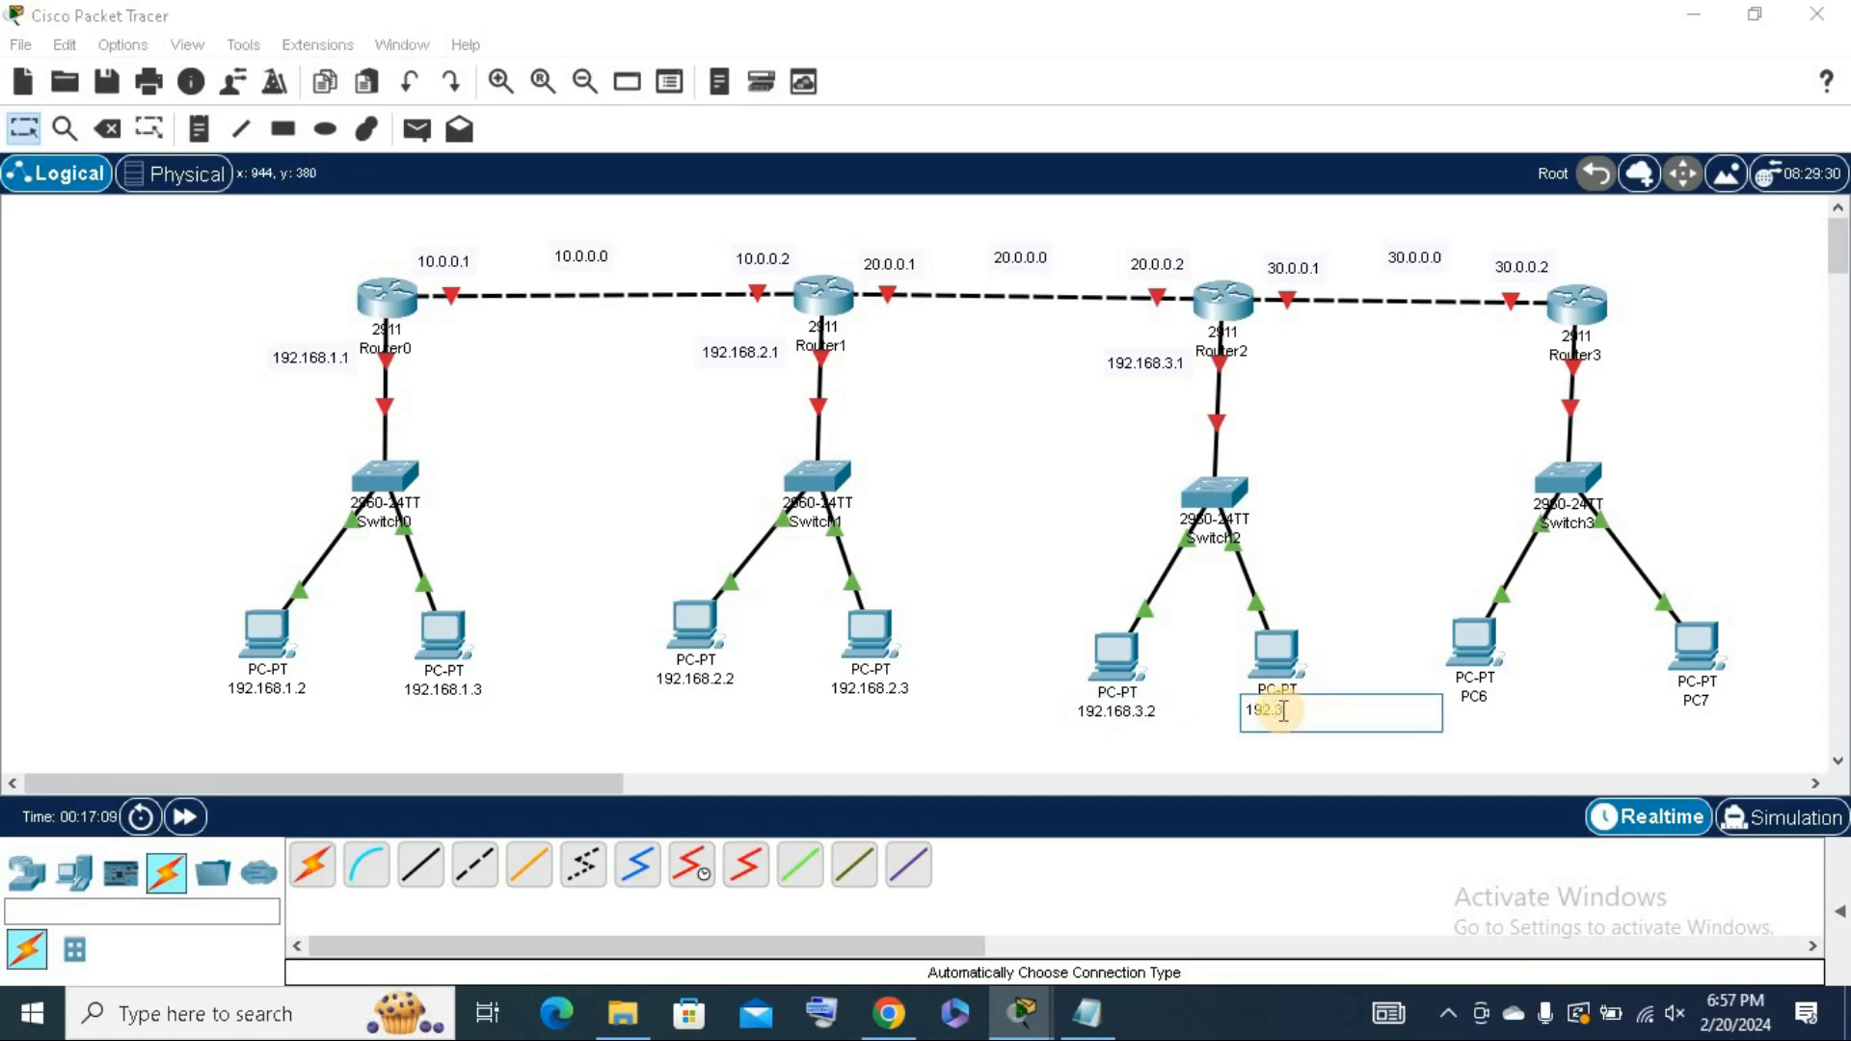
type("192.168.")
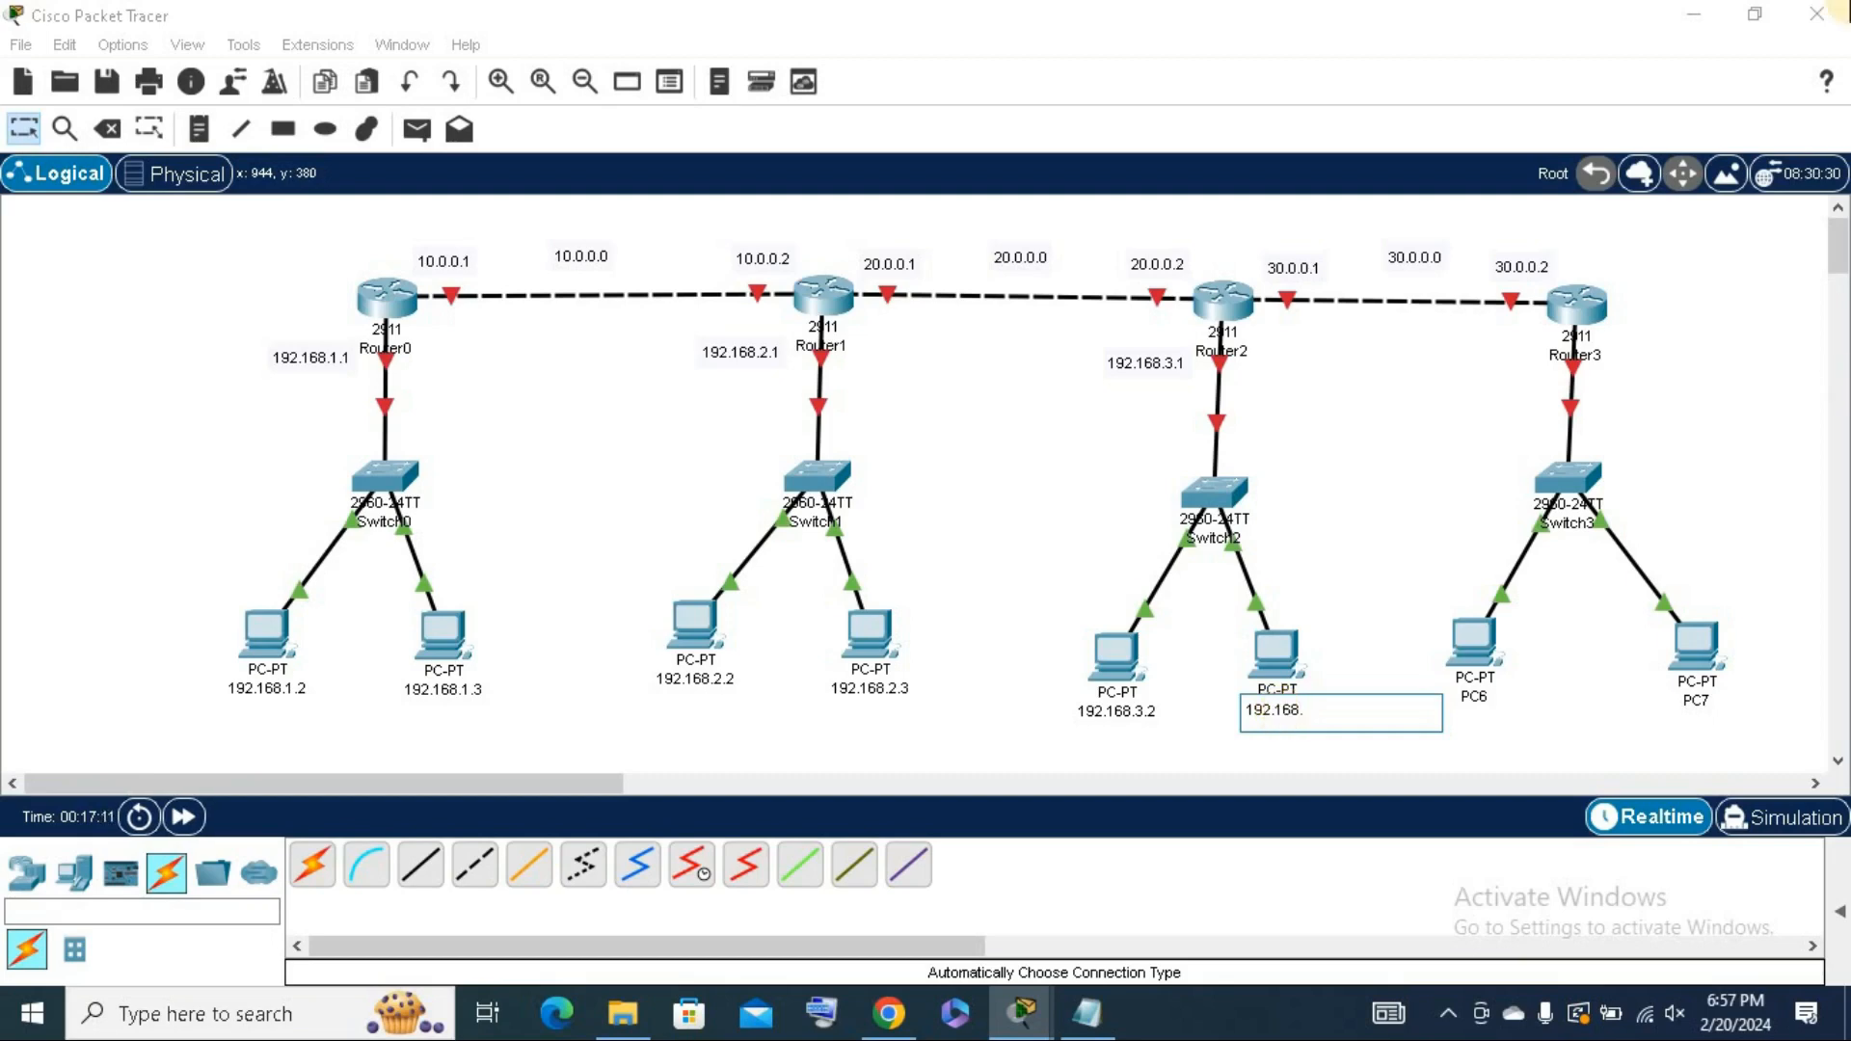
type("3.3")
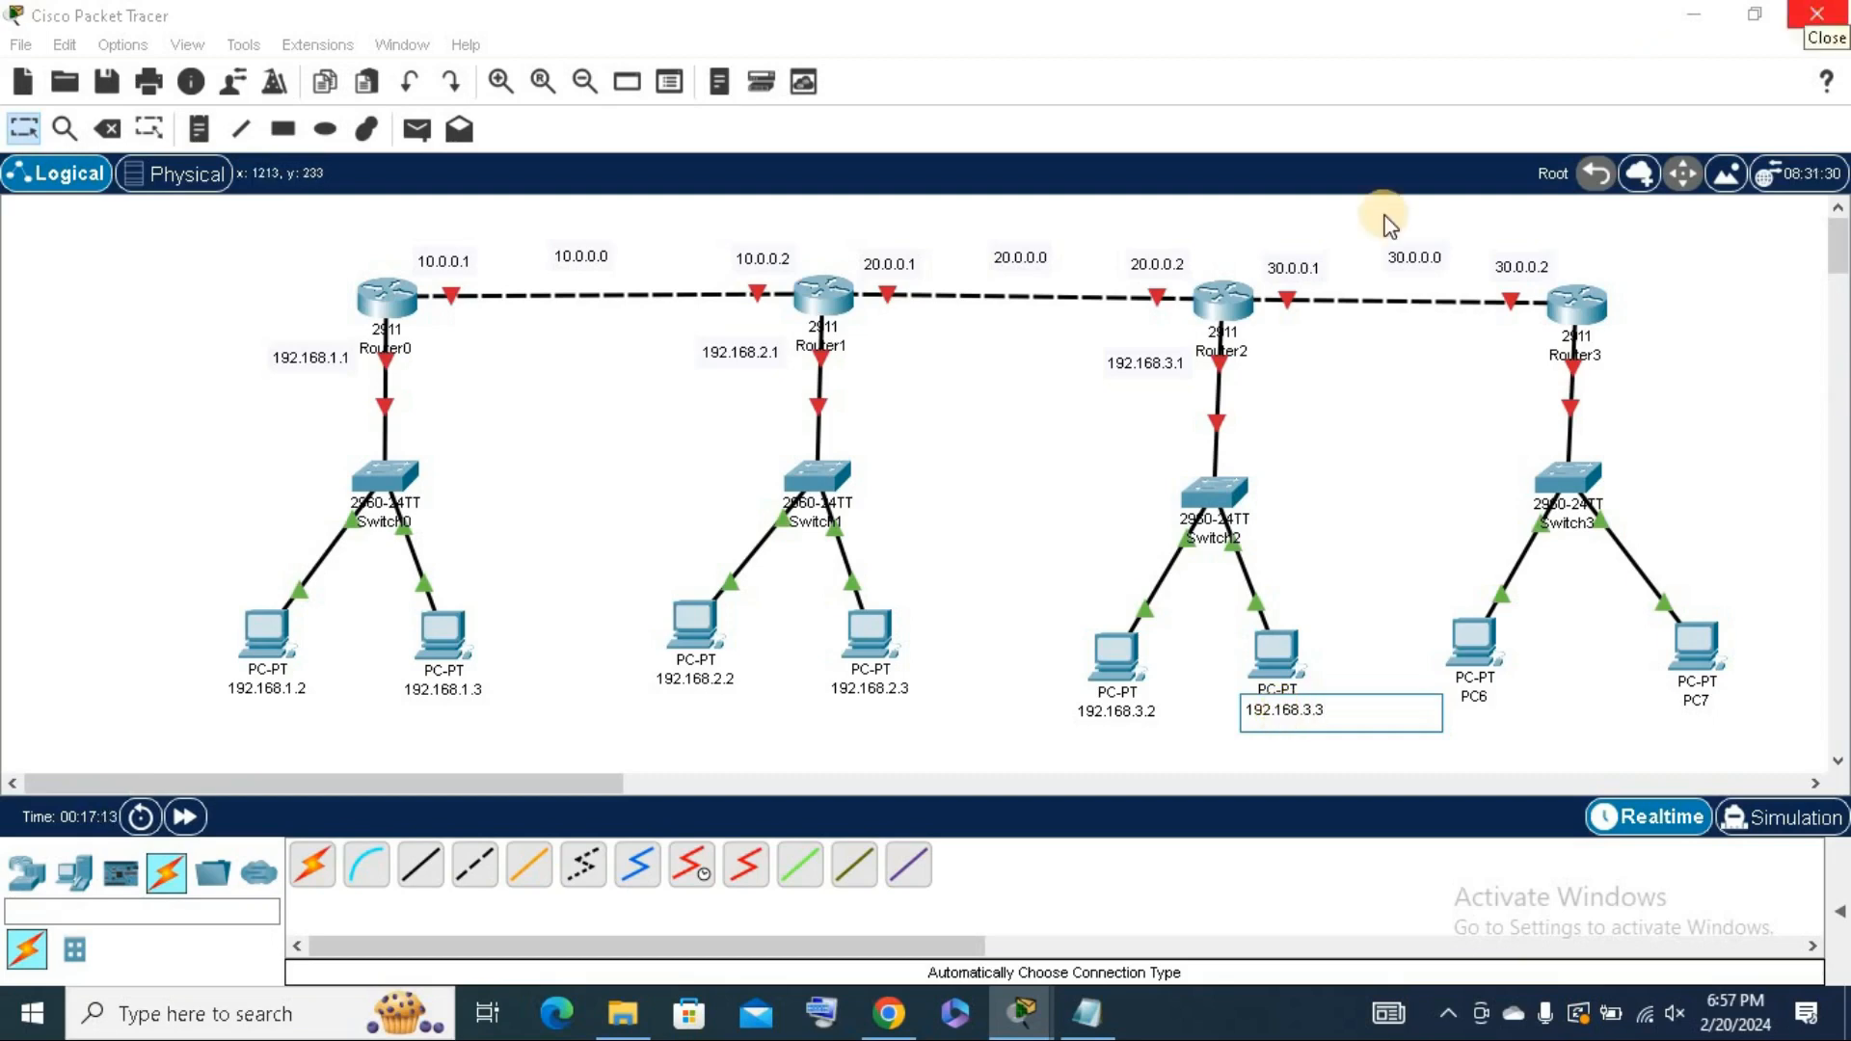
left_click(1248, 708)
left_click_drag(1289, 712, 1291, 719)
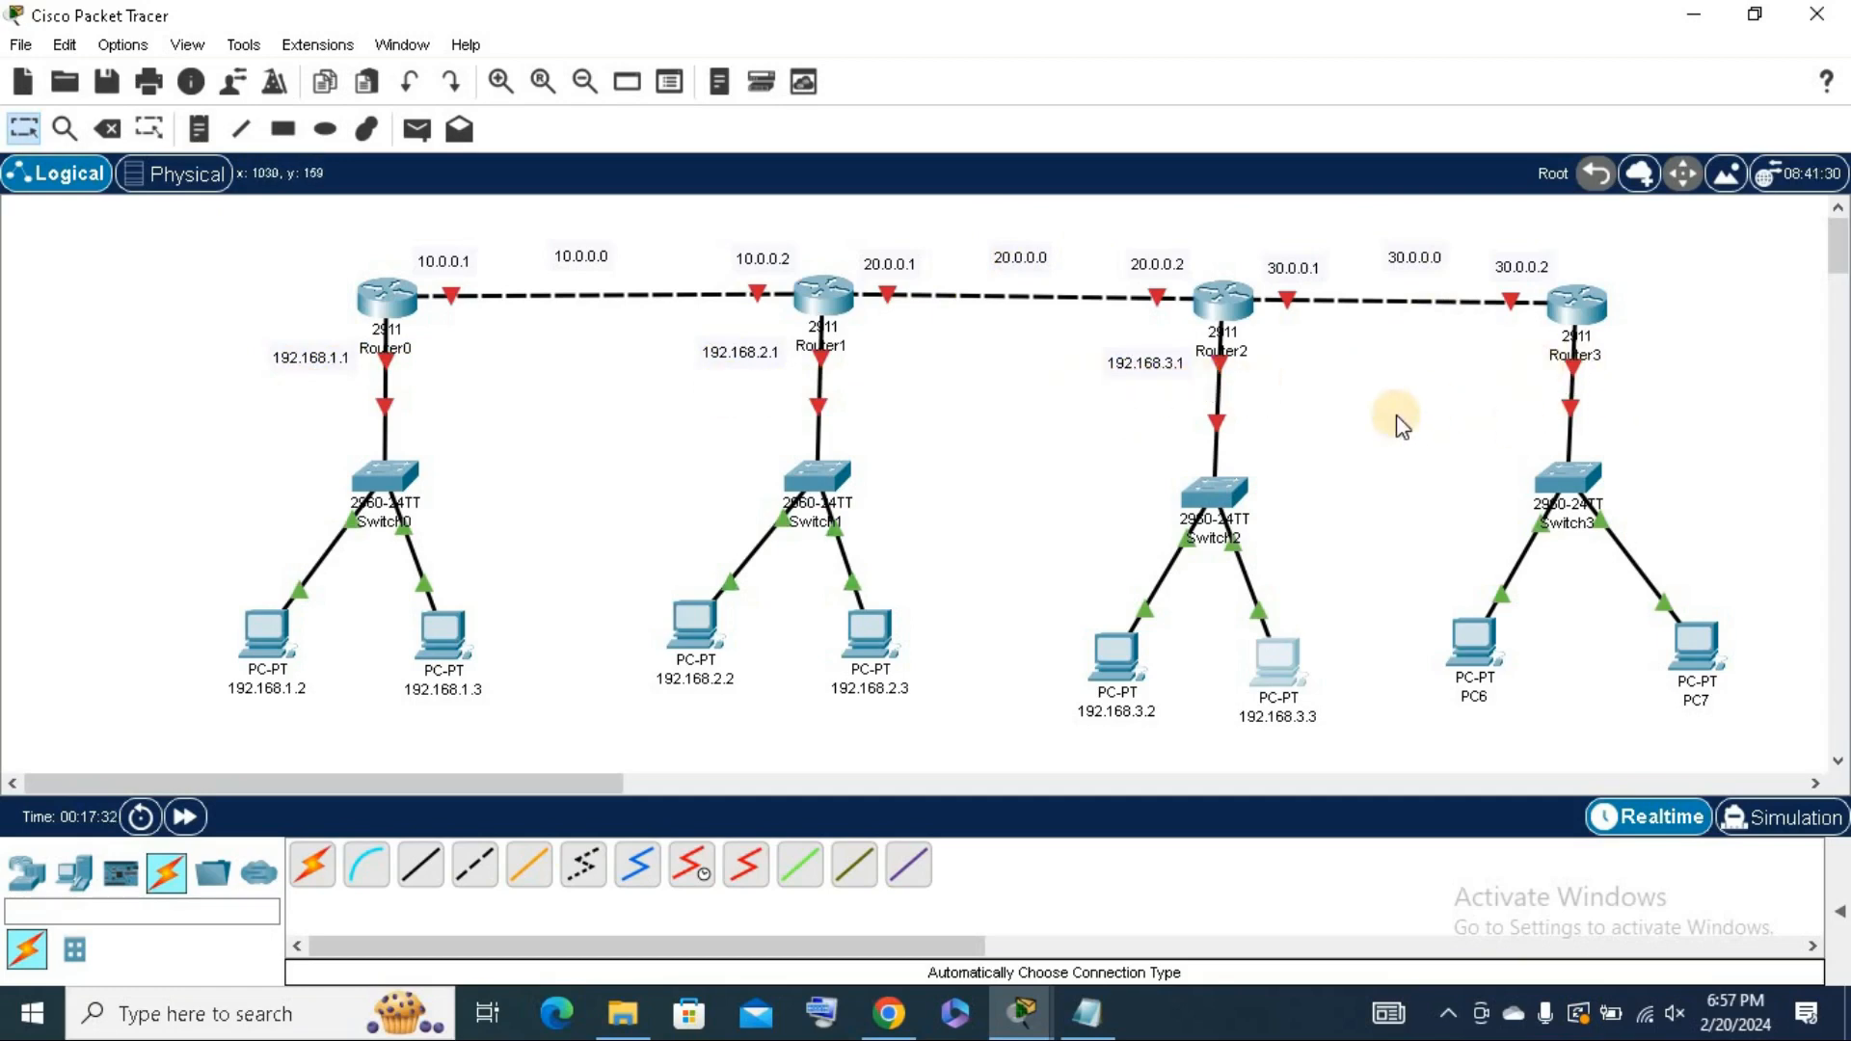
Add a 192.168.4.1 note and position it beside the link below Router3.
left_click(198, 128)
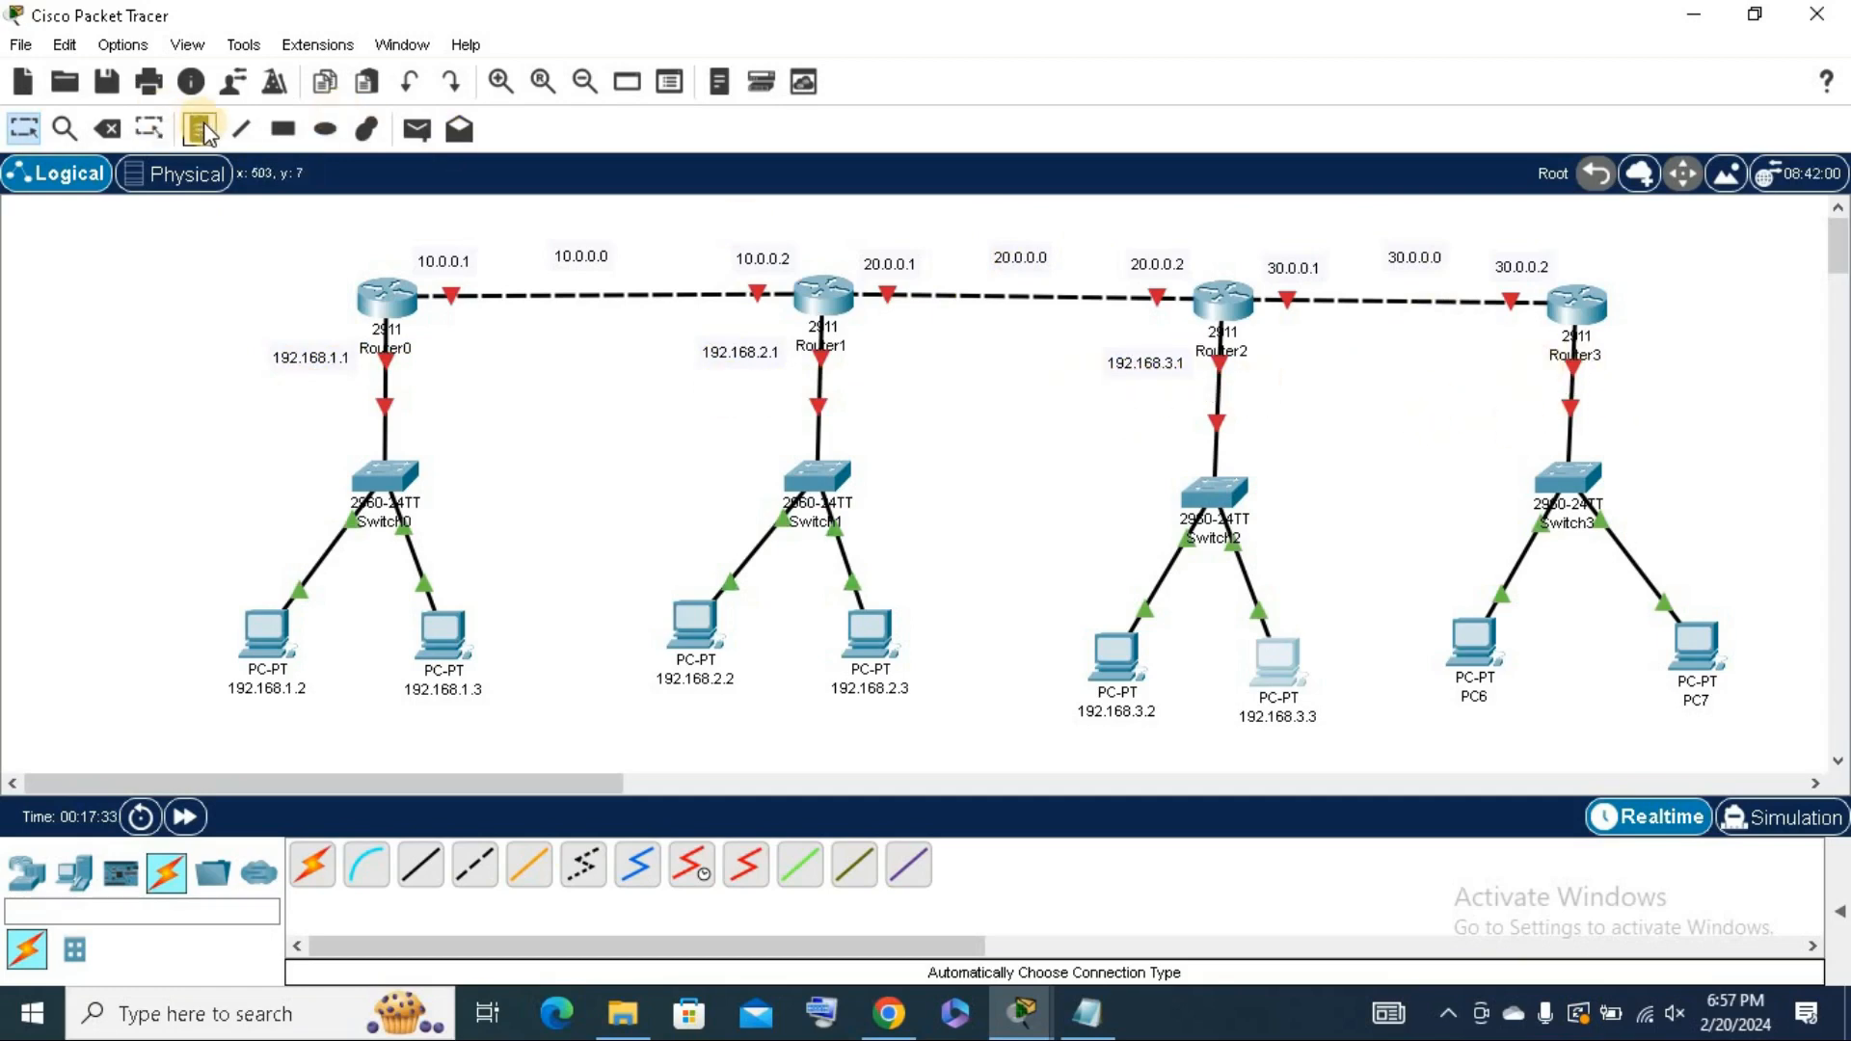
left_click(1506, 349)
type("192.168")
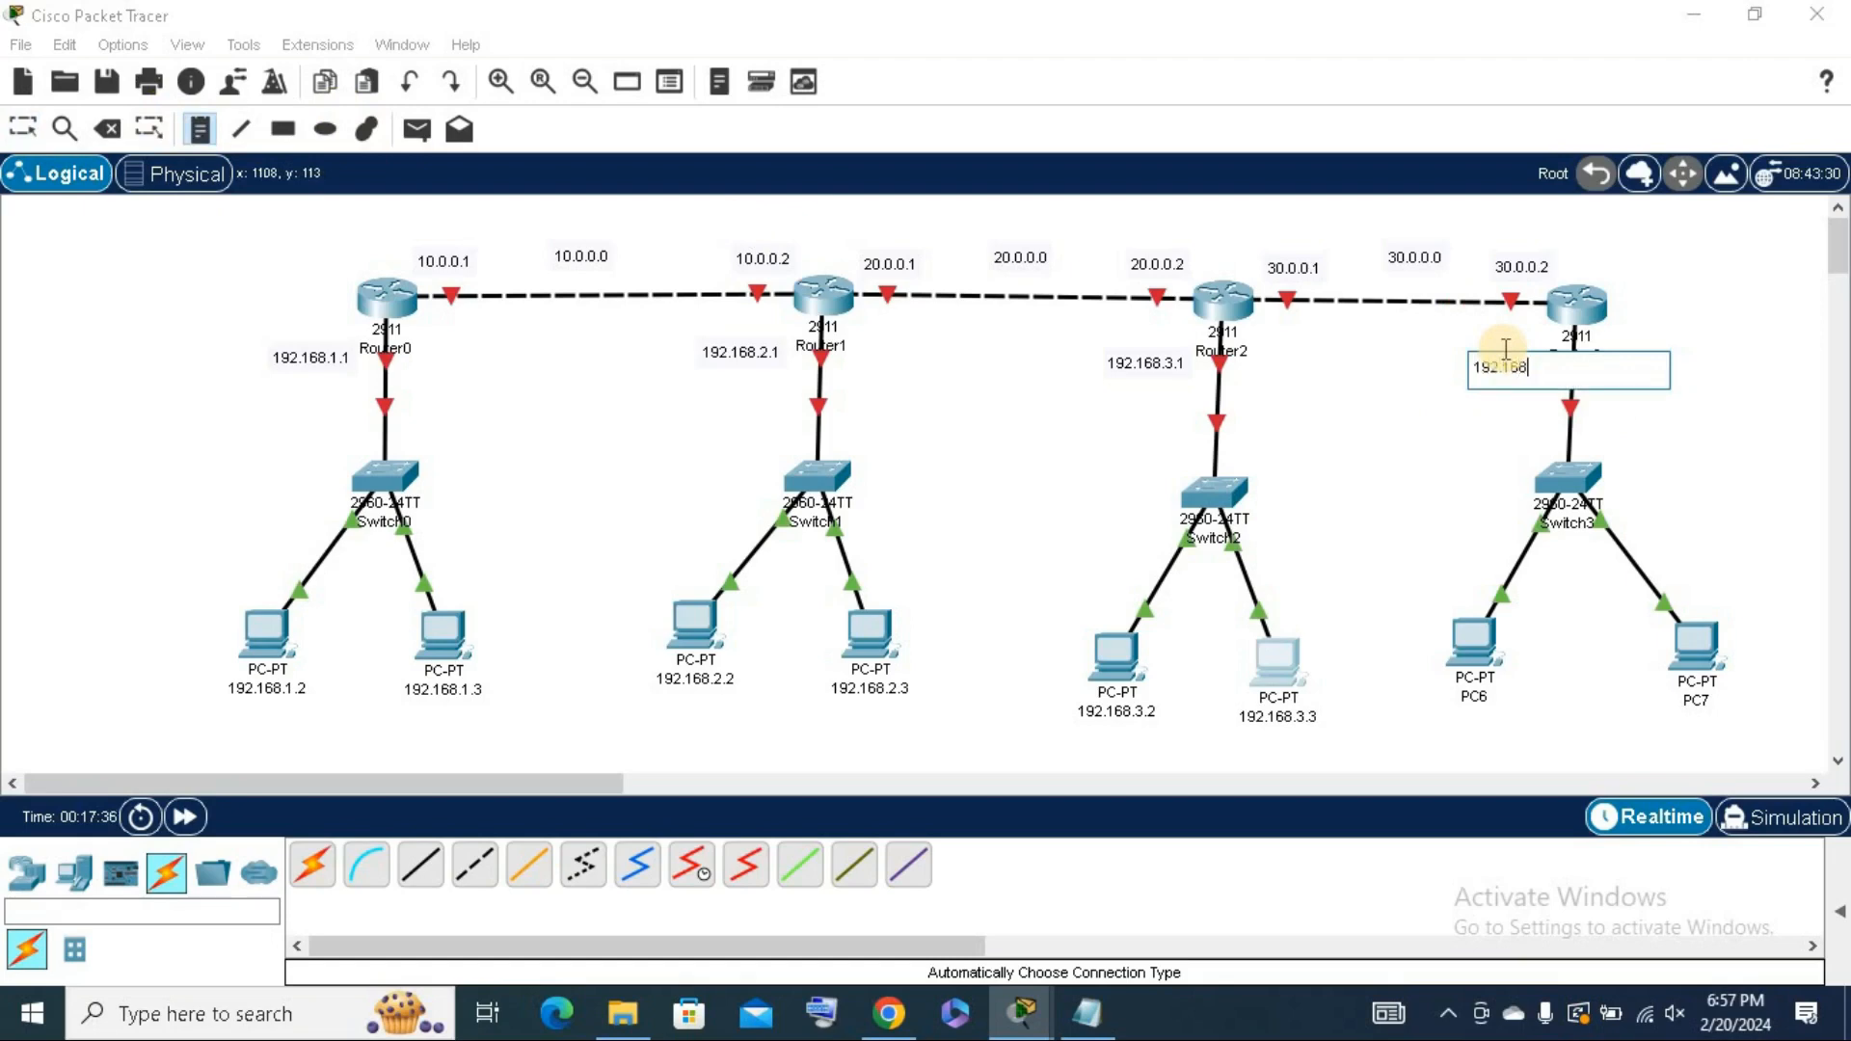
type(".4.1")
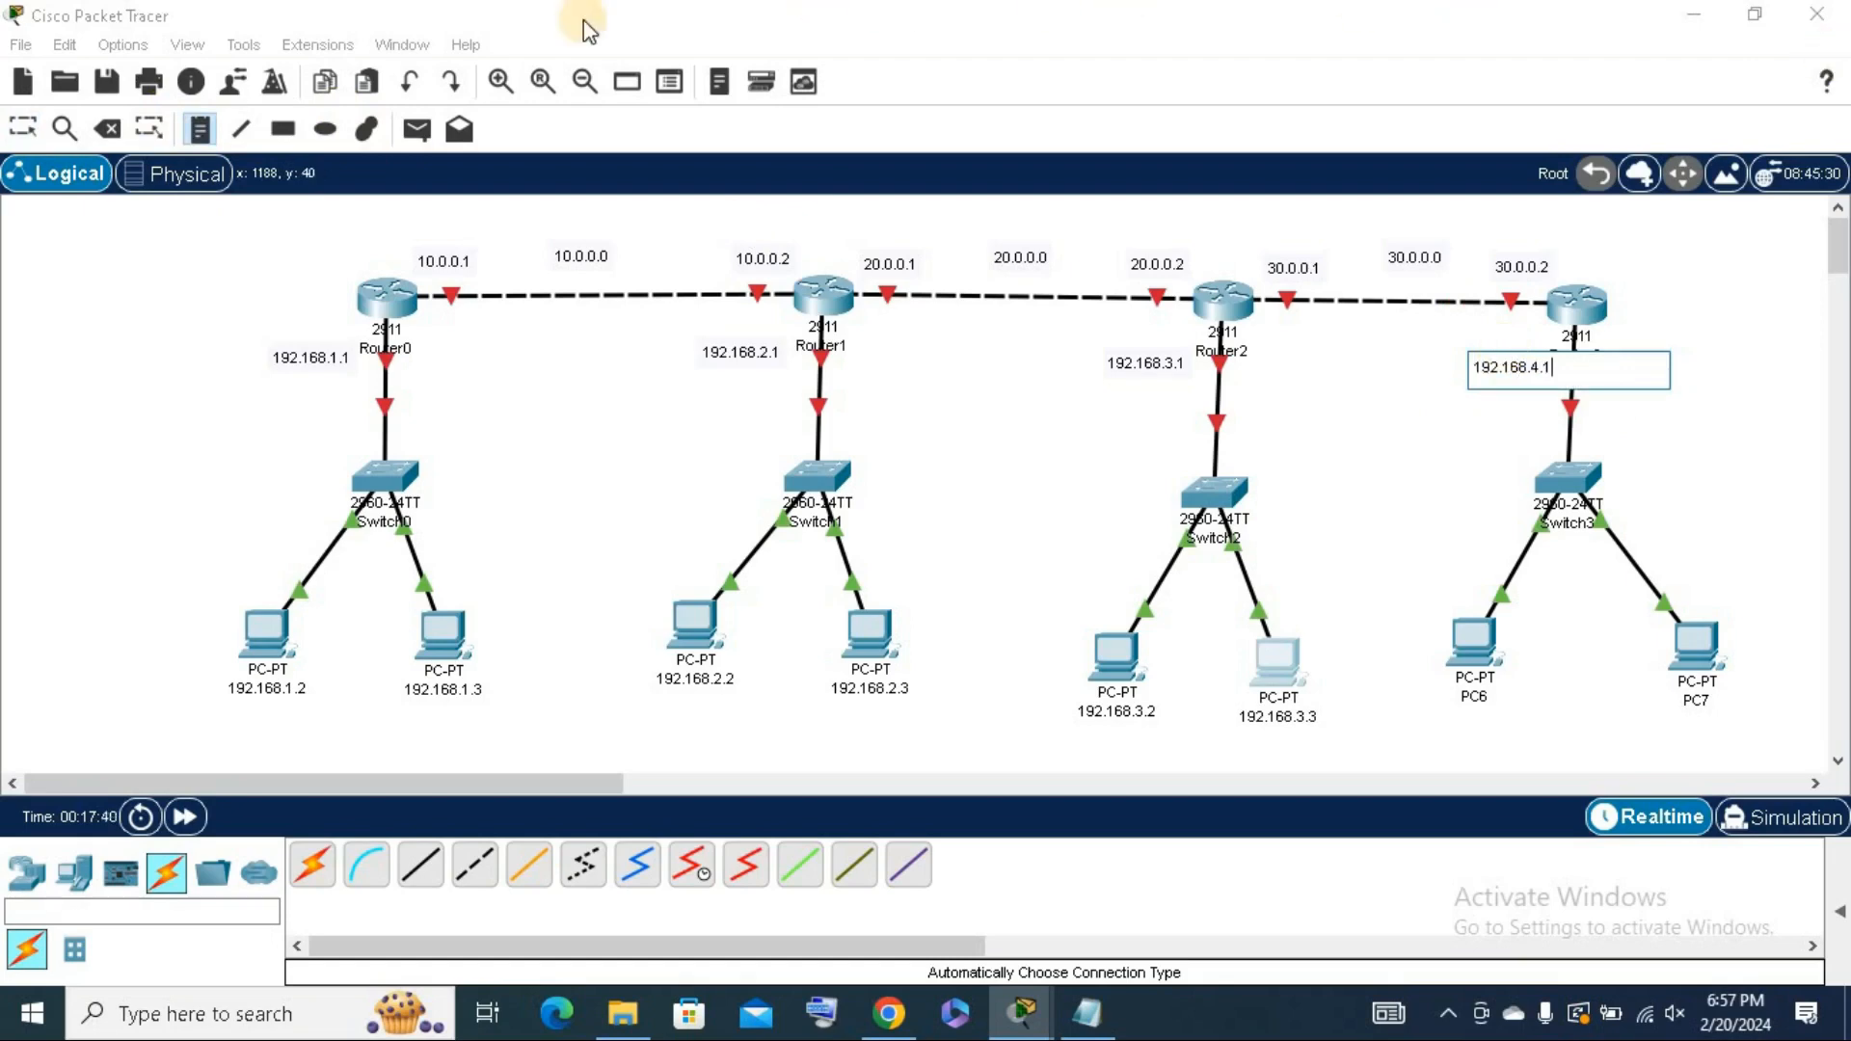
left_click(1230, 434)
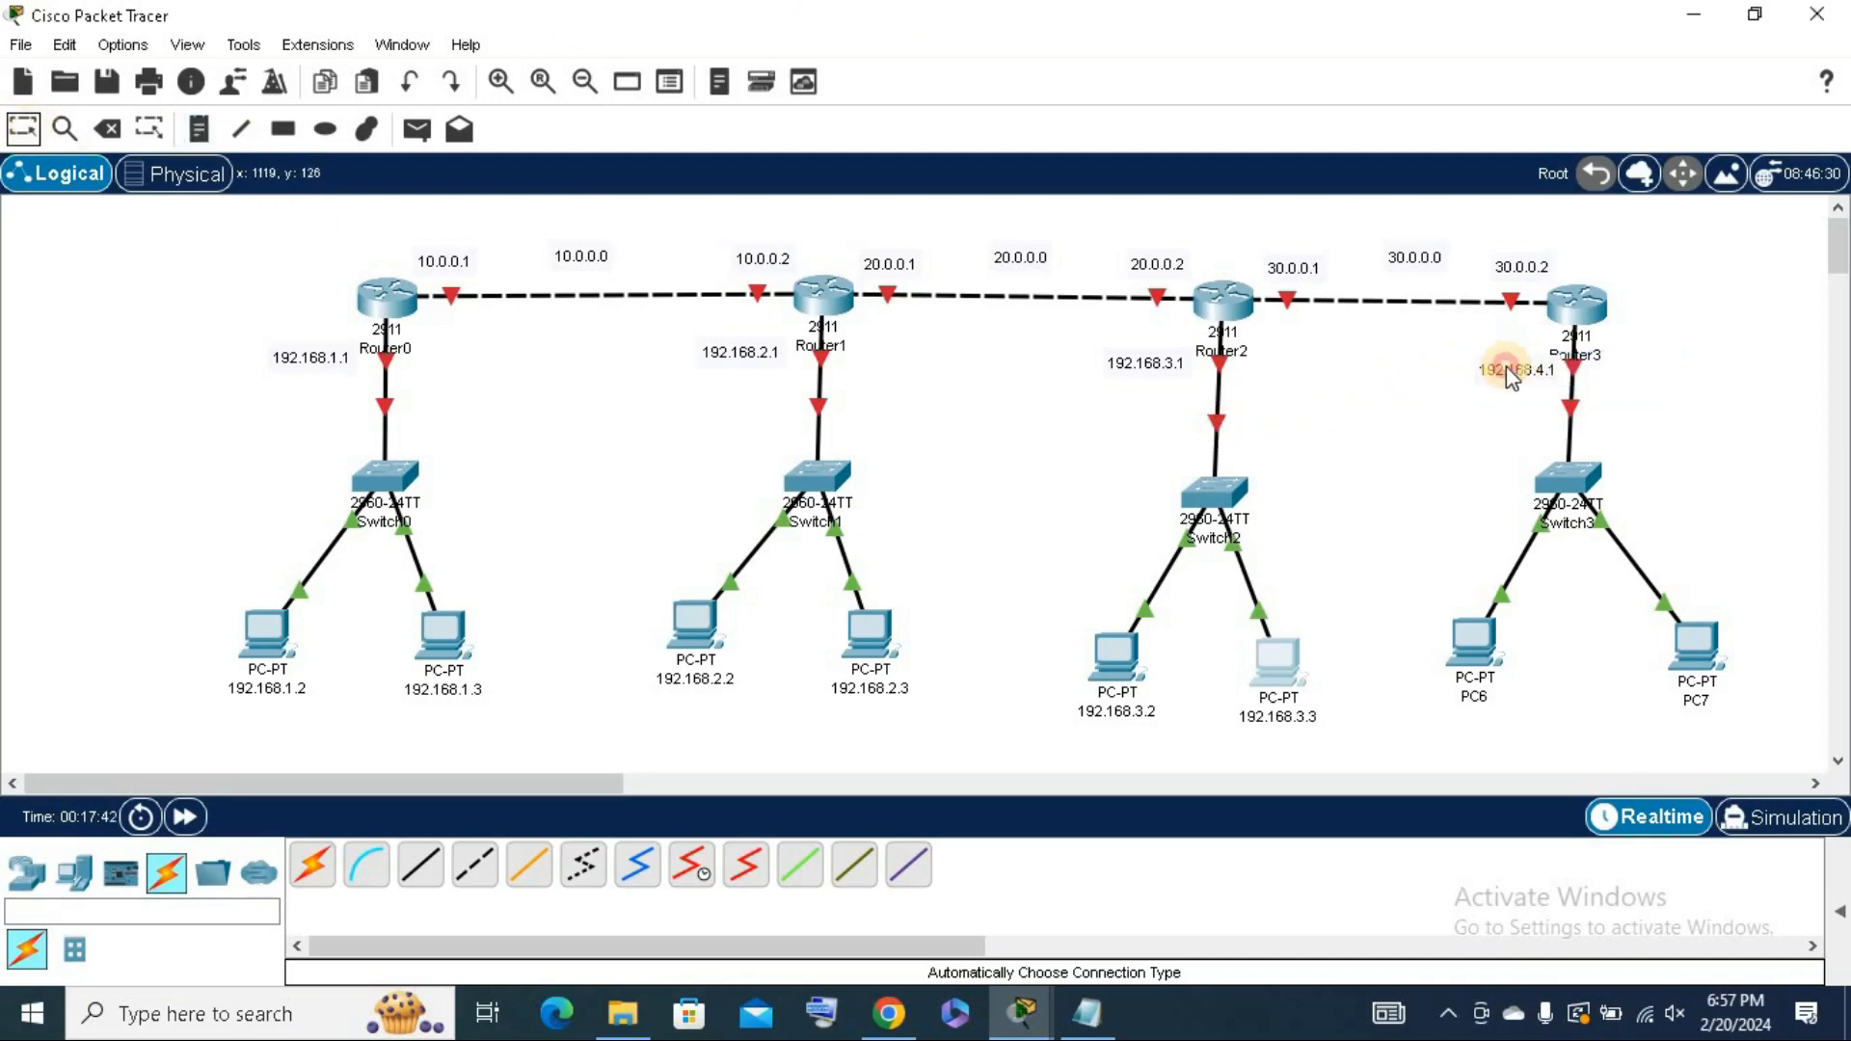
left_click_drag(1510, 368, 1485, 376)
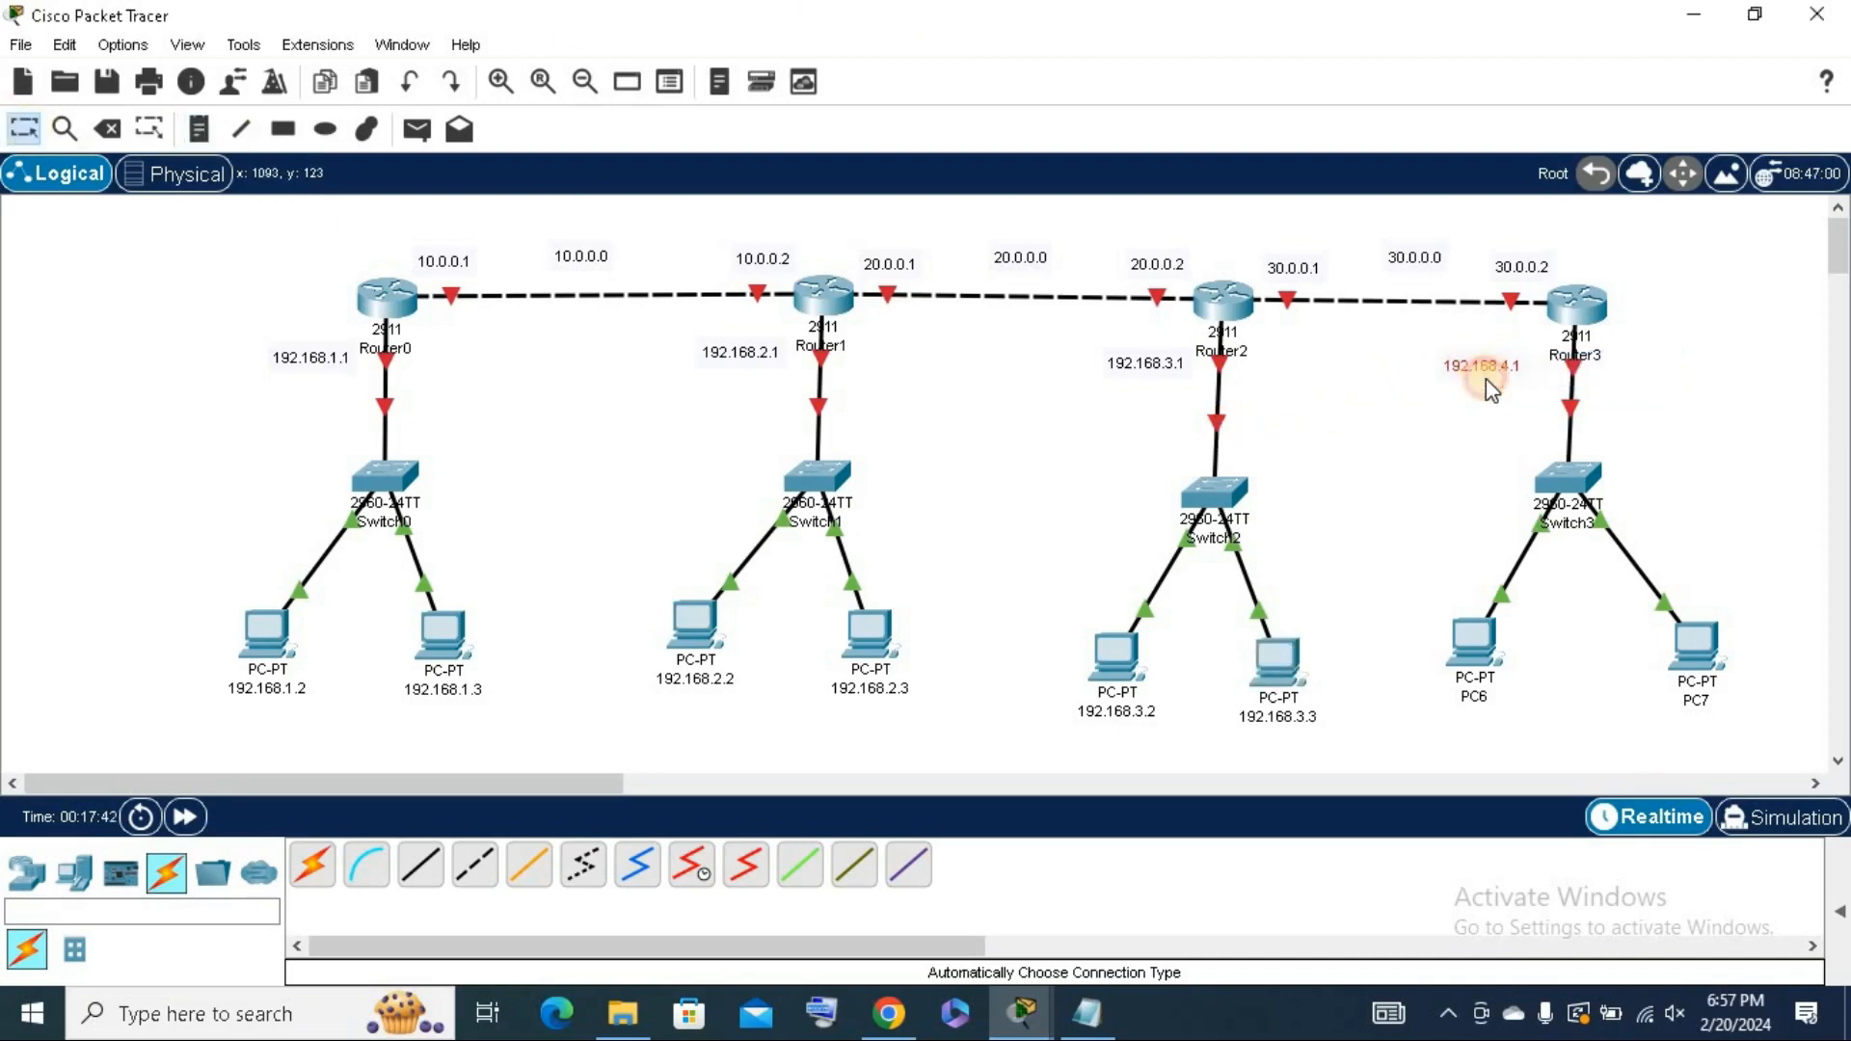
Rename PC6 as 192.168.4.2 and PC7 as 192.168.4.3 below Switch3.
left_click(1473, 696)
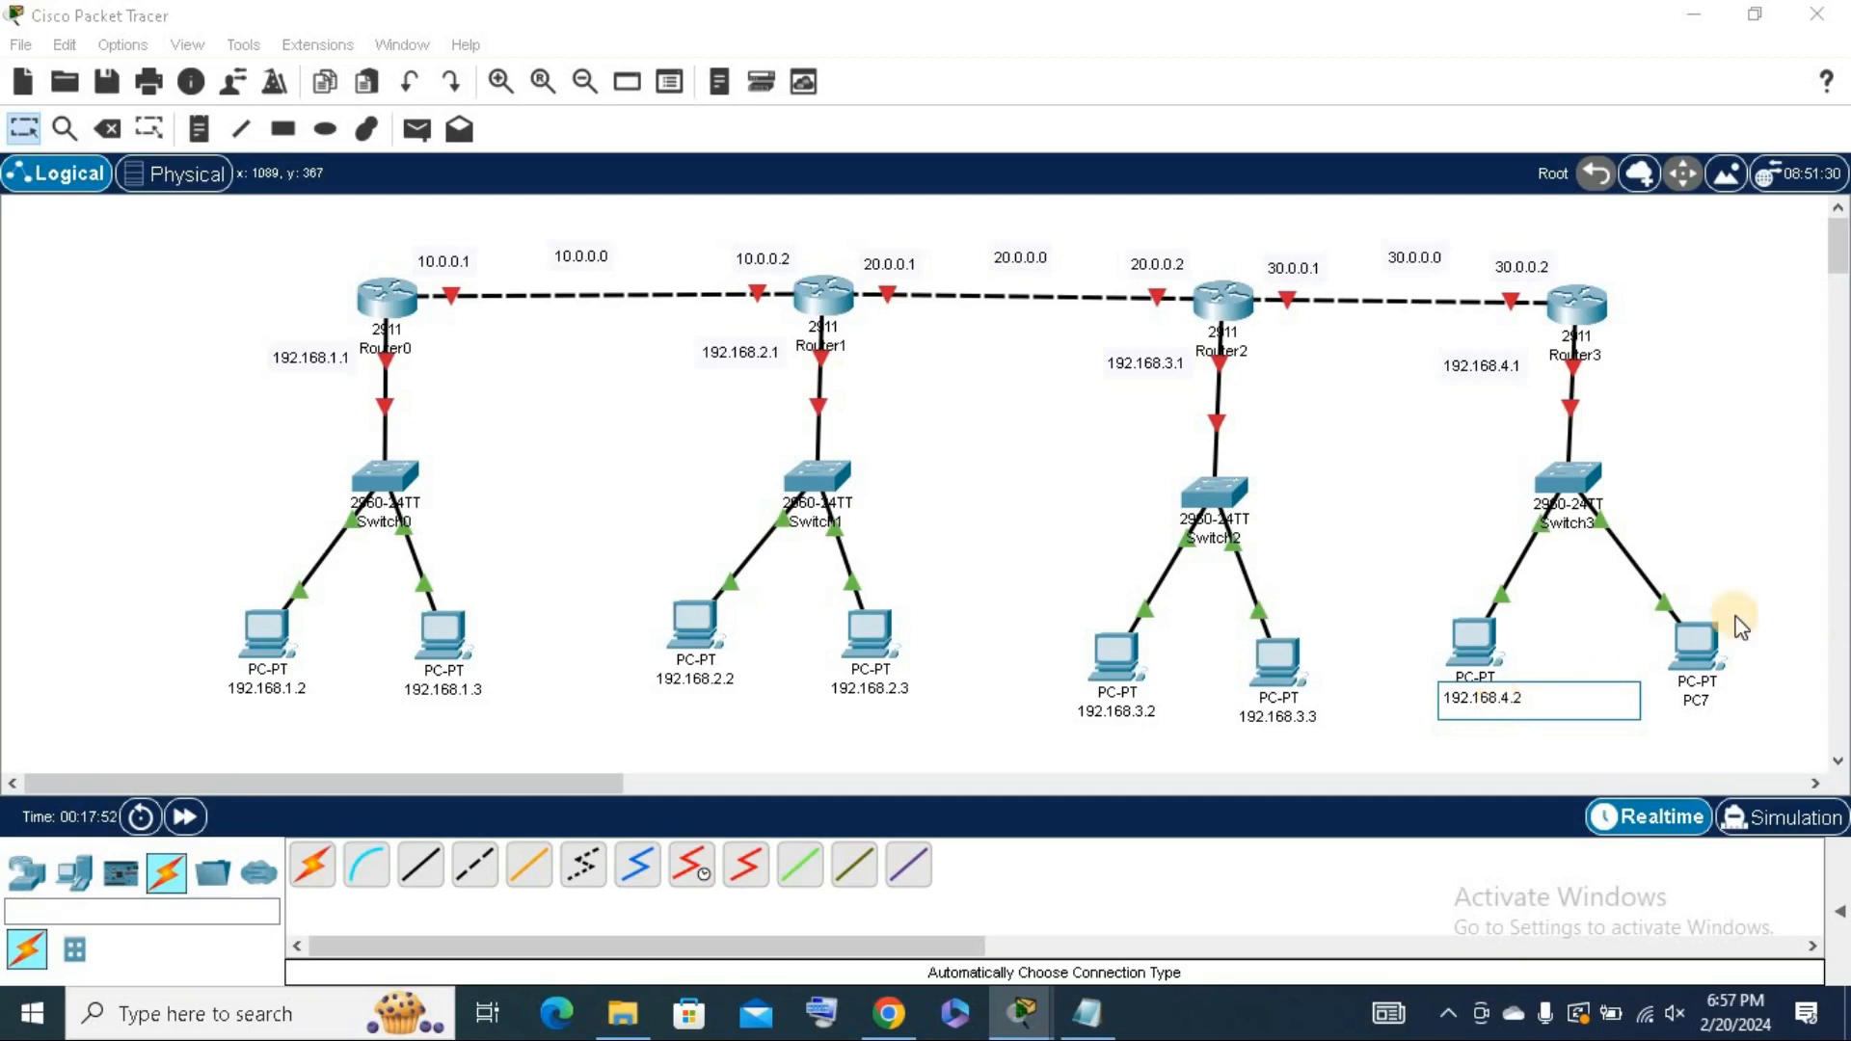
left_click(1705, 703)
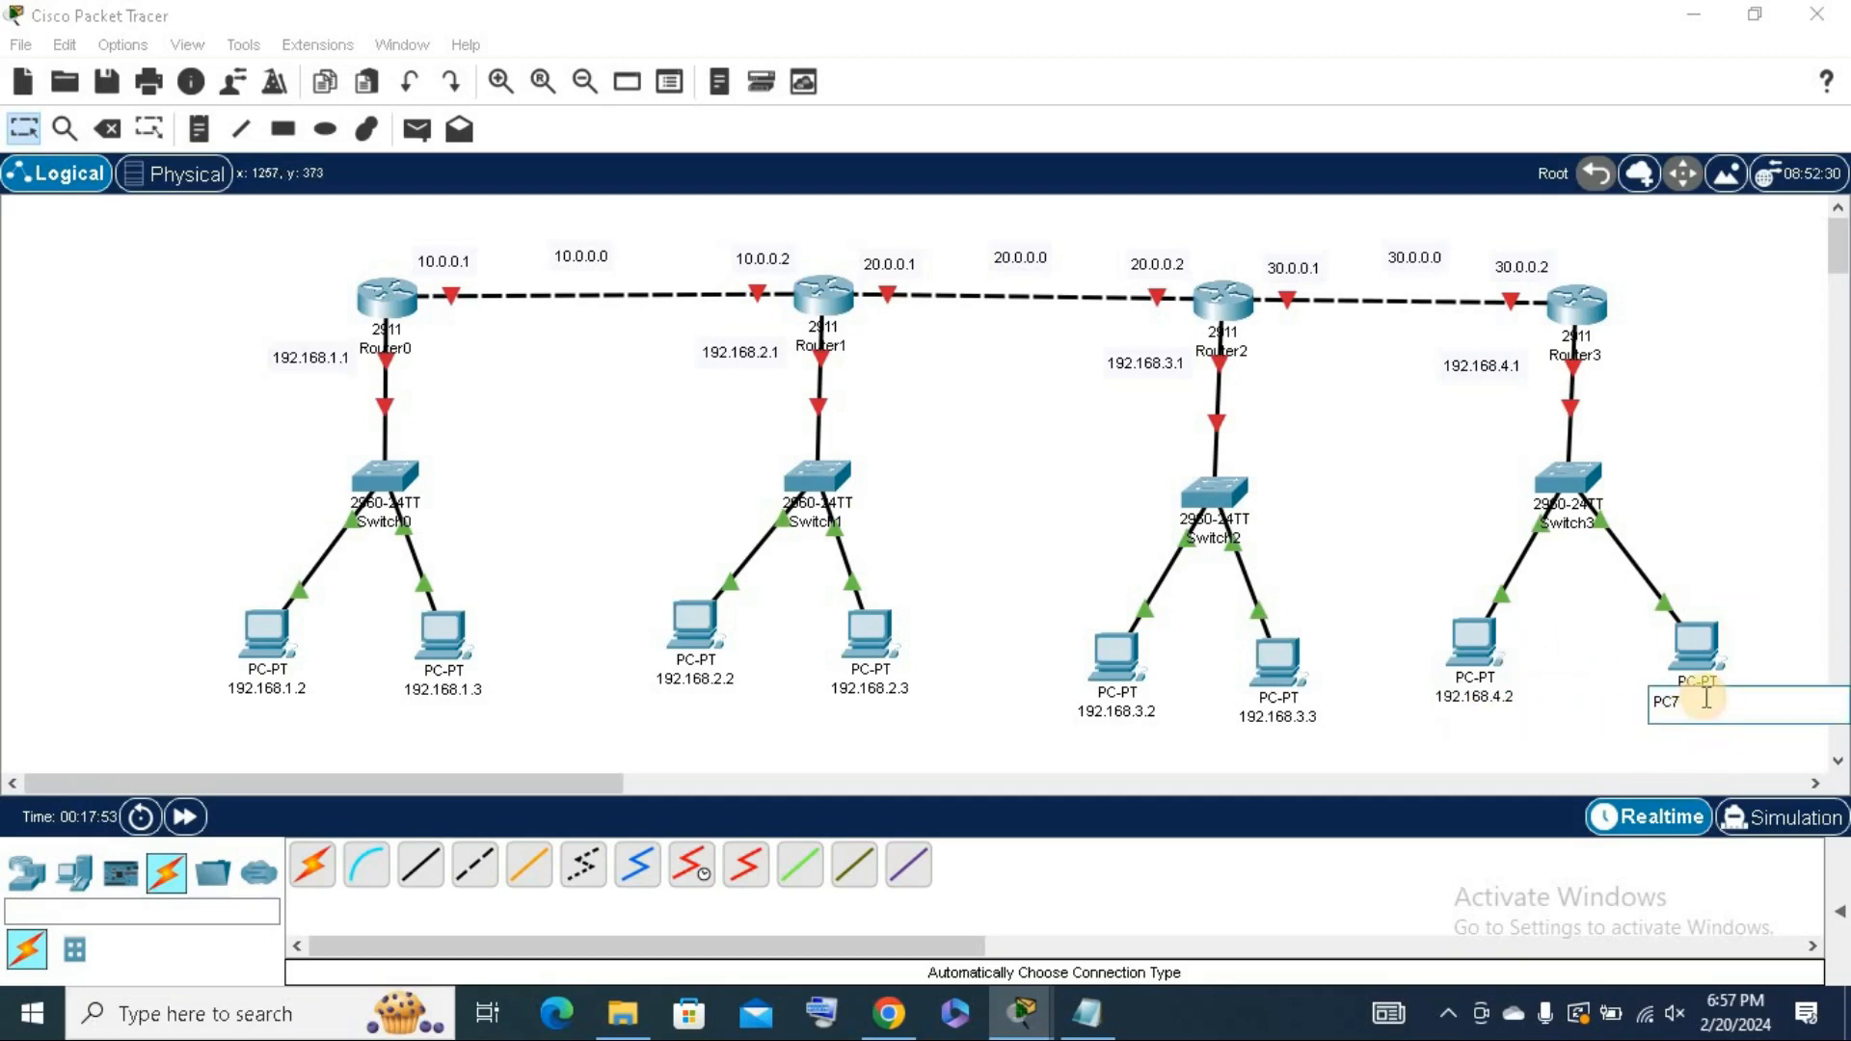
key("BackSpace")
key("BackSpace")
type("192.168.4.3")
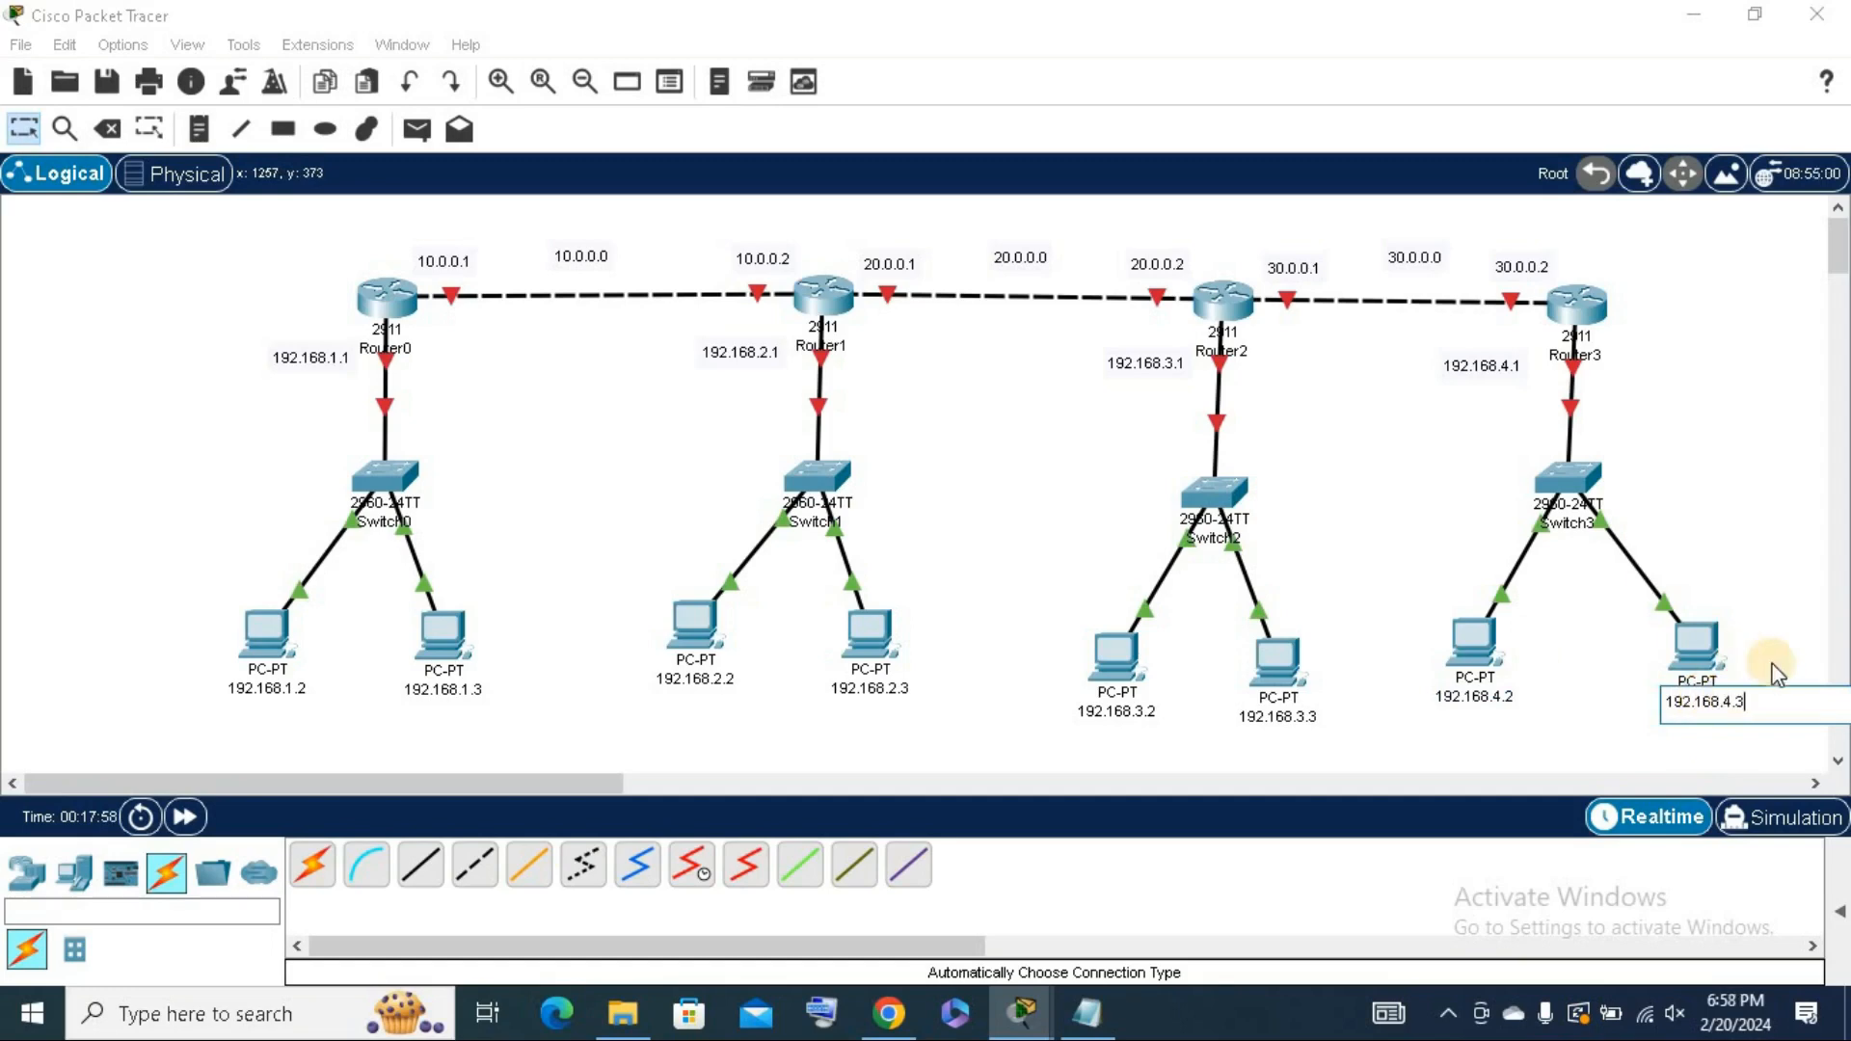
left_click(1743, 579)
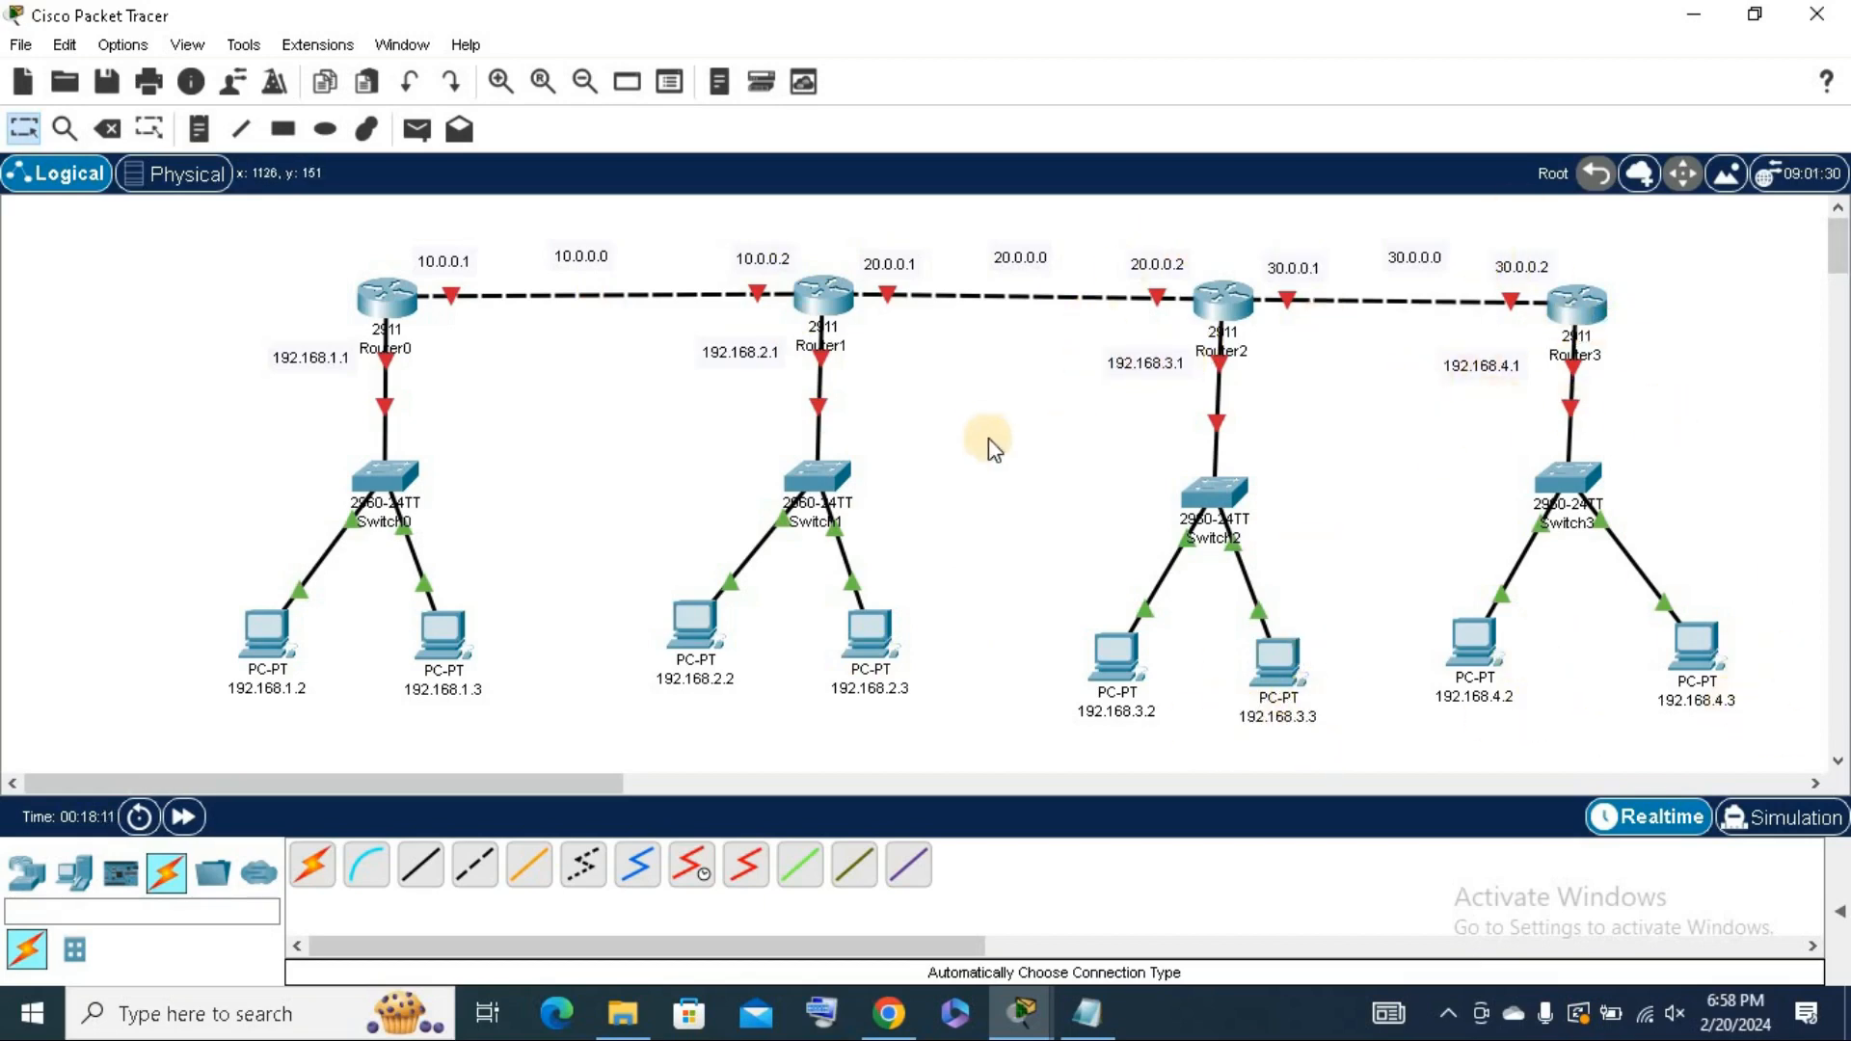
Configure the 192.168.1.2 PC with static IPv4 address 192.168.1.2, subnet mask 255.255.255.0 and default gateway 192.168.1.1, and check its device summary.
left_click(258, 635)
left_click(661, 97)
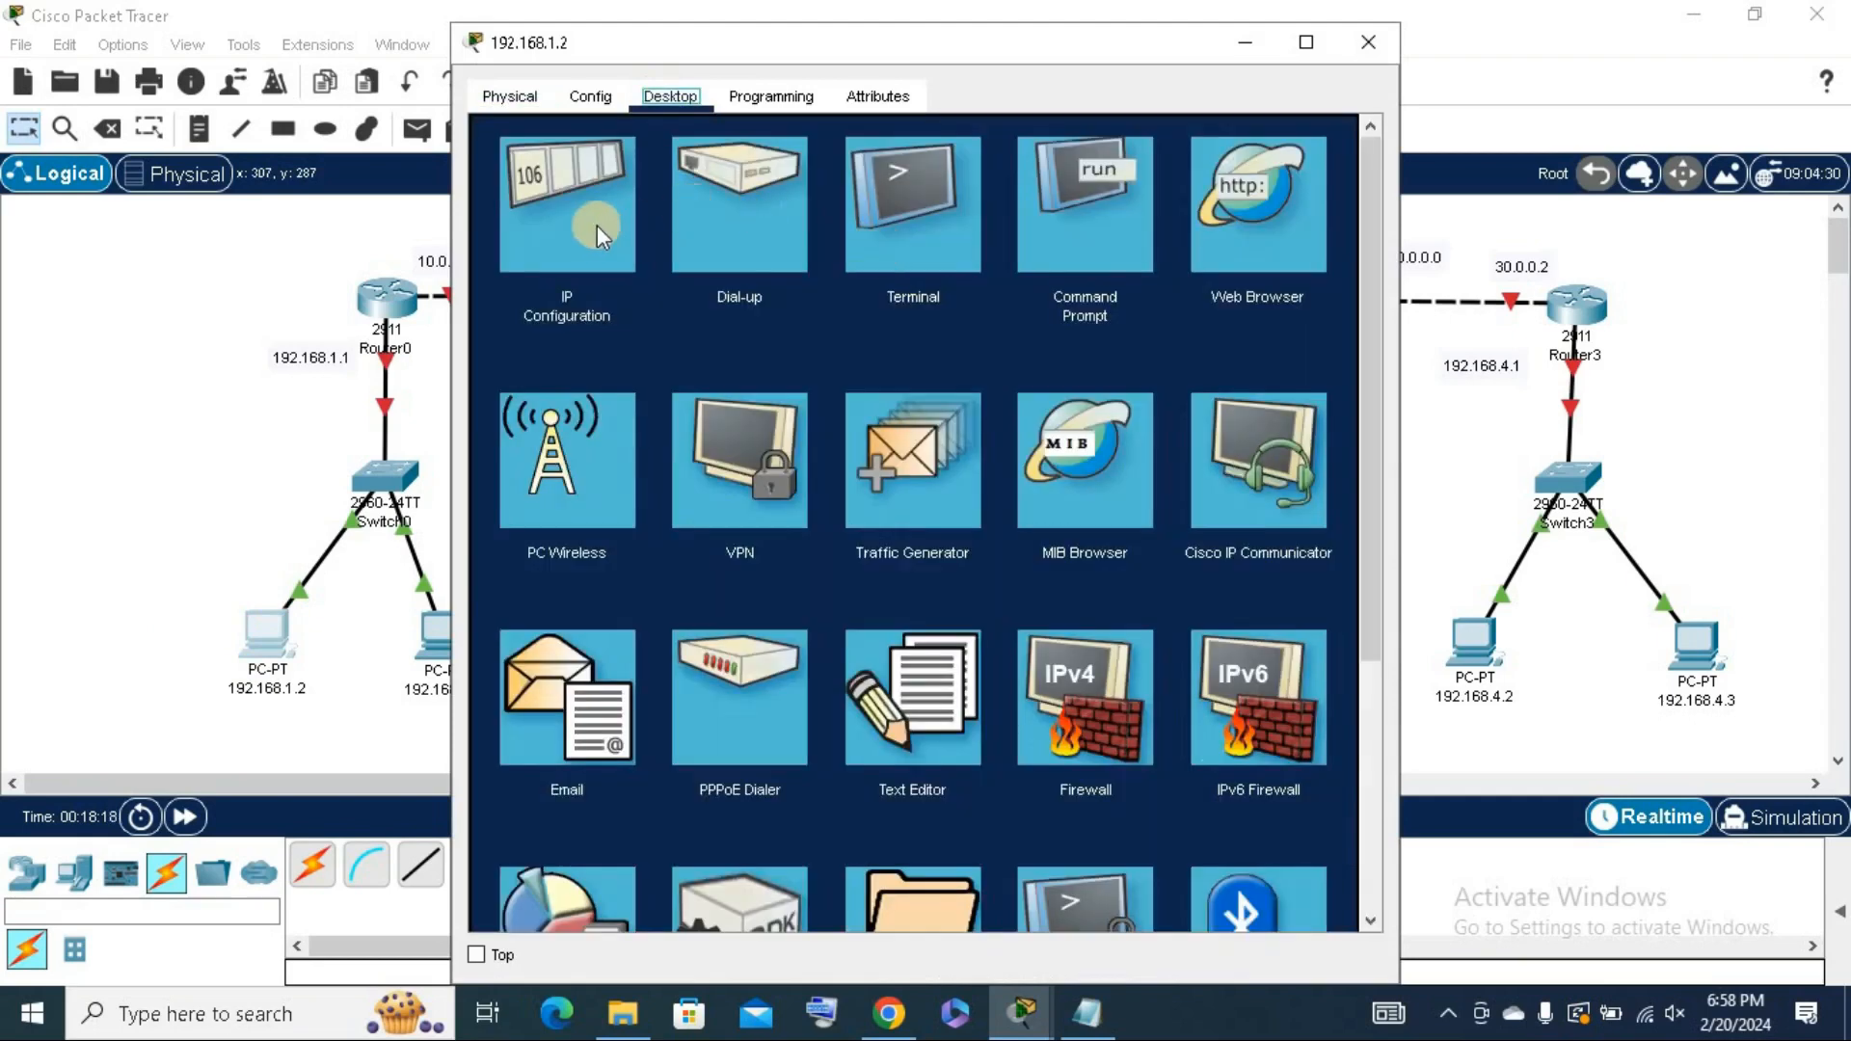
left_click(597, 224)
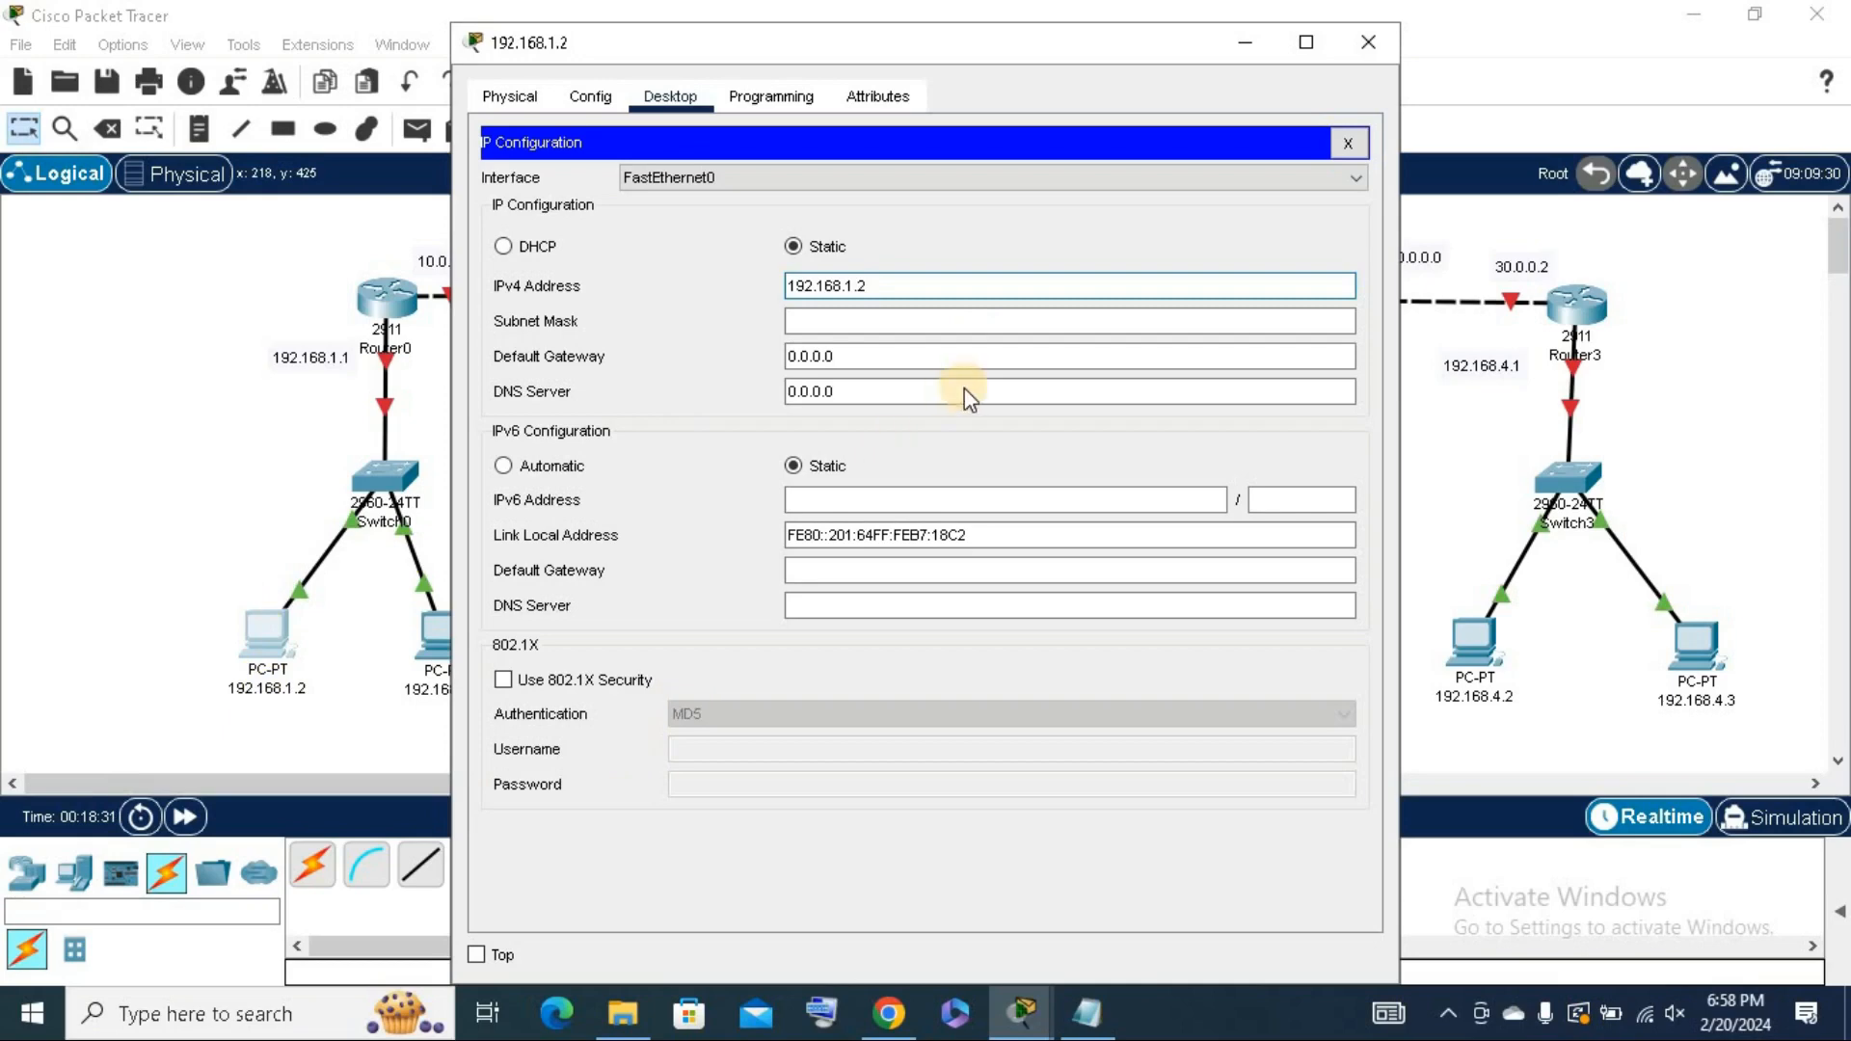
left_click(964, 318)
left_click(871, 359)
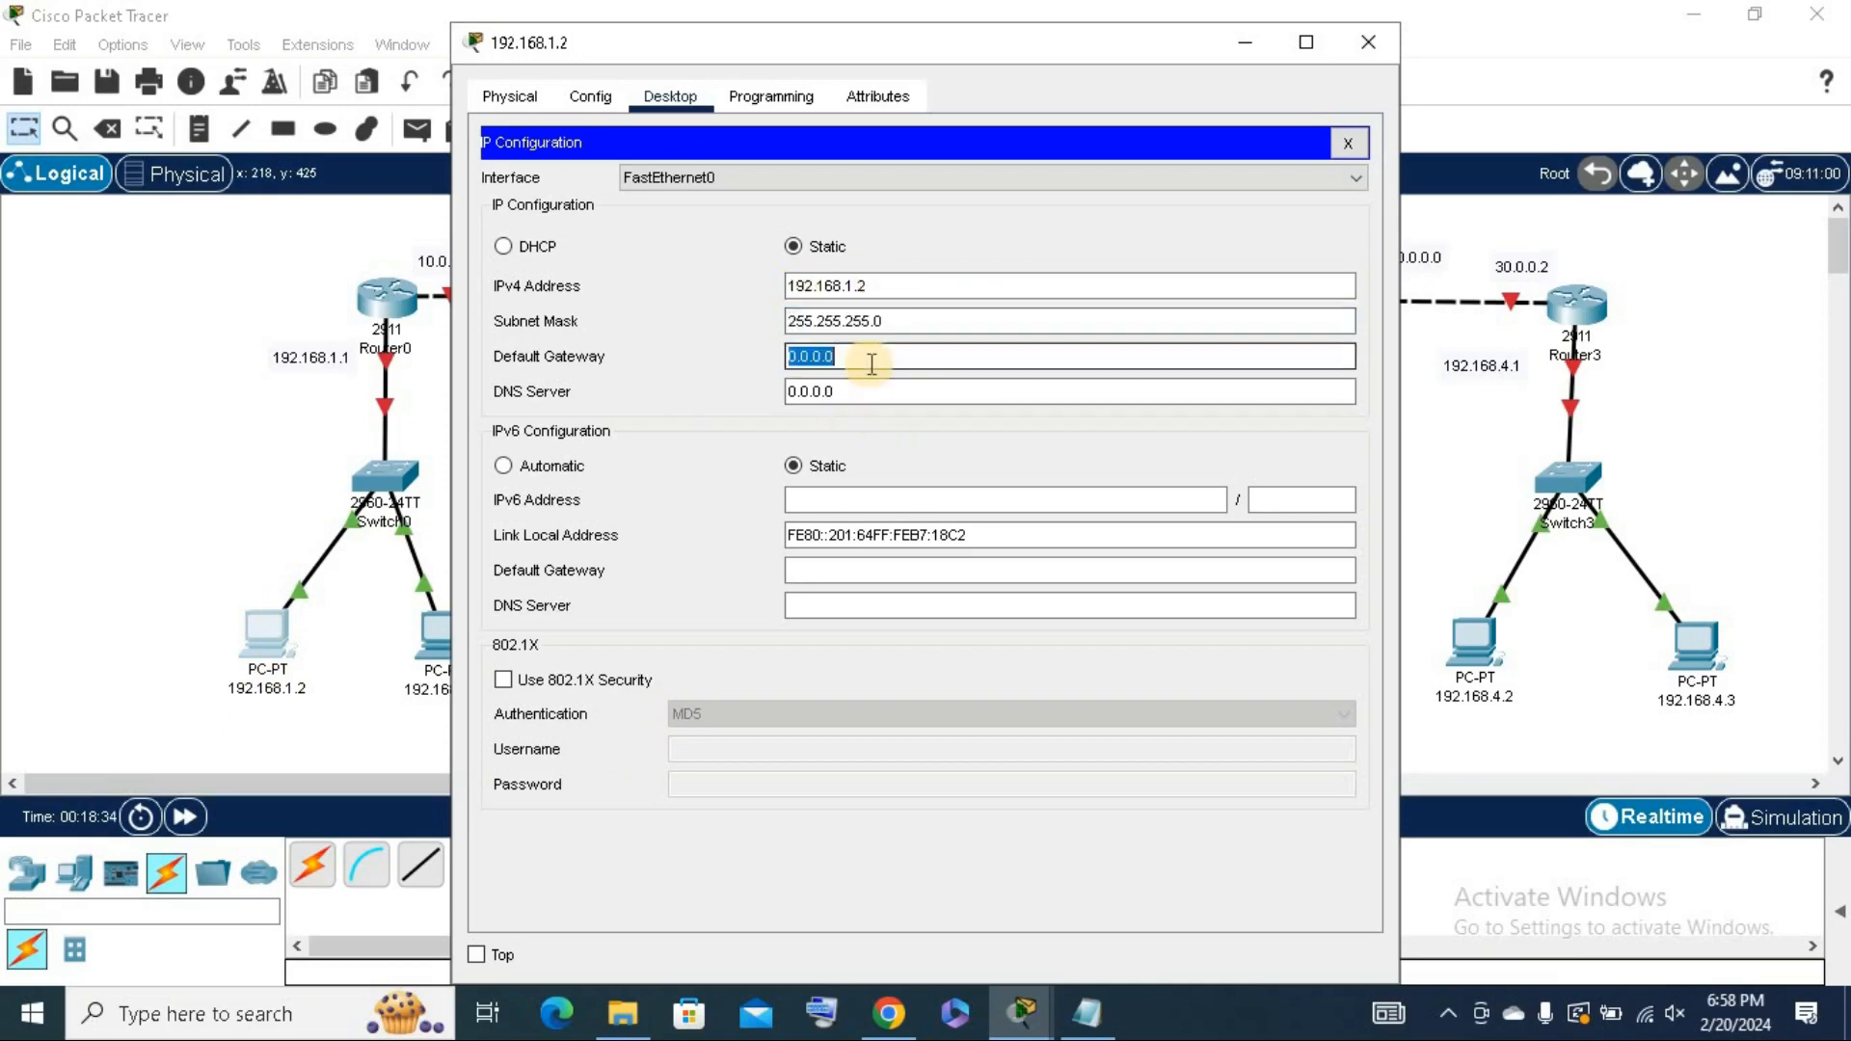
key("BackSpace")
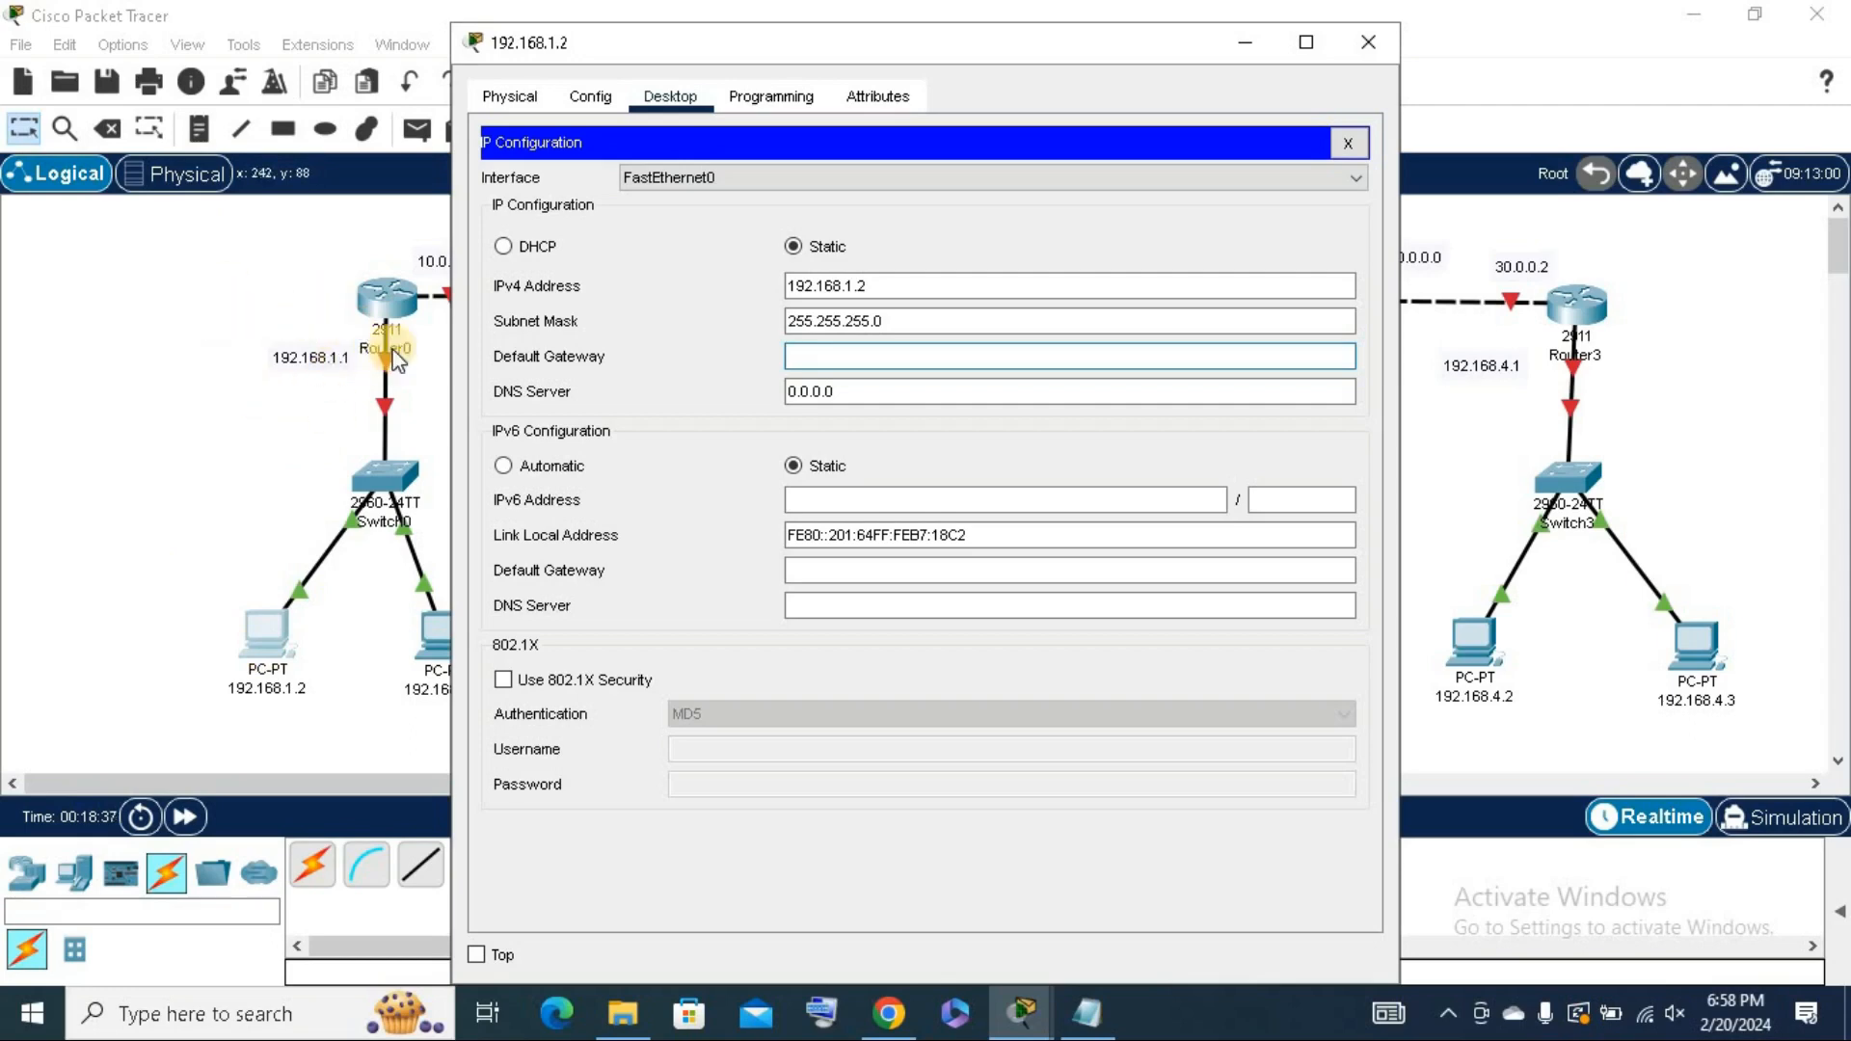
type("192.168.1.1")
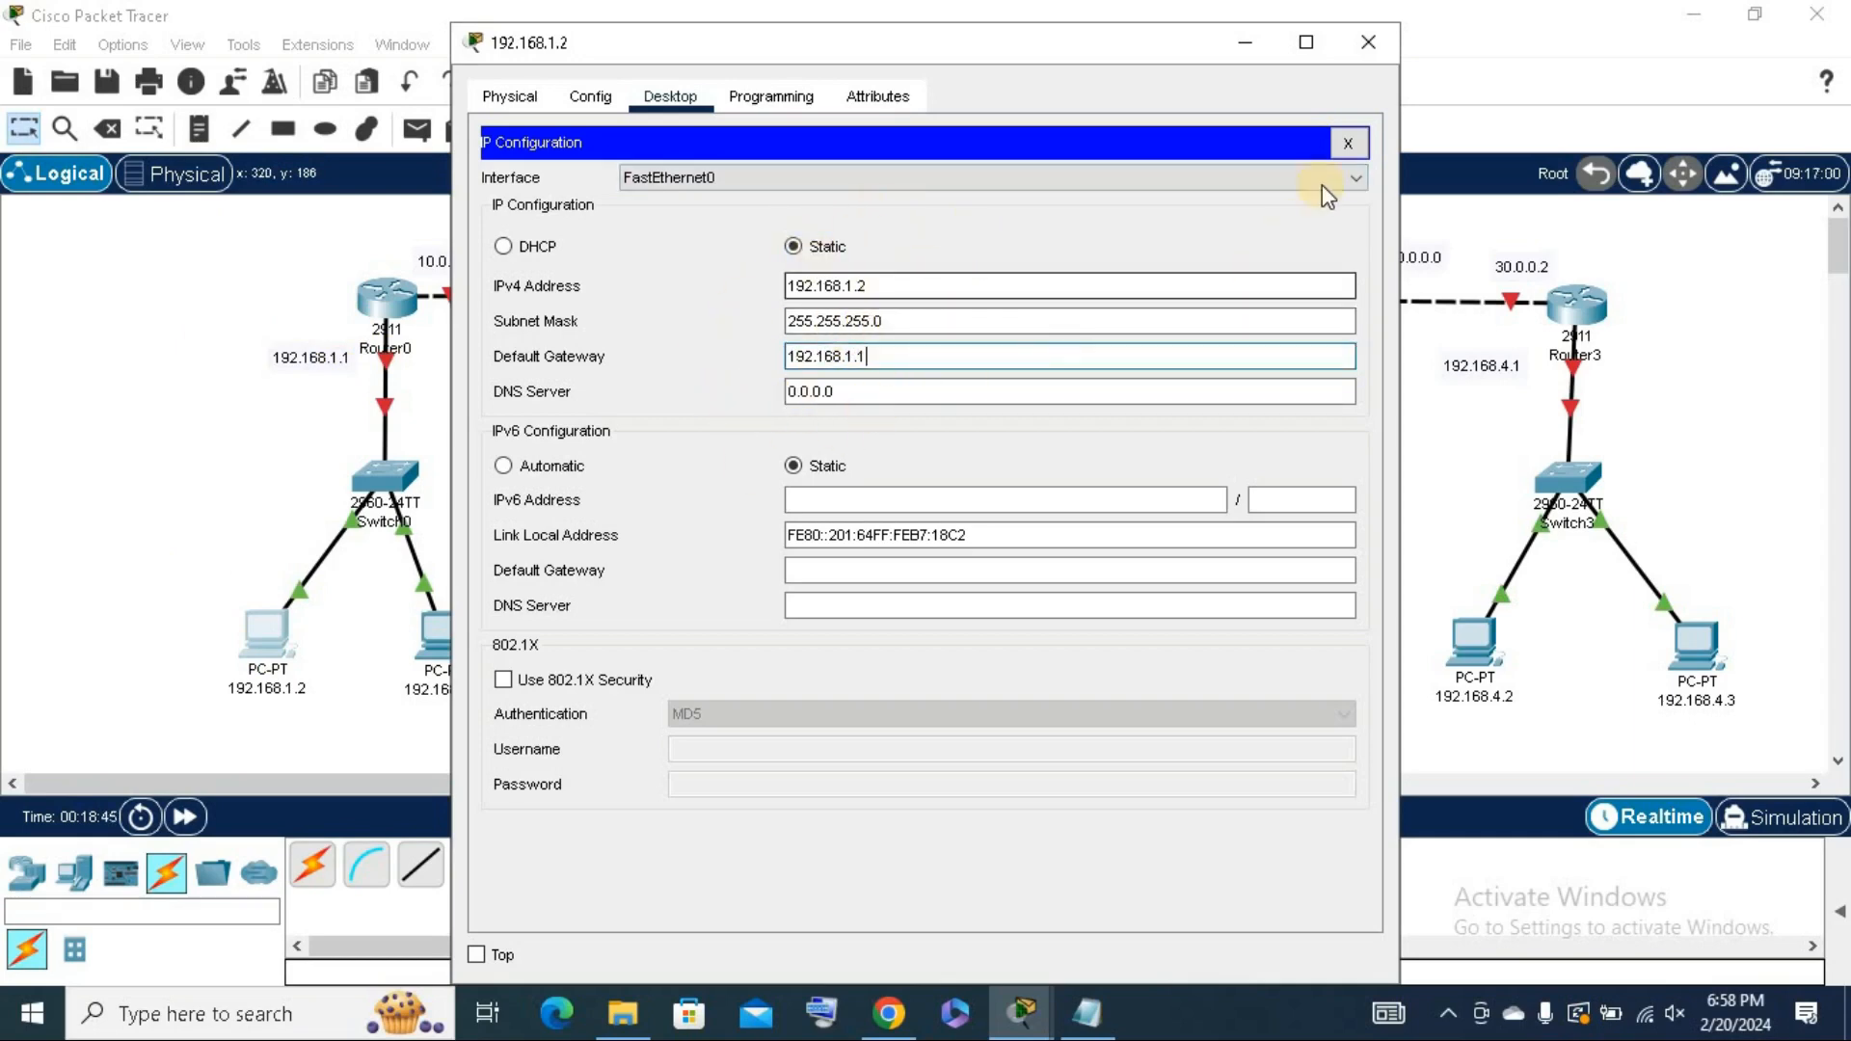
left_click(1382, 43)
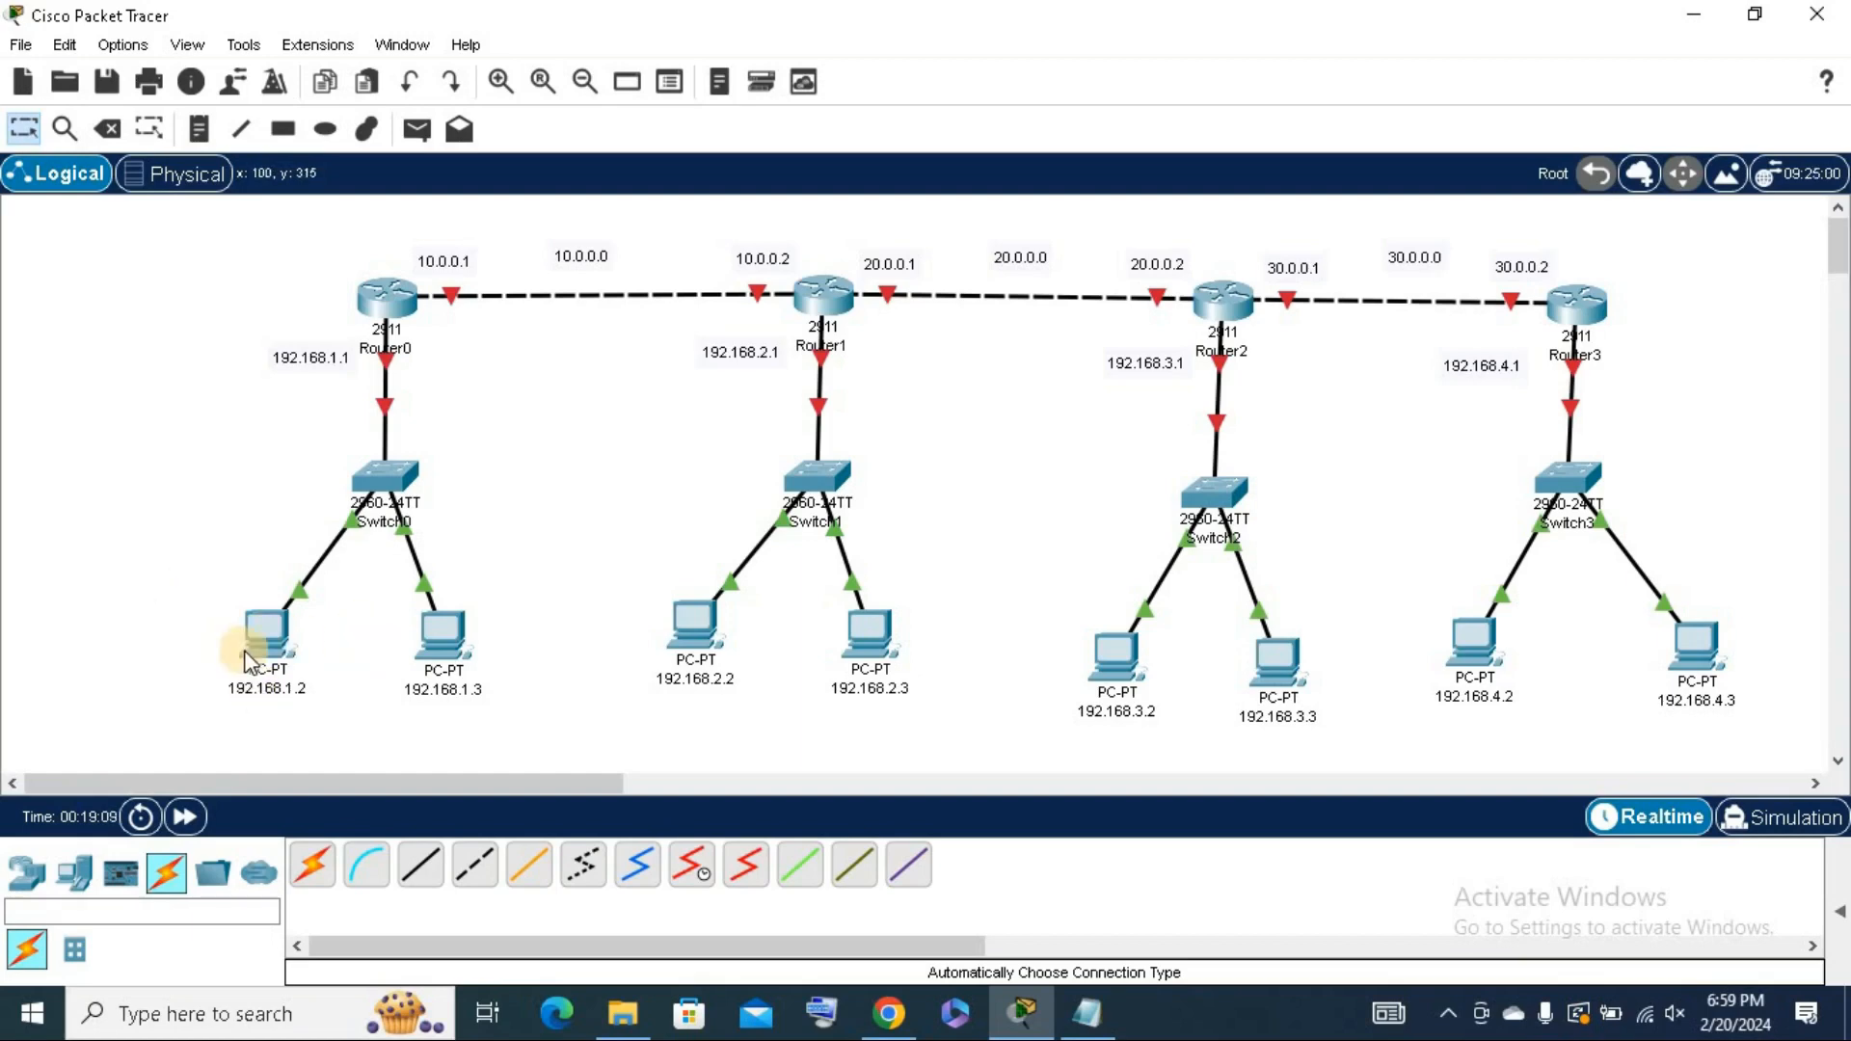
mouse_move(279, 642)
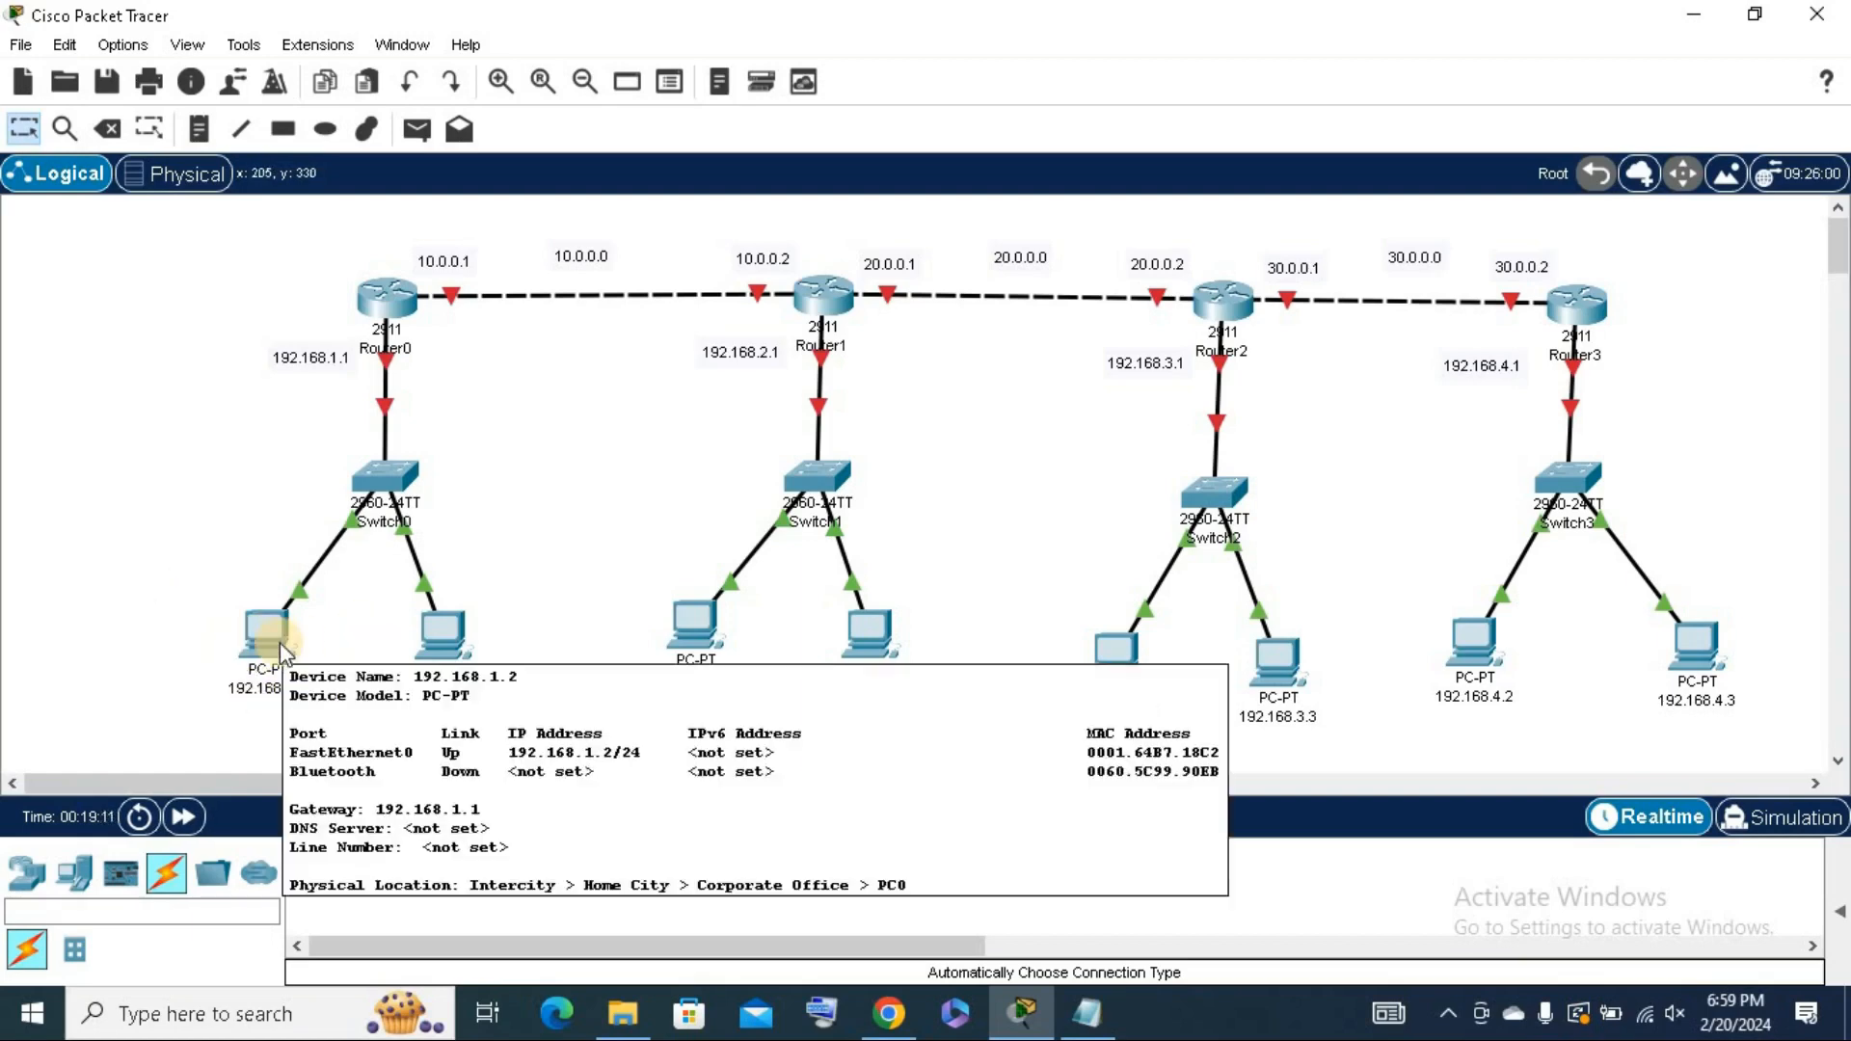
Configure the 192.168.1.3 PC with IPv4 address 192.168.1.3, subnet mask 255.255.255.0 and default gateway 192.168.1.1, and check its device summary.
left_click(447, 628)
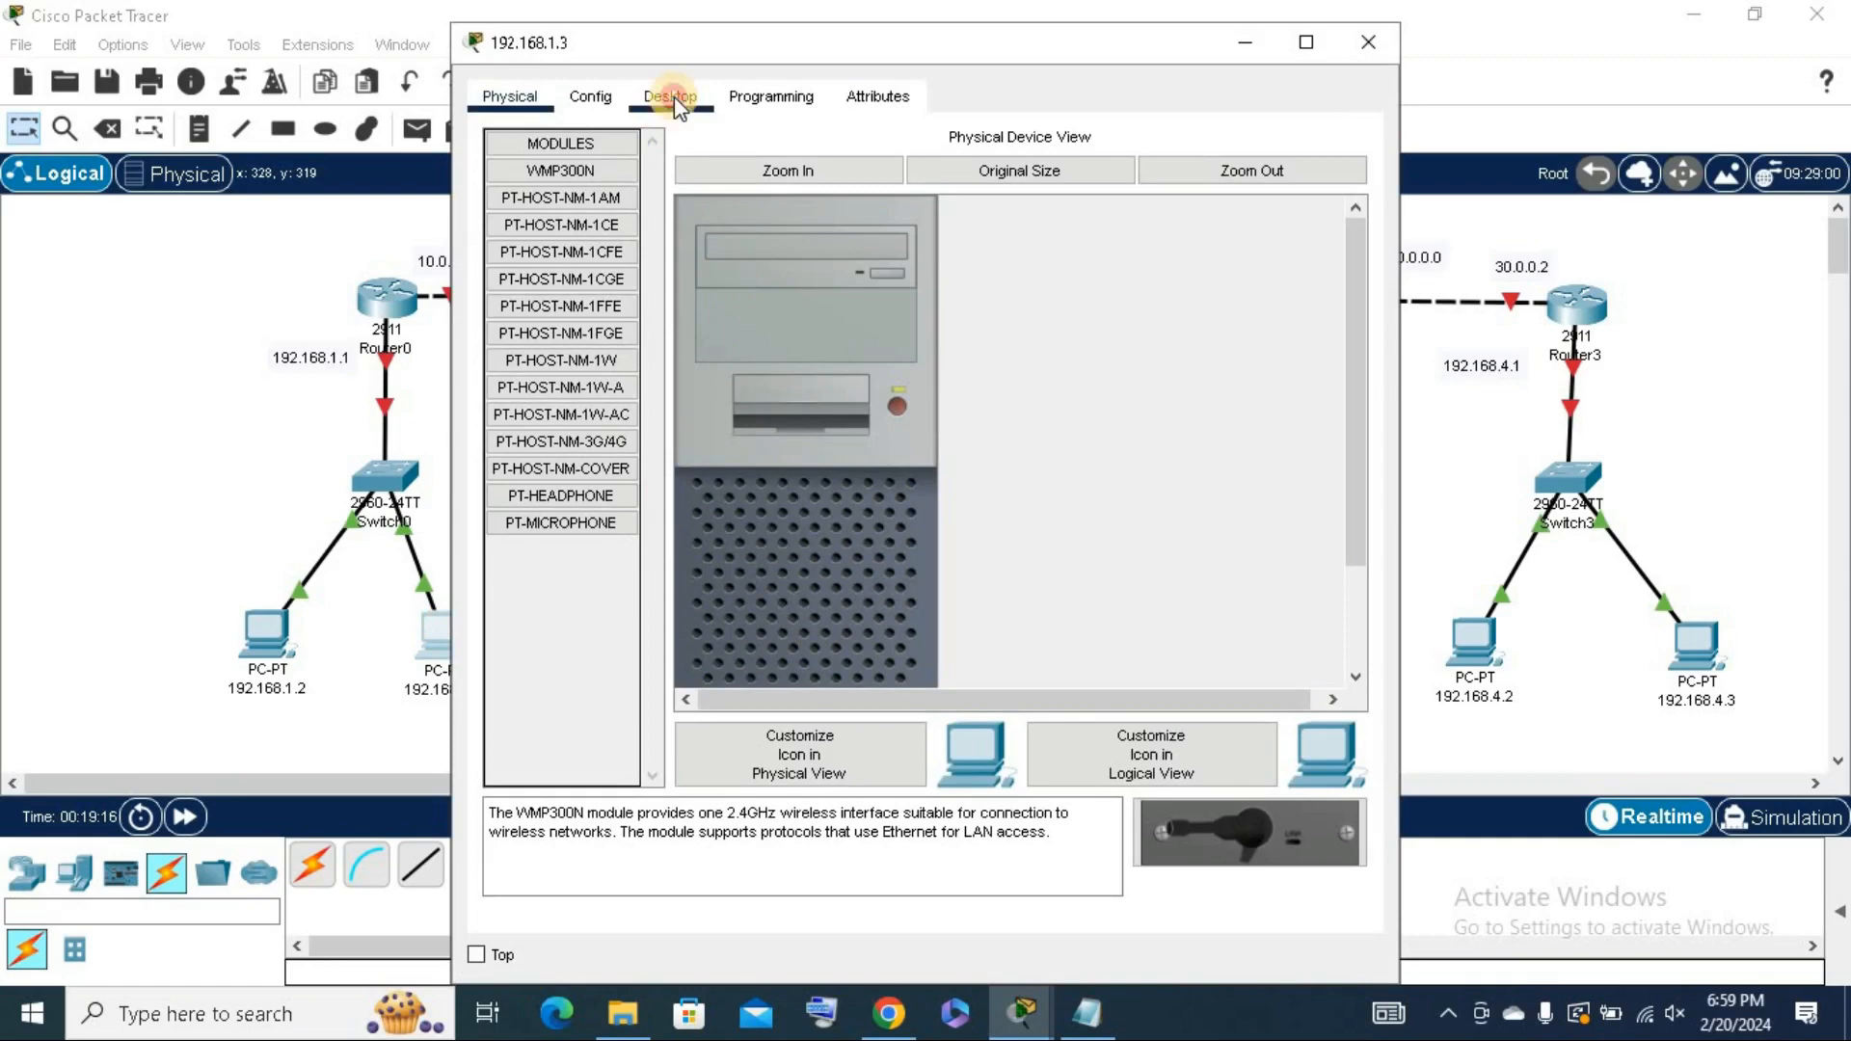
left_click(672, 96)
left_click_drag(998, 77, 1024, 76)
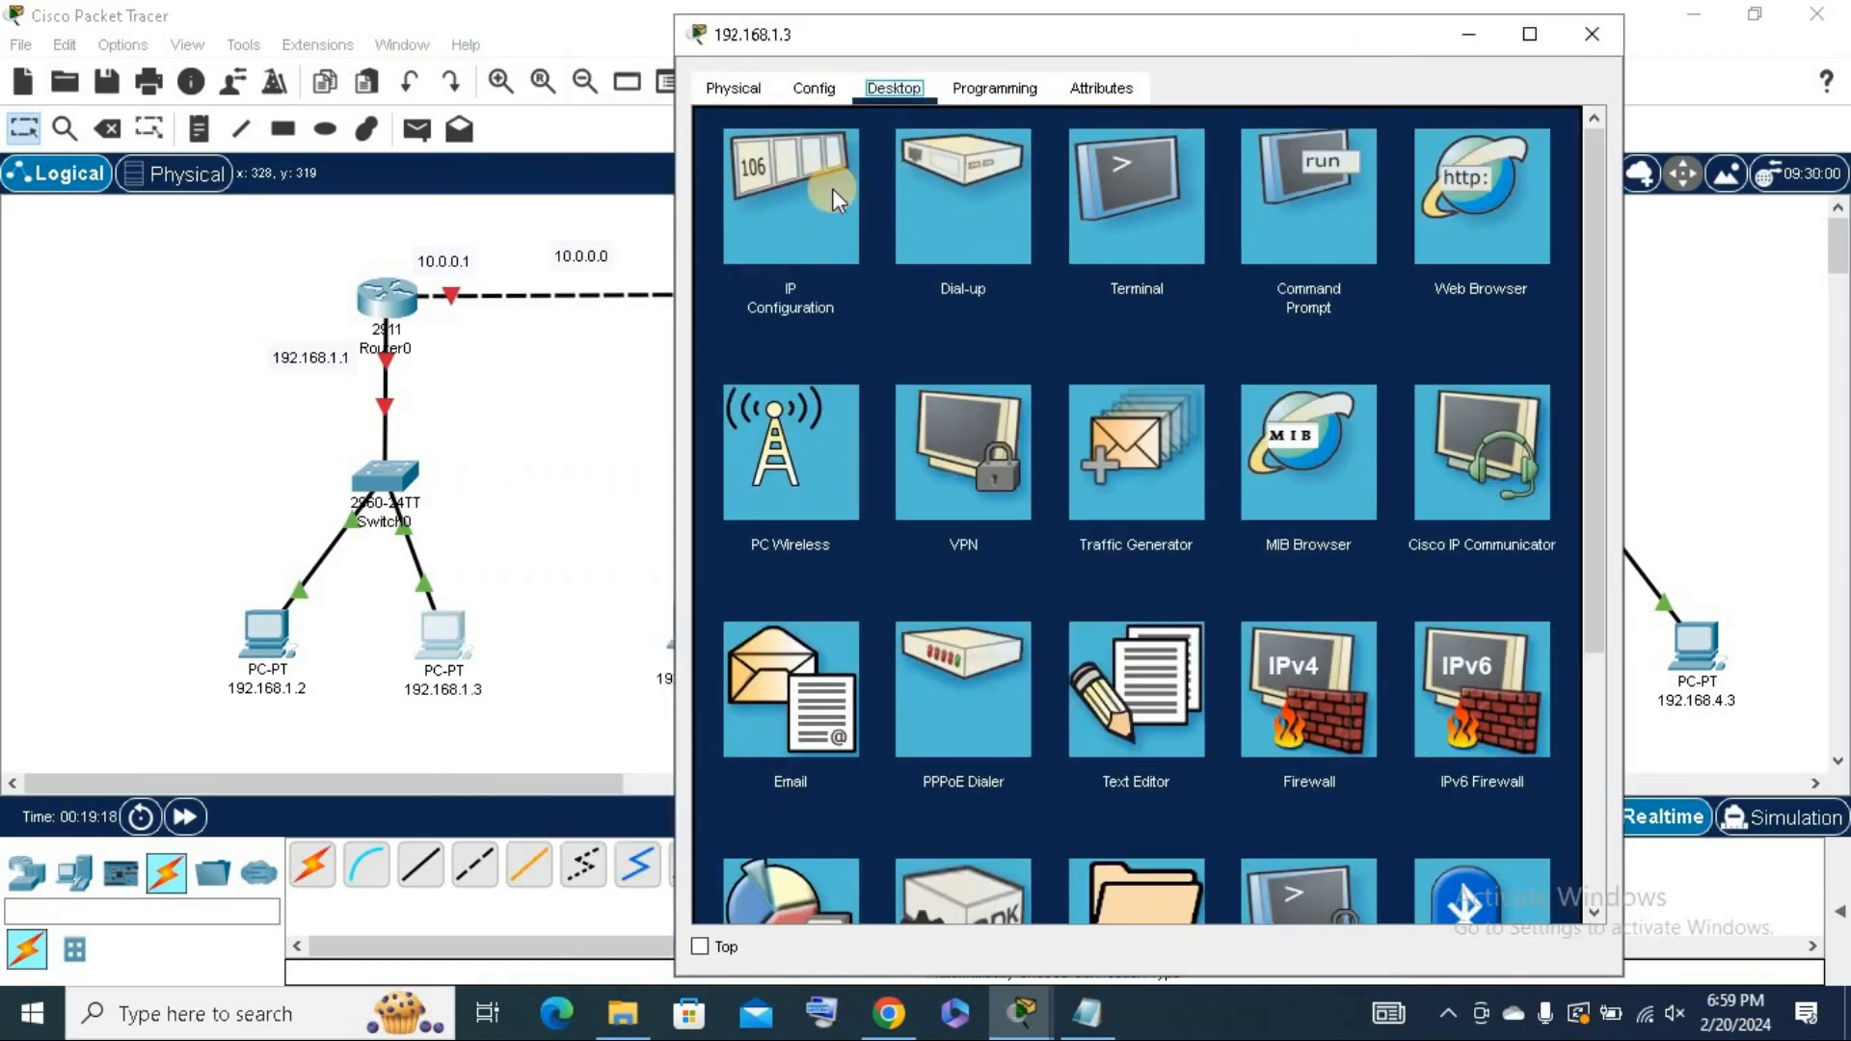
left_click(814, 189)
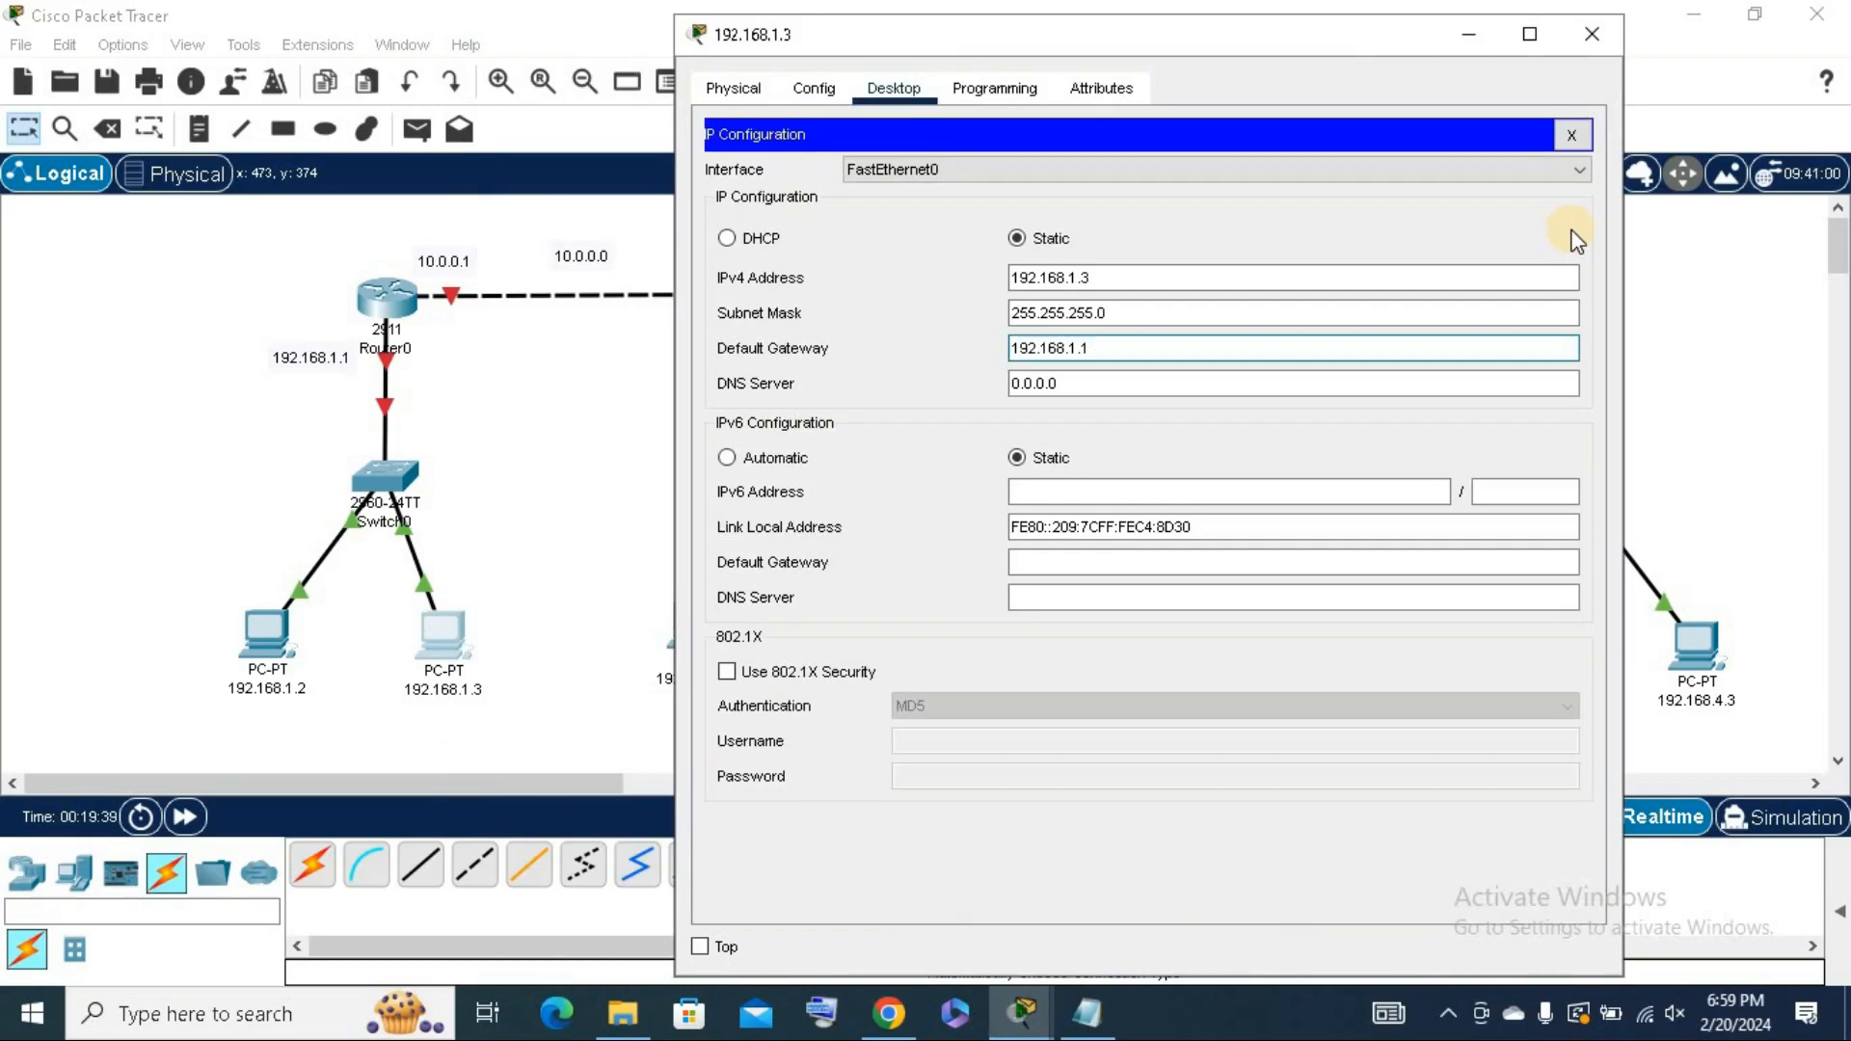
left_click(1592, 36)
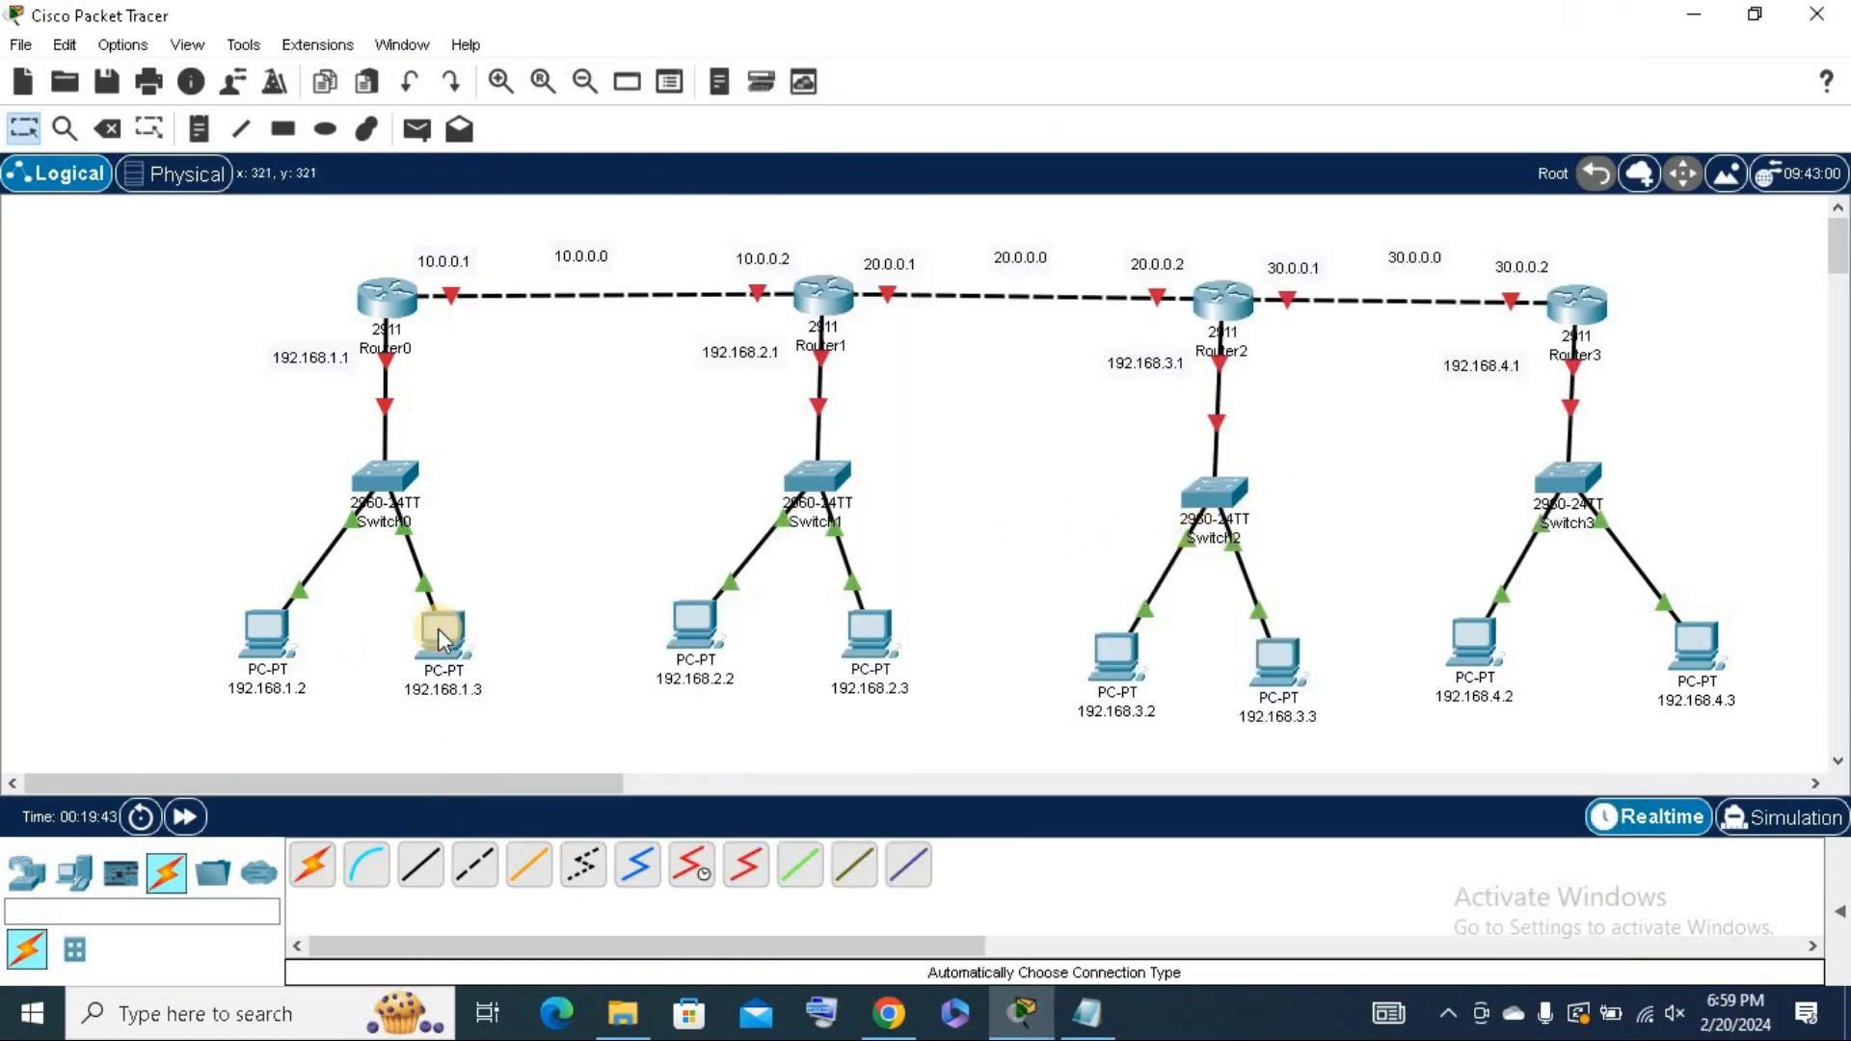
mouse_move(440, 636)
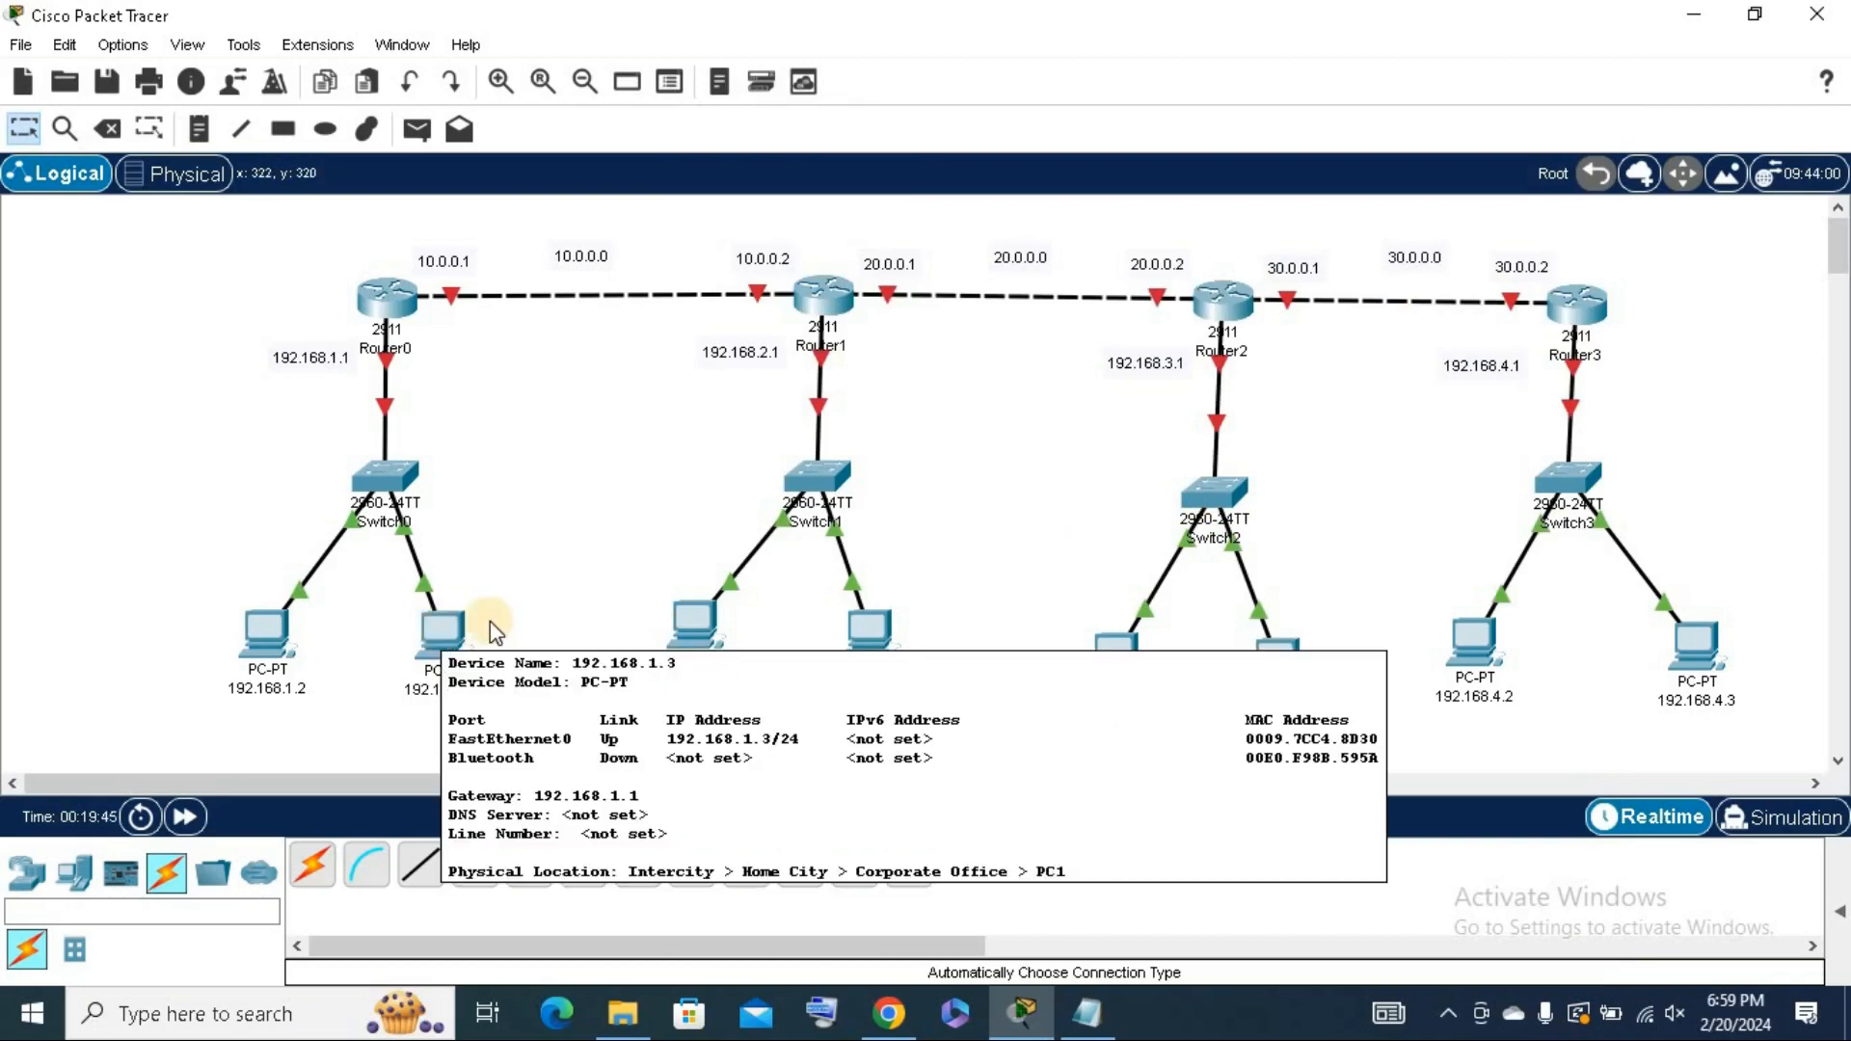
Configure the 192.168.2.2 PC with IPv4 address 192.168.2.2, subnet mask 255.255.255.0 and default gateway 192.168.2.1.
left_click(697, 638)
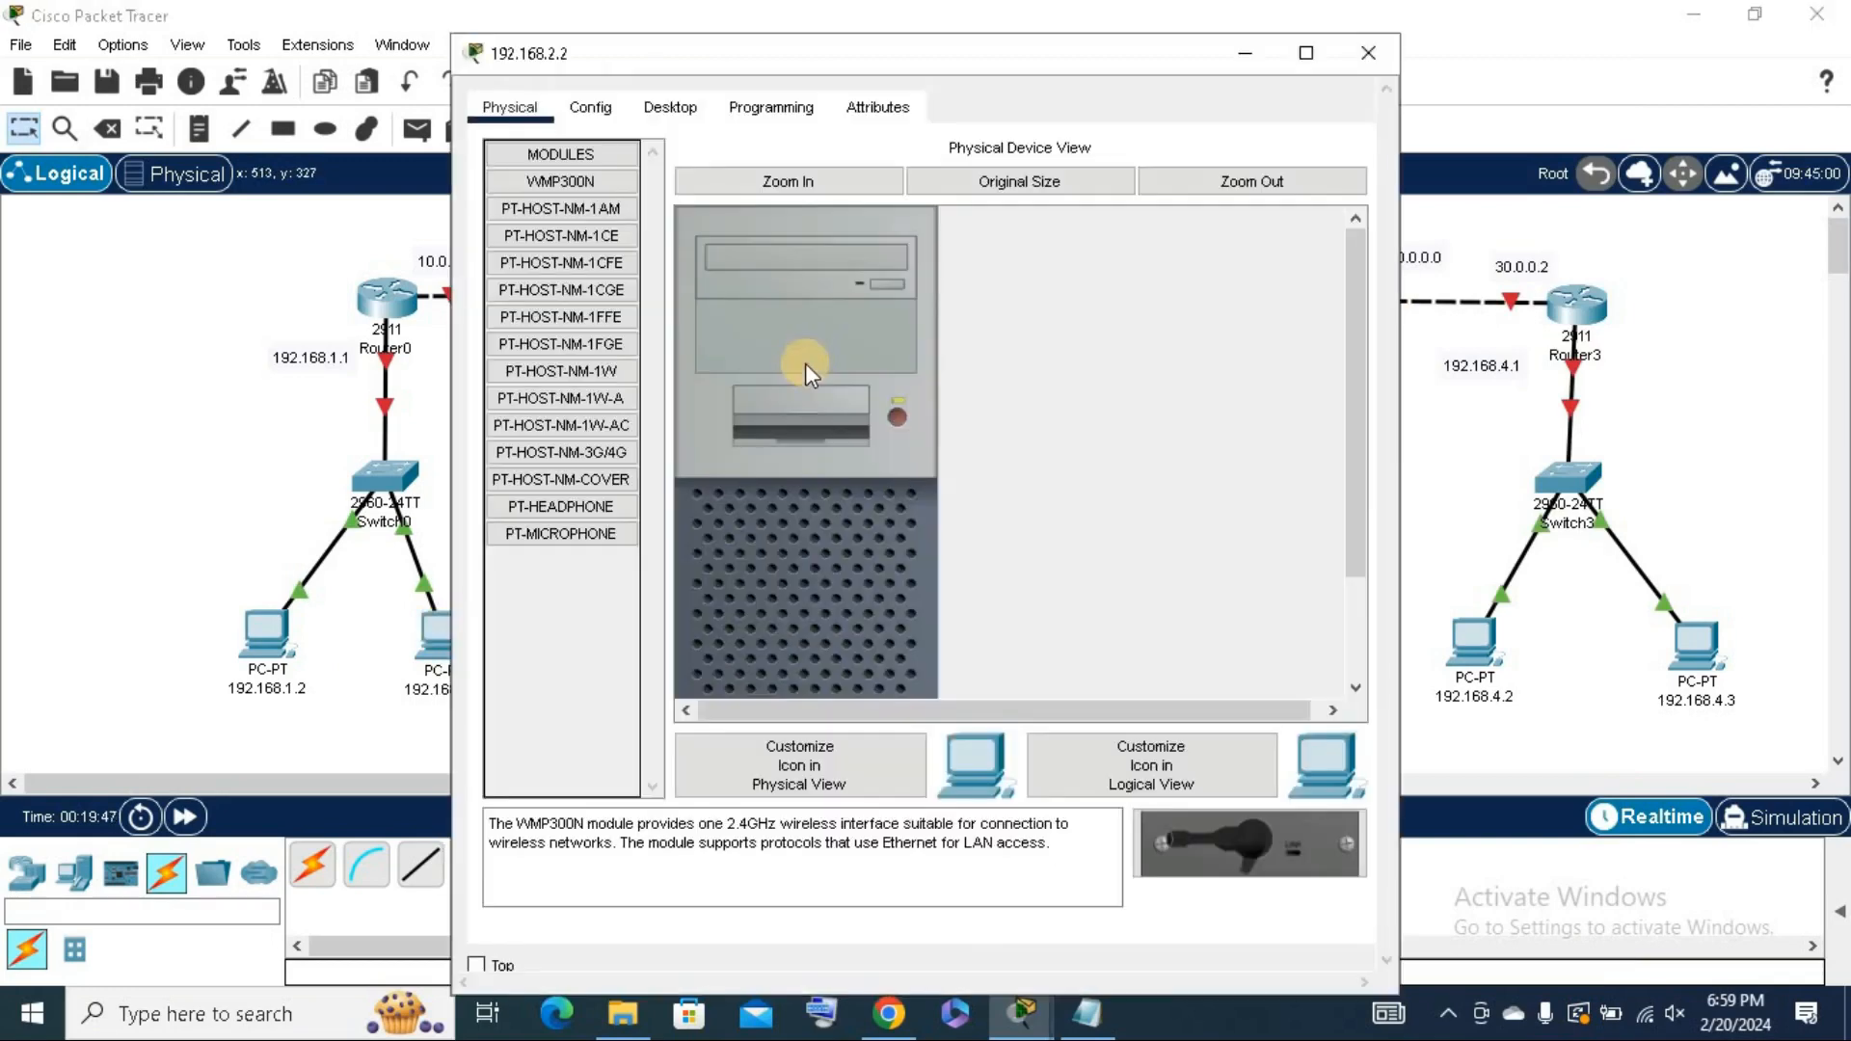
left_click(676, 102)
left_click_drag(768, 57, 1130, 67)
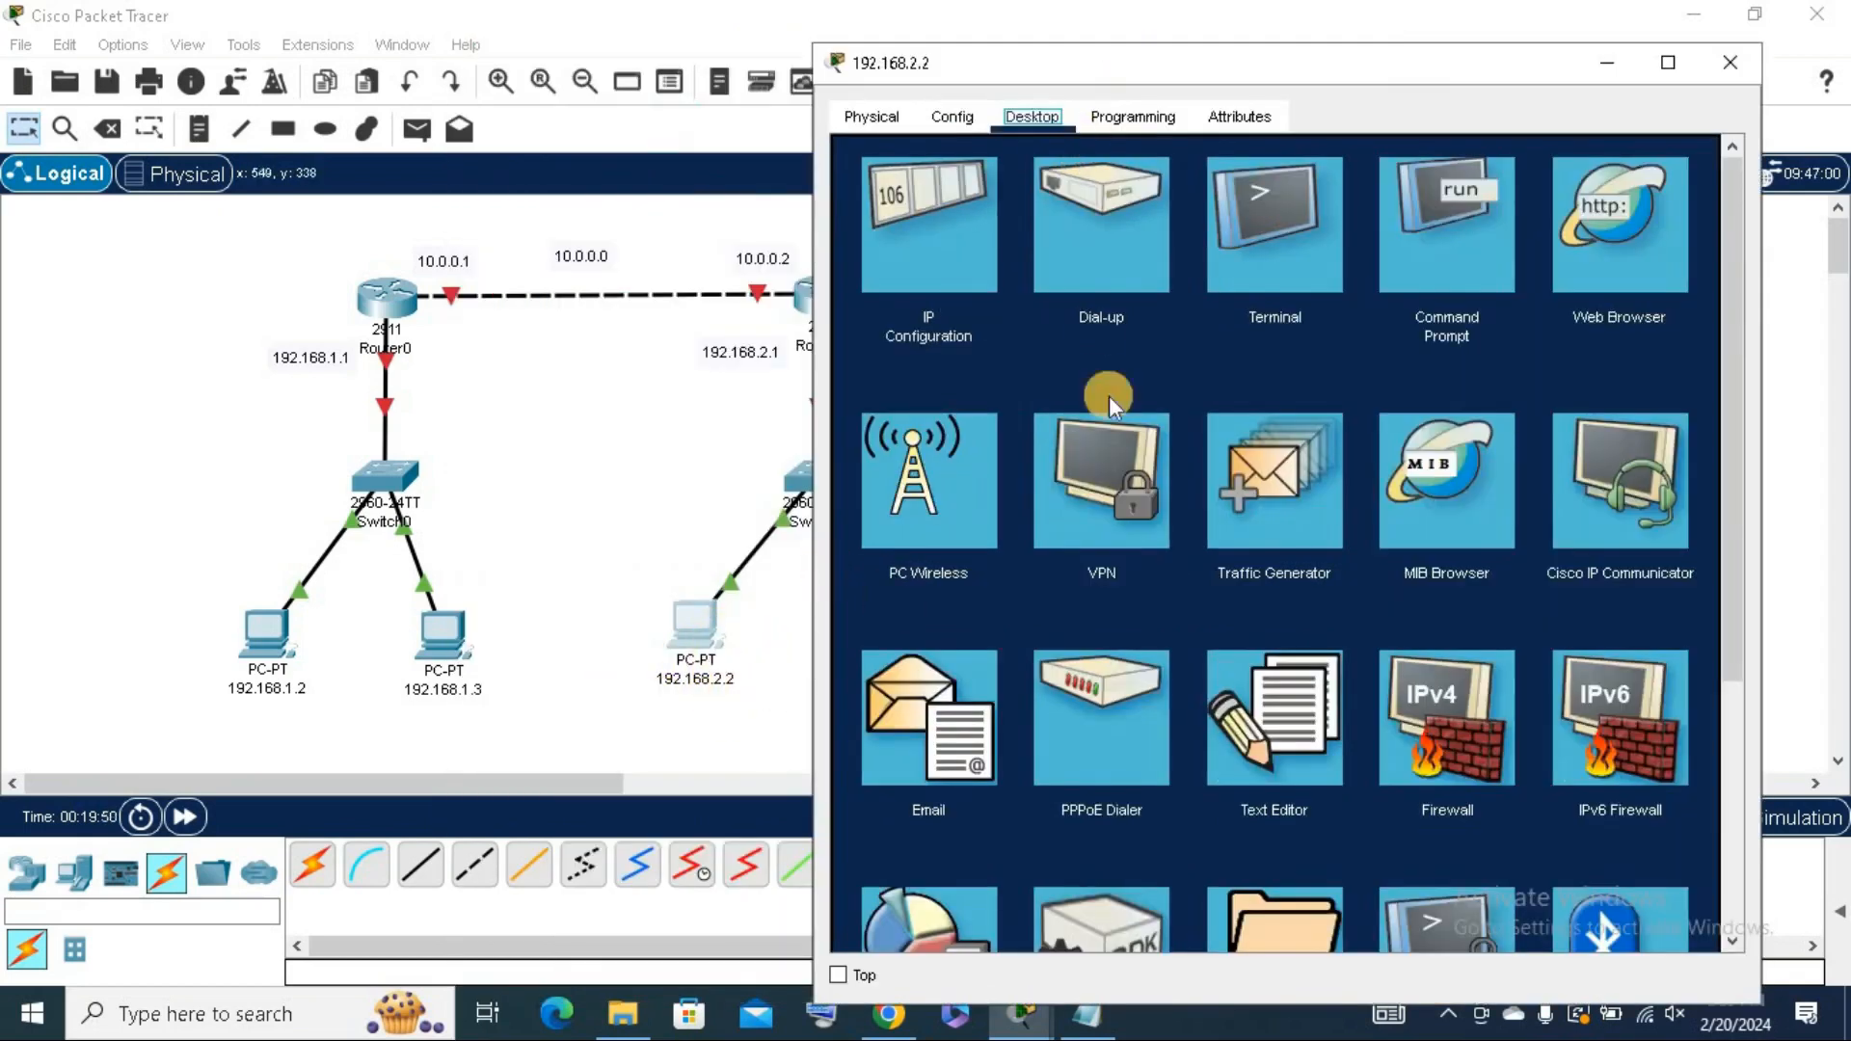
left_click(958, 270)
left_click(1282, 309)
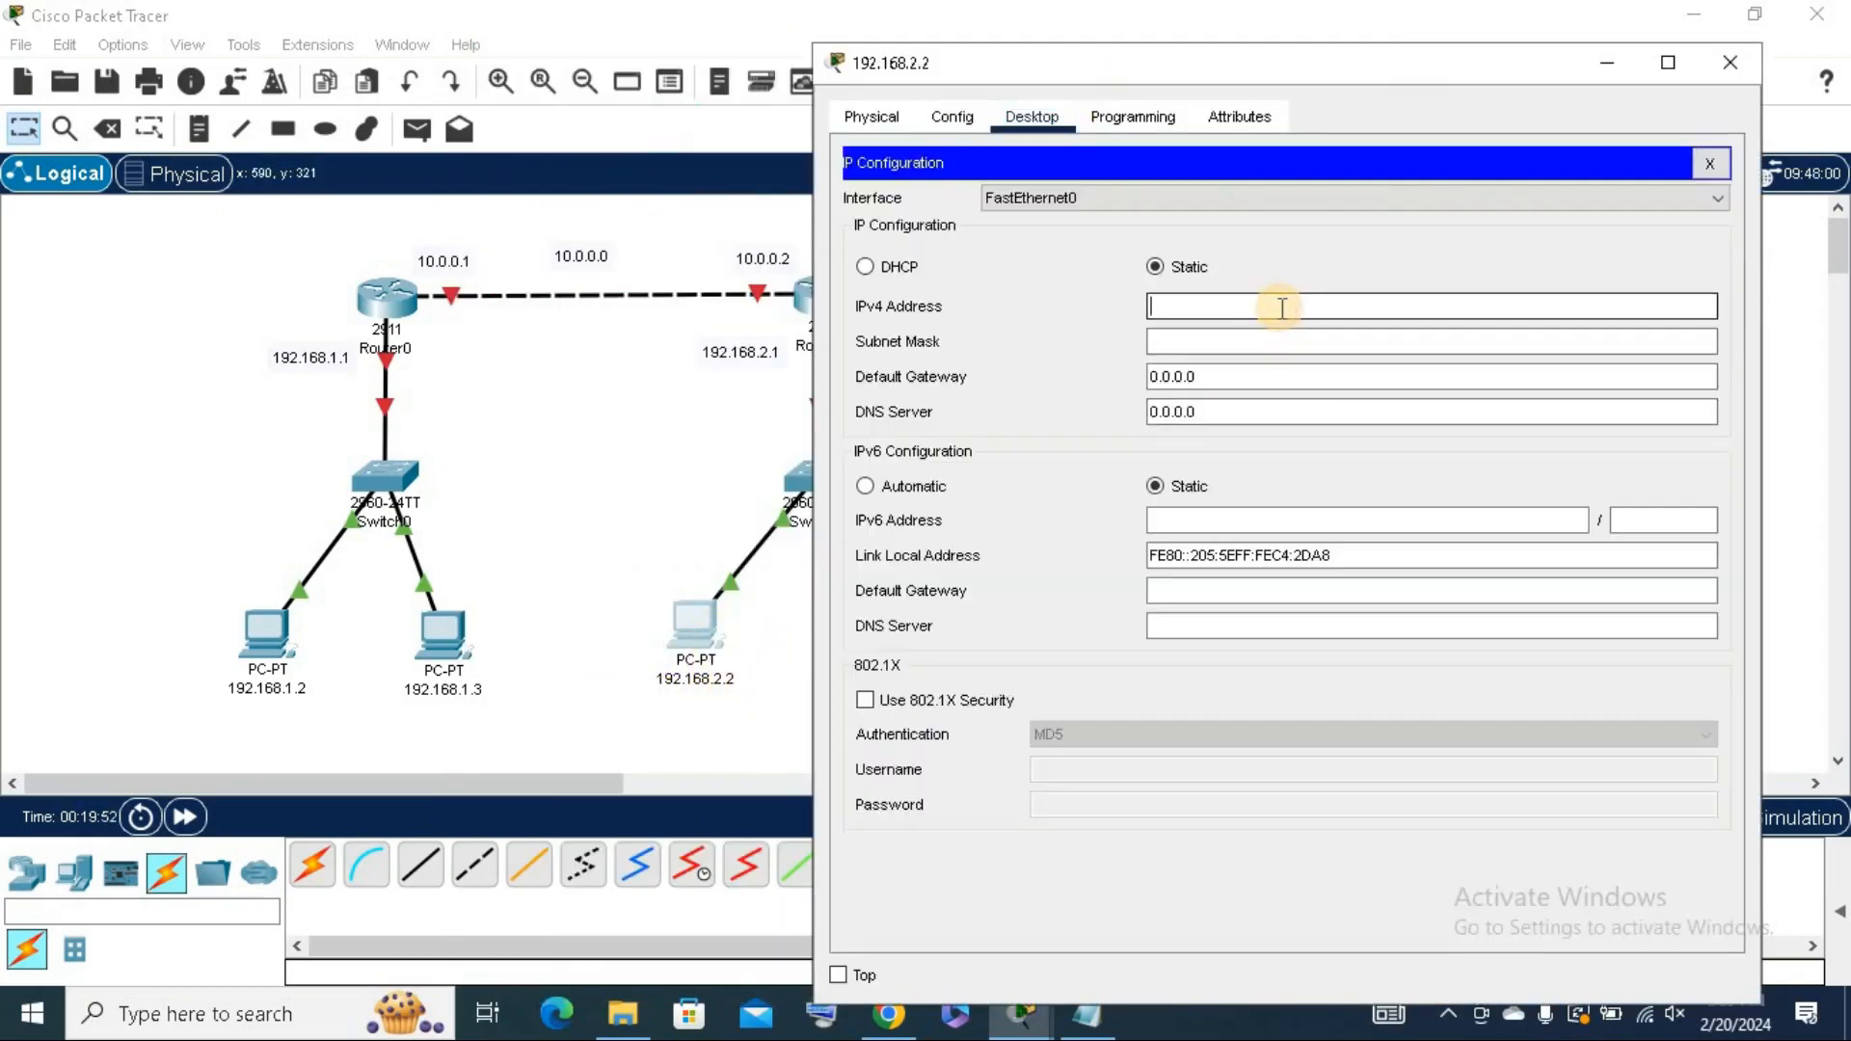
type("192.168.2.2")
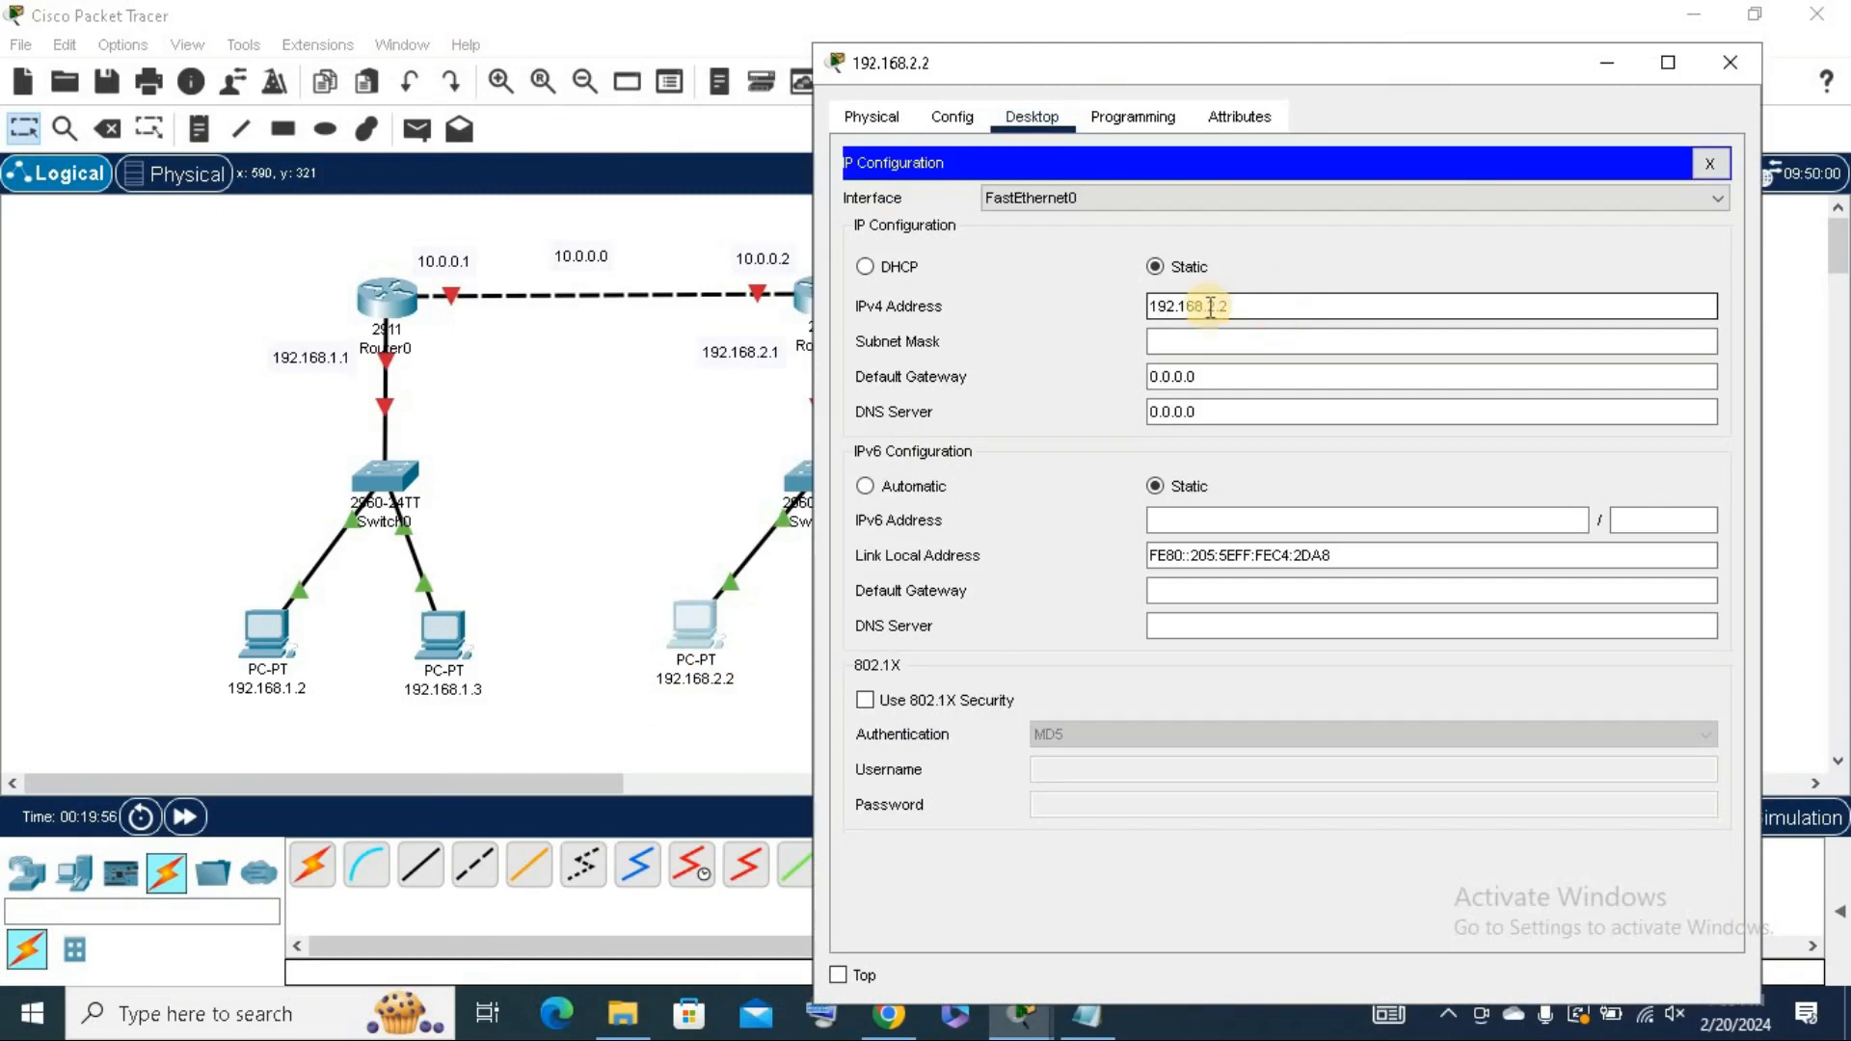
key("Tab")
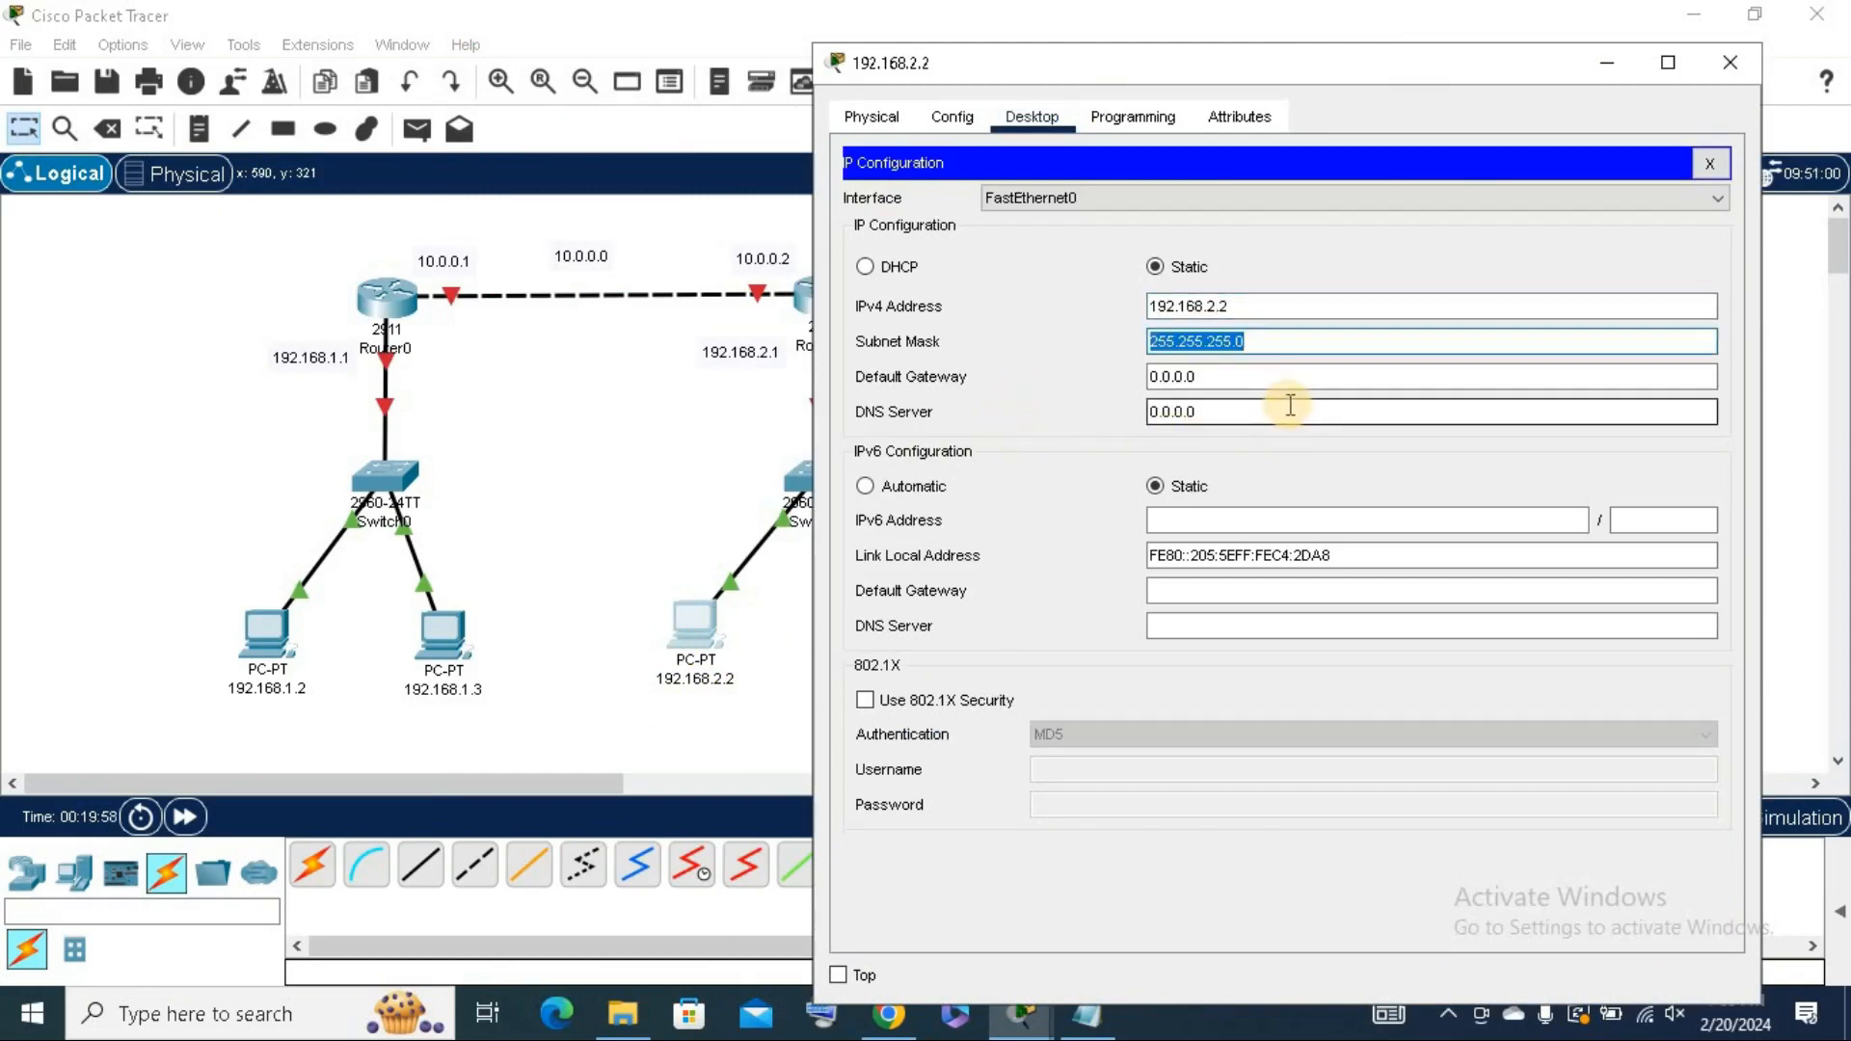
key("Tab")
key("BackSpace")
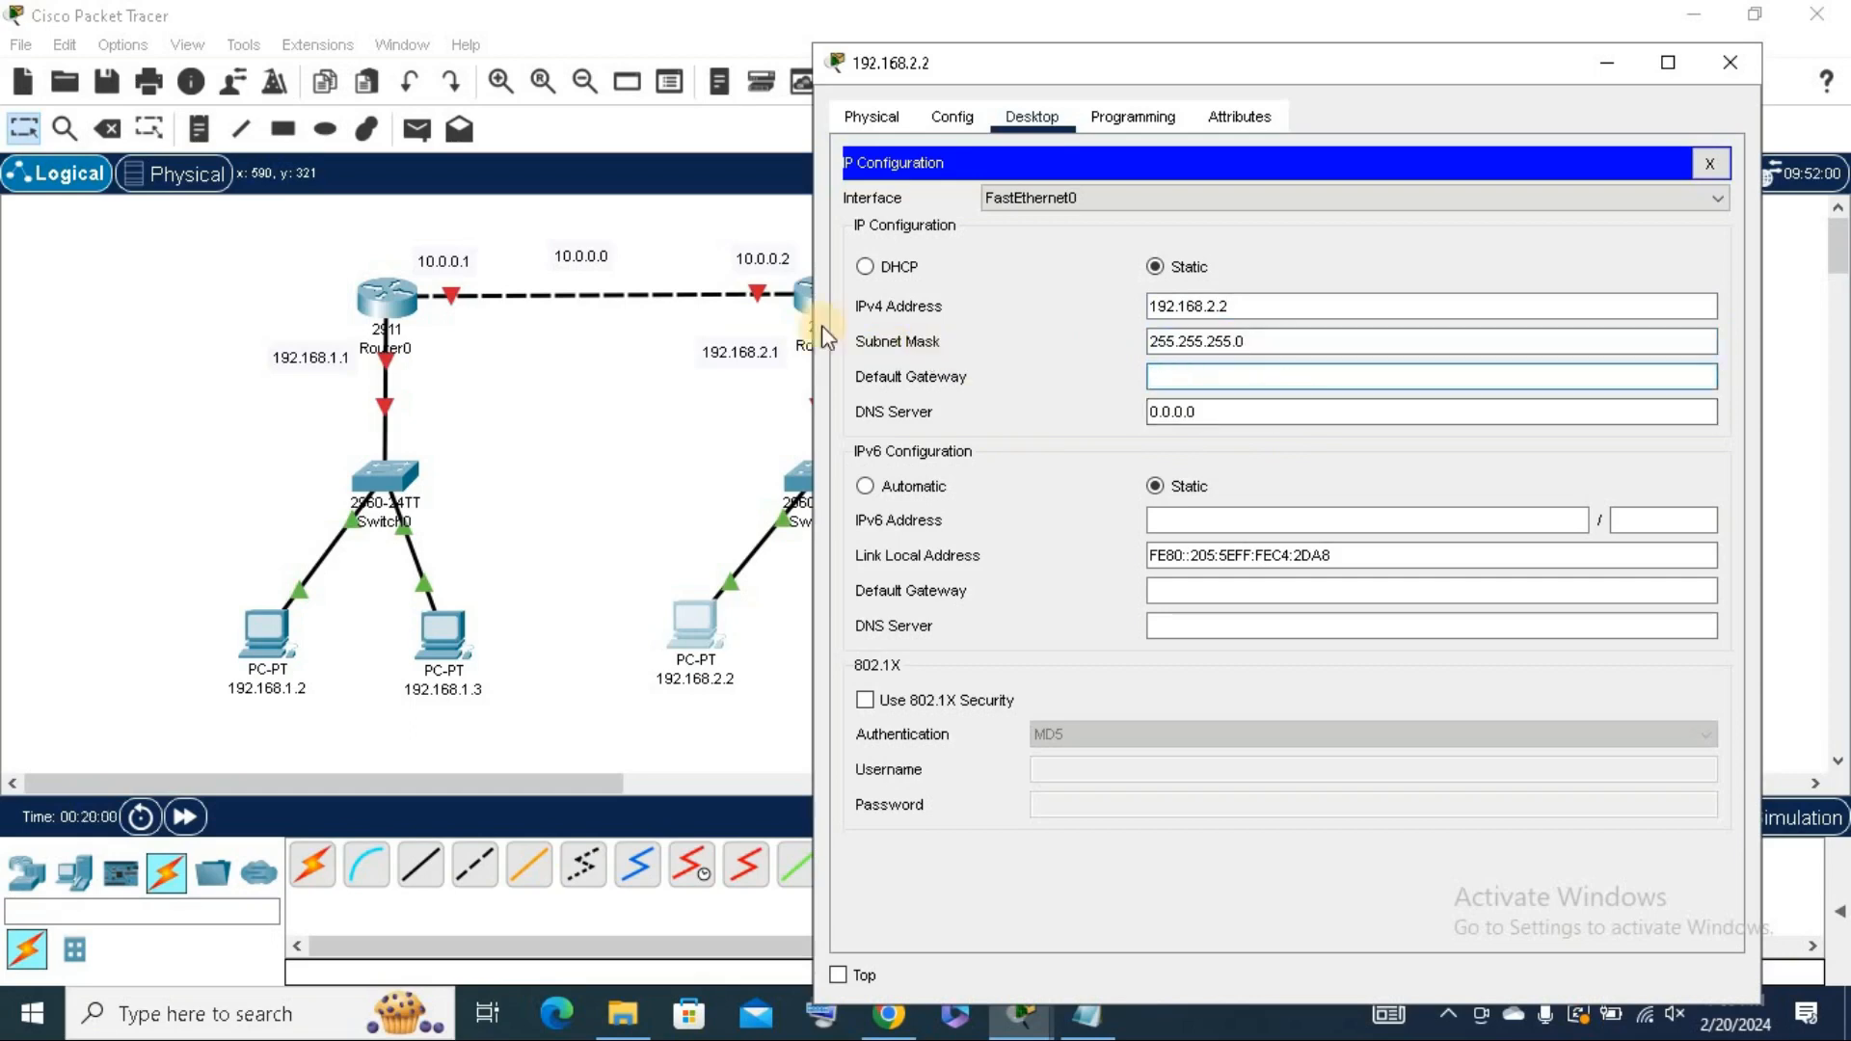
type("192.168.2.1")
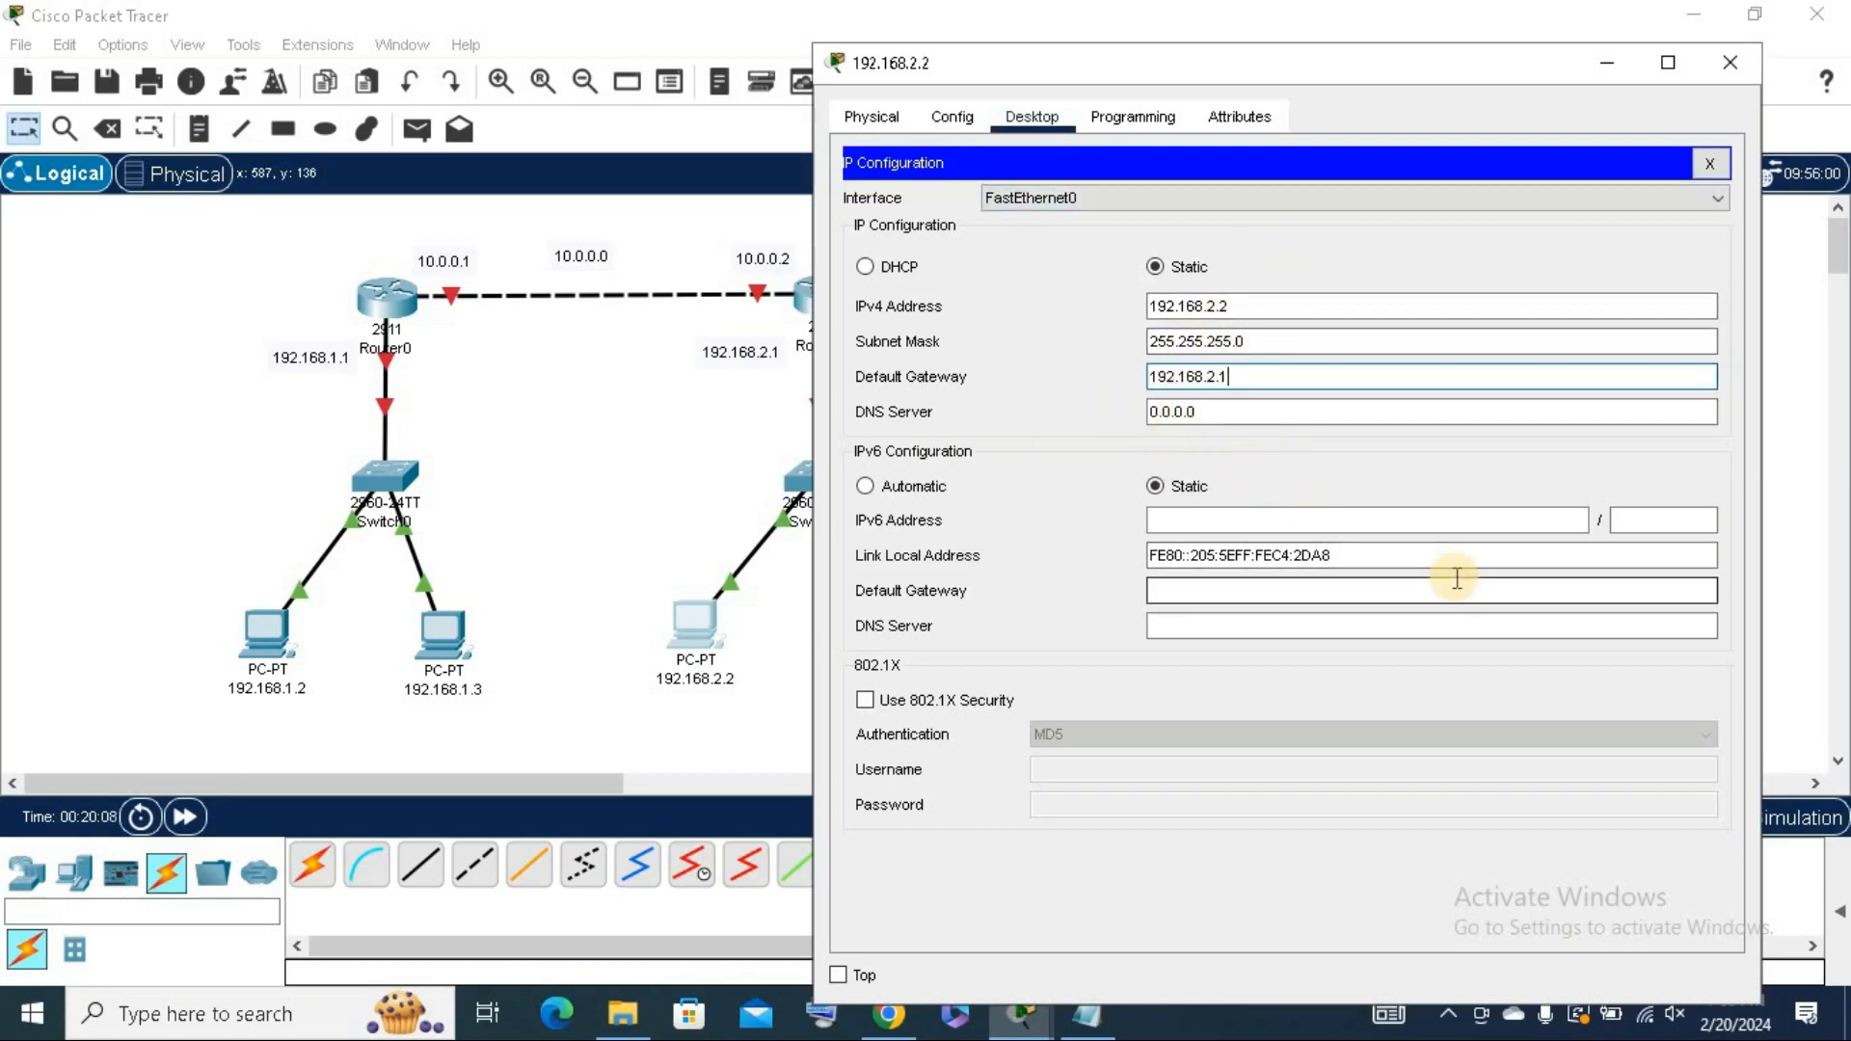
left_click(1730, 69)
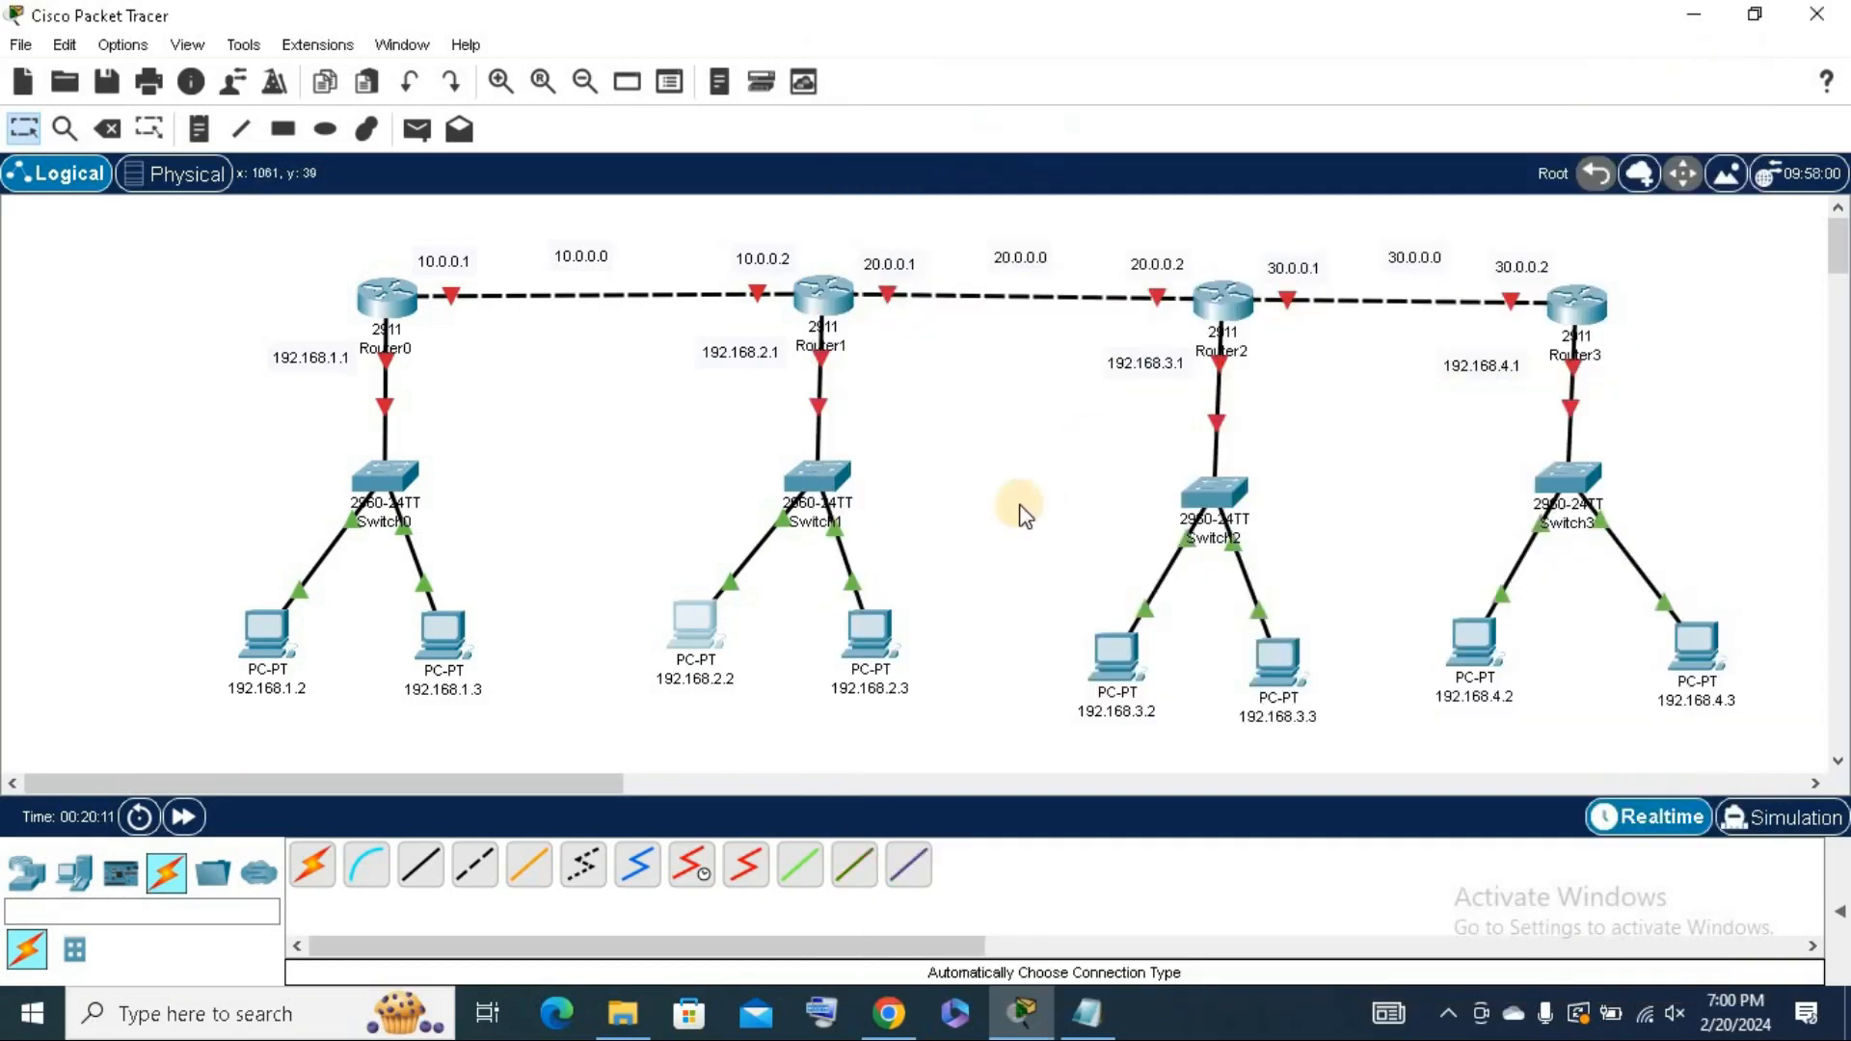
Open the IP configuration of the 192.168.2.3 PC and place its window beside the Router1 network.
left_click(887, 657)
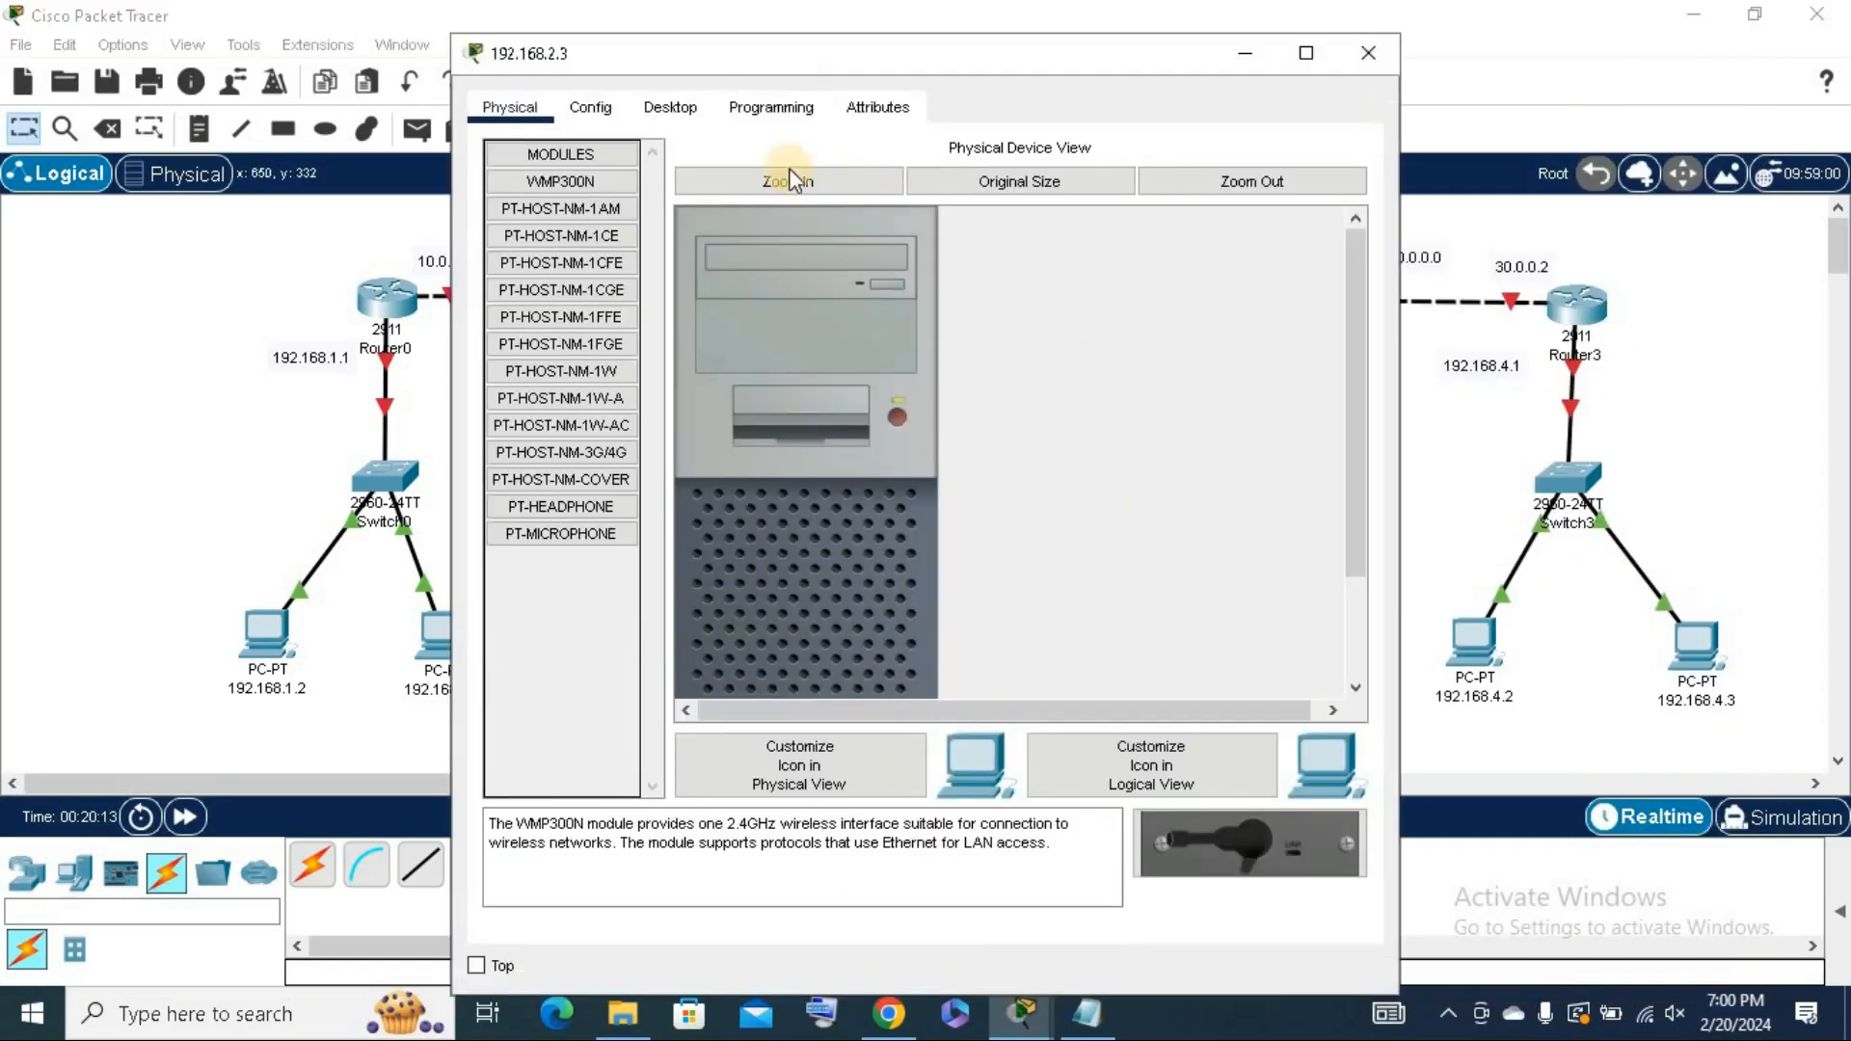
left_click(700, 109)
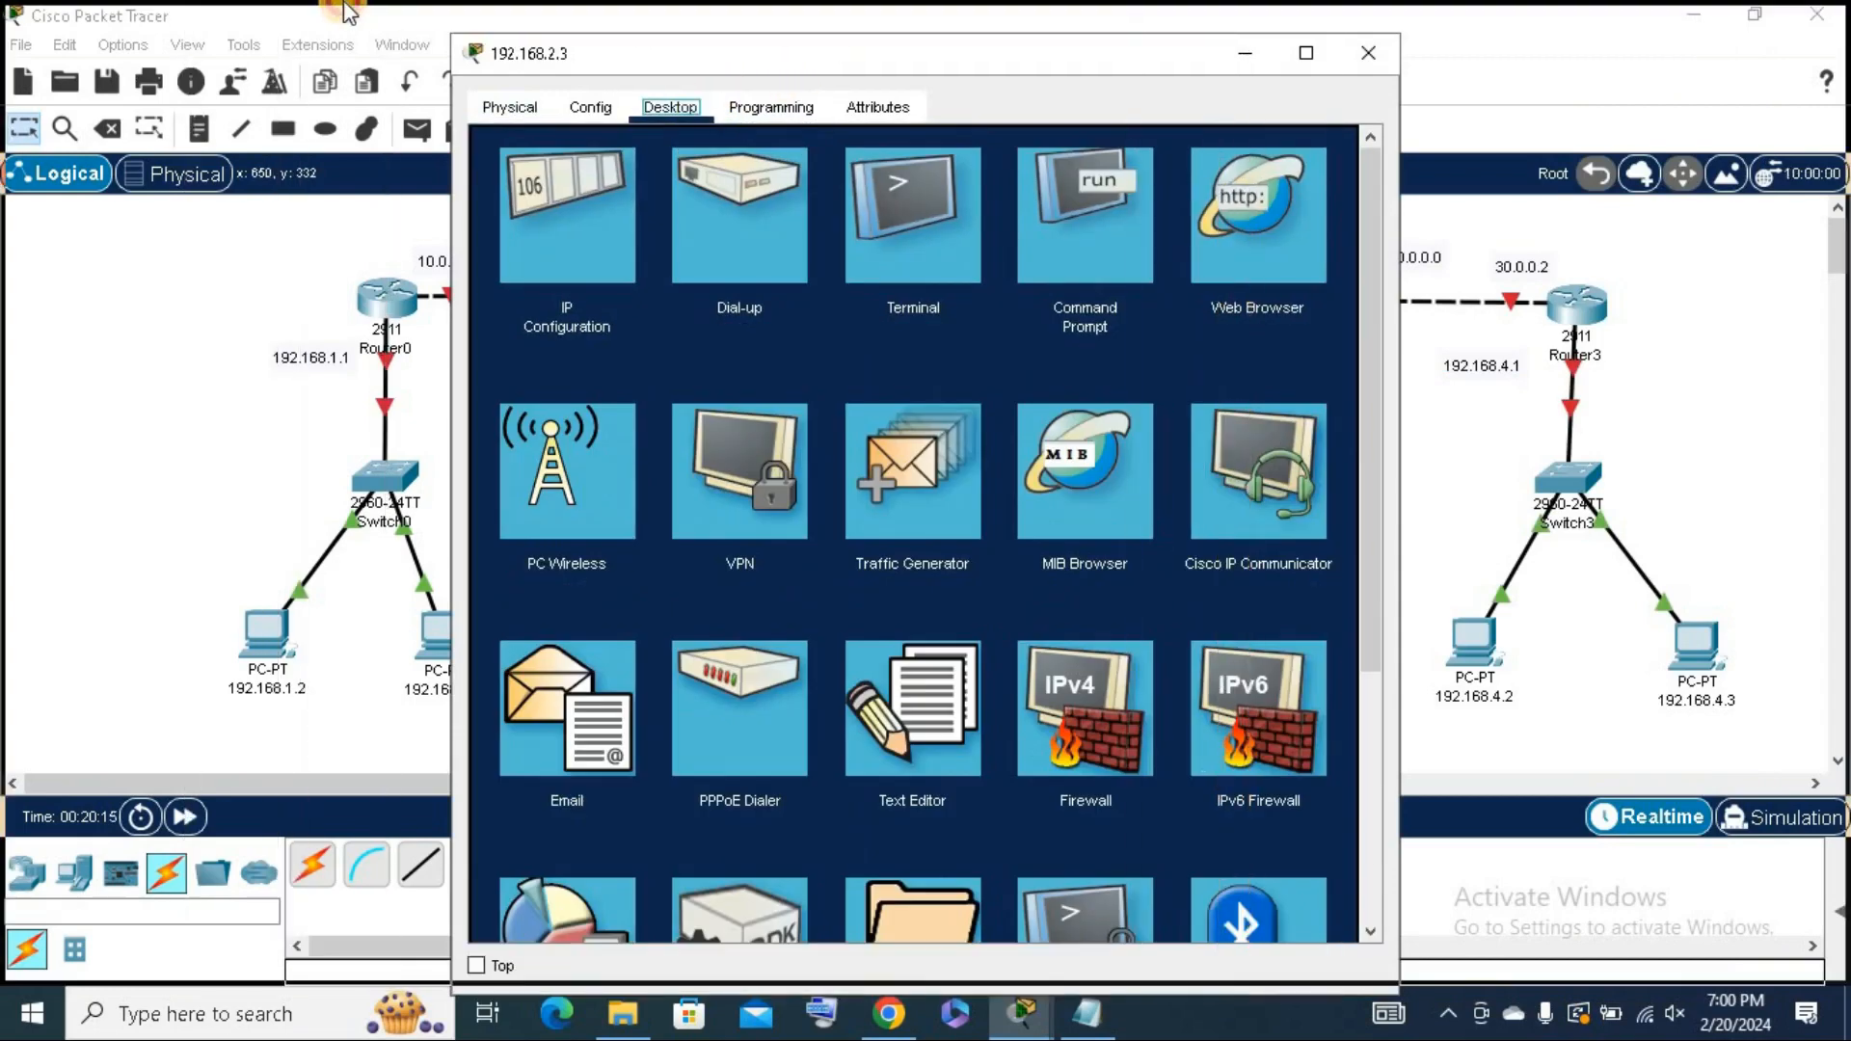
key("super+Up")
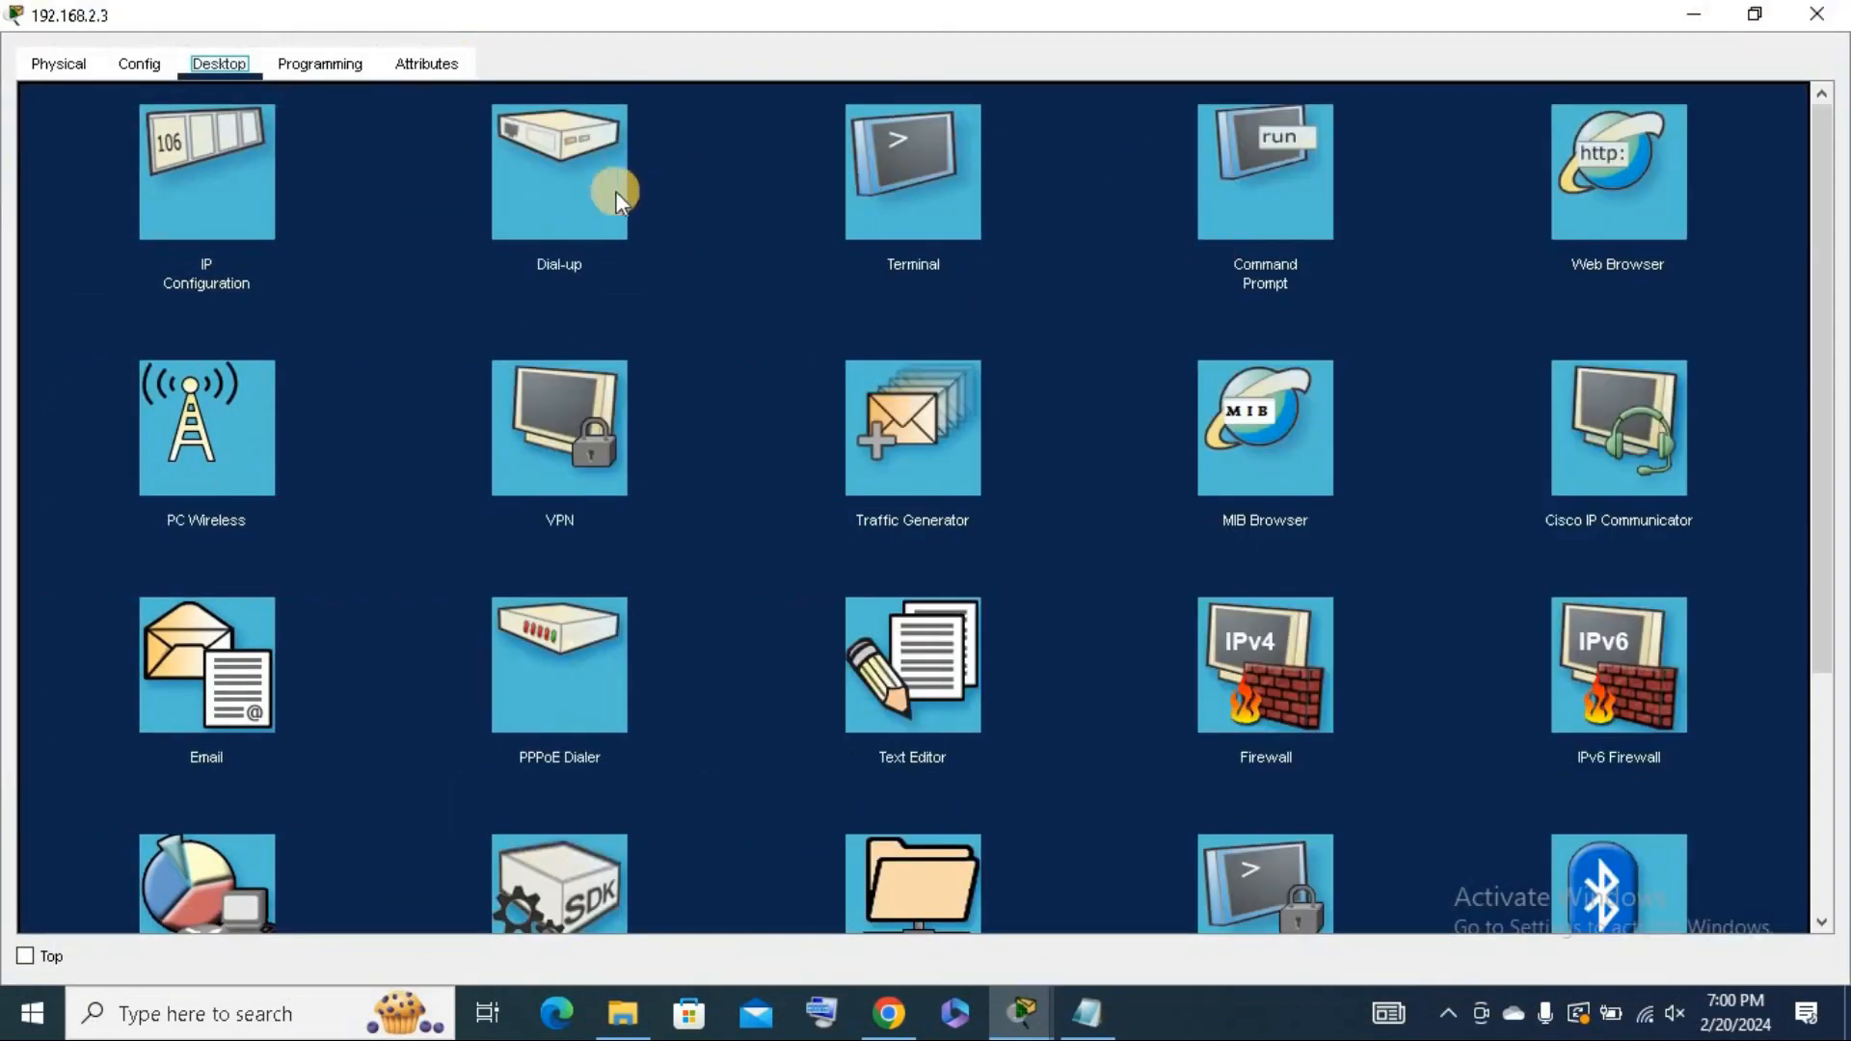
left_click(227, 189)
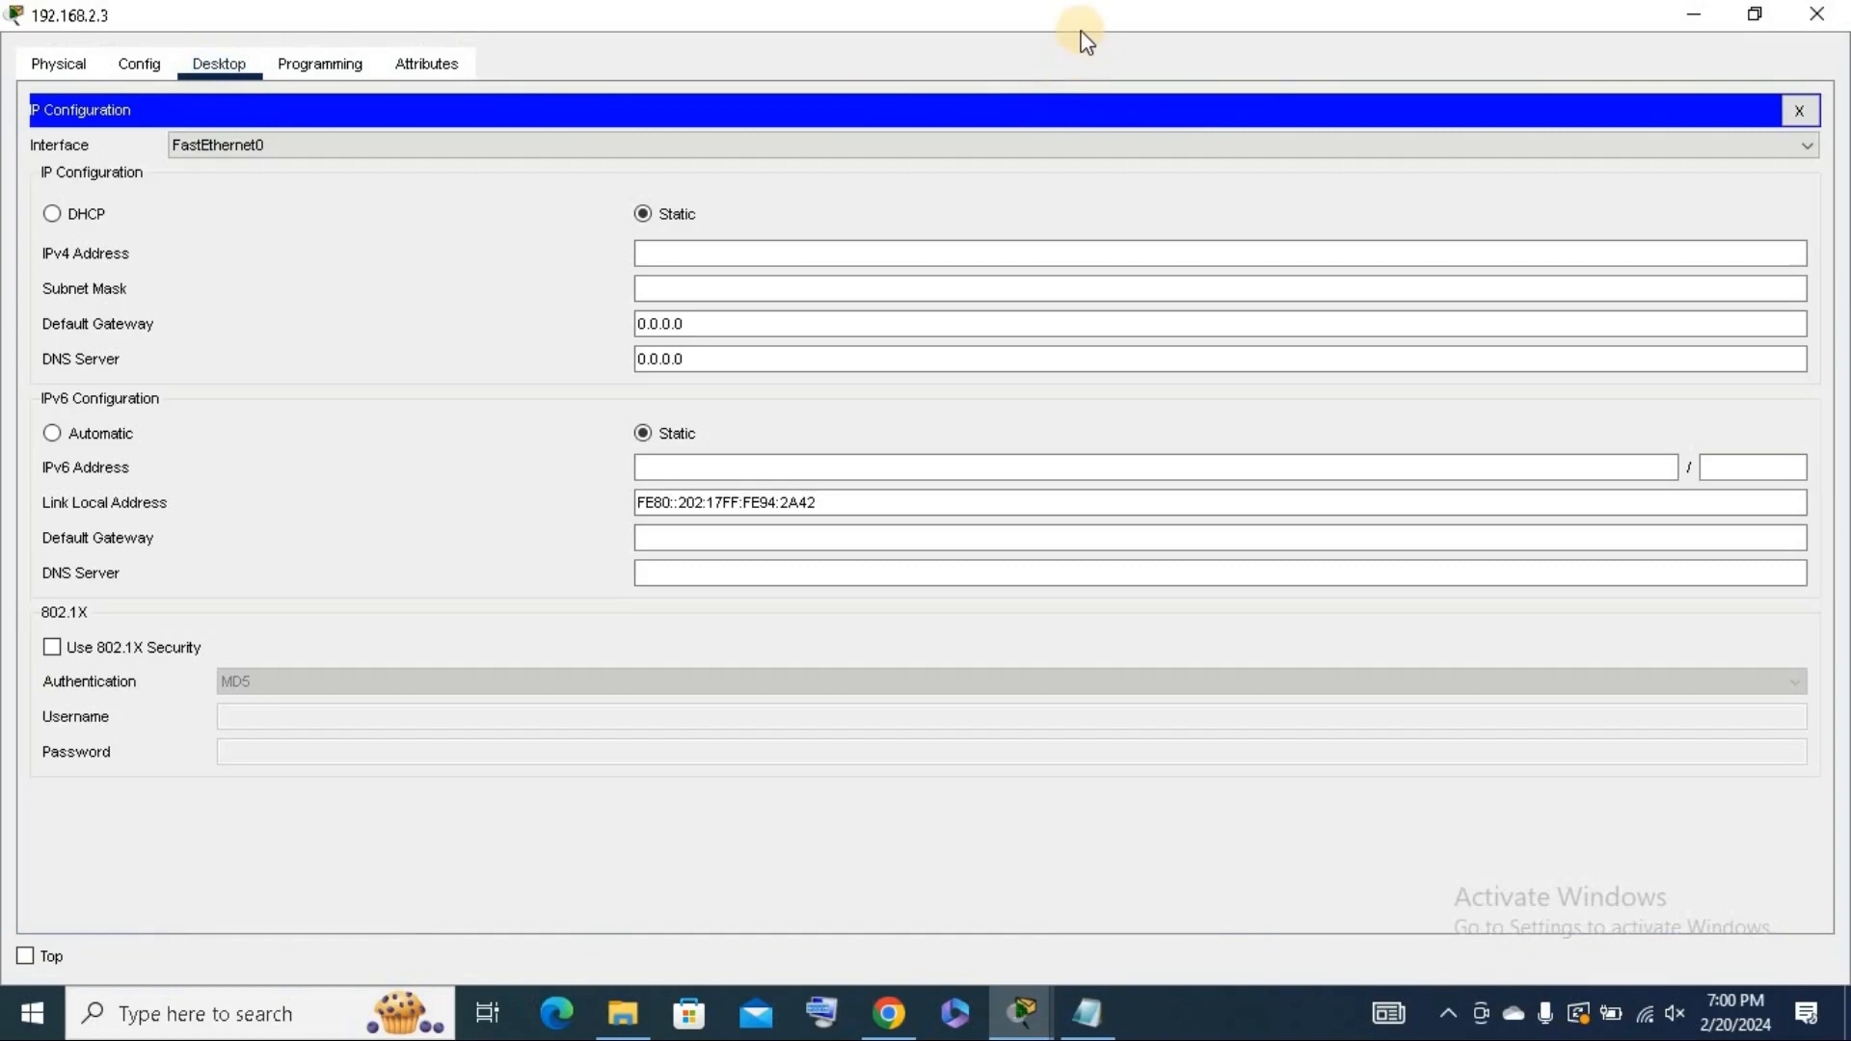
double_click(1085, 19)
left_click_drag(963, 49, 1536, 102)
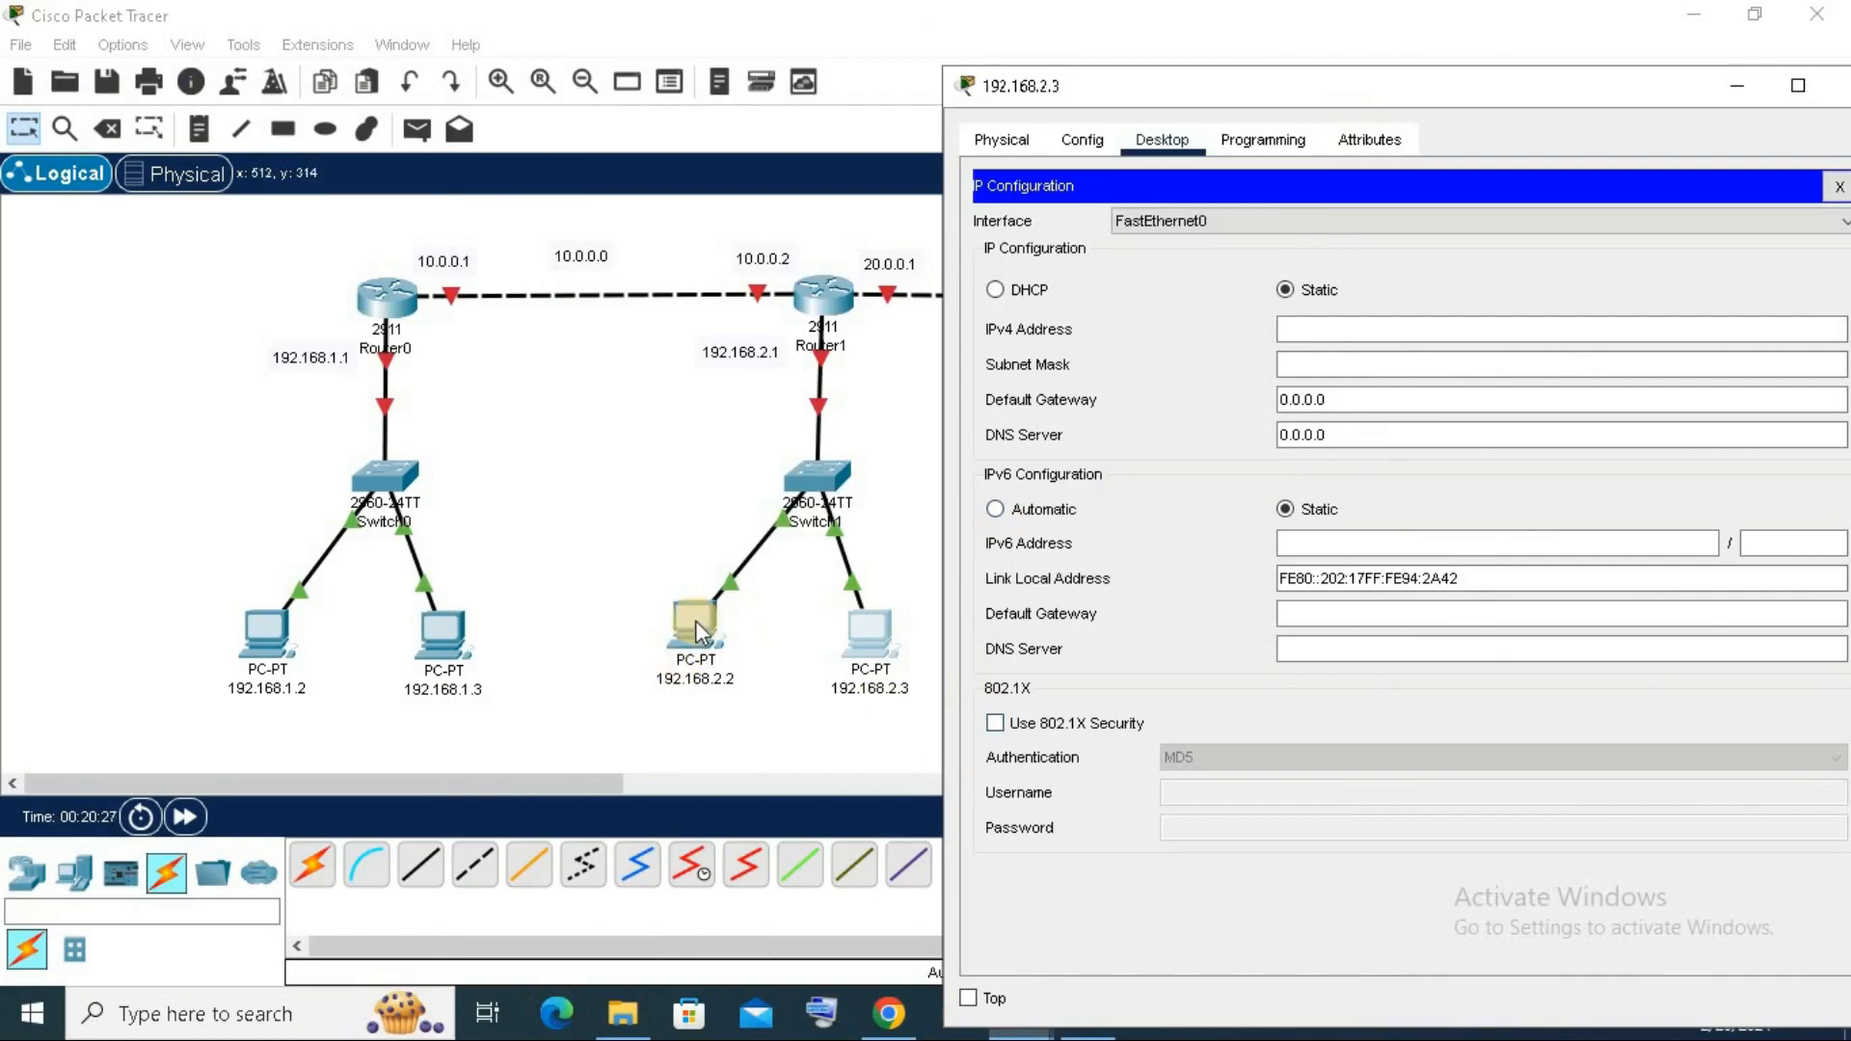
Set the PC's IPv4 address to 192.168.2.3, subnet mask to 255.255.255.0 and default gateway to 192.168.2.1, and check its device summary.
left_click(1369, 330)
type("192")
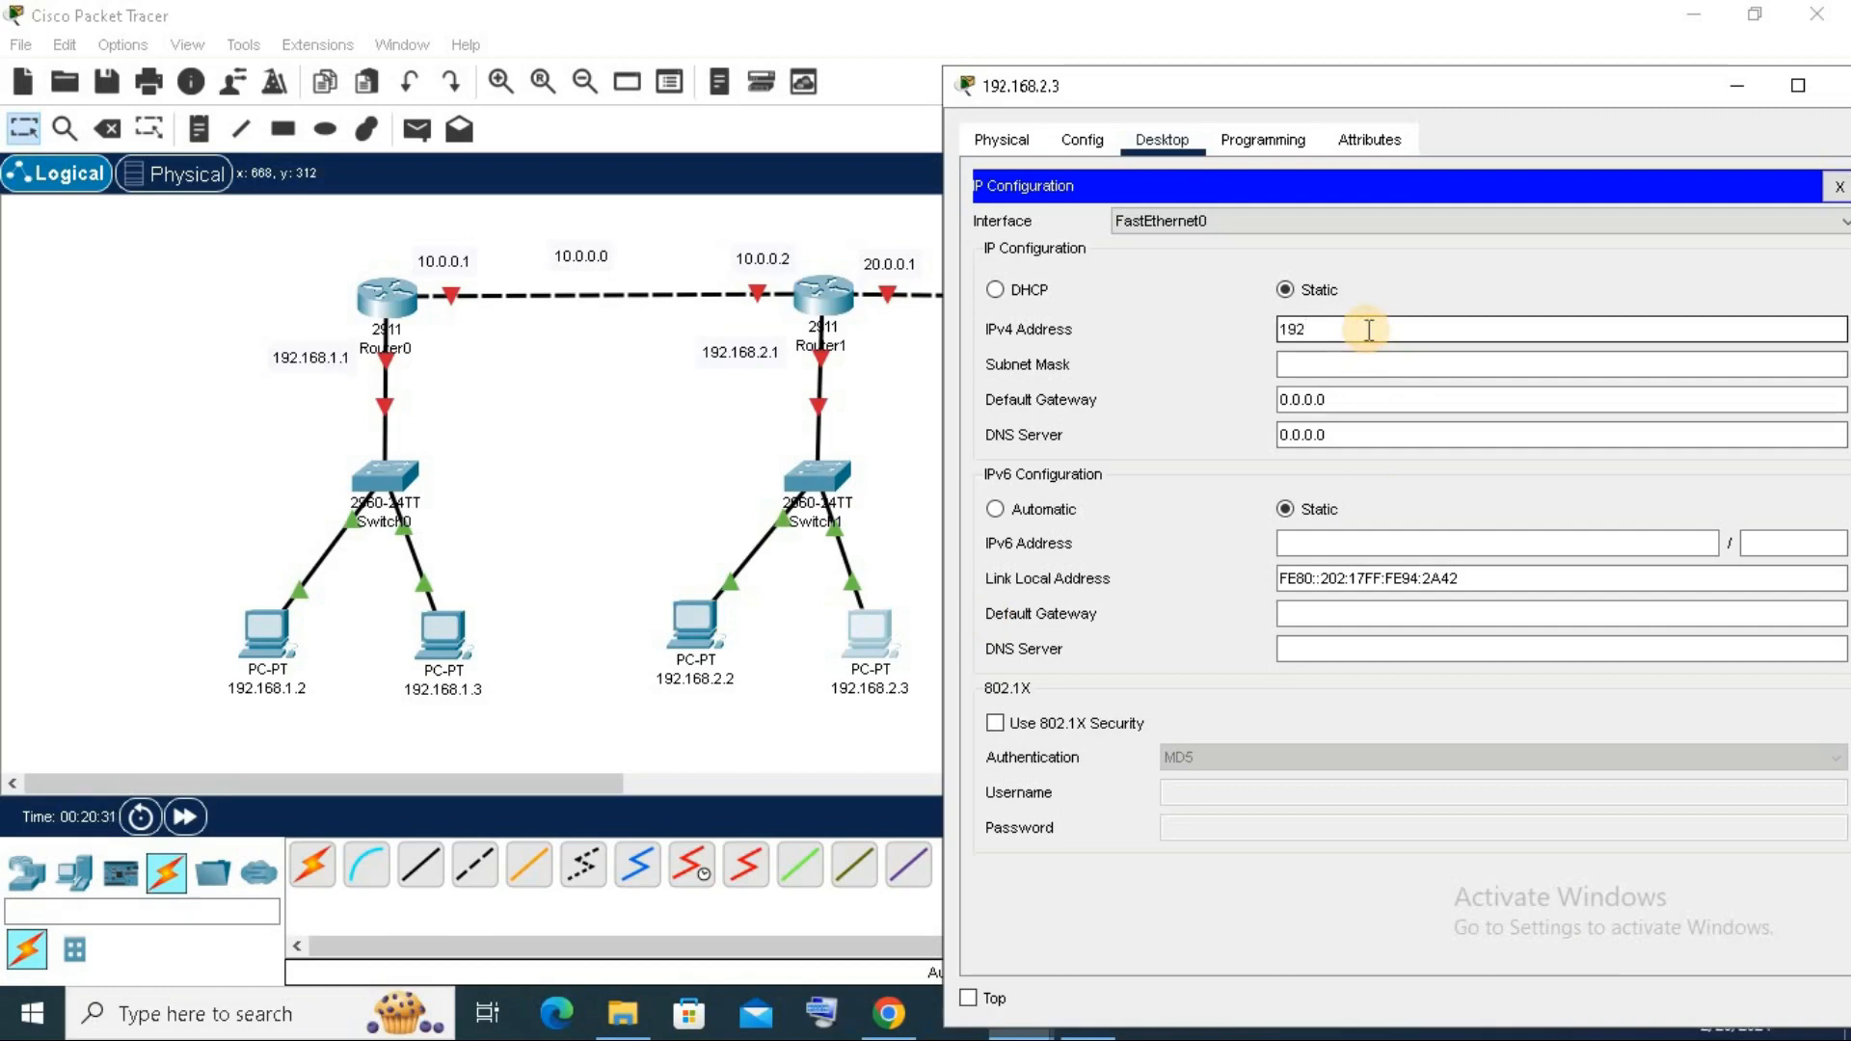
type(".168.2.3")
left_click(1354, 365)
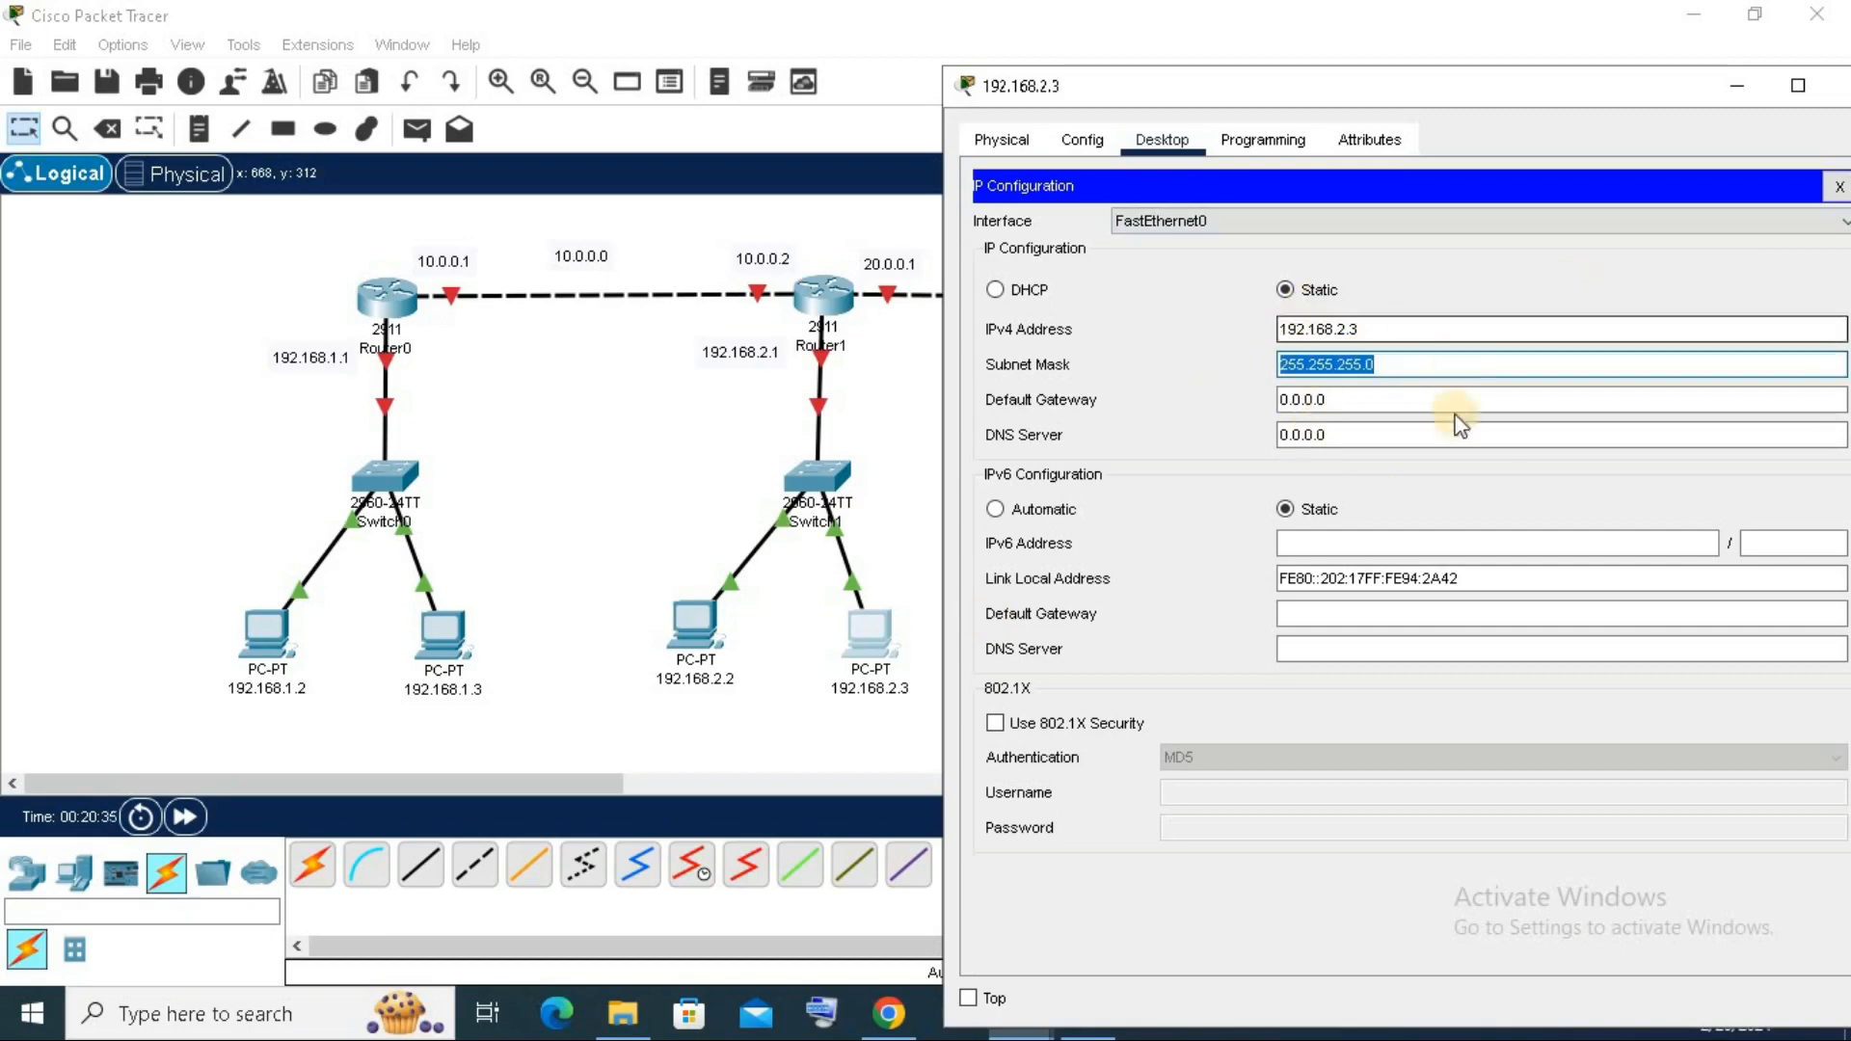
key("Tab")
key("BackSpace")
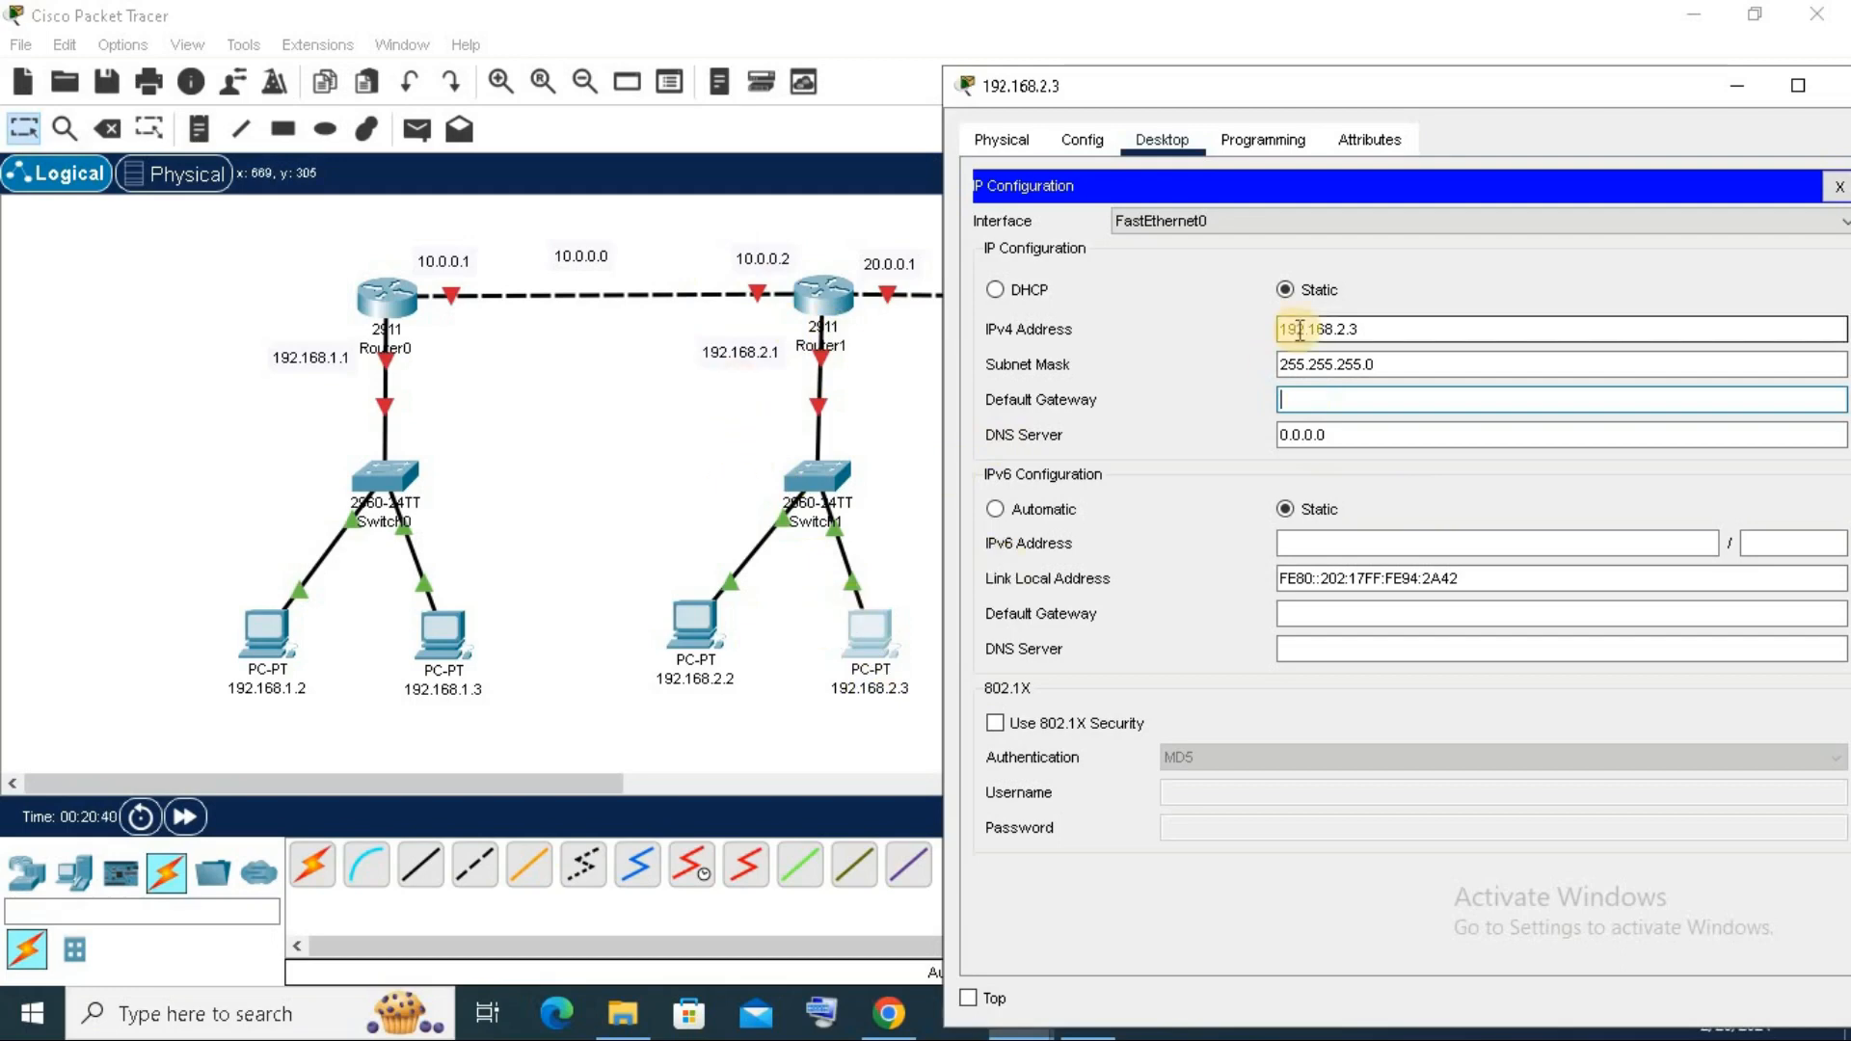
type("192.168.2.1")
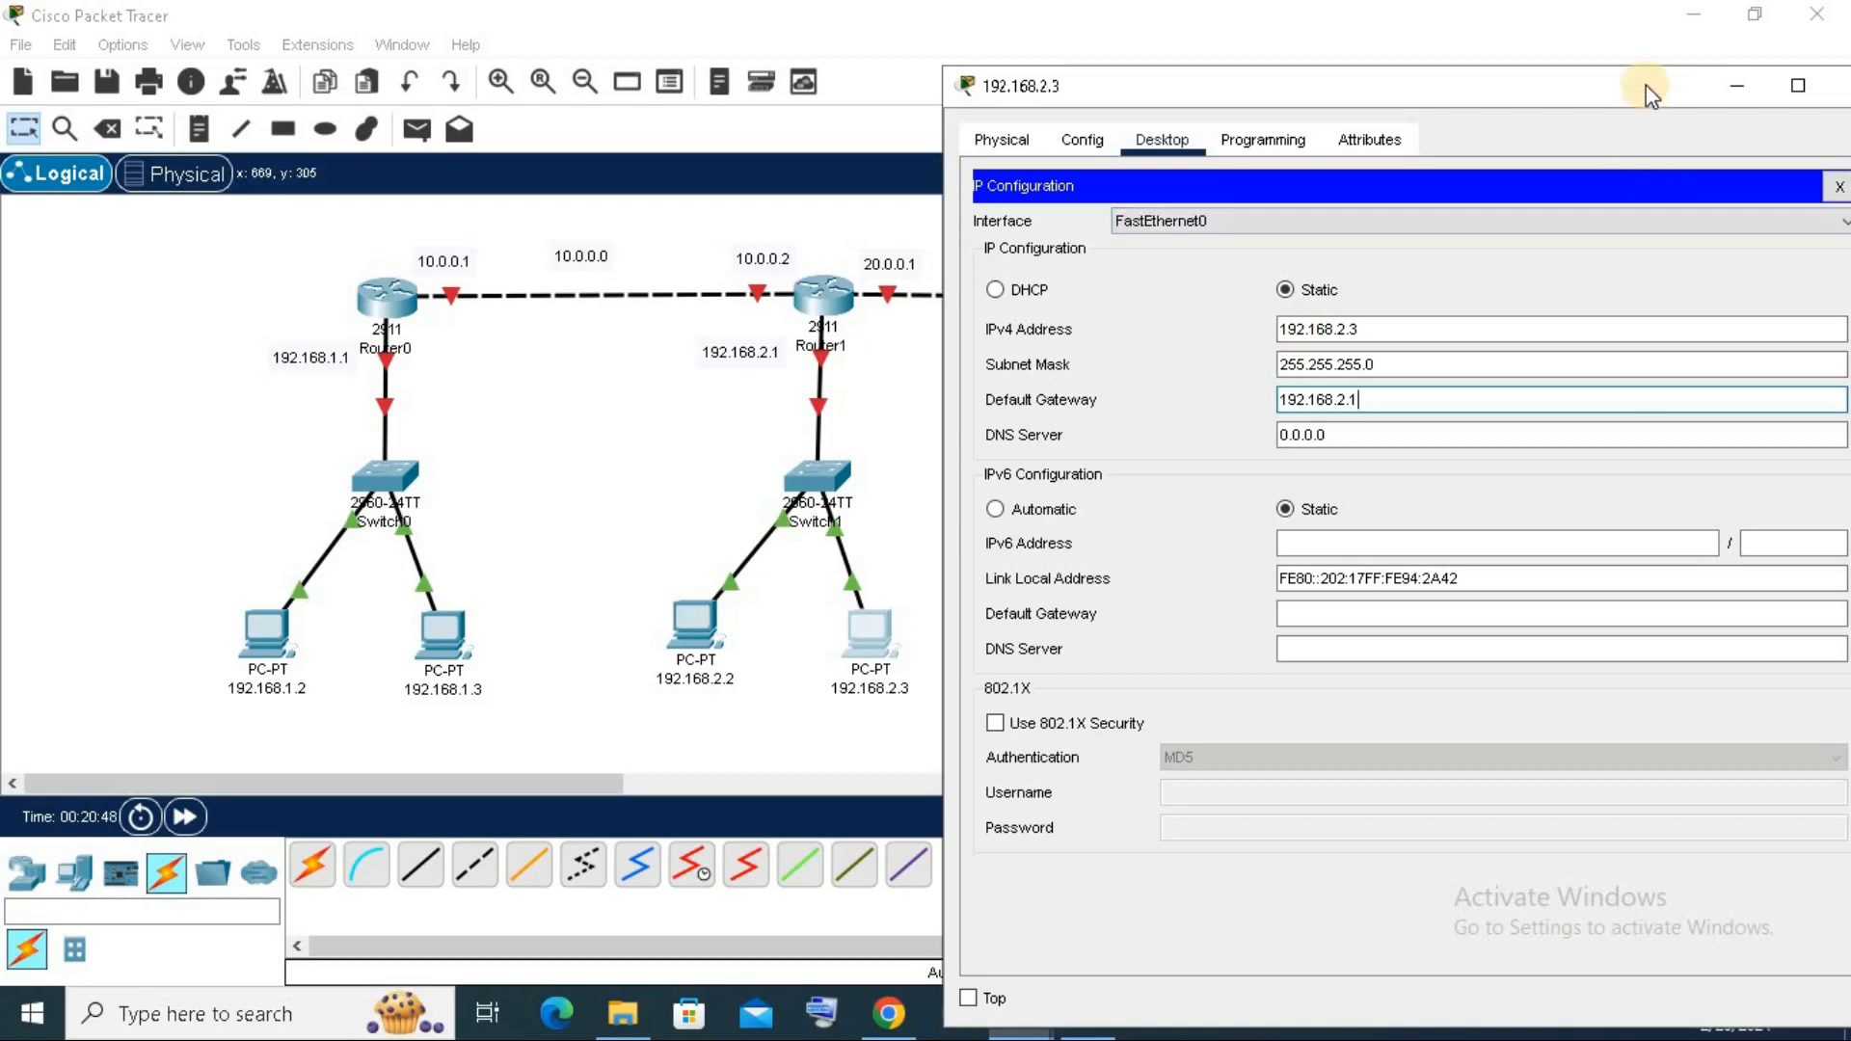
left_click_drag(1645, 85, 1536, 83)
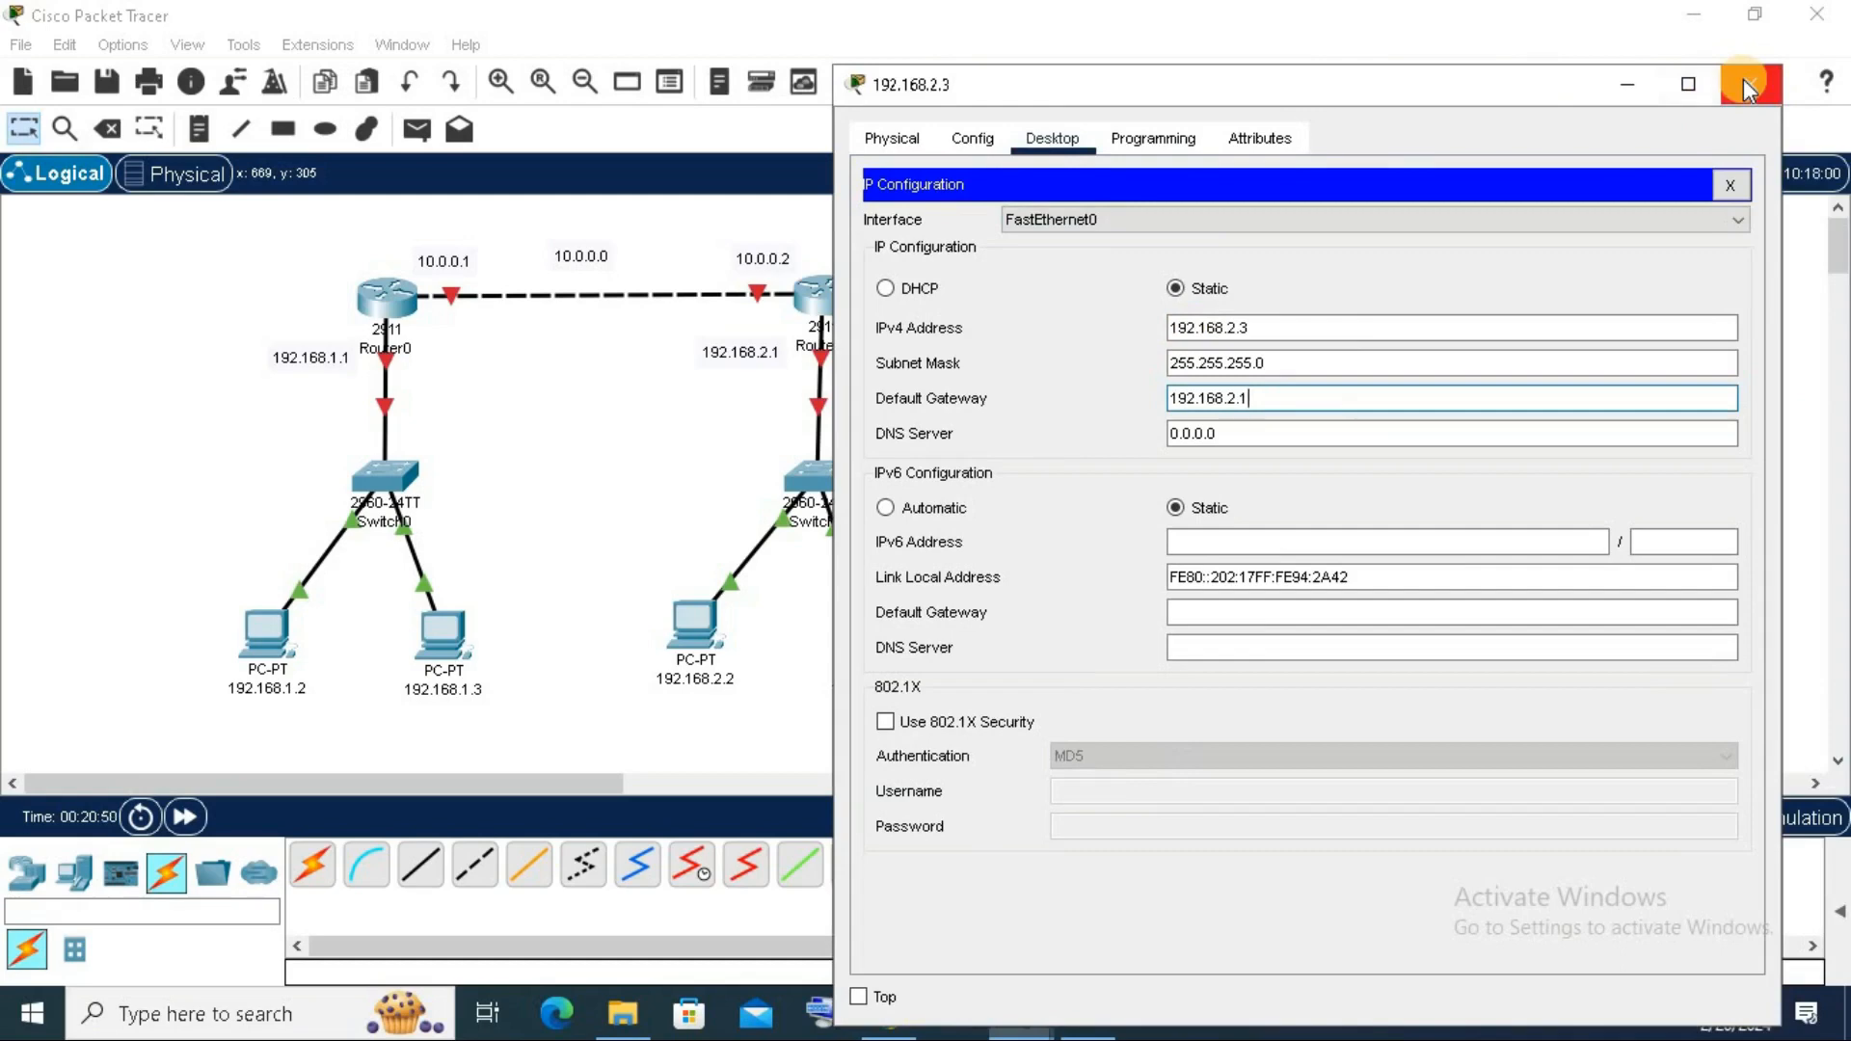
left_click(1747, 83)
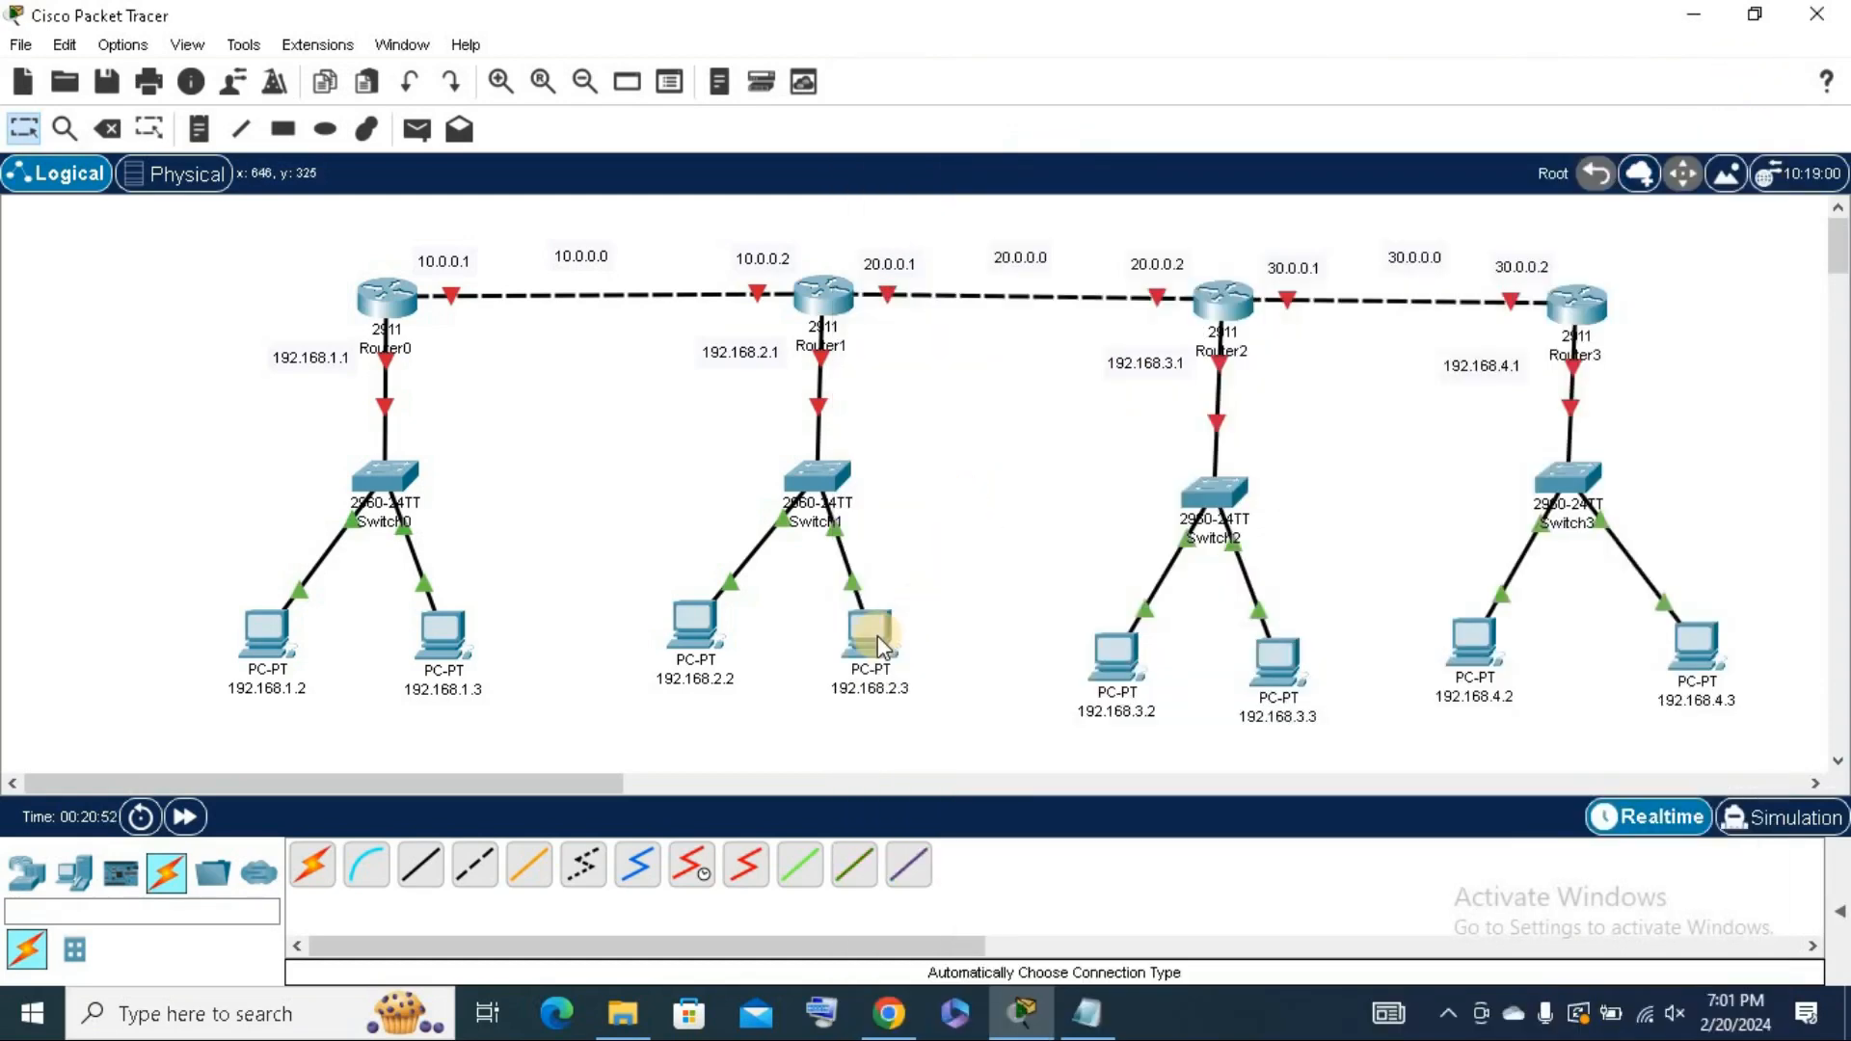
mouse_move(878, 637)
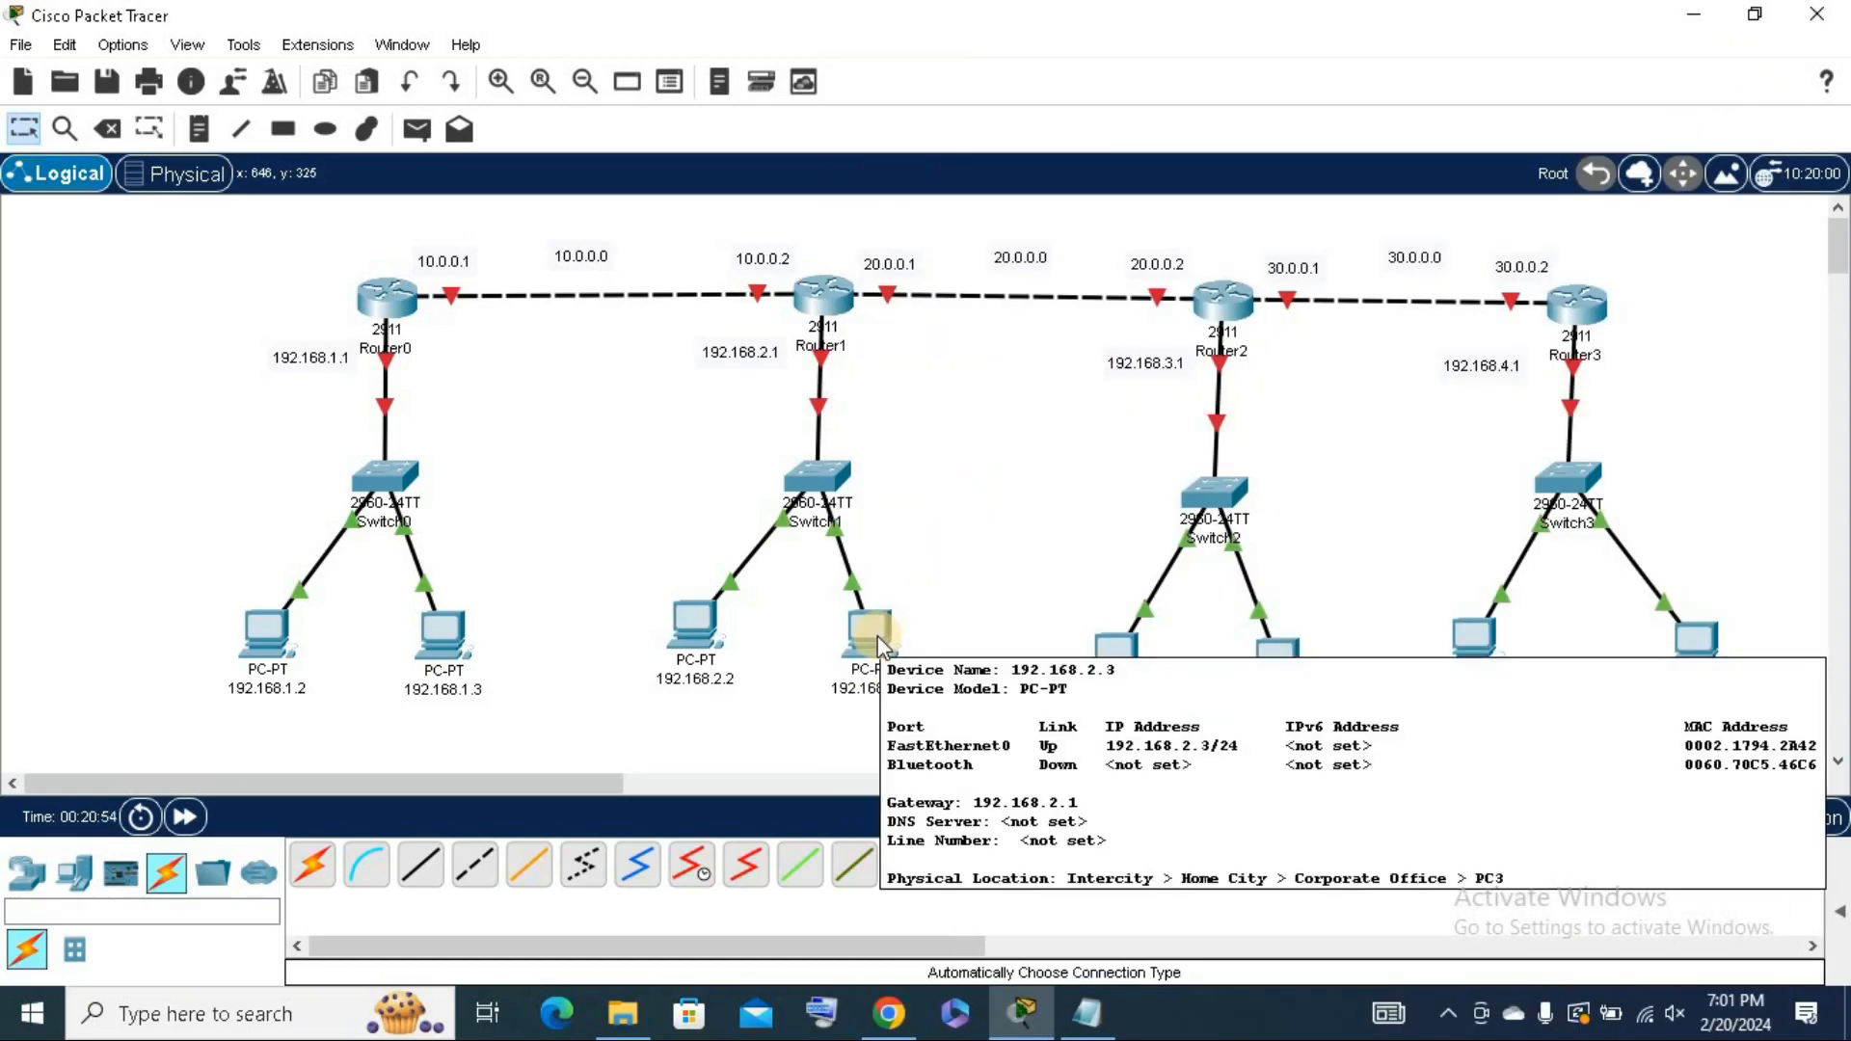
Configure the 192.168.3.2 PC with IPv4 address 192.168.3.2, subnet mask 255.255.255.0 and default gateway 192.168.3.1.
left_click(1122, 645)
left_click_drag(1051, 49, 613, 26)
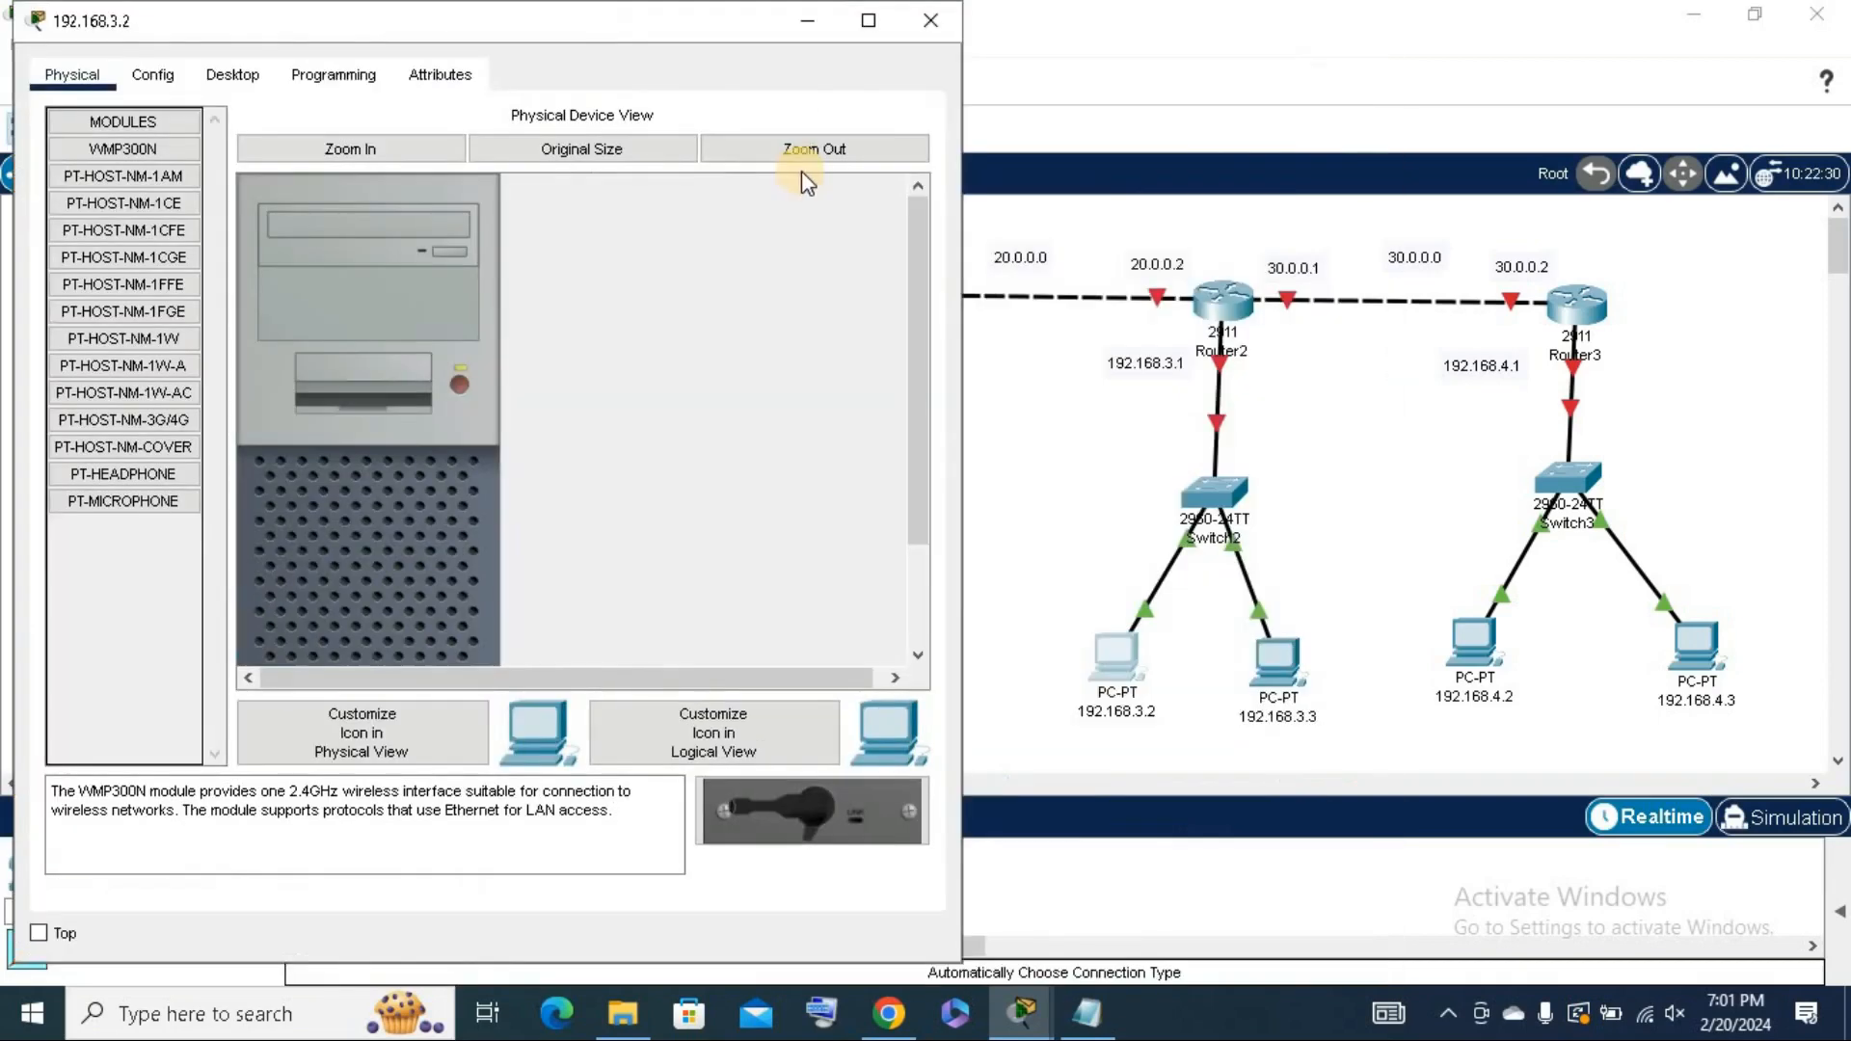
left_click(221, 77)
left_click(169, 169)
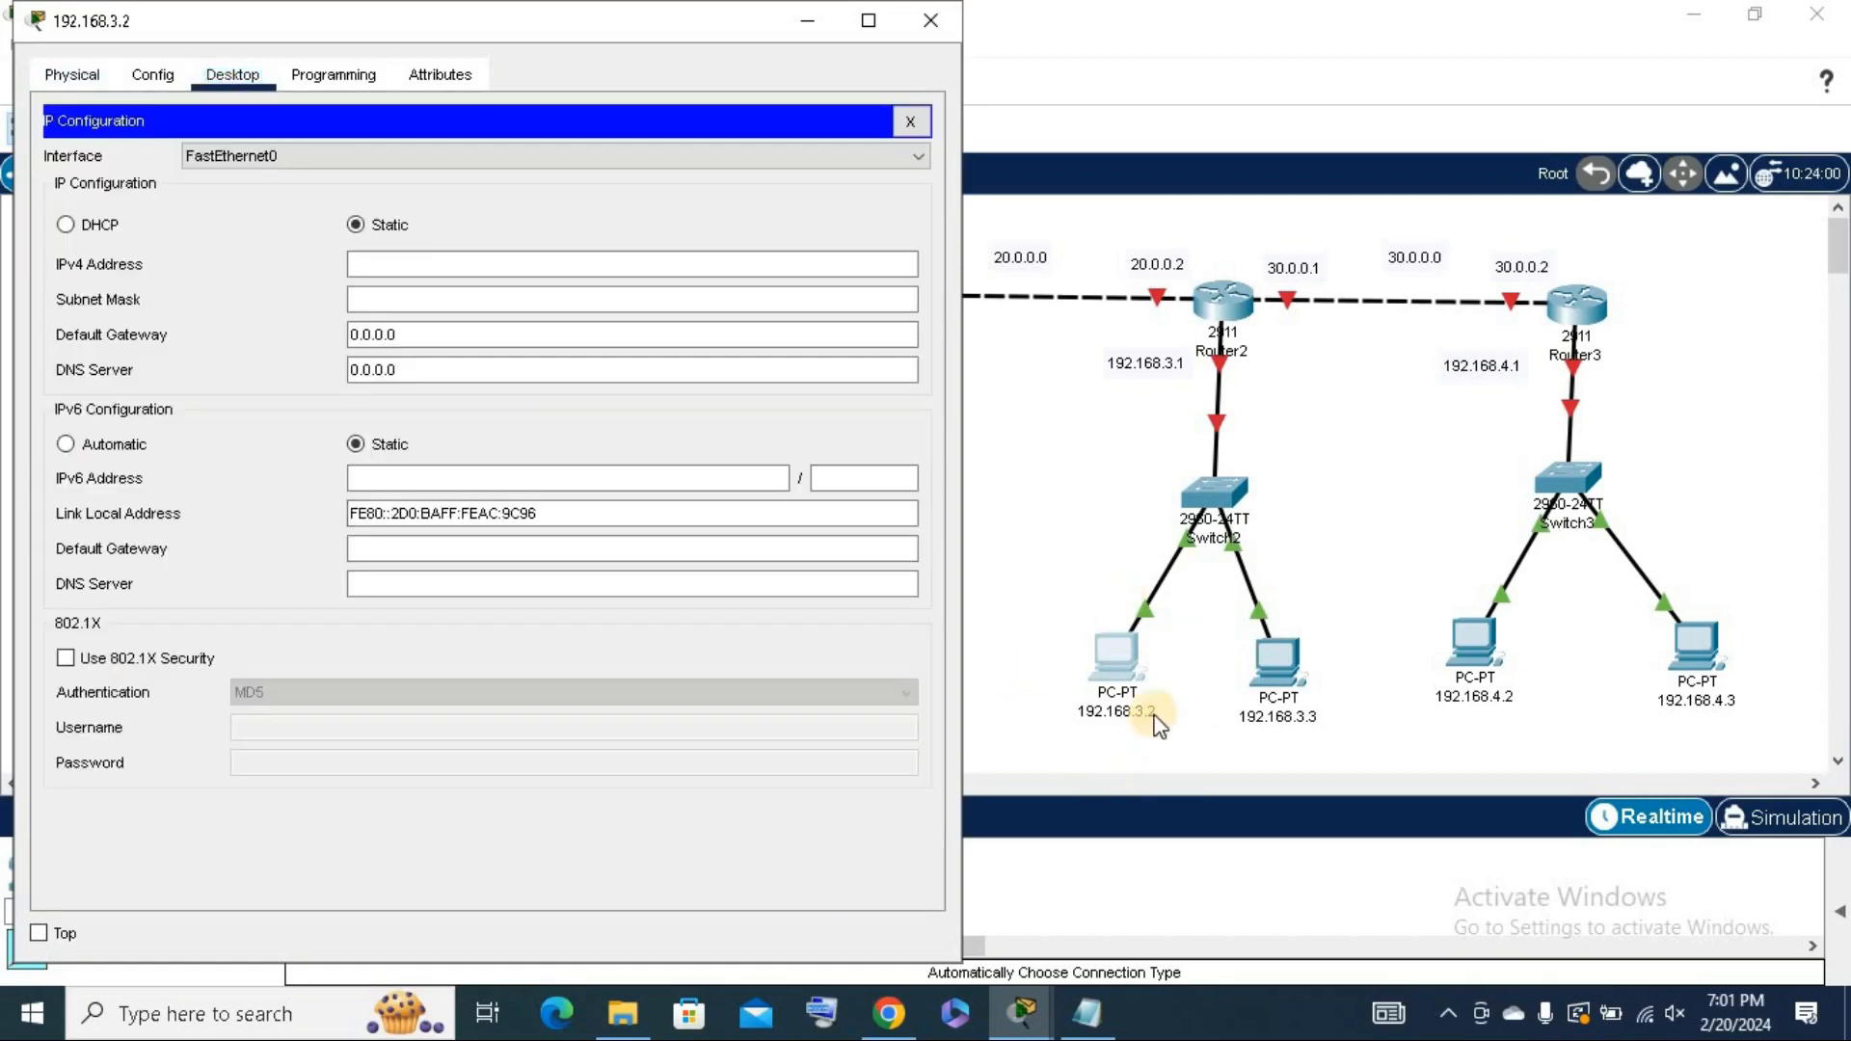
left_click(468, 261)
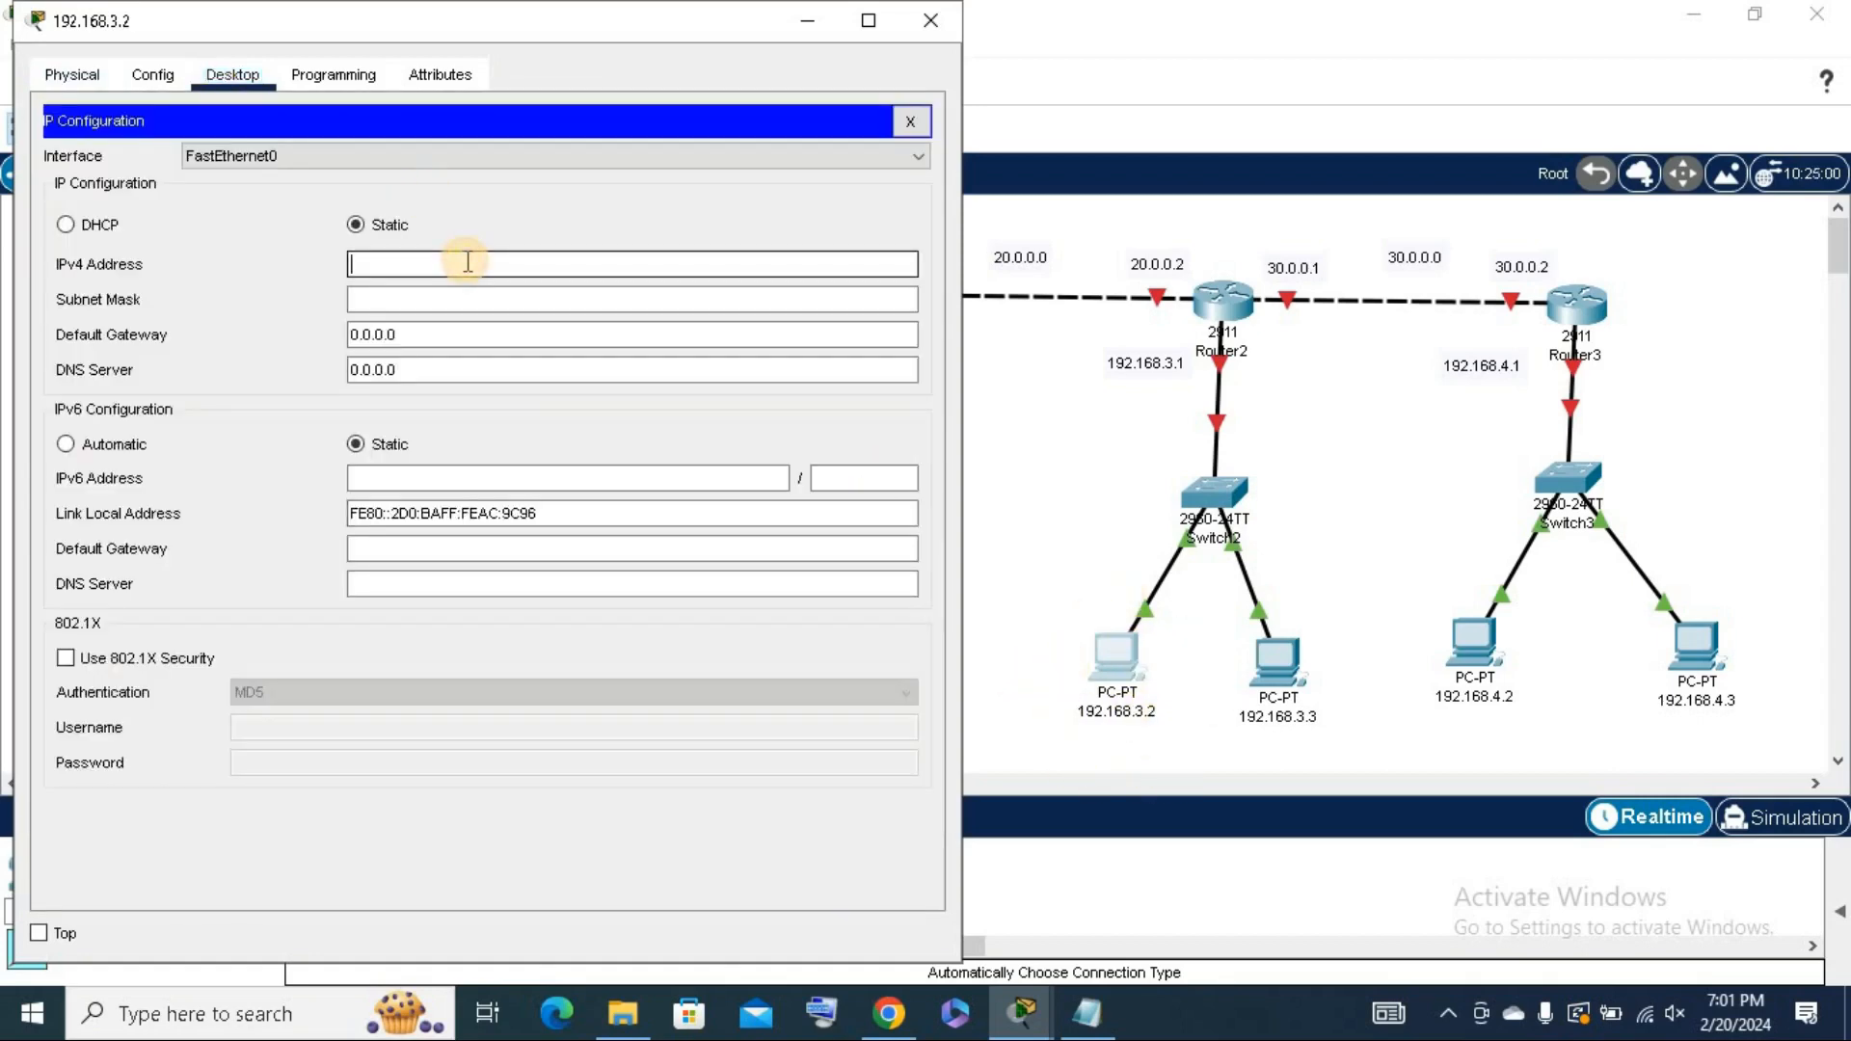
type("192.168.3.2")
key("Tab")
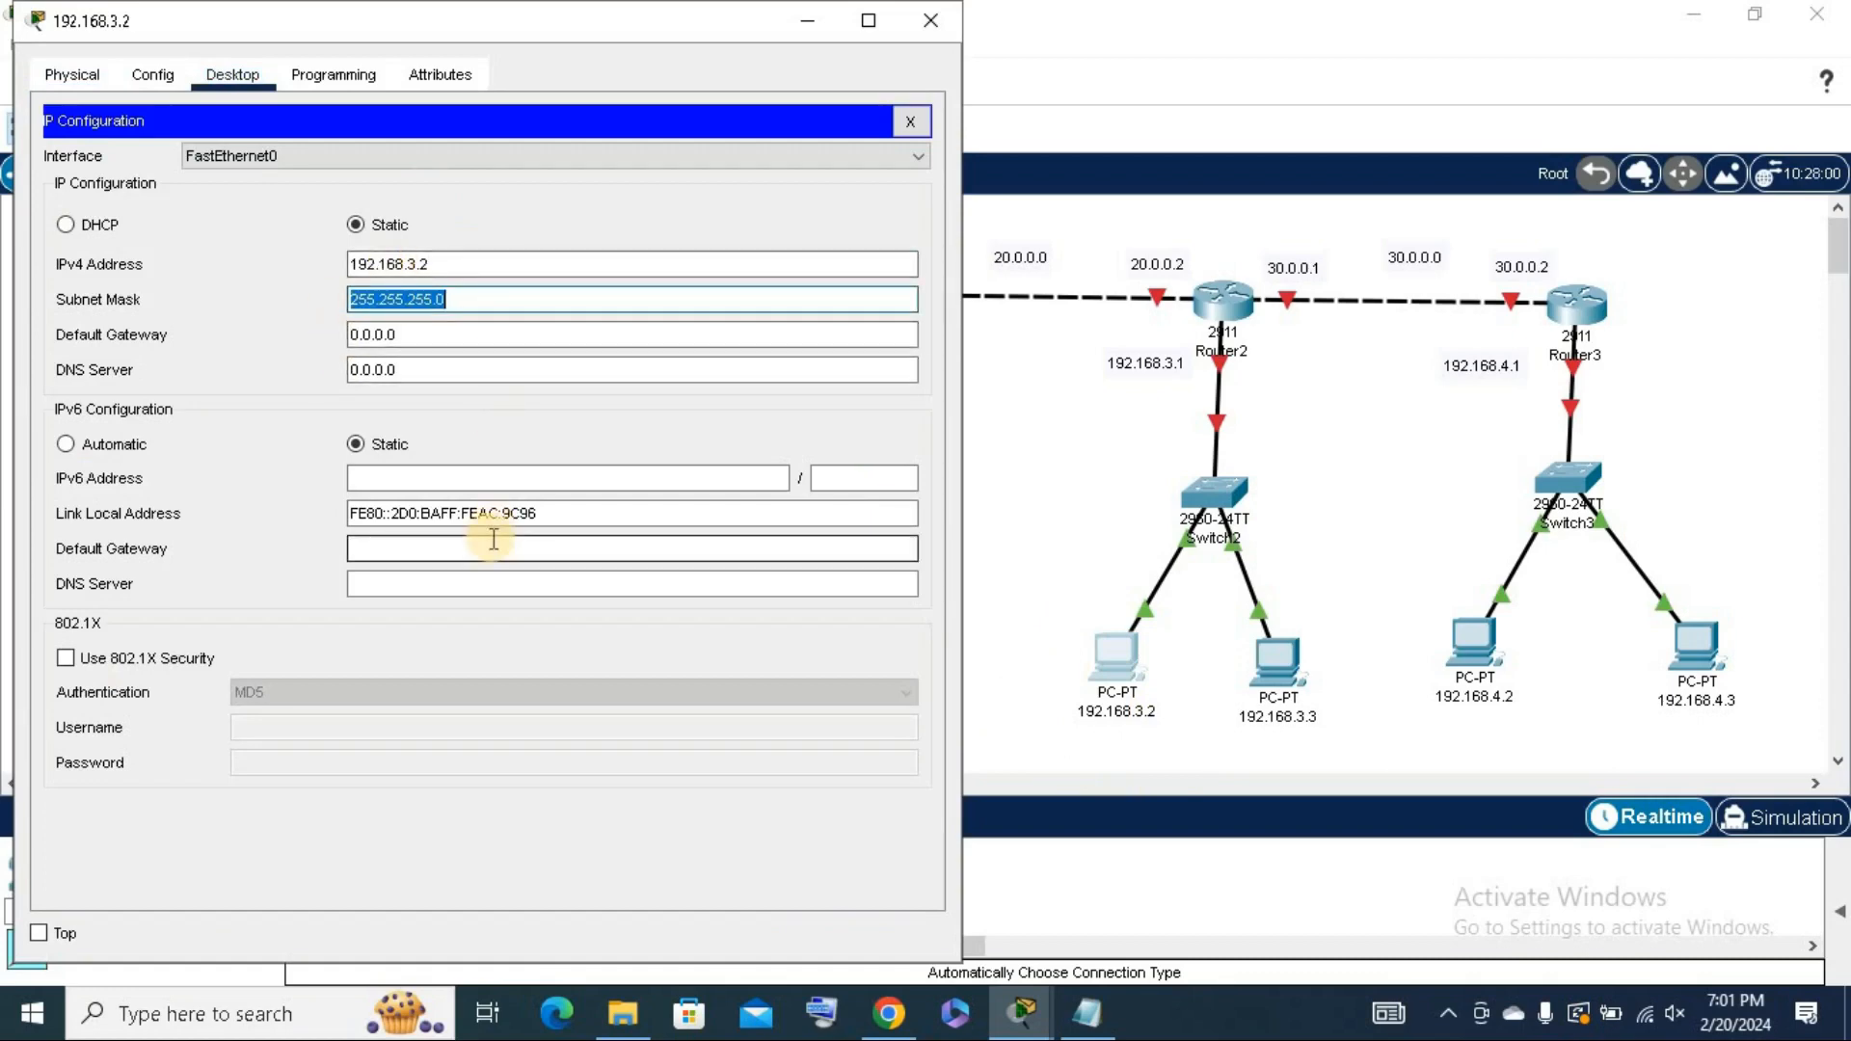
key("Tab")
key("BackSpace")
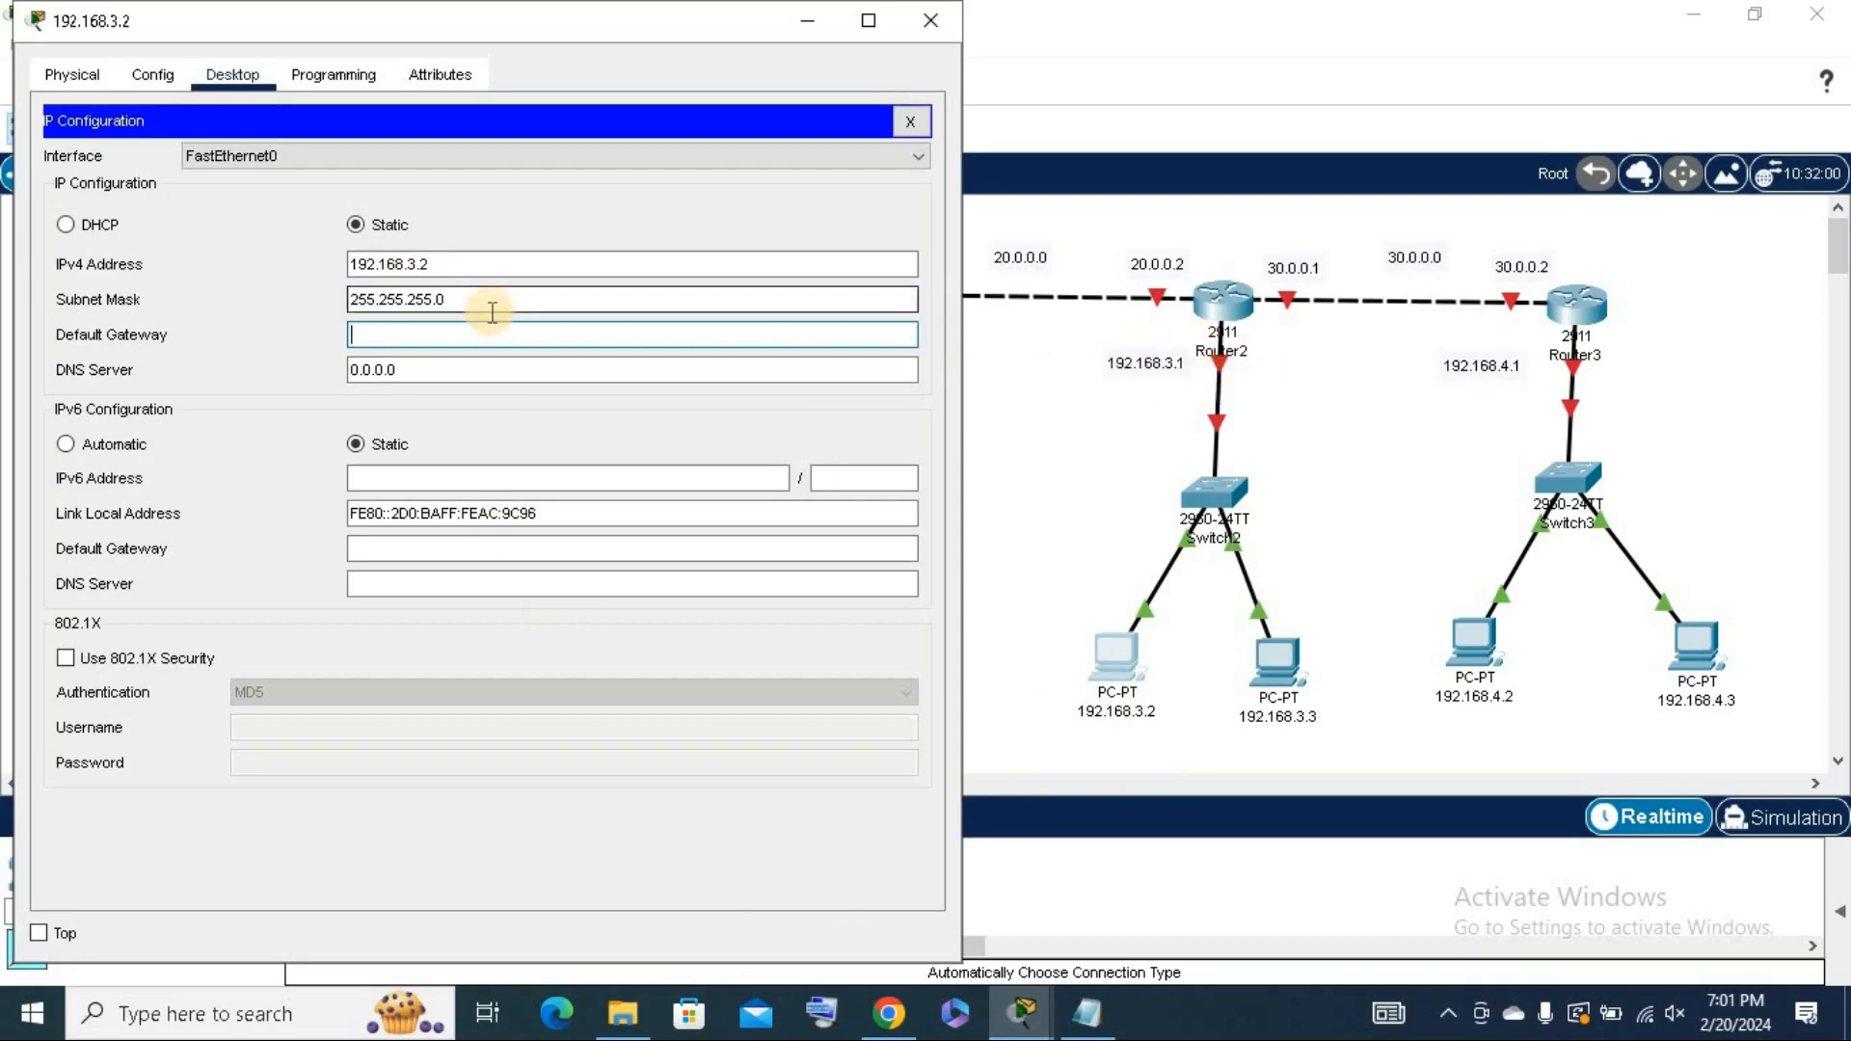
type(".168.3.1")
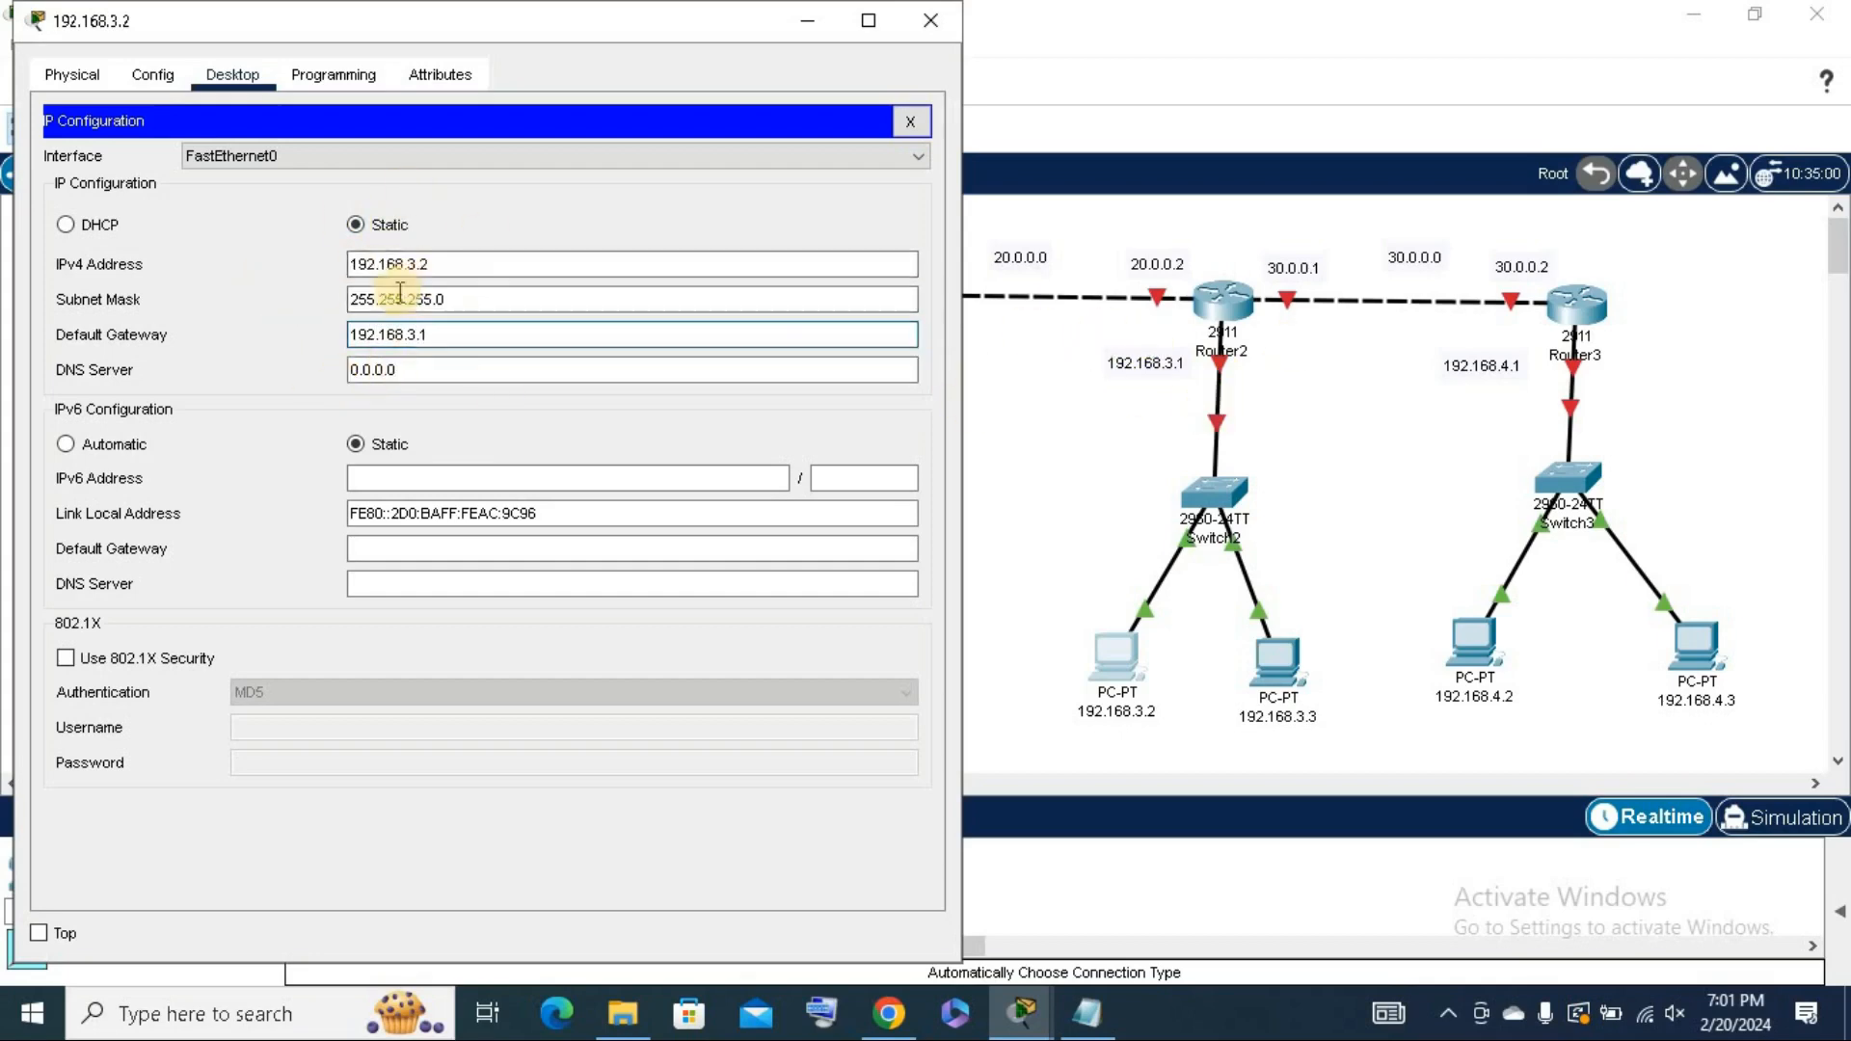
left_click(911, 123)
left_click(930, 20)
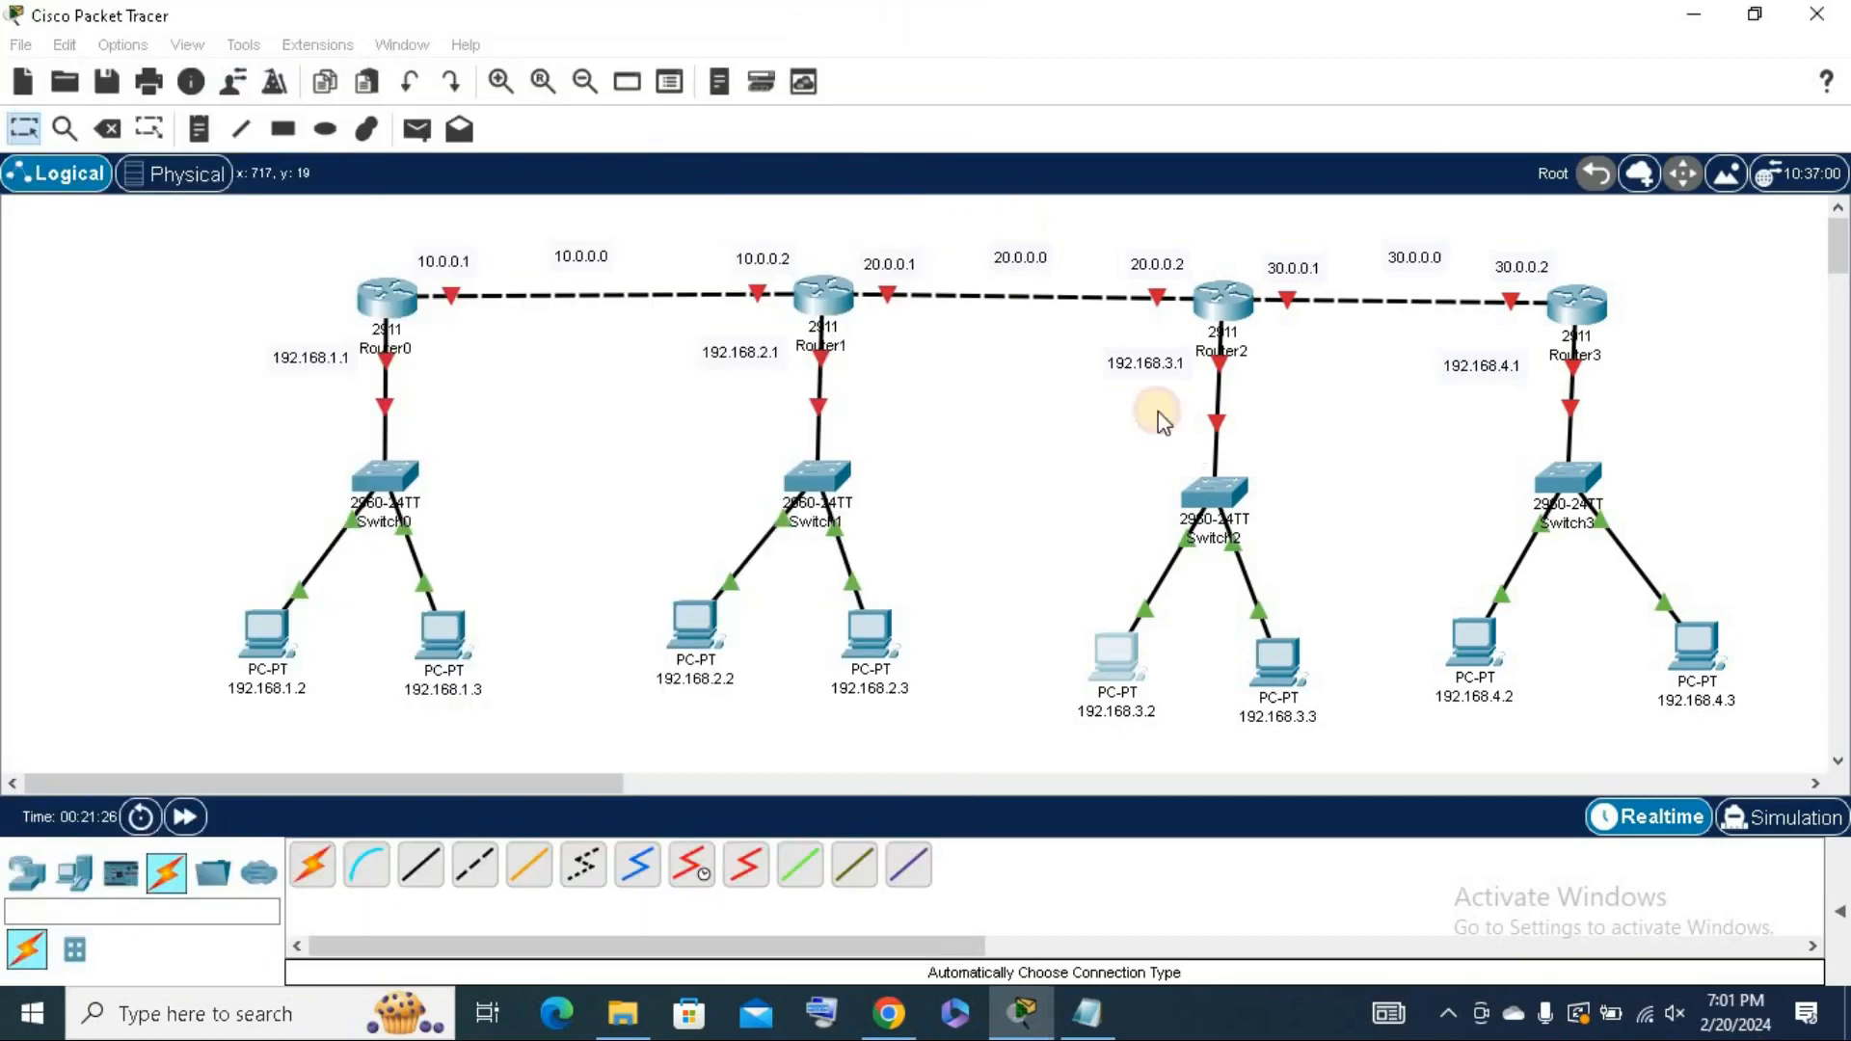
Open the IP configuration of the 192.168.3.3 PC and set IPv4 address 192.168.3.3 with subnet mask 255.255.255.0.
mouse_move(1286, 668)
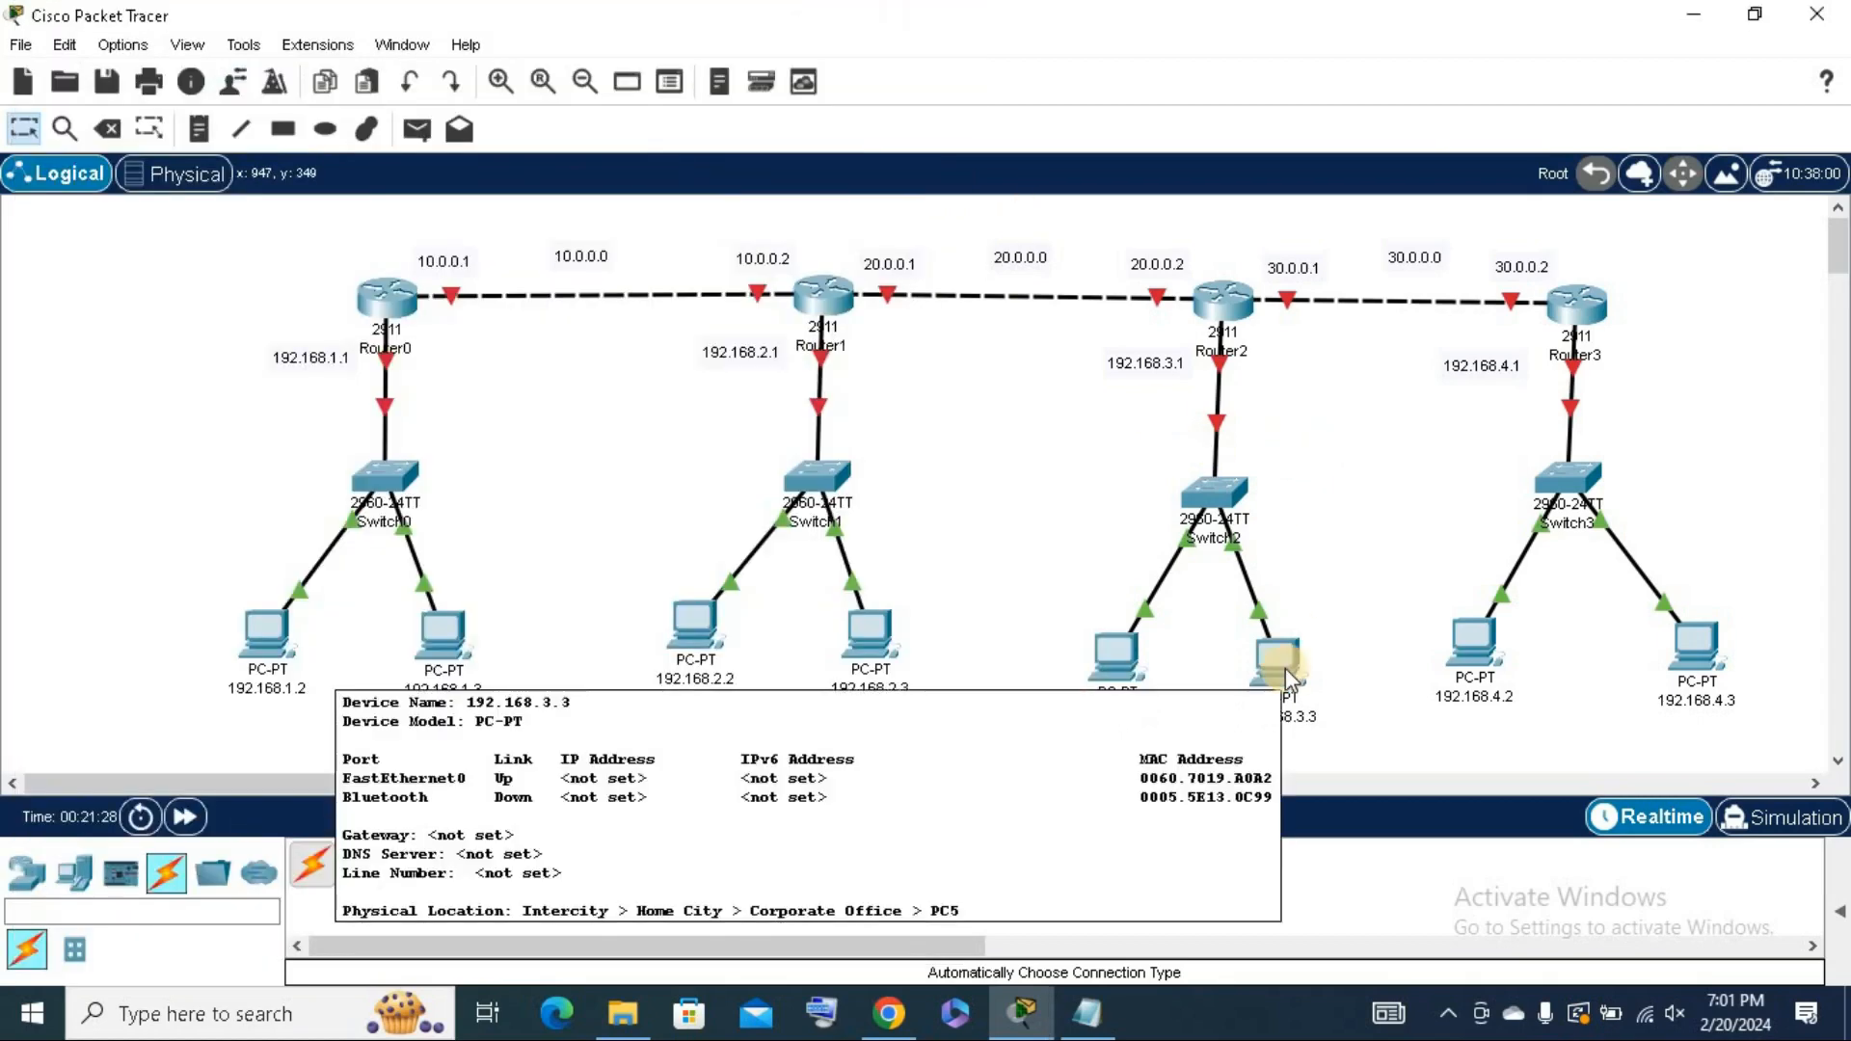
mouse_move(1096, 671)
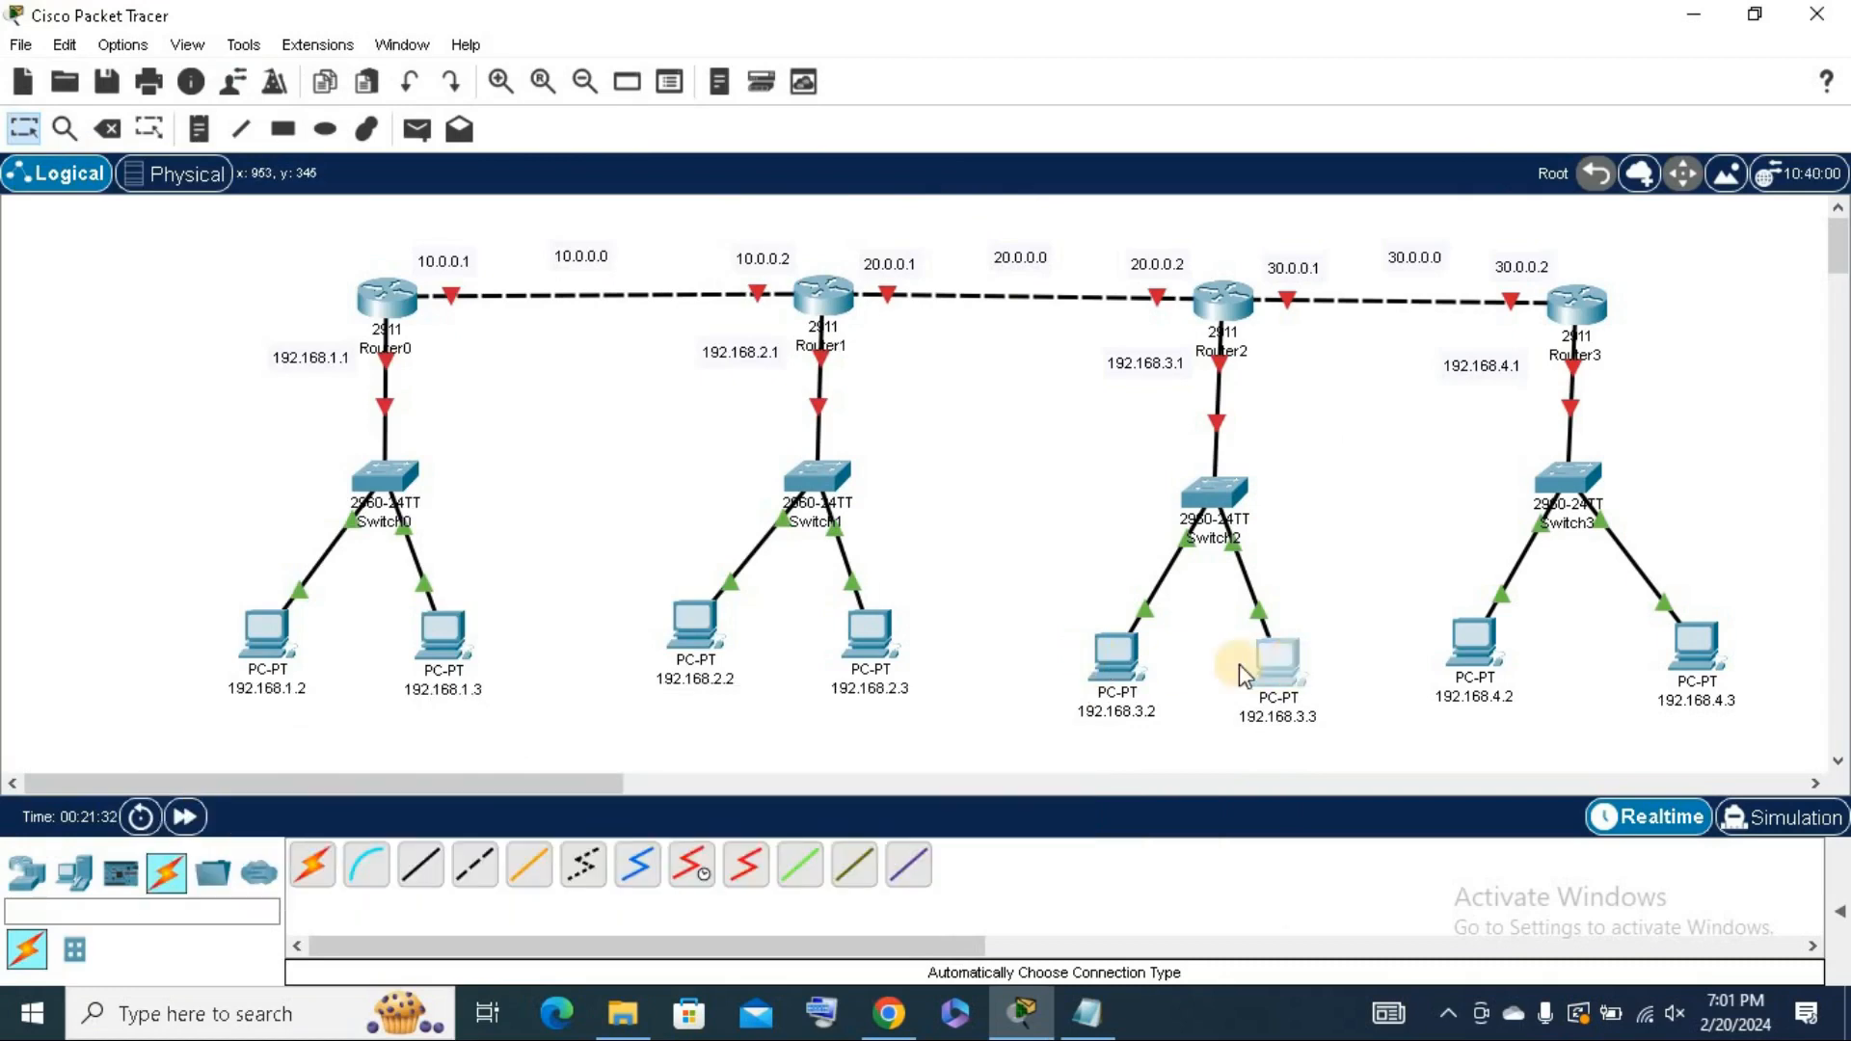
left_click(1279, 660)
left_click(670, 96)
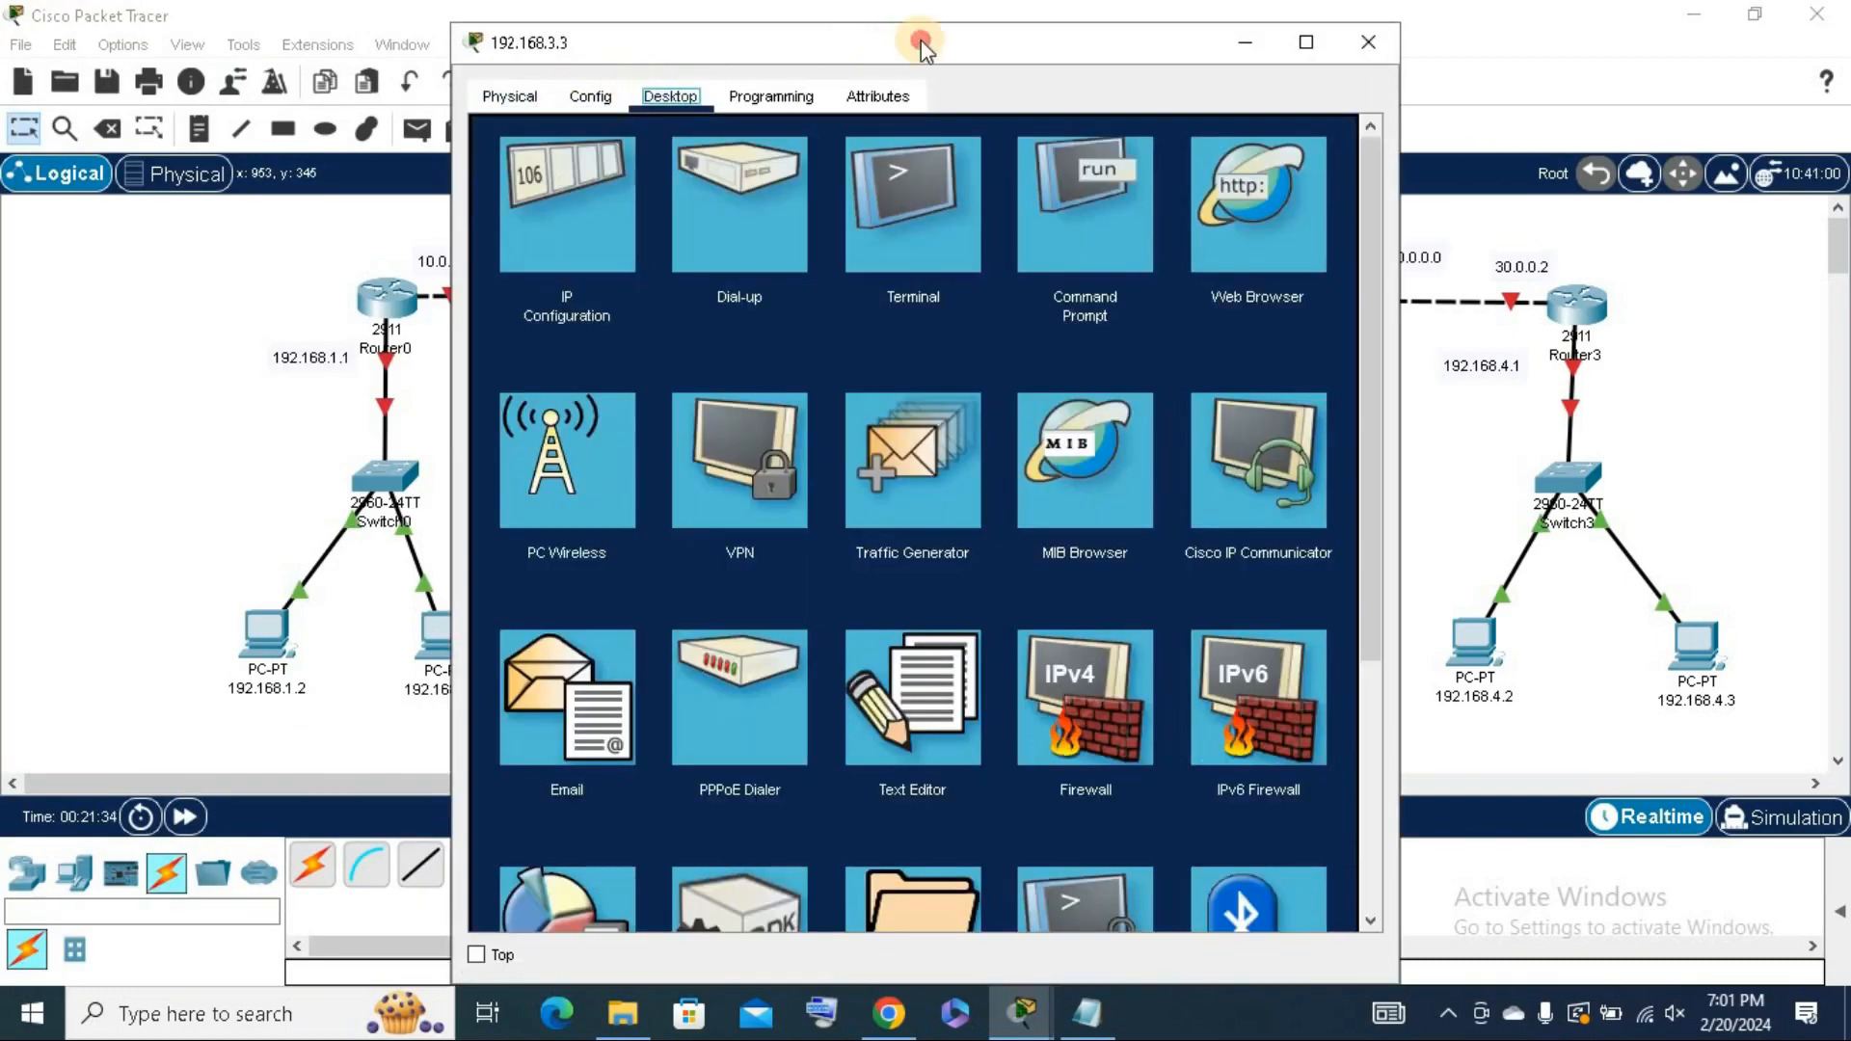
left_click_drag(922, 38, 705, 29)
left_click(361, 211)
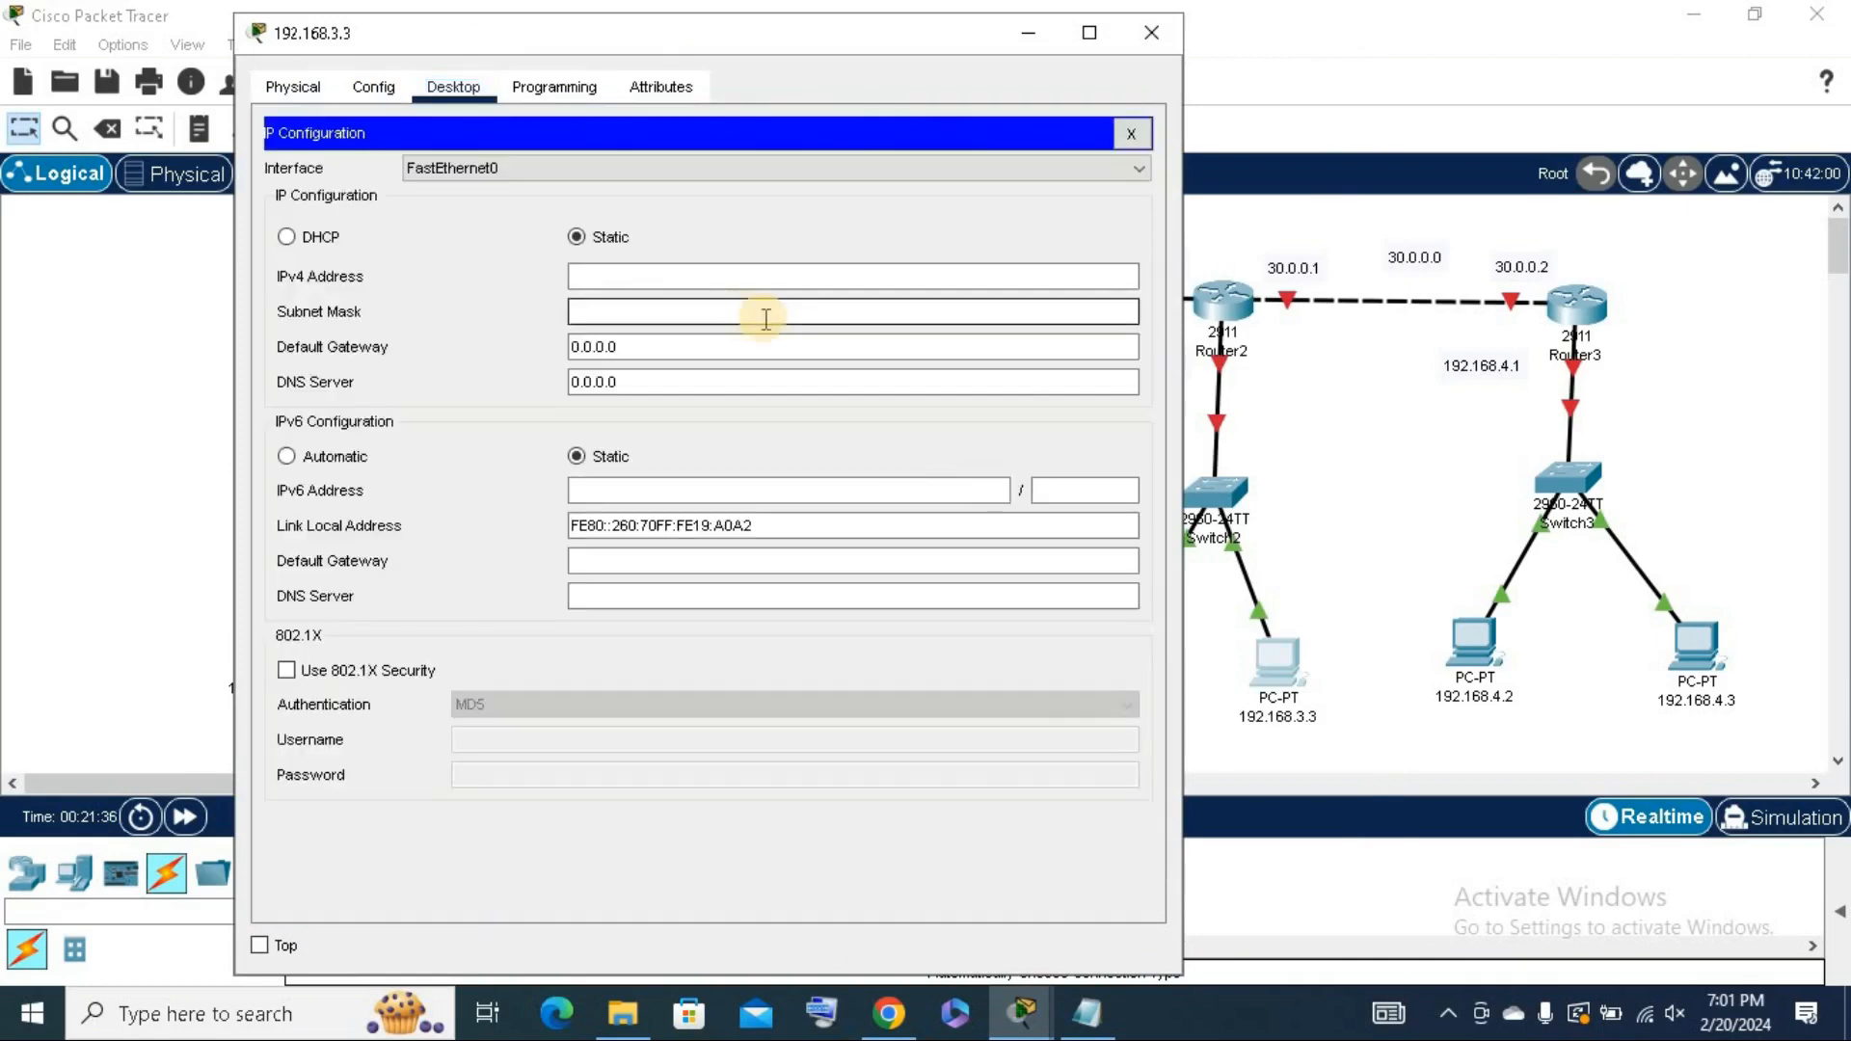
left_click(755, 275)
type("192.16")
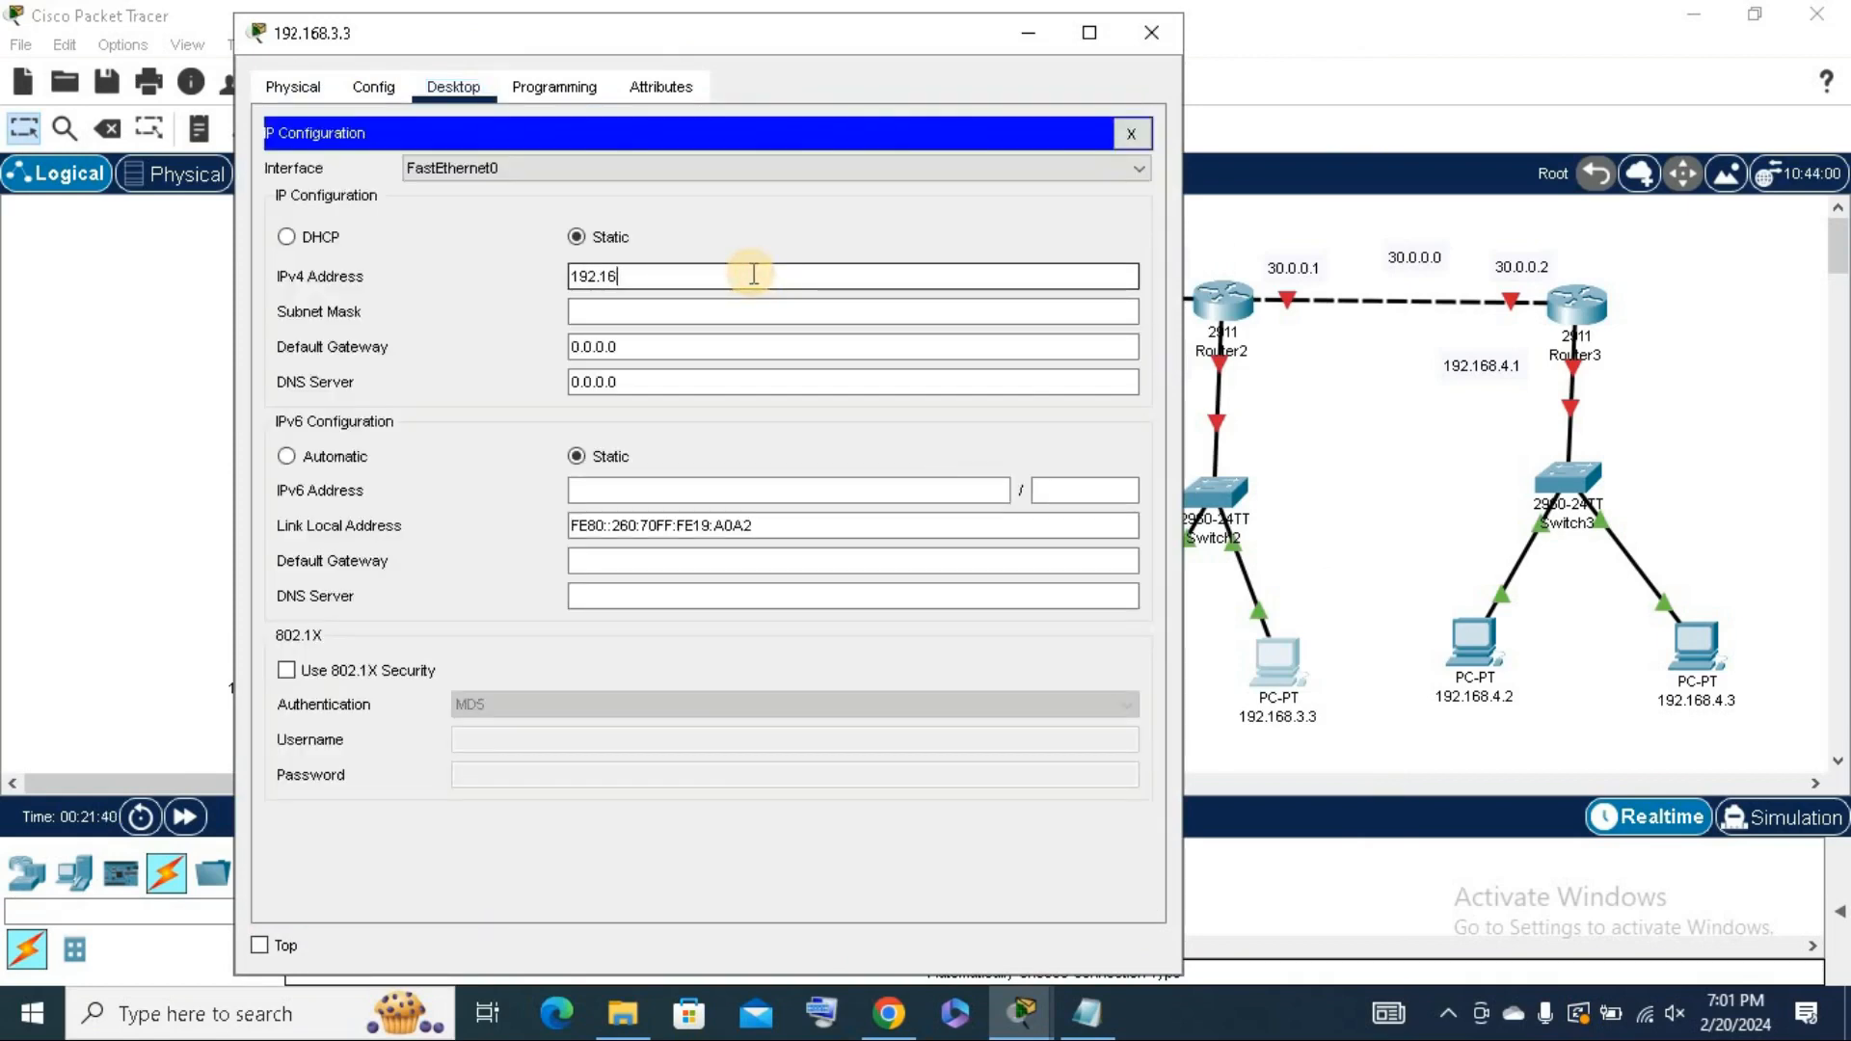
type("8.3.3")
key("Tab")
Set the 192.168.3.3 PC's default gateway to 192.168.3.1 and close its window.
key("Tab")
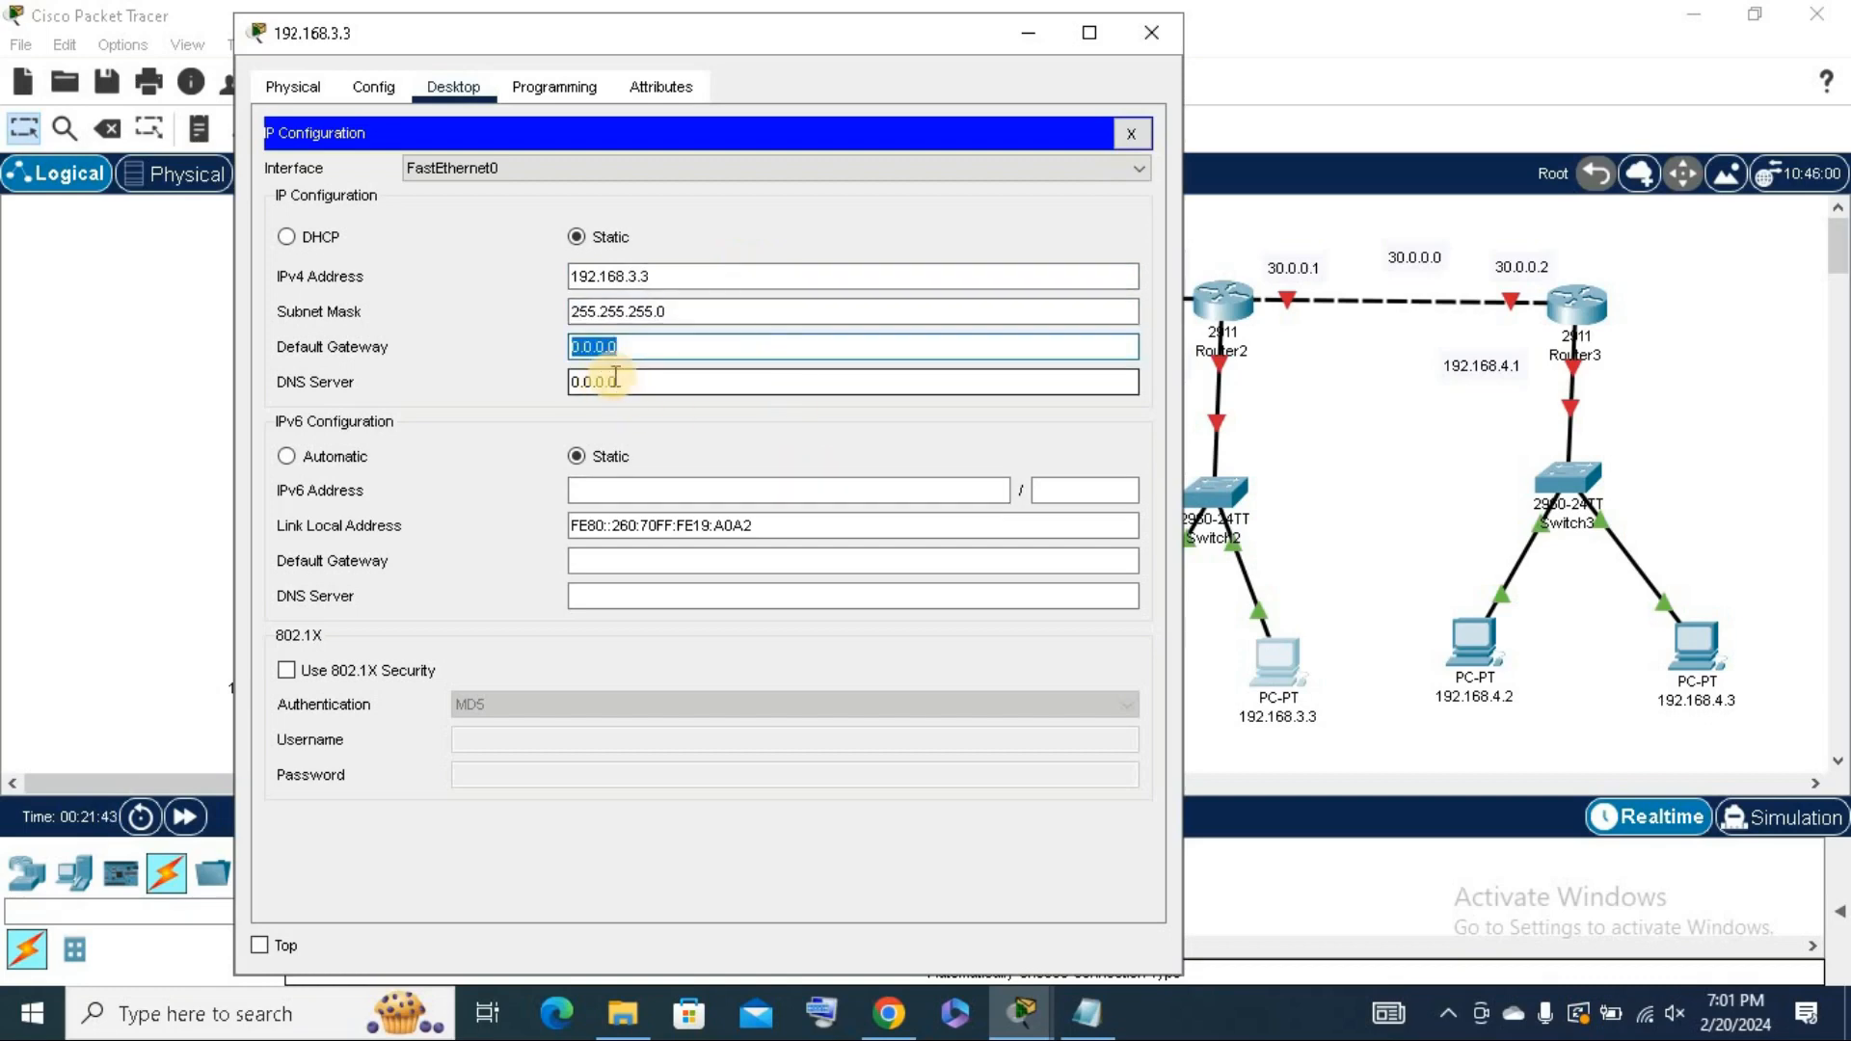
key("BackSpace")
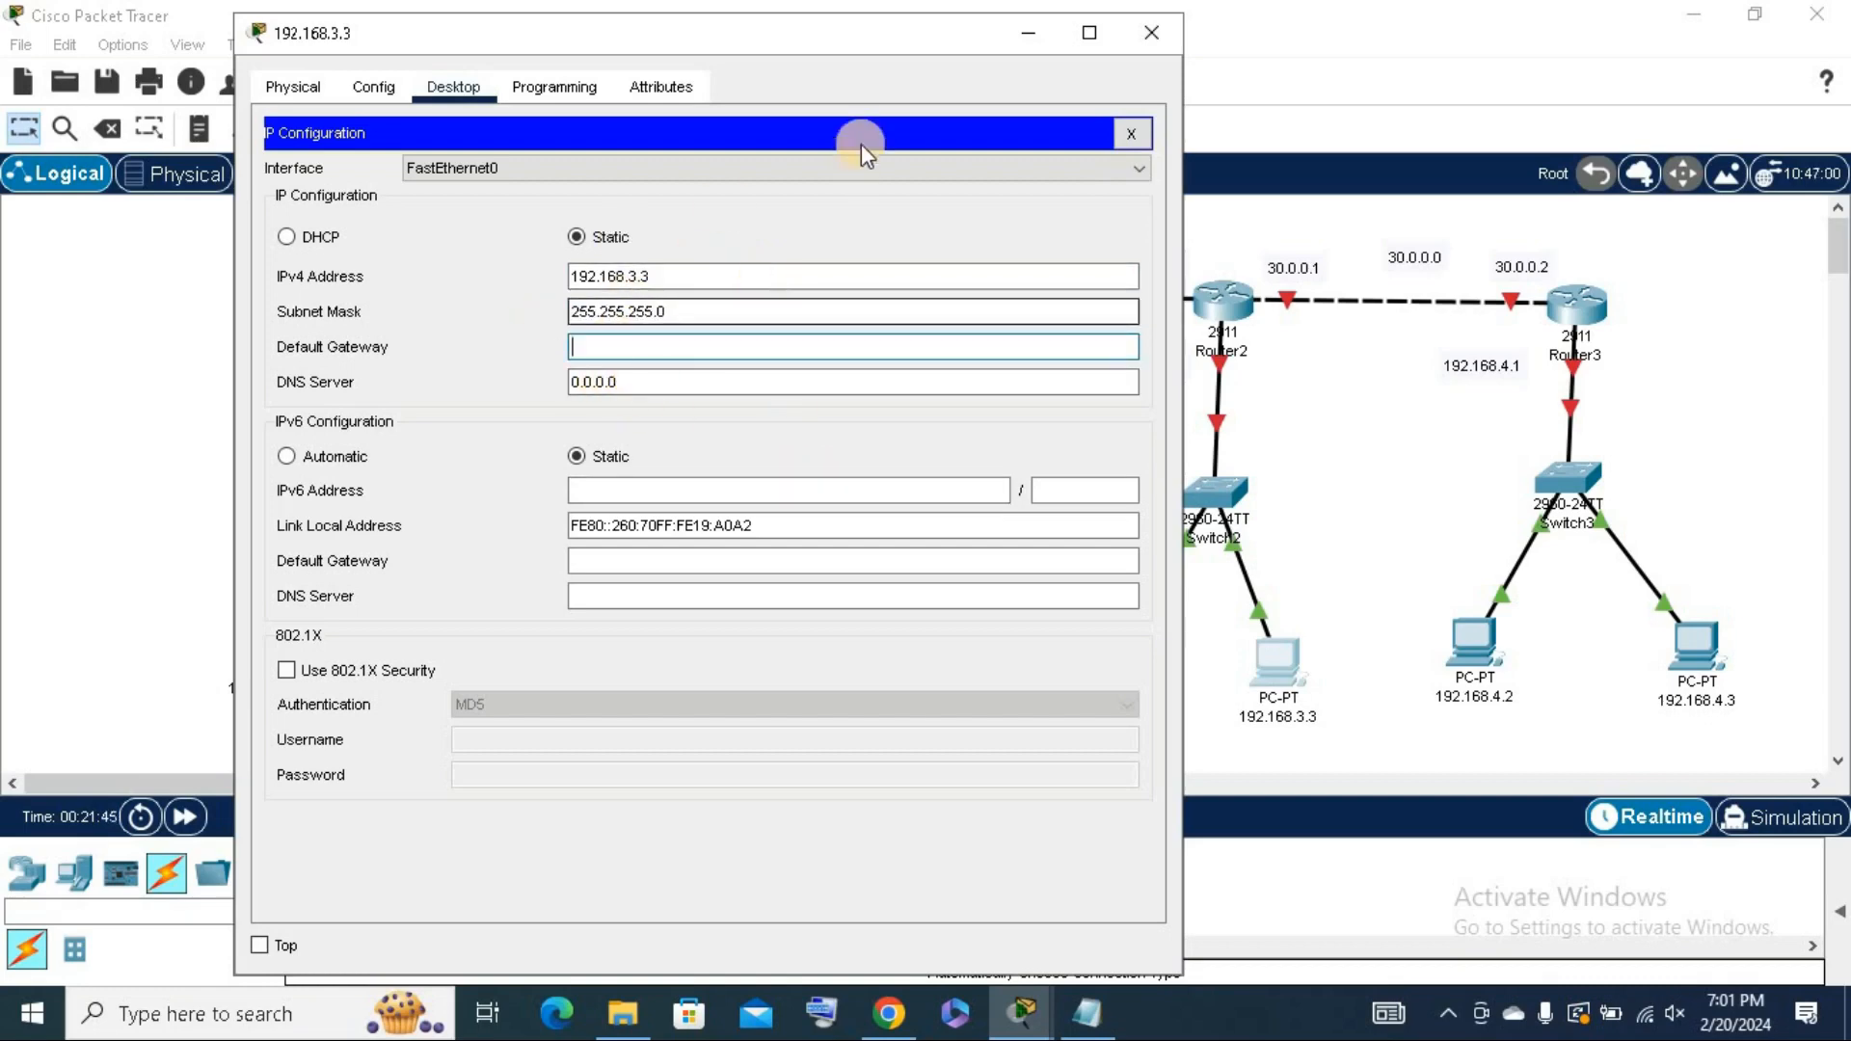
left_click(865, 48)
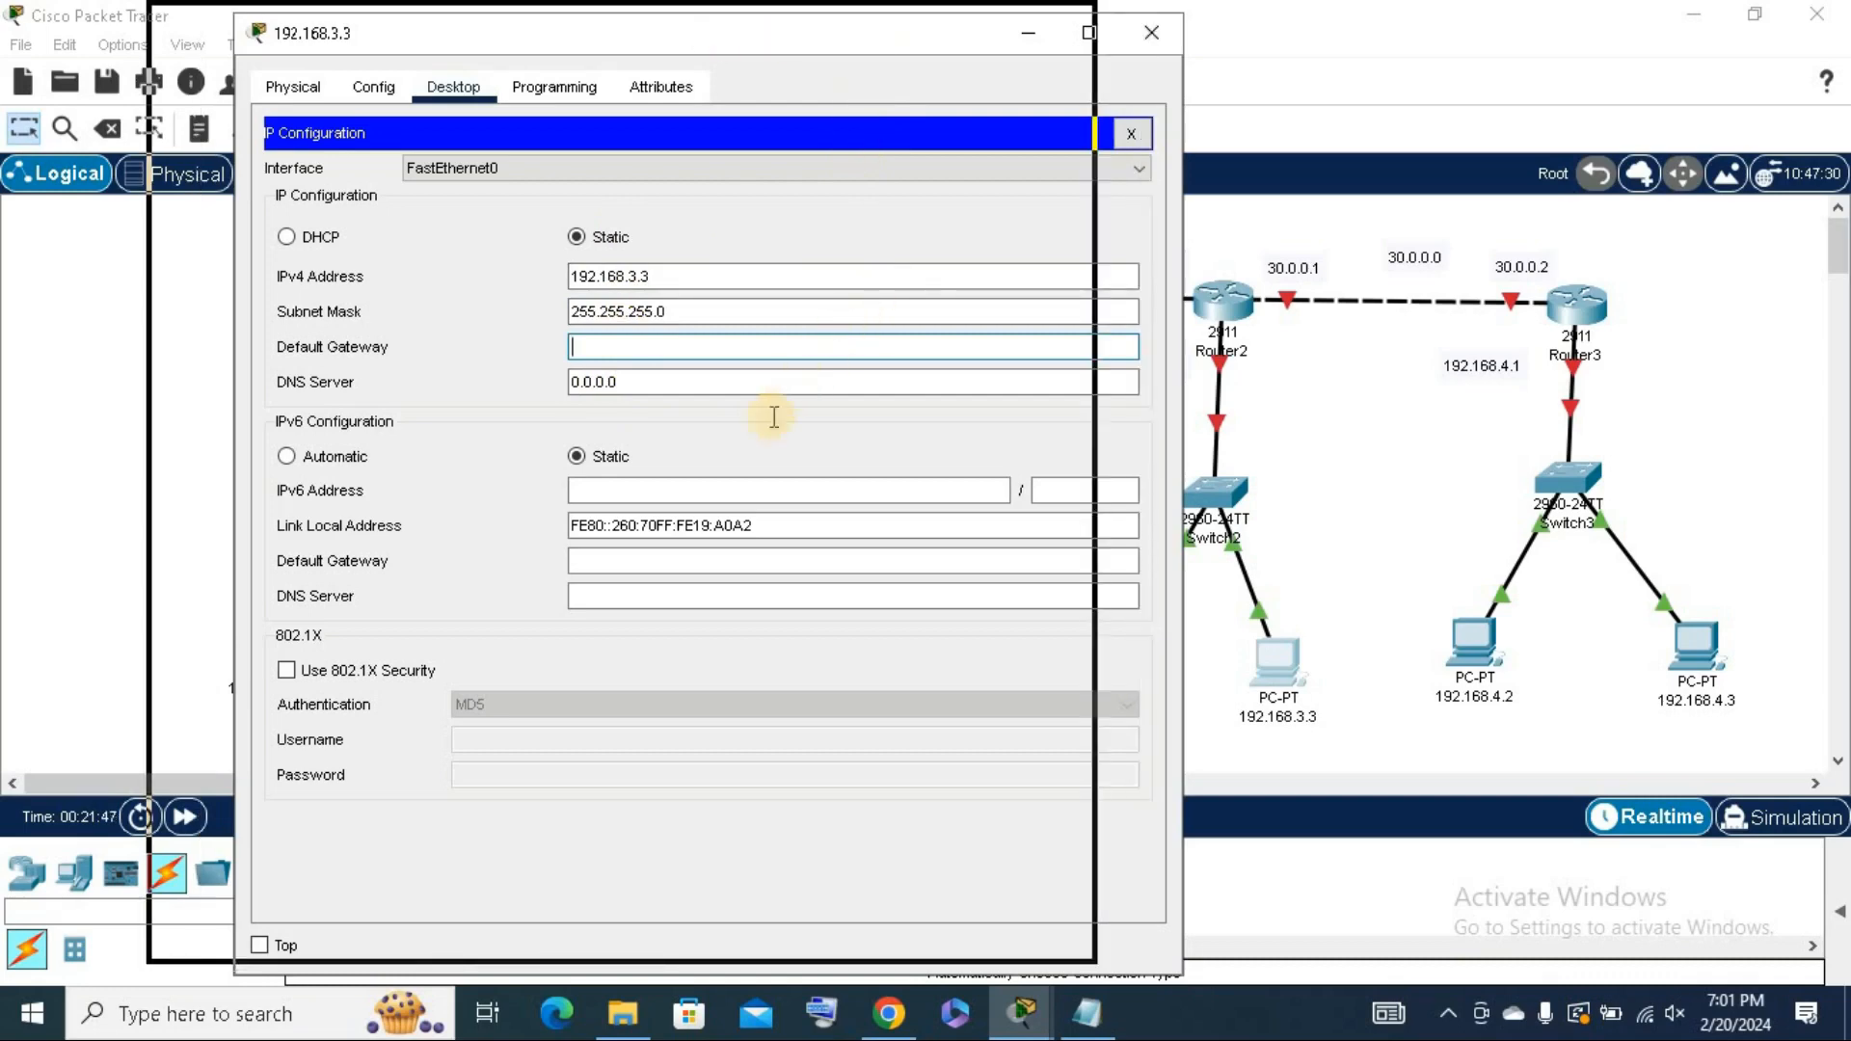
left_click(785, 504)
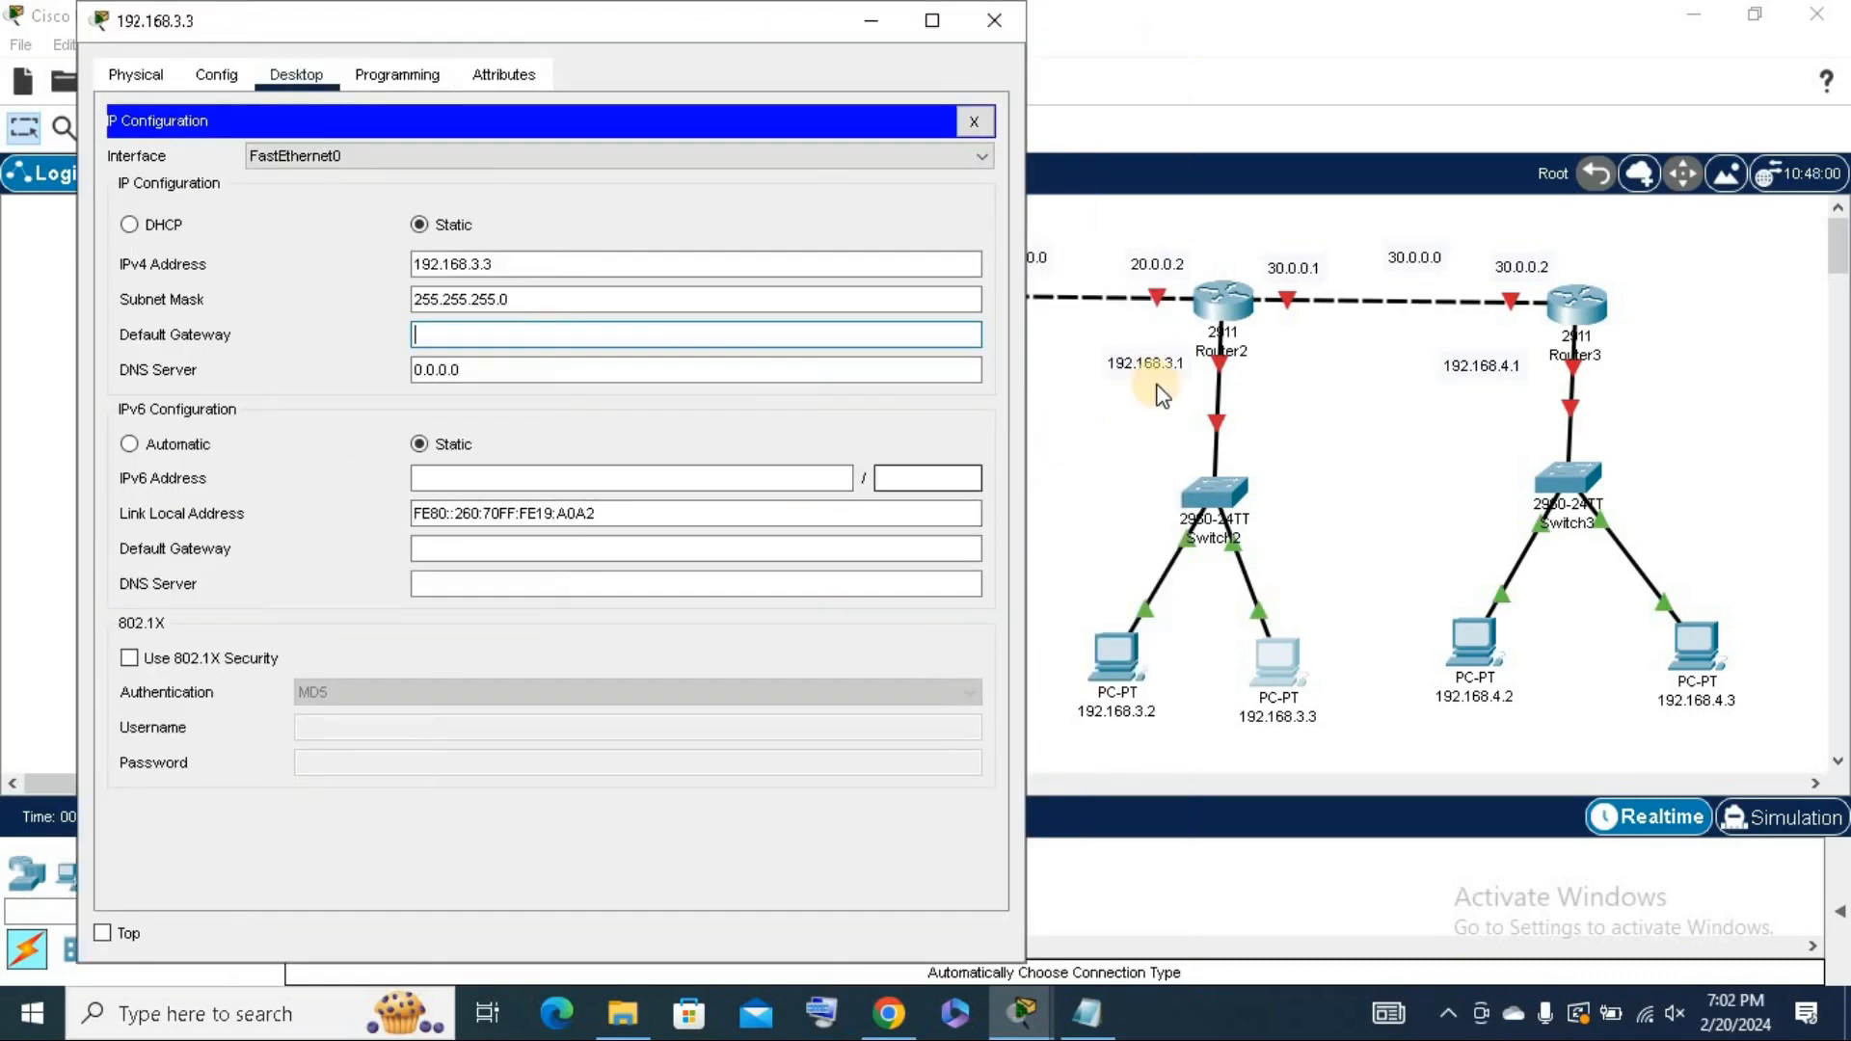
left_click(675, 338)
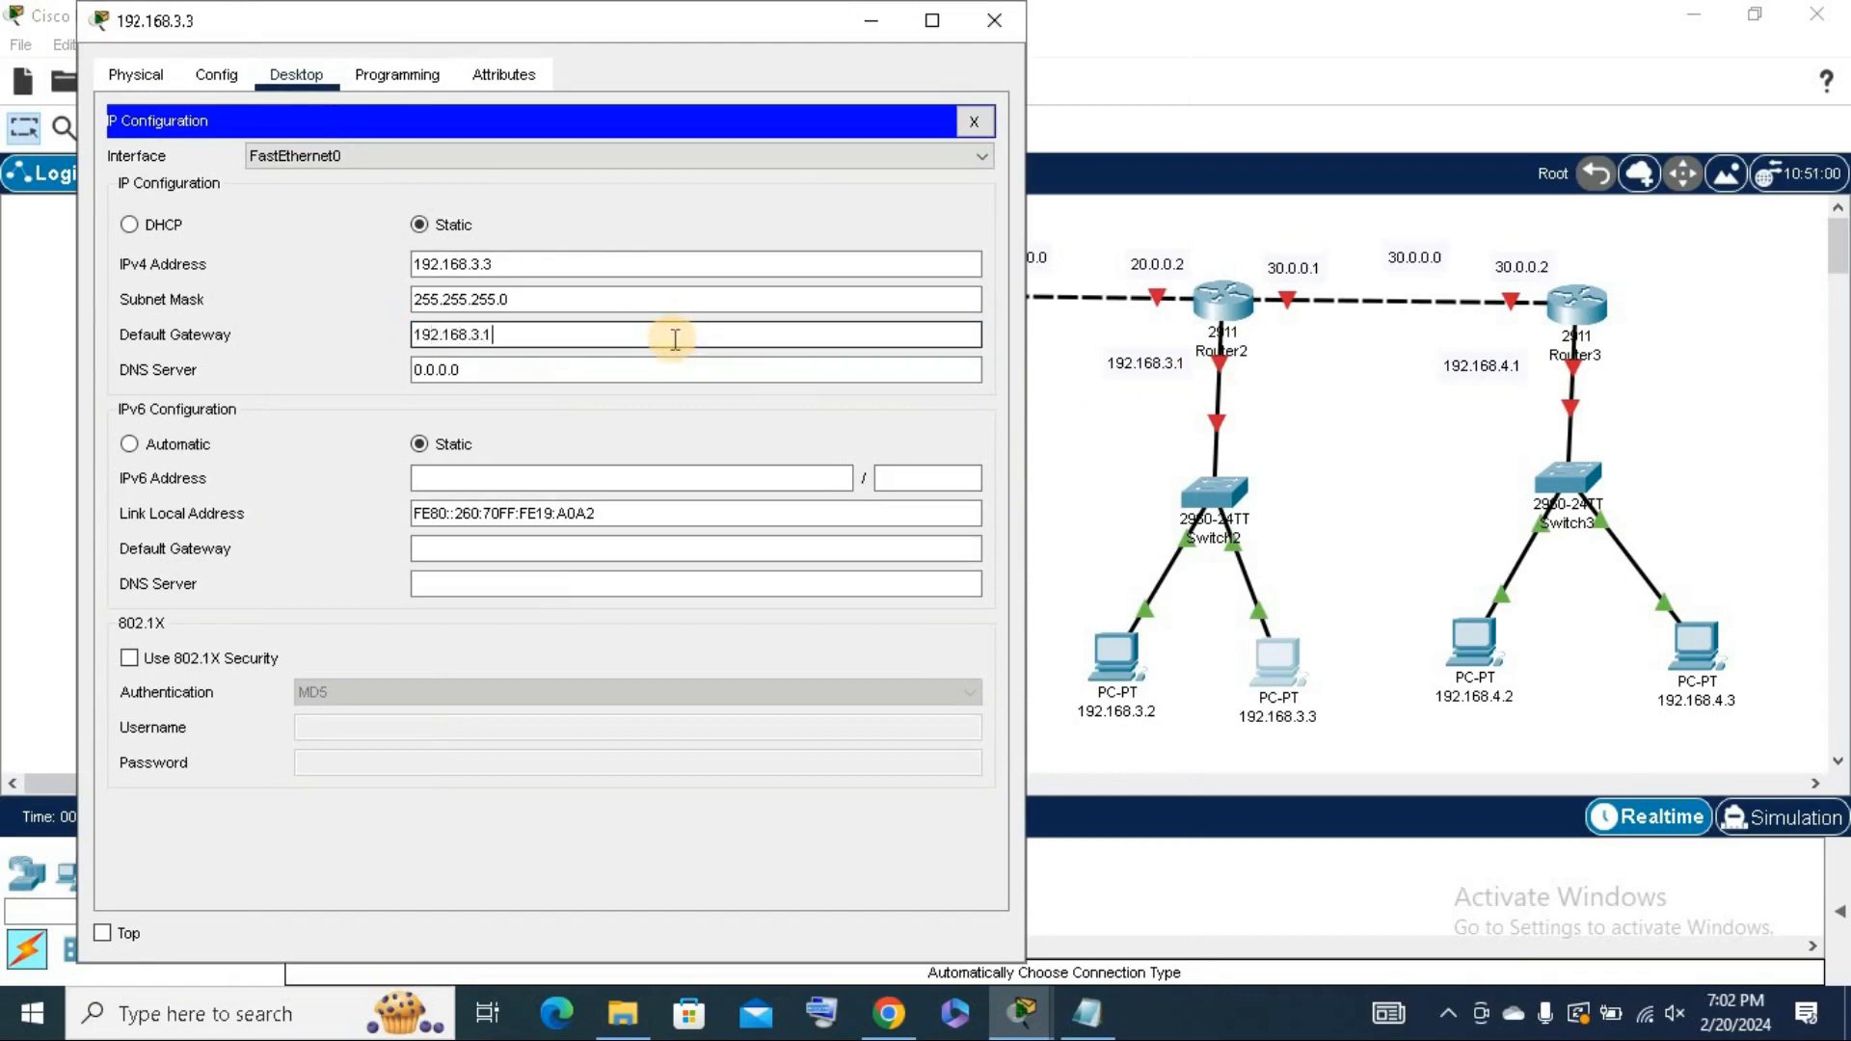
left_click(994, 20)
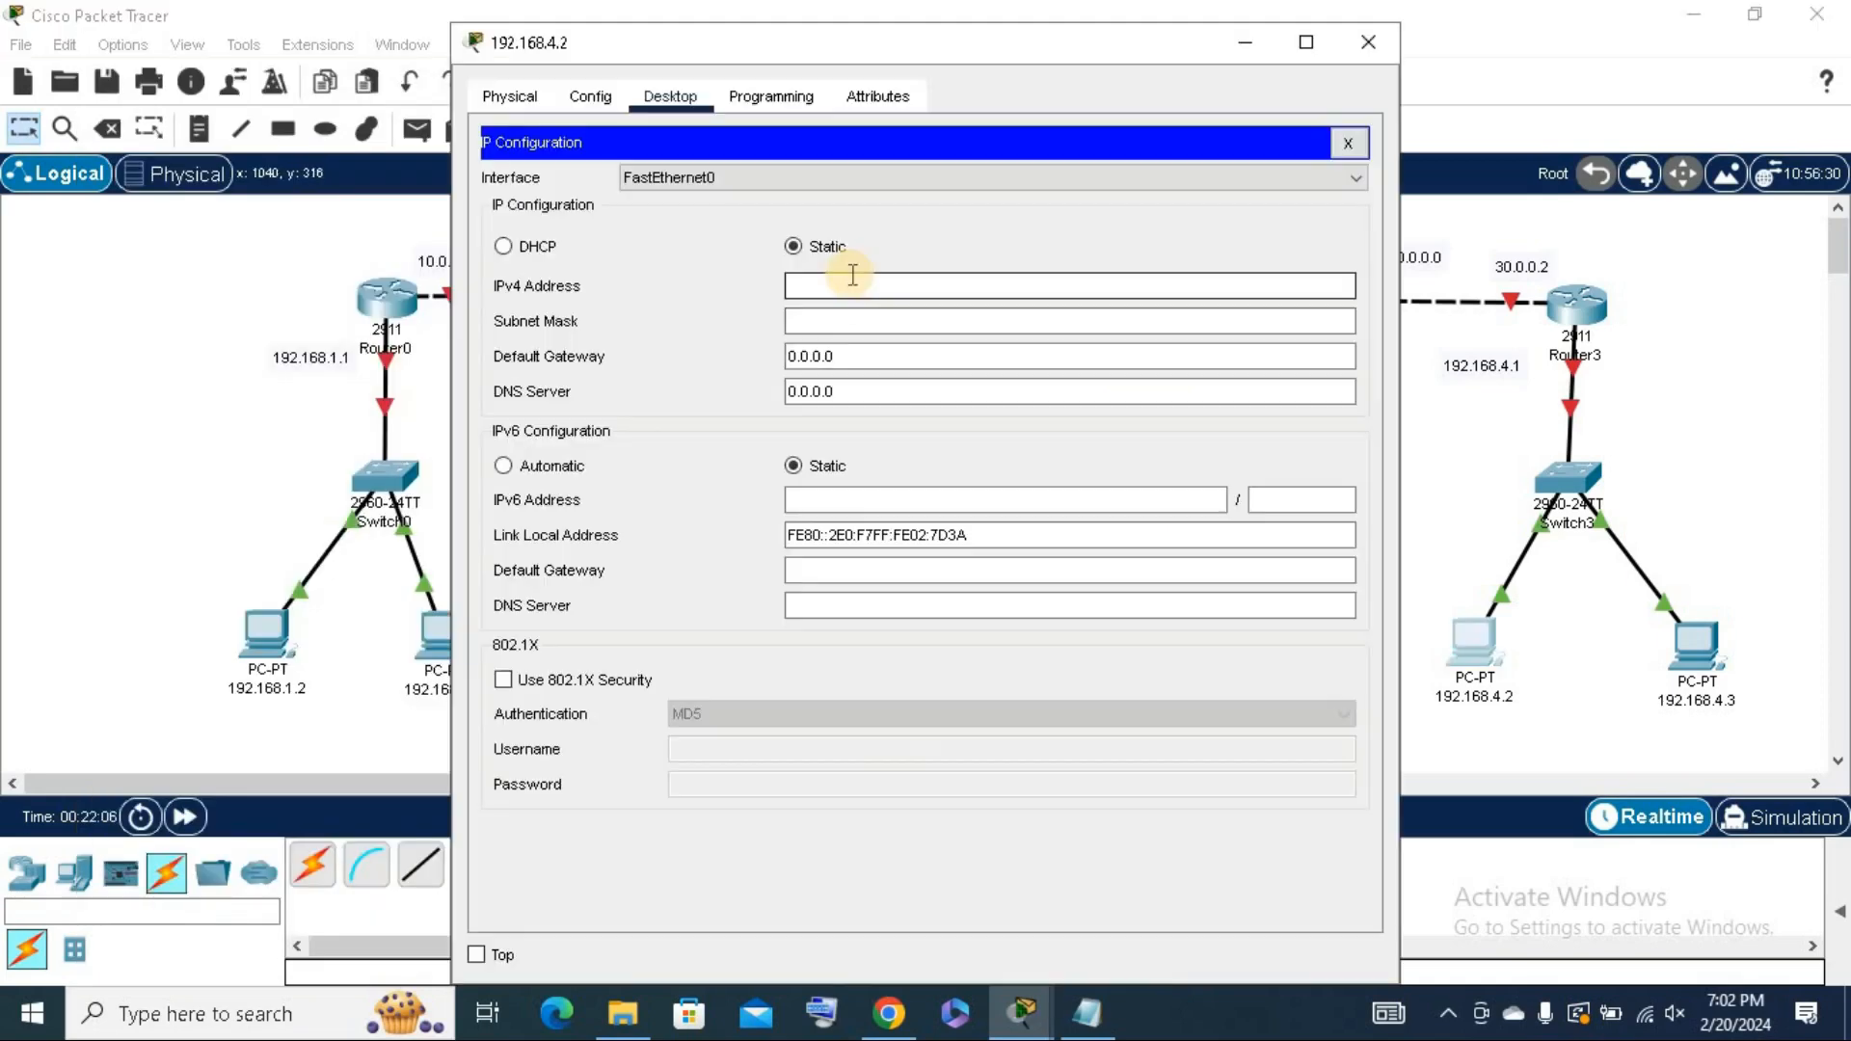
Configure the 192.168.4.2 PC with IPv4 address 192.168.4.2, subnet mask 255.255.255.0 and default gateway 192.168.4.1.
left_click(853, 280)
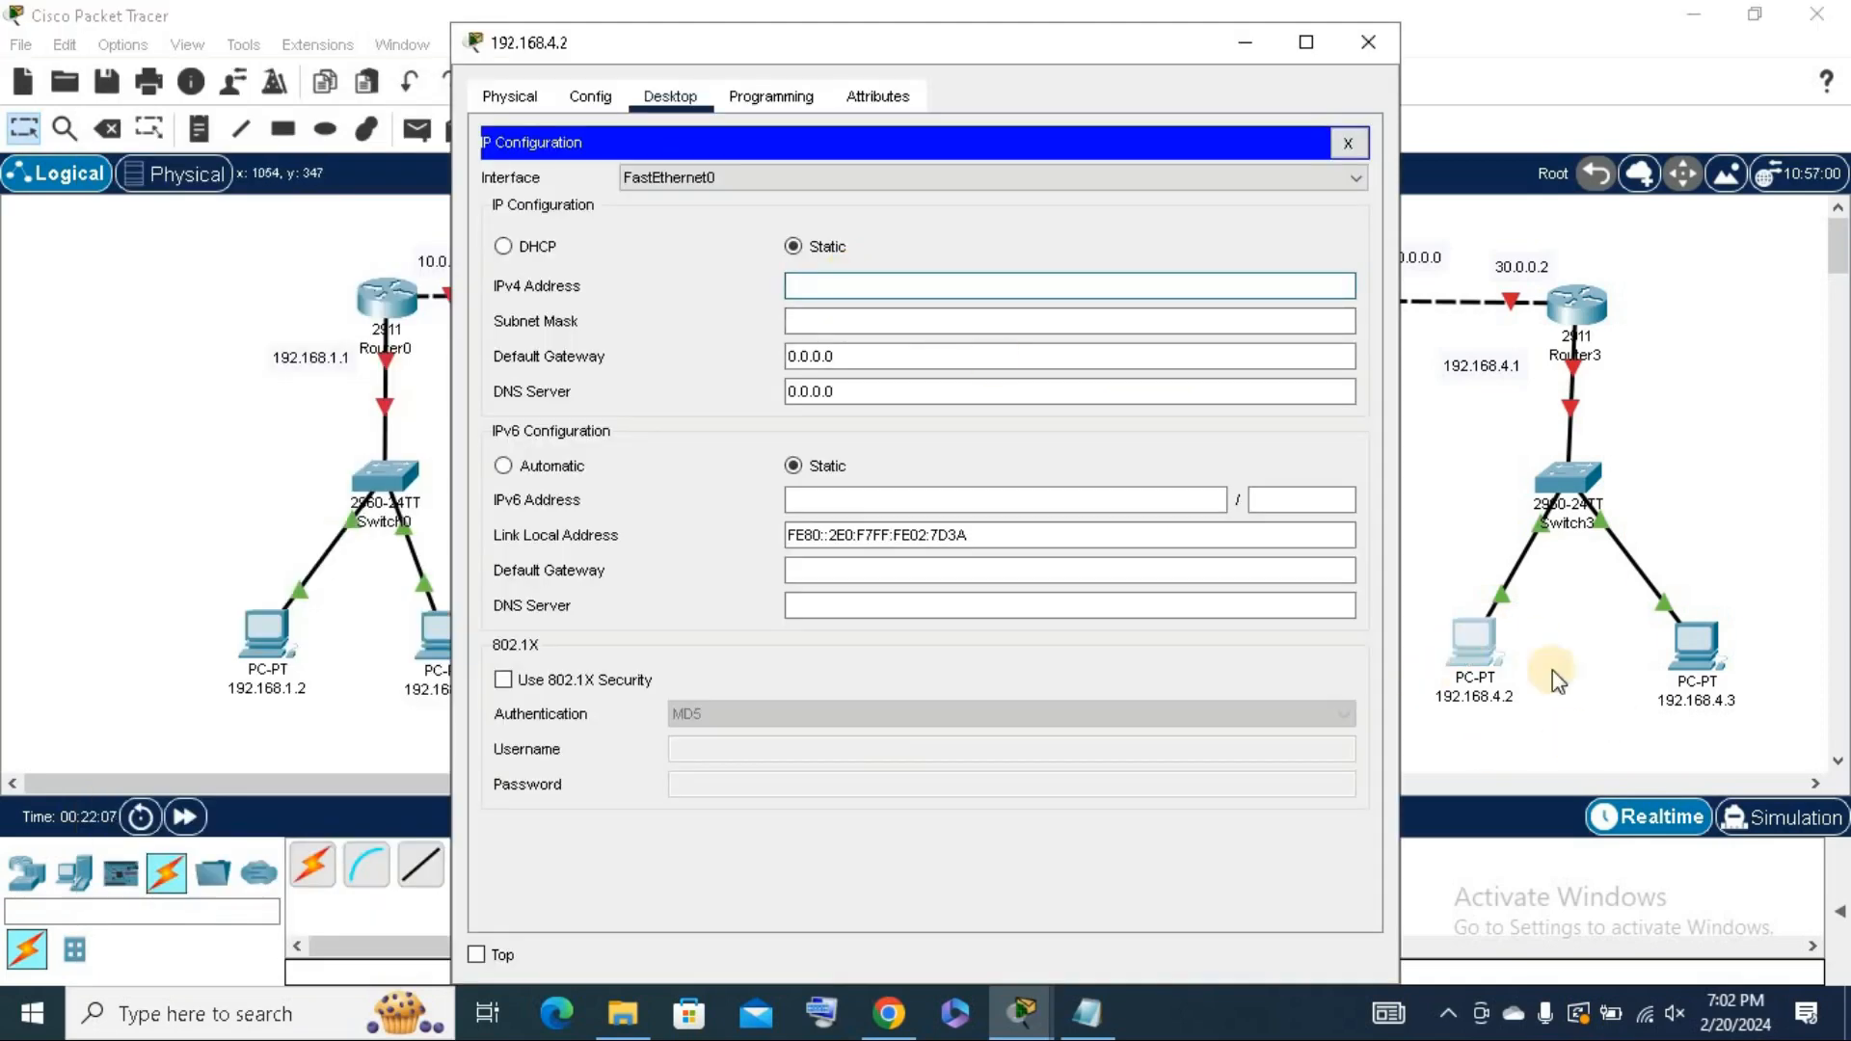
left_click(897, 278)
type("1")
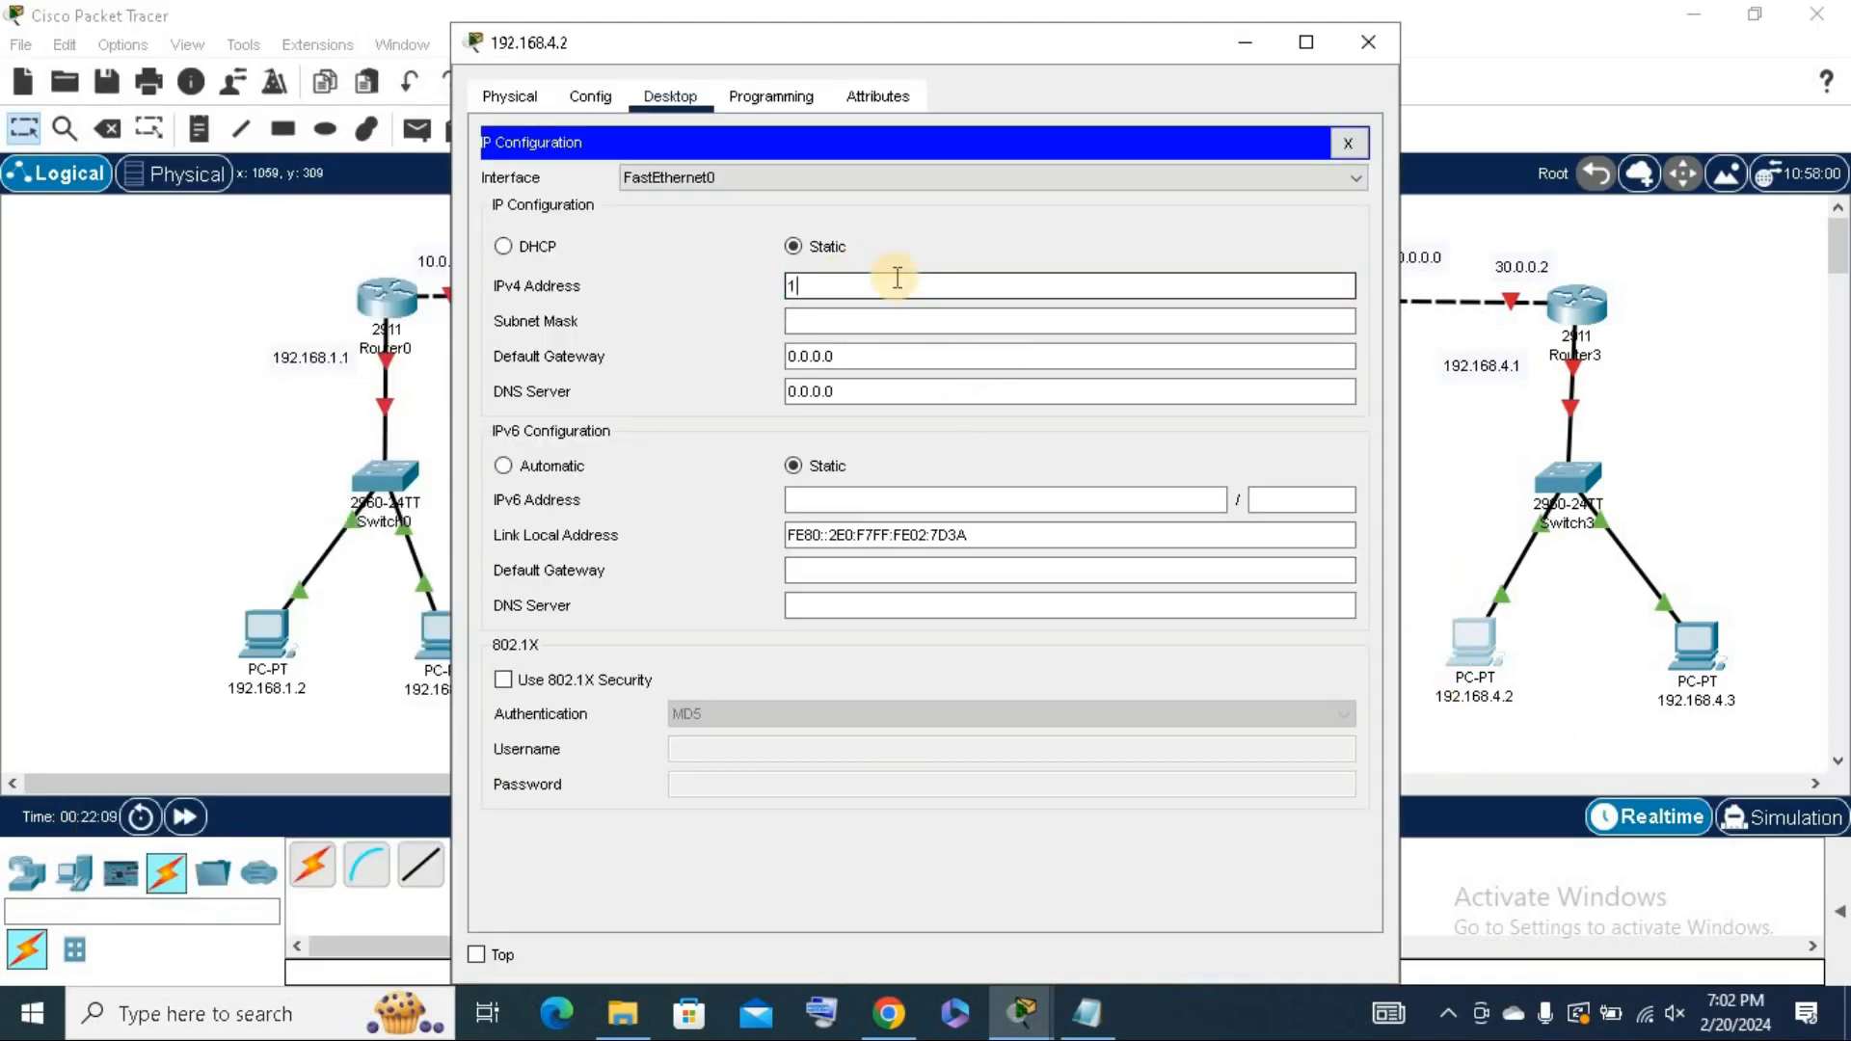
type("92.168.")
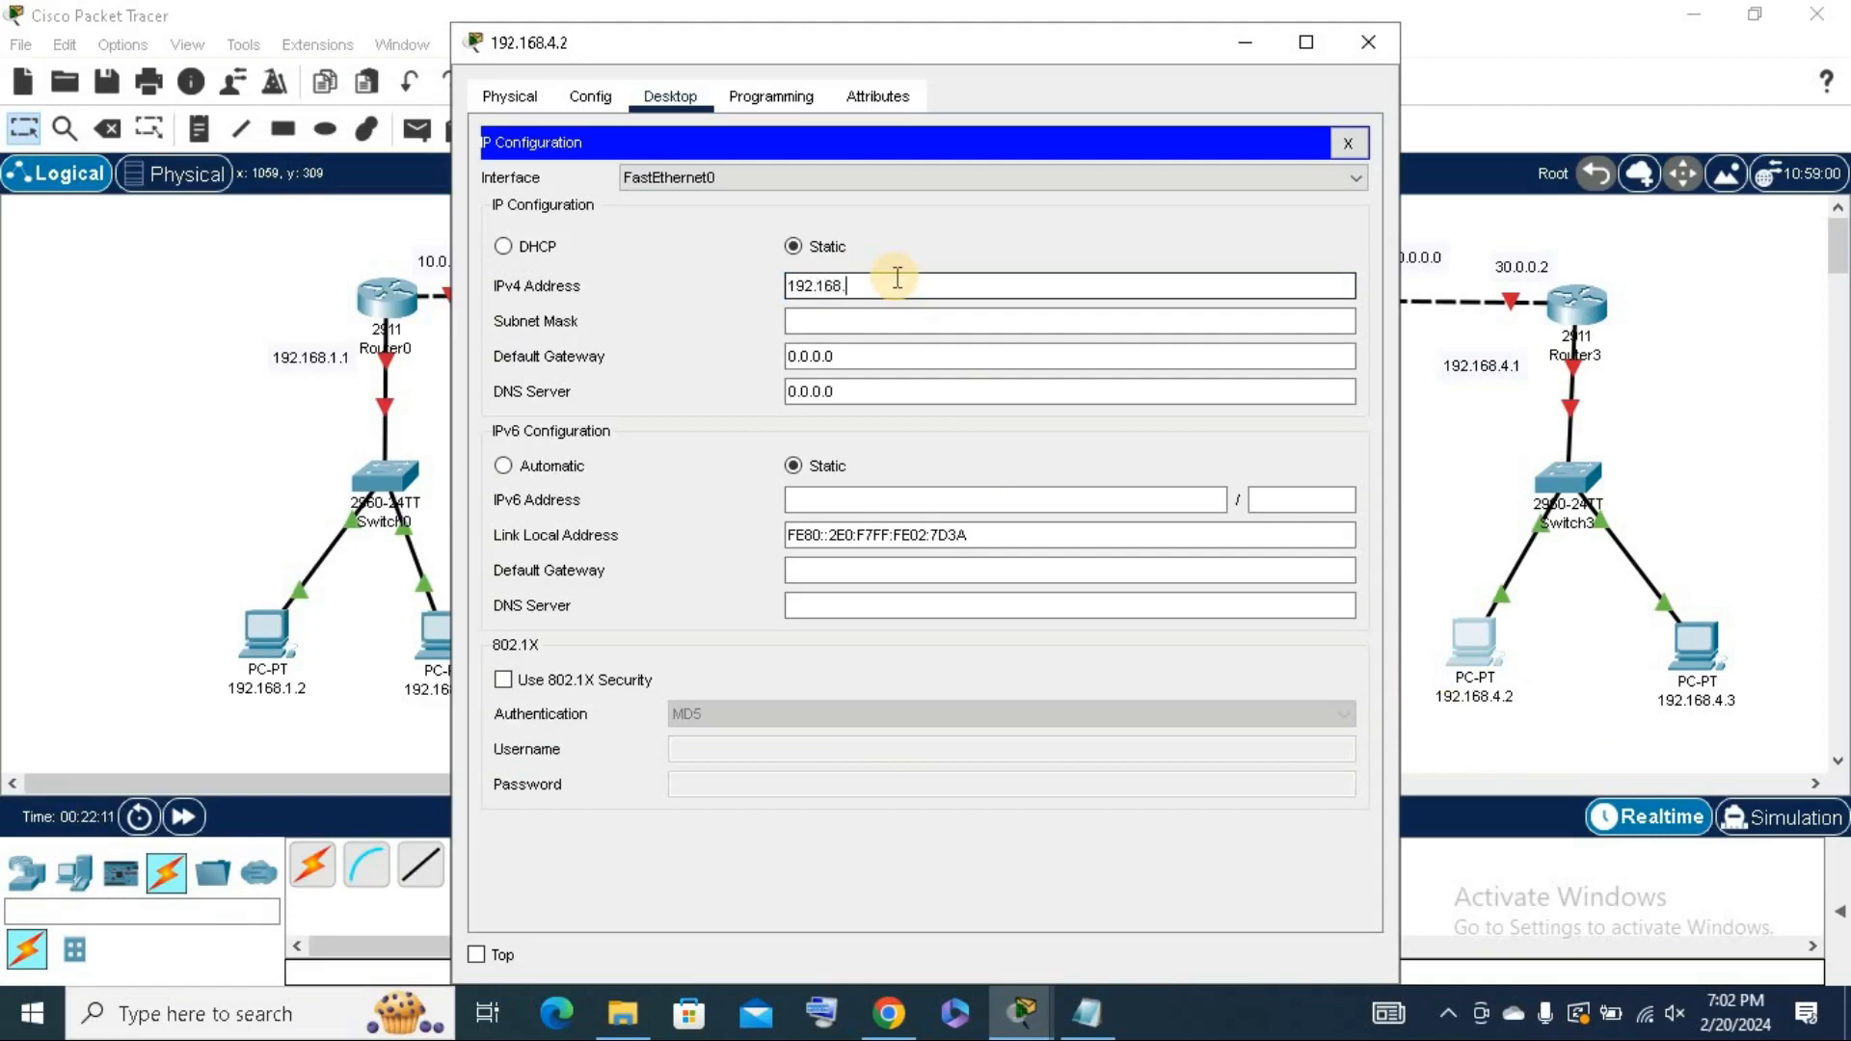
type("4.2")
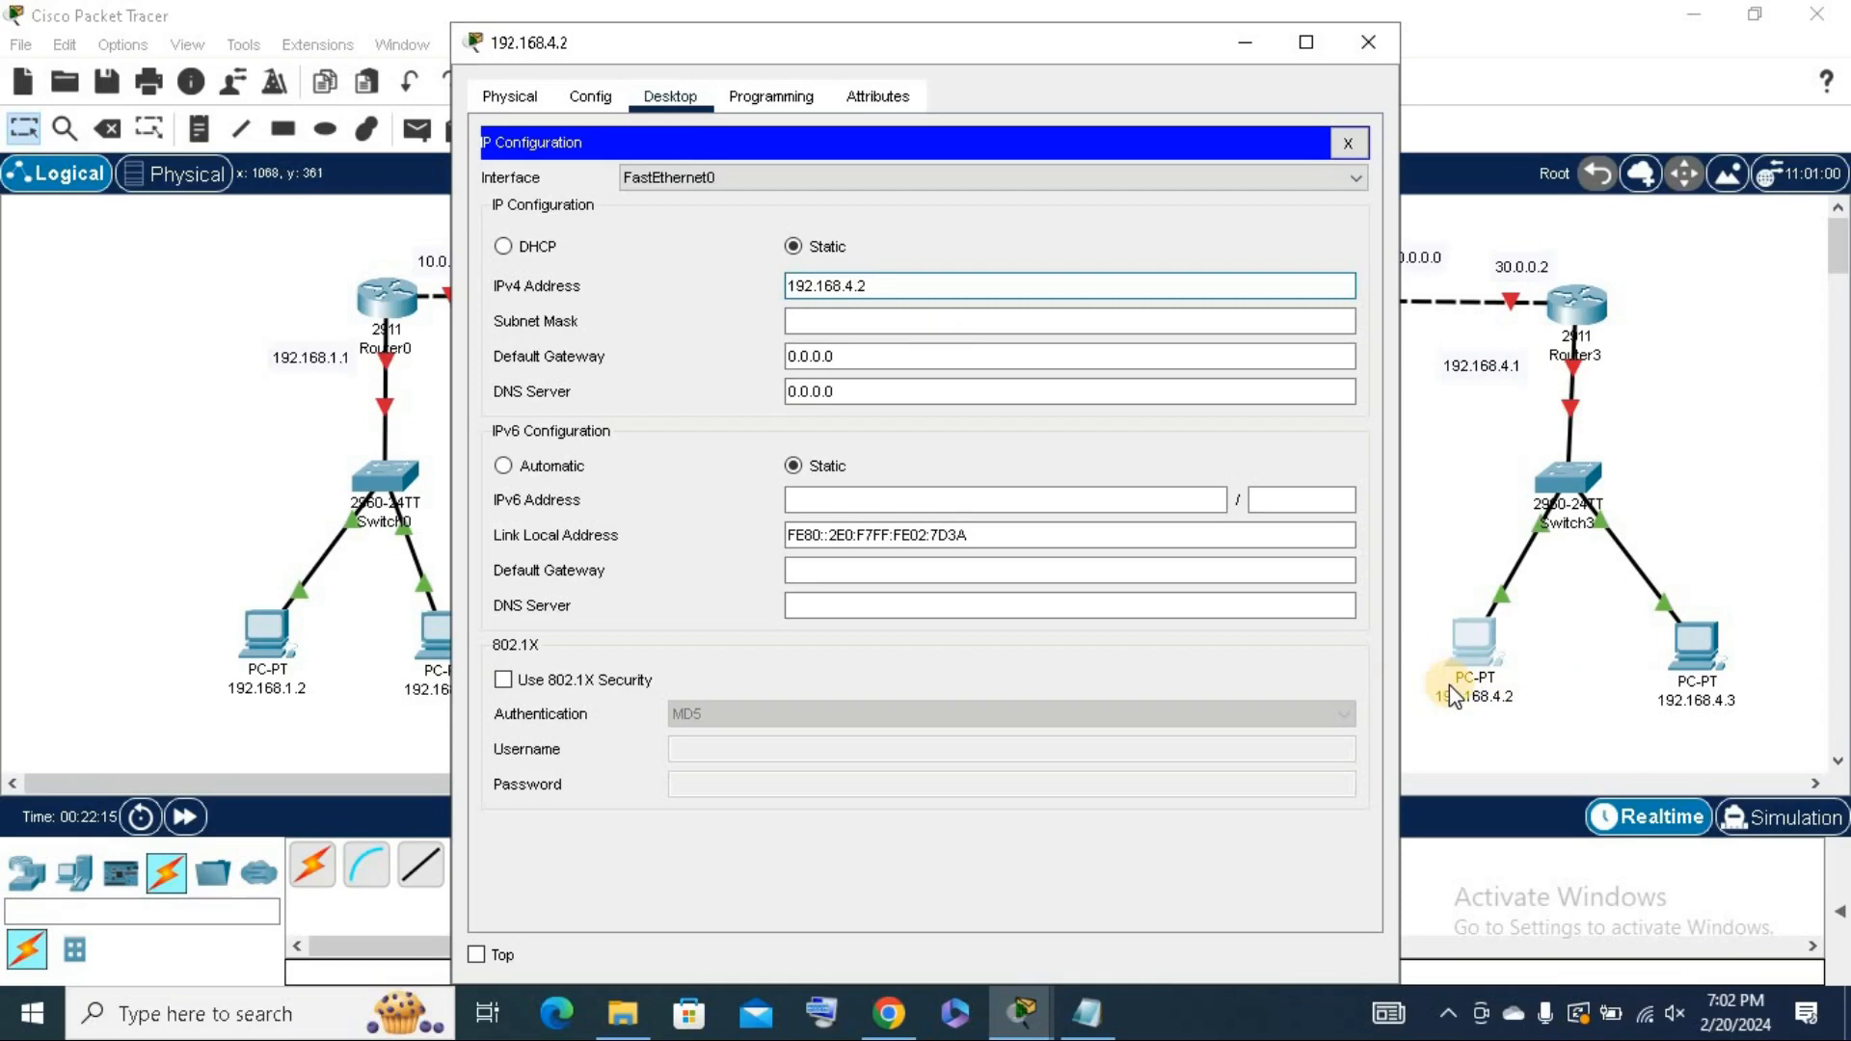
key("Tab")
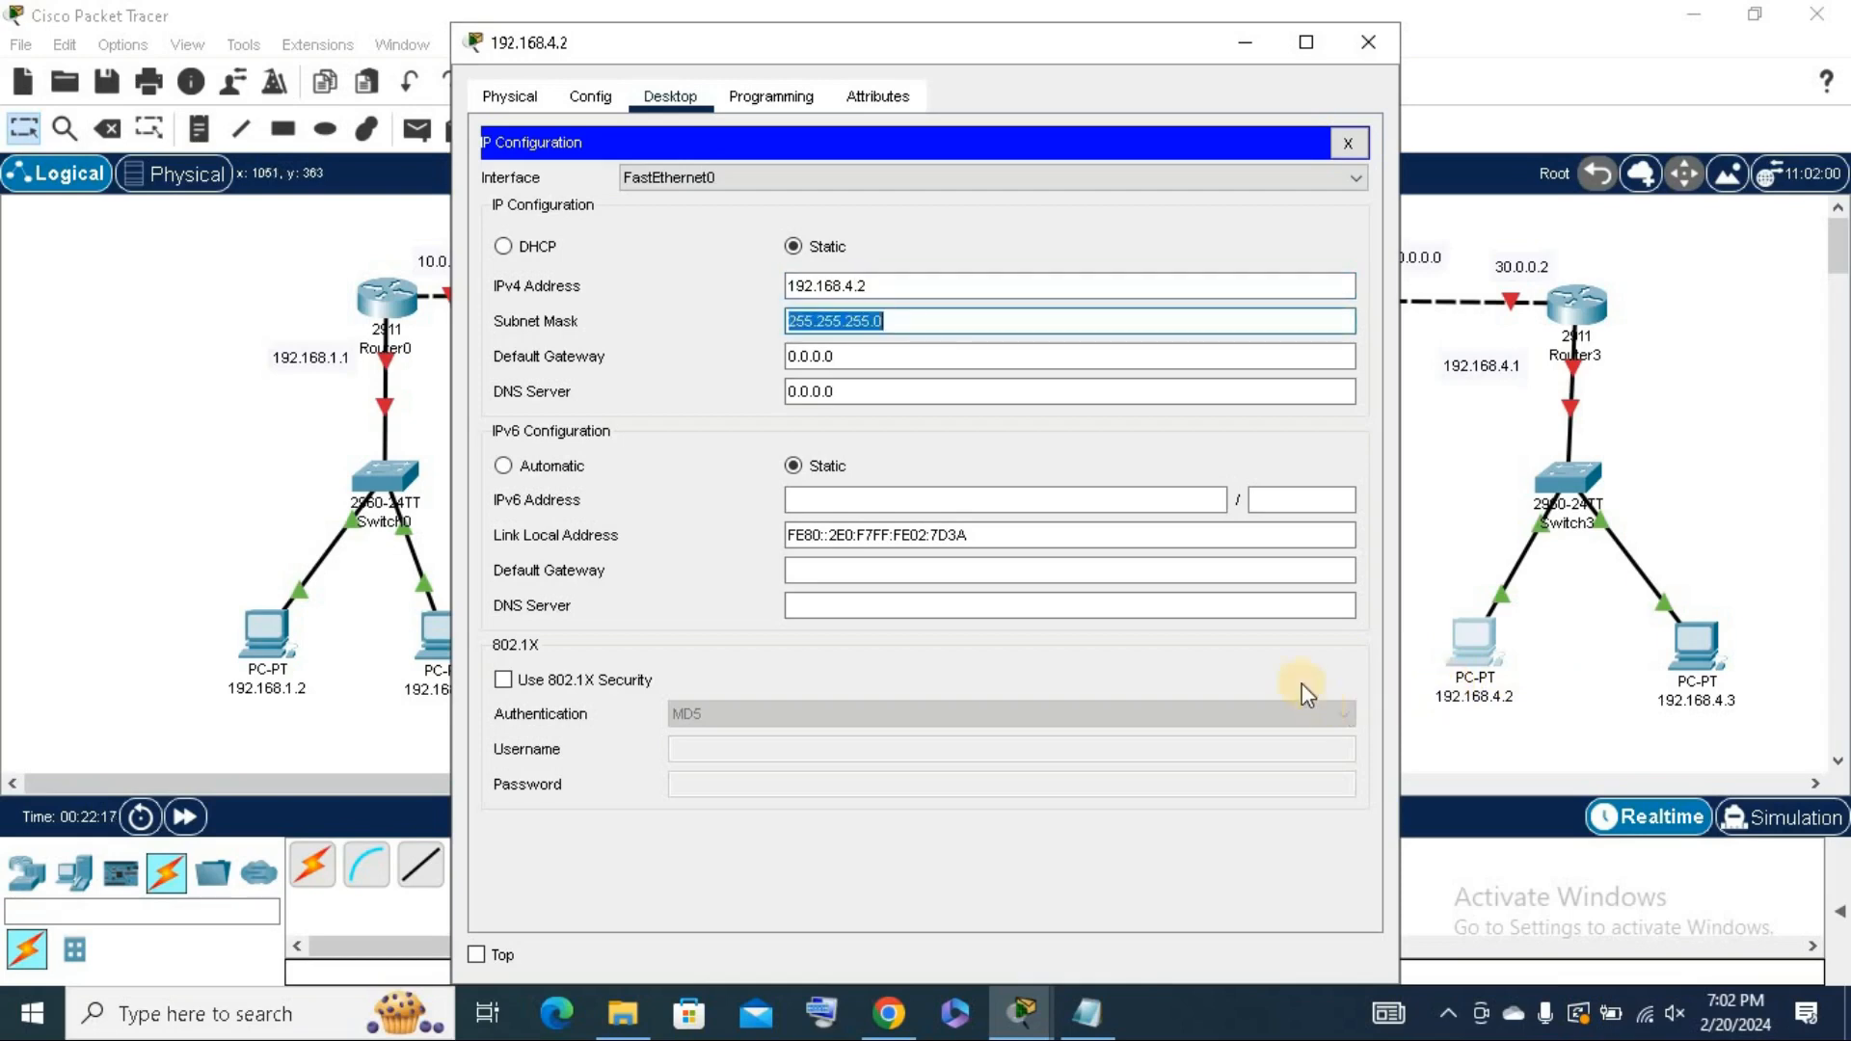
key("Tab")
key("BackSpace")
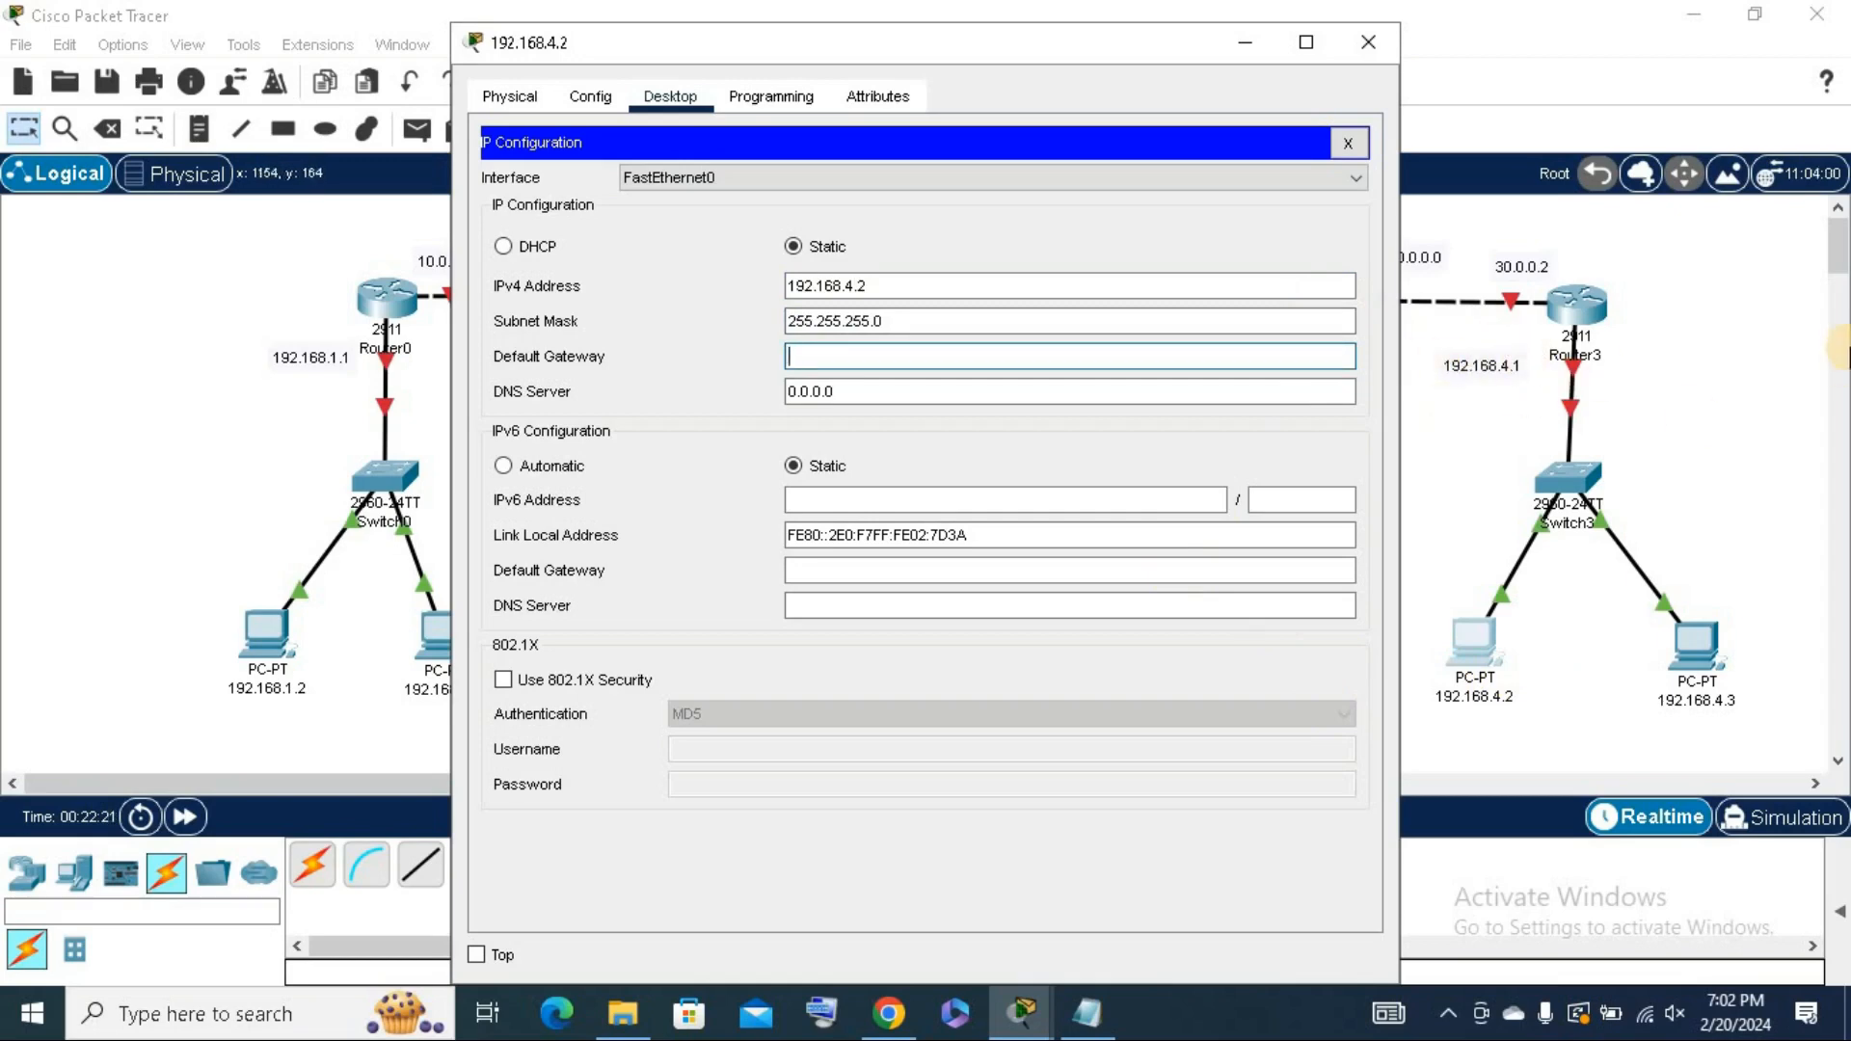
type("192.168.")
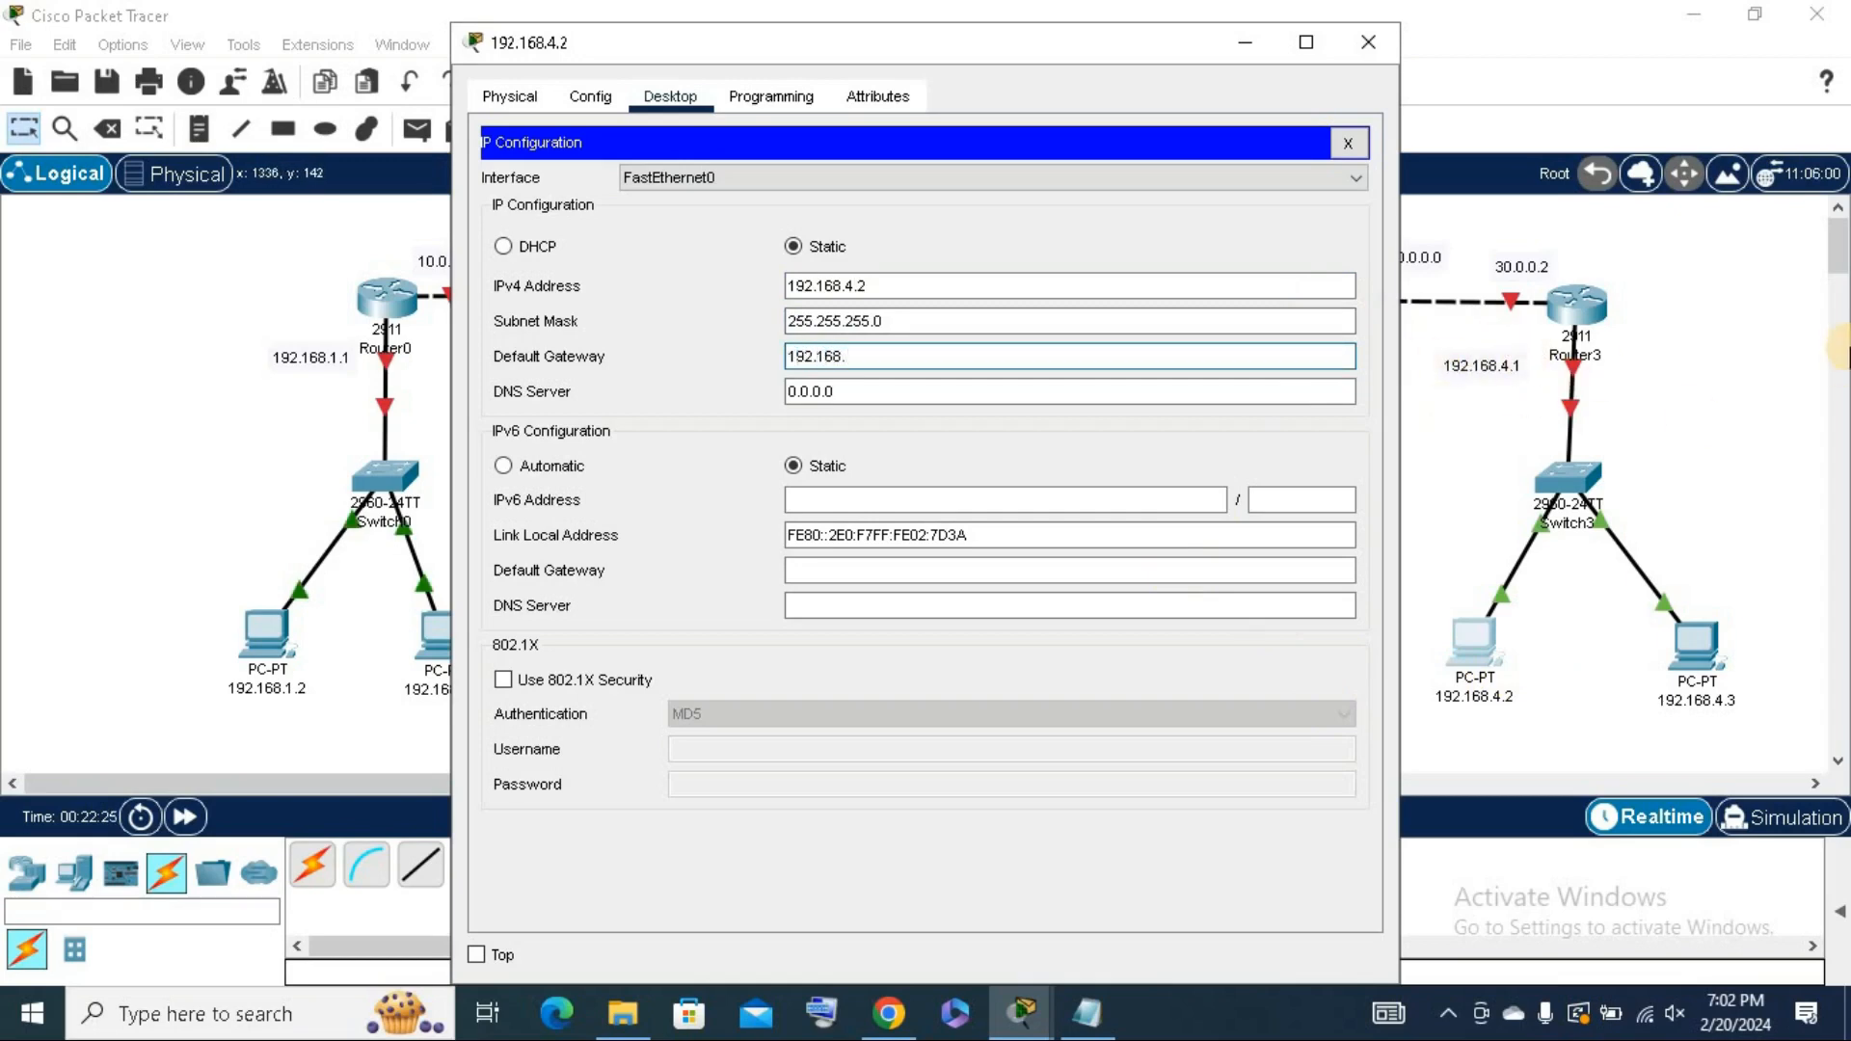
type("4.1")
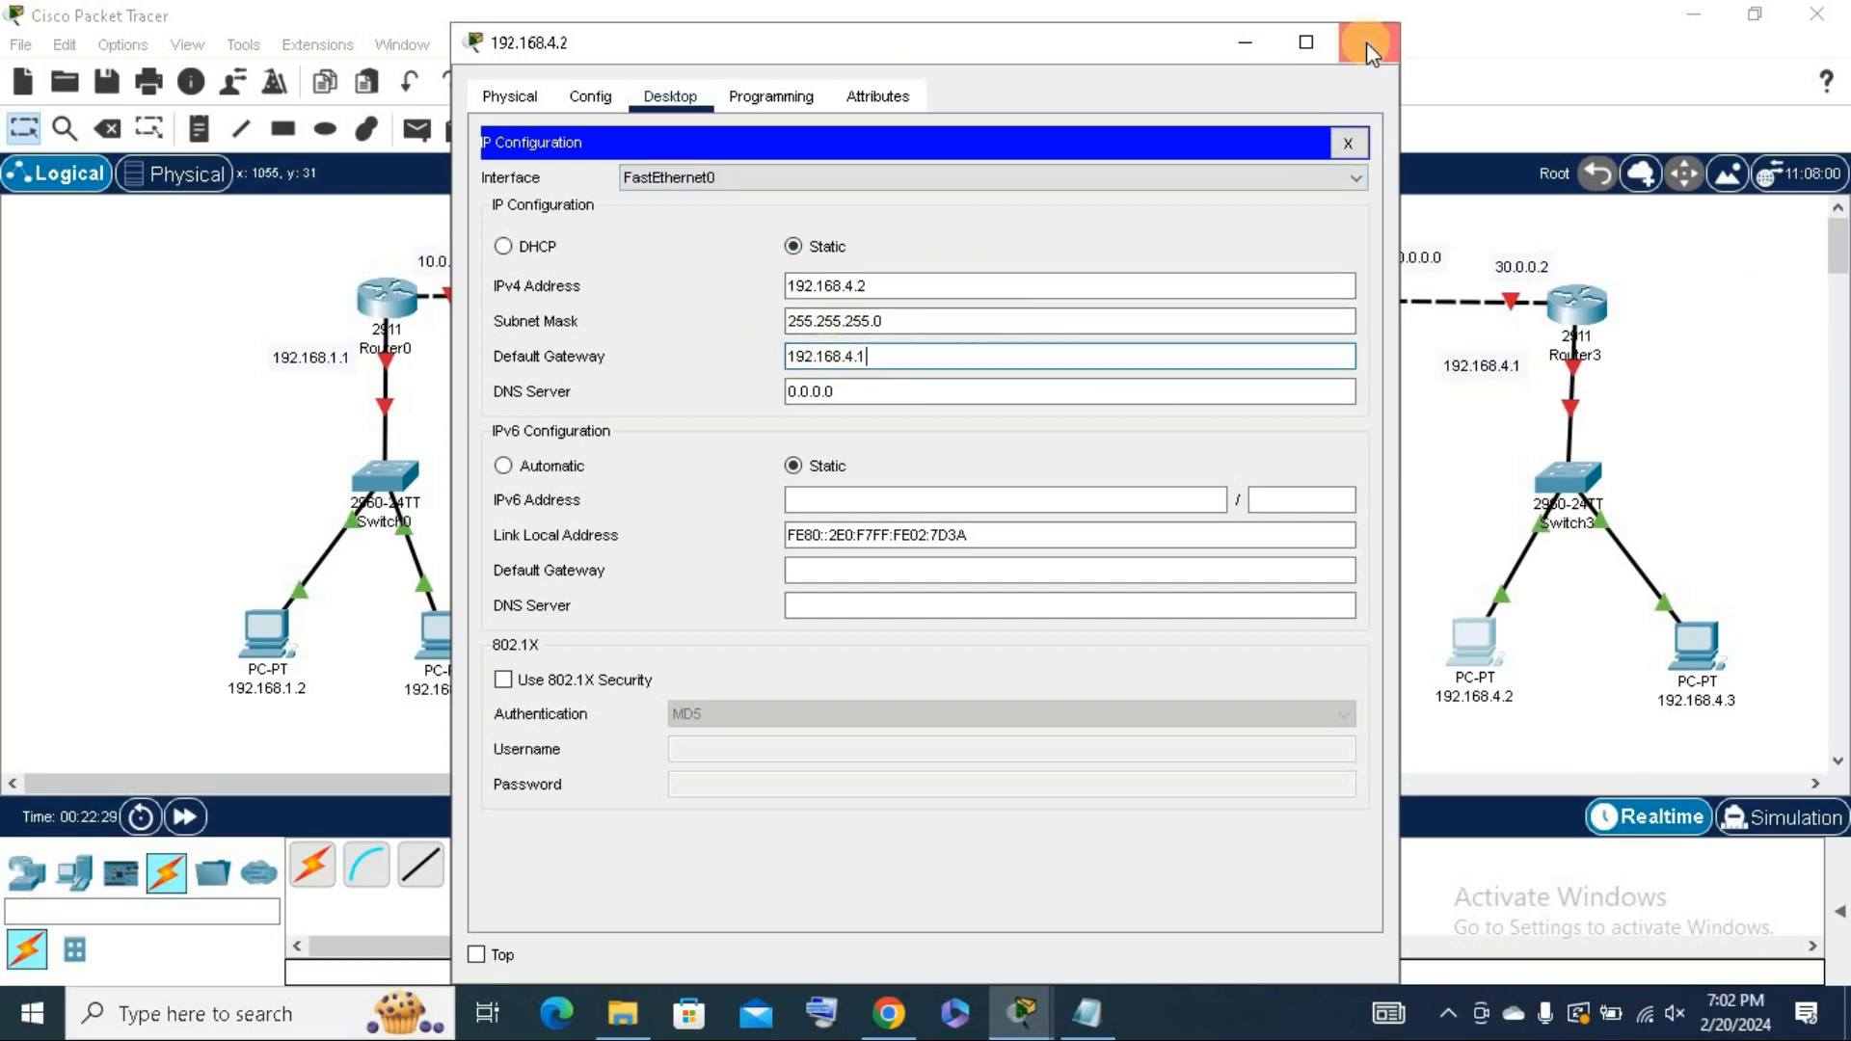
left_click(1349, 143)
Configure the 192.168.4.3 PC with IPv4 address 192.168.4.3, subnet mask 255.255.255.0 and default gateway 192.168.4.1, and check the PCs' device summaries.
left_click(598, 252)
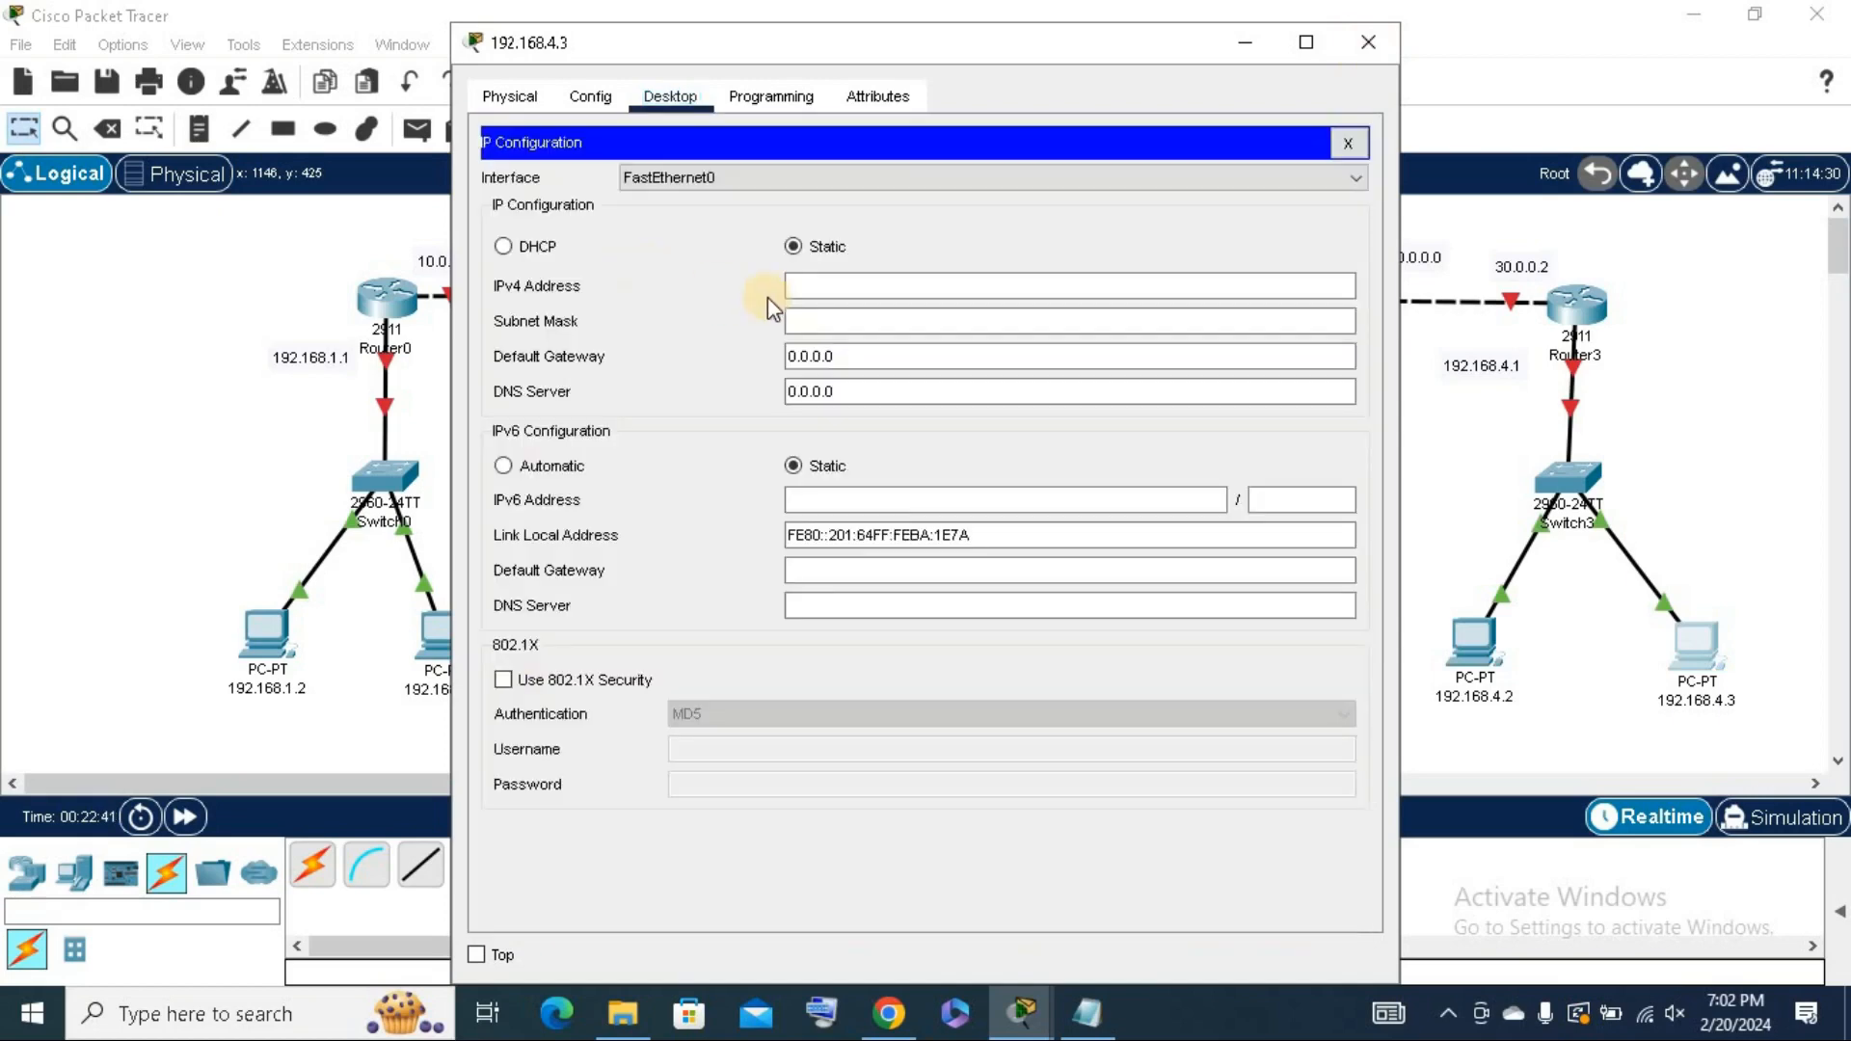
left_click(853, 296)
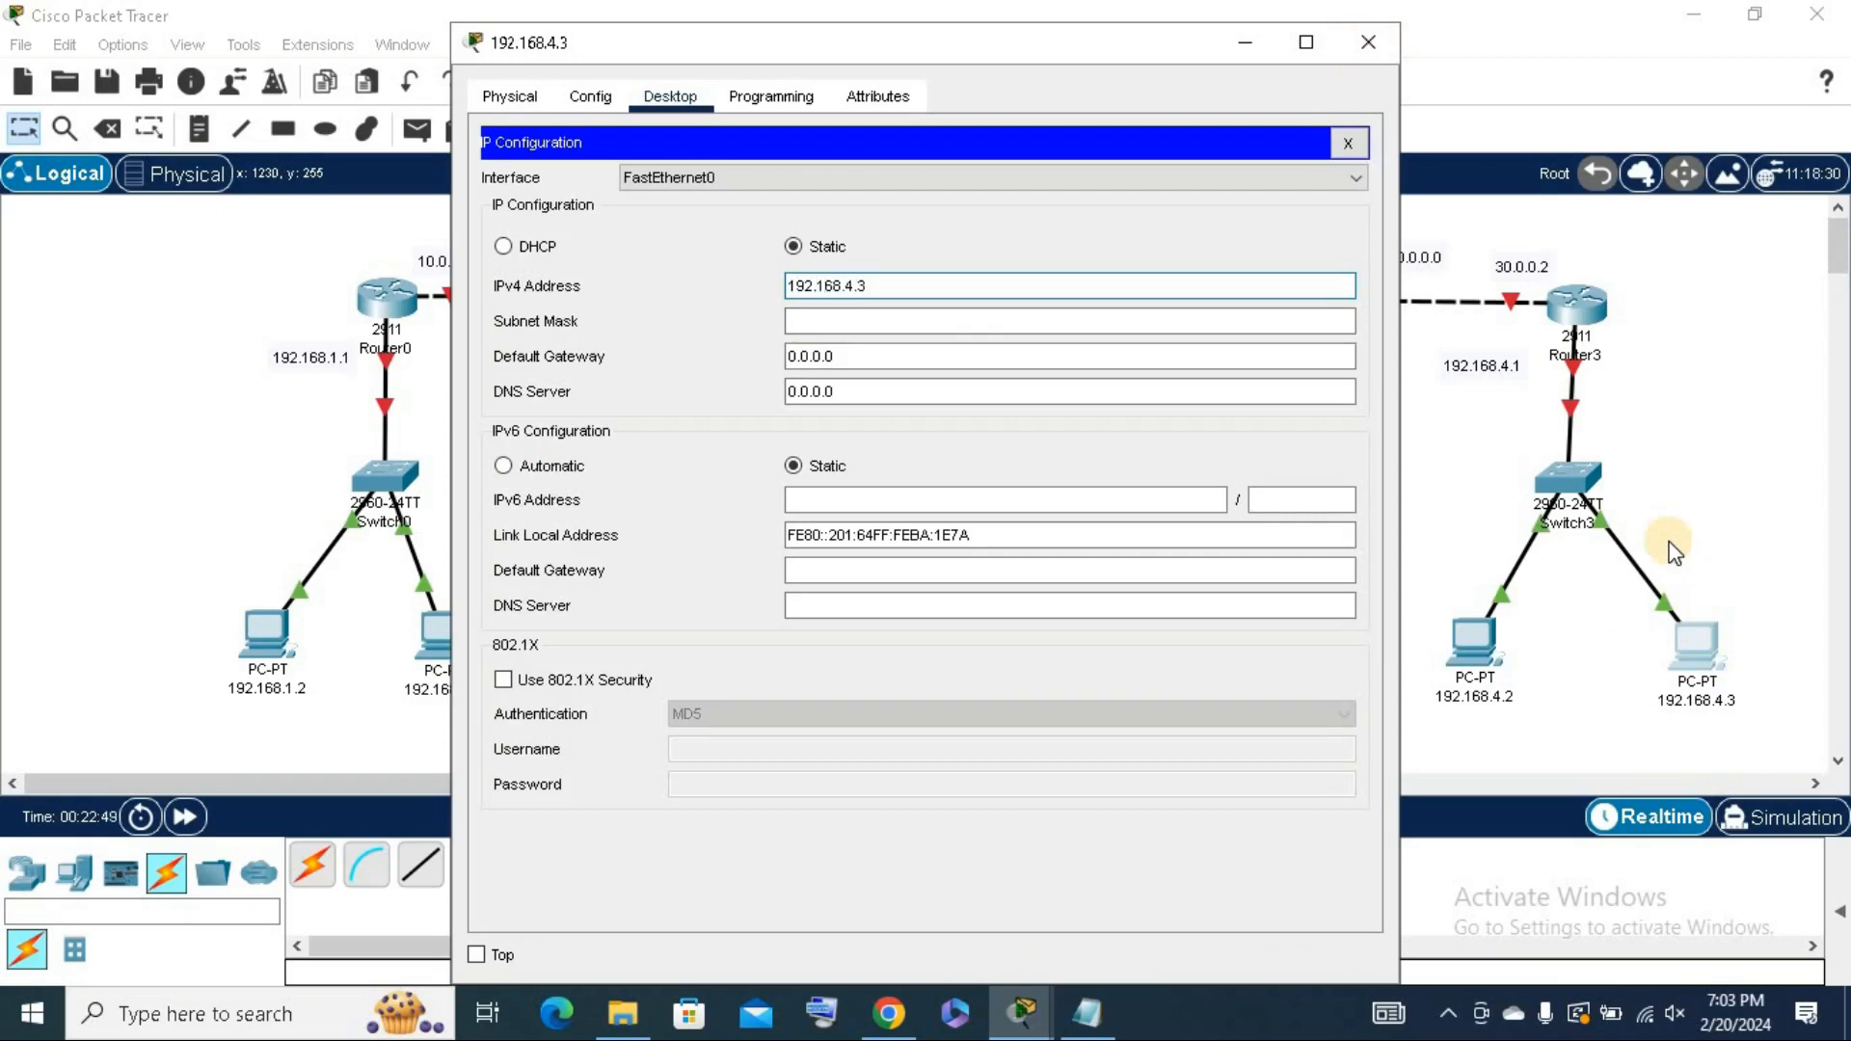
key("Tab")
key("Tab")
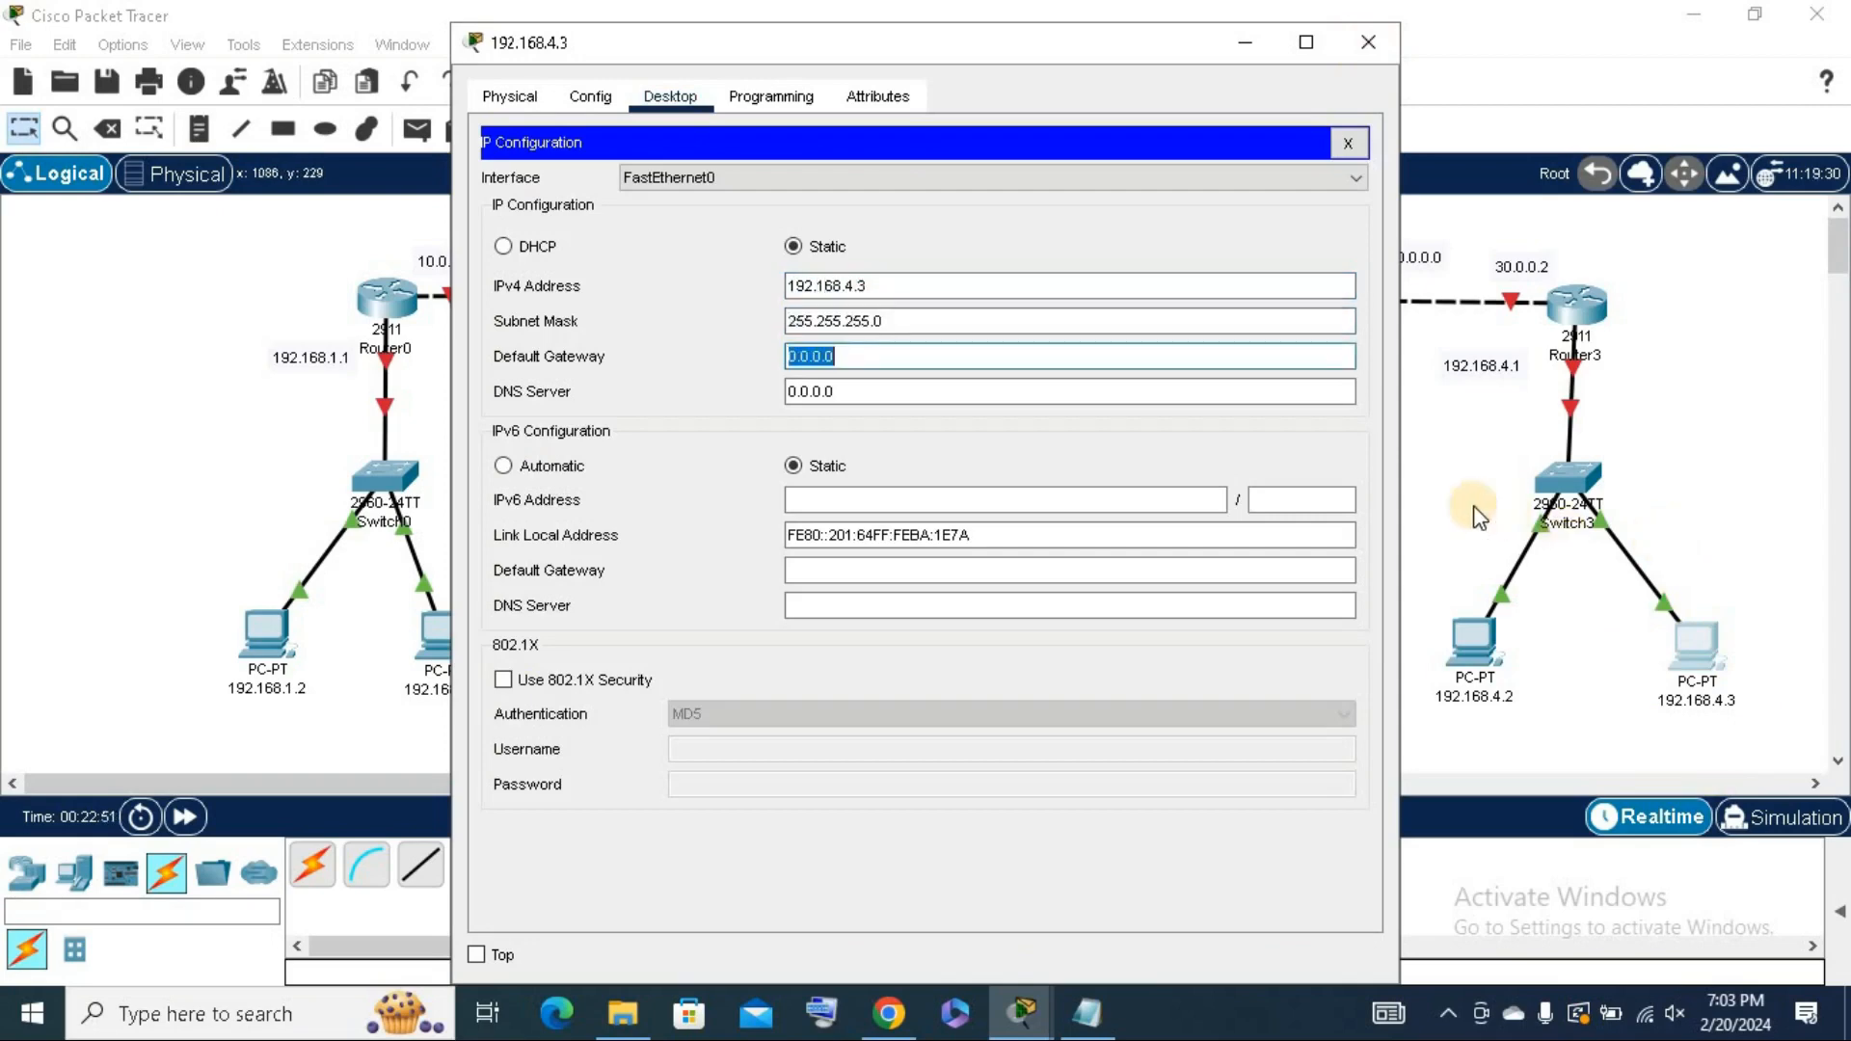
key("BackSpace")
left_click(1352, 140)
left_click(1356, 42)
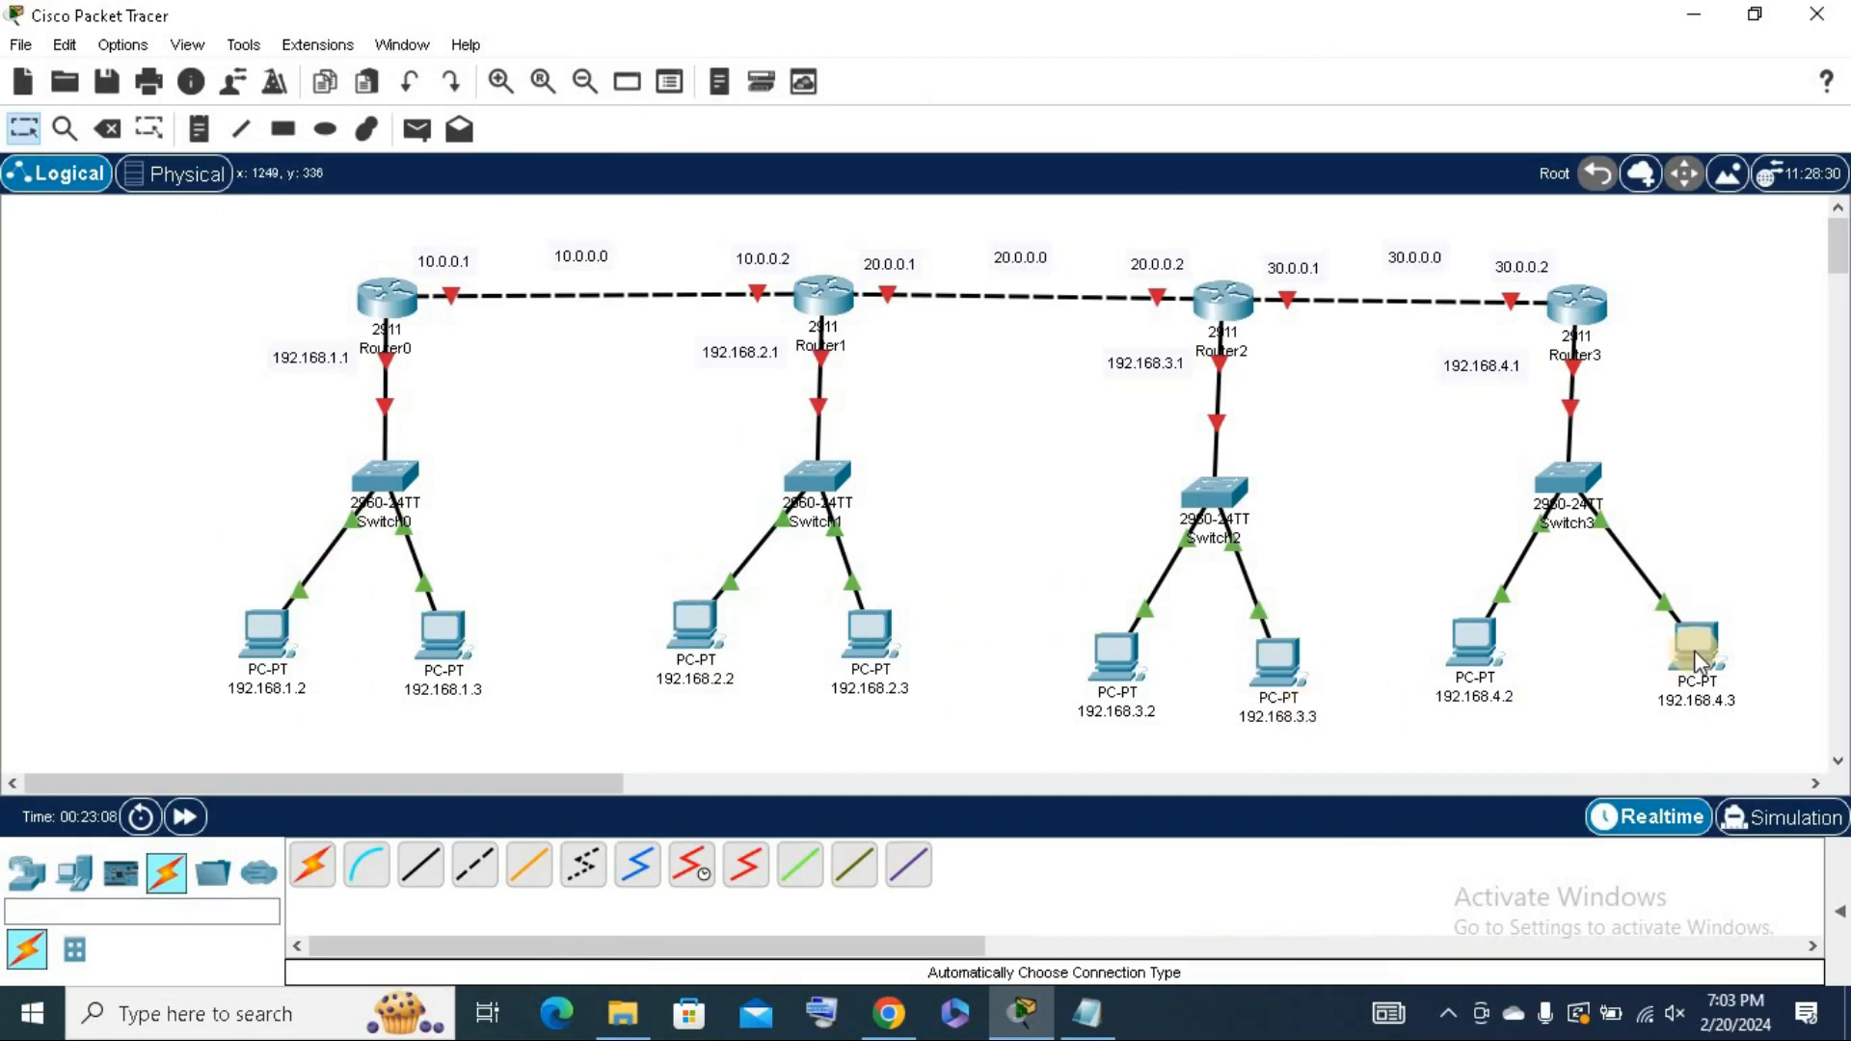
mouse_move(1697, 661)
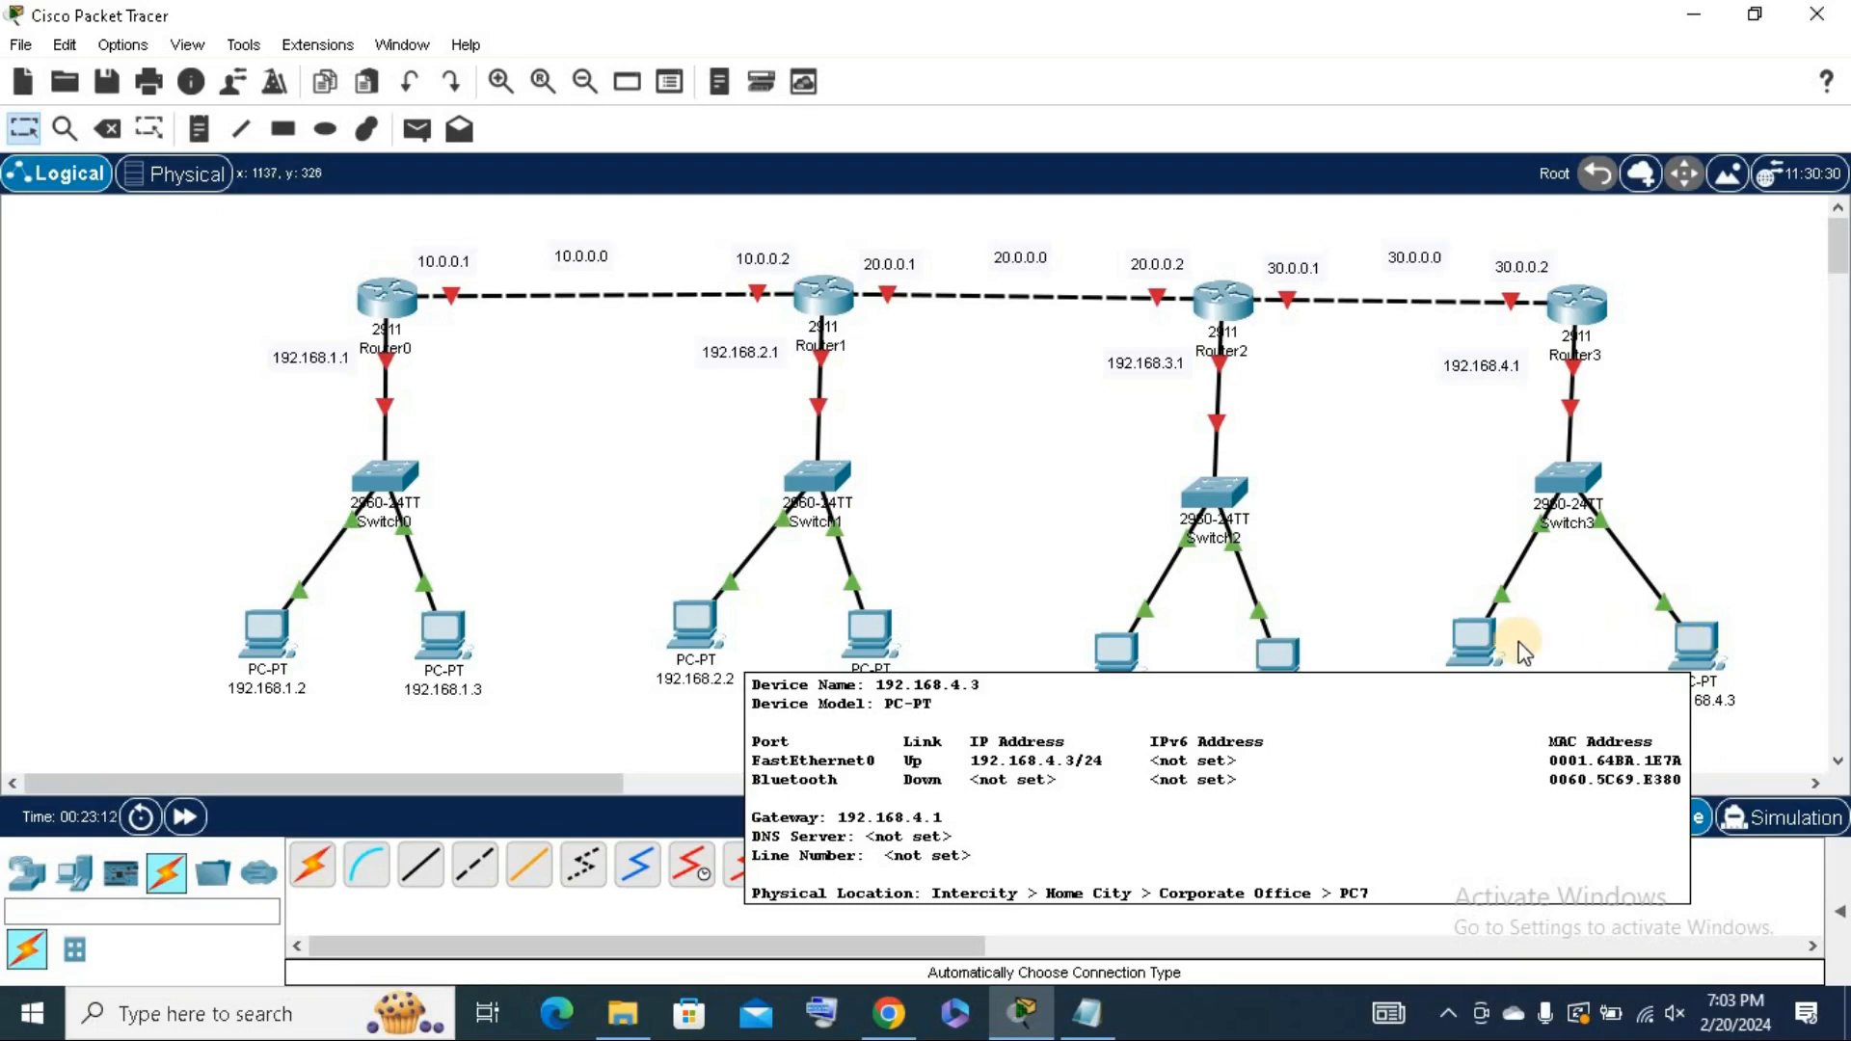
mouse_move(1454, 627)
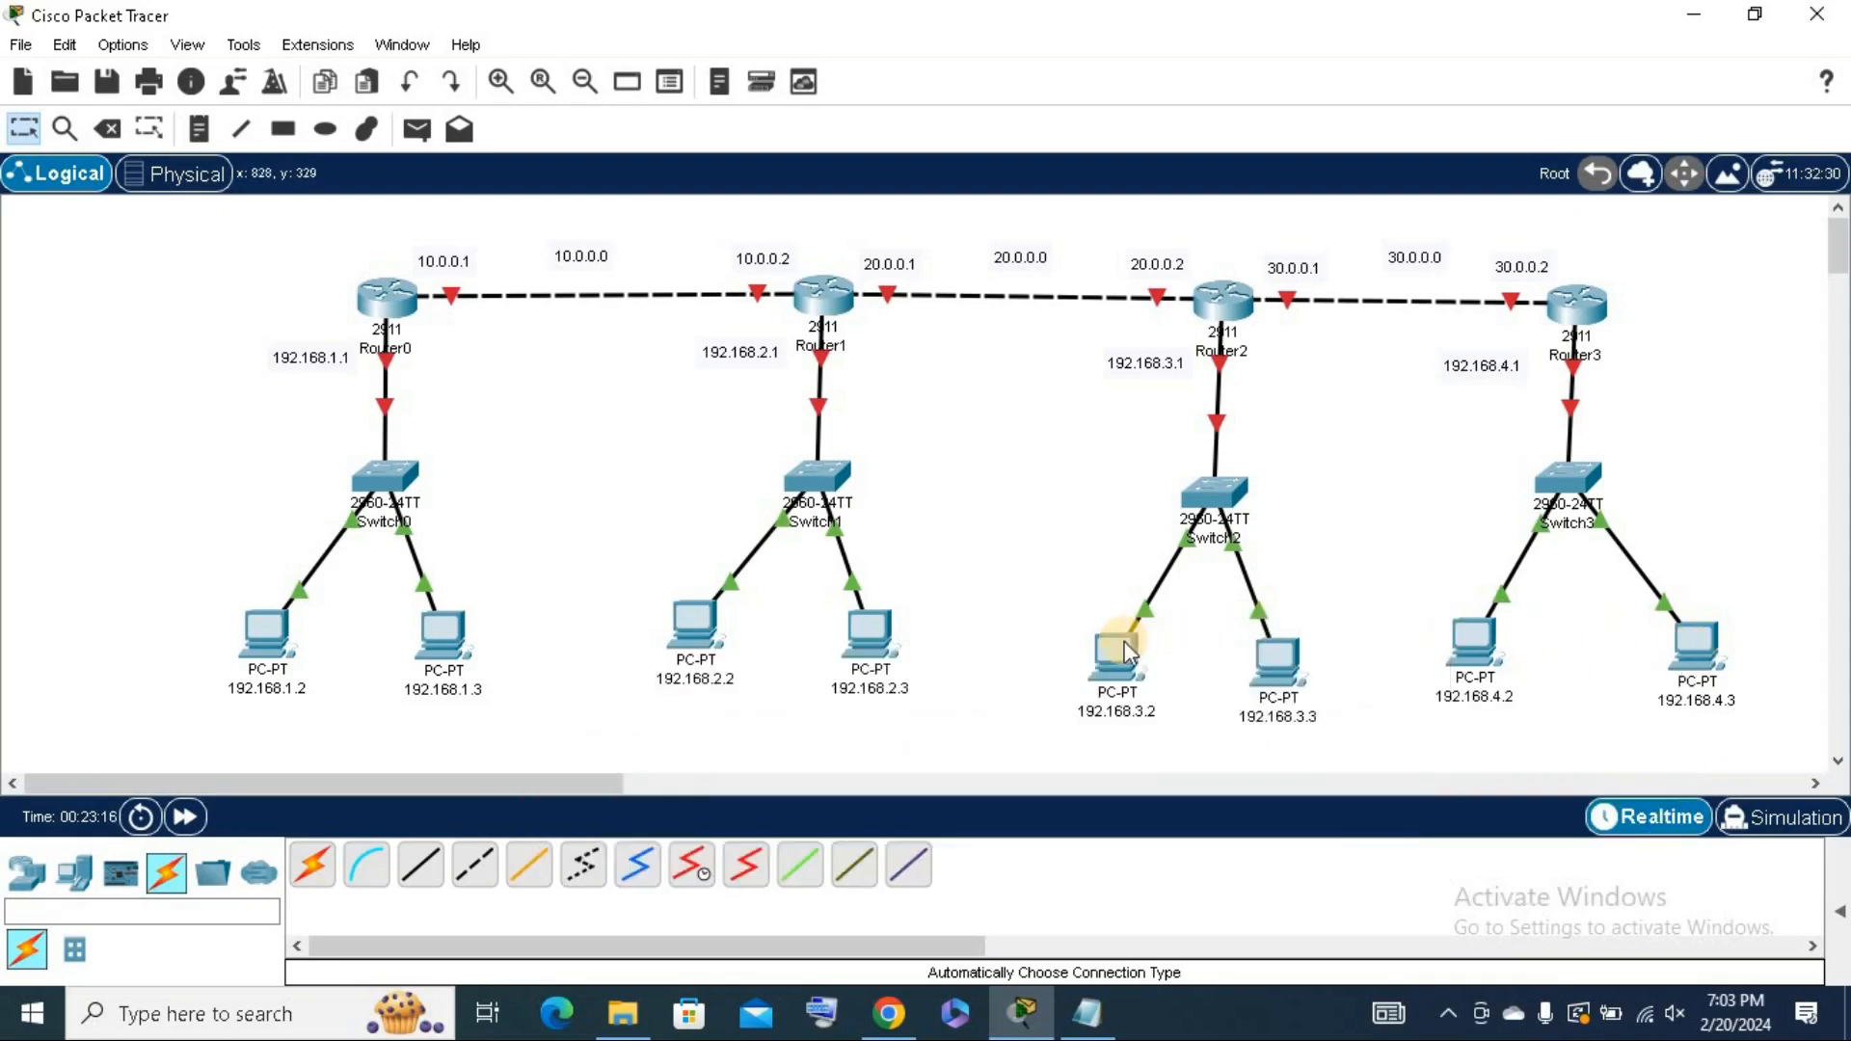
mouse_move(1128, 652)
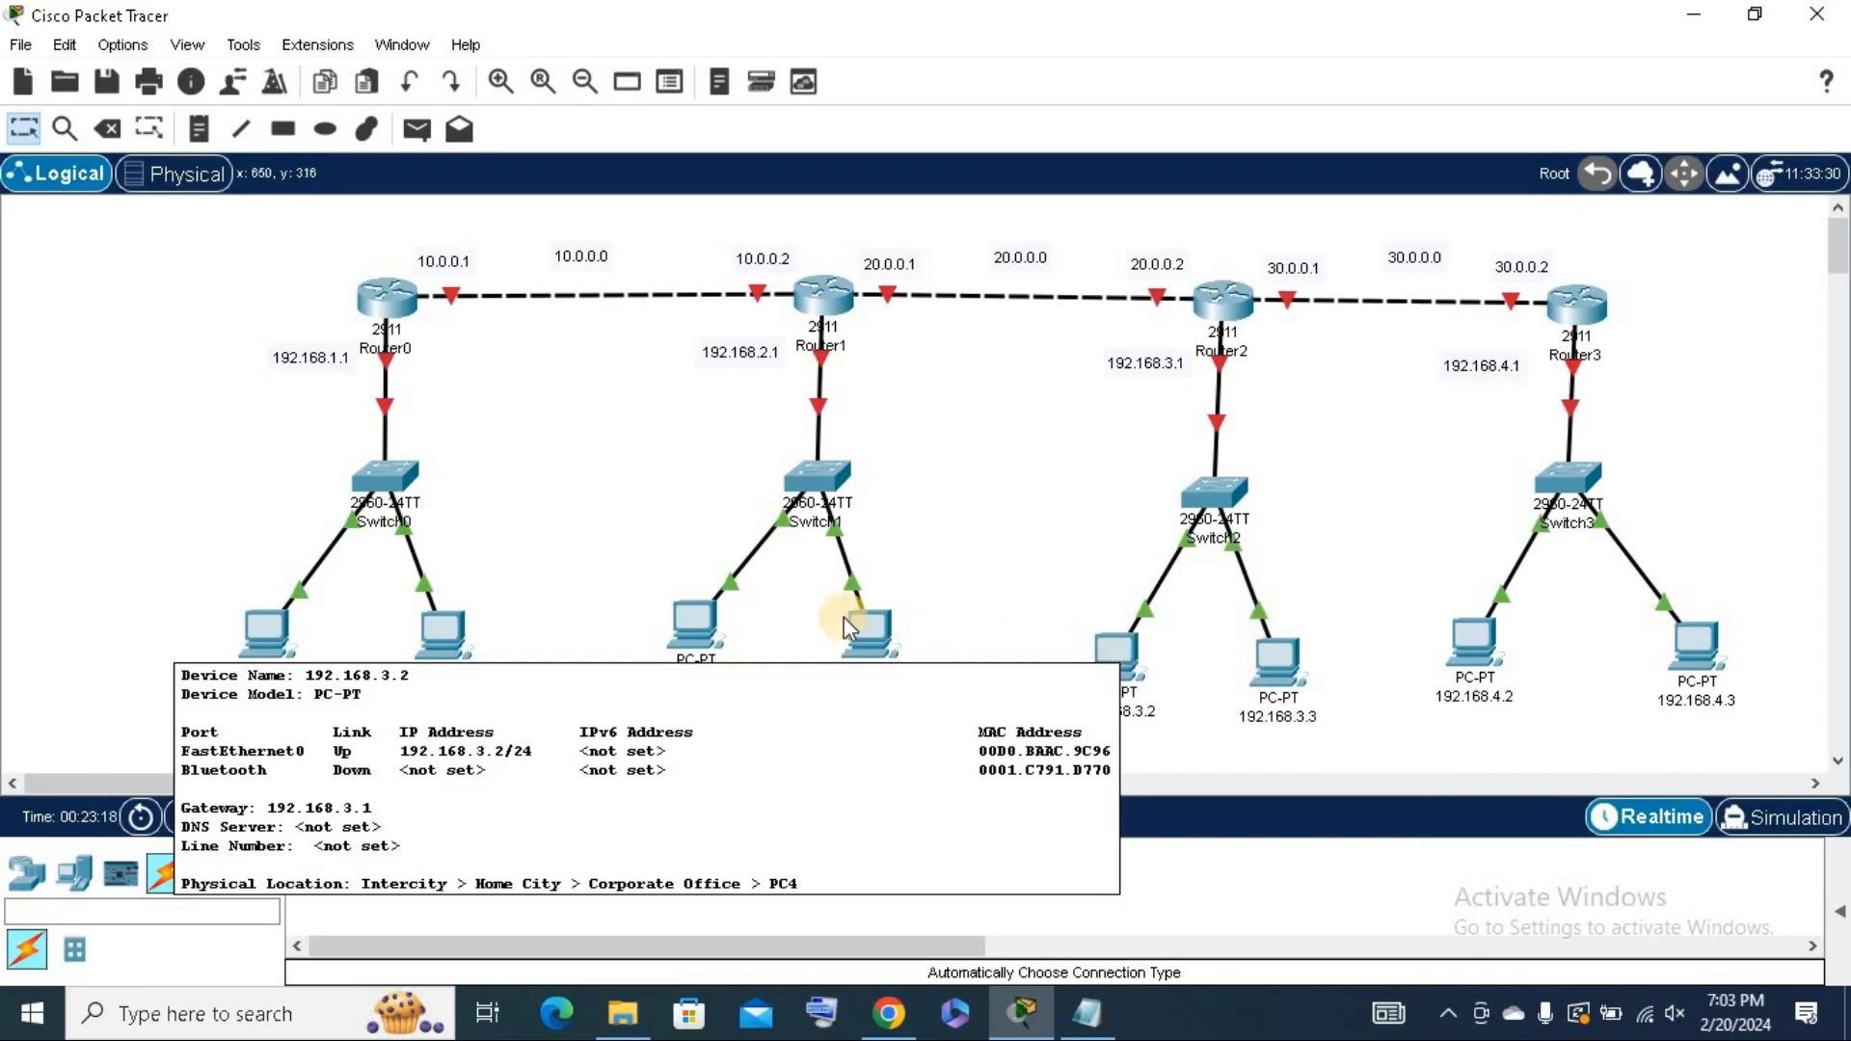
mouse_move(843, 617)
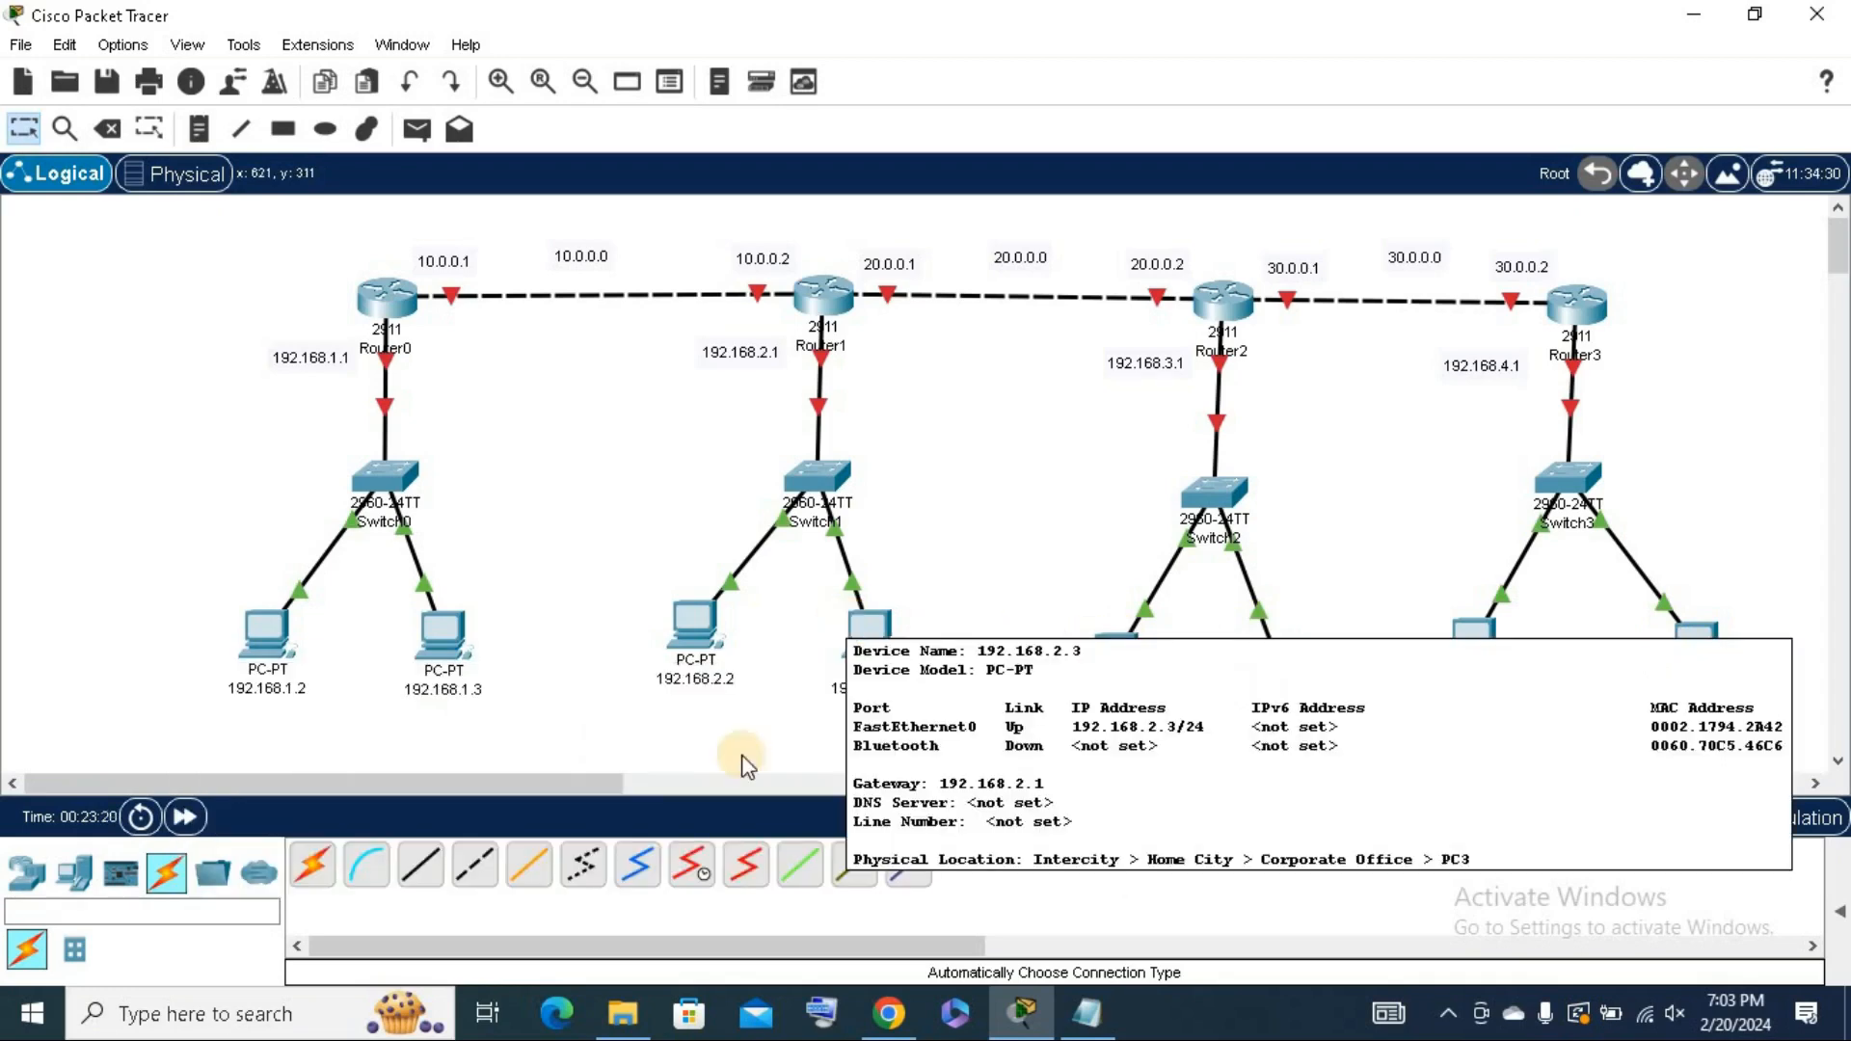
Turn on the preference to always show port labels in the logical workspace and close the preferences.
left_click(135, 44)
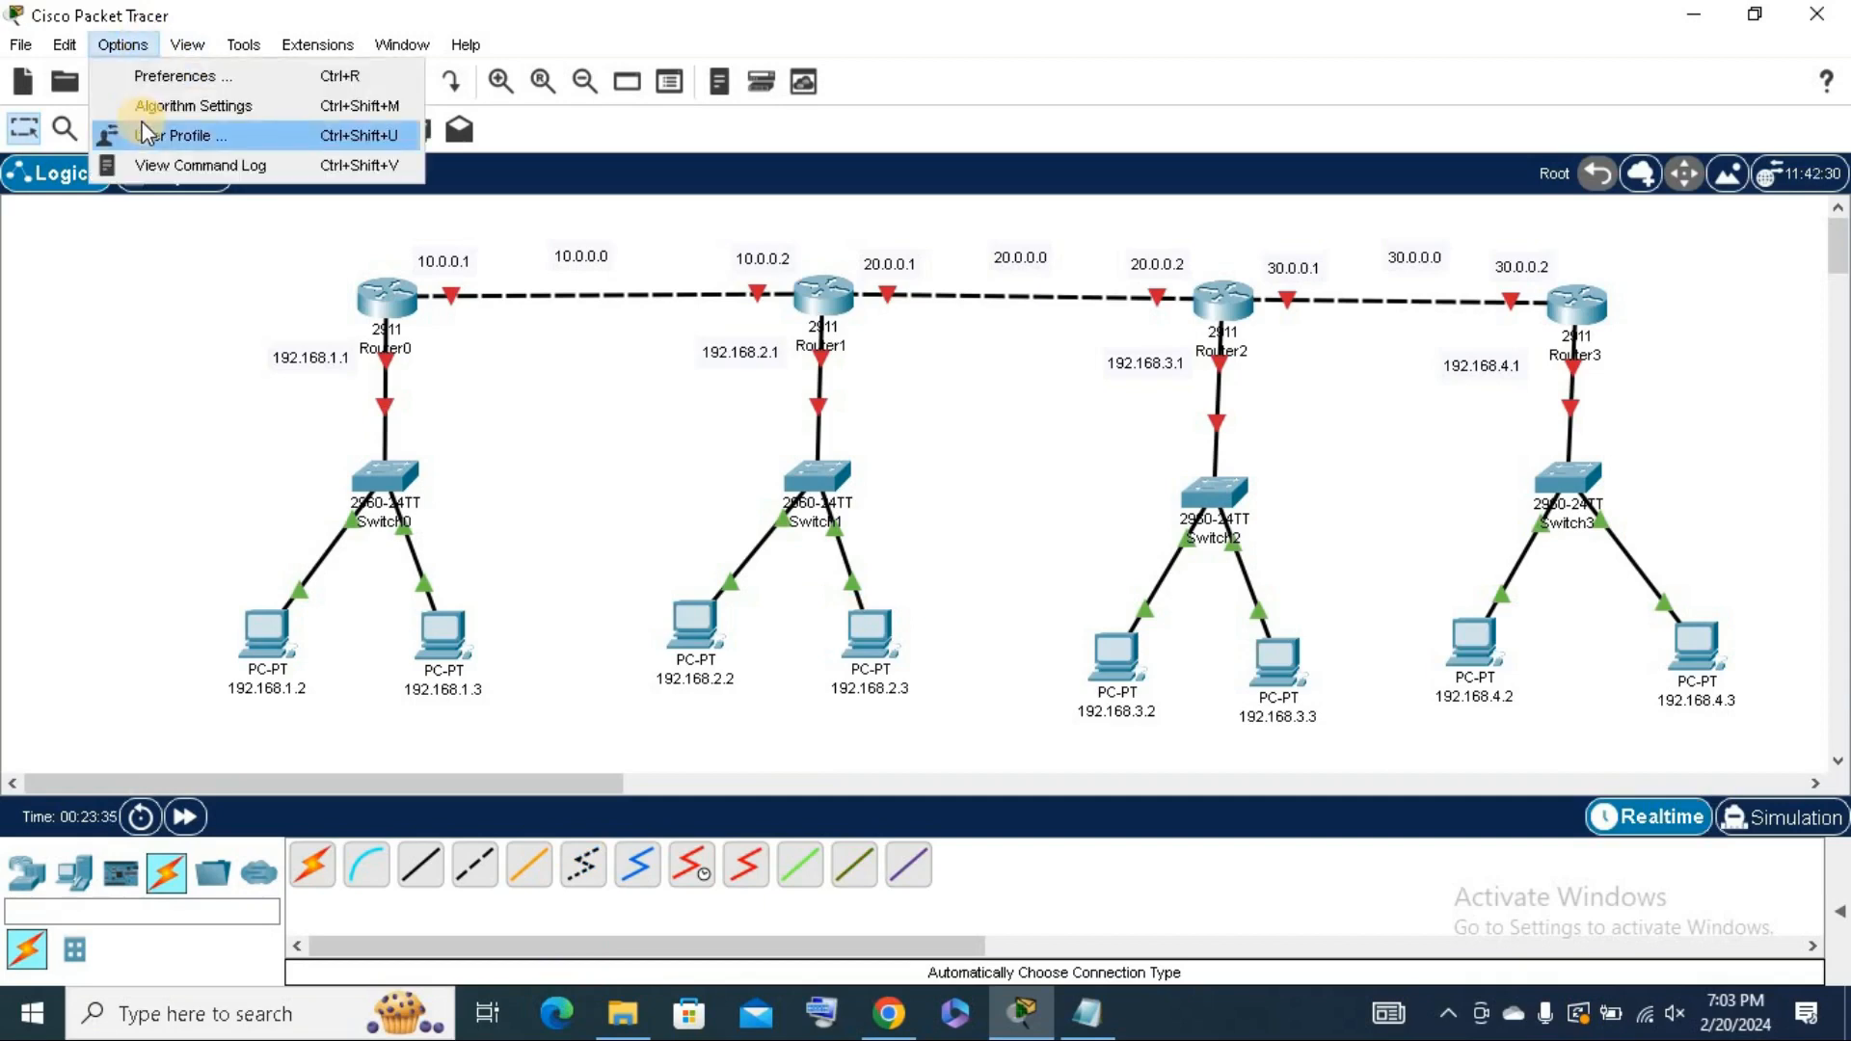
left_click(340, 256)
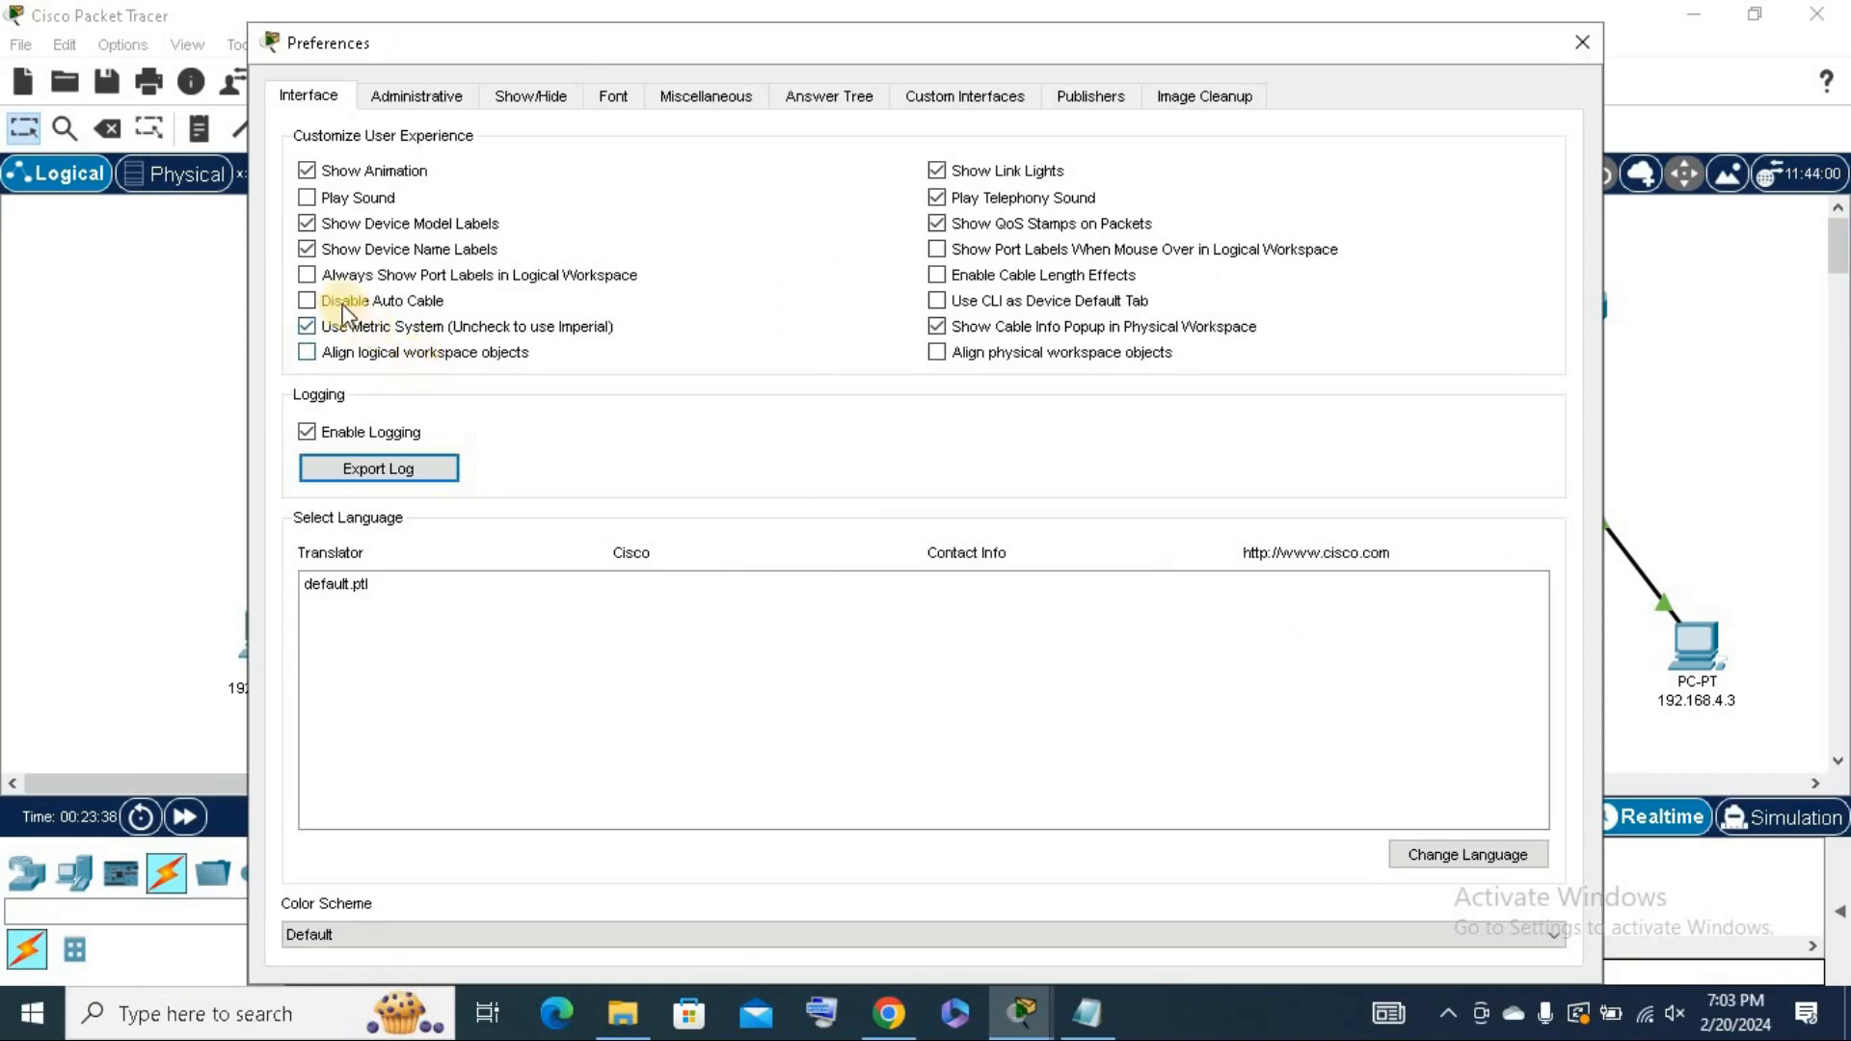
left_click(307, 274)
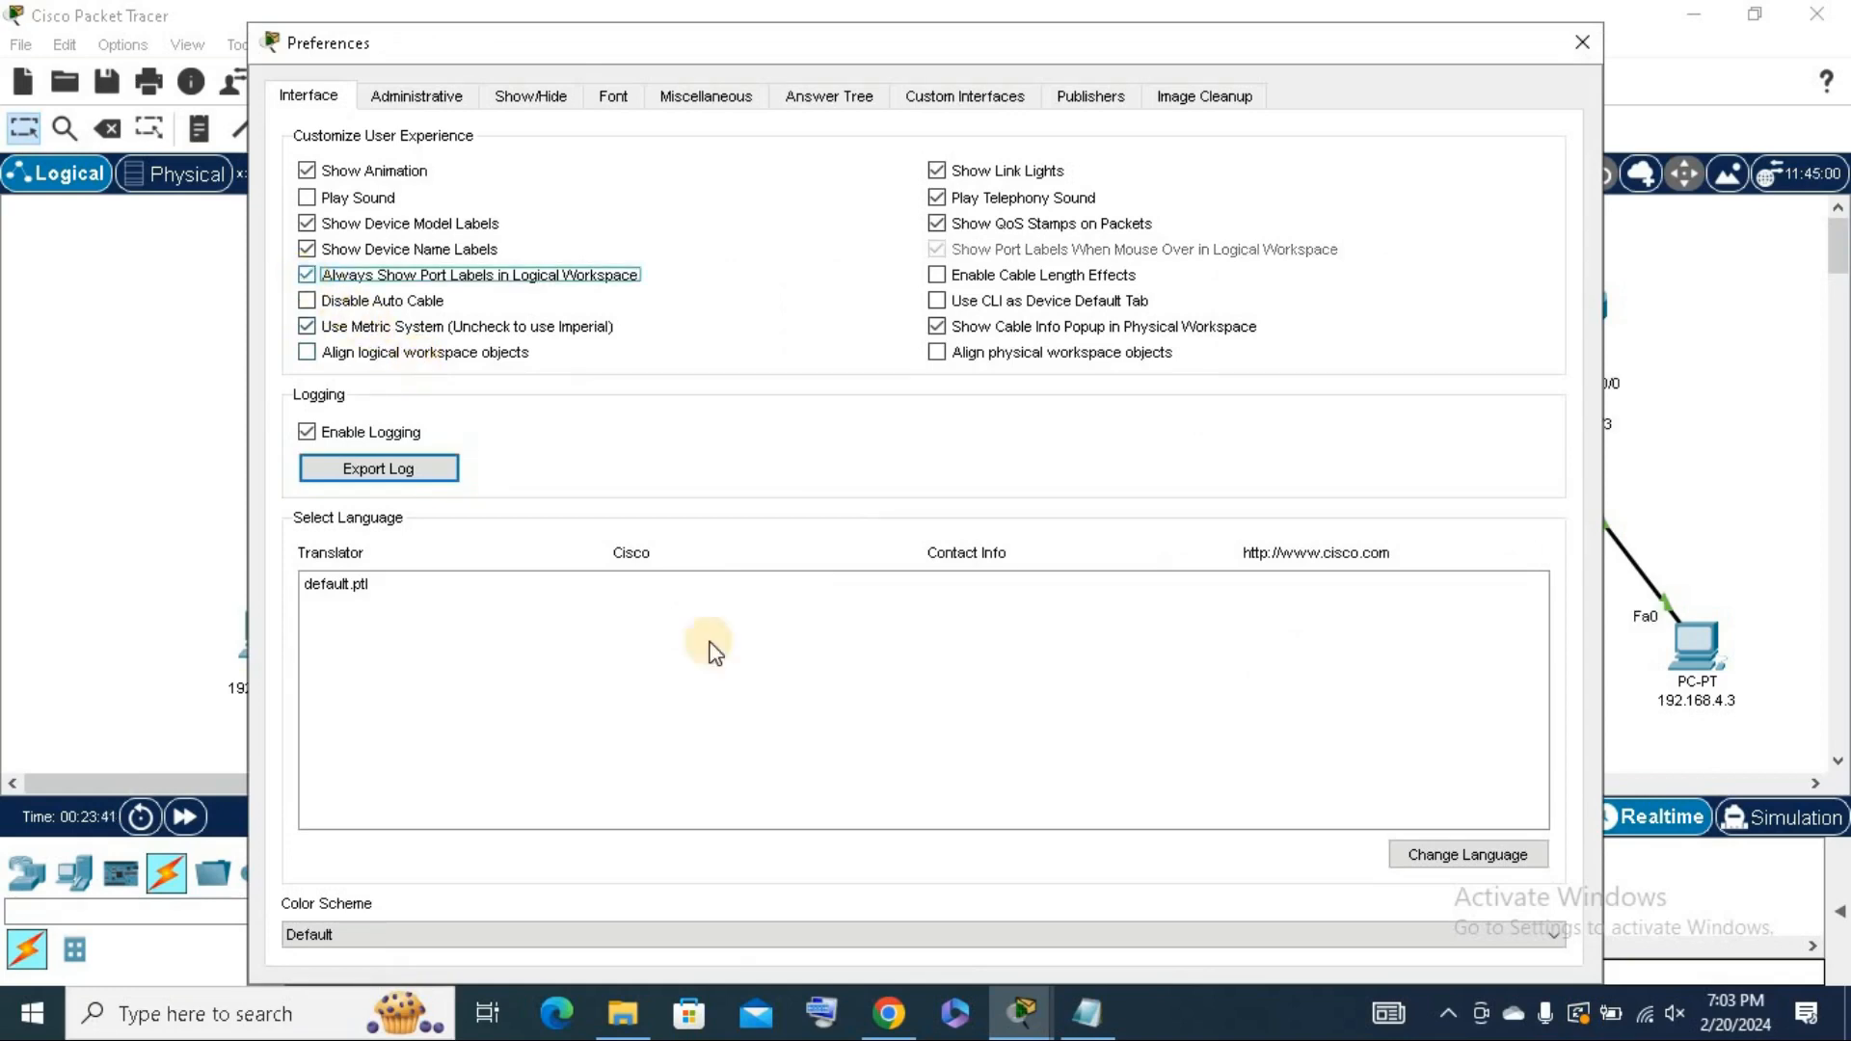
left_click(1581, 48)
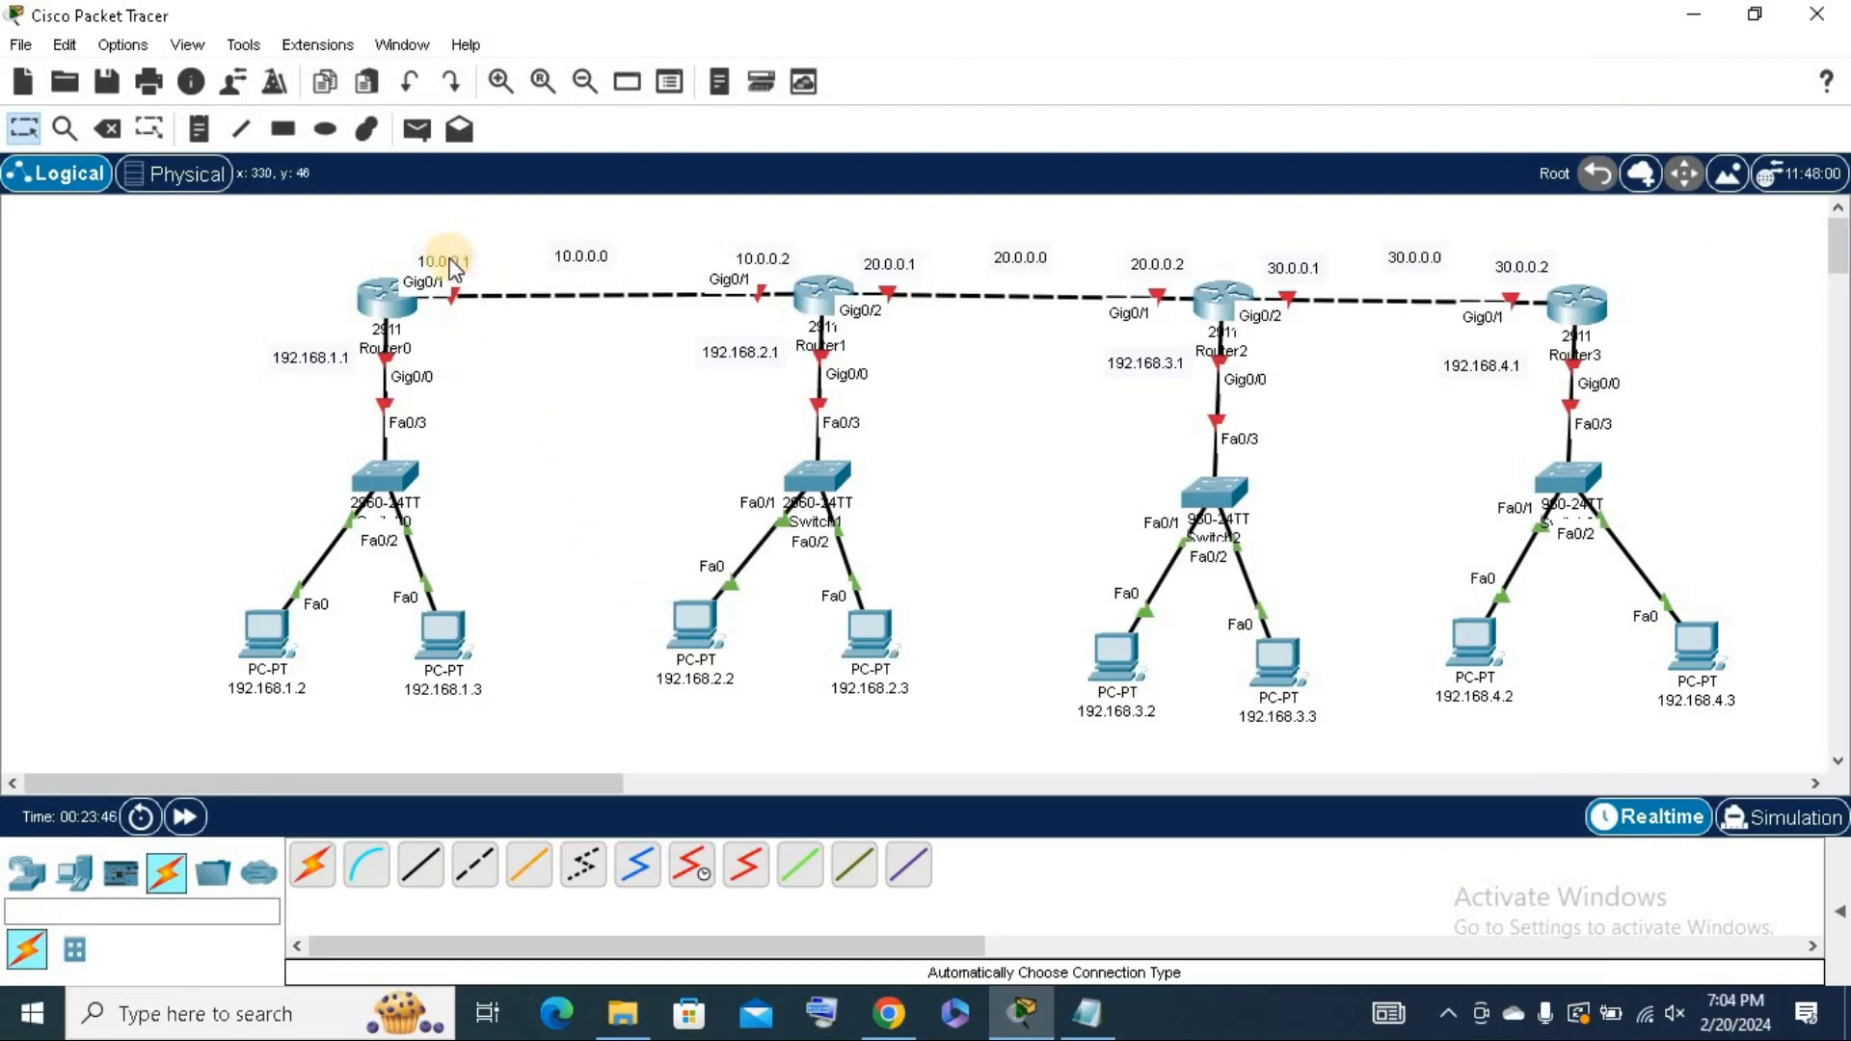
Move Router0's 10.0.0.1 label slightly up and its 192.168.1.1 label slightly down, clear of the port labels.
left_click_drag(449, 260, 446, 244)
left_click(339, 364)
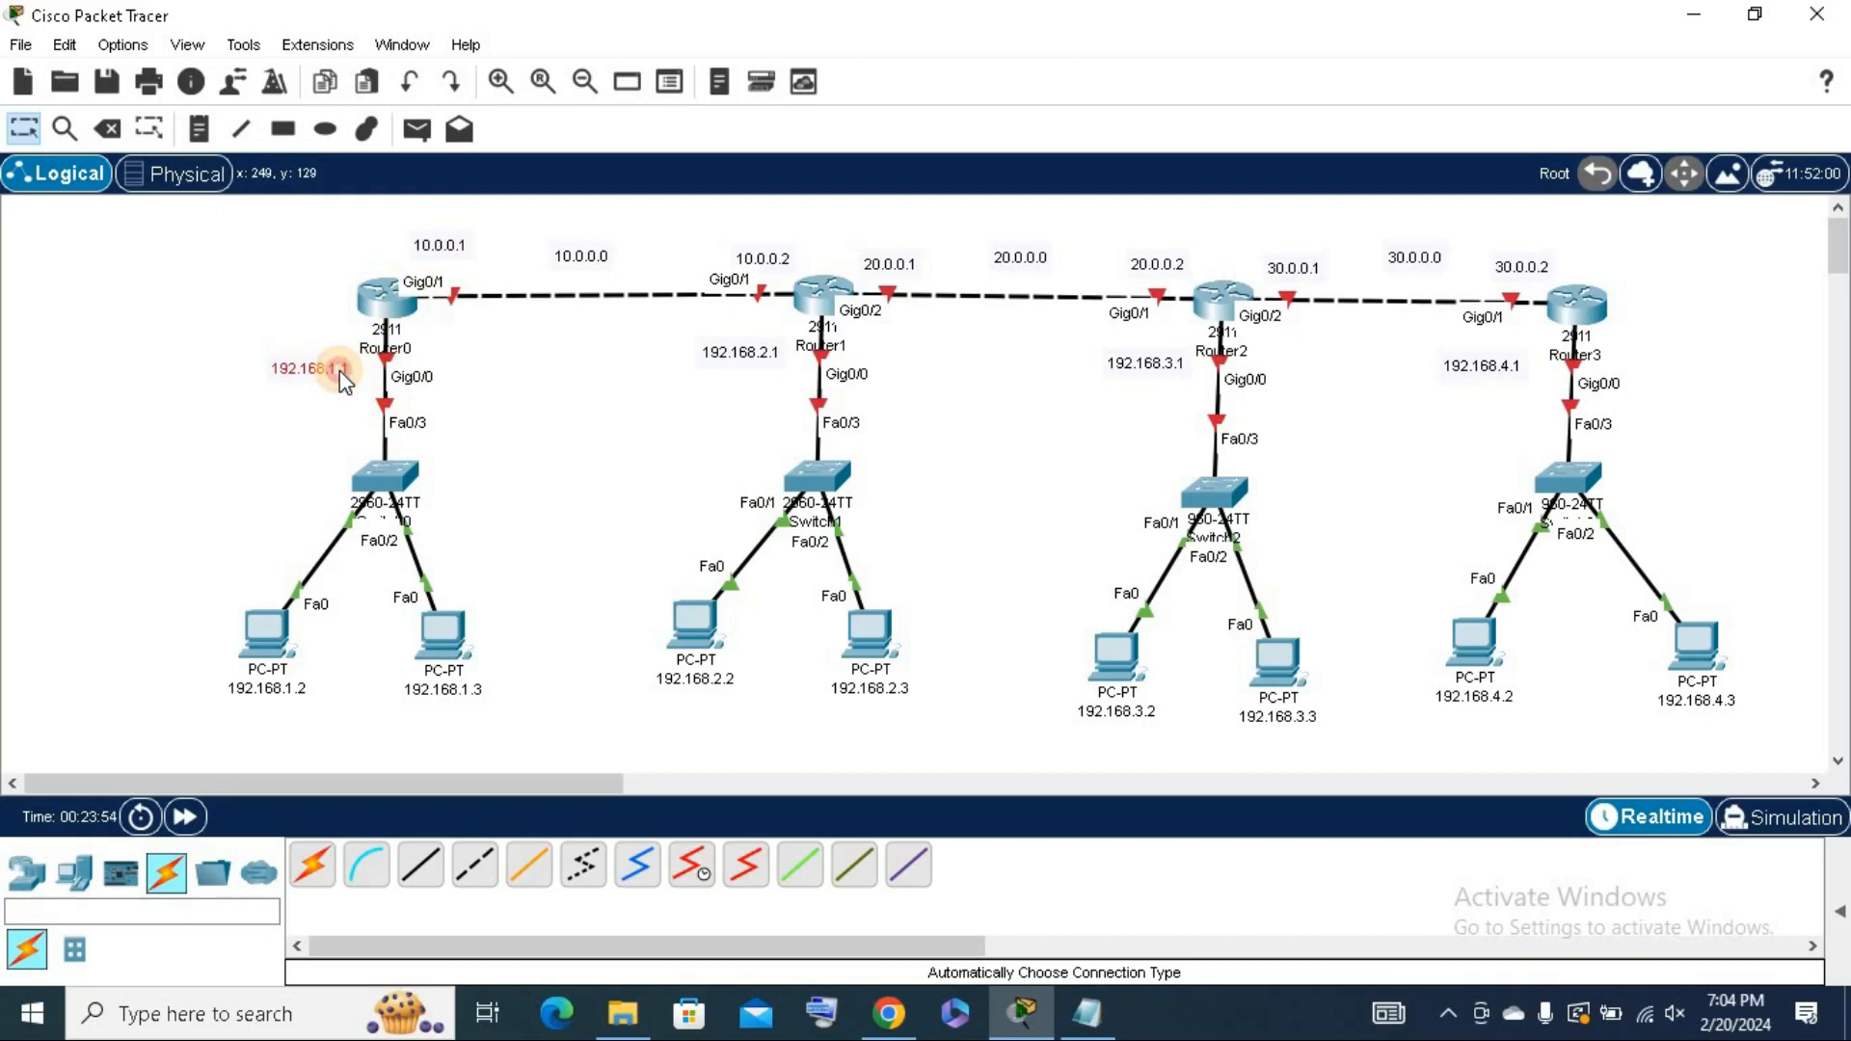
double_click(340, 378)
left_click(277, 413)
left_click_drag(318, 378, 321, 391)
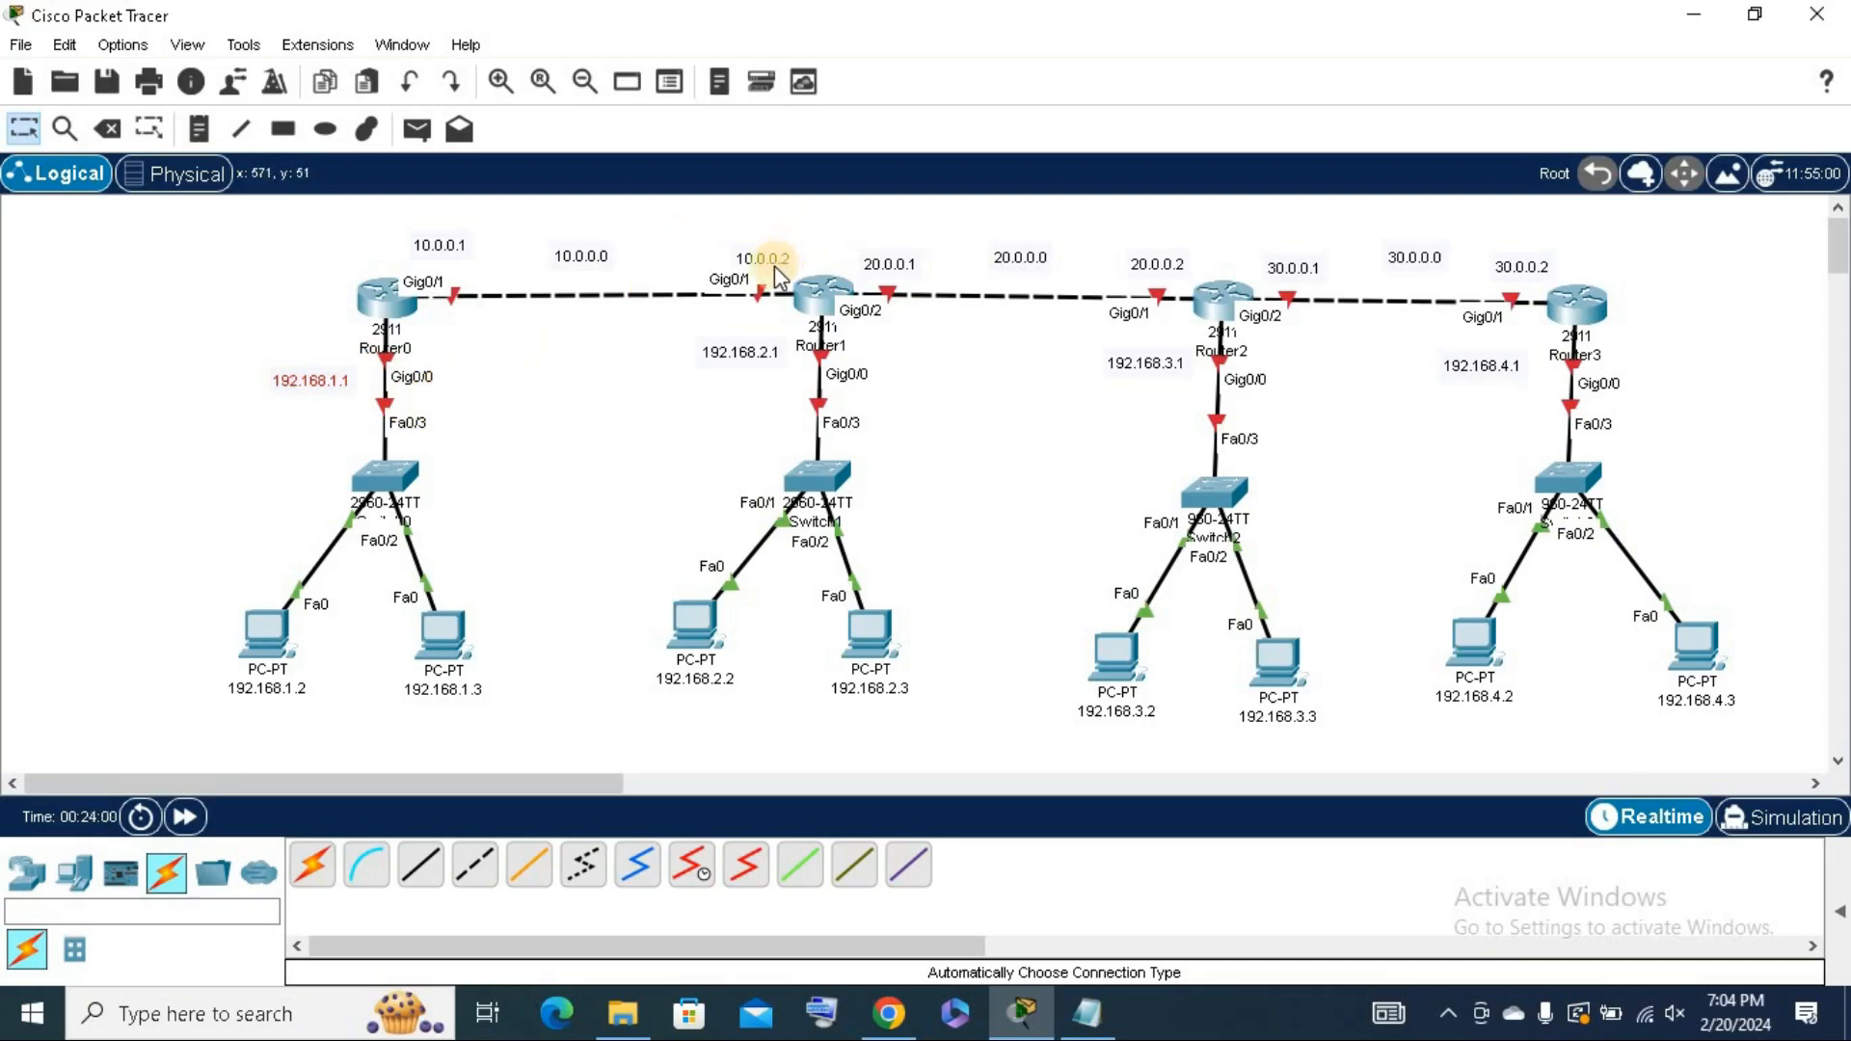
Reposition the interface address labels around Router1, Router2 and Router3 so they sit clear of the port labels.
left_click(747, 260)
left_click_drag(761, 356, 775, 379)
left_click(880, 265)
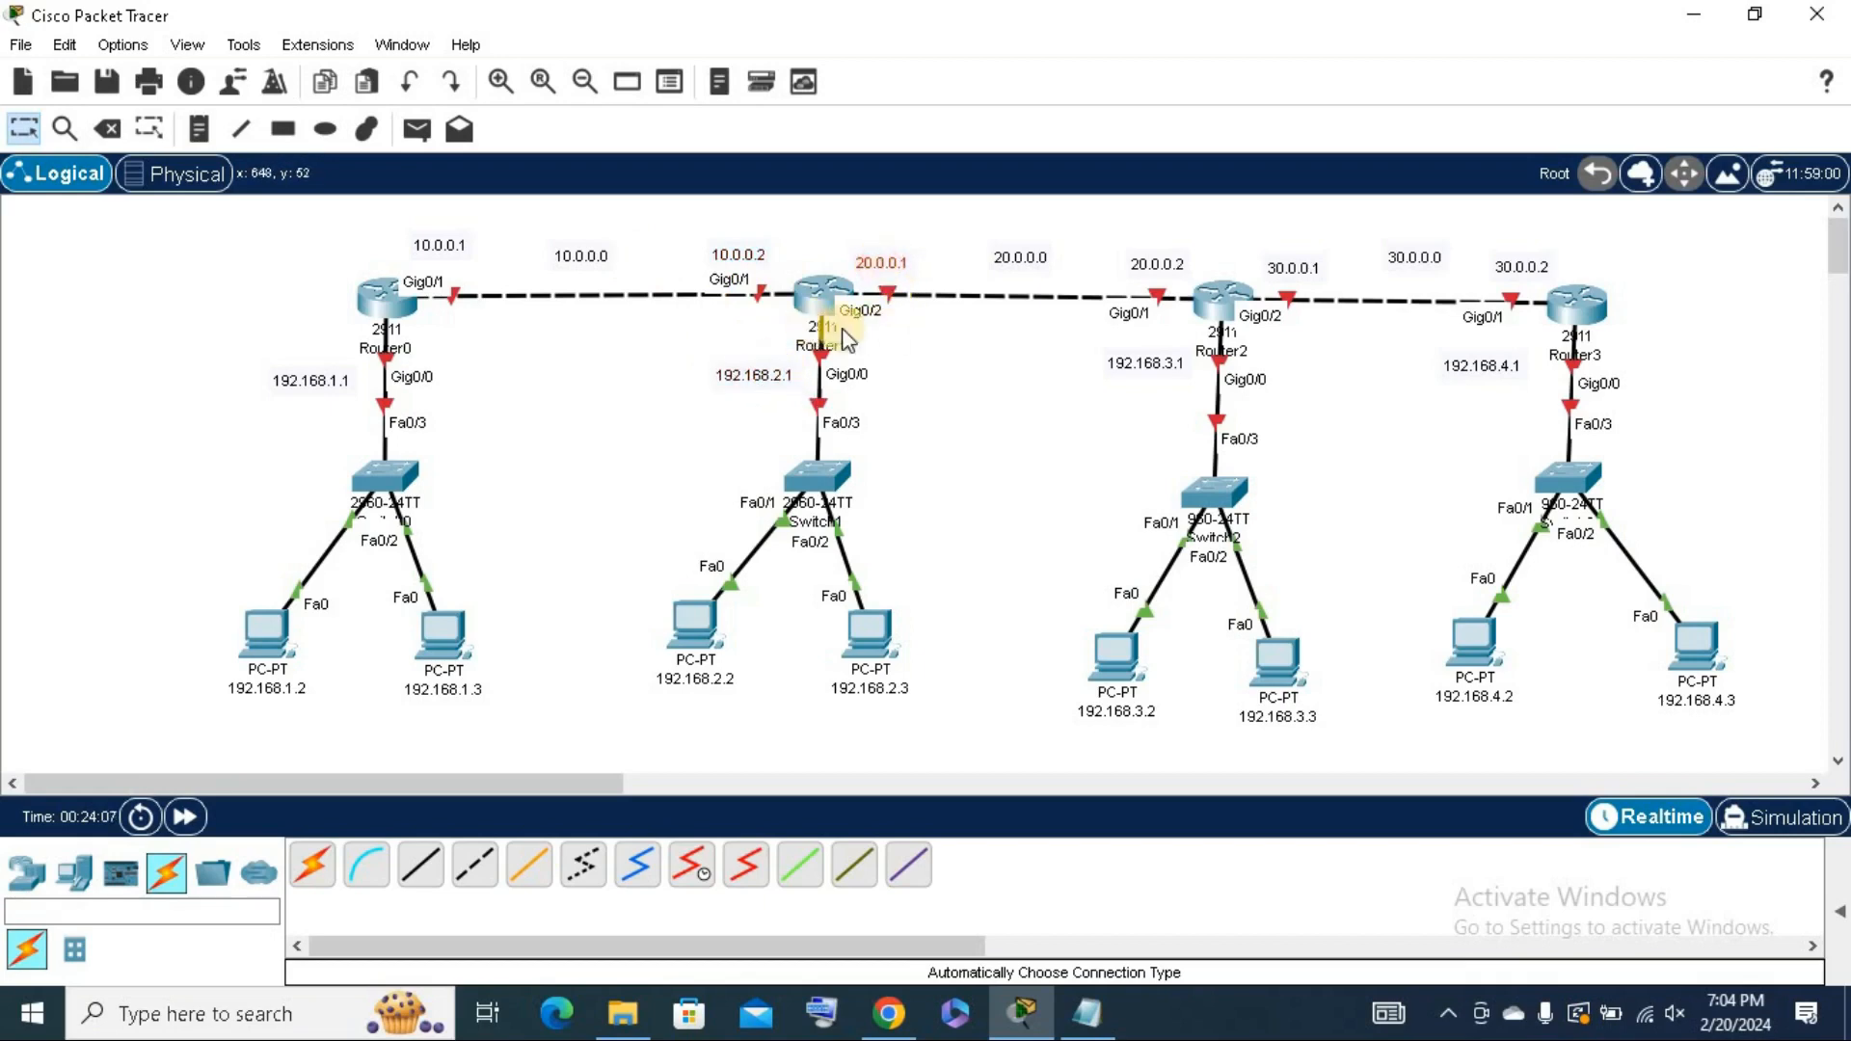
left_click_drag(1165, 258, 1149, 262)
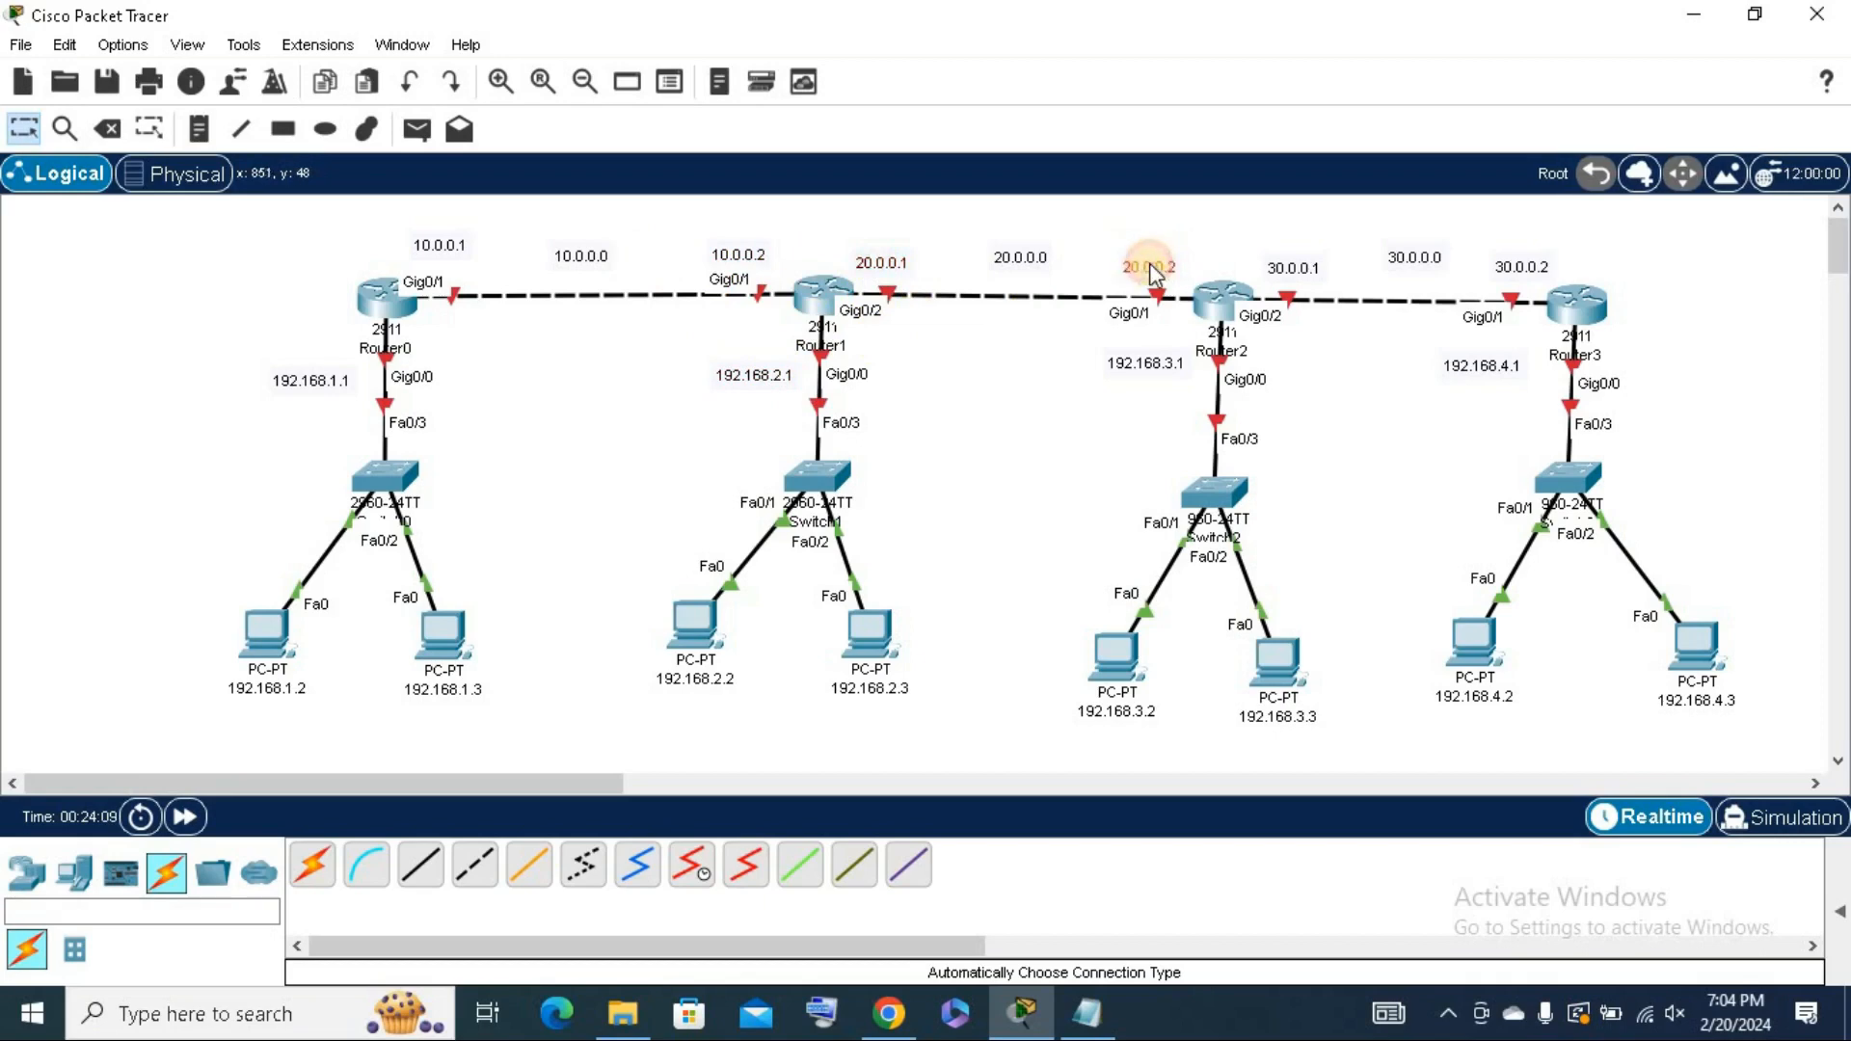
left_click_drag(1151, 353, 1161, 369)
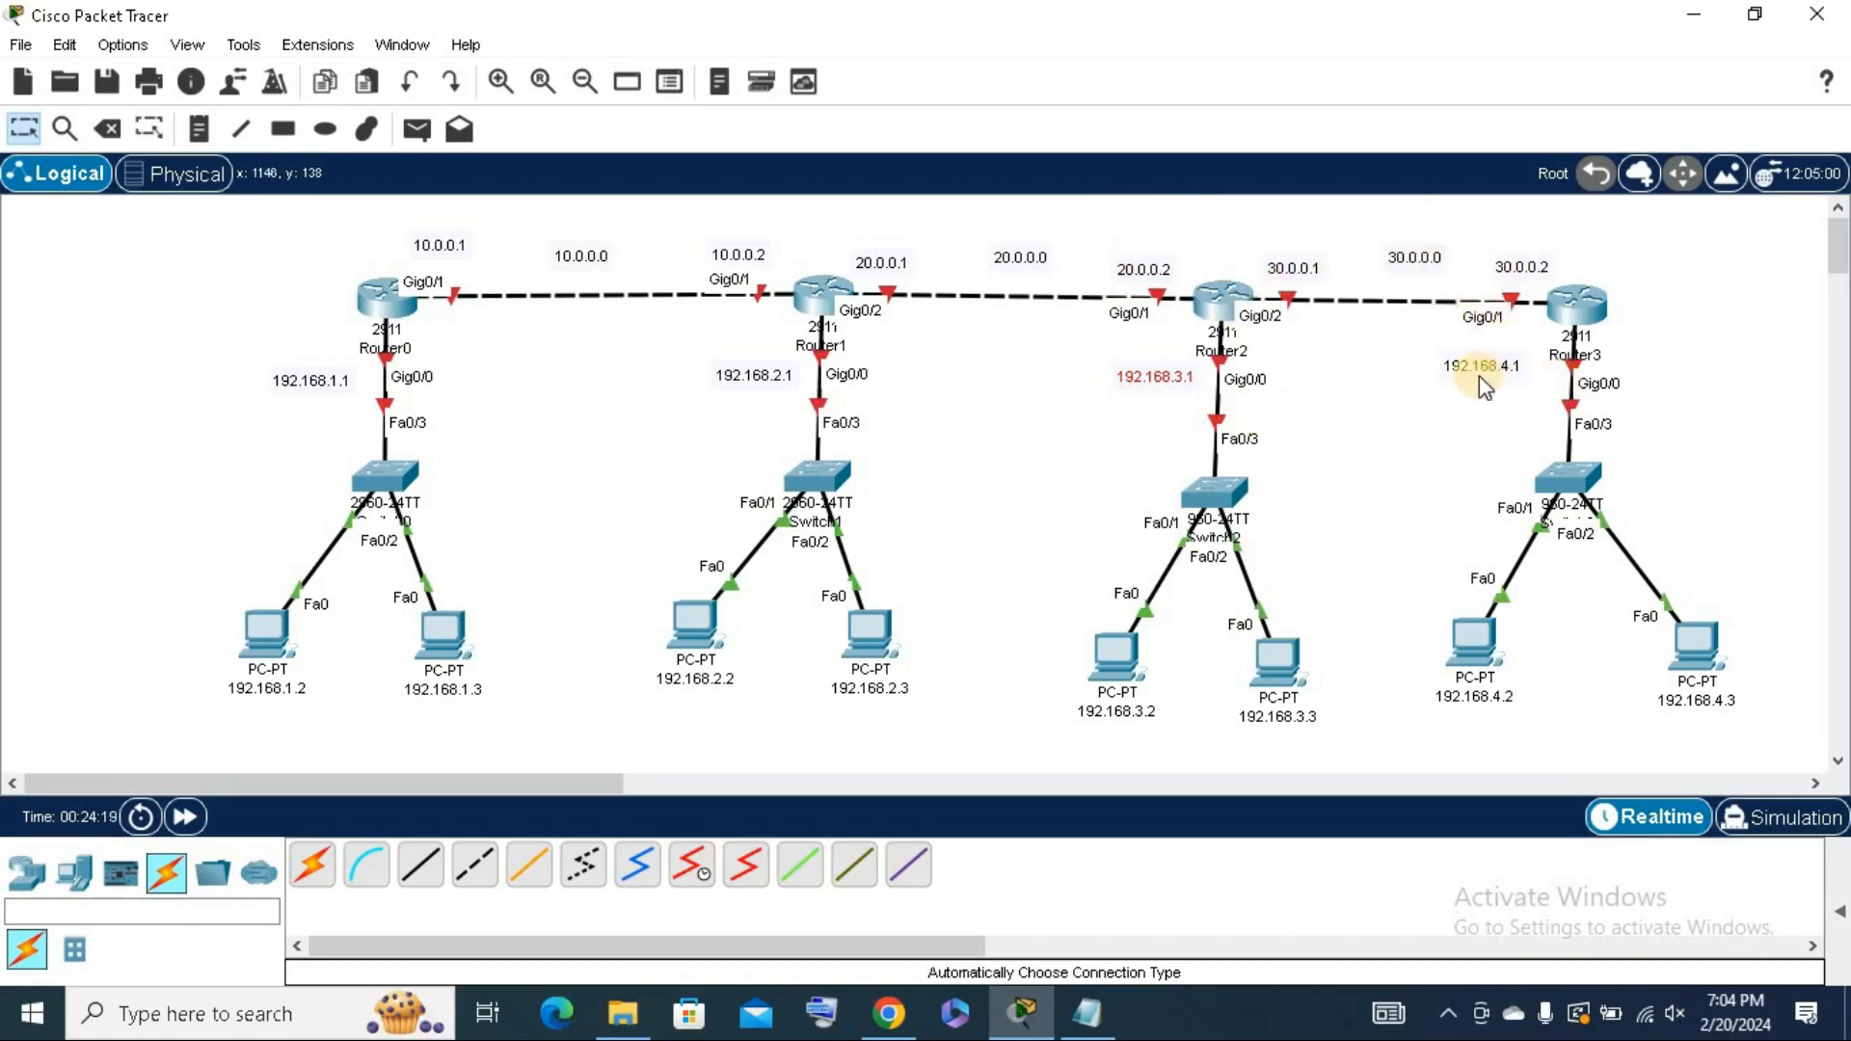
left_click_drag(1481, 378, 1493, 409)
Open Router0's command line and enter global configuration mode with enable and config t.
left_click(386, 303)
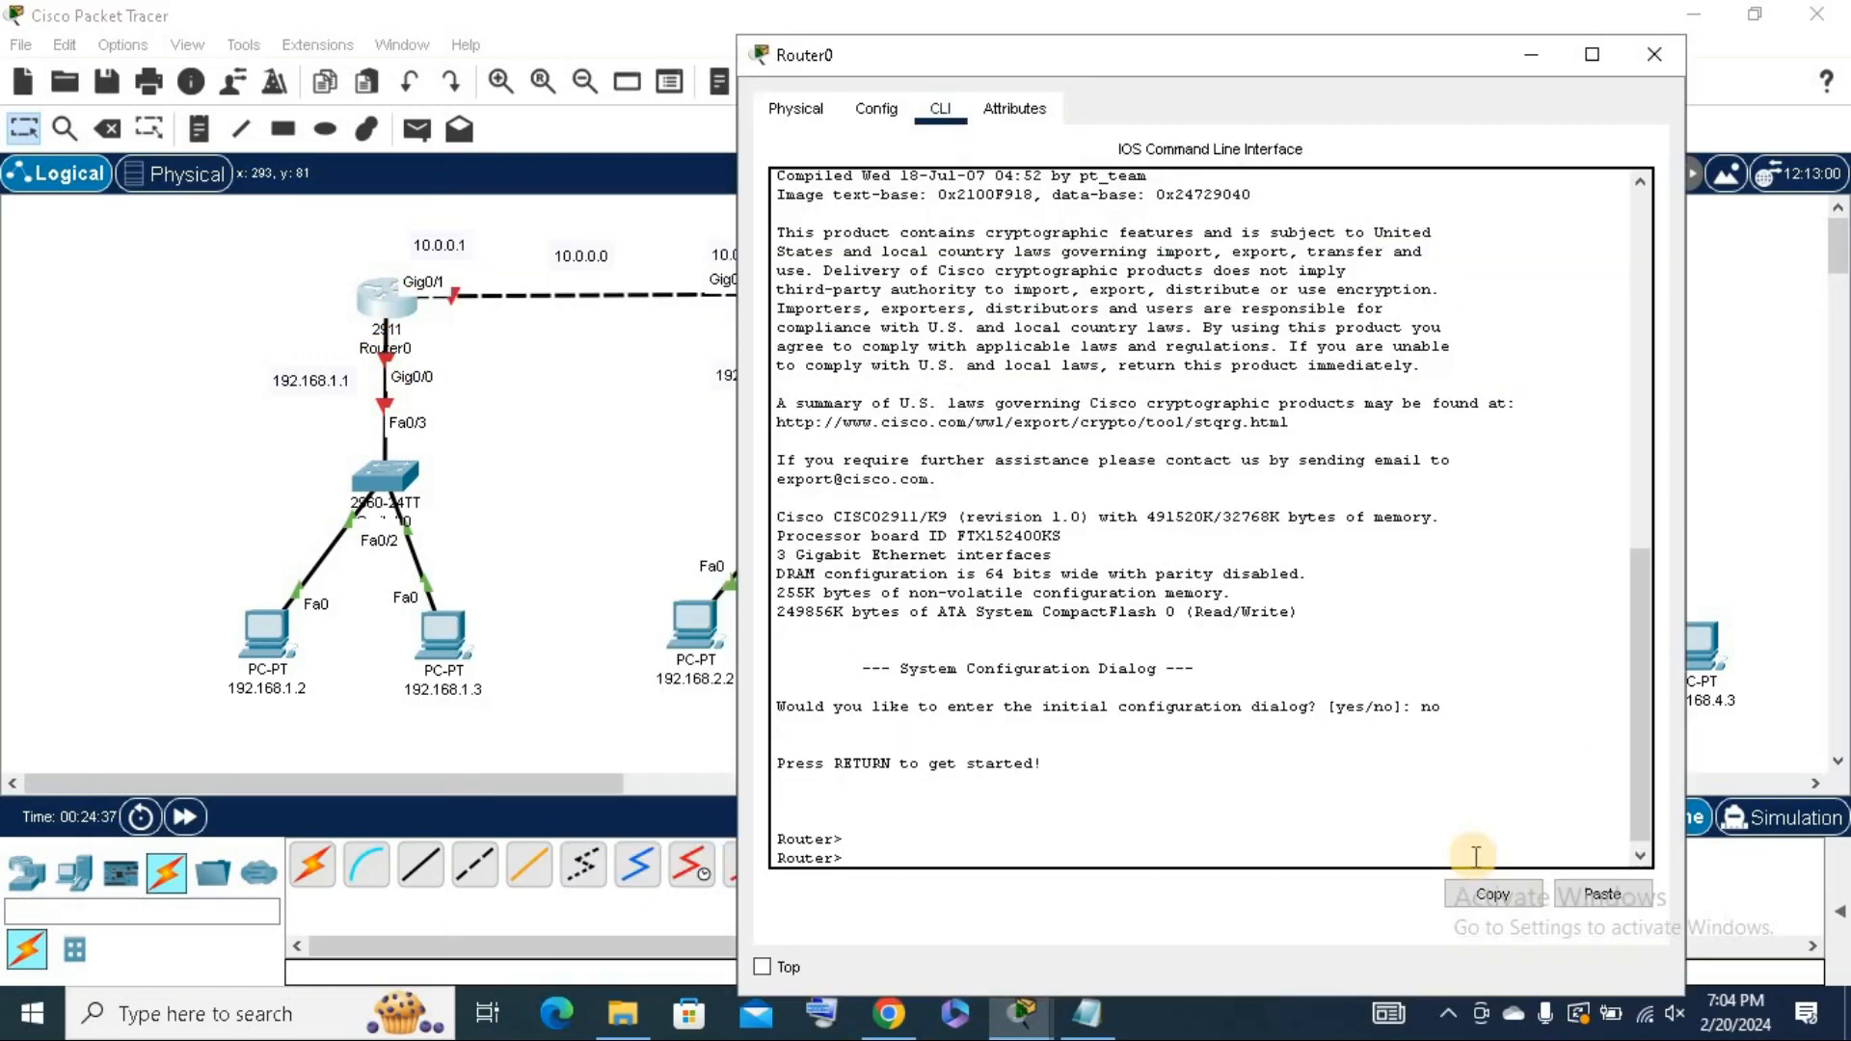
type("enable")
key("Return")
key("Return")
type("confi")
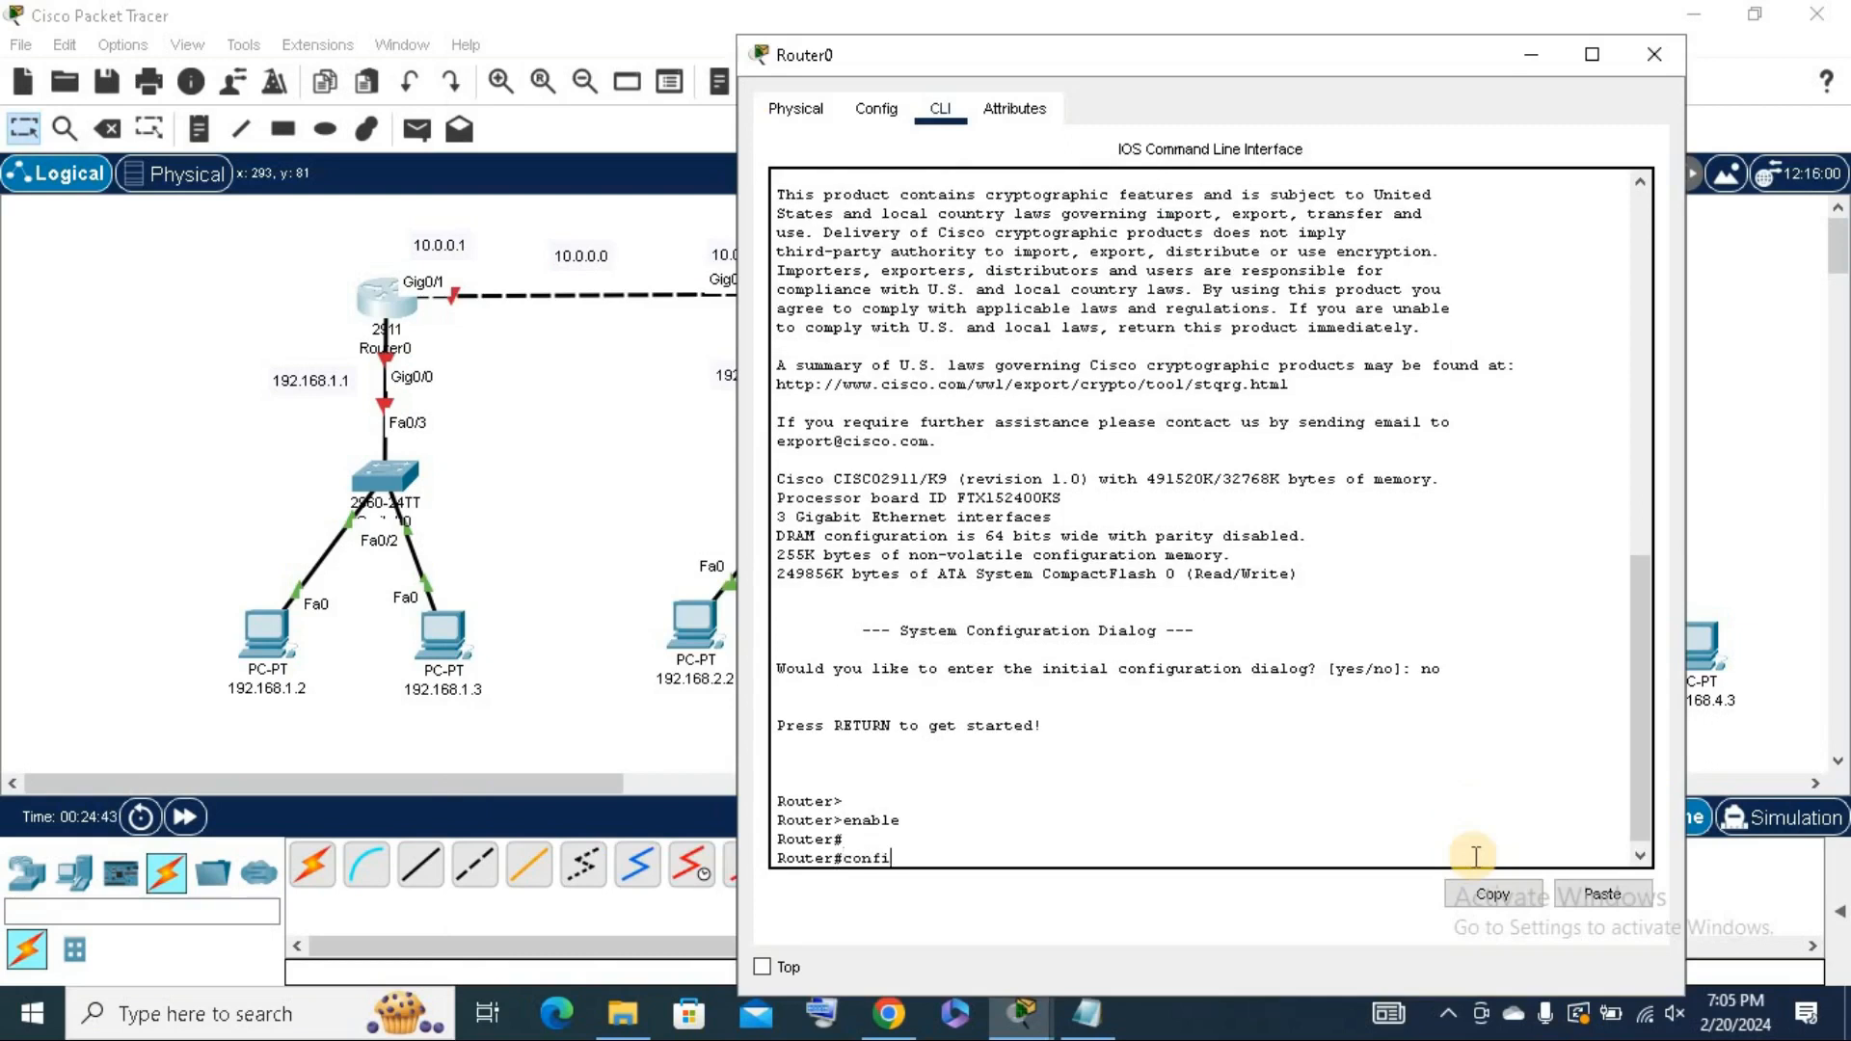
type("g t")
key("Return")
key("Return")
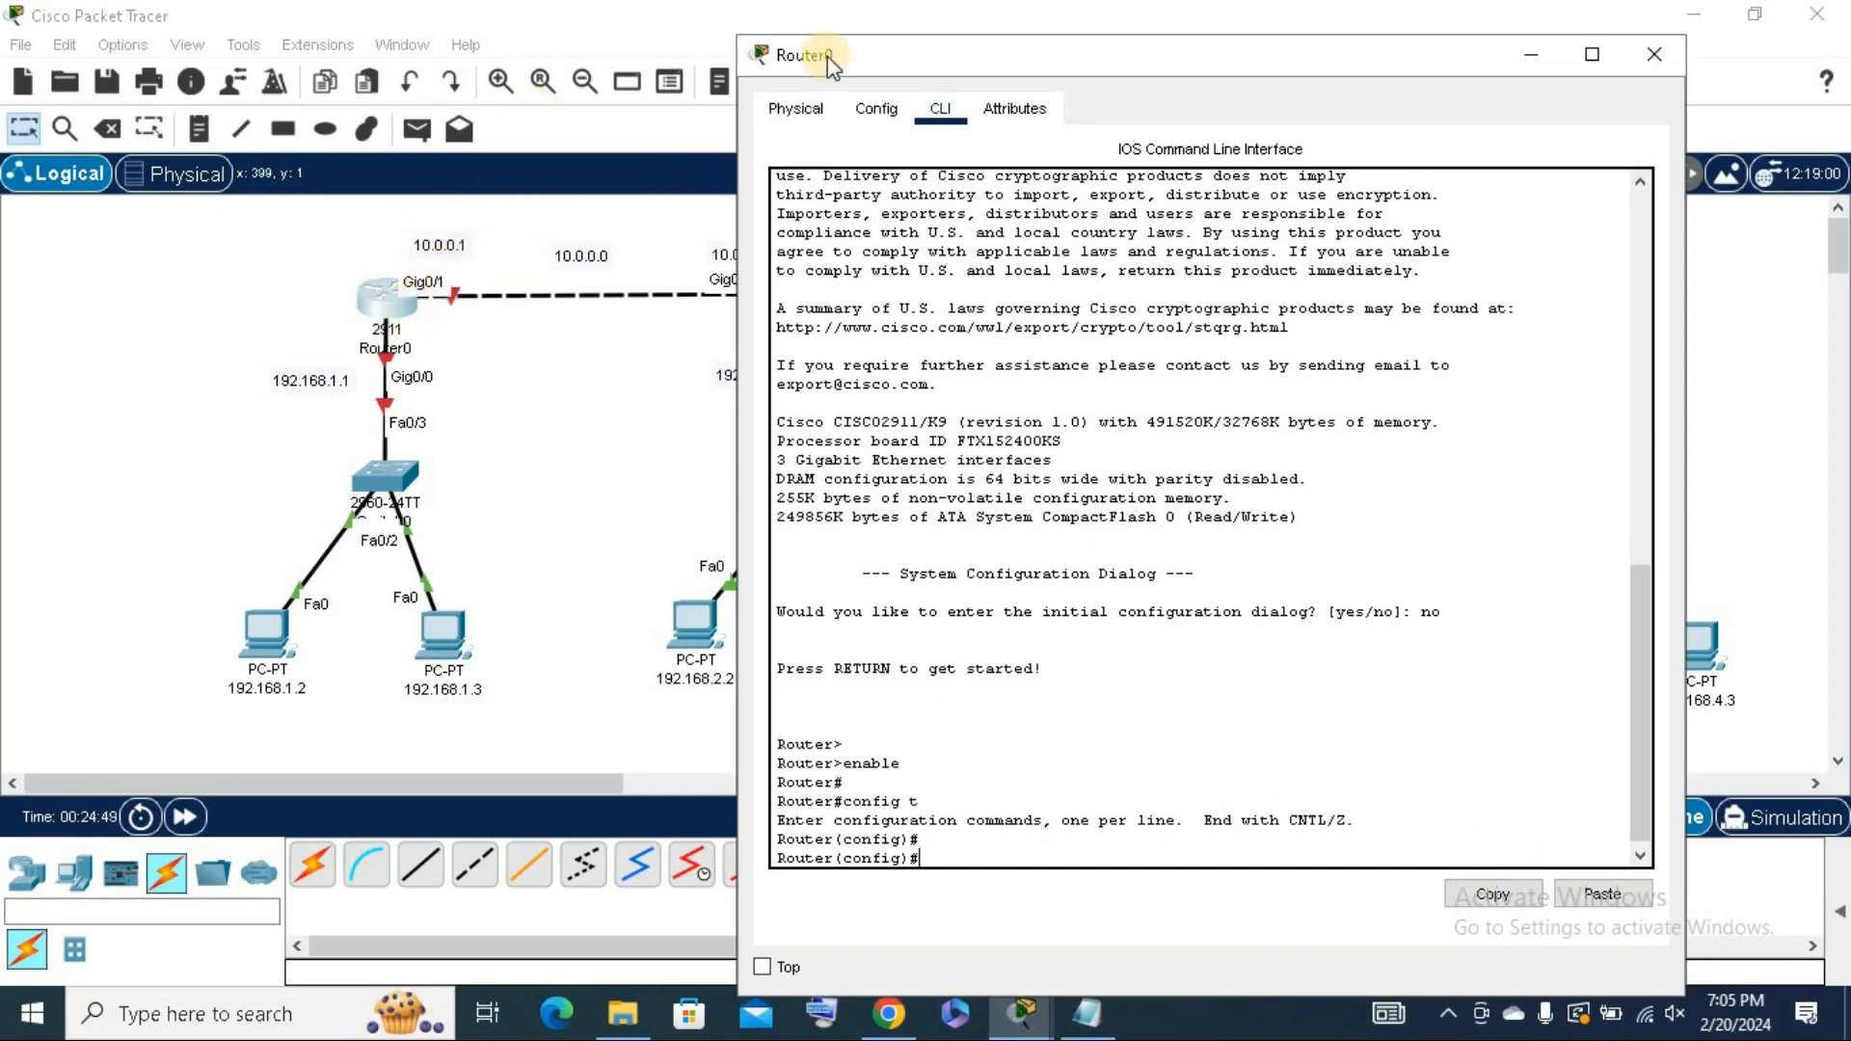
Select Router0's interface gig0/1 and assign it IP address 10.0.0.1 with mask 255.0.0.0.
type("interface gig0/1")
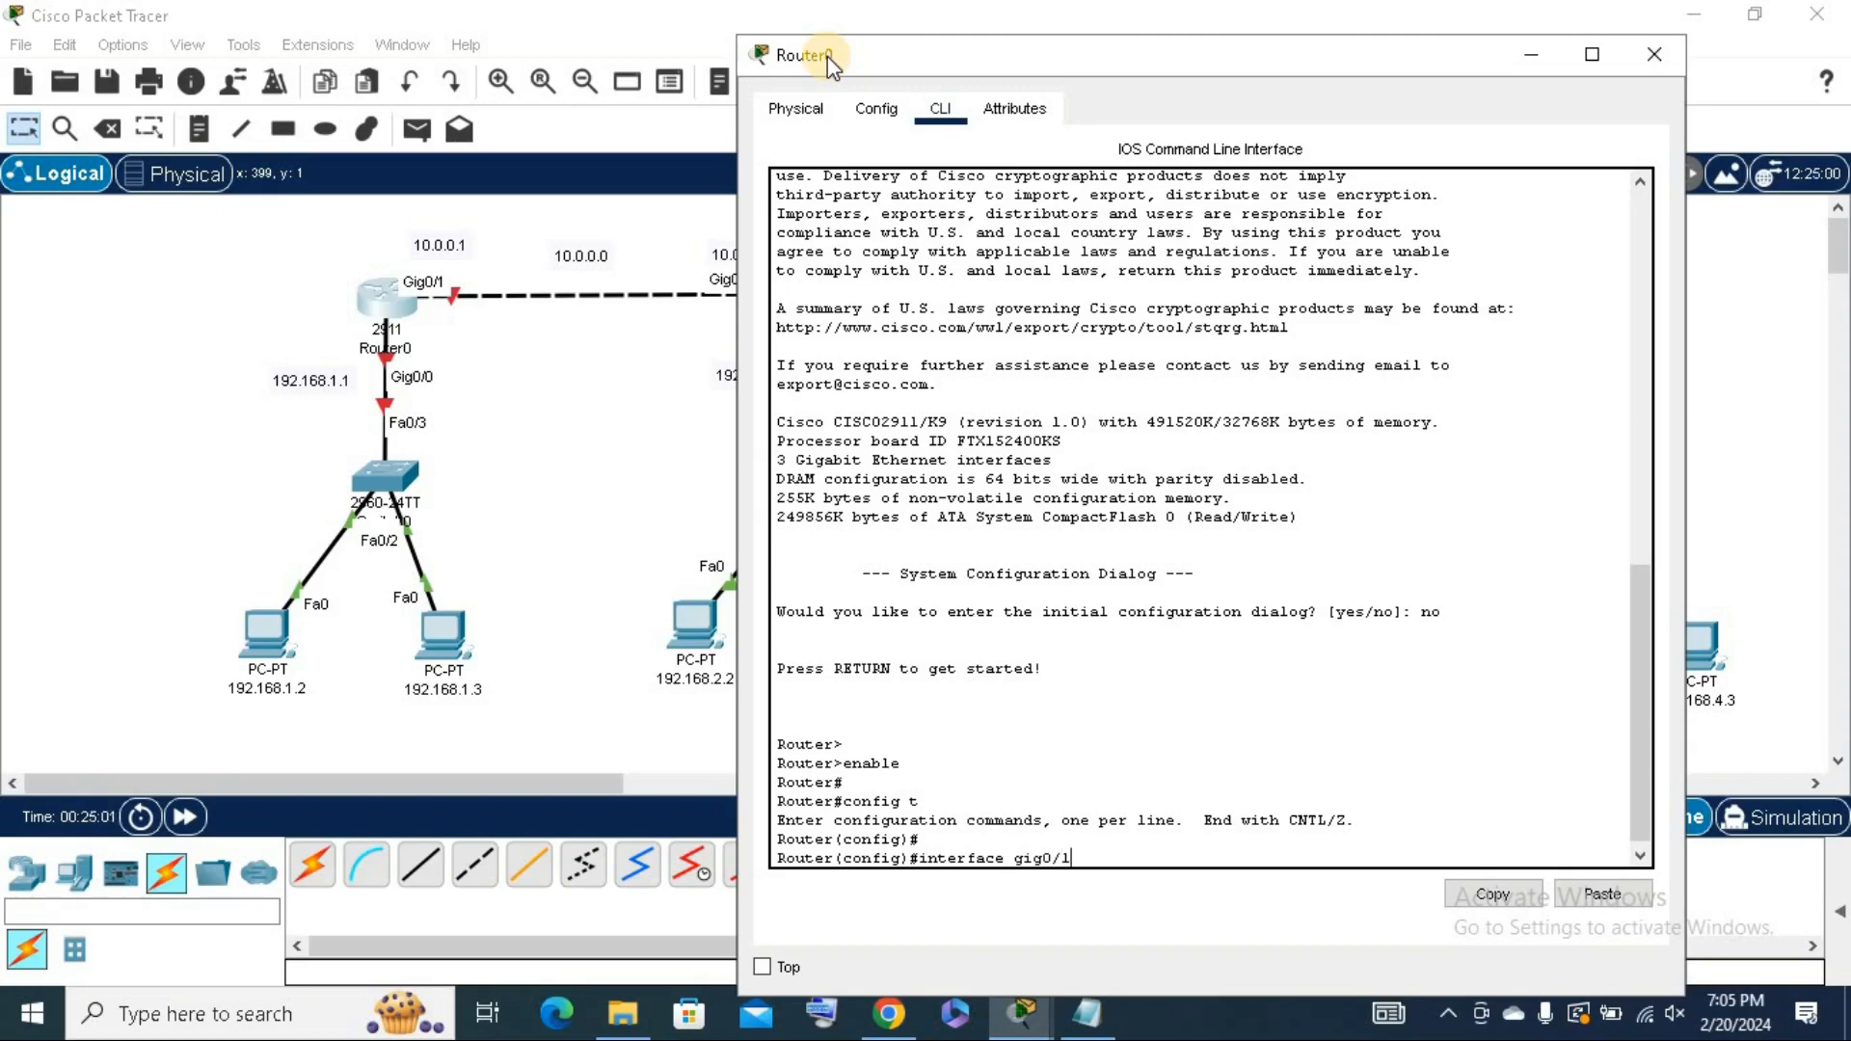
key("Return")
key("Return")
key("Return")
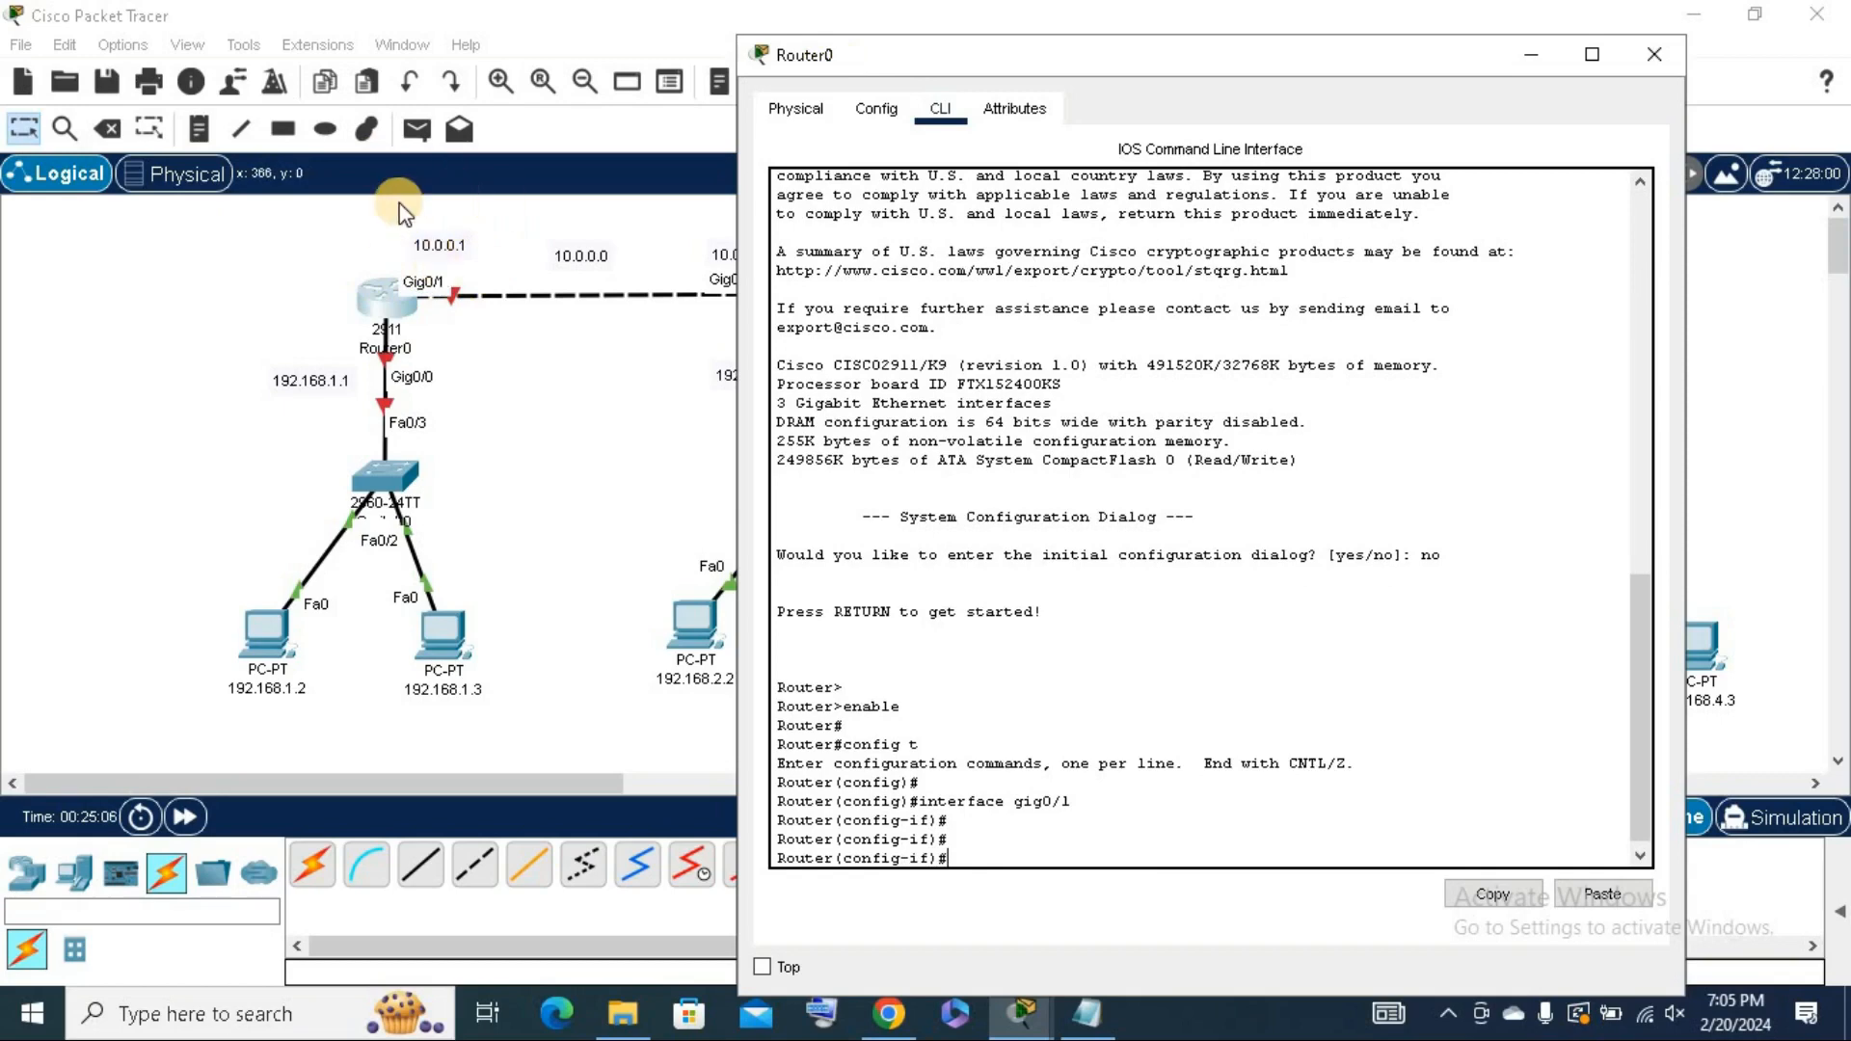
type("ip address 10.0.0.1 255.0.0.")
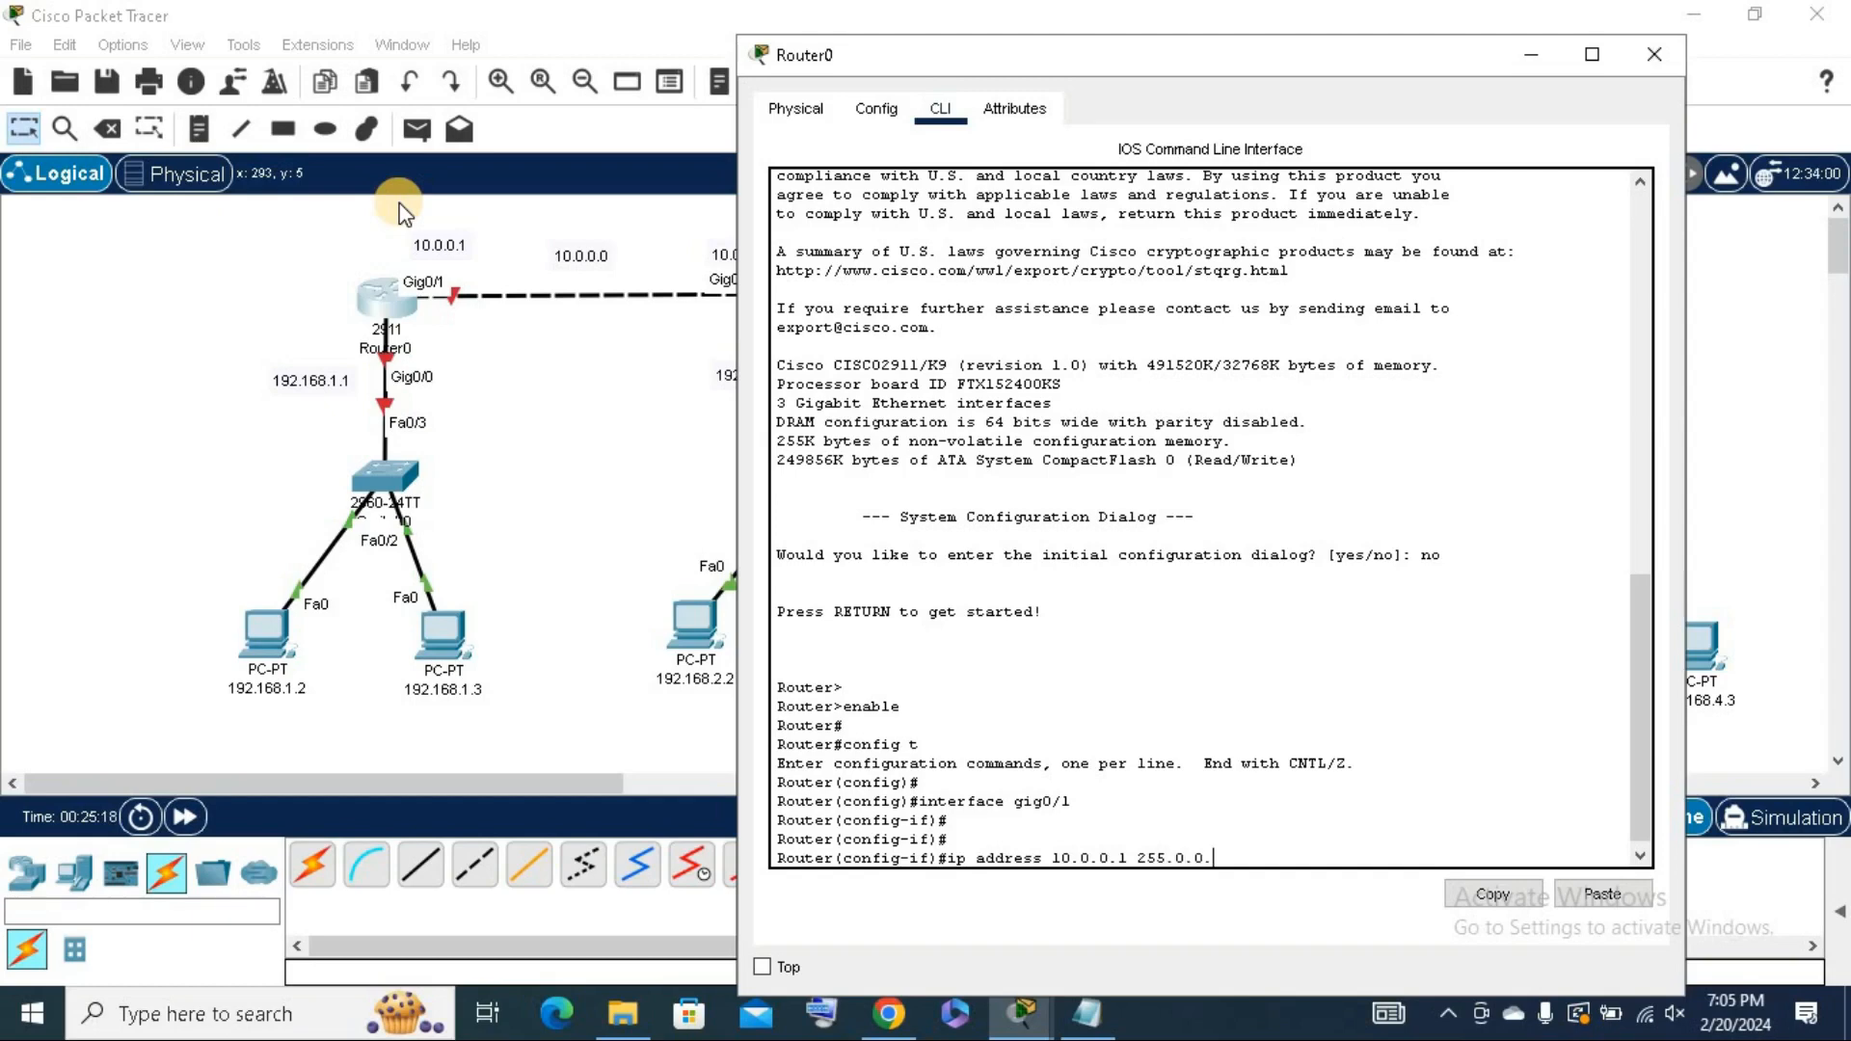
key("Return")
key("Return")
key("Return")
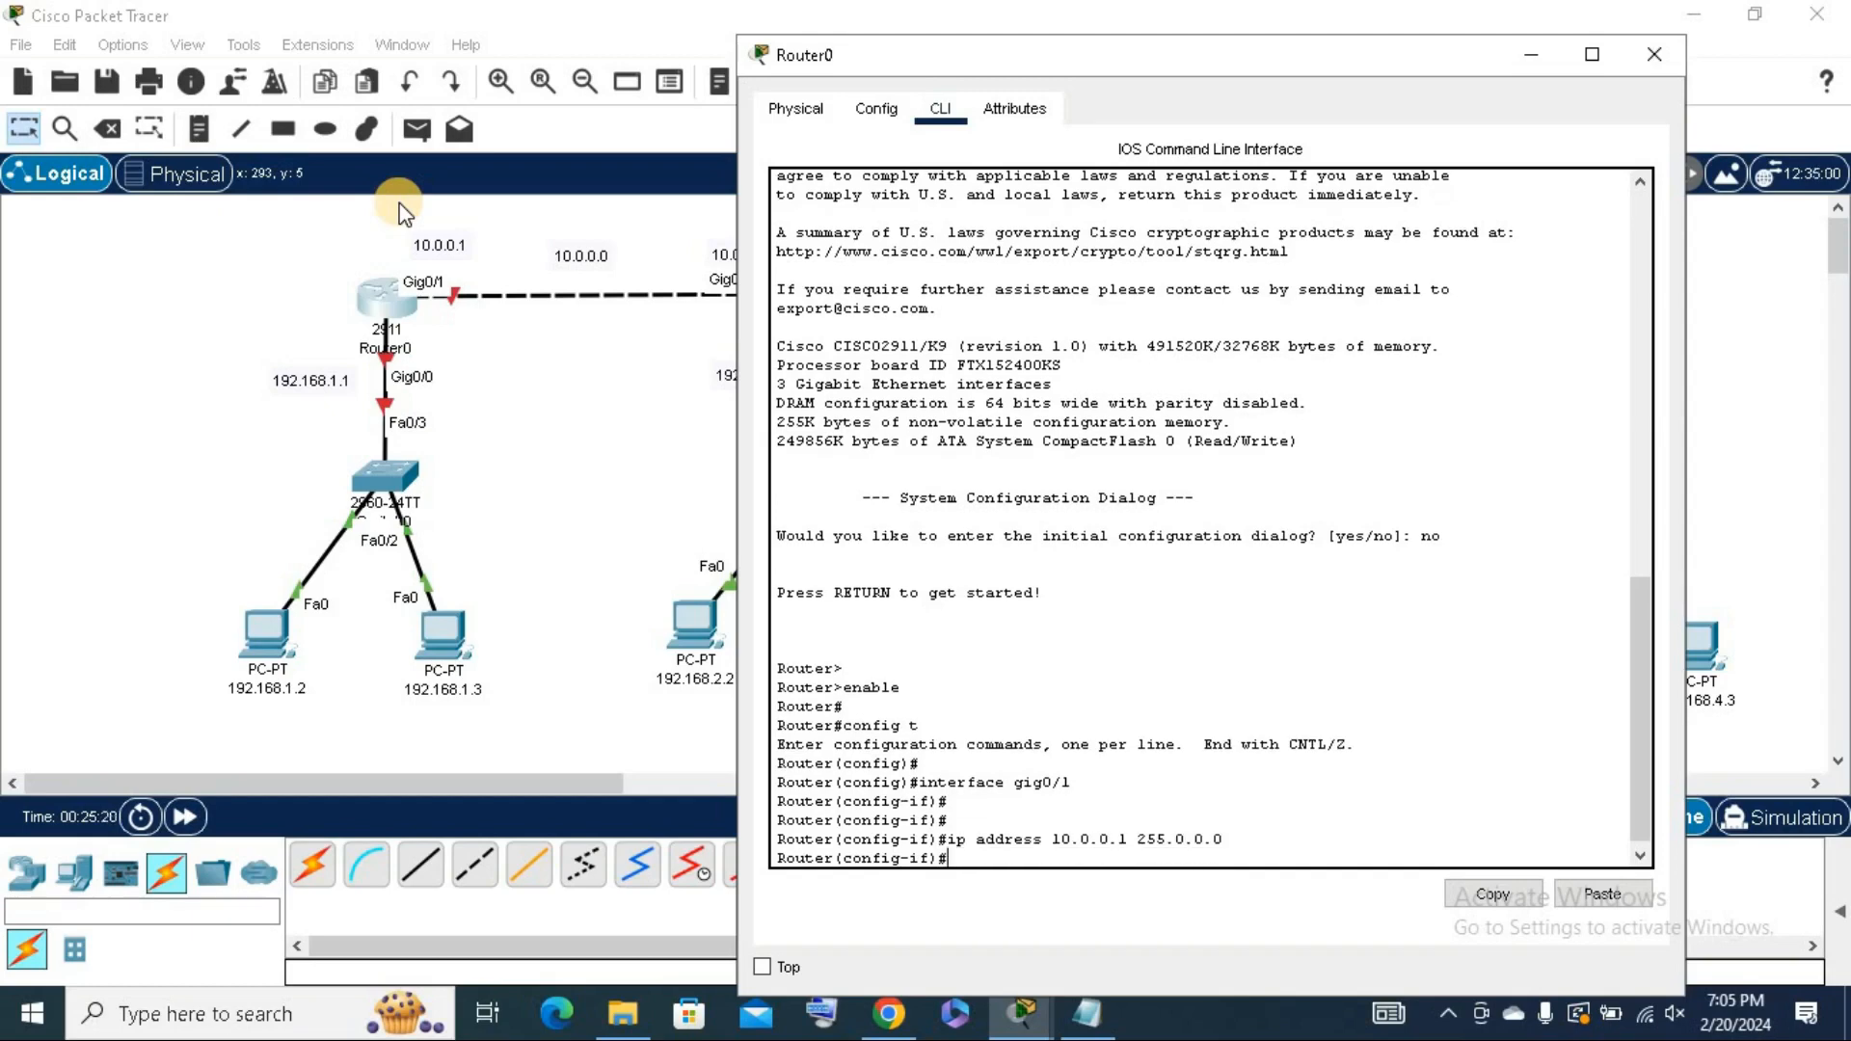
Bring up Router0's gig0/1 interface with no shutdown and exit interface configuration.
type("no shutdown")
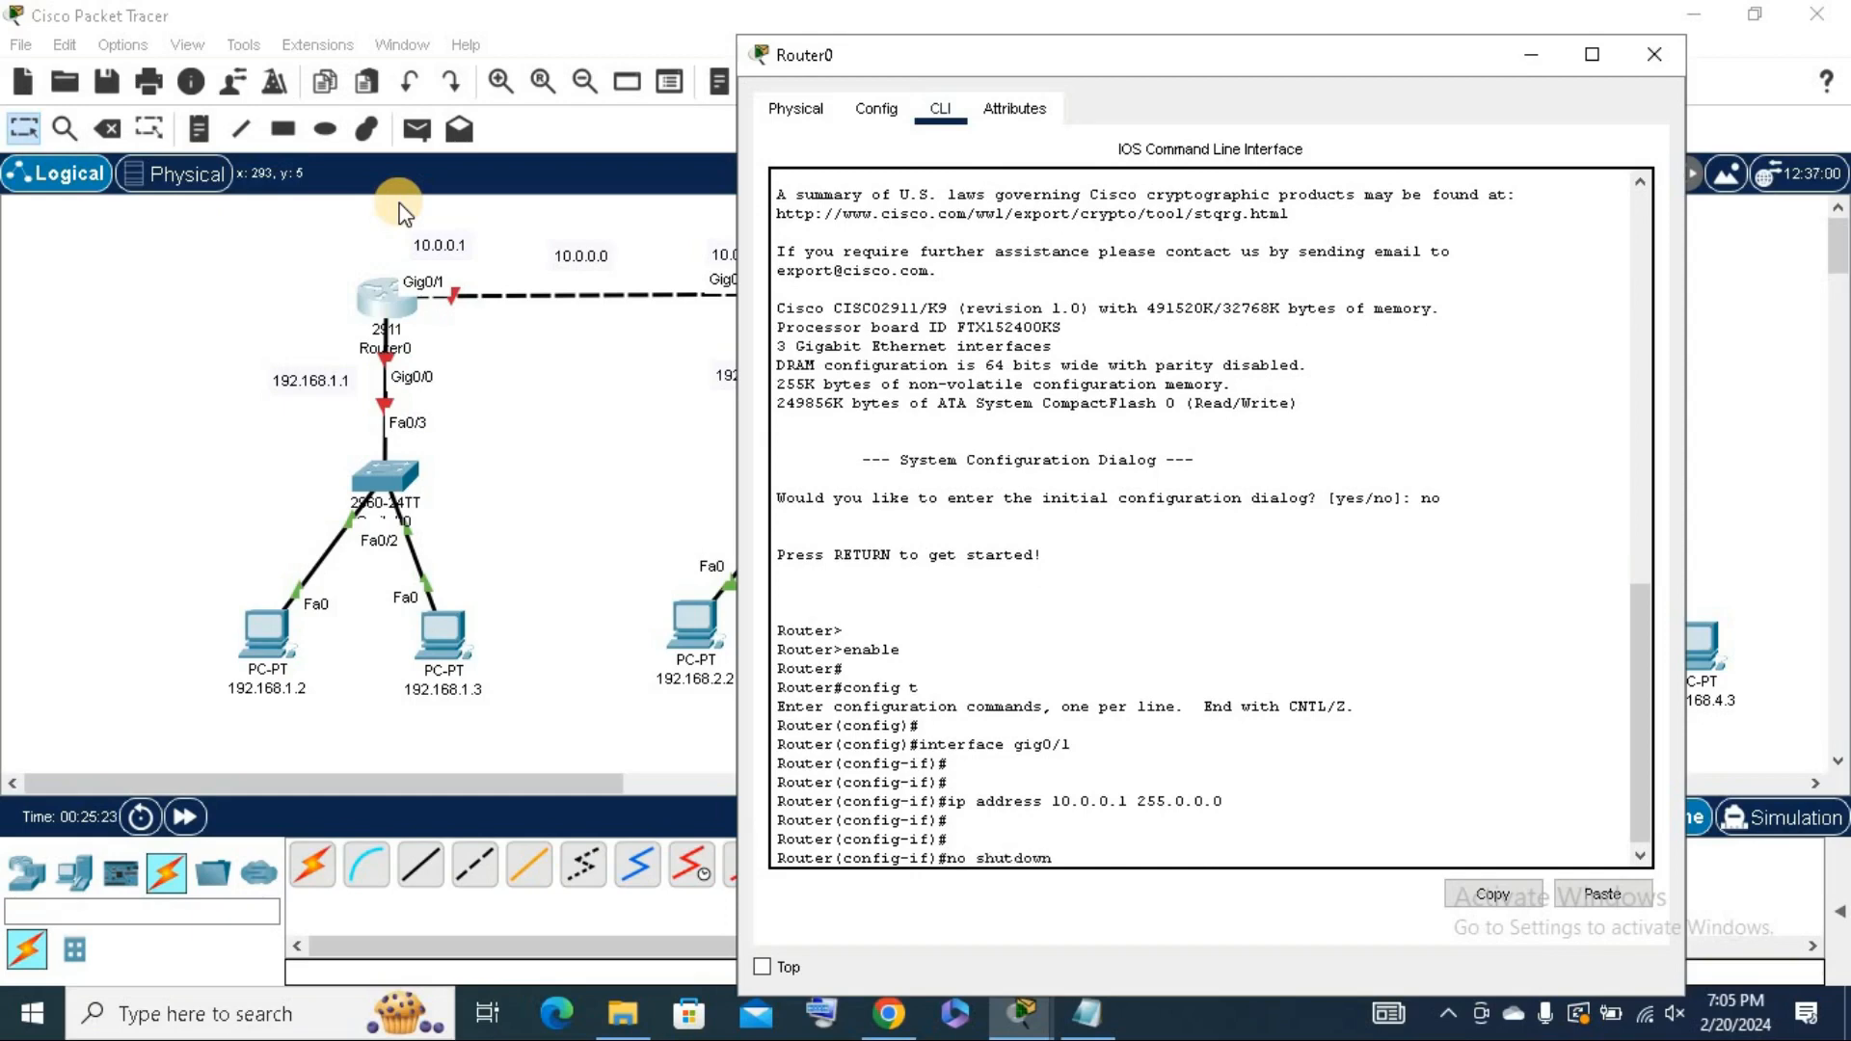
key("Return")
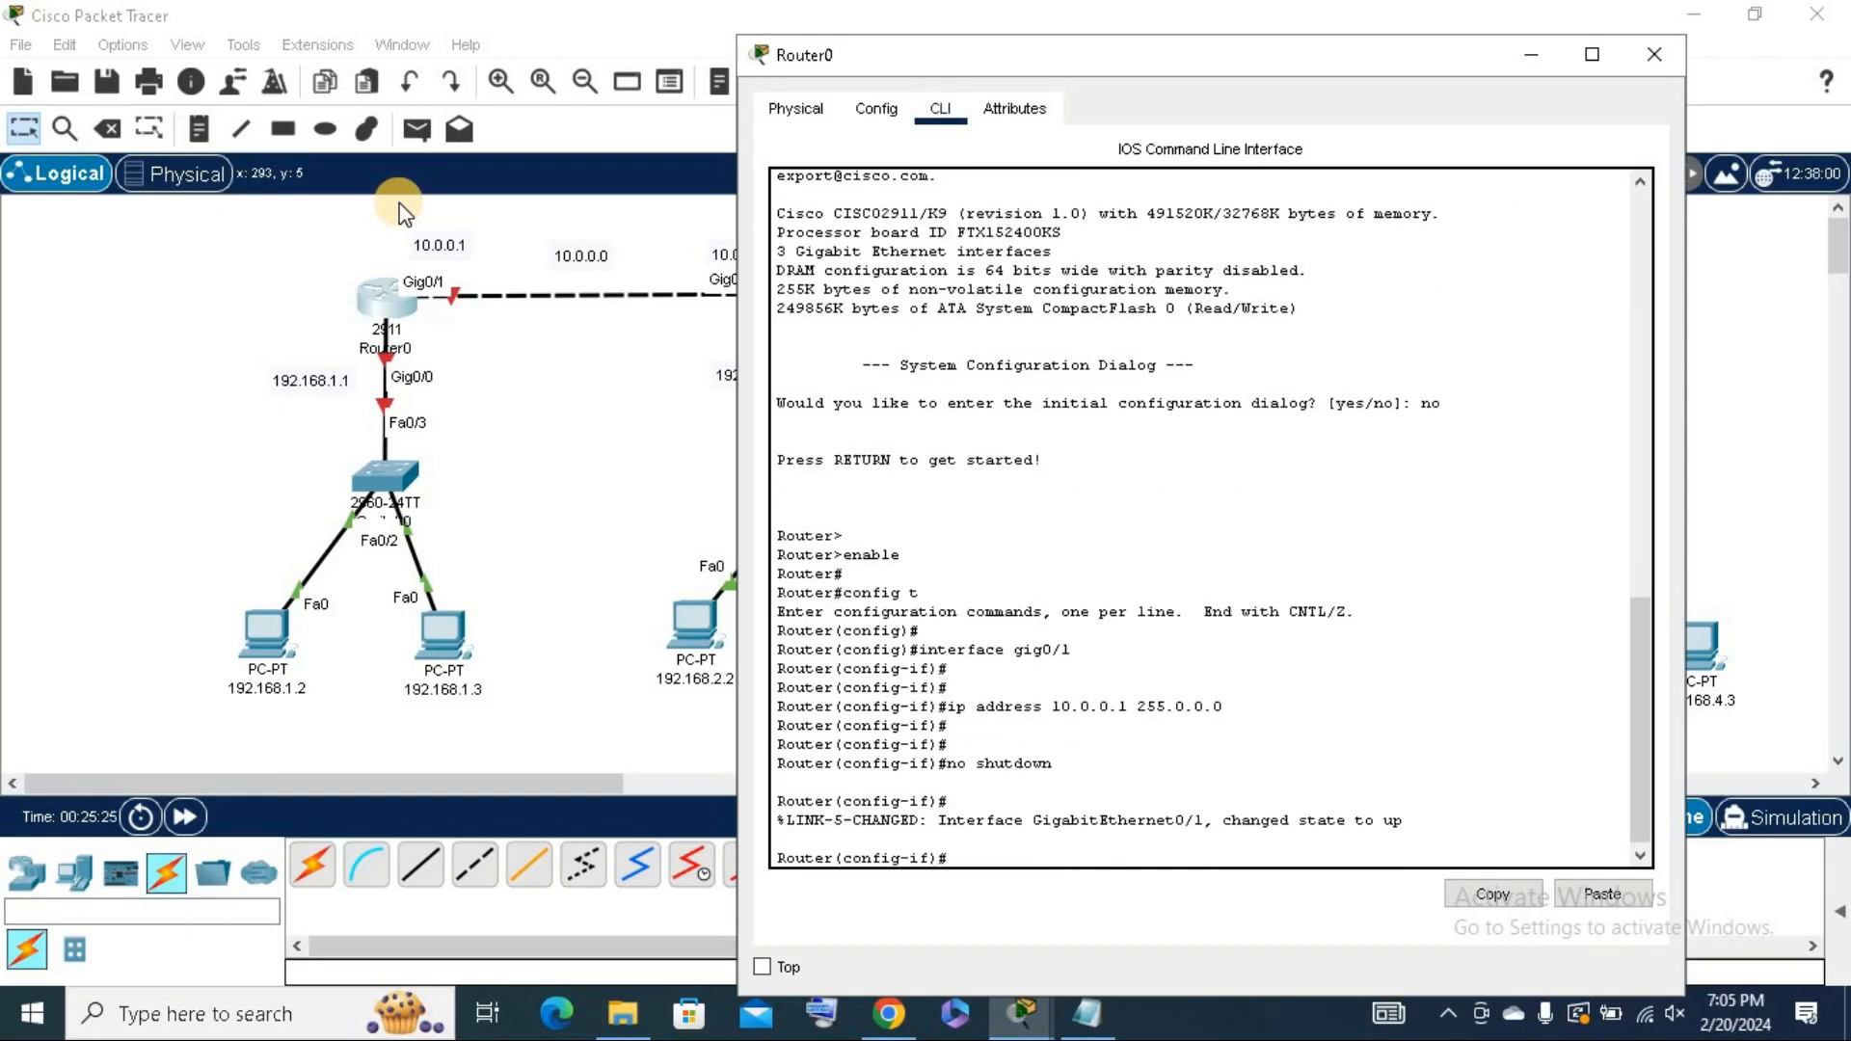
key("Return")
key("Return")
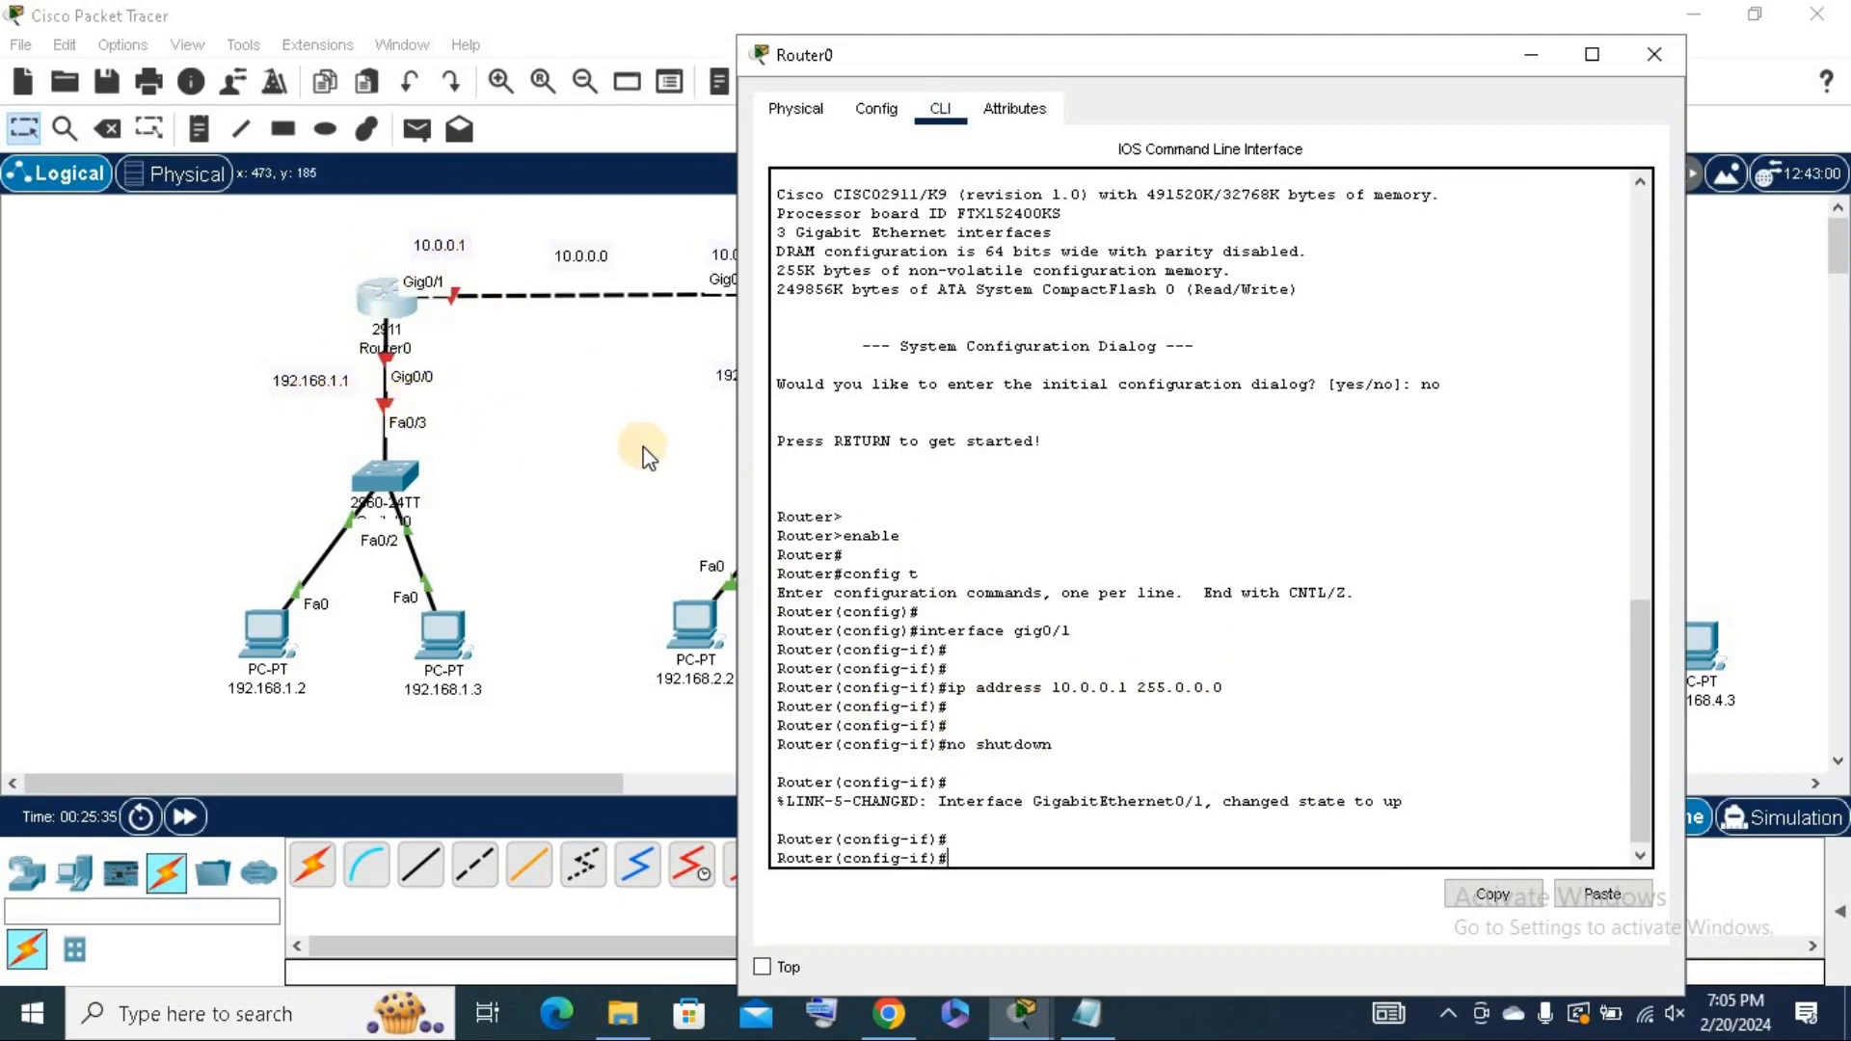
type("exit")
key("Return")
key("Return")
Select Router0's interface gig0/0 and assign it IP address 192.168.1.1 with mask 255.255.255.0.
type("ig)#i")
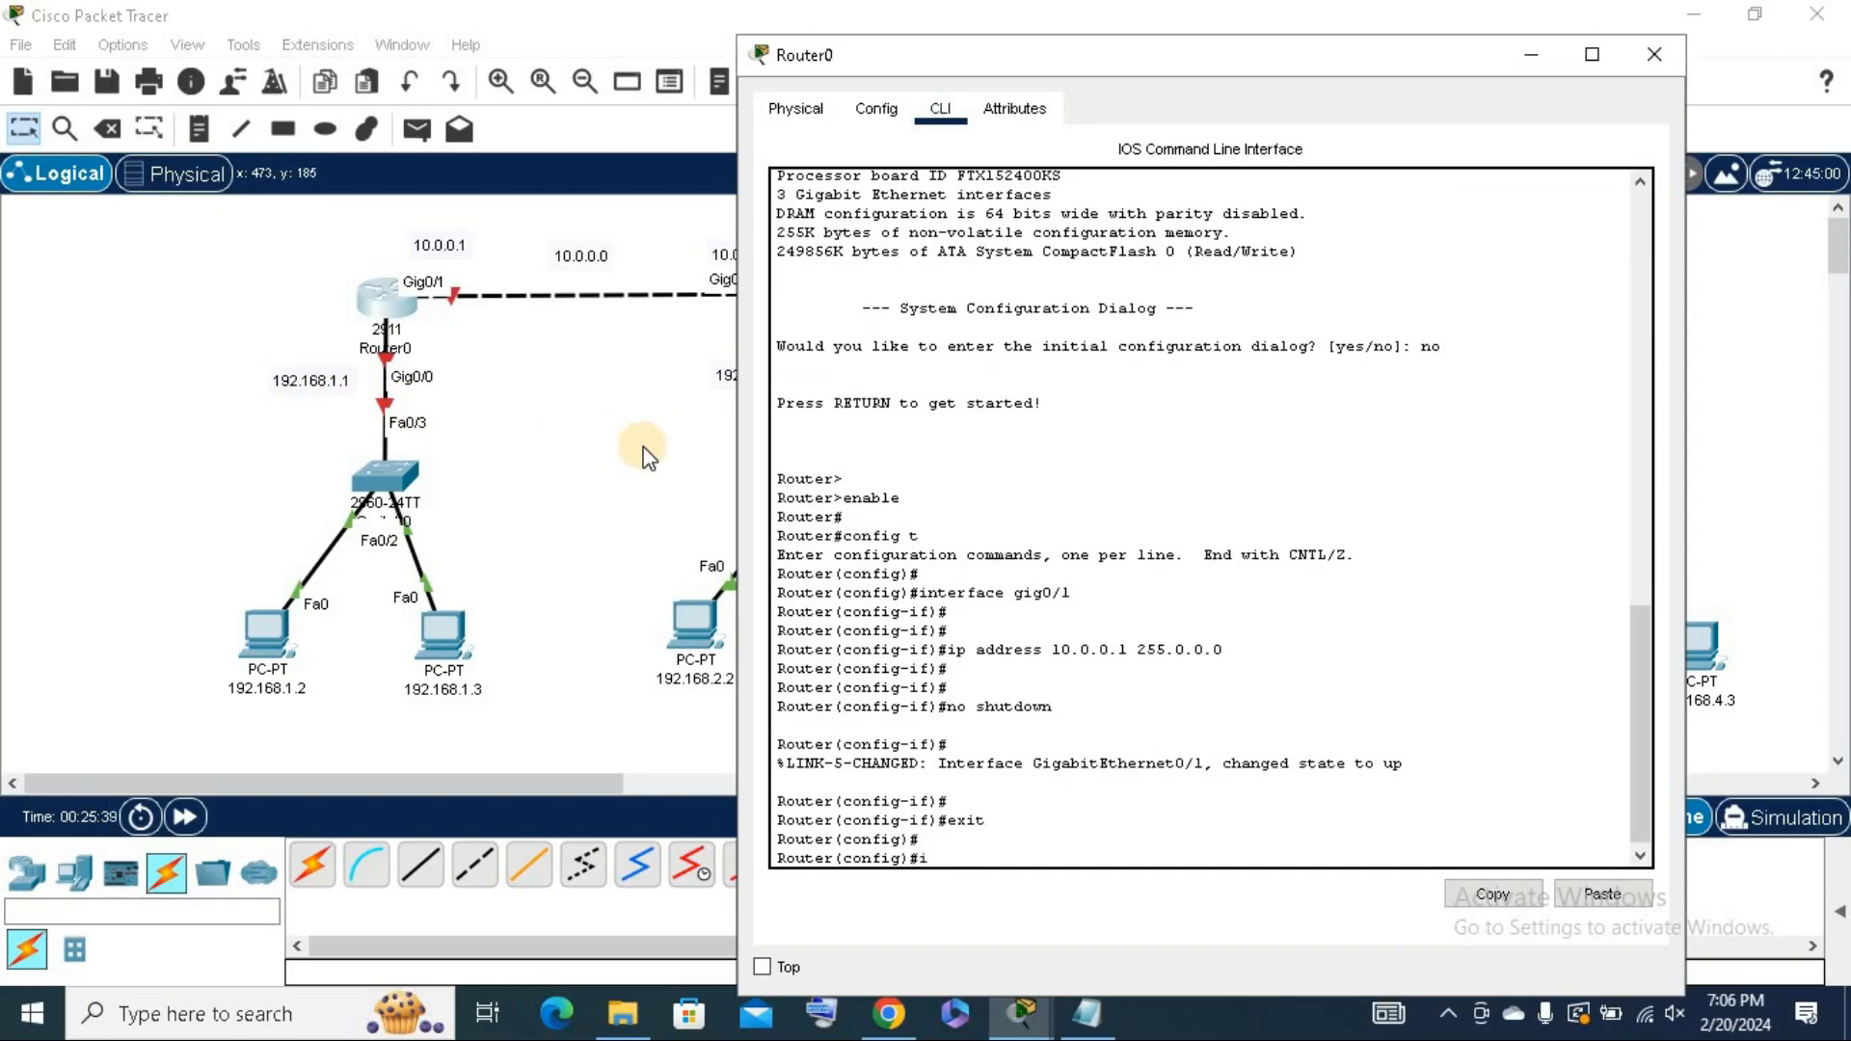
type("nterface gig0/0")
key("Return")
key("Return")
key("Return")
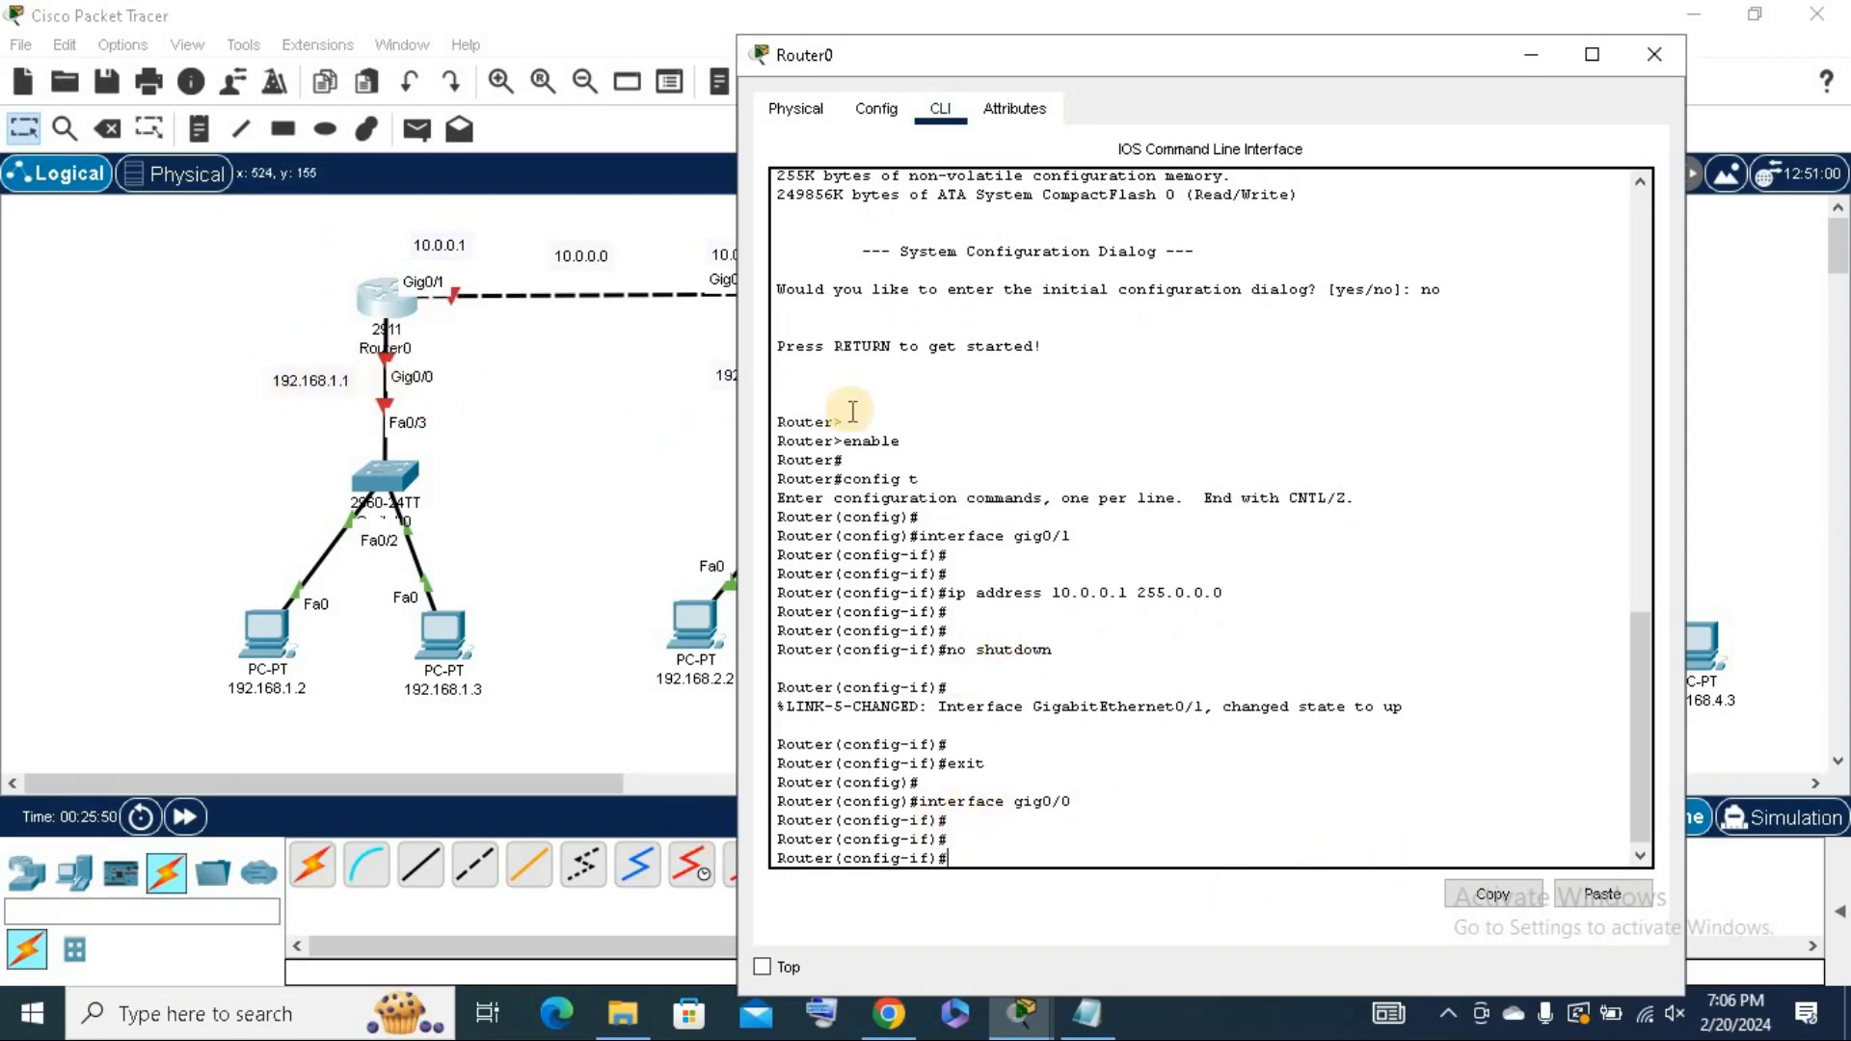
type("ip address 192.168.1.1 255.255.")
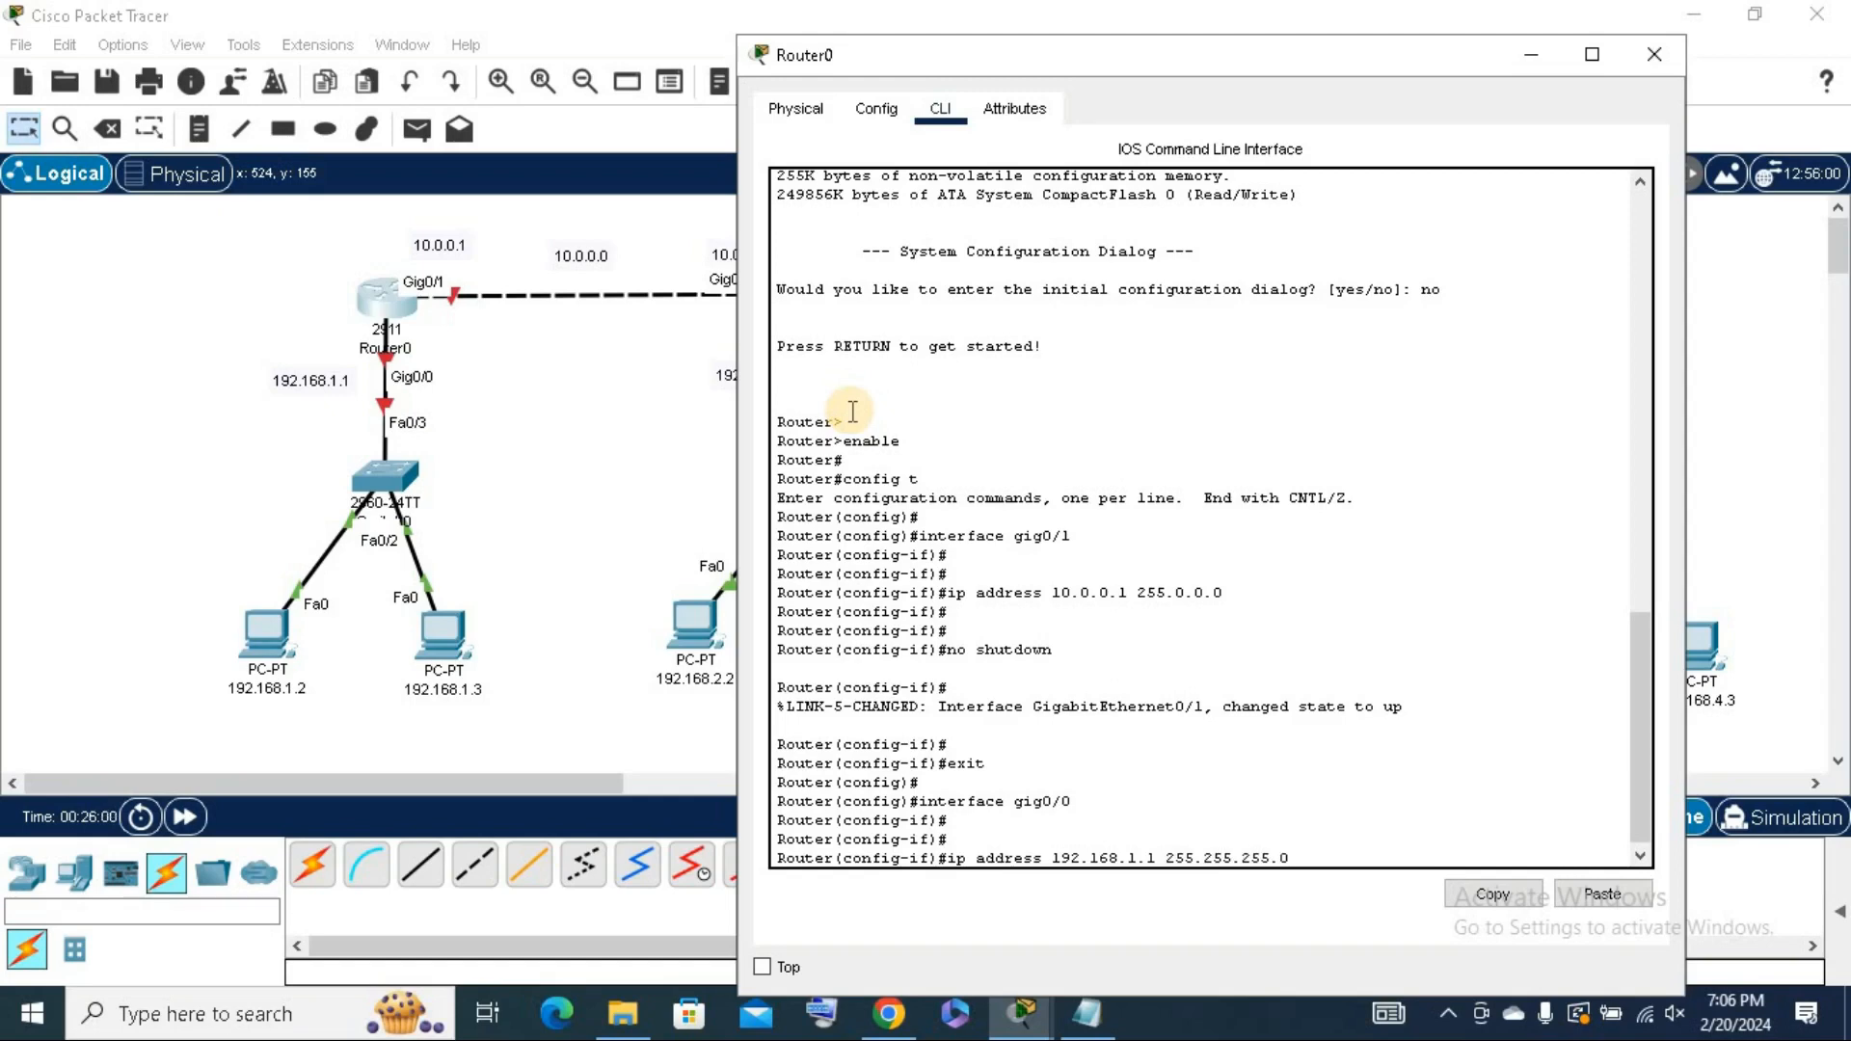
type("255.0")
key("Return")
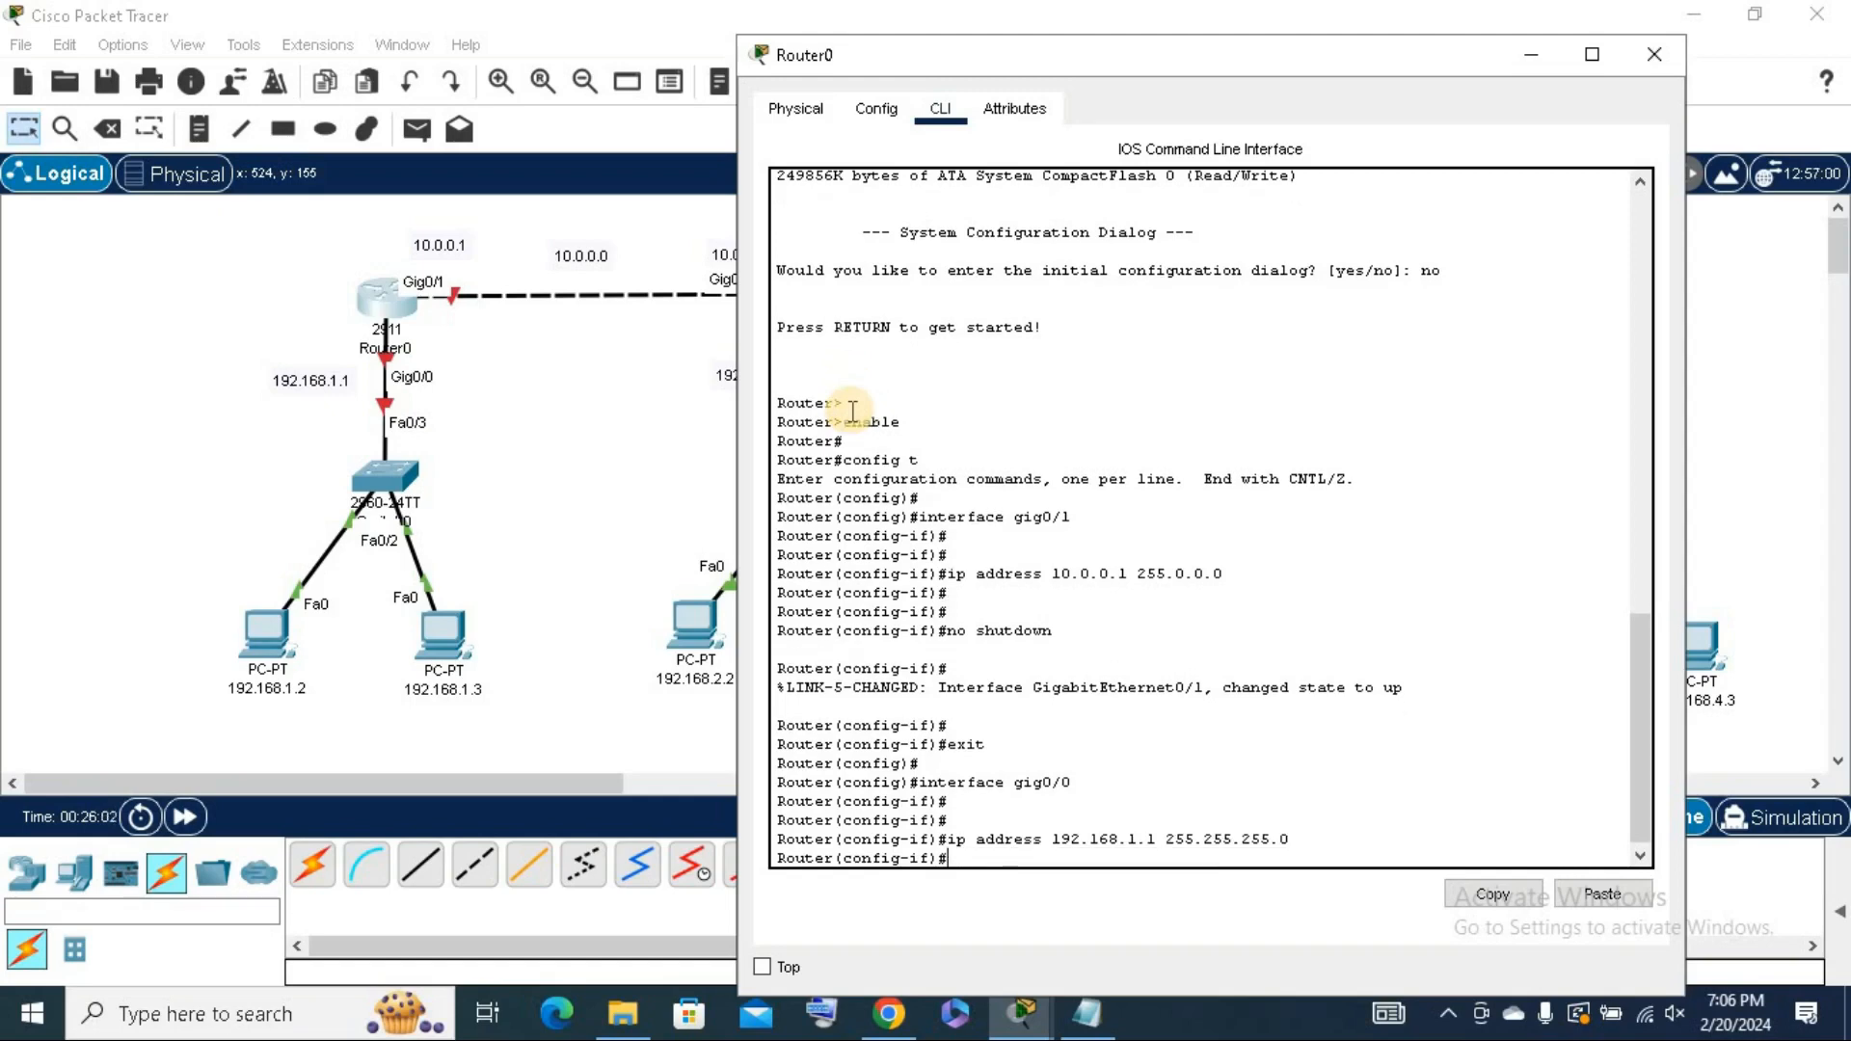
key("Return")
key("Return")
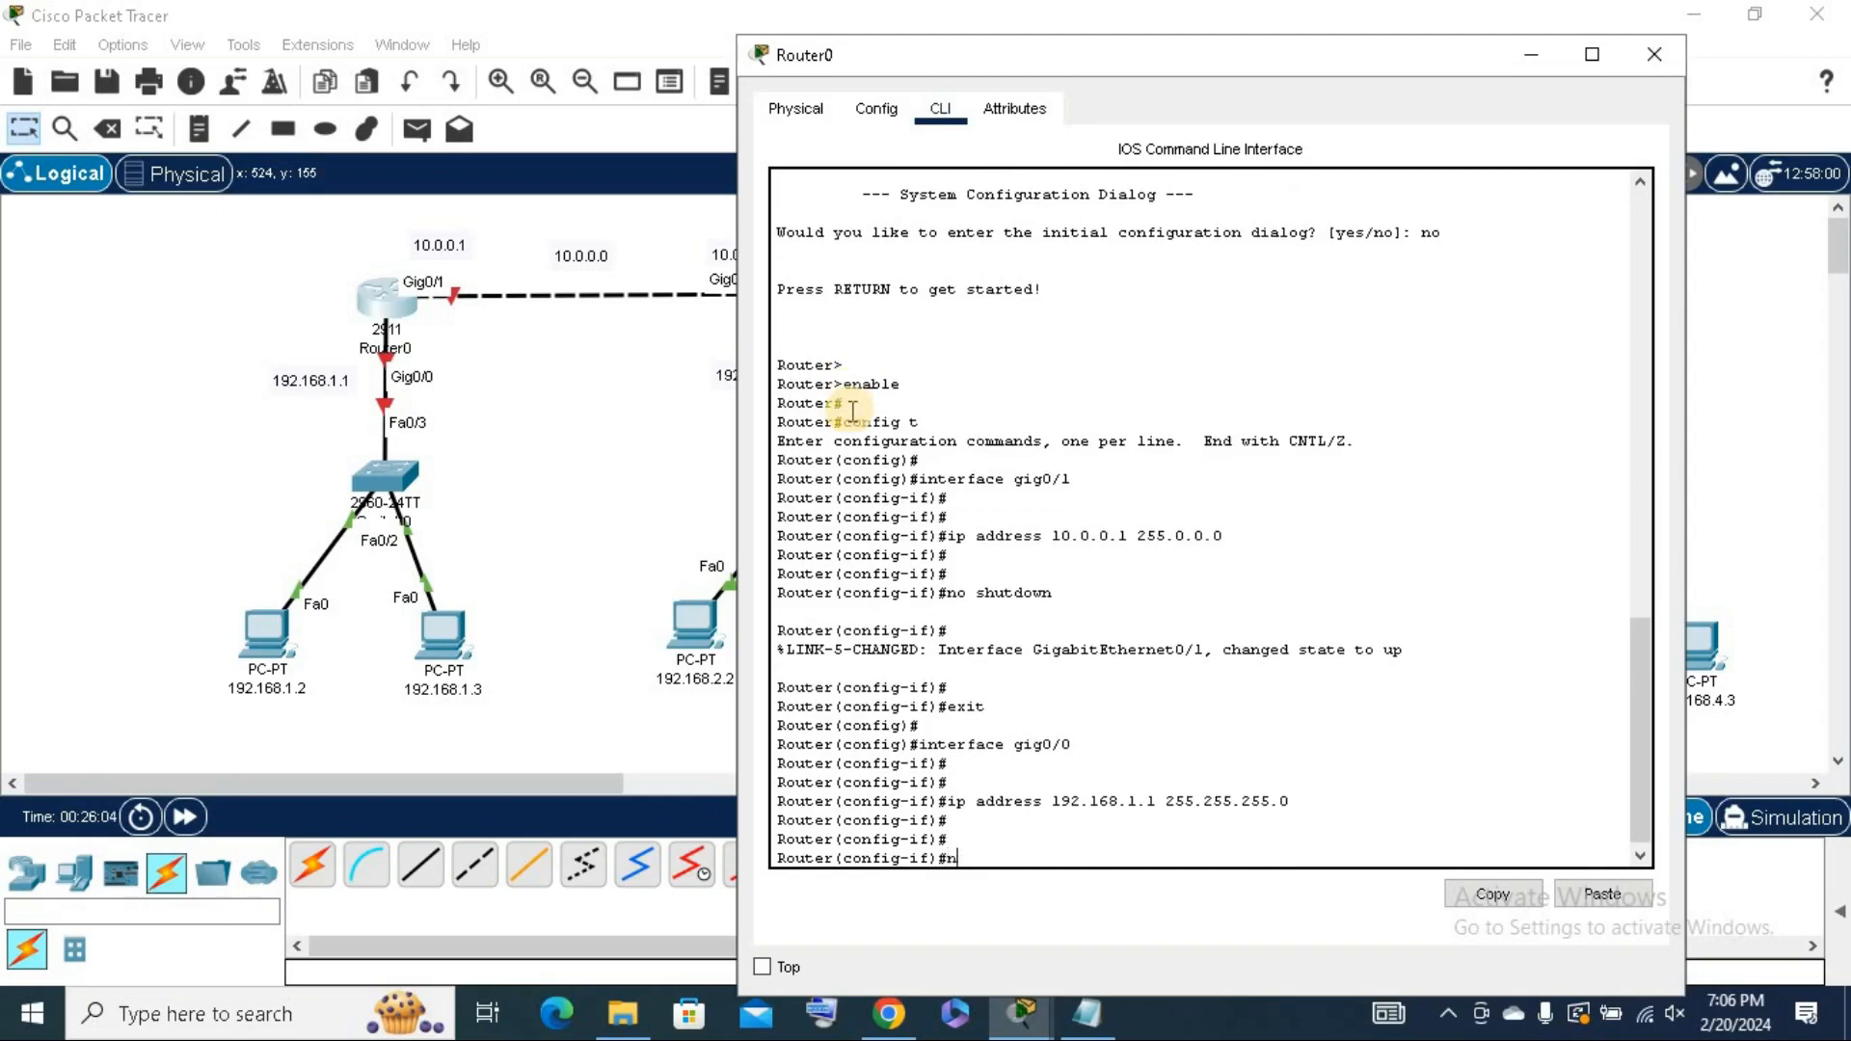
Bring up Router0's gig0/0 interface with no shutdown and close the router's window.
type("no shutdown")
key("Return")
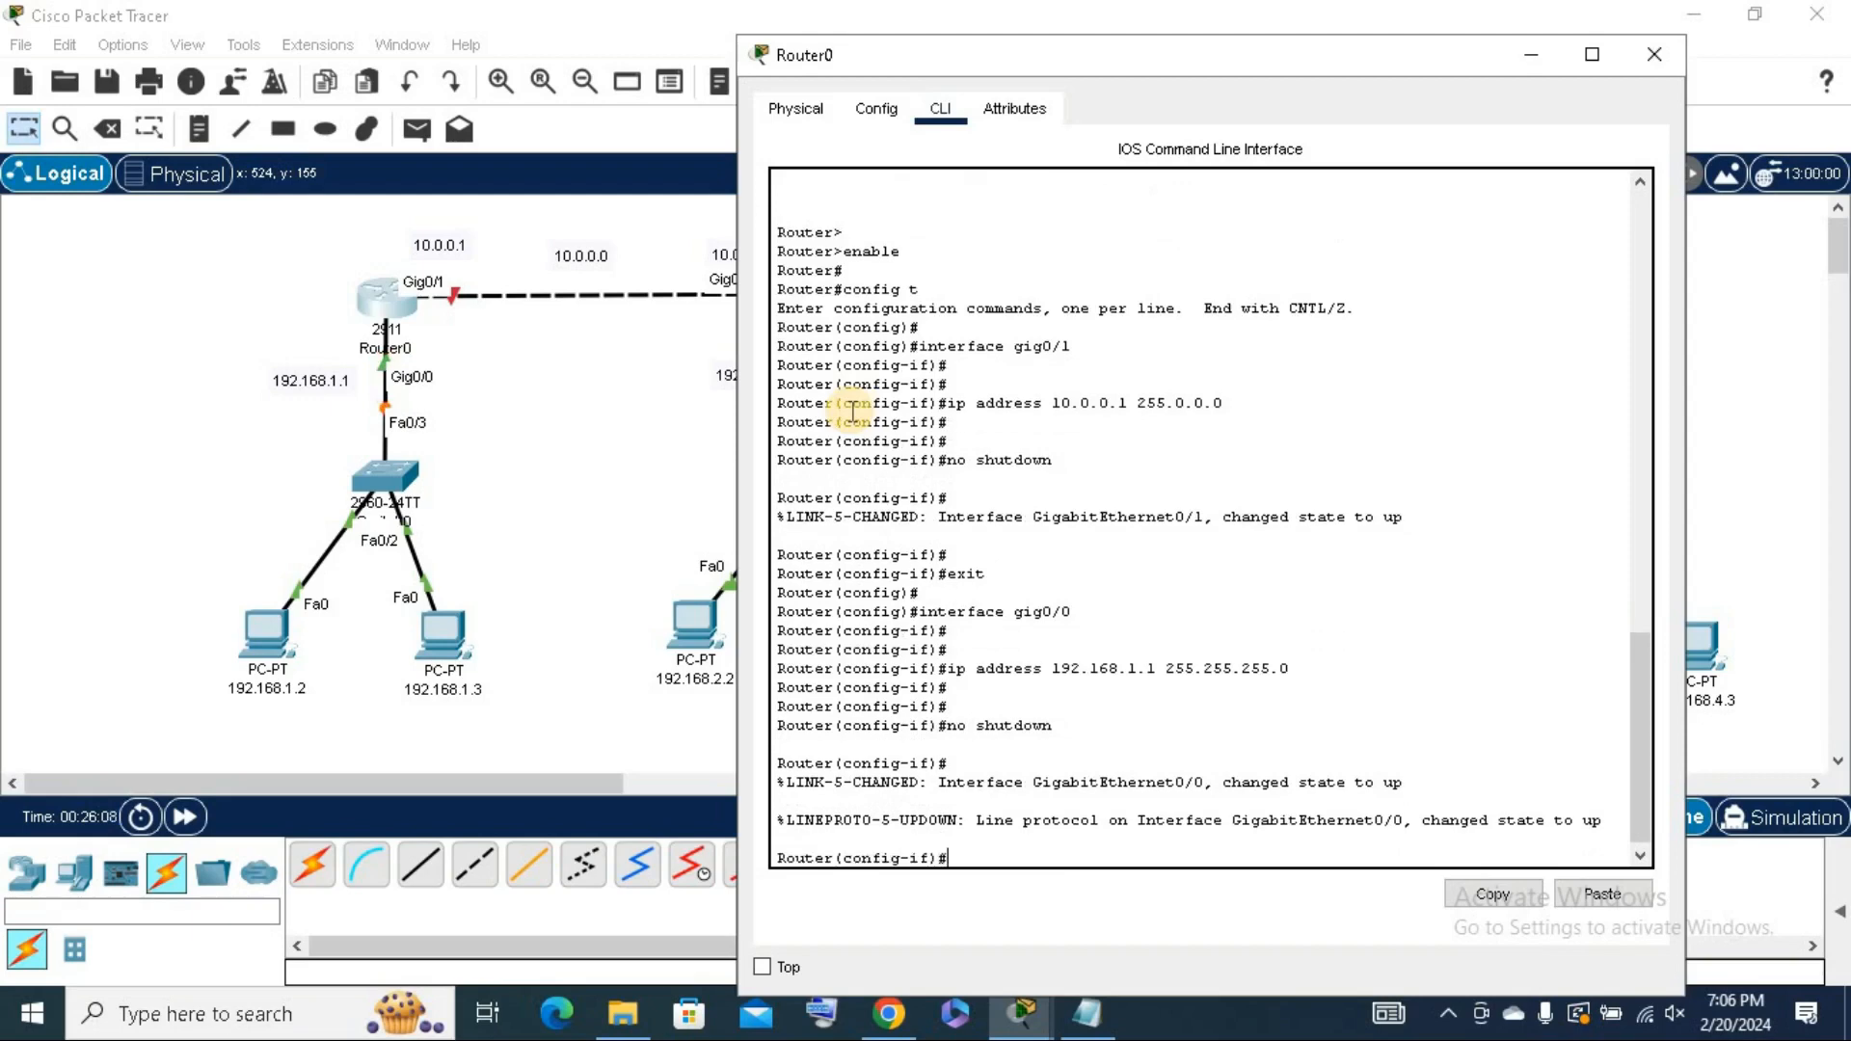
key("Return")
key("Return")
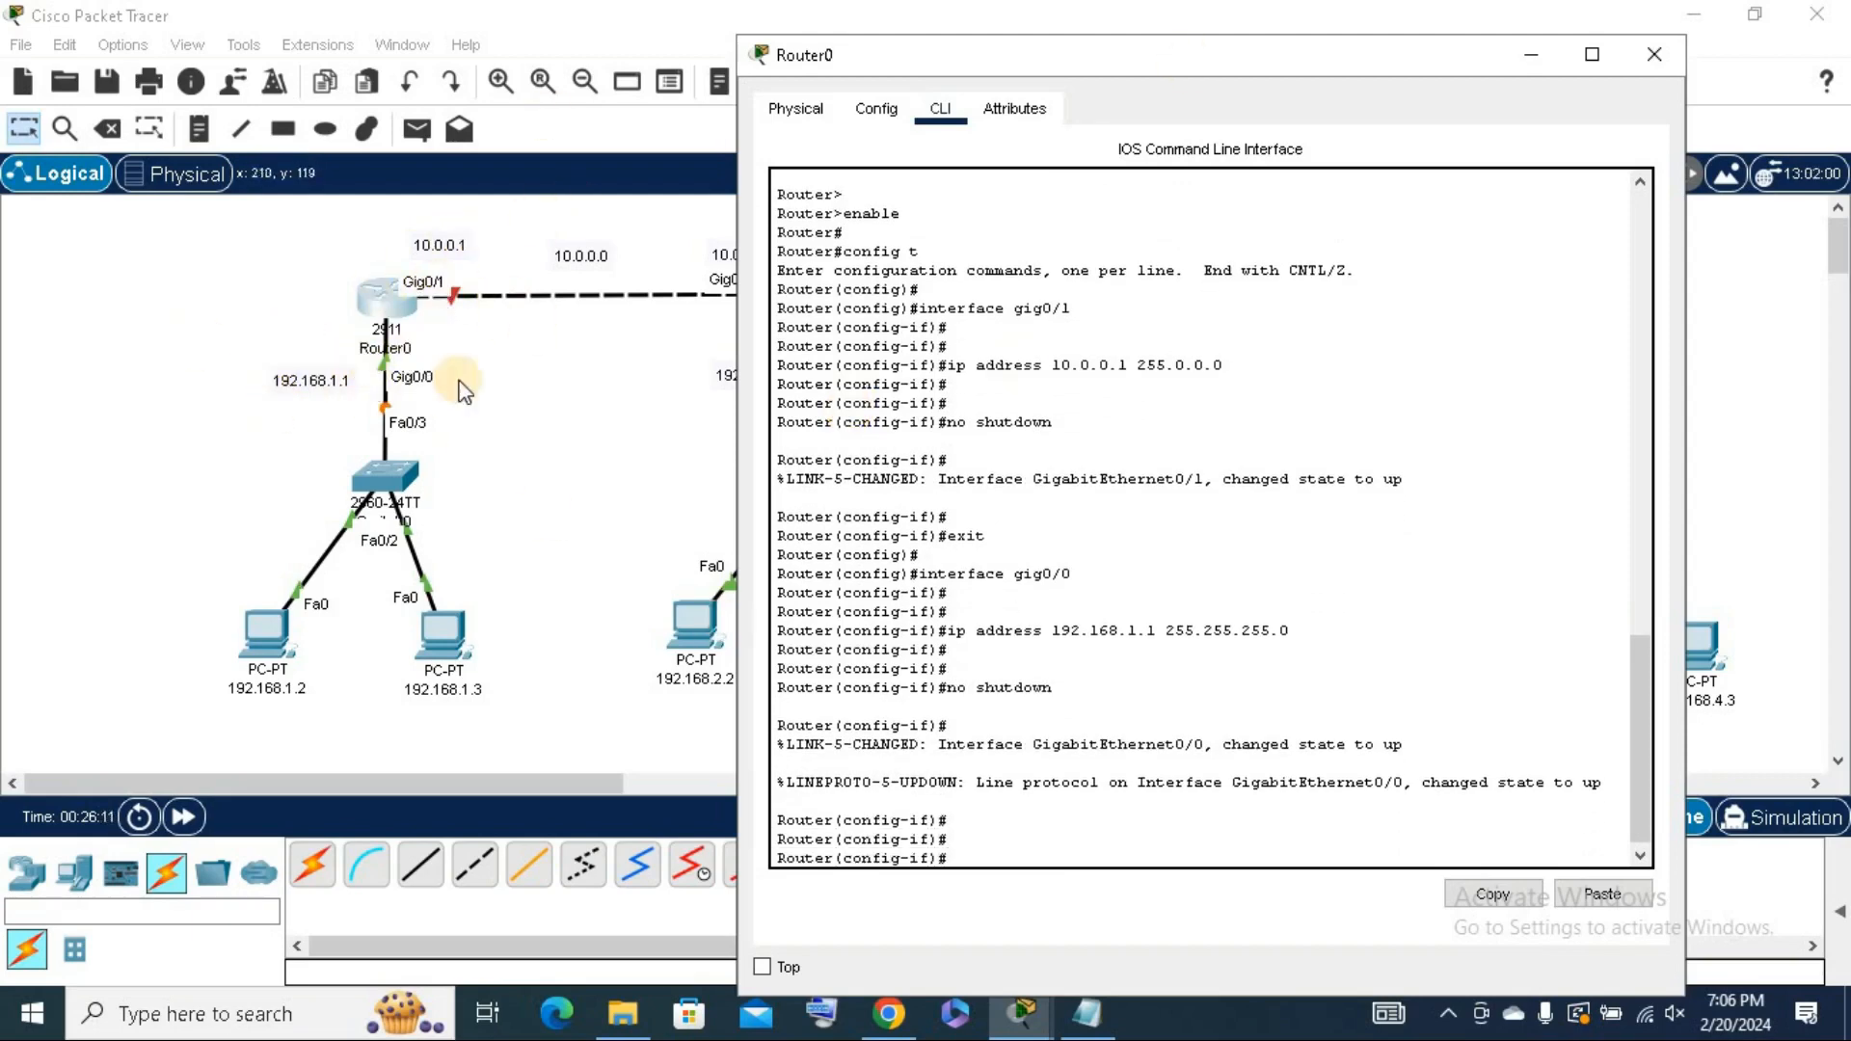
left_click(1653, 56)
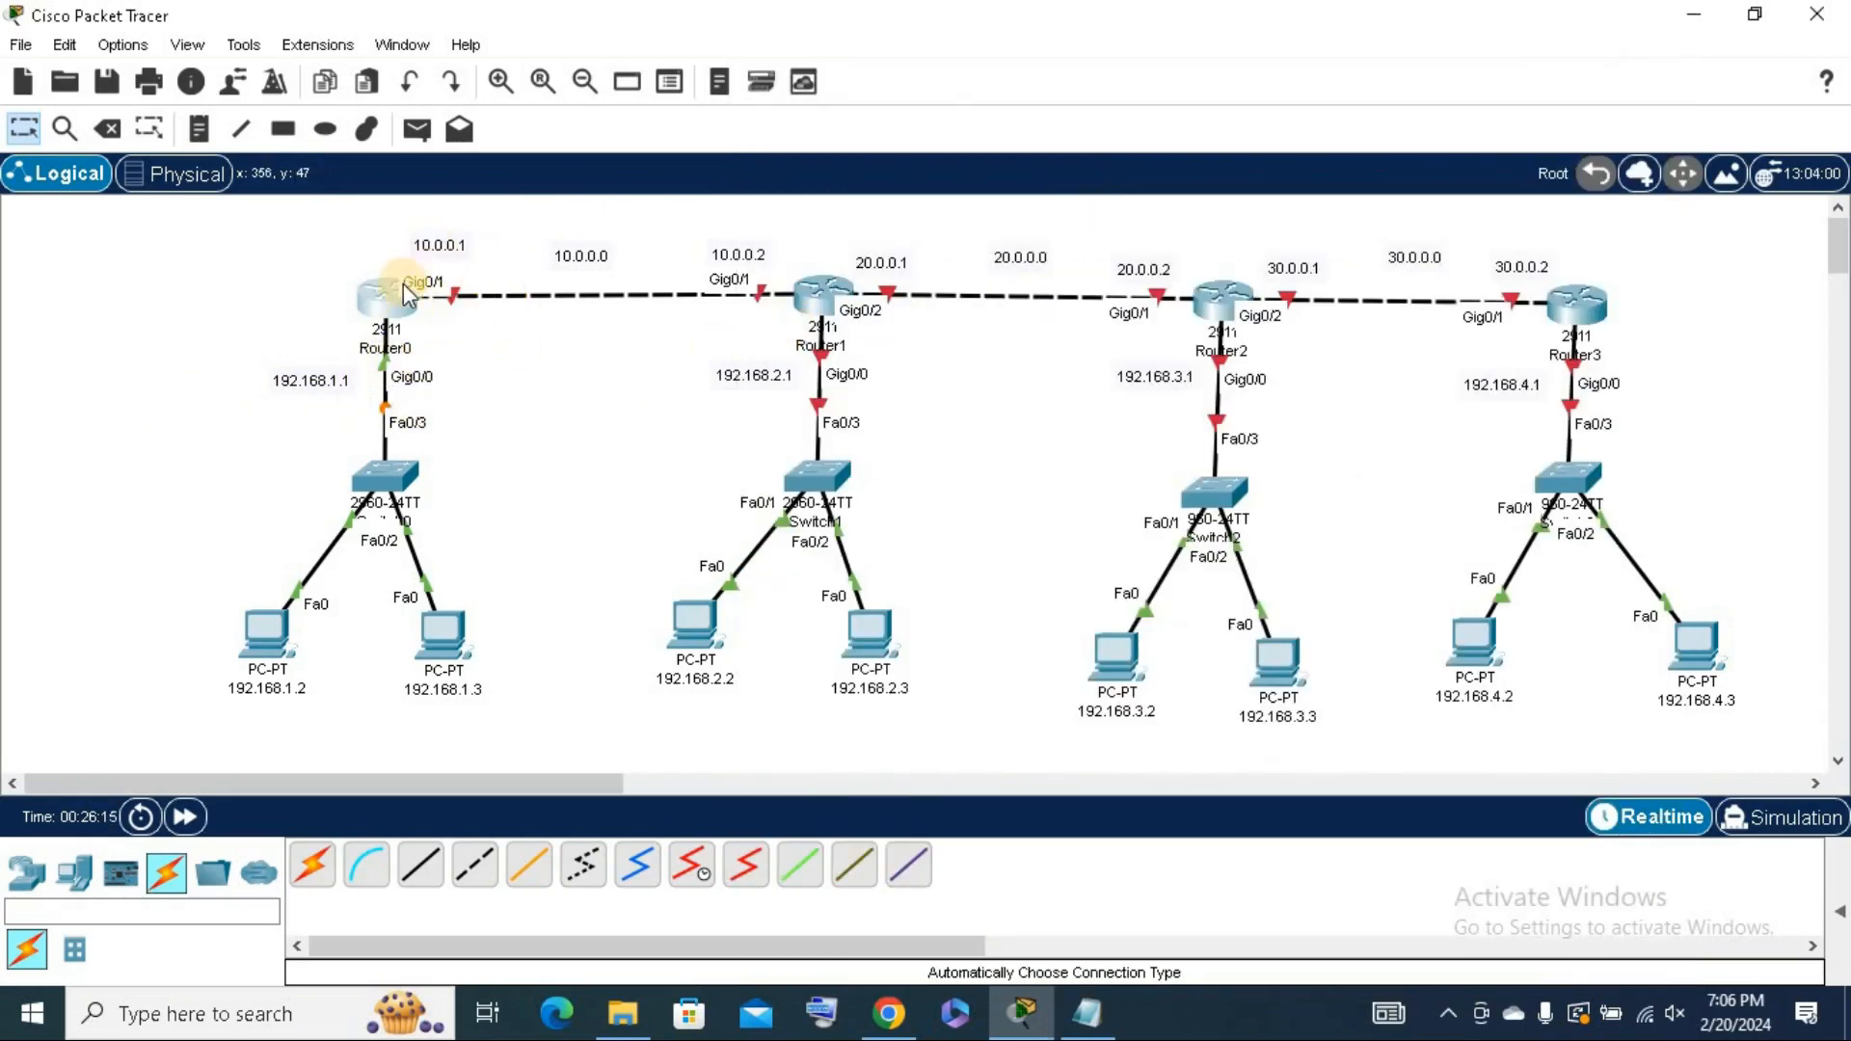
Open Router1's command line, moving its window clear of the topology, and answer no to the initial configuration dialog.
mouse_move(397, 301)
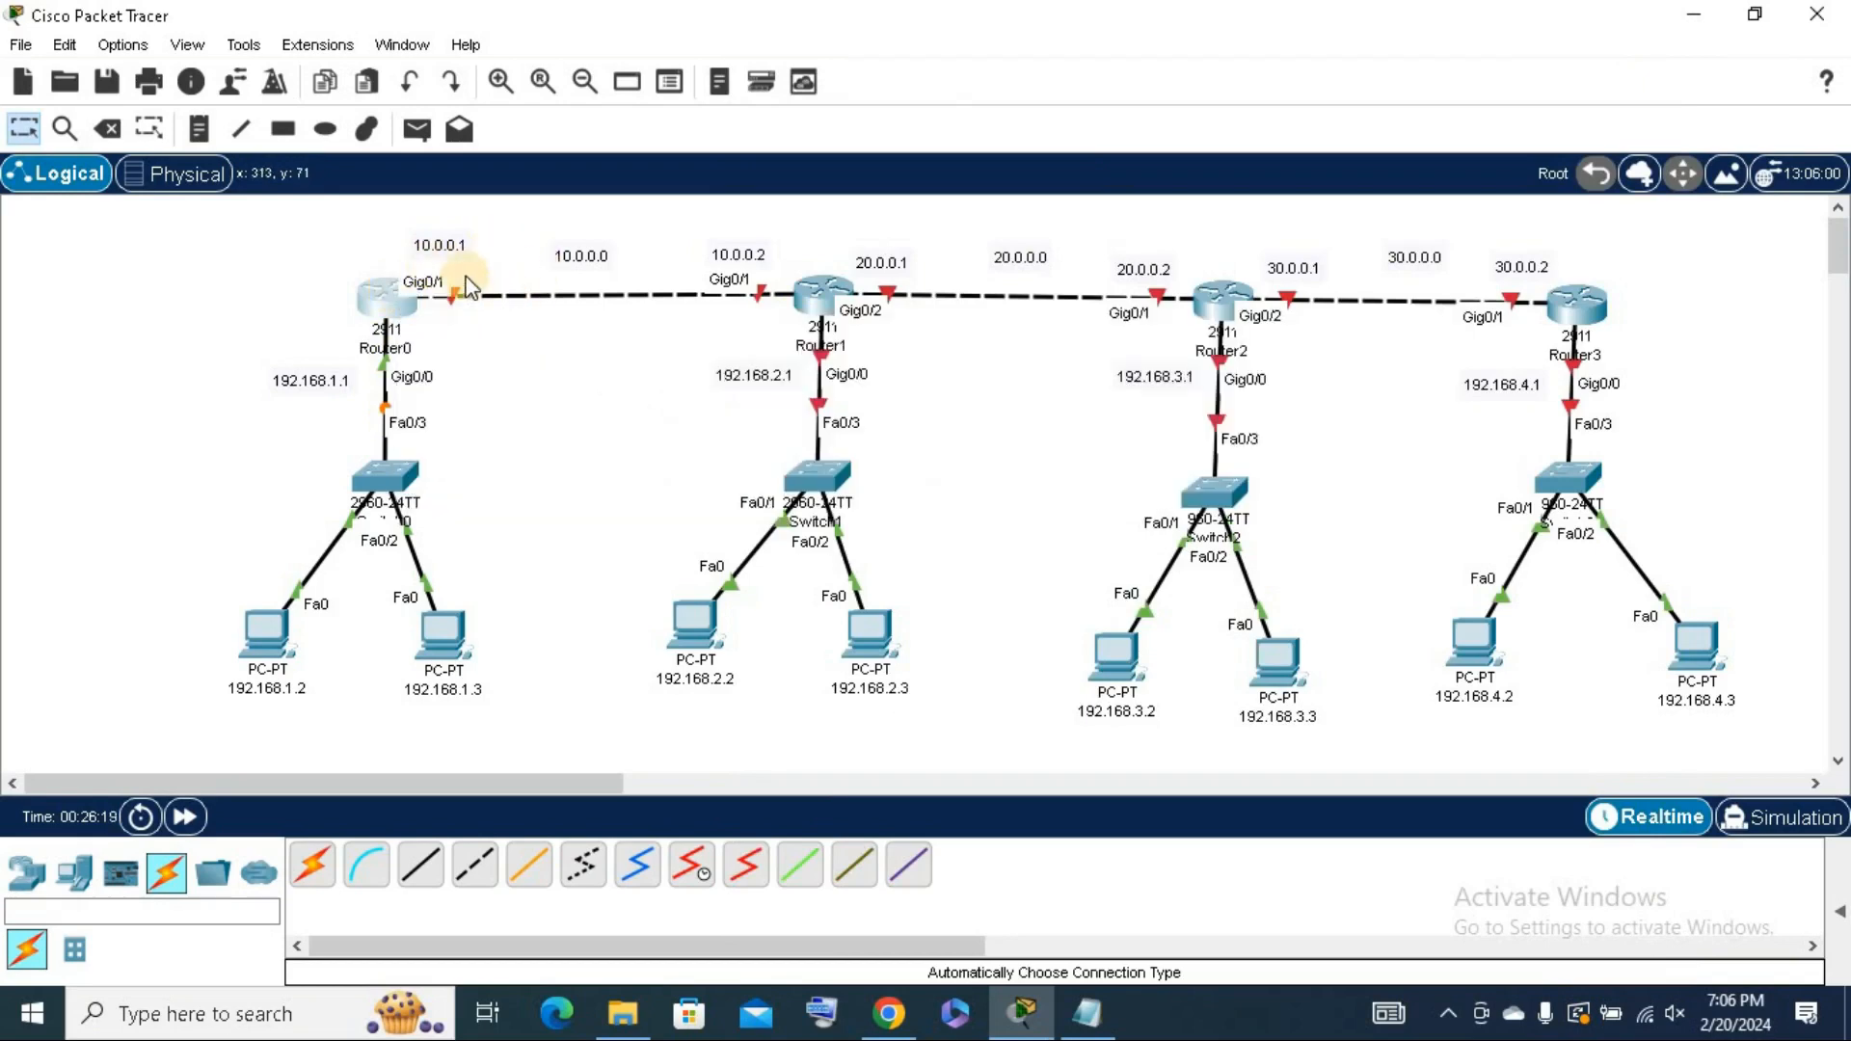
mouse_move(827, 311)
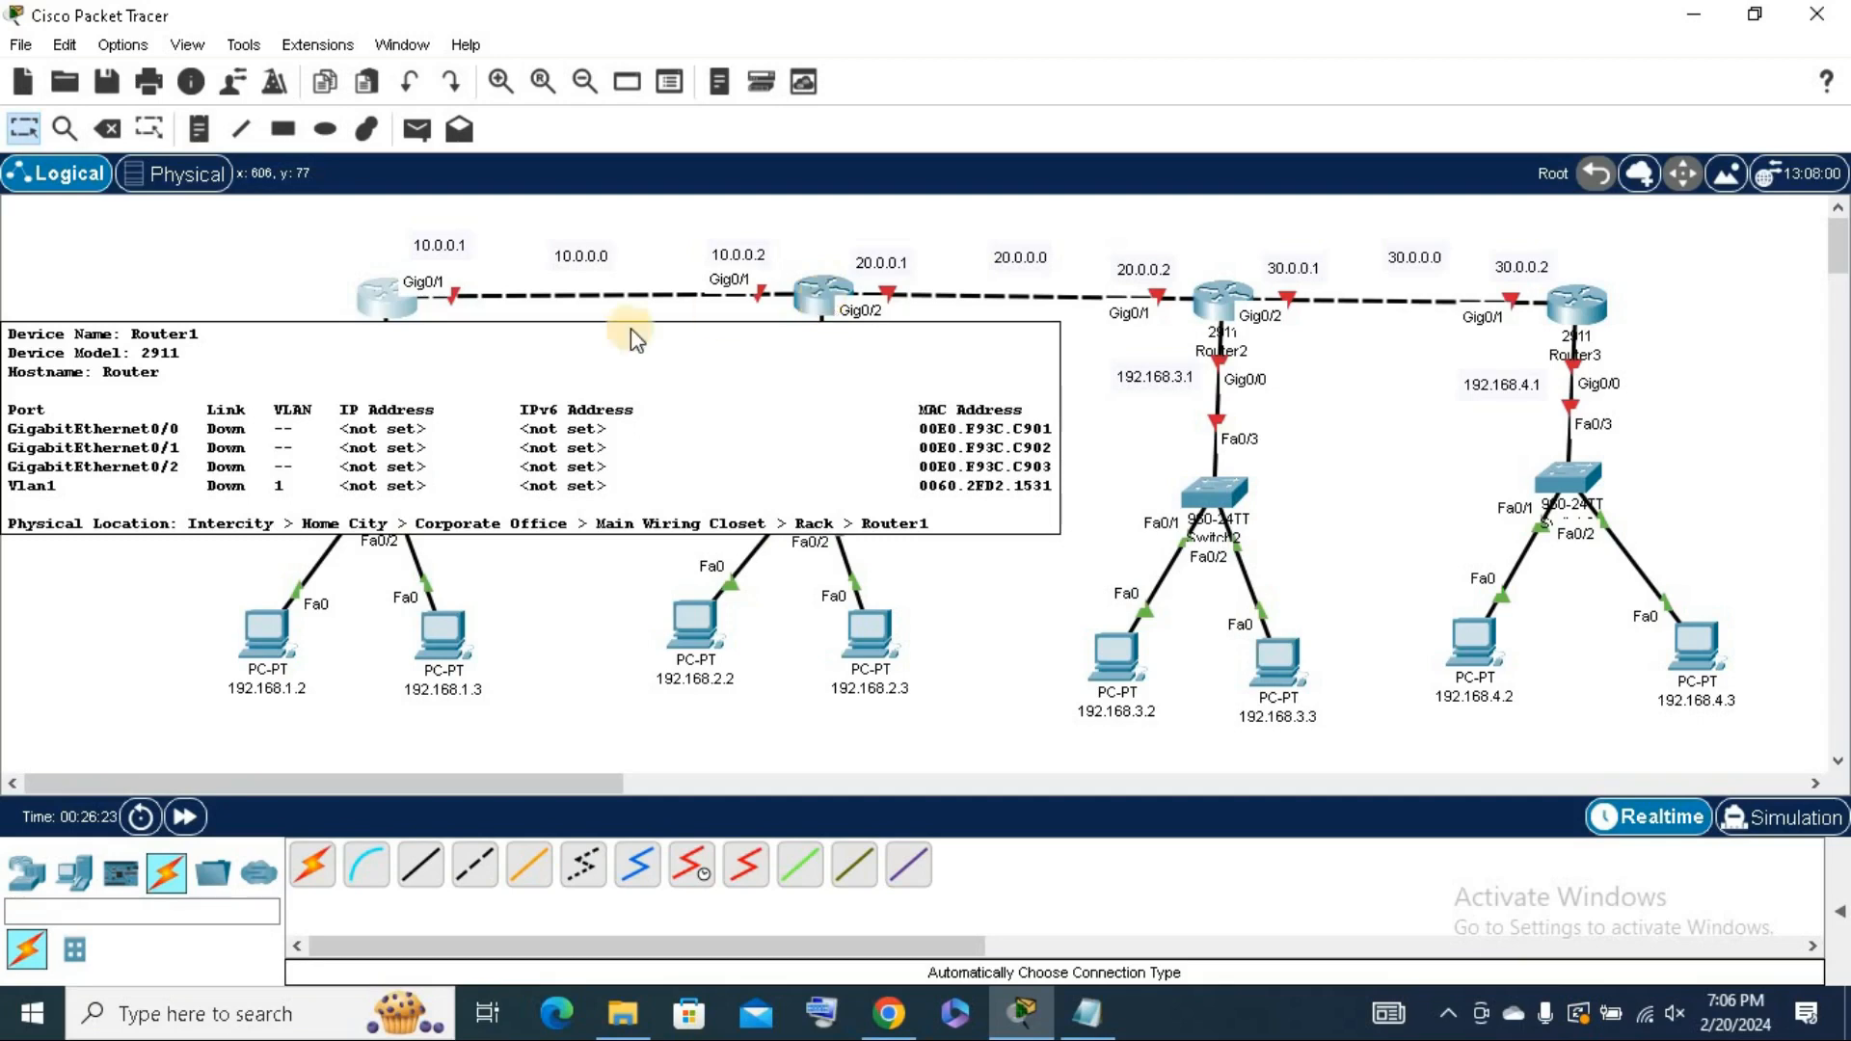
left_click(817, 295)
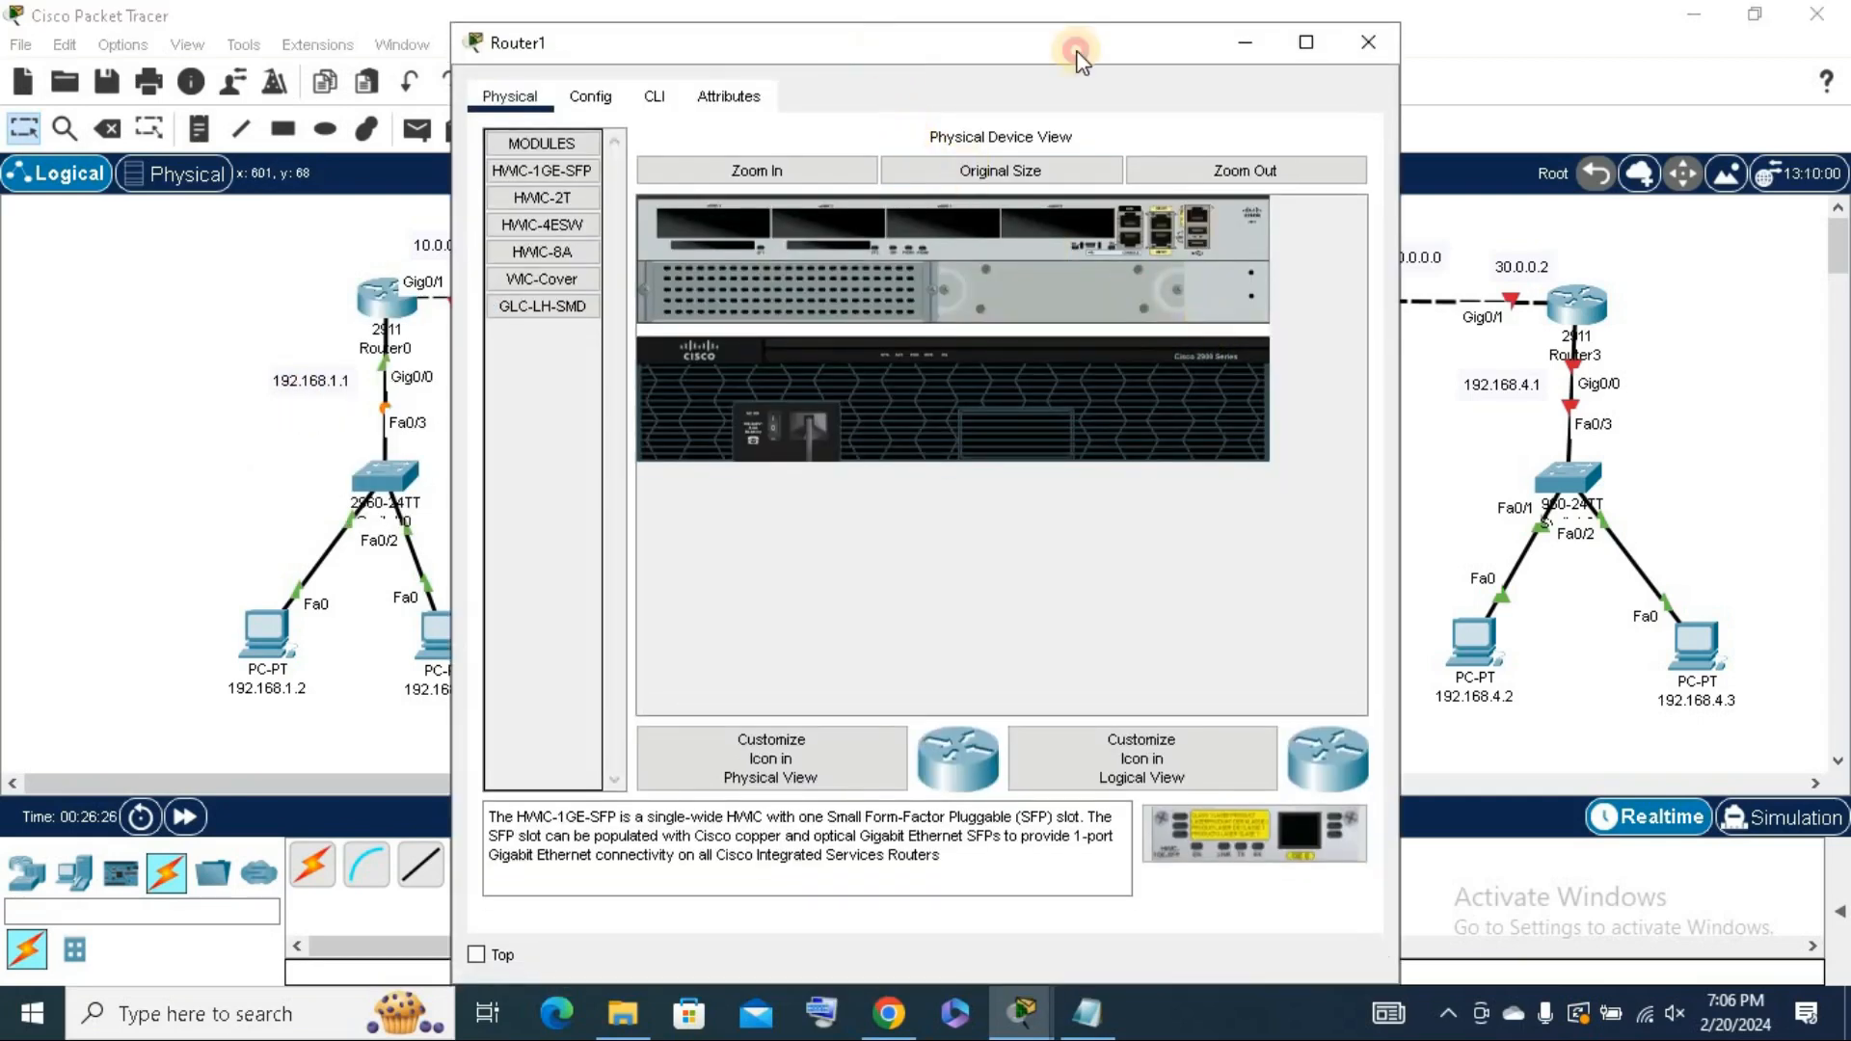
left_click_drag(1077, 52, 1545, 50)
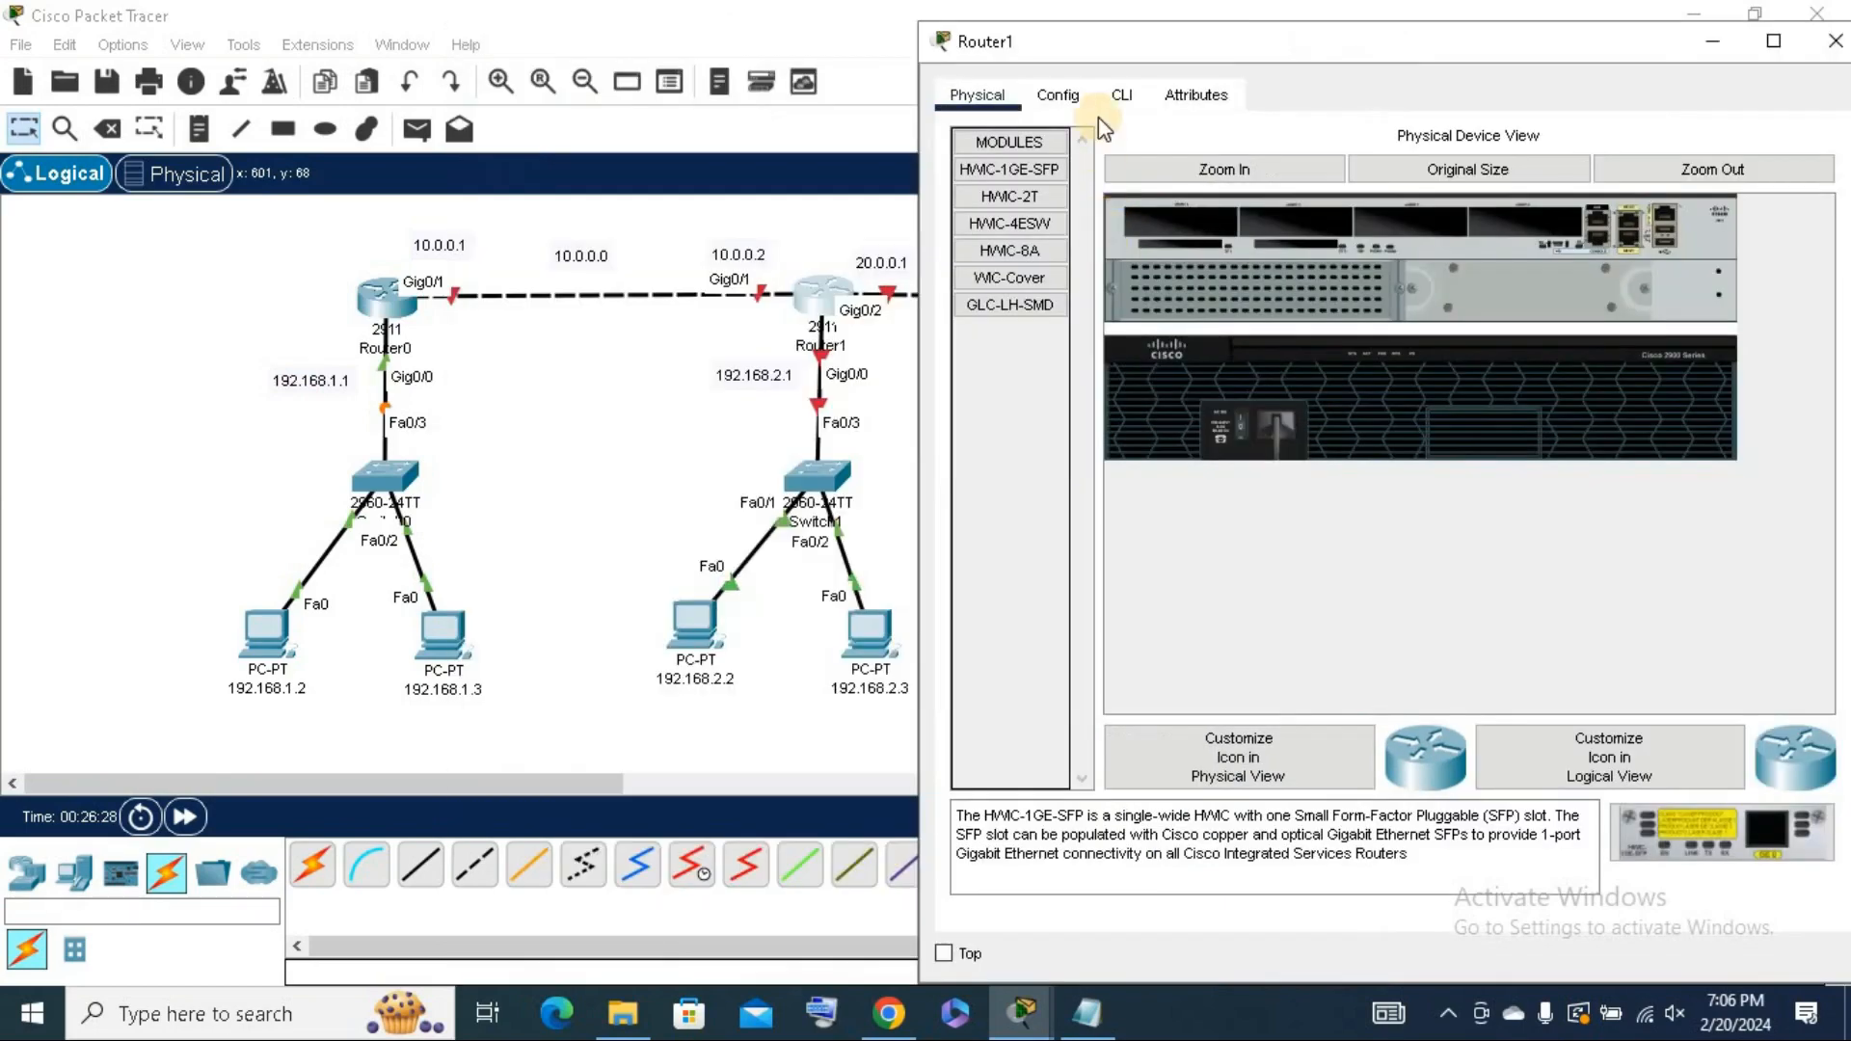
left_click(1120, 92)
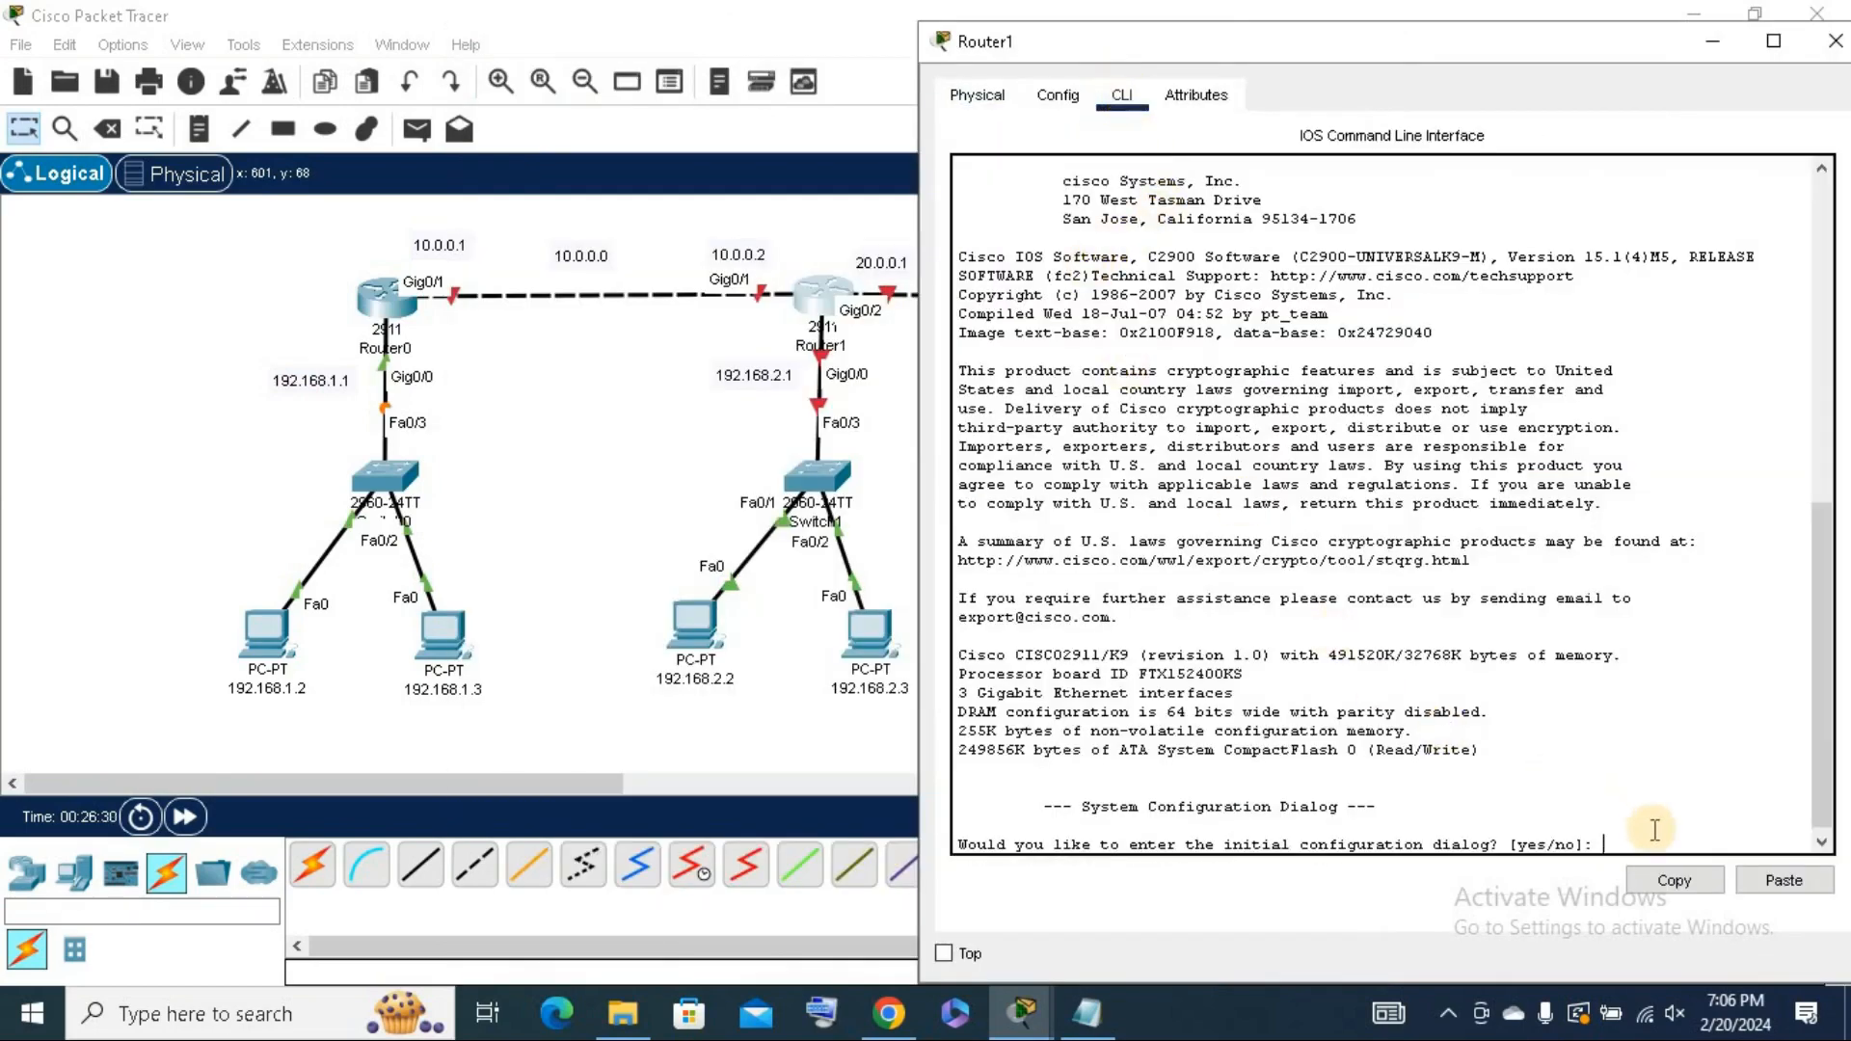
type("no")
key("Return")
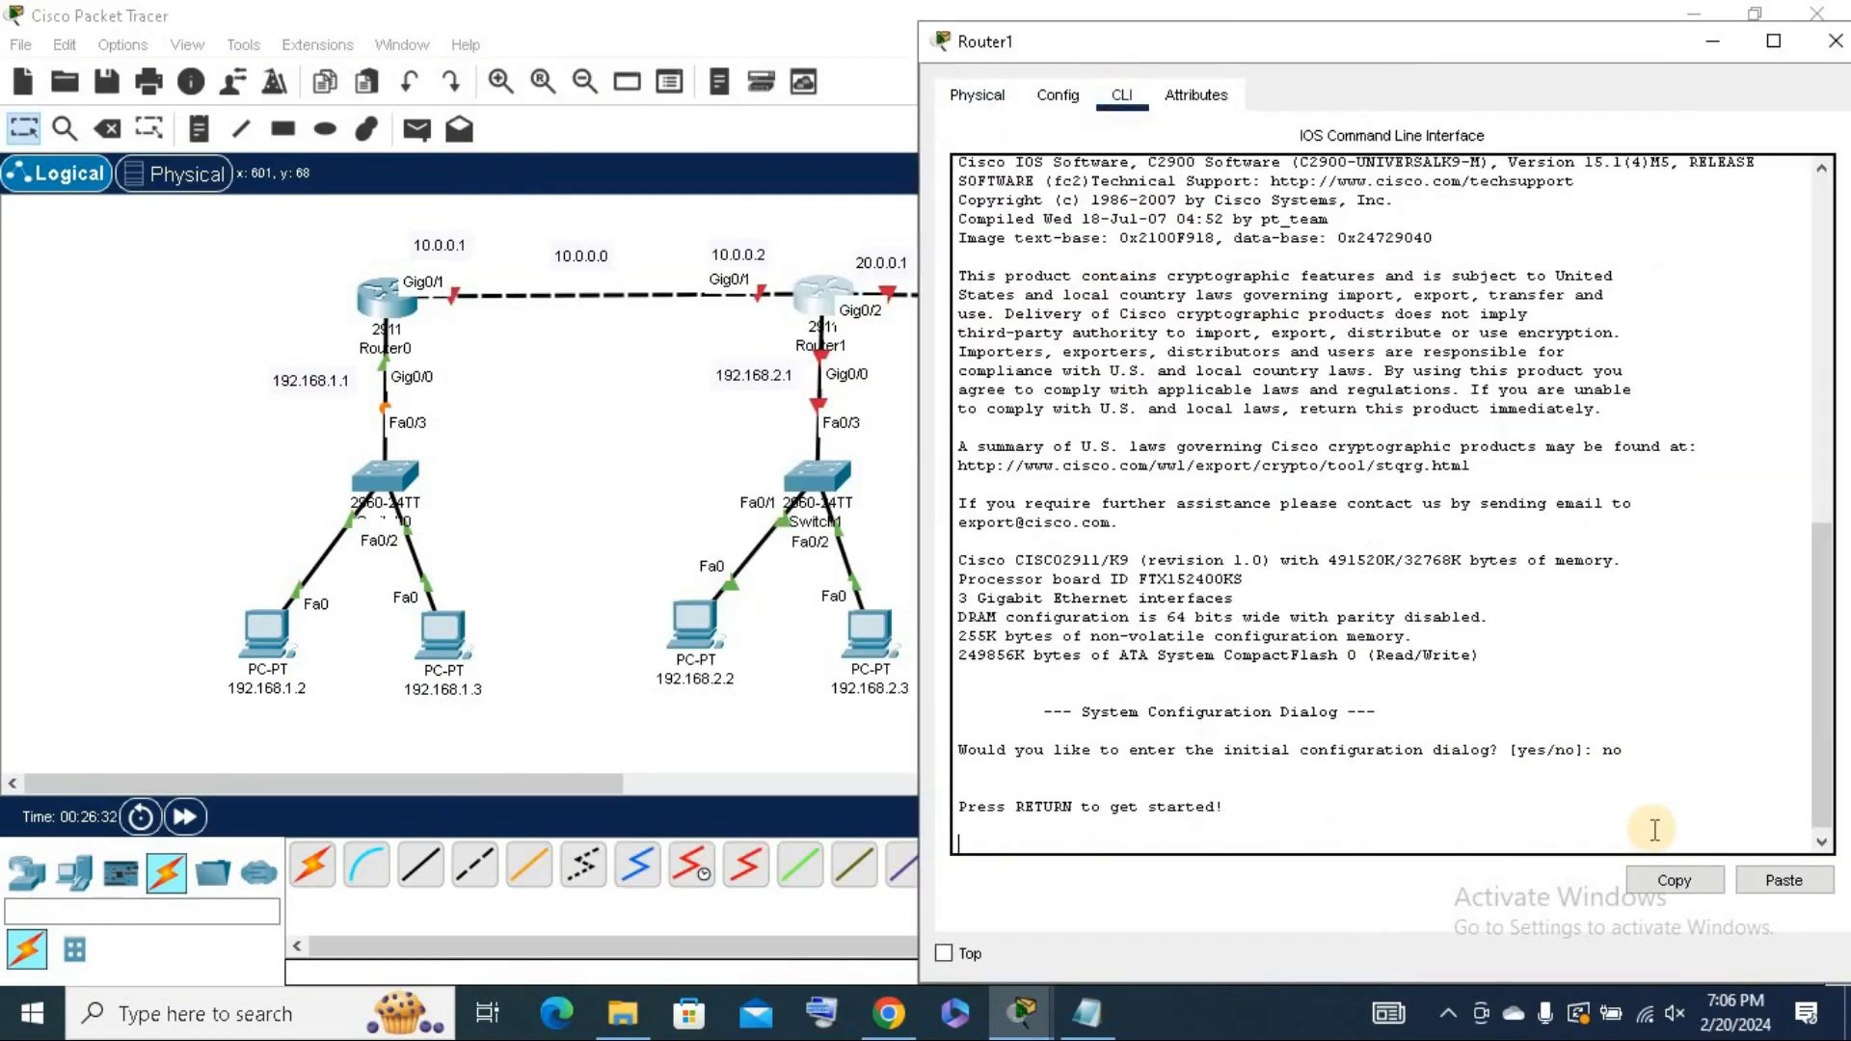
key("Return")
key("Return")
Enter privileged mode on Router1 with enable and start global configuration with config t.
type("enable")
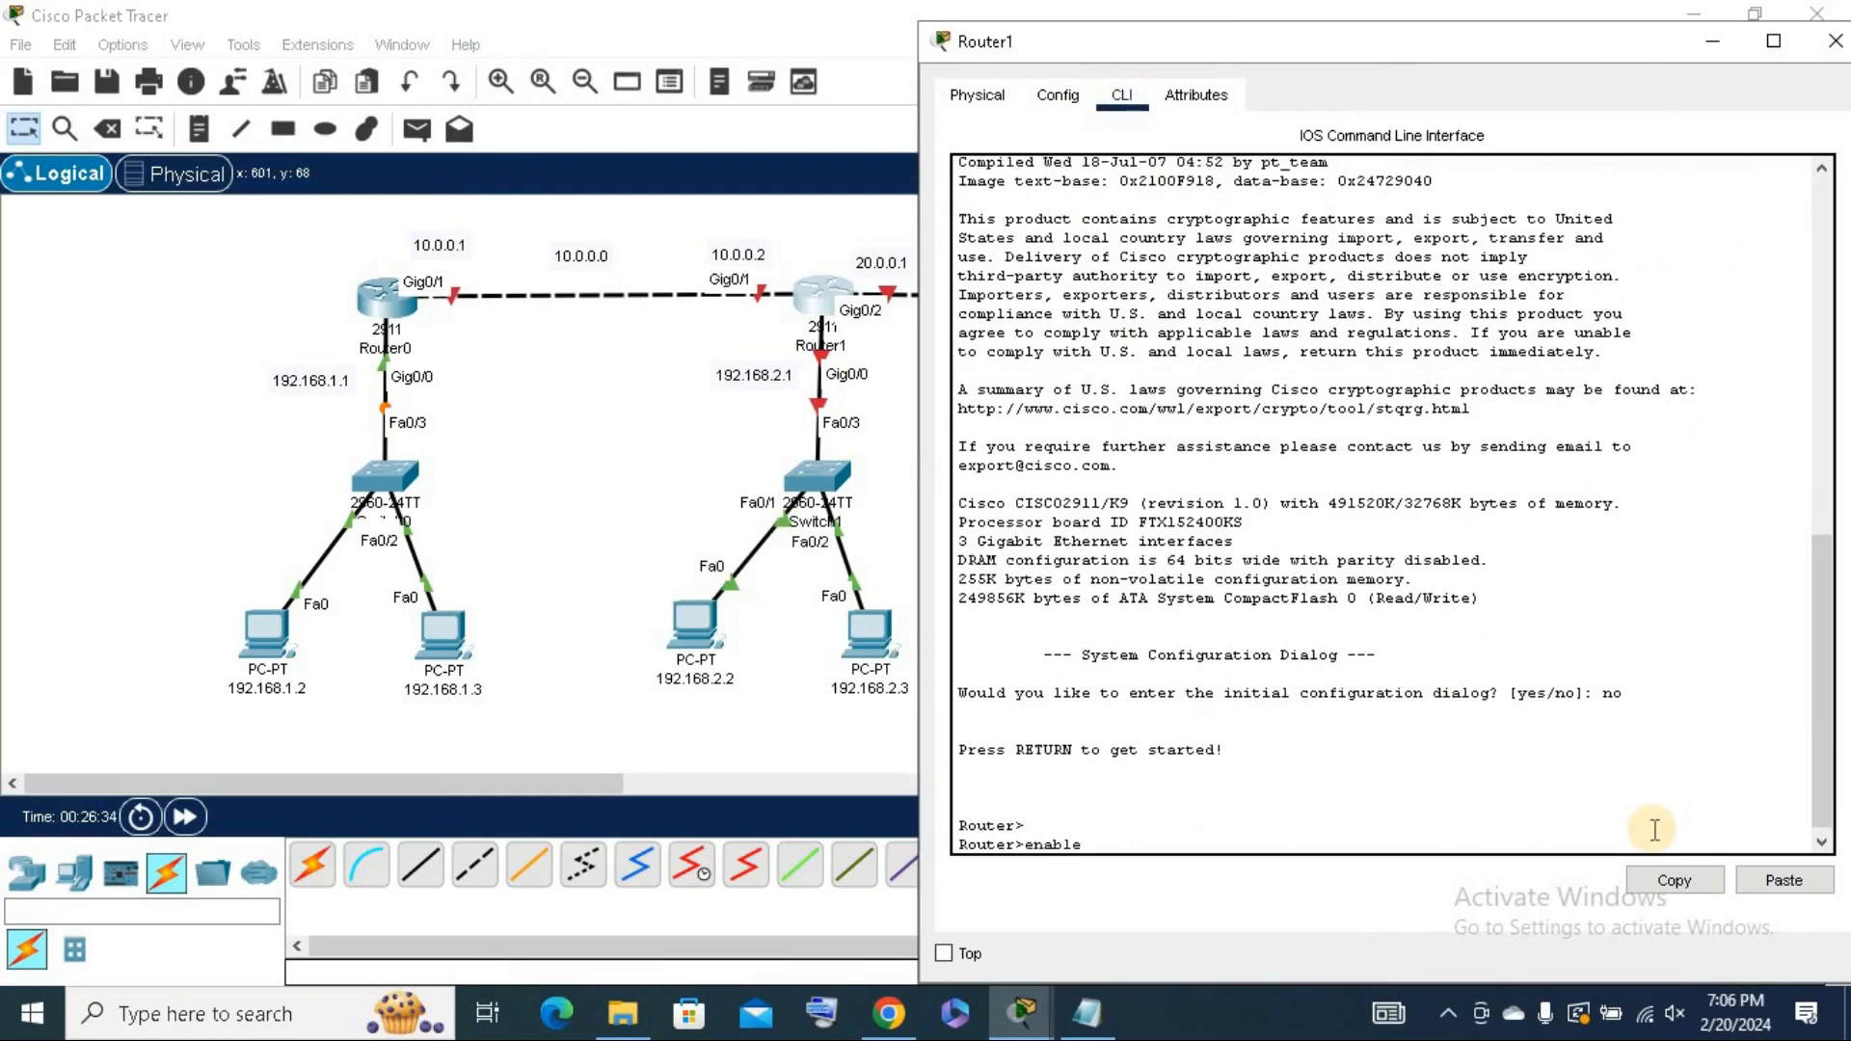
key("Return")
key("Return")
type("config t")
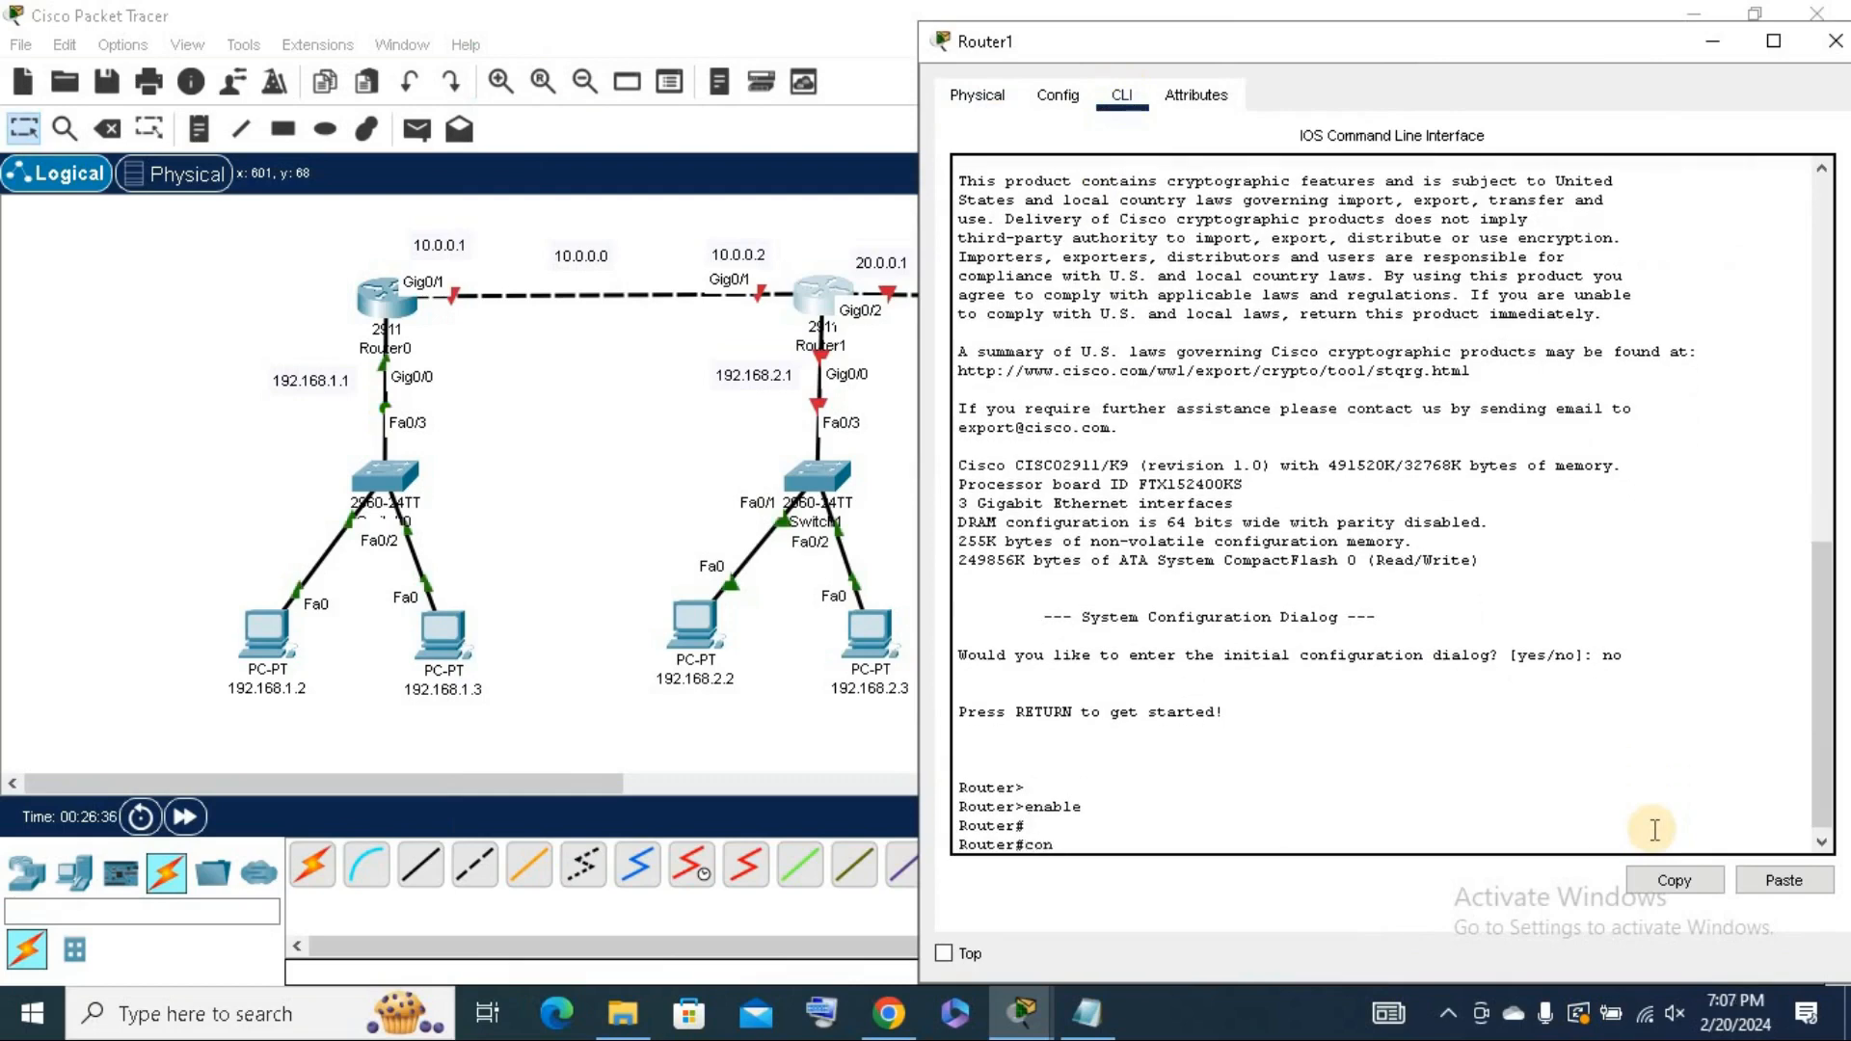
key("Return")
key("Return")
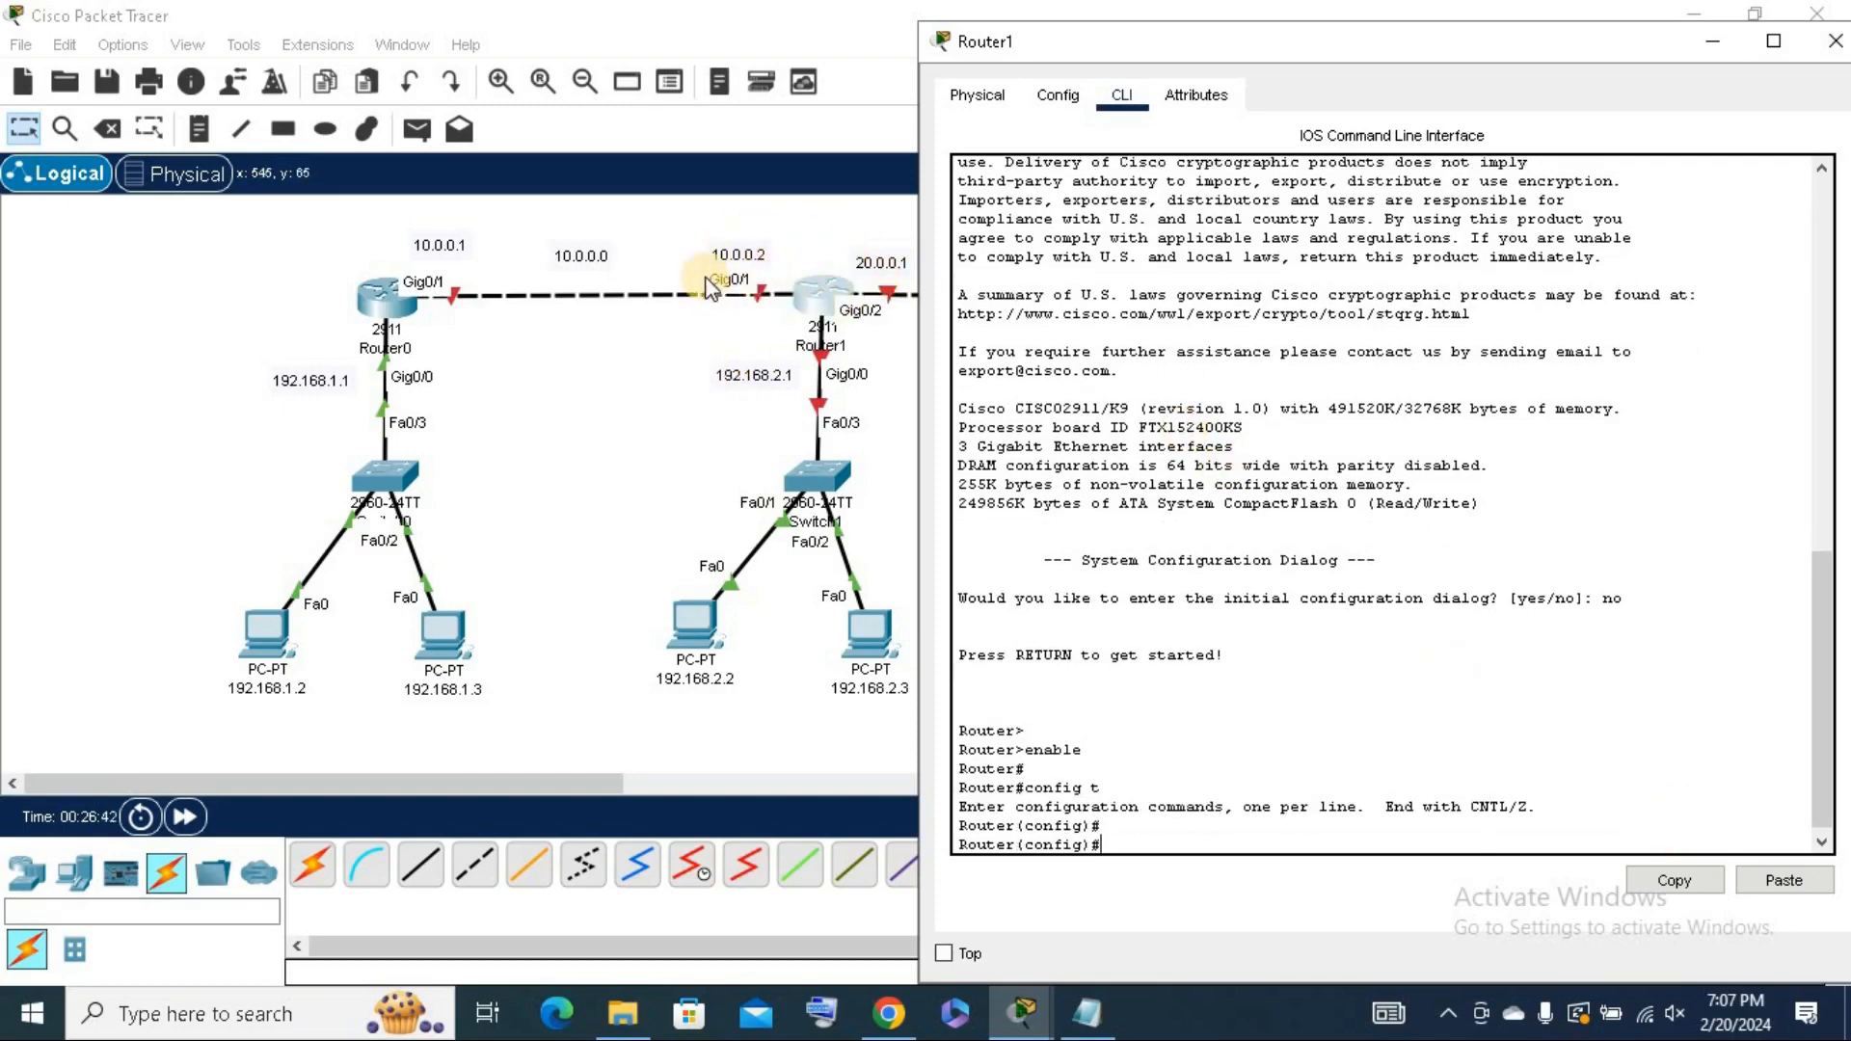
Select Router1's interface gig0/1 and assign it IP address 10.0.0.2 with mask 255.0.0.0.
type("in")
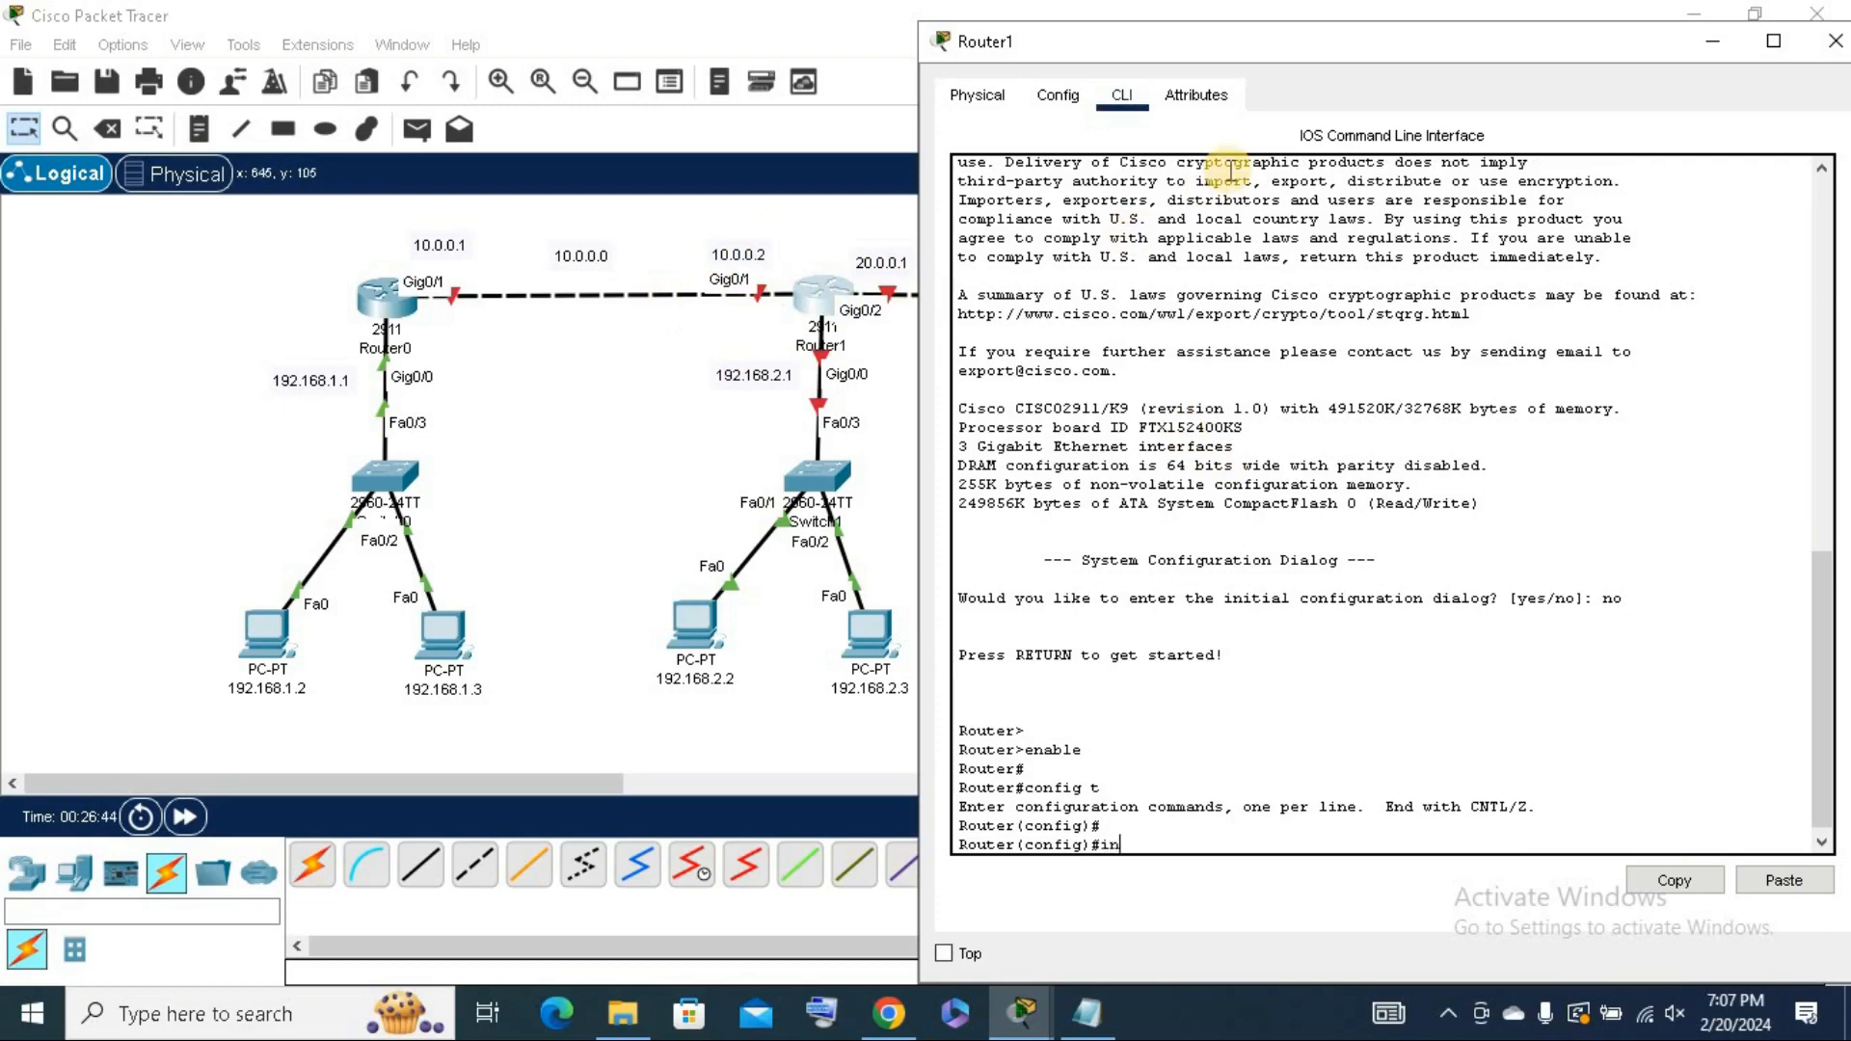
type("terface gig0/1")
key("Return")
key("Return")
key("Return")
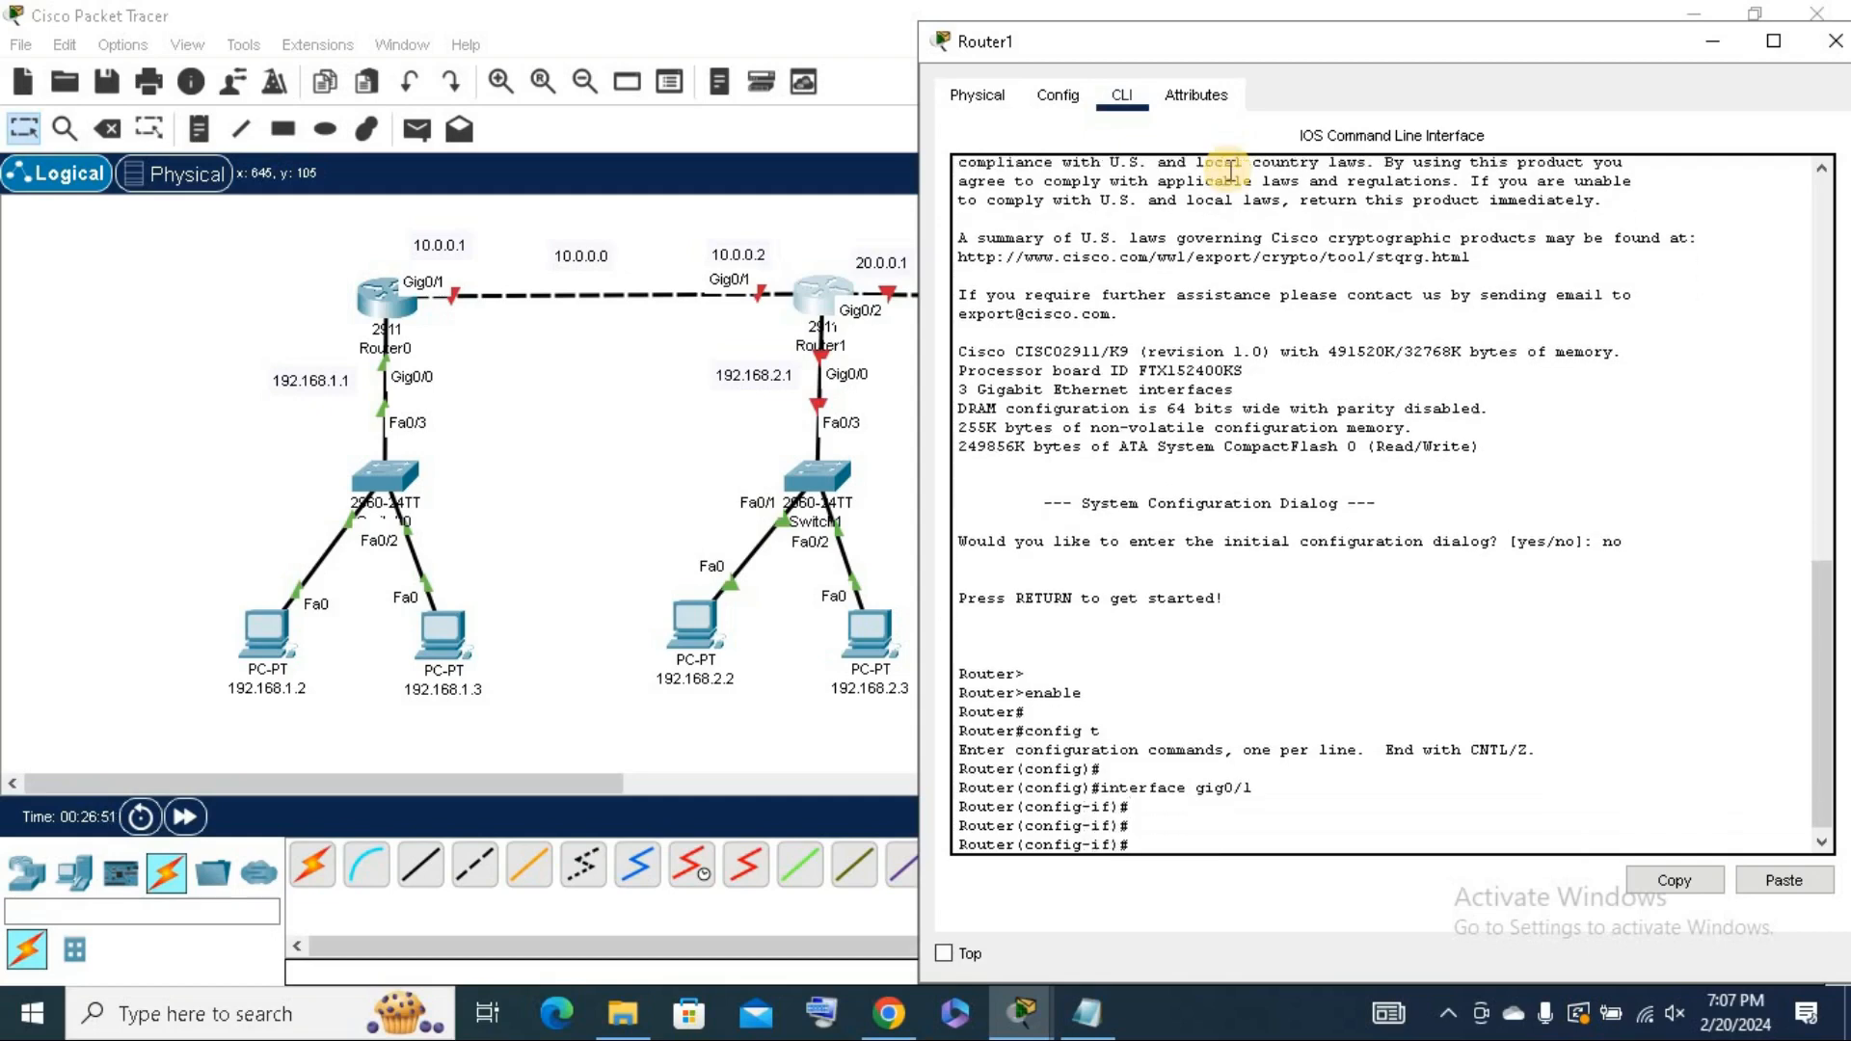
type("ip address")
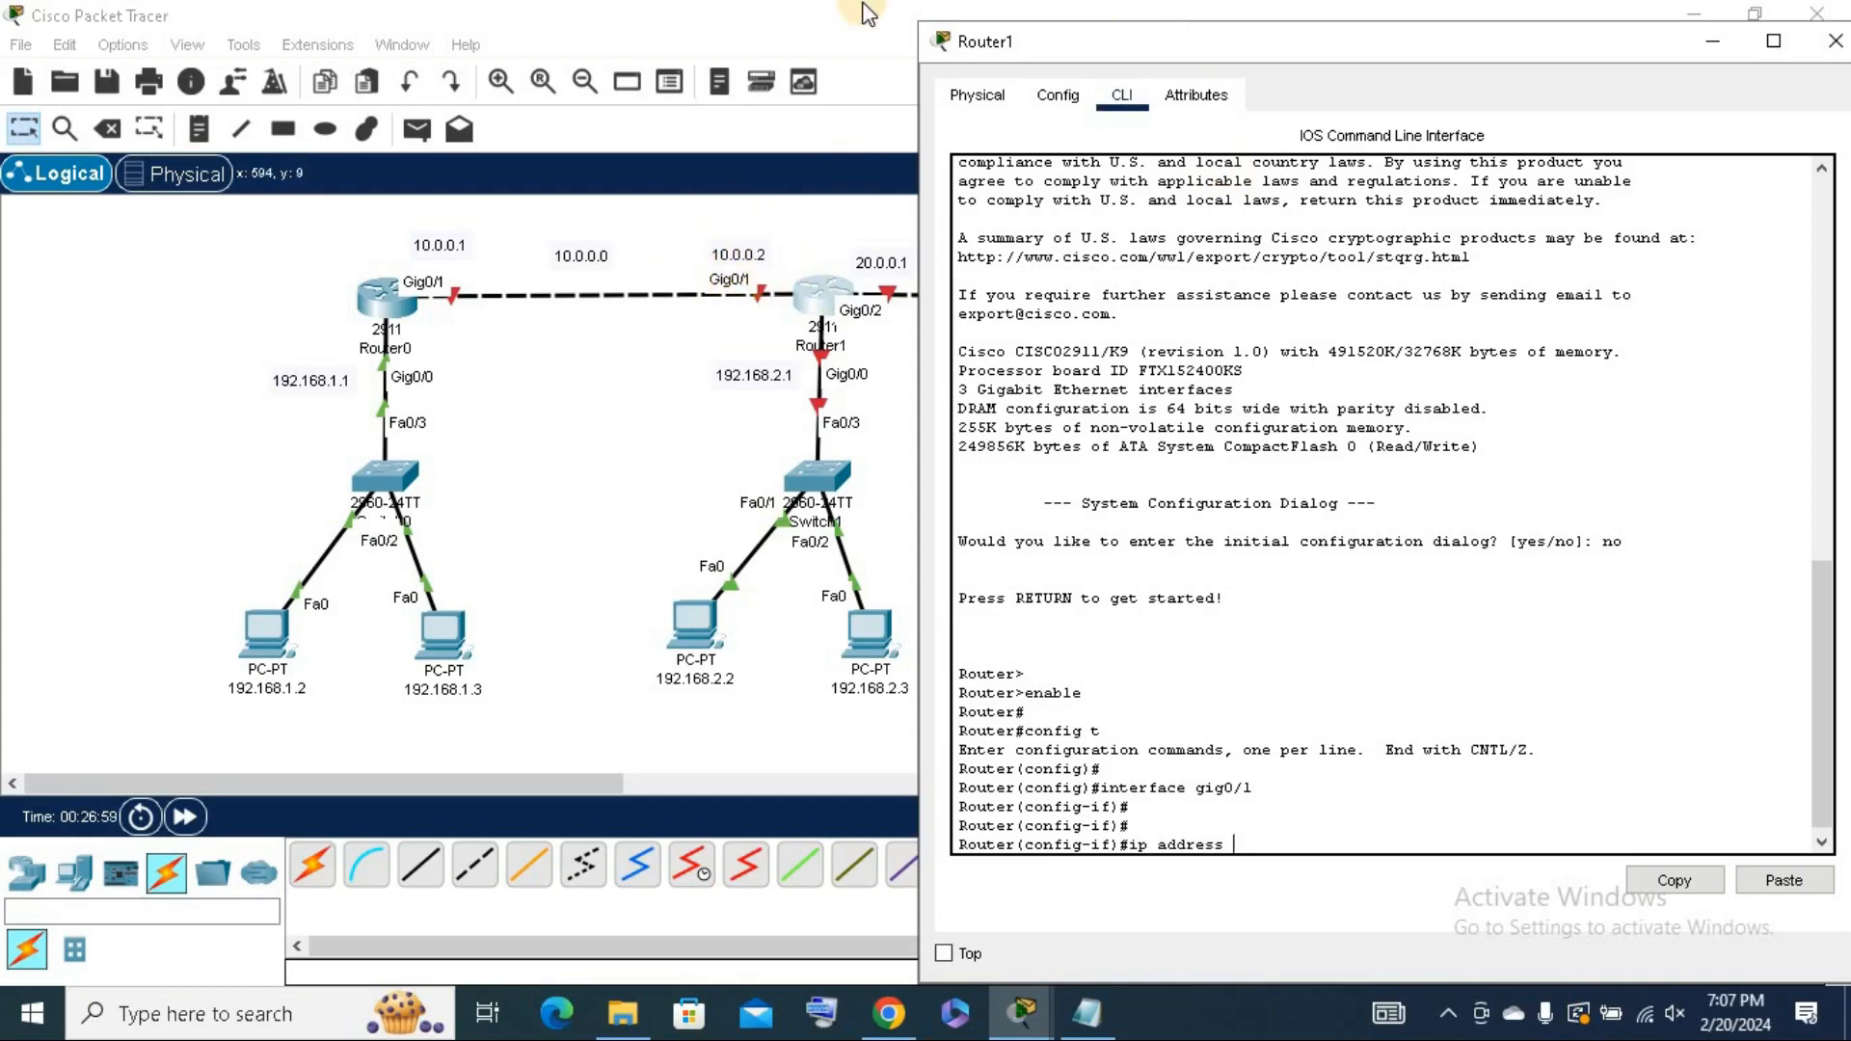
type(".0.0.2 255.0.0.0")
key("Return")
key("Return")
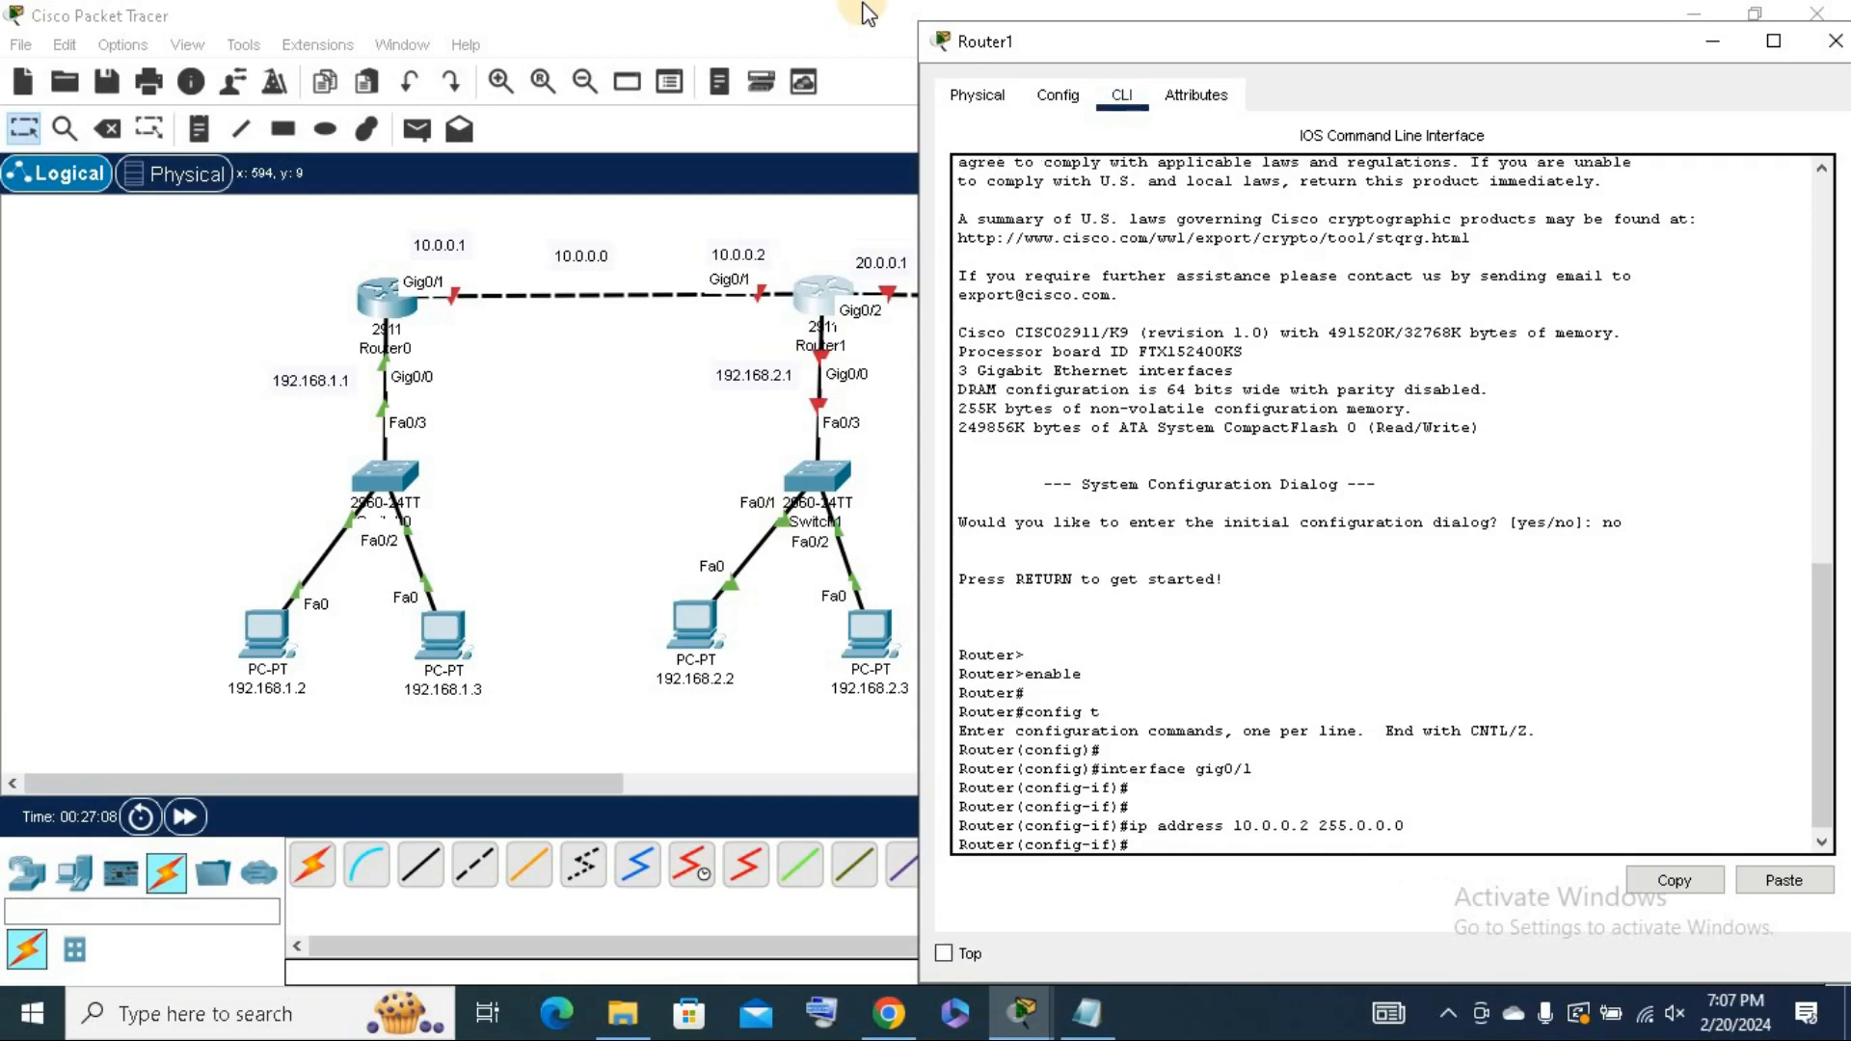
Bring up Router1's gig0/1 interface with no shutdown and exit interface configuration.
type("no shutdown")
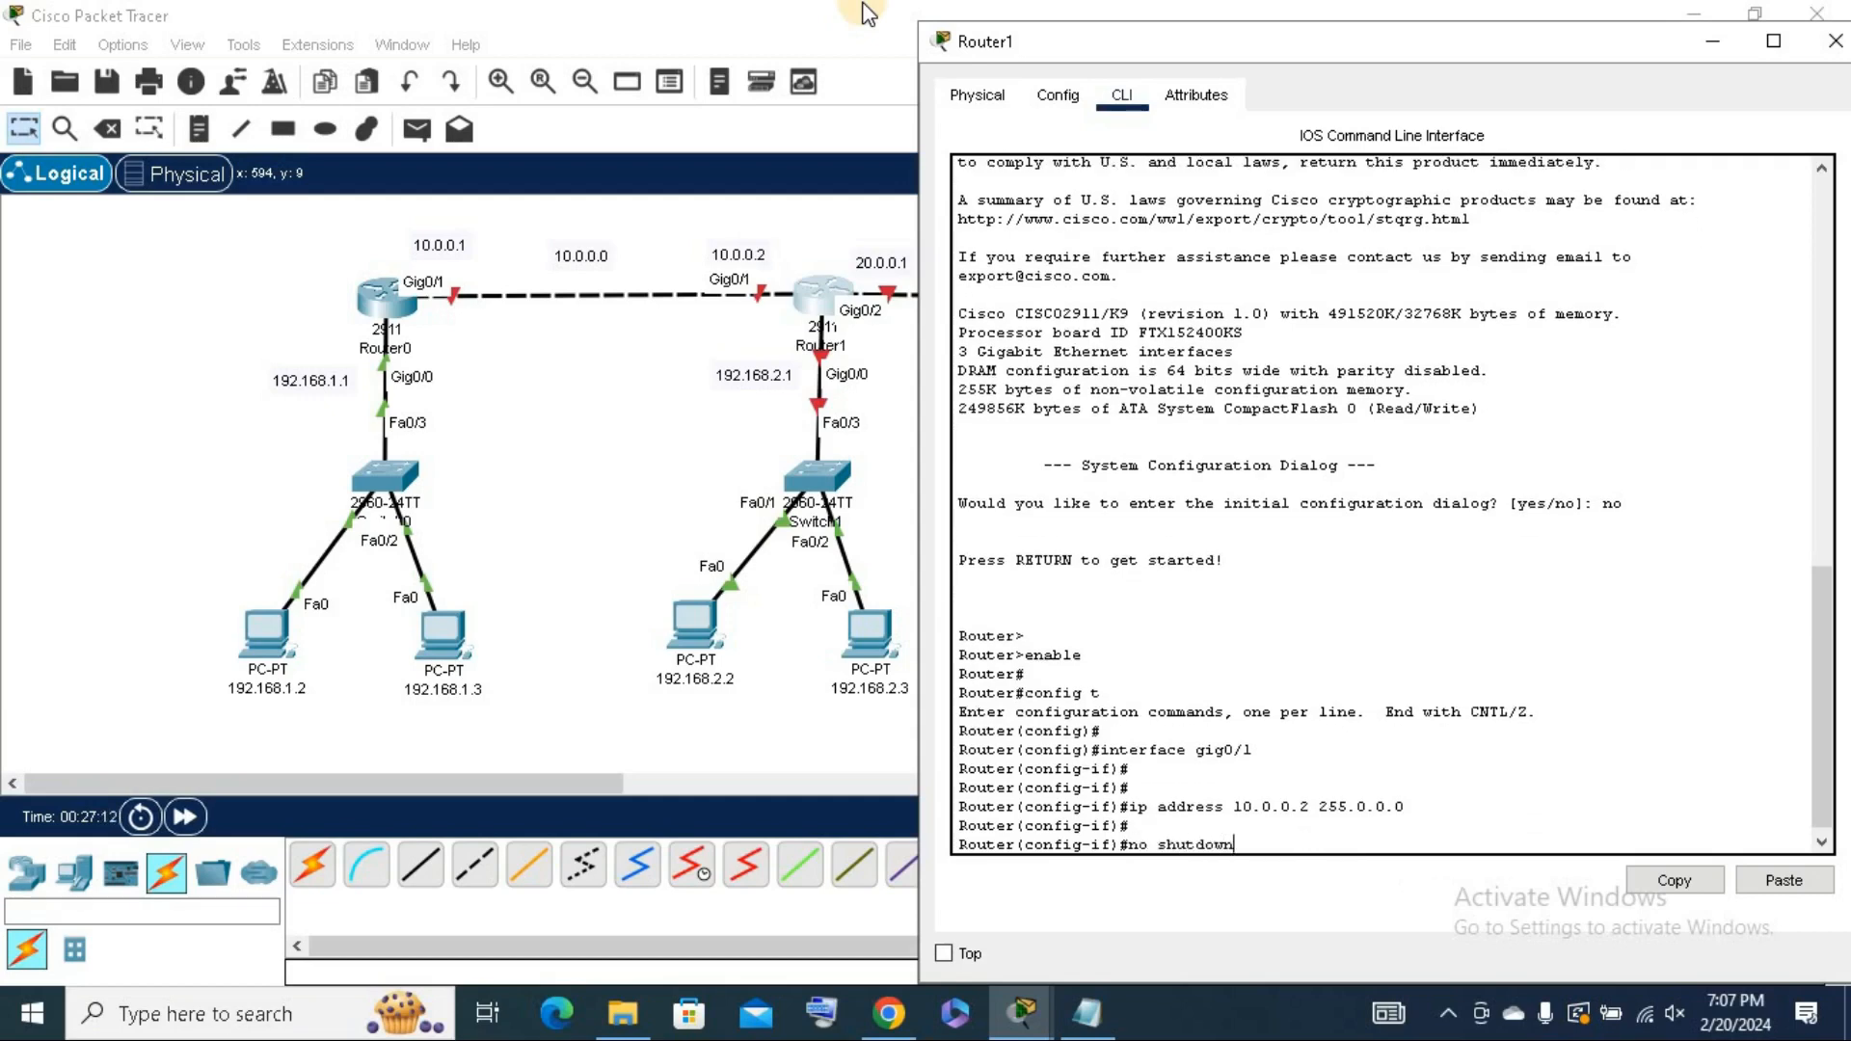
key("Return")
key("Return")
key("Return")
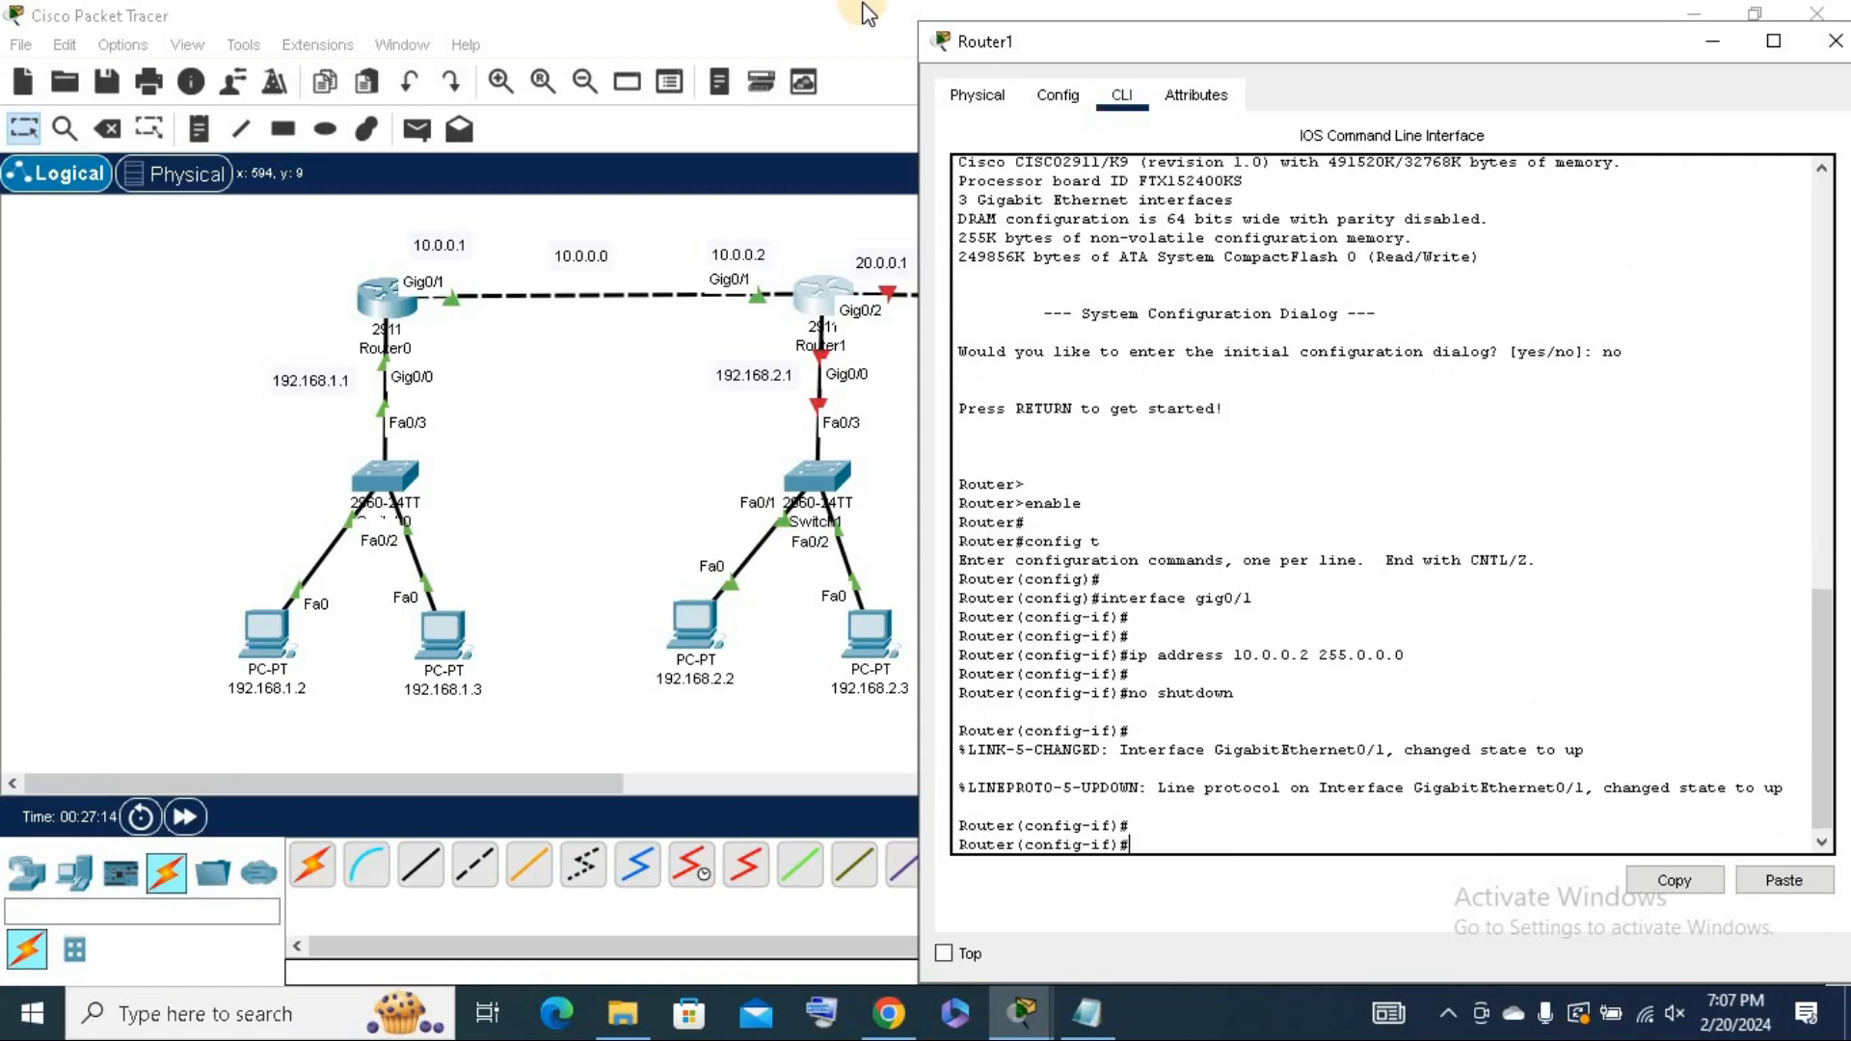
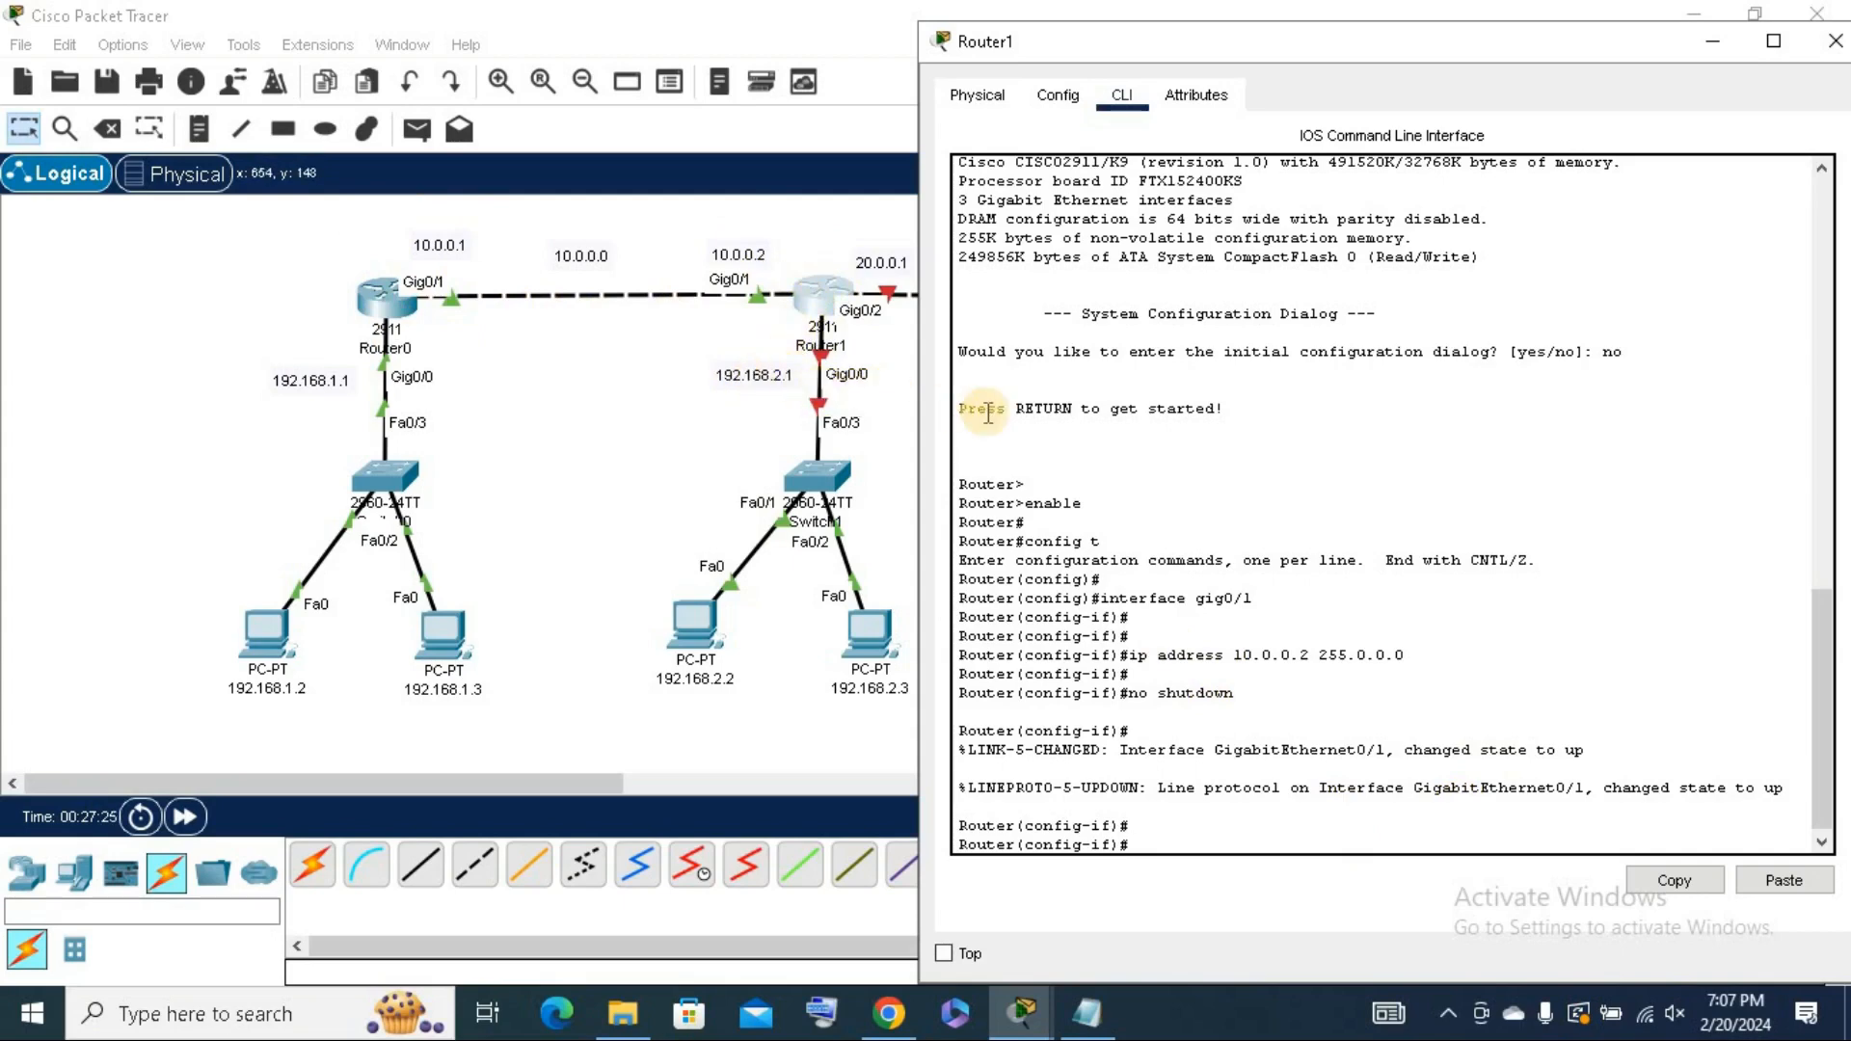
type("exit")
key("Return")
key("Return")
Select Router1's interface gig0/0 and assign it IP address 192.168.2.1 with mask 255.255.255.0.
type("ig)#i")
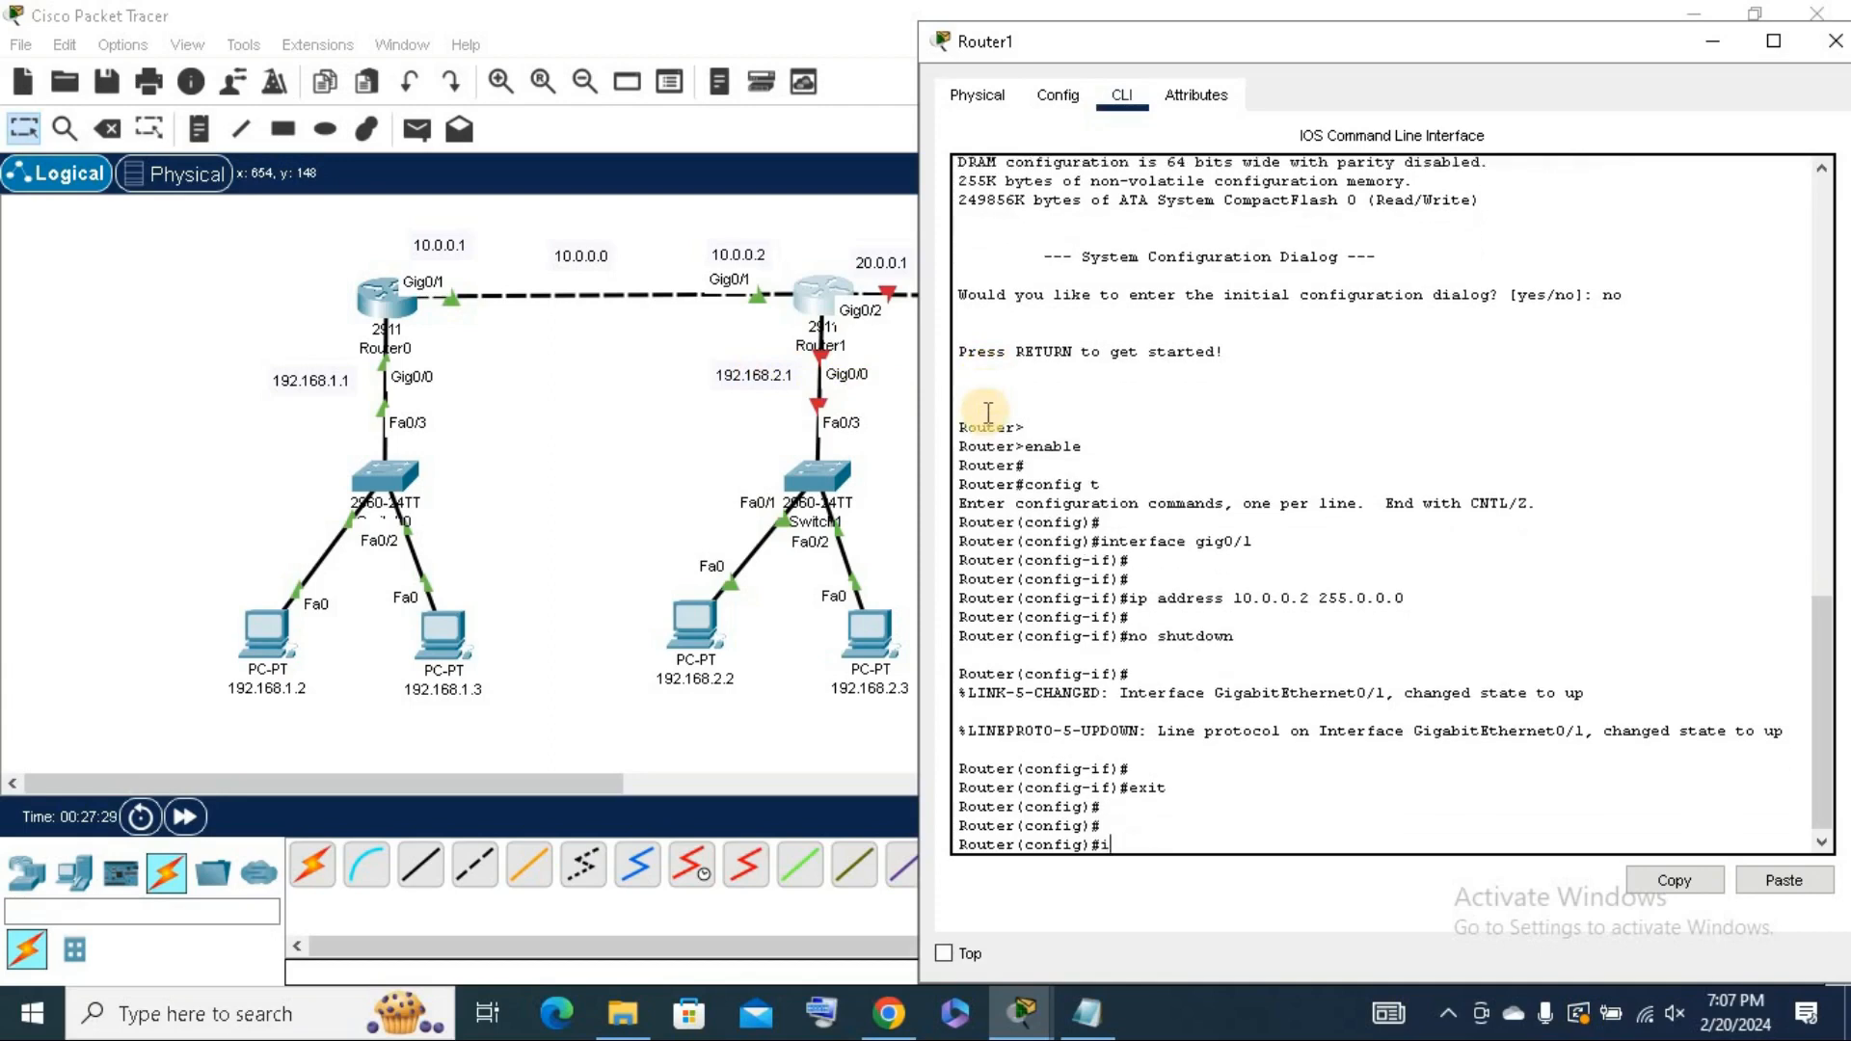
type("nterface gig0/0")
key("Return")
key("Return")
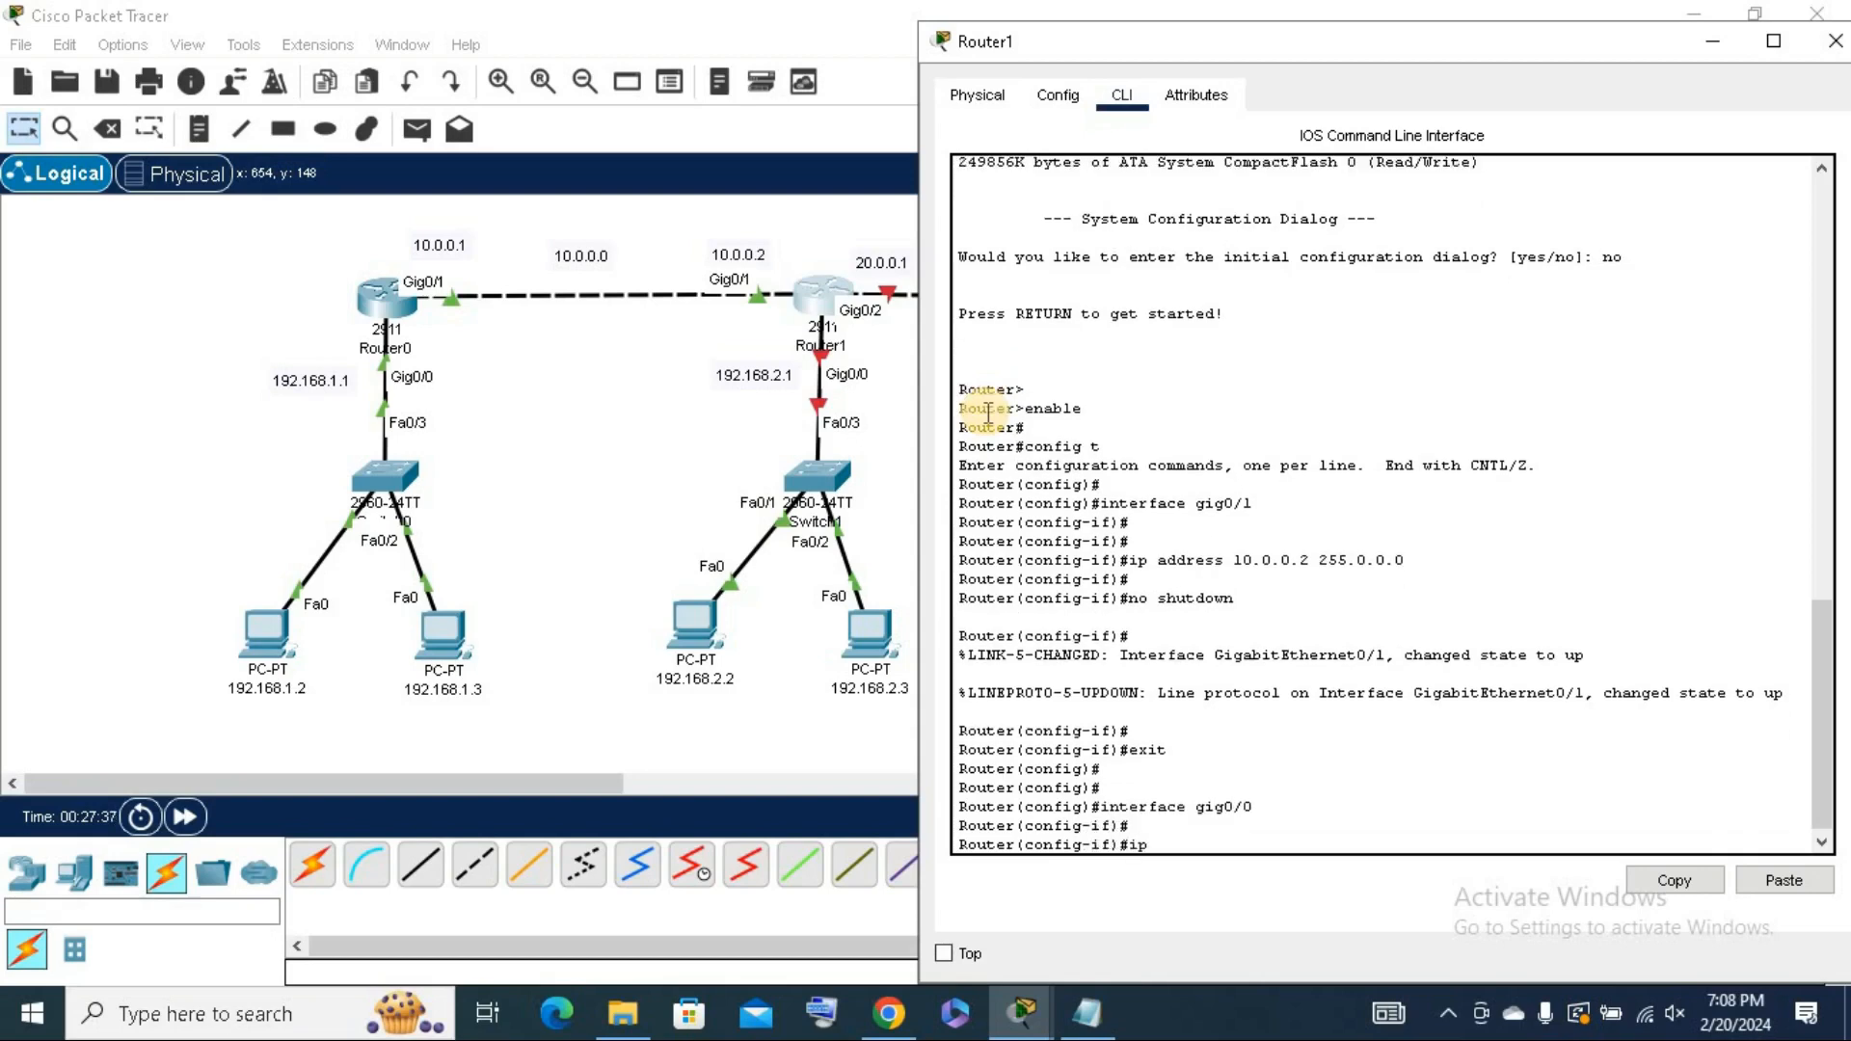
type("ip address ")
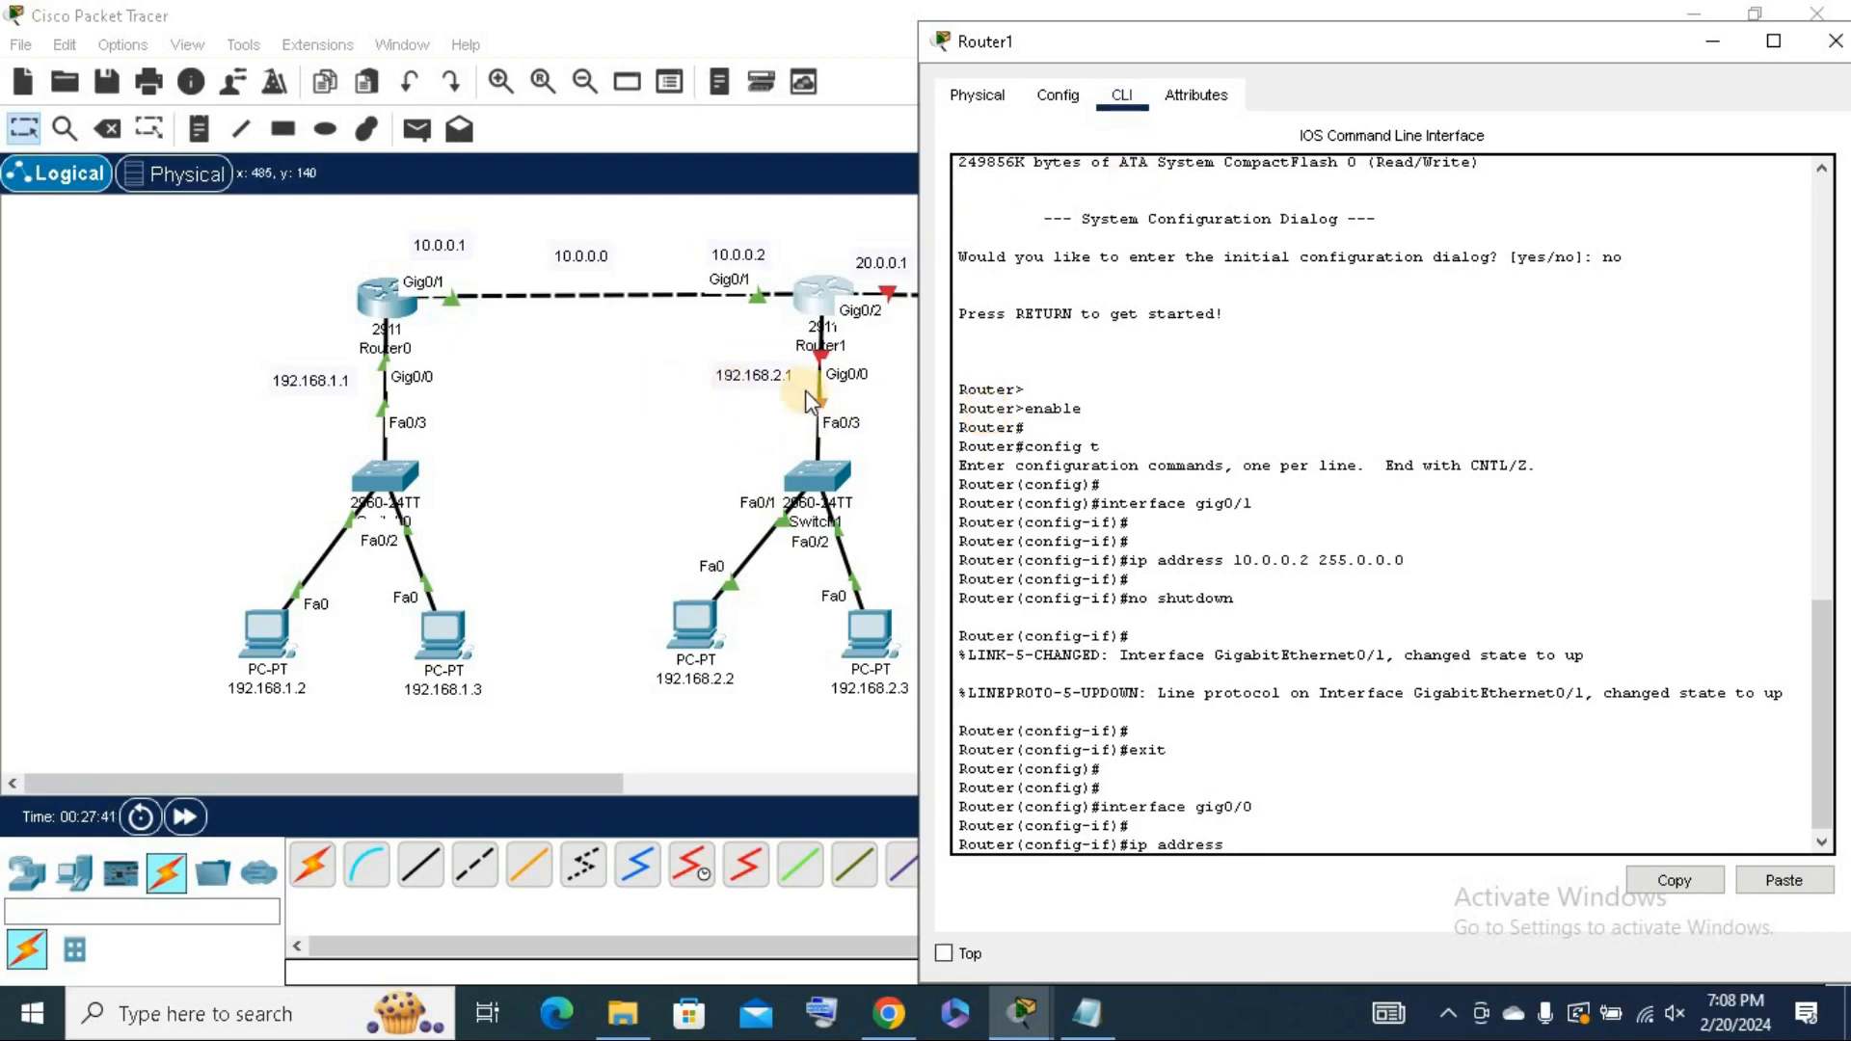
type("19")
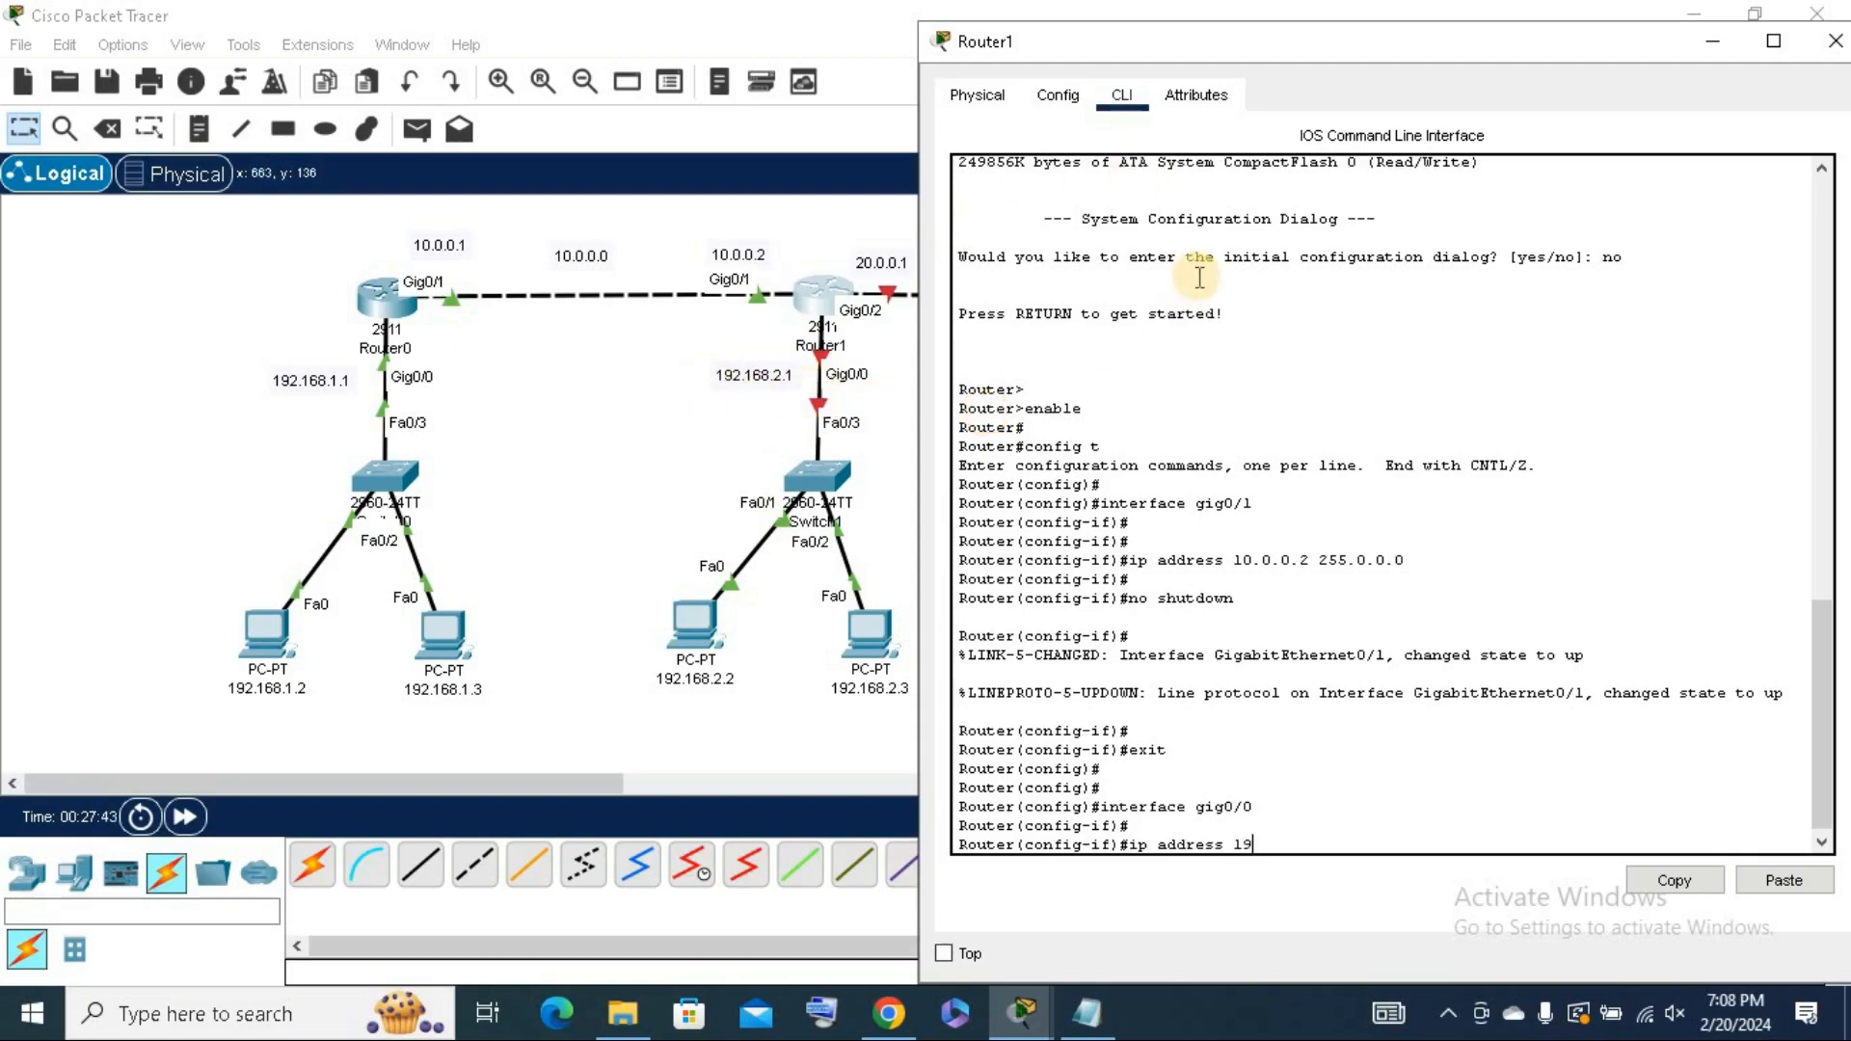
type("2.168.2.1")
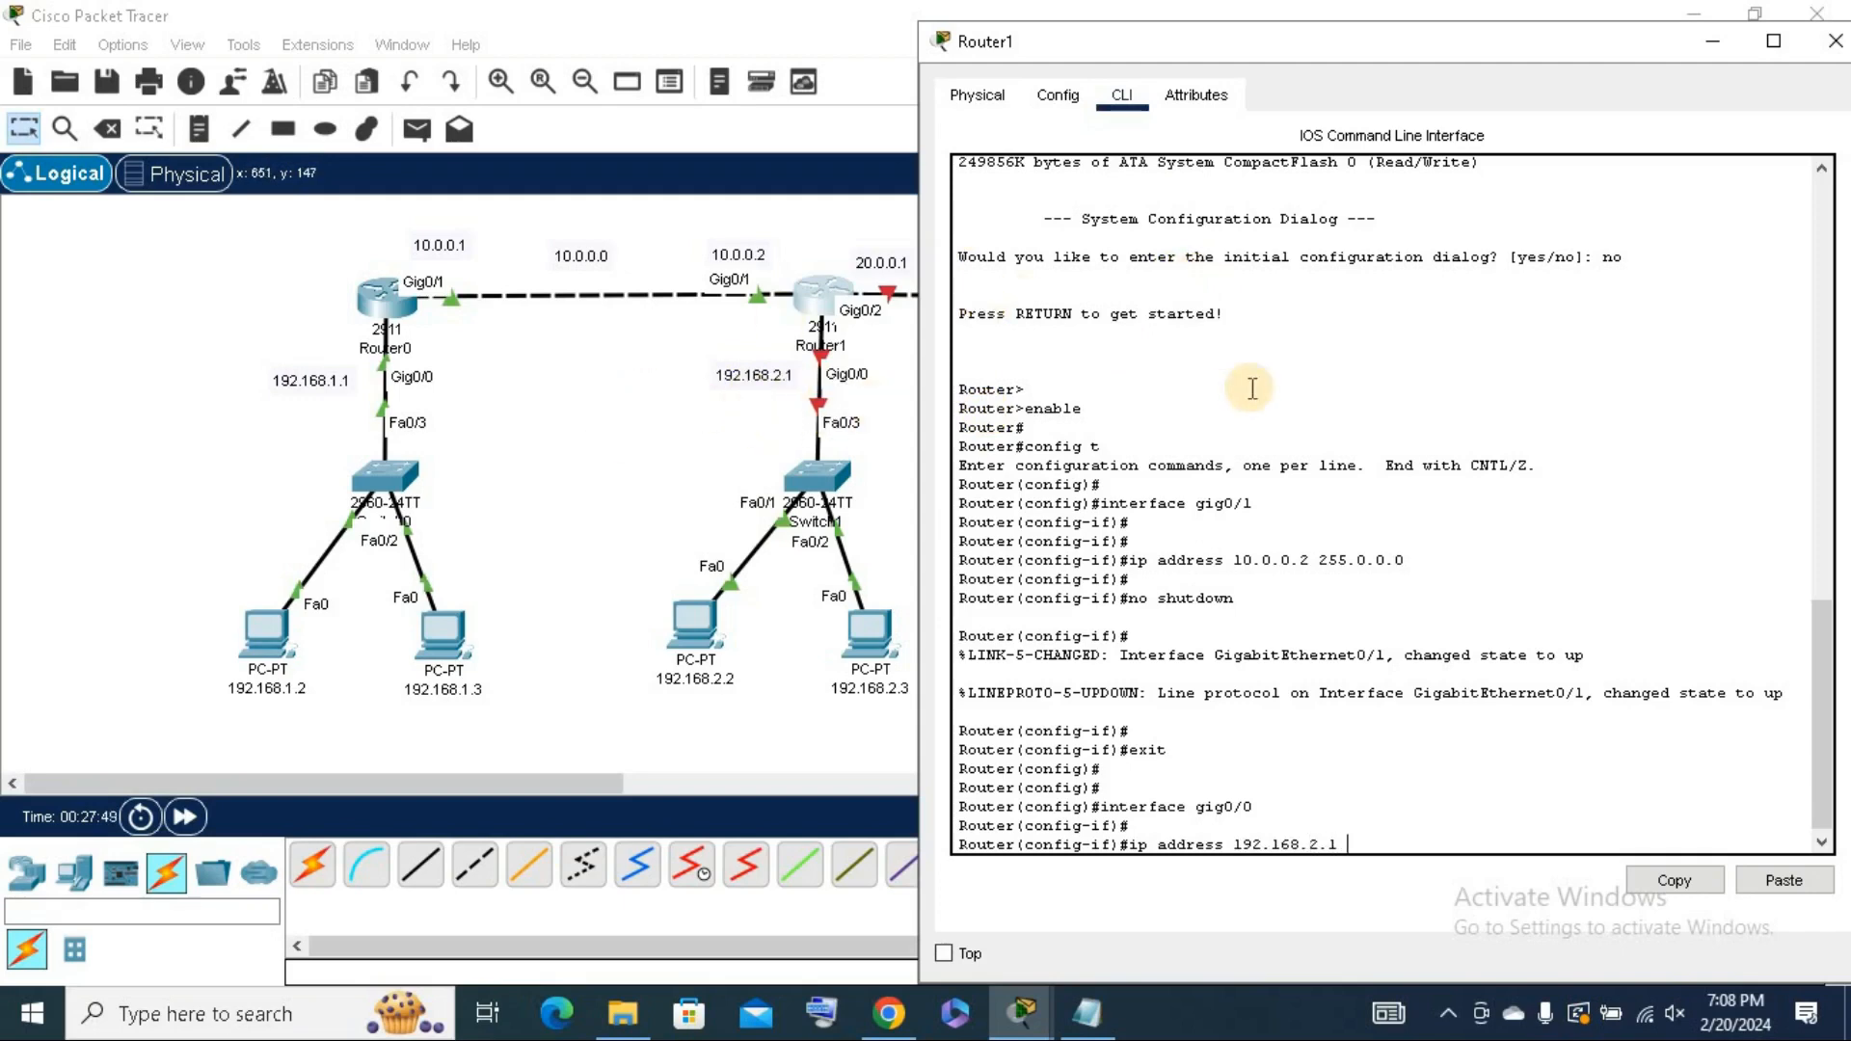
type("255.255.255.0")
key("Return")
key("Return")
key("Return")
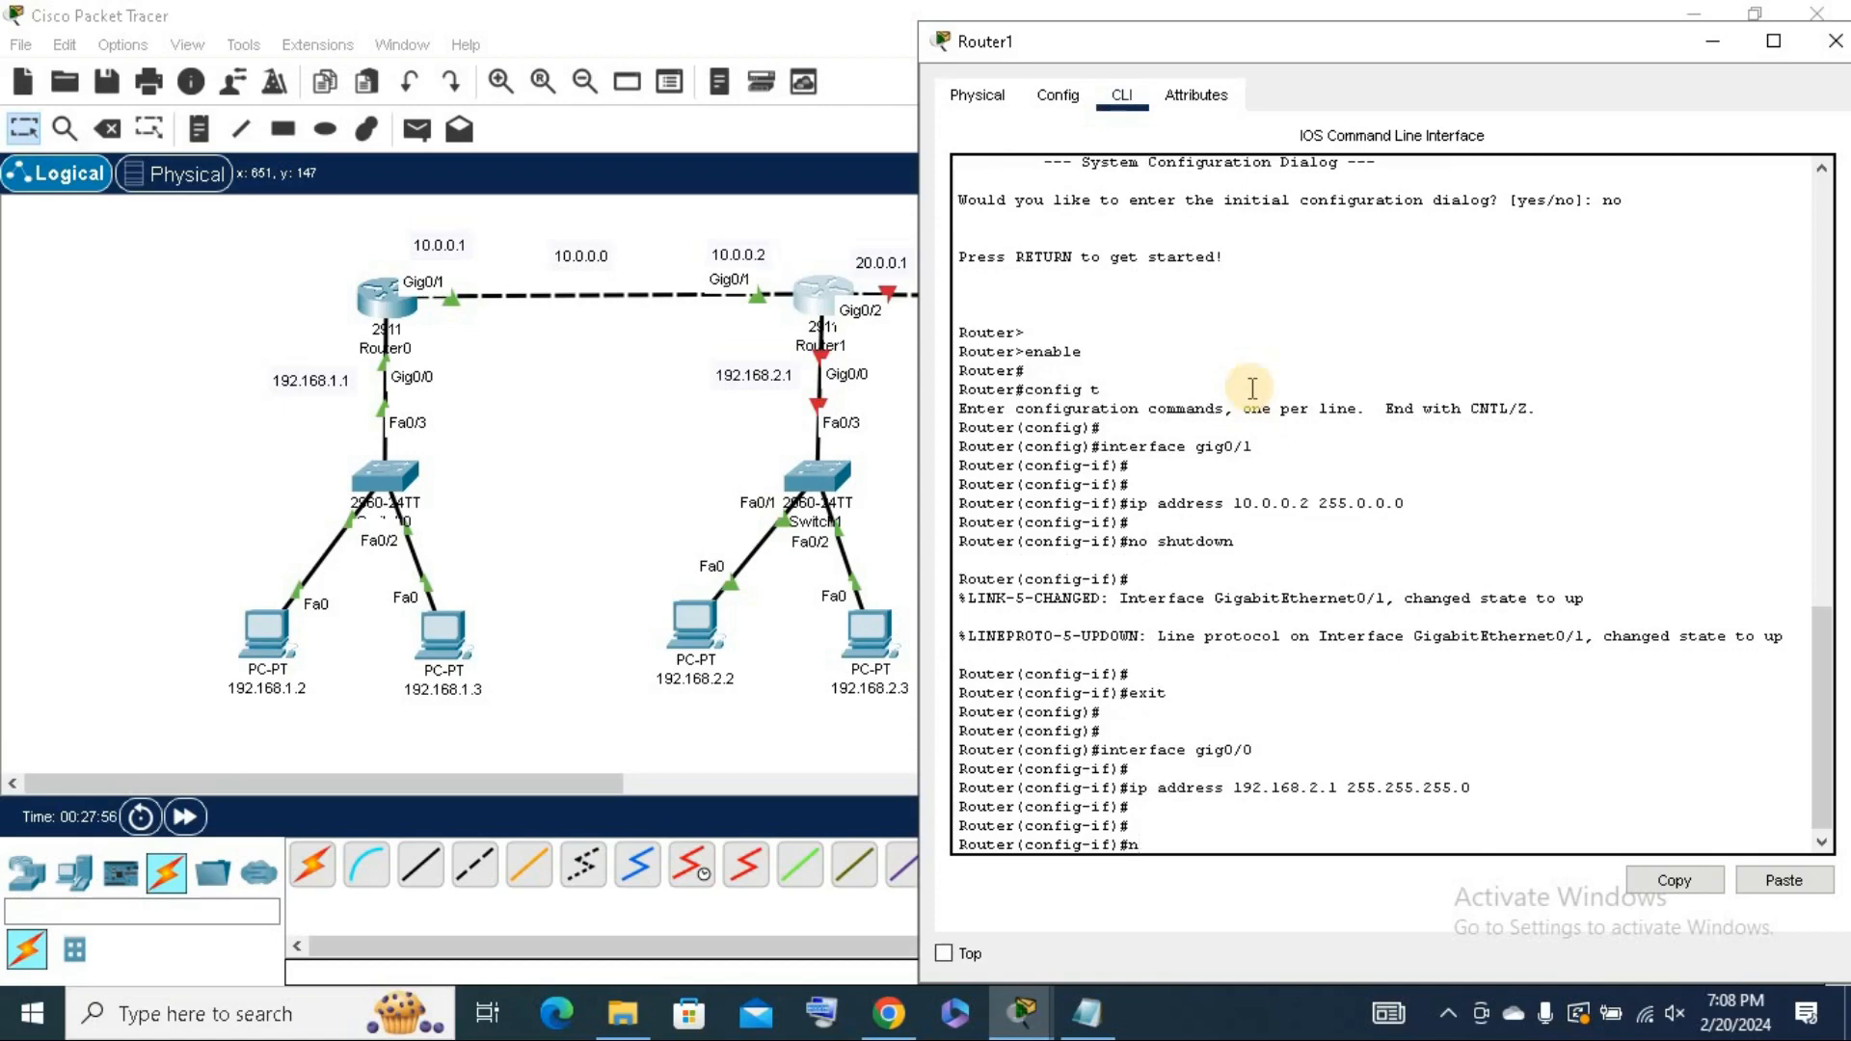
Bring up Router1's gig0/0 interface with no shutdown and exit interface configuration.
type("no shutdown")
key("Return")
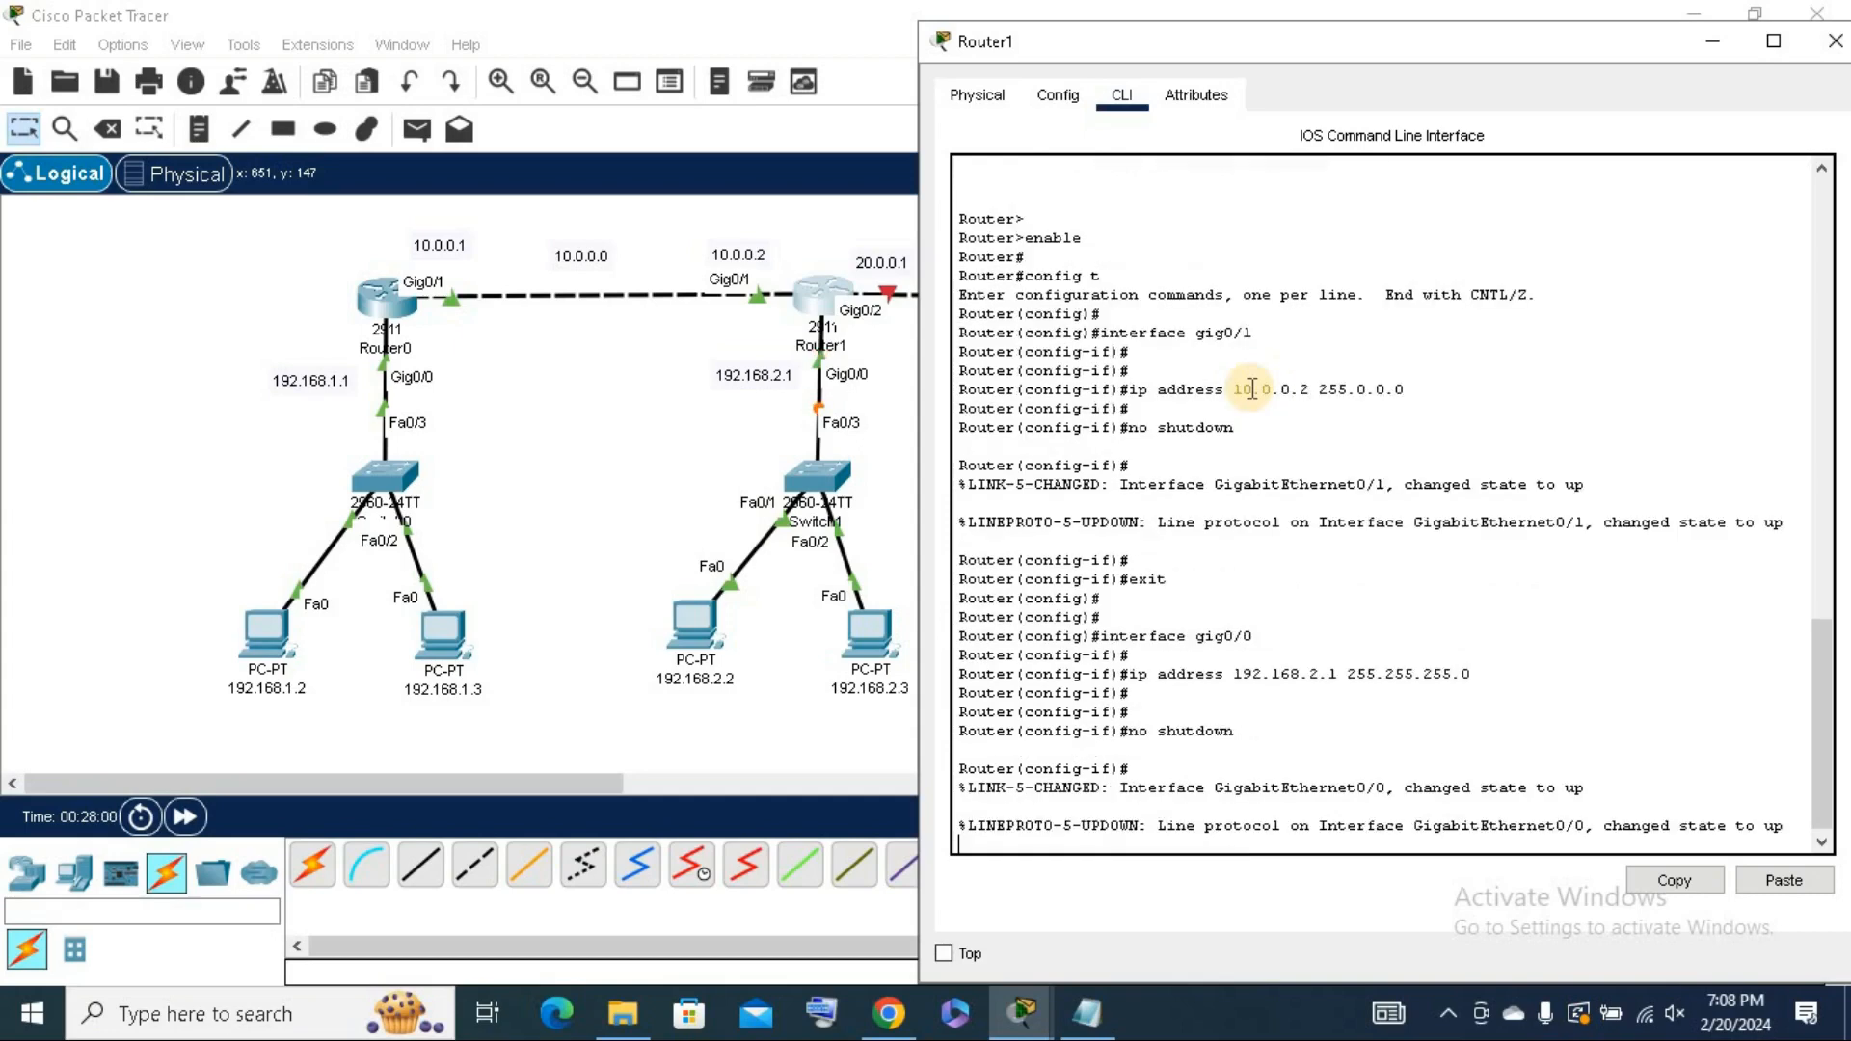
key("Return")
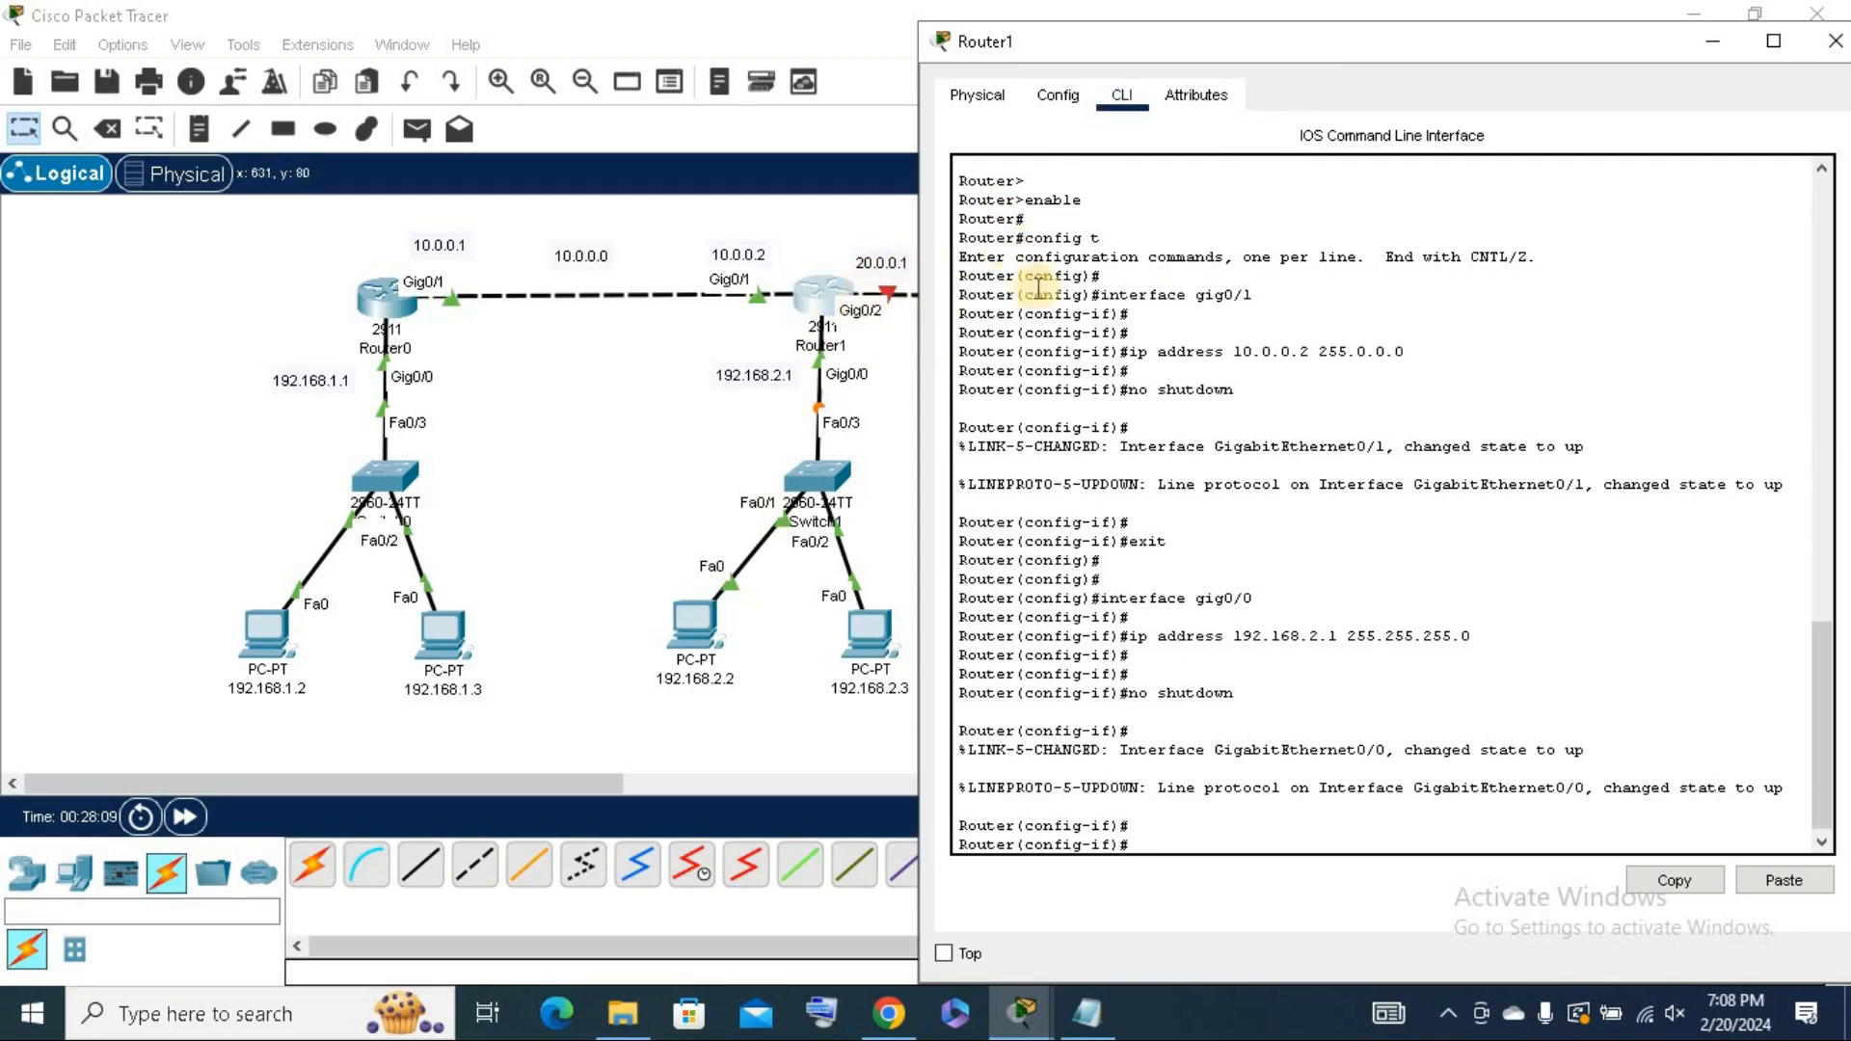
type("exit")
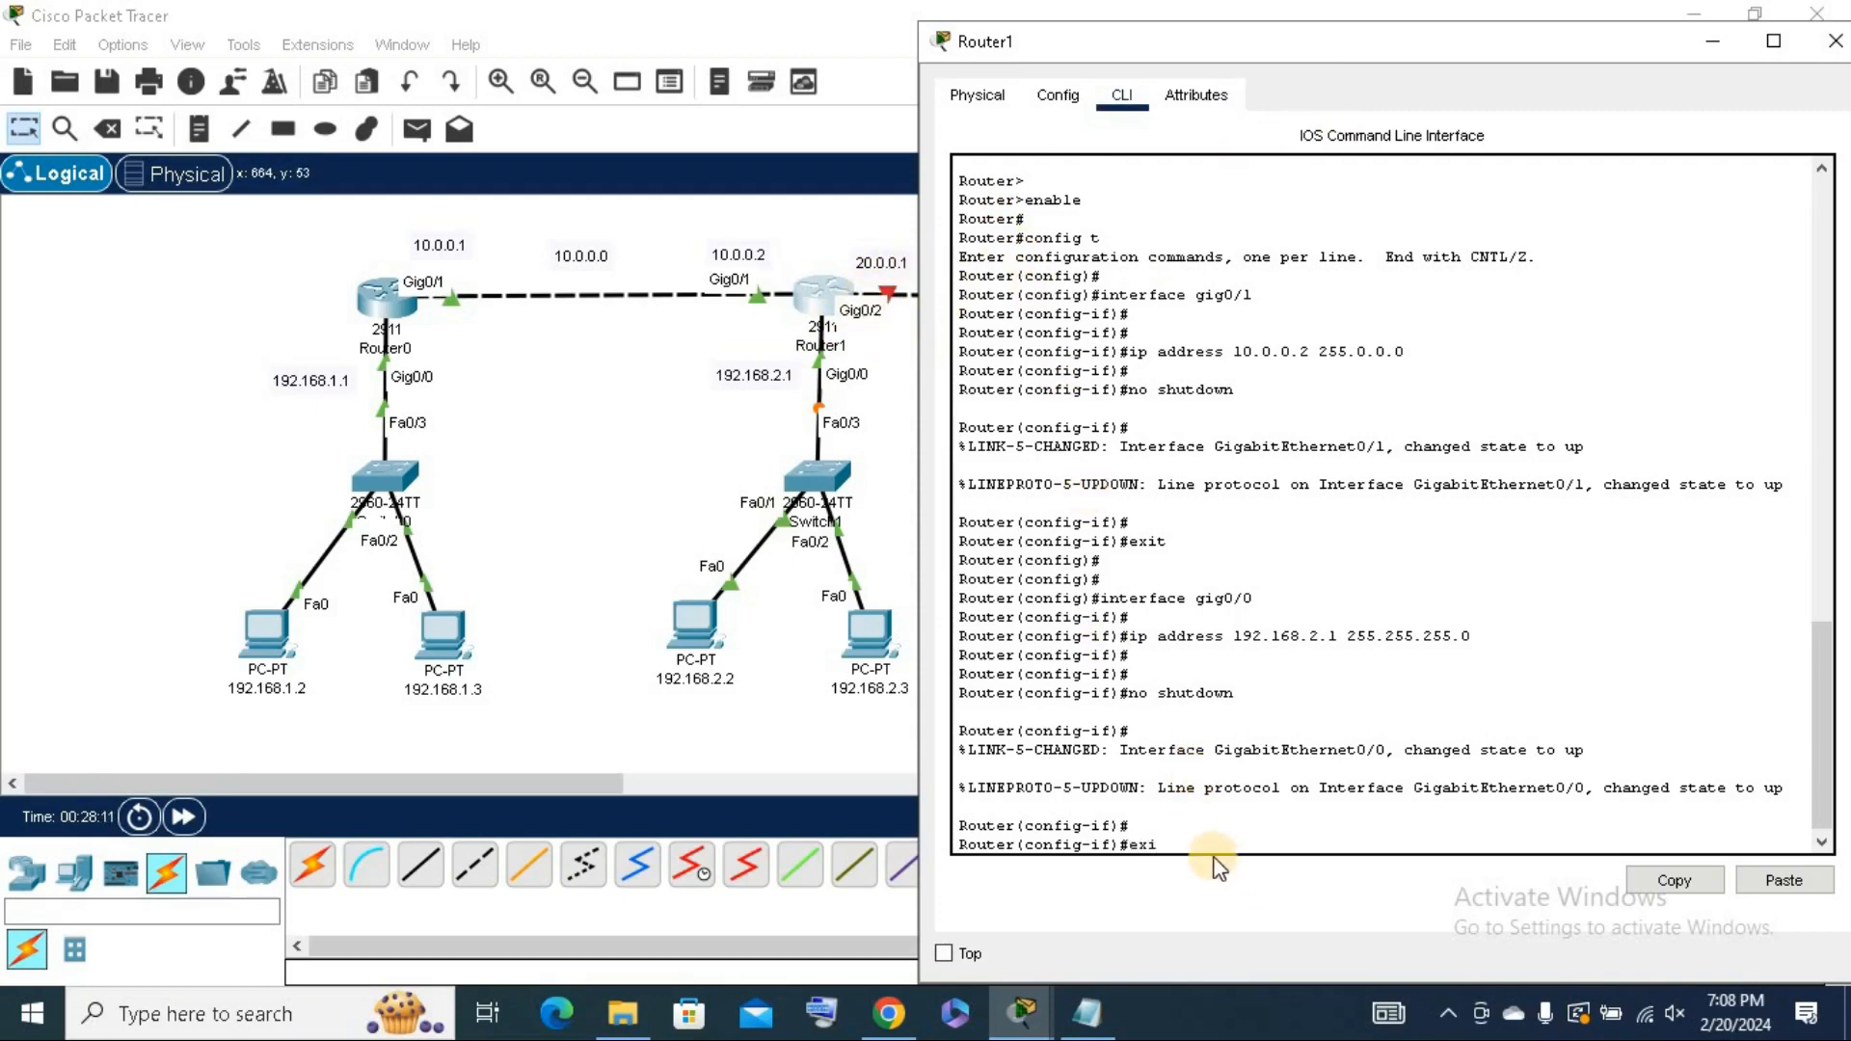
key("Return")
key("Return")
Select Router1's interface gig0/2 and assign it IP address 20.0.0.1 with mask 255.0.0.0.
type("interface")
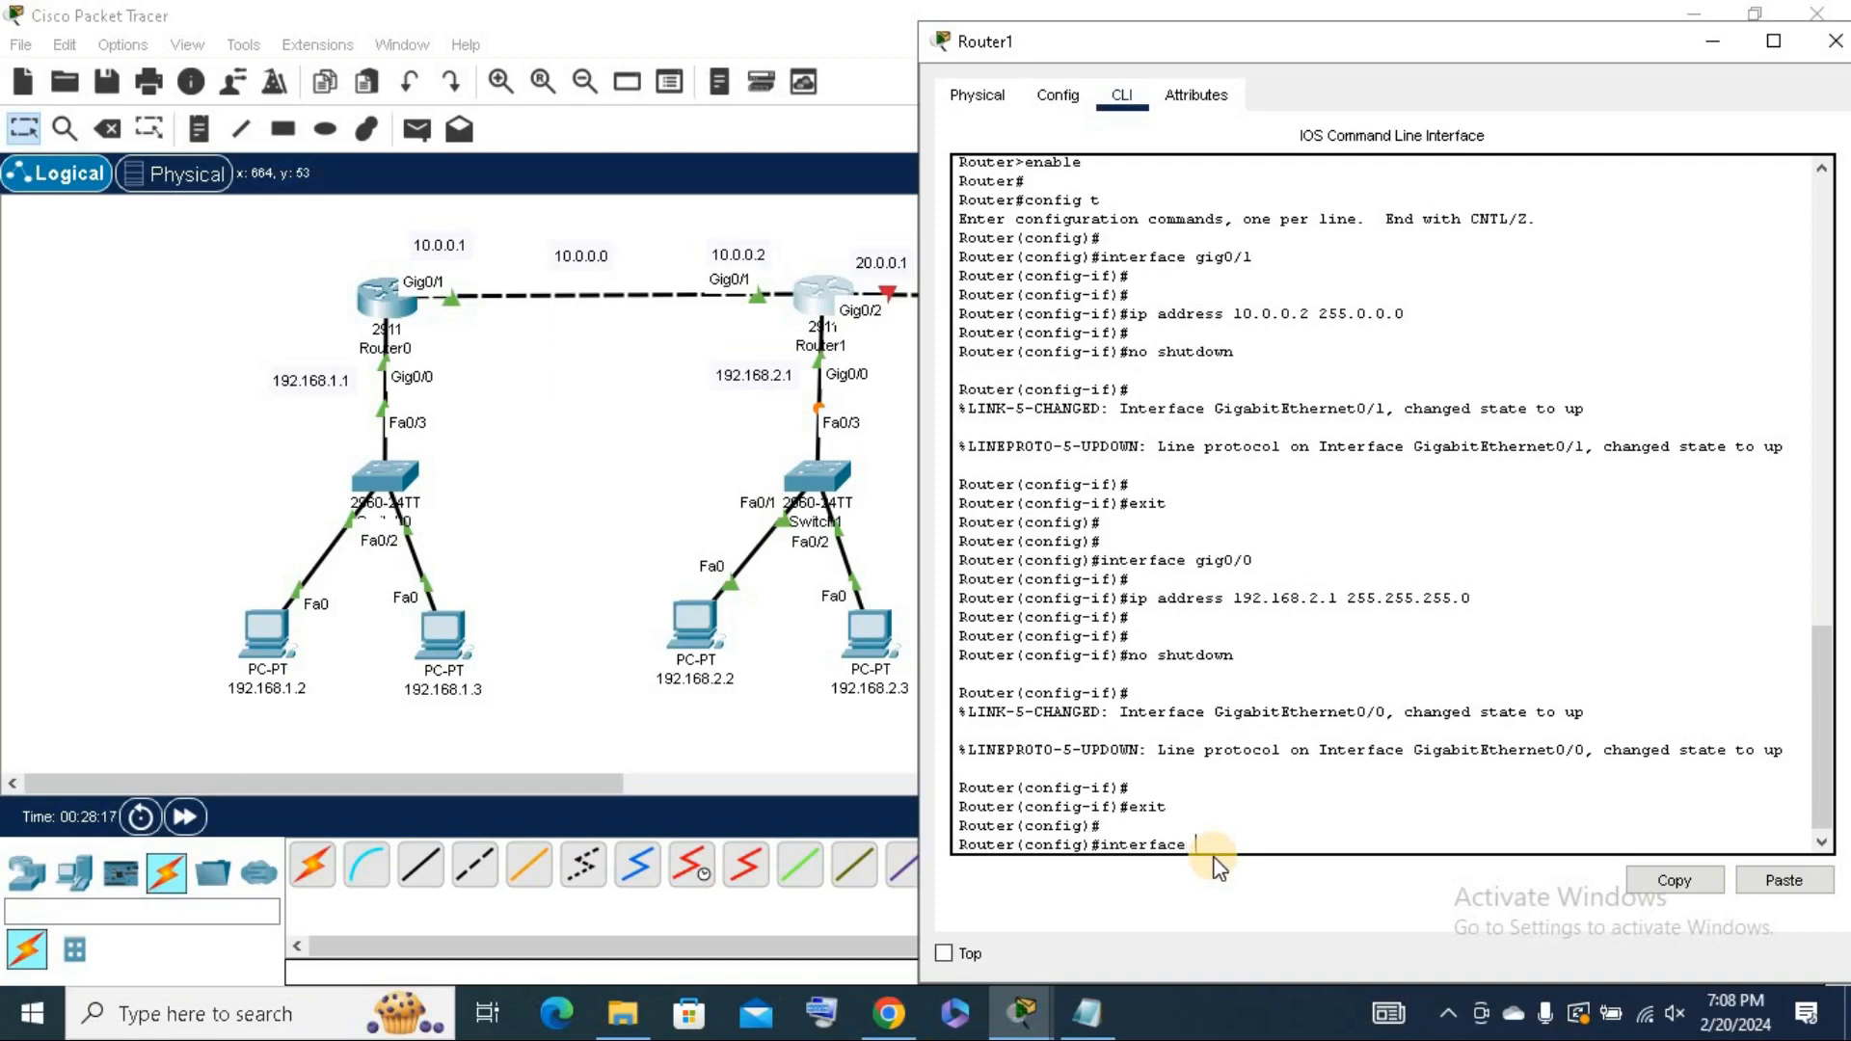
type(" gig0")
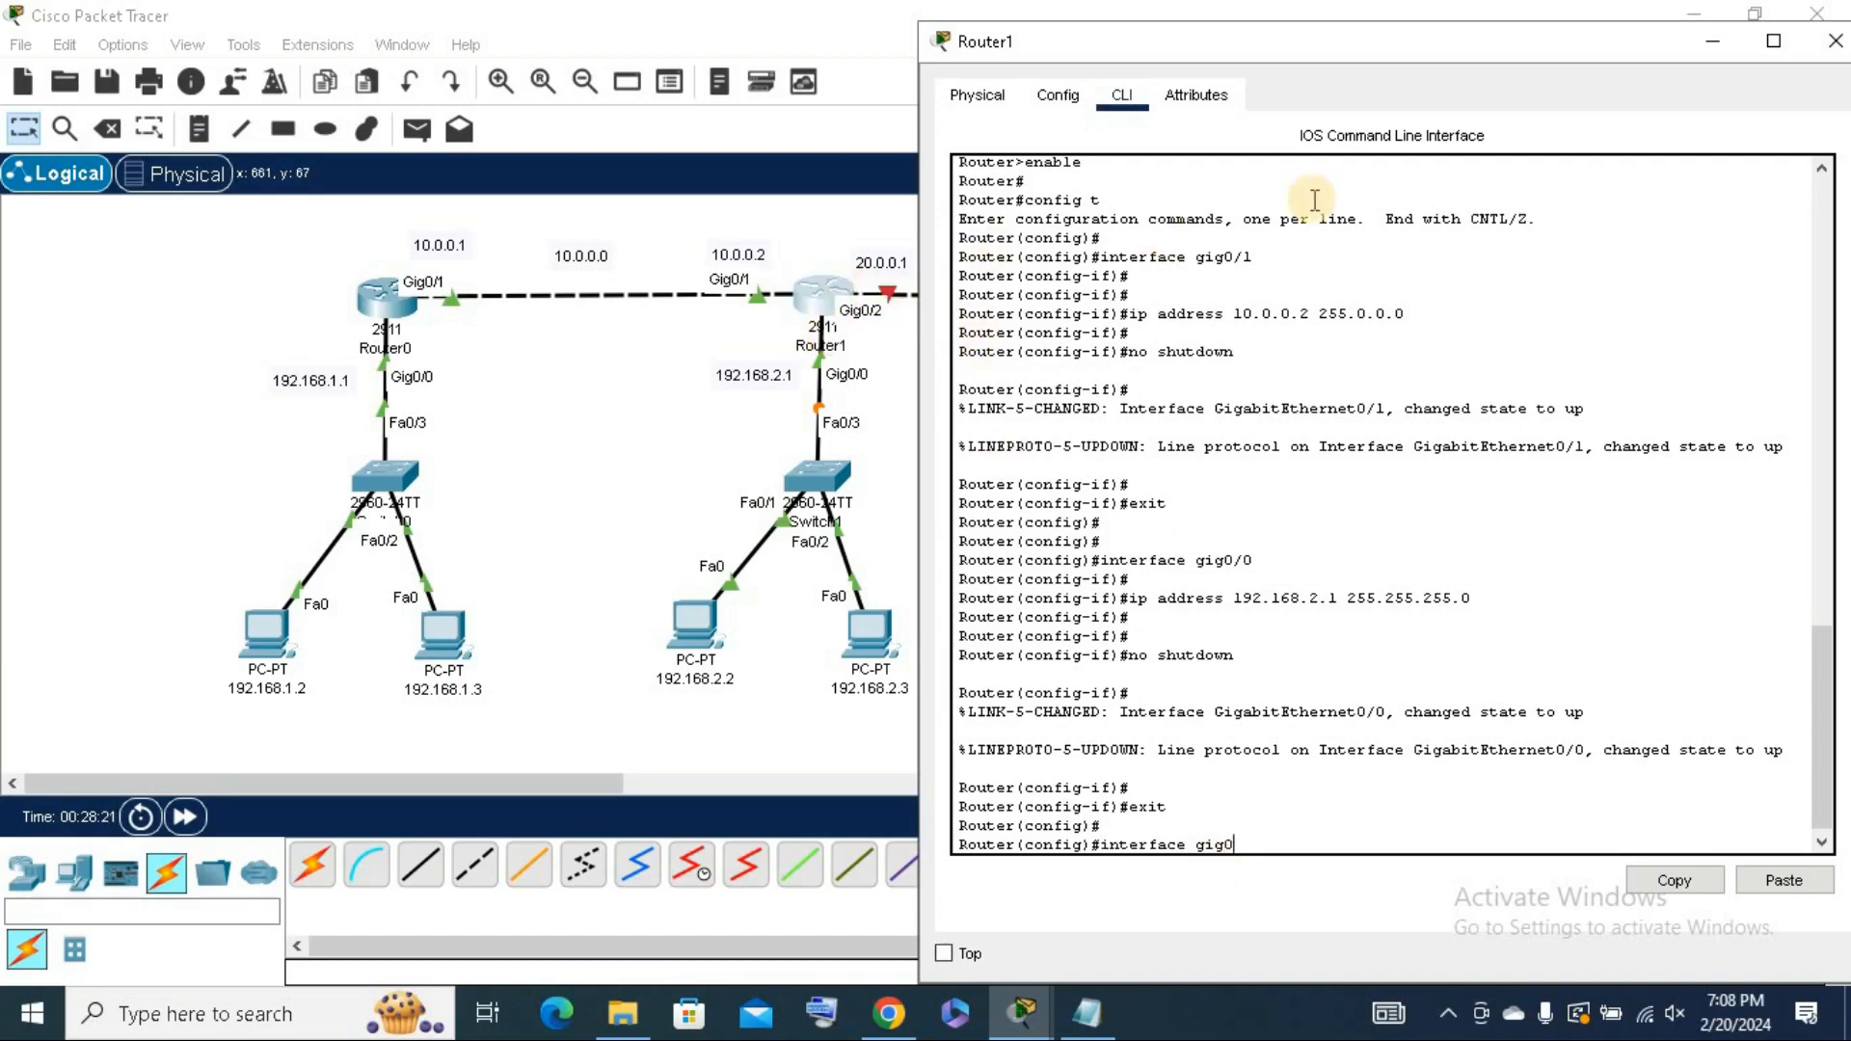
type("/2")
key("Return")
key("Return")
key("Return")
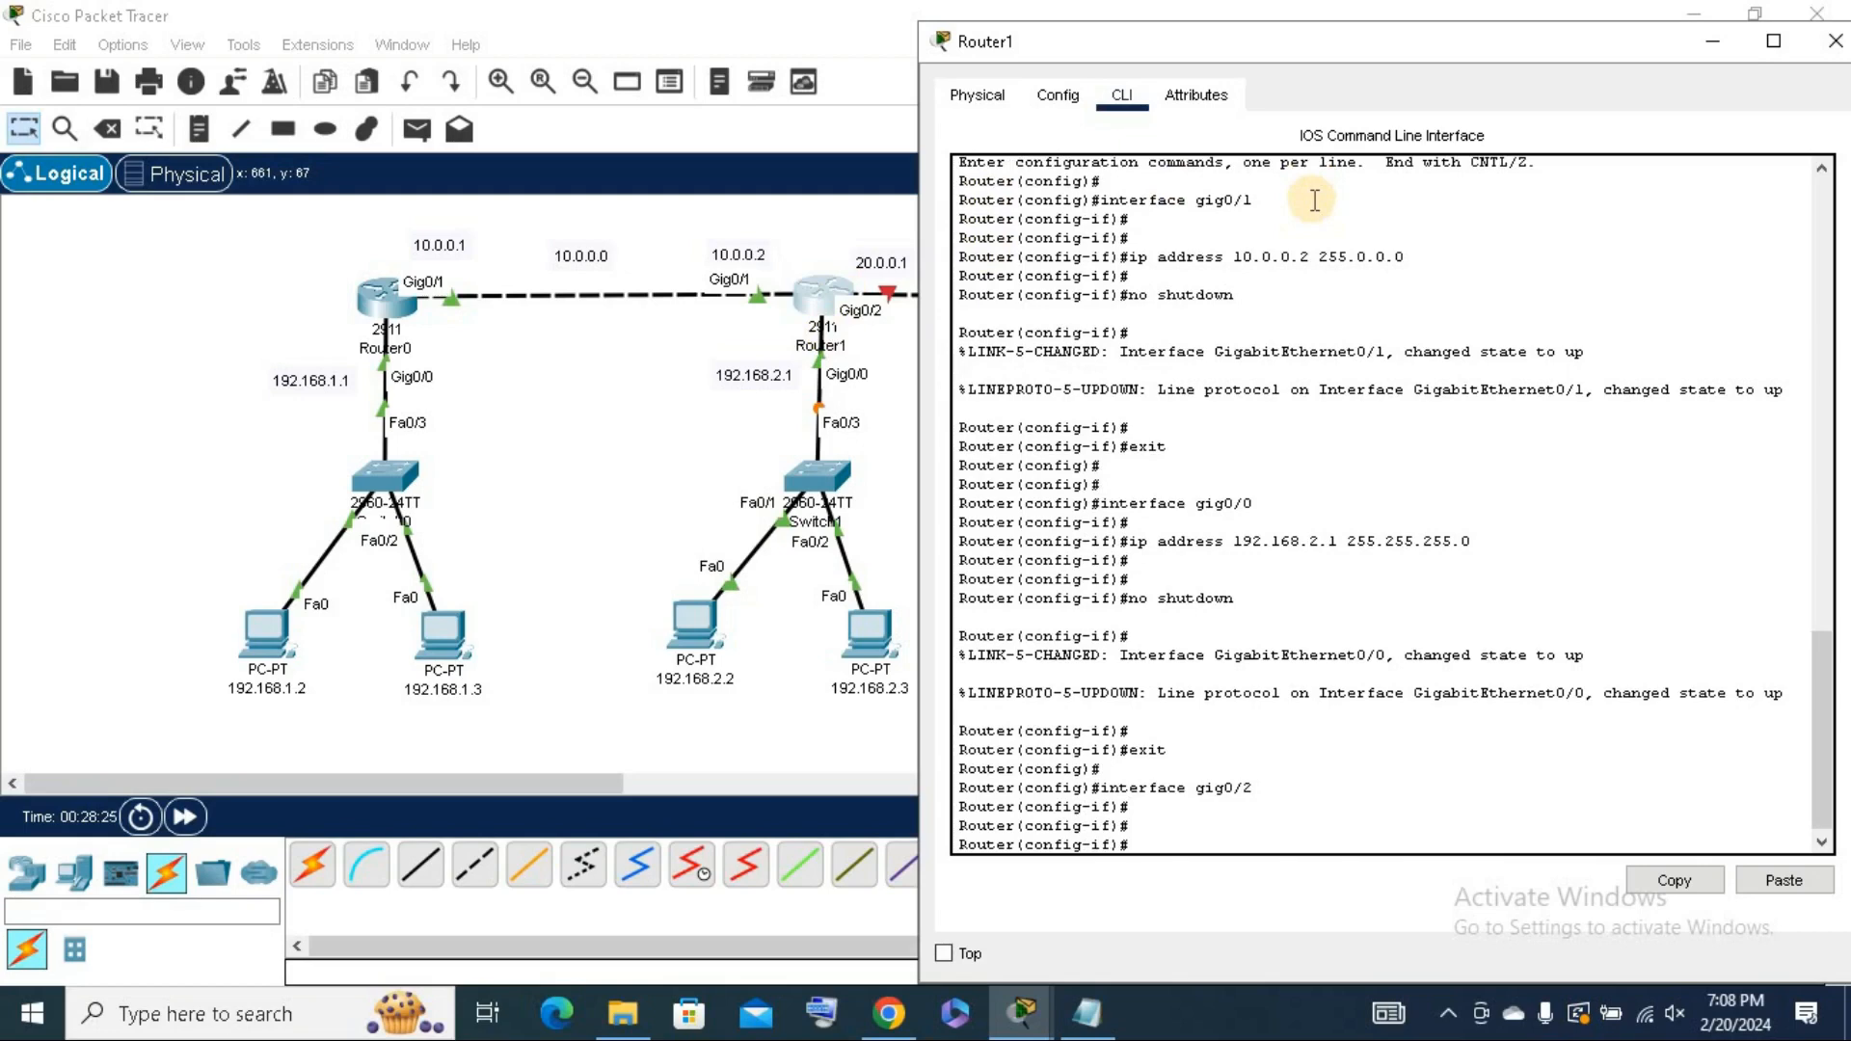
type("ip address")
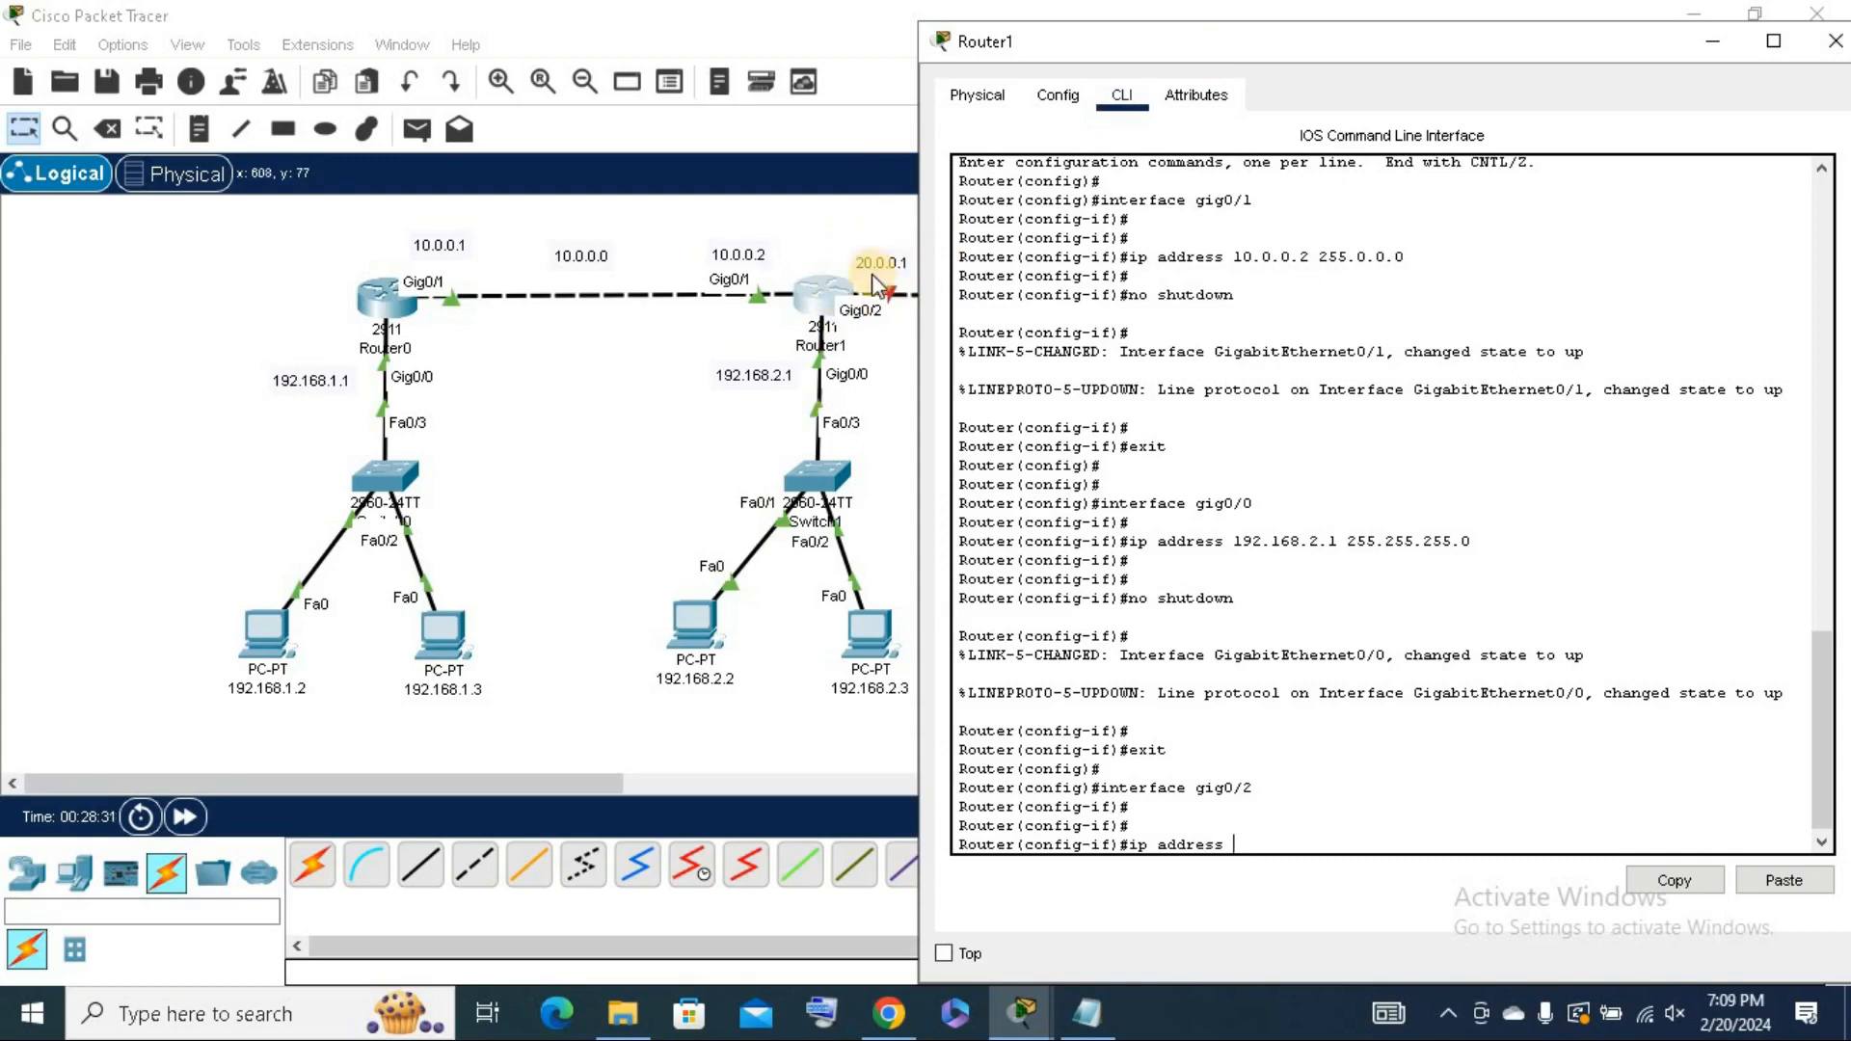
type(" 20")
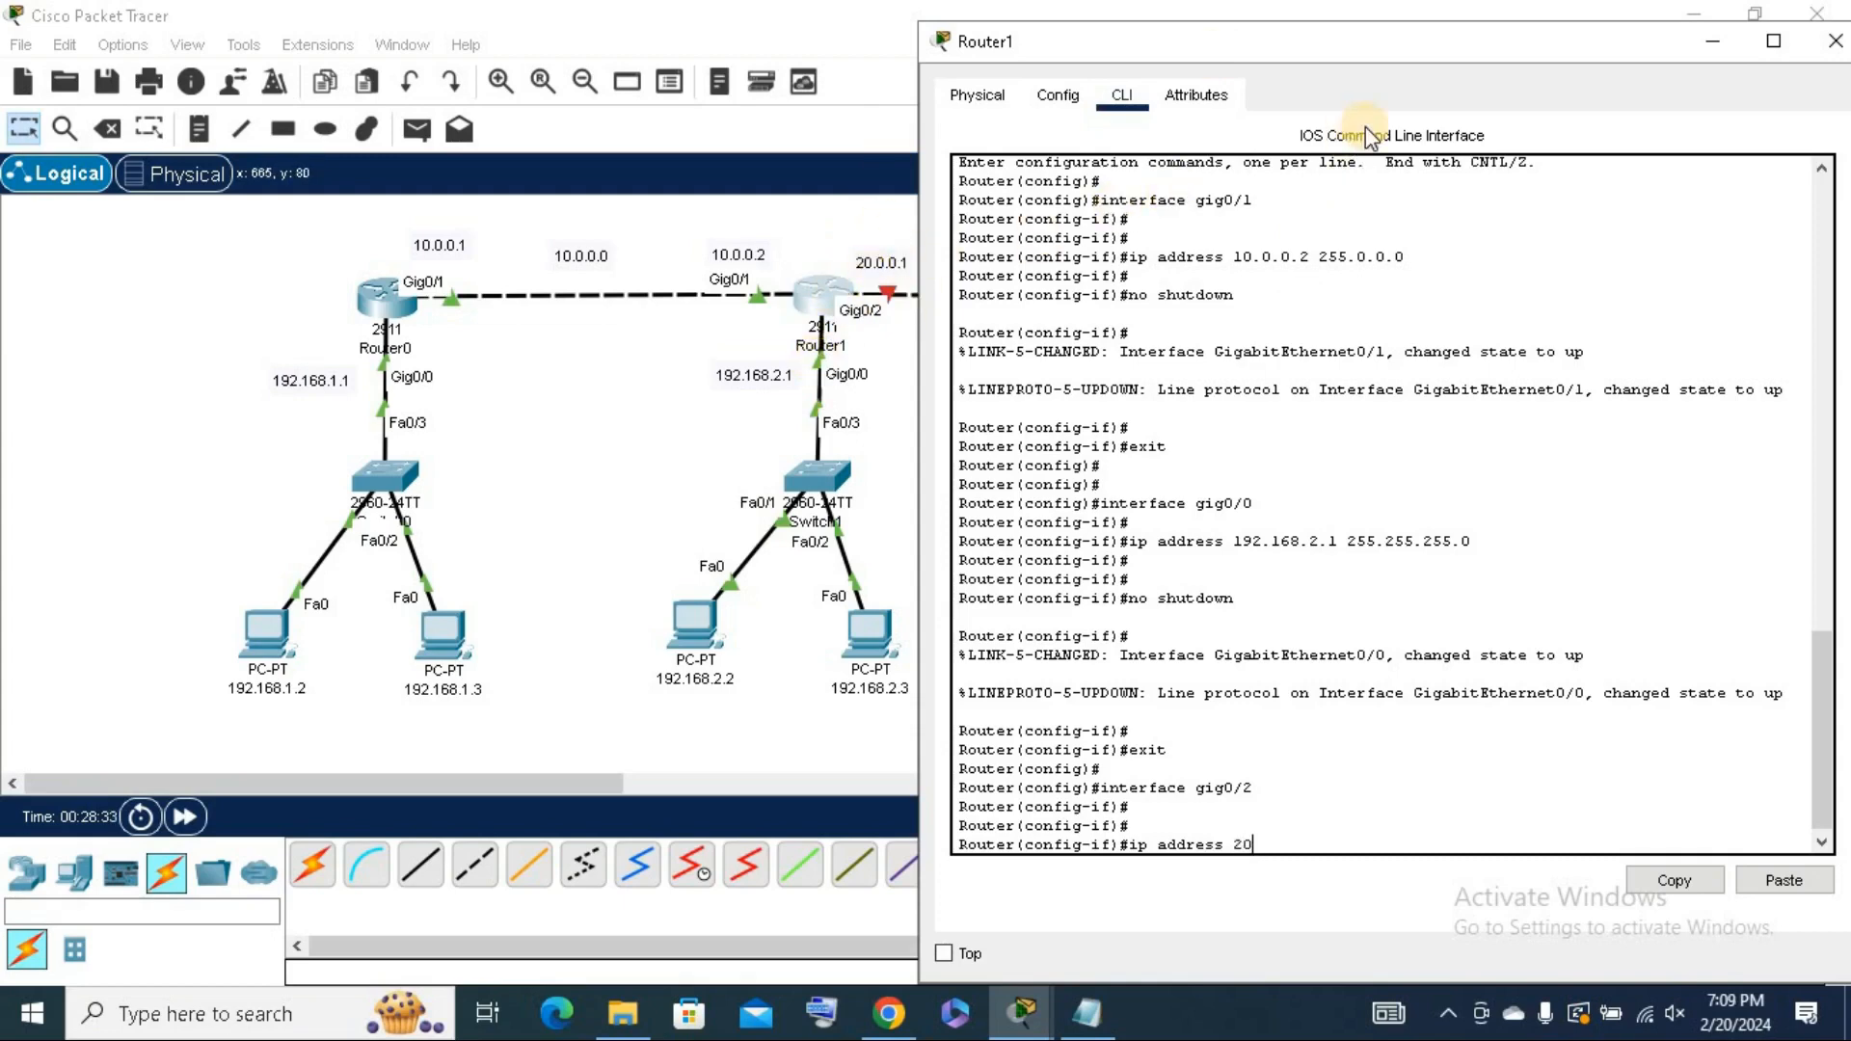
type(".0.0.1 255.0.0.")
key("Return")
key("Return")
key("Return")
Bring up Router1's gig0/2 interface with no shutdown, then exit its configuration and close the router's window.
type("nfig-if)#n")
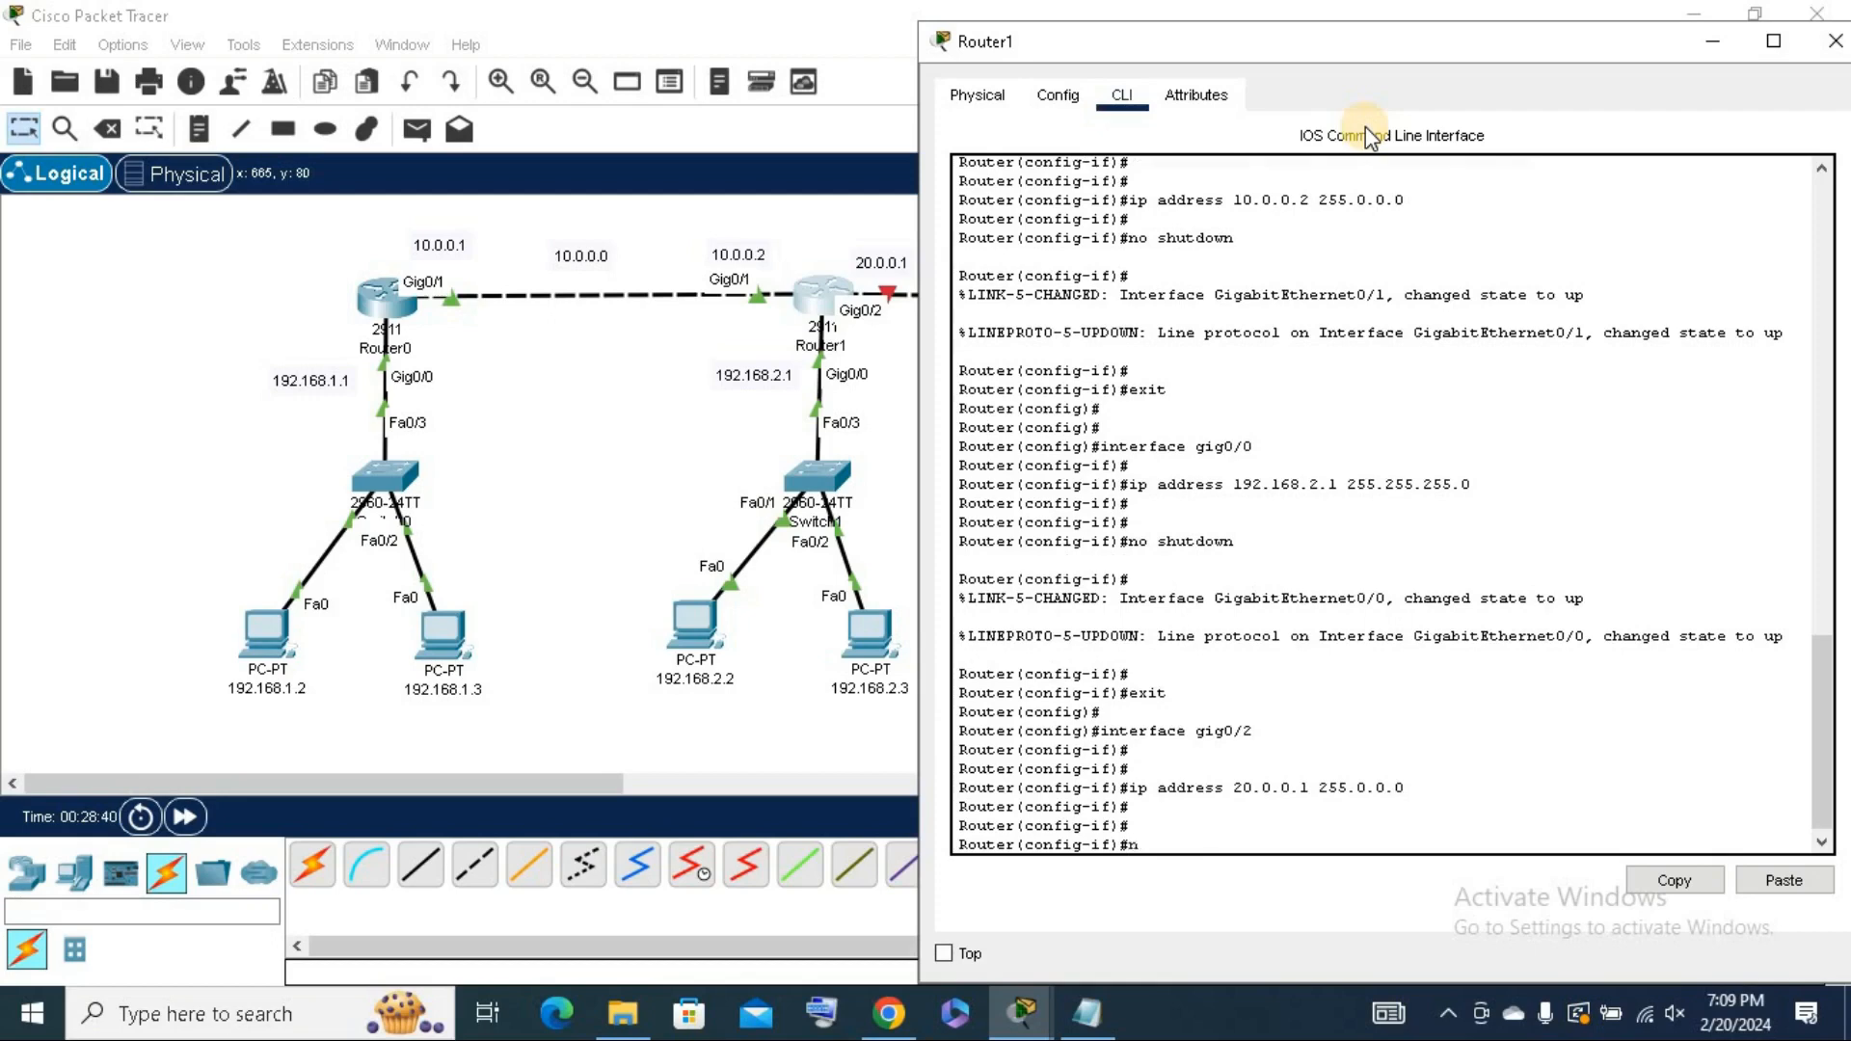
type("o shutdown")
key("Return")
key("Return")
key("Return")
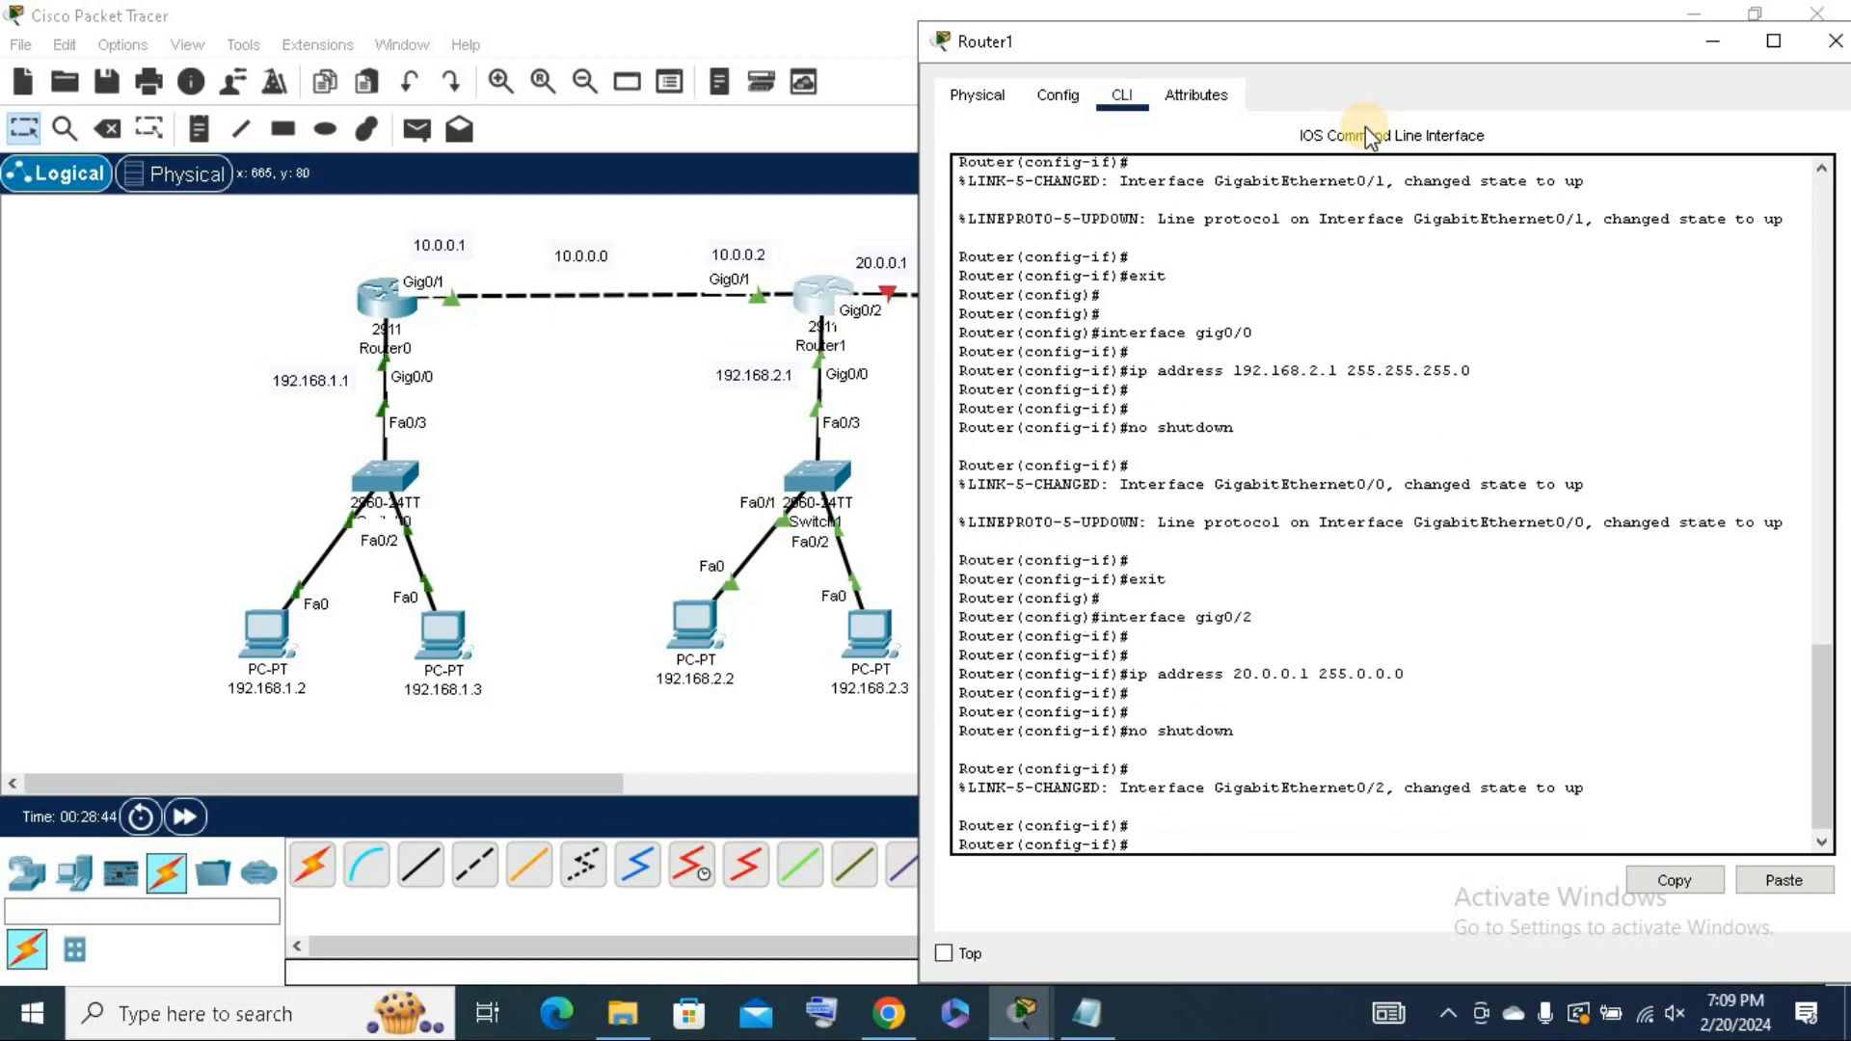
type("exit")
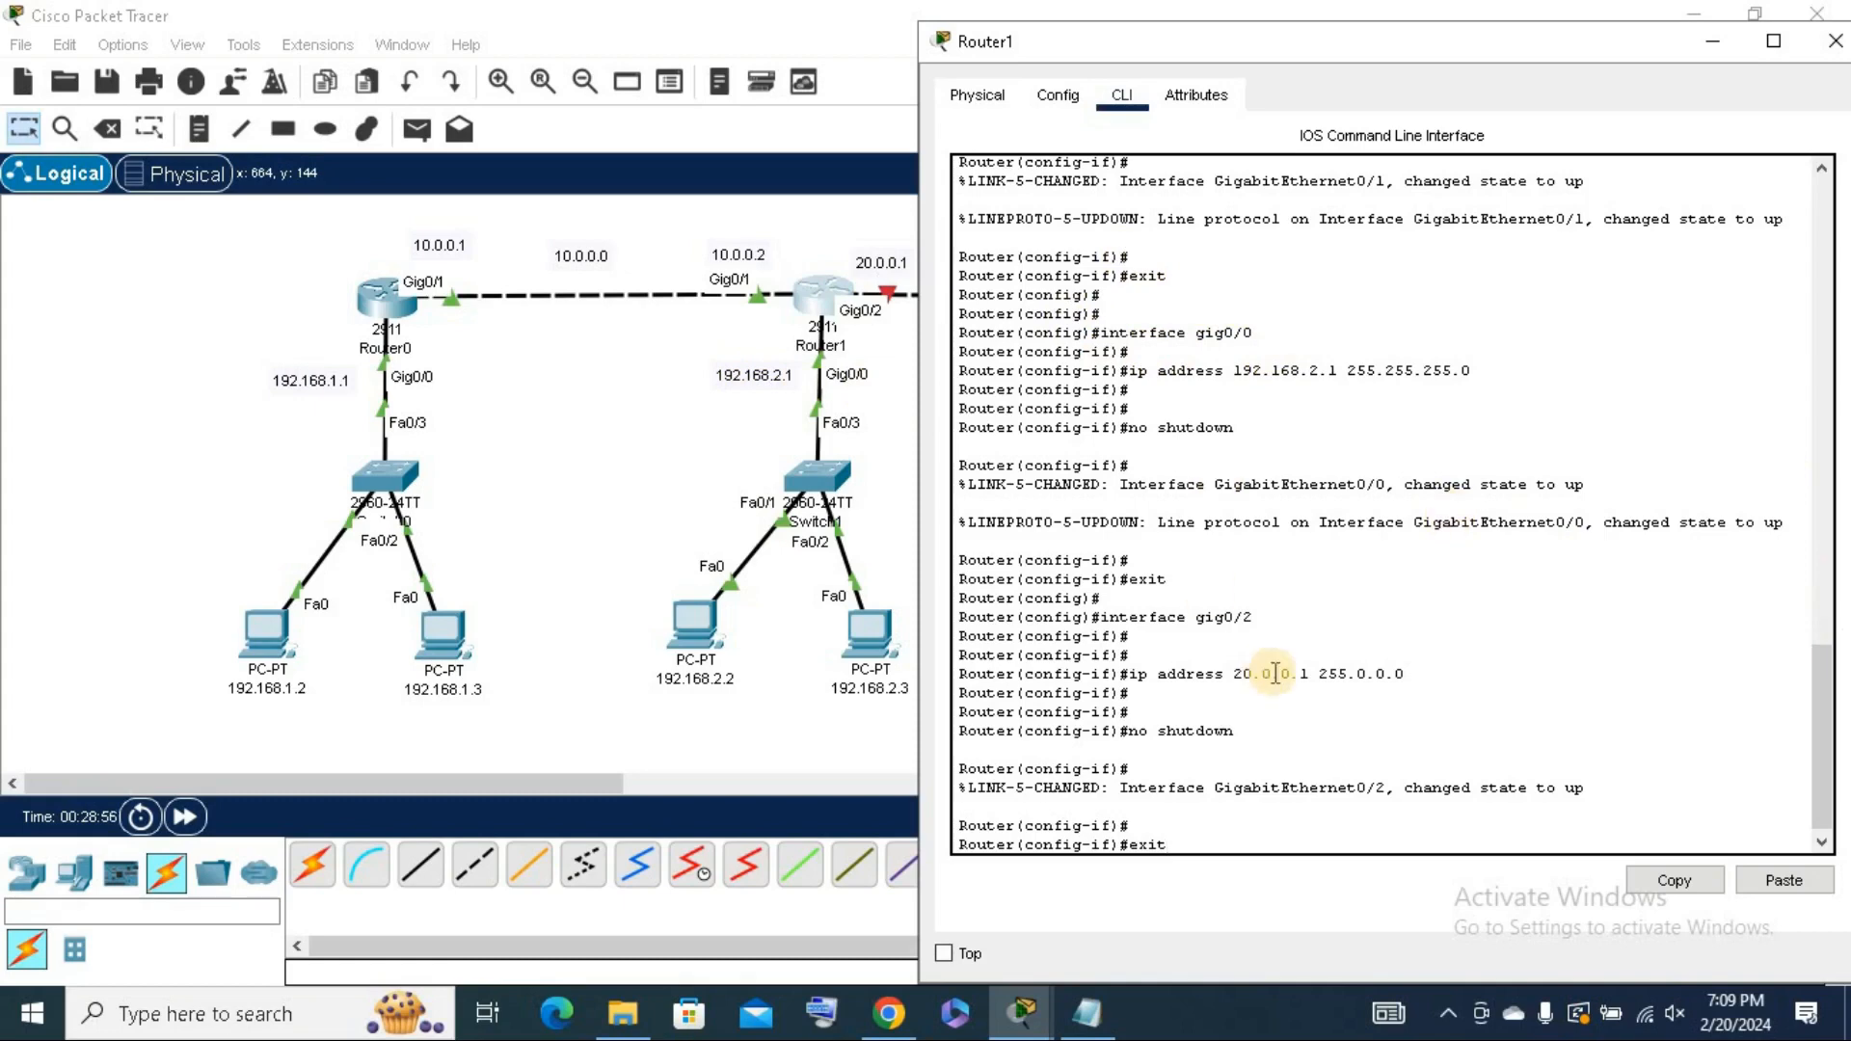
key("Return")
key("Return")
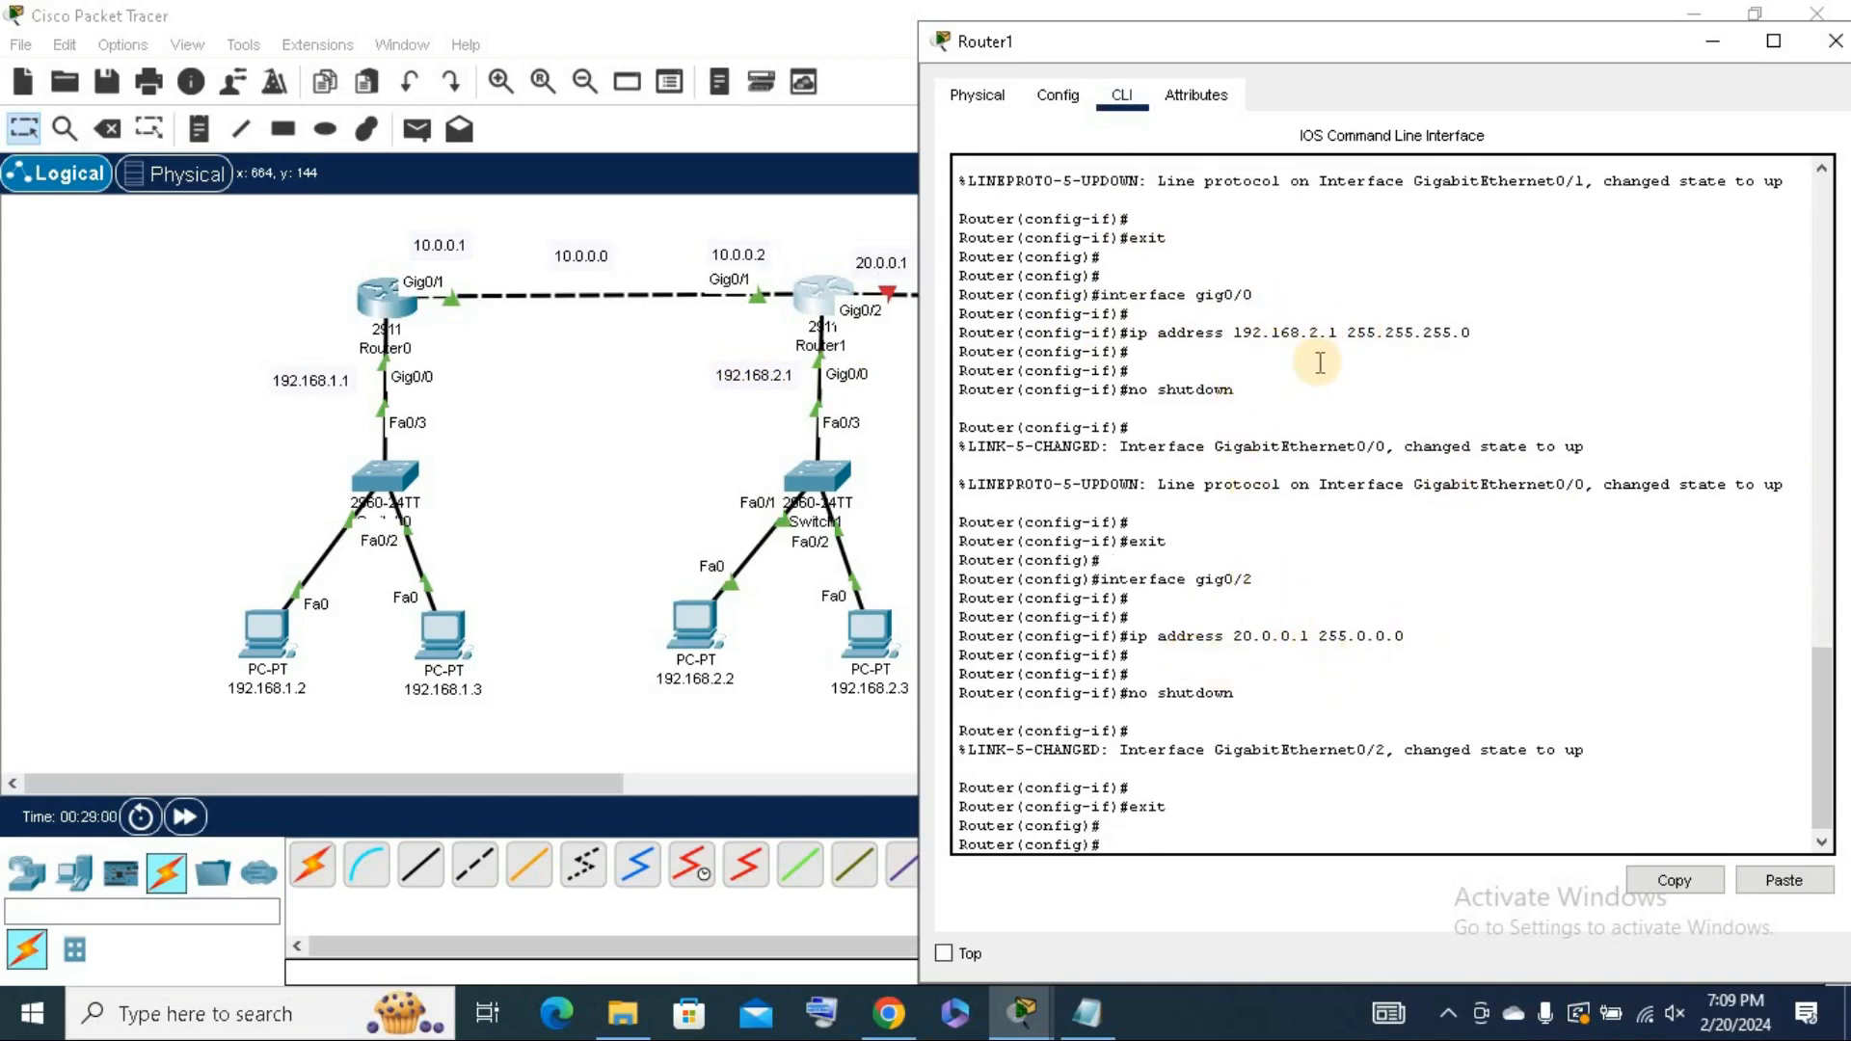
scroll(1320, 362, "up", 6)
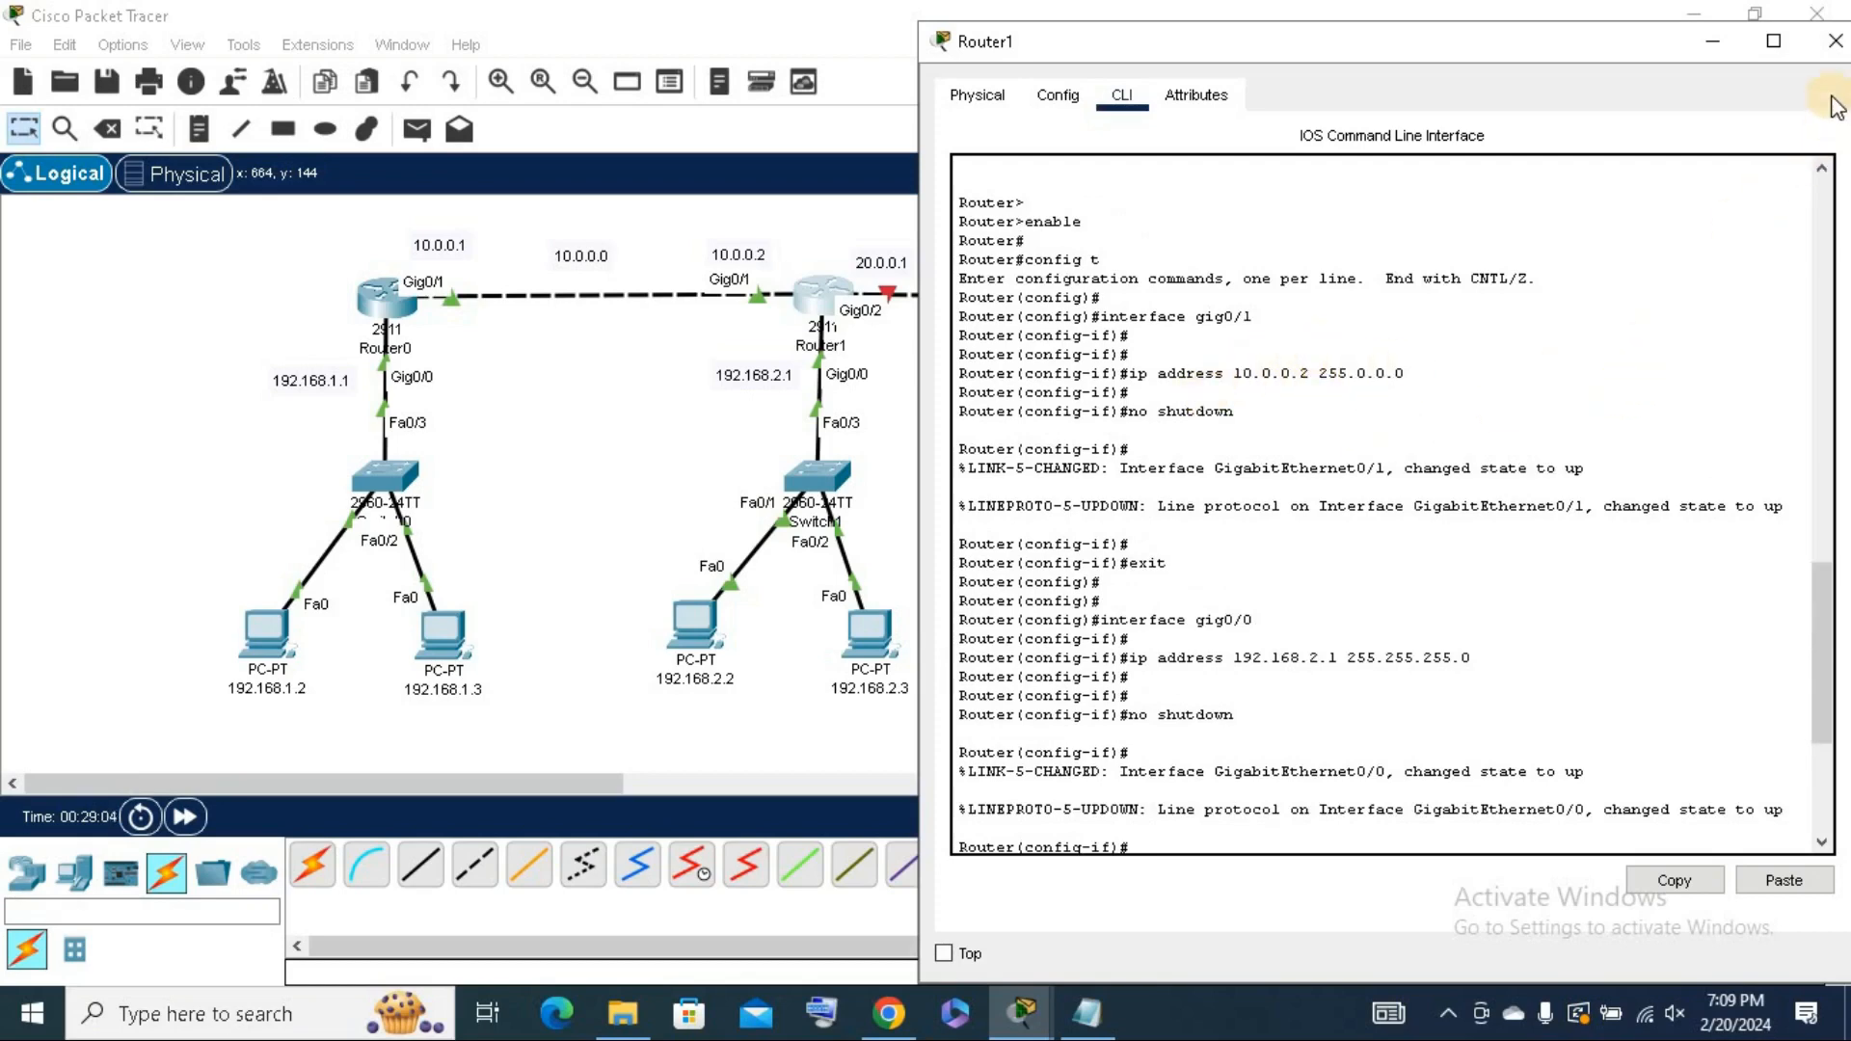
left_click(1835, 41)
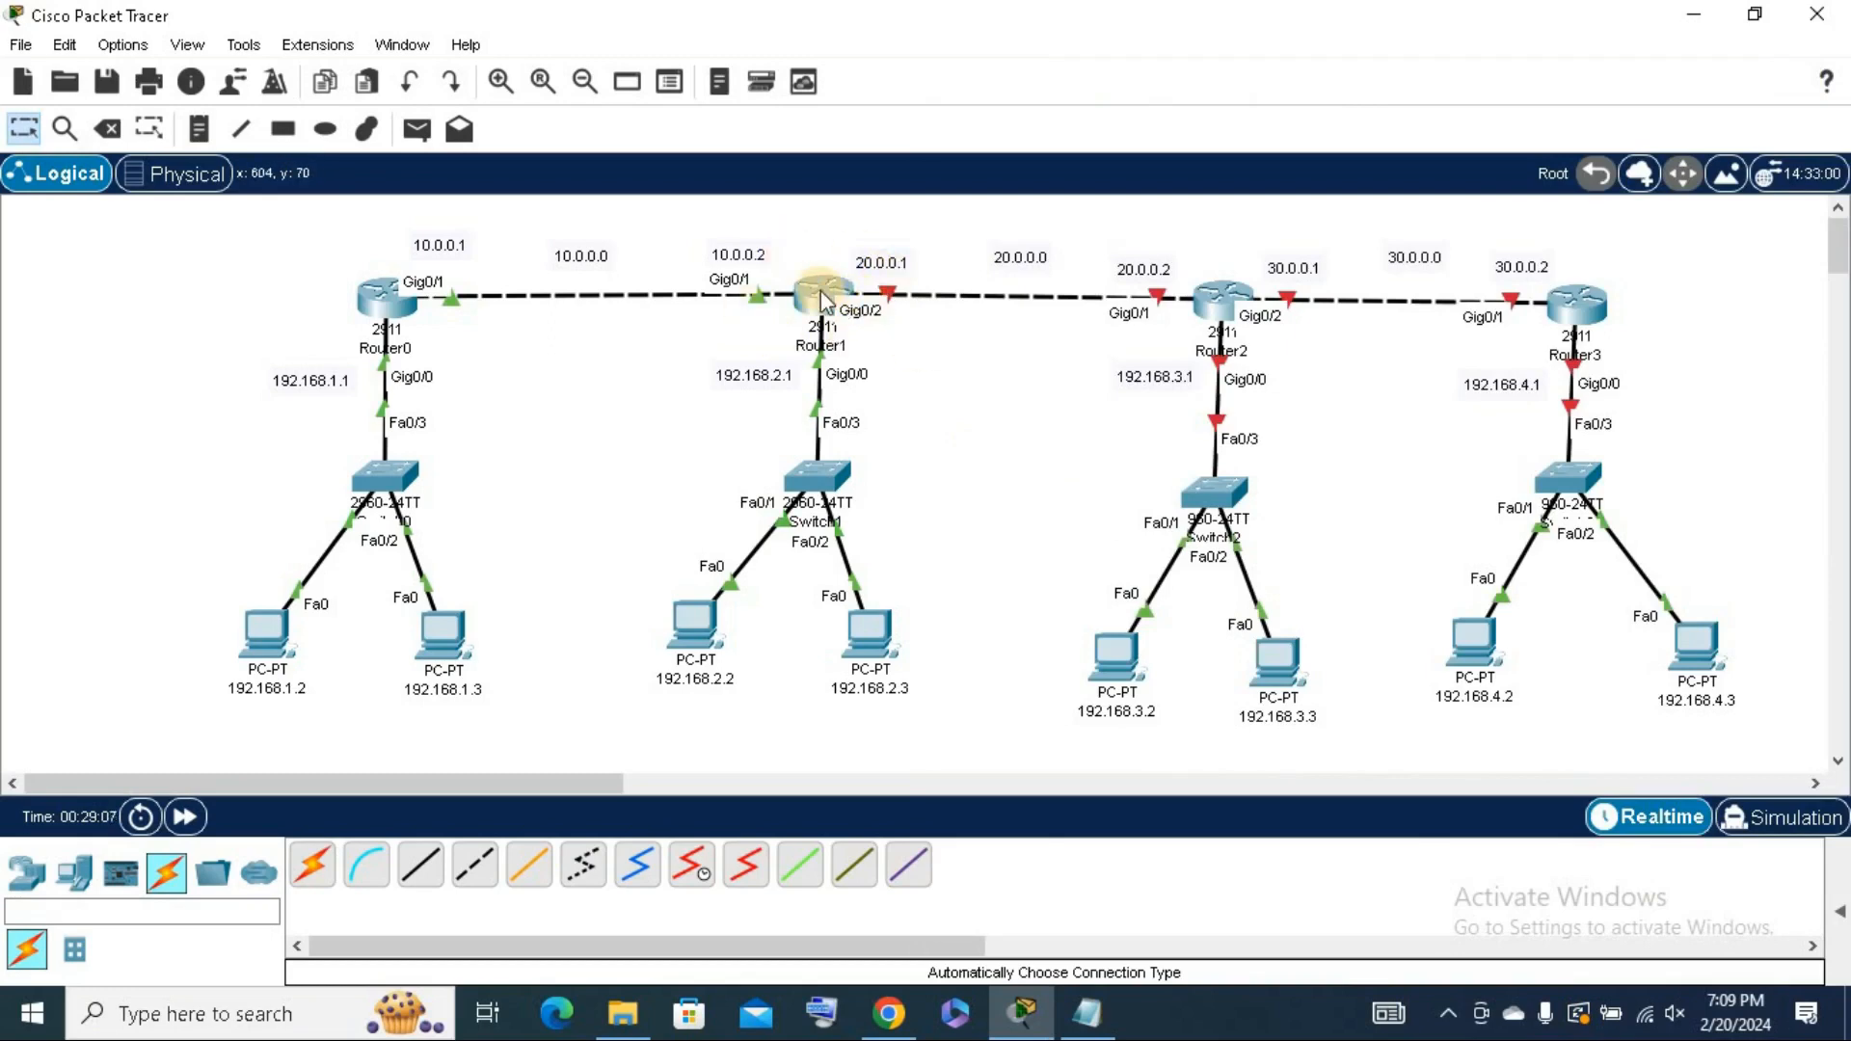
Open Router2's command line, moving its window clear of the router, and answer no to the initial configuration dialog.
mouse_move(822, 302)
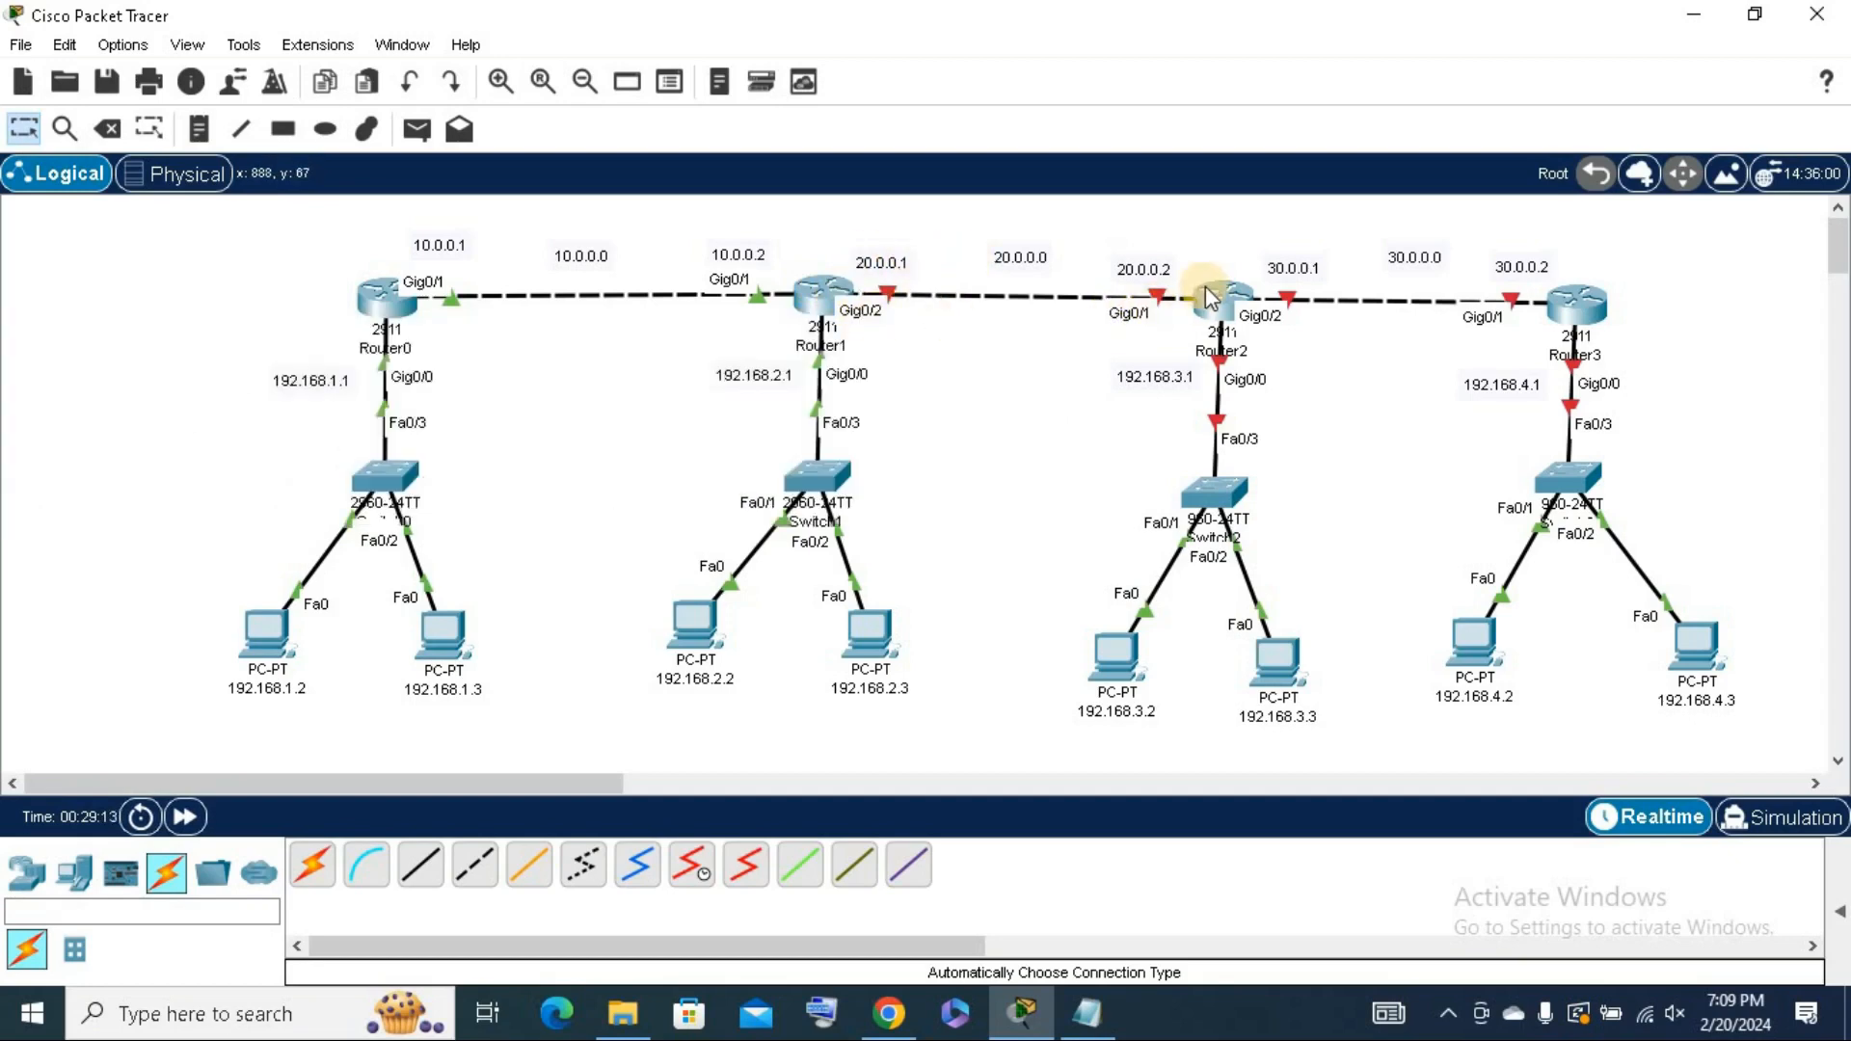
mouse_move(1210, 299)
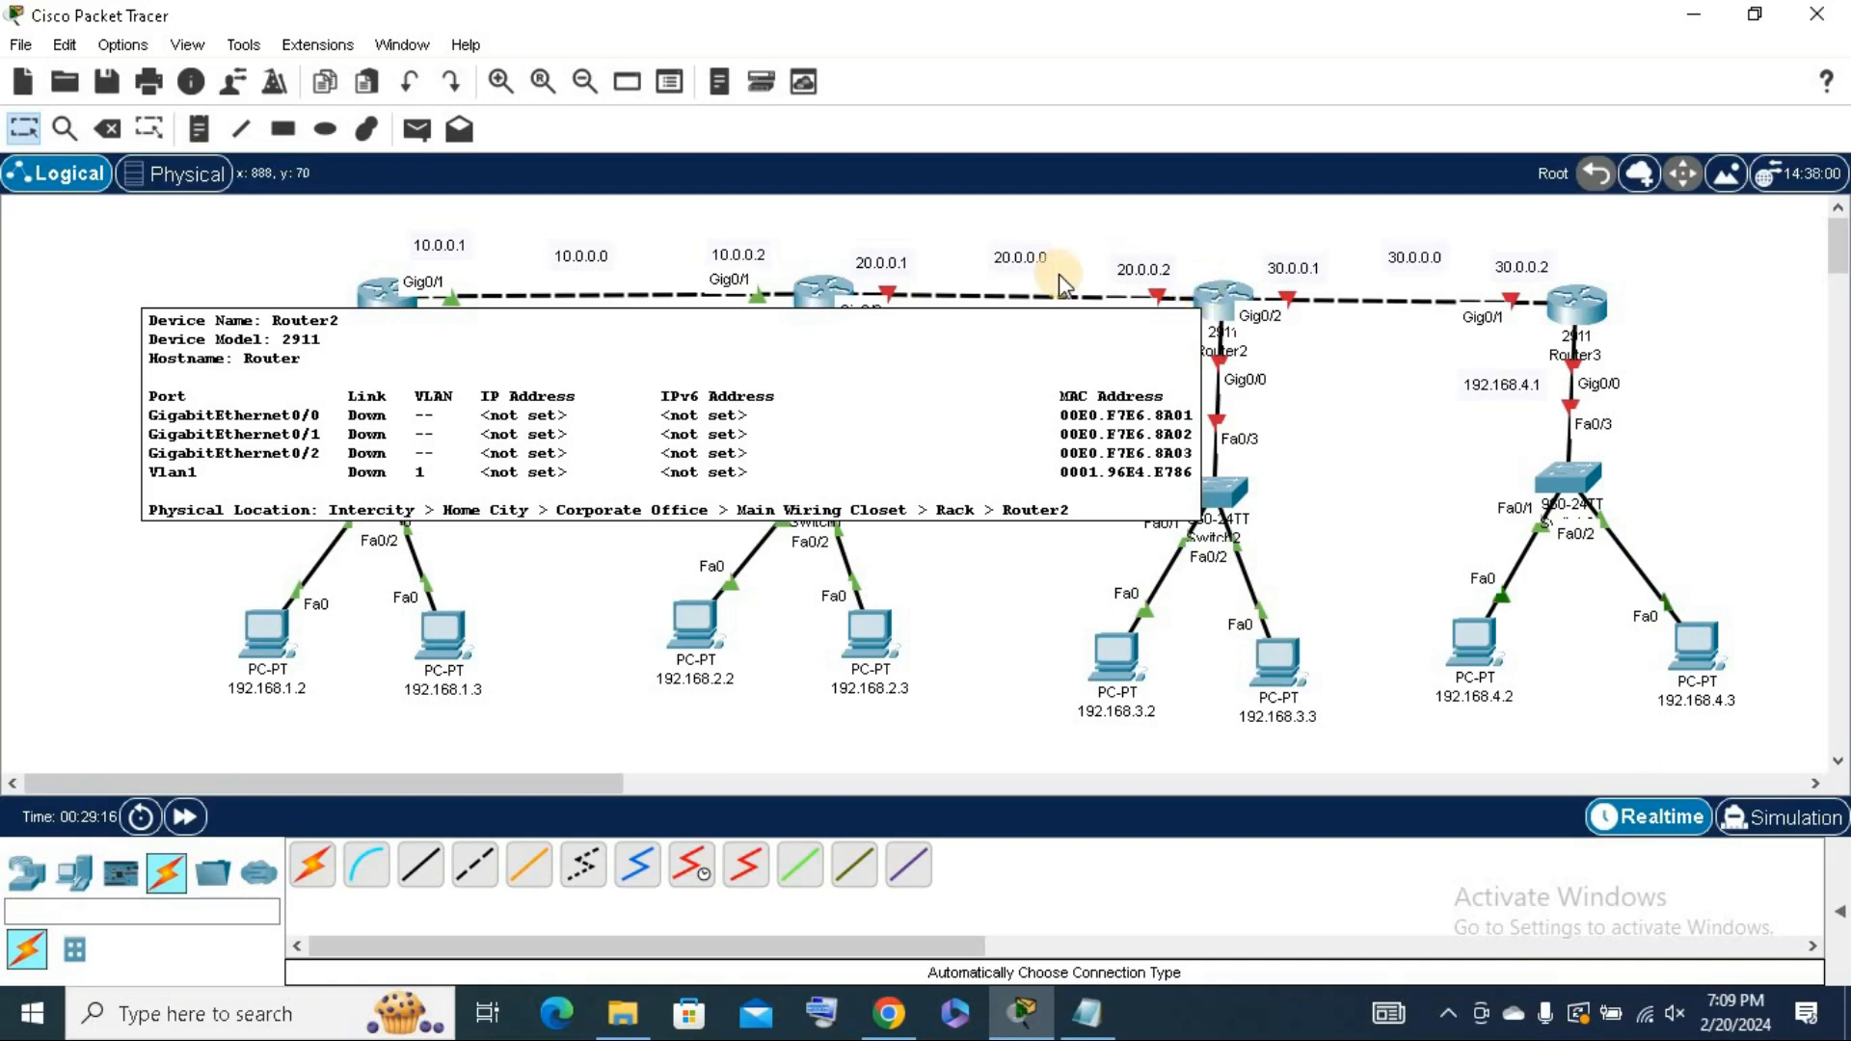
left_click(1213, 317)
left_click_drag(1049, 59, 734, 62)
left_click(338, 96)
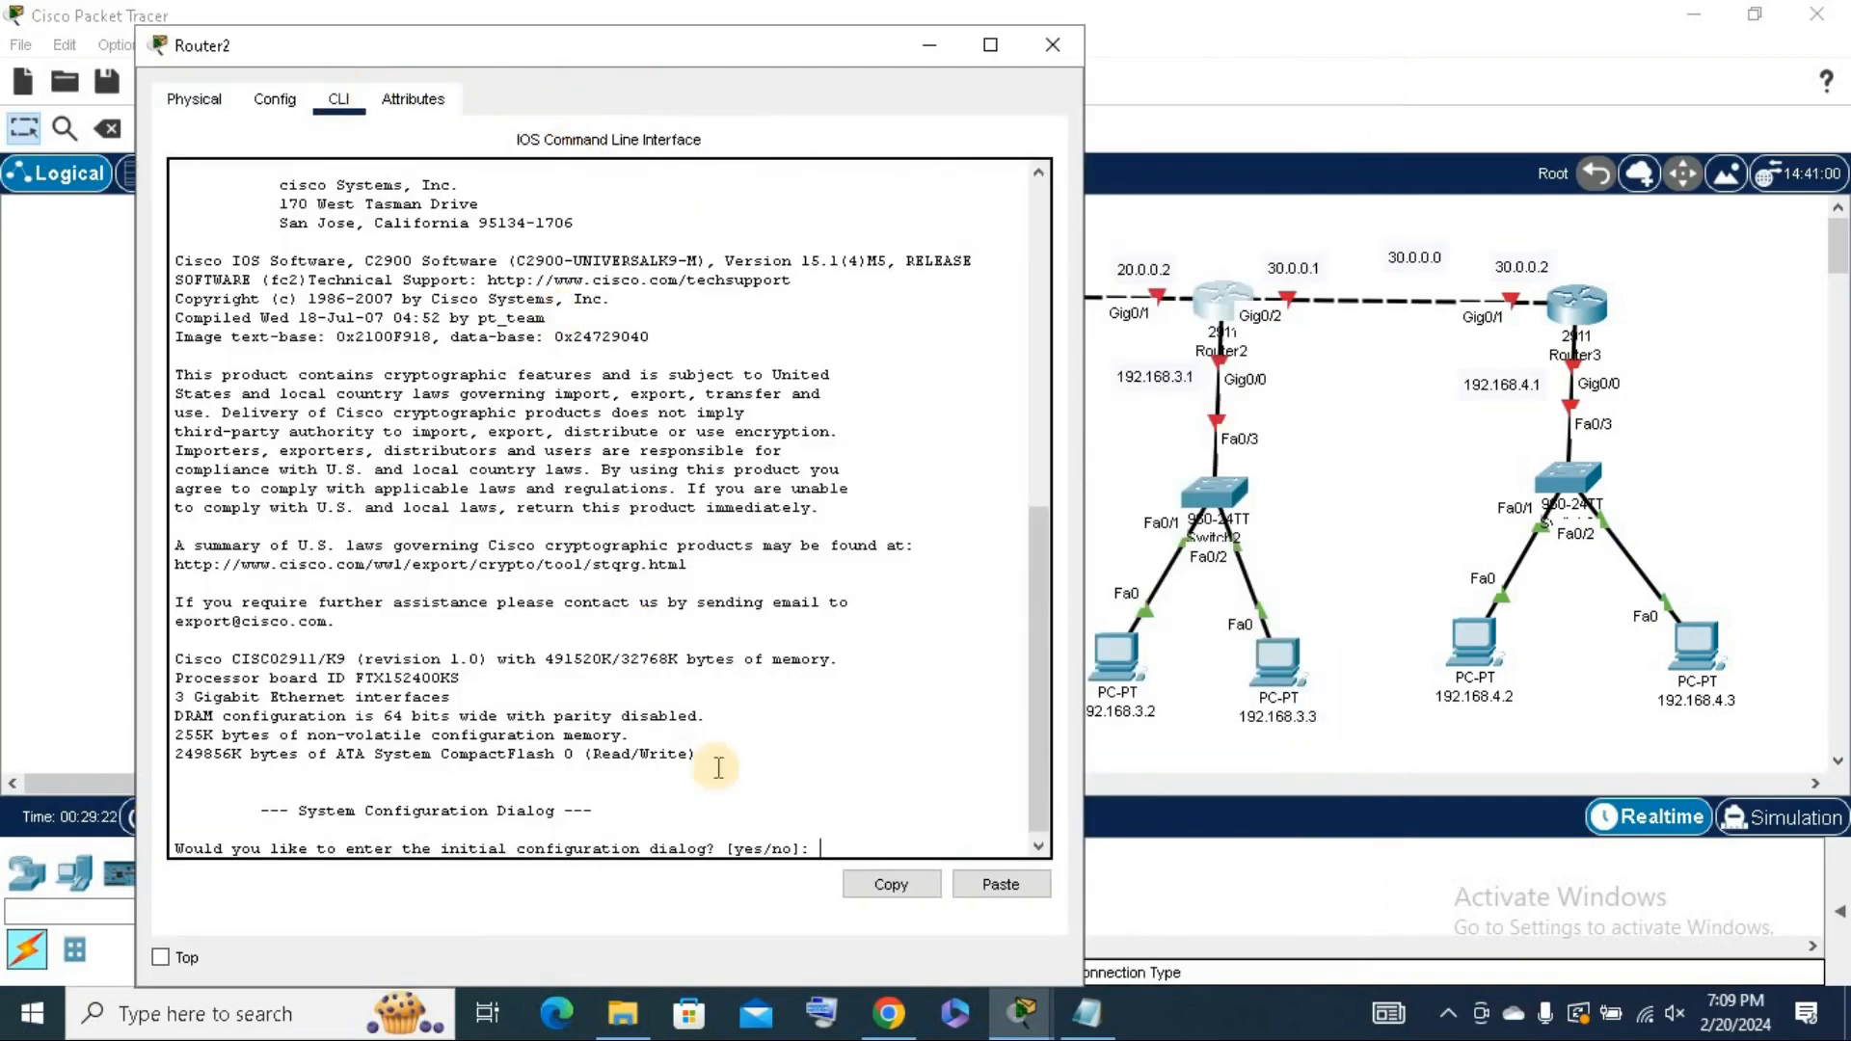
type("no")
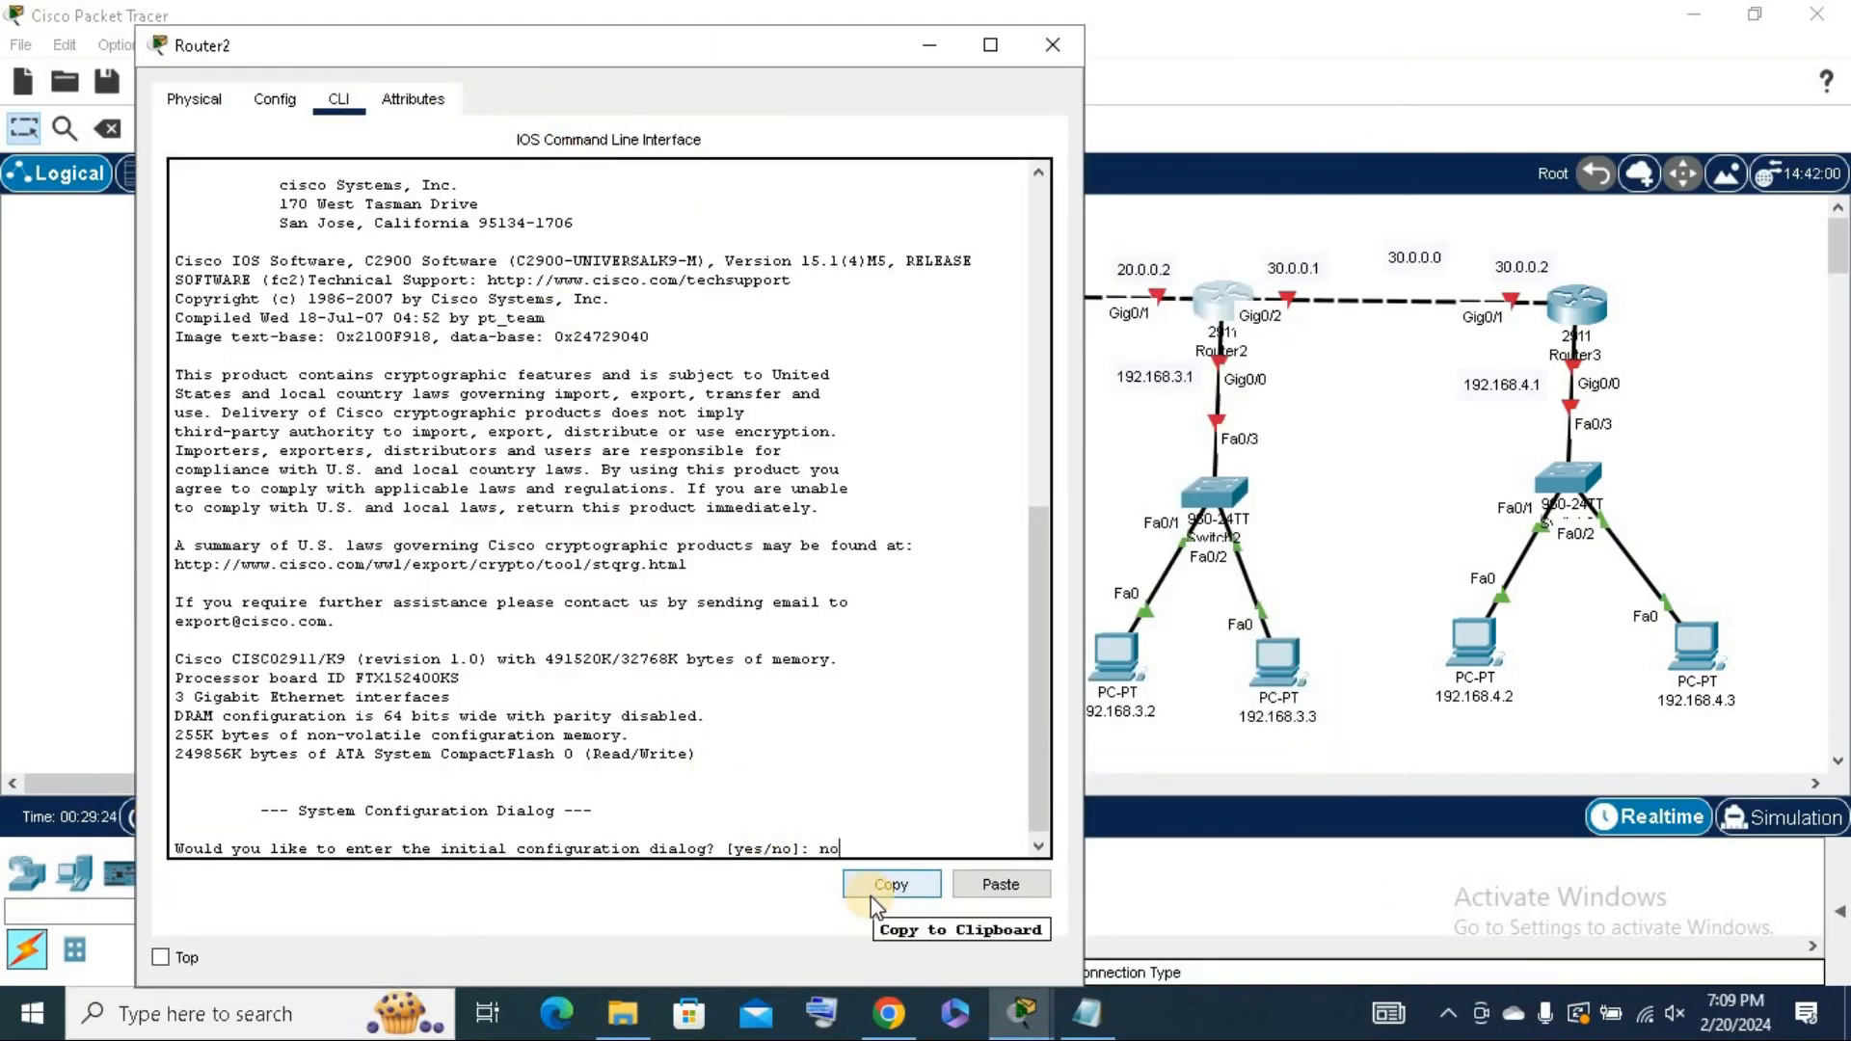
key("Return")
key("Return")
key("Return")
Enter privileged mode on Router2 with enable and start global configuration with config t.
type("enable")
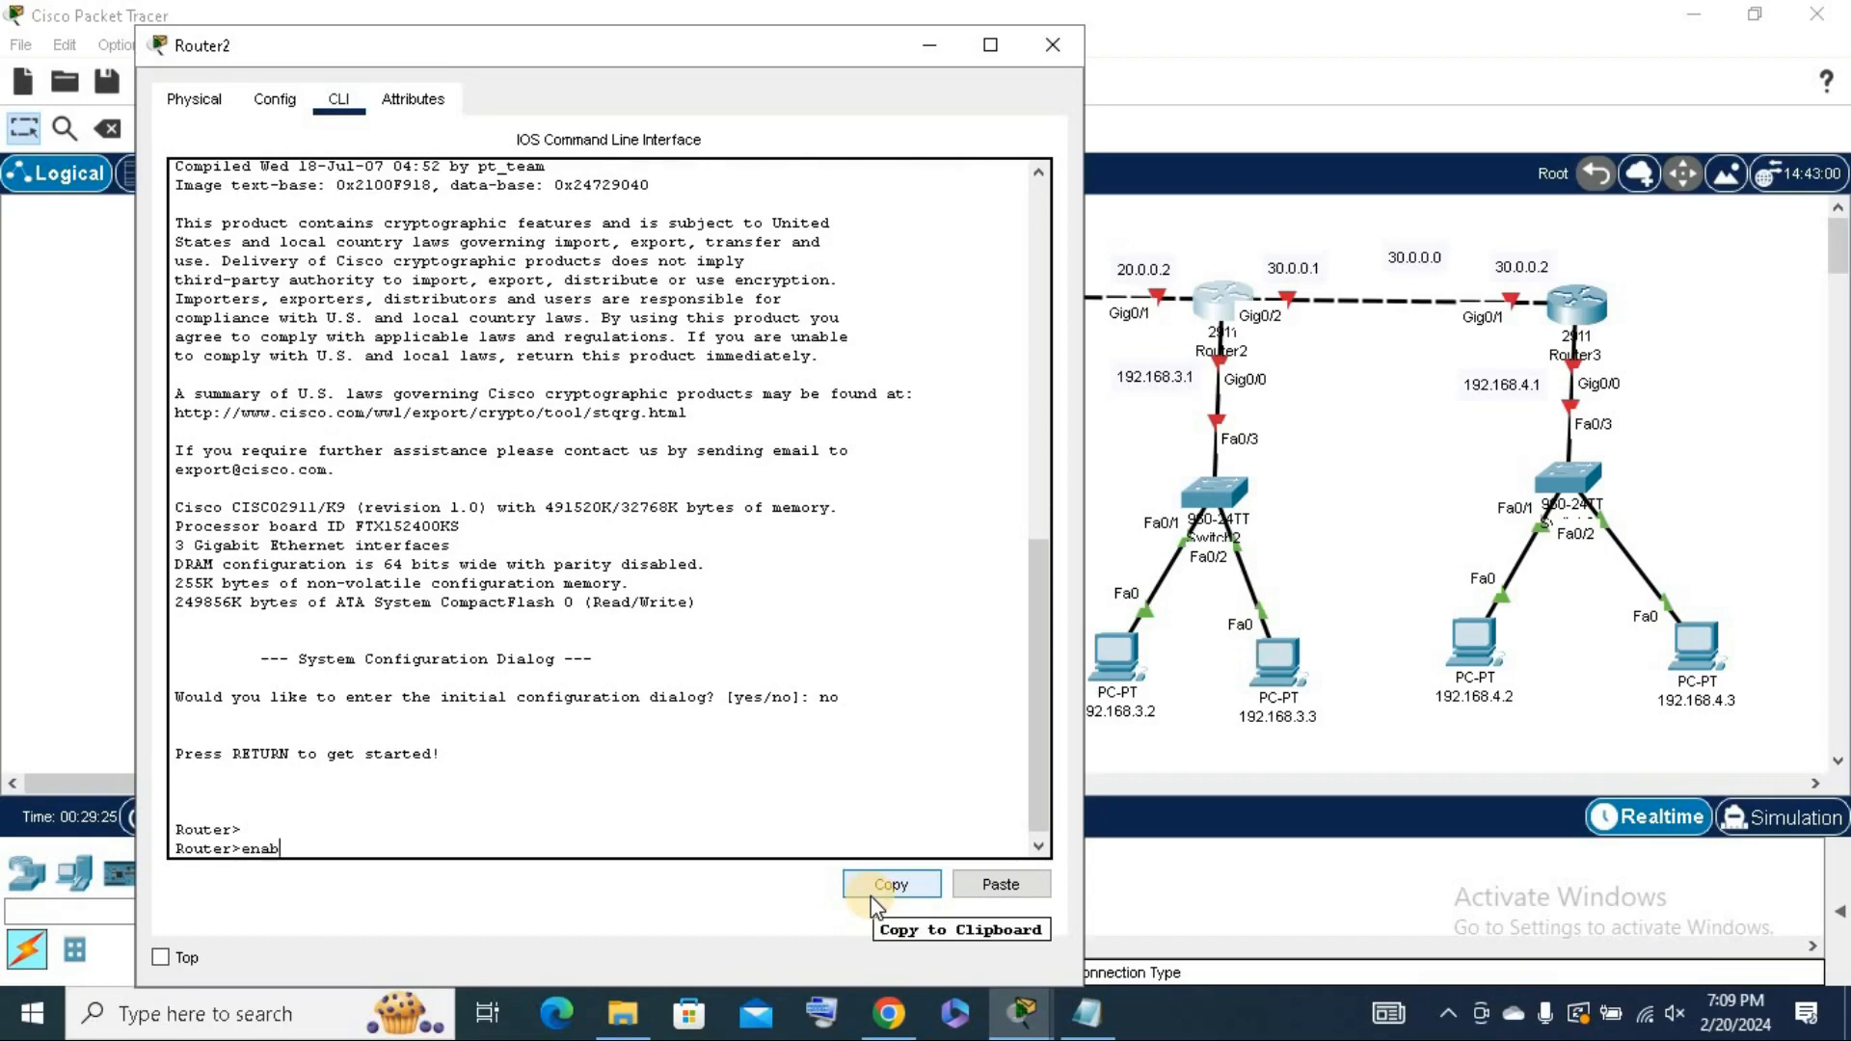
key("Return")
key("Return")
type("co")
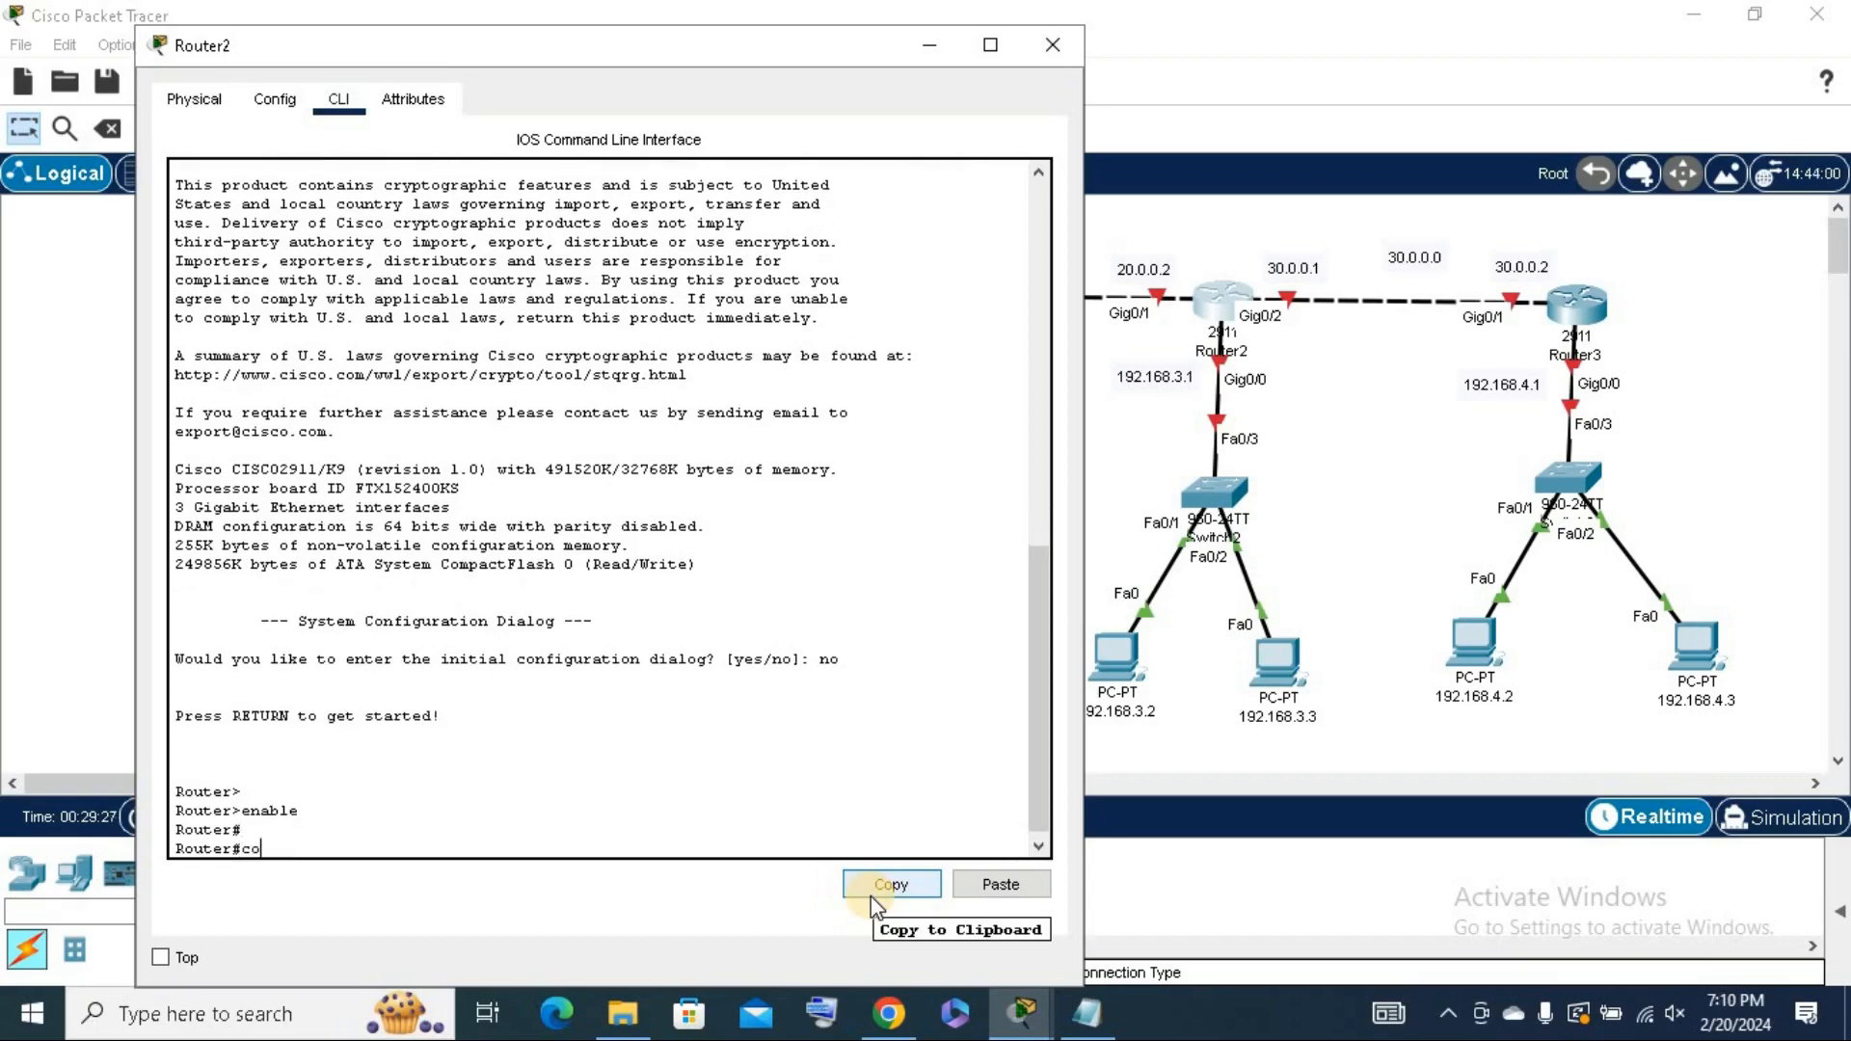
type("nfig t")
key("Return")
key("Return")
Select Router2's interface gig0/1 and begin its ip address command.
type("interface ")
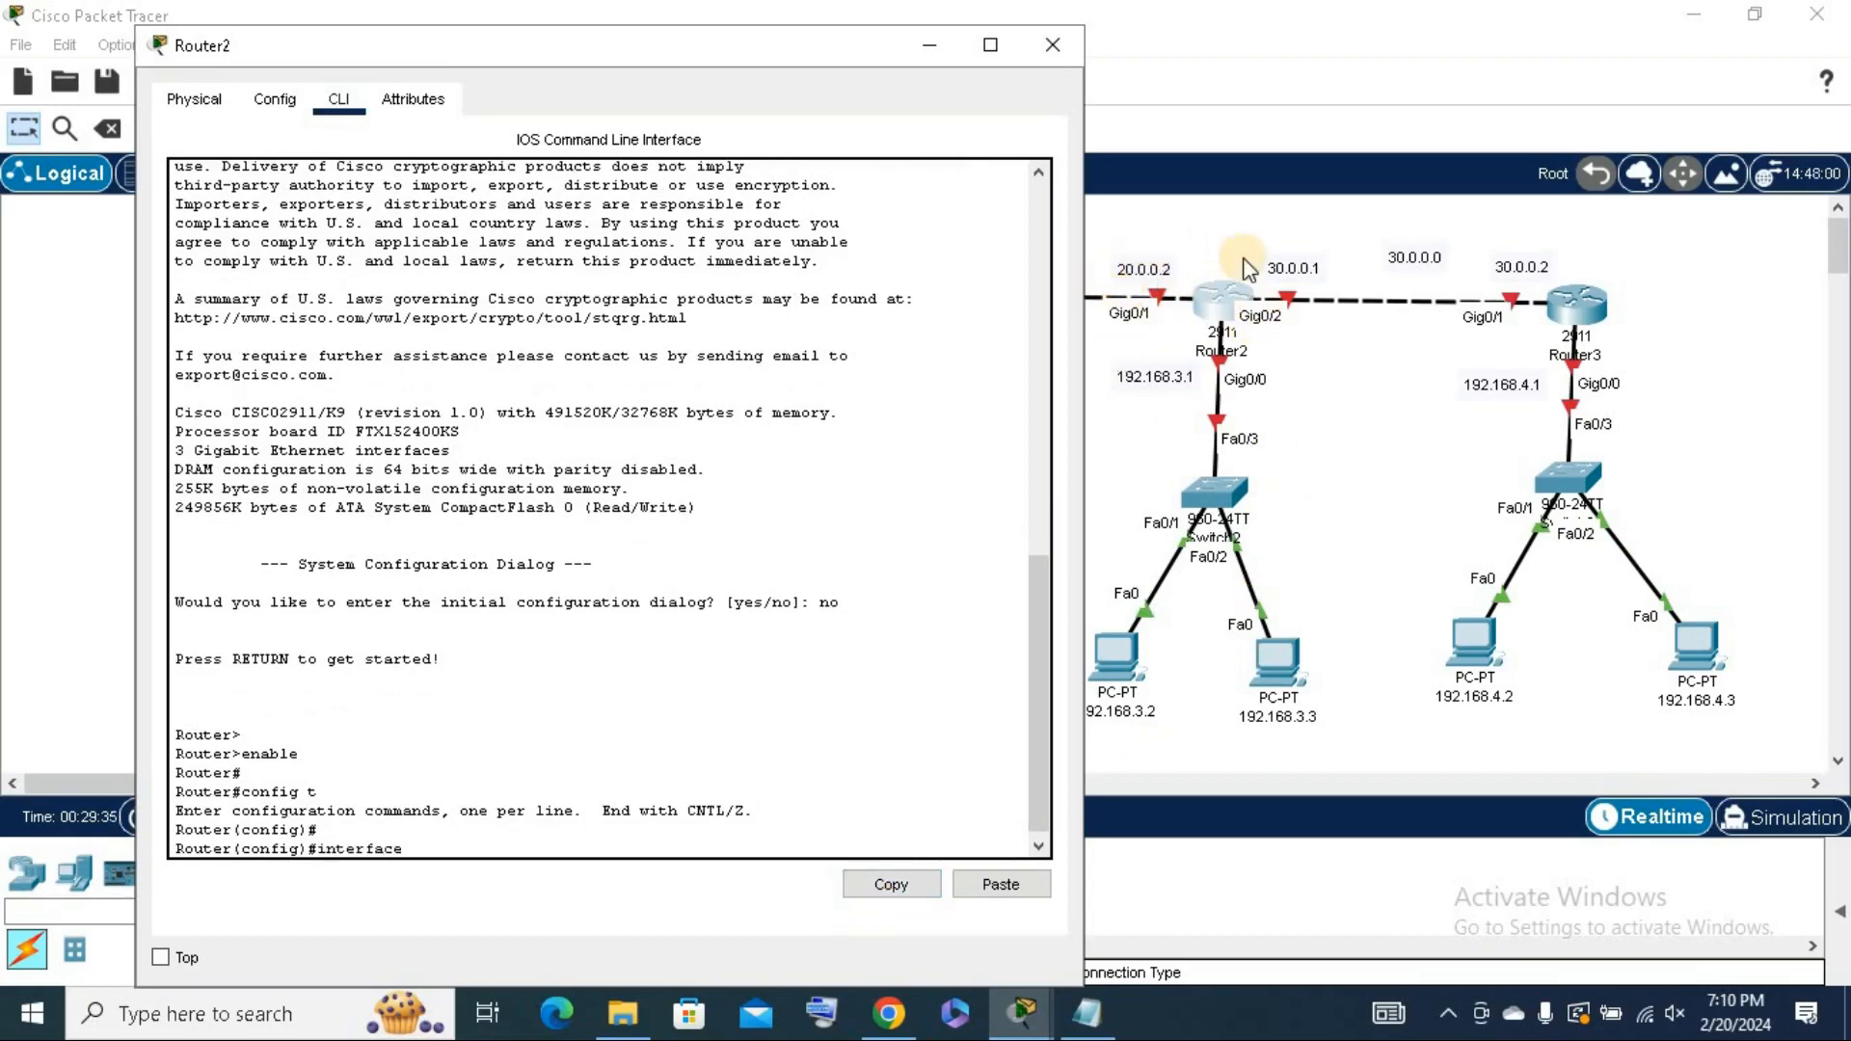
type("i")
key("BackSpace")
type("gig0/1")
key("Return")
key("Return")
key("Return")
type("ip address")
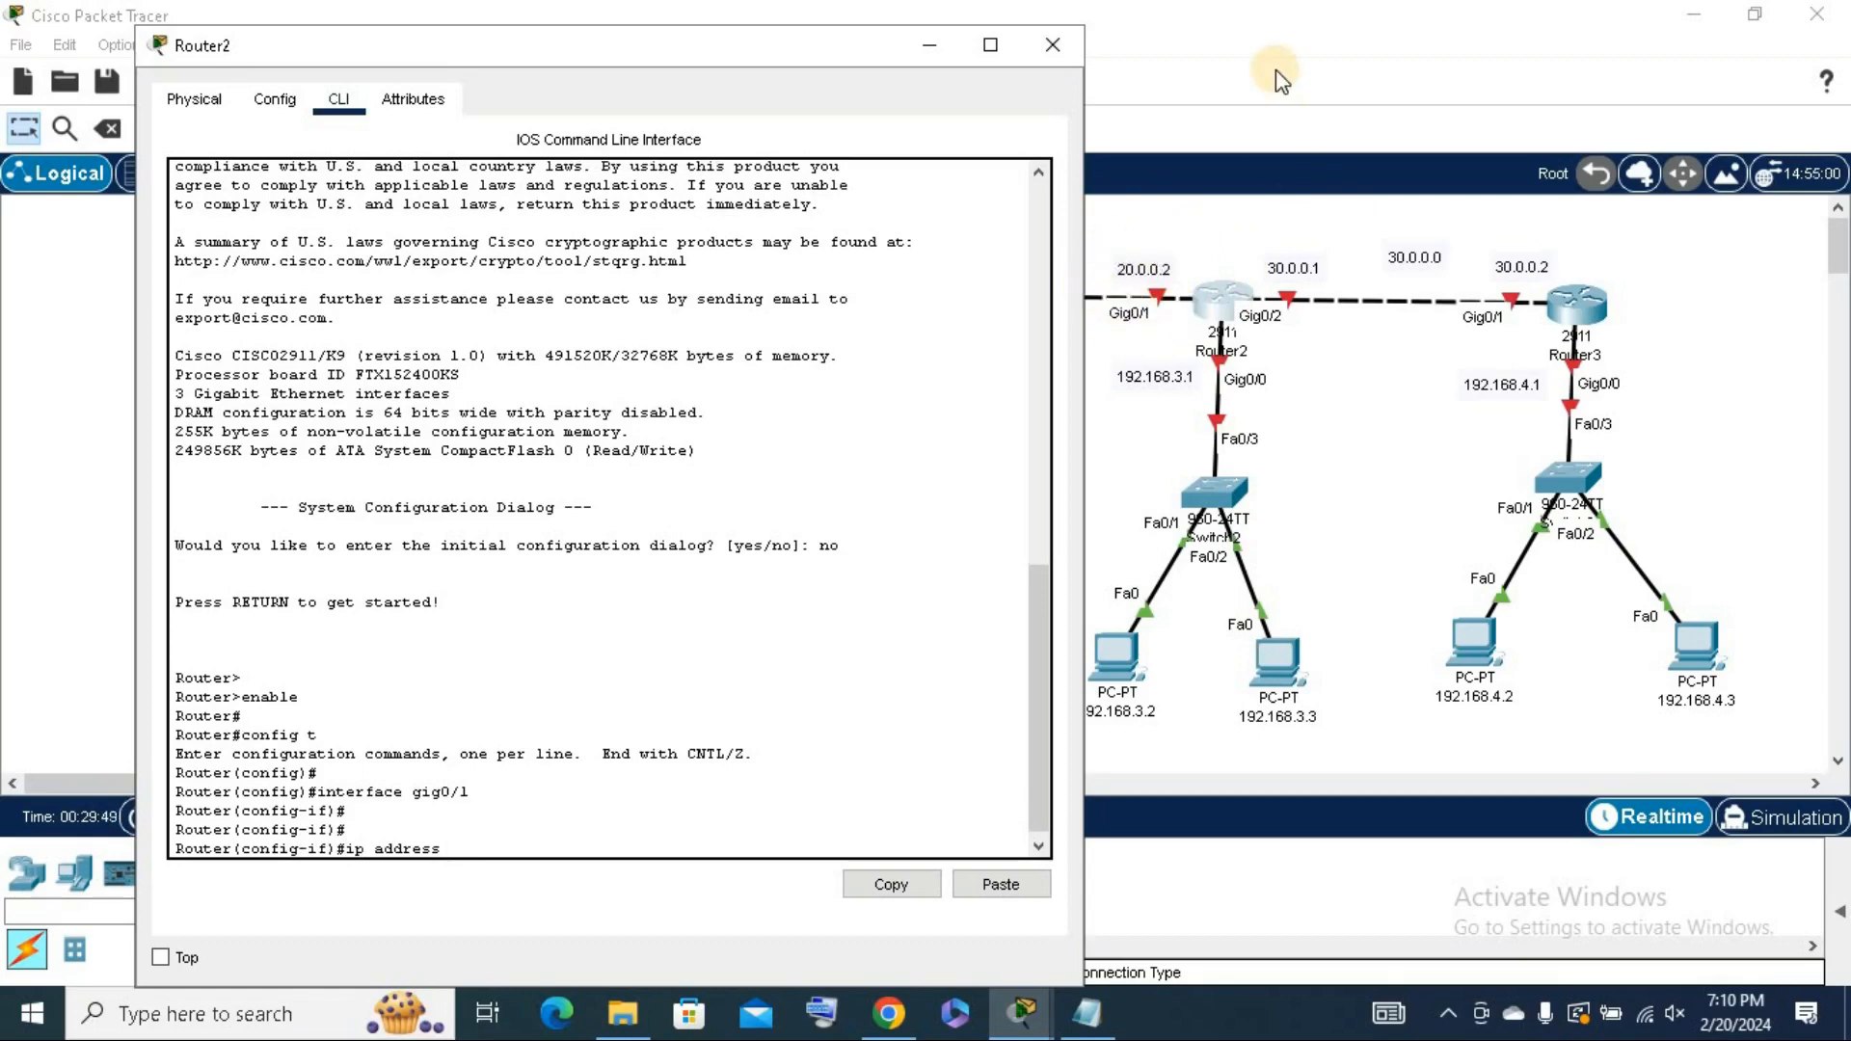
Assign IP address 20.0.0.2 with mask 255.0.0.0 to Router2's gig0/1 interface and enable it with no shutdown.
type("20.0.0.2 255.0.0.")
key("Return")
key("Return")
type("n")
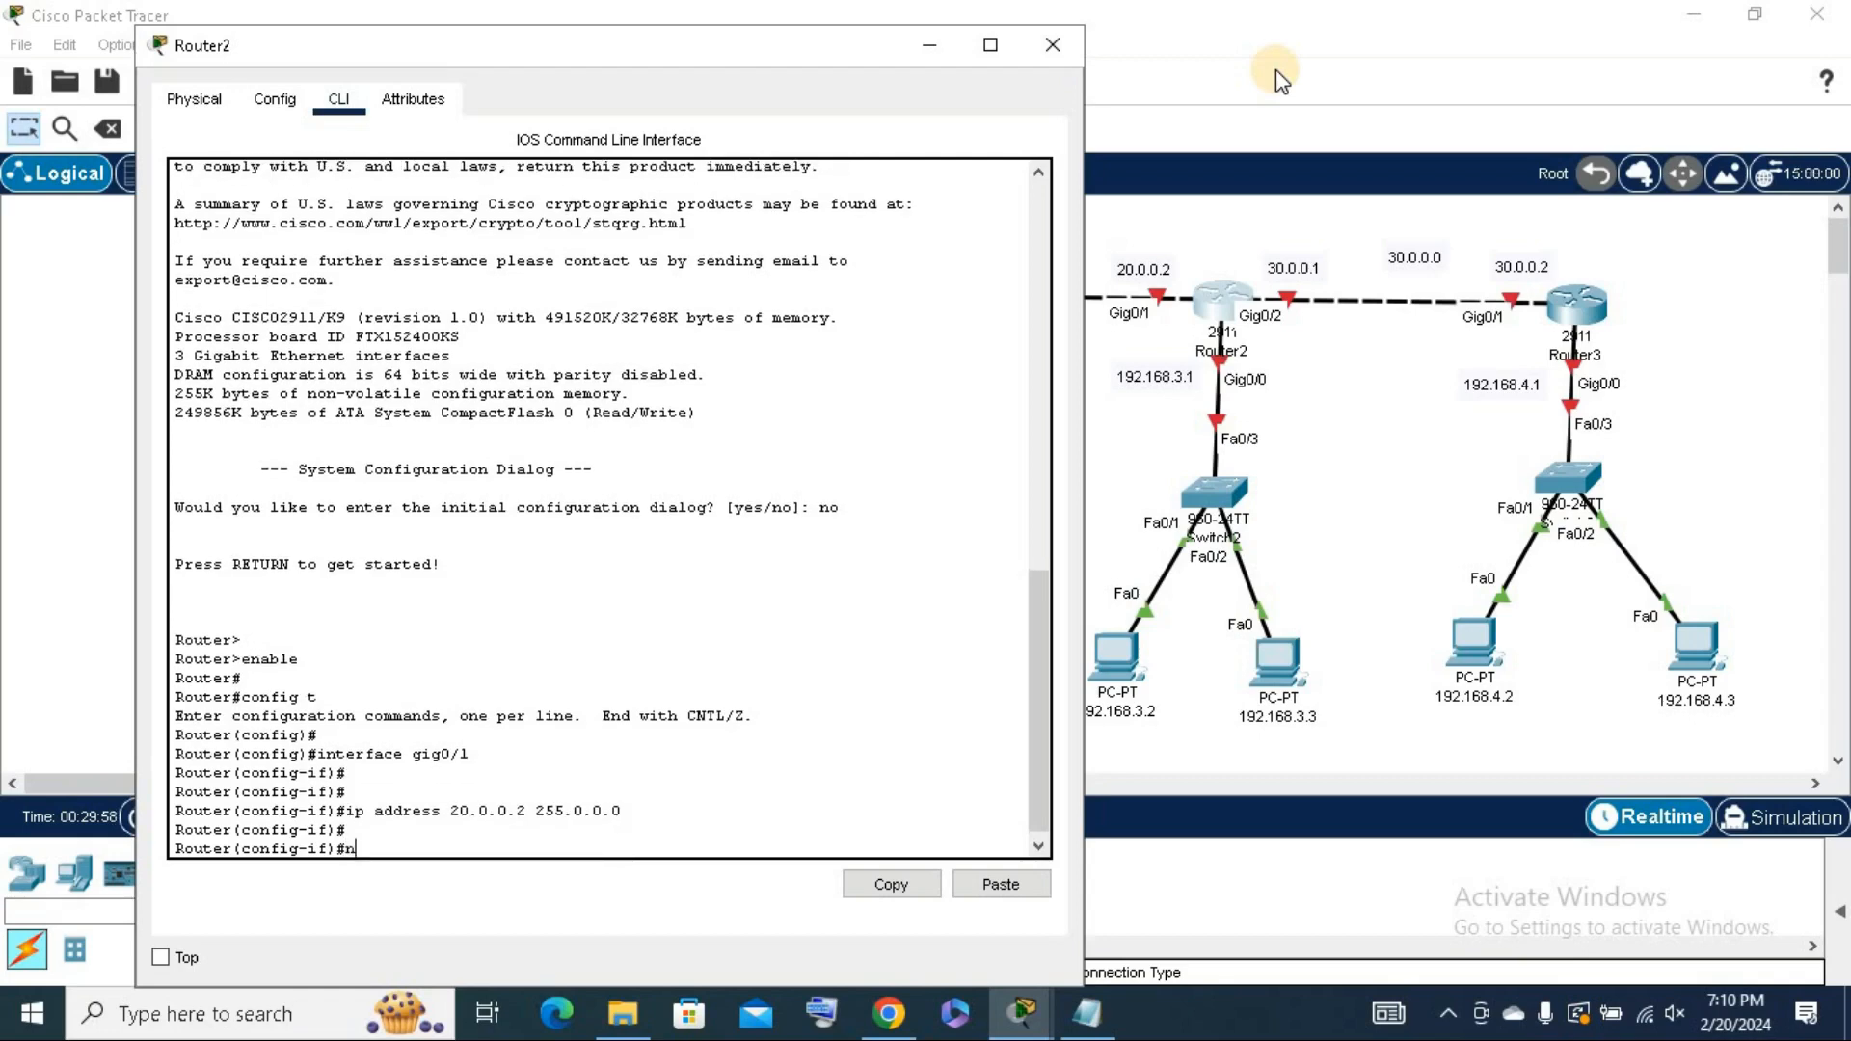
type("o shutdown")
key("Return")
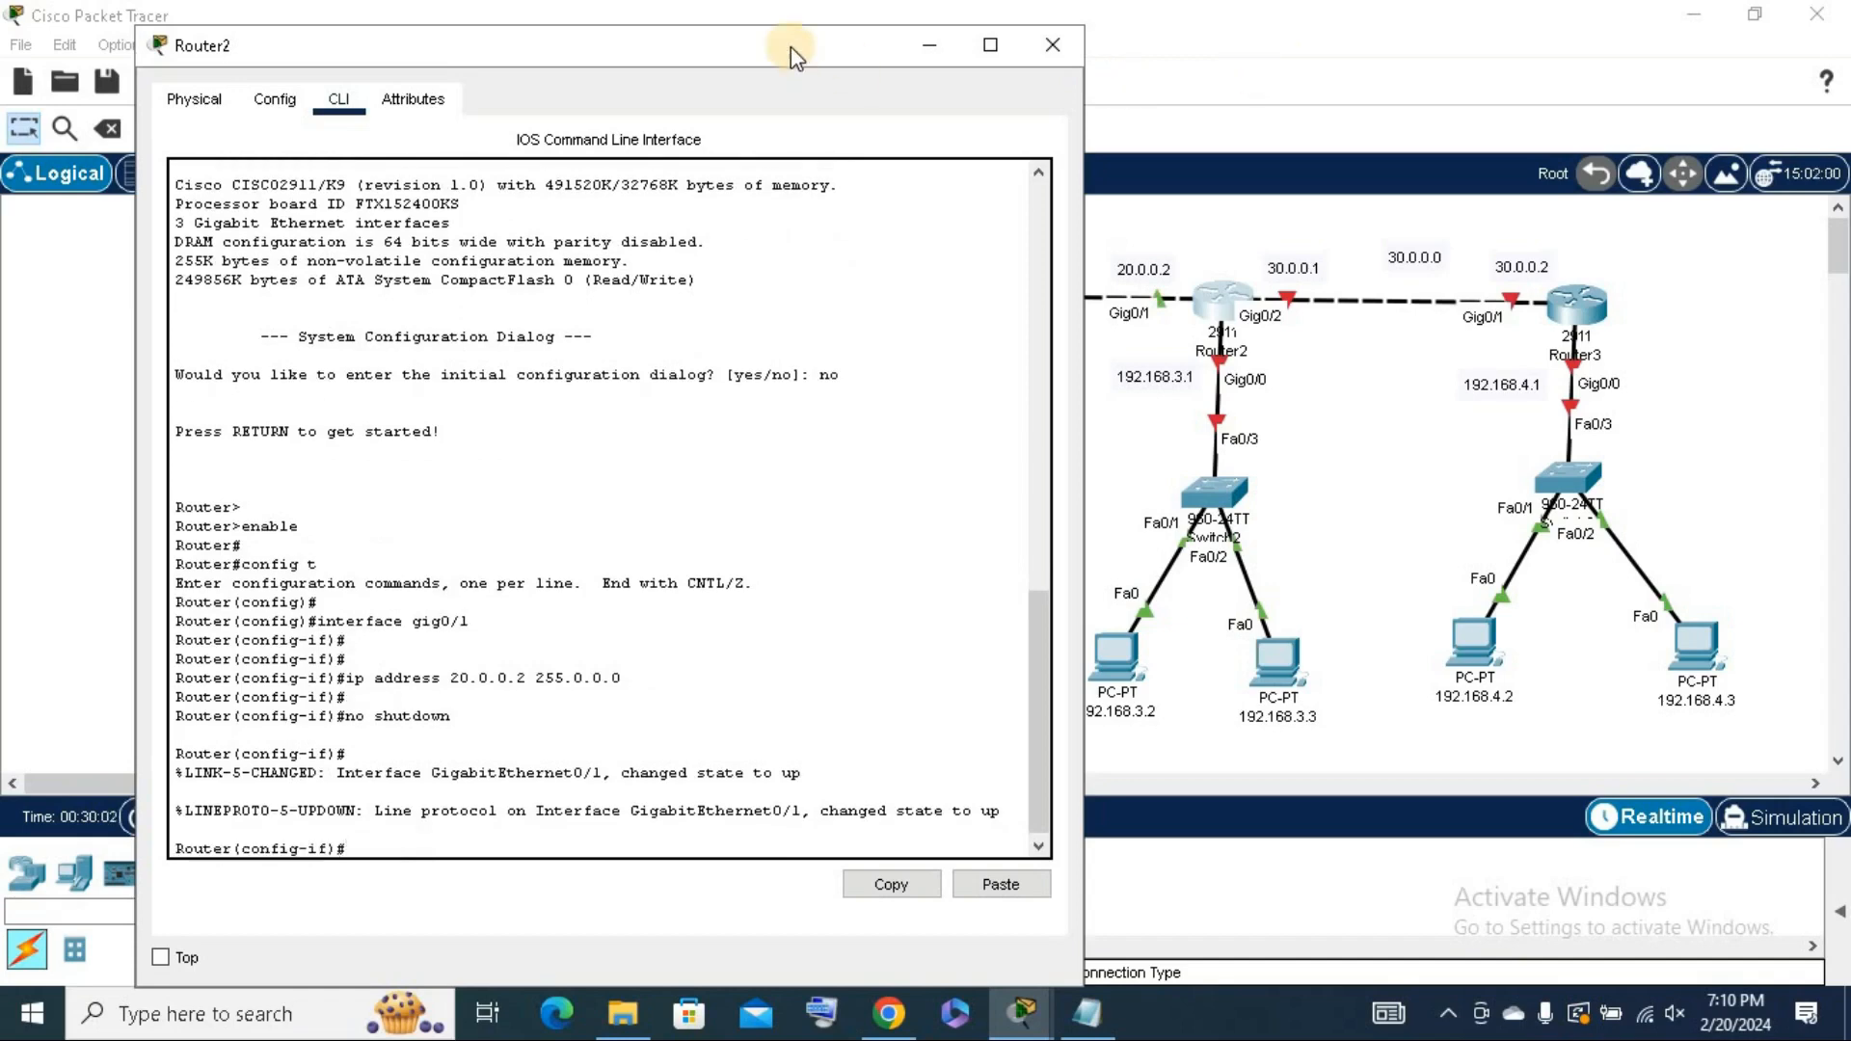
Exit the gig0/1 interface configuration on Router2, returning to global configuration mode.
left_click_drag(790, 46, 1026, 607)
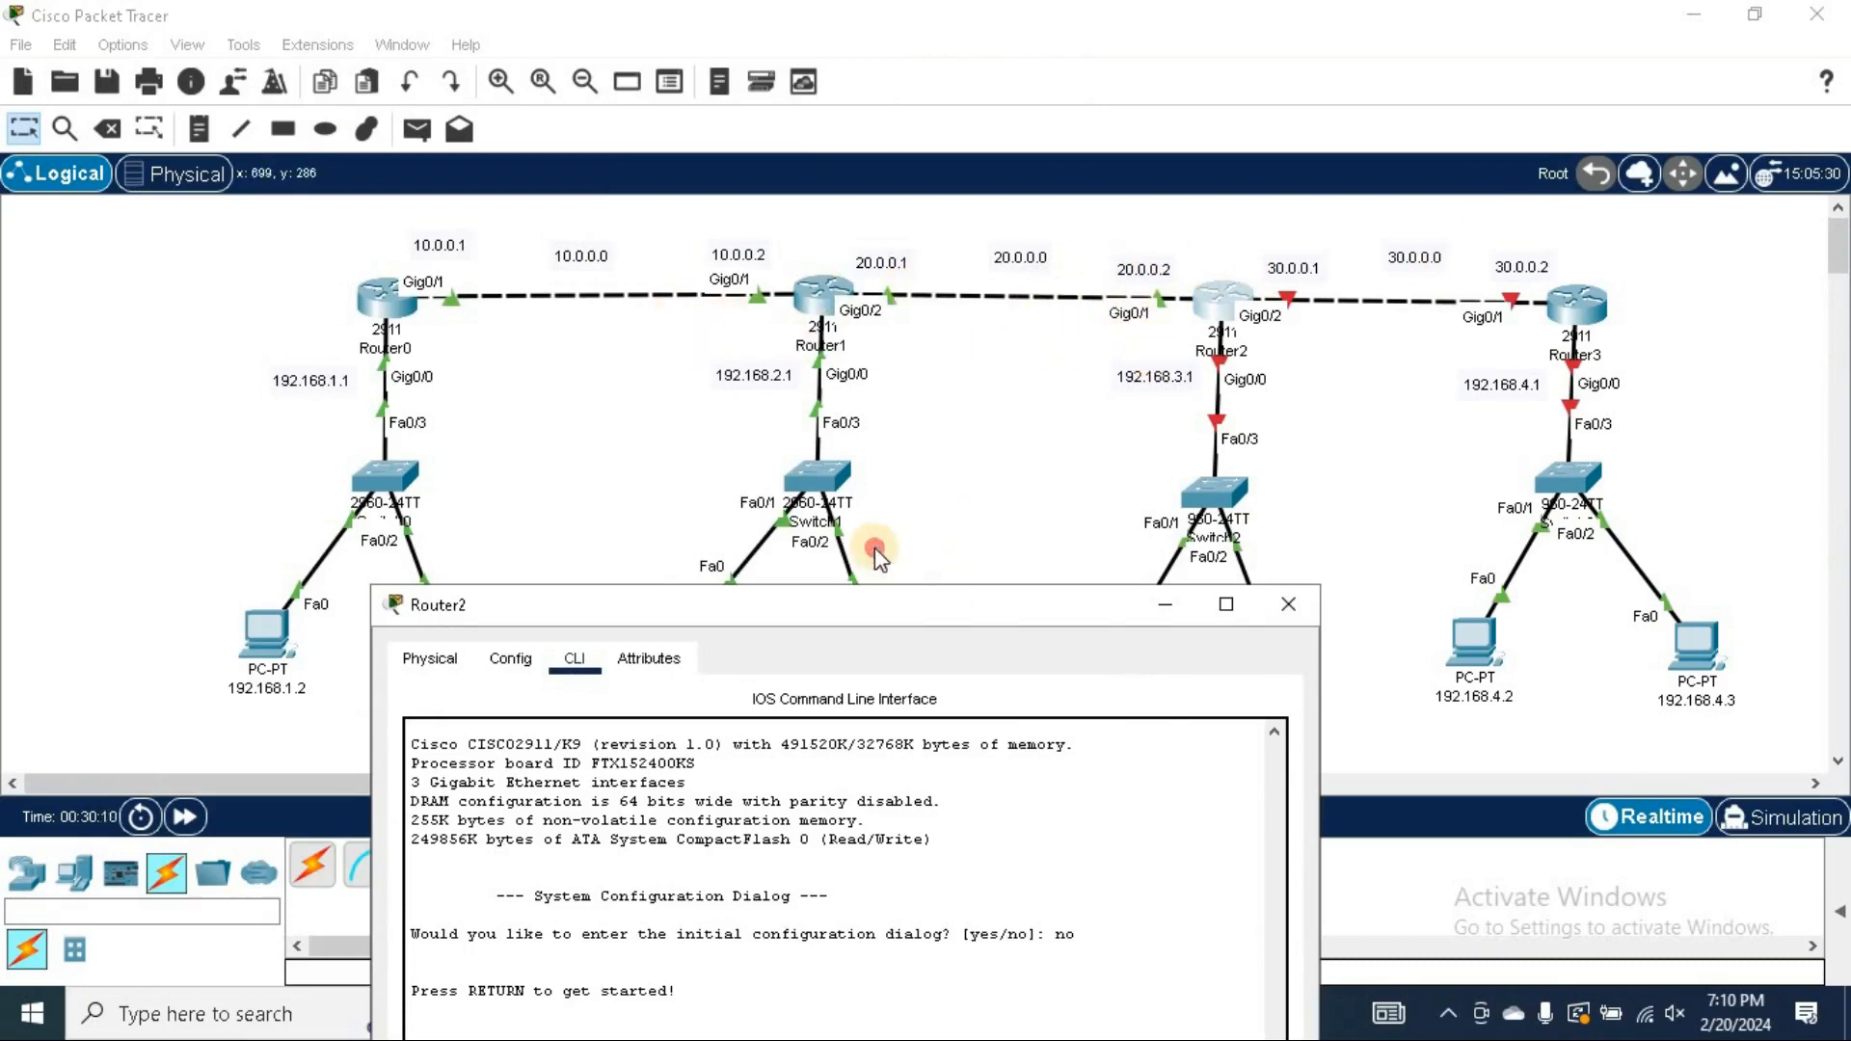
left_click_drag(876, 548, 650, 136)
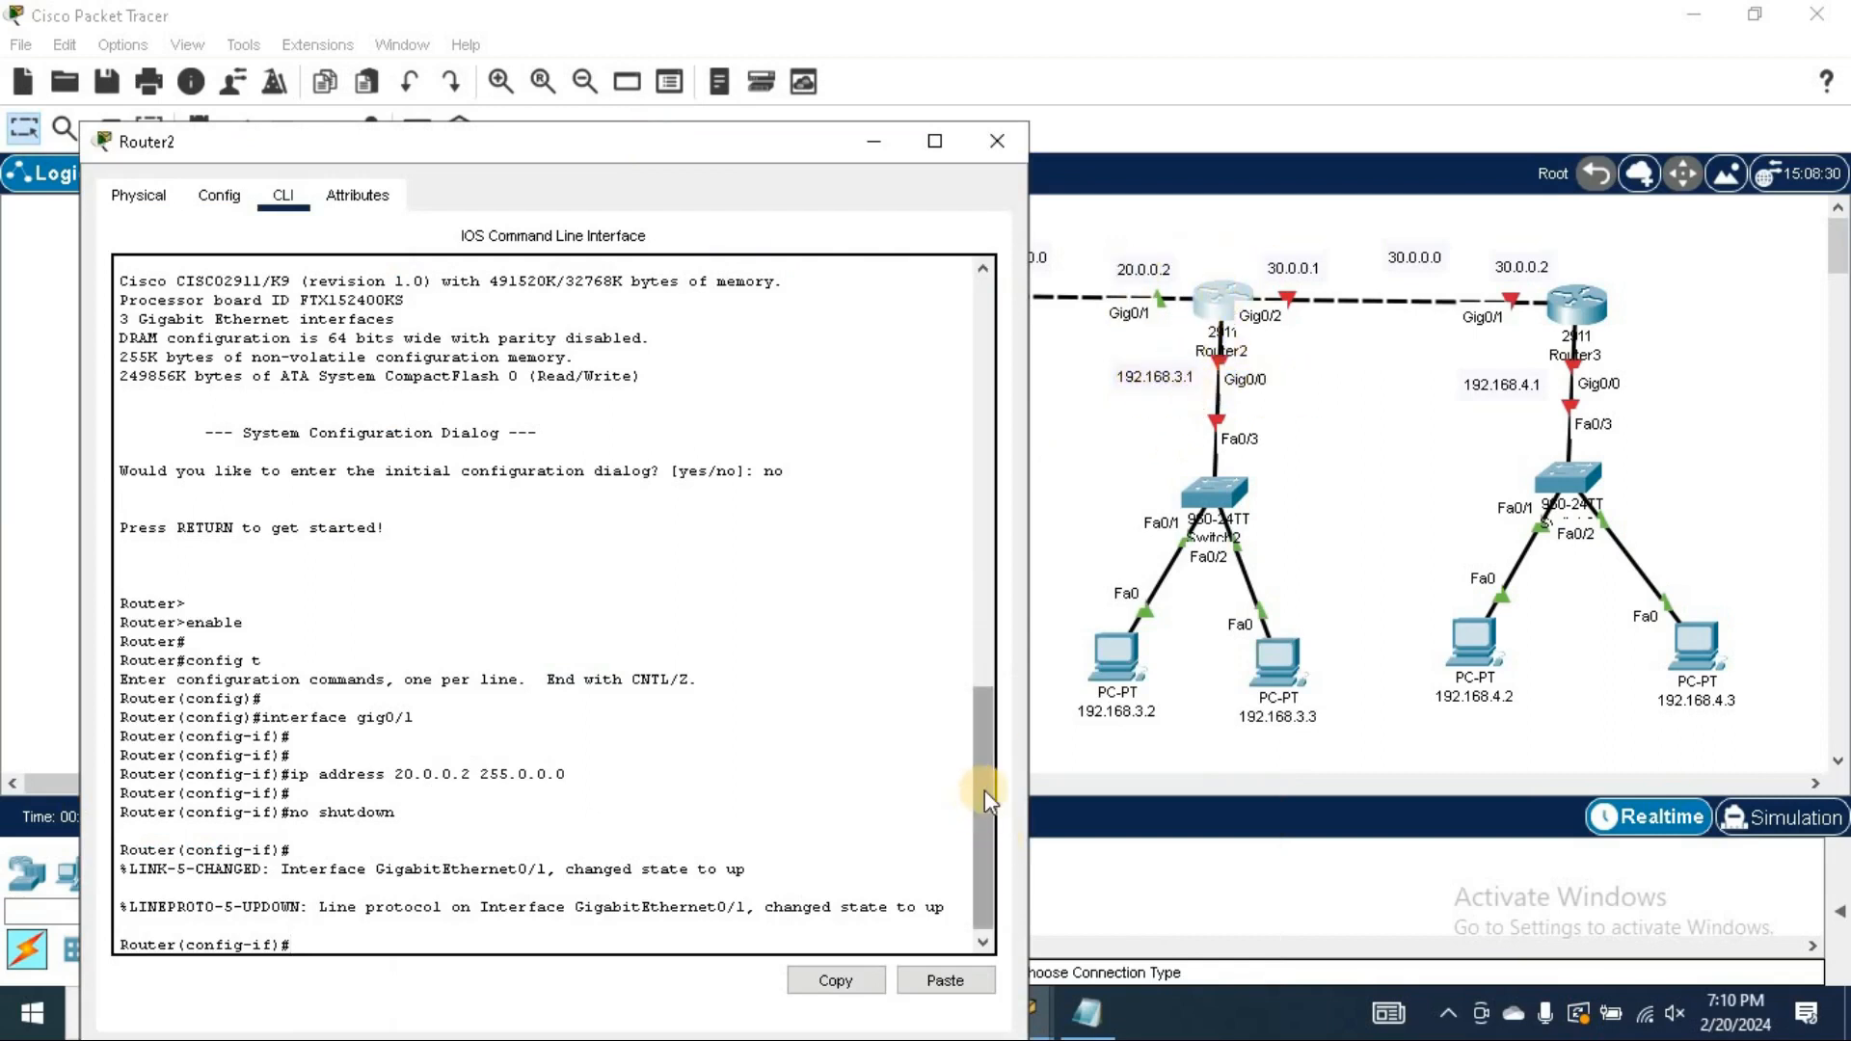
left_click_drag(986, 790, 897, 947)
left_click(890, 948)
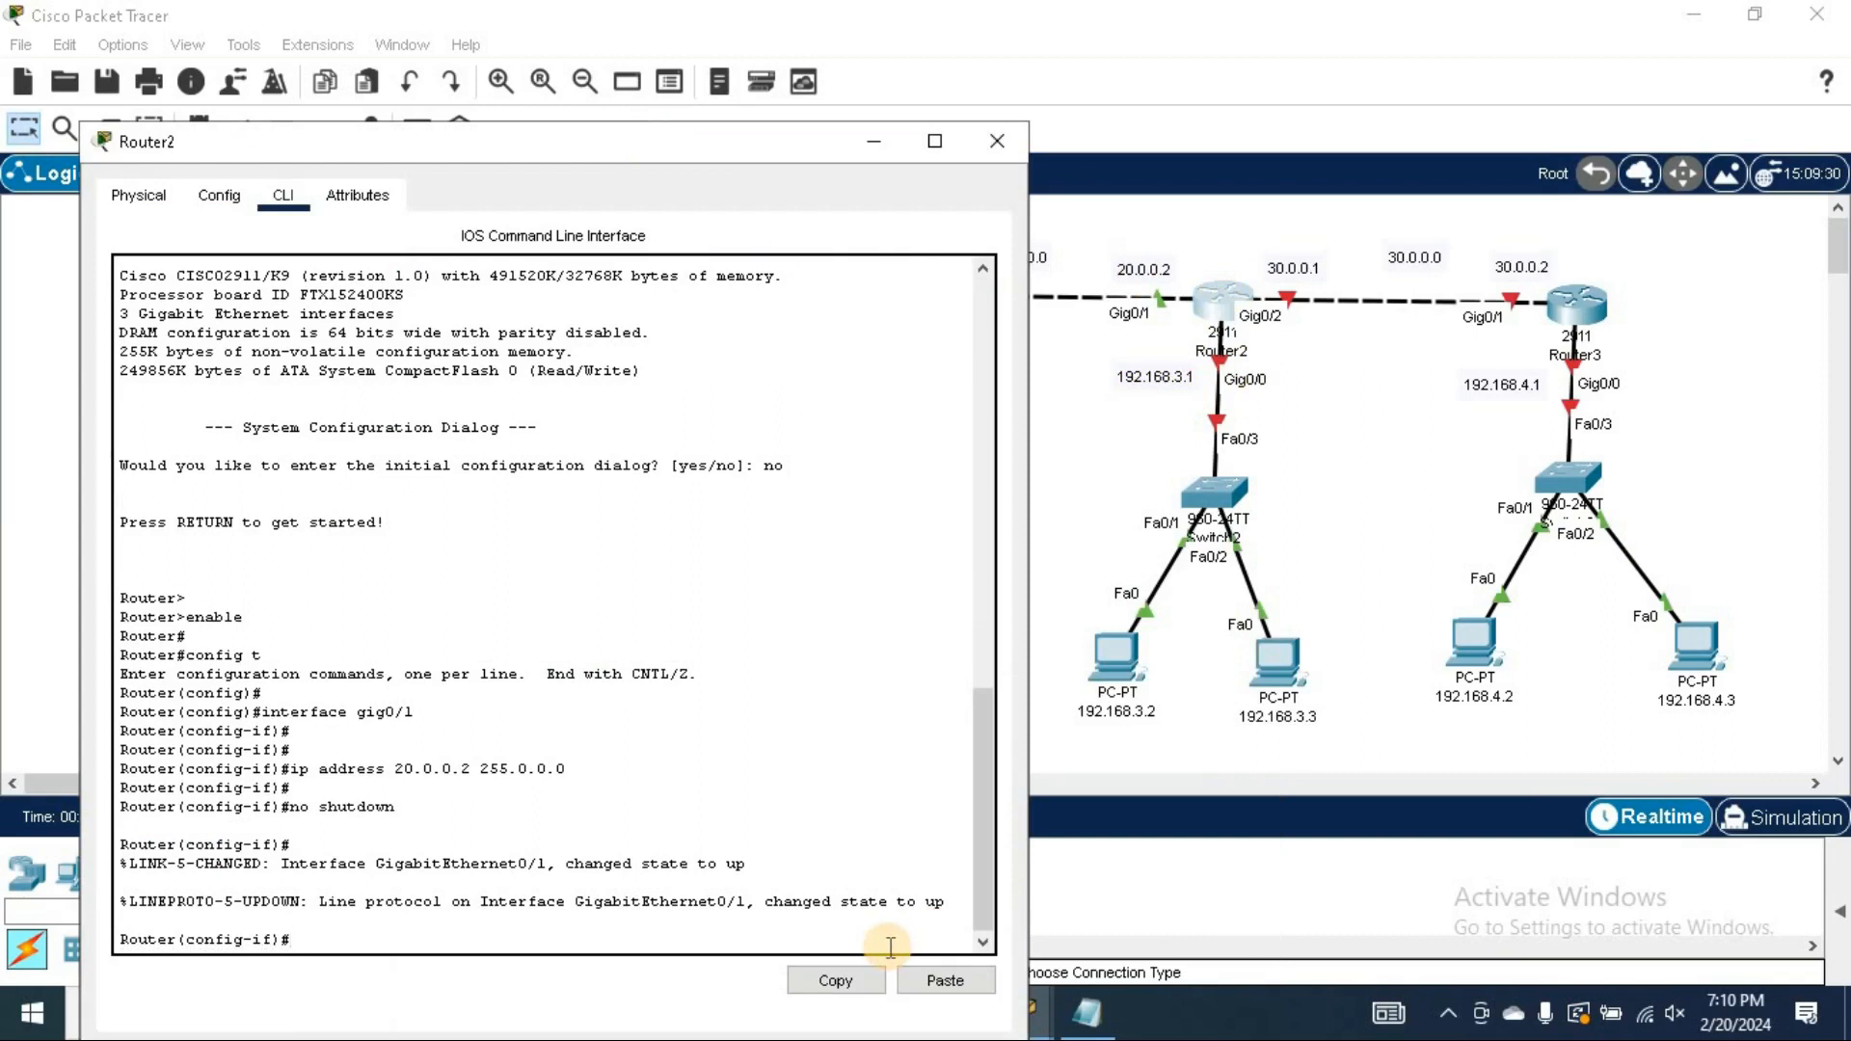
key("Return")
key("Return")
type("exit")
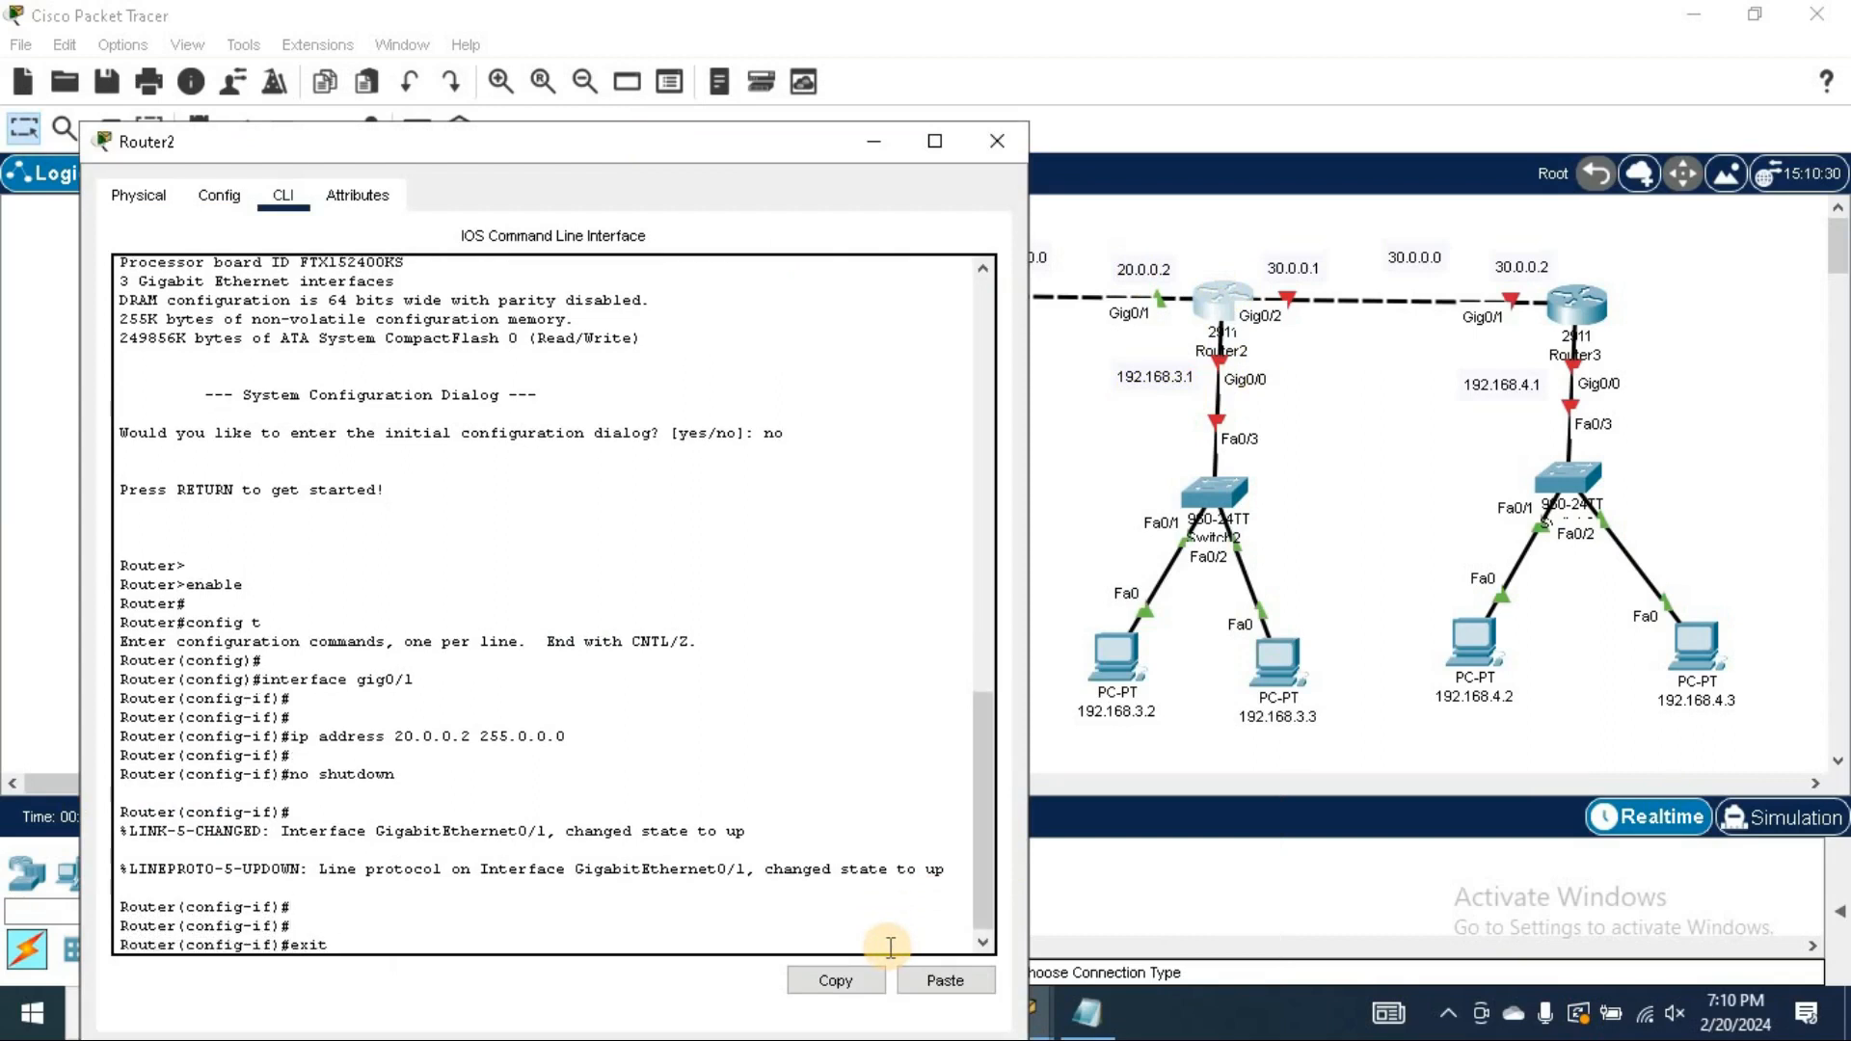
key("Return")
key("Return")
Enter Router2's gig0/0 interface configuration and assign IP address 192.168.3.1 with mask 255.255.255.0.
type("interface")
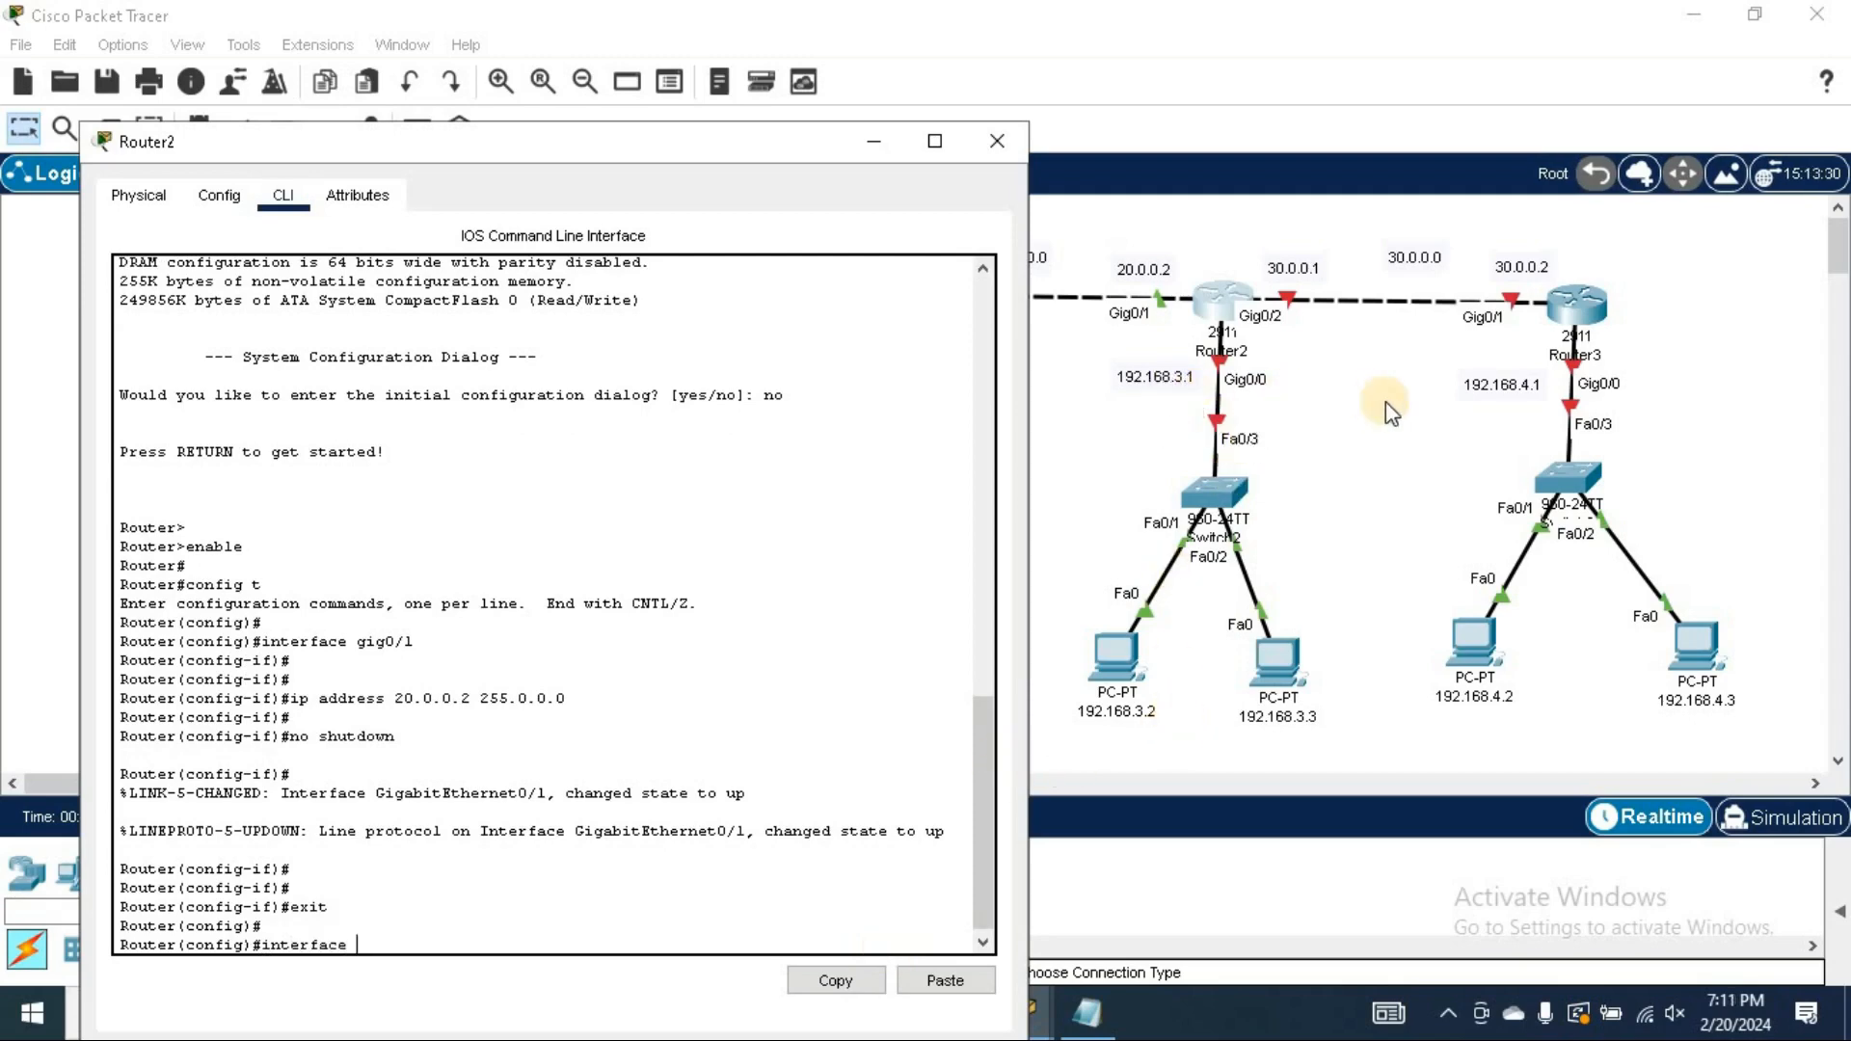
type(" gig0/0")
key("Return")
key("Return")
key("Return")
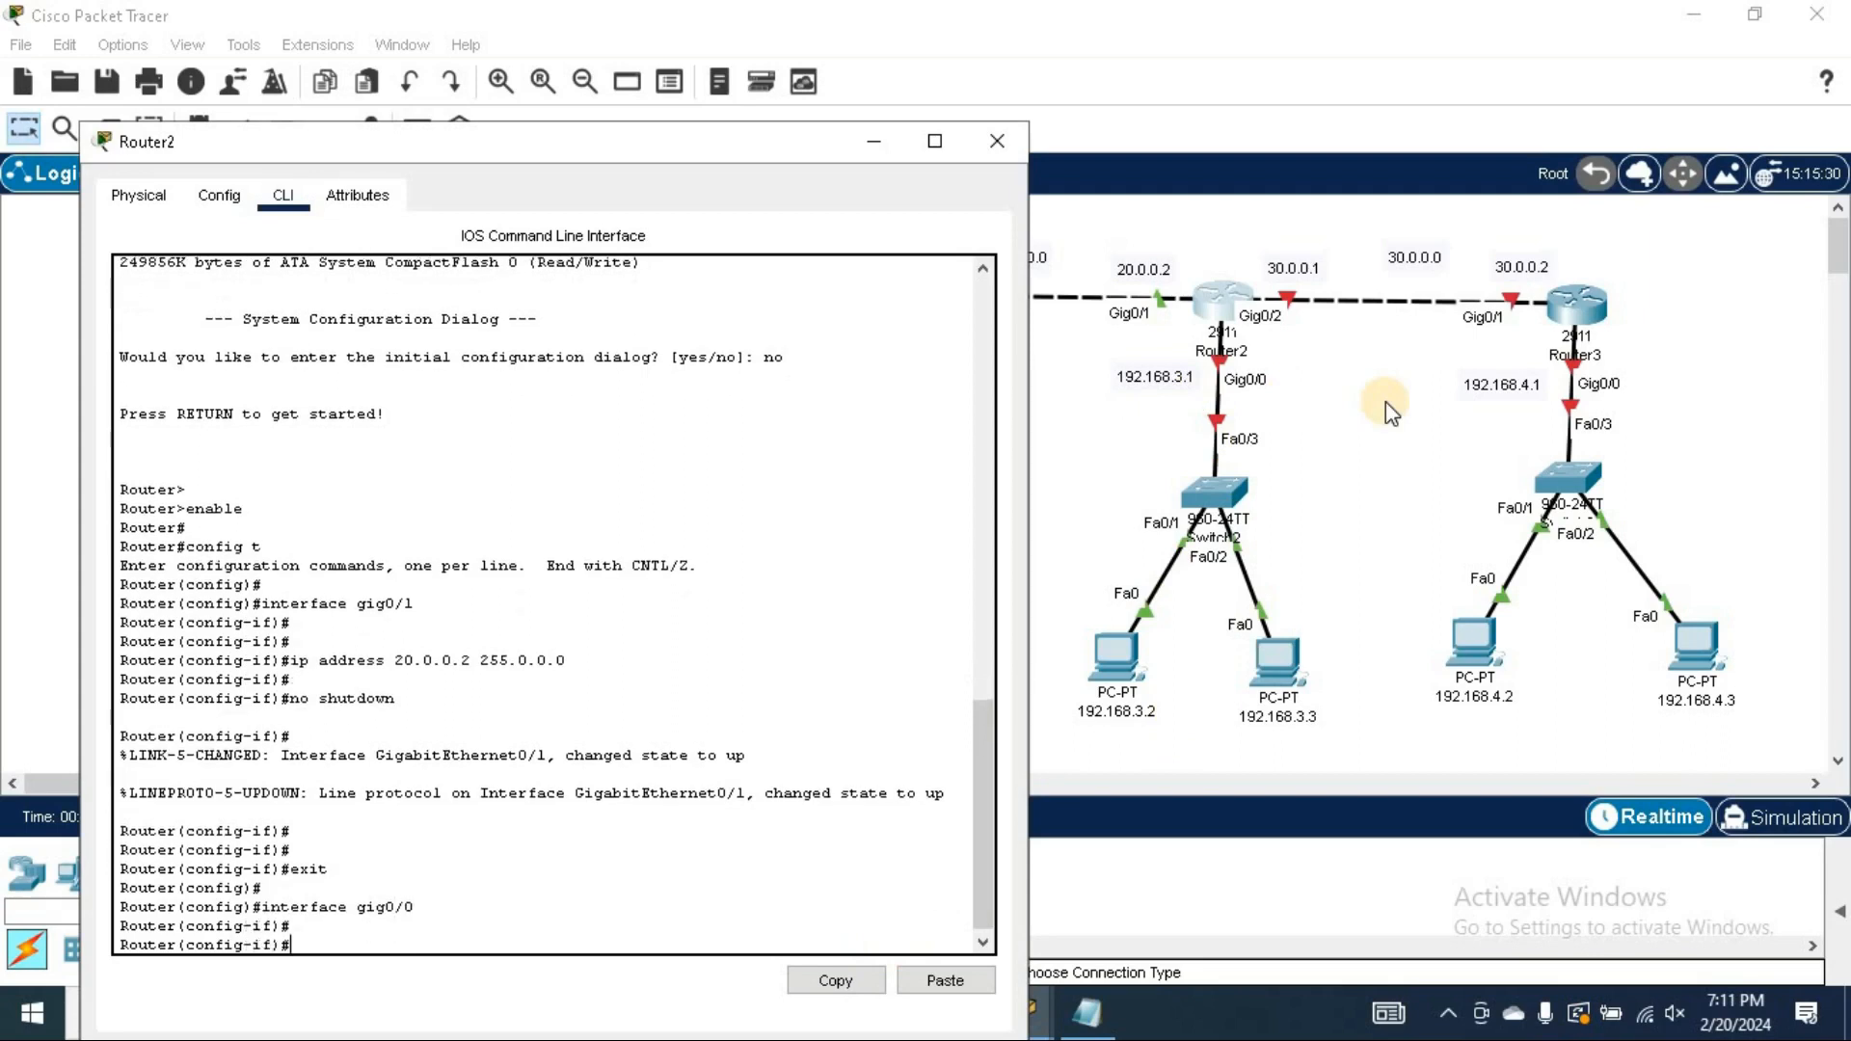
type("ip")
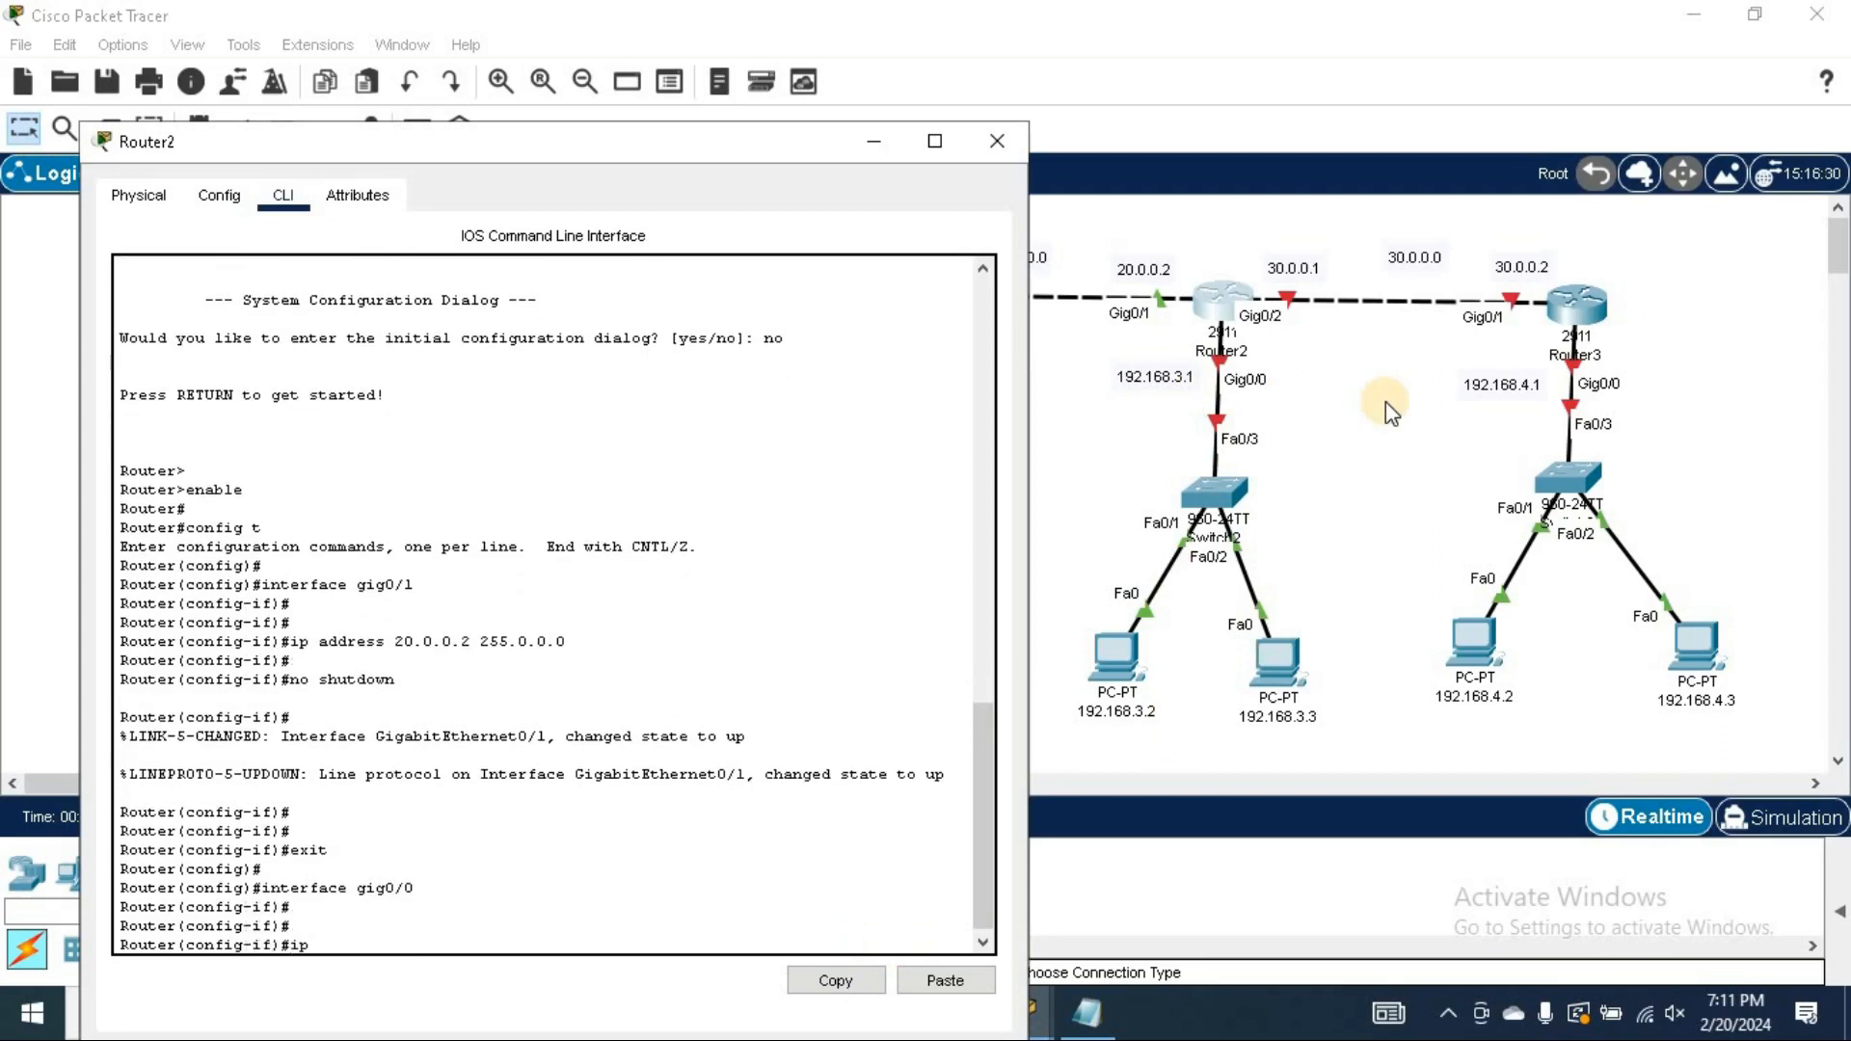
type(" address 192.168.3.1 ")
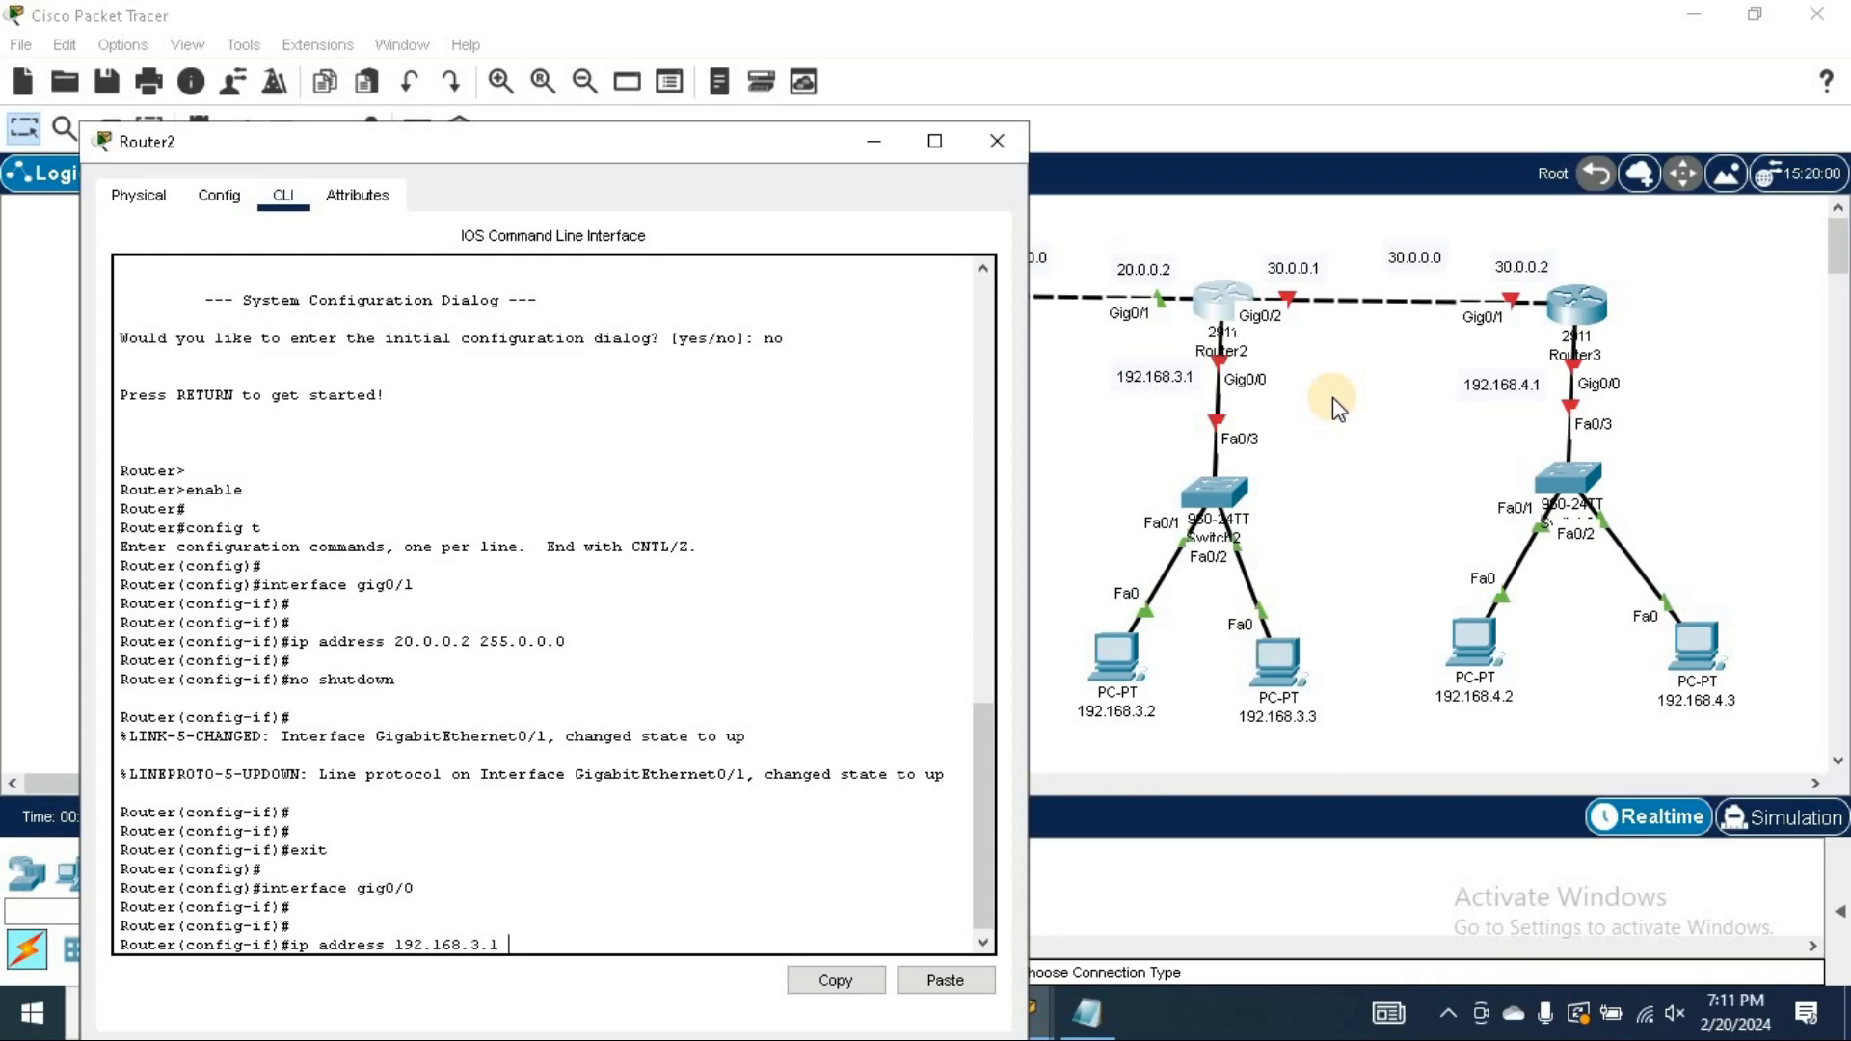
type("255.255.255.0")
key("Return")
key("Return")
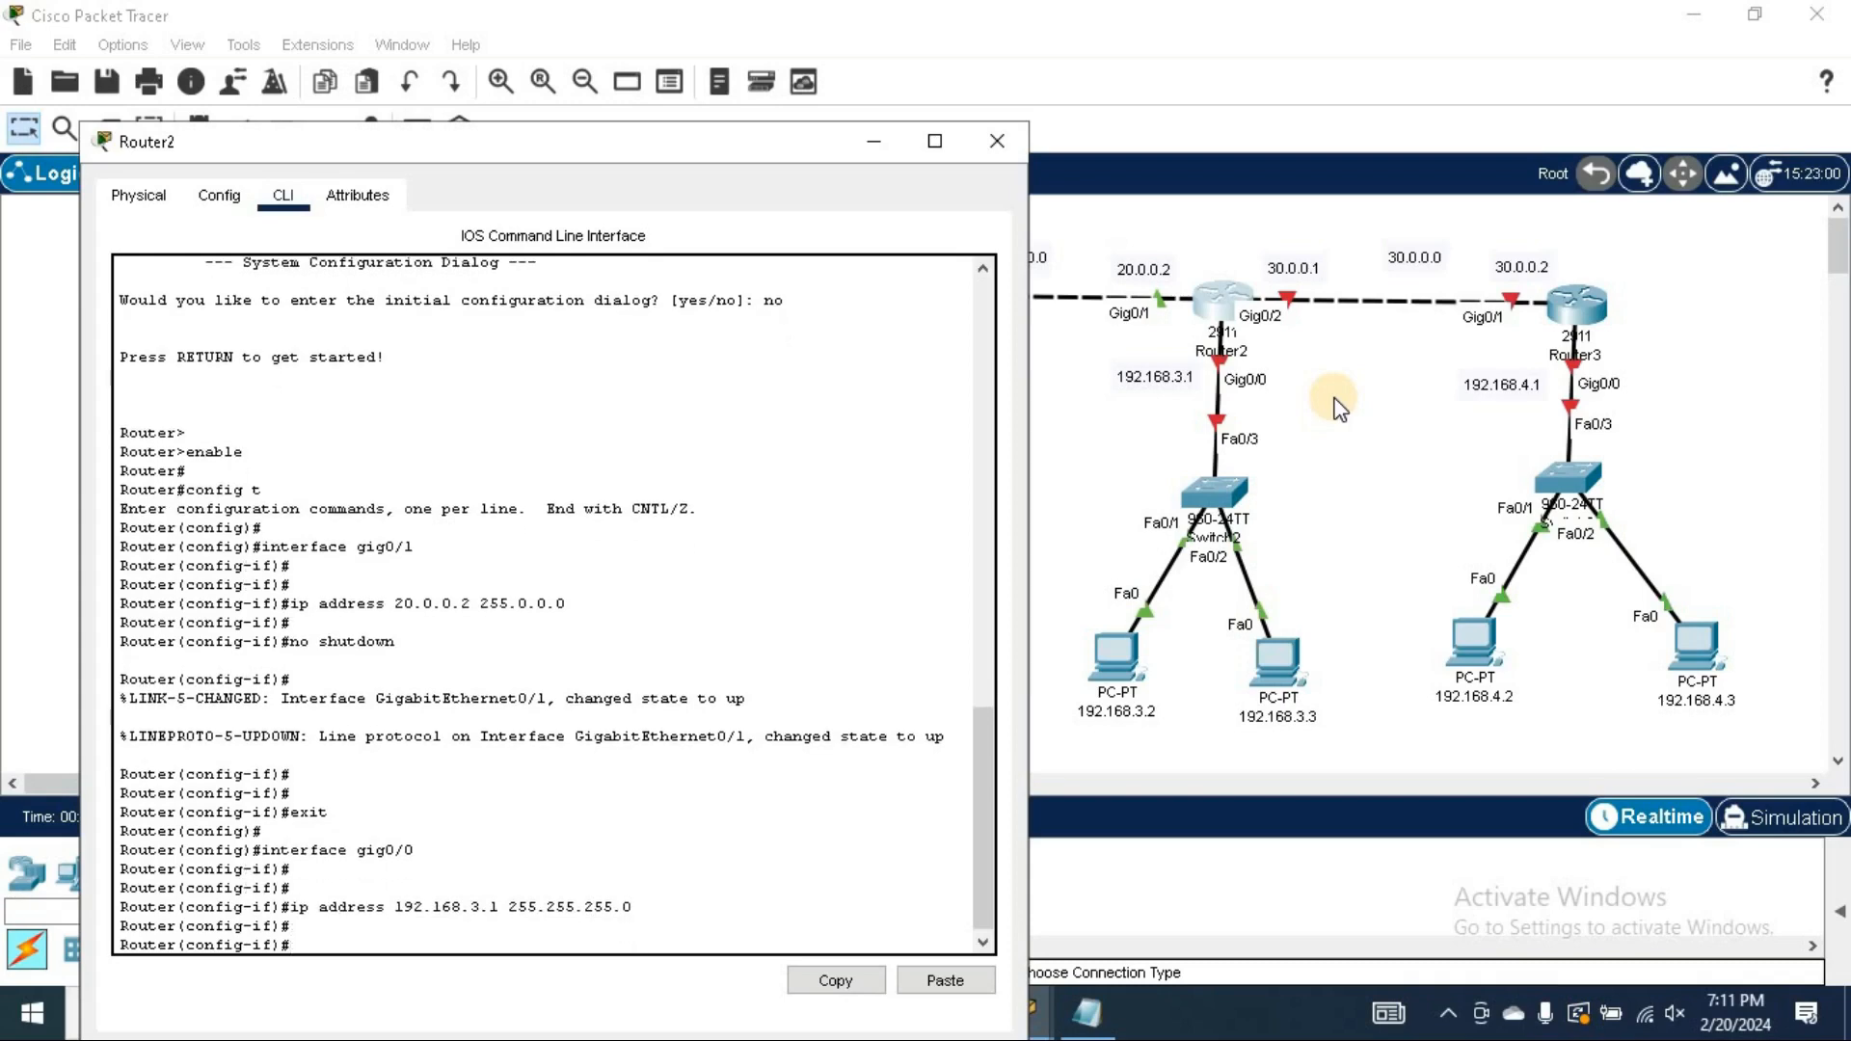
Enable Router2's gig0/0 interface with no shutdown and exit to global configuration mode.
type("no shutdown")
key("Return")
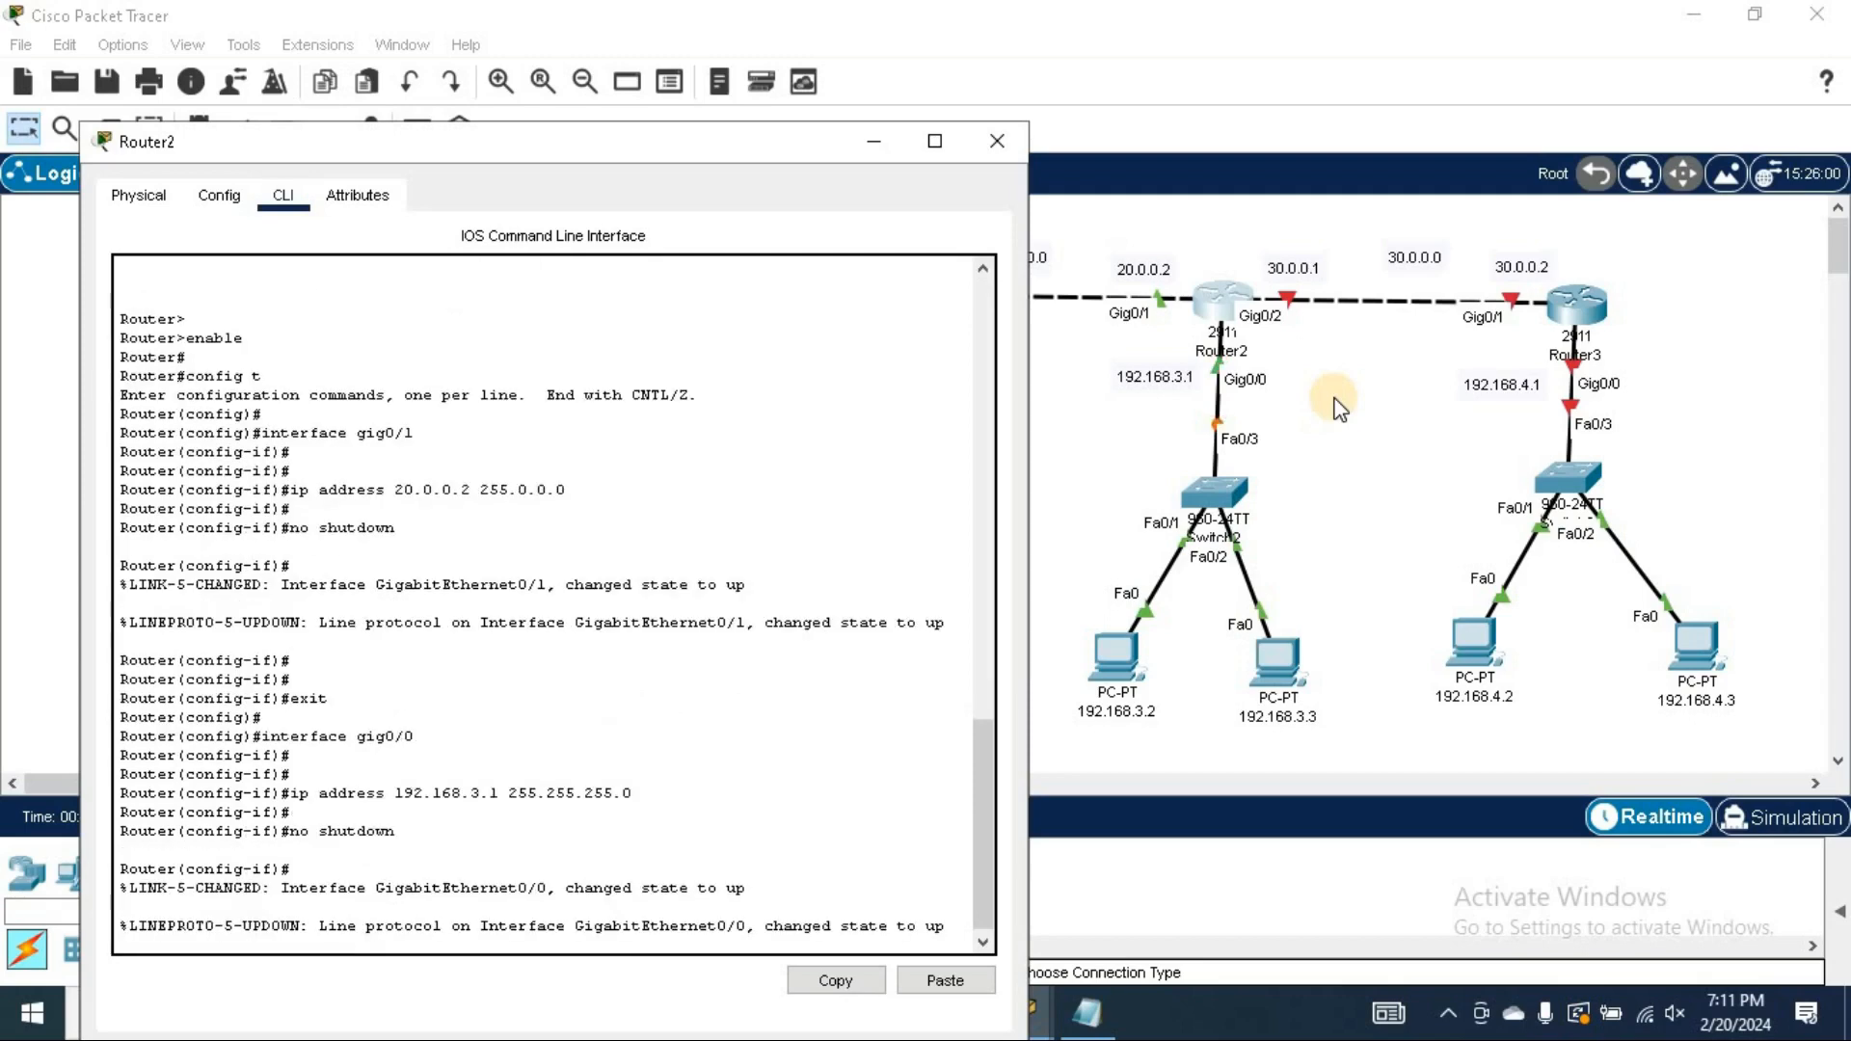
key("Return")
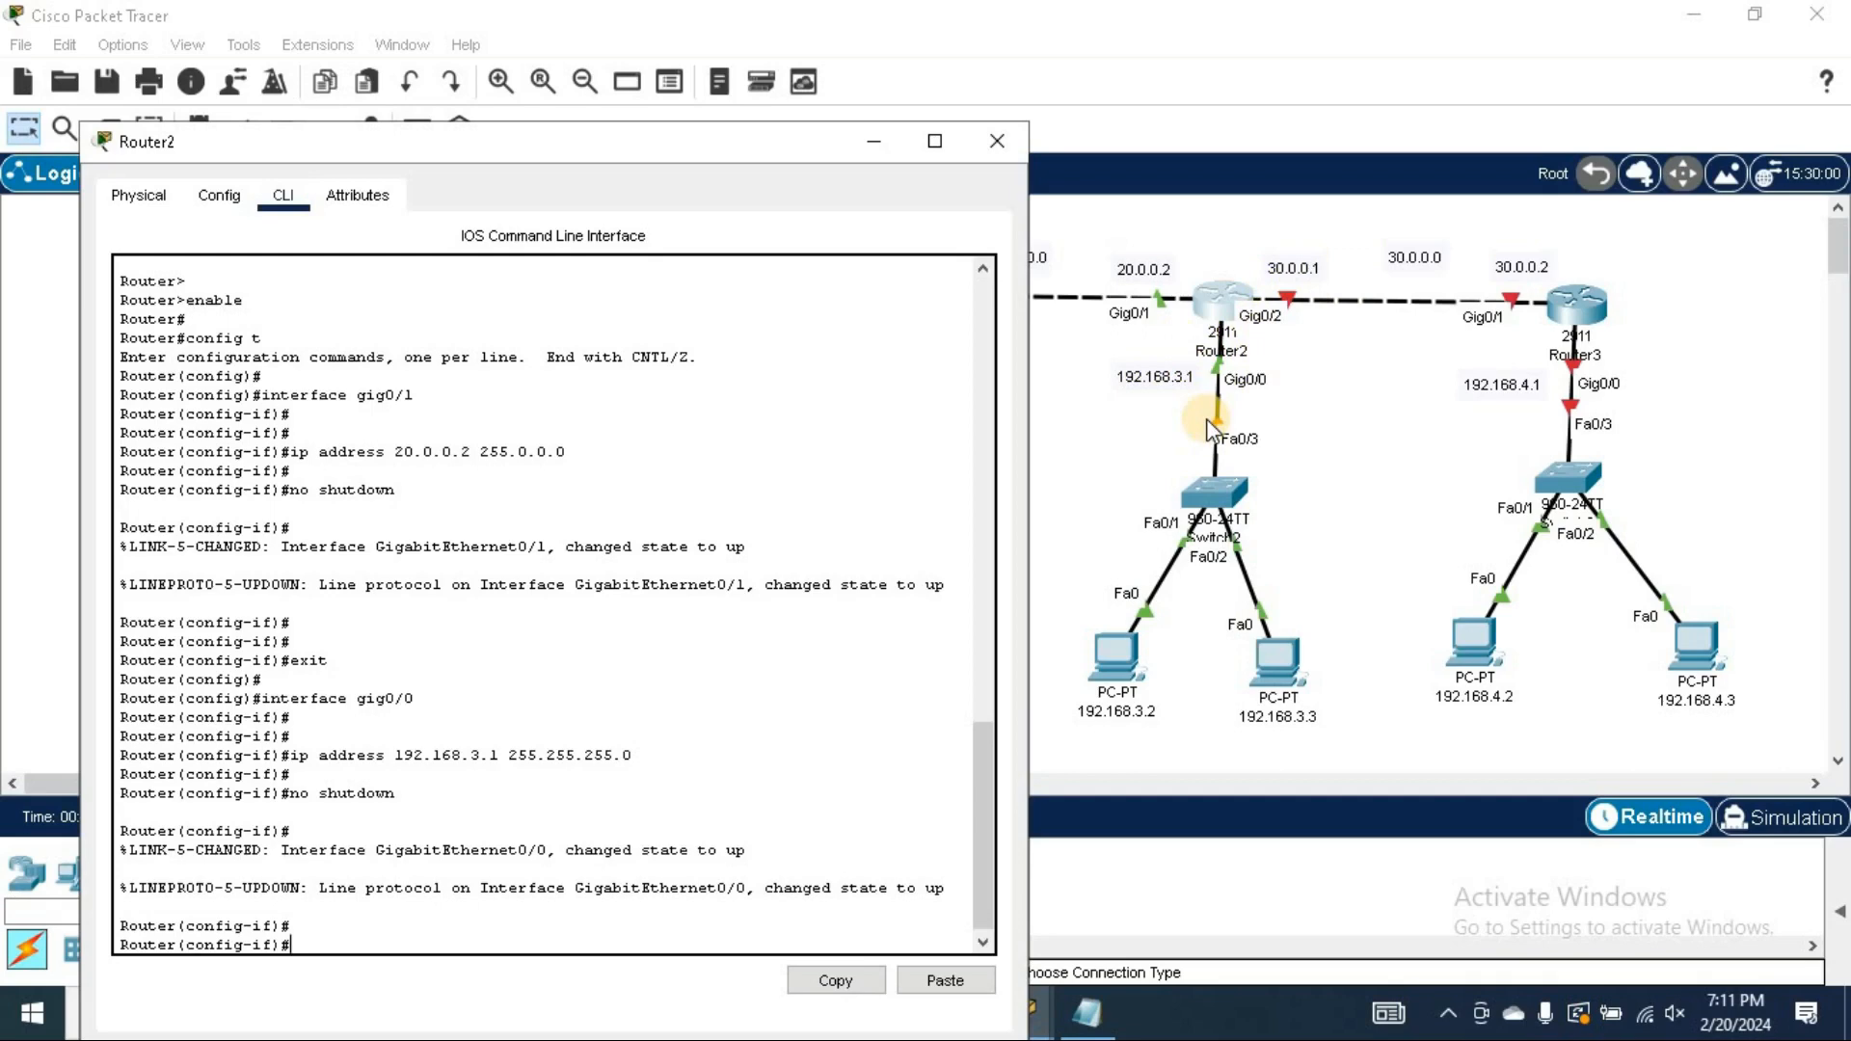
type("exit")
key("Return")
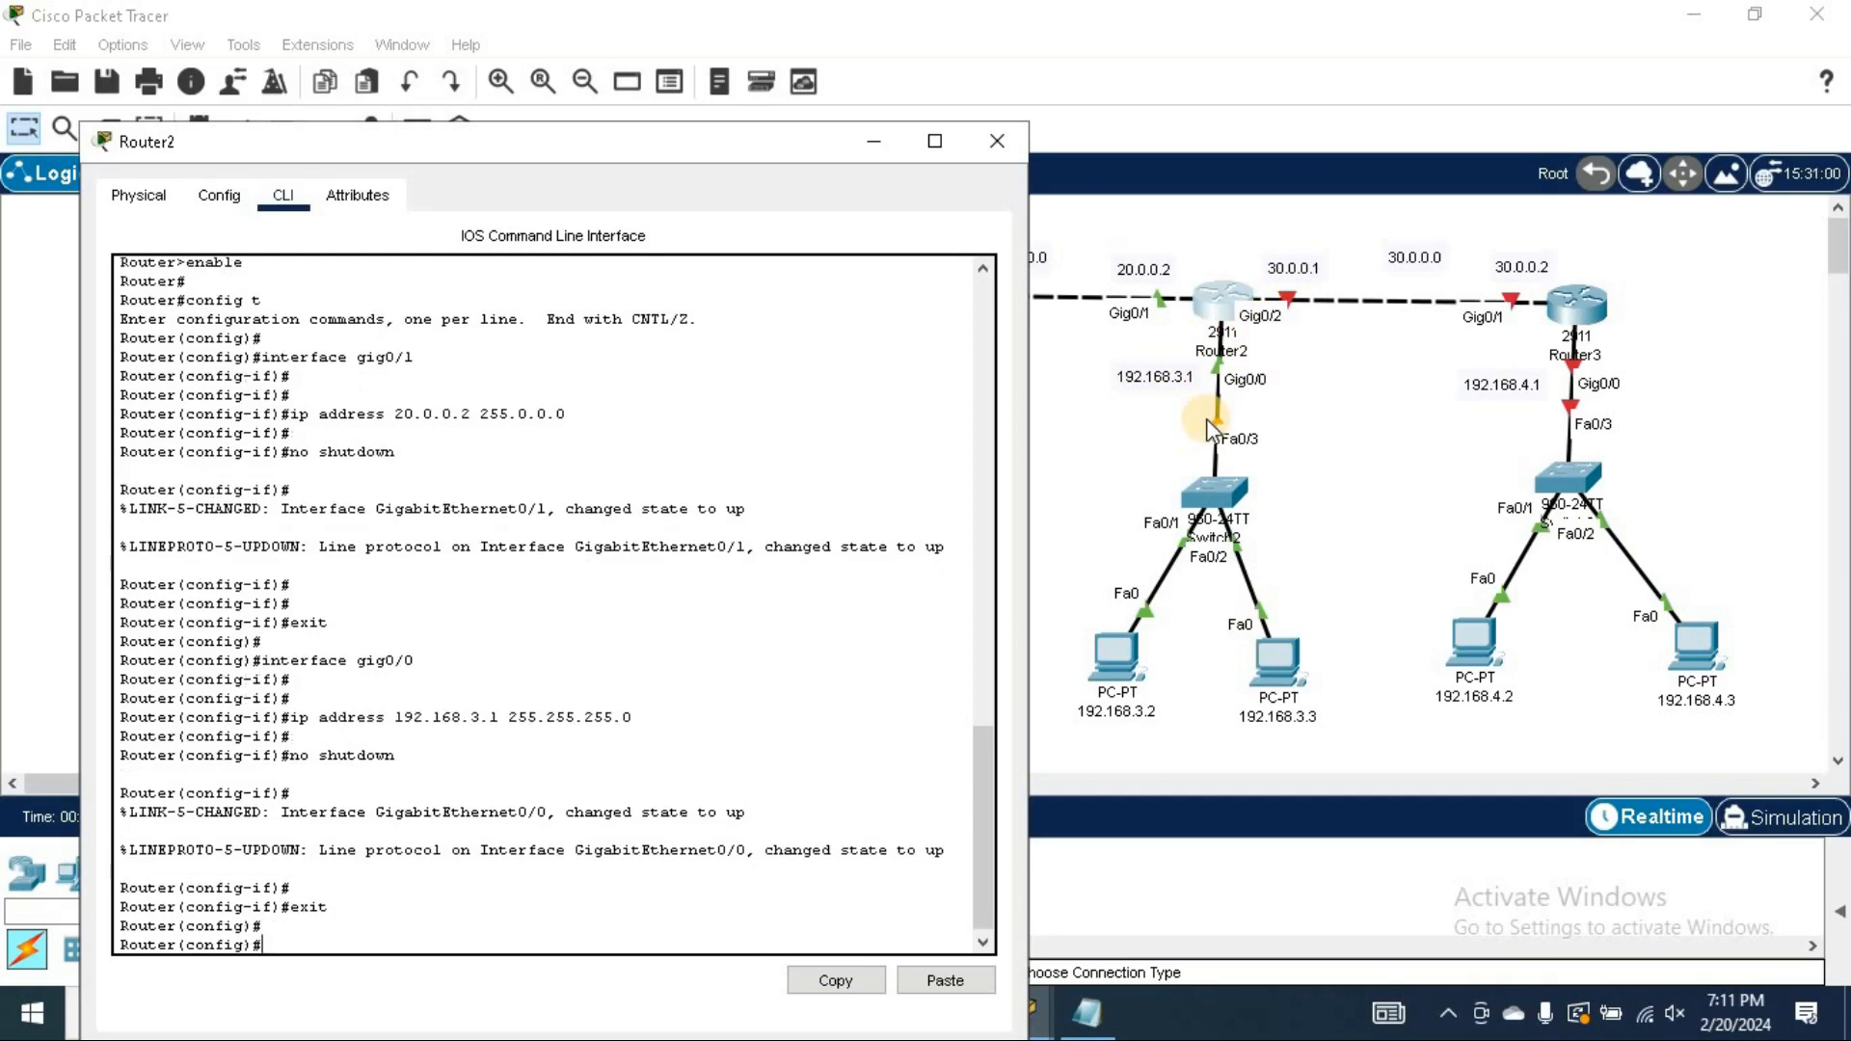
Enter Router2's gig0/2 interface configuration and assign IP address 30.0.0.1 with mask 255.0.0.0.
type("interface gig0/2")
key("Return")
key("Return")
type("ip a")
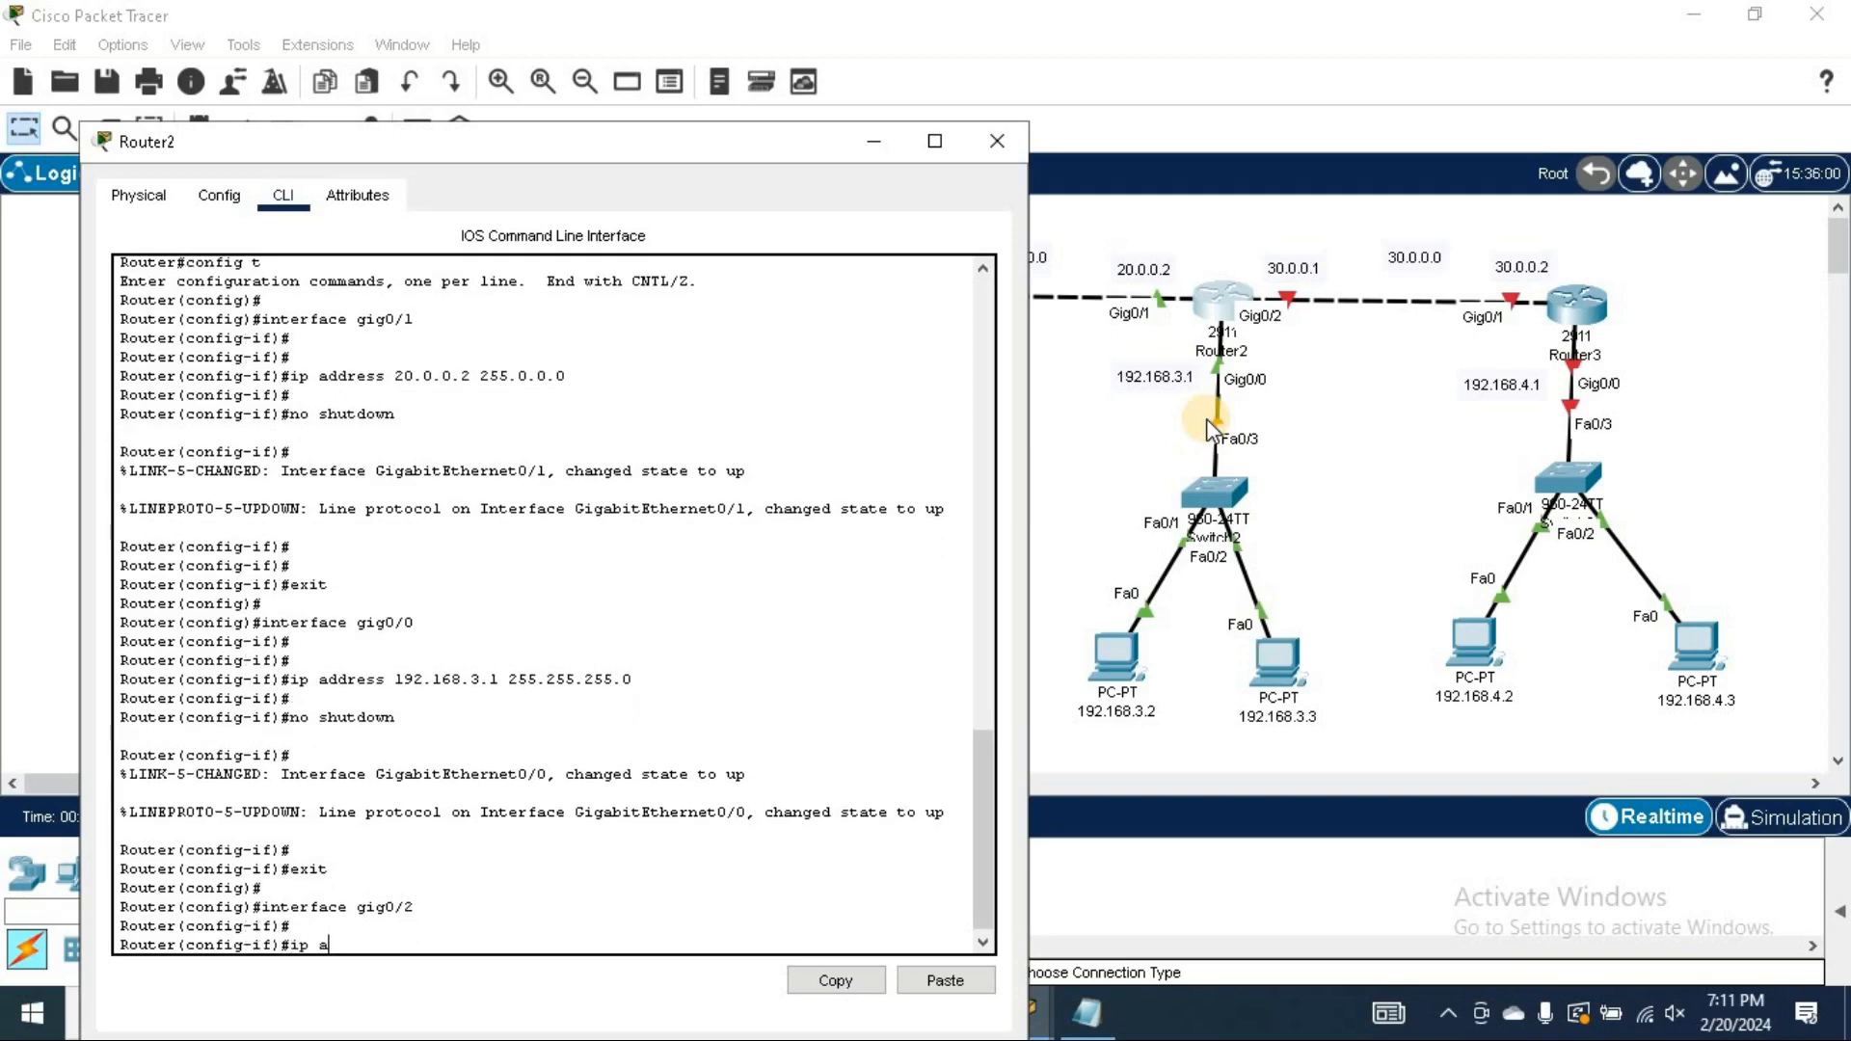
type("ddrees")
key("BackSpace")
key("BackSpace")
type("ss ")
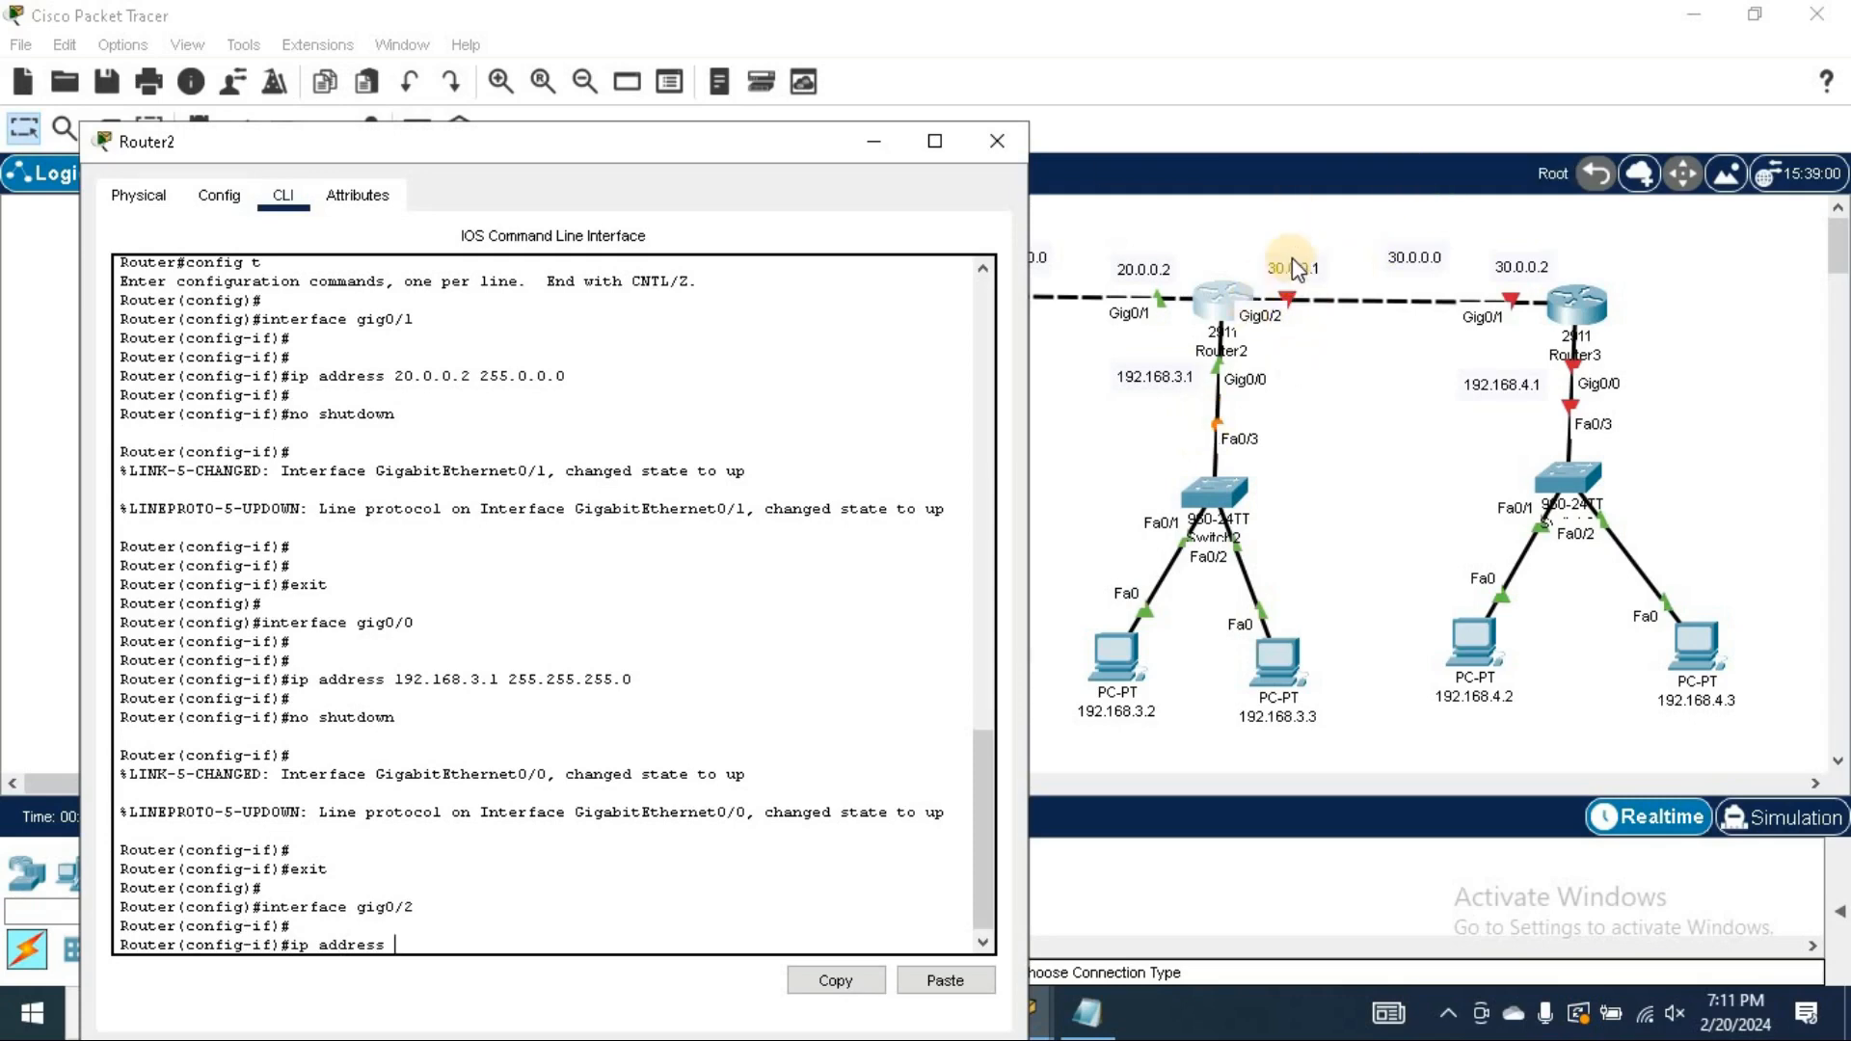
type("30")
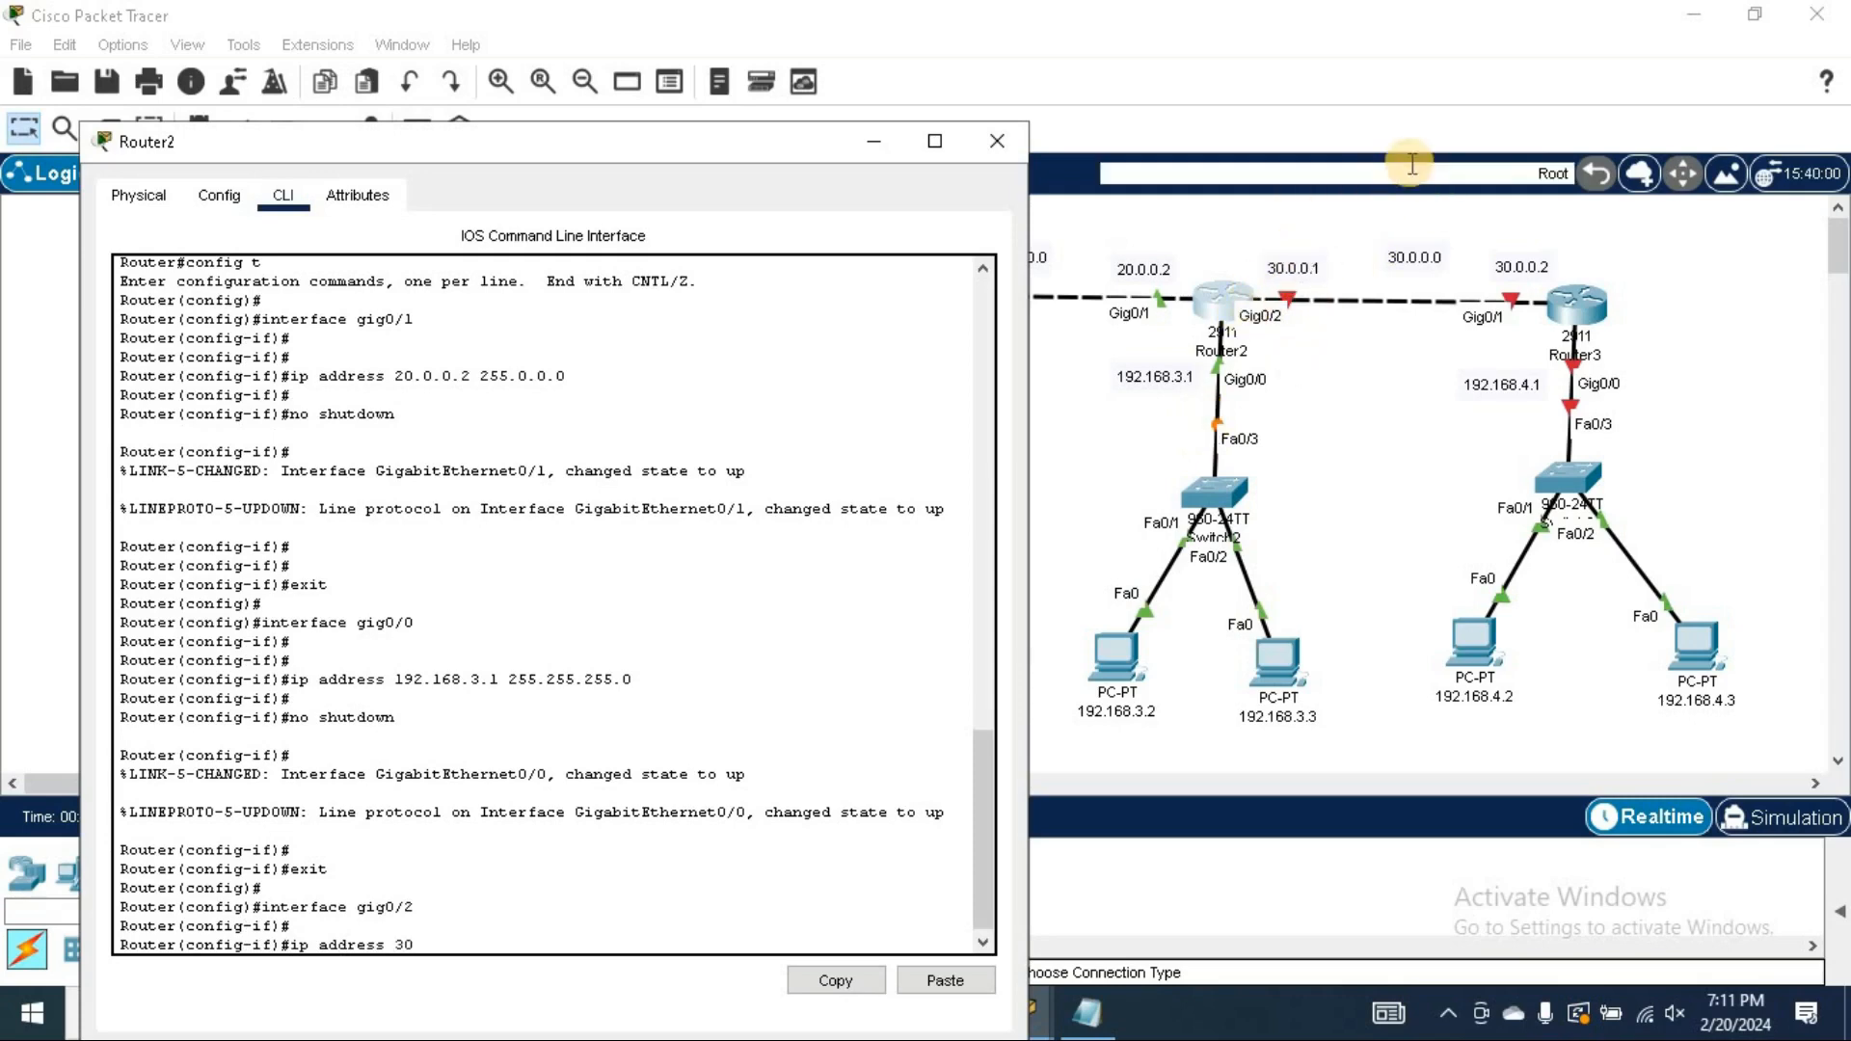
type(".0.0.1 255.0.0.0")
key("Return")
key("Return")
key("Return")
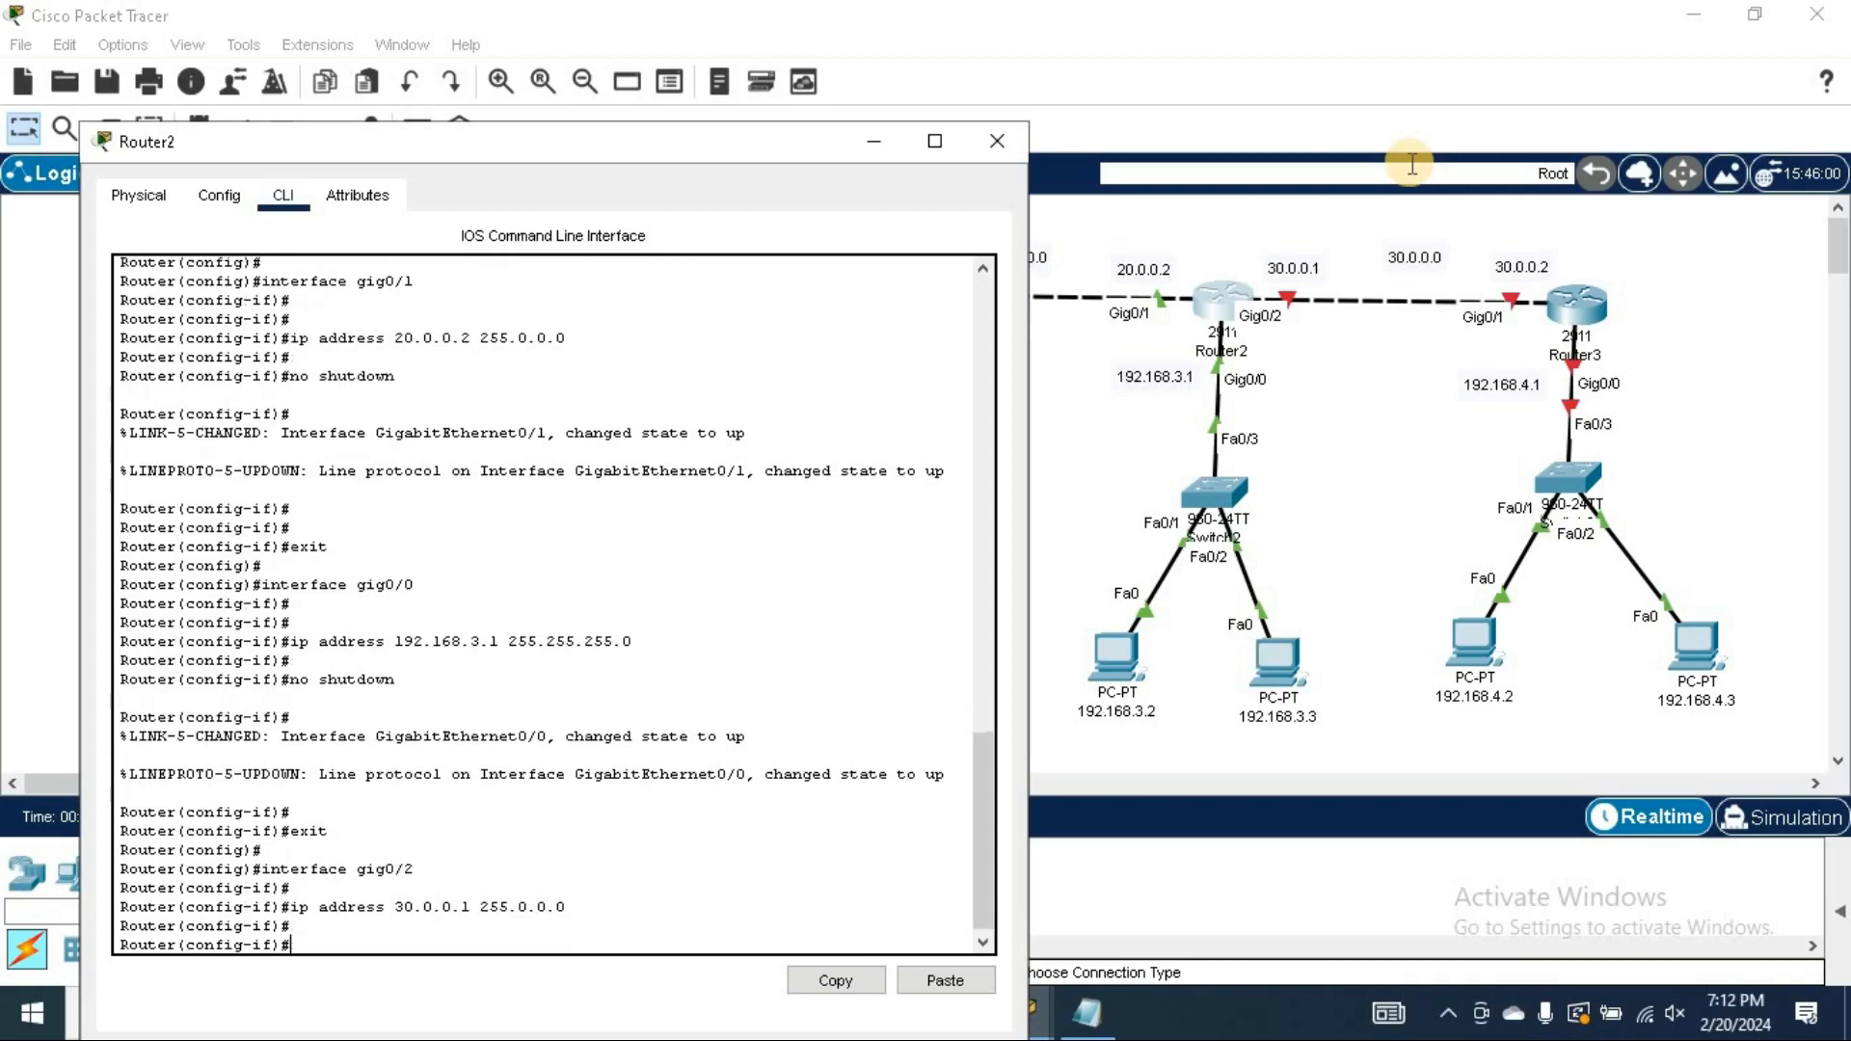
Enable Router2's gig0/2 interface with no shutdown and close the router's window.
type("no s")
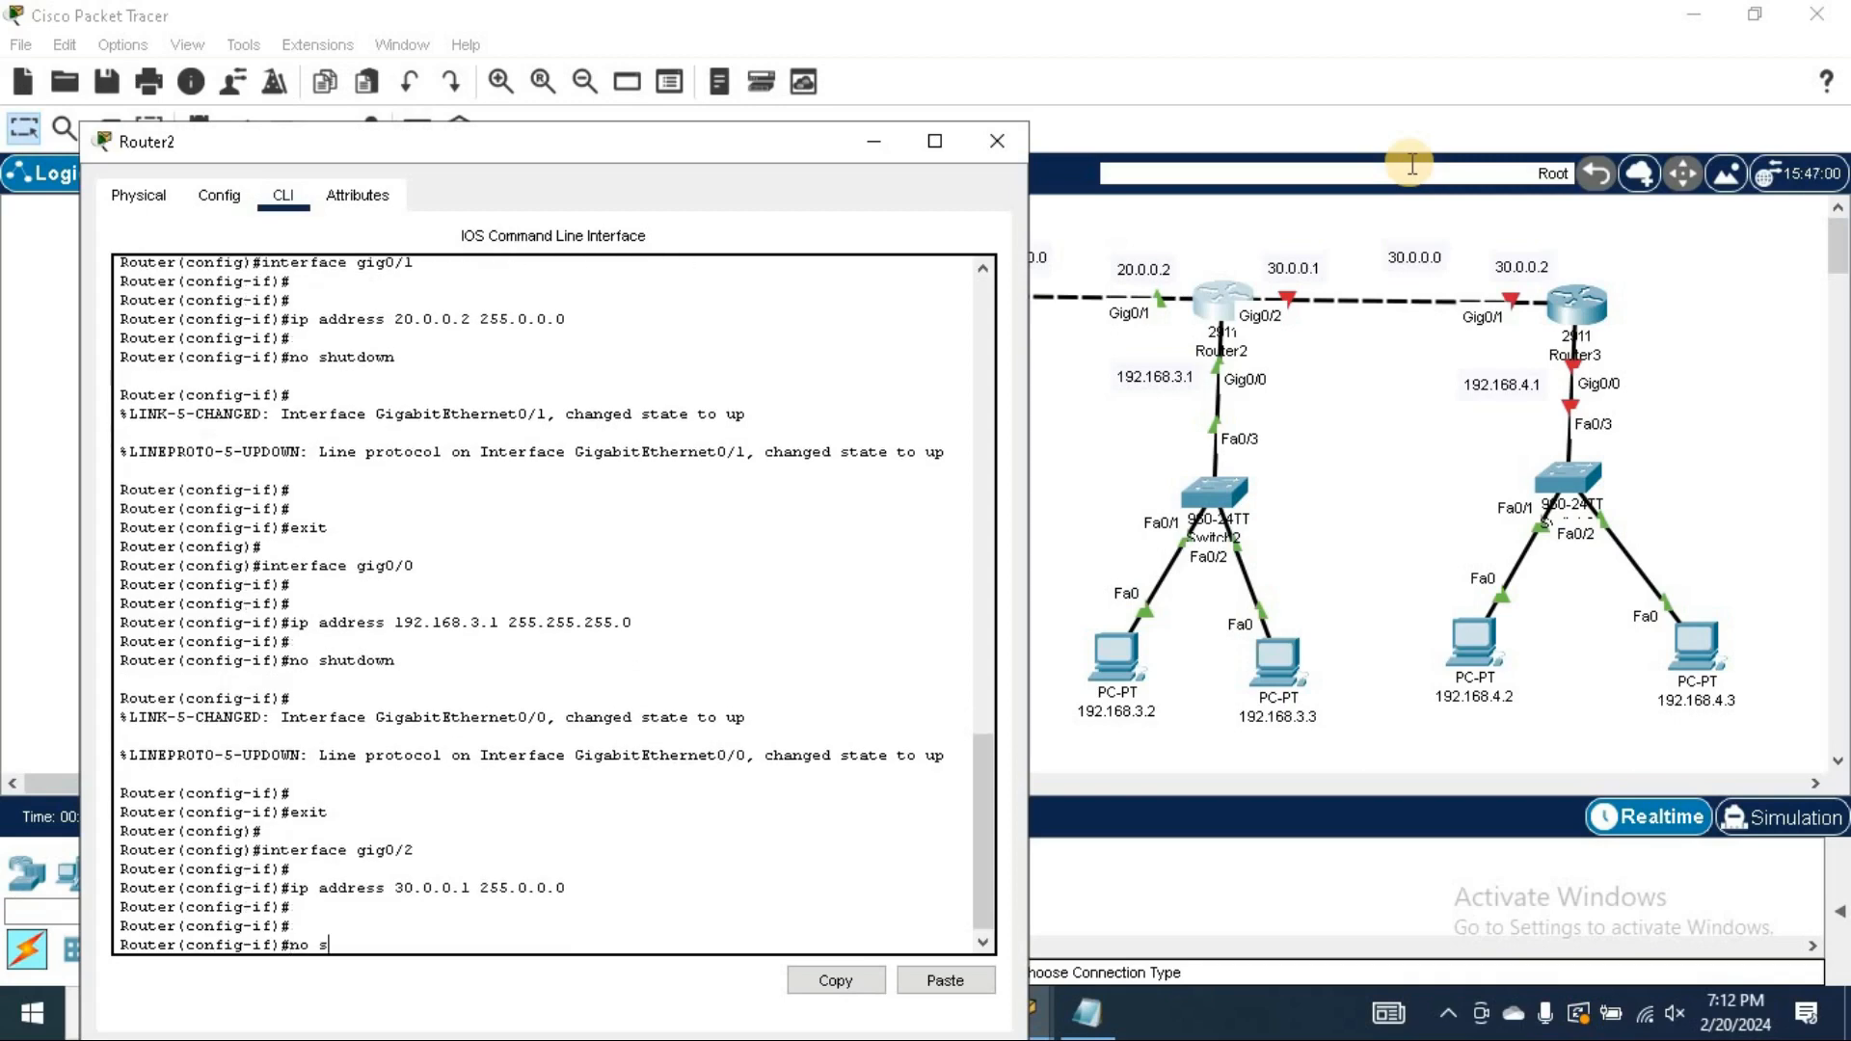
type("hutdown")
key("Return")
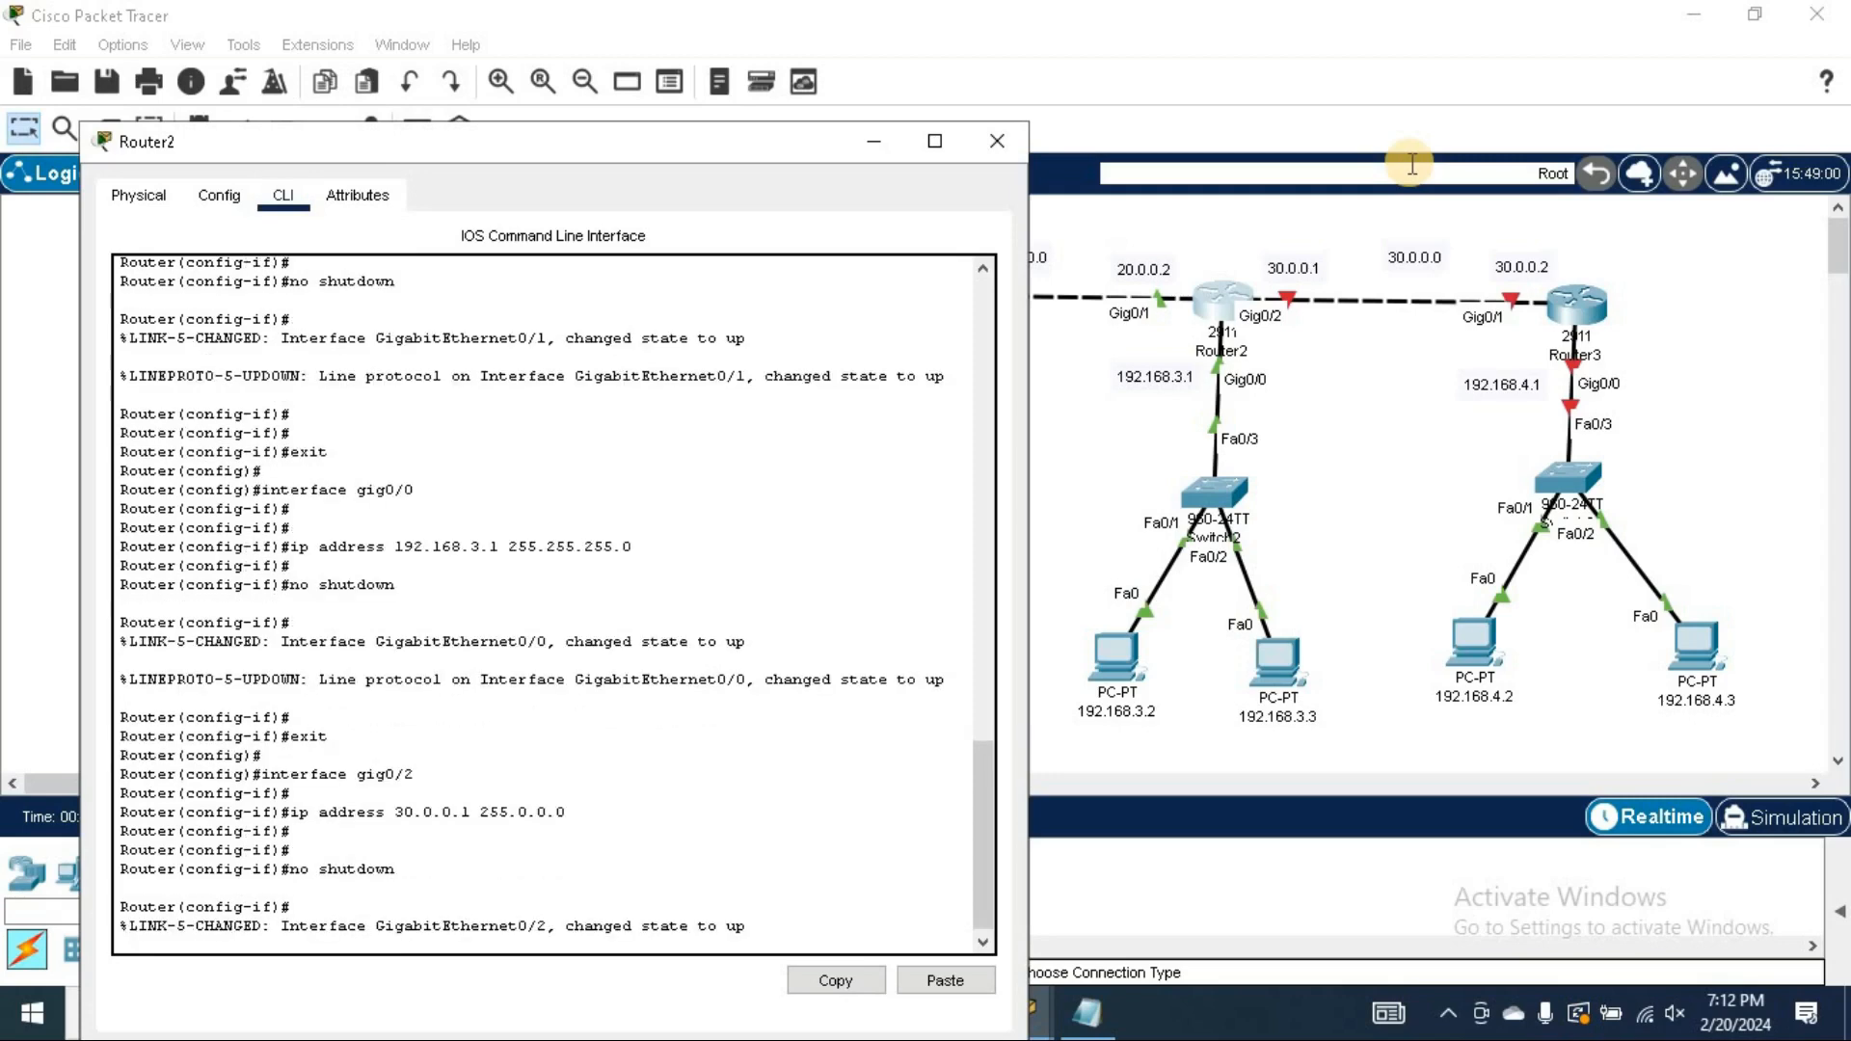
key("Return")
key("Return")
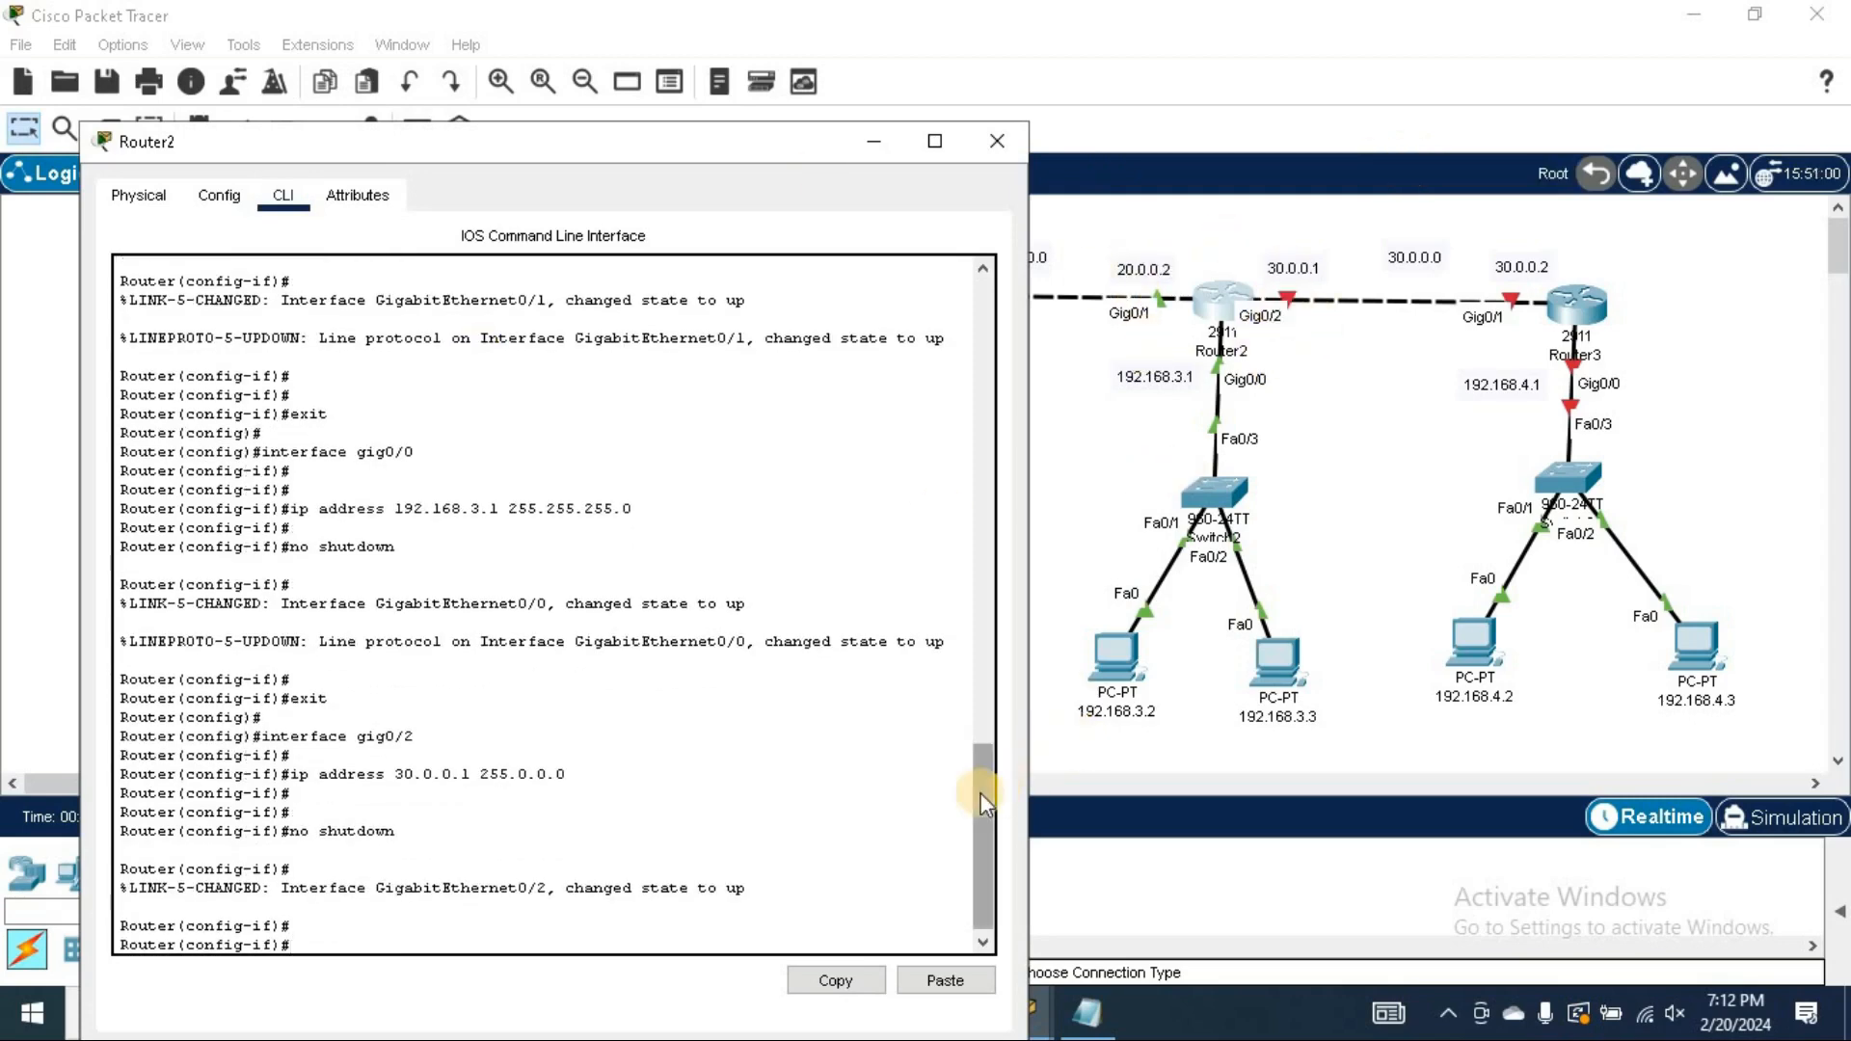
left_click_drag(981, 793, 981, 715)
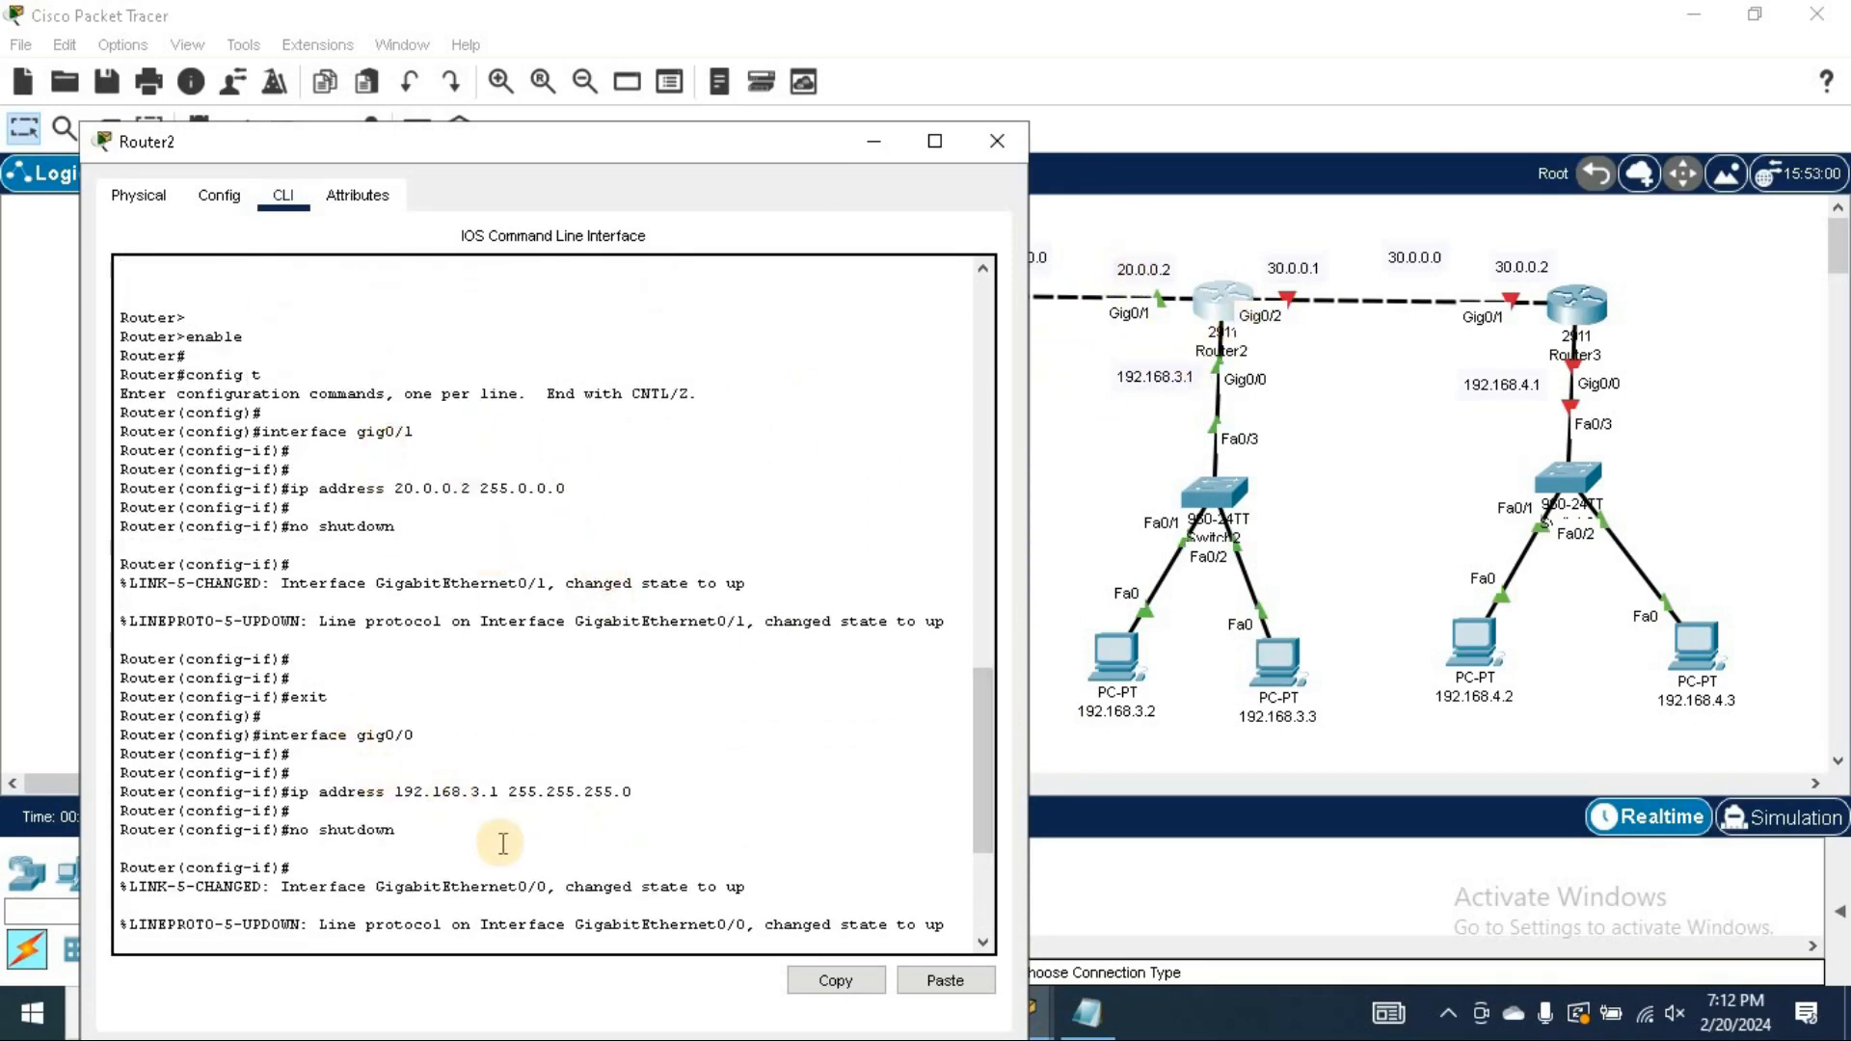
left_click_drag(984, 699, 974, 805)
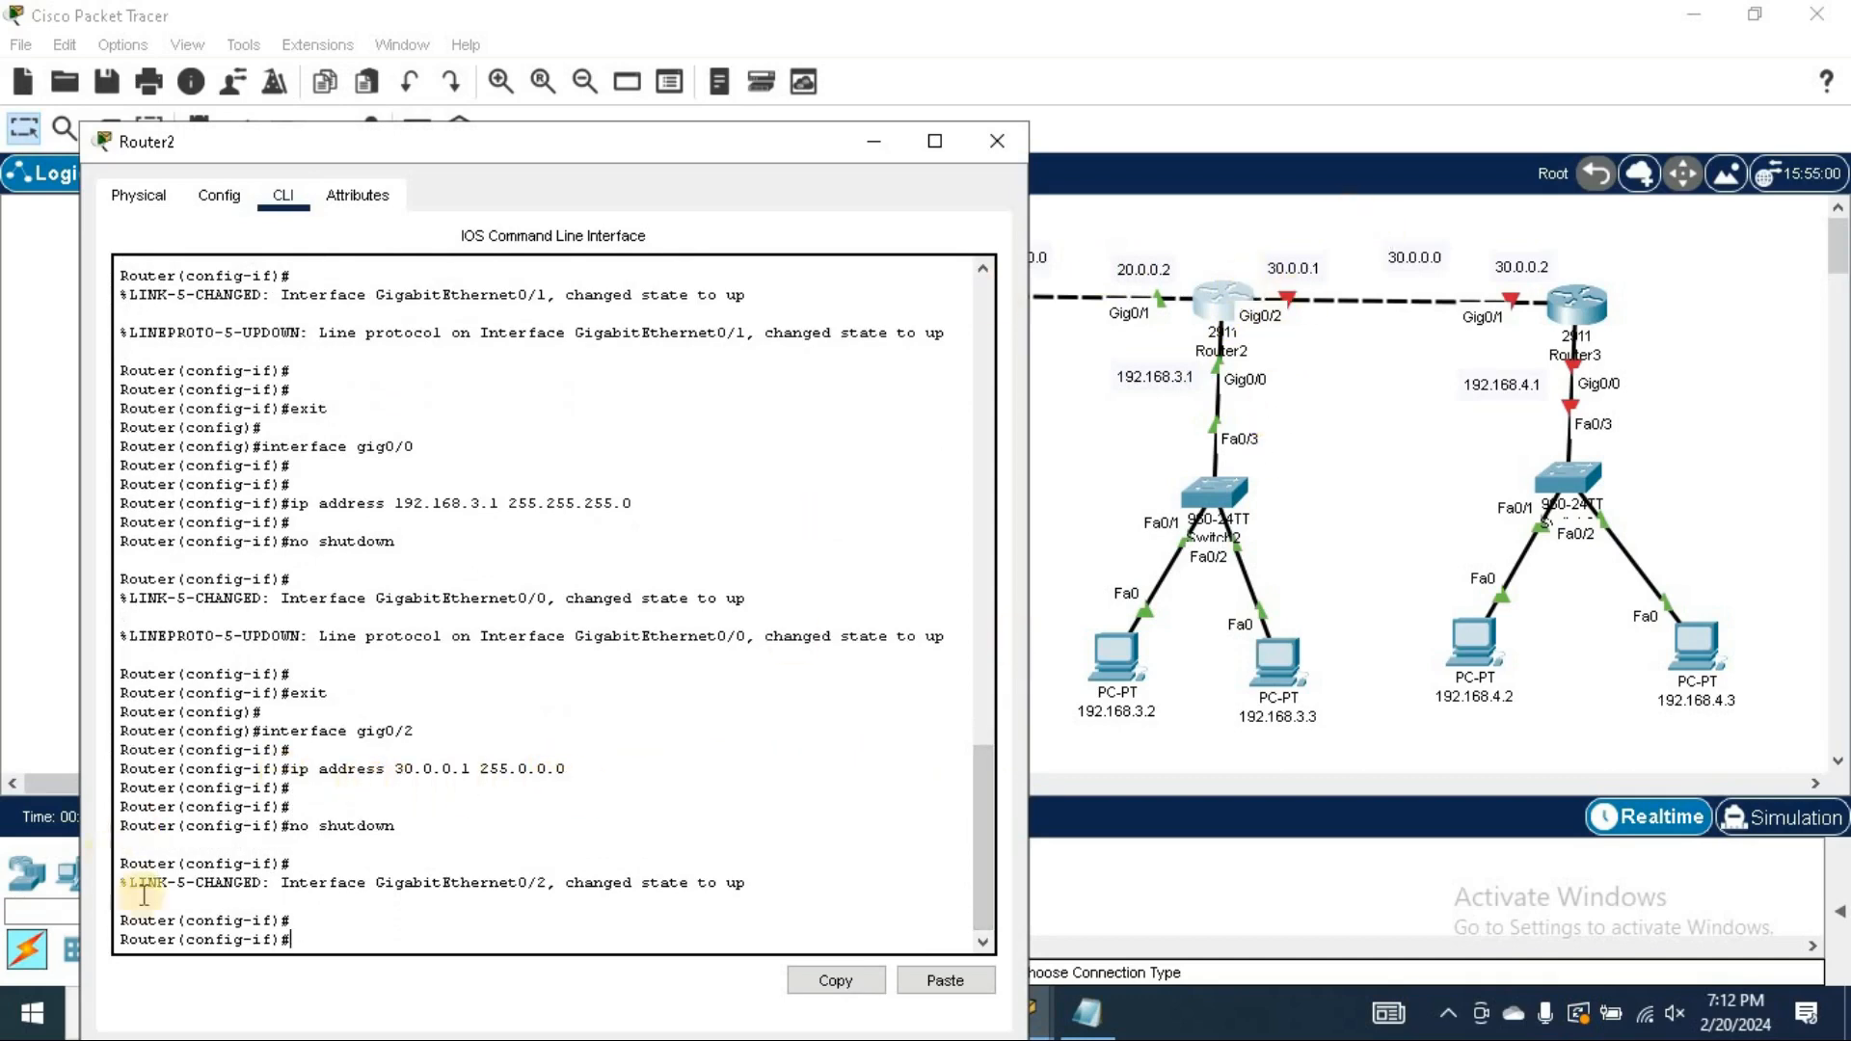
left_click(997, 142)
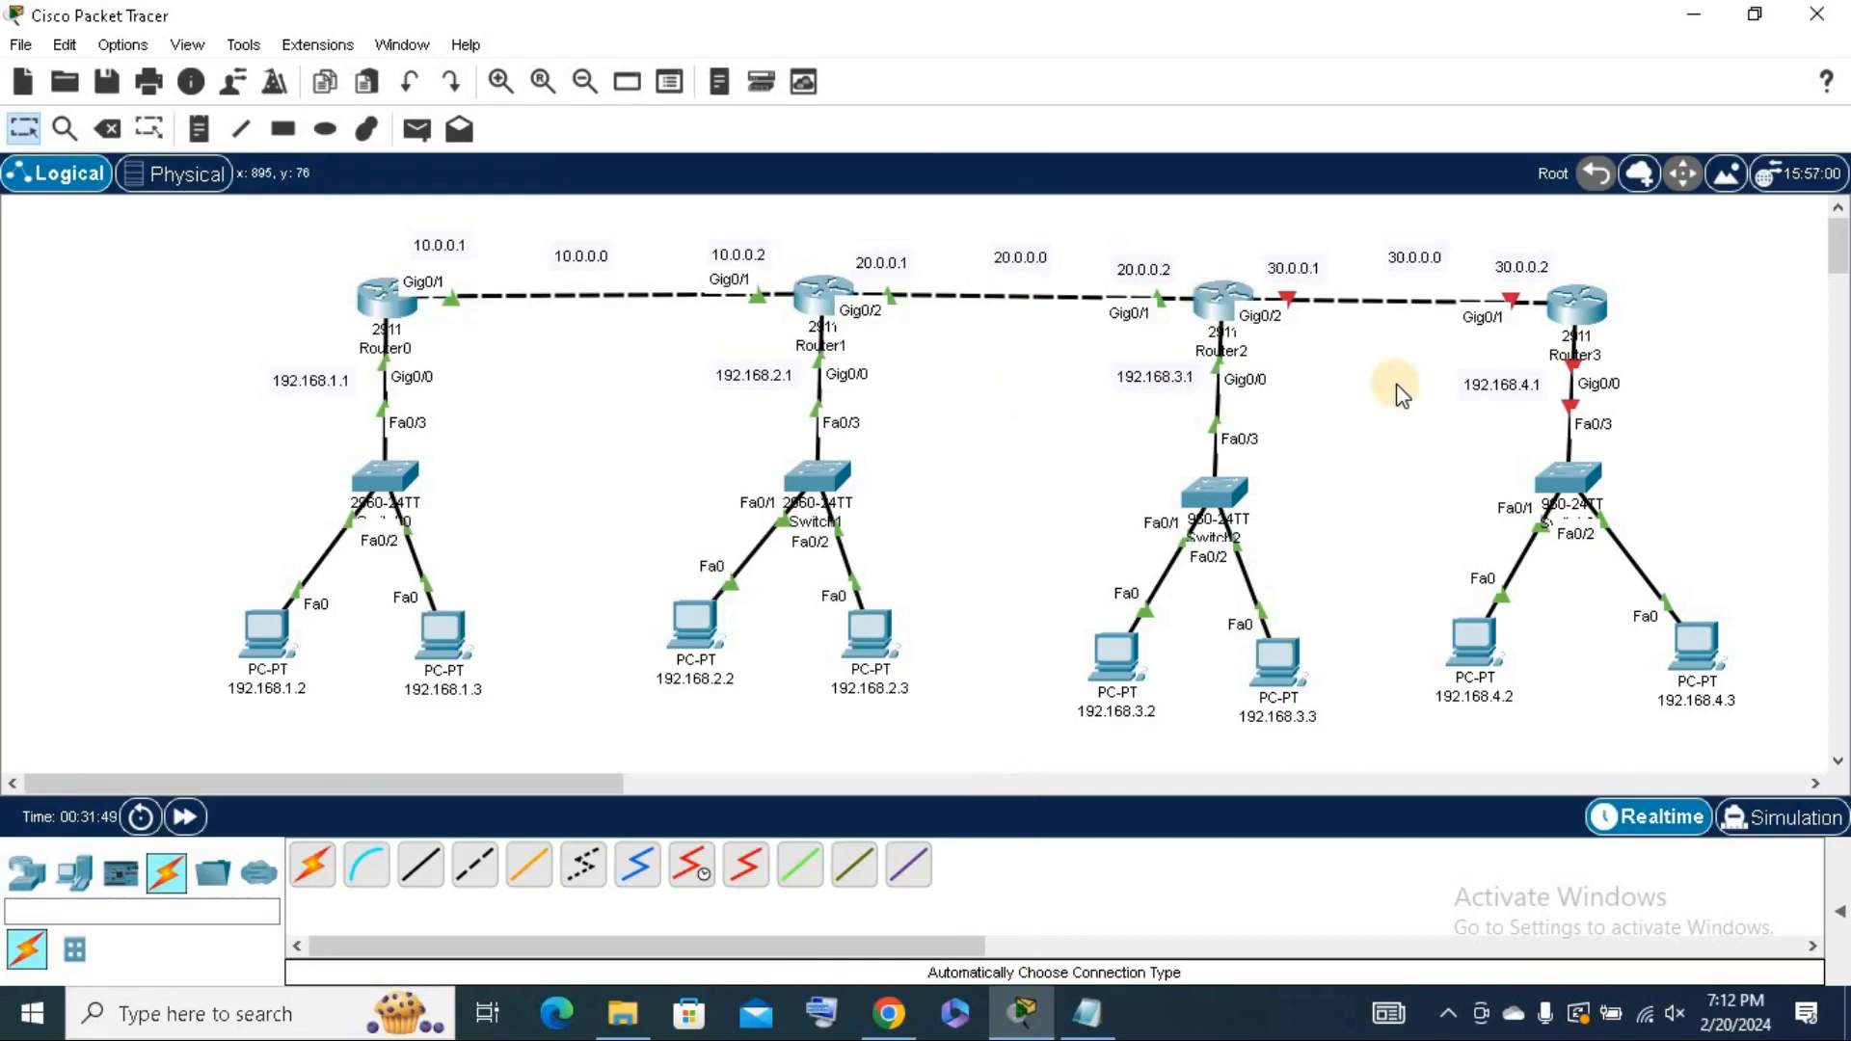
Open Router3's command line and answer no to the initial configuration dialog.
mouse_move(1241, 299)
left_click(1587, 293)
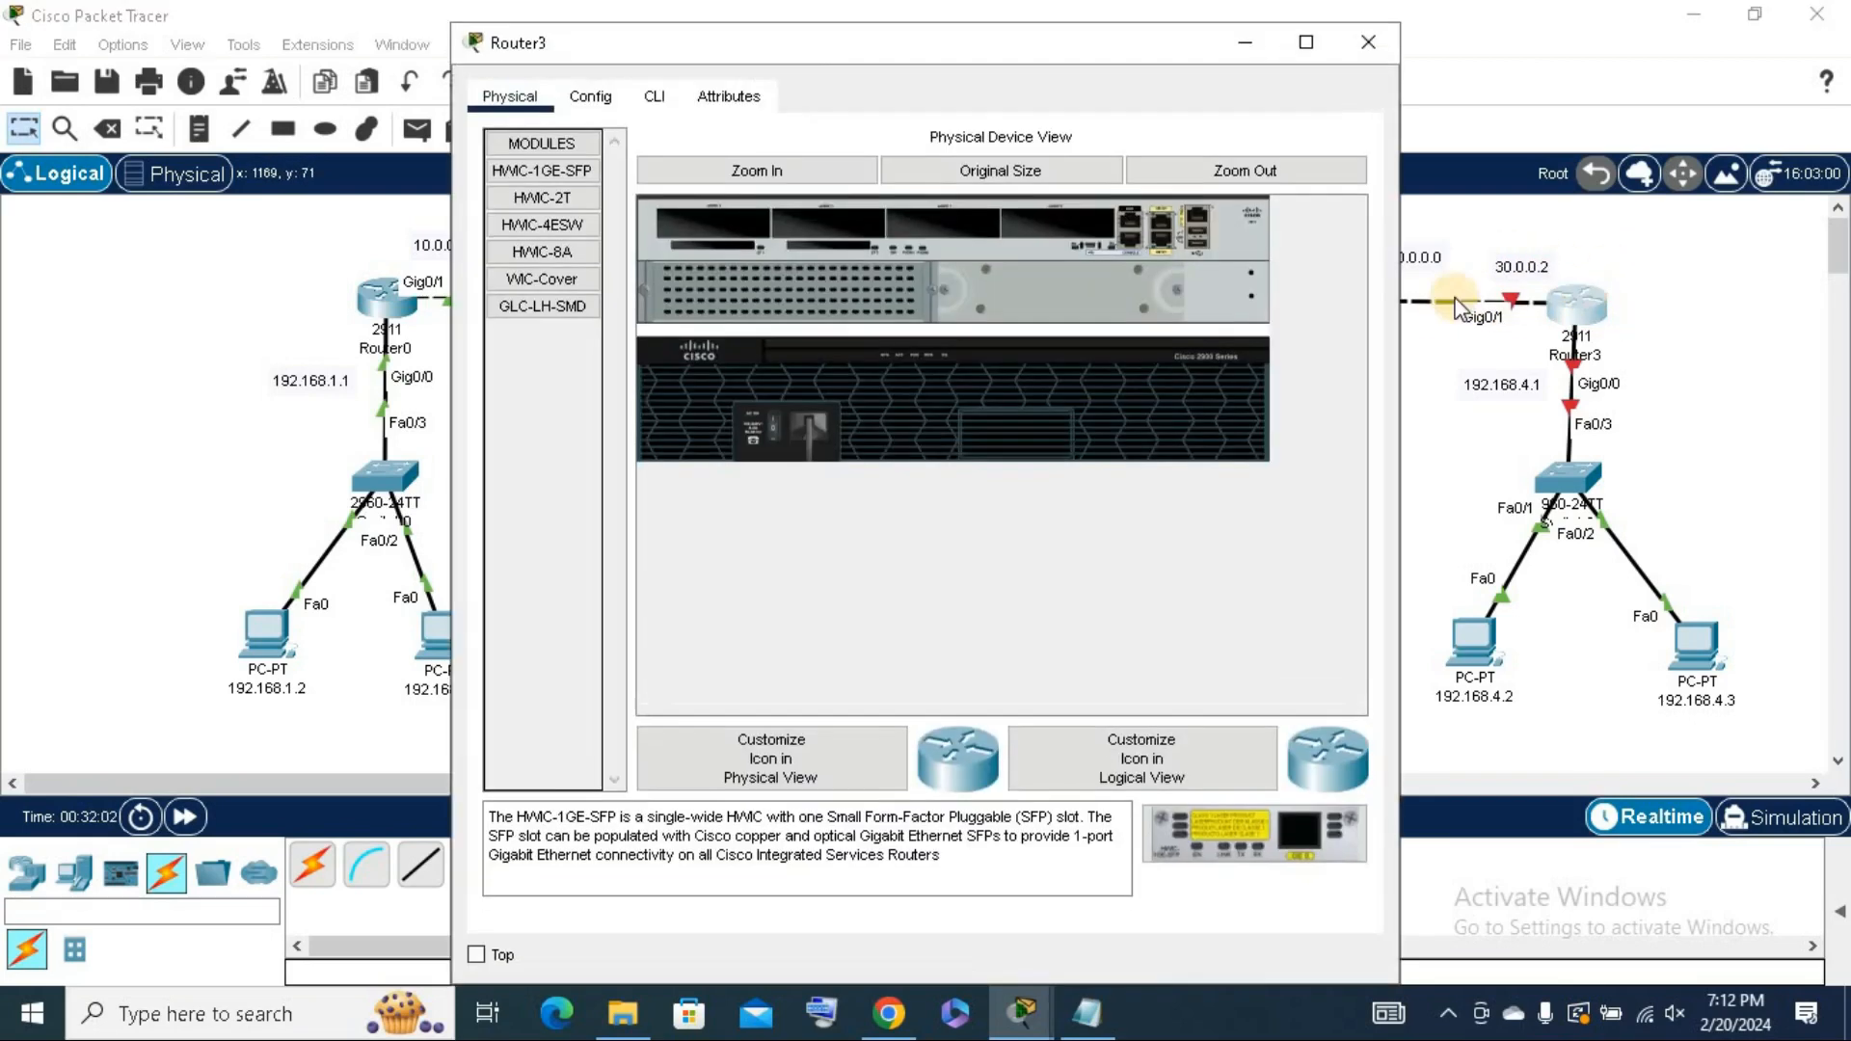
left_click(657, 101)
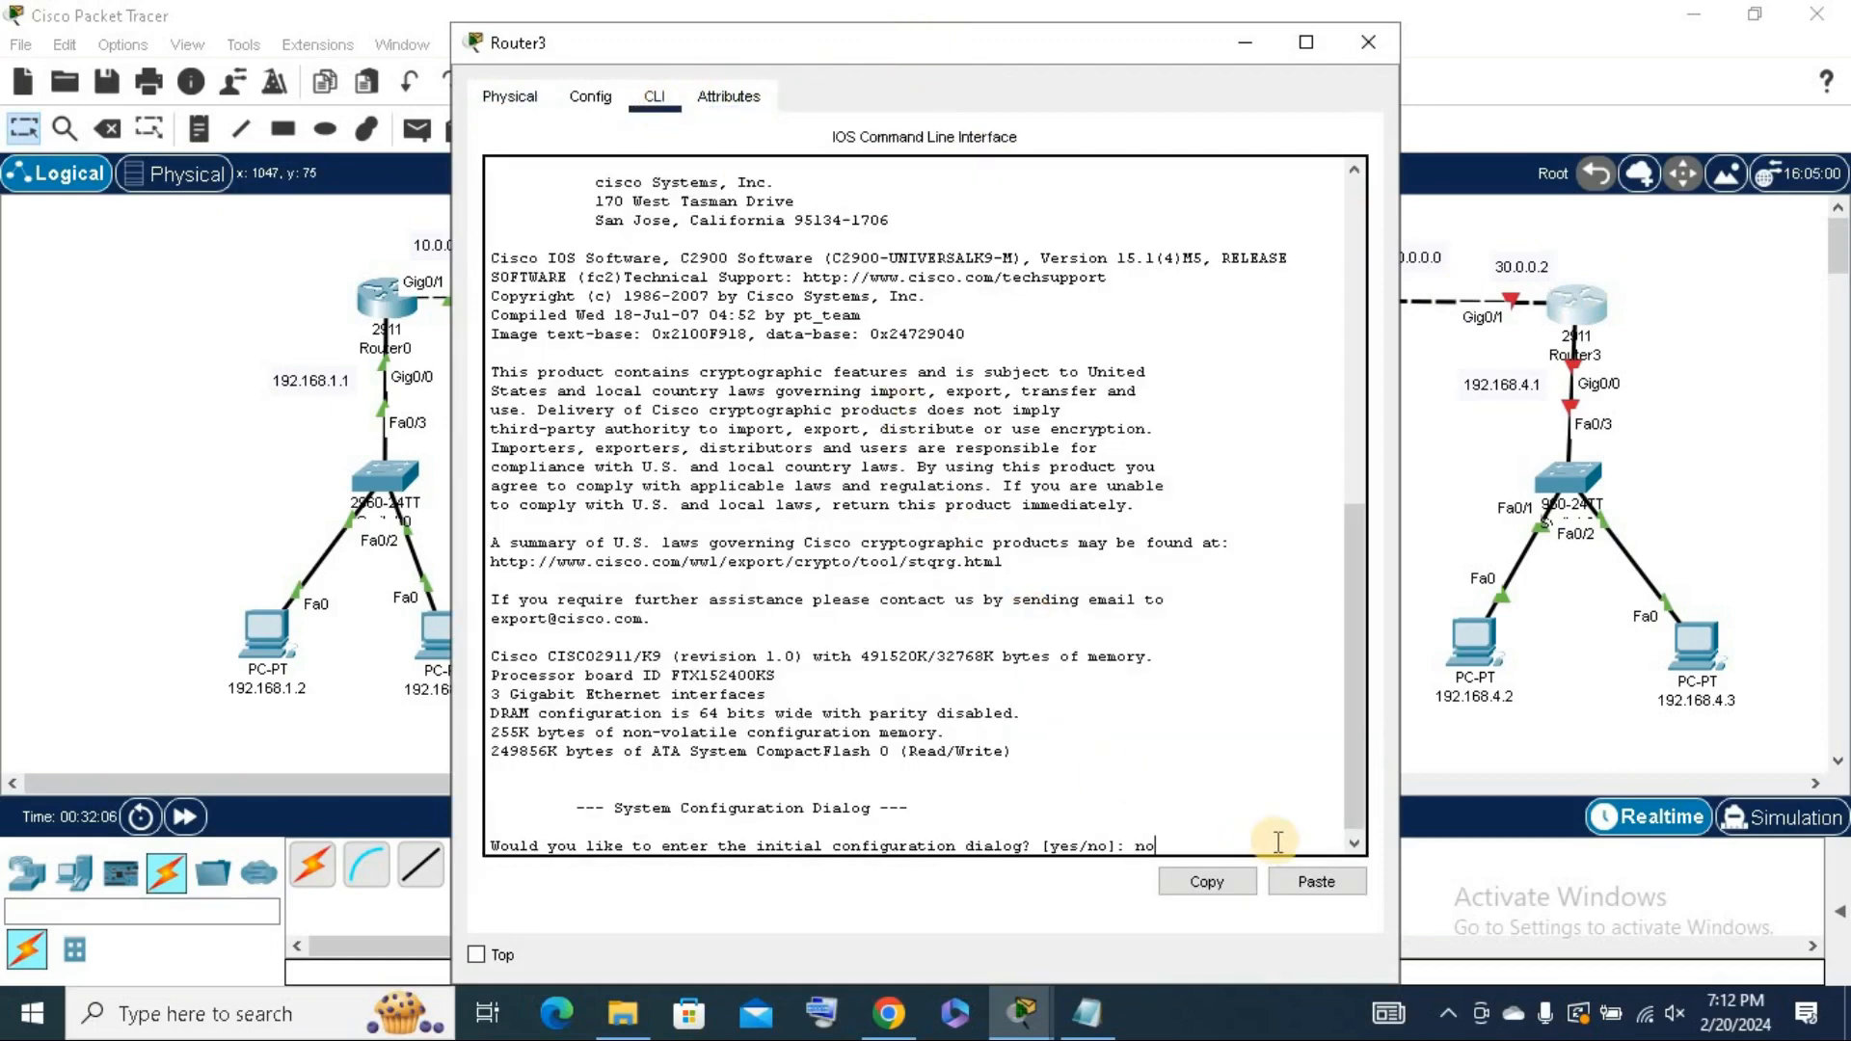
type("no")
key("Return")
key("Return")
Enter privileged mode with enable and global configuration mode with config t on Router3.
type("ena")
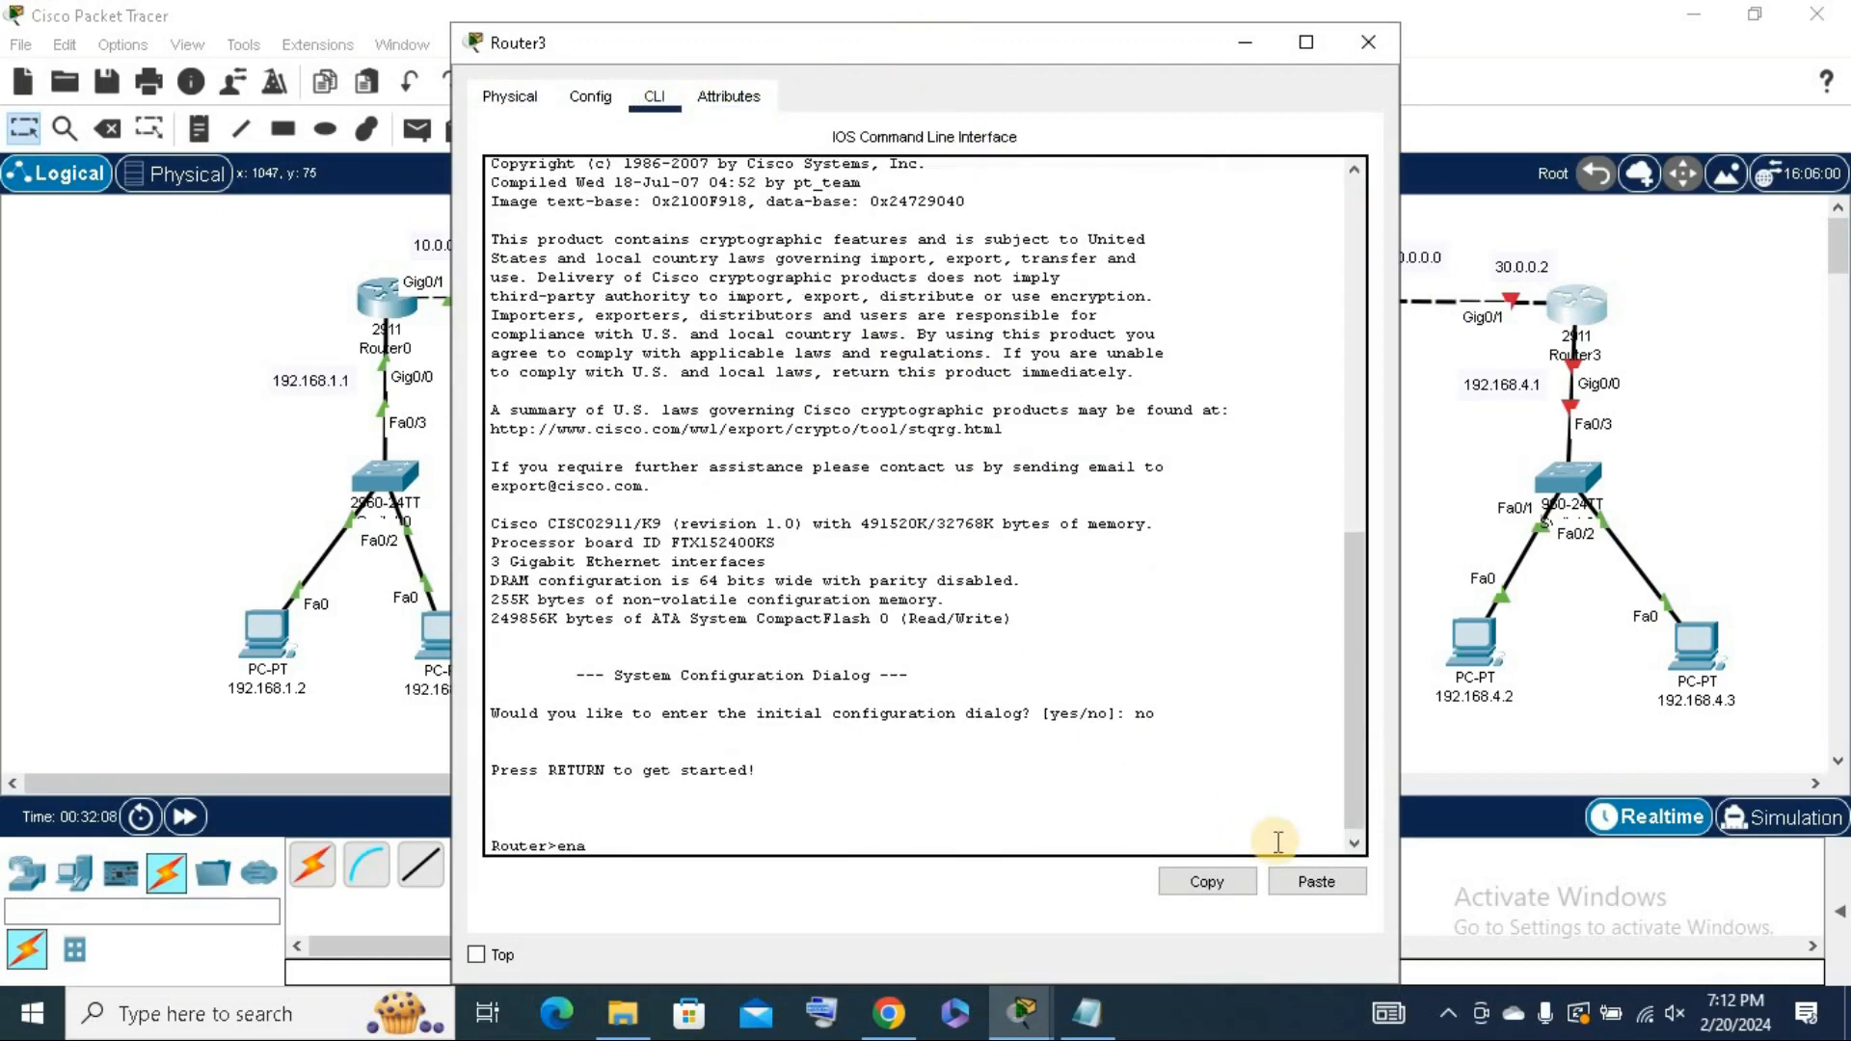
type("ble")
key("Return")
key("Return")
type("confi")
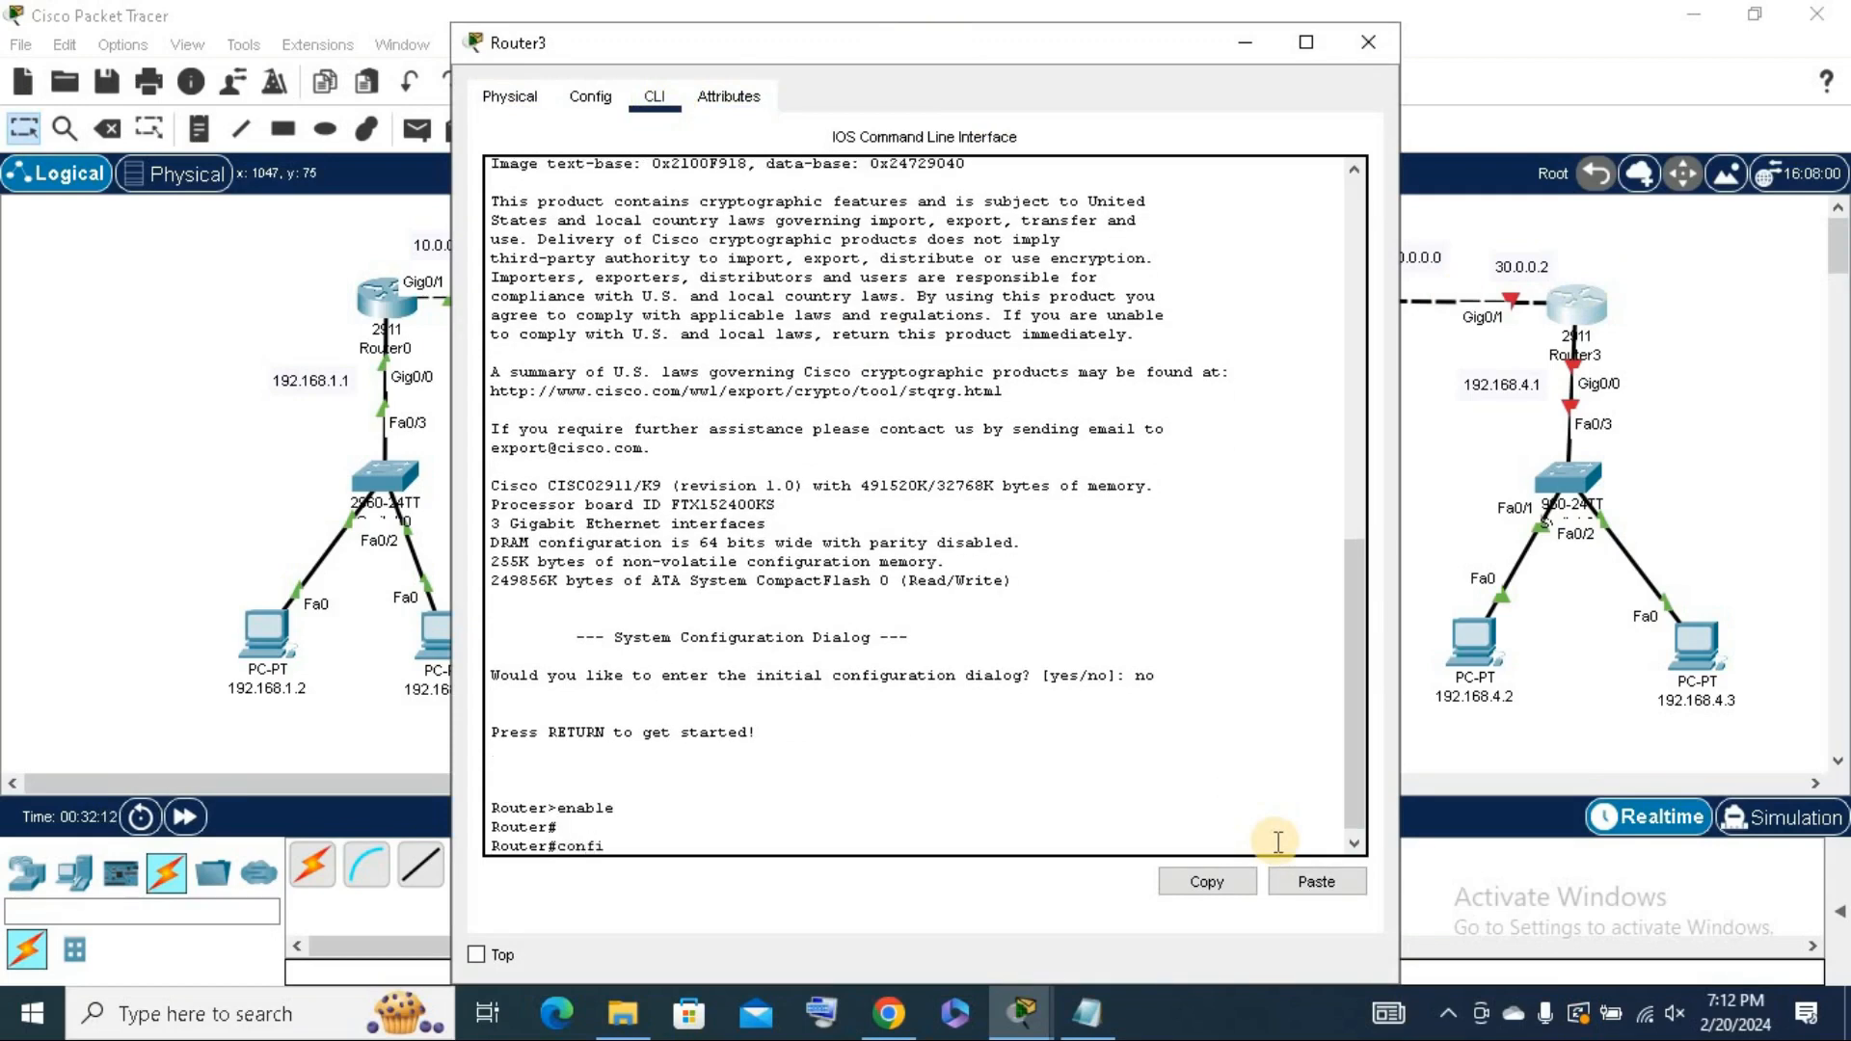
type("g t")
key("Return")
key("Return")
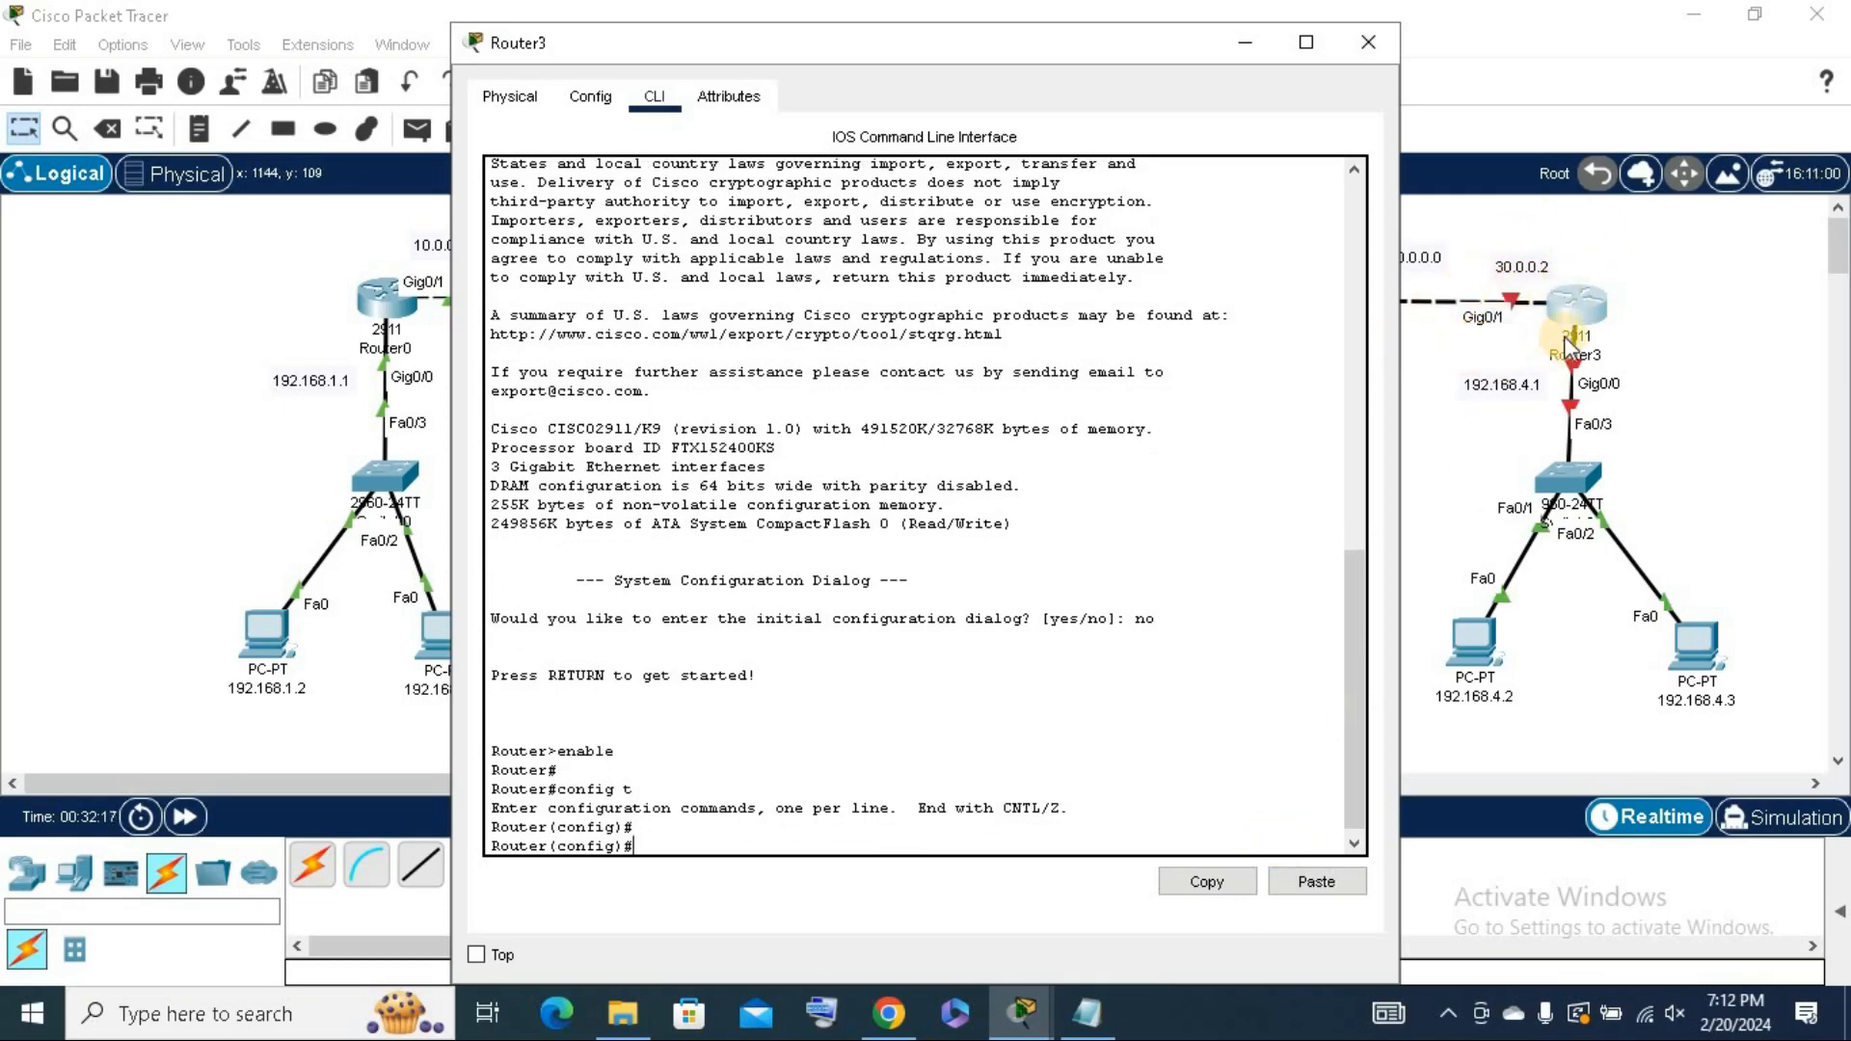
Enter Router3's gig0/0 interface configuration and assign IP address 192.168.4.1 with mask 255.255.255.0.
type("interfa")
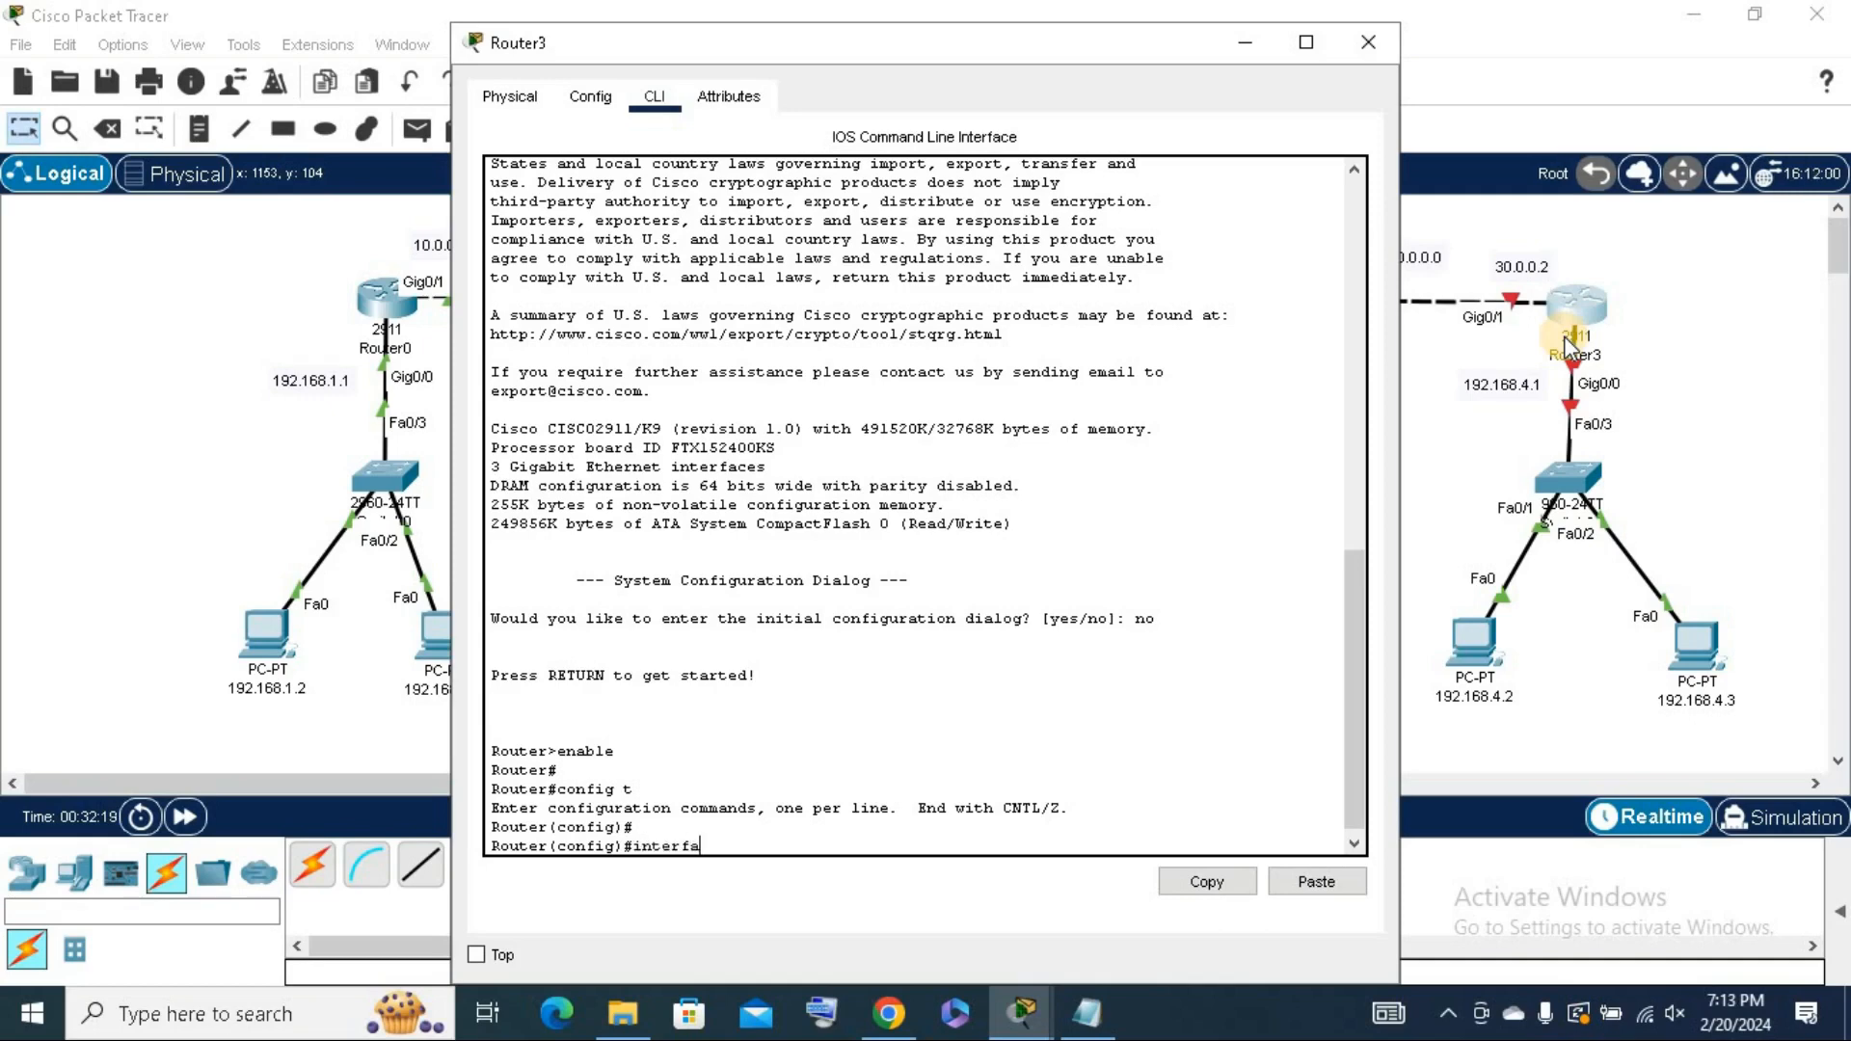
type("ce gig0/0")
key("Return")
key("Return")
key("Return")
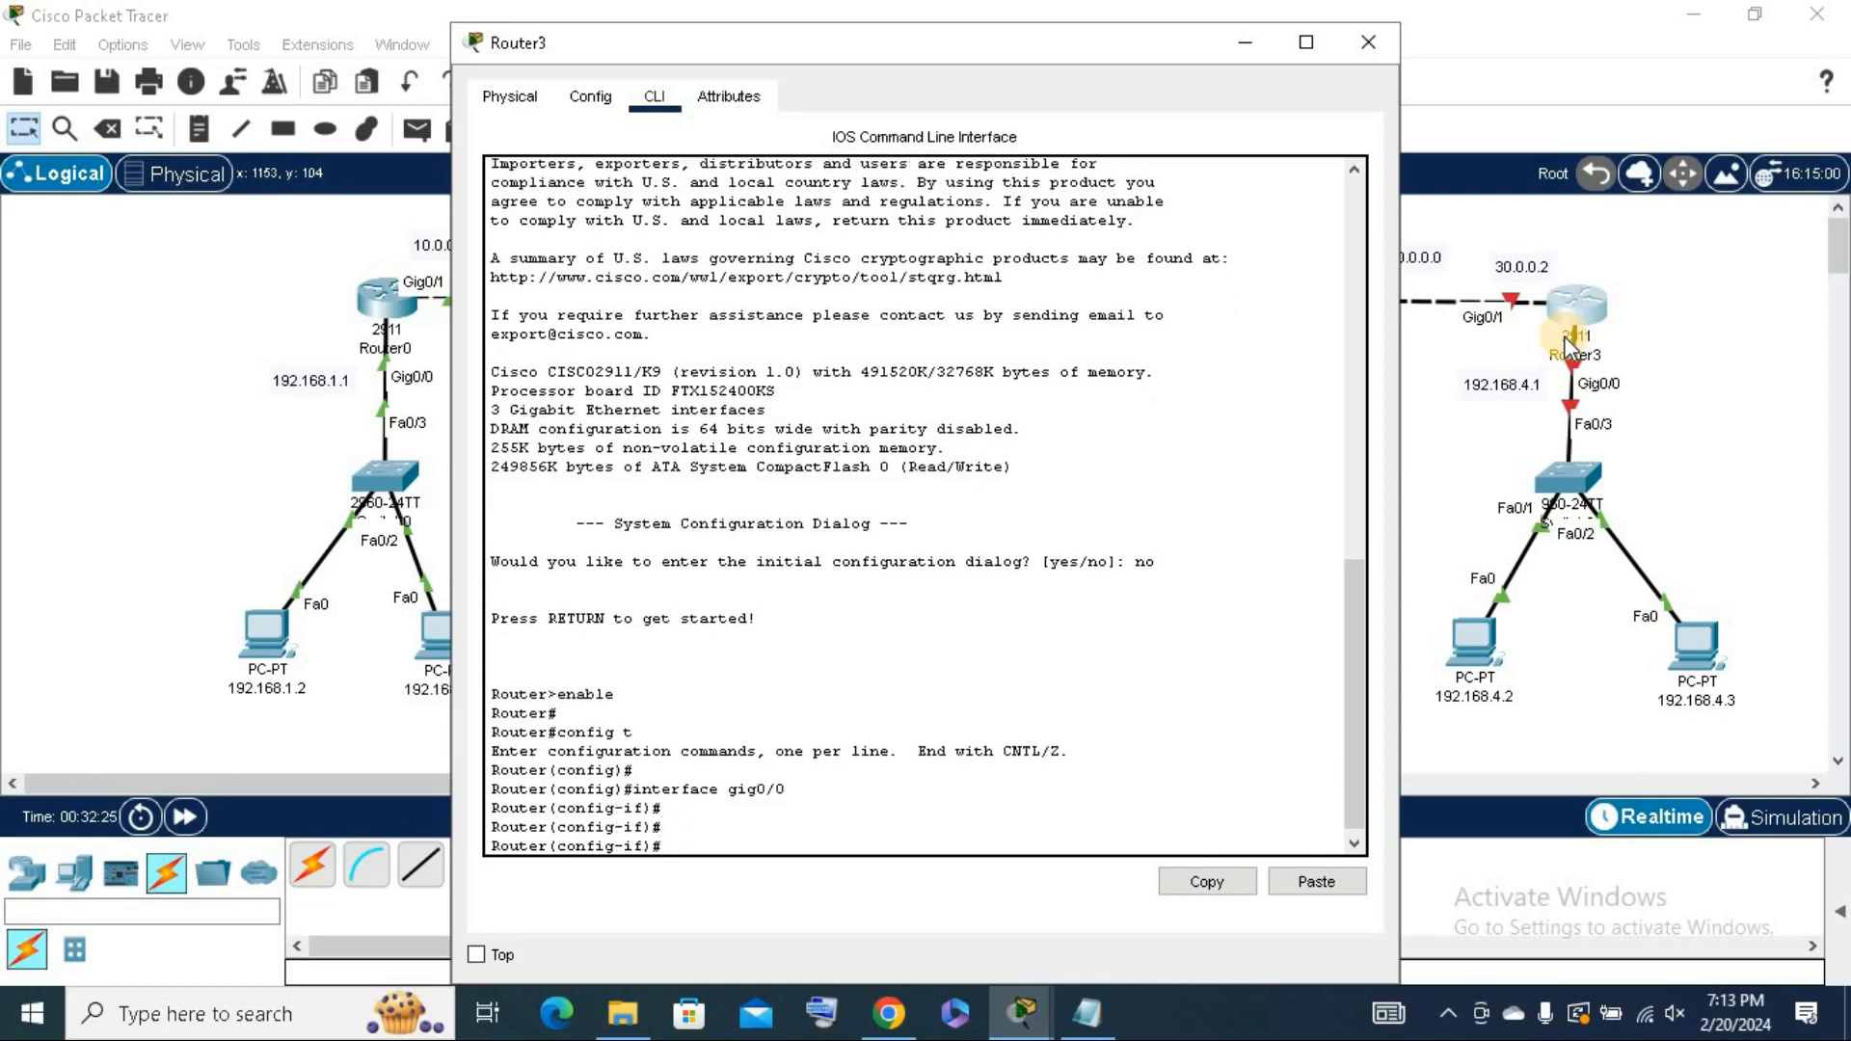
type("ip address")
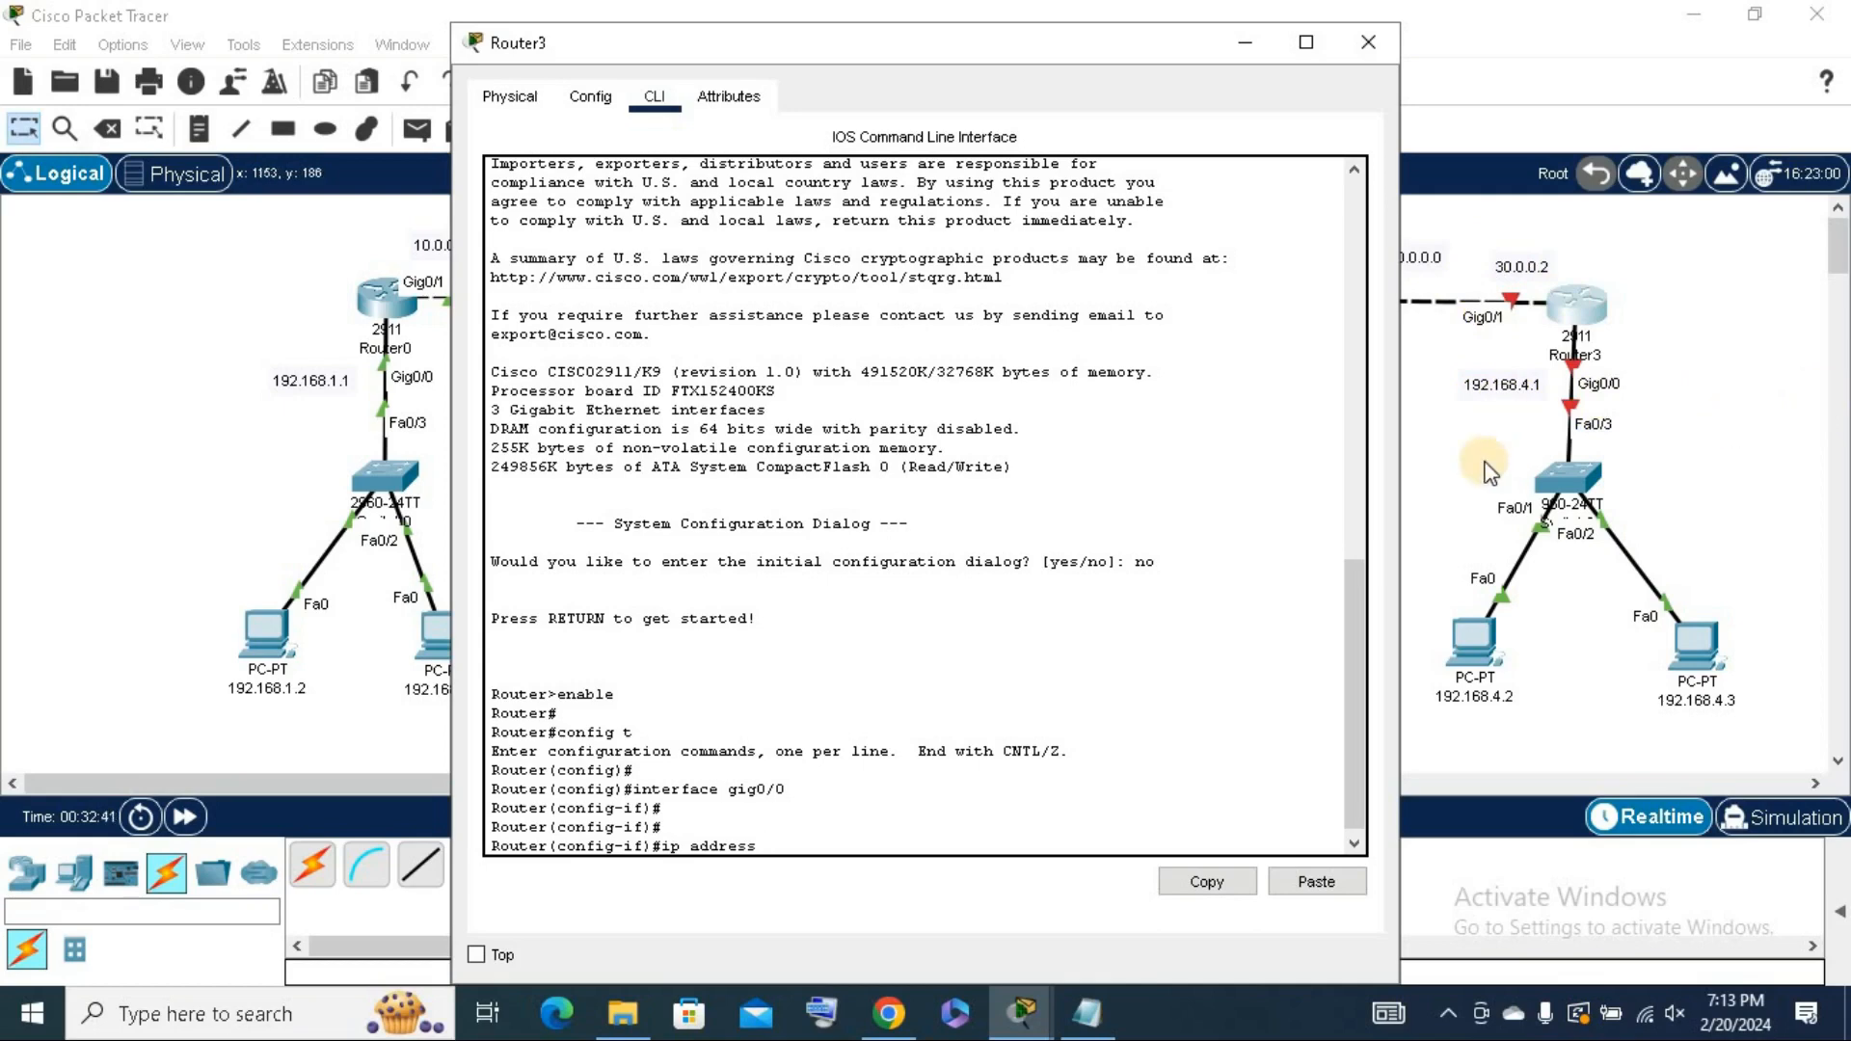
type("192.168.4.")
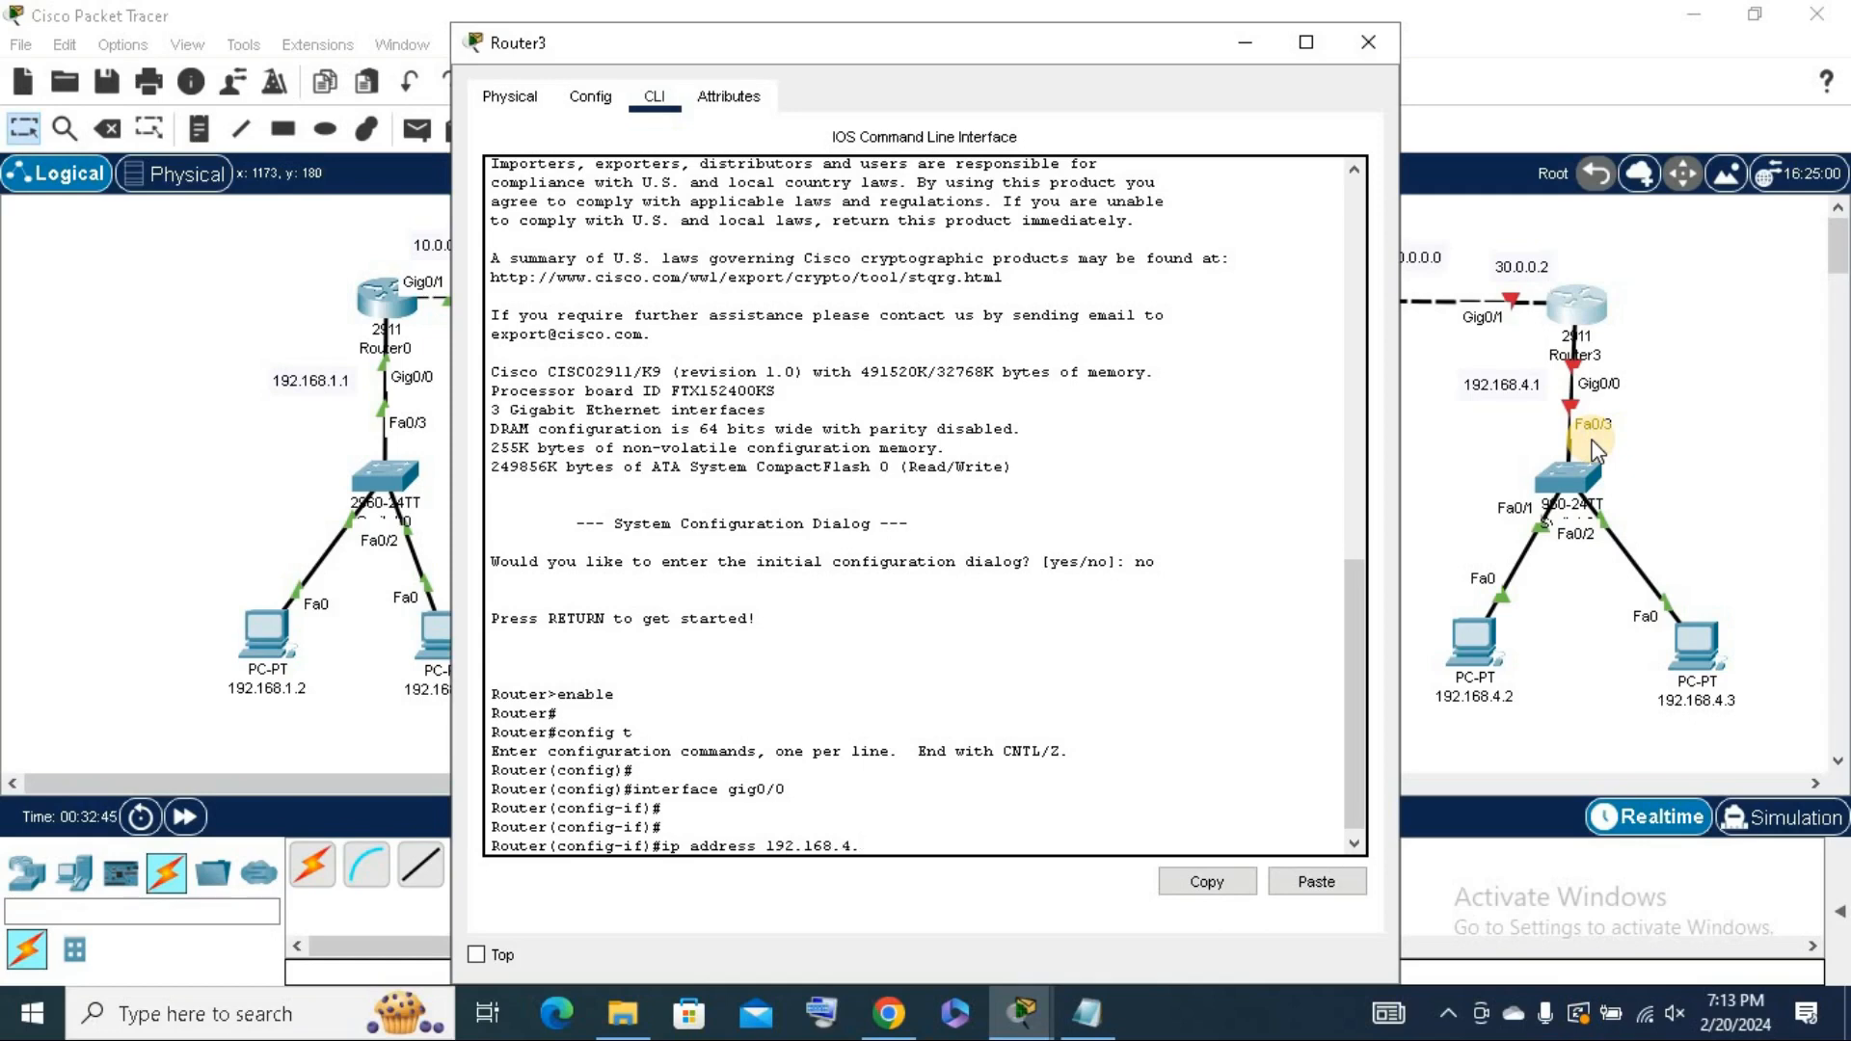
type("1 255.255.255.0")
key("Return")
key("Return")
key("Return")
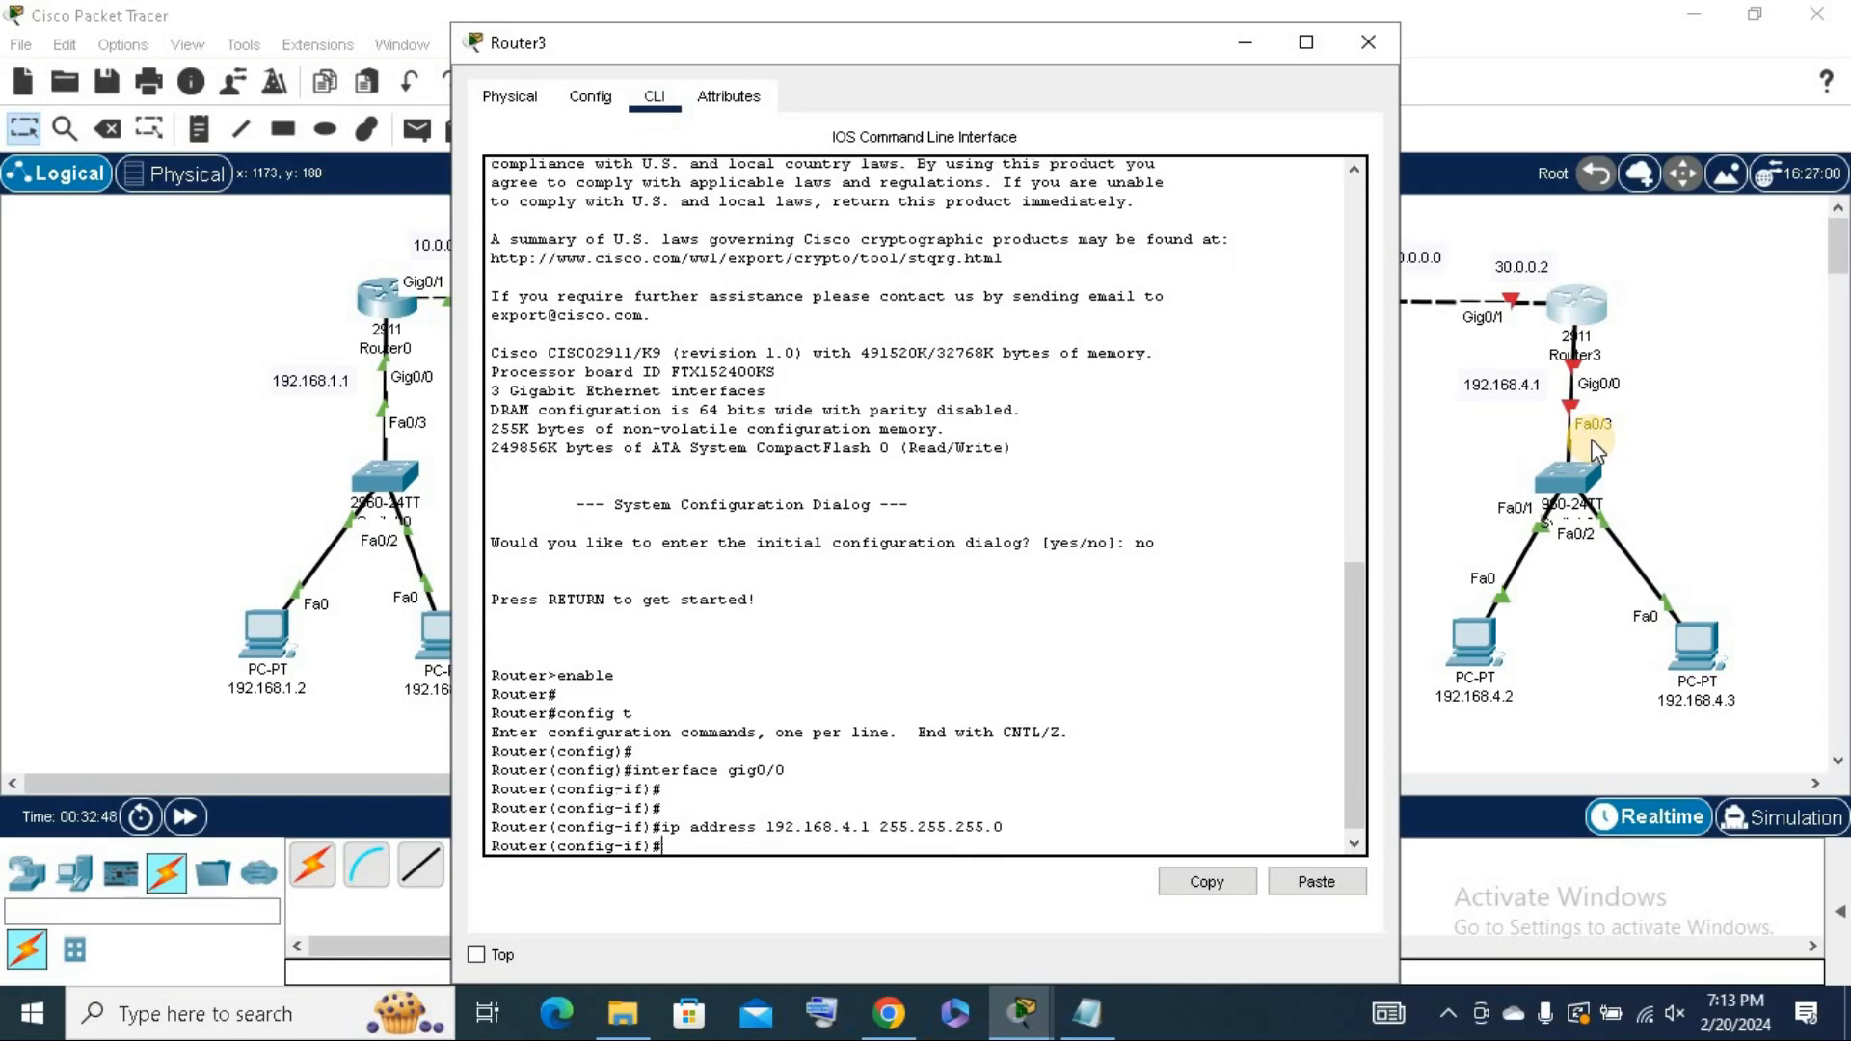
Enable Router3's gig0/0 interface with no shutdown and exit to global configuration mode.
type("no shut")
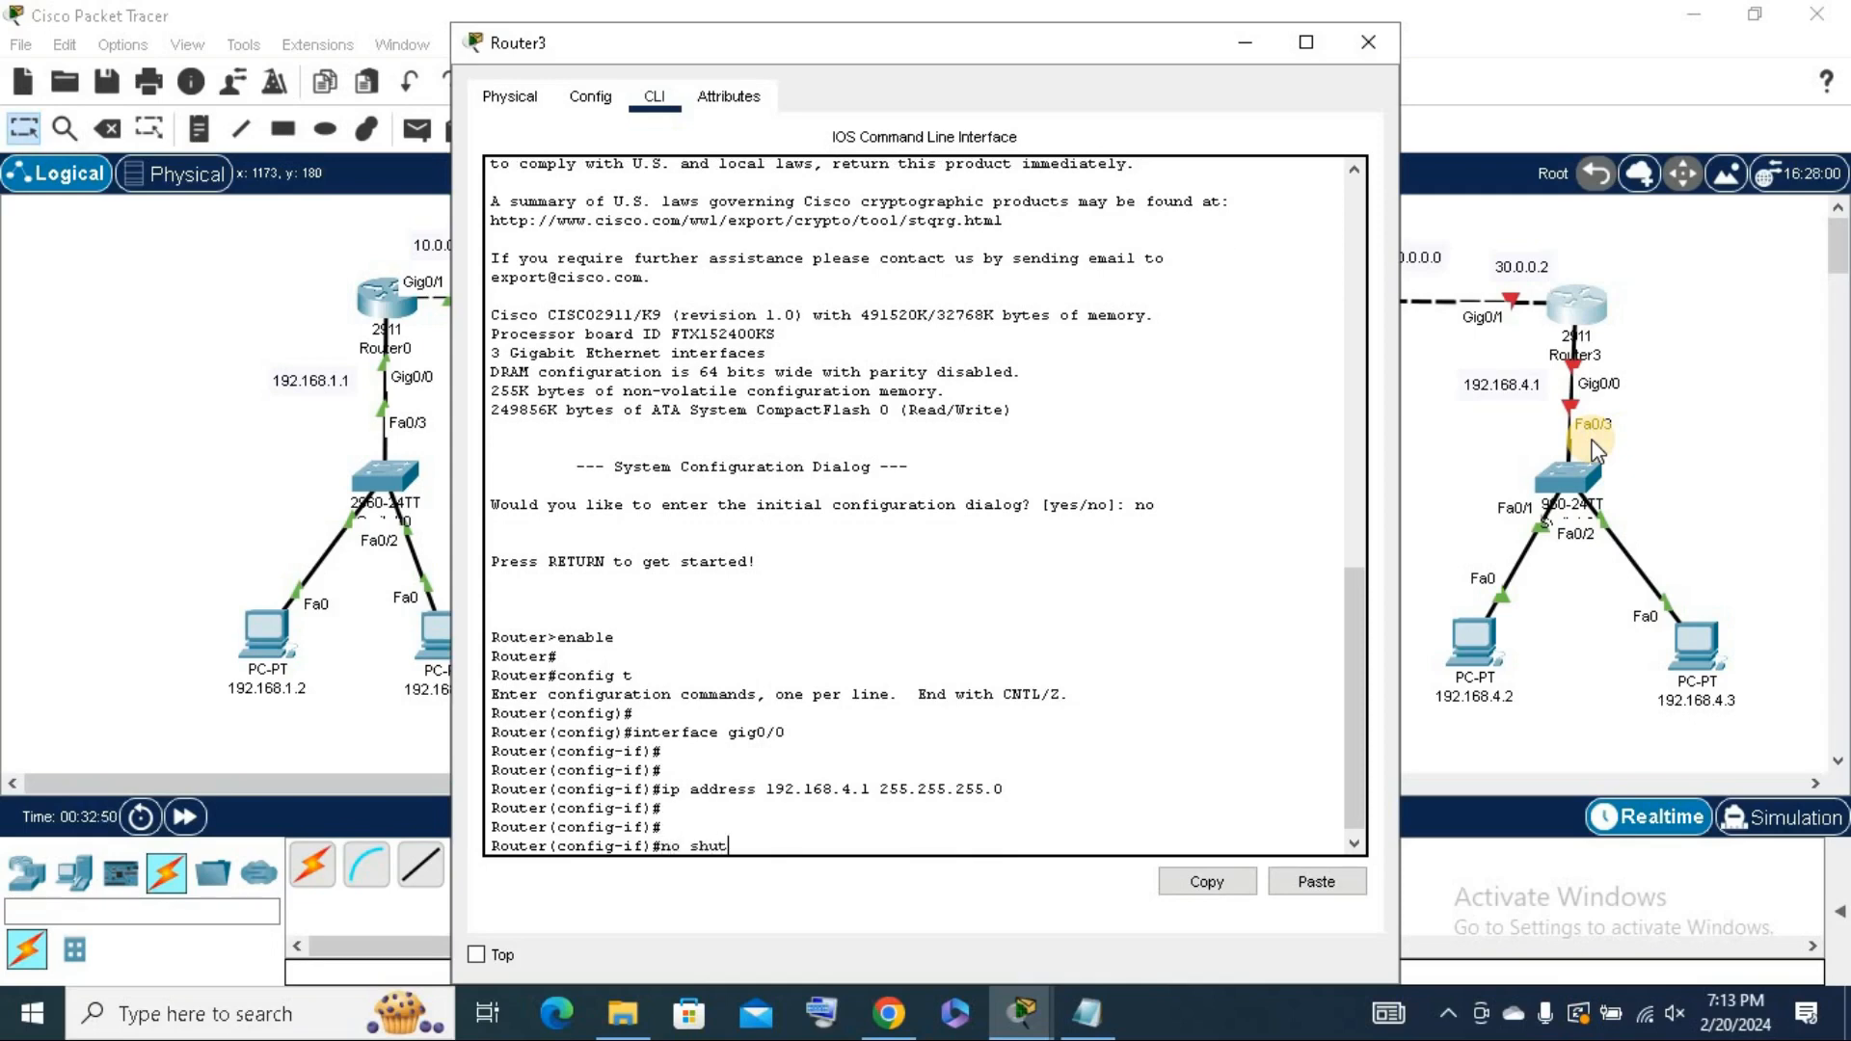
type("down")
key("Return")
key("Return")
key("Return")
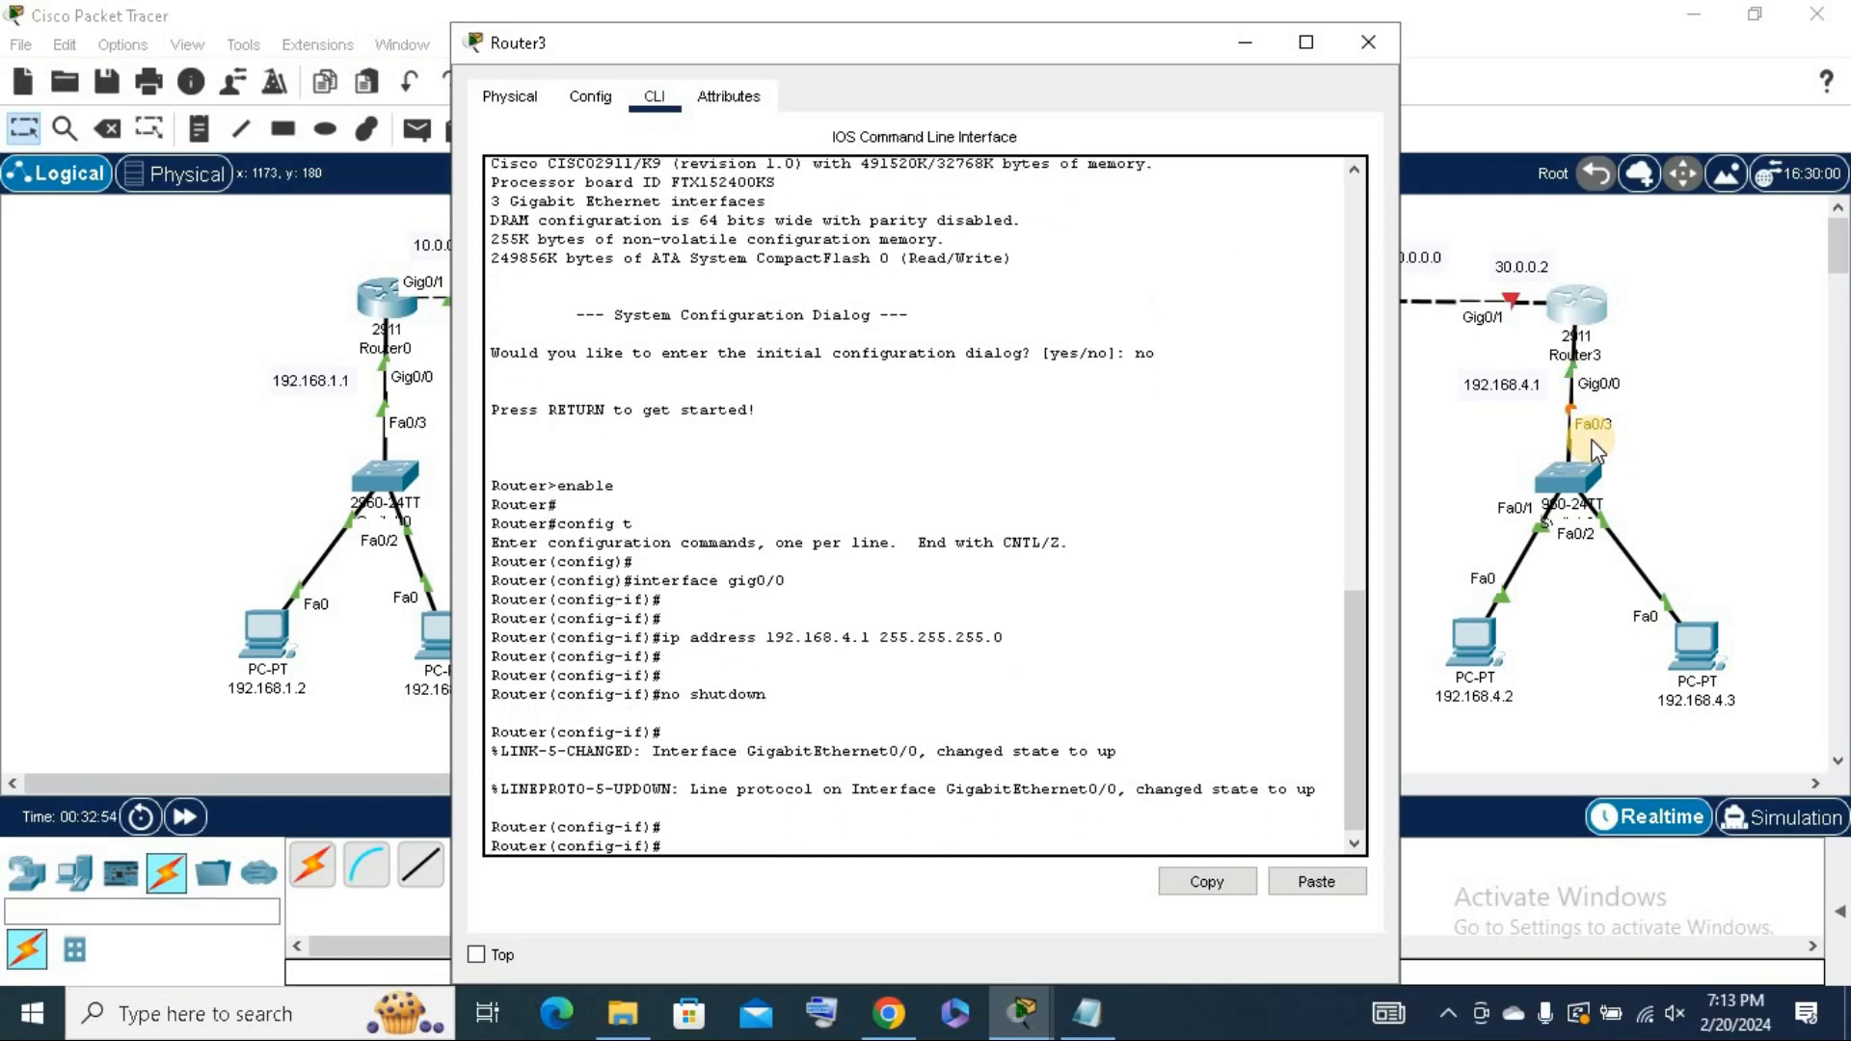
type("exiit")
key("BackSpace")
key("BackSpace")
type("t")
key("Return")
key("Return")
key("Return")
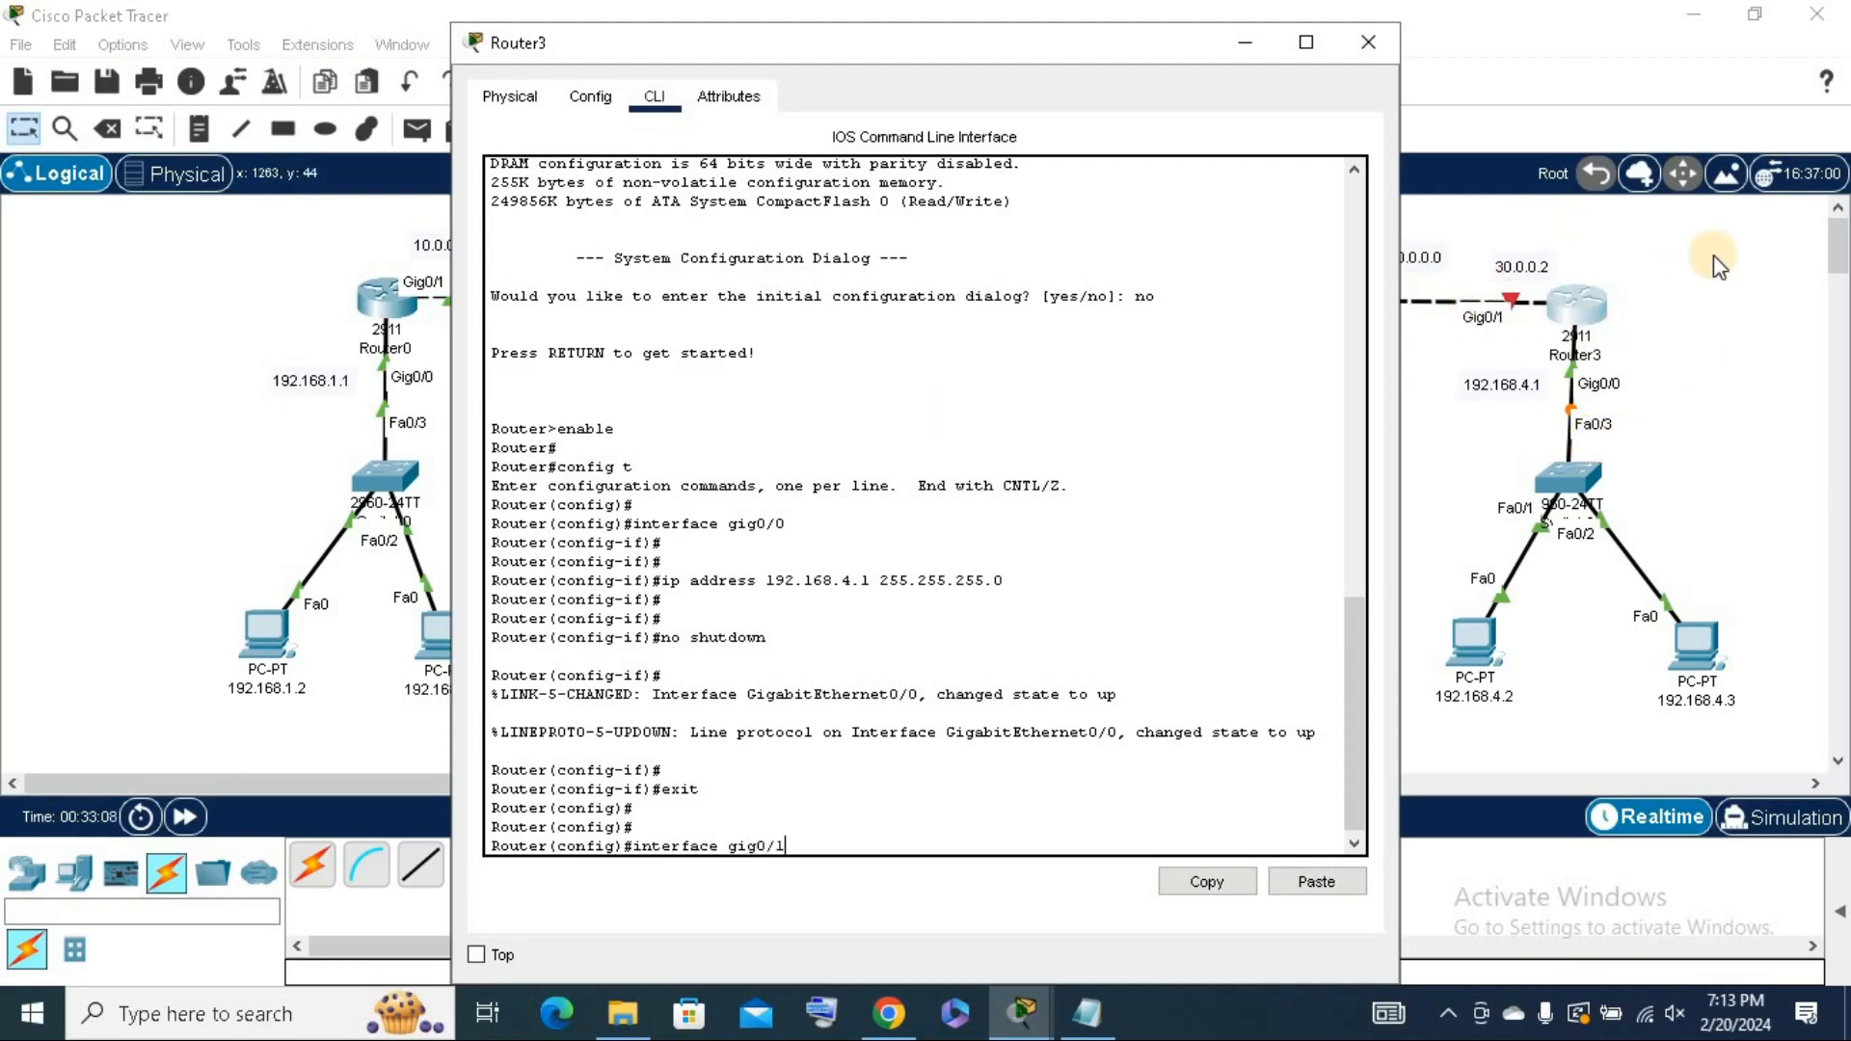
Enter Router3's gig0/1 interface configuration and assign IP address 30.0.0.2 with mask 255.0.0.0.
key("Return")
key("Return")
key("Return")
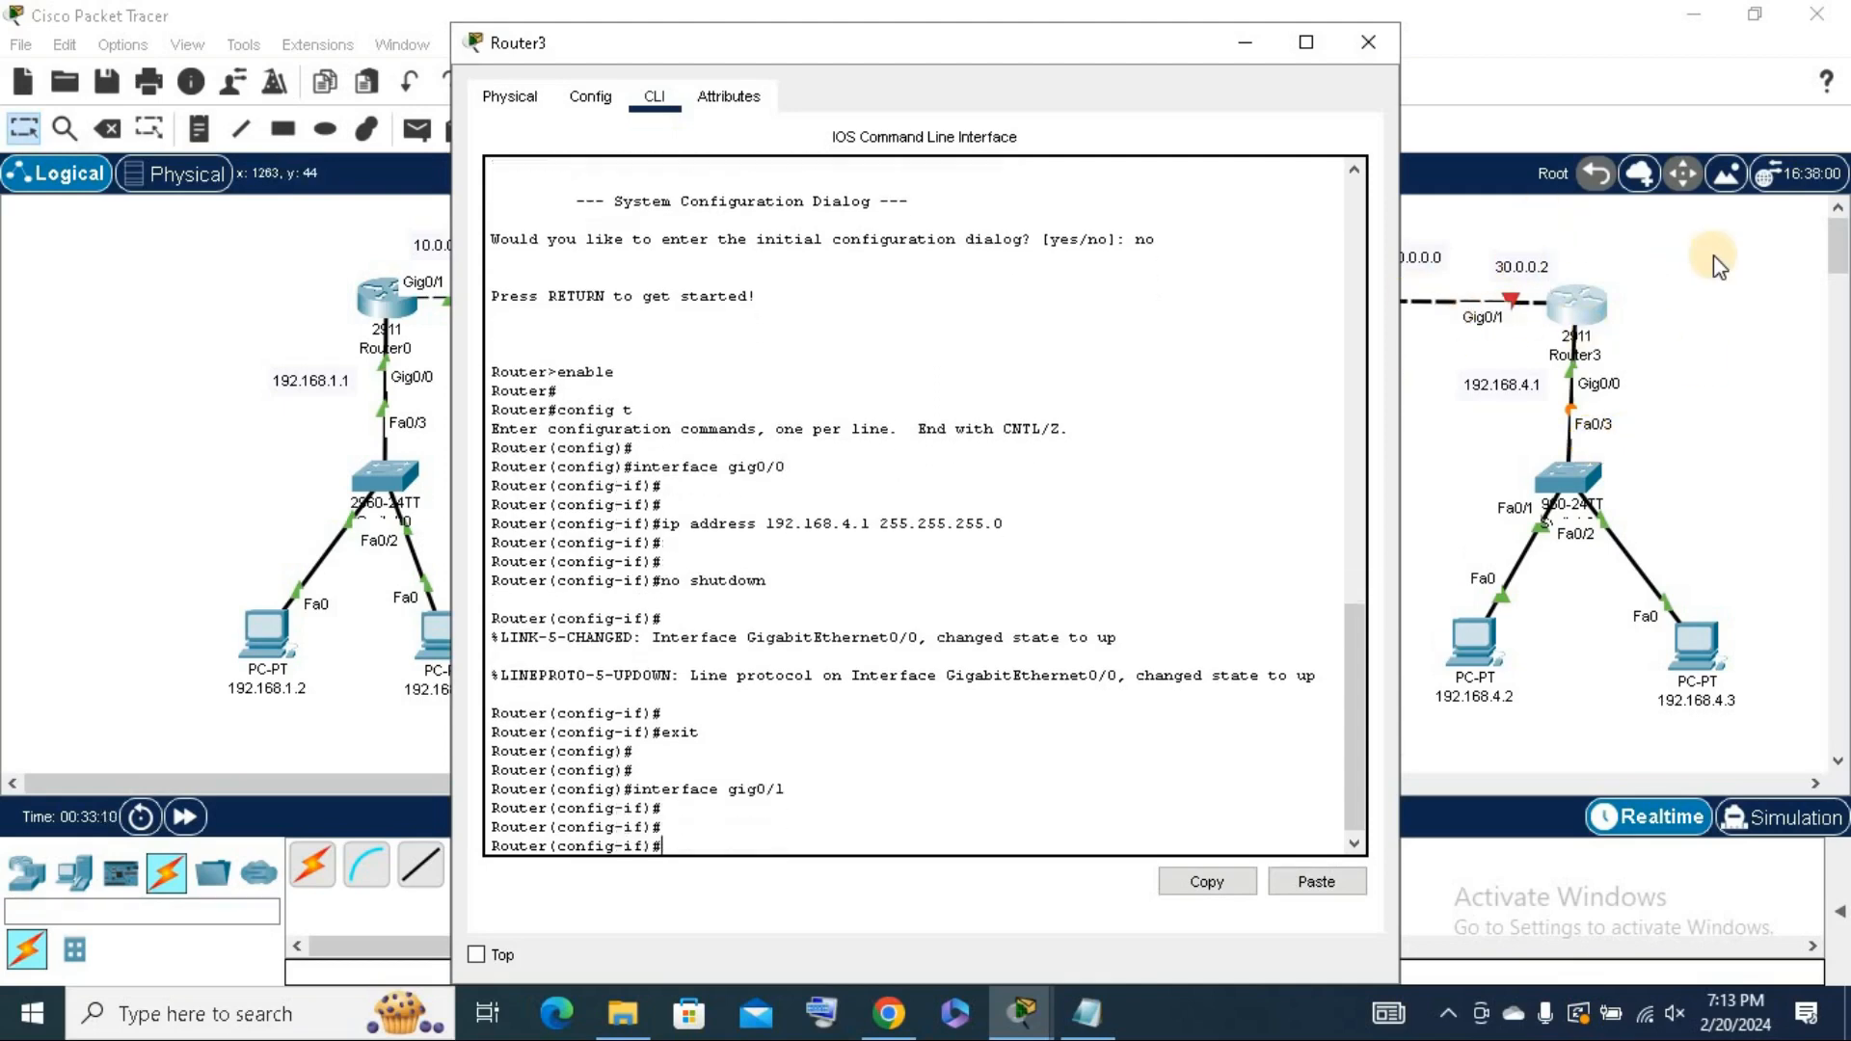
type("ip address 30.0.0.2 255.0.0.0")
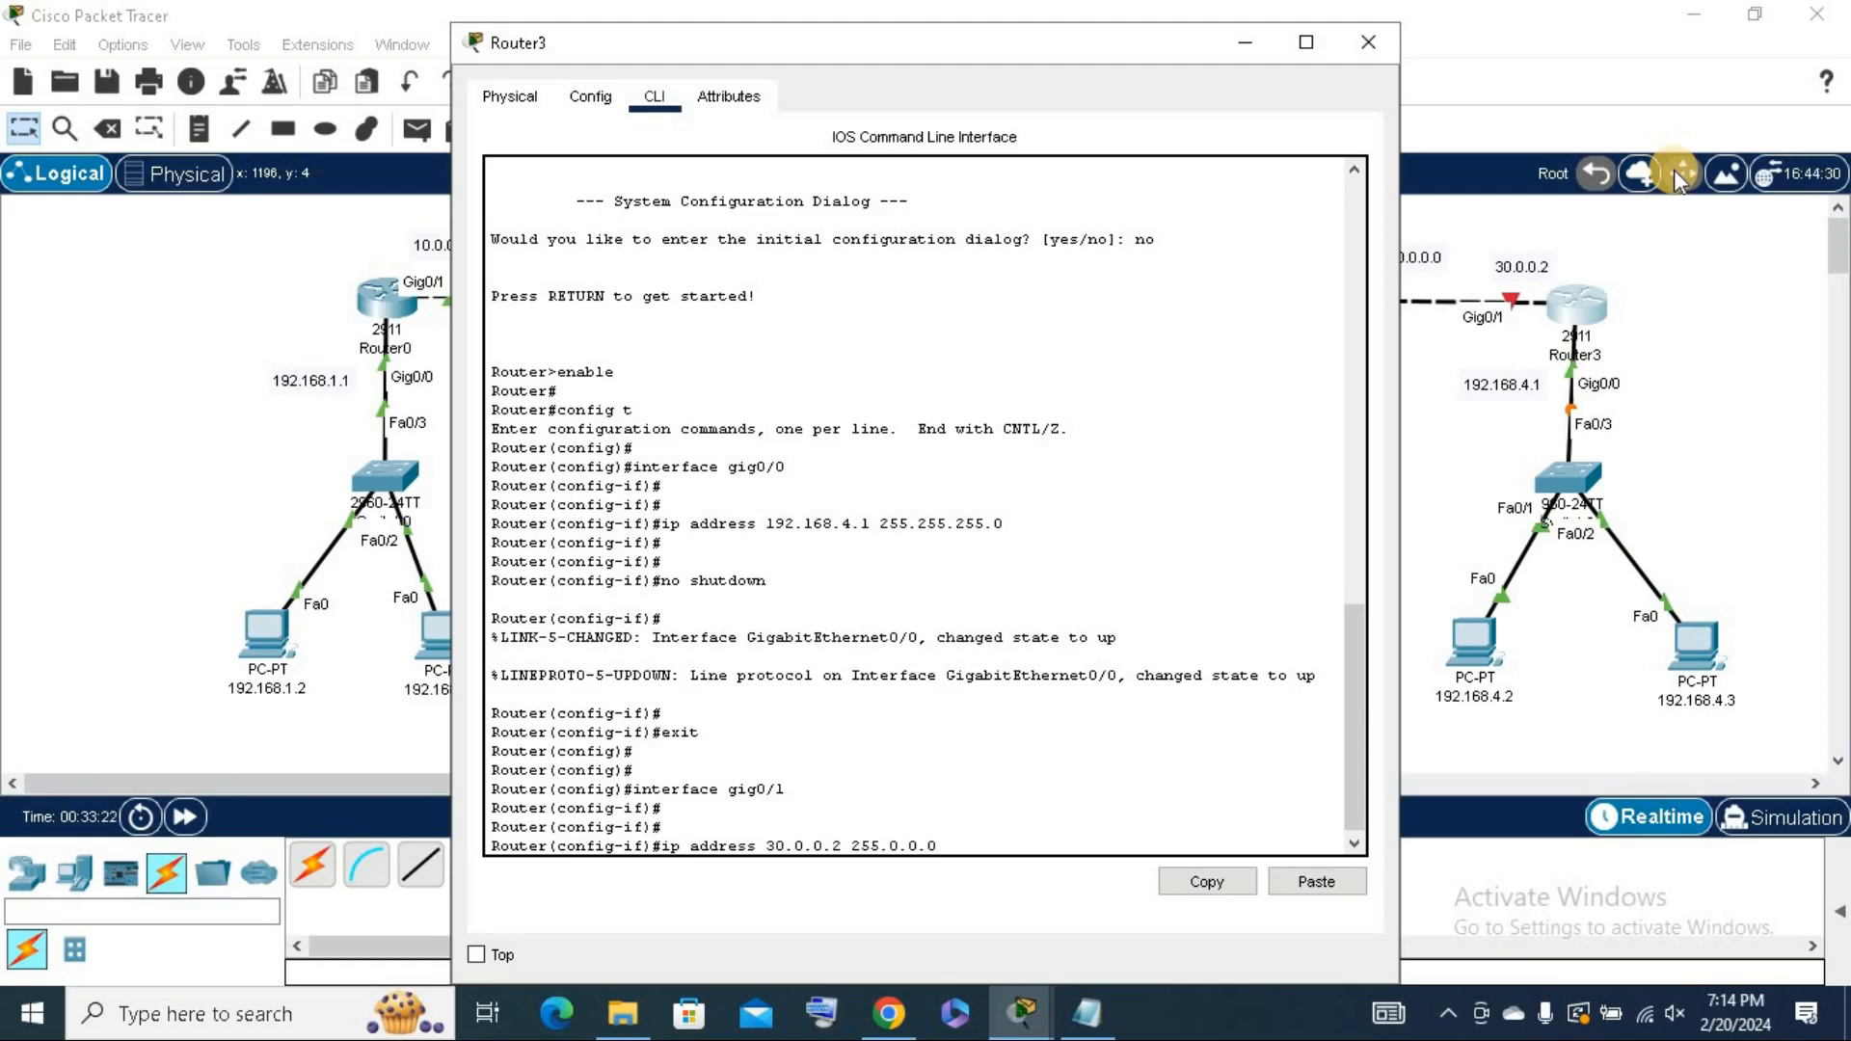
key("Return")
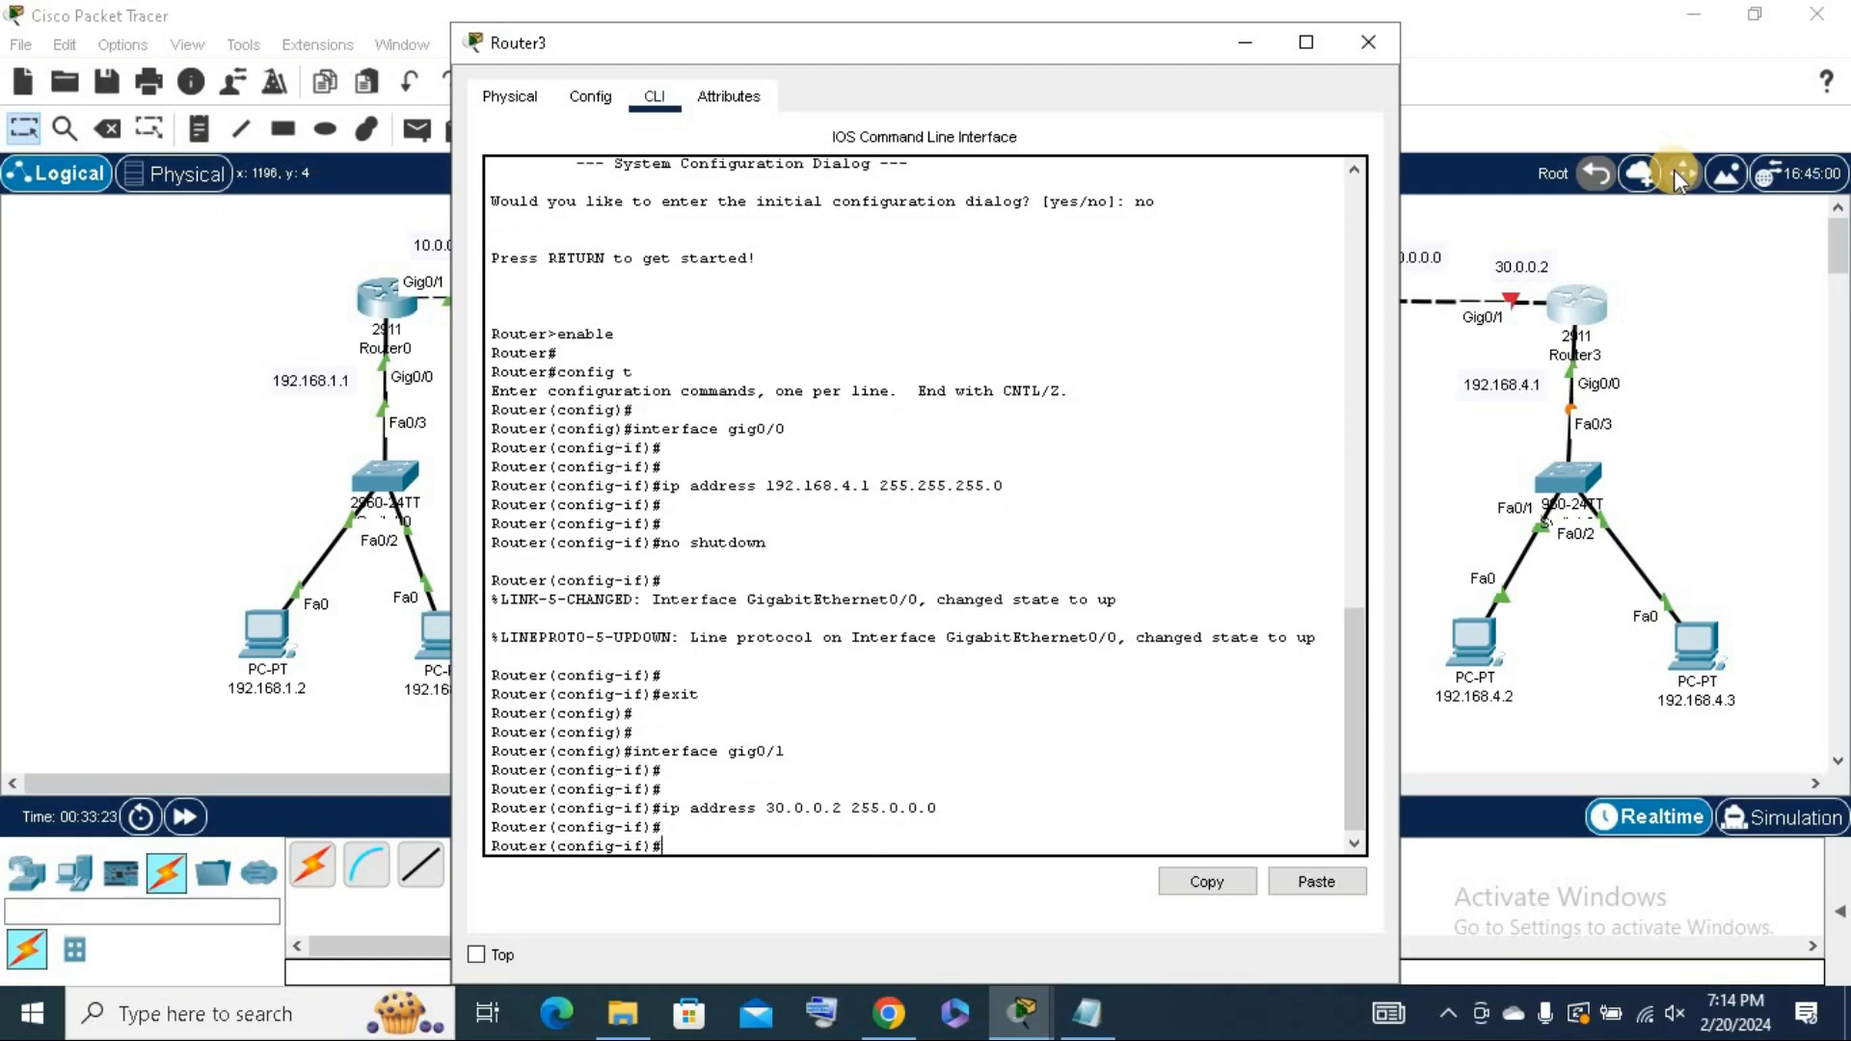
Enable the gig0/1 interface with no shutdown, exit interface configuration and close Router3's window.
type("no")
key("Return")
key("Return")
key("Return")
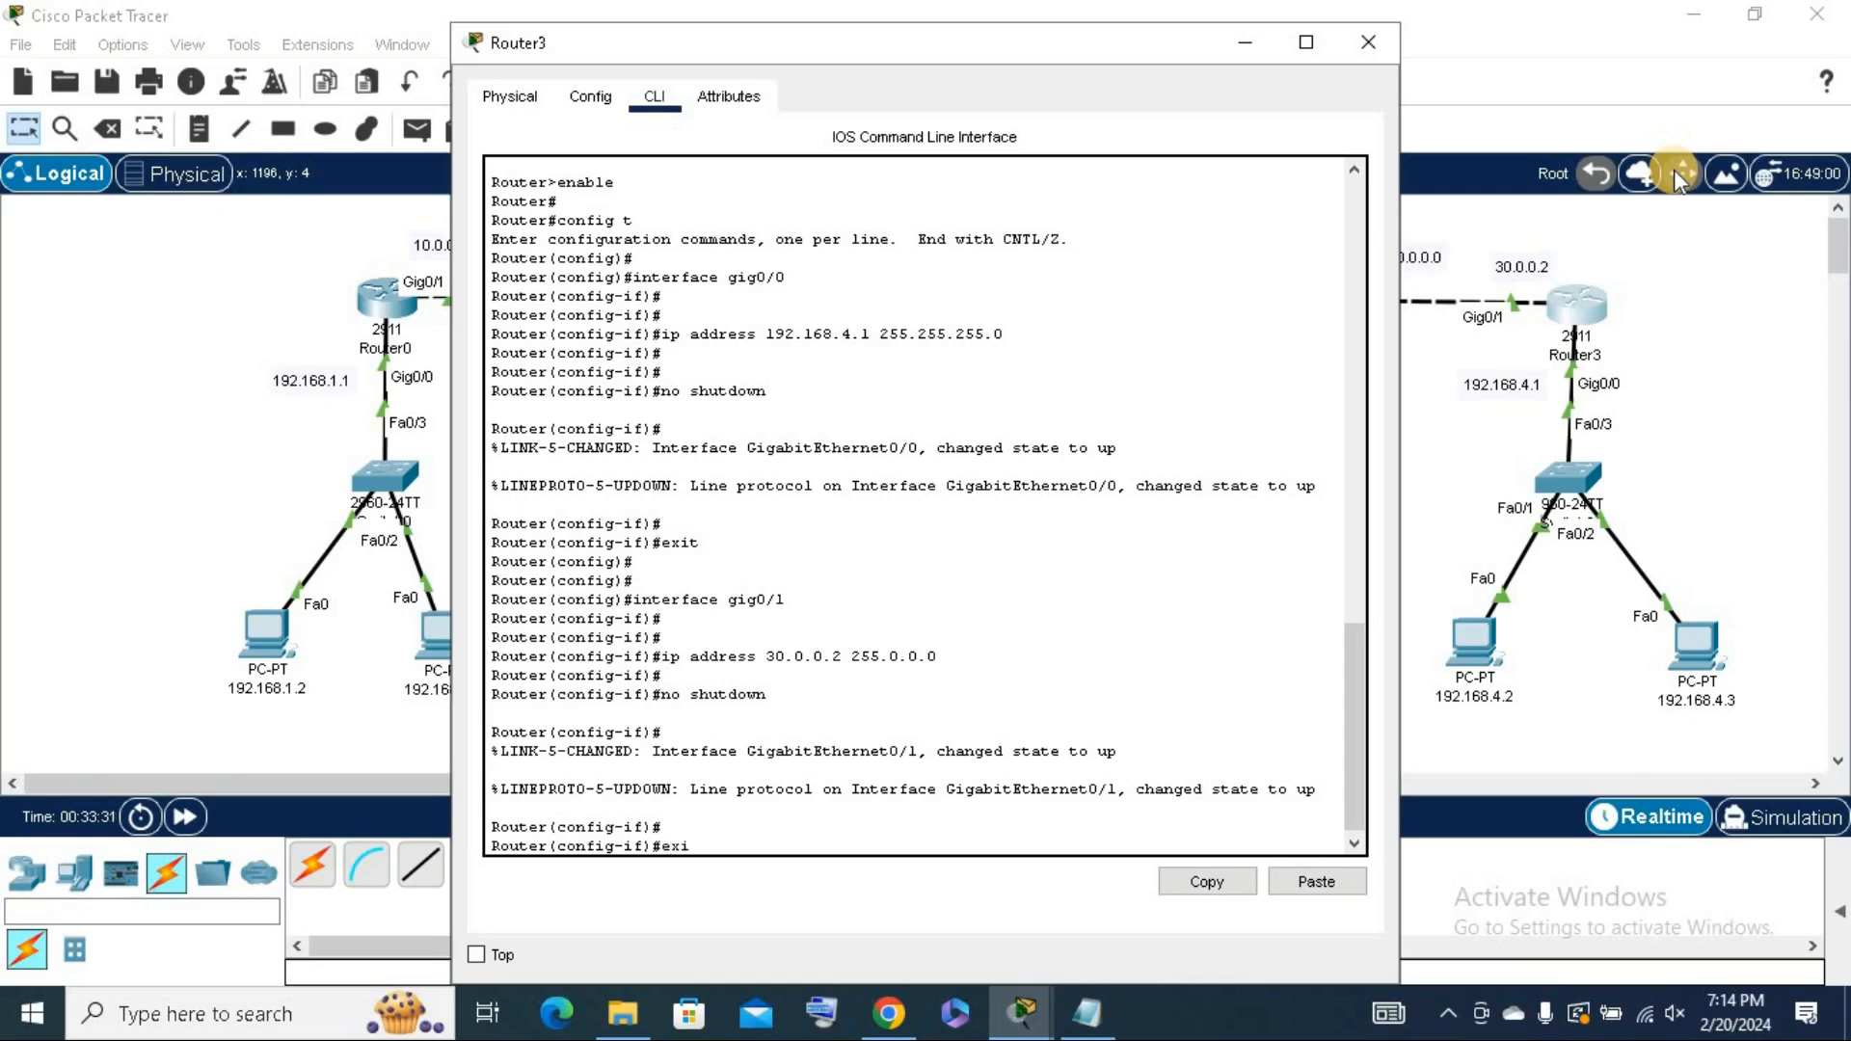
type("exit")
key("Return")
key("Return")
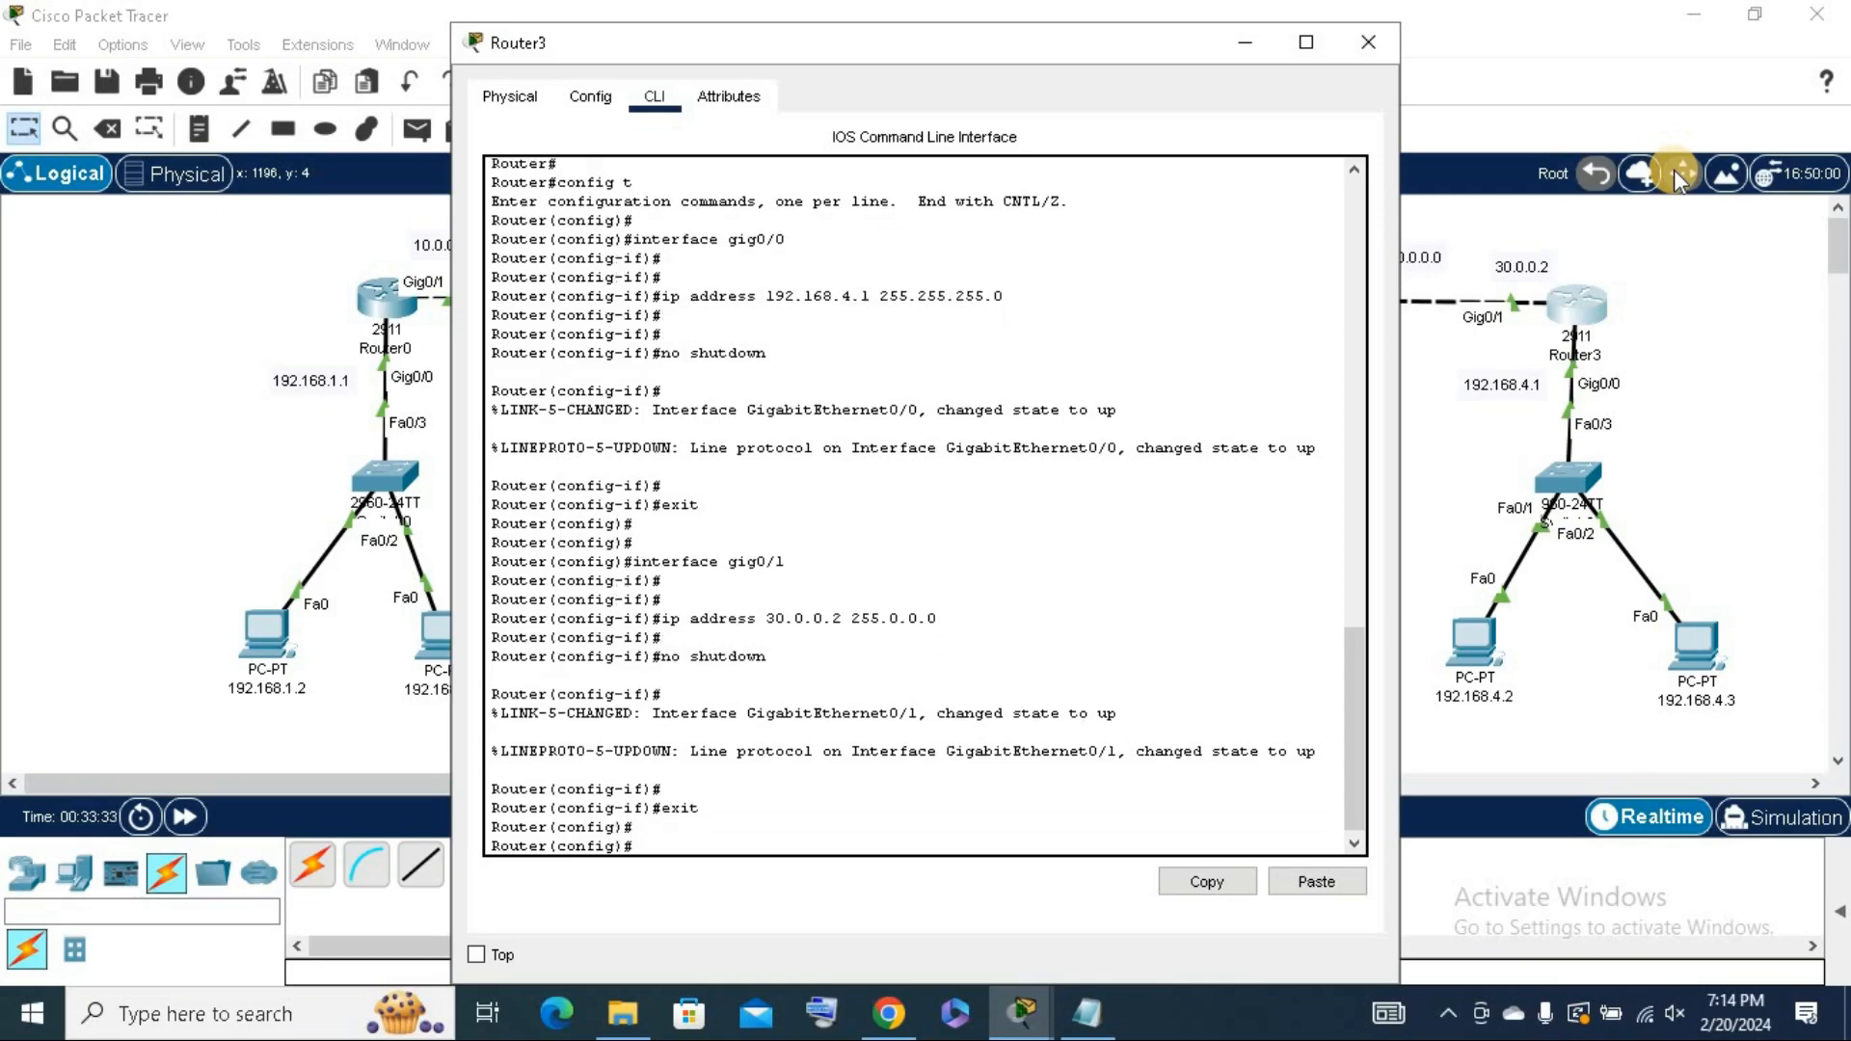
left_click(1374, 44)
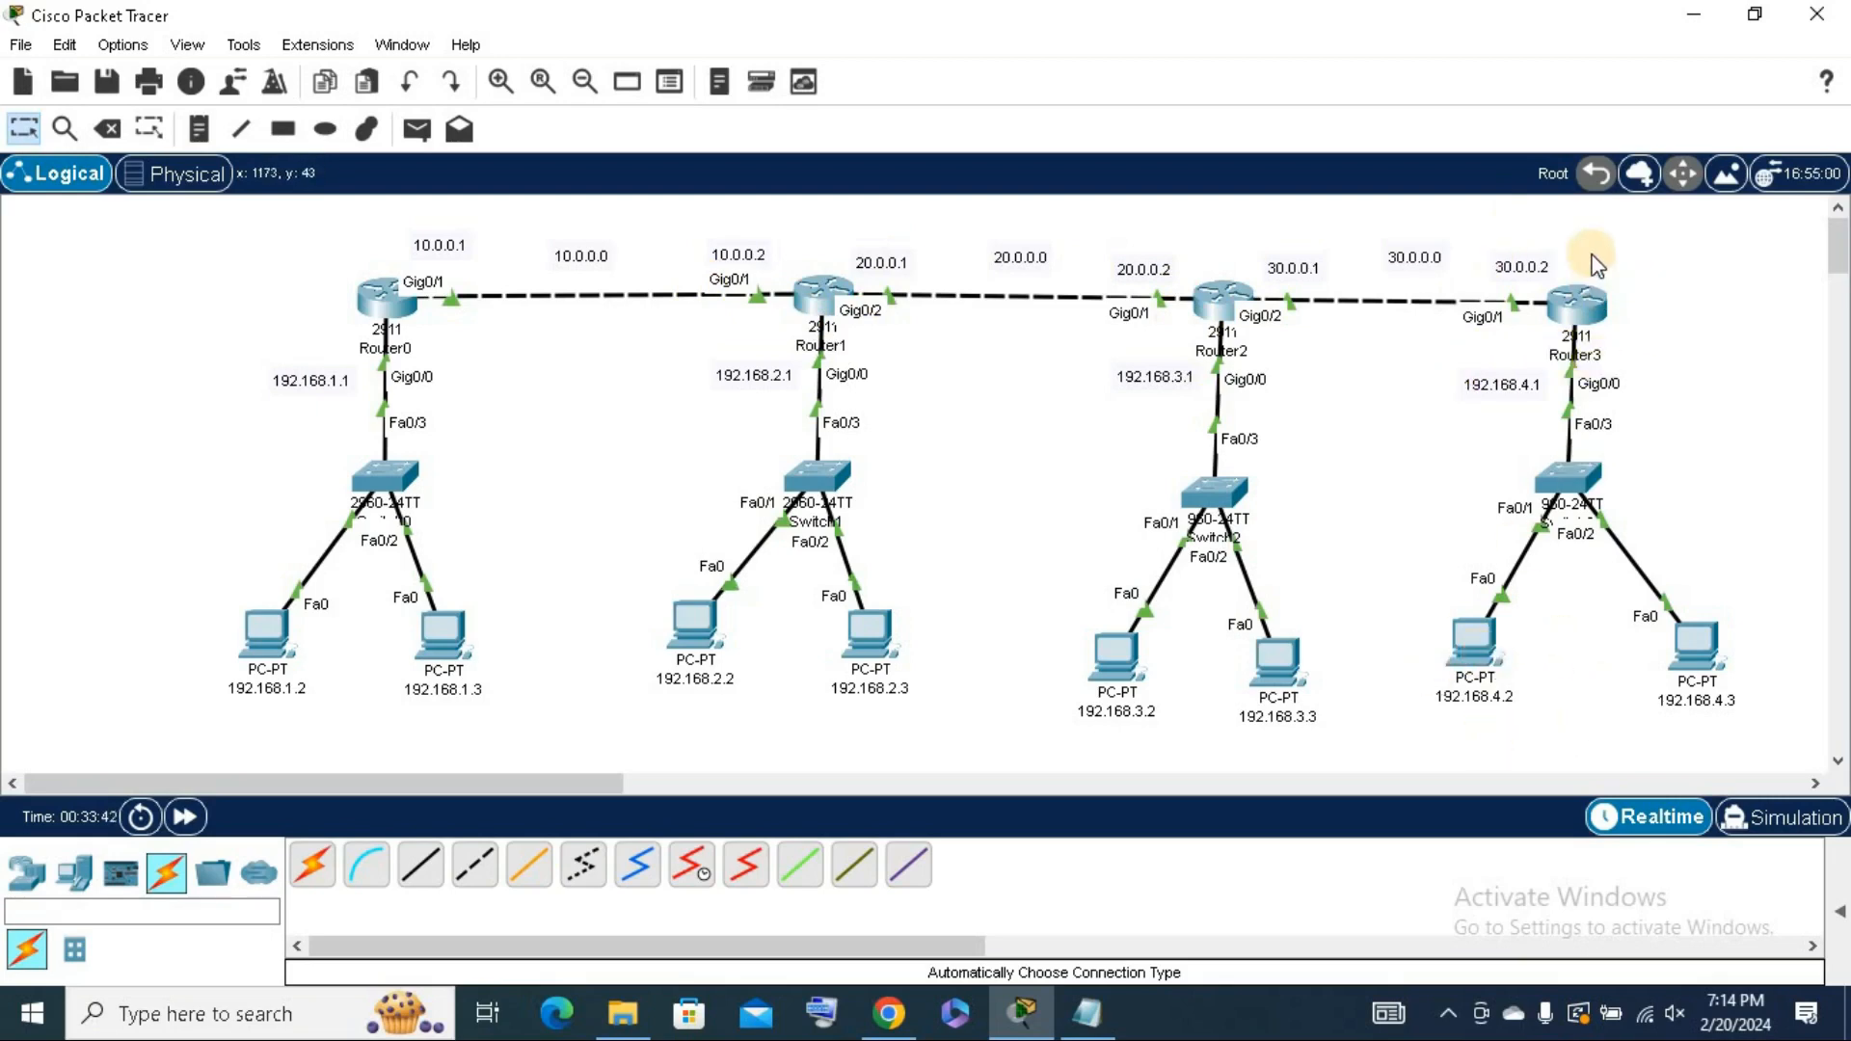
Turn off the preference to always show port labels in the logical workspace.
mouse_move(1576, 307)
mouse_move(419, 504)
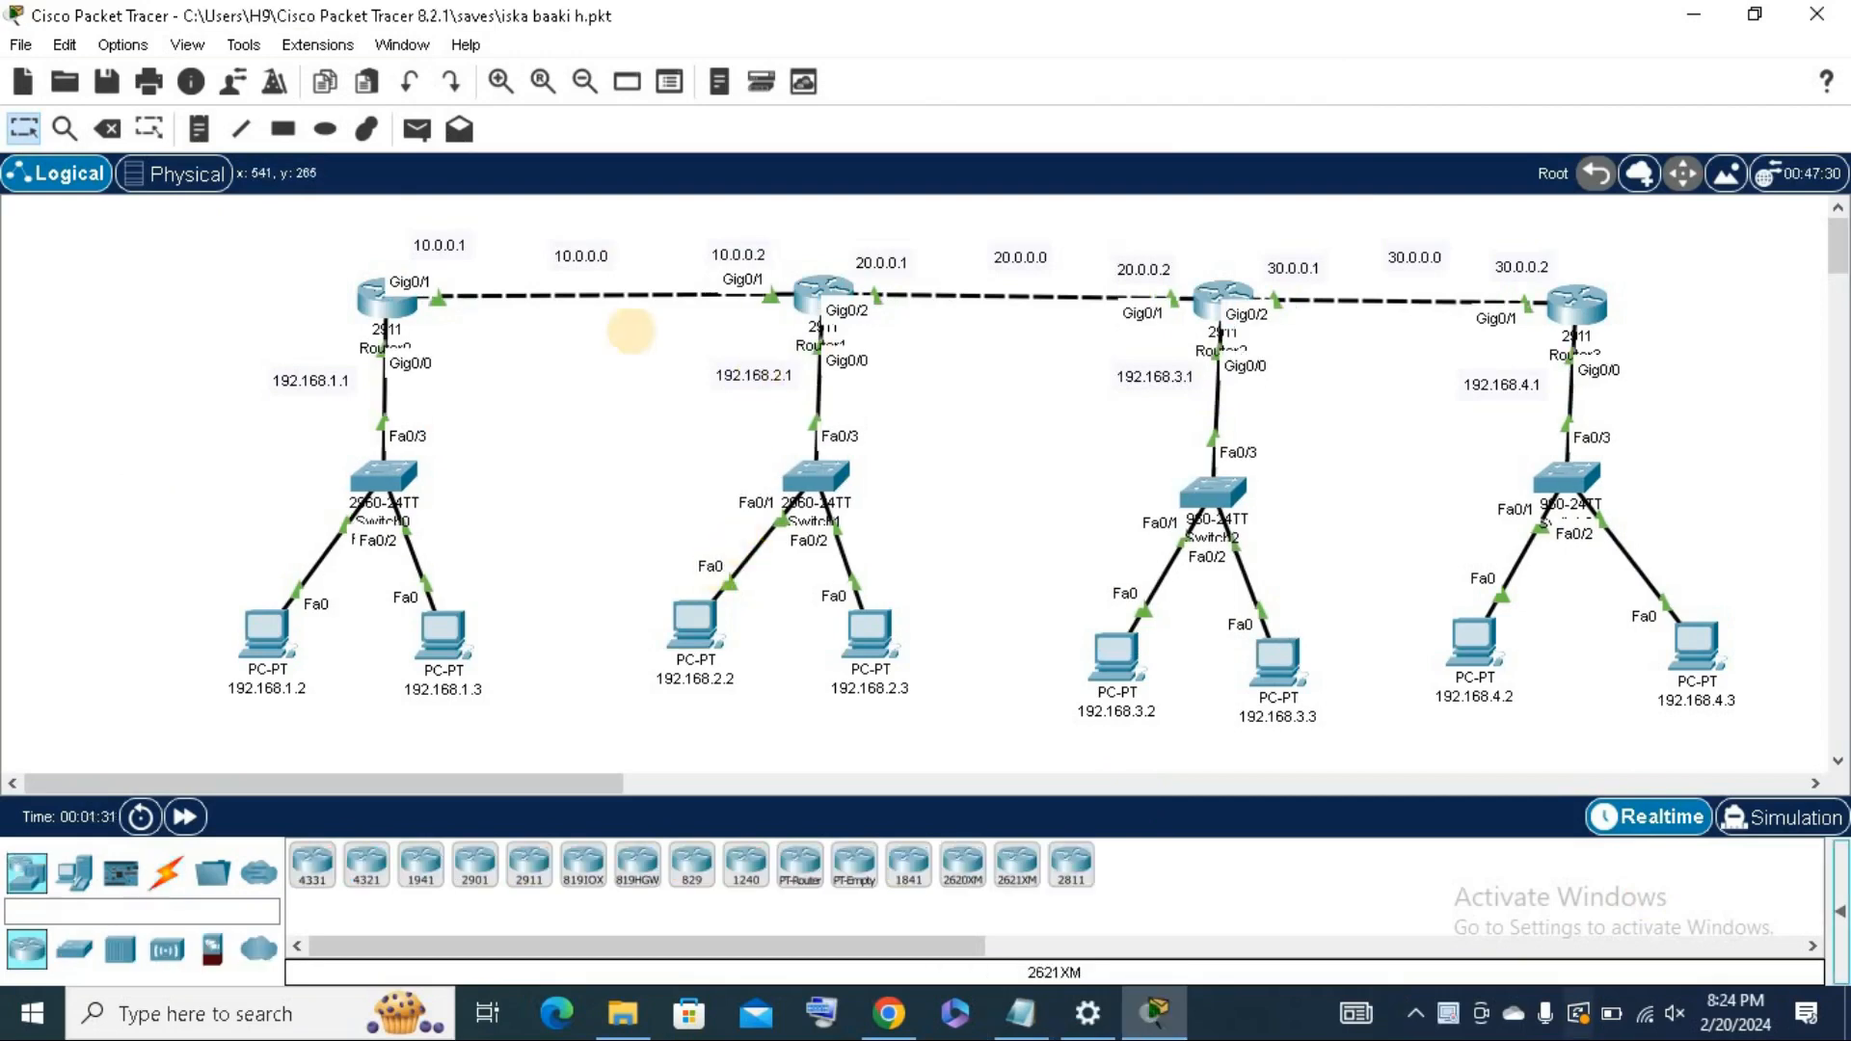
left_click(122, 44)
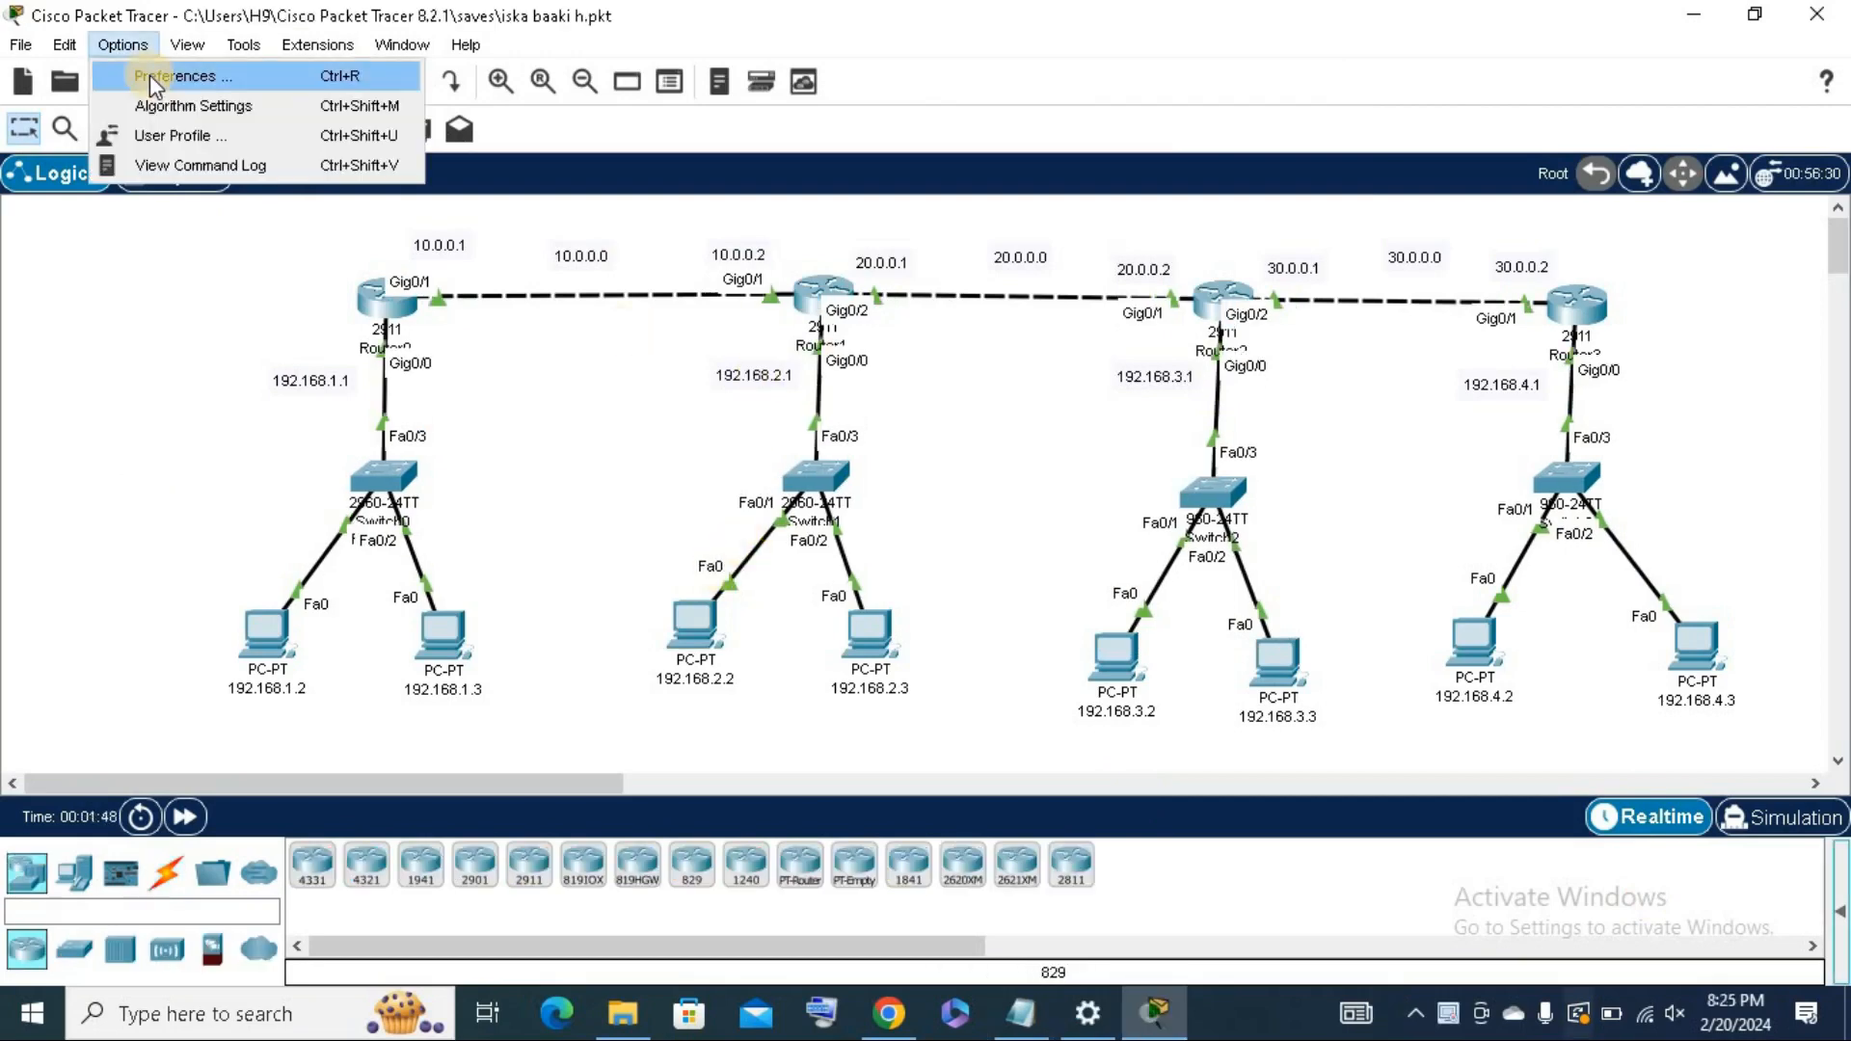
left_click(149, 73)
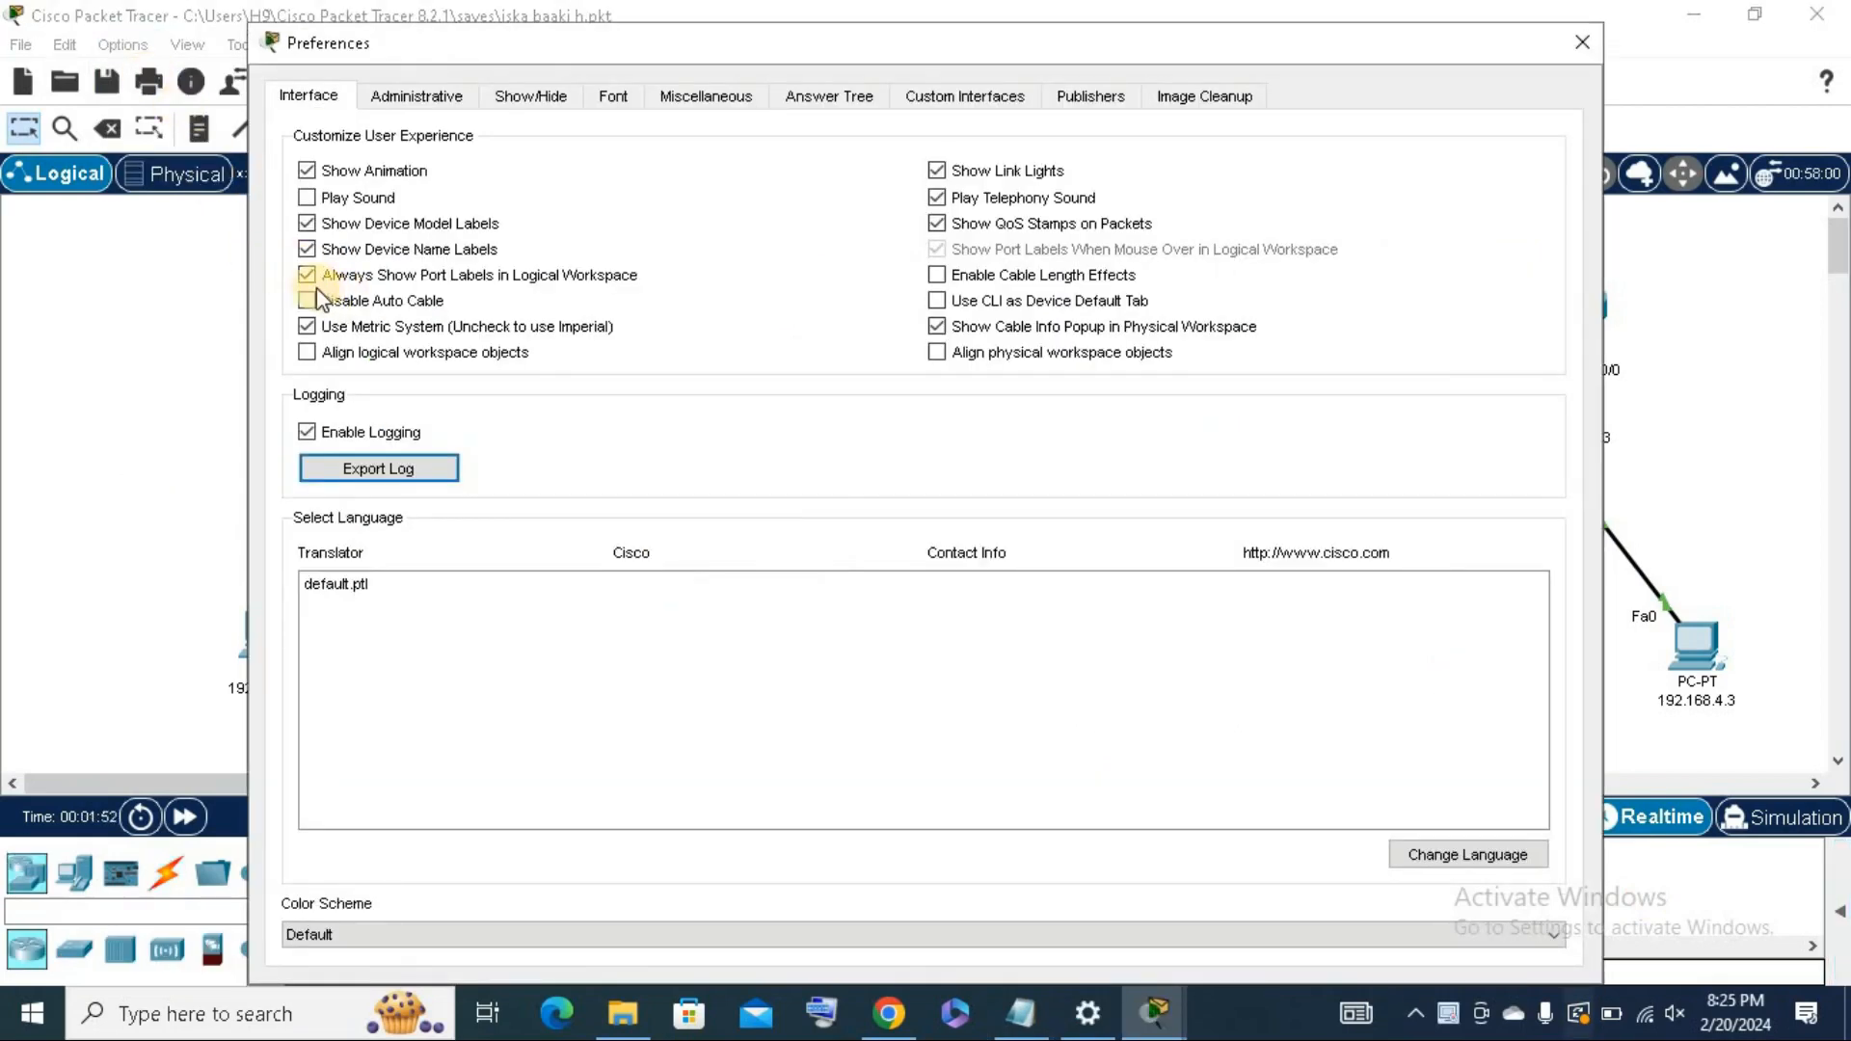
left_click(309, 276)
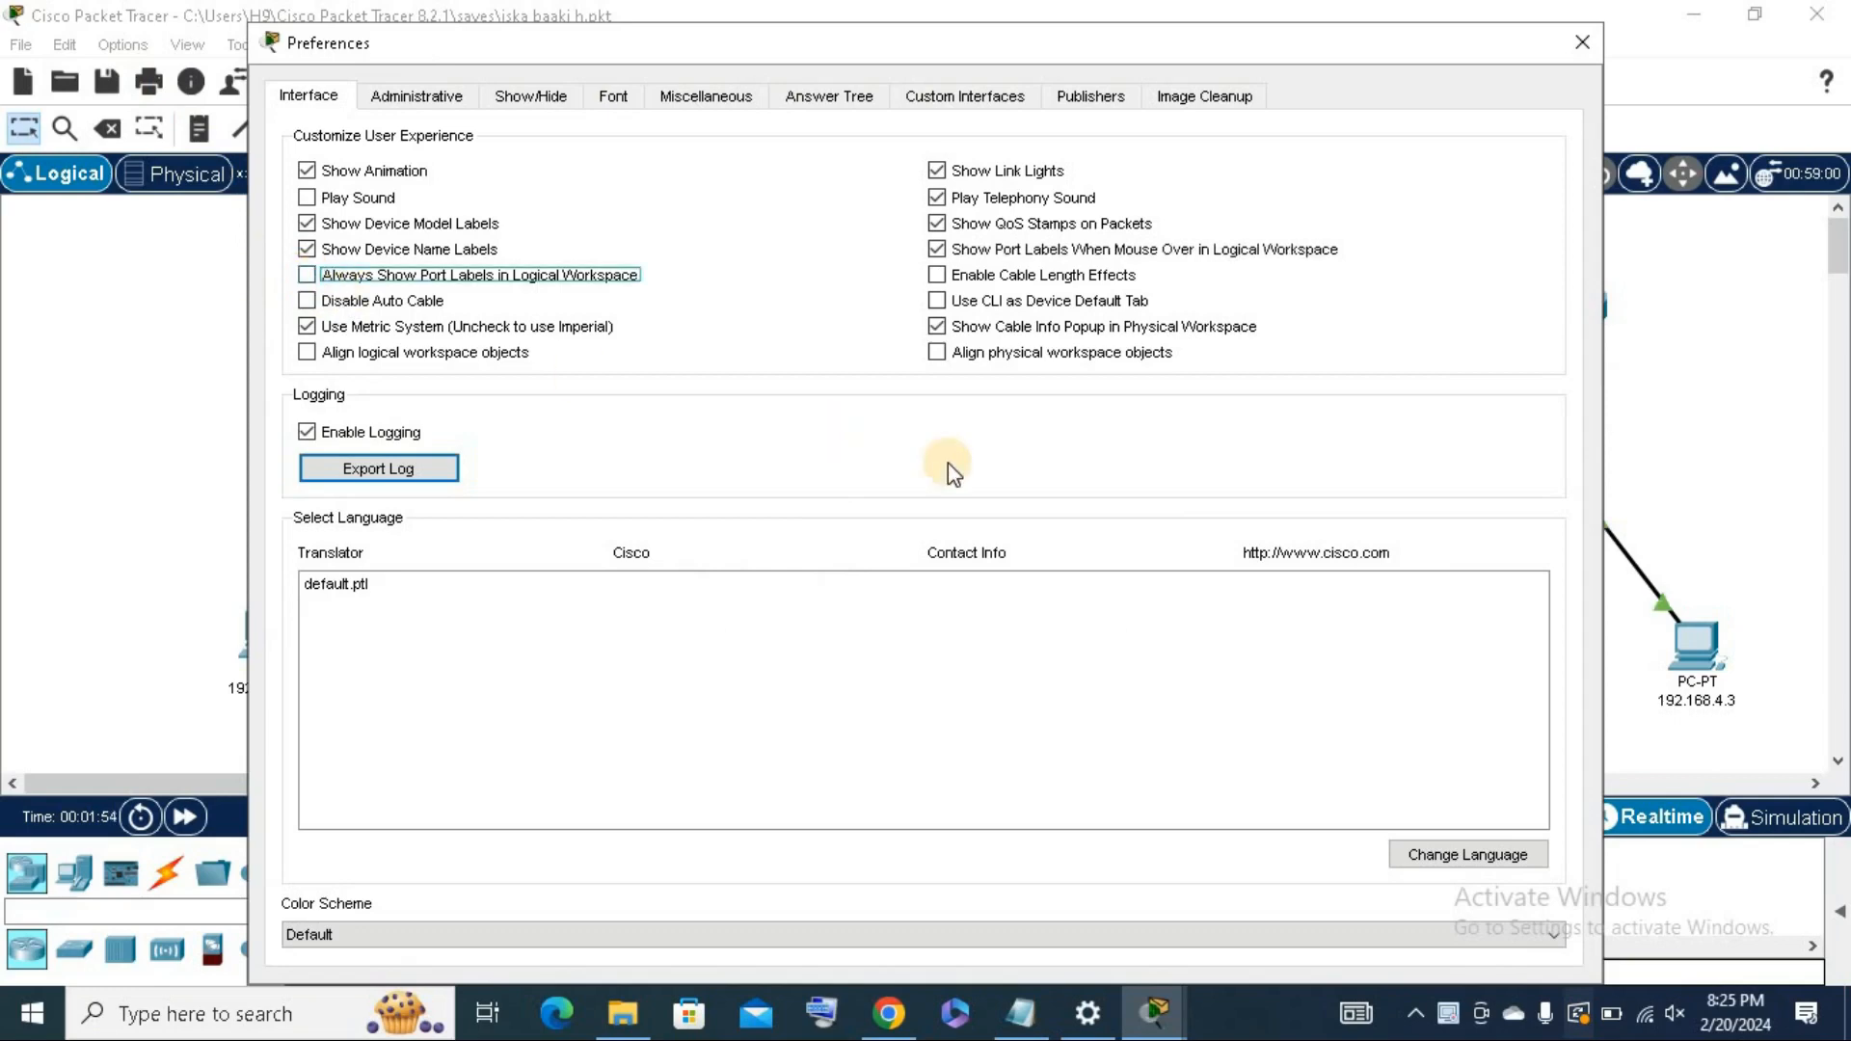
left_click(1579, 44)
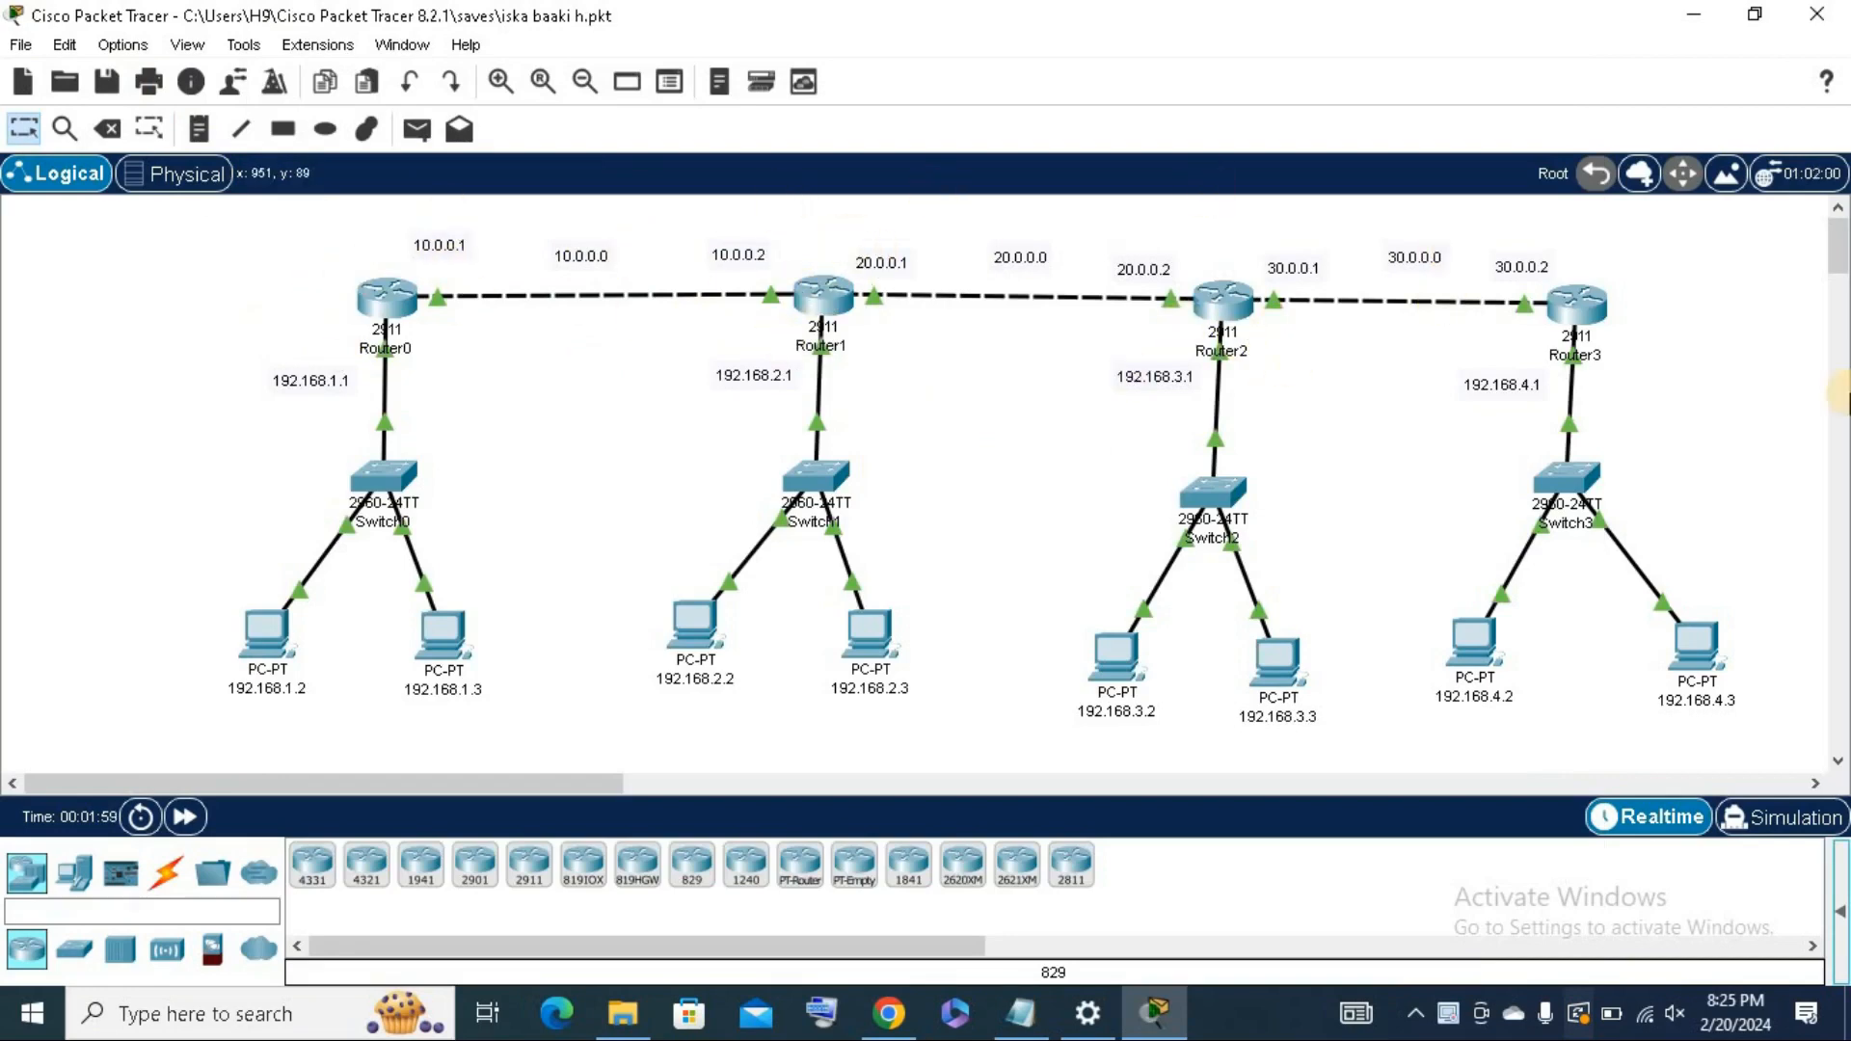
left_click(383, 299)
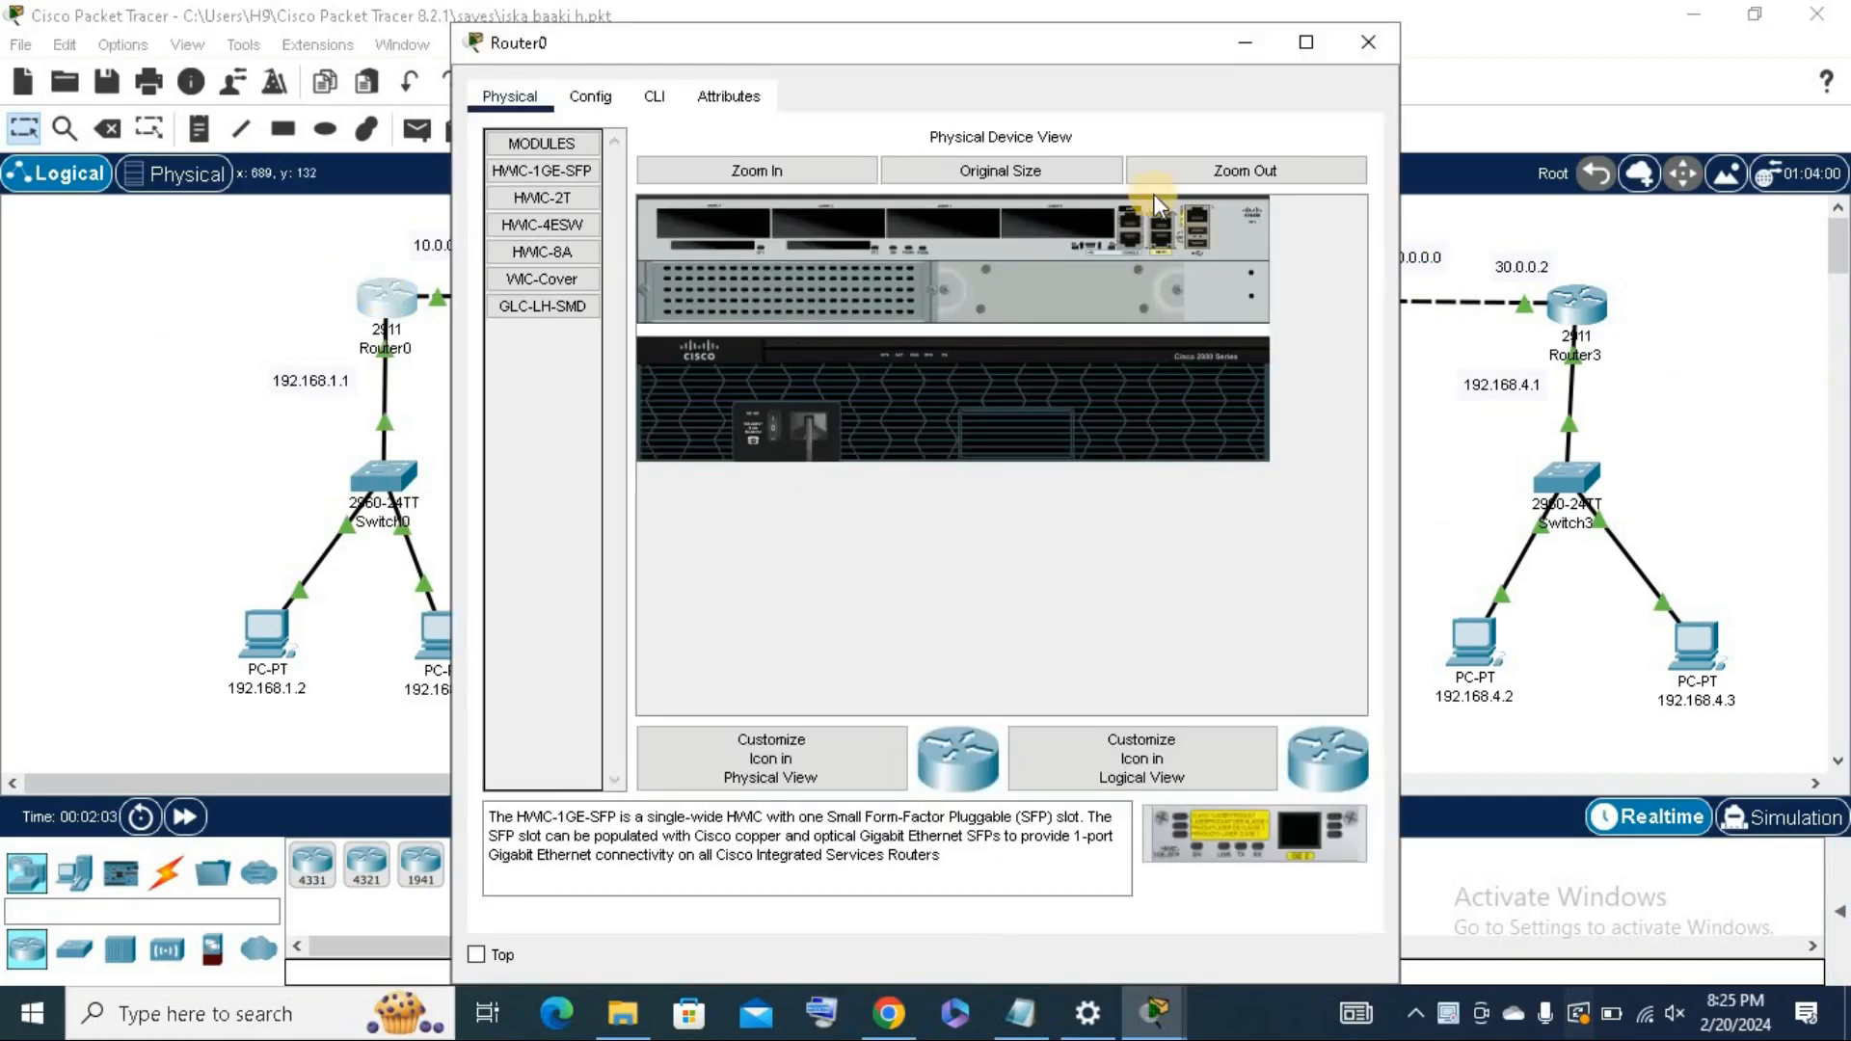
left_click(1368, 43)
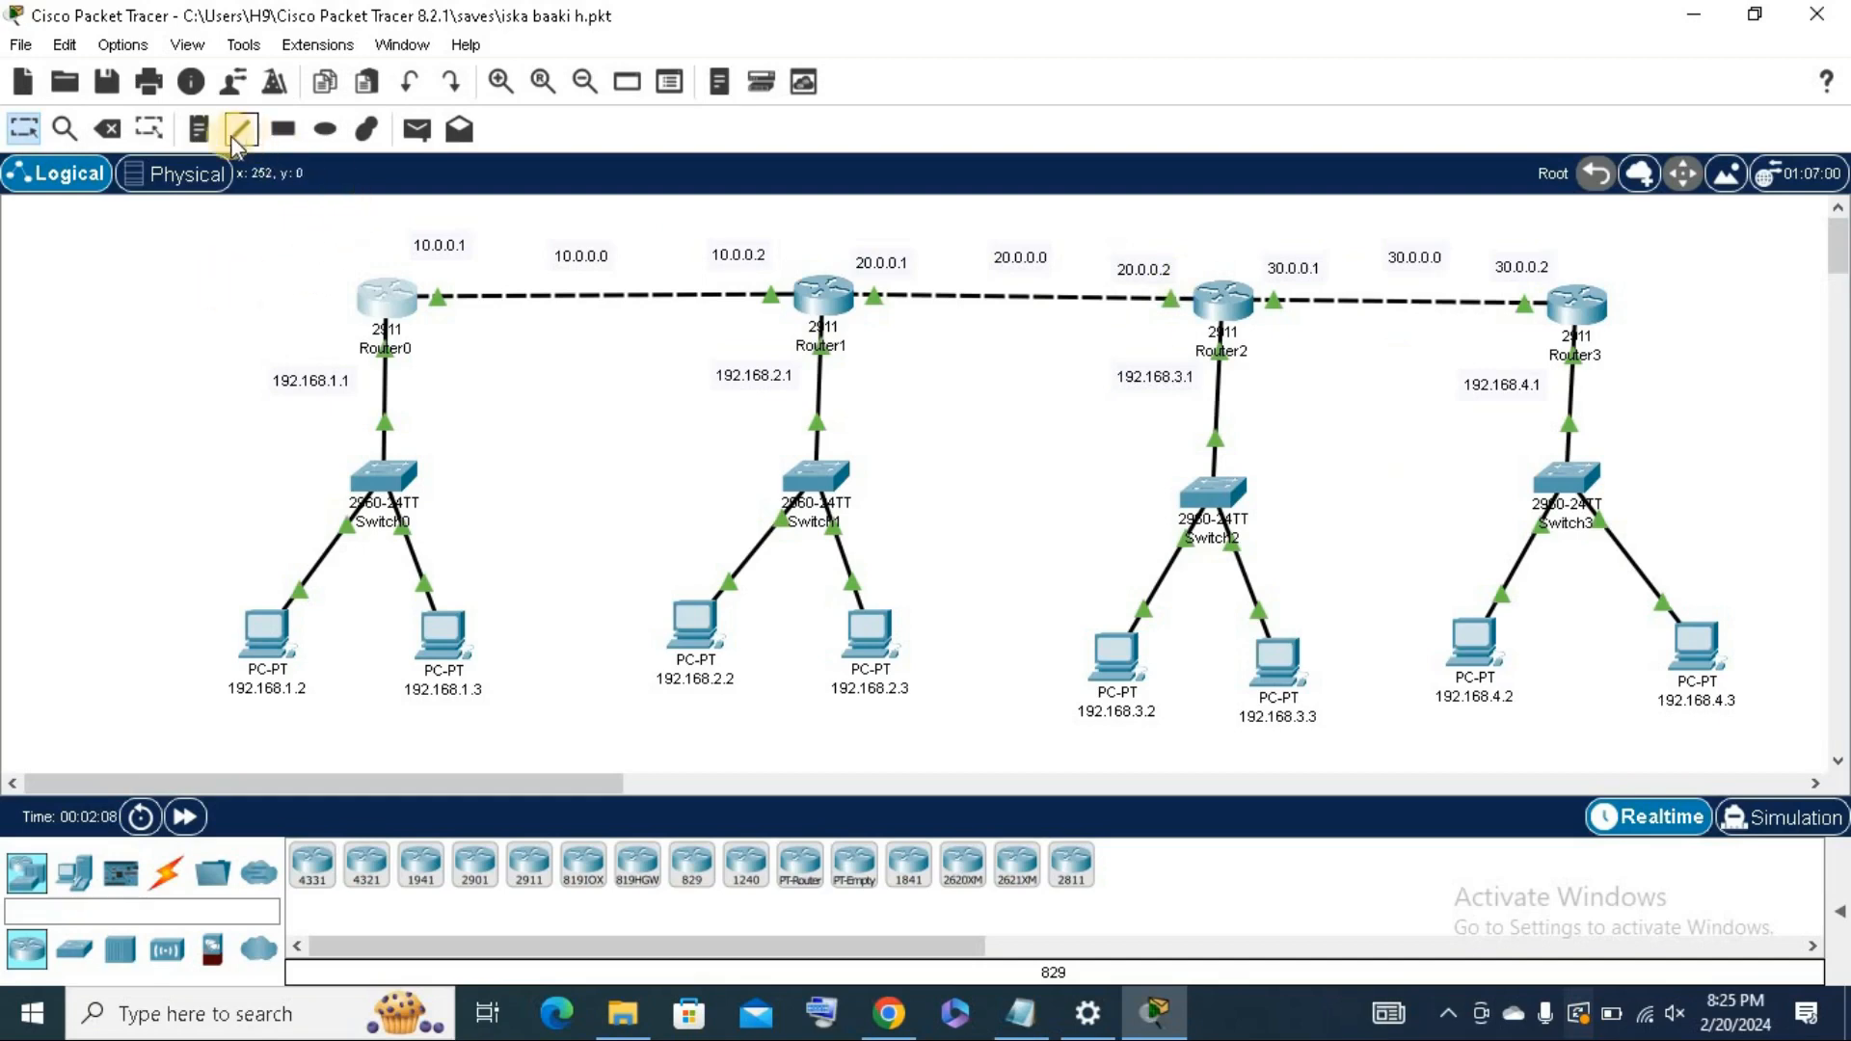
Draw an outlined ellipse with a pale green fill around Router0's network, enclosing its router, switch and two PCs.
left_click(325, 128)
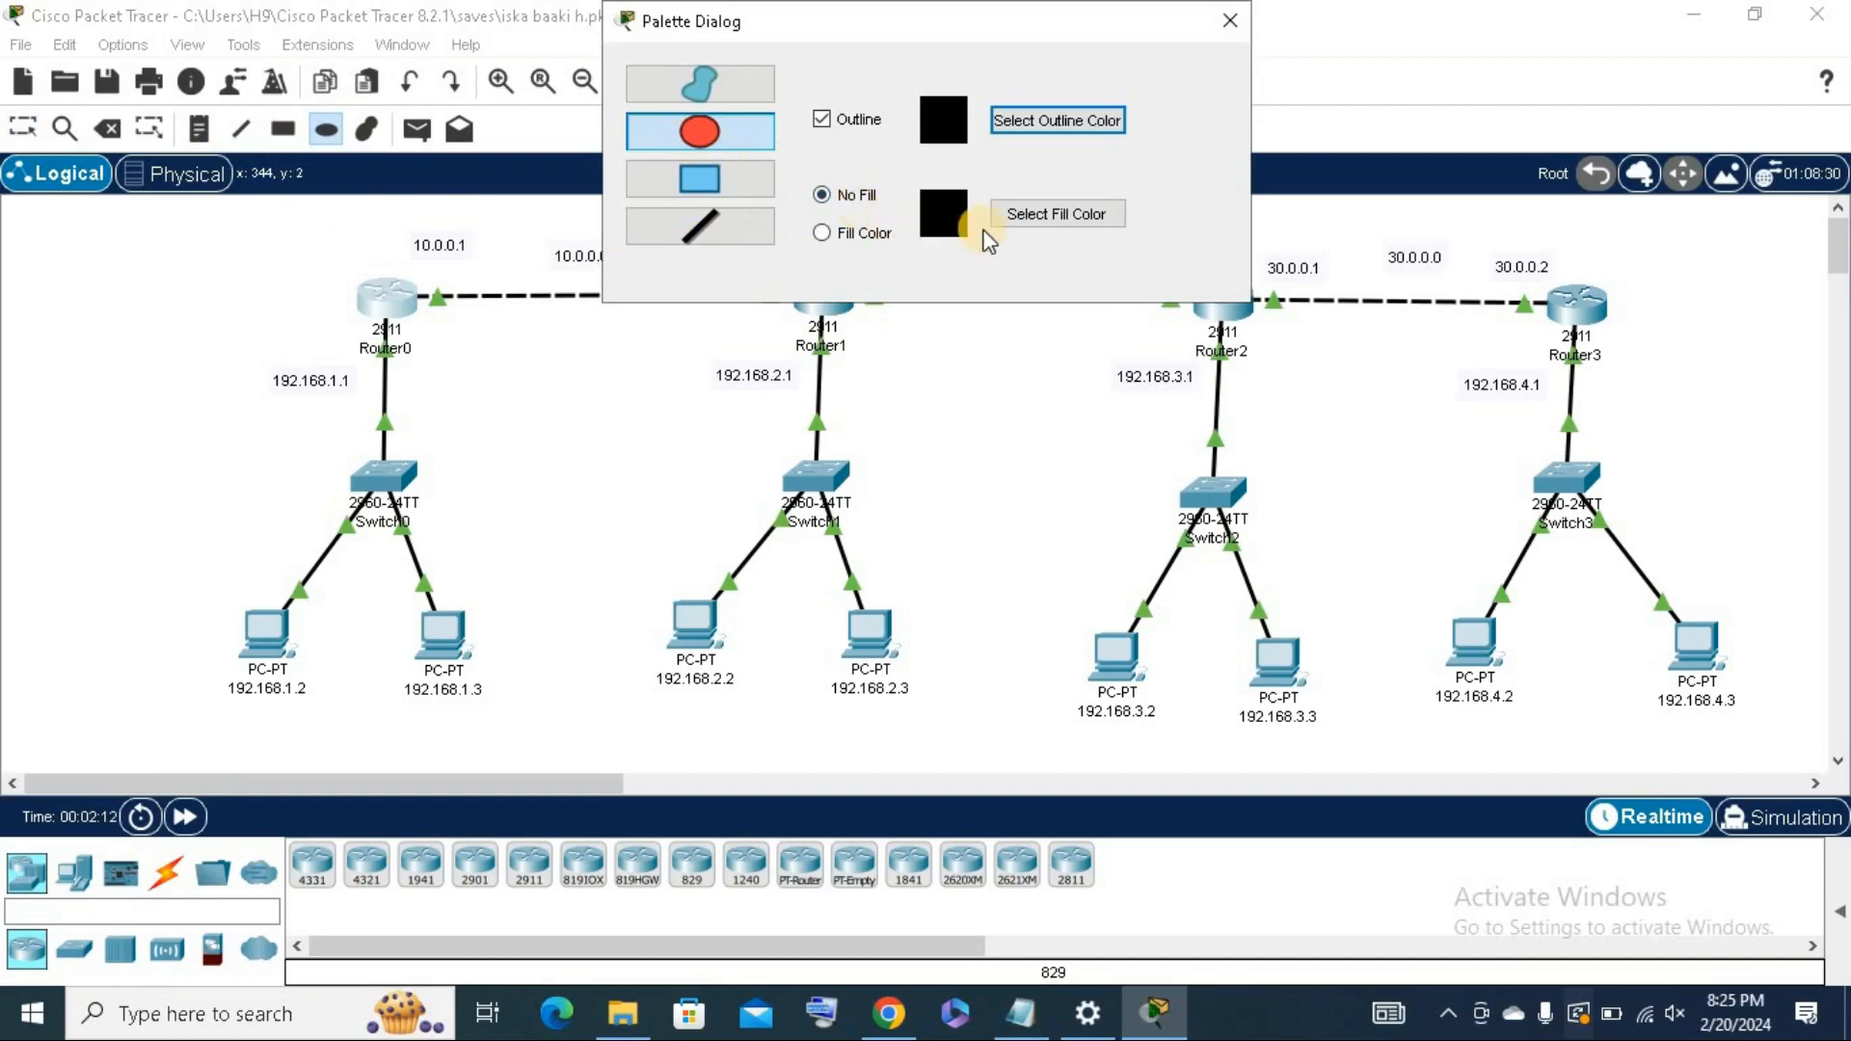
left_click(825, 232)
left_click(1017, 214)
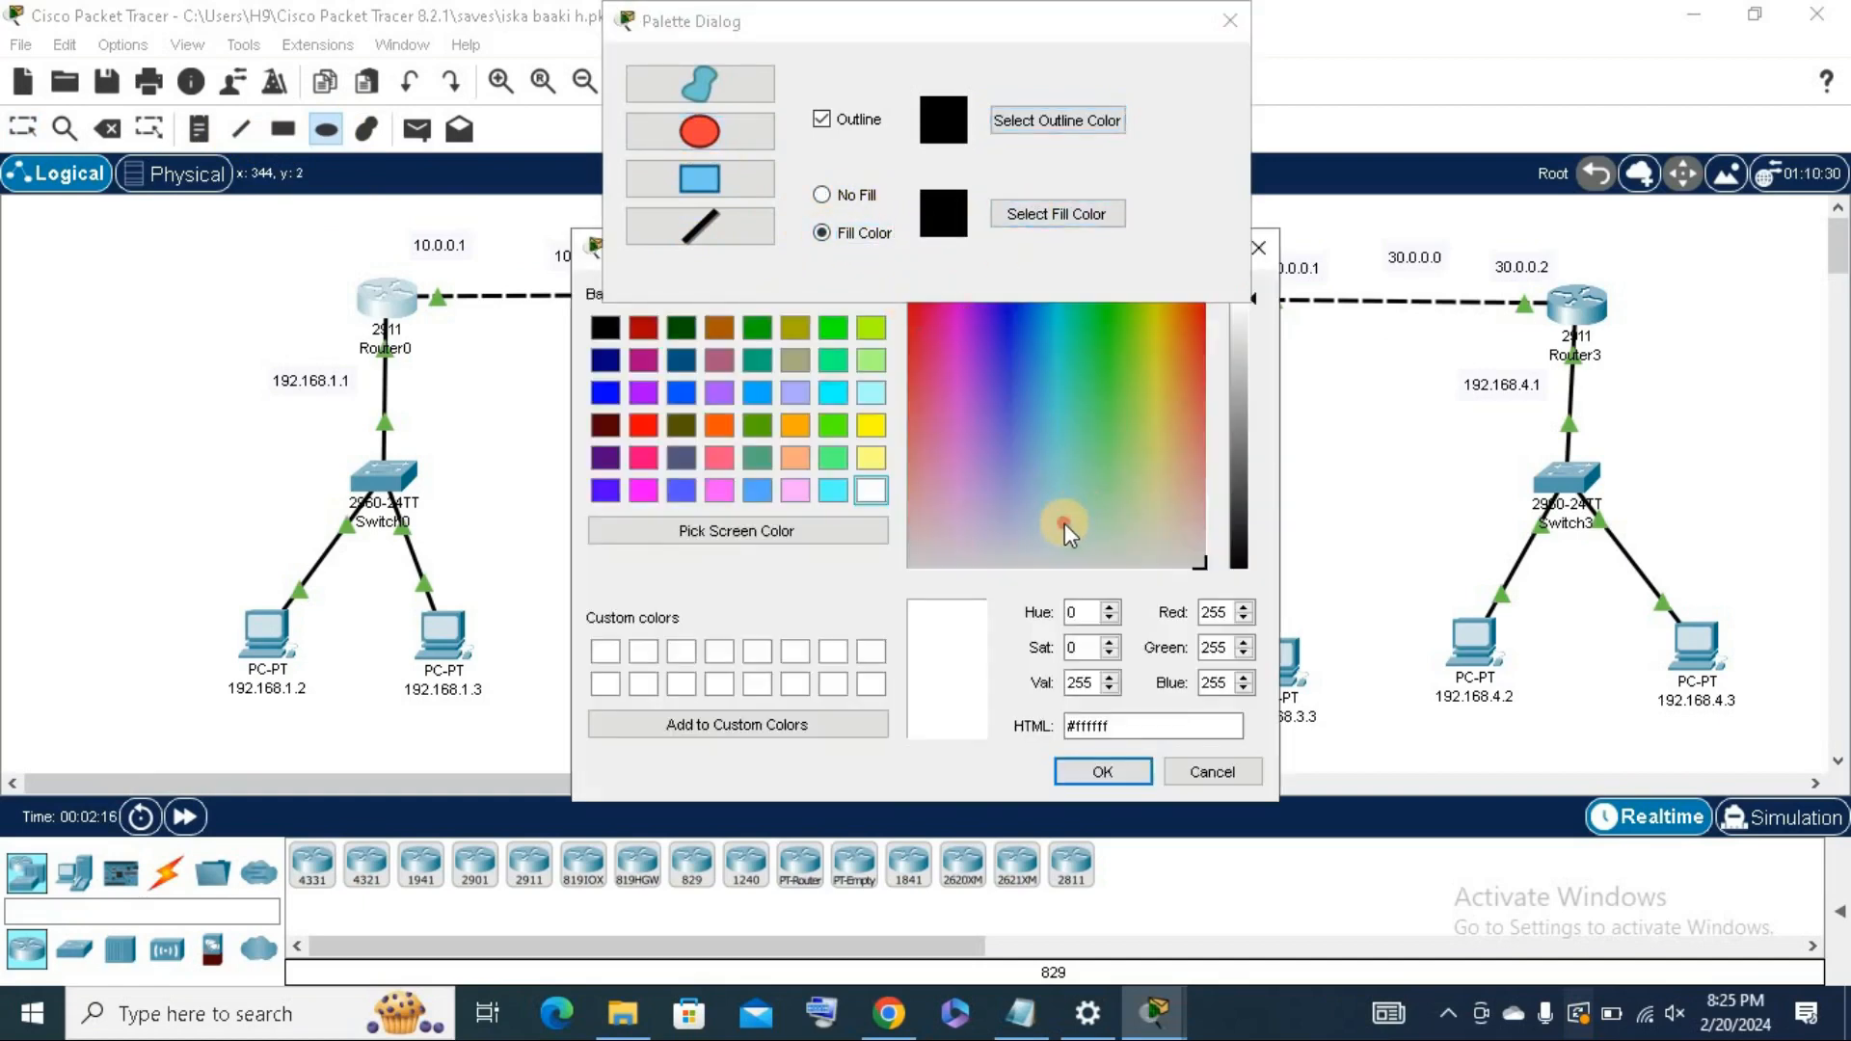
left_click(1065, 523)
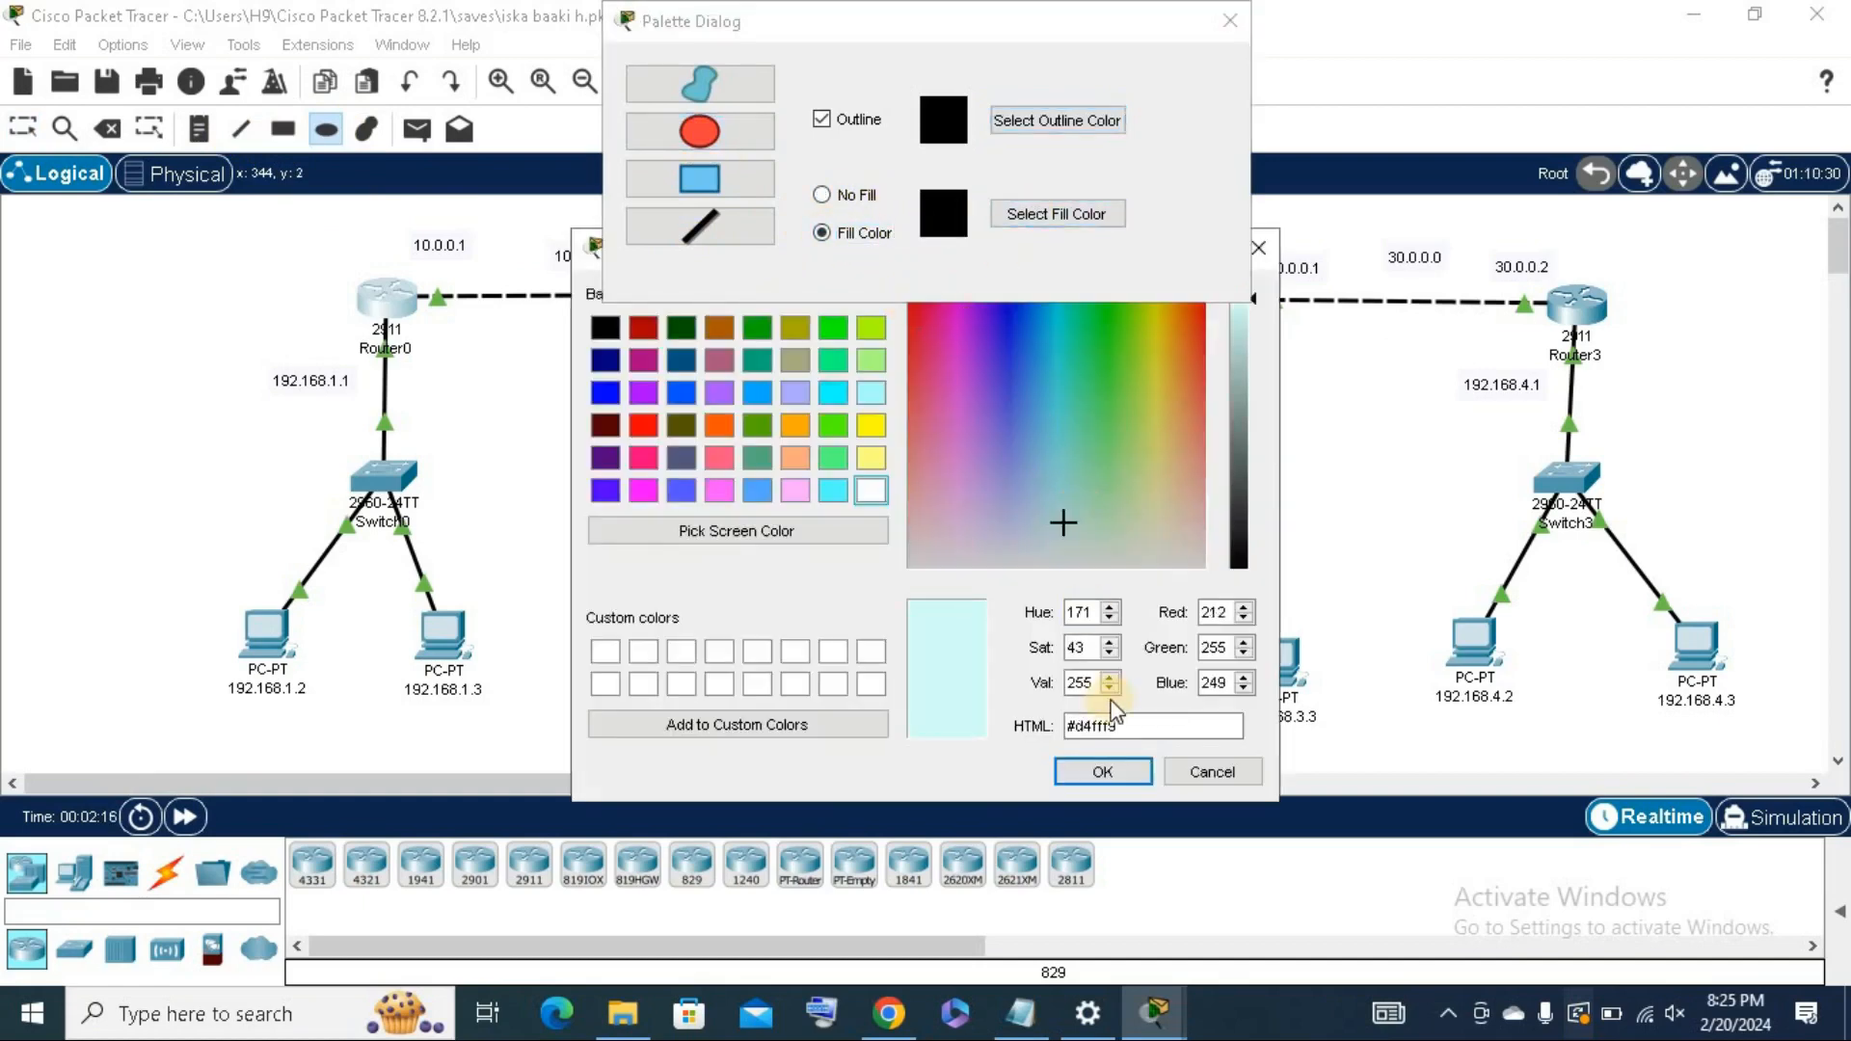
left_click(1082, 508)
left_click(1102, 772)
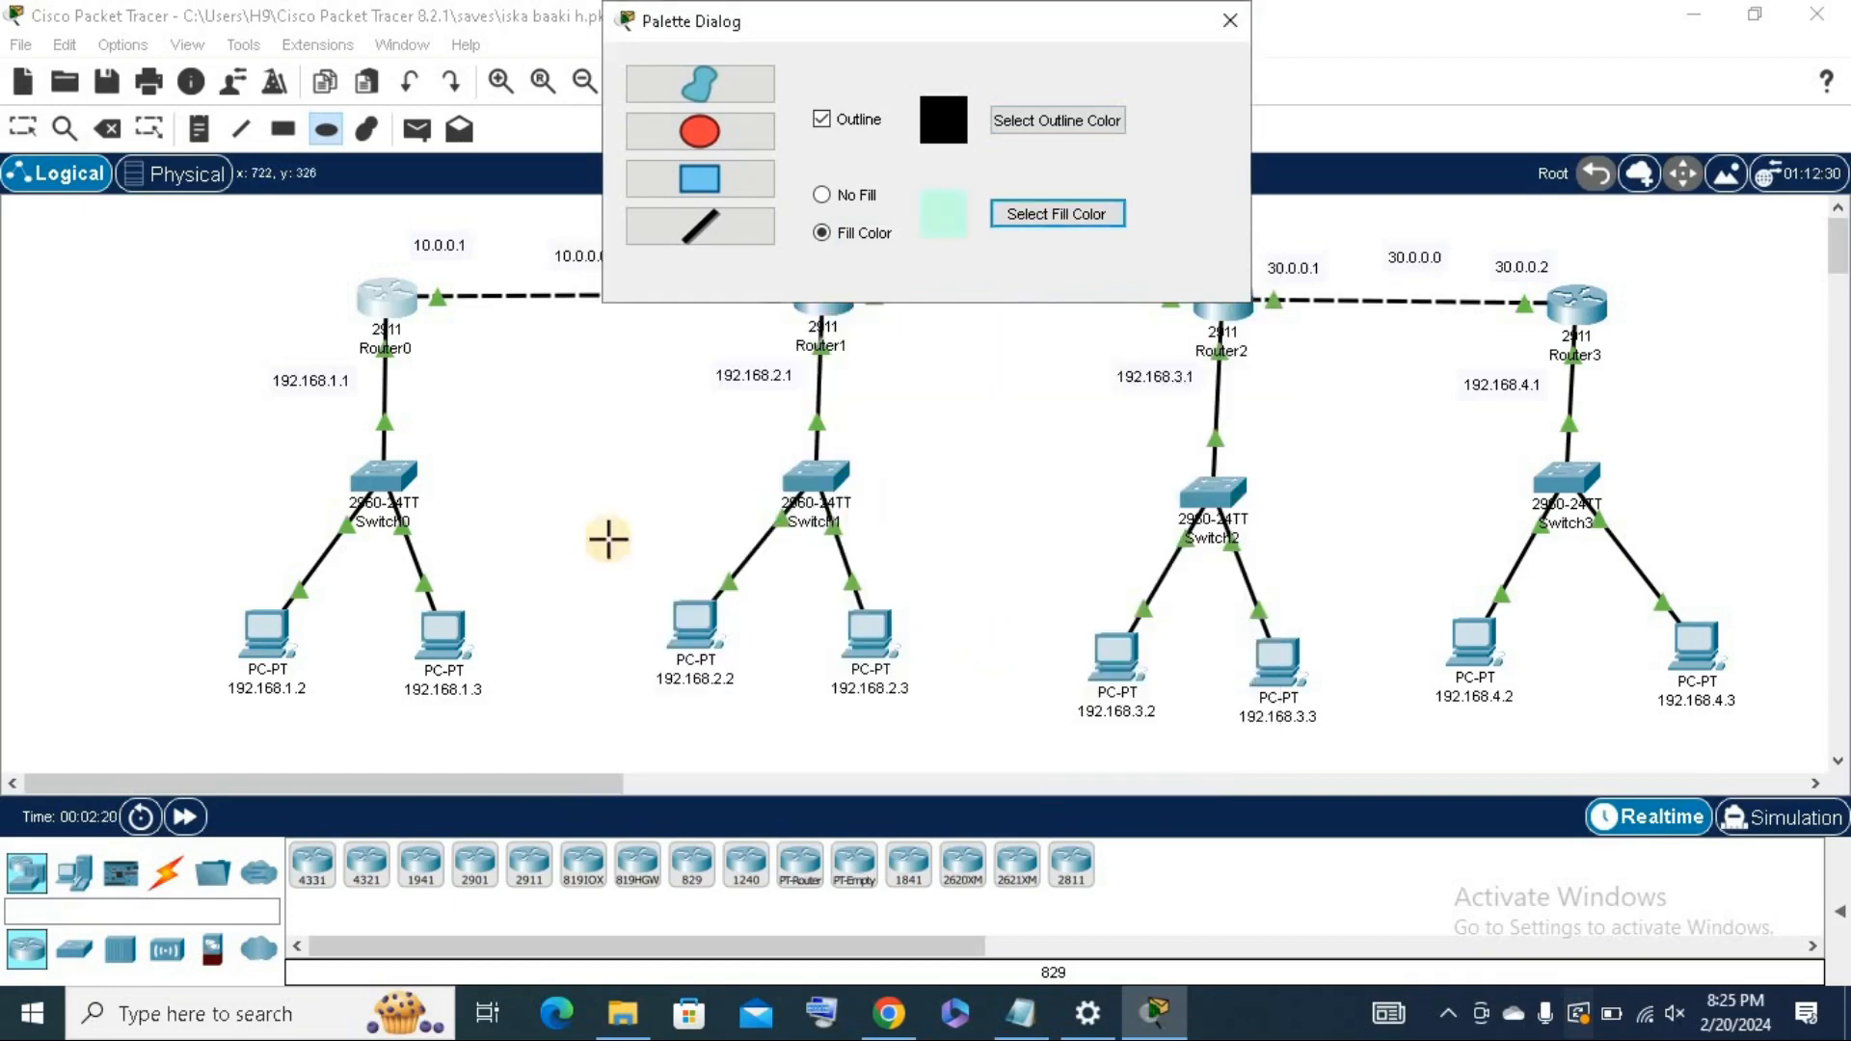
left_click_drag(638, 735, 129, 217)
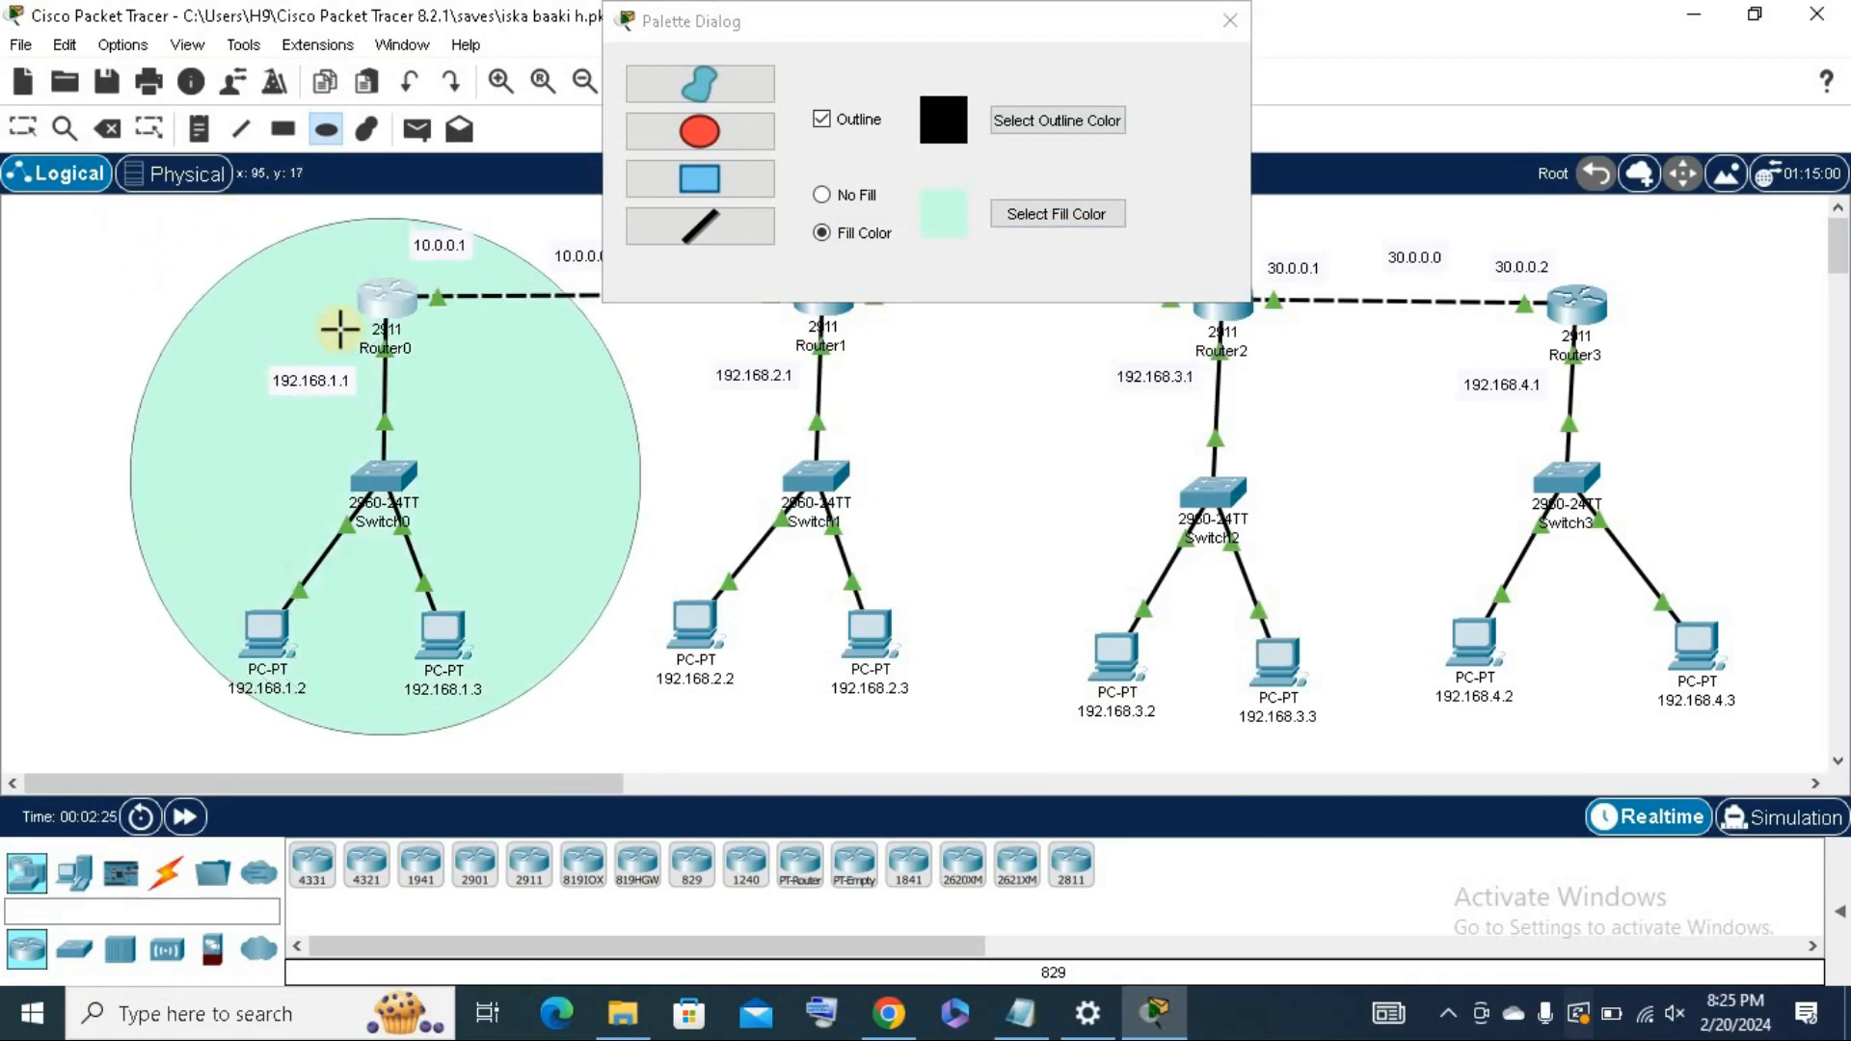
Pick a pale cream fill colour for the ellipse around Router1's network.
left_click(1051, 227)
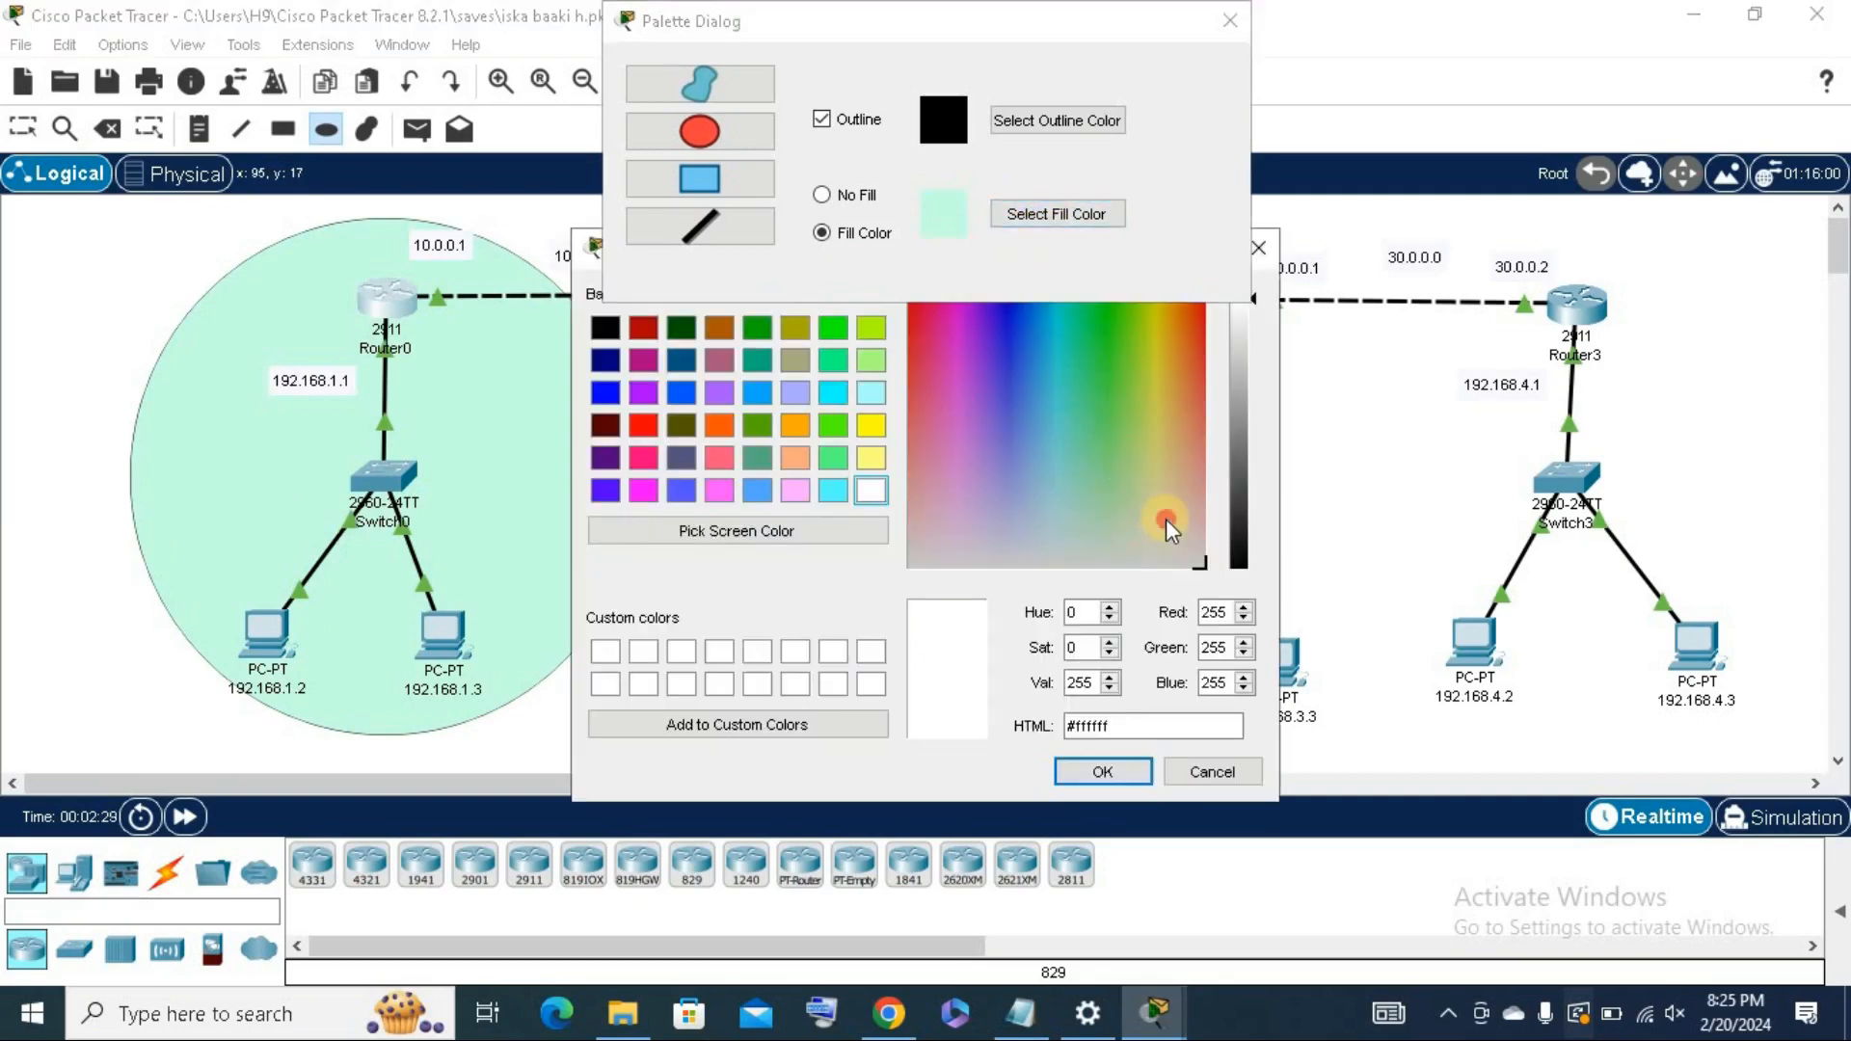
left_click(1166, 518)
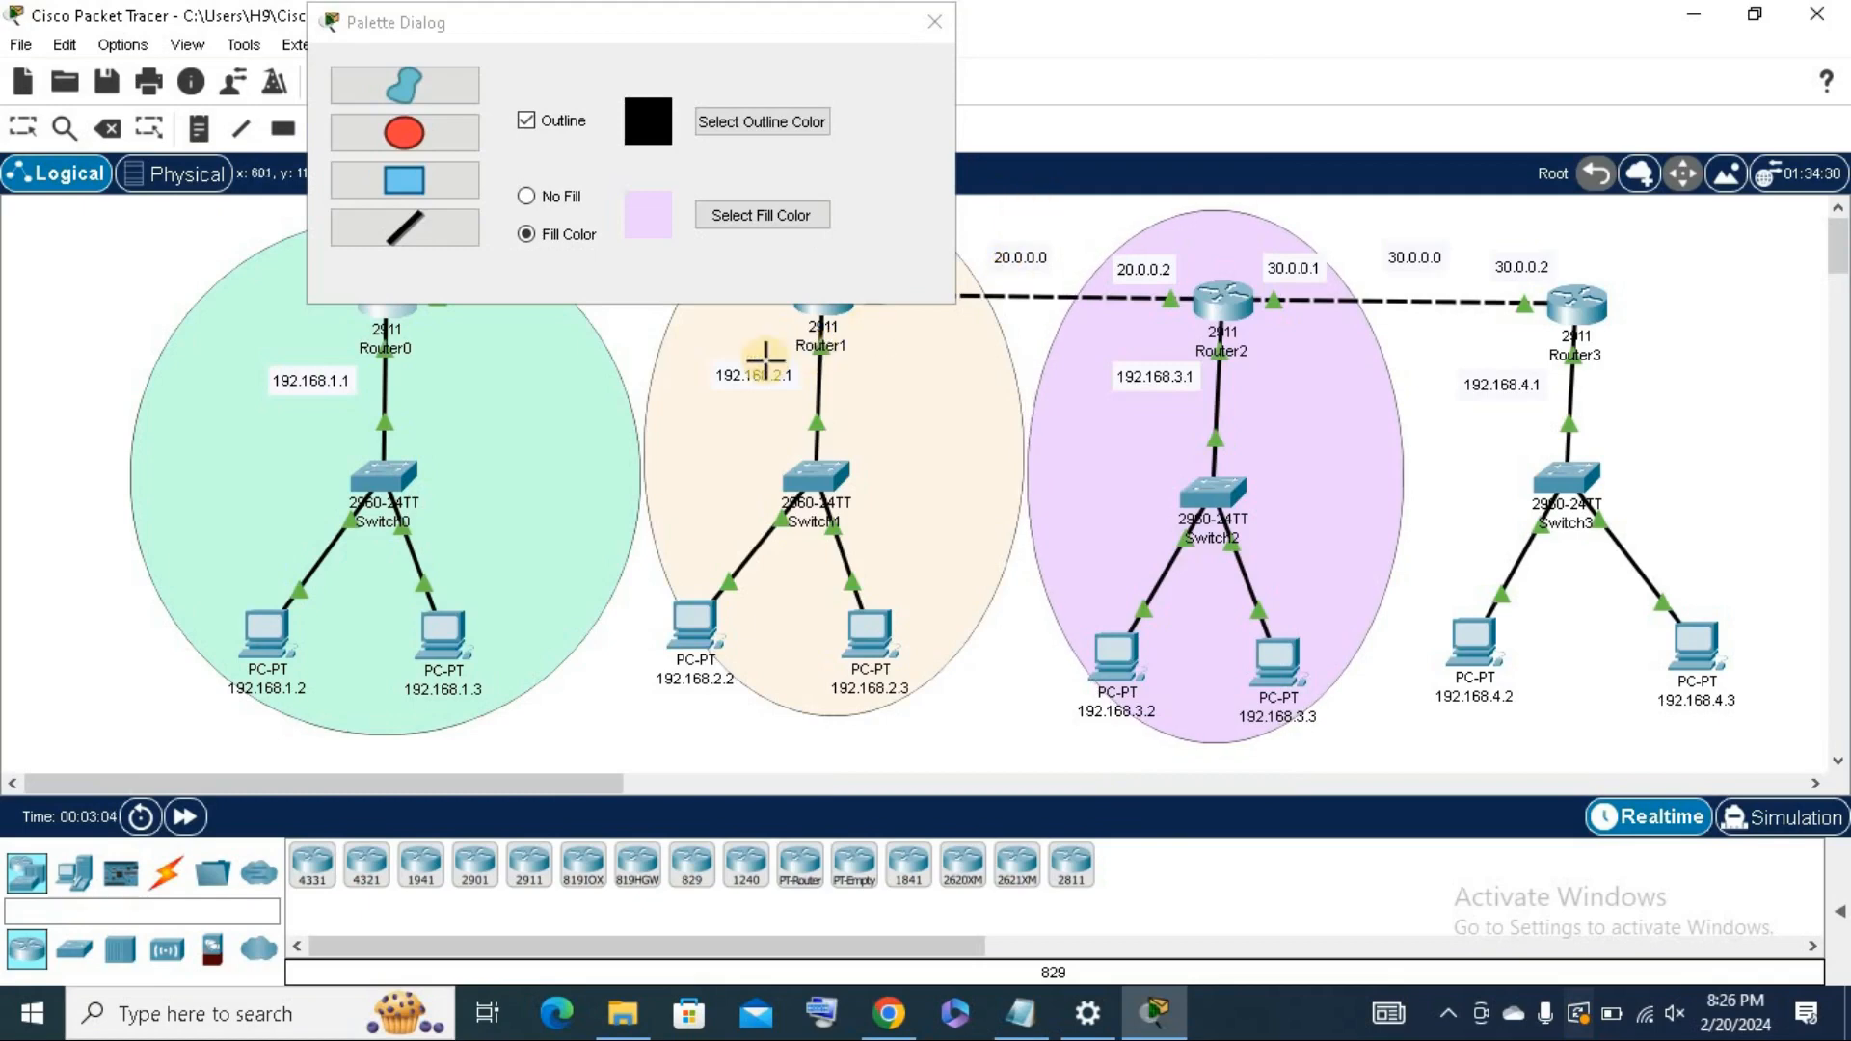
Draw an ellipse filled with pink #ff86b0 around Router3's network, and leave the drawing tool.
left_click(776, 214)
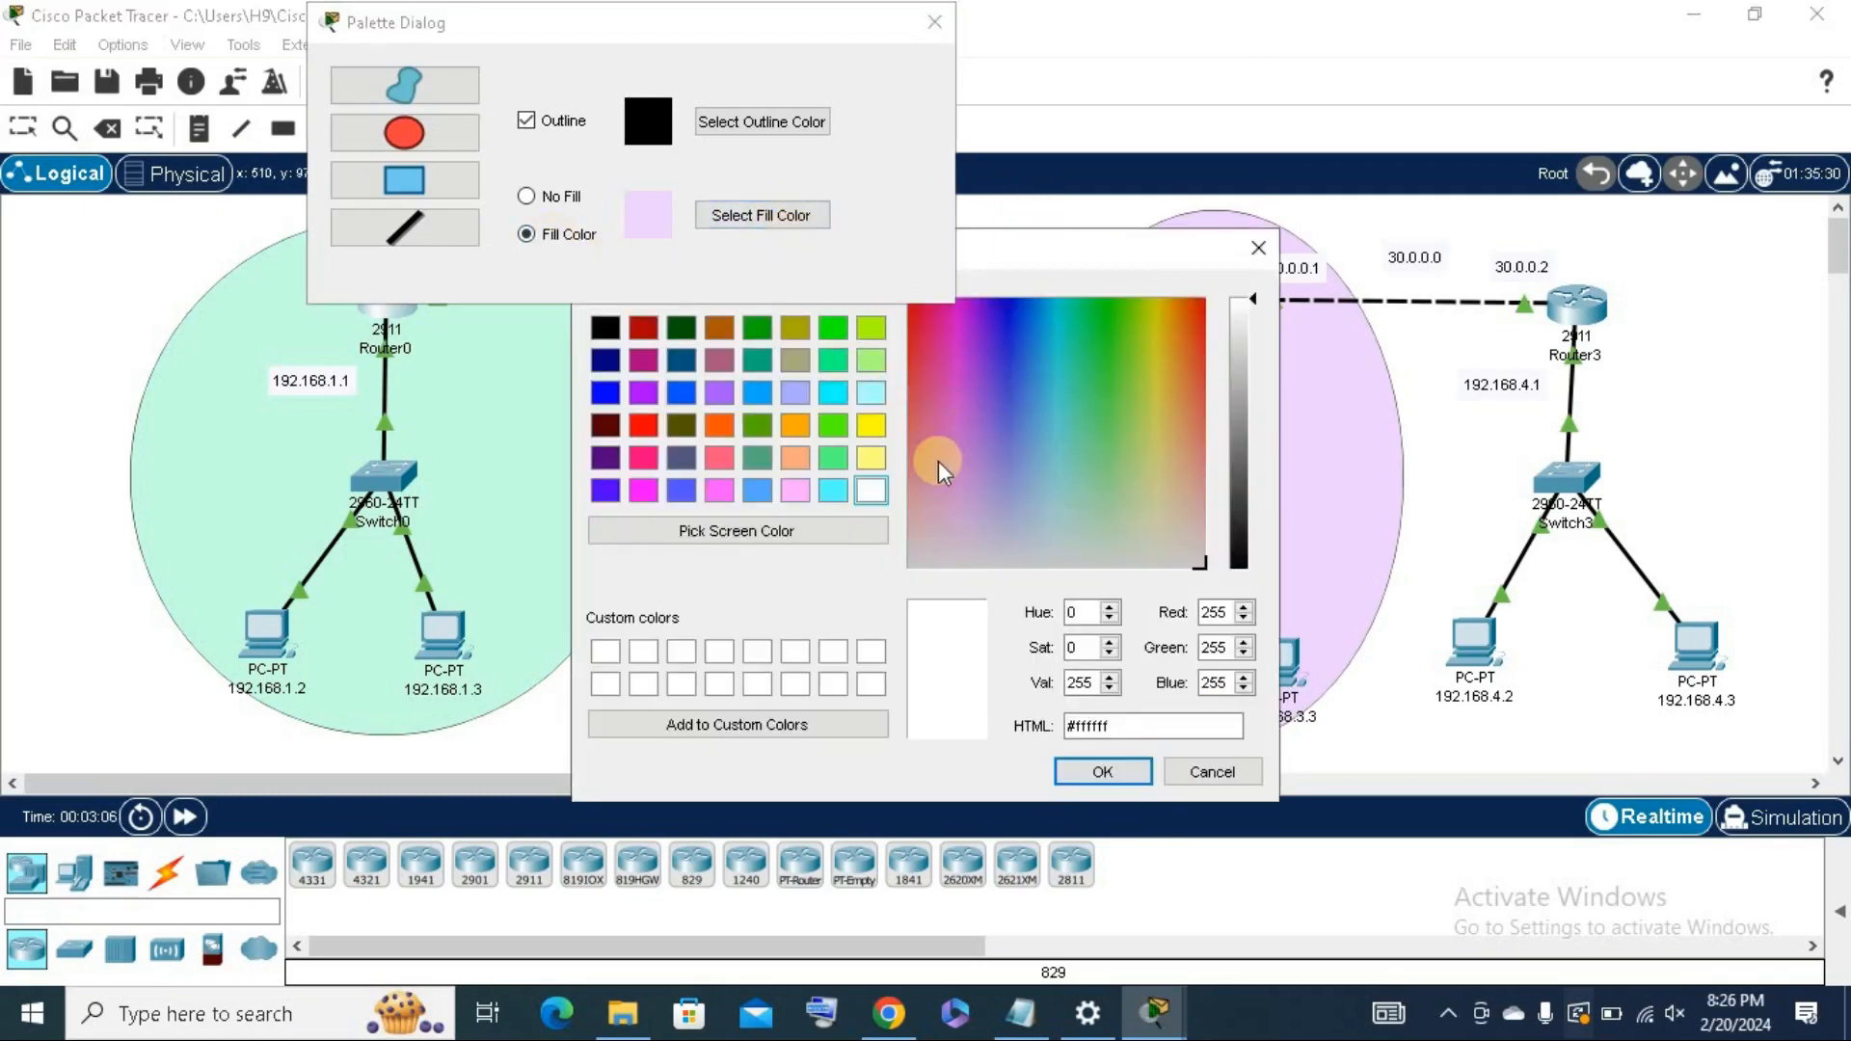
left_click(926, 440)
left_click(1102, 772)
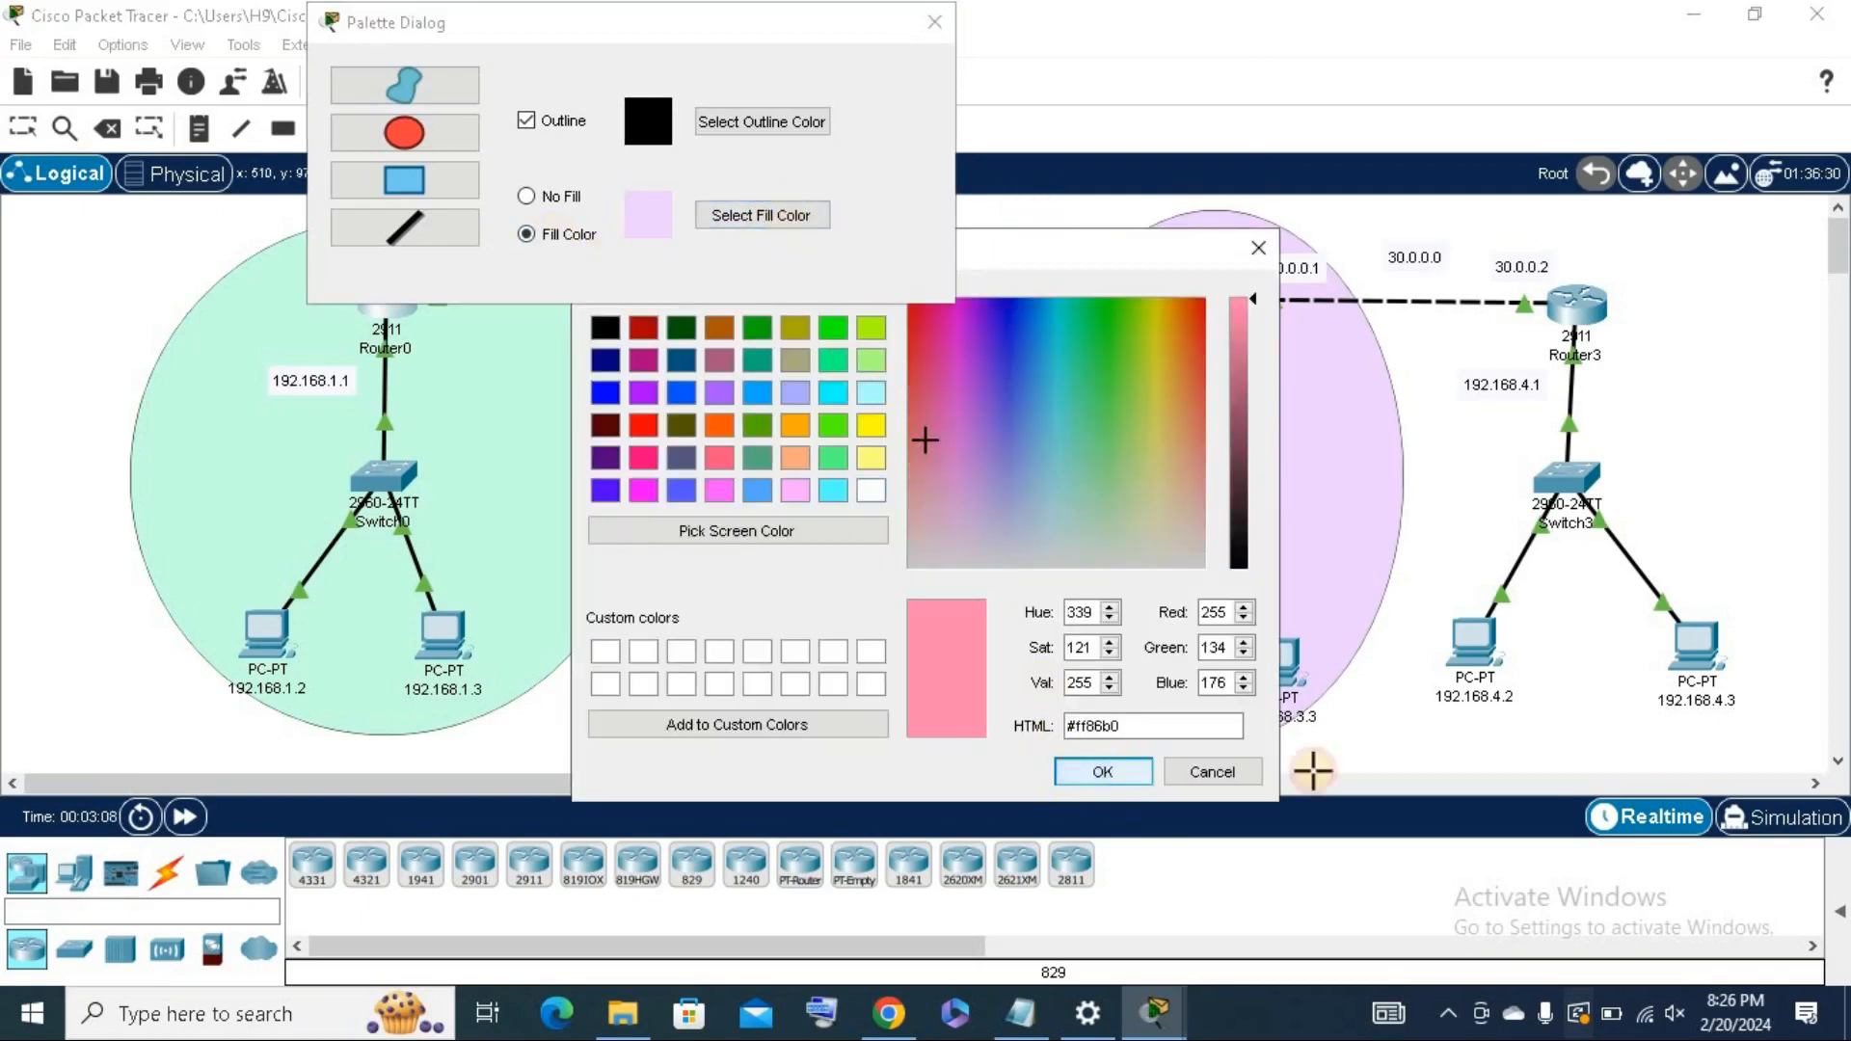
left_click_drag(1799, 758, 1394, 194)
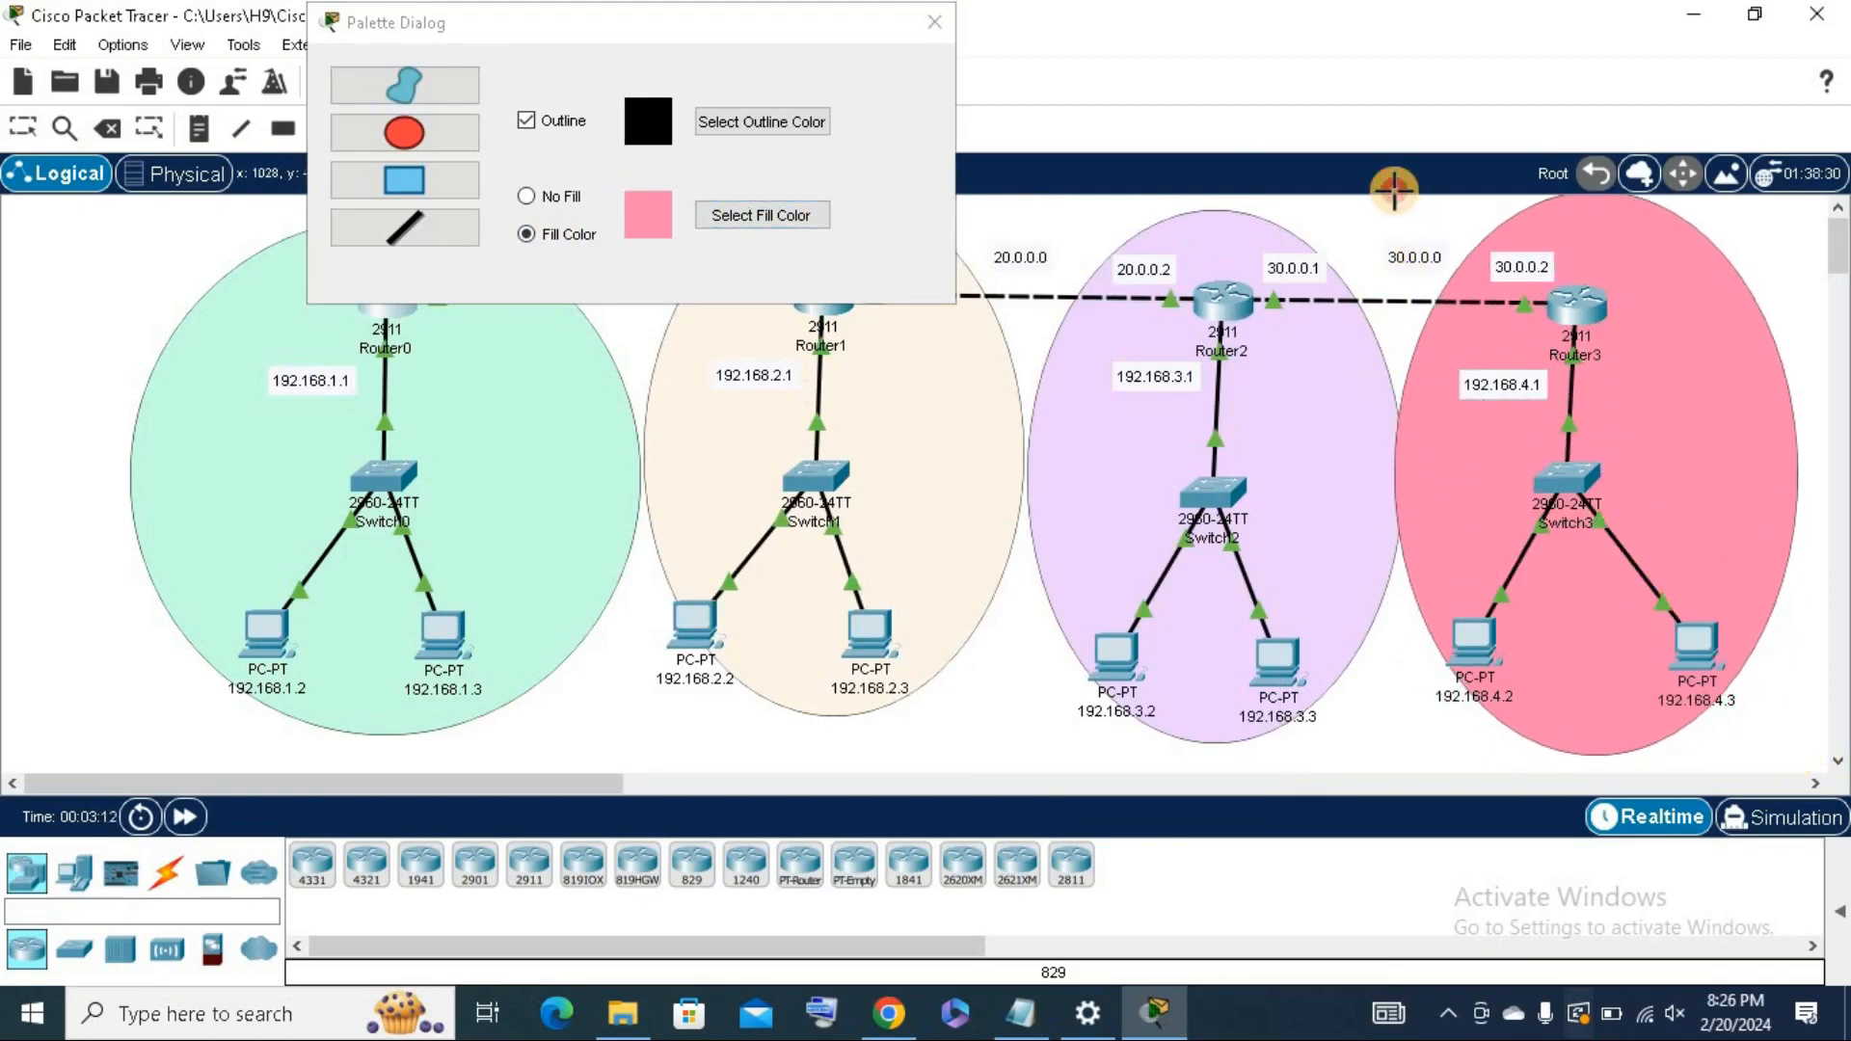
left_click(935, 21)
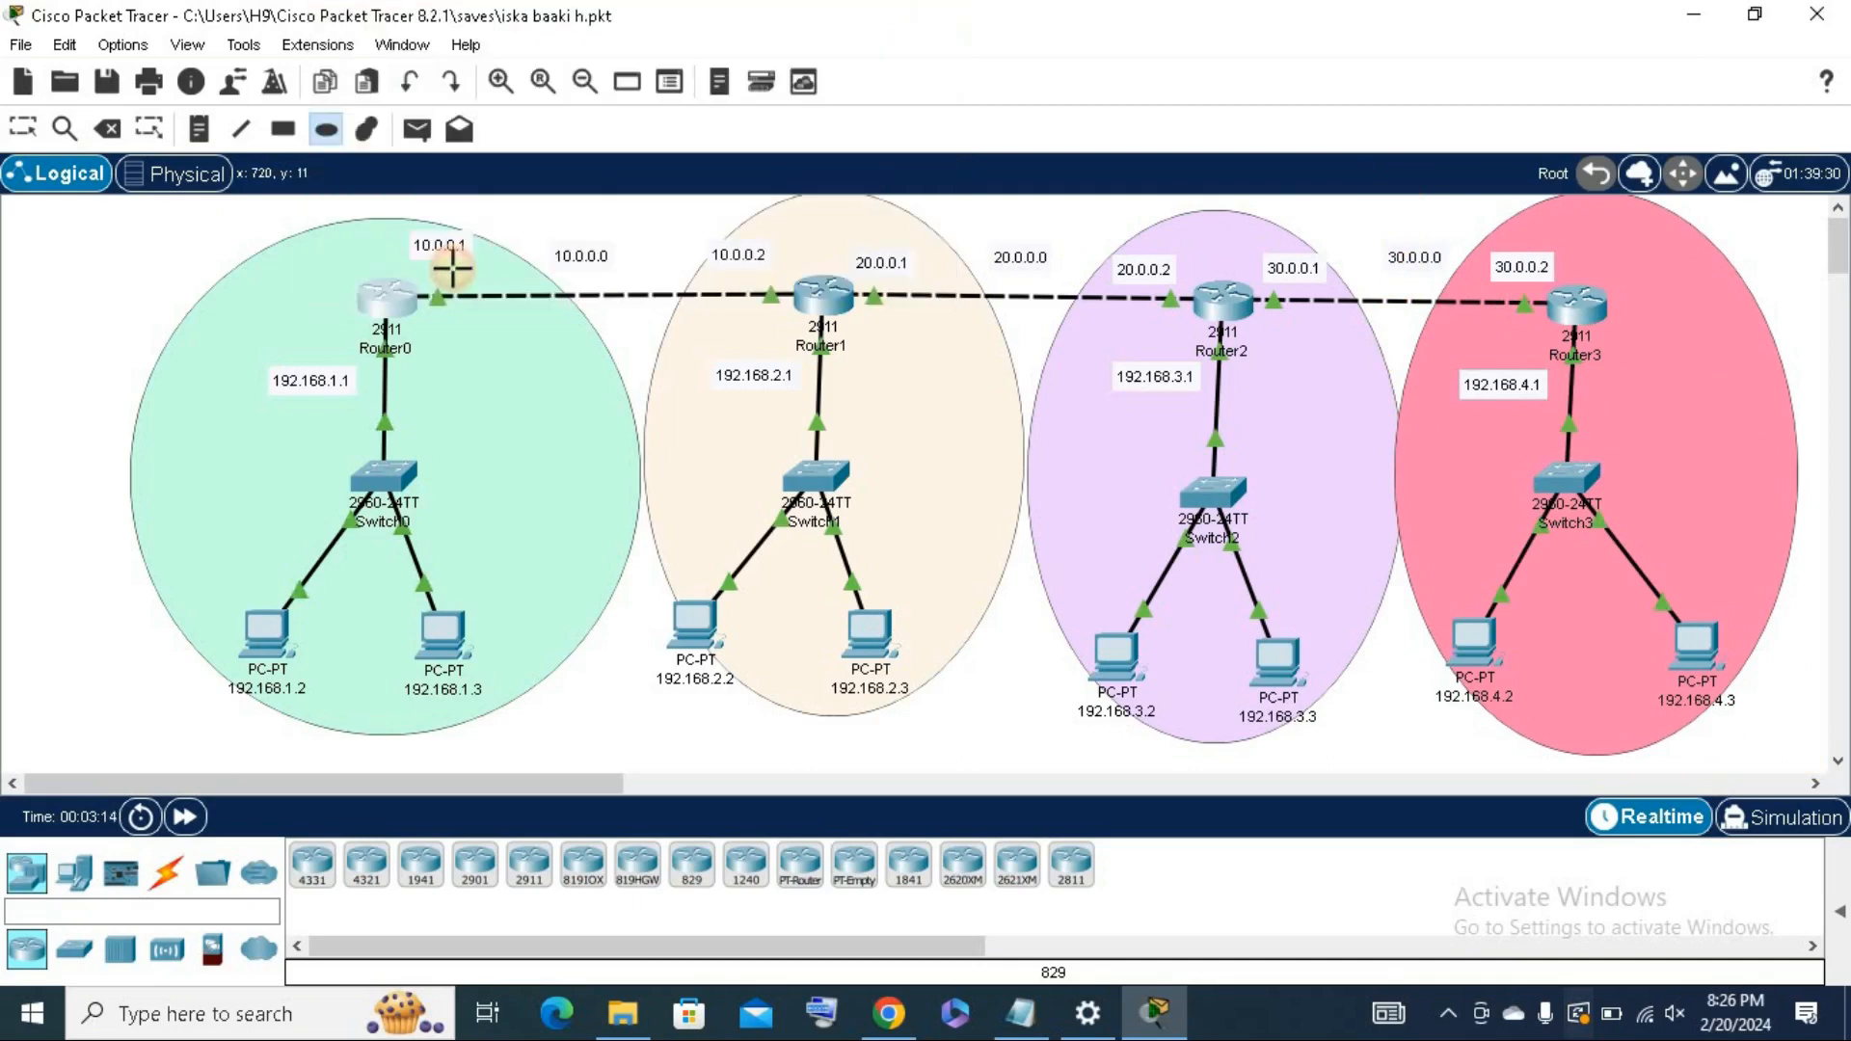
key("Escape")
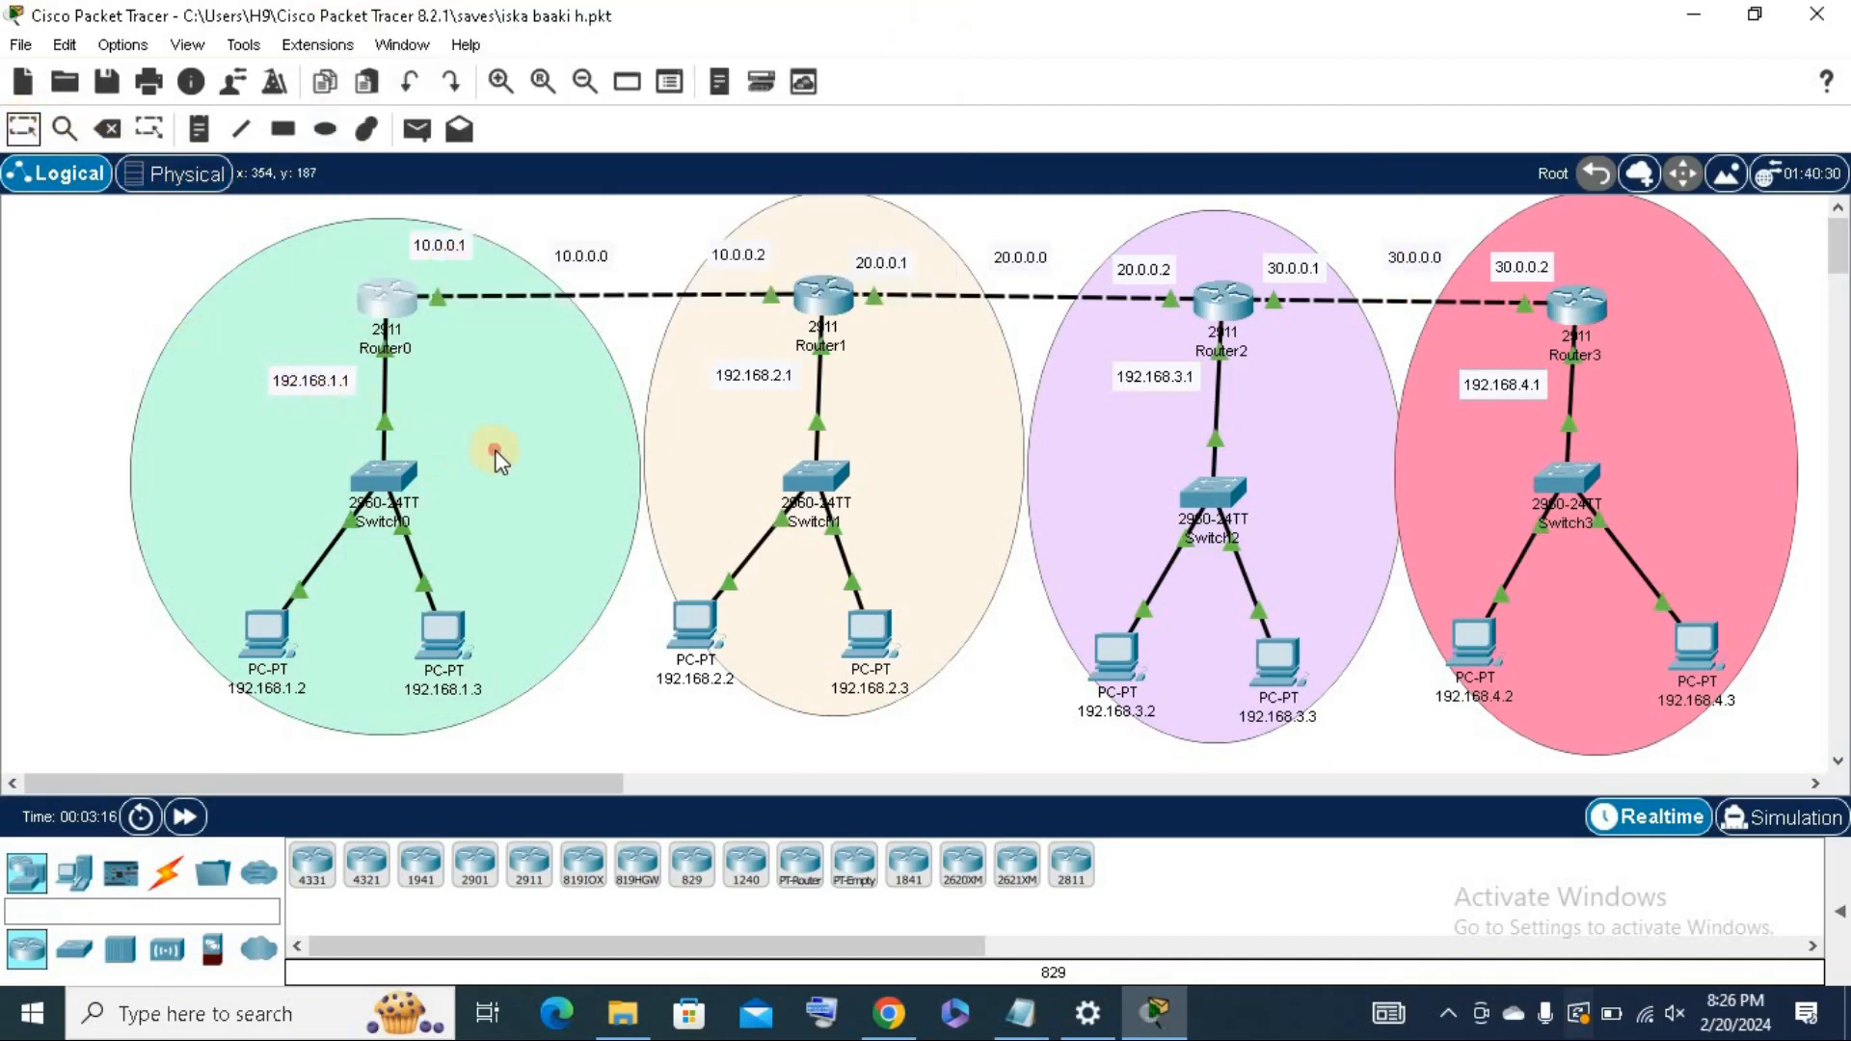
Move the green ellipse around Router0's network slightly up and to the left.
left_click(477, 430)
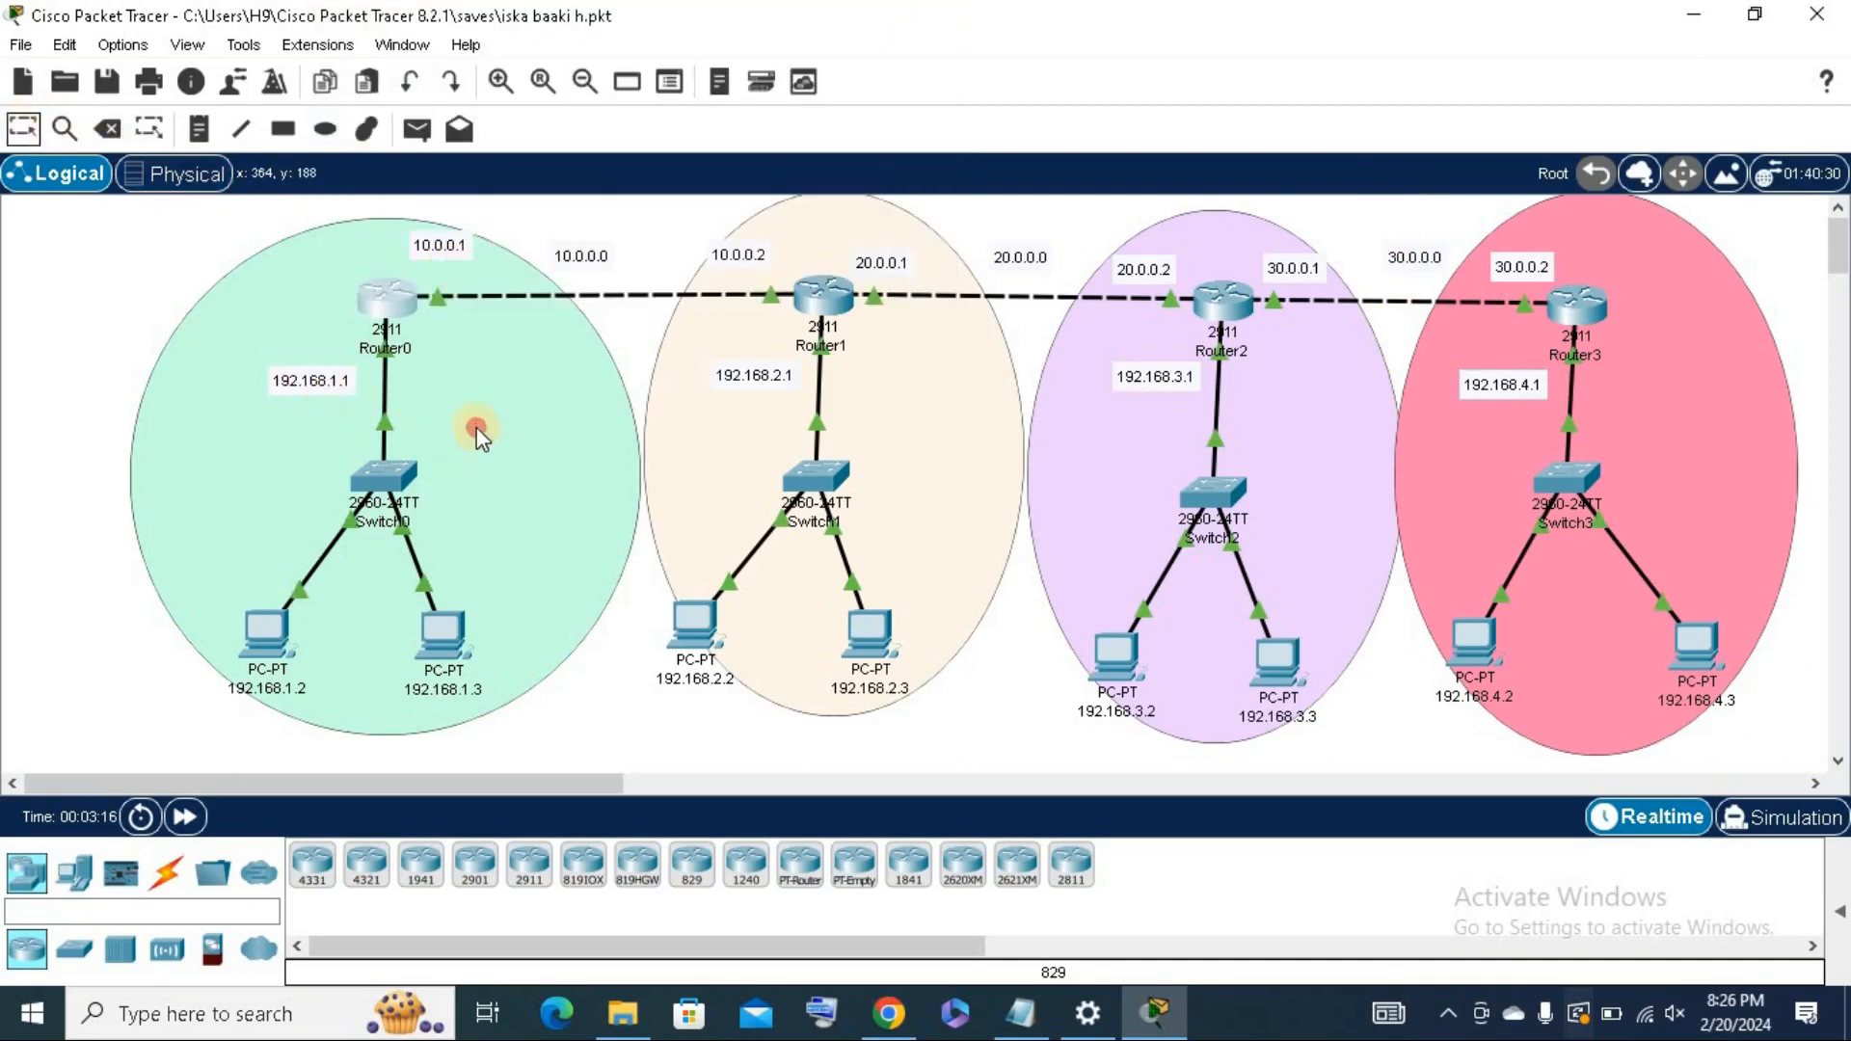
left_click(601, 681)
mouse_move(528, 476)
left_mouse_down()
mouse_move(525, 516)
mouse_move(554, 497)
left_mouse_up()
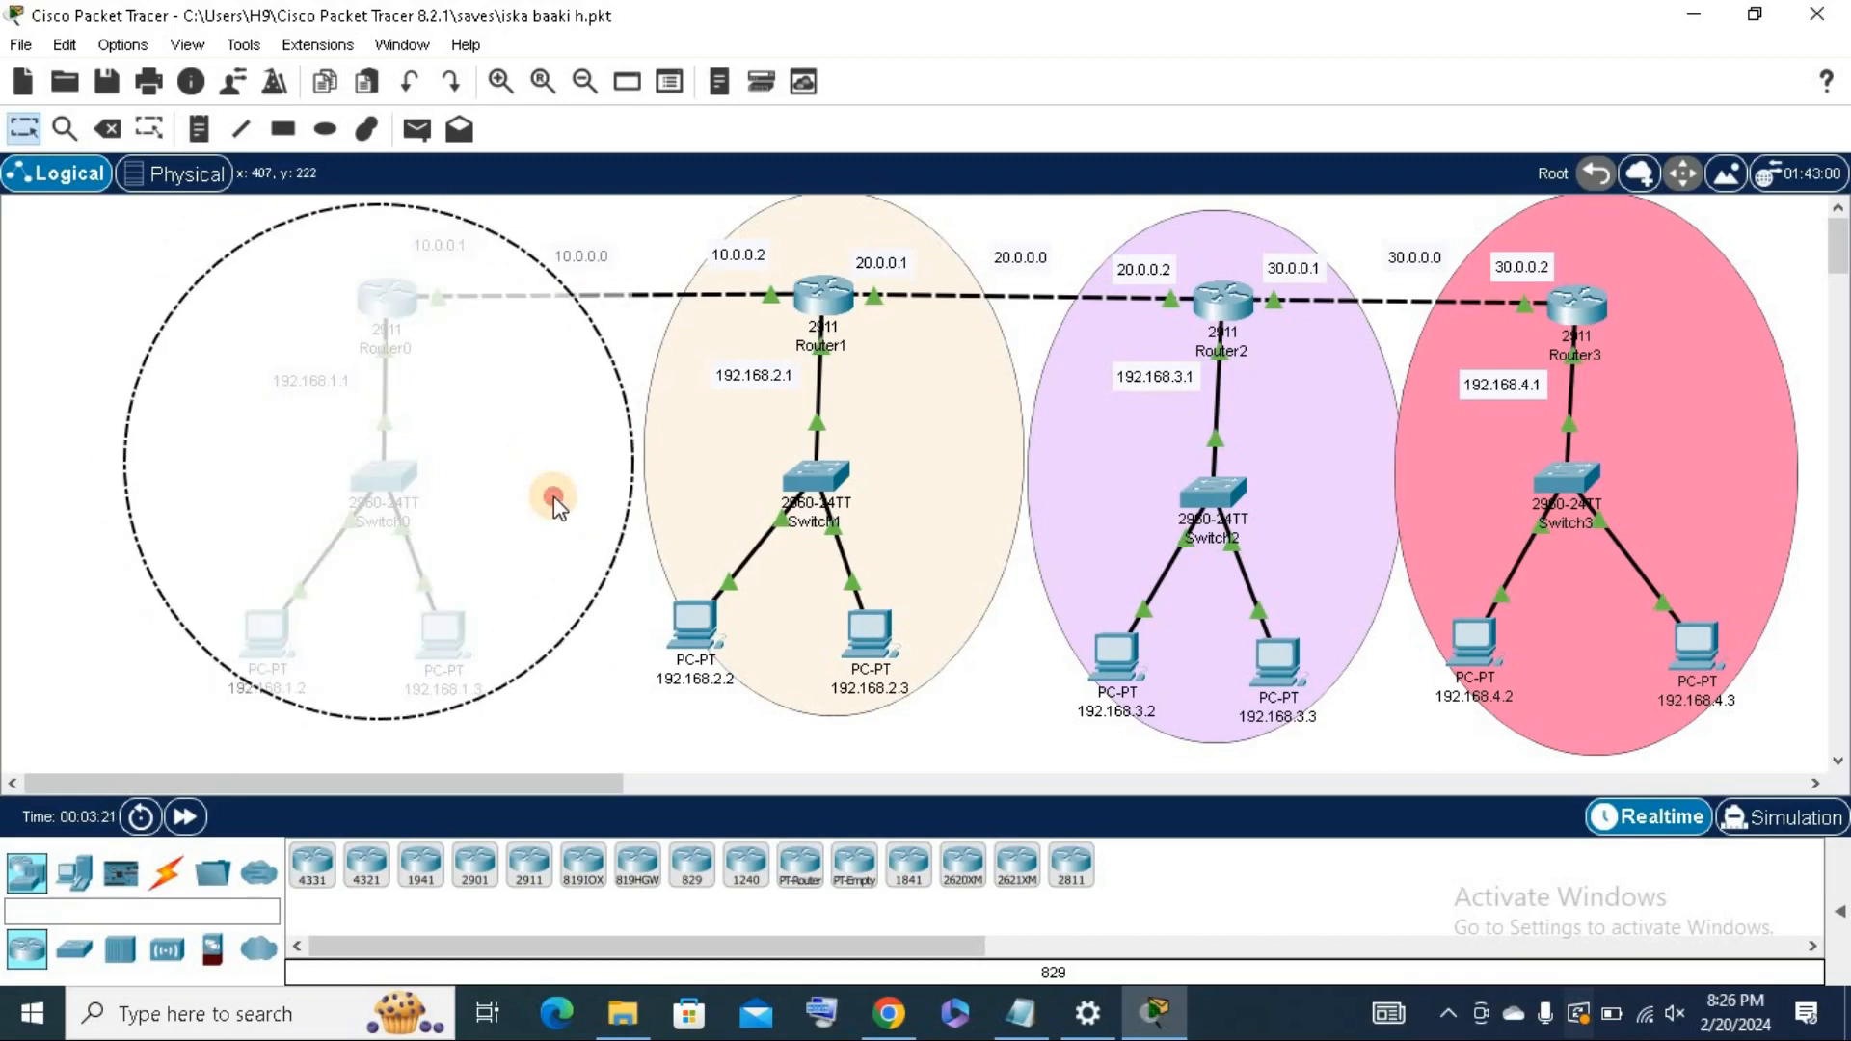
left_click(590, 709)
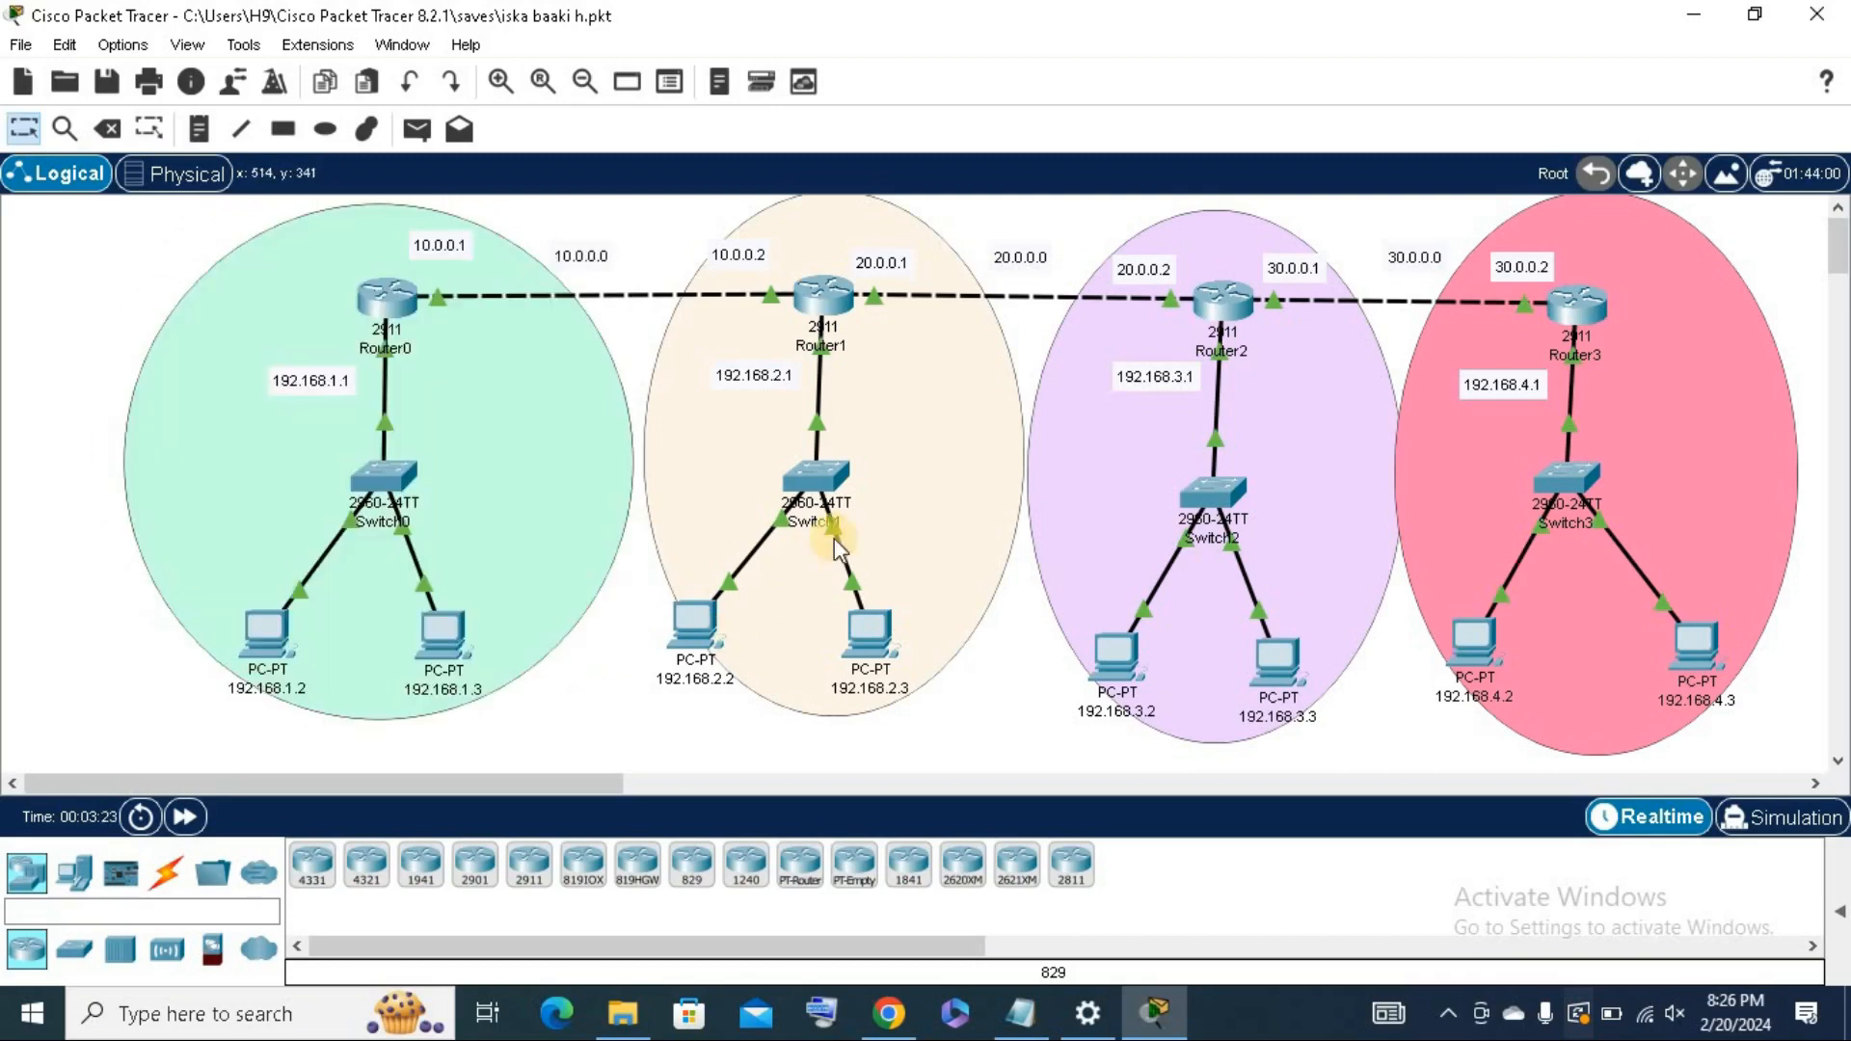
Nudge the ellipses around Router1's and Router2's networks slightly up and left, and the pink one around Router3's network slightly down.
left_click(887, 519)
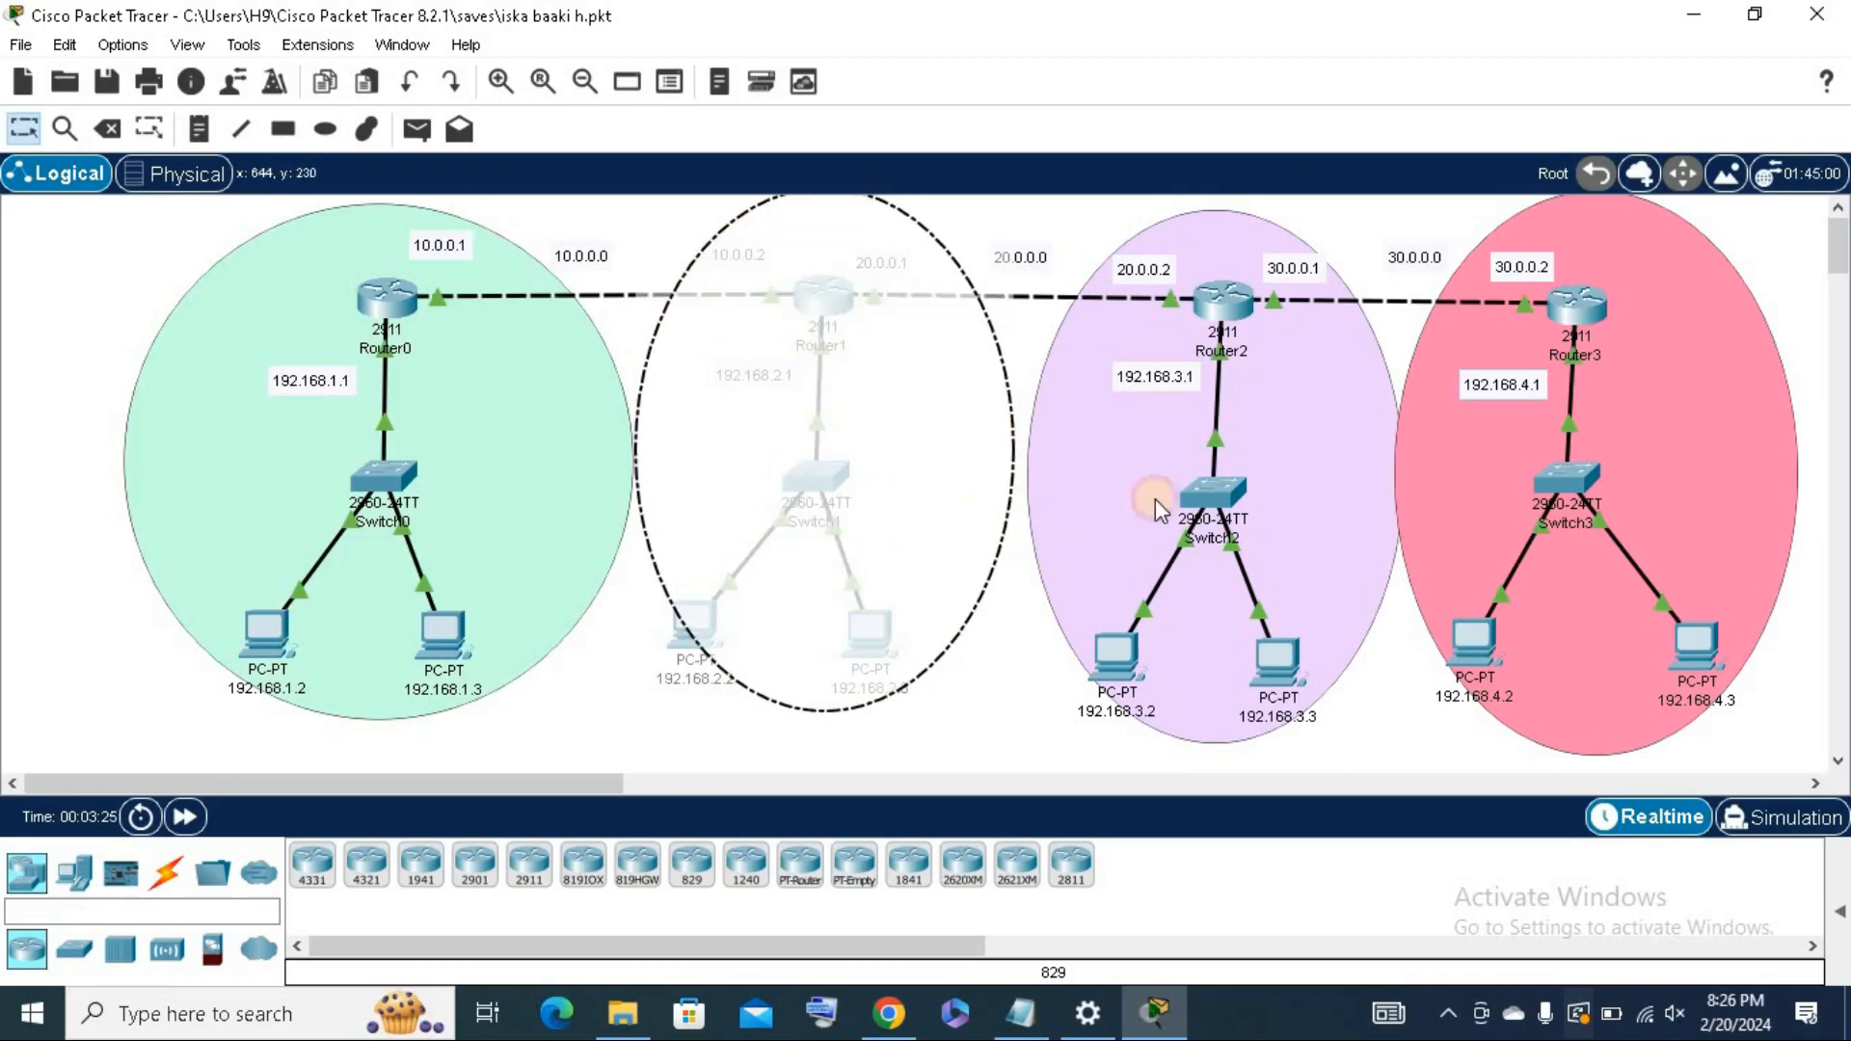
left_click(1294, 466, "ctrl")
left_click_drag(1294, 466, 1375, 473)
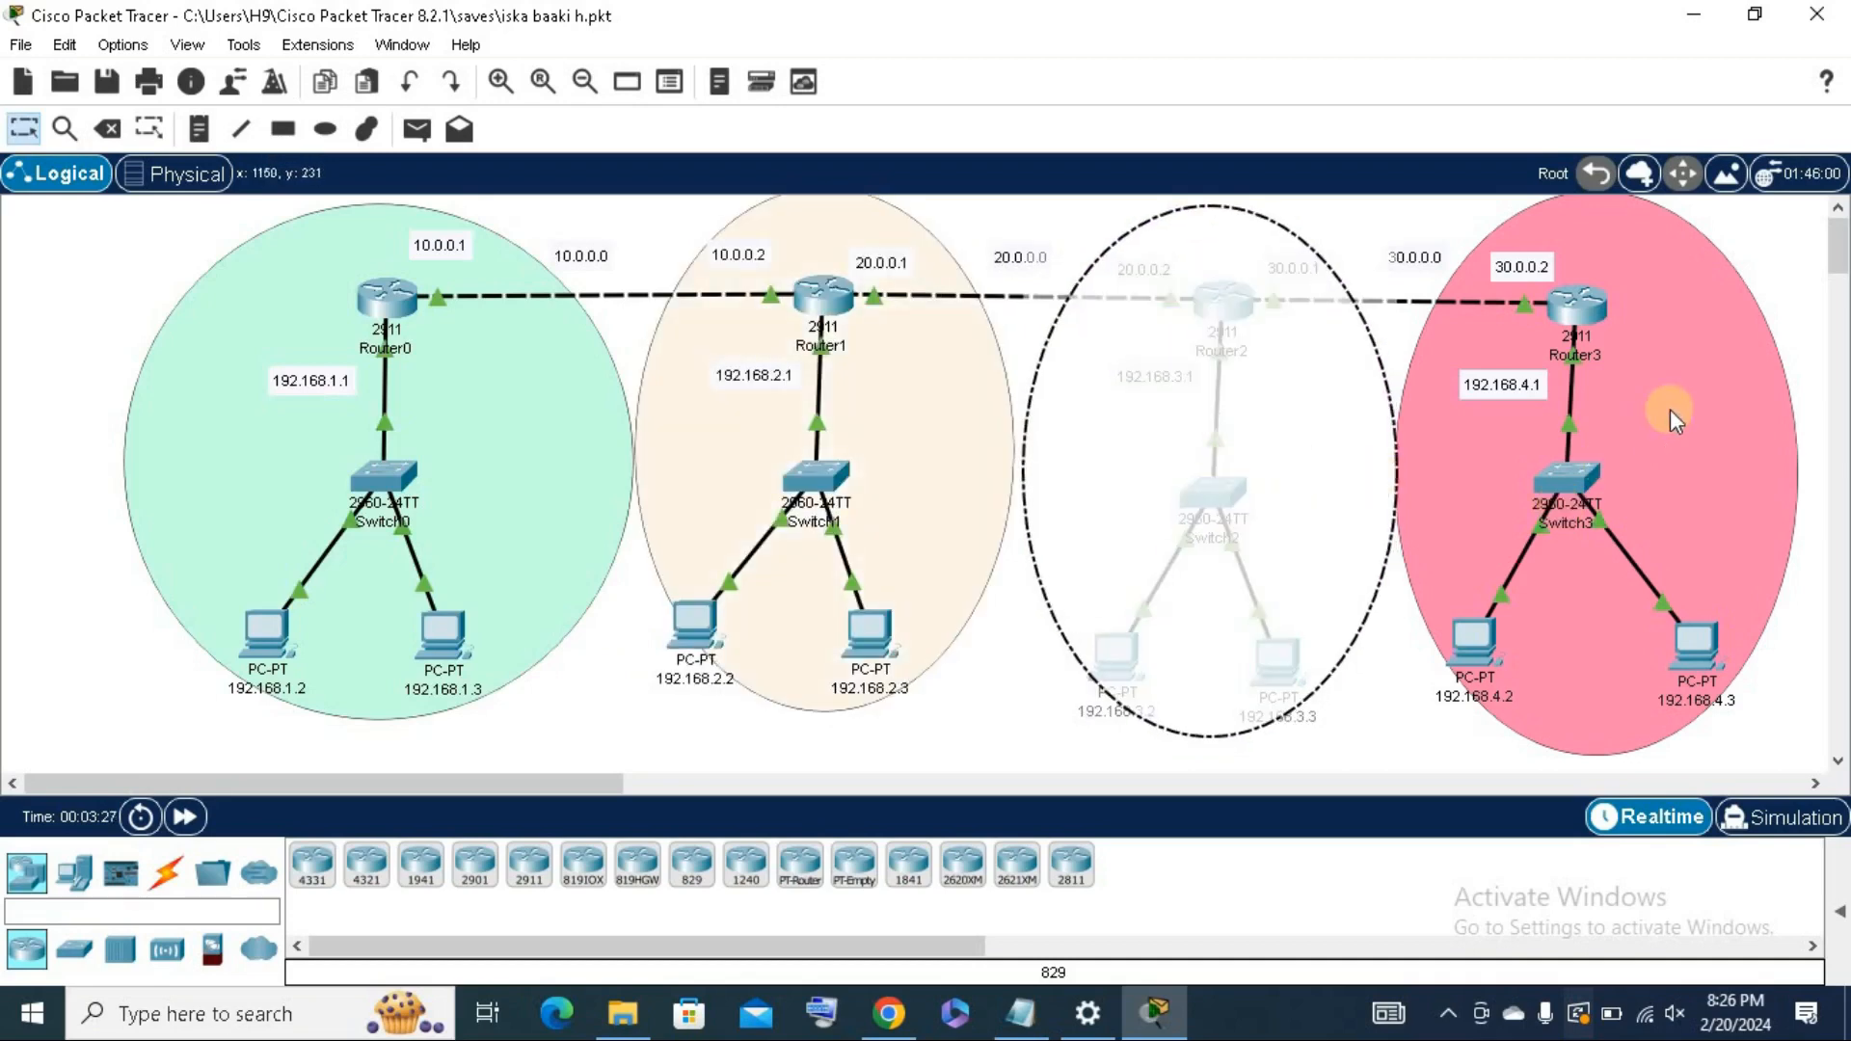
left_click(1685, 390)
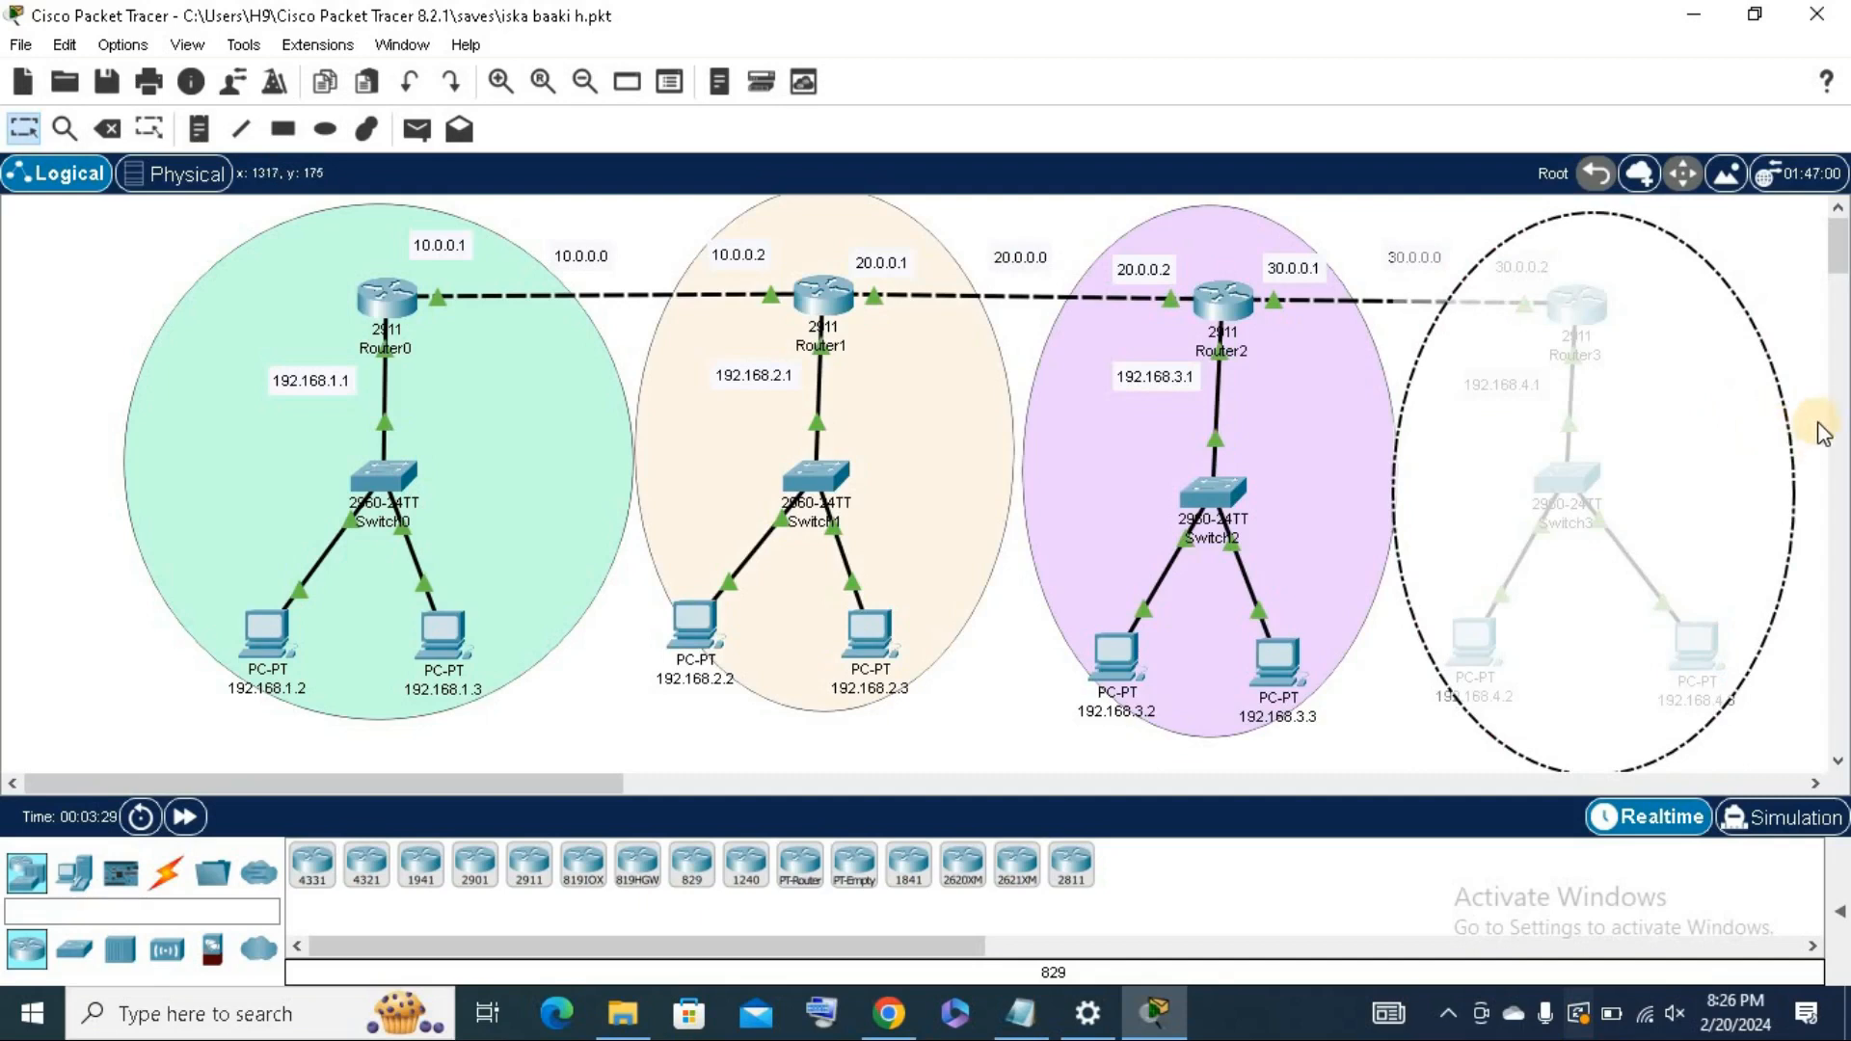
left_click(96, 673)
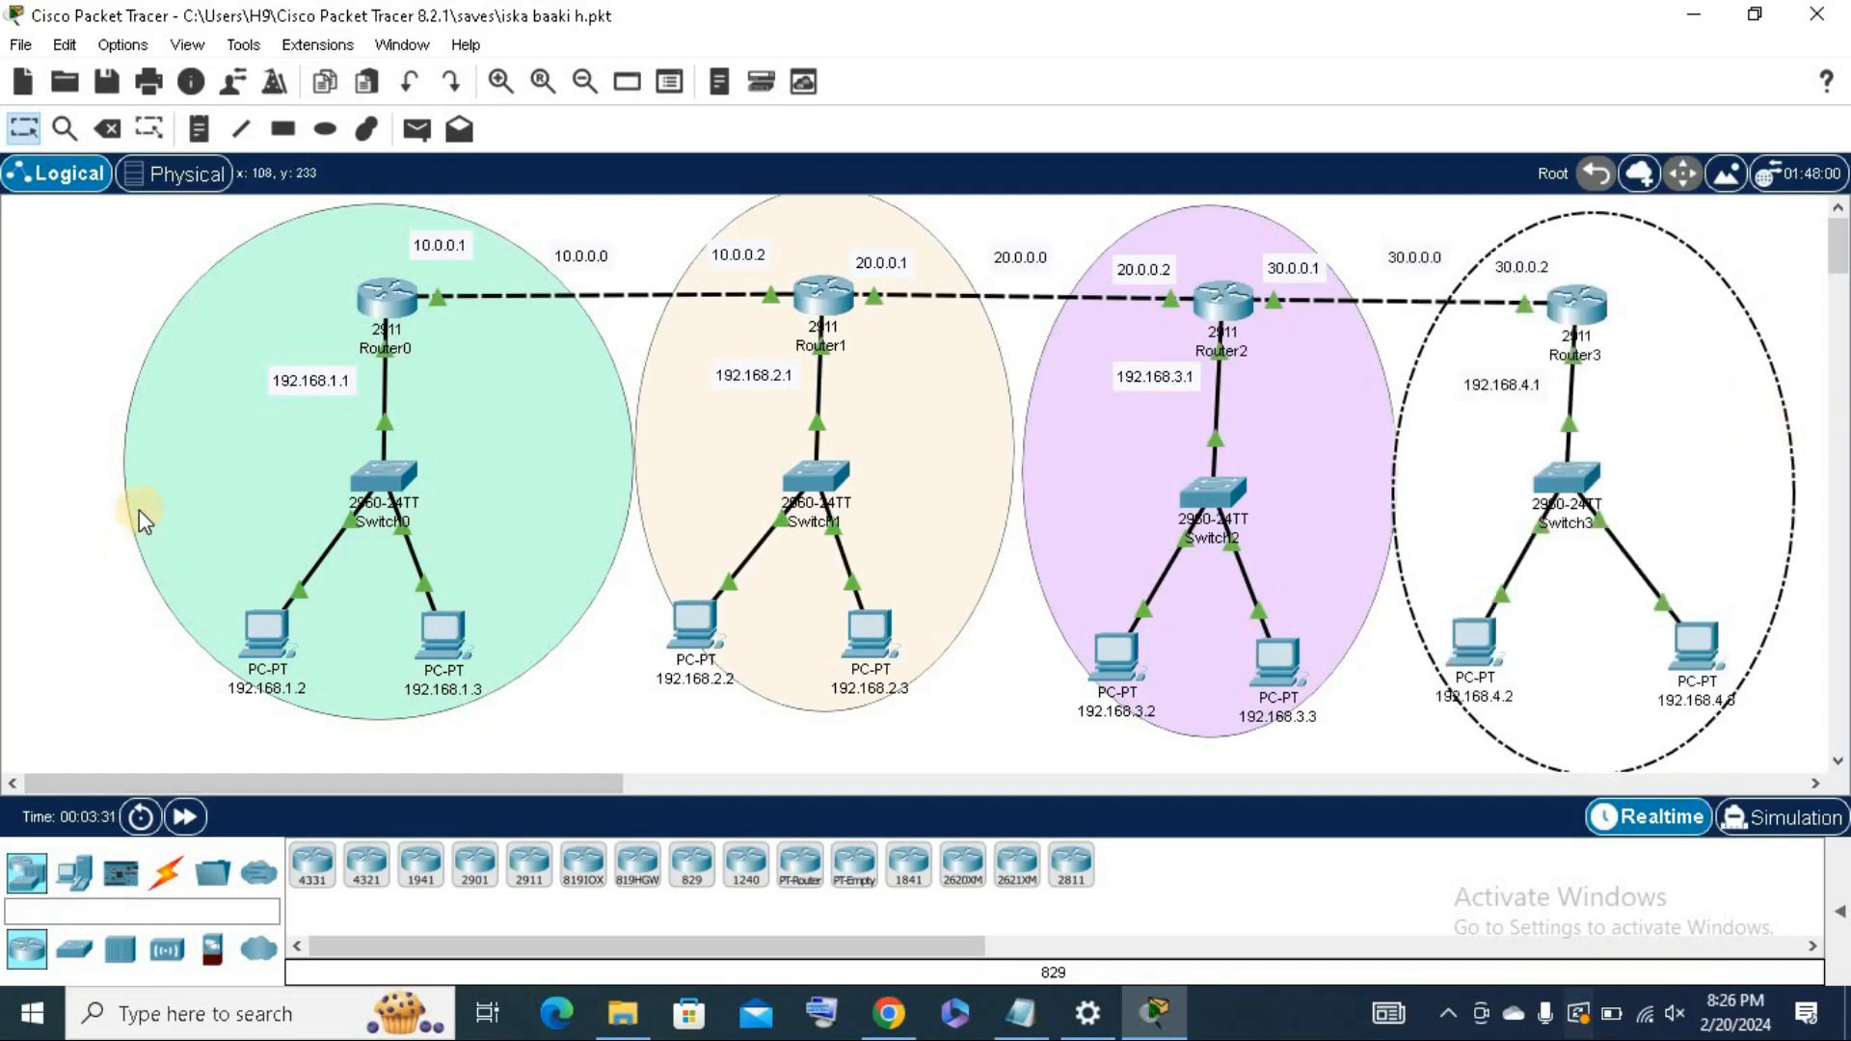
Label the green ellipse around Router0's network AS-100 and move the label clear of Switch0, beside the router-to-switch link.
double_click(273, 508)
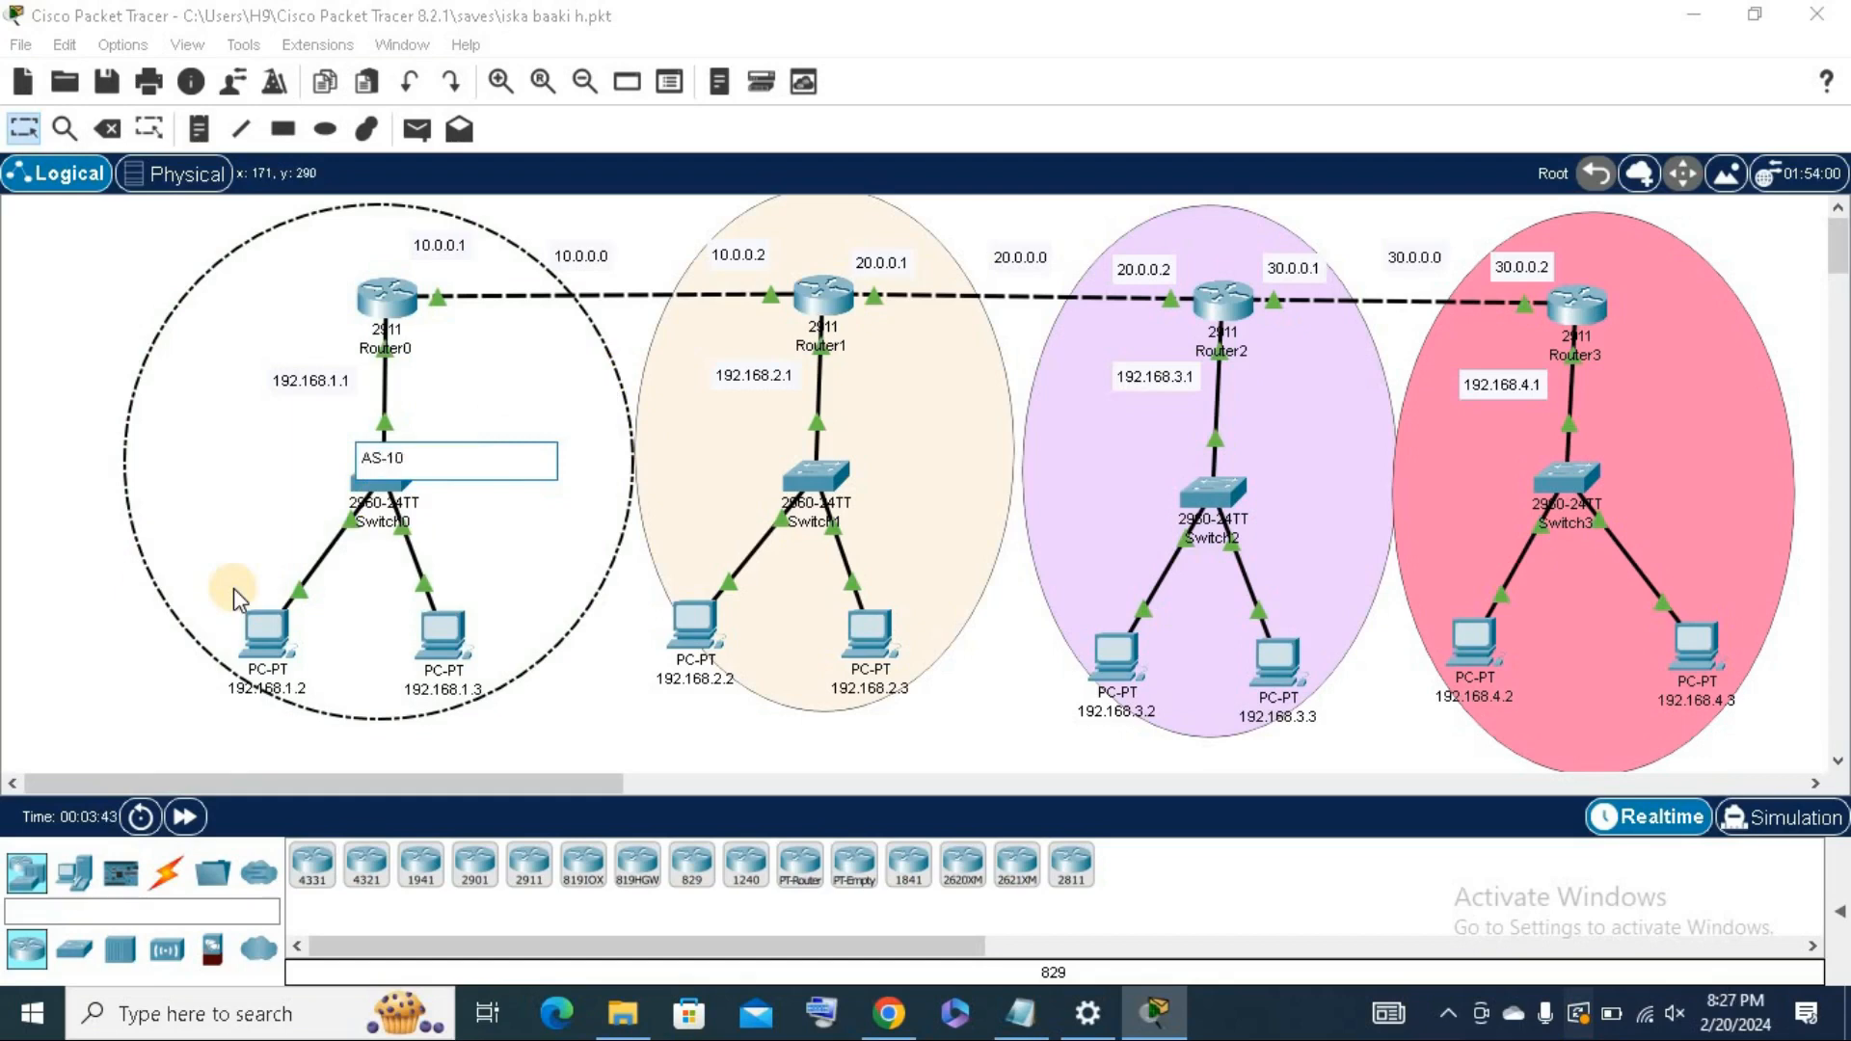
left_click(73, 647)
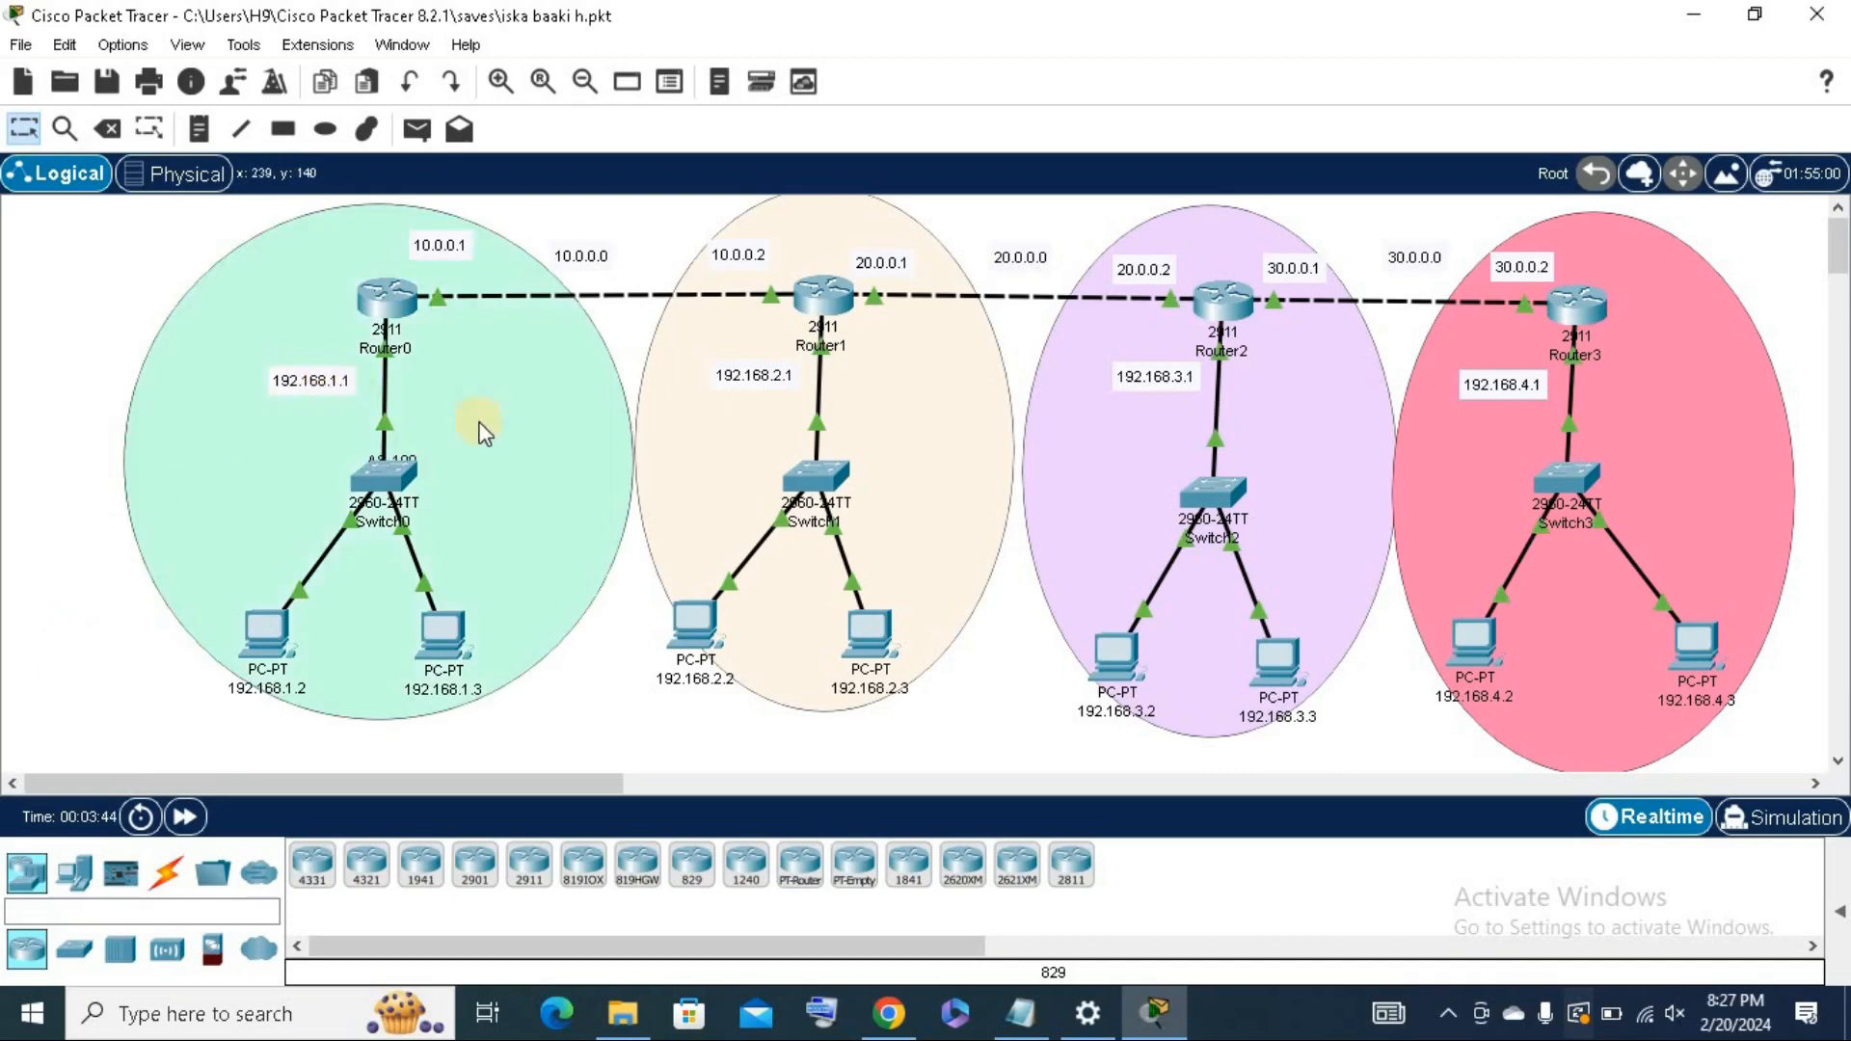
left_click_drag(415, 461, 525, 376)
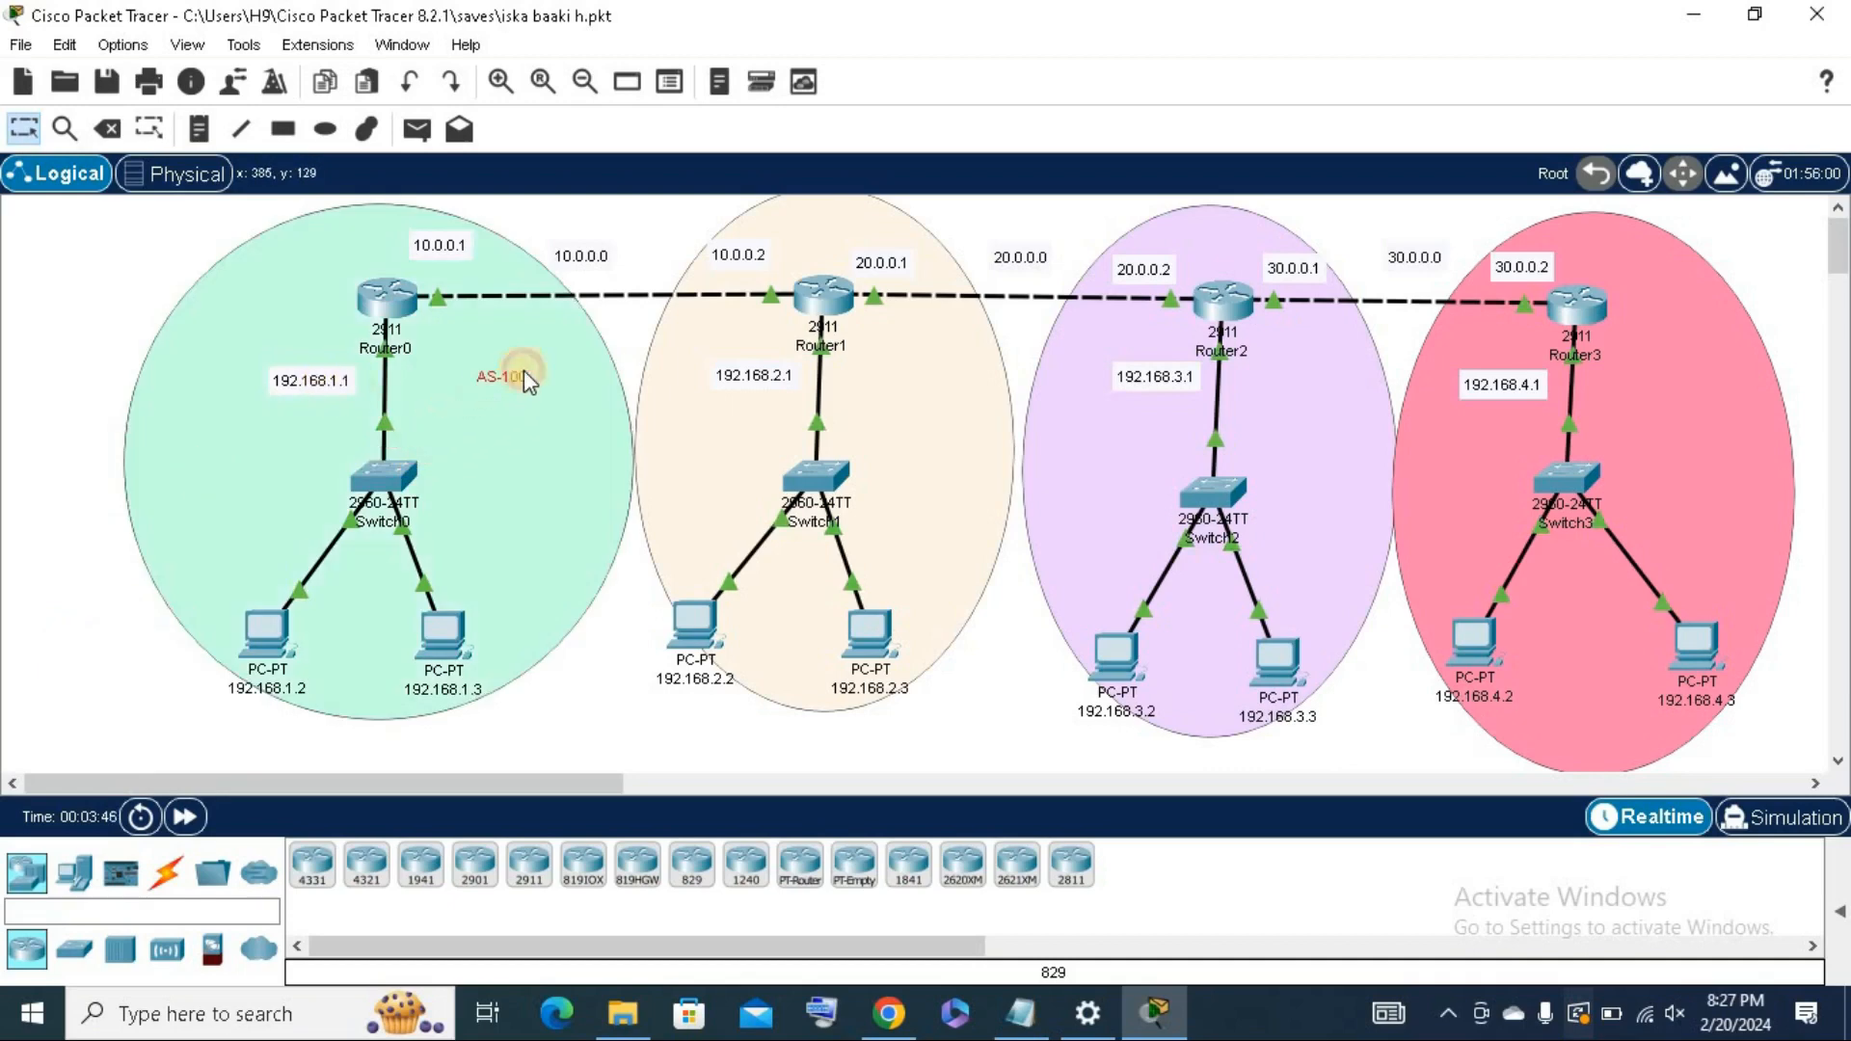
Label the cream ellipse around Router1's network AS-200 and move the label up beside the 192.168.2.1 link.
left_click(881, 427)
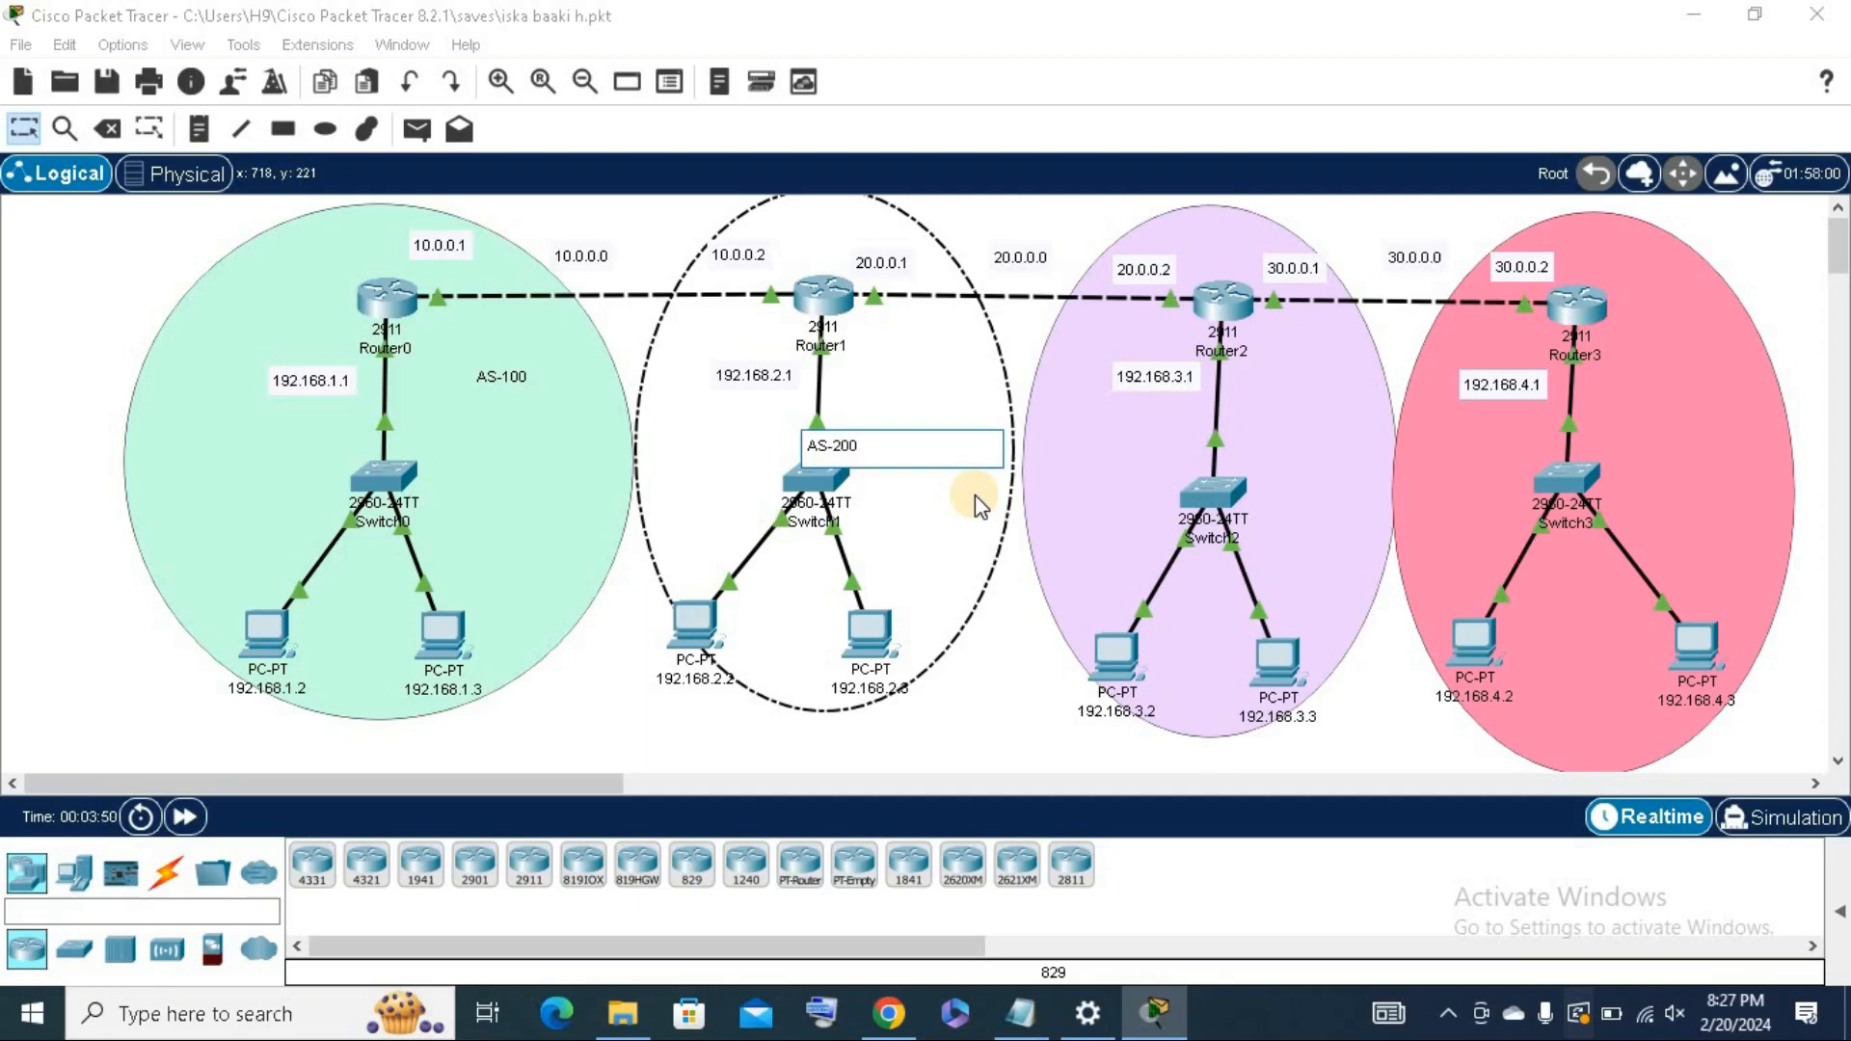
left_click(1027, 692)
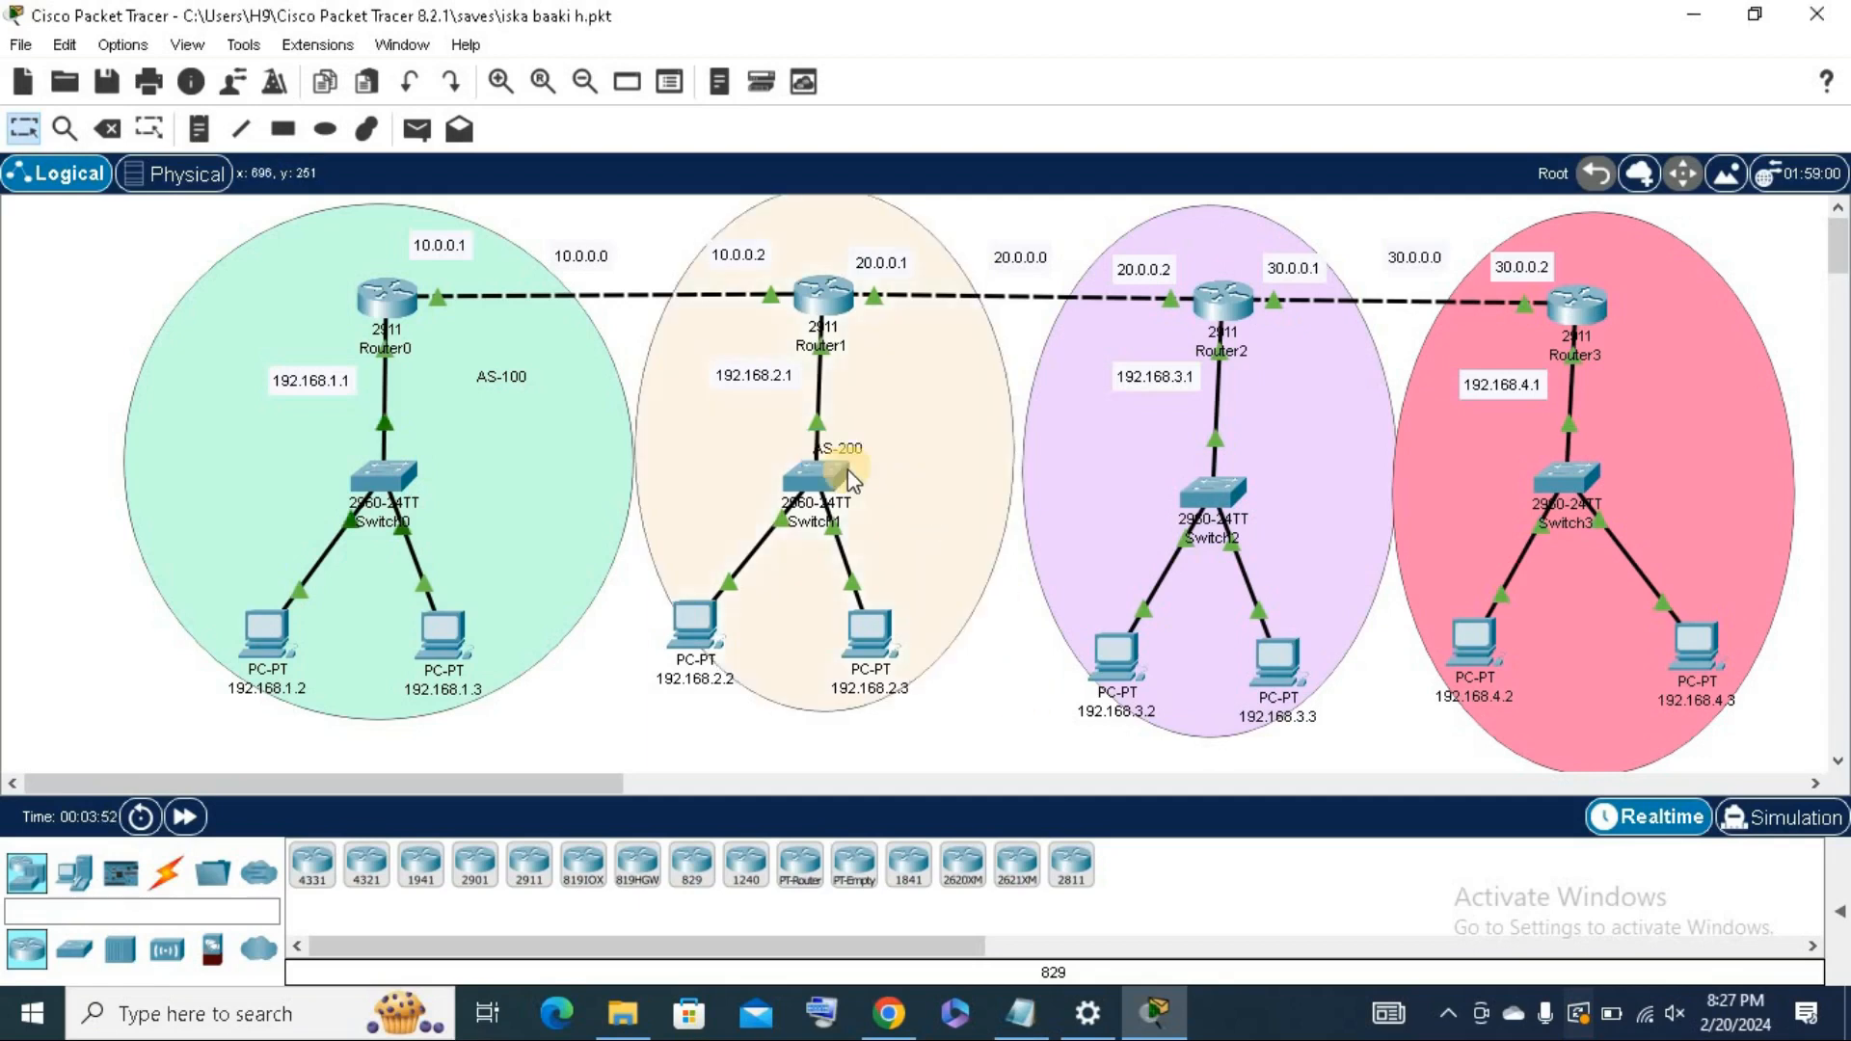
left_click_drag(841, 460, 917, 368)
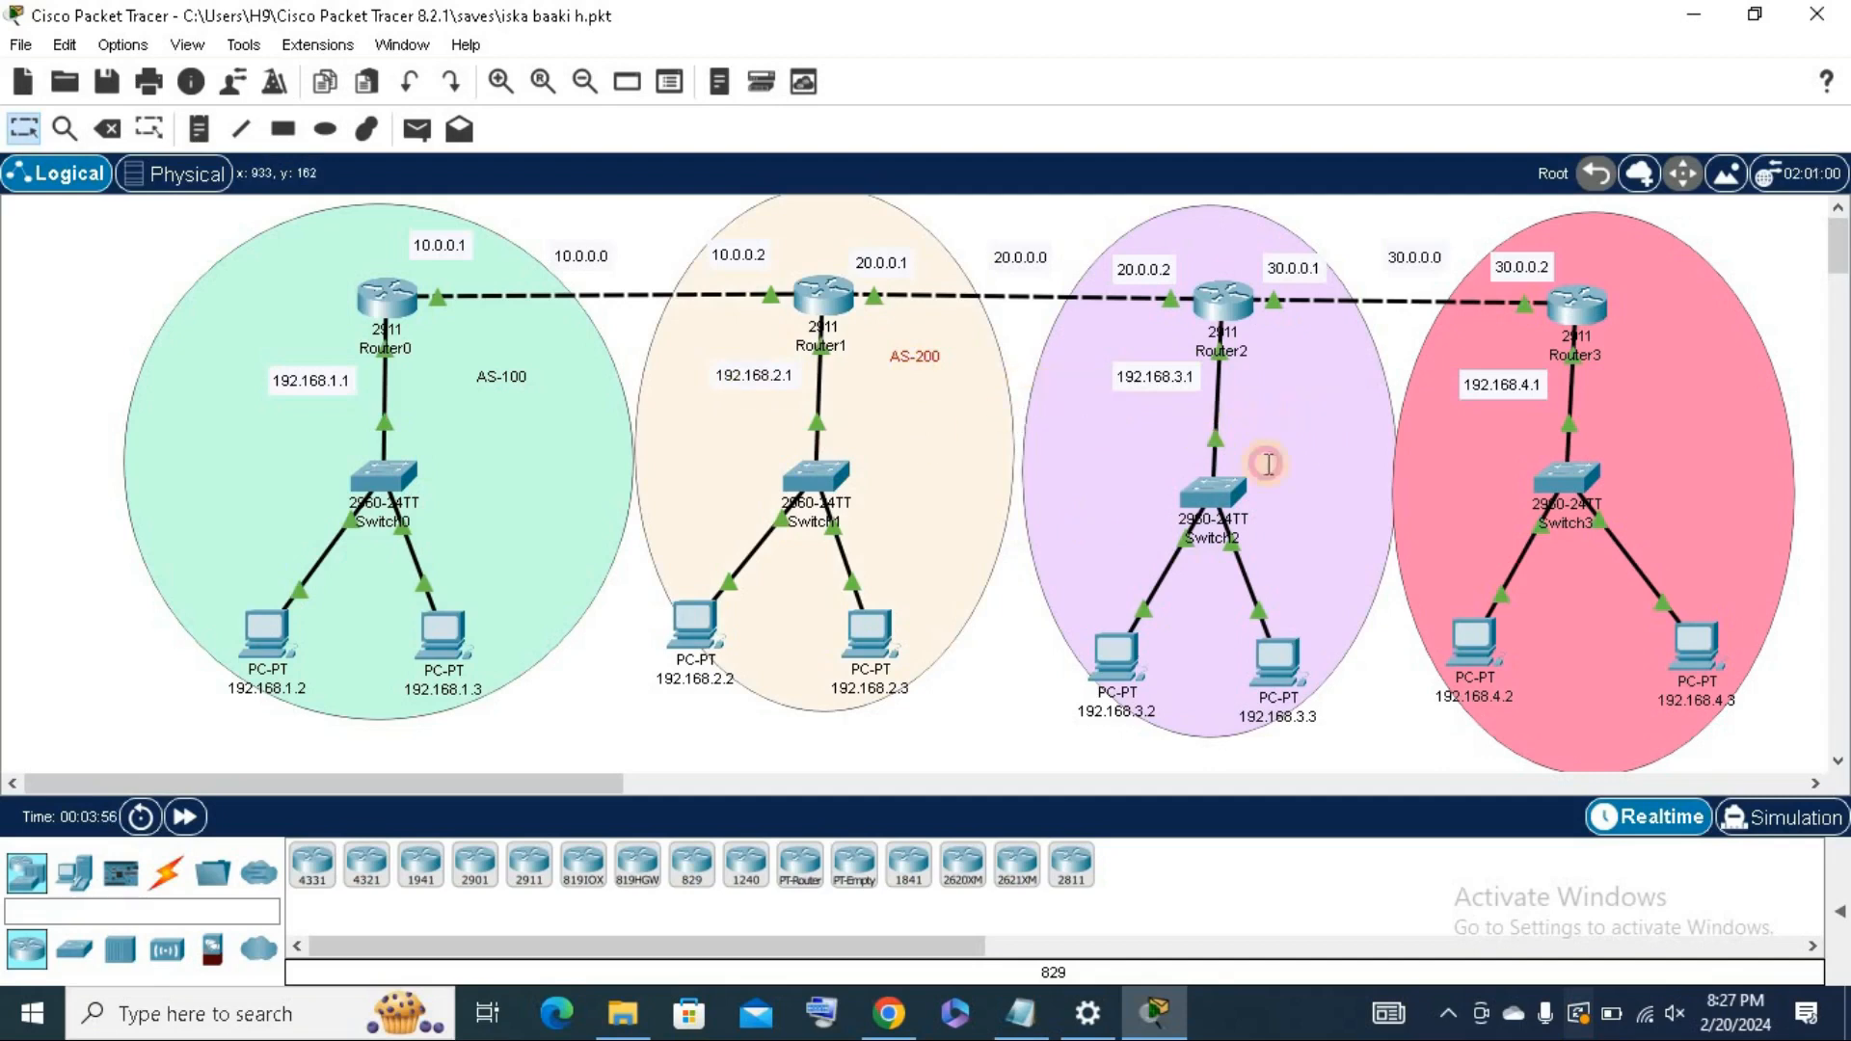
Label the purple ellipse around Router2's network AS-300 and move the label up beside the 192.168.3.1 link.
double_click(1266, 461)
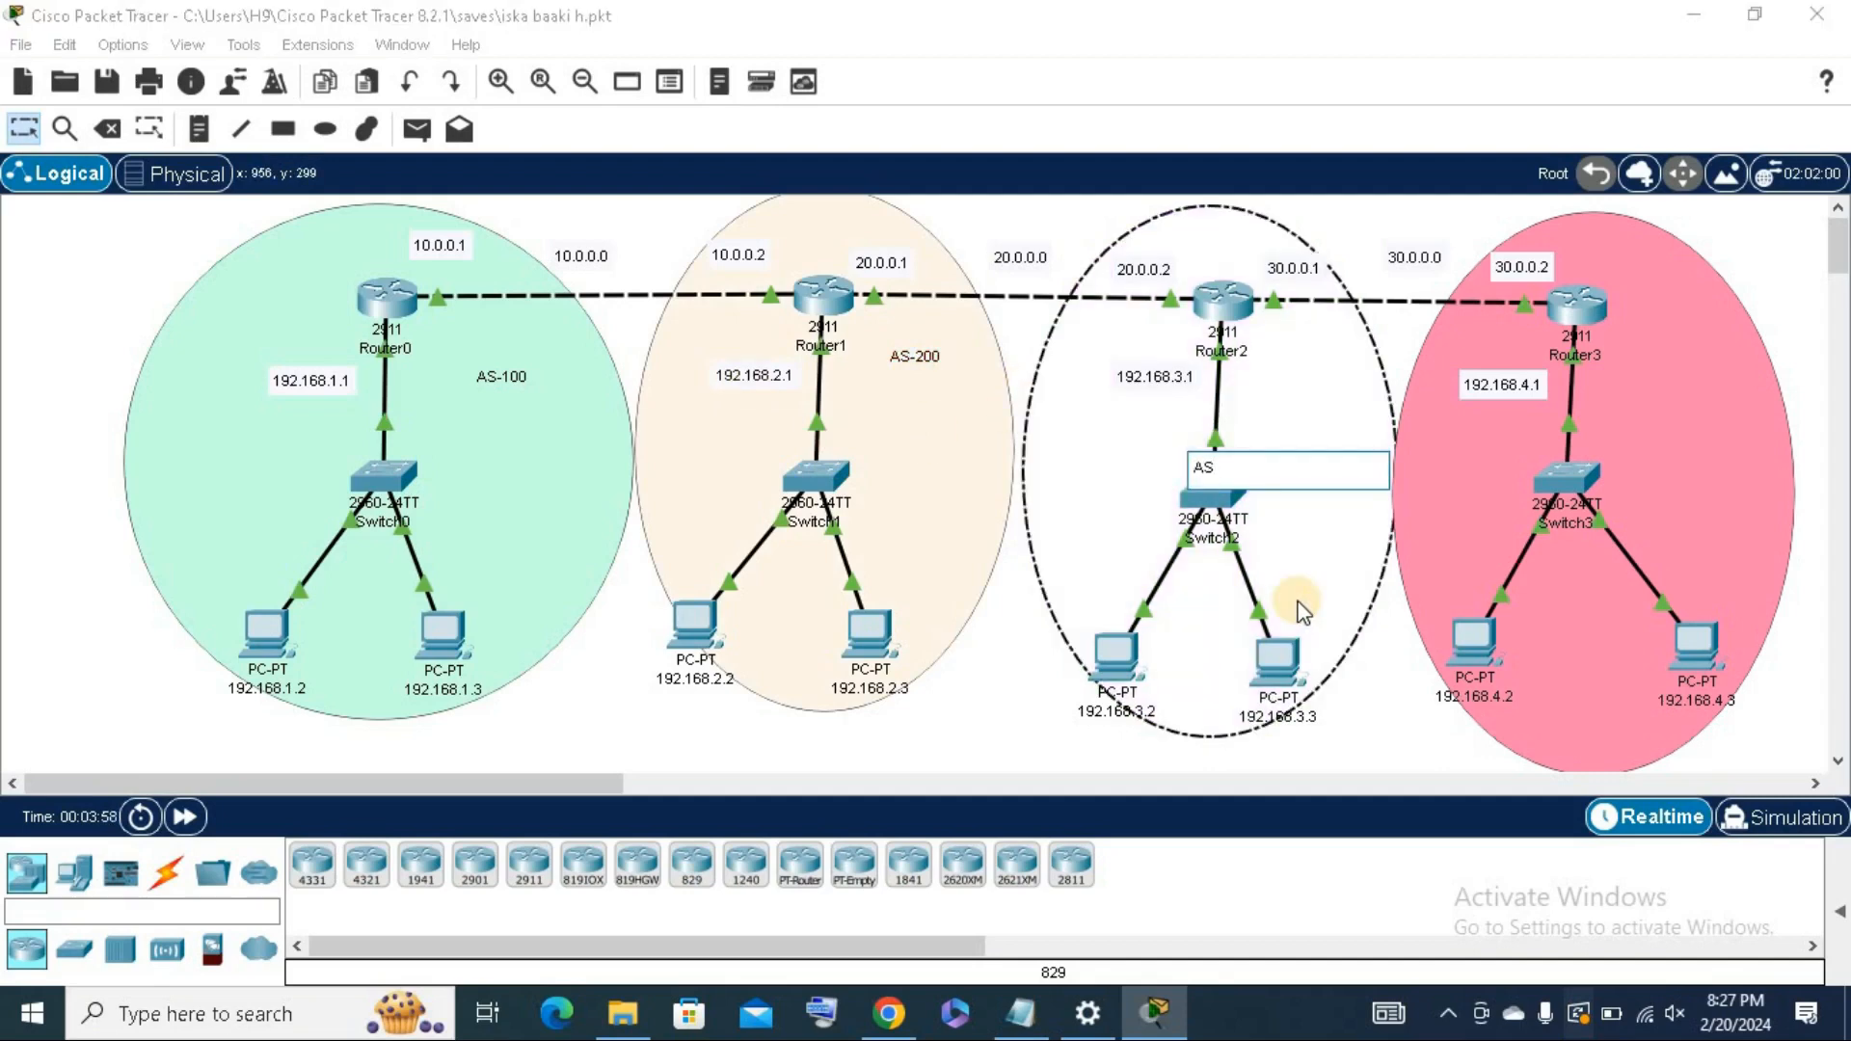
type("AS-300")
left_click(1025, 736)
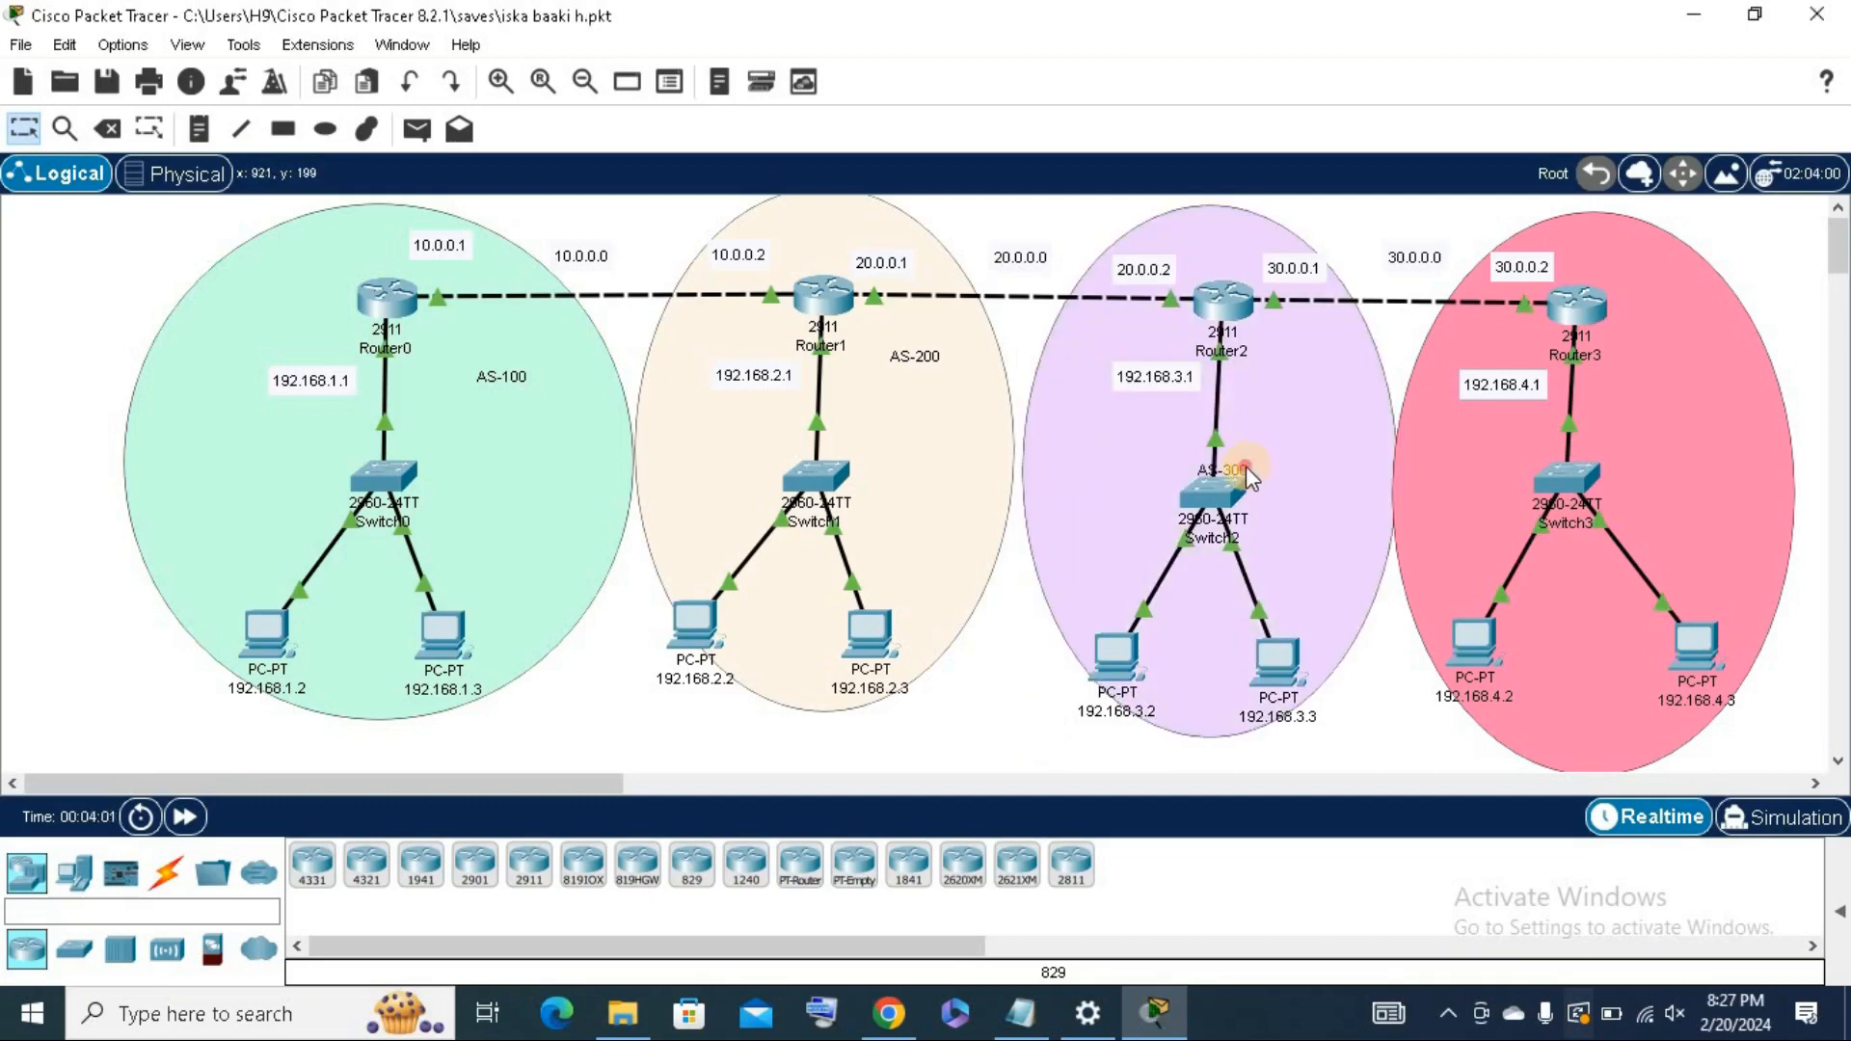
left_click_drag(1249, 476, 1303, 382)
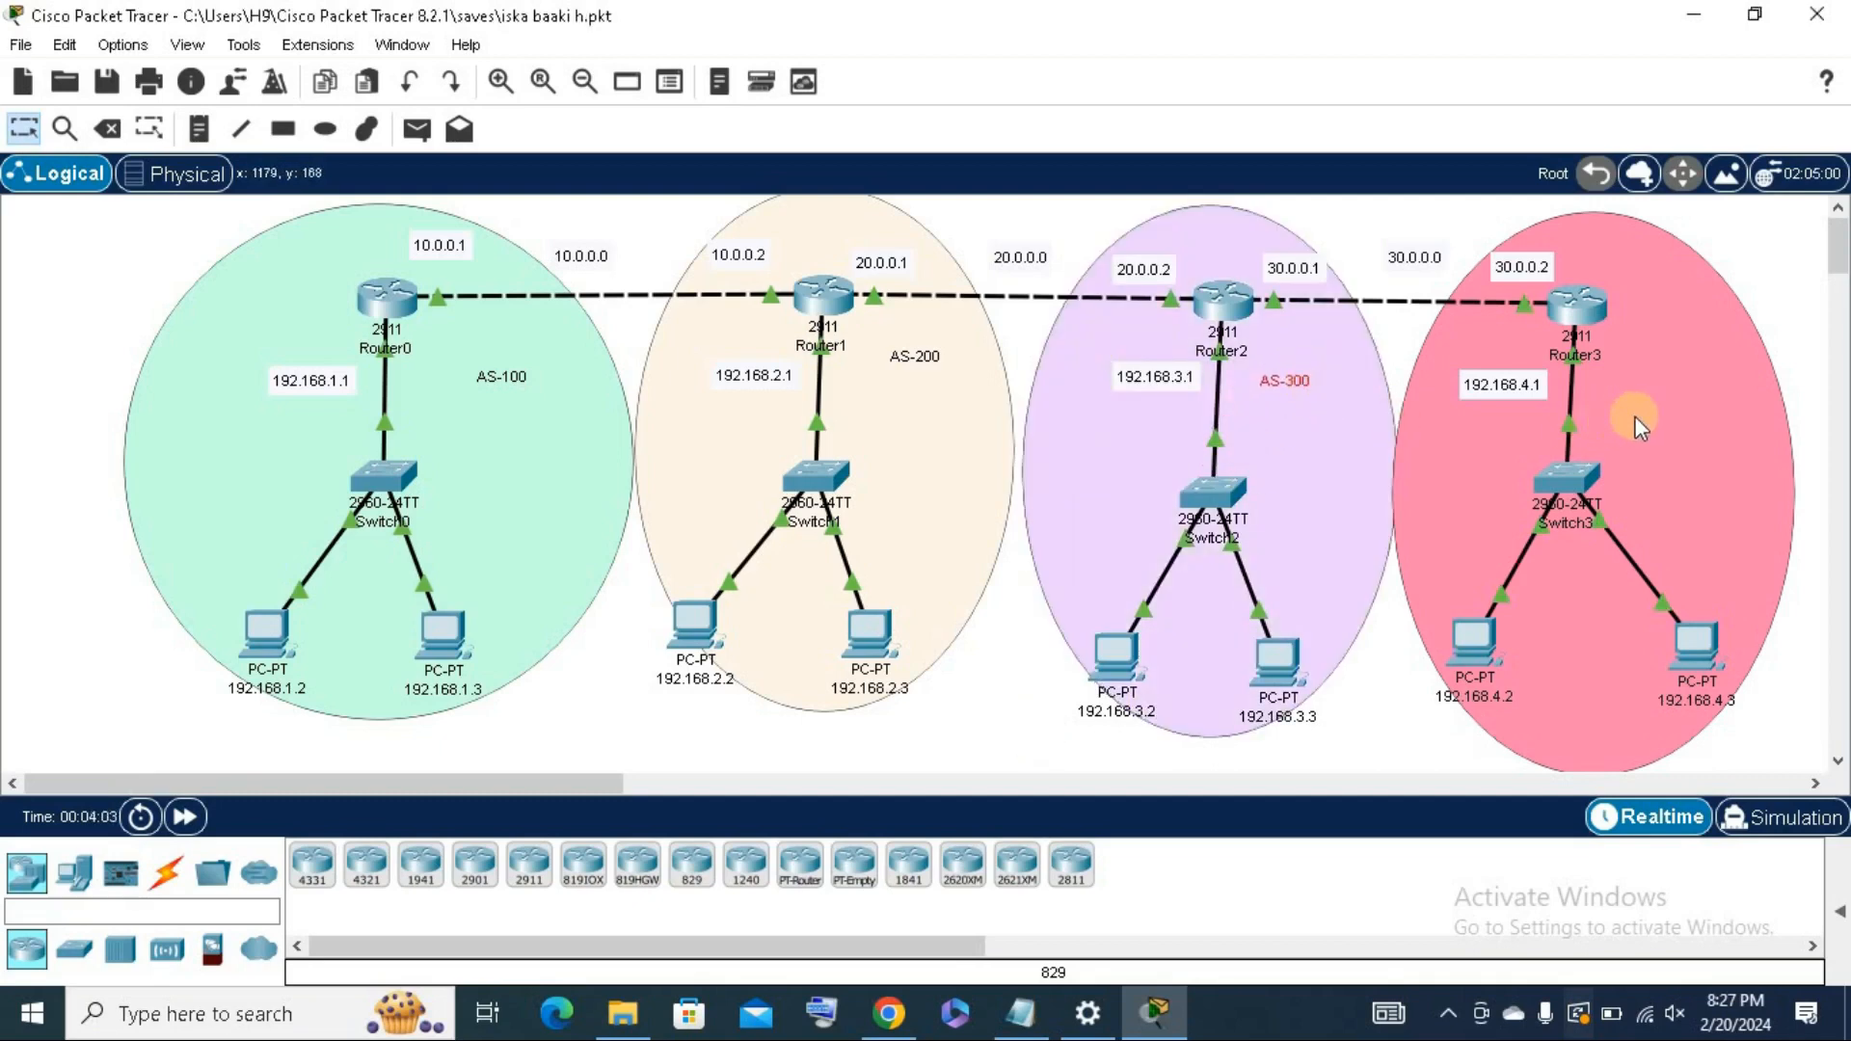
Label the pink ellipse around Router3's network AS-400 and move the label up beside the 192.168.4.1 link.
double_click(1671, 410)
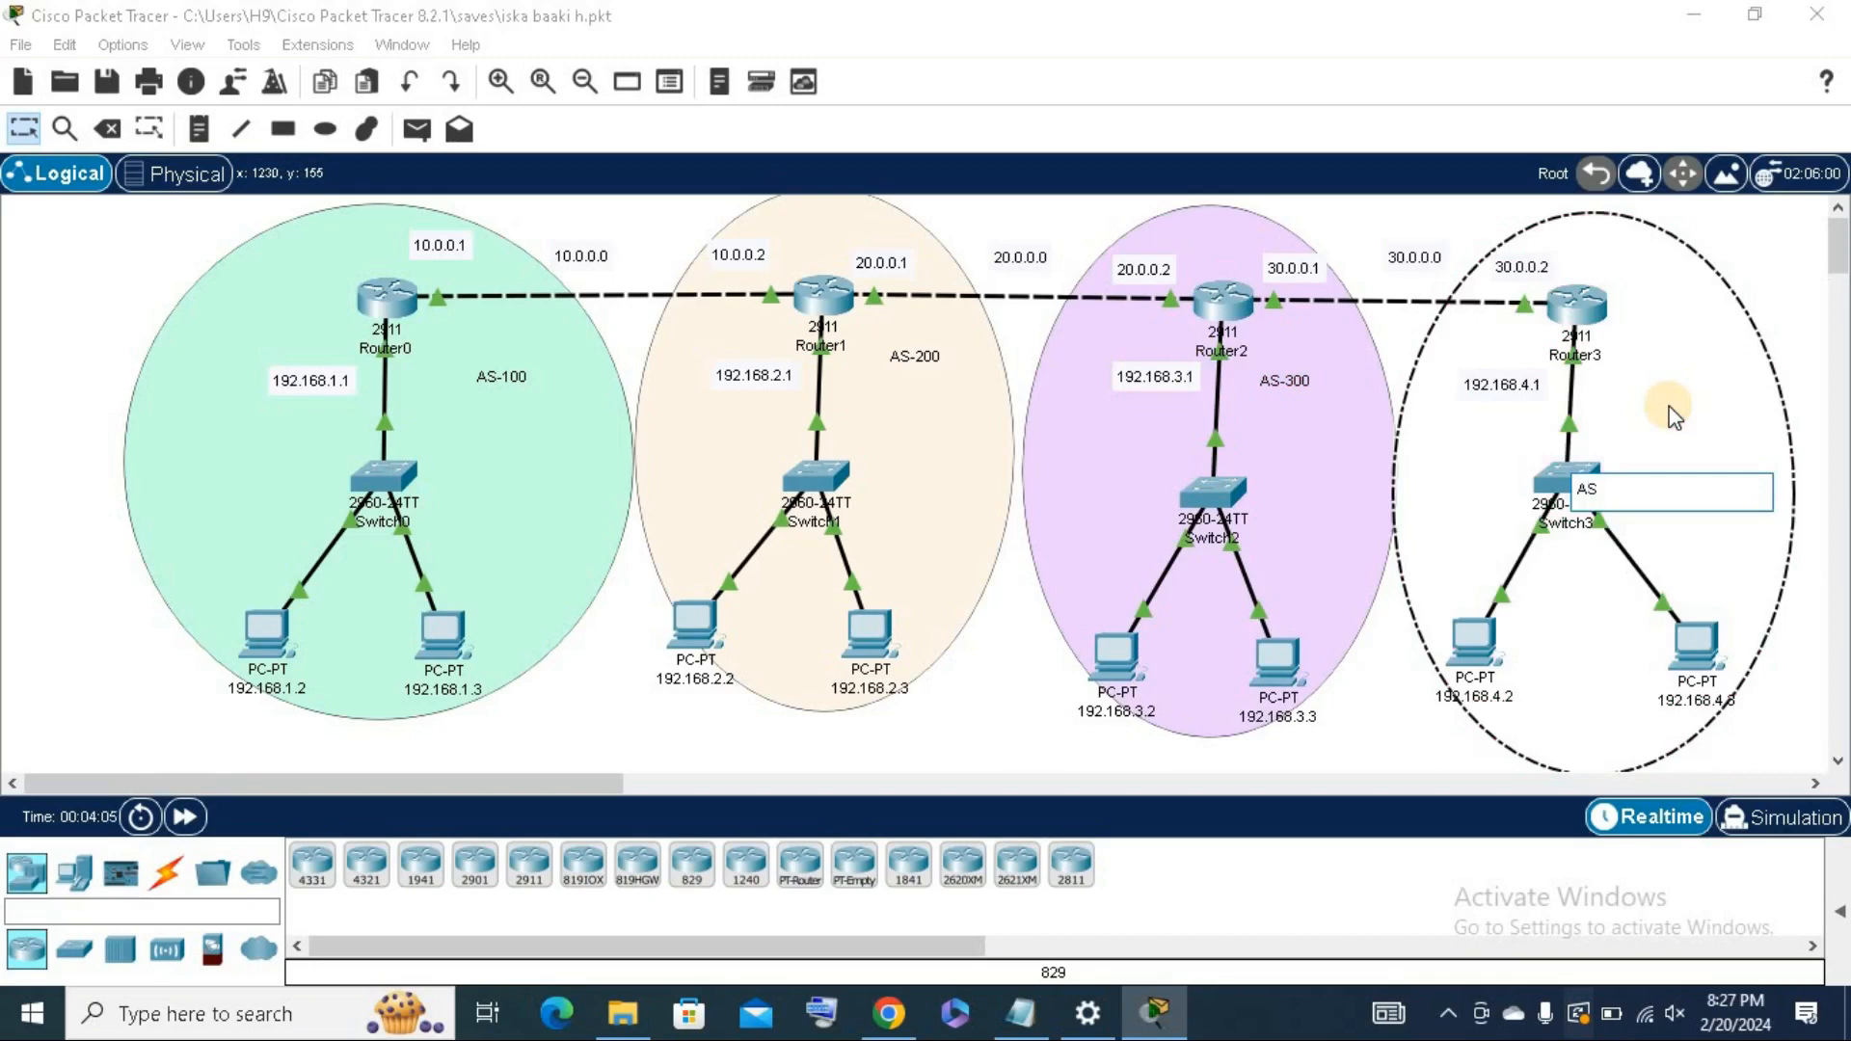
type("AS-400")
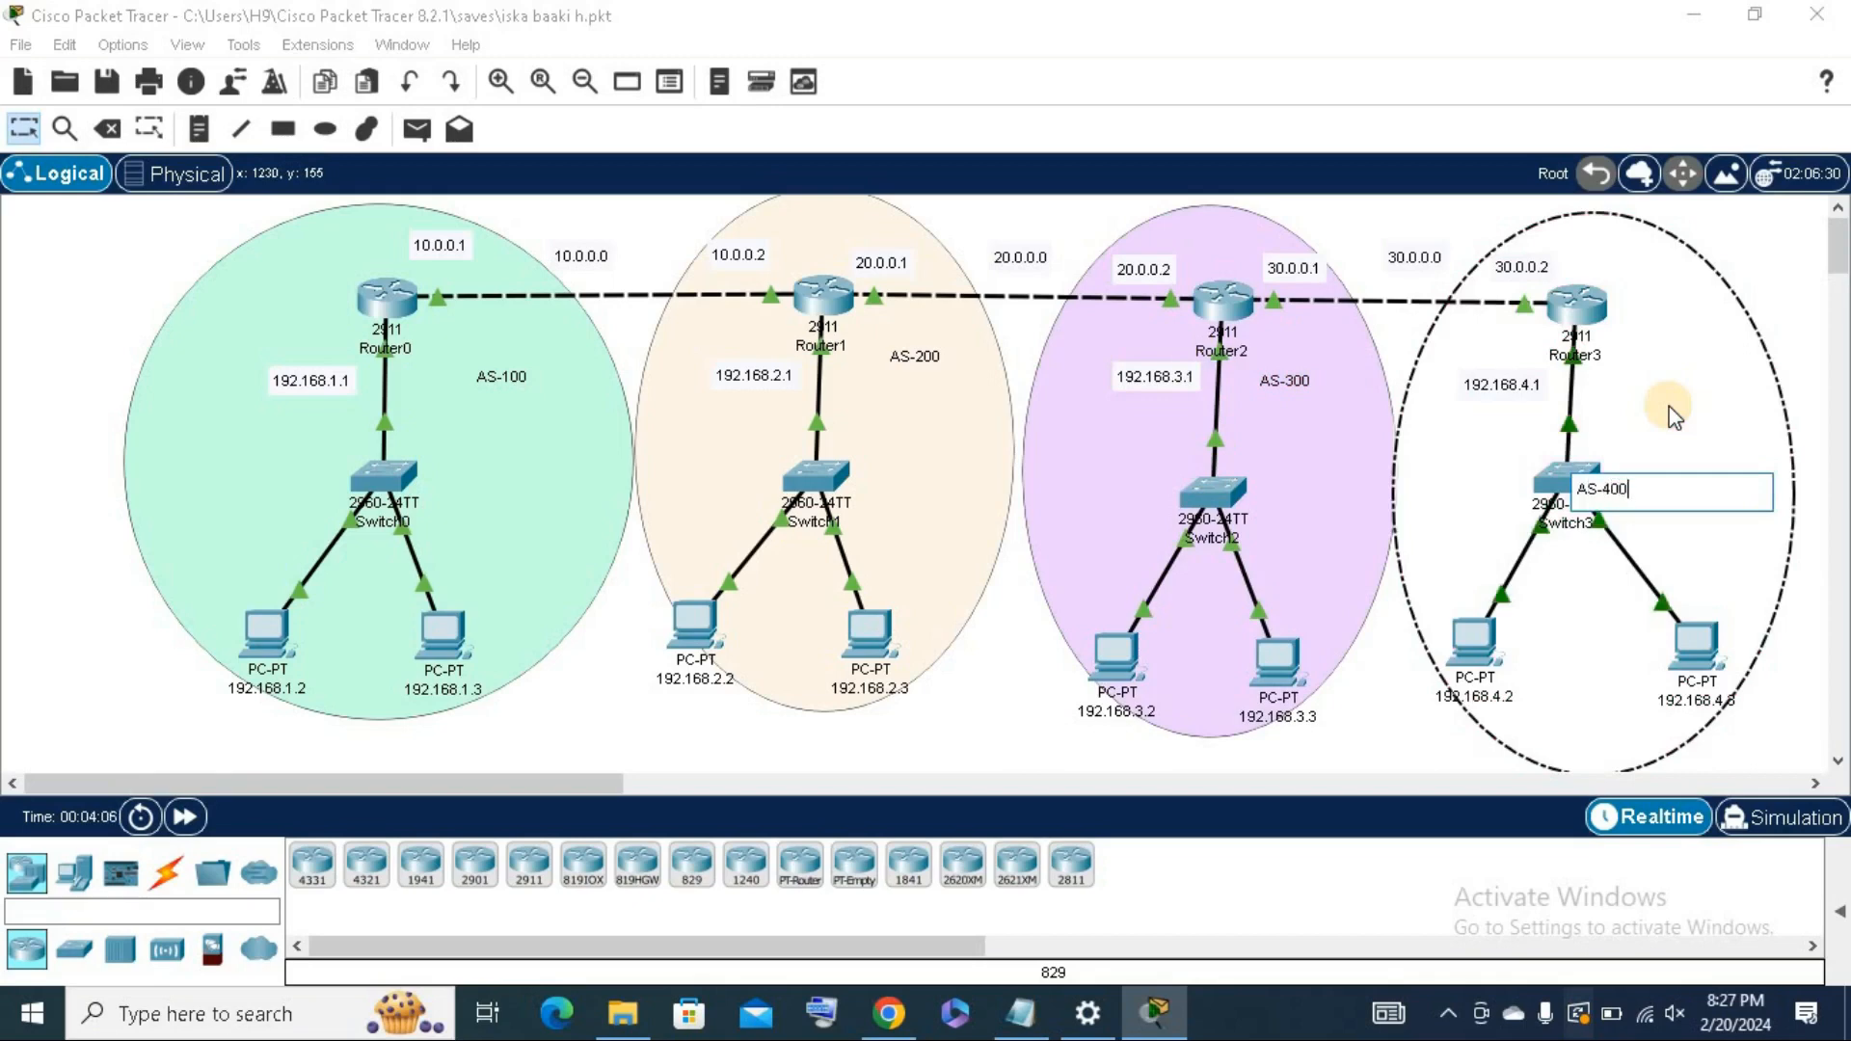
left_click(1400, 758)
left_click_drag(1620, 488, 1684, 385)
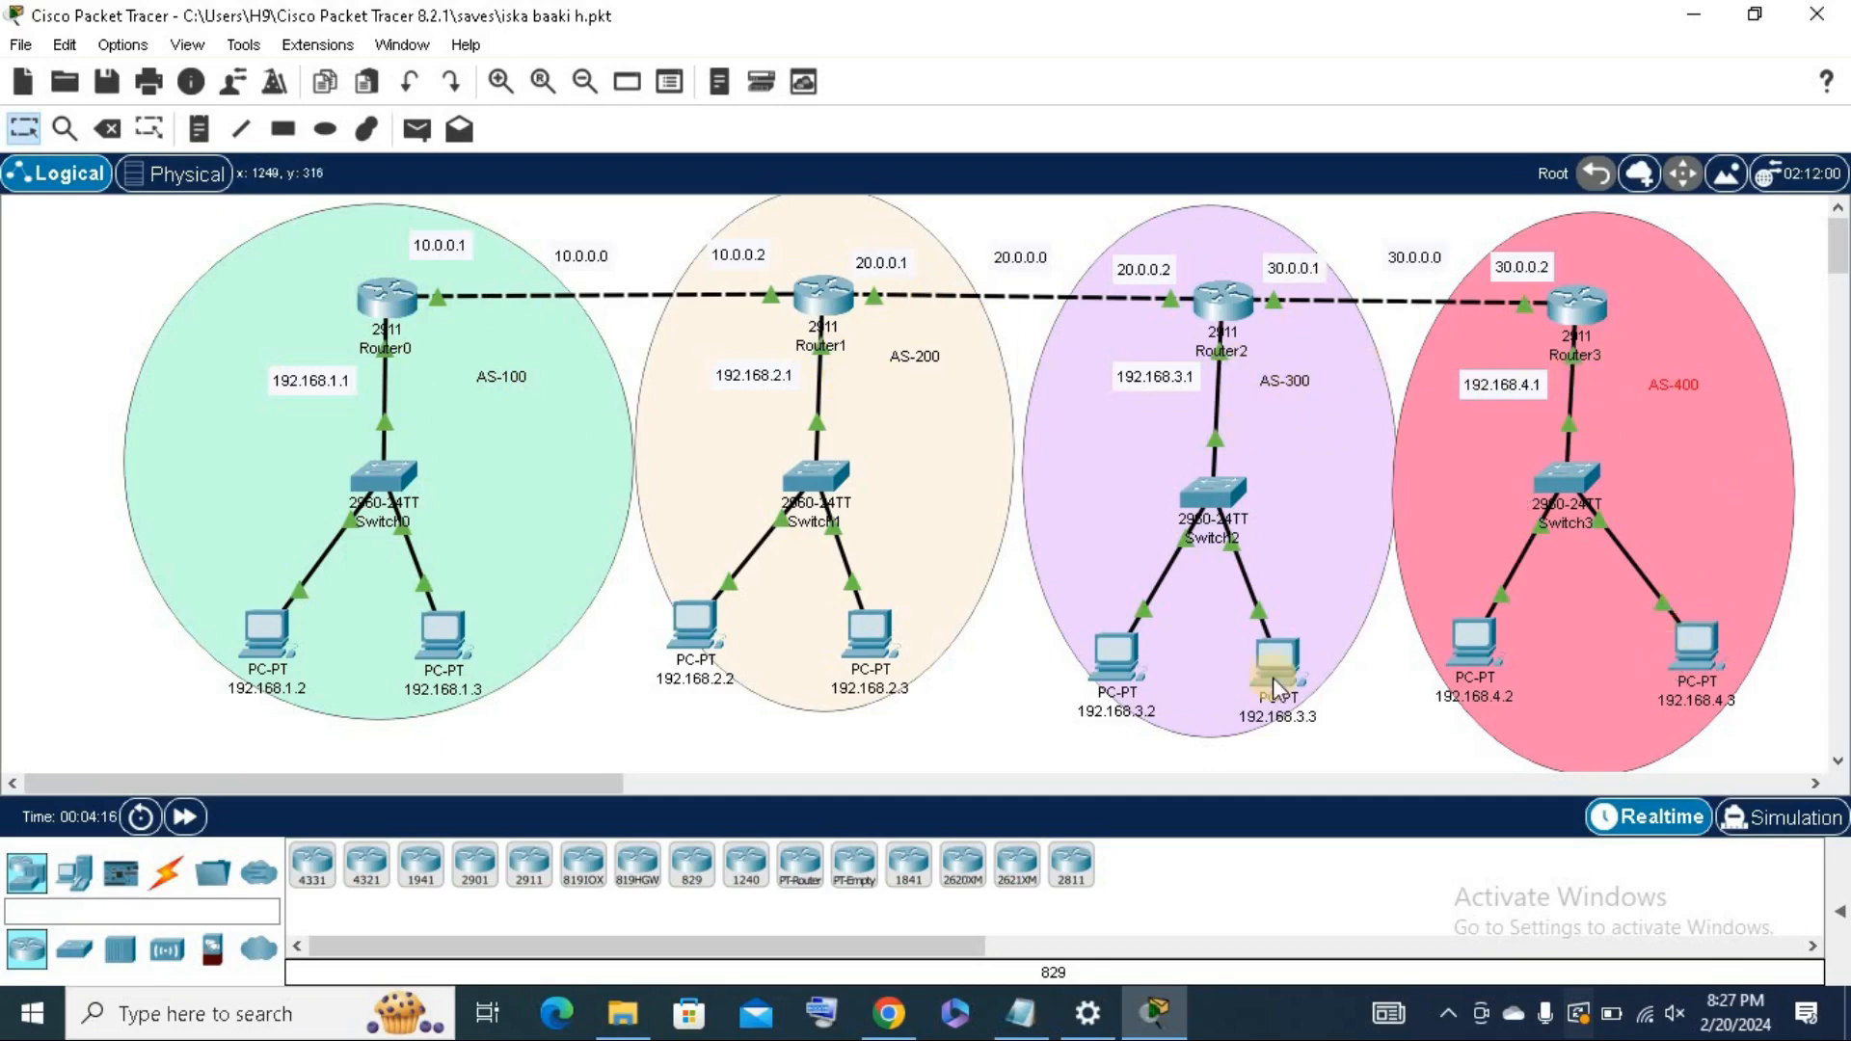
Open Router0's command-line interface with its window moved off the Router0 network, and bring up the router prompt.
left_click(391, 297)
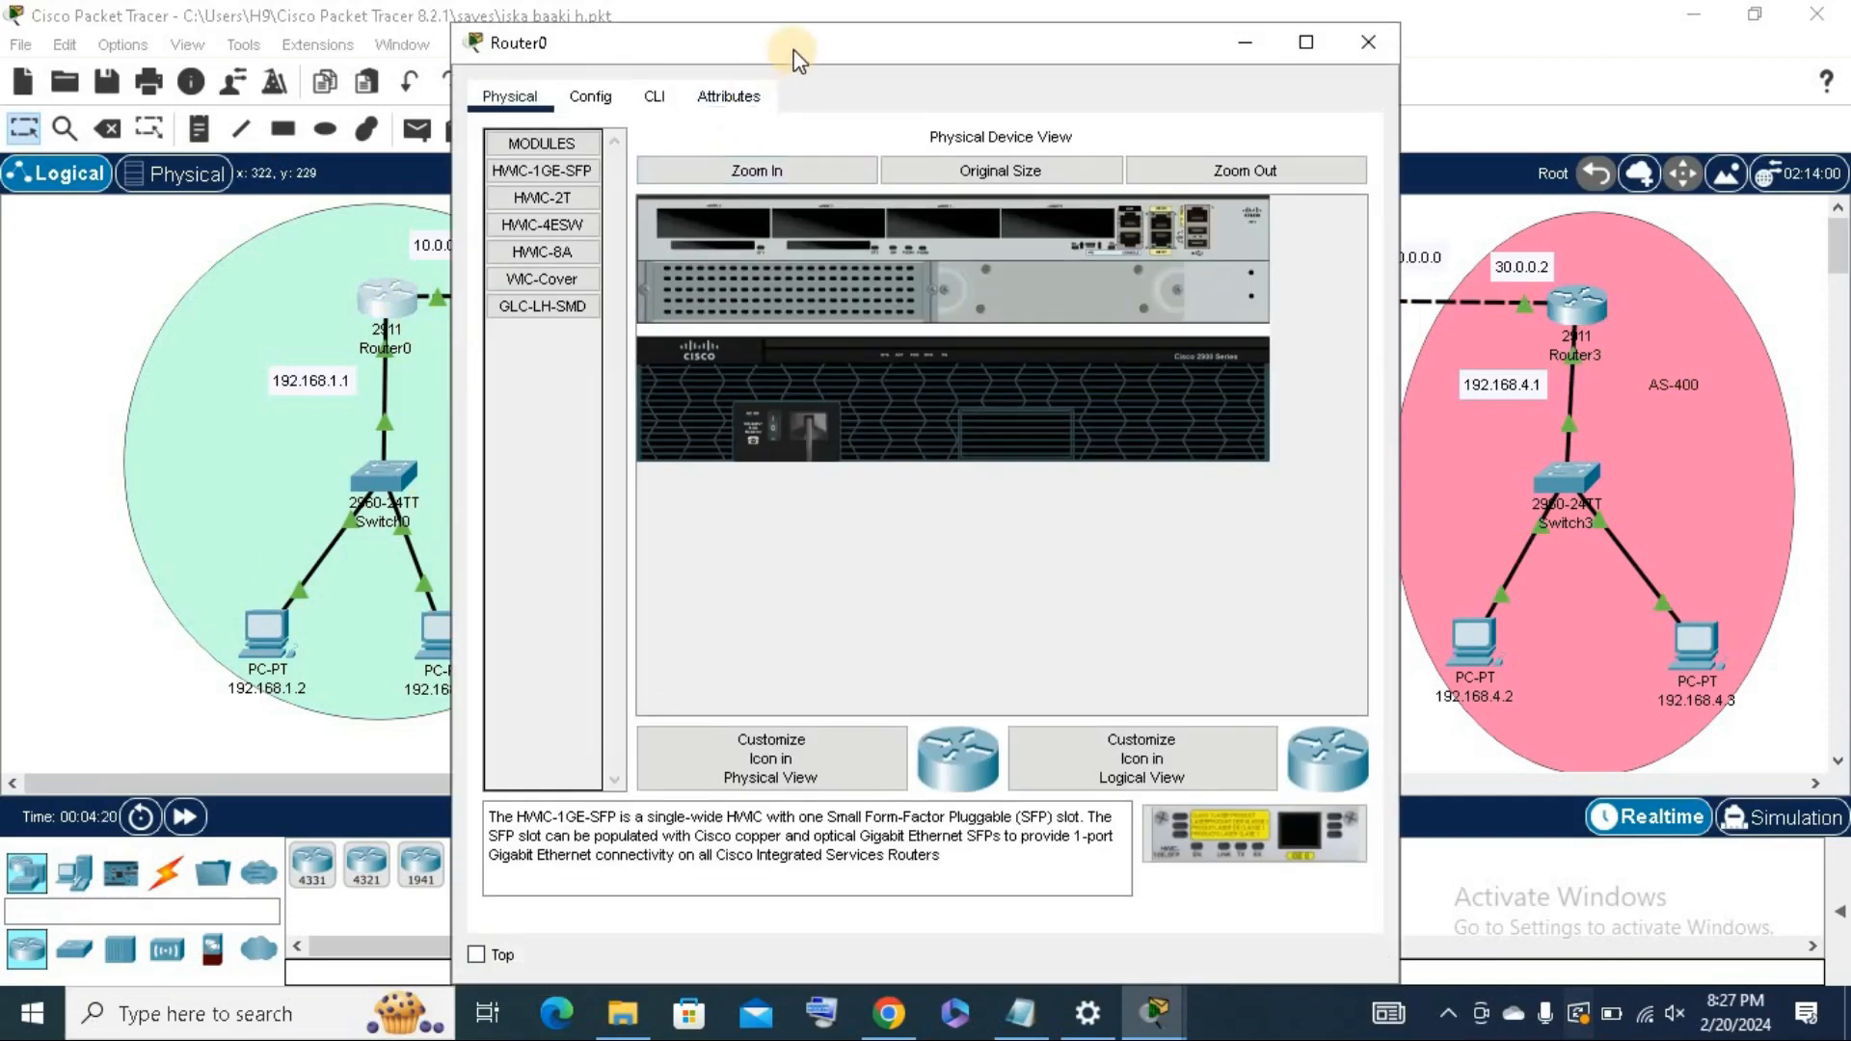
left_click_drag(794, 50, 1093, 29)
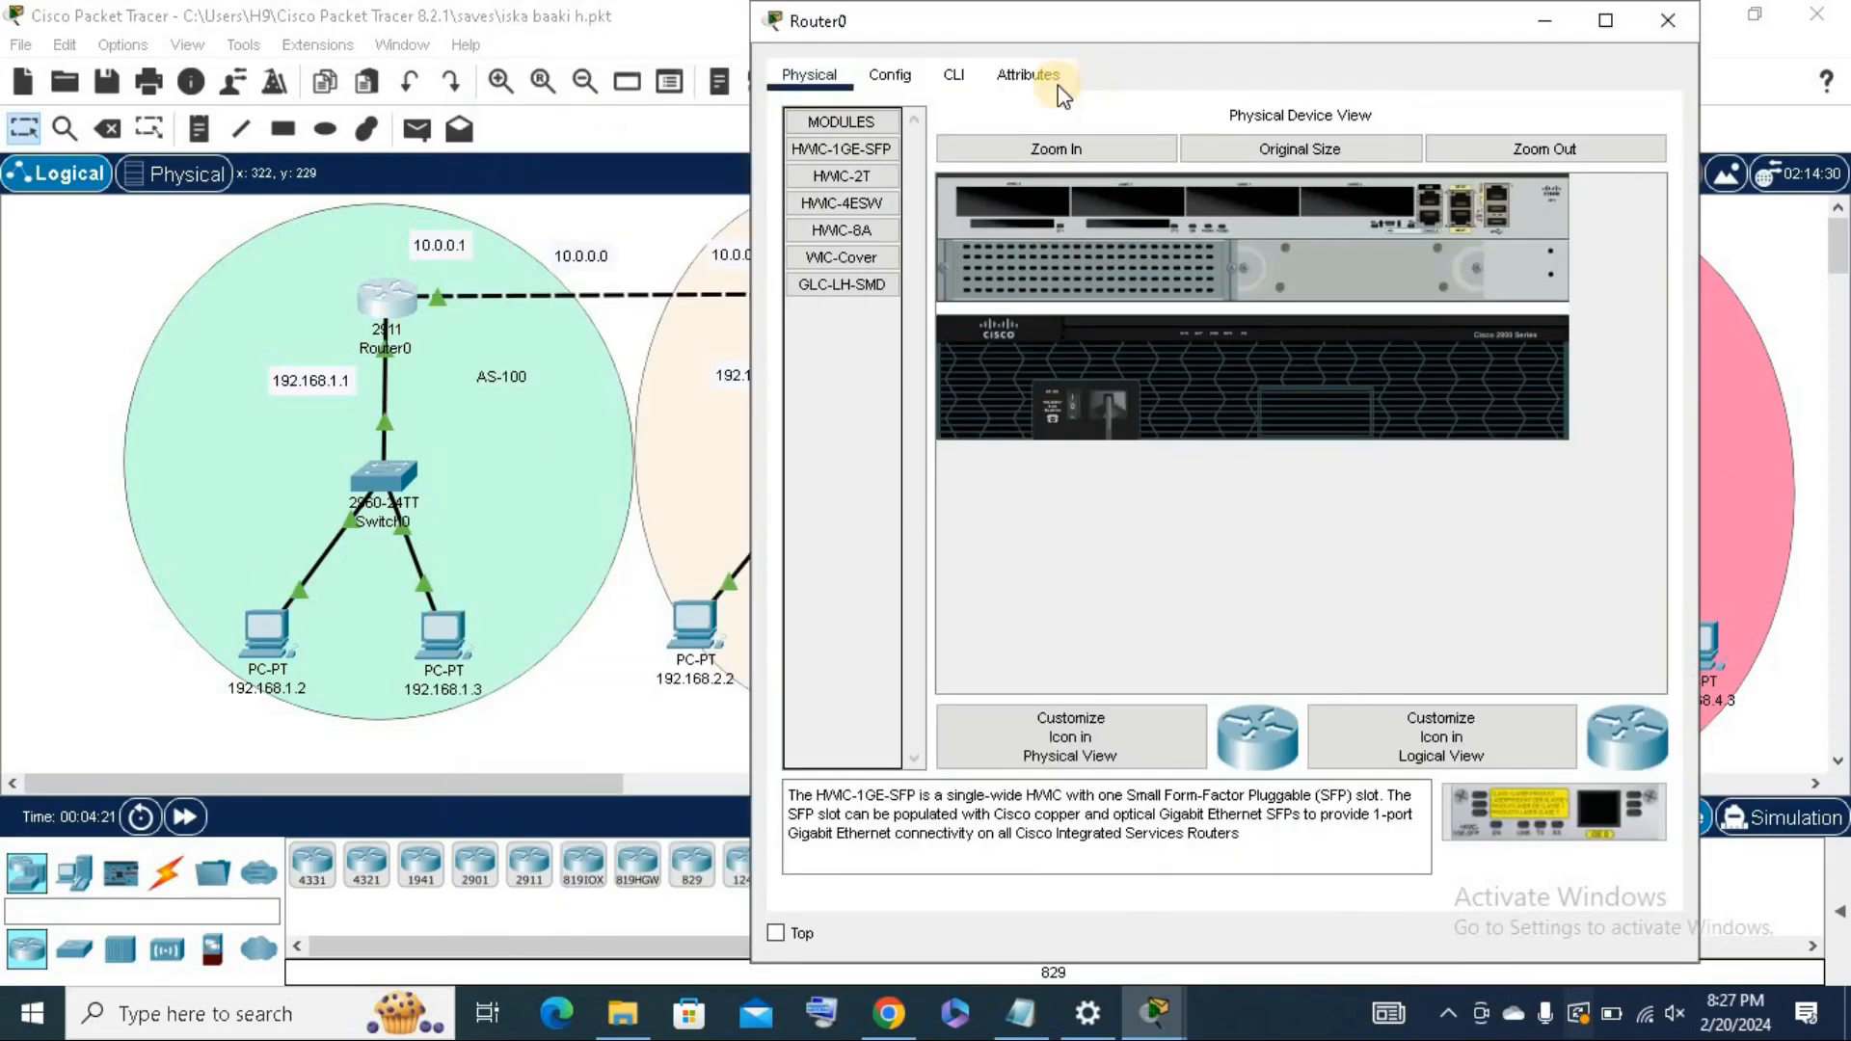
left_click(961, 73)
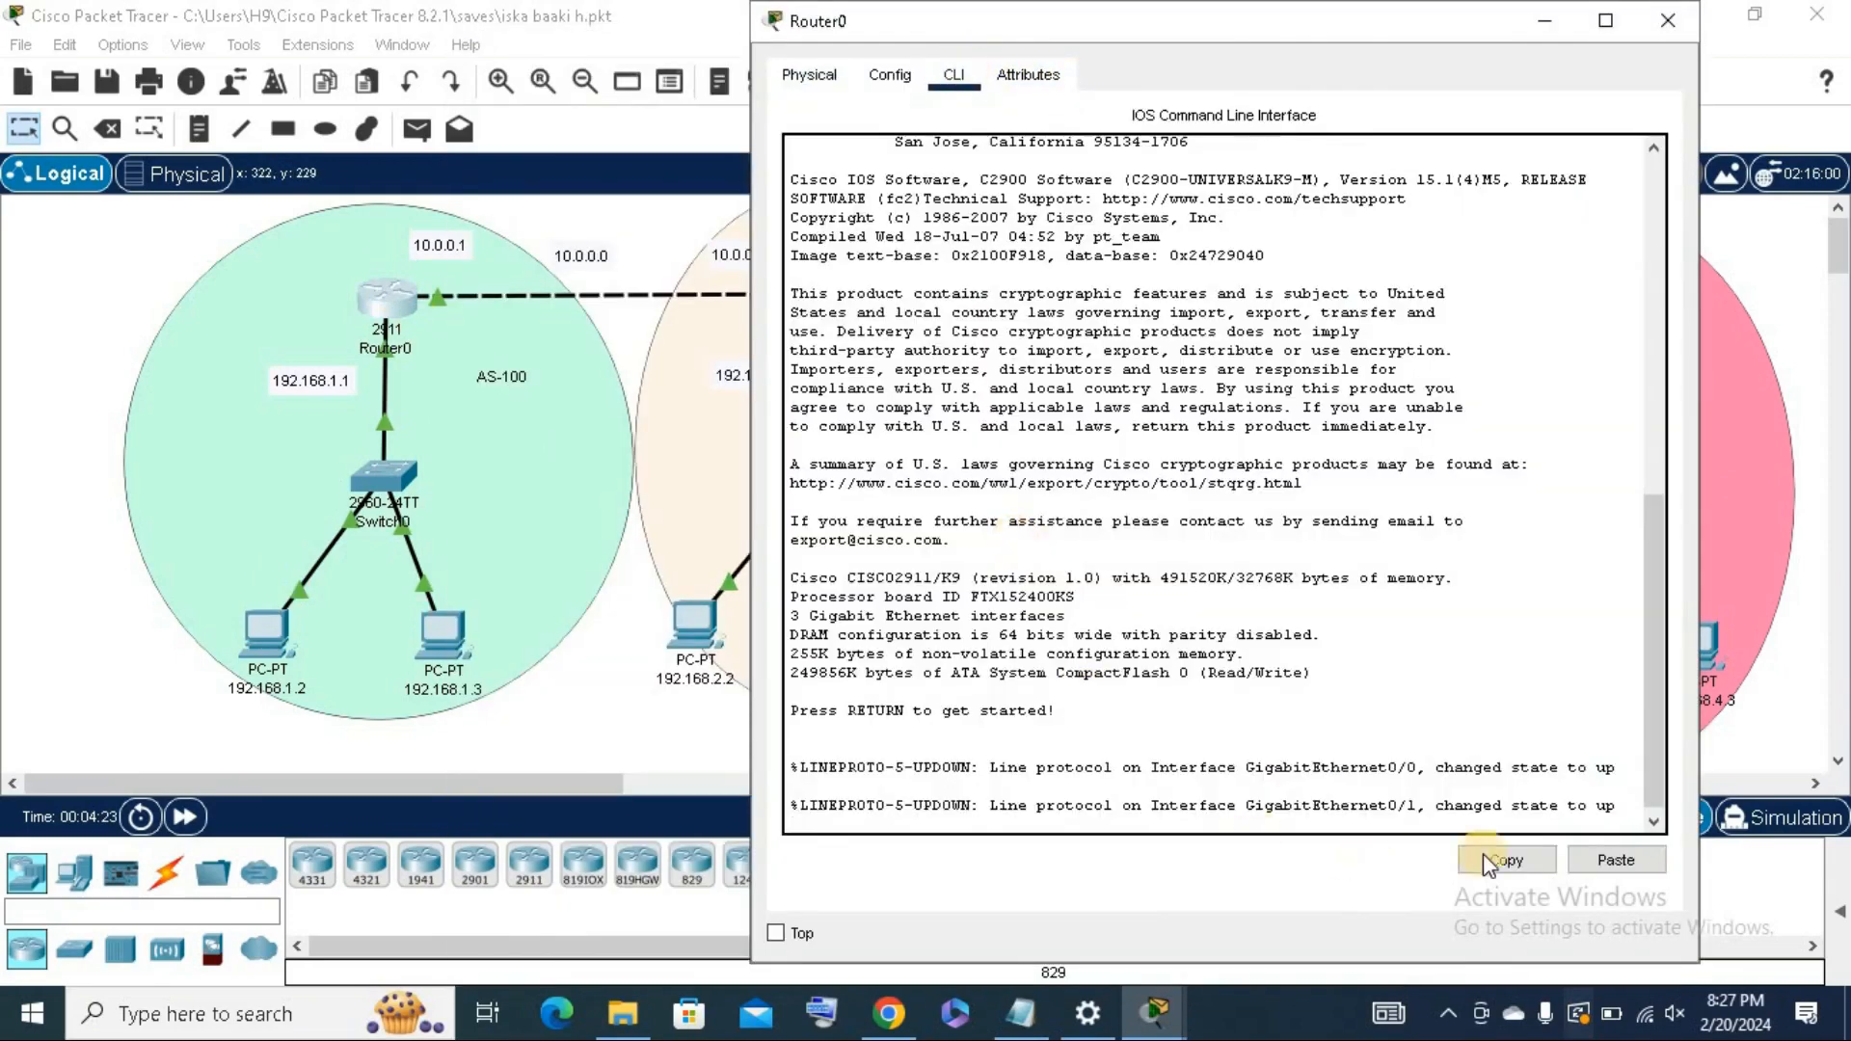
left_click(1653, 822)
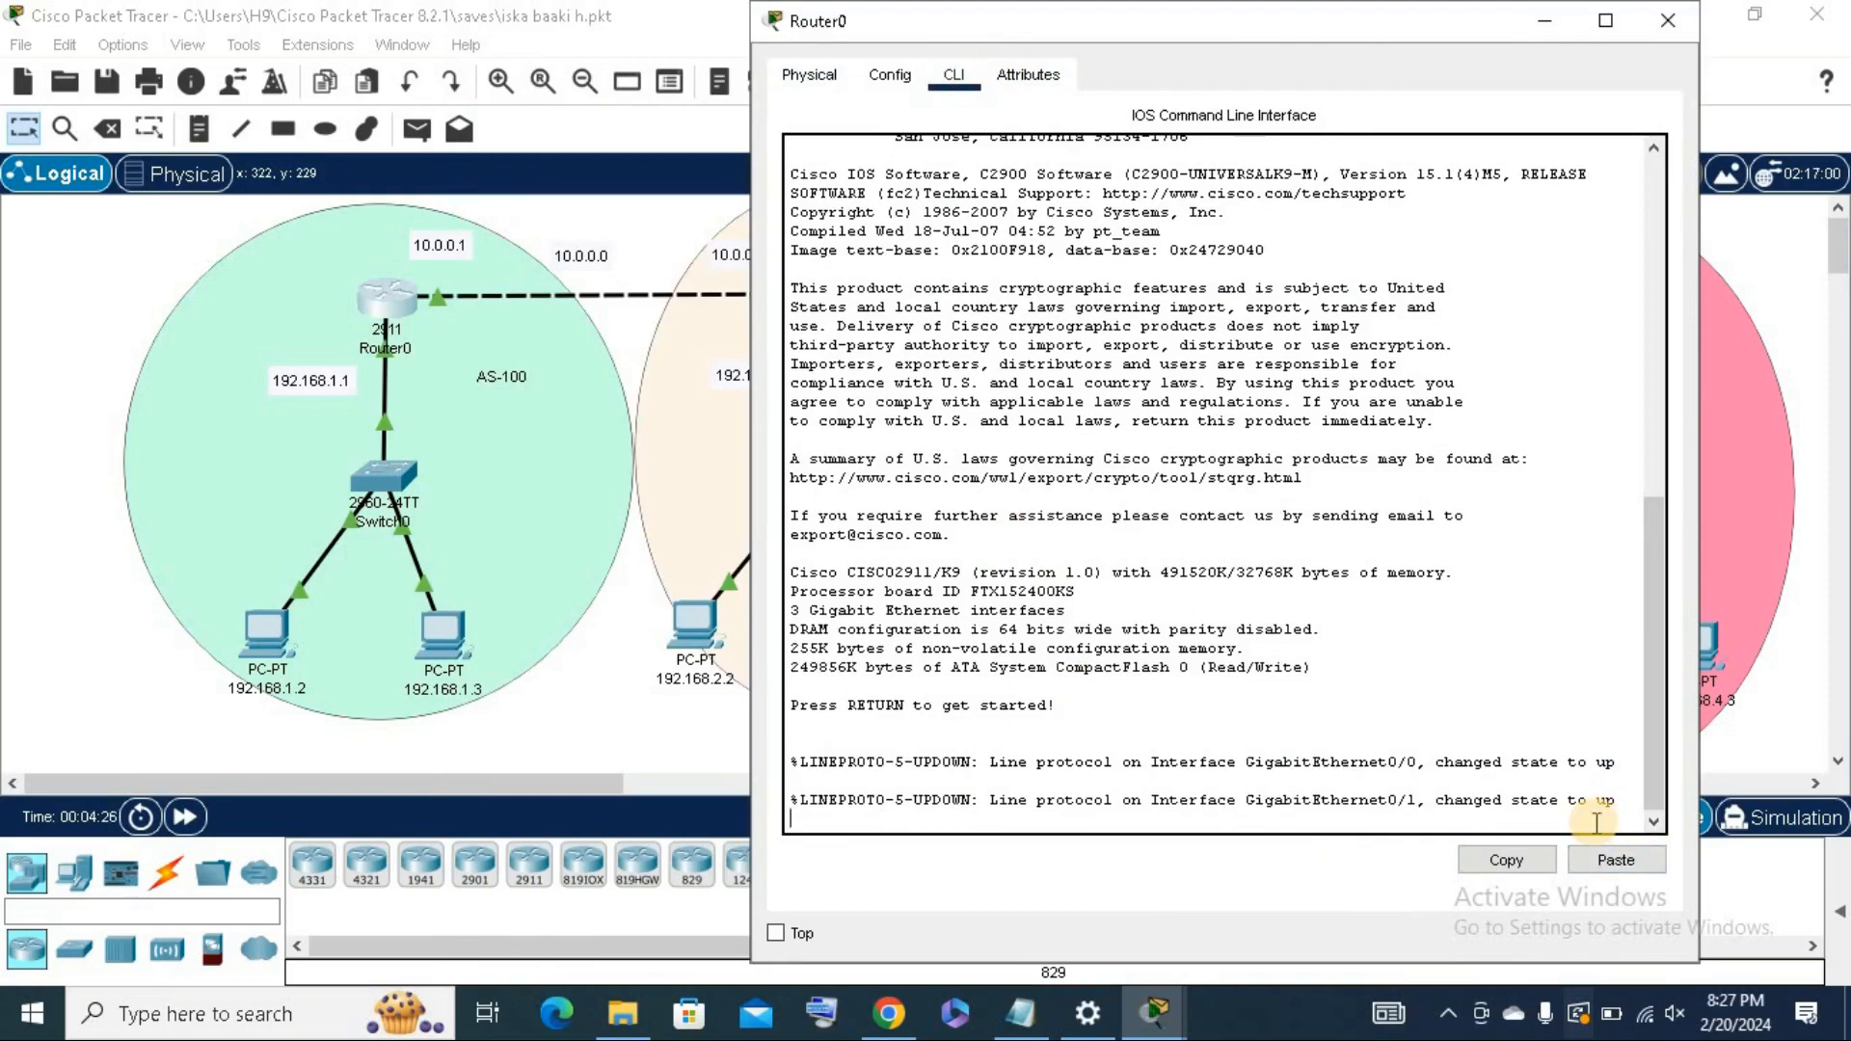
key("Return")
key("Return")
key("Return")
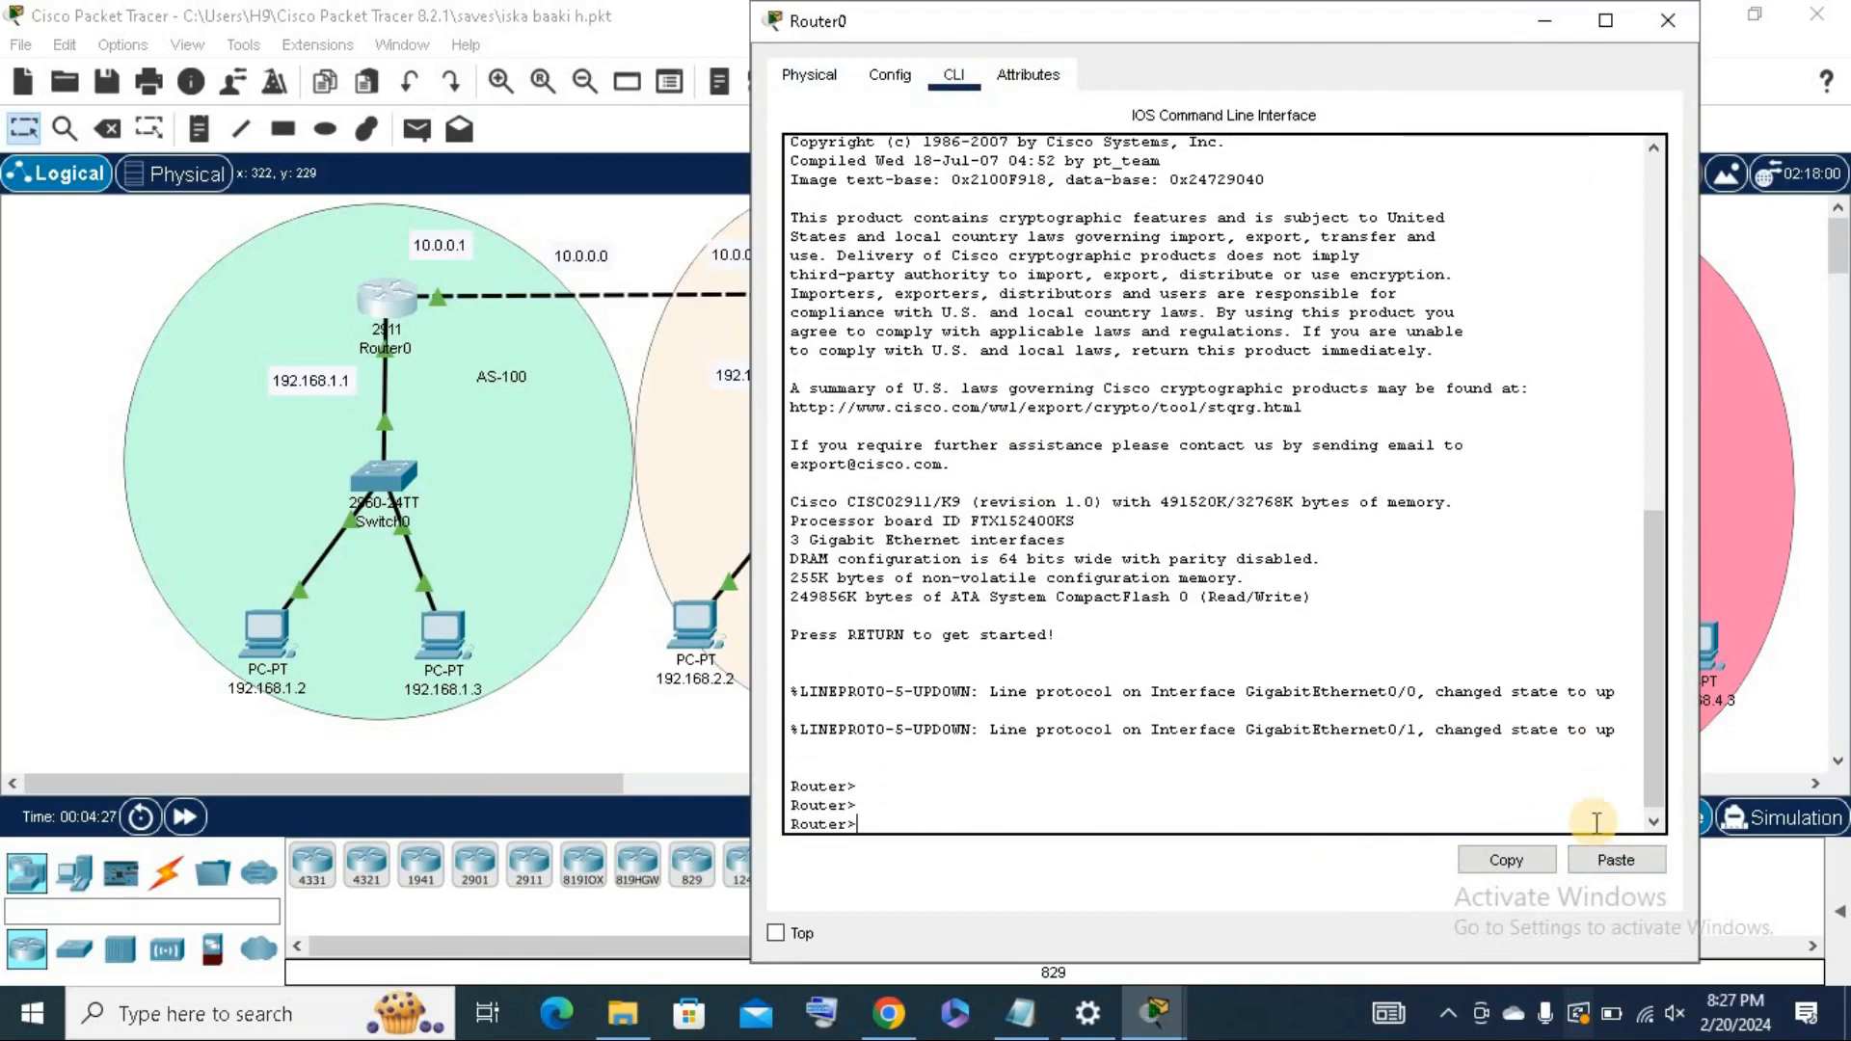
Enter privileged mode on Router0 with ENABLE and global configuration mode with config t.
type("ENABLE")
key("Return")
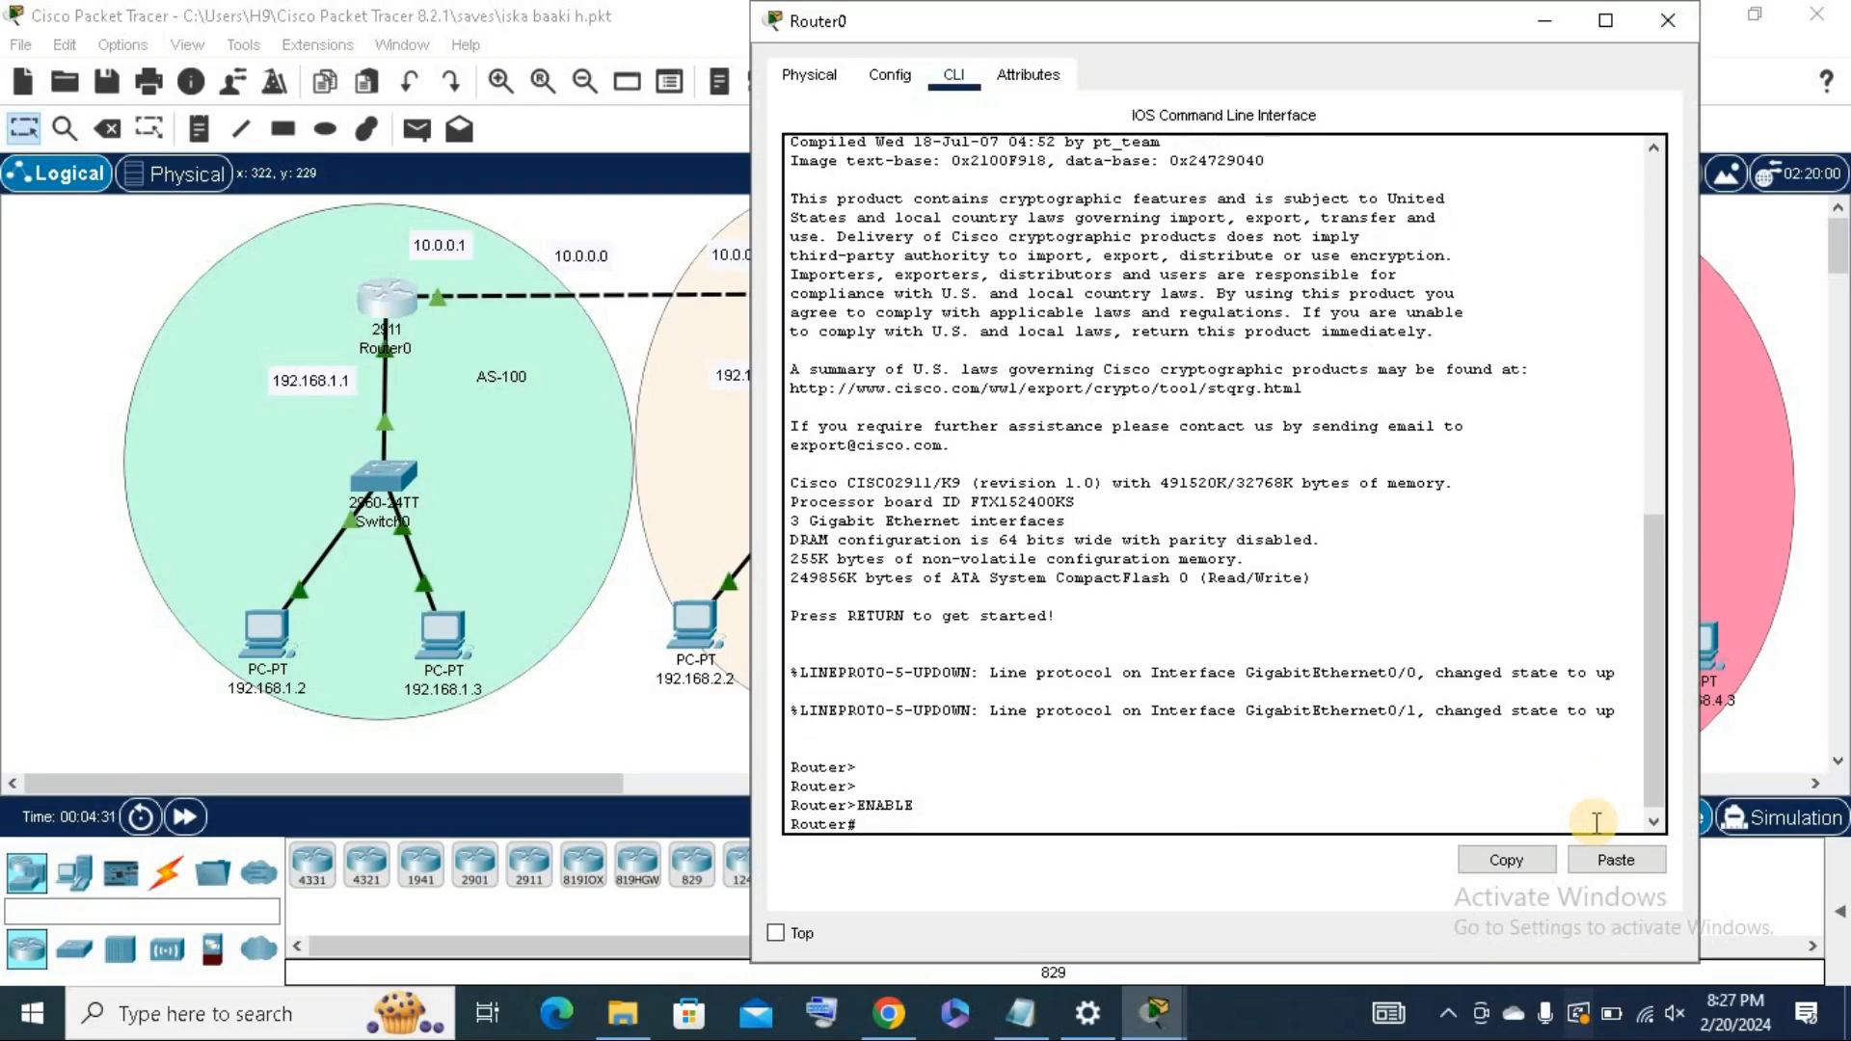
type("cong")
key("BackSpace")
type("fig t")
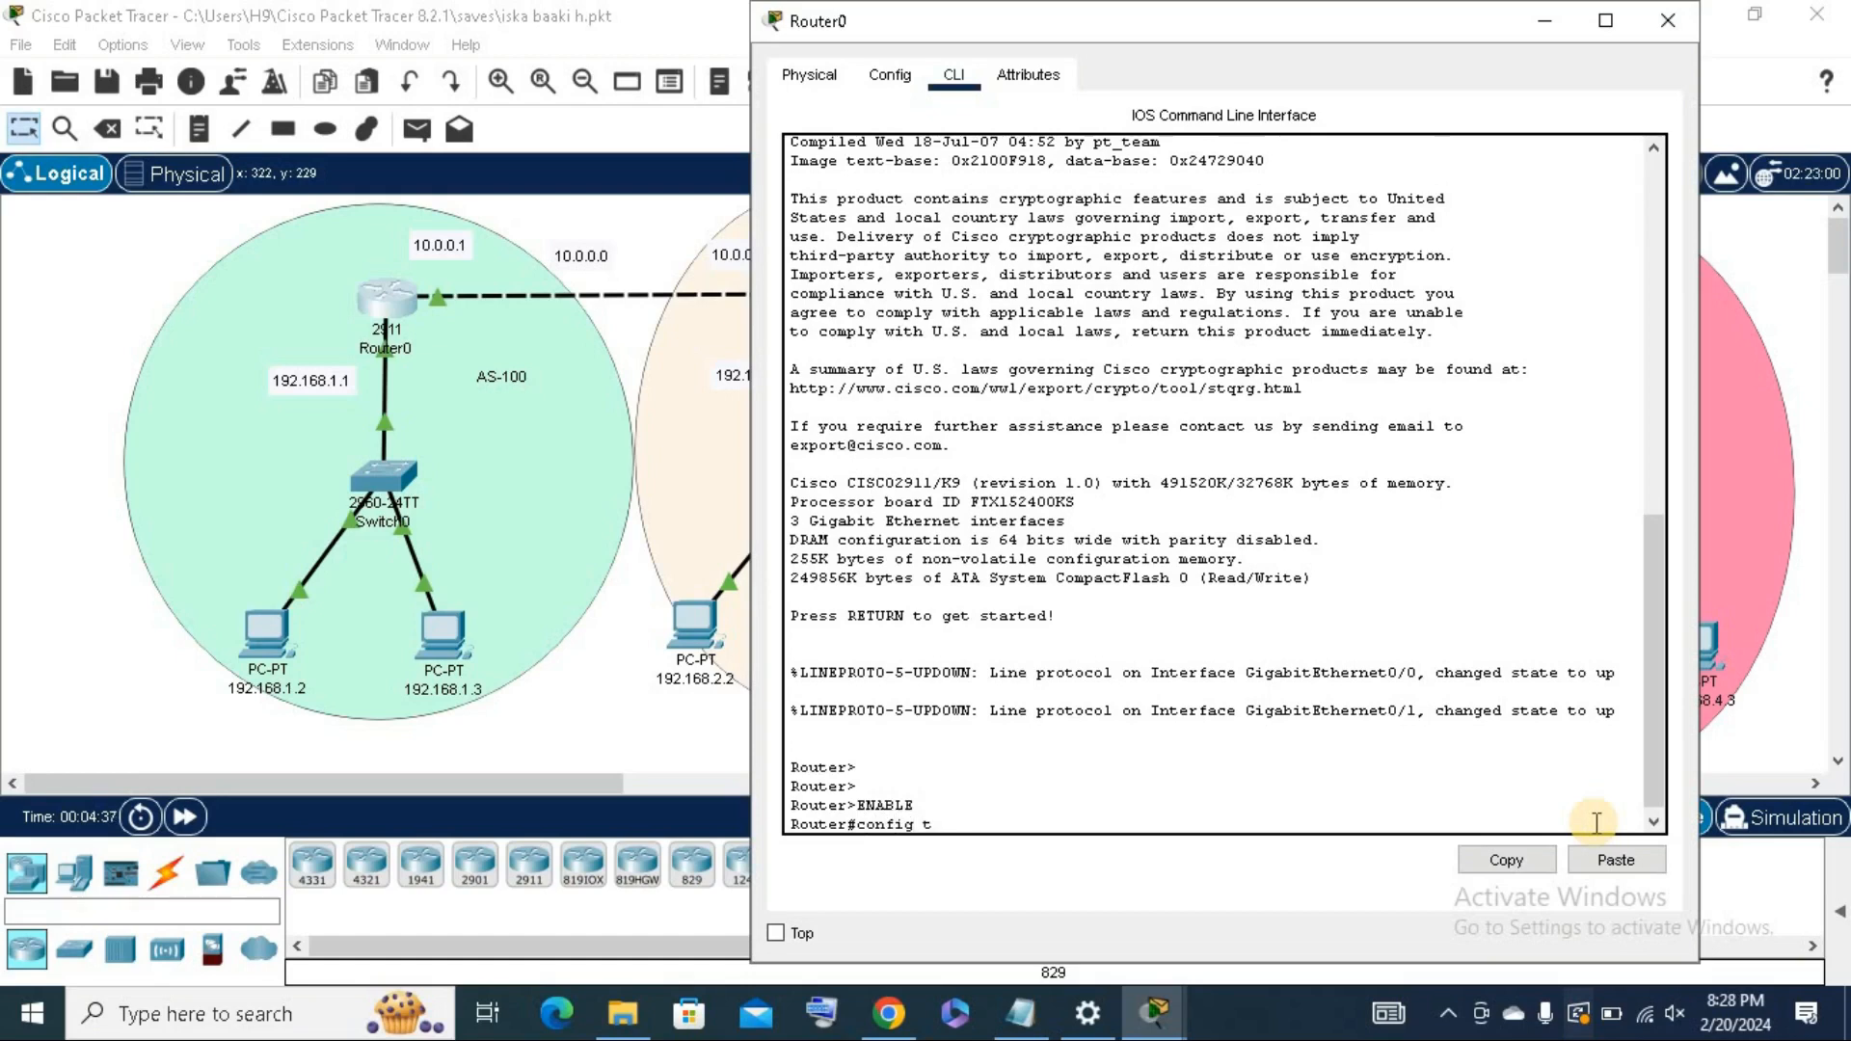
key("Return")
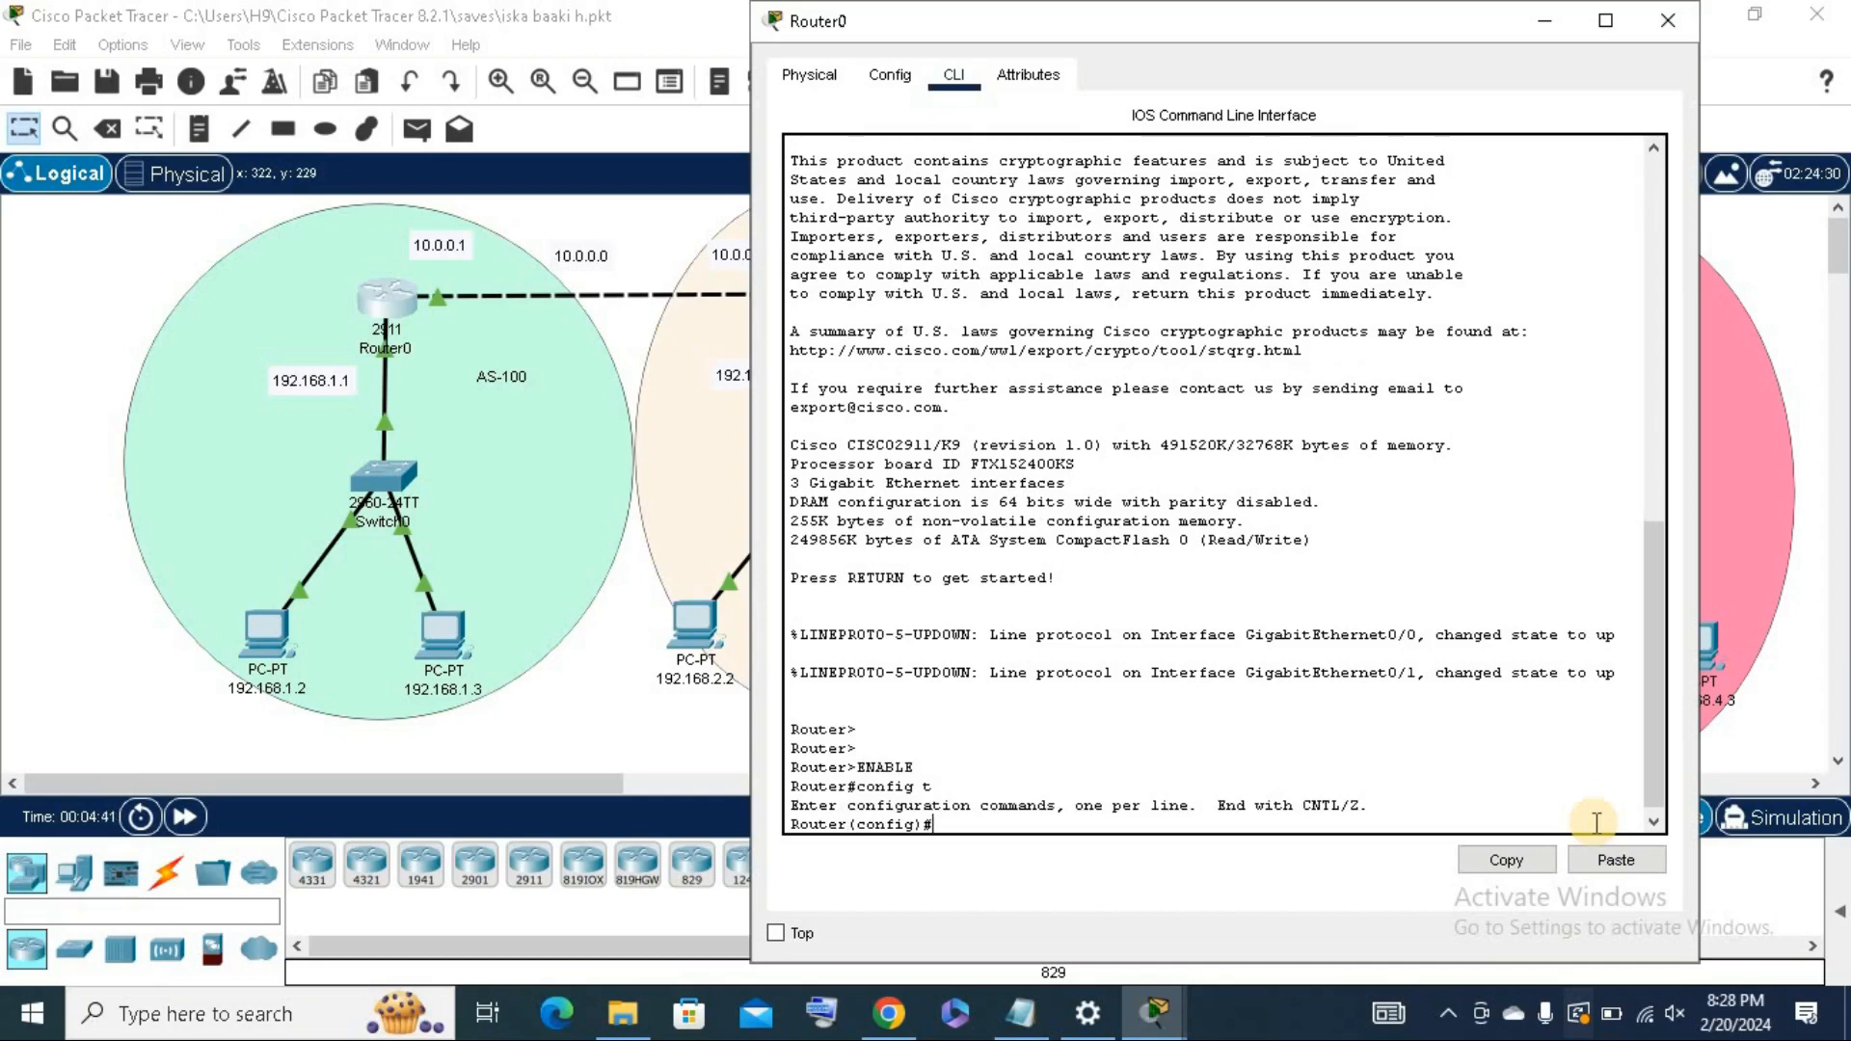
key("Return")
key("Return")
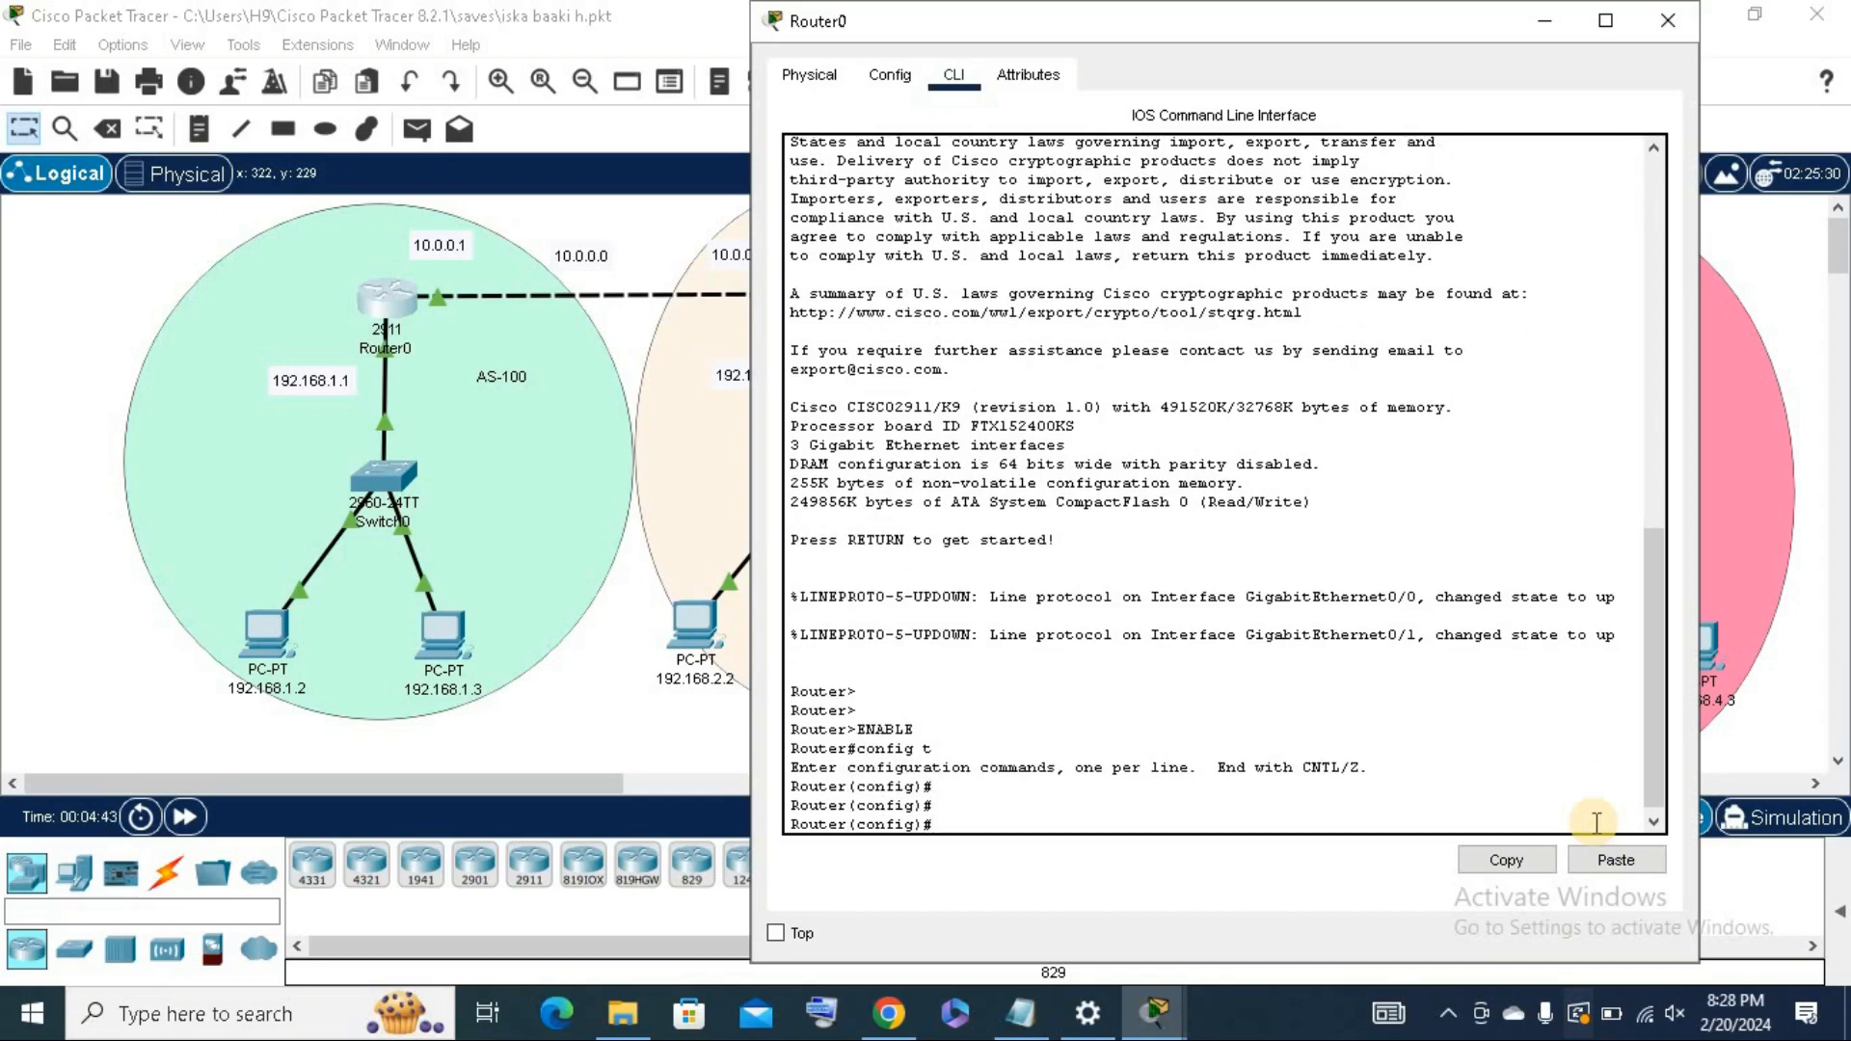
Start BGP routing on Router0 for autonomous system 100 with router bgp 100.
type("router bgp 1")
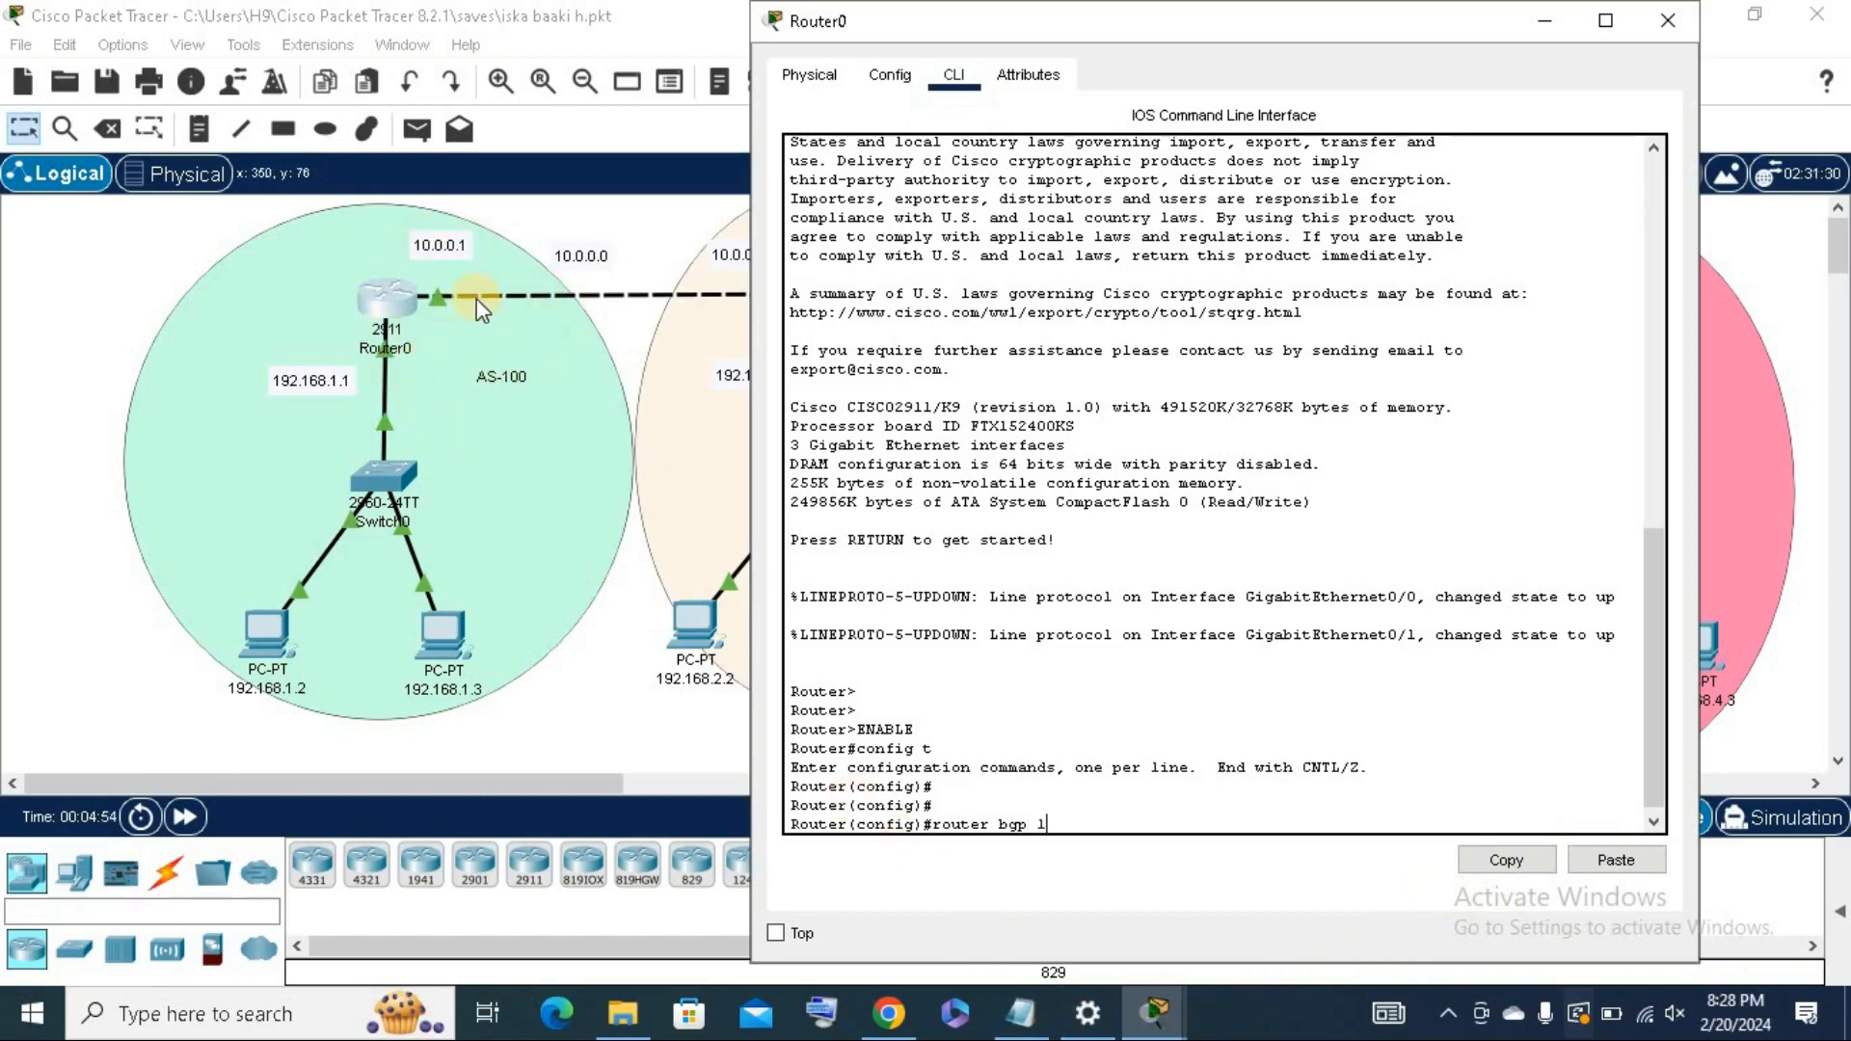
type("00")
key("Return")
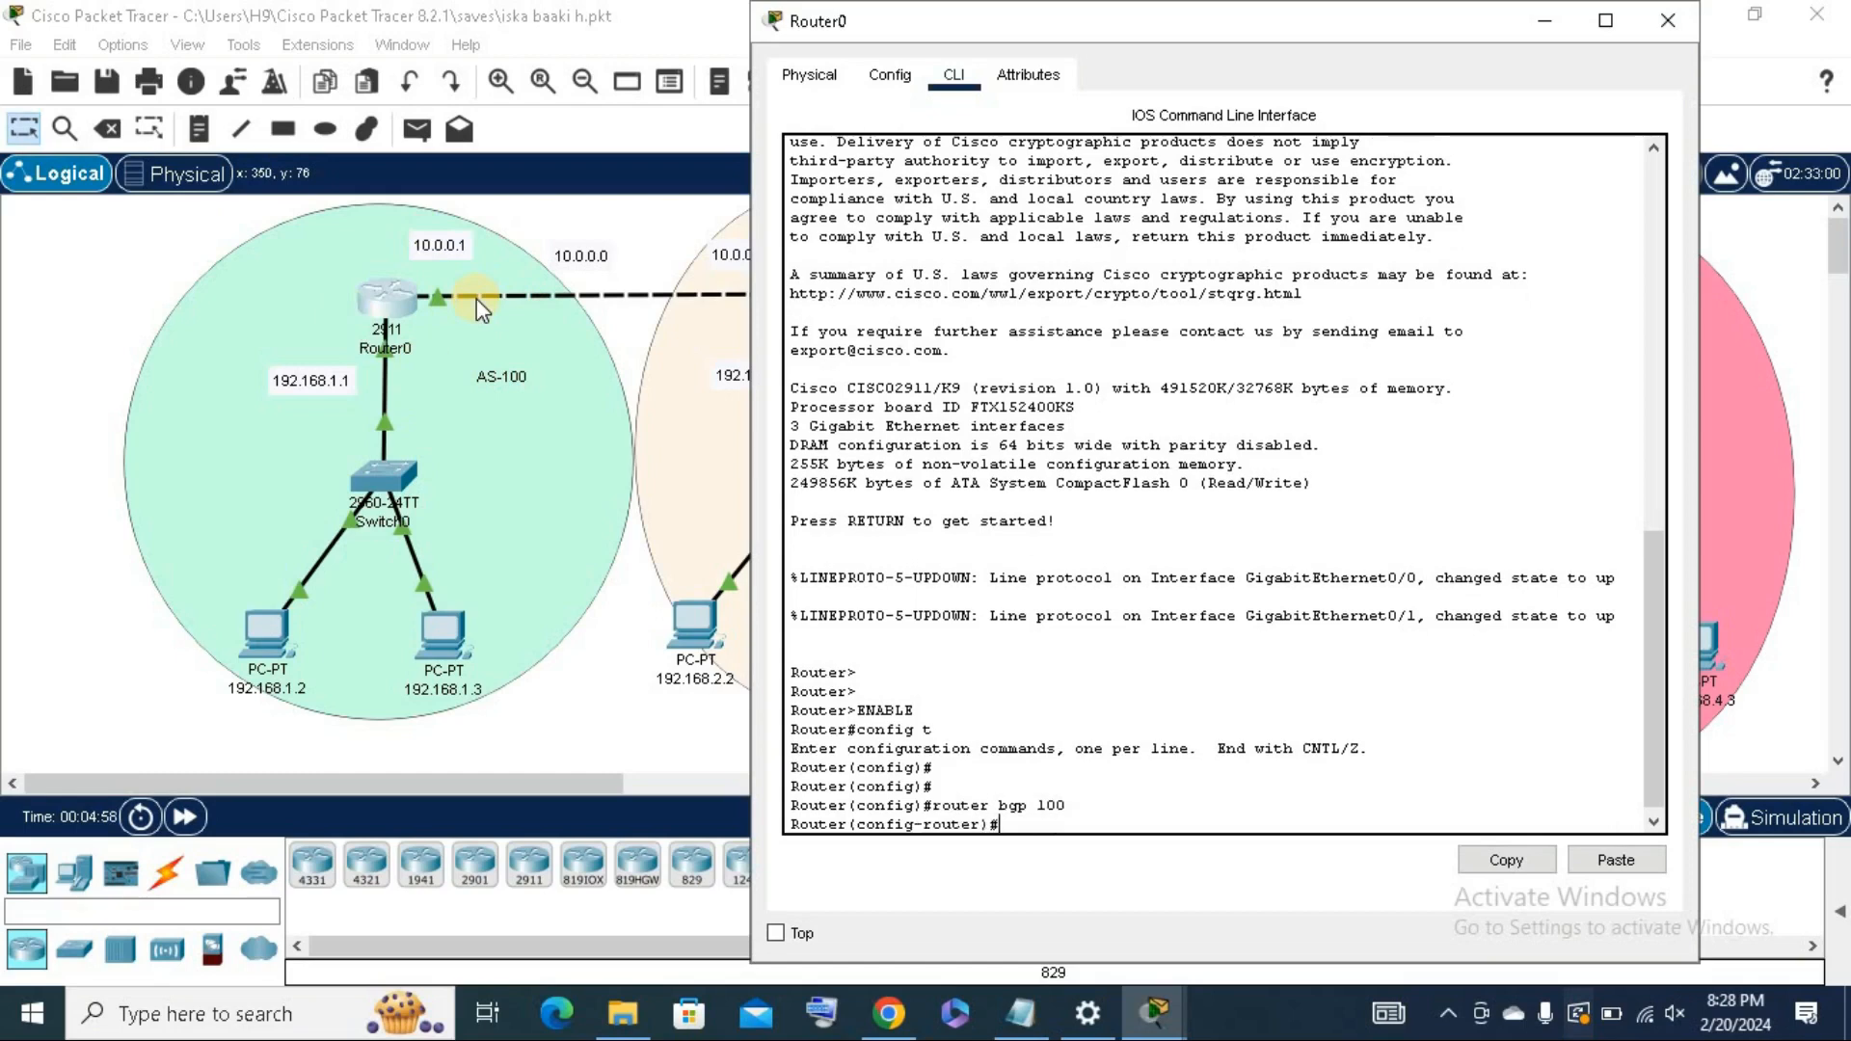
key("Return")
key("Return")
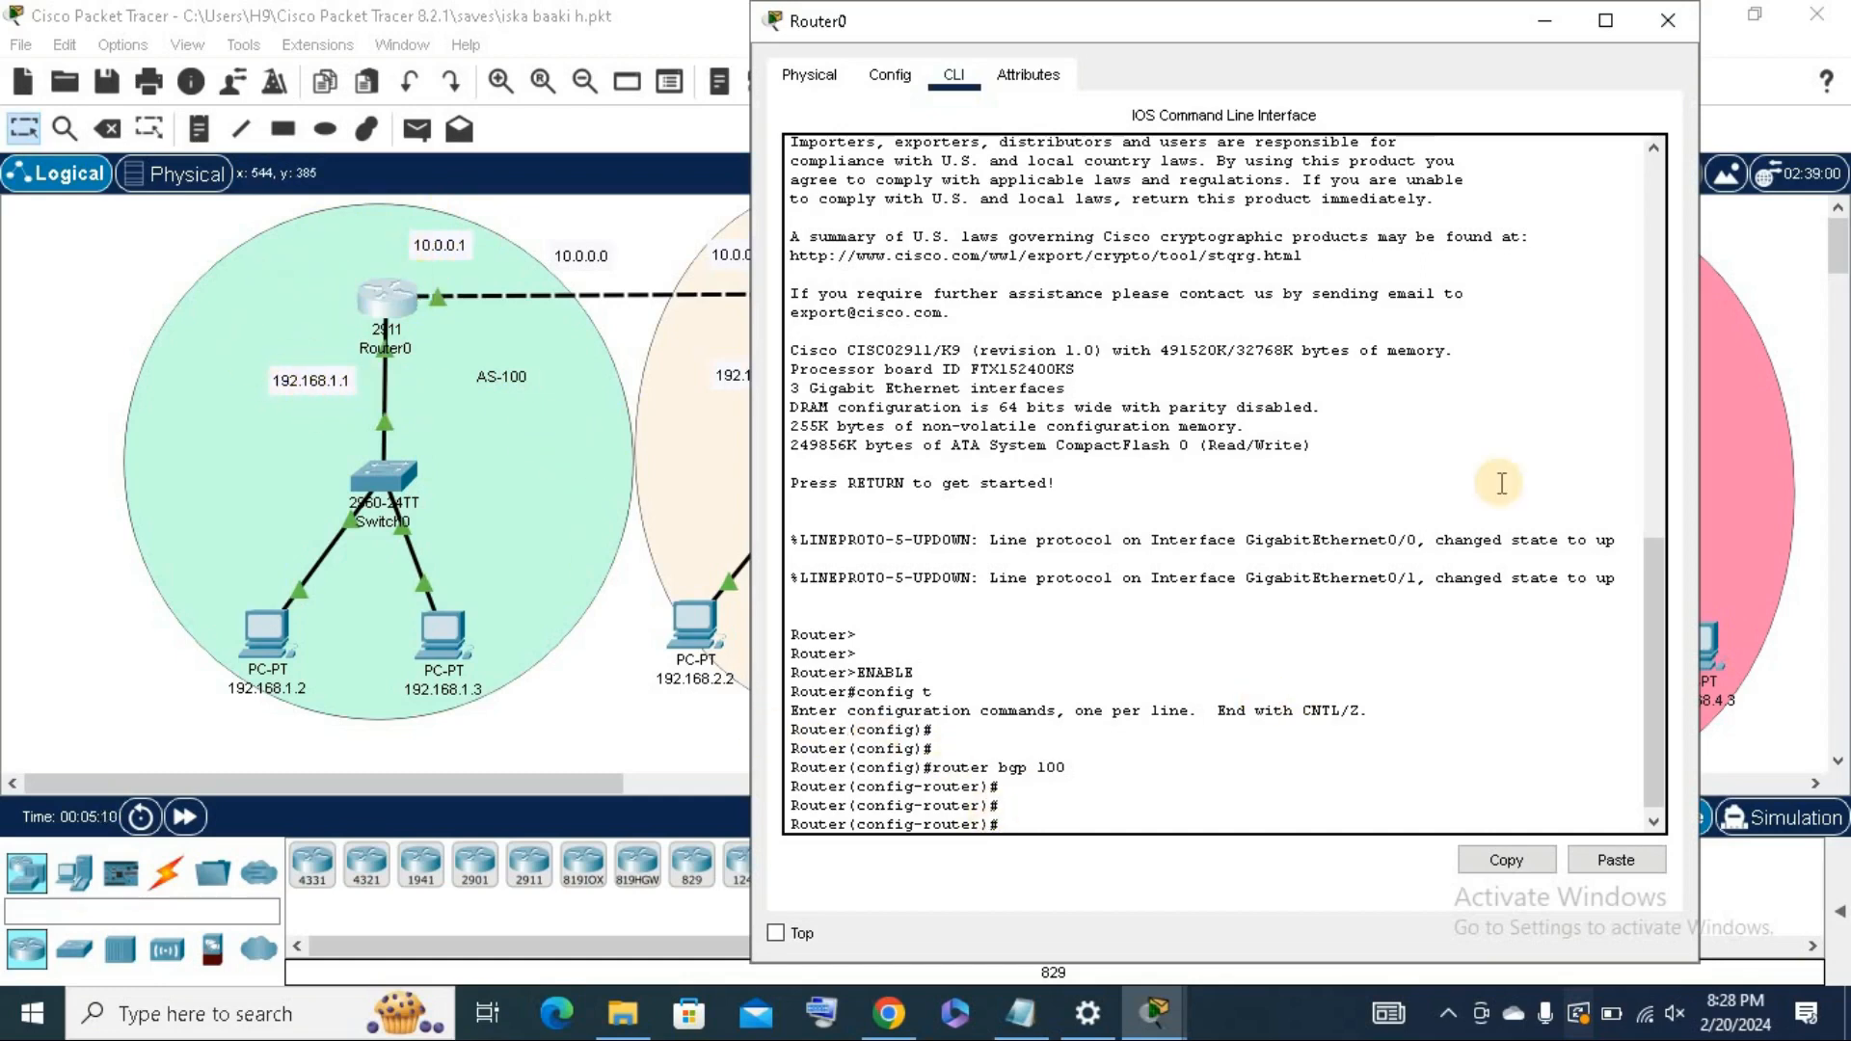
Advertise the networks 10.0.0.0 and 192.168.1.0 in Router0's BGP configuration.
type("netw")
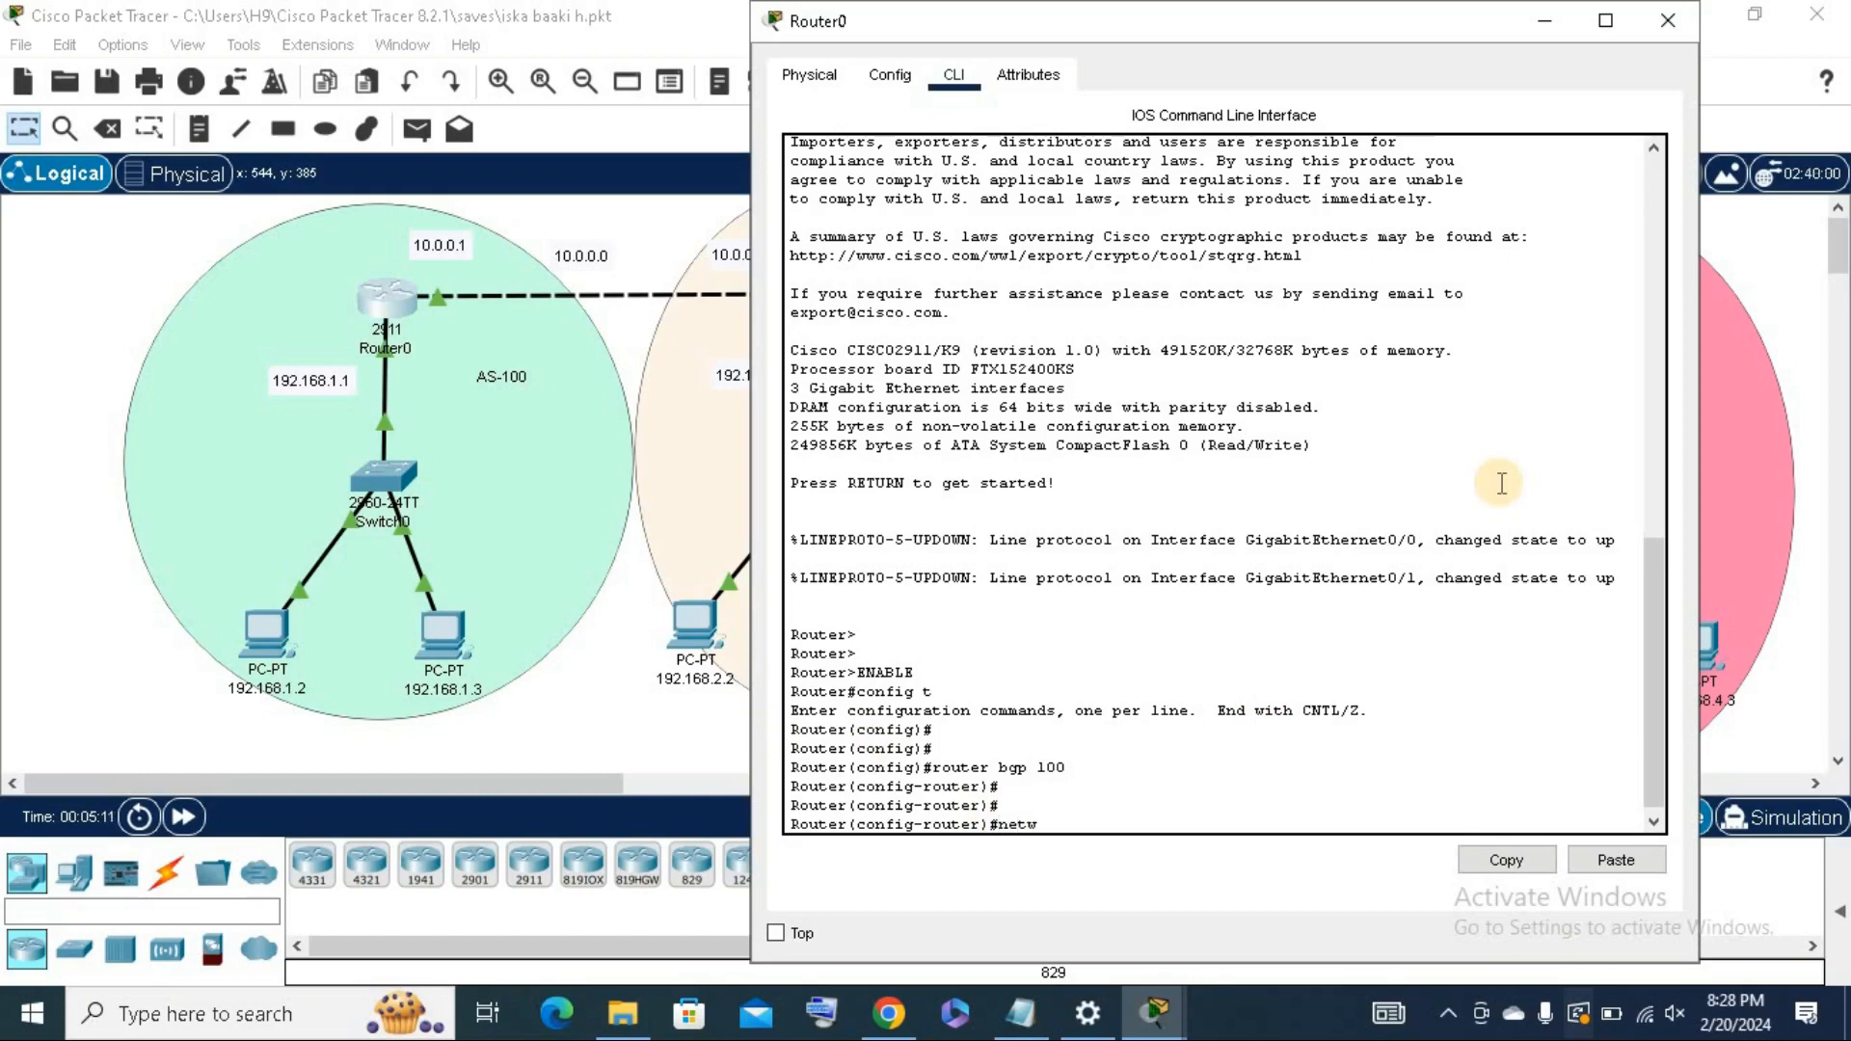
type("ork ")
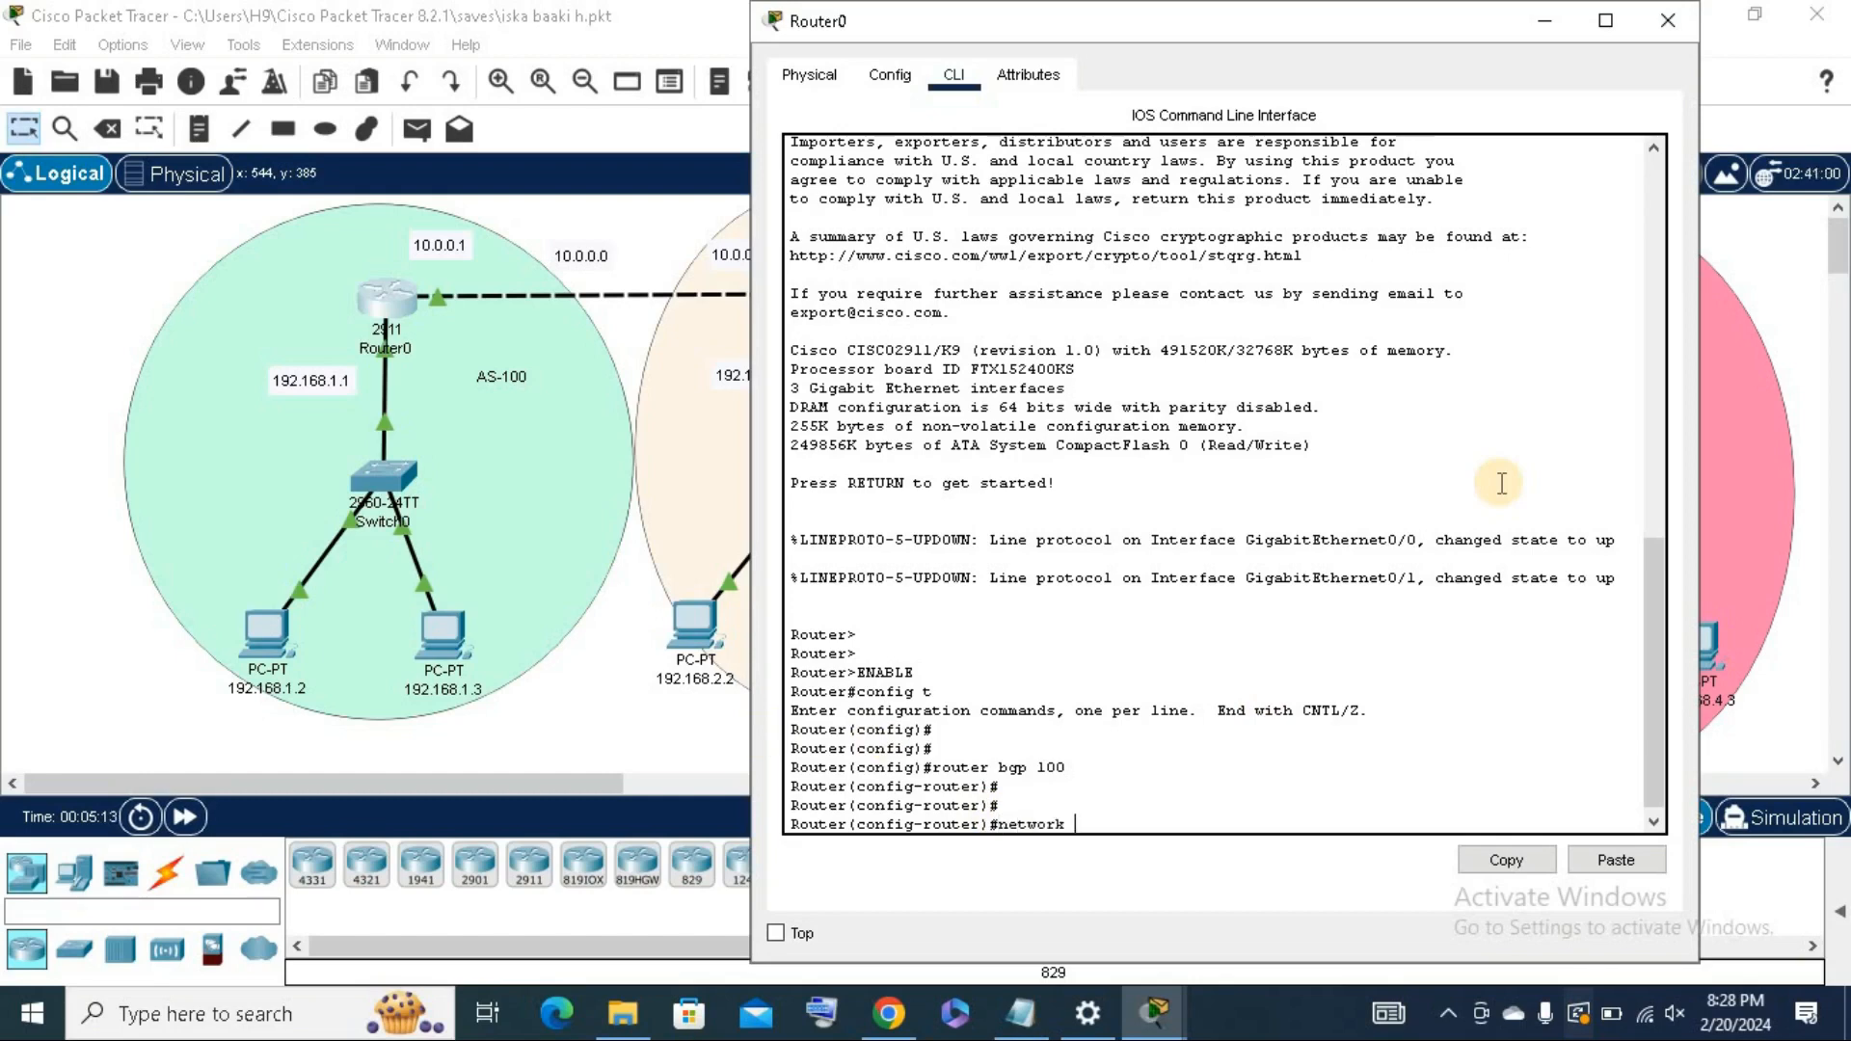
type("10.0.")
key("BackSpace")
type("0.0")
key("Return")
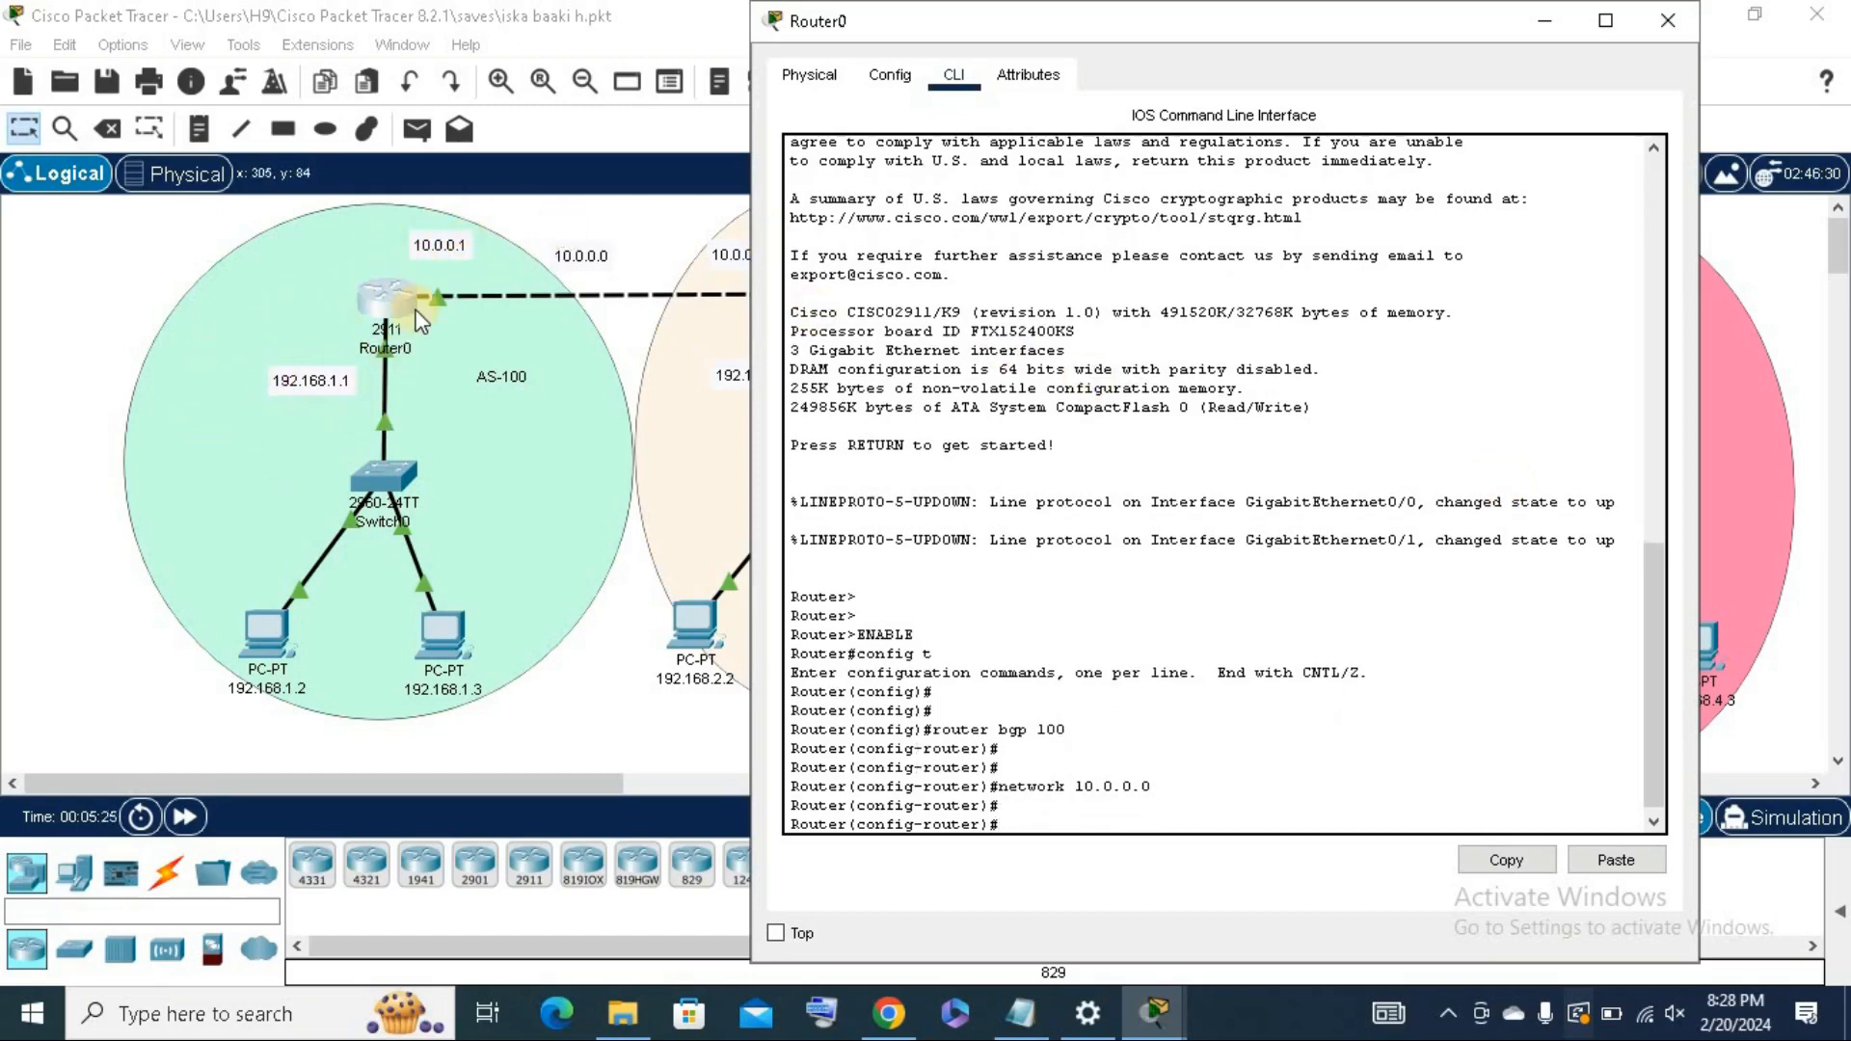
type("network 192.168.1.0")
key("Return")
key("Return")
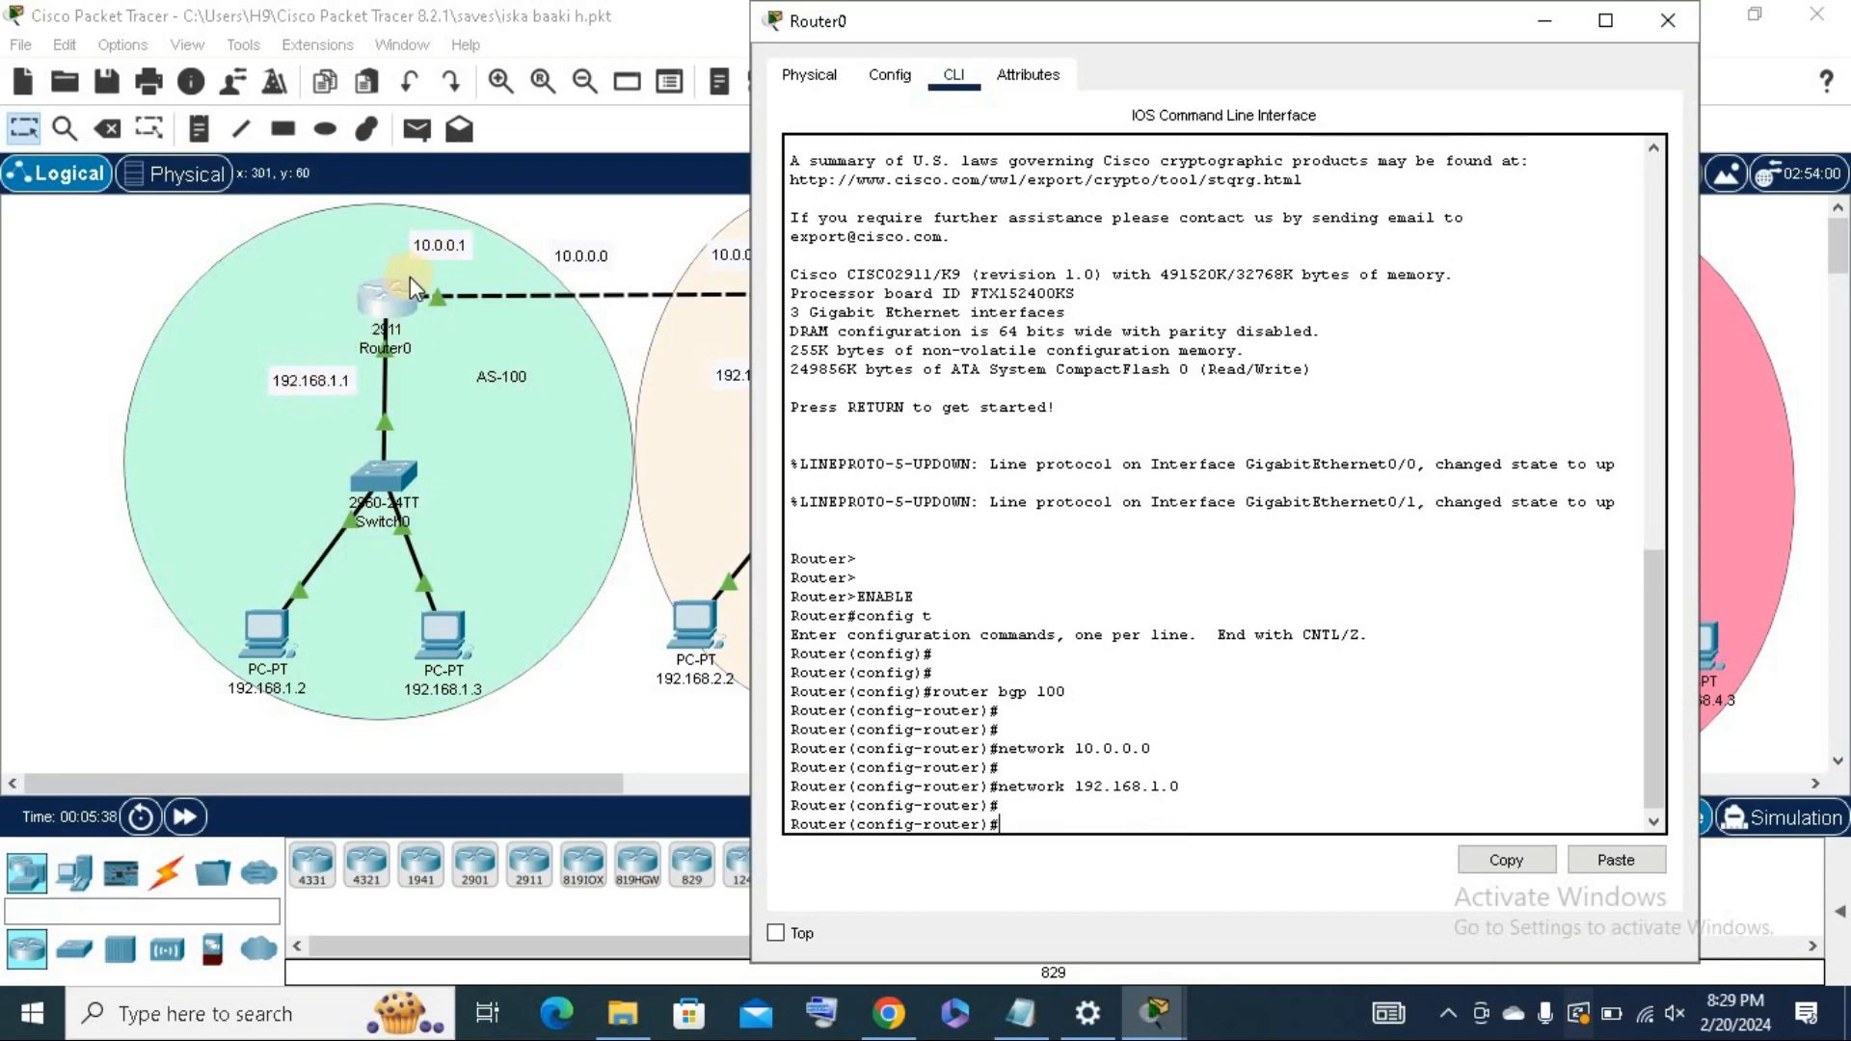
Switch to the comands bgp file in Notepad to check the BGP commands for AS 100, then return to Router0.
left_click(1021, 1017)
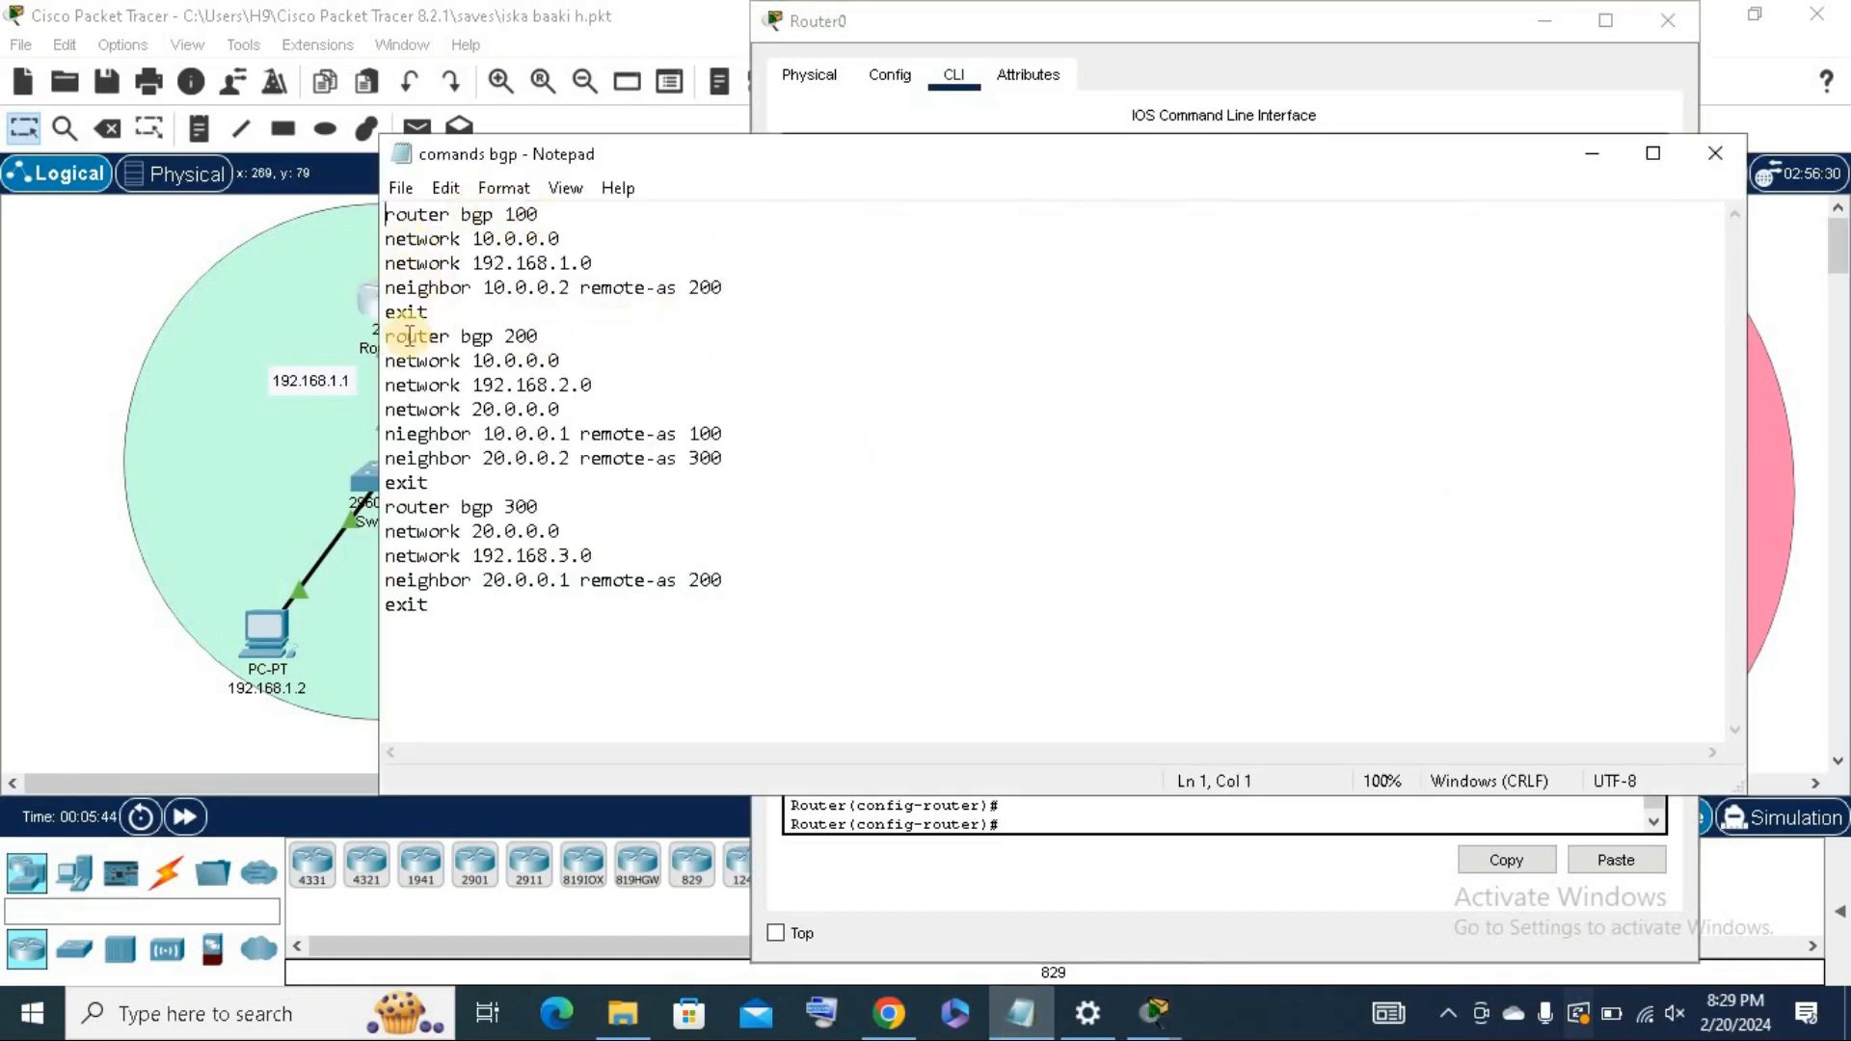
left_click(1592, 153)
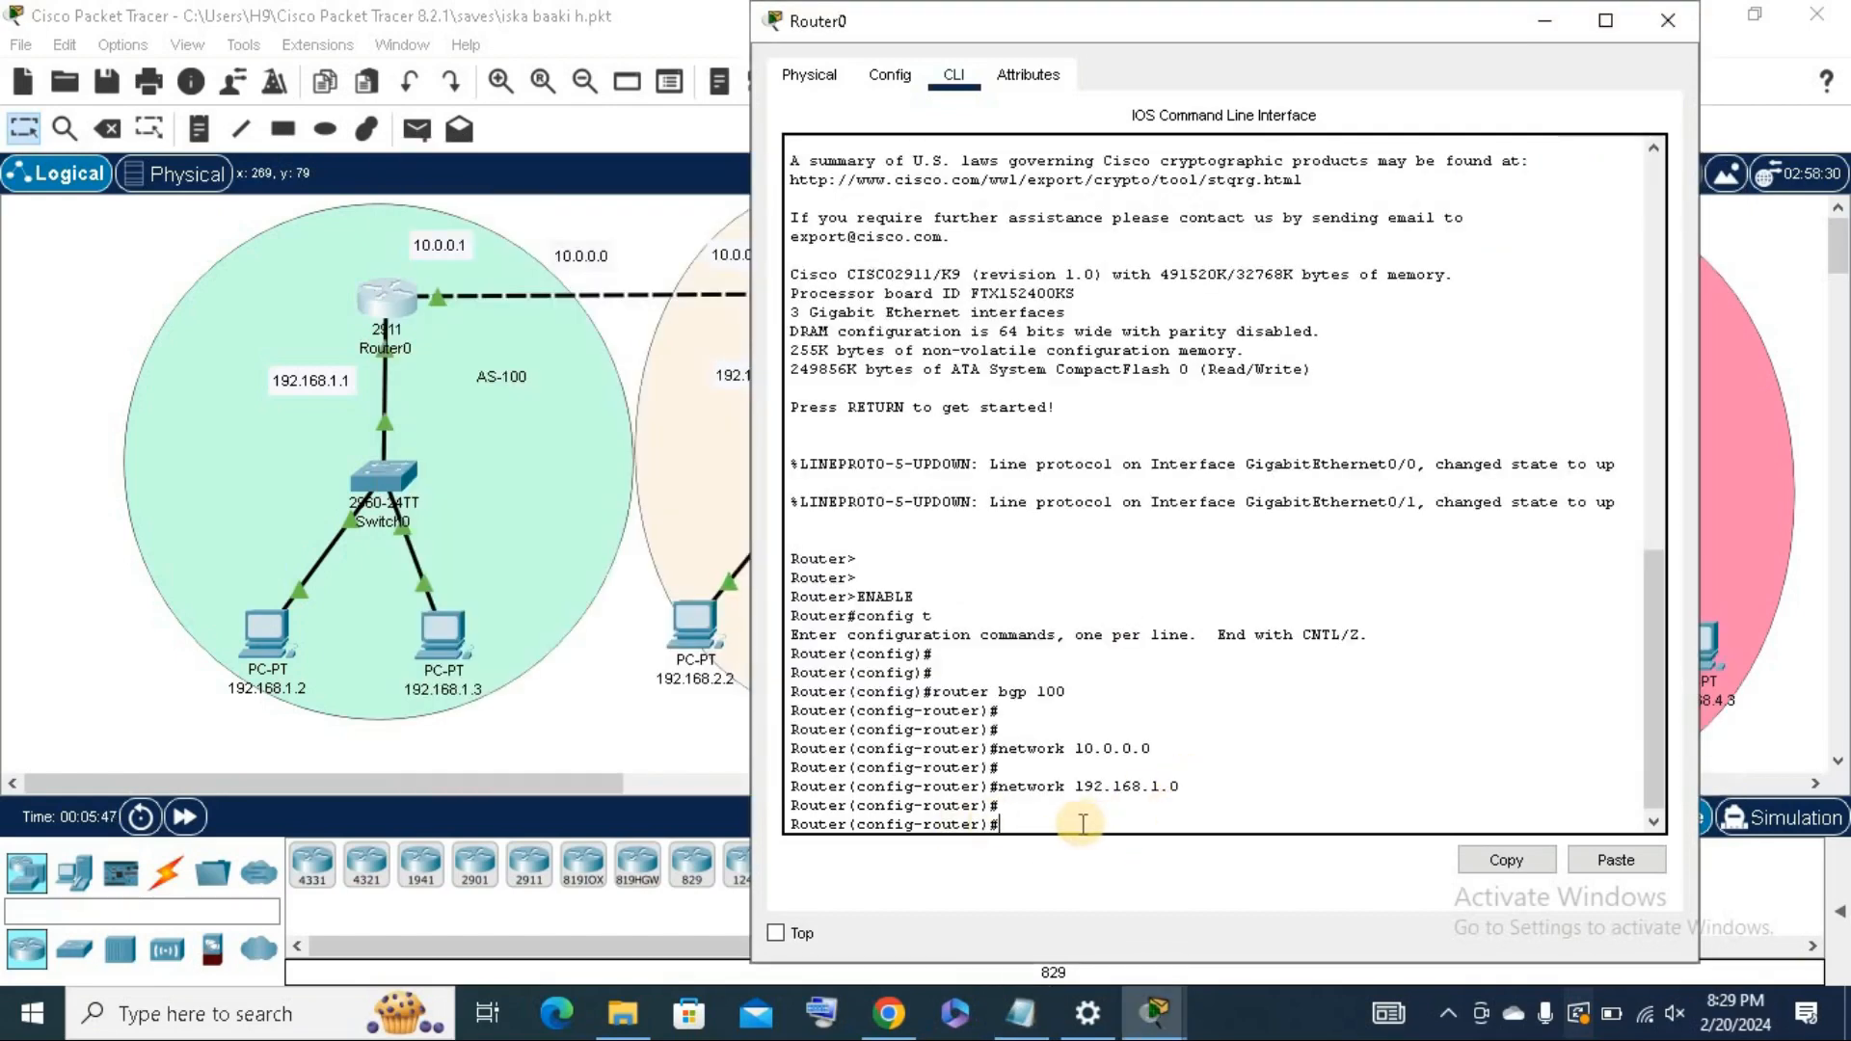
type("remote")
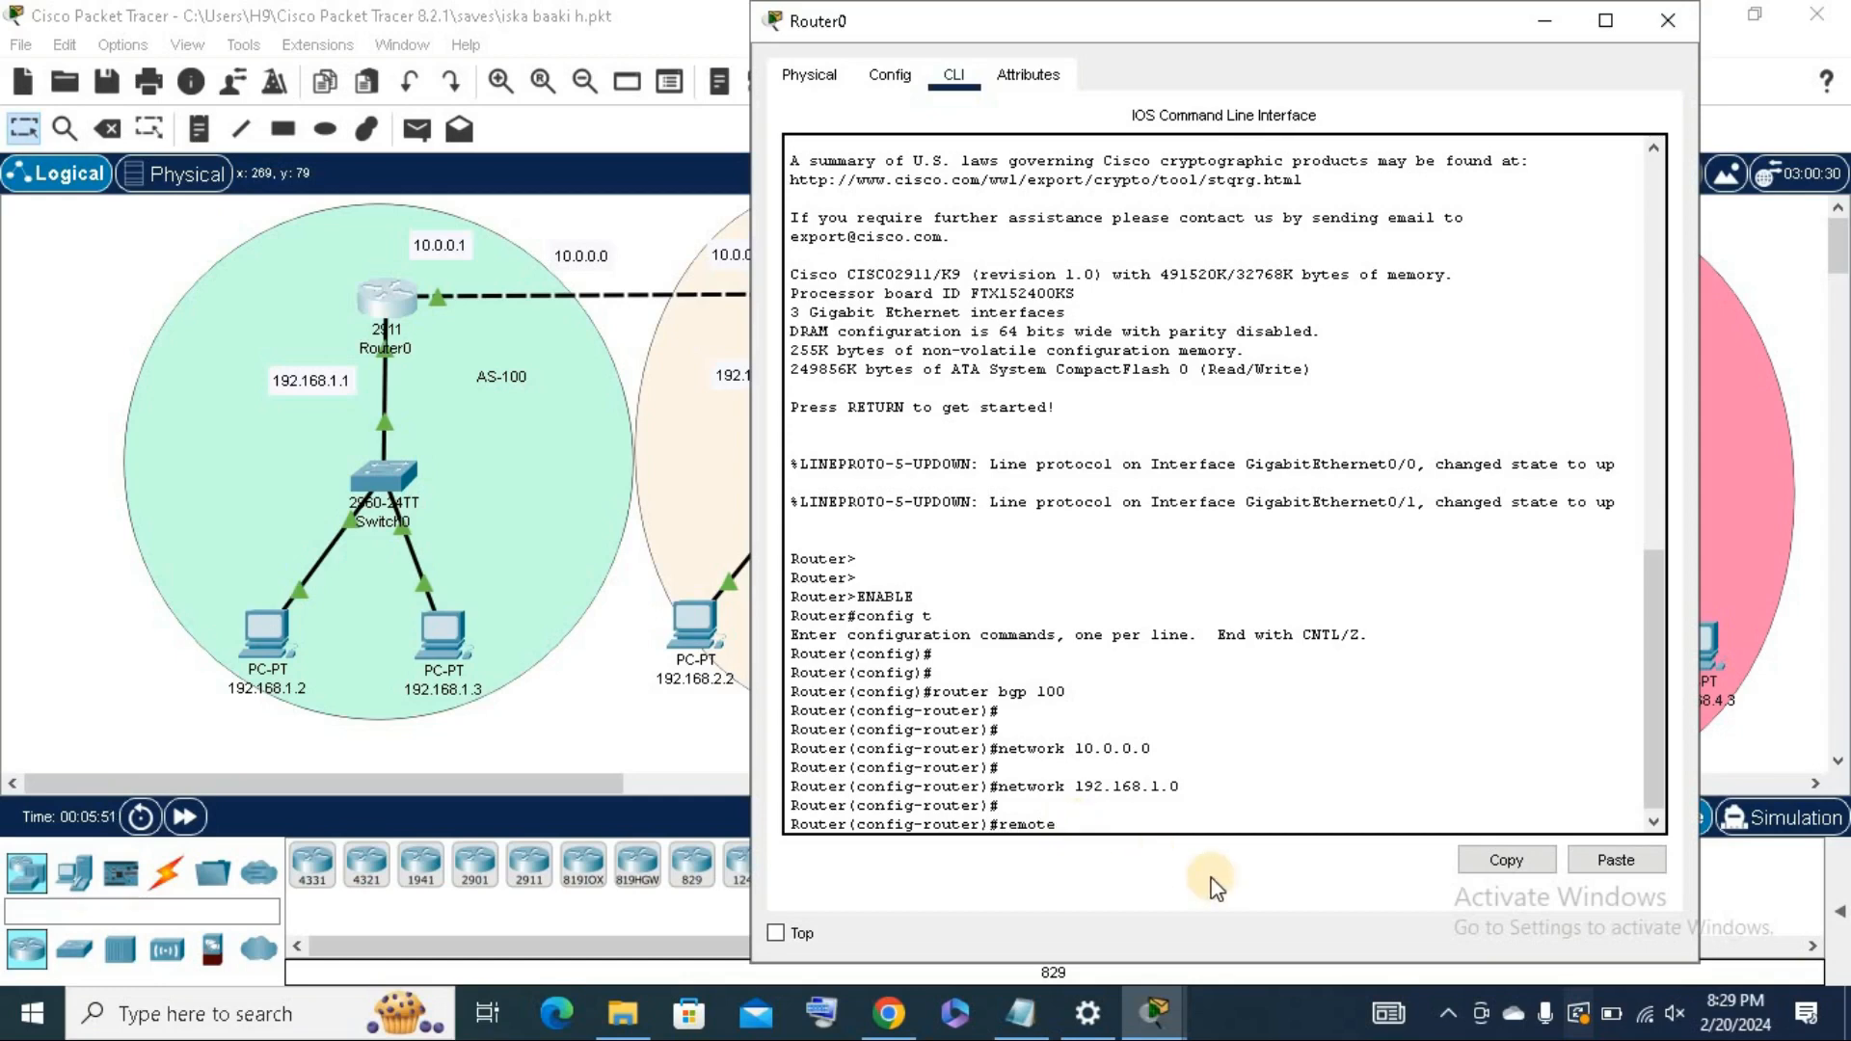
key("BackSpace")
key("BackSpace")
key("BackSpace")
key("BackSpace")
key("BackSpace")
key("BackSpace")
Define 10.0.0.2 as Router0's BGP neighbor in AS 200 with neighbor 10.0.0.2 remote-as 200, consulting the comands bgp notes in Notepad.
type("neighbor")
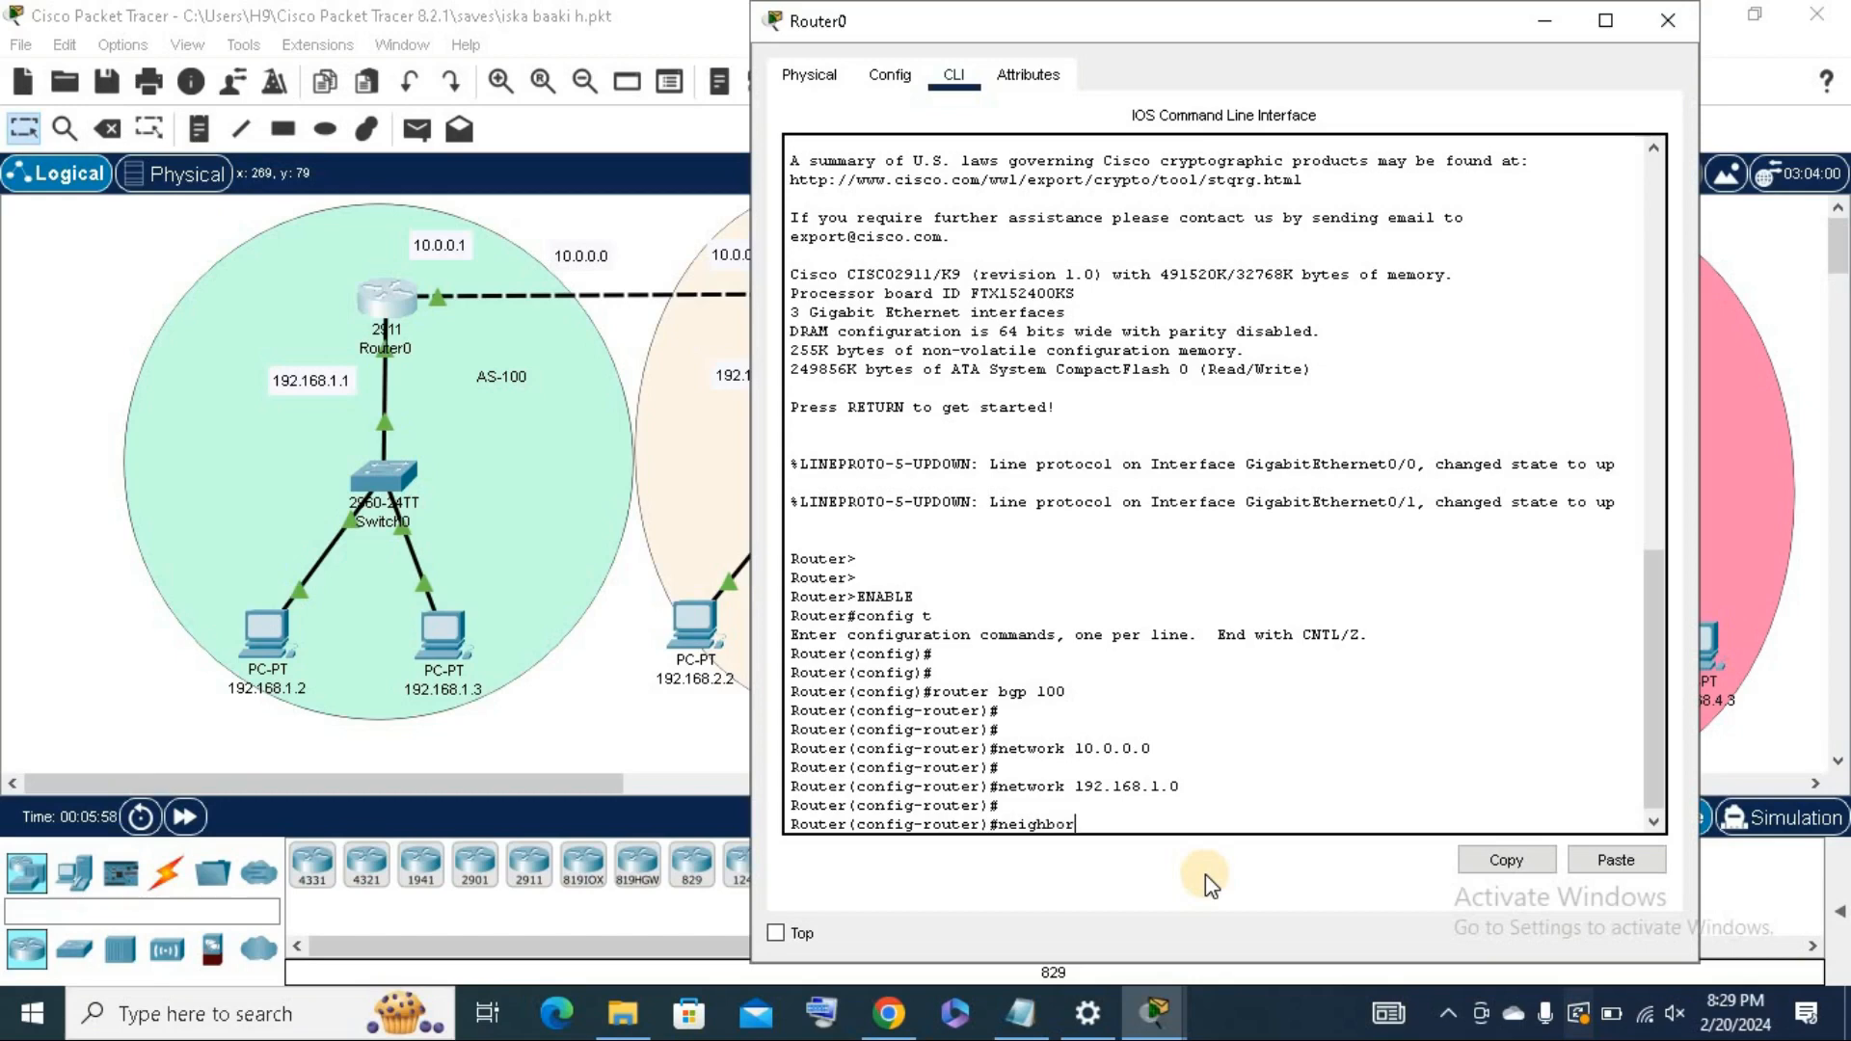
left_click(1026, 1013)
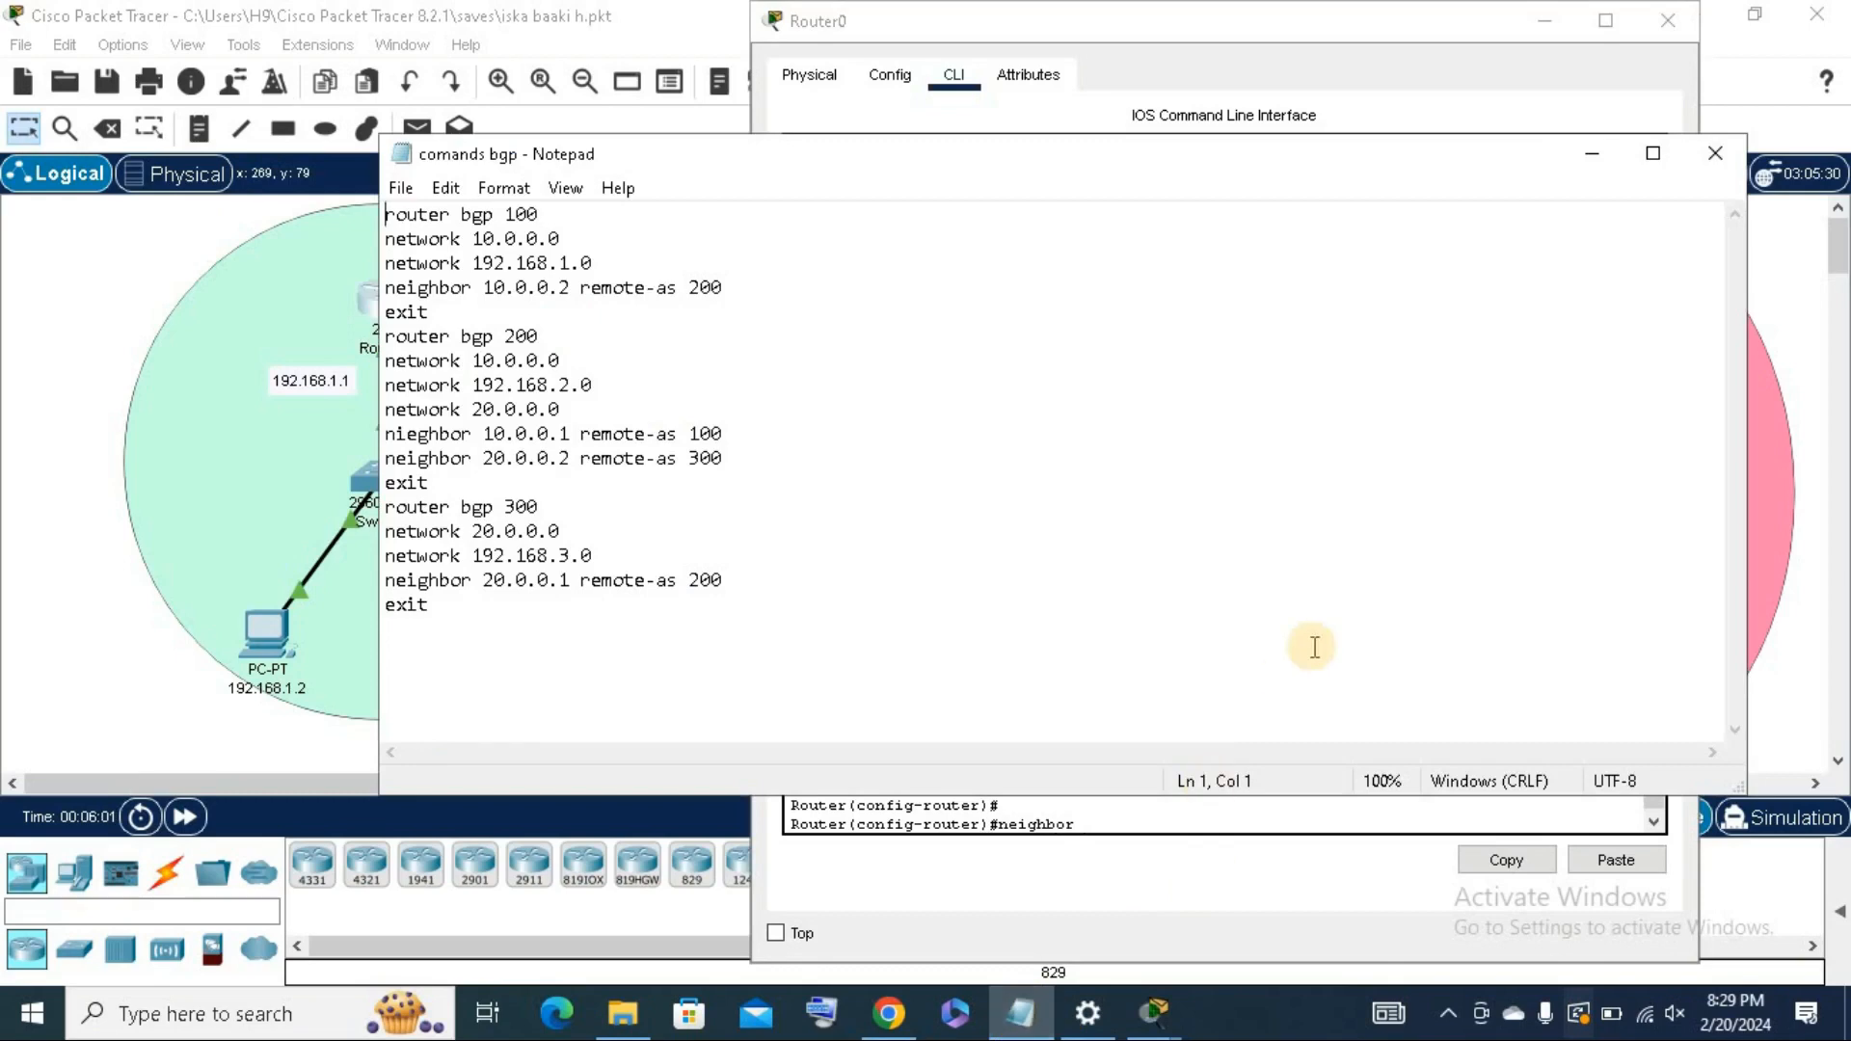
left_click(1593, 159)
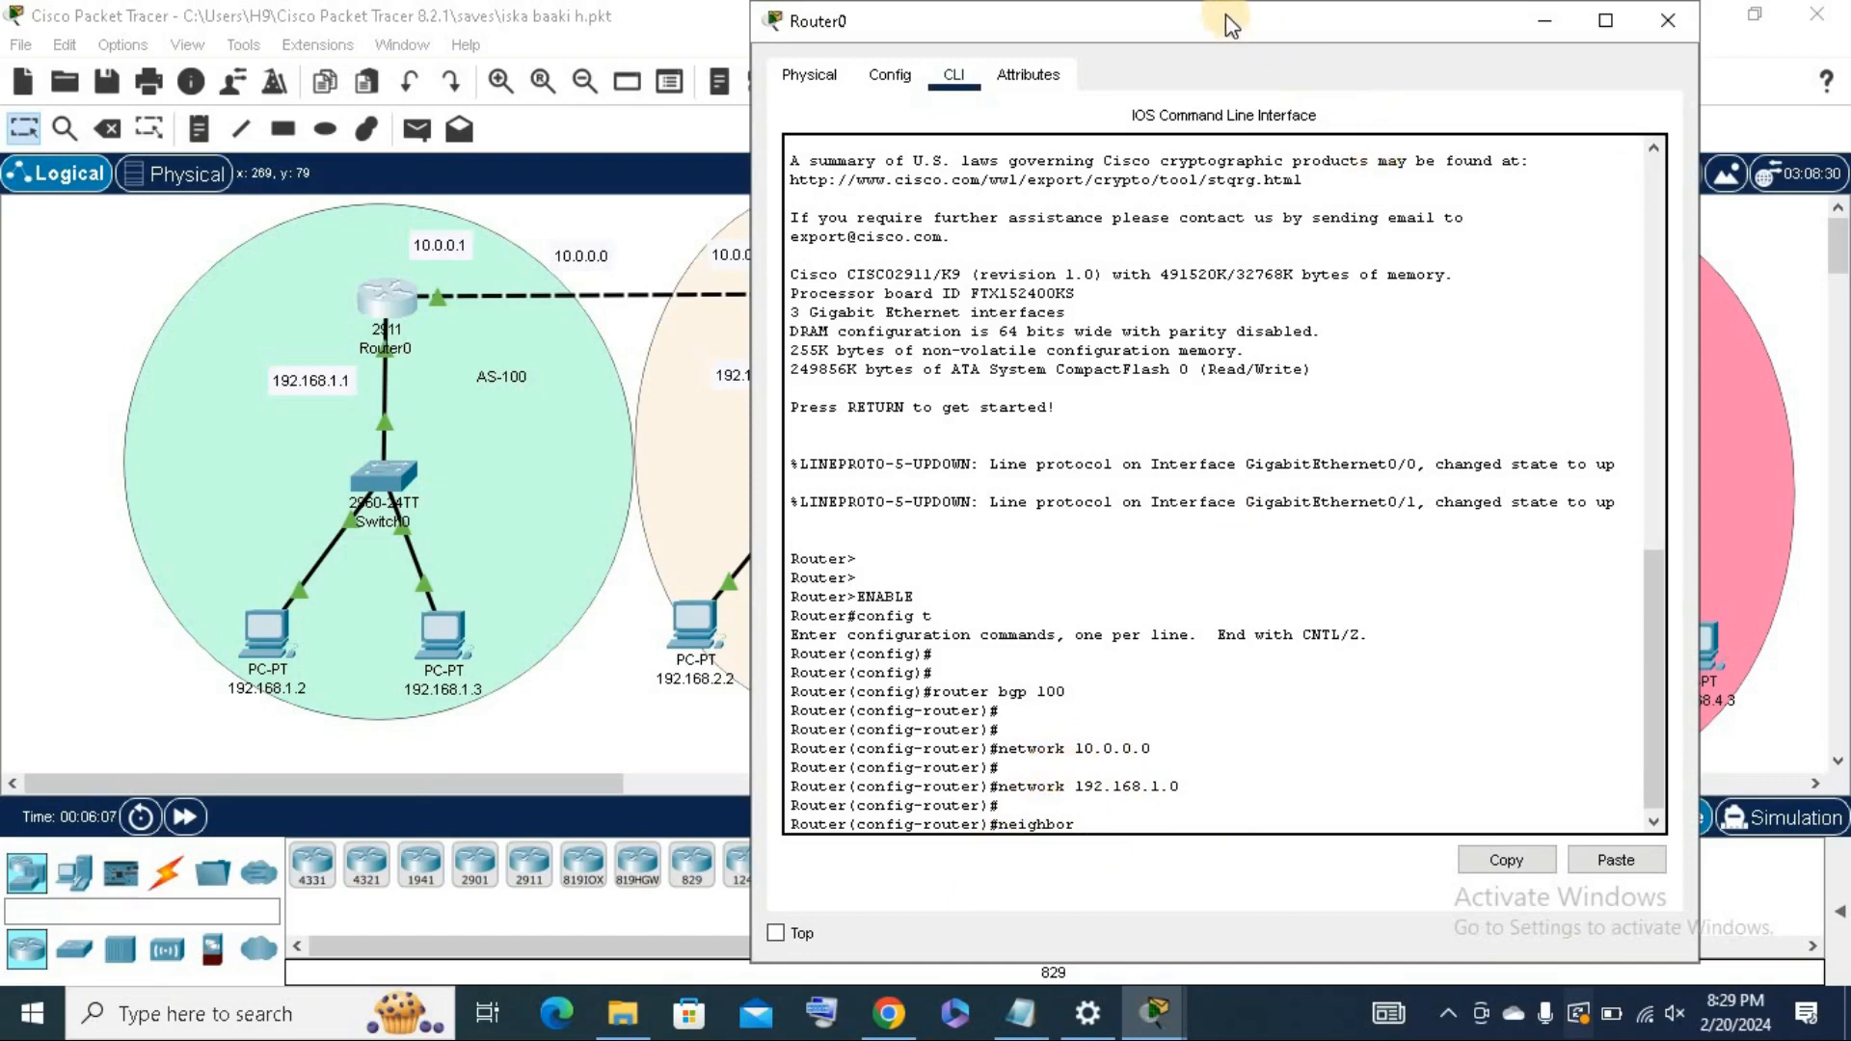
left_click_drag(1347, 24, 1474, 33)
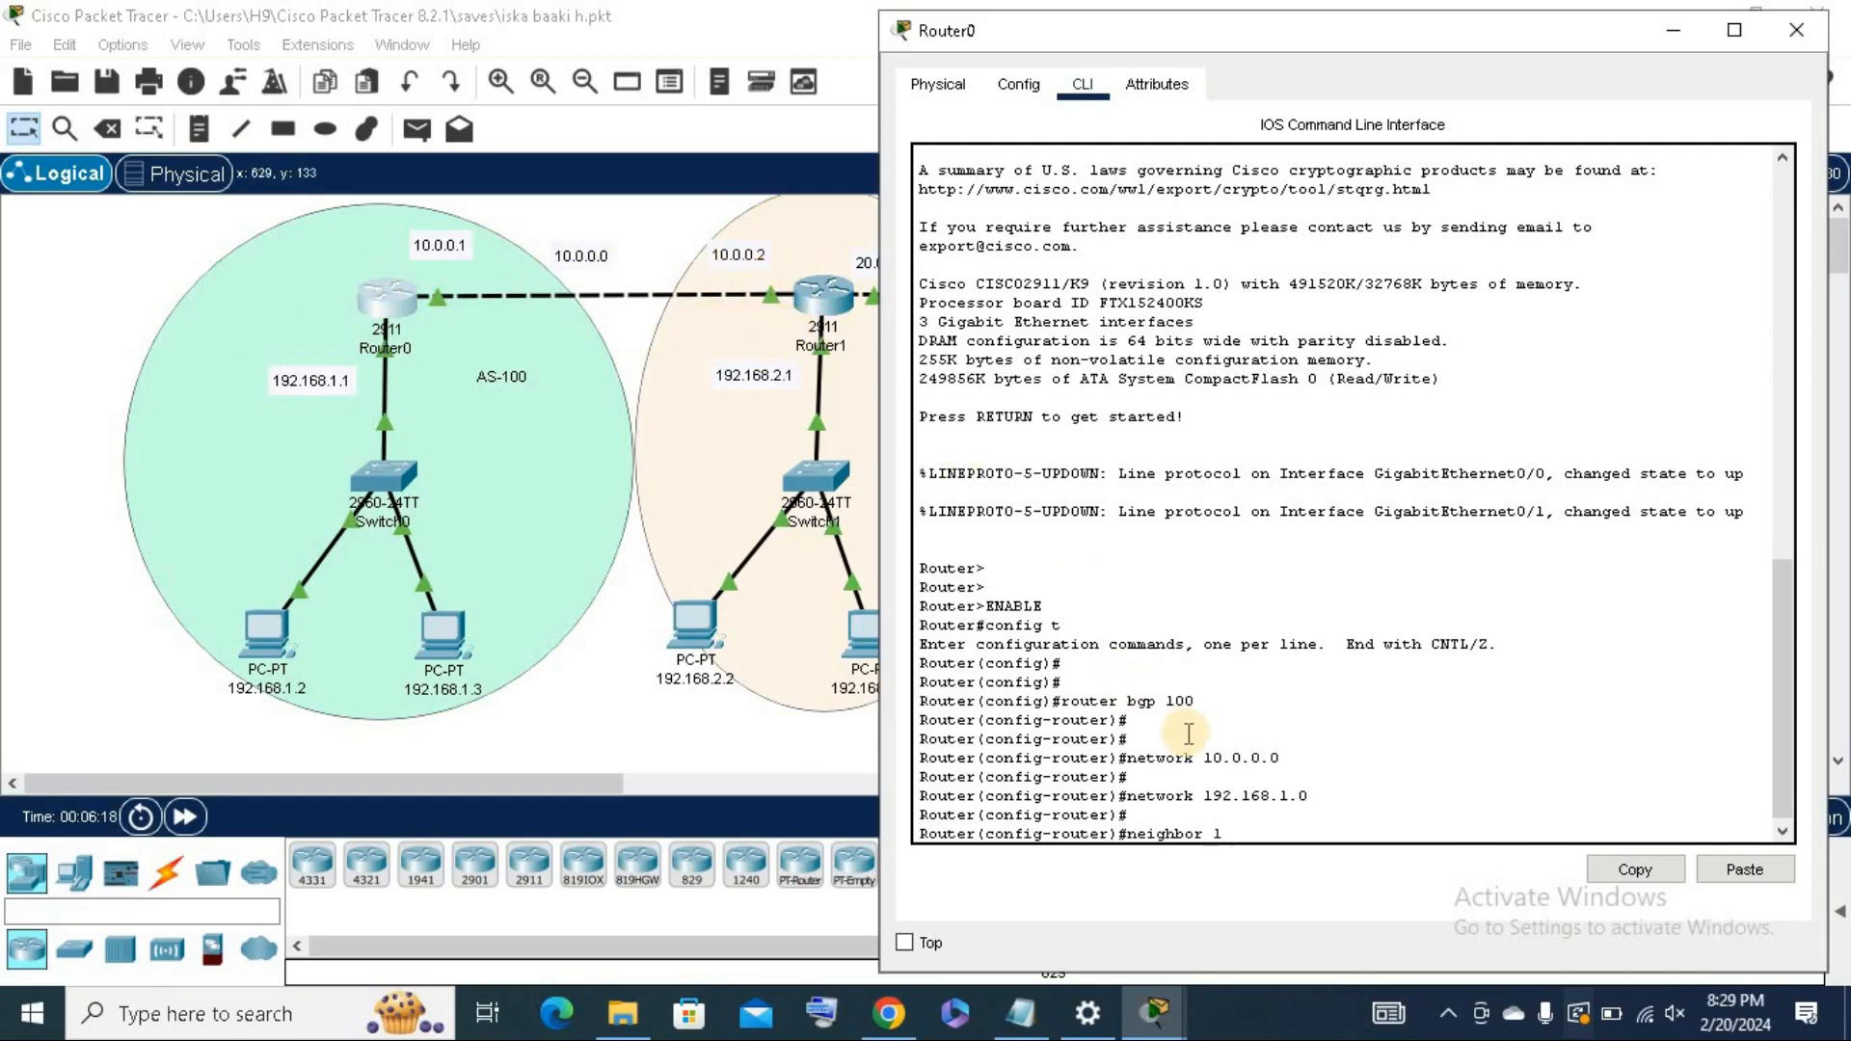
type("0.0.0.2 remote-as")
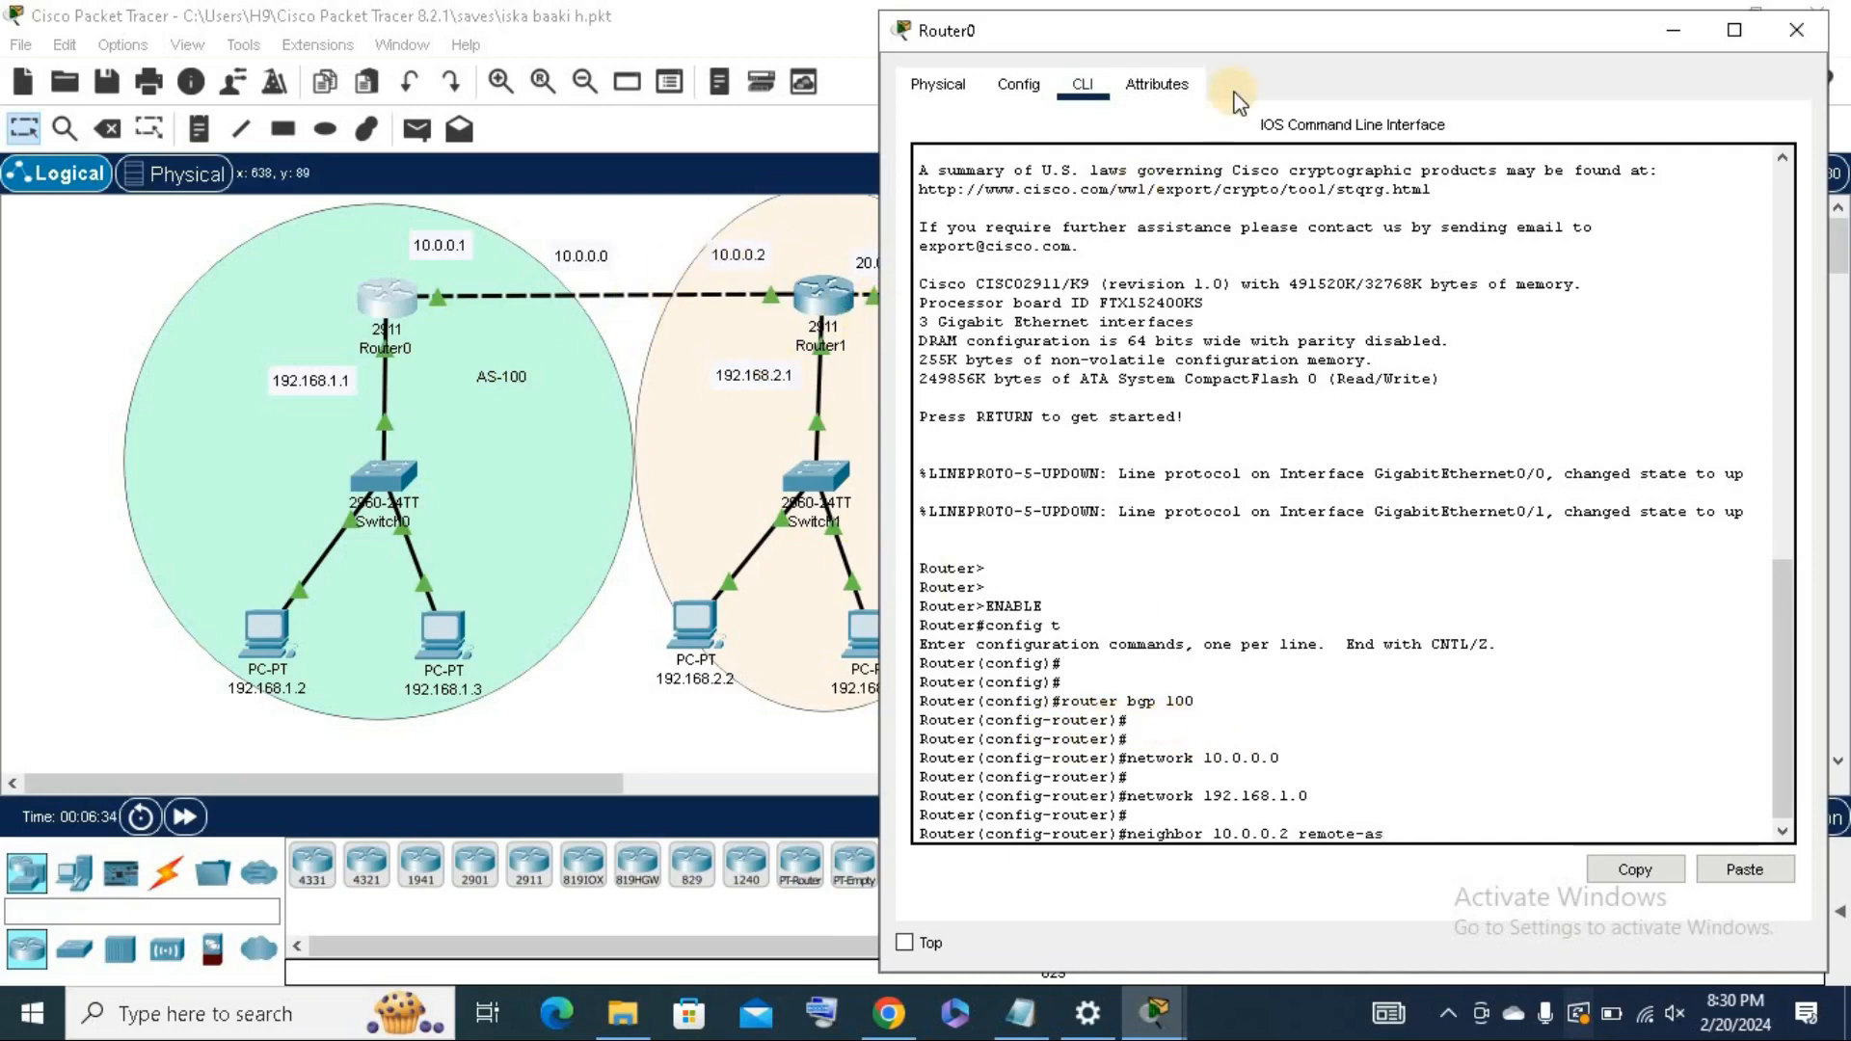
left_click_drag(1350, 25, 1487, 22)
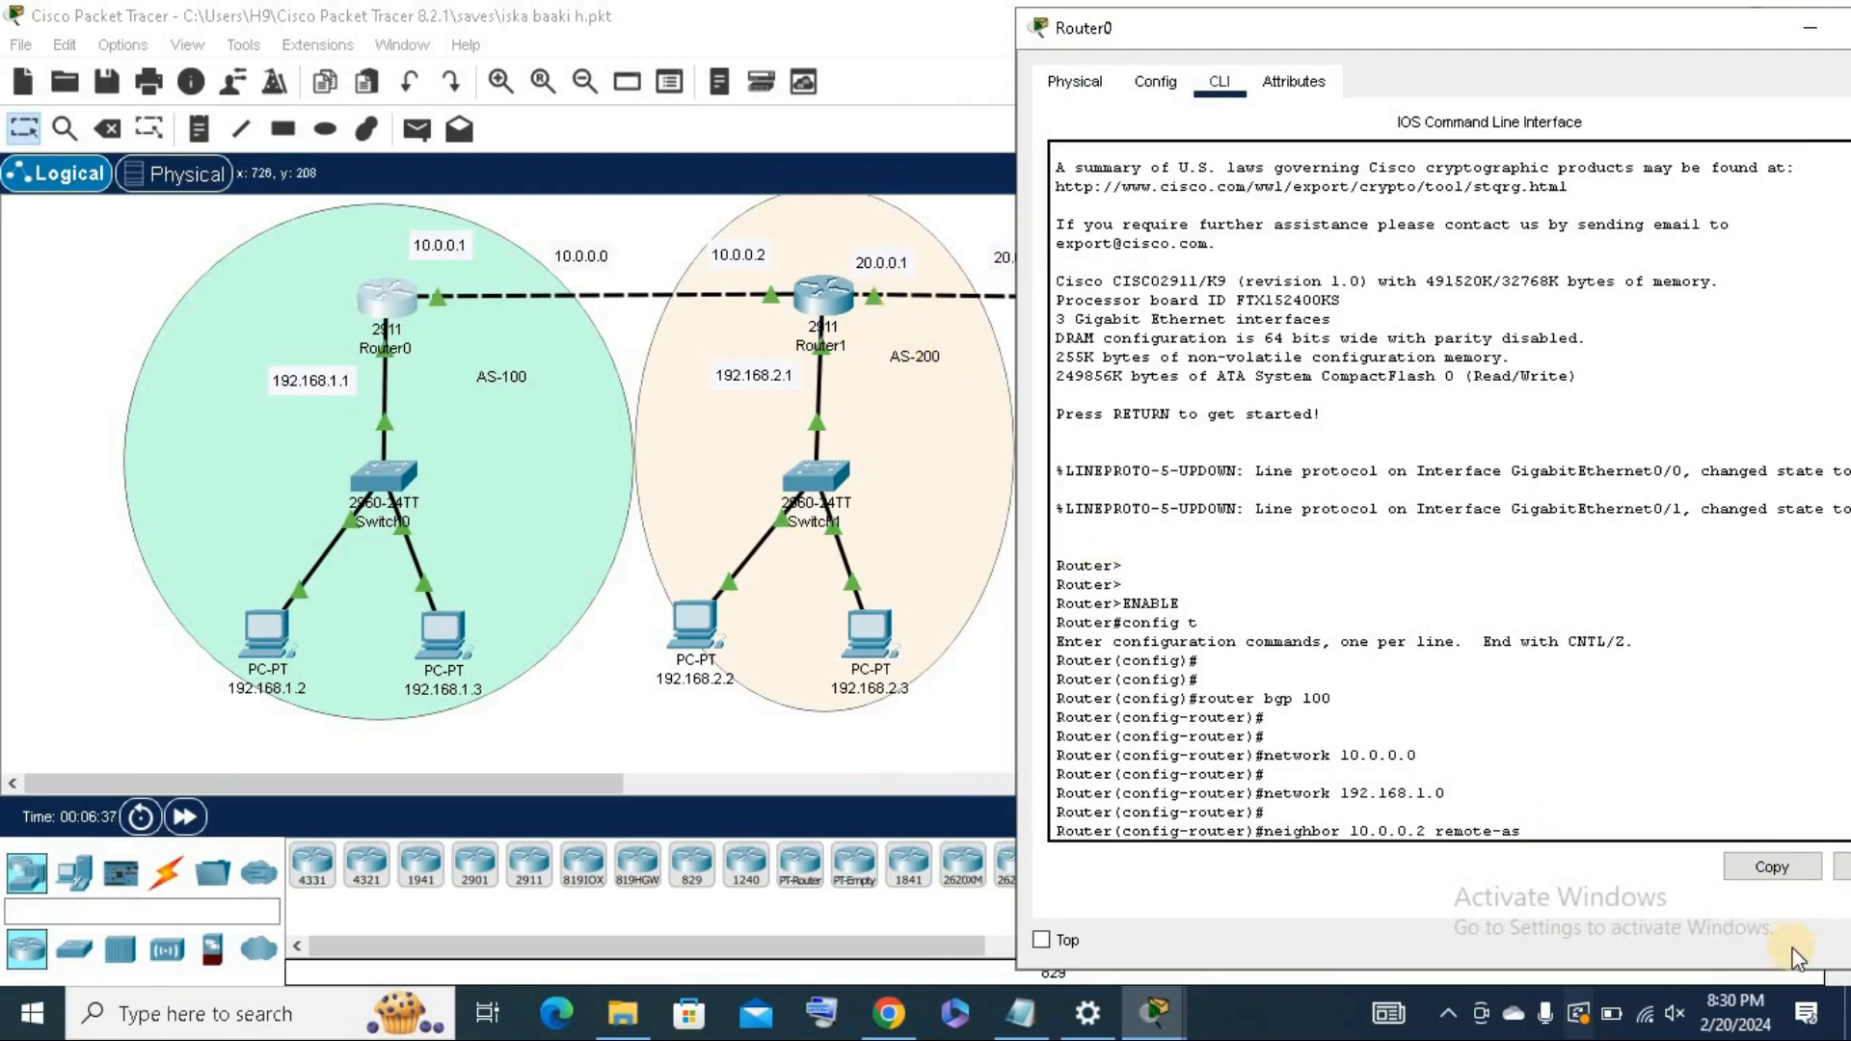
type("200")
key("Return")
key("Return")
key("Return")
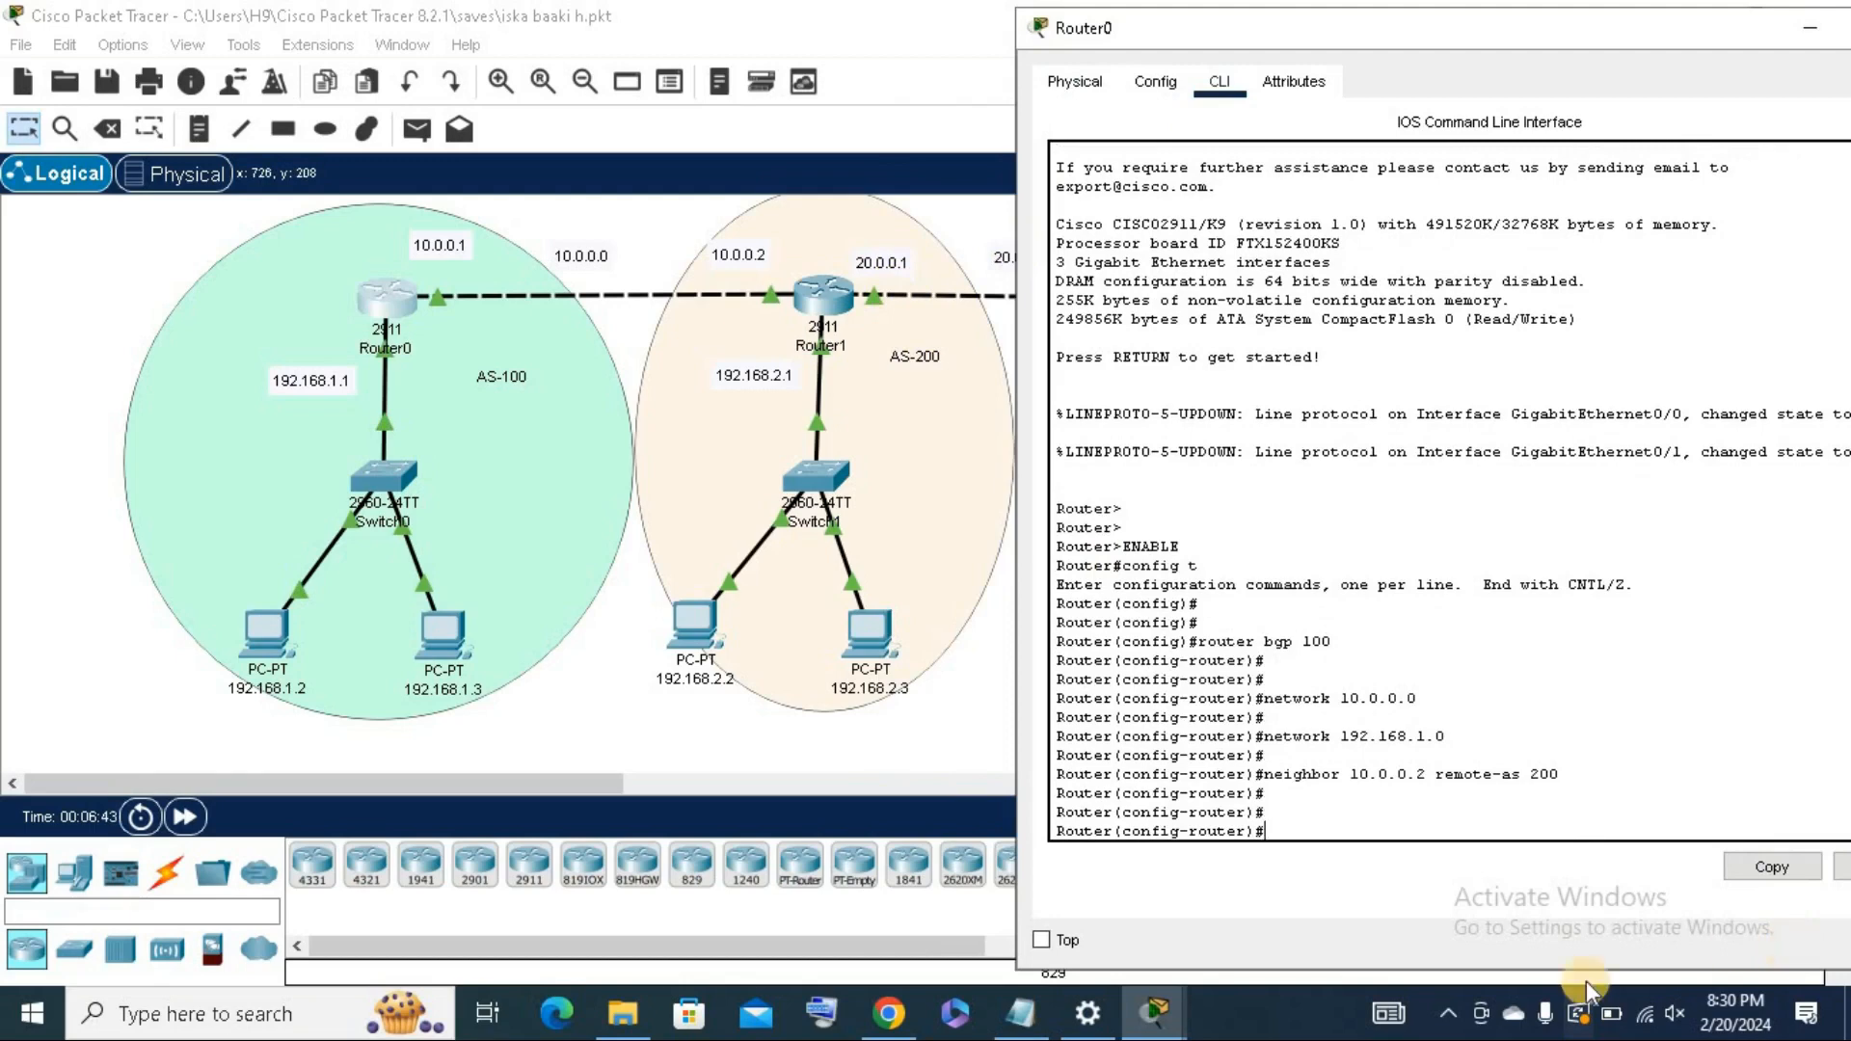
Check the comands bgp notes in Notepad, leave Router0's BGP configuration with exit, and close the Router0 window.
left_click(1021, 1022)
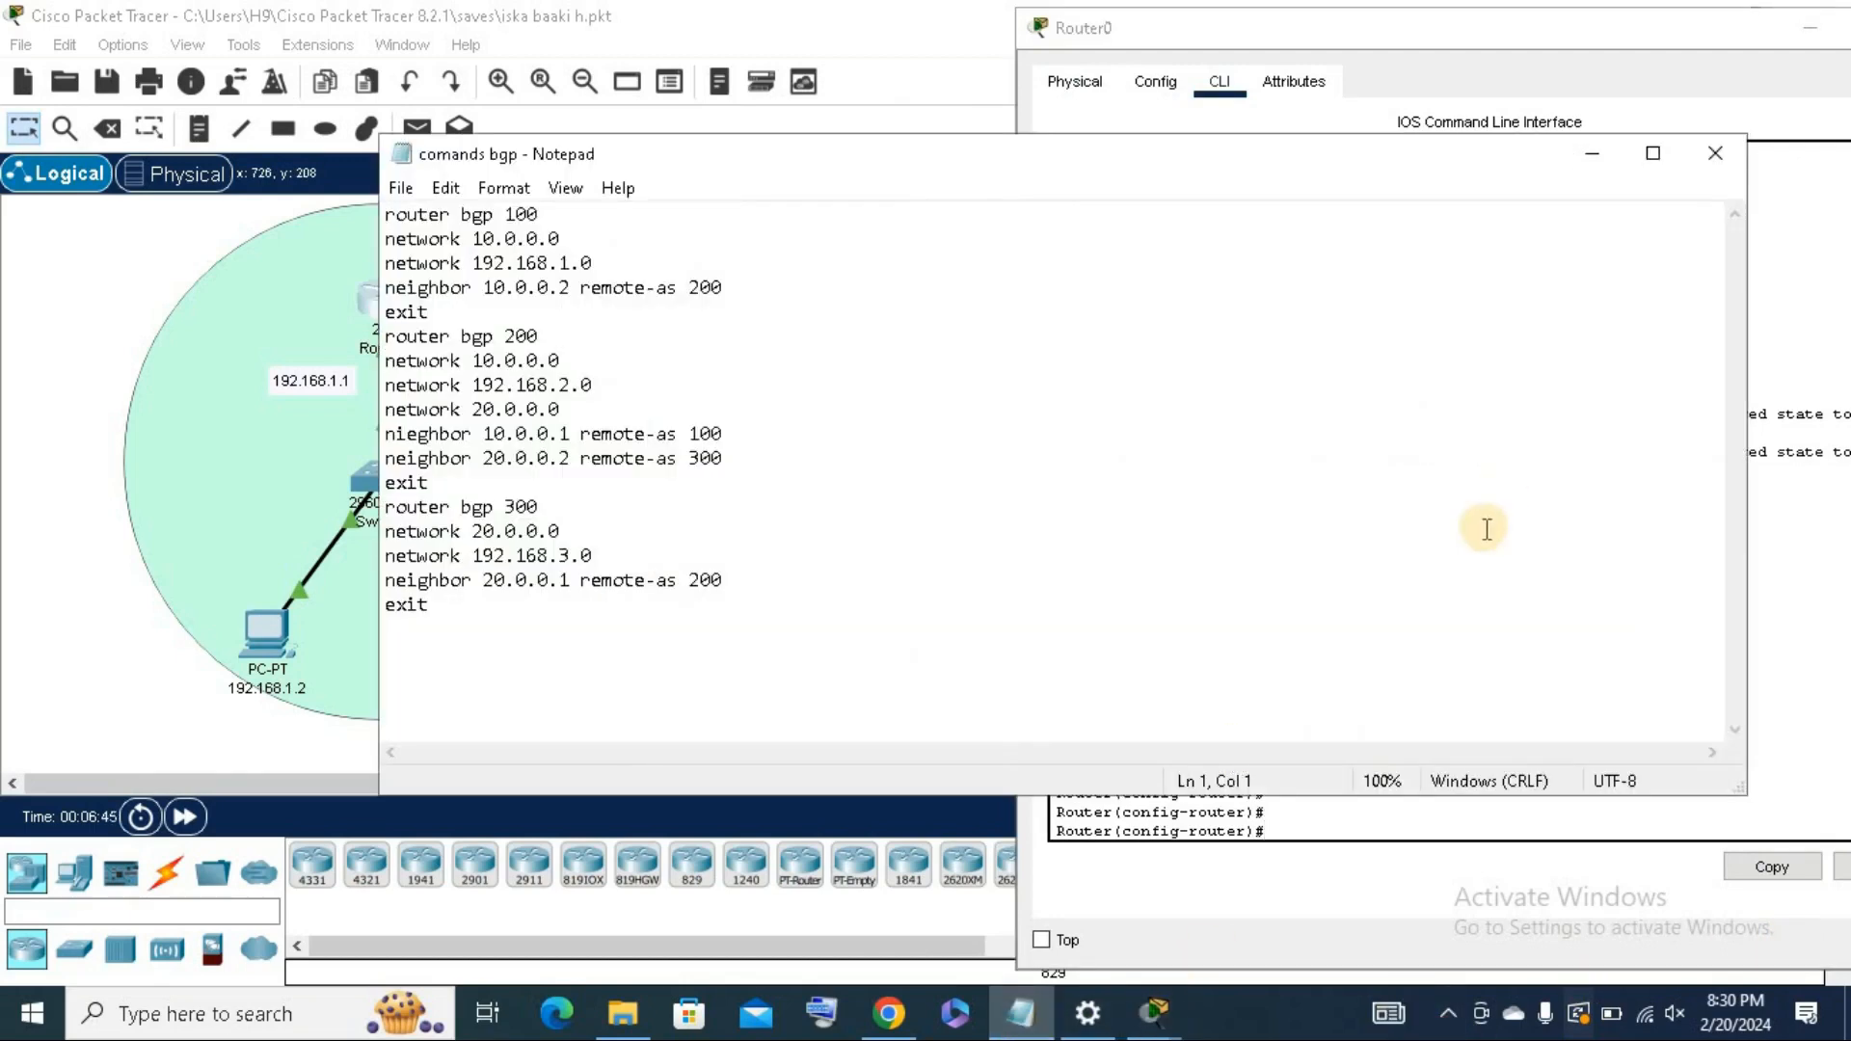
left_click(1593, 158)
type("exit")
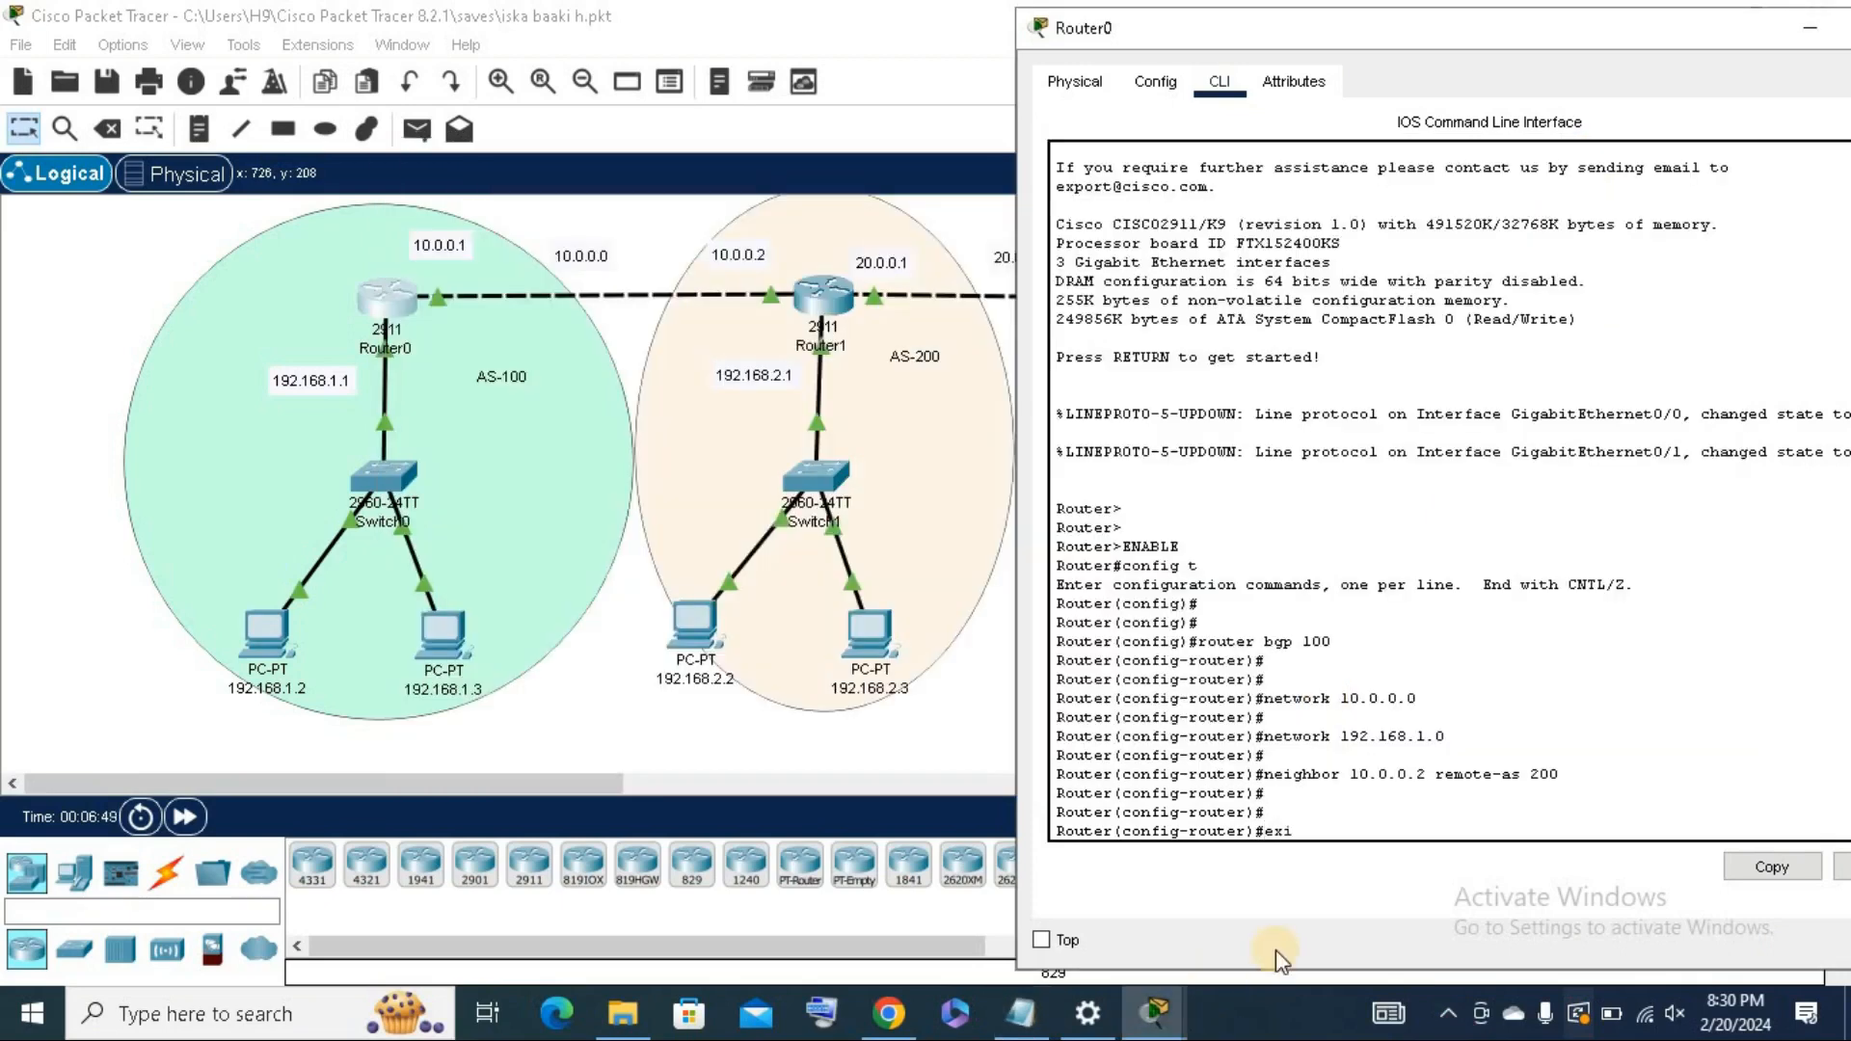
key("Return")
key("Return")
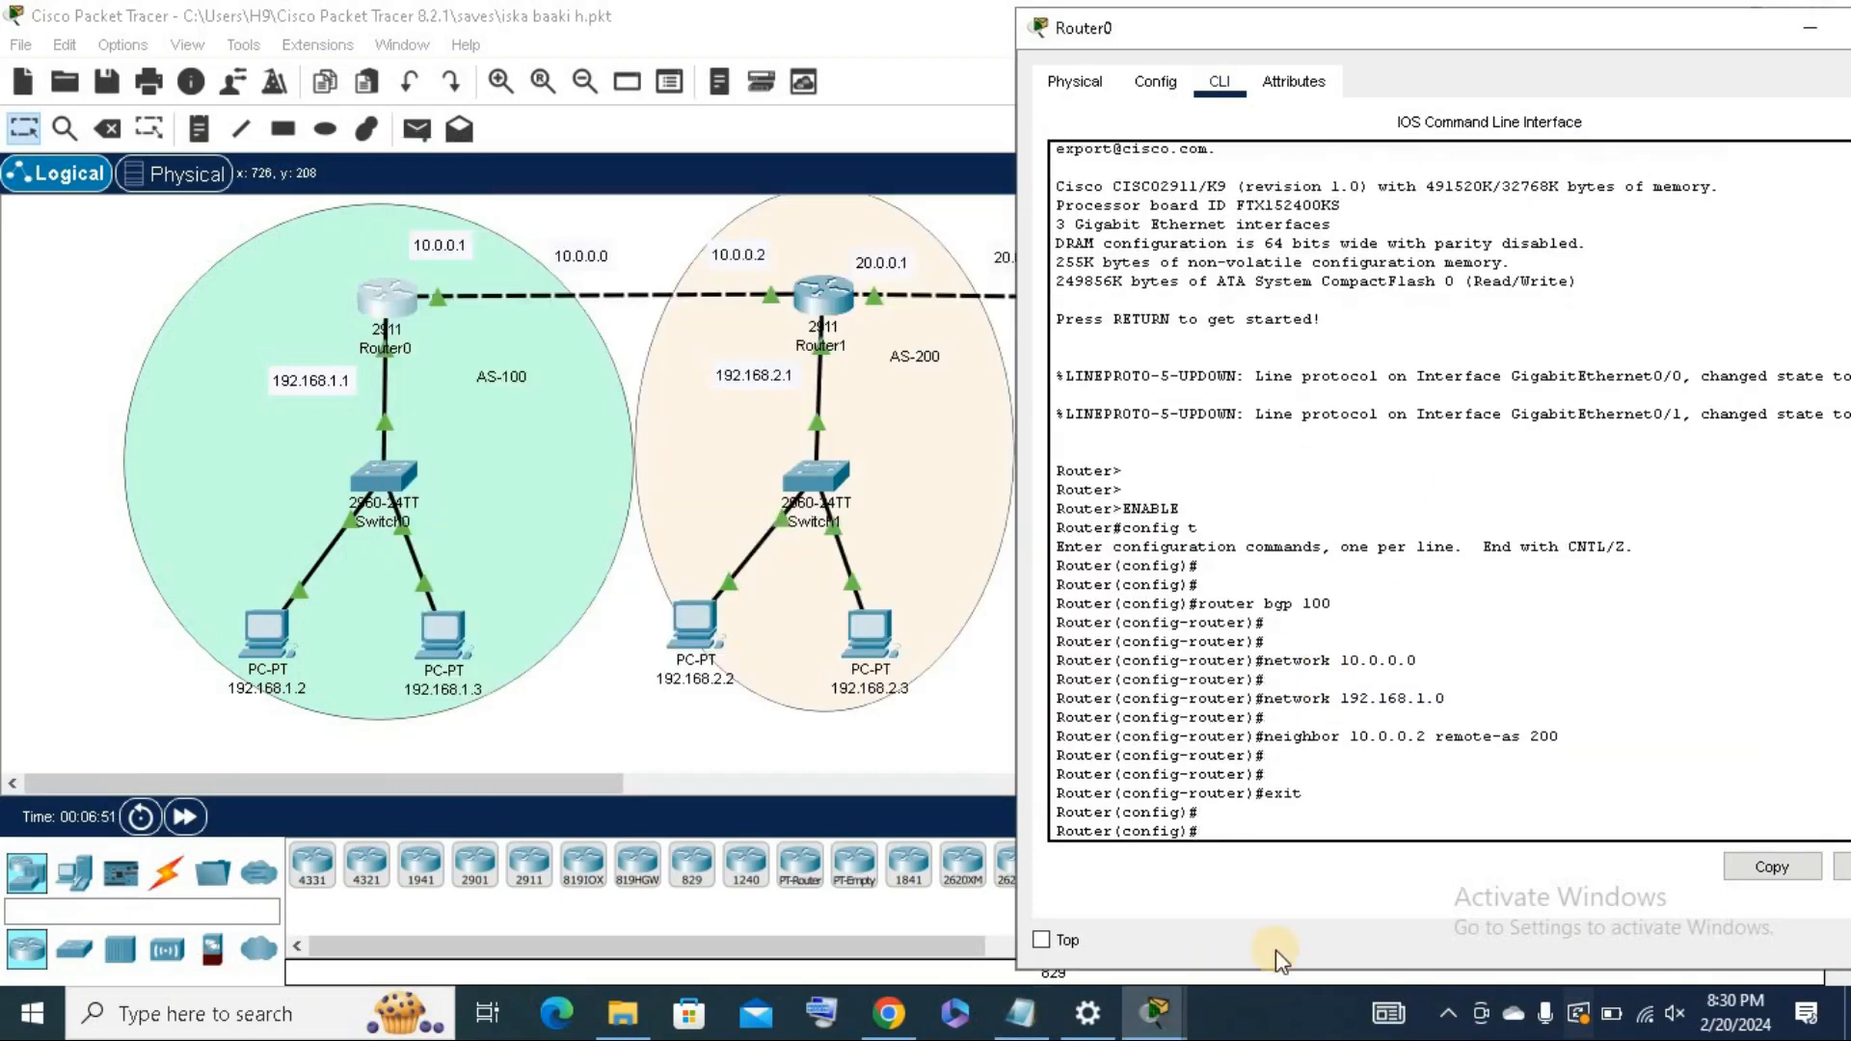
left_click_drag(1658, 32, 1431, 25)
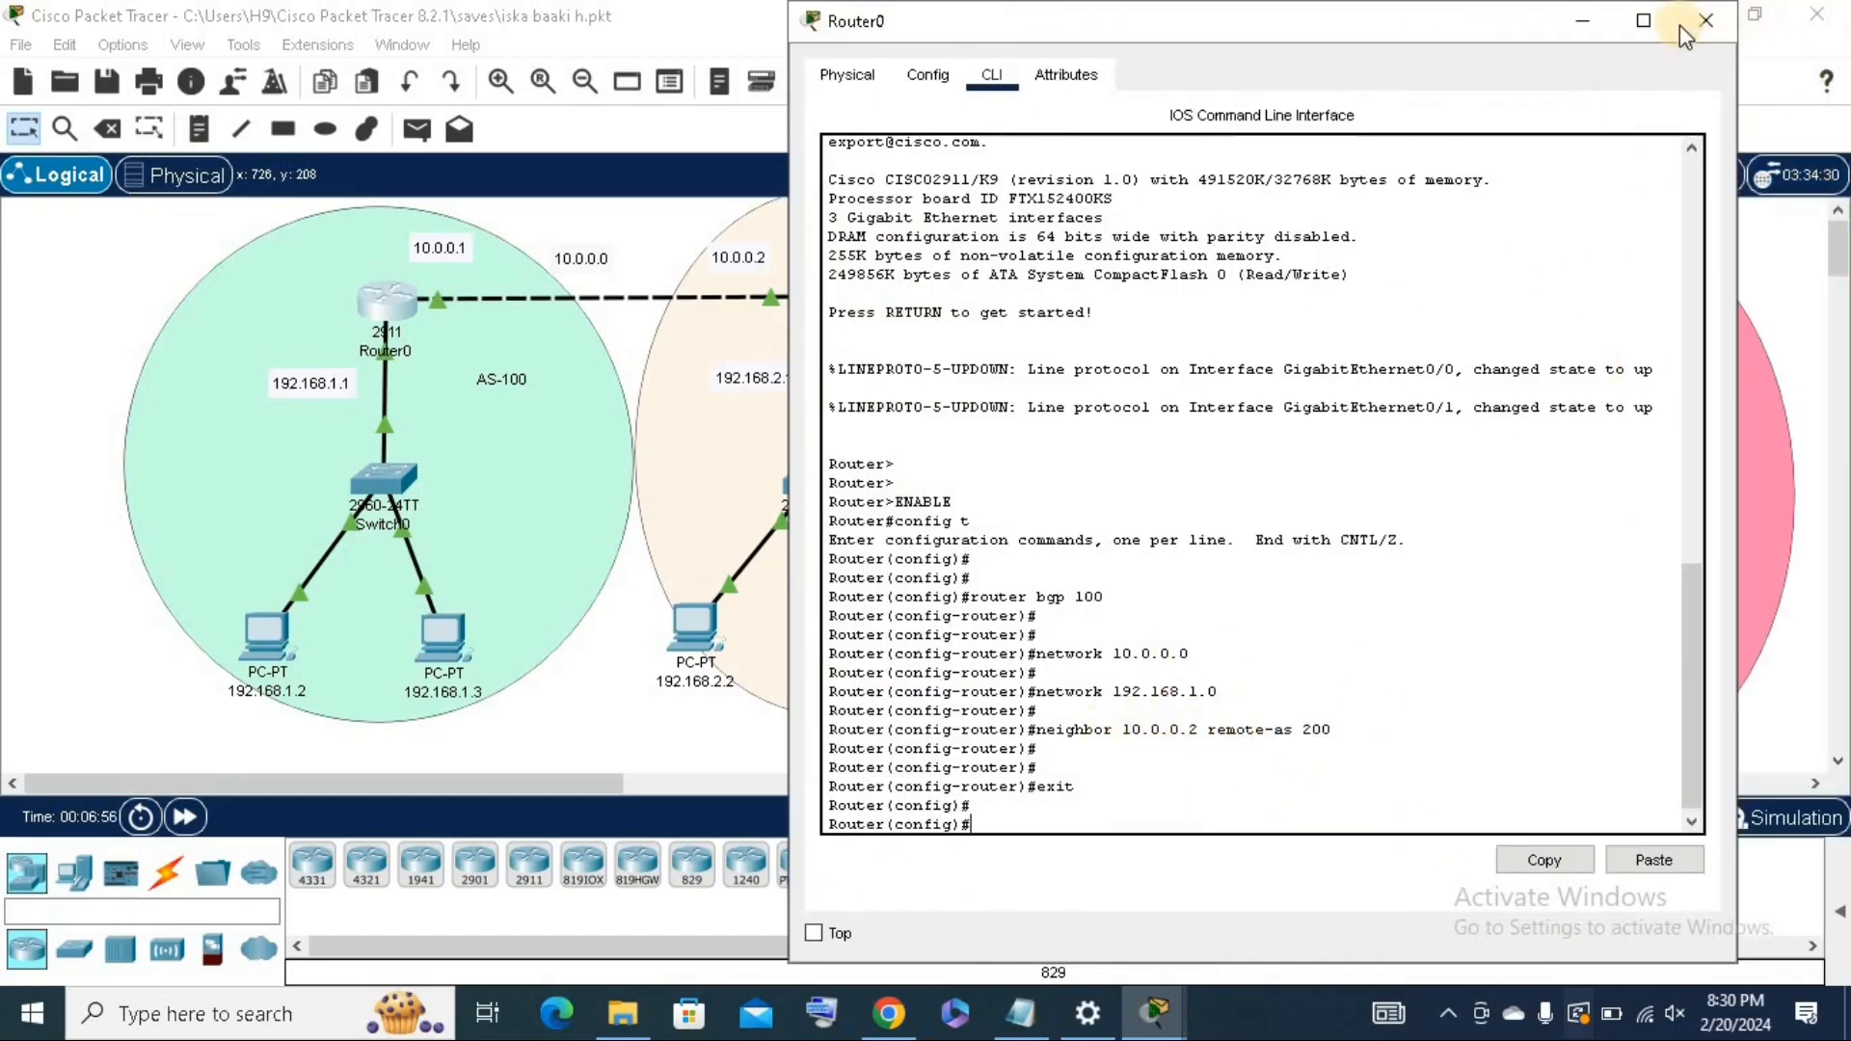
left_click(1704, 20)
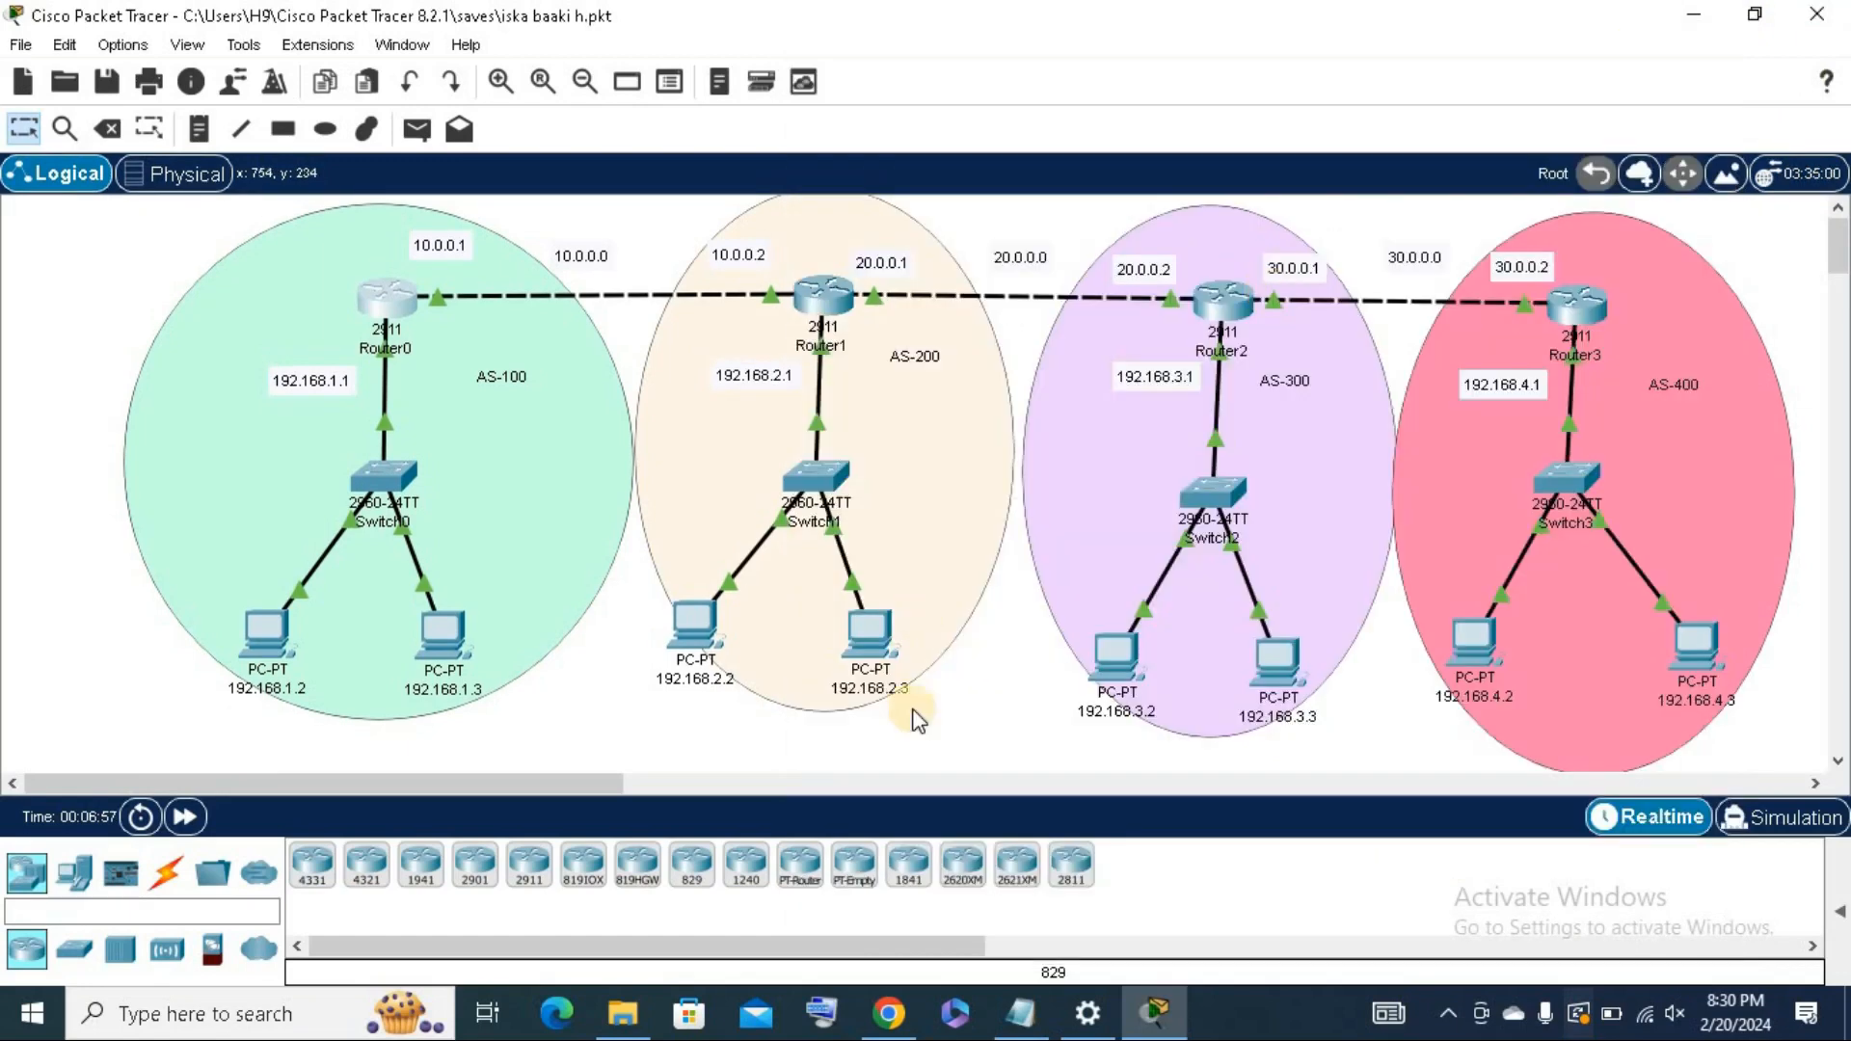
Open Router1's command line and enter privileged mode with enable and global configuration mode with config t.
left_click(831, 291)
left_click_drag(849, 44, 1311, 50)
left_click(1116, 114)
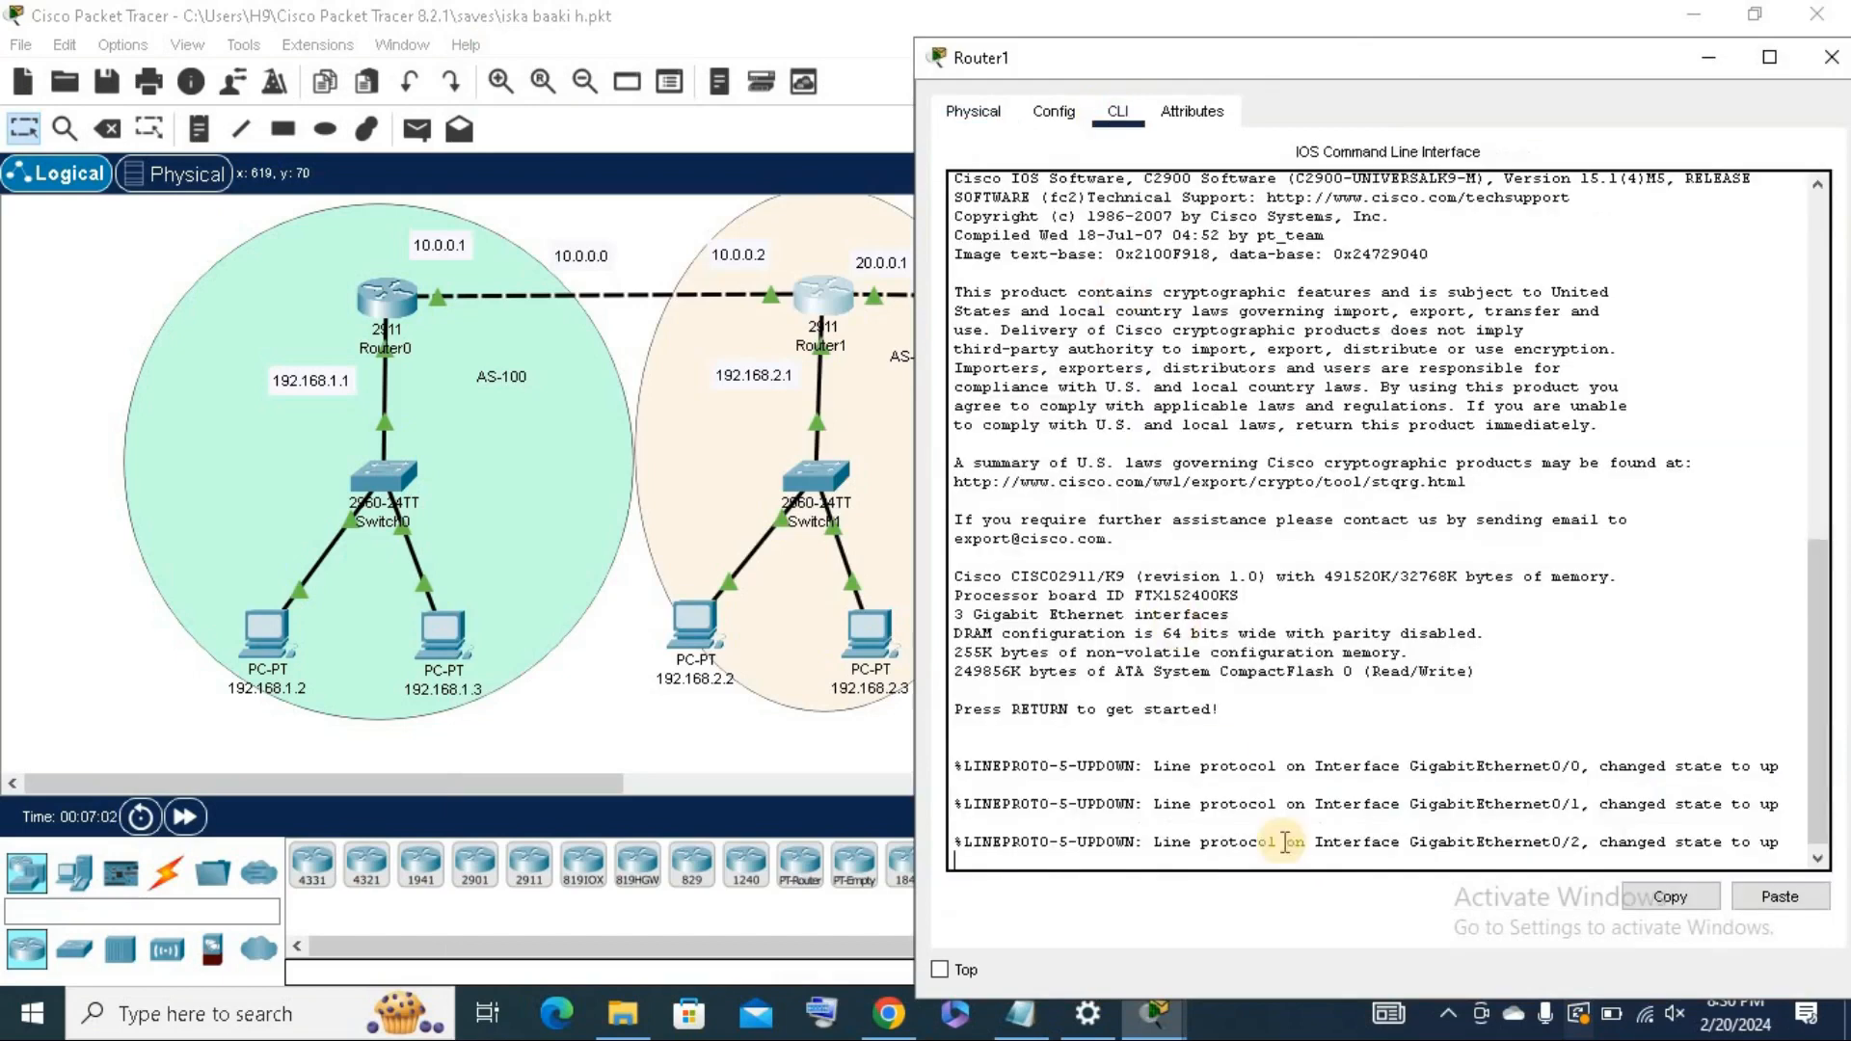
key("Return")
key("Return")
key("Return")
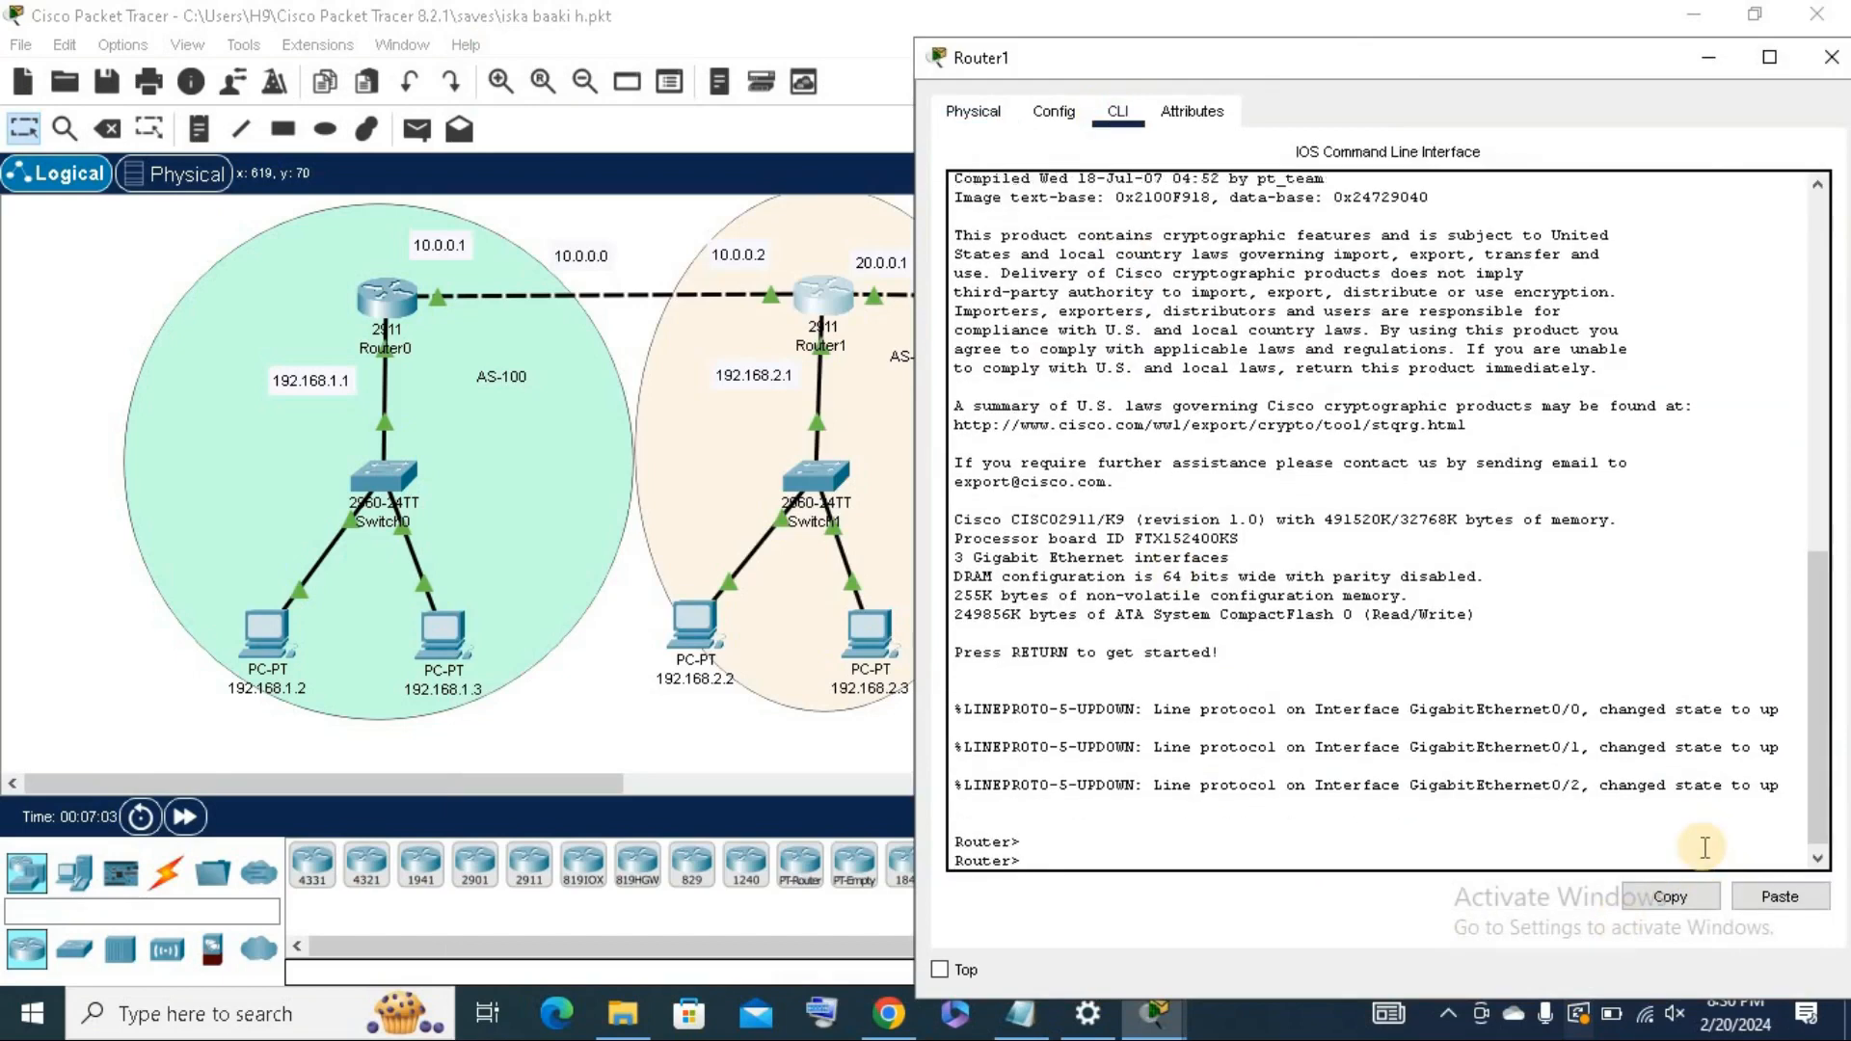
type("enable")
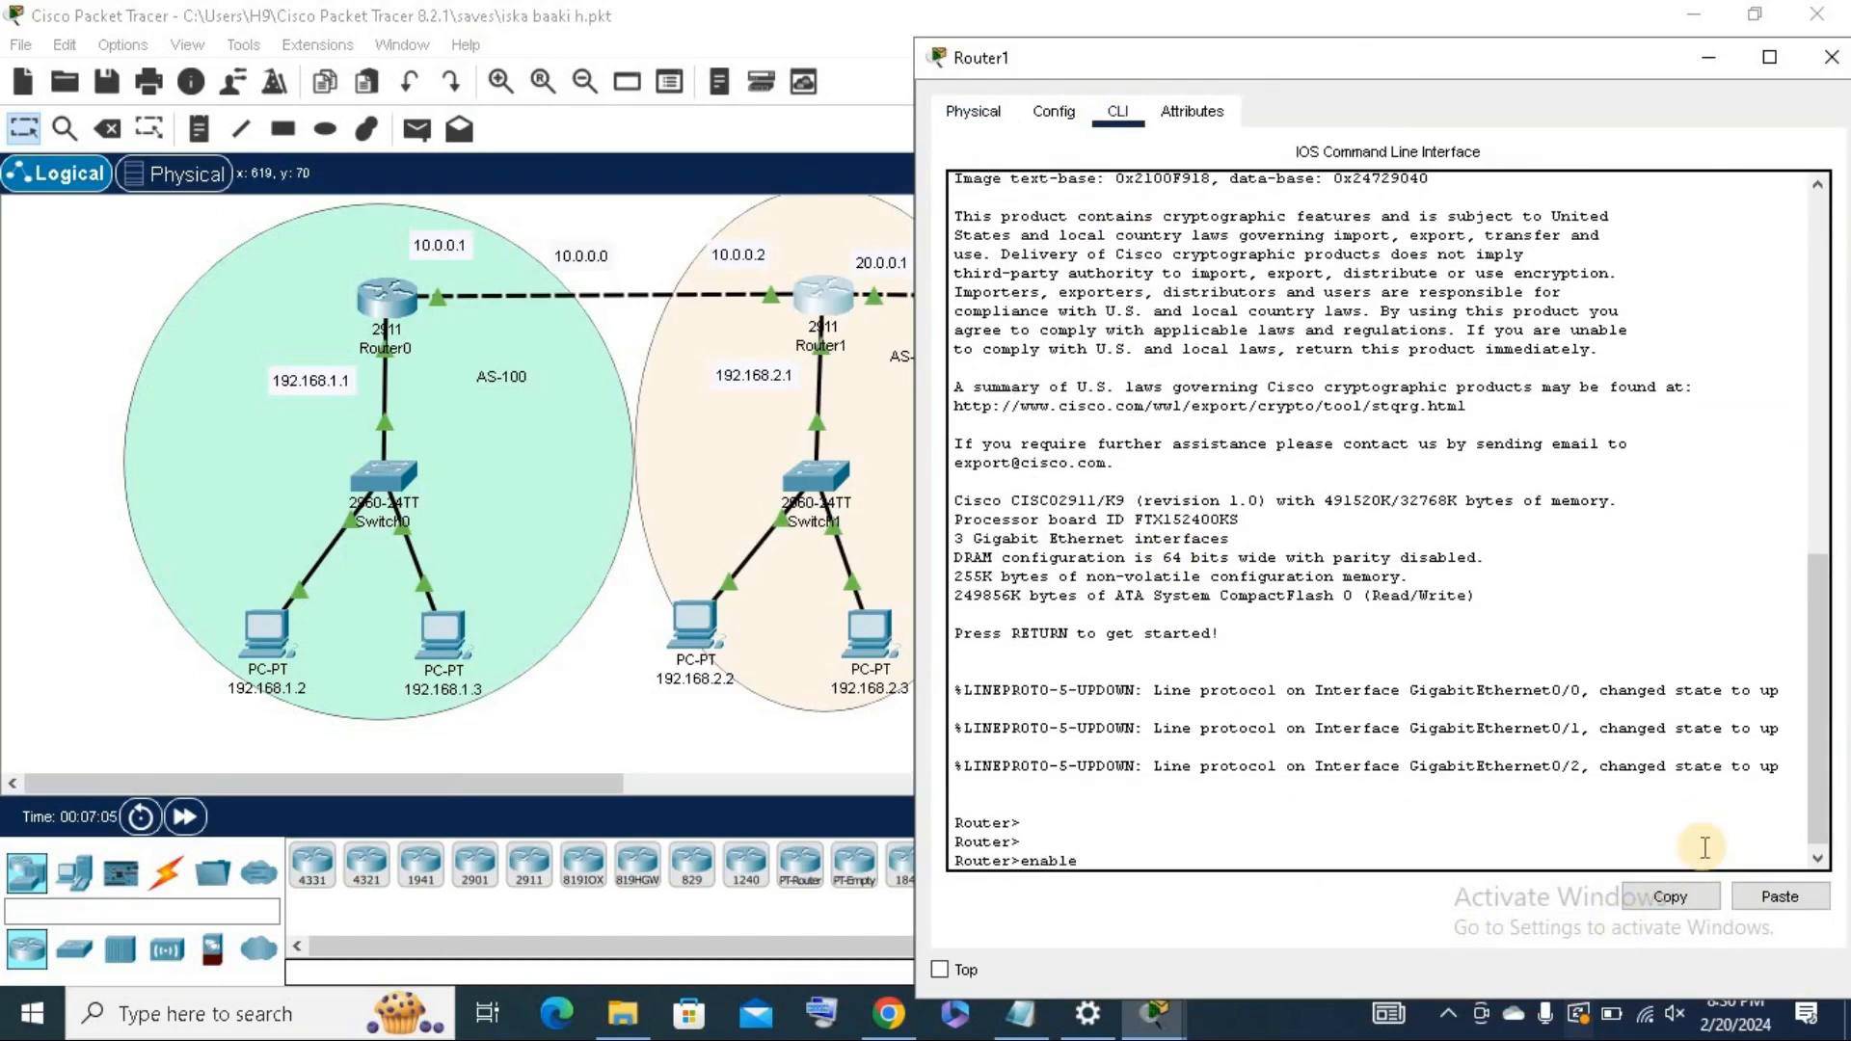
key("Return")
key("Return")
type("config t")
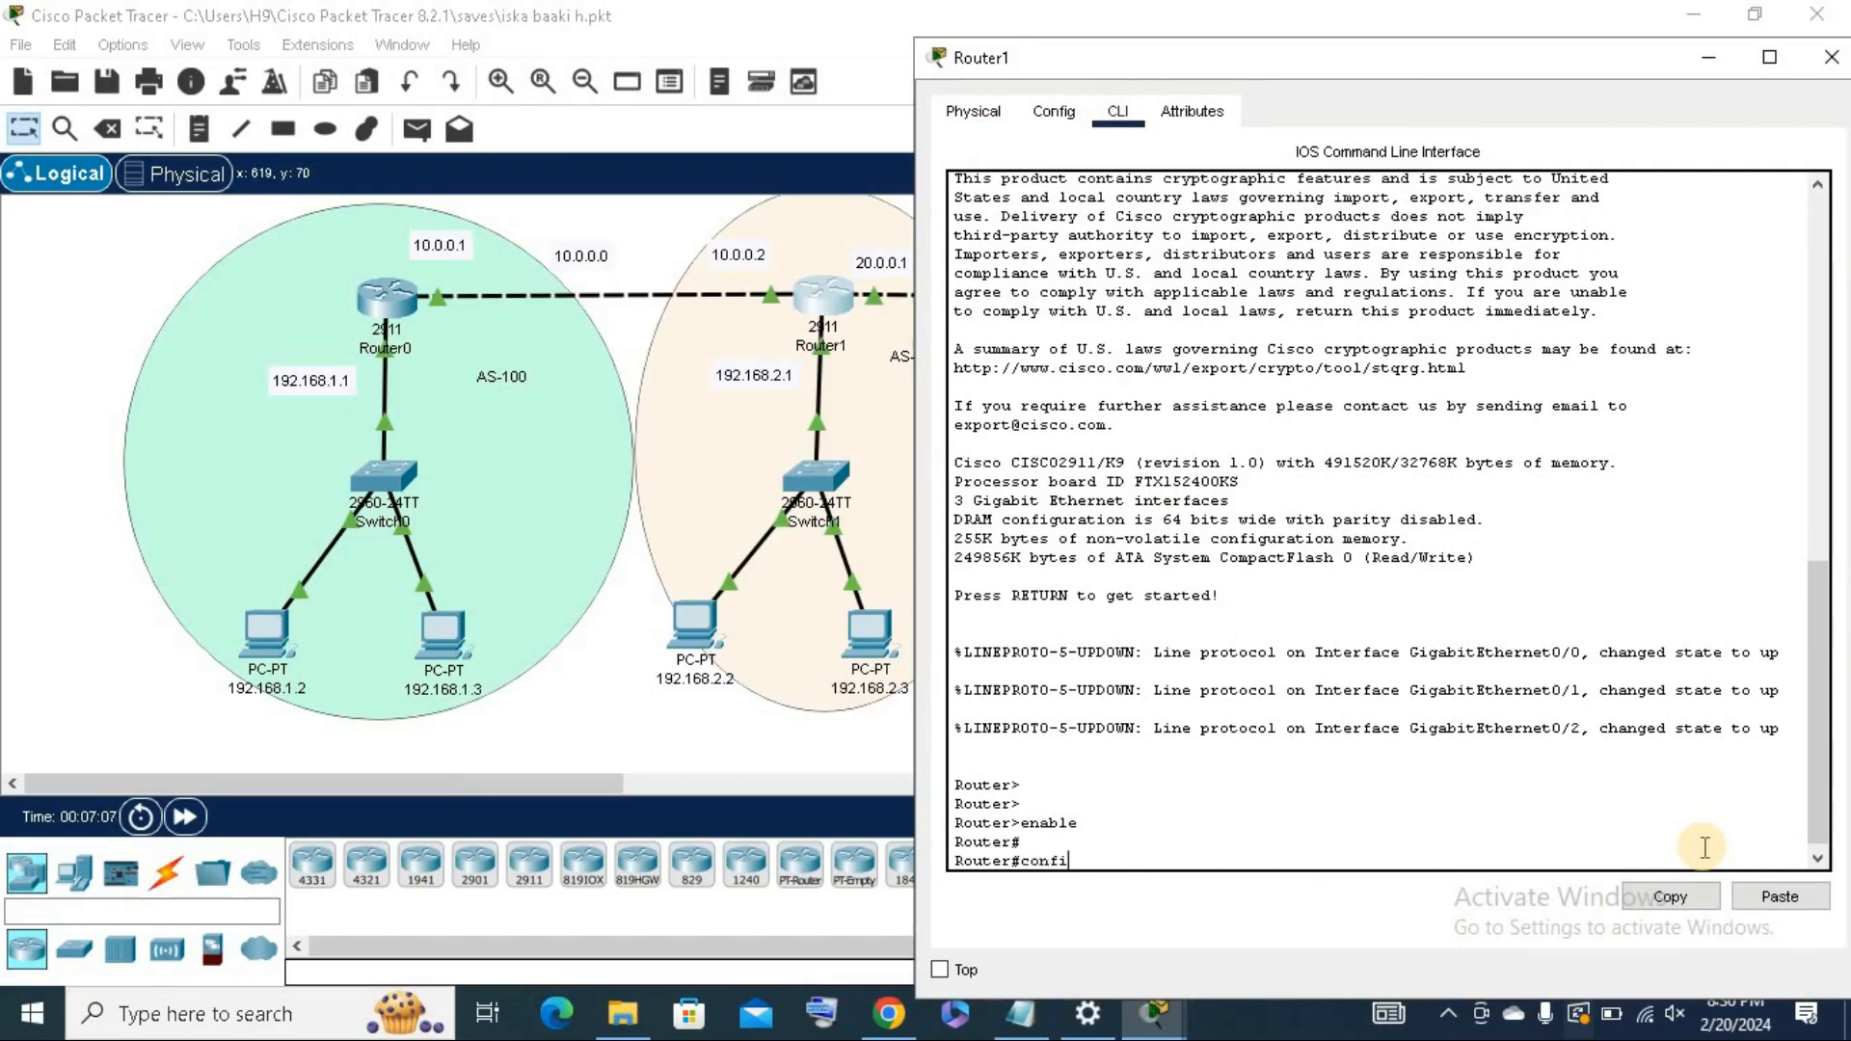
key("Return")
key("Return")
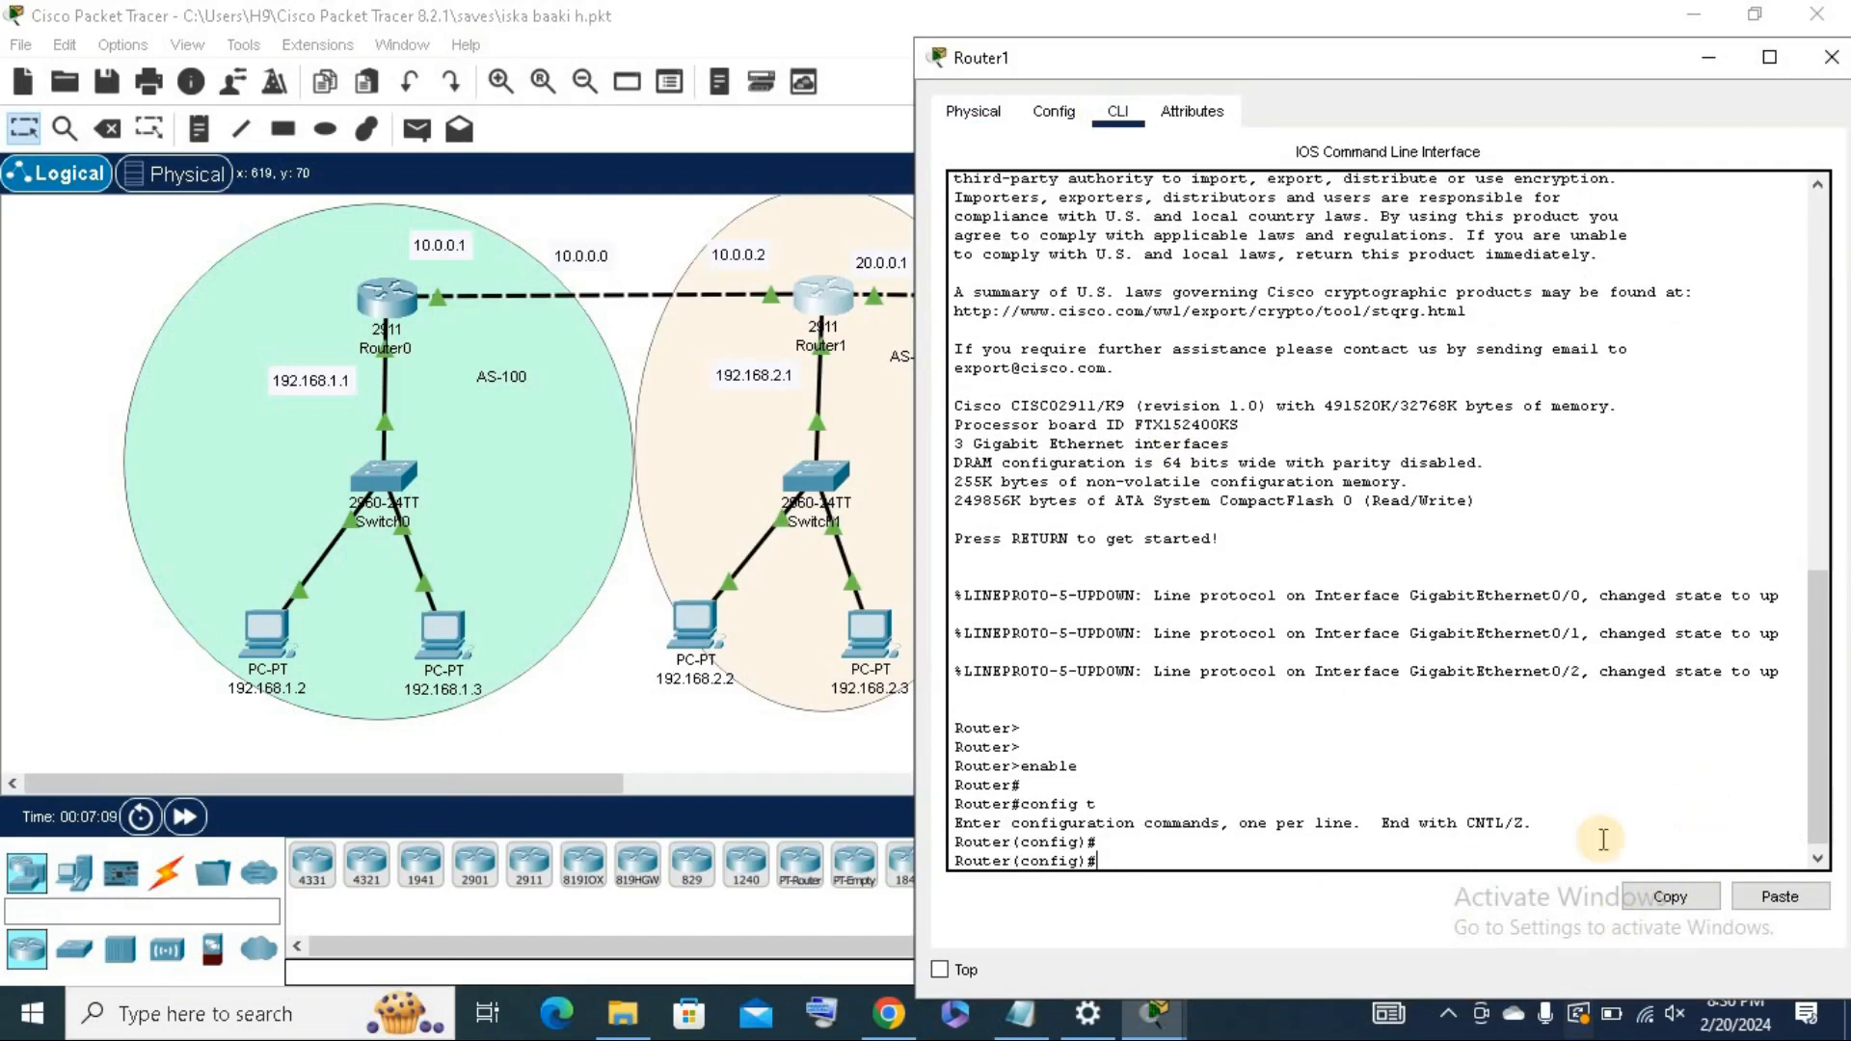
Start BGP routing on Router1 for autonomous system 200 with router bgp 200.
type("rou")
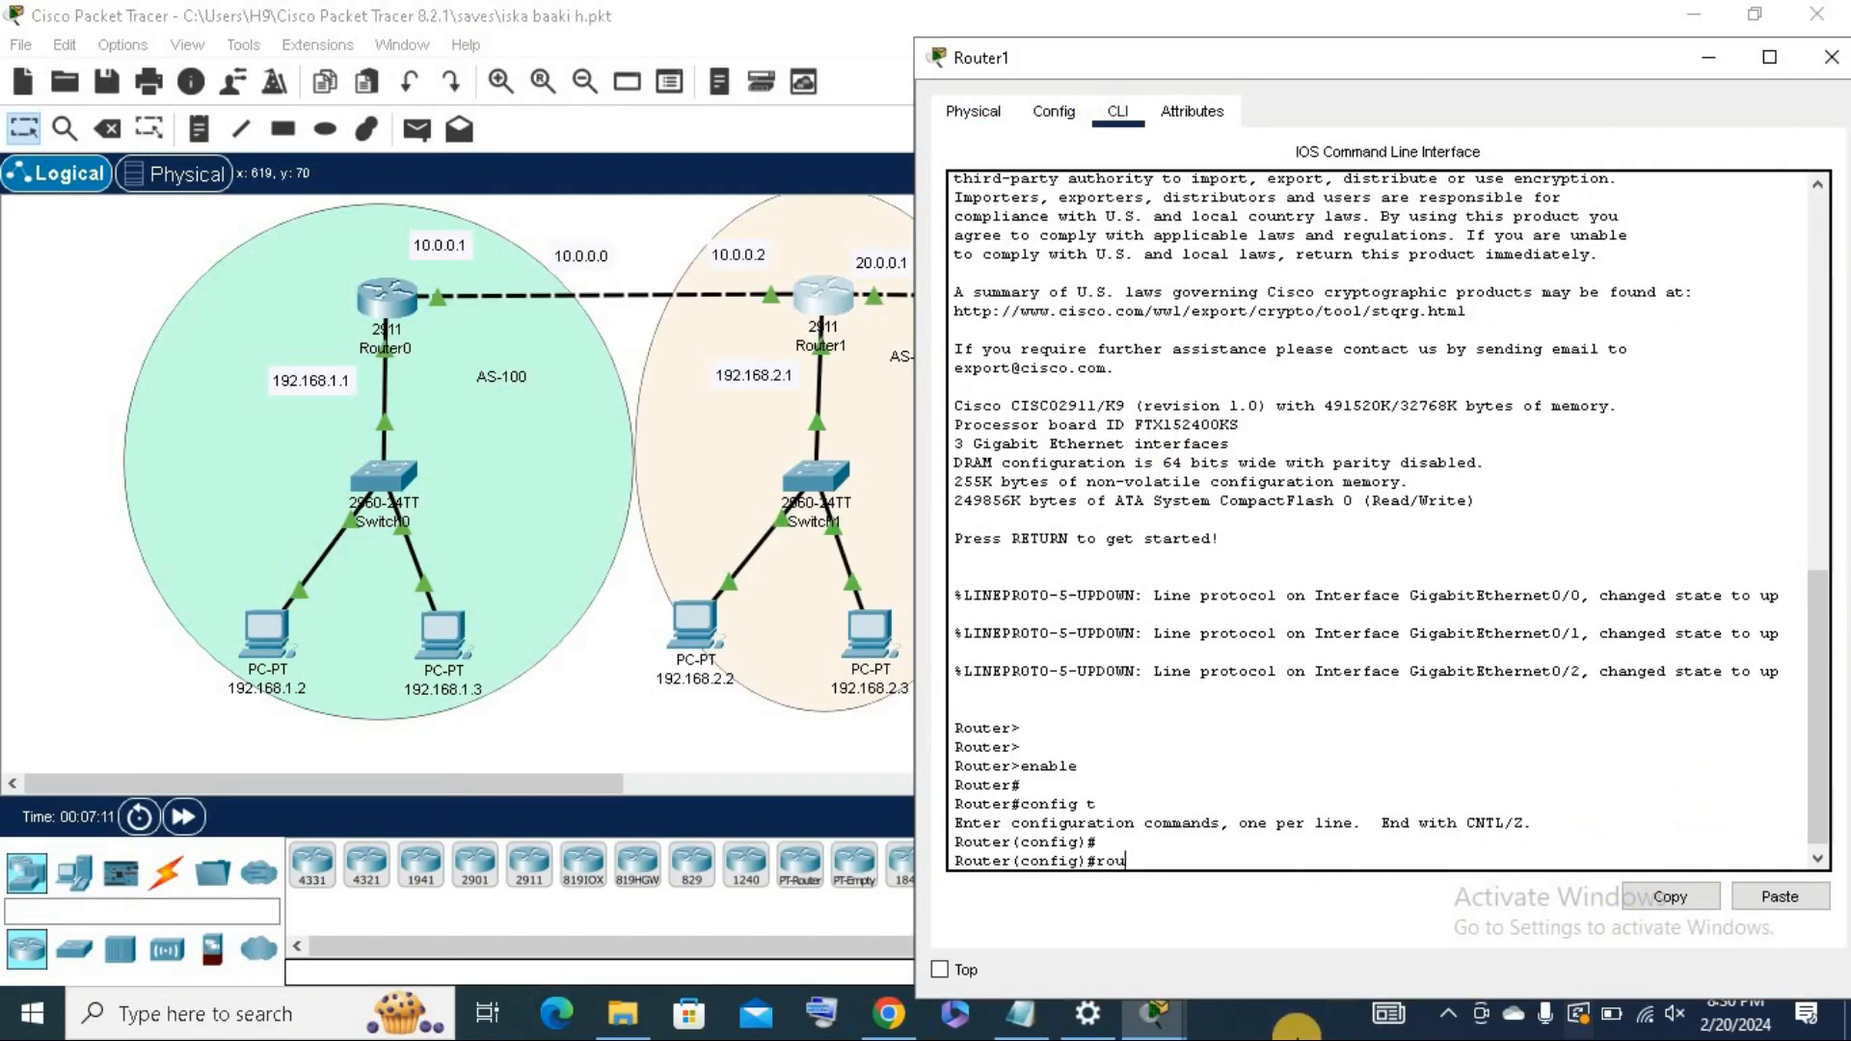
type("ter b")
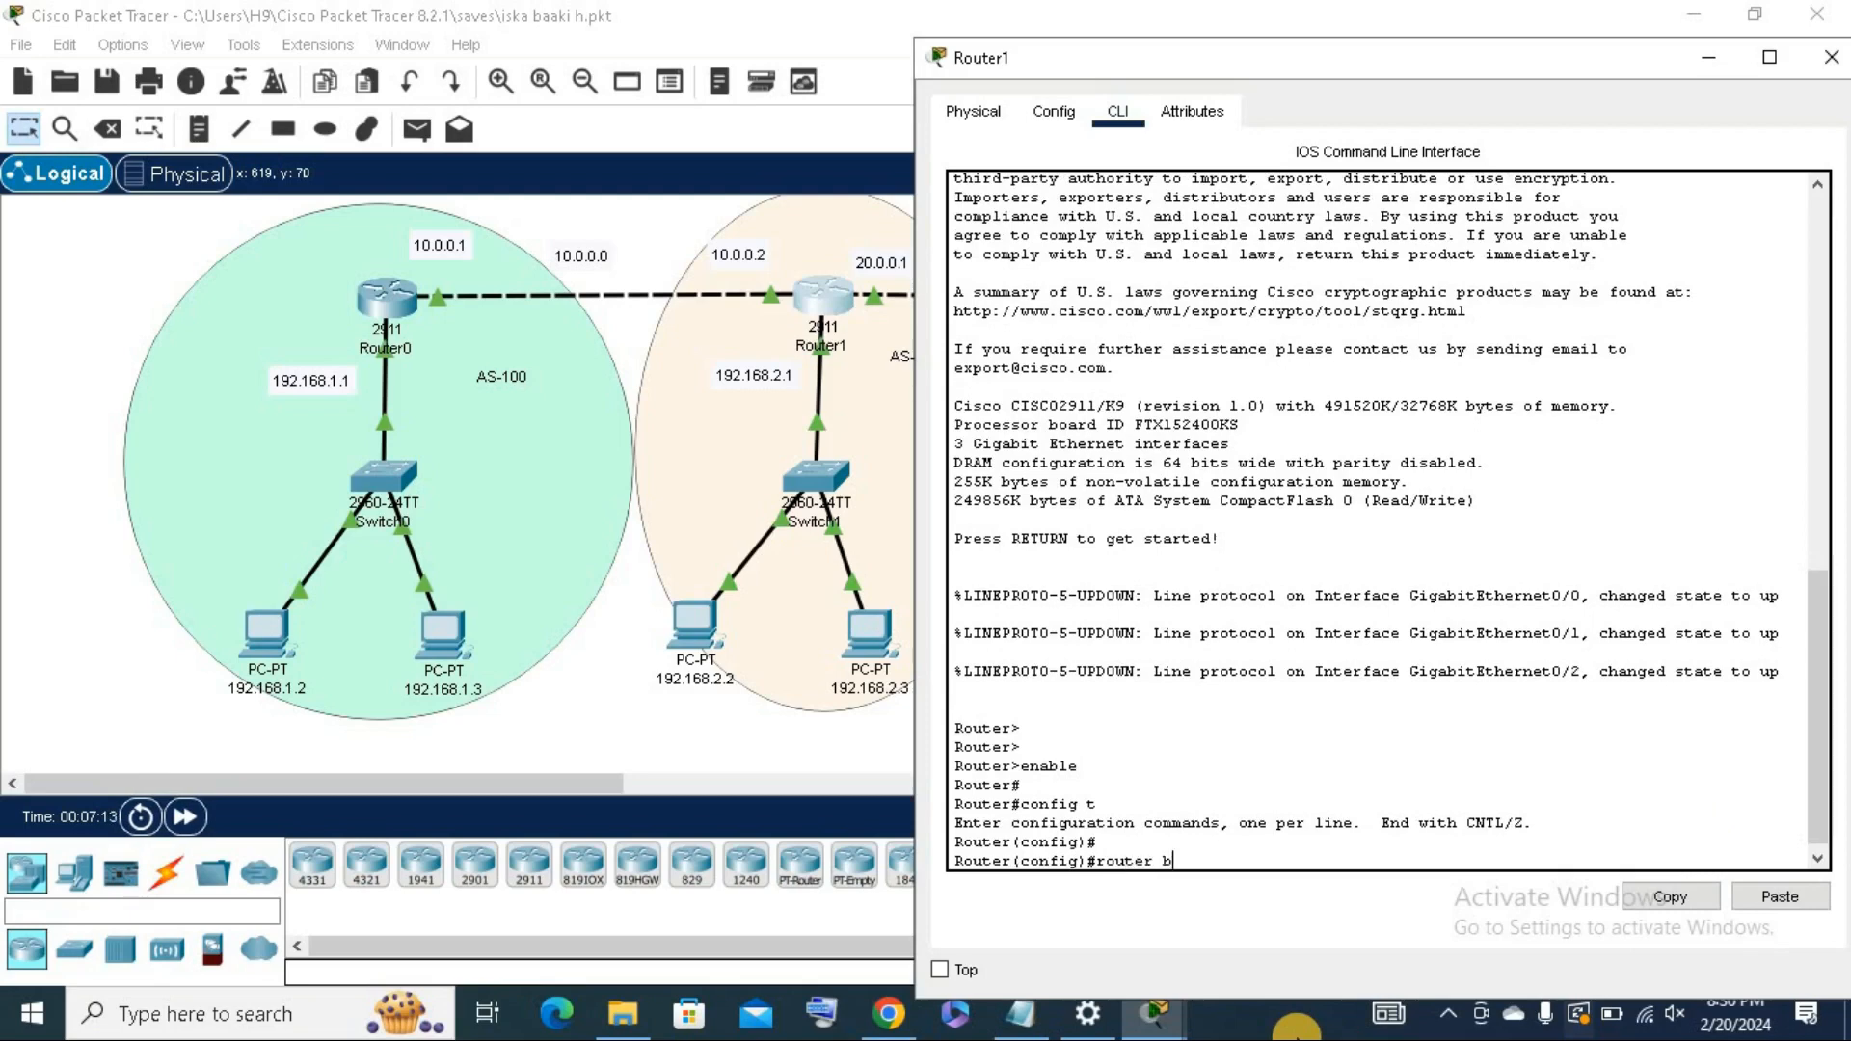
type("gp")
left_click_drag(1178, 68, 1231, 61)
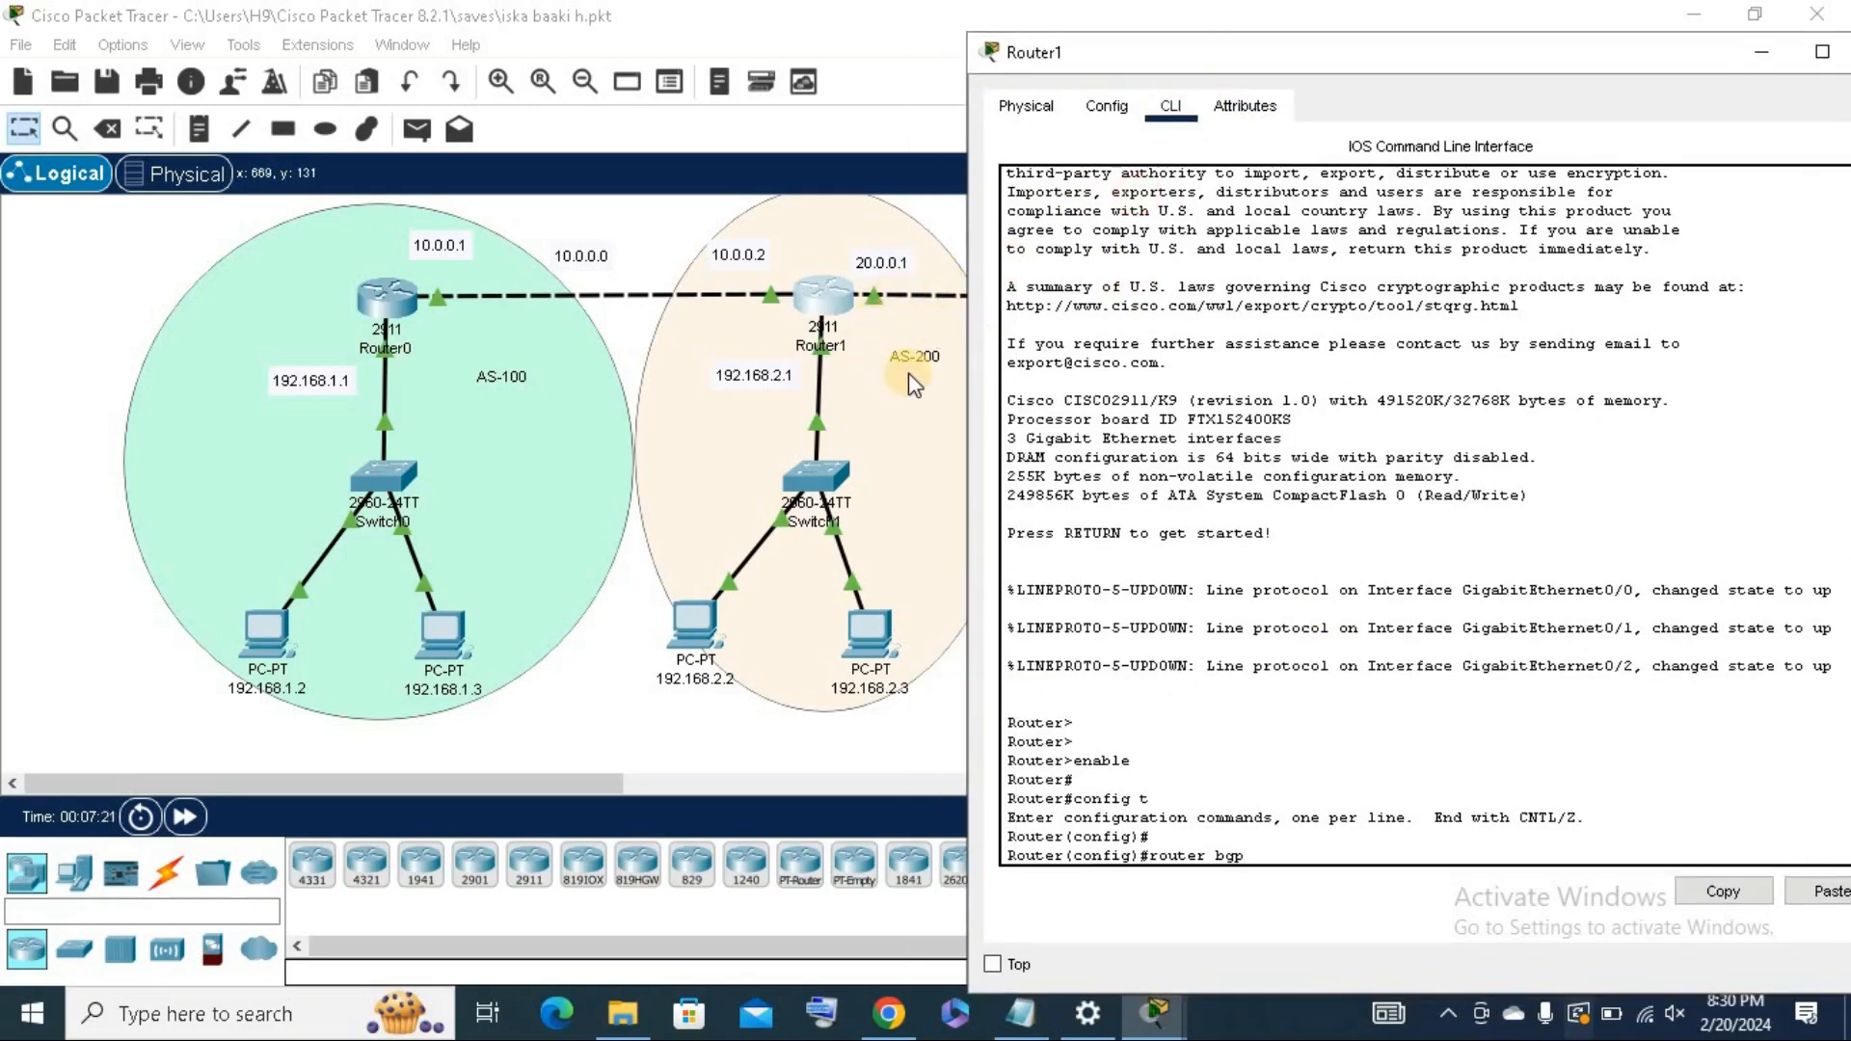
type("200")
key("Return")
key("Return")
key("Return")
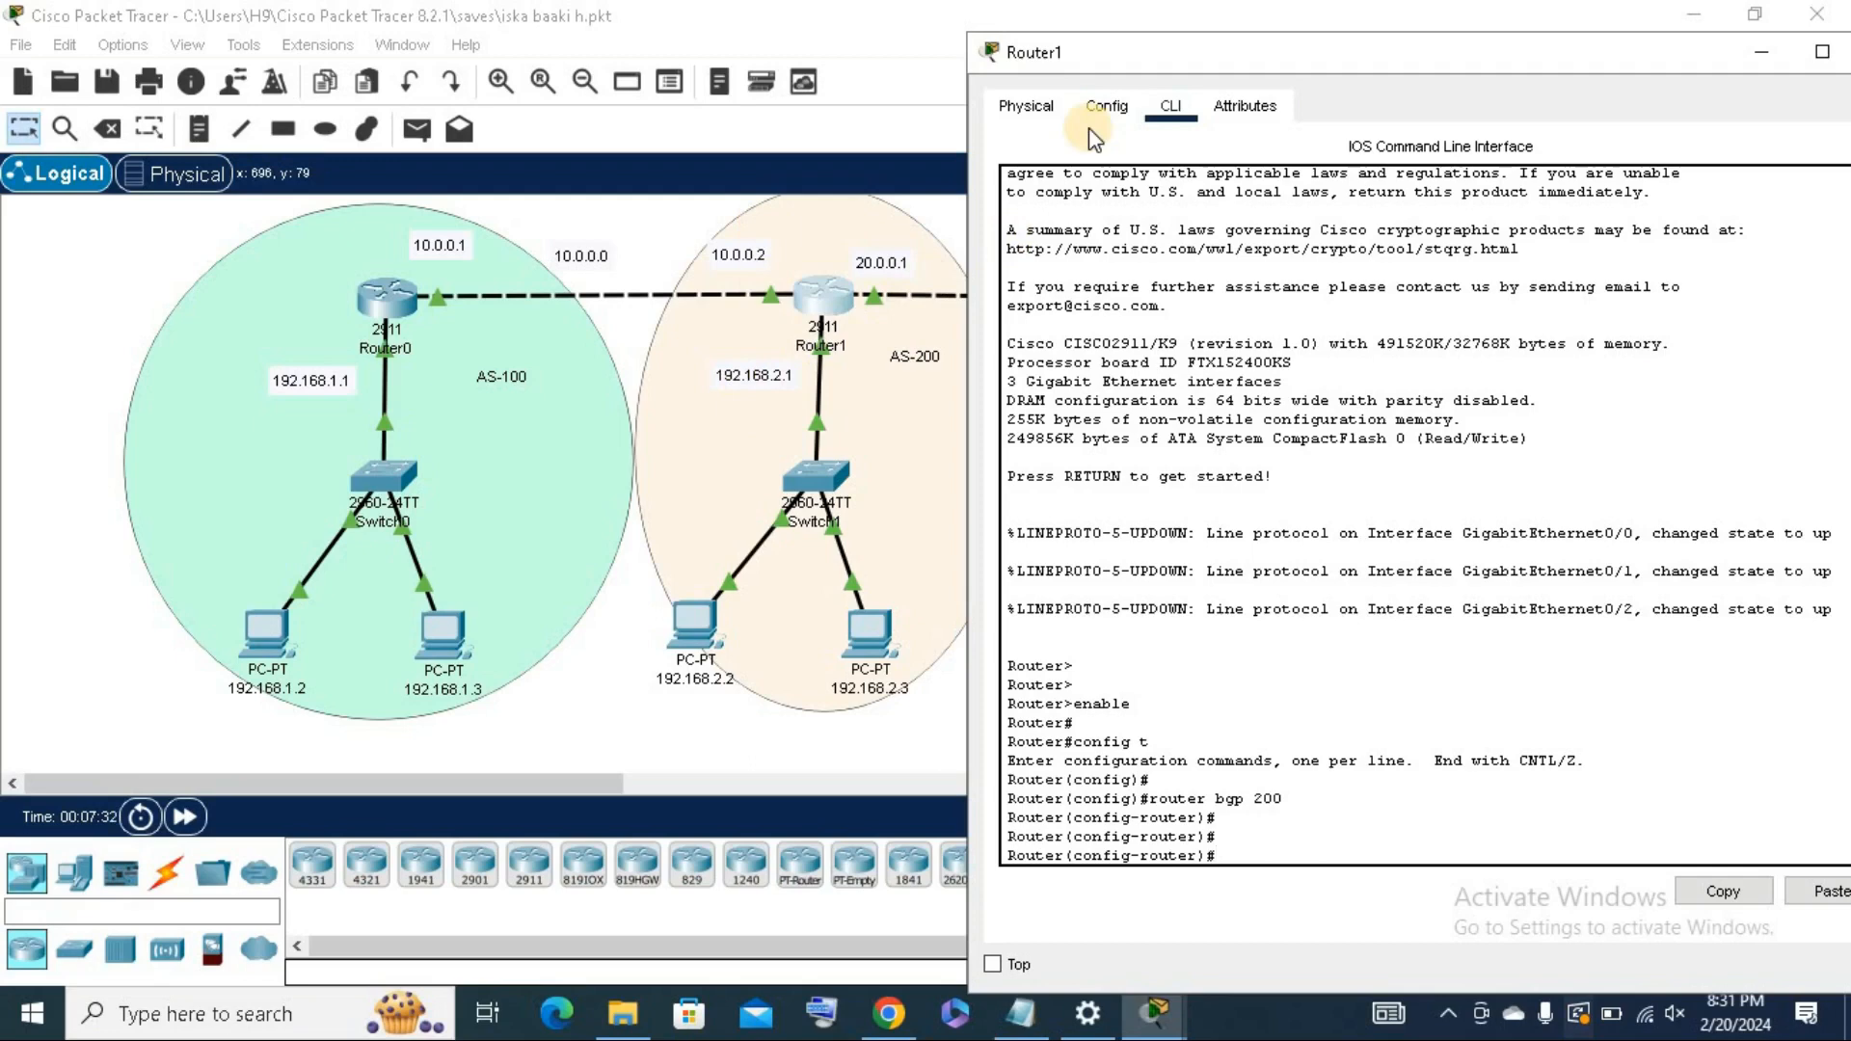
Advertise the networks 10.0.0.0, 192.168.2.0 and 20.0.0.0 in Router1's BGP configuration.
type("network 10.0.0.0")
key("Return")
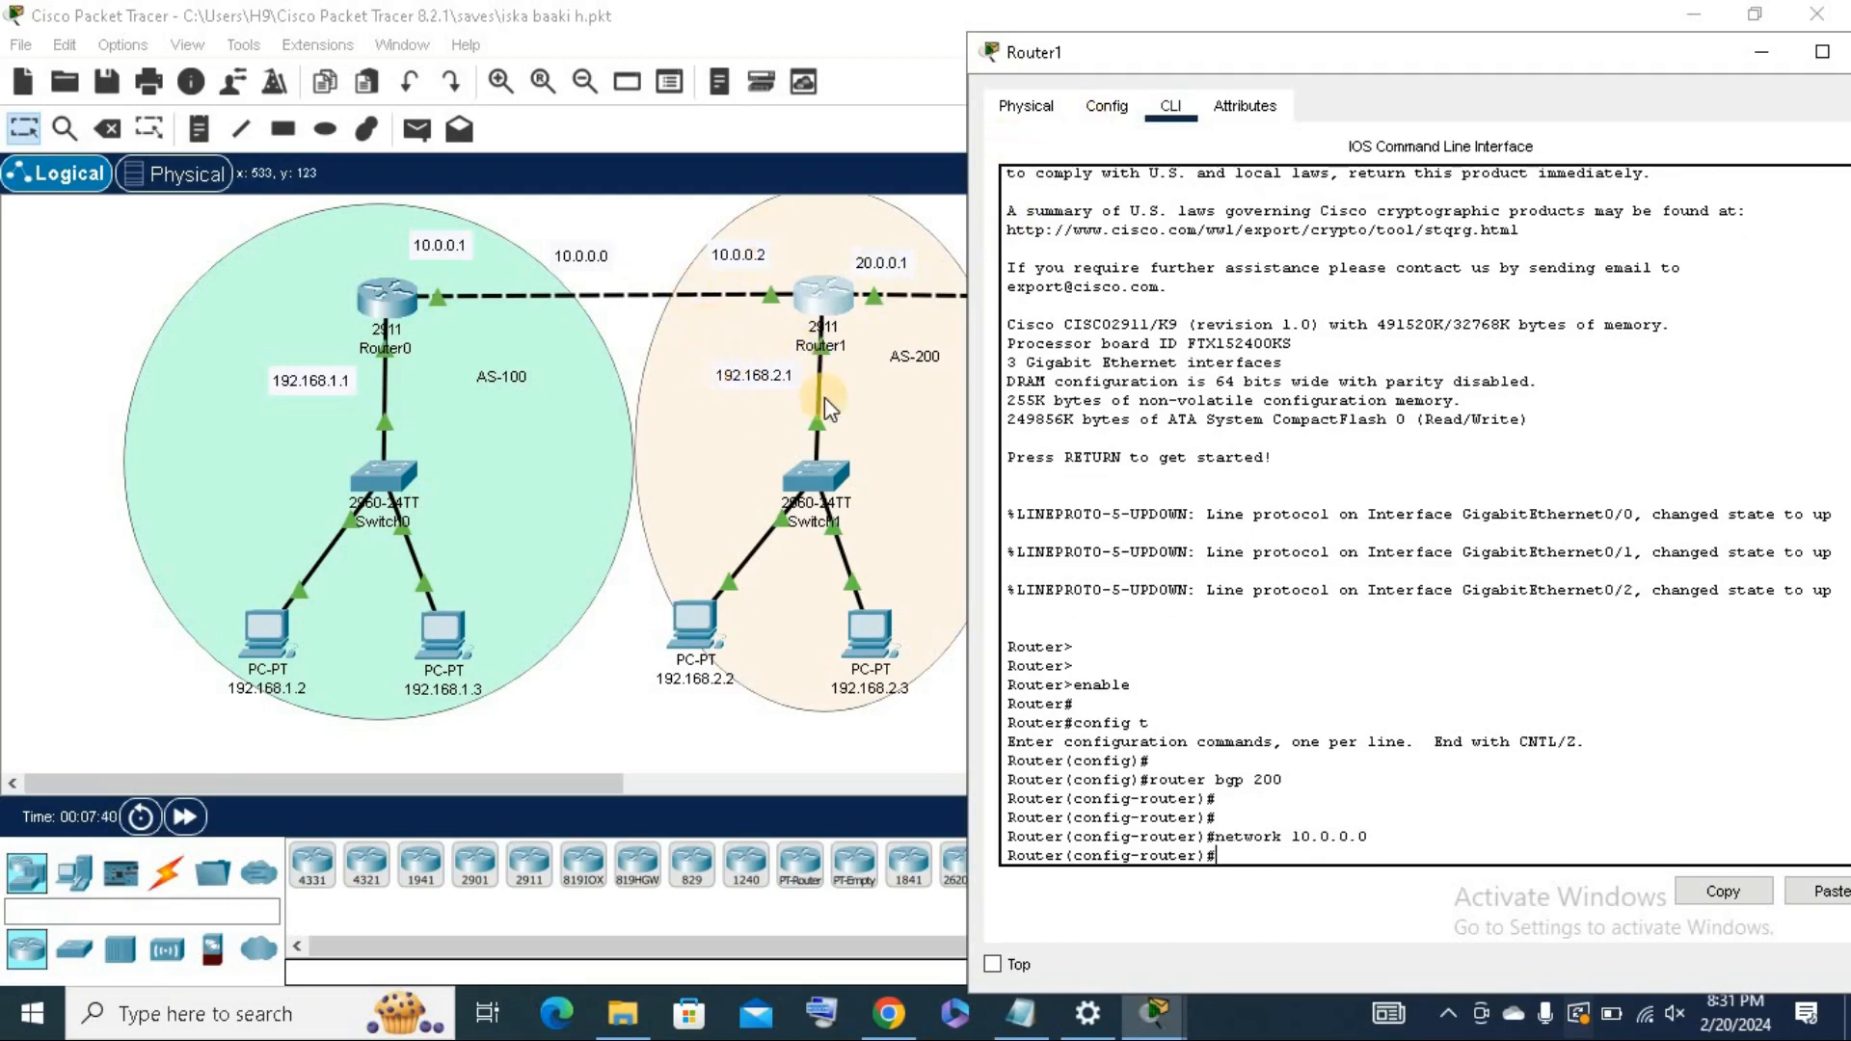
type("network 192.168.2.0")
key("Return")
key("Return")
key("Return")
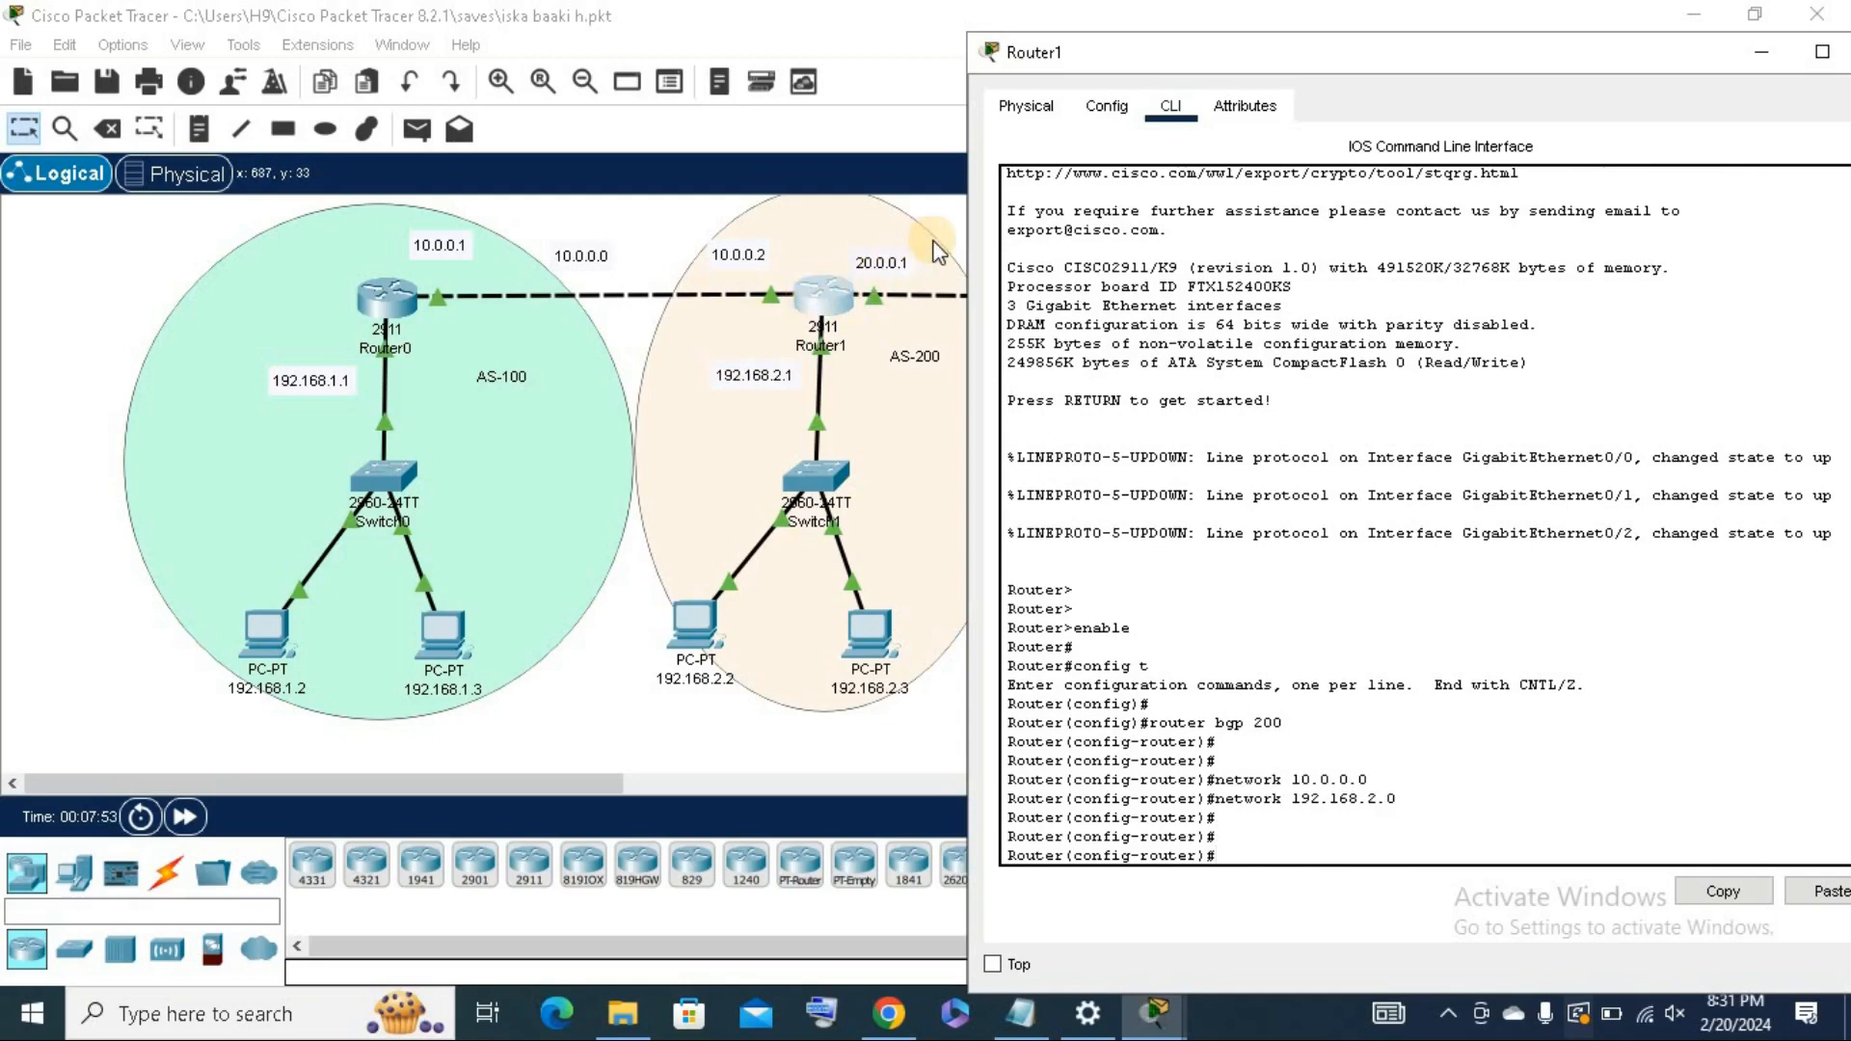
type("networ")
type("k 20.0.0.")
key("Return")
key("Return")
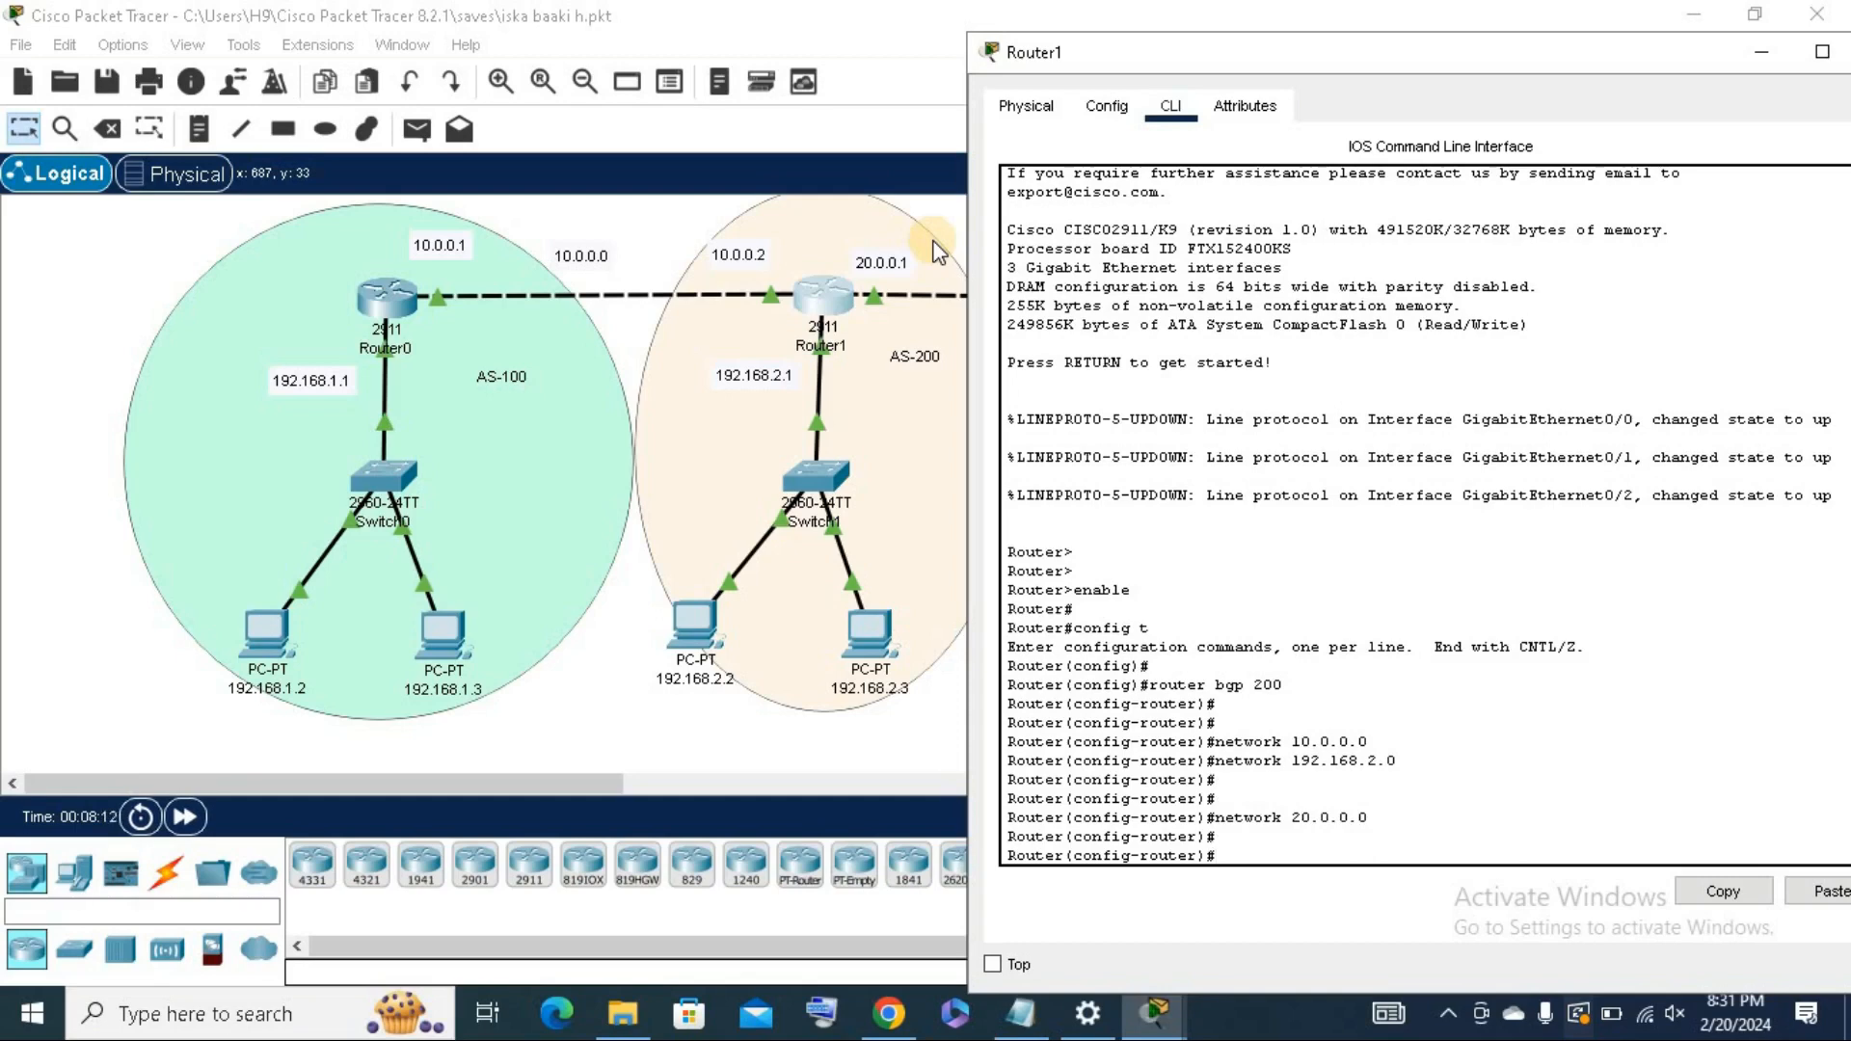
Check the AS 200 commands in Notepad, then define Router1's first BGP neighbor with neighbor 10.0.0.1 remote-as 100.
left_click(1044, 1030)
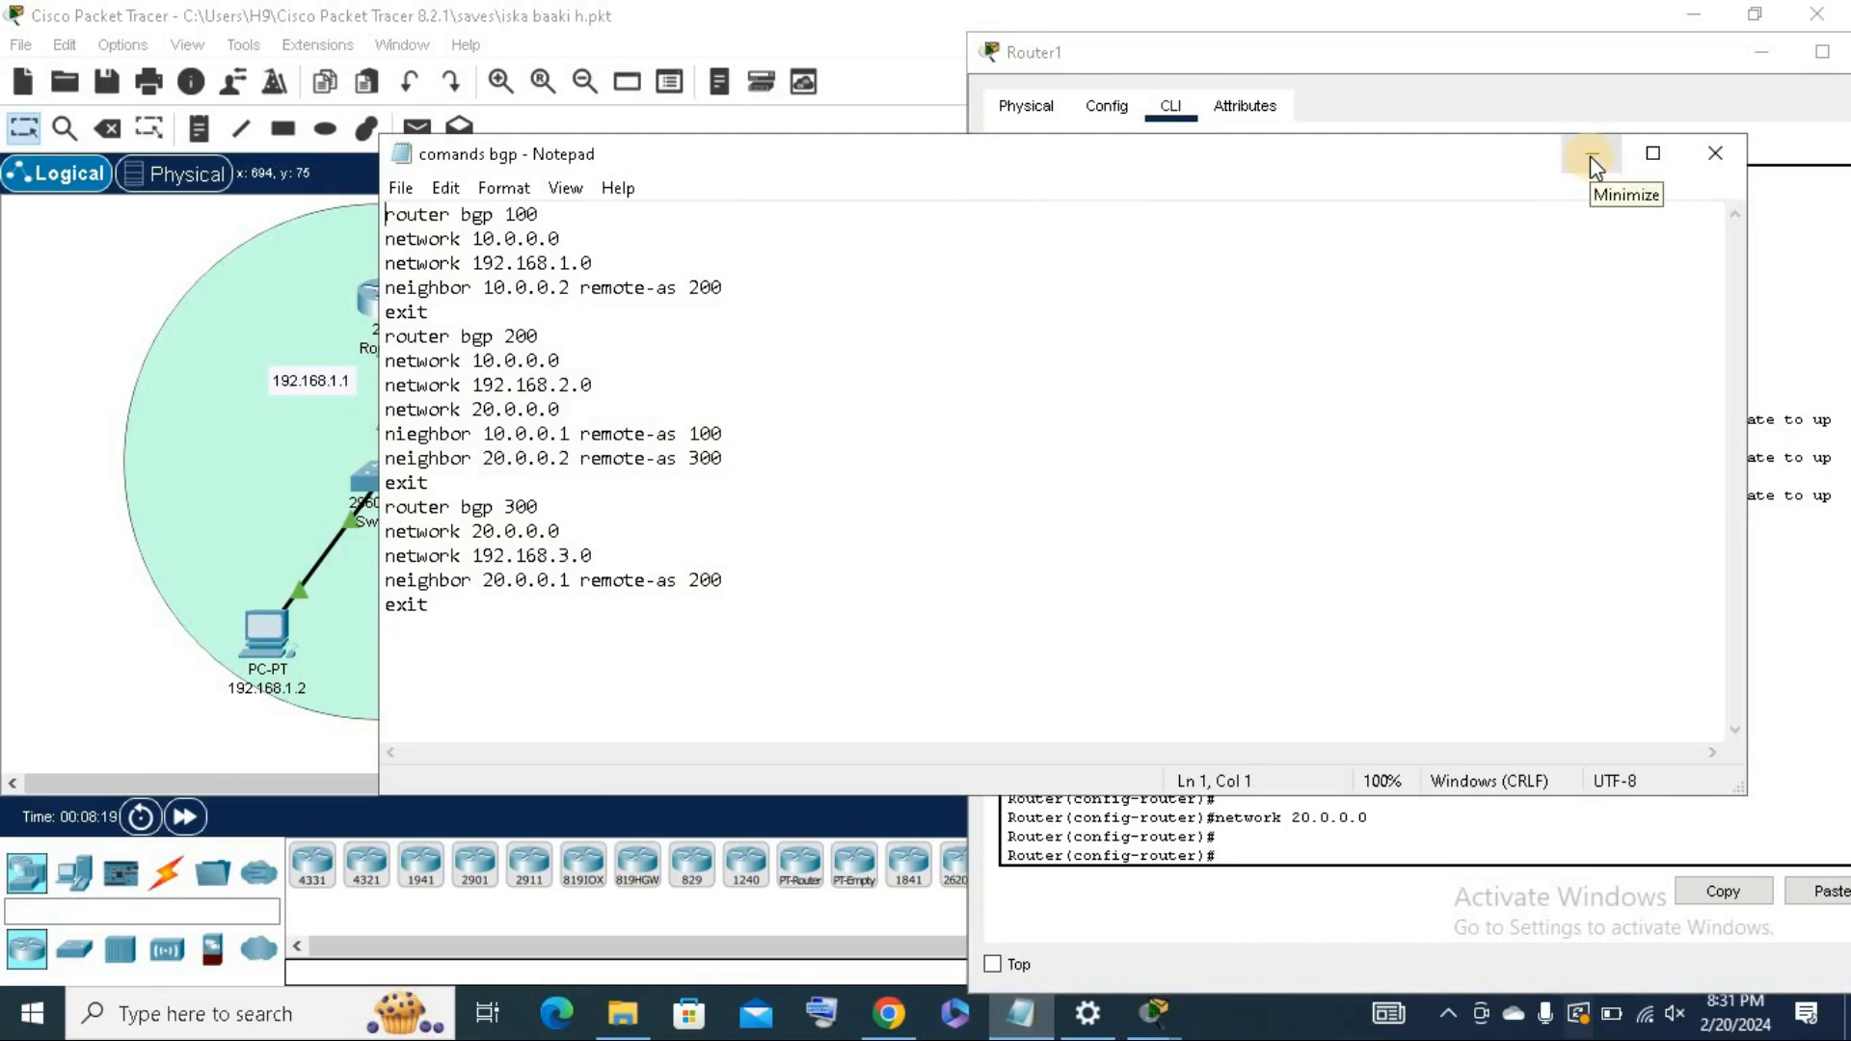
left_click(1591, 156)
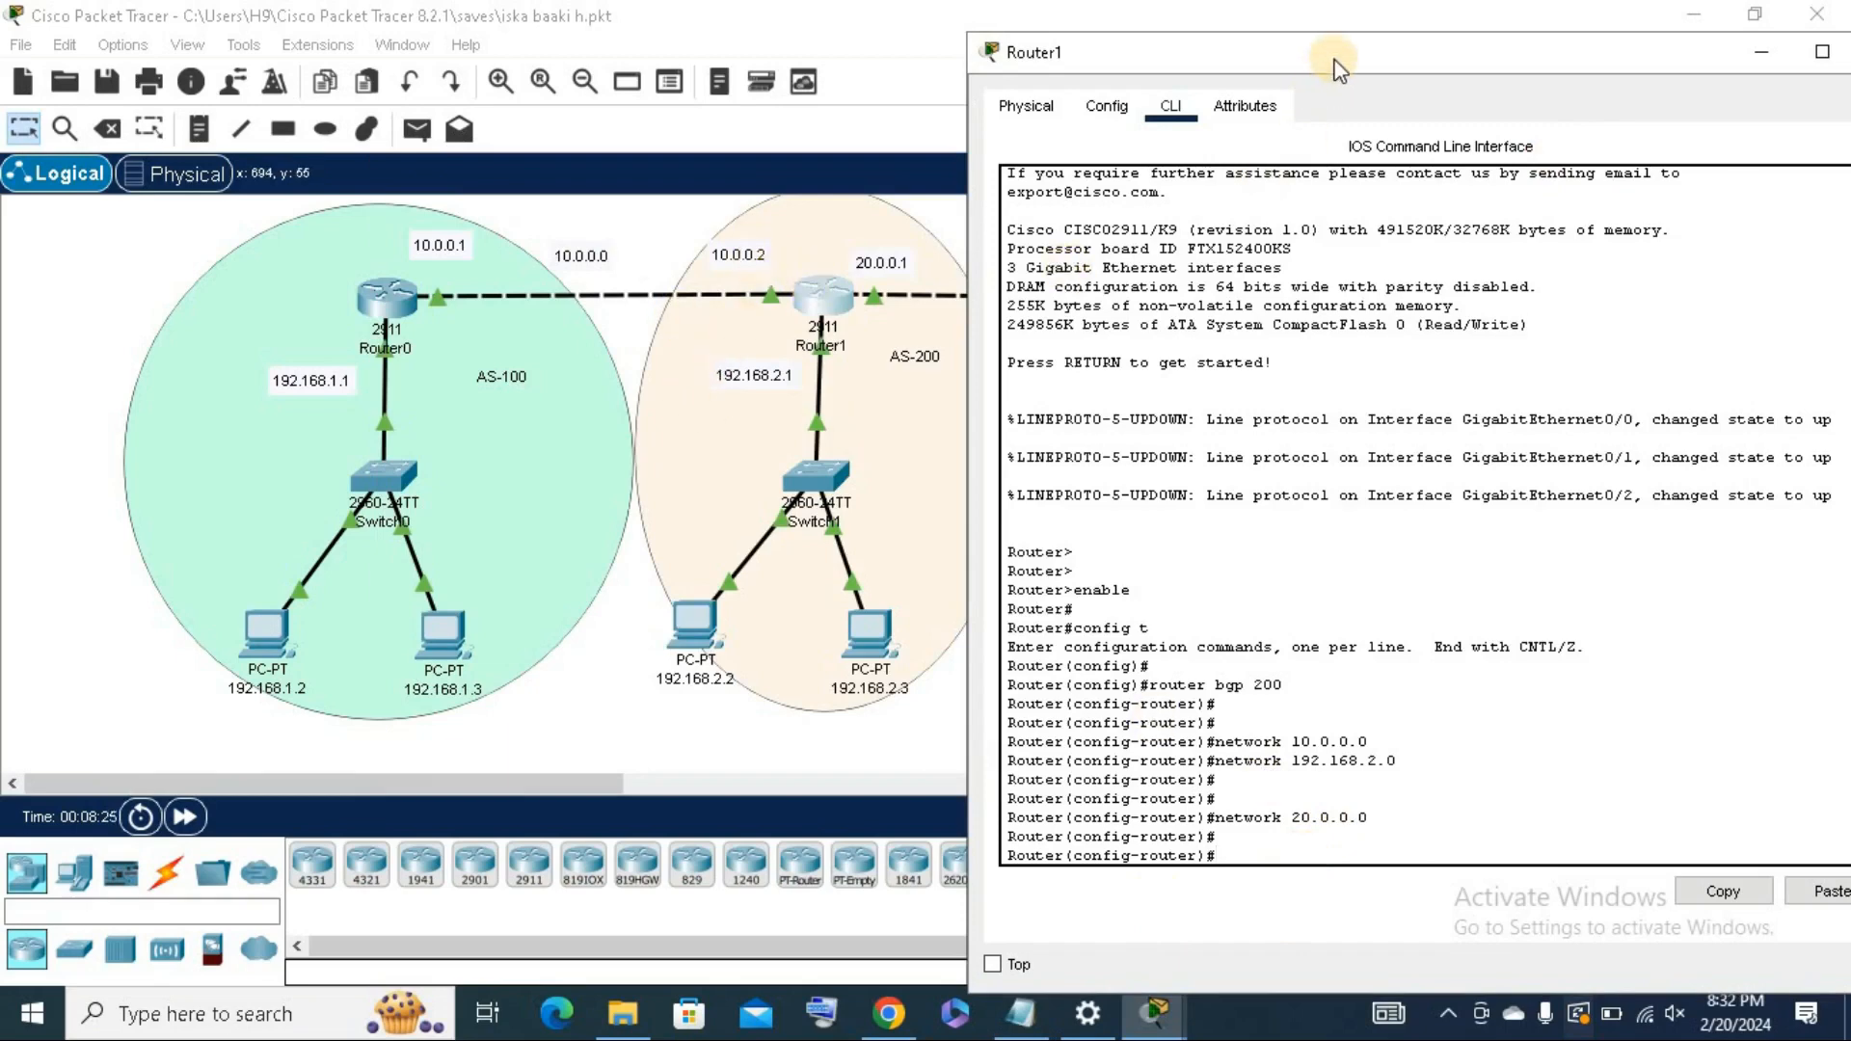
type("neighbo")
type("r 10.0.0.")
type("1 remote")
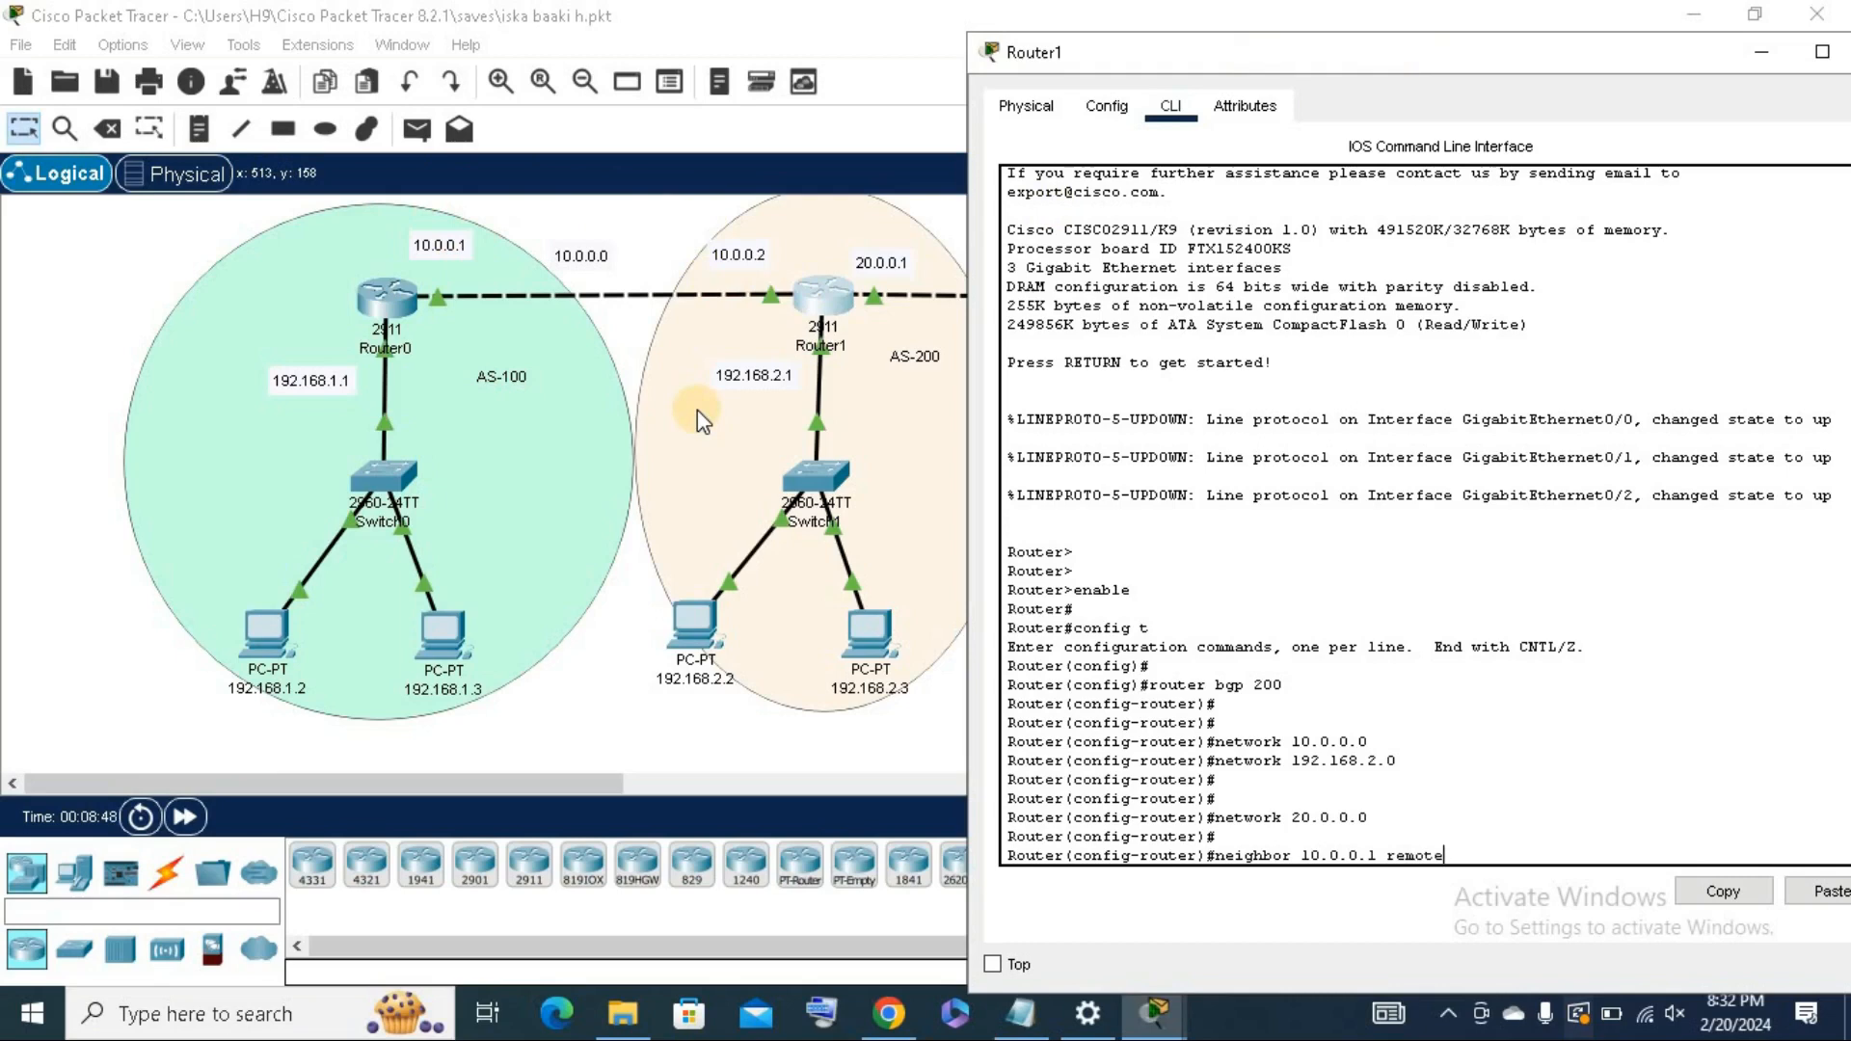
type("-as")
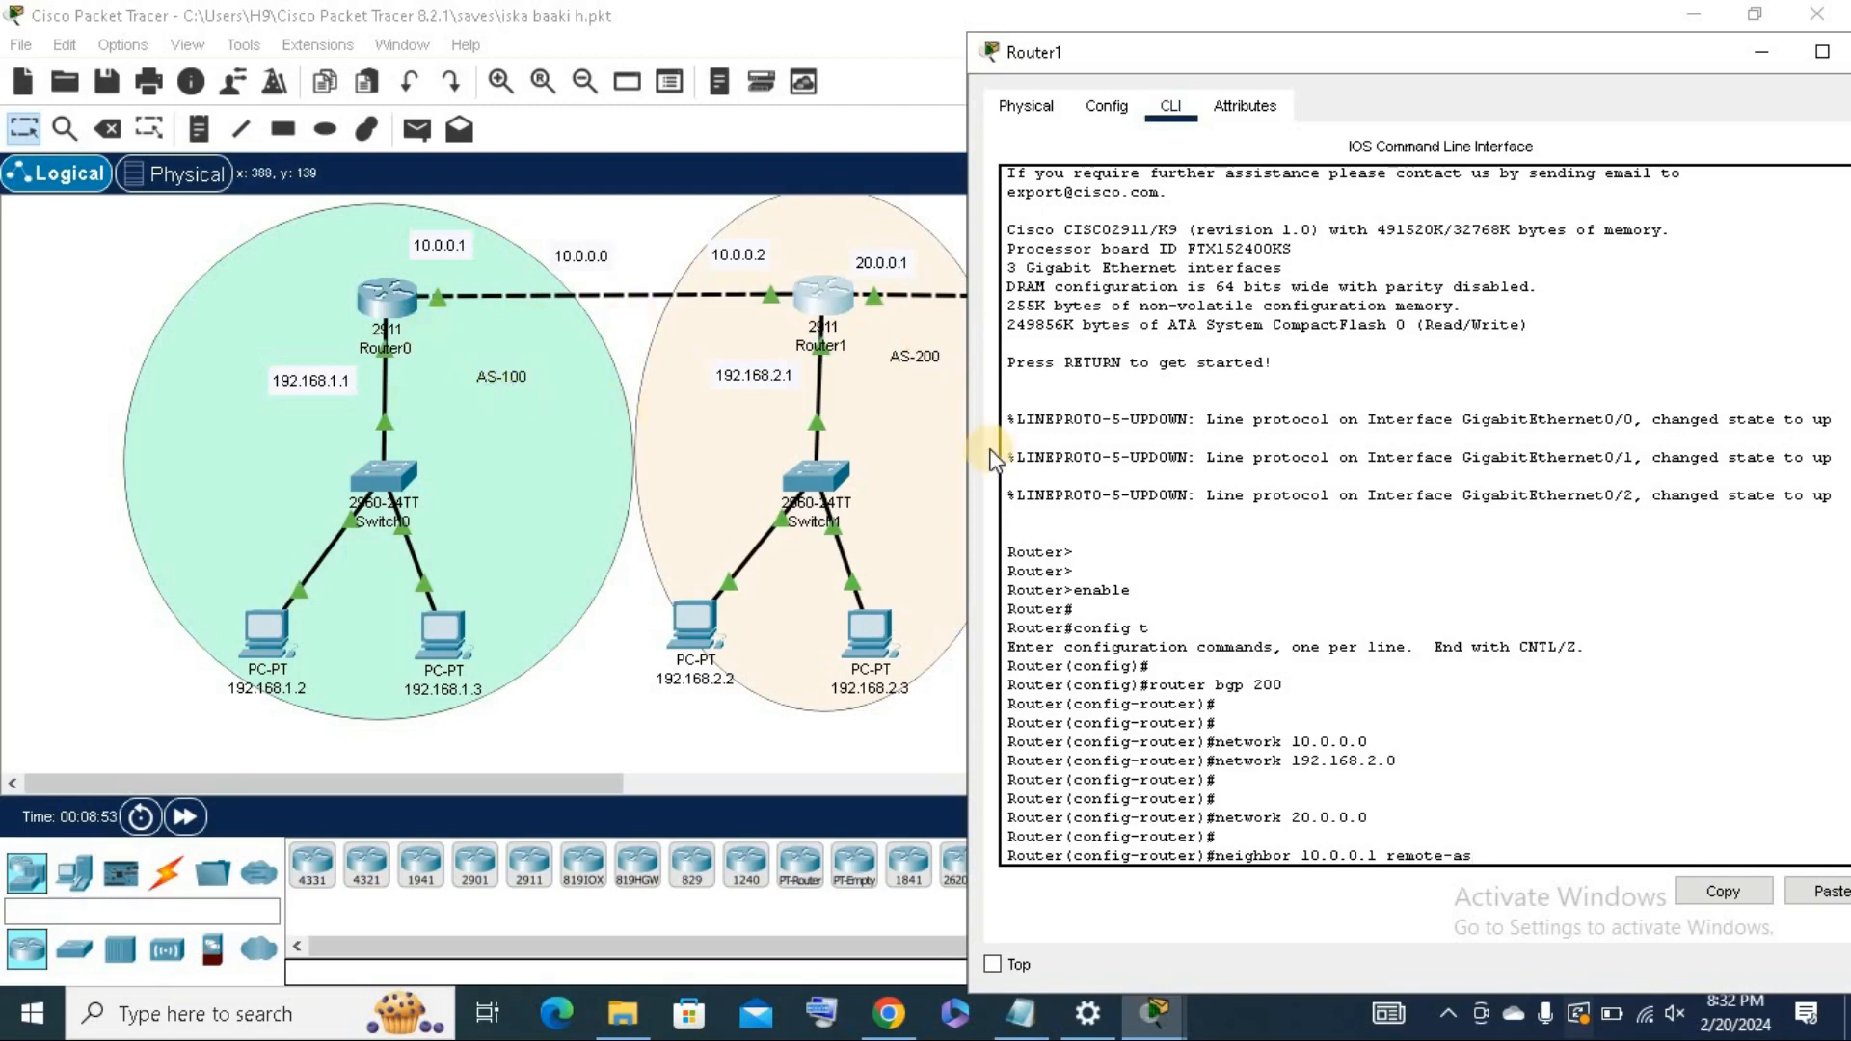
type("100")
key("Return")
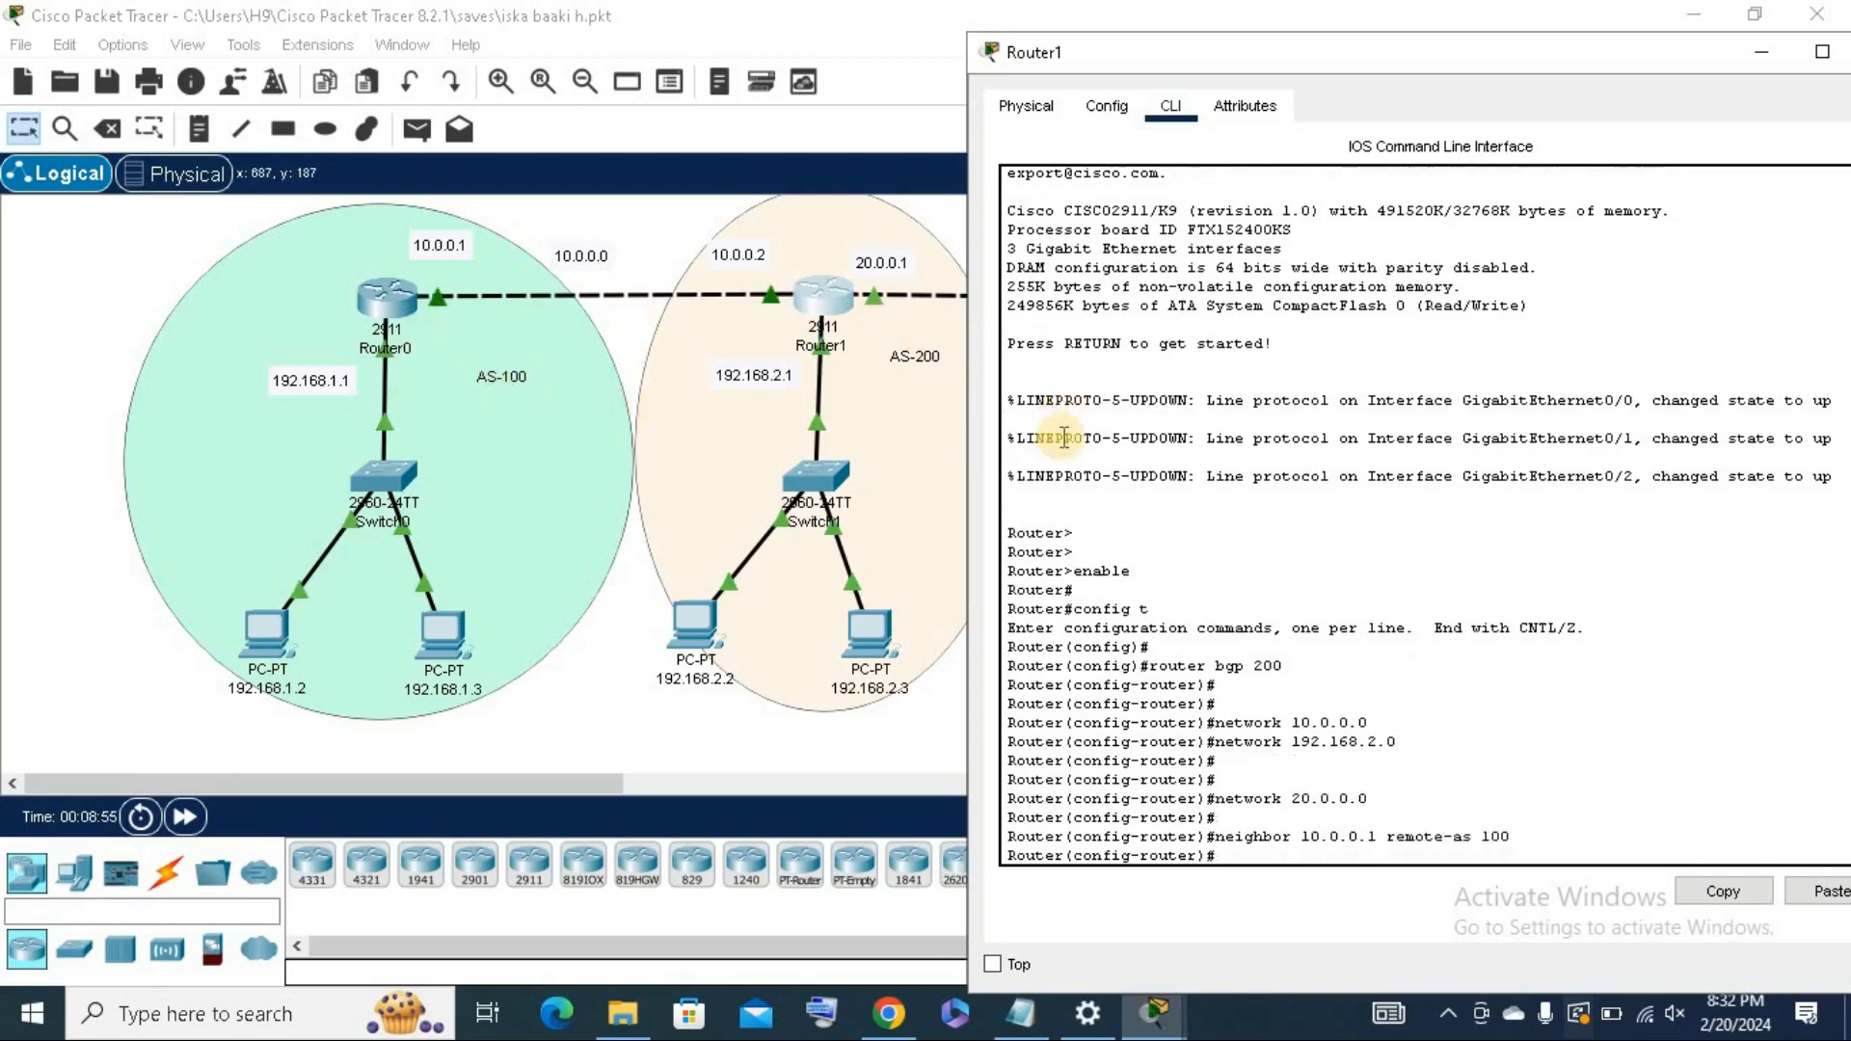
key("Return")
key("Return")
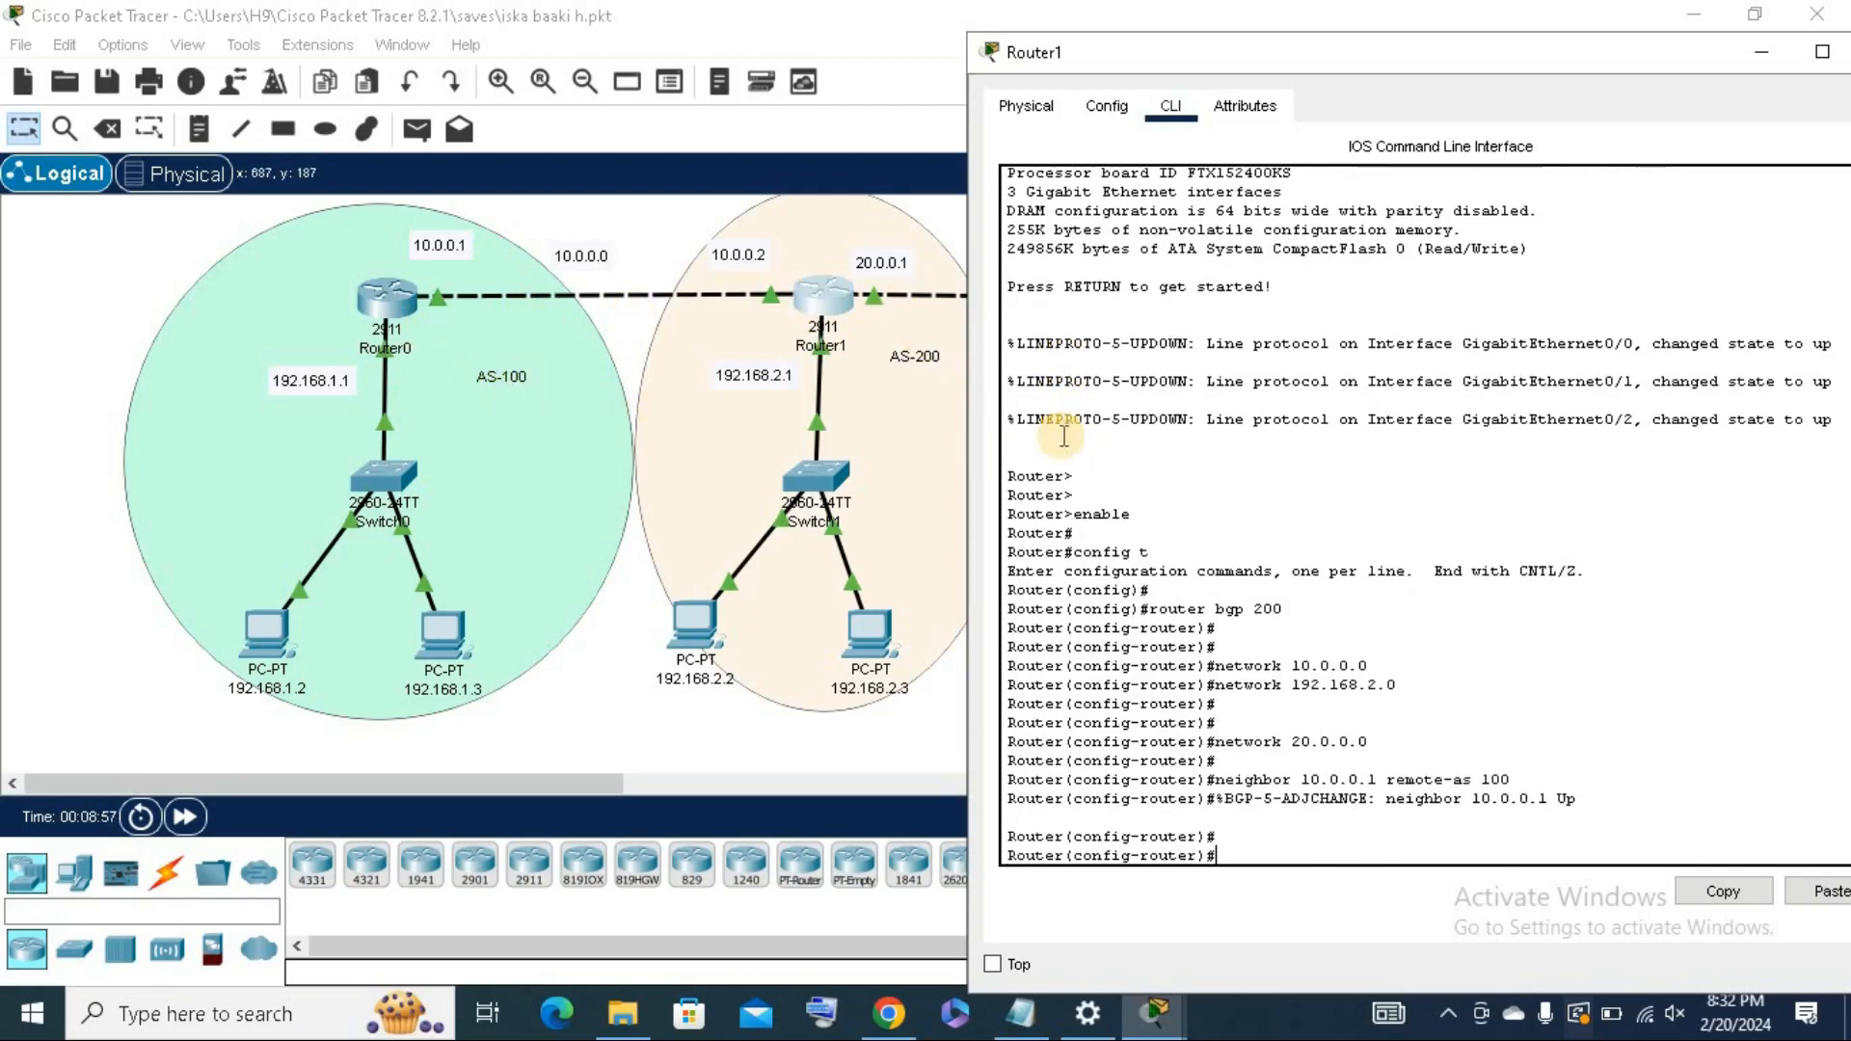
Define Router1's second BGP neighbor with neighbor 20.0.0.2 remote-as 300, reusing the previous neighbor command.
left_click_drag(1535, 52, 837, 436)
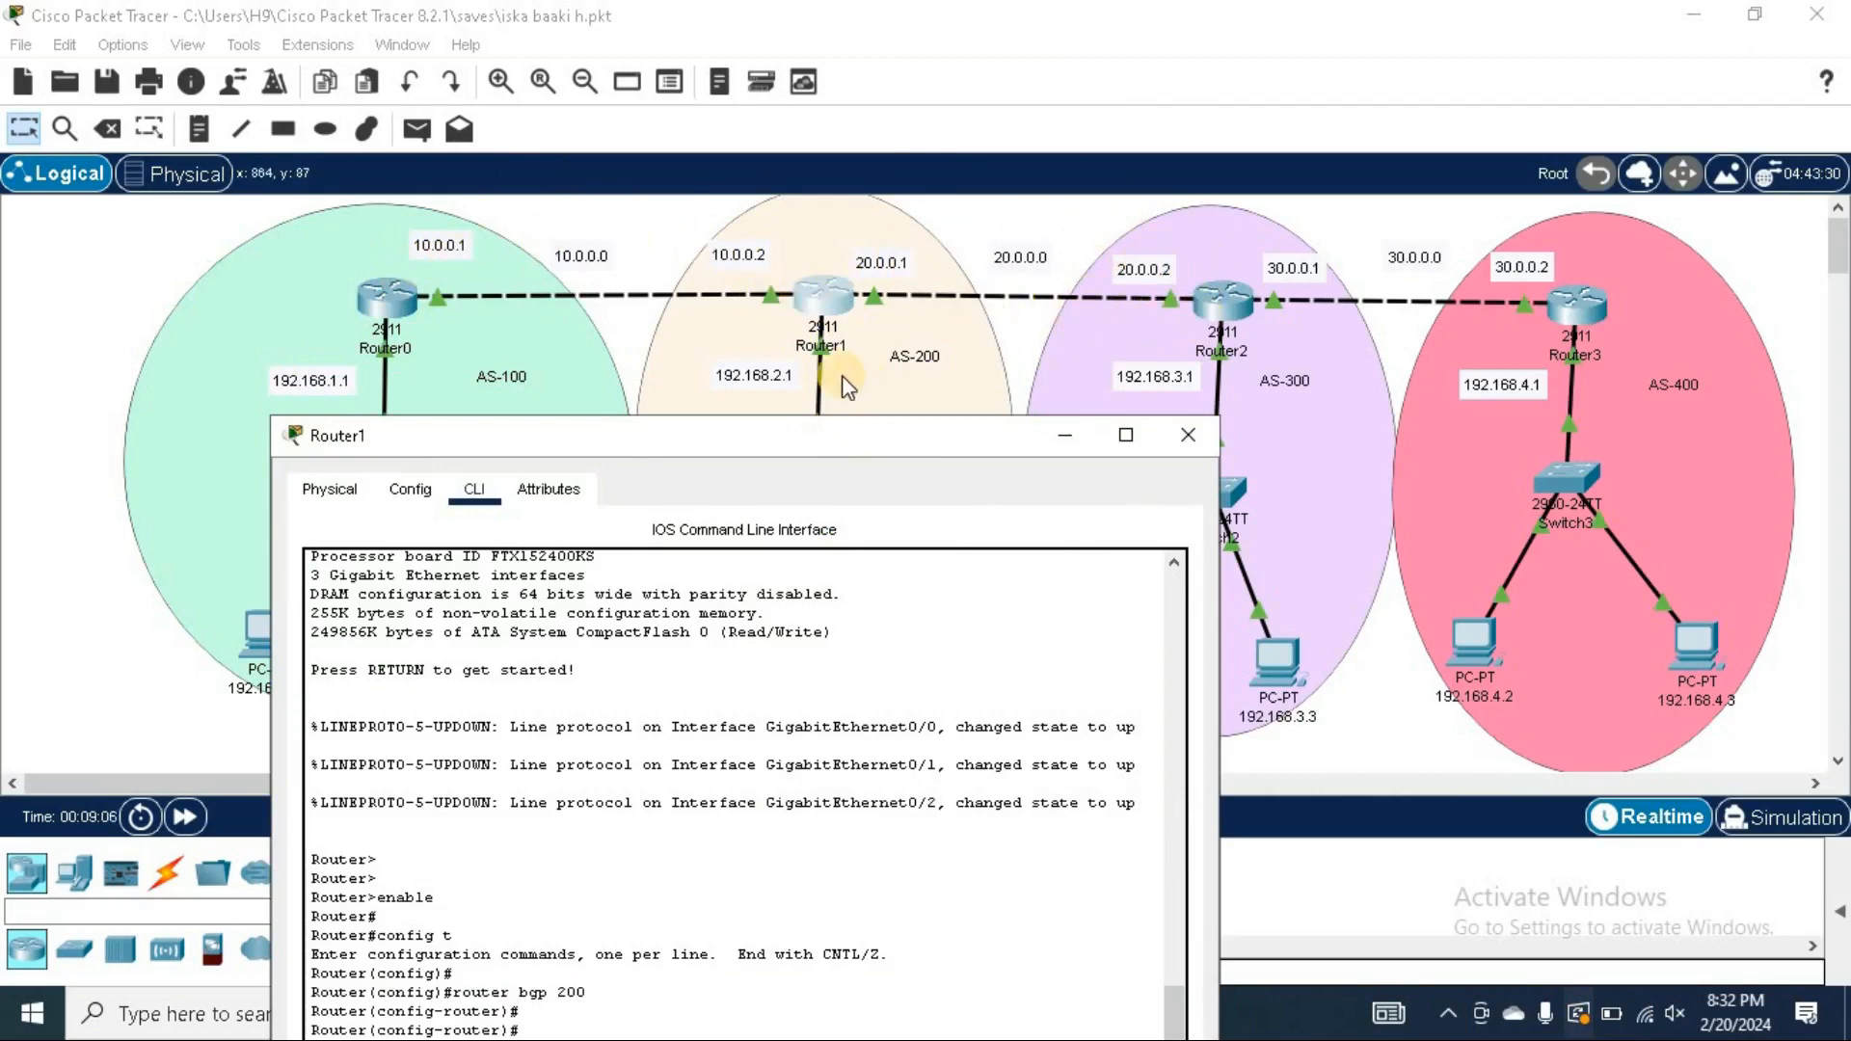
left_click_drag(792, 416, 659, 270)
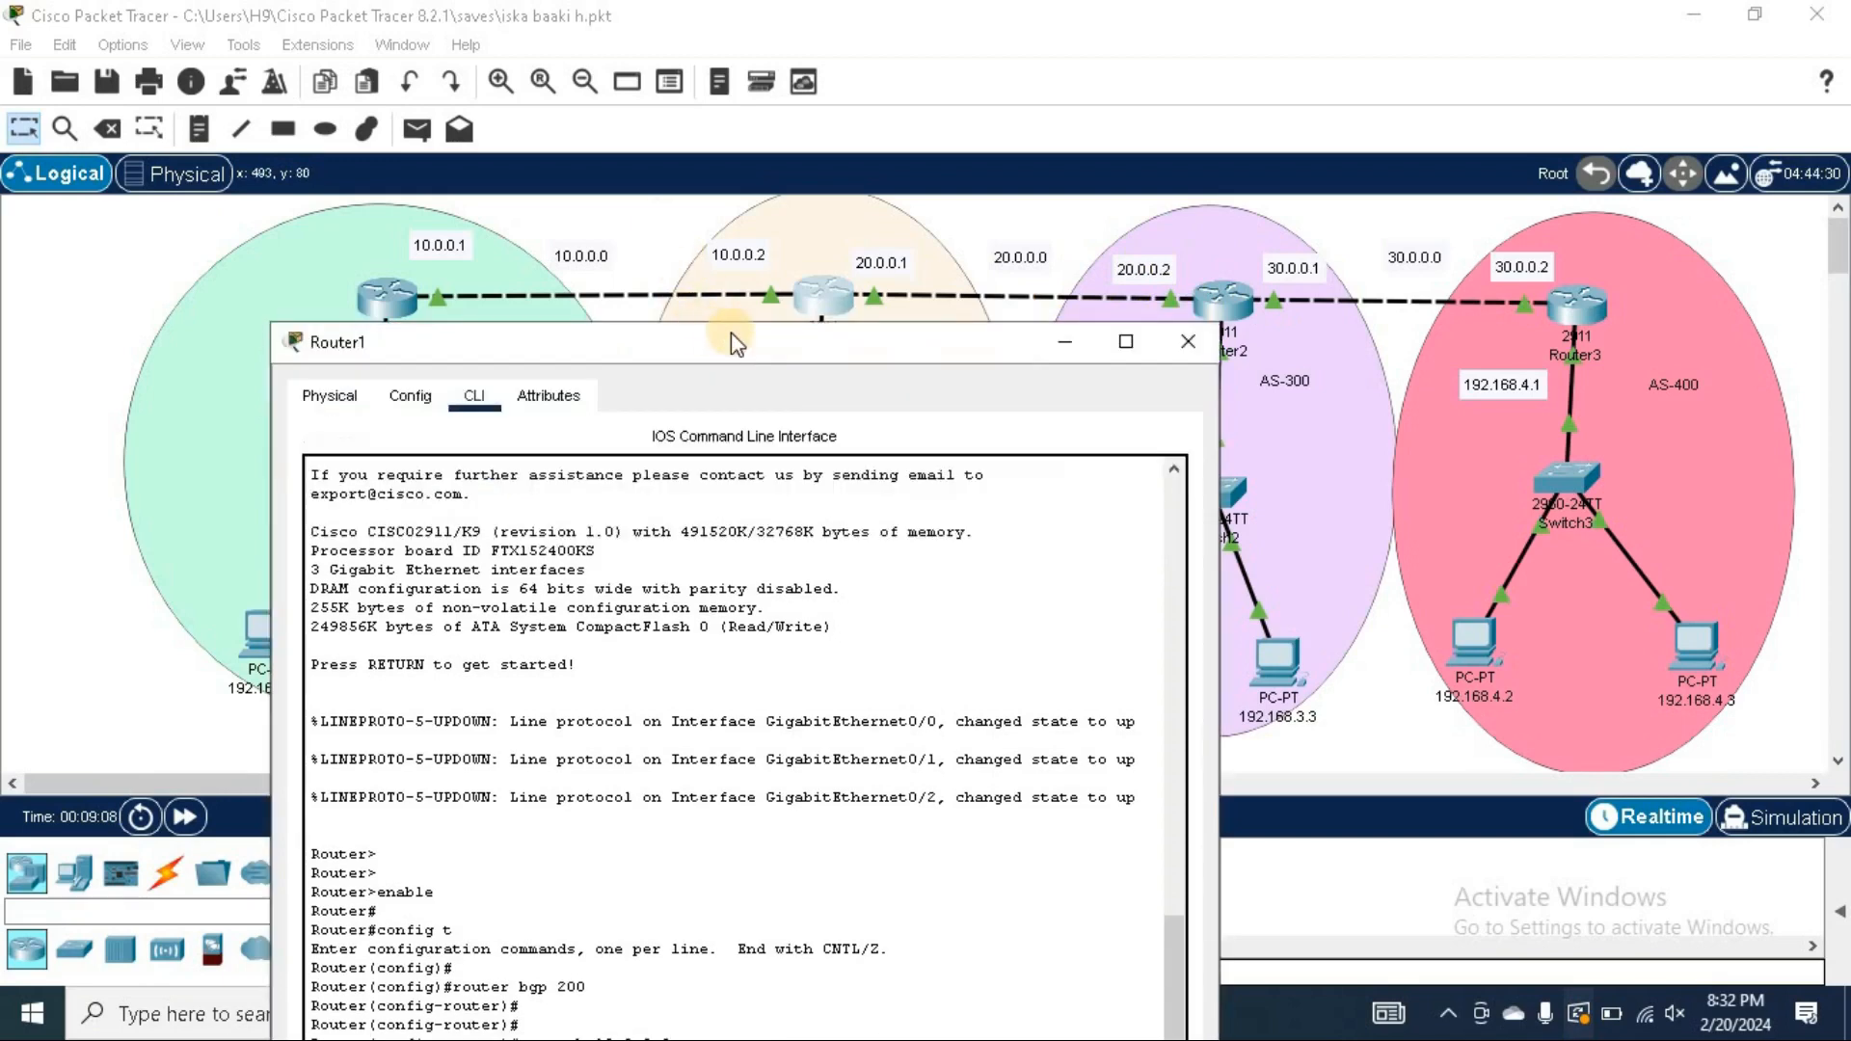
left_click_drag(746, 343, 524, 32)
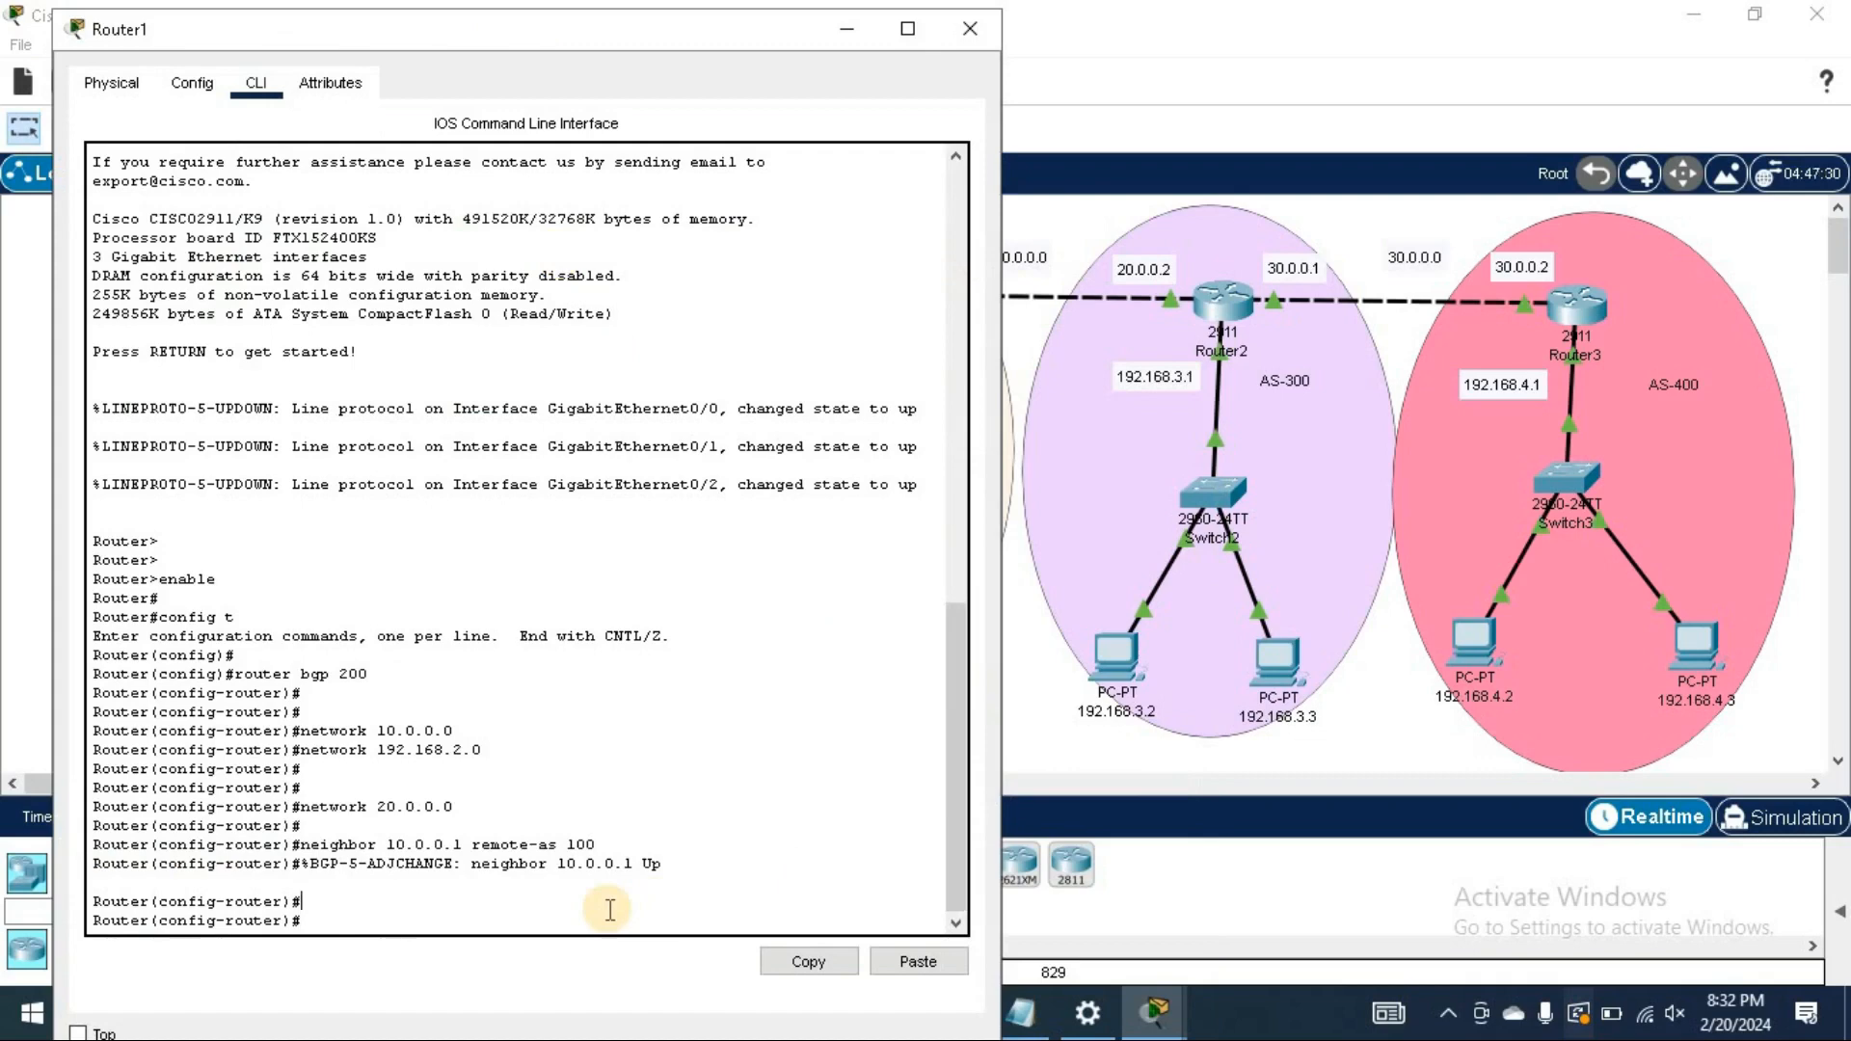
key("Return")
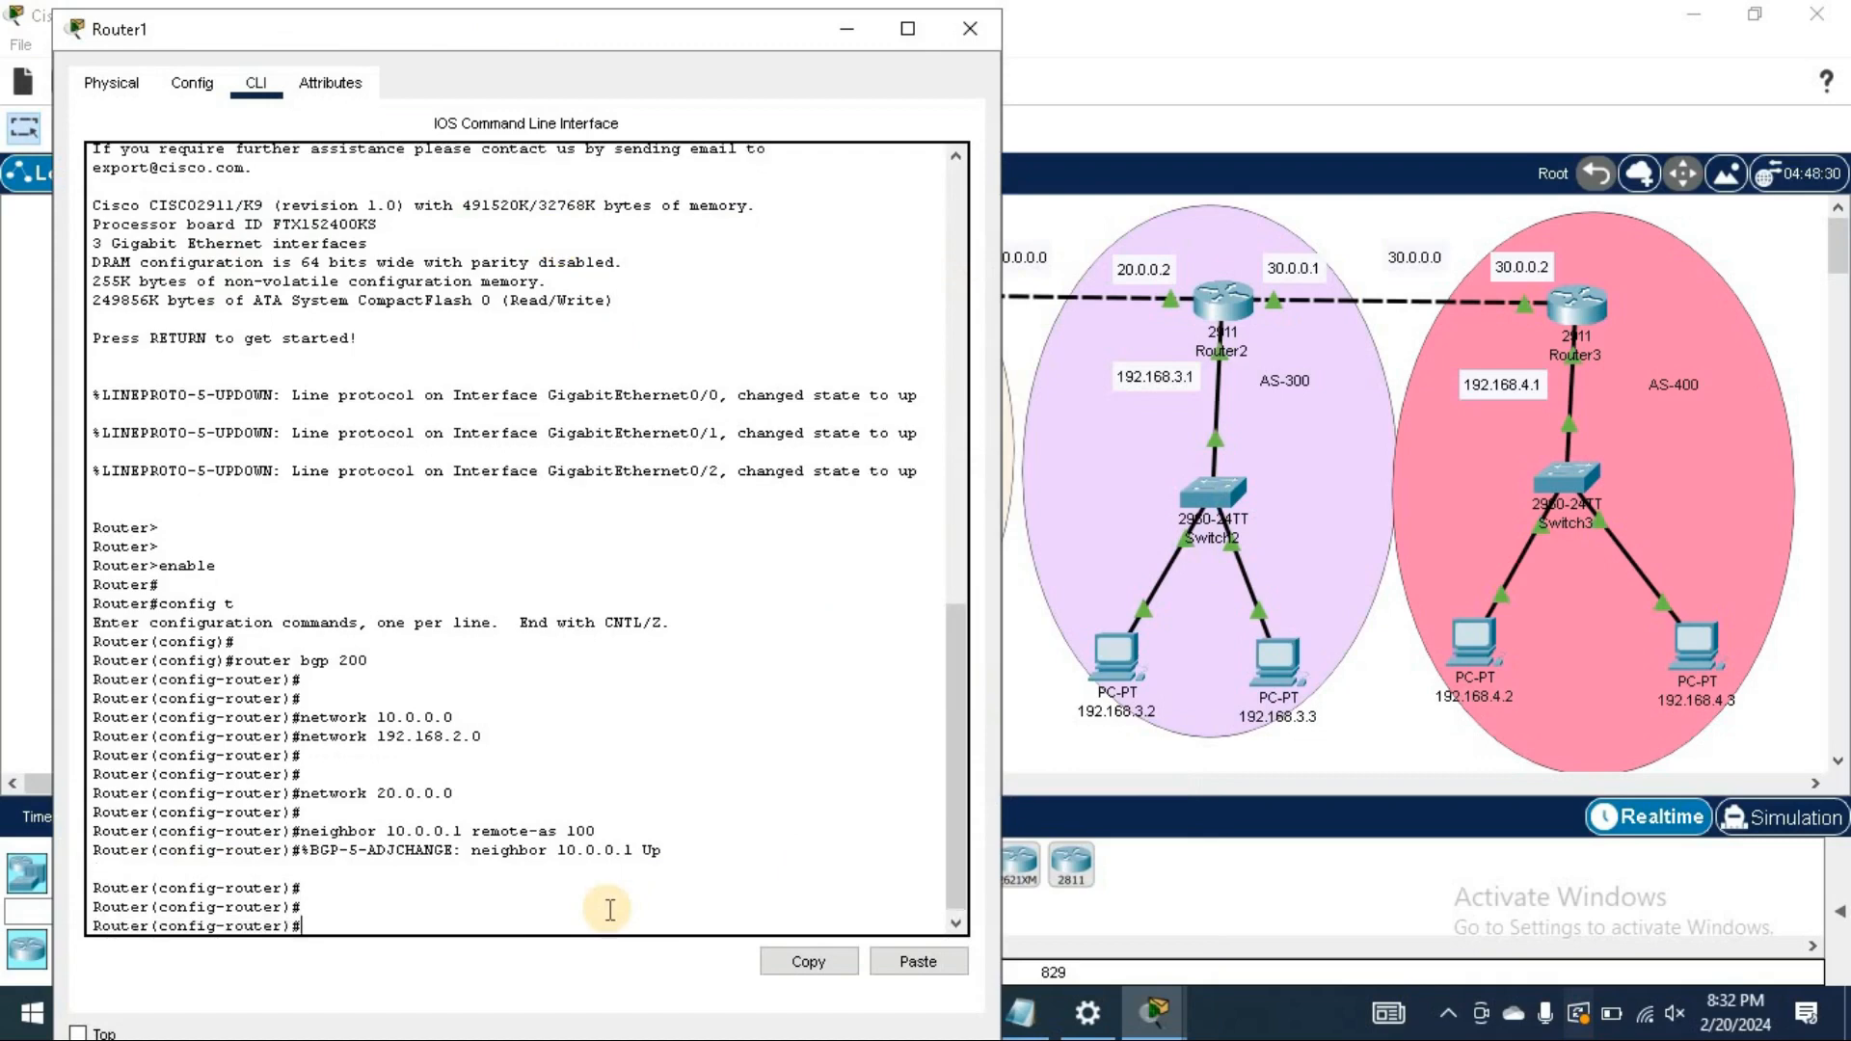
key("Up")
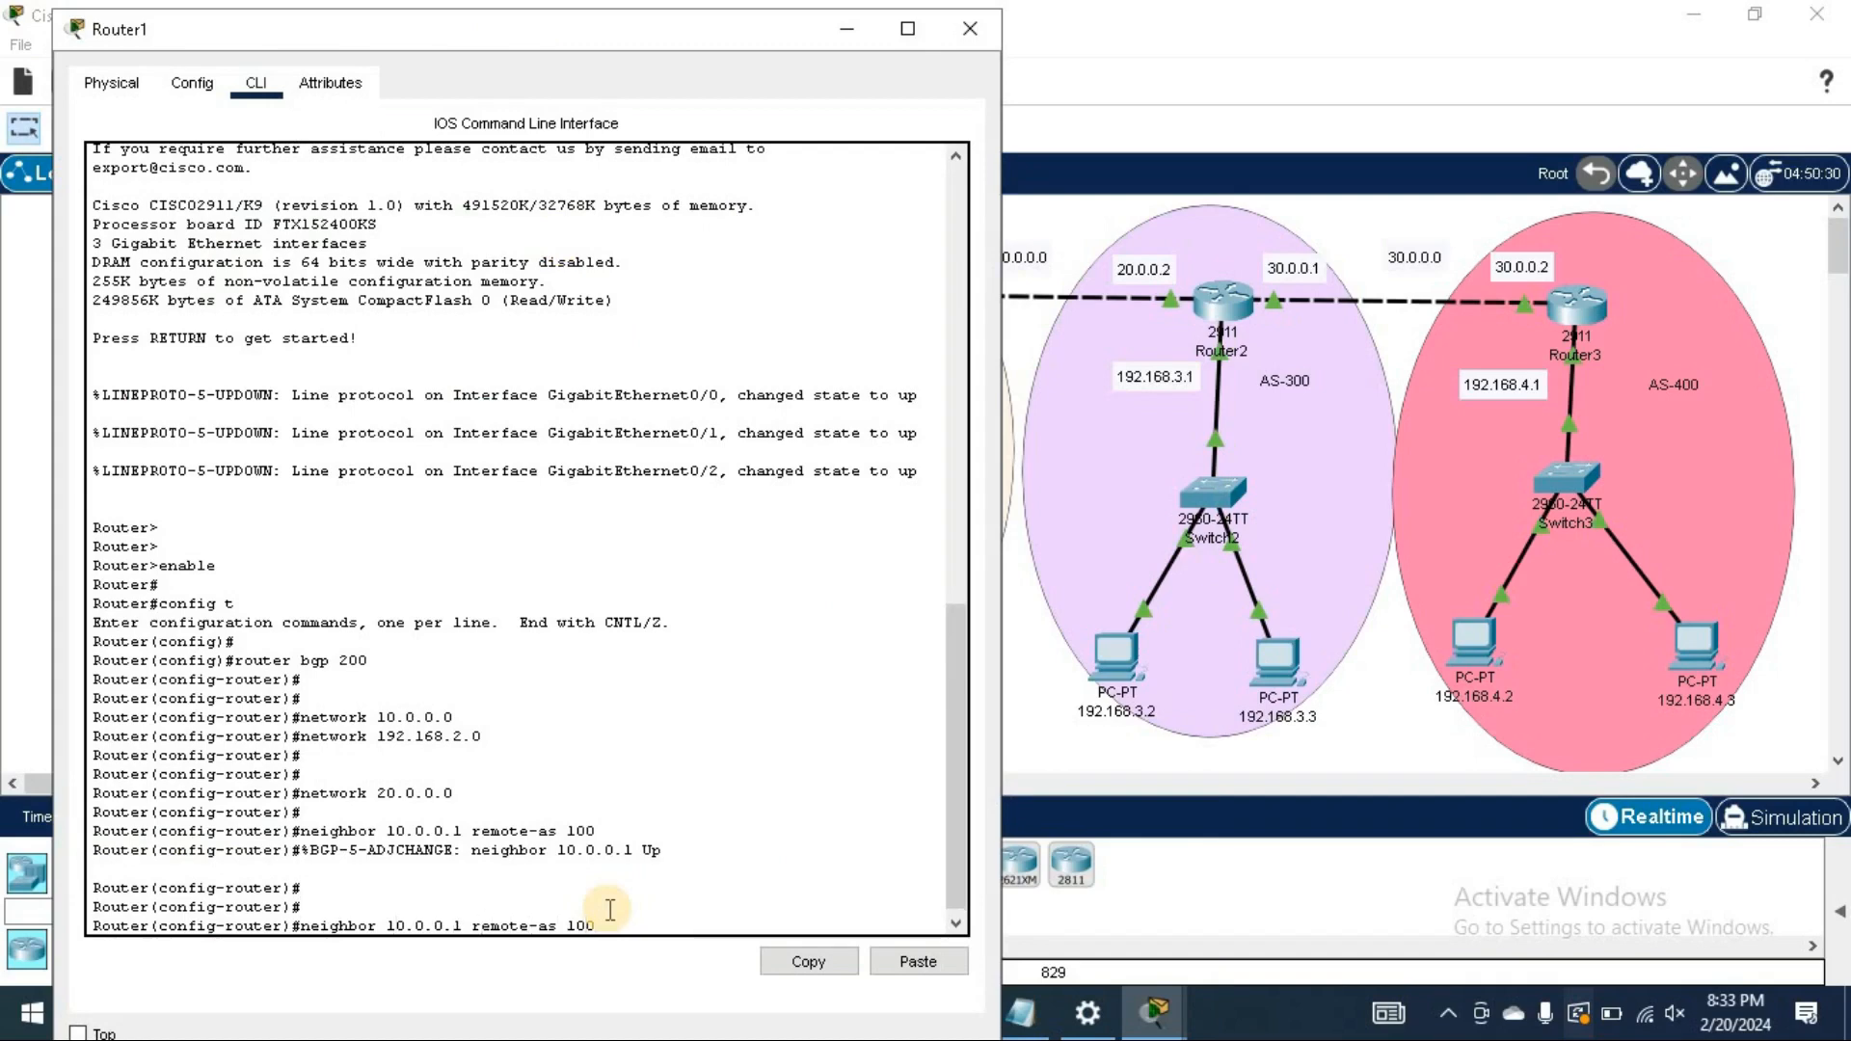
key("Left")
key("Left")
key("Left")
key("Left")
key("Left")
key("Left")
key("Left")
key("Left")
key("Left")
key("Left")
key("Left")
key("Left")
key("Left")
key("Left")
key("Left")
key("Left")
key("Left")
key("Left")
key("Left")
key("Left")
key("BackSpace")
type("2")
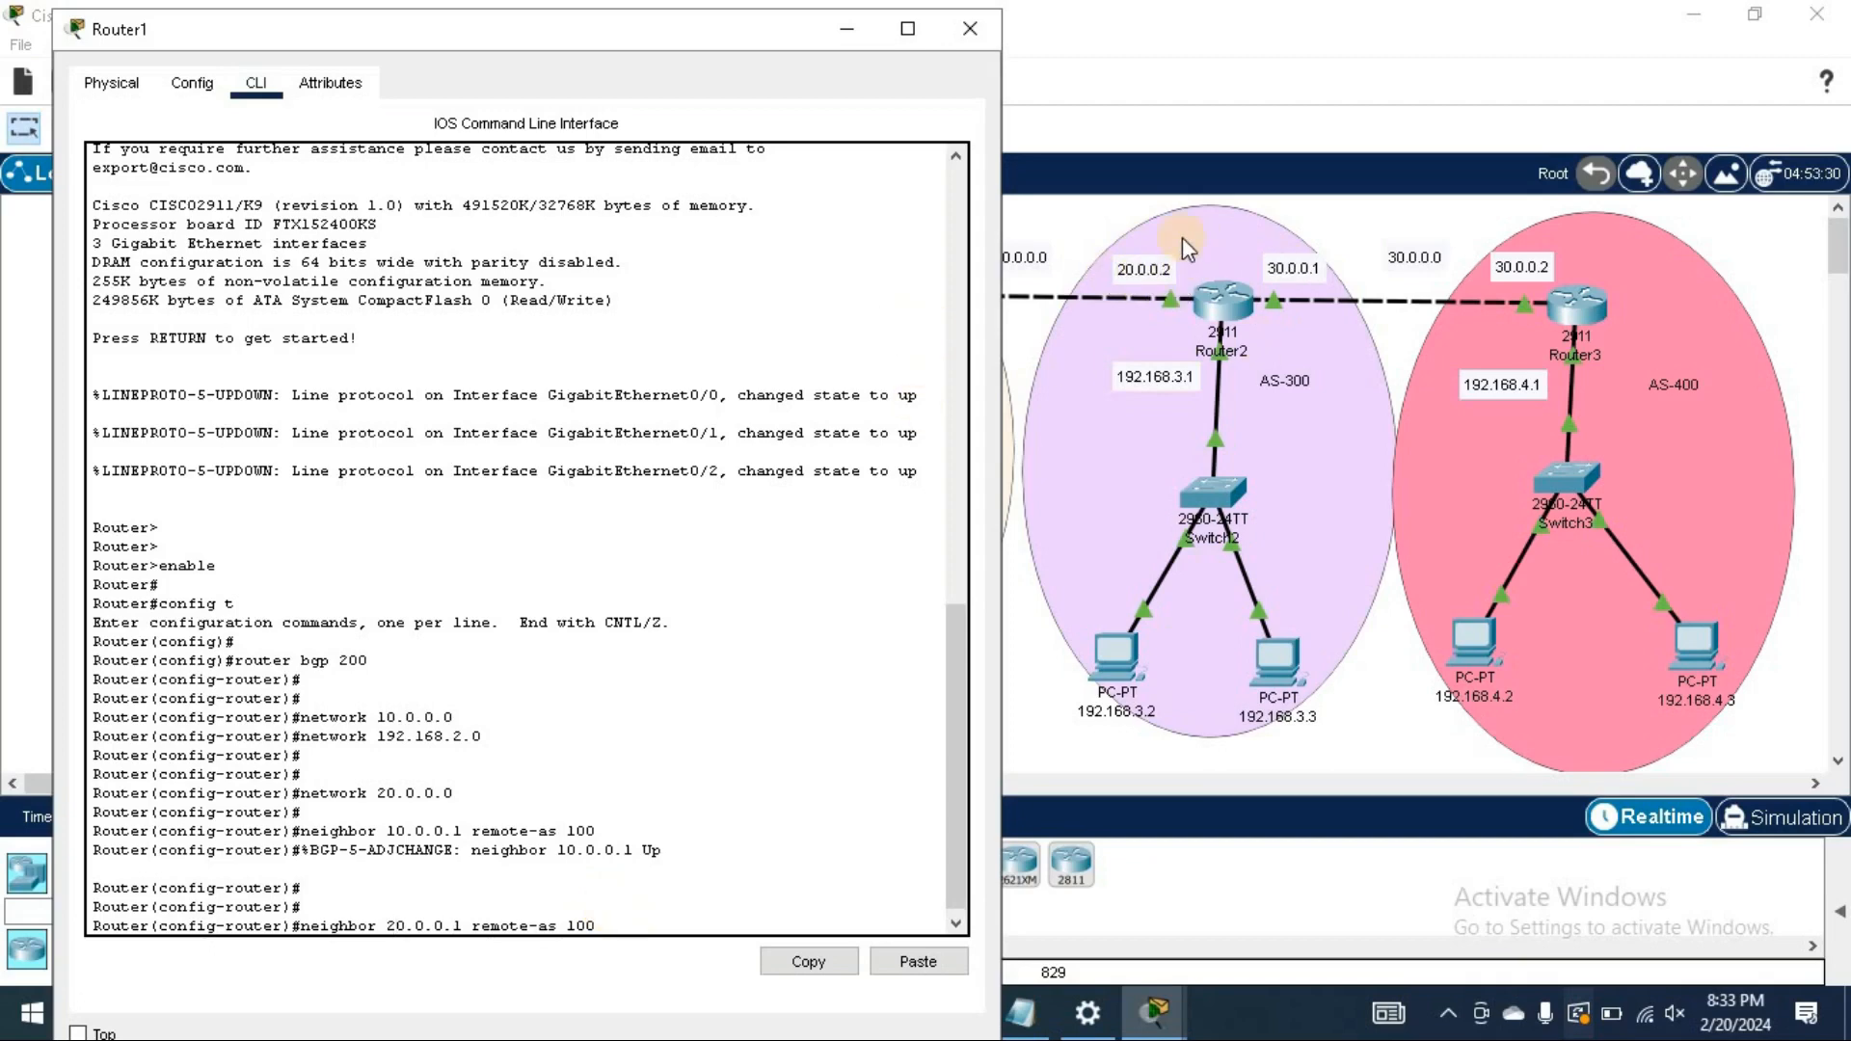
key("Right")
key("Right")
key("Right")
key("Right")
key("Right")
key("Right")
key("Right")
key("BackSpace")
type("2")
key("Right")
key("Right")
key("Right")
key("Right")
key("Right")
key("BackSpace")
type("3")
key("Return")
key("Return")
key("Return")
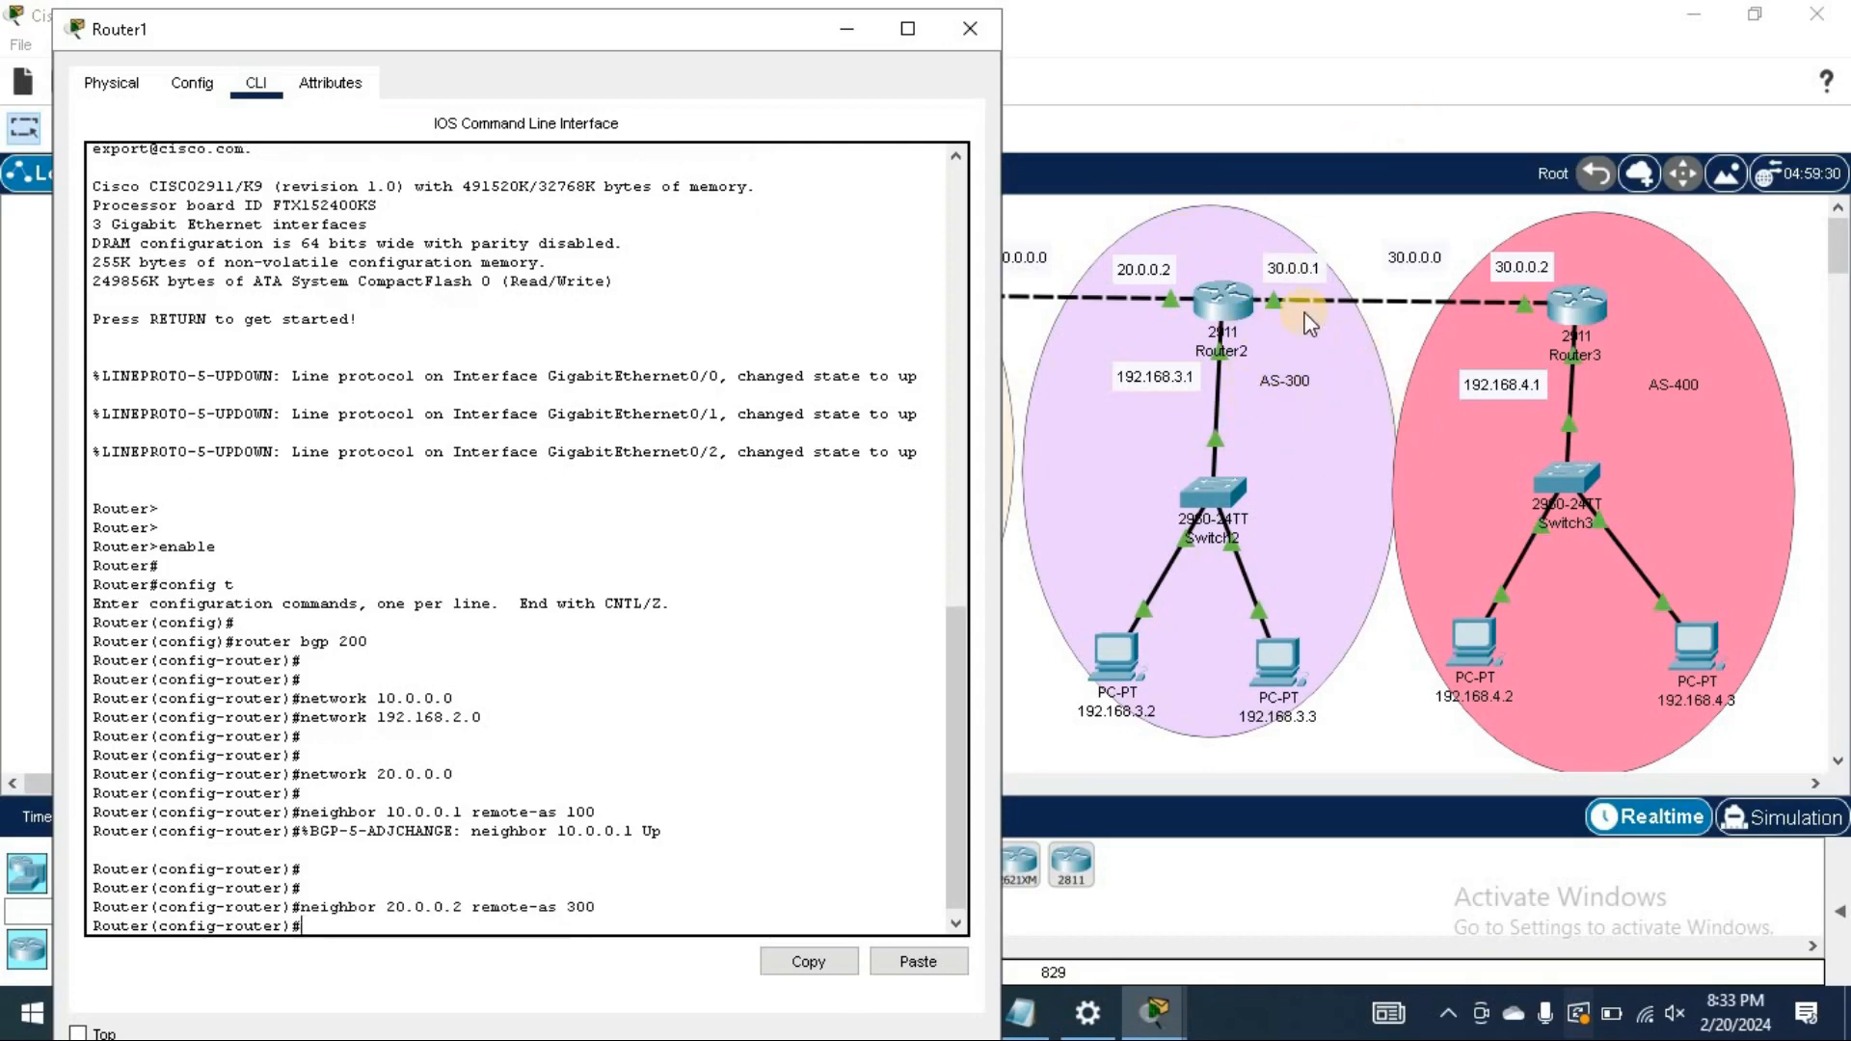
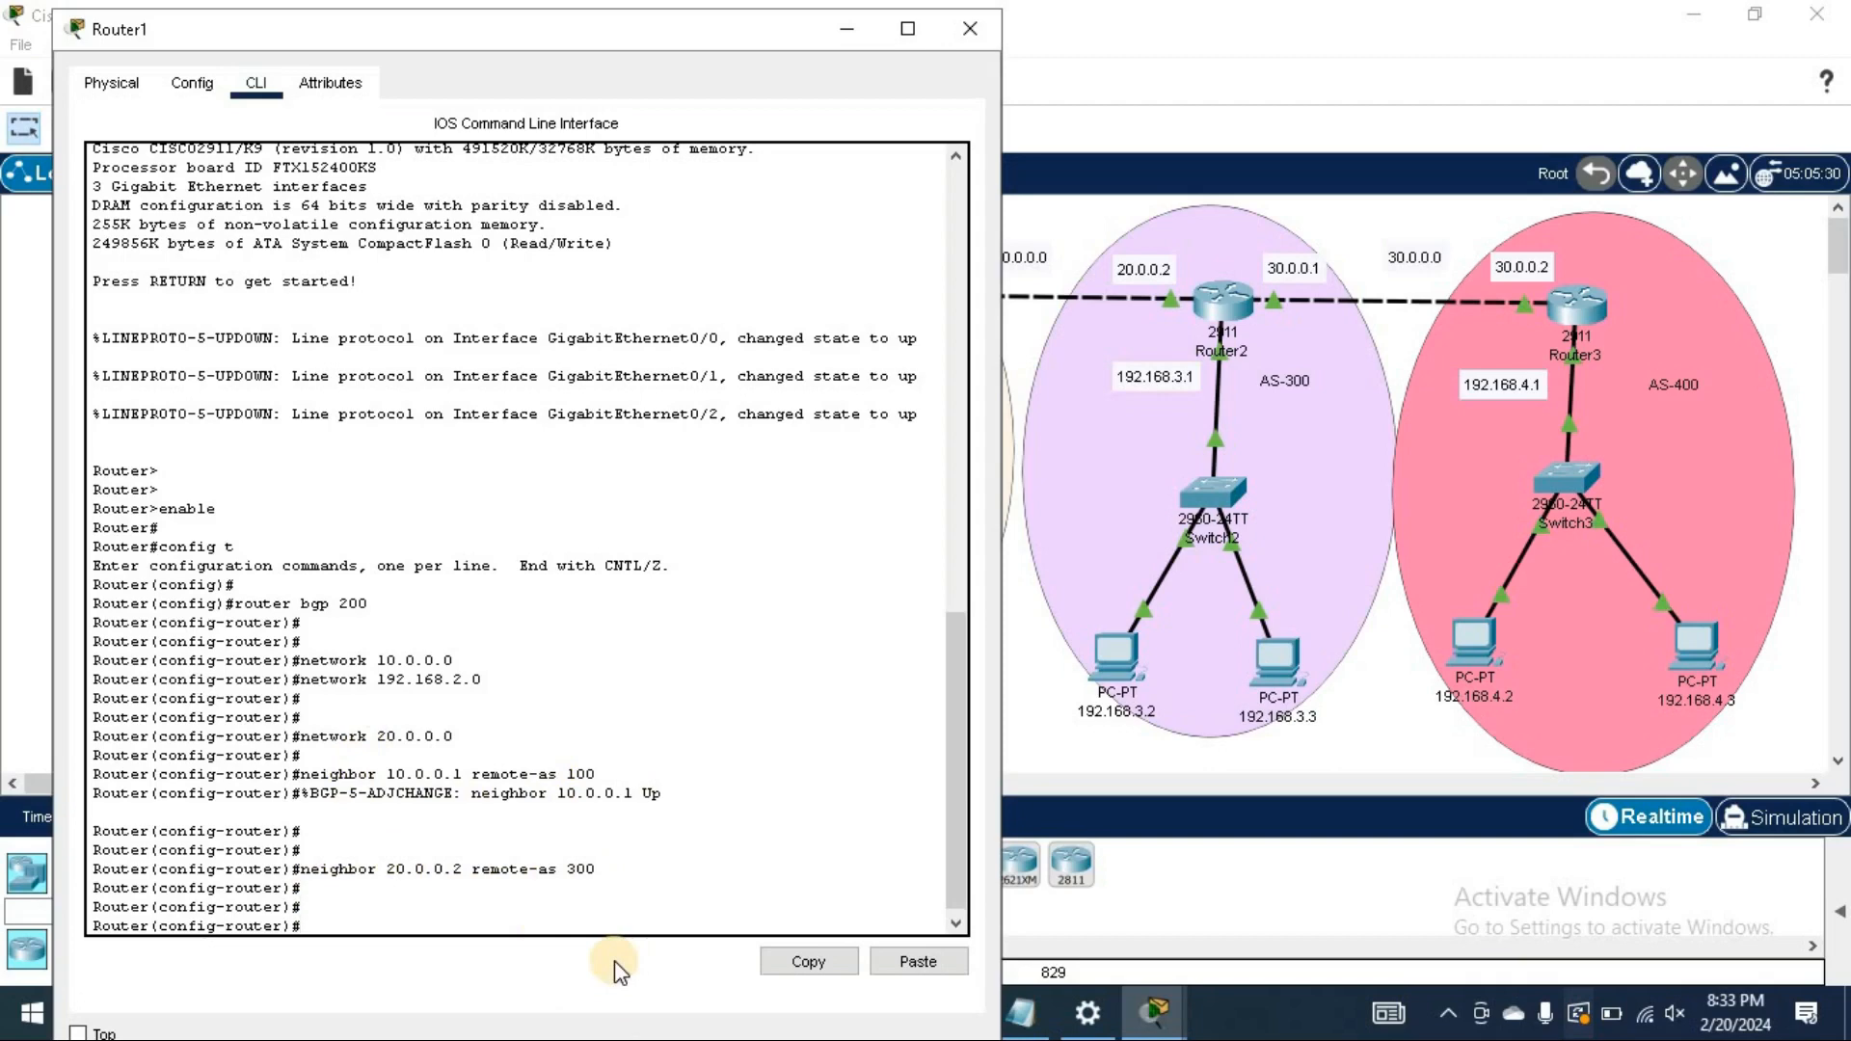
Exit Router1's BGP configuration mode and close the Router1 window.
type("xit")
key("Return")
key("Return")
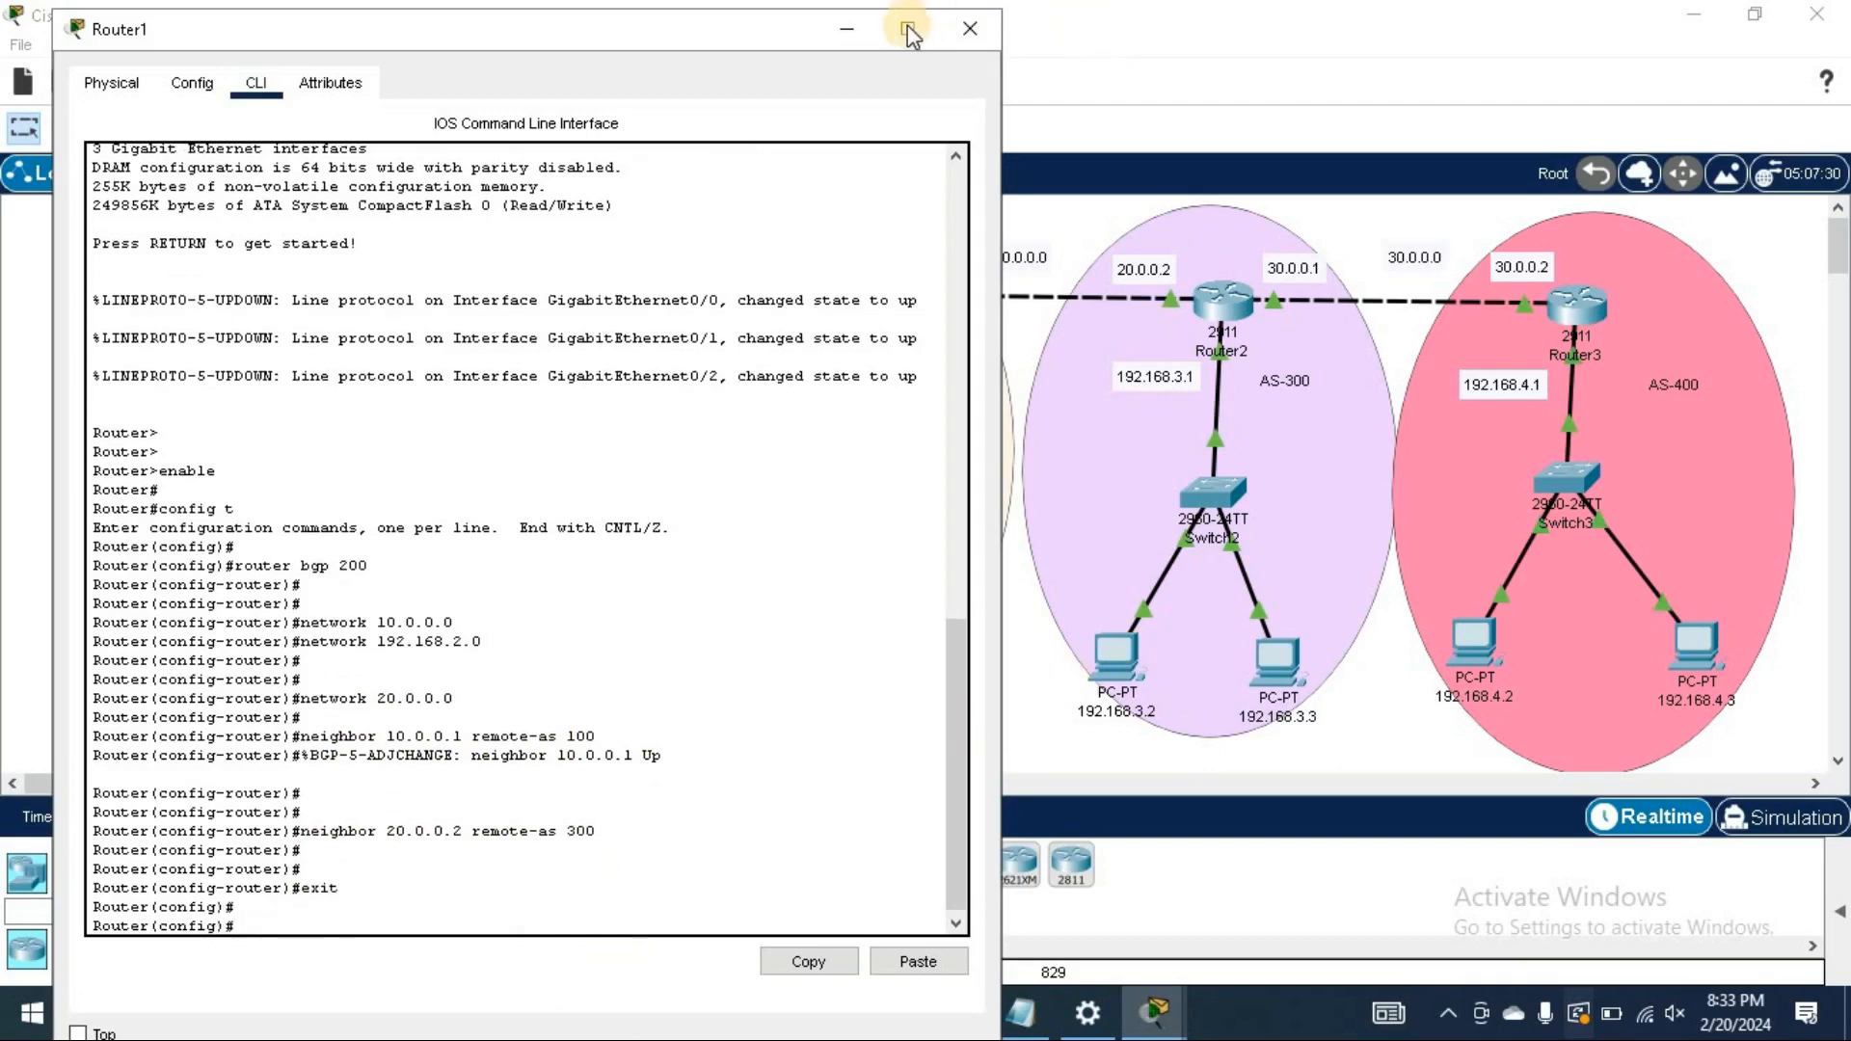
left_click(972, 31)
left_click(996, 682)
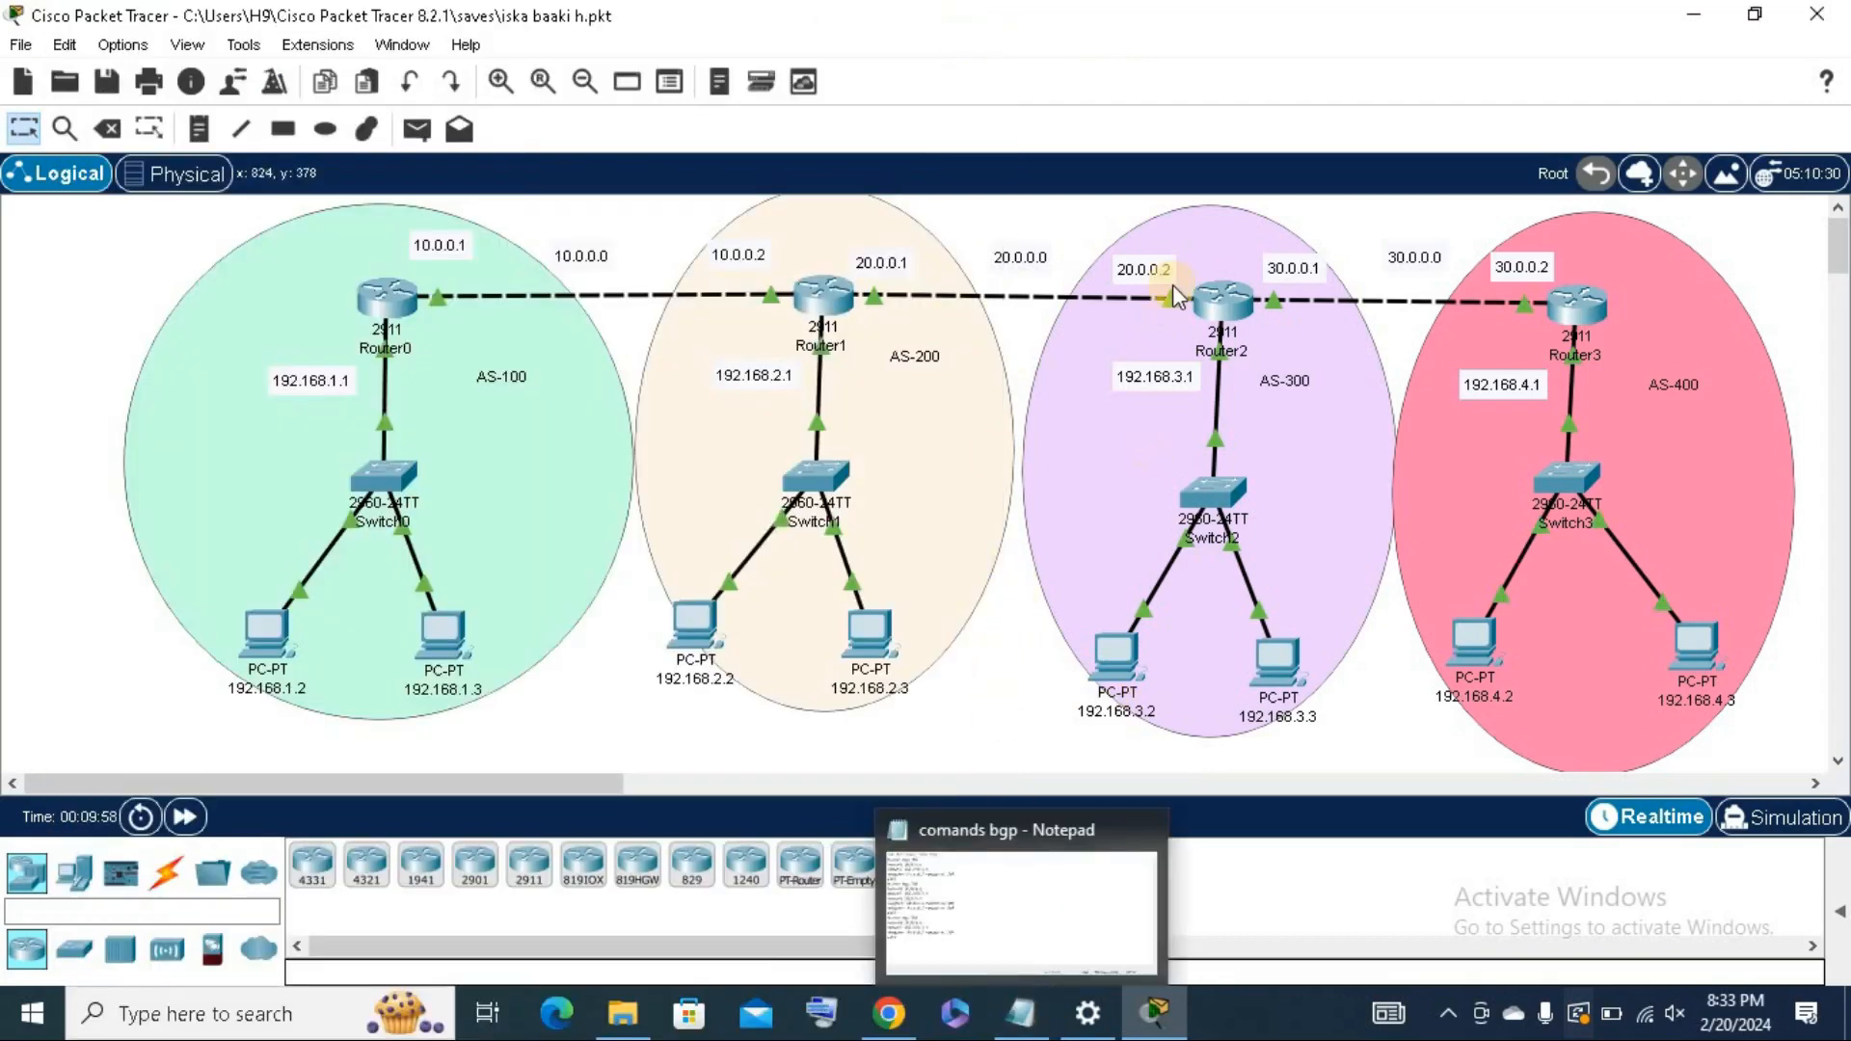
Open Router2's command line and enter privileged mode with enable and global configuration mode with config t.
left_click(1221, 302)
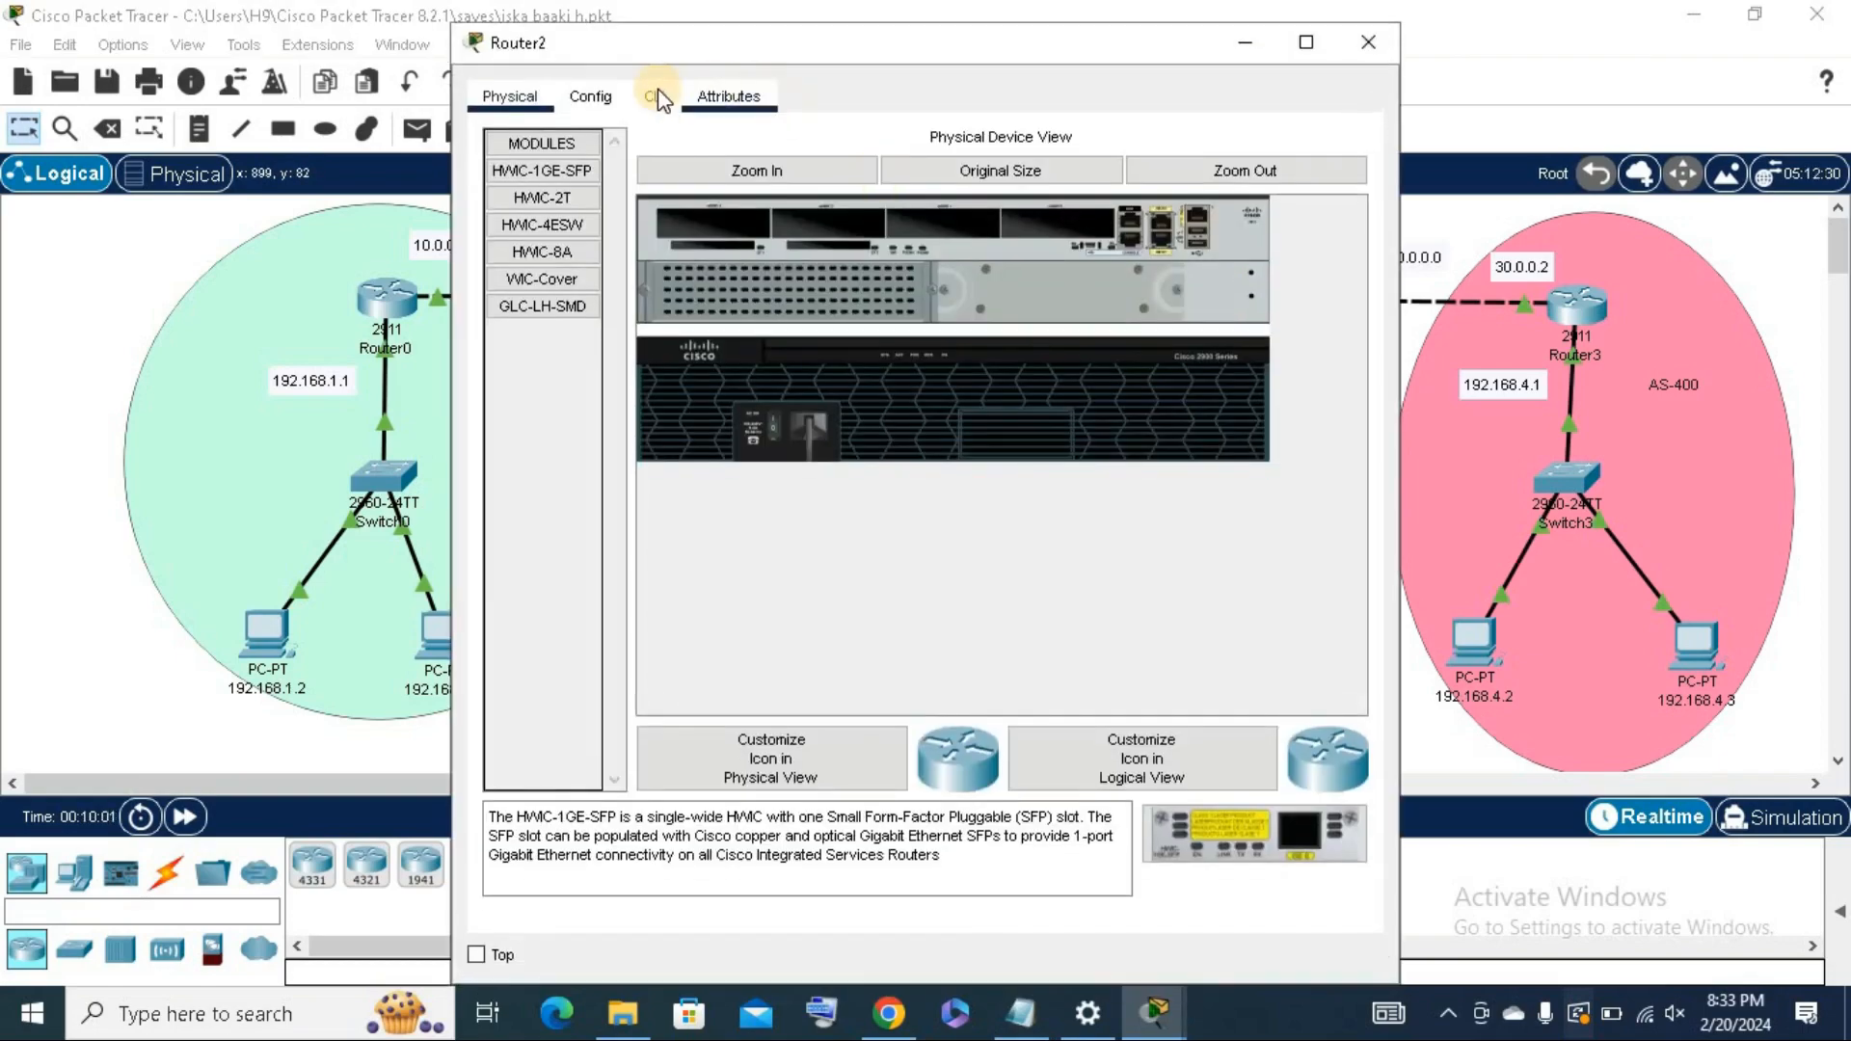
left_click(655, 97)
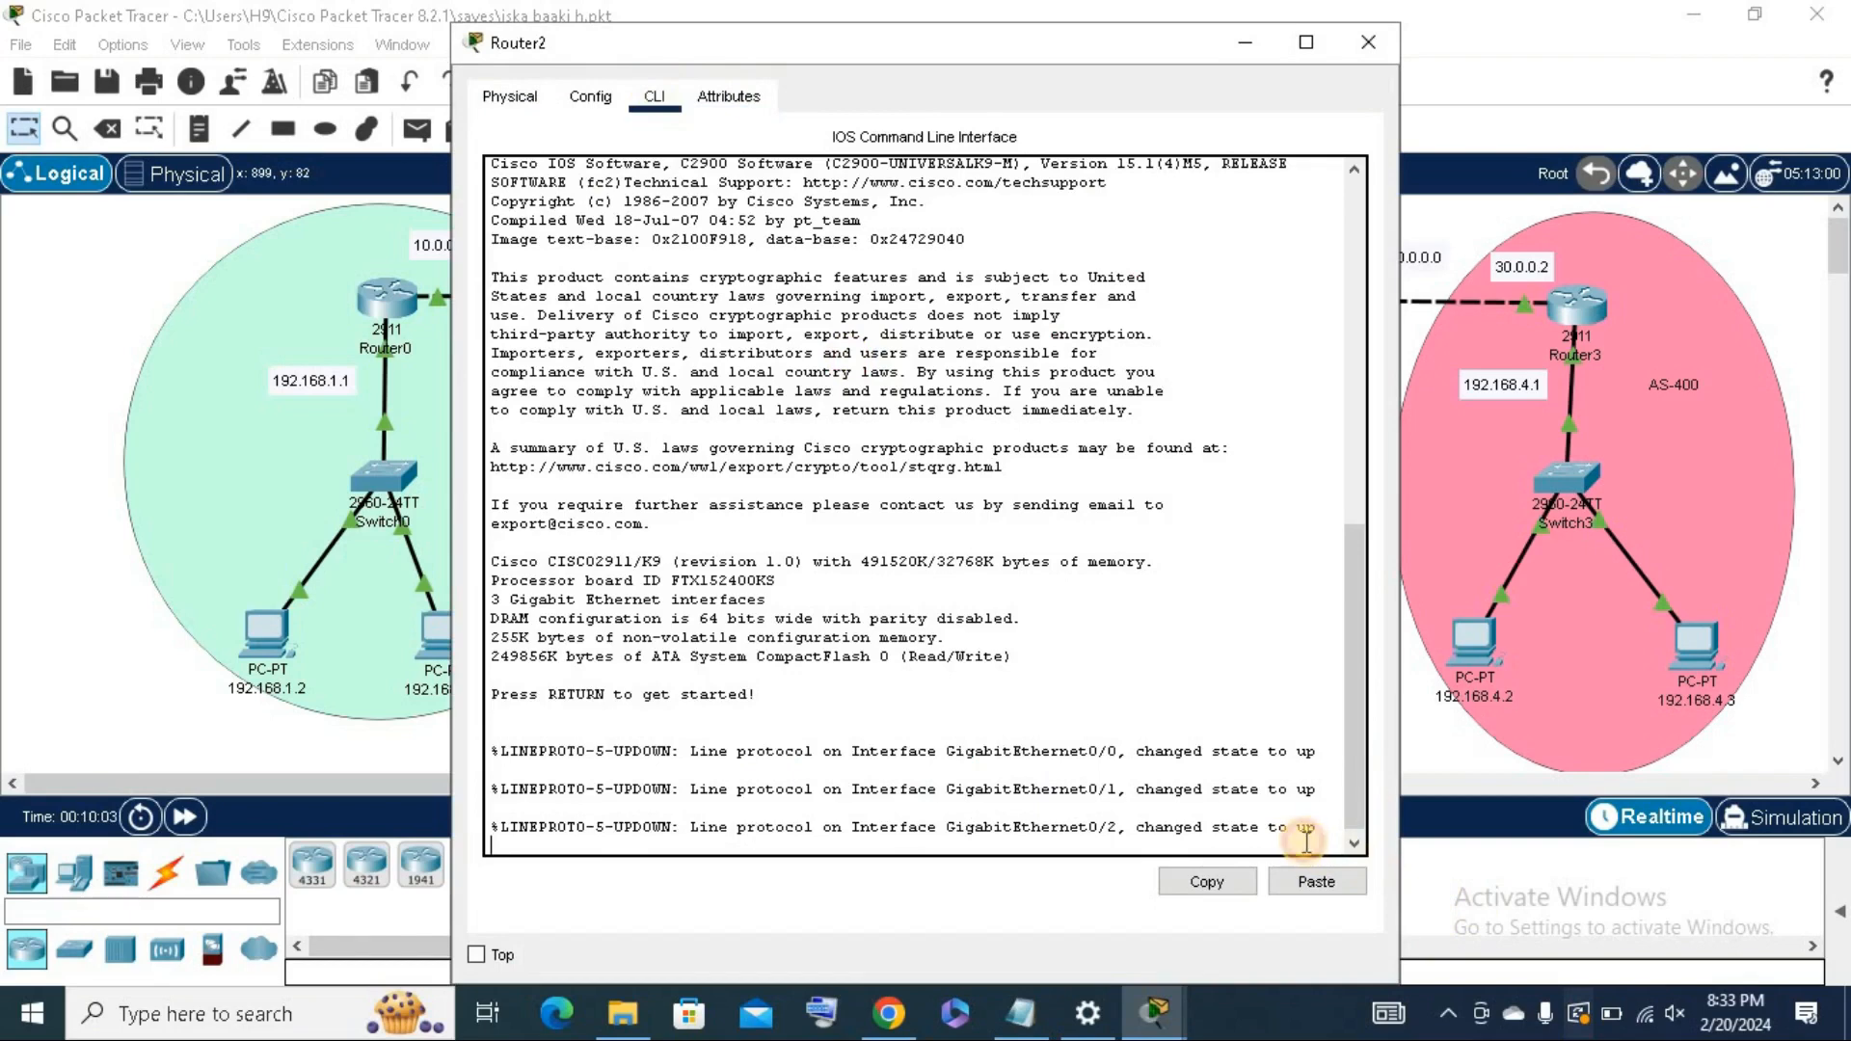
key("Return")
key("Return")
type("ea")
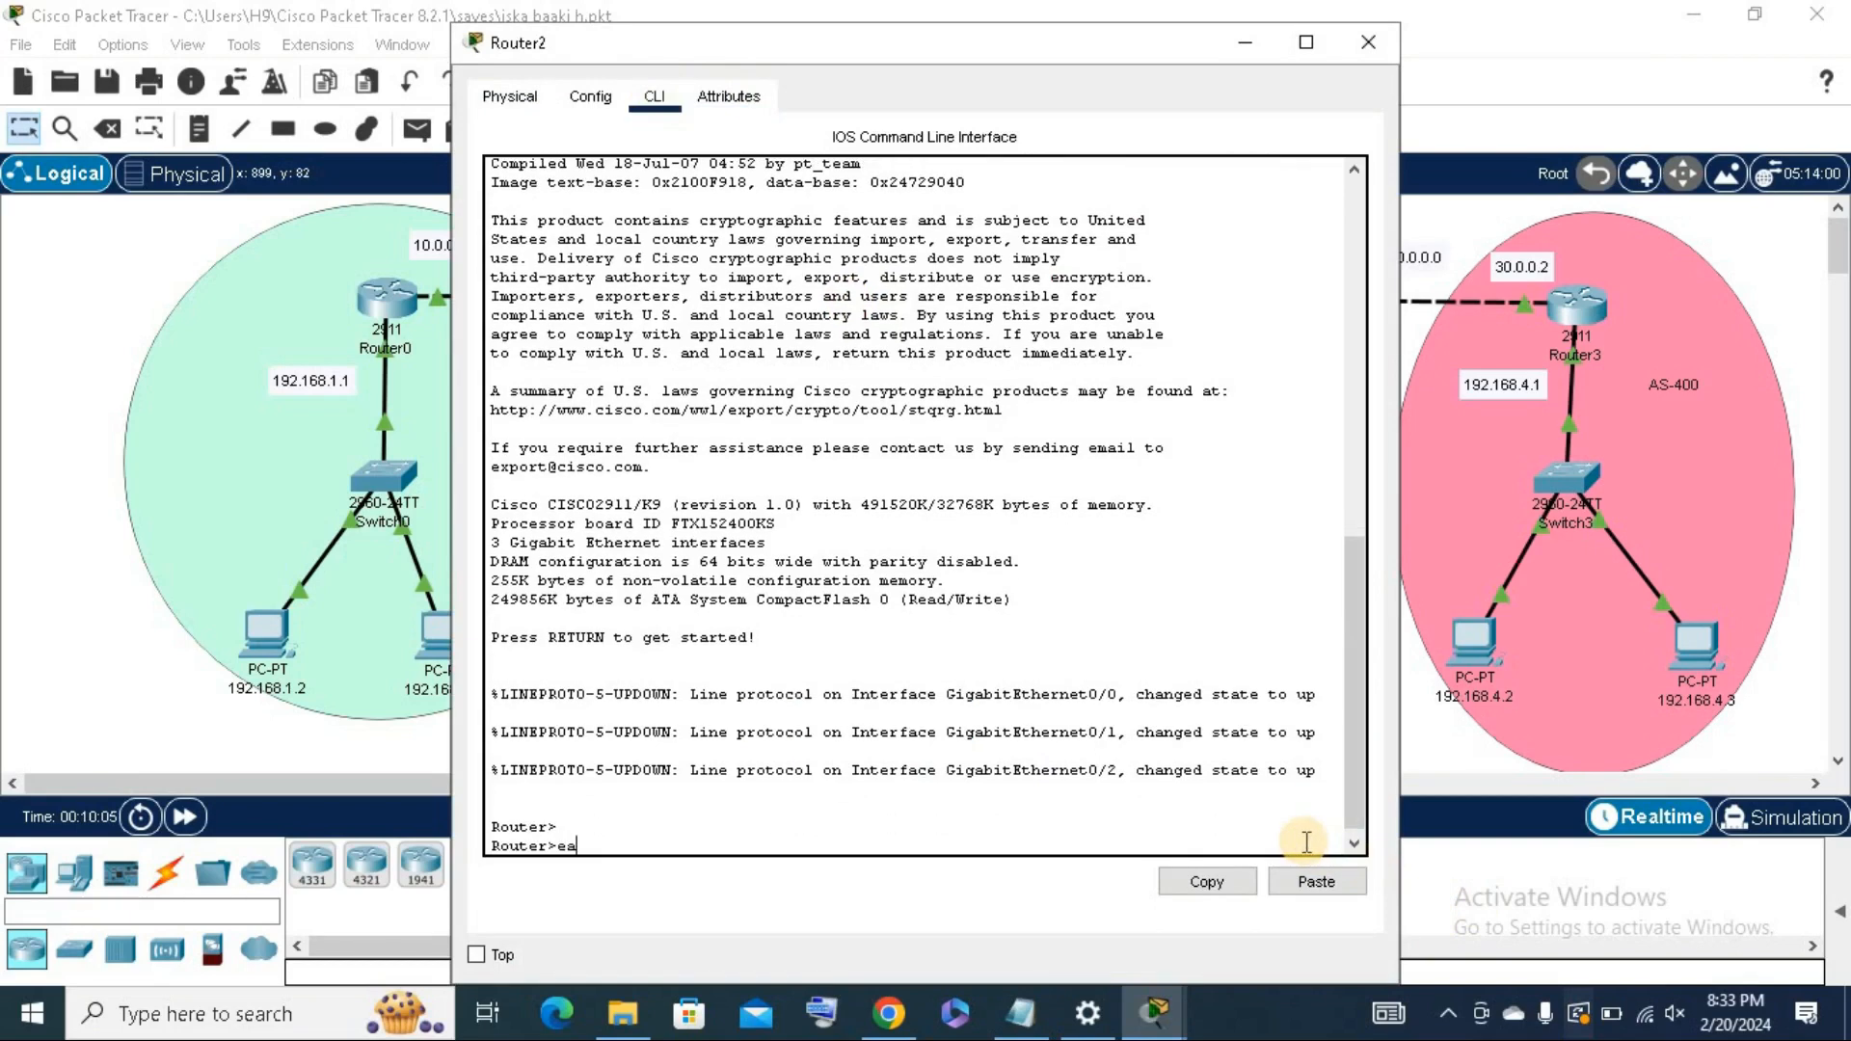
key("BackSpace")
type("nable")
key("Return")
type("con")
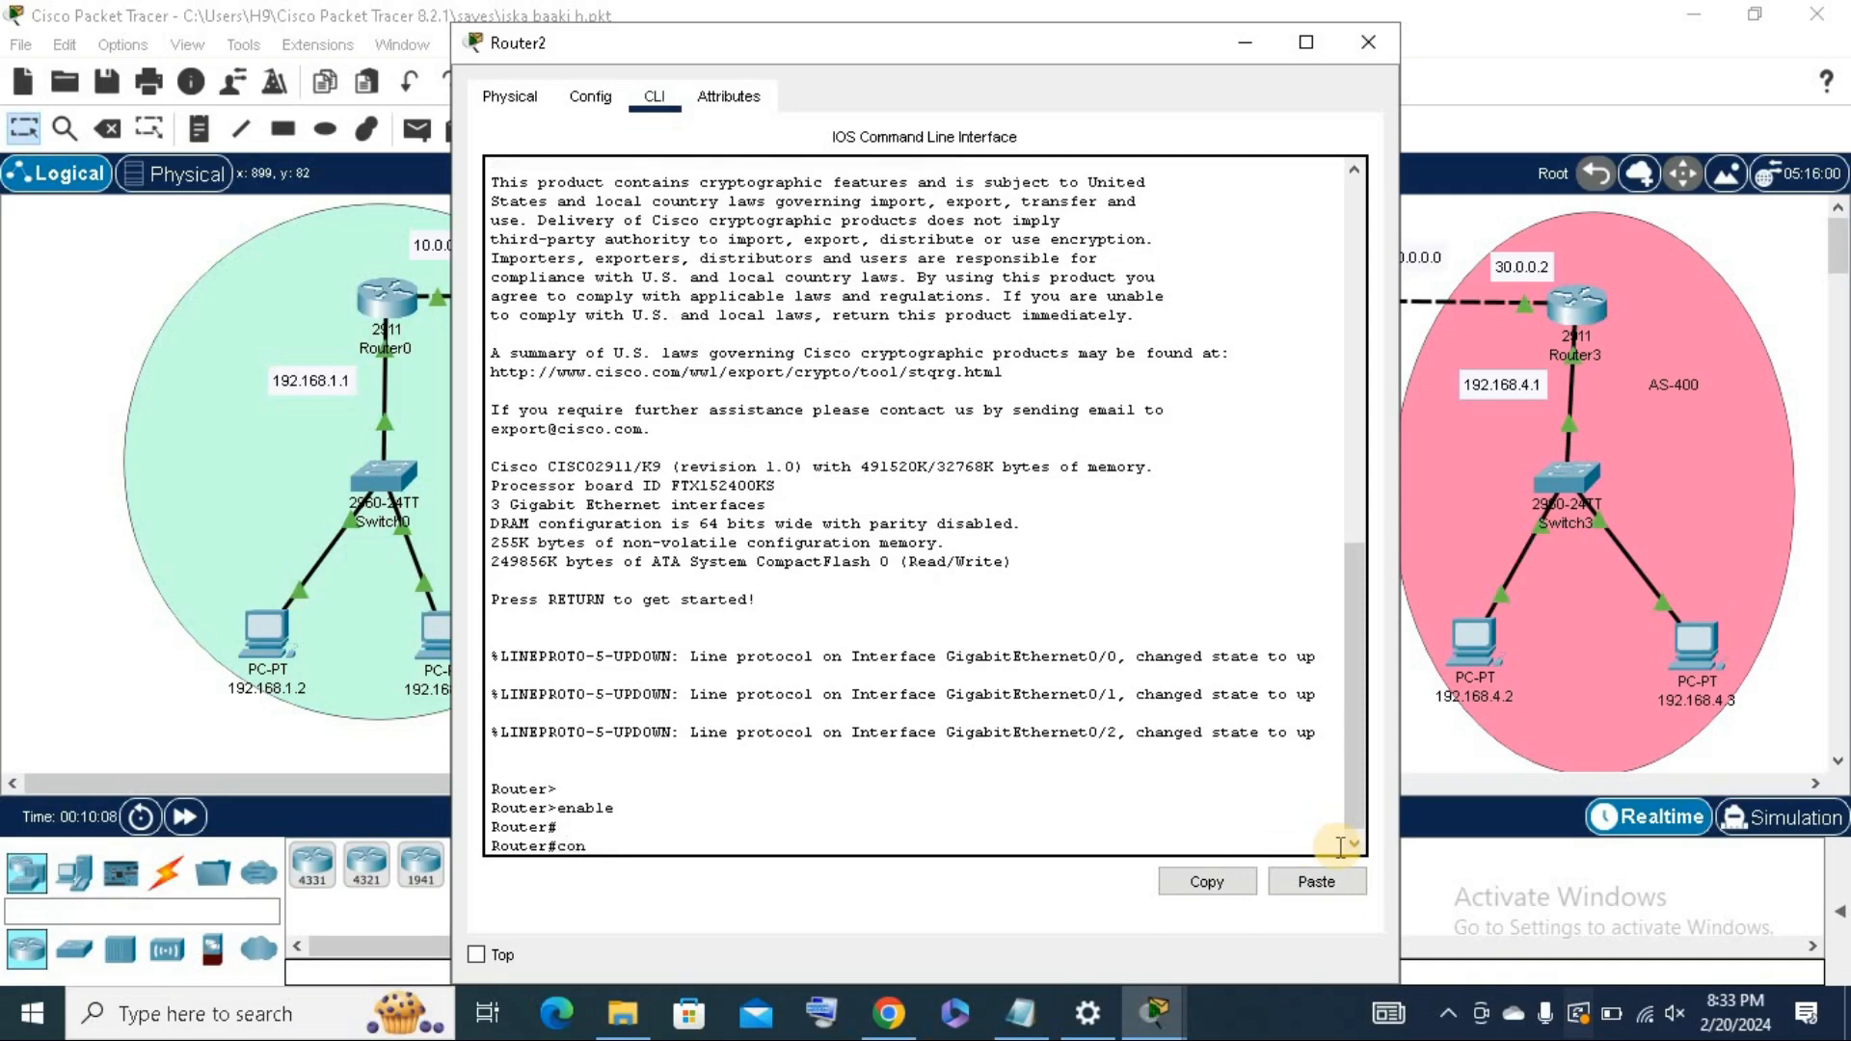
type("fig t")
key("Return")
key("Return")
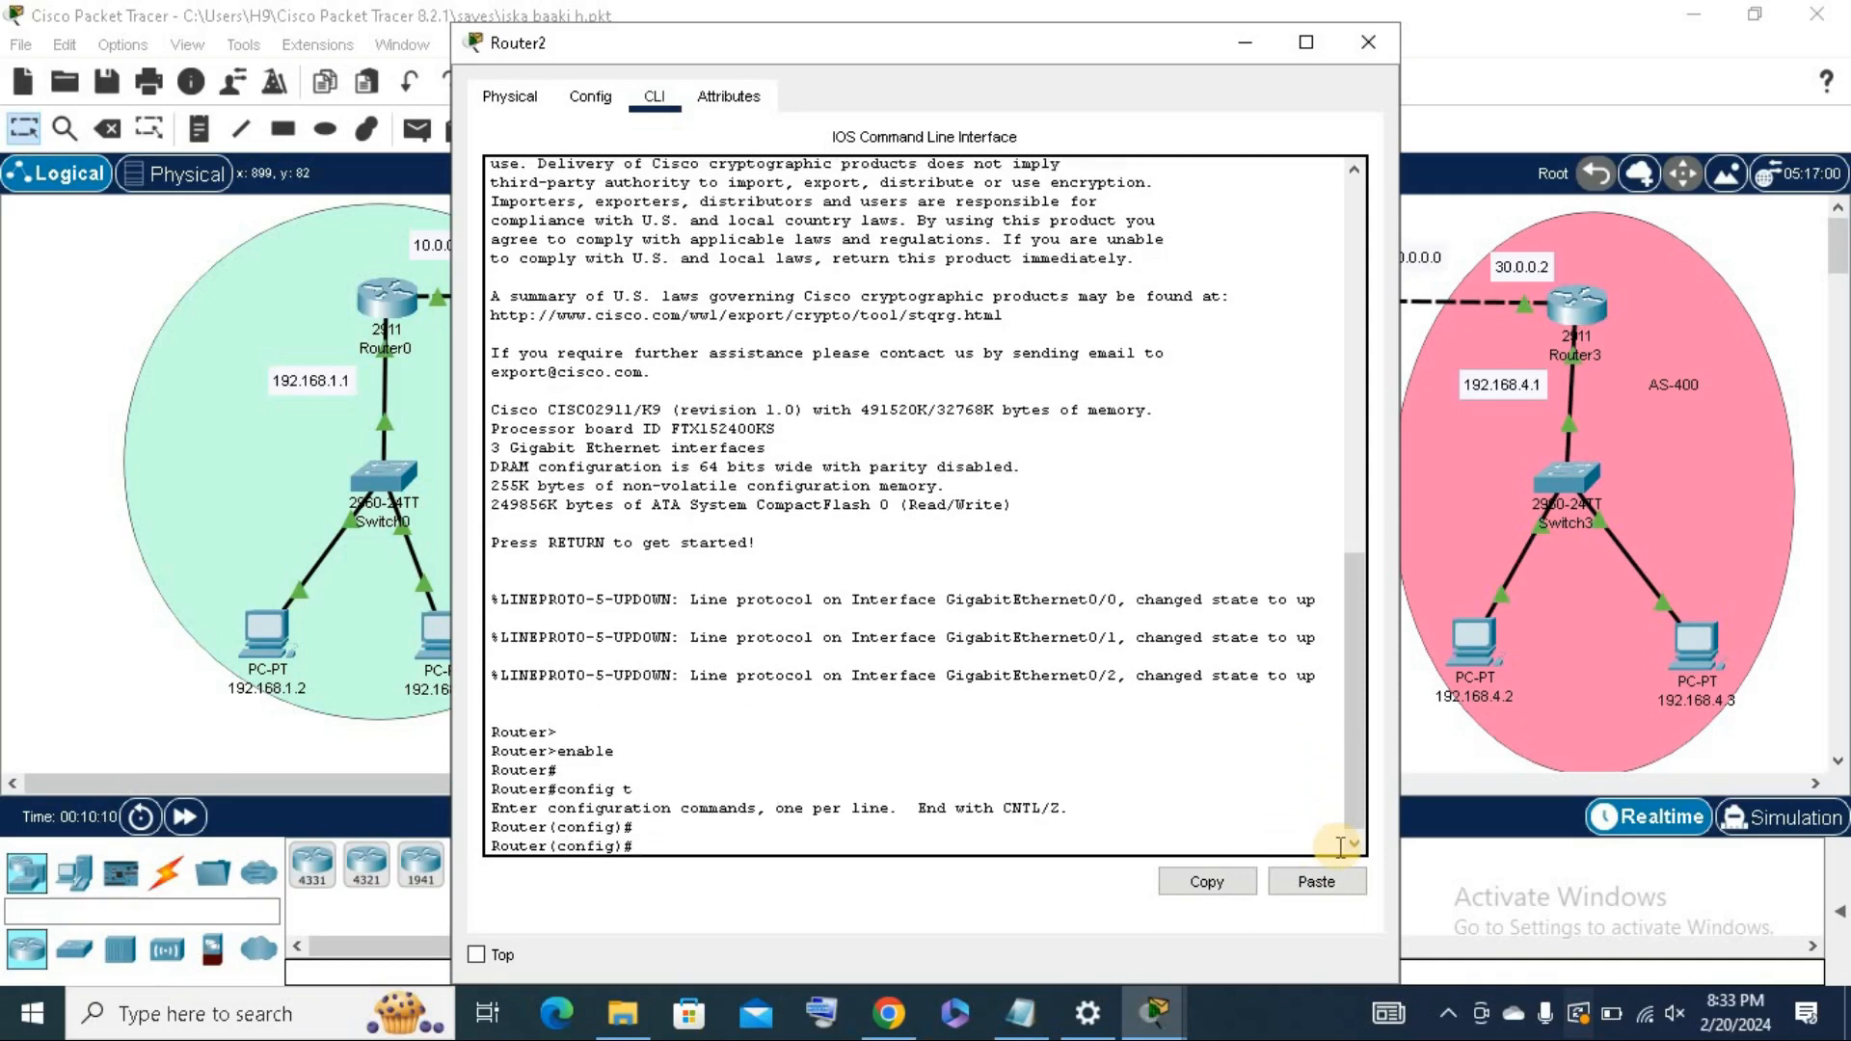
Start BGP routing on Router2 for autonomous system 300 with router bgp 300.
left_click_drag(1143, 44, 707, 25)
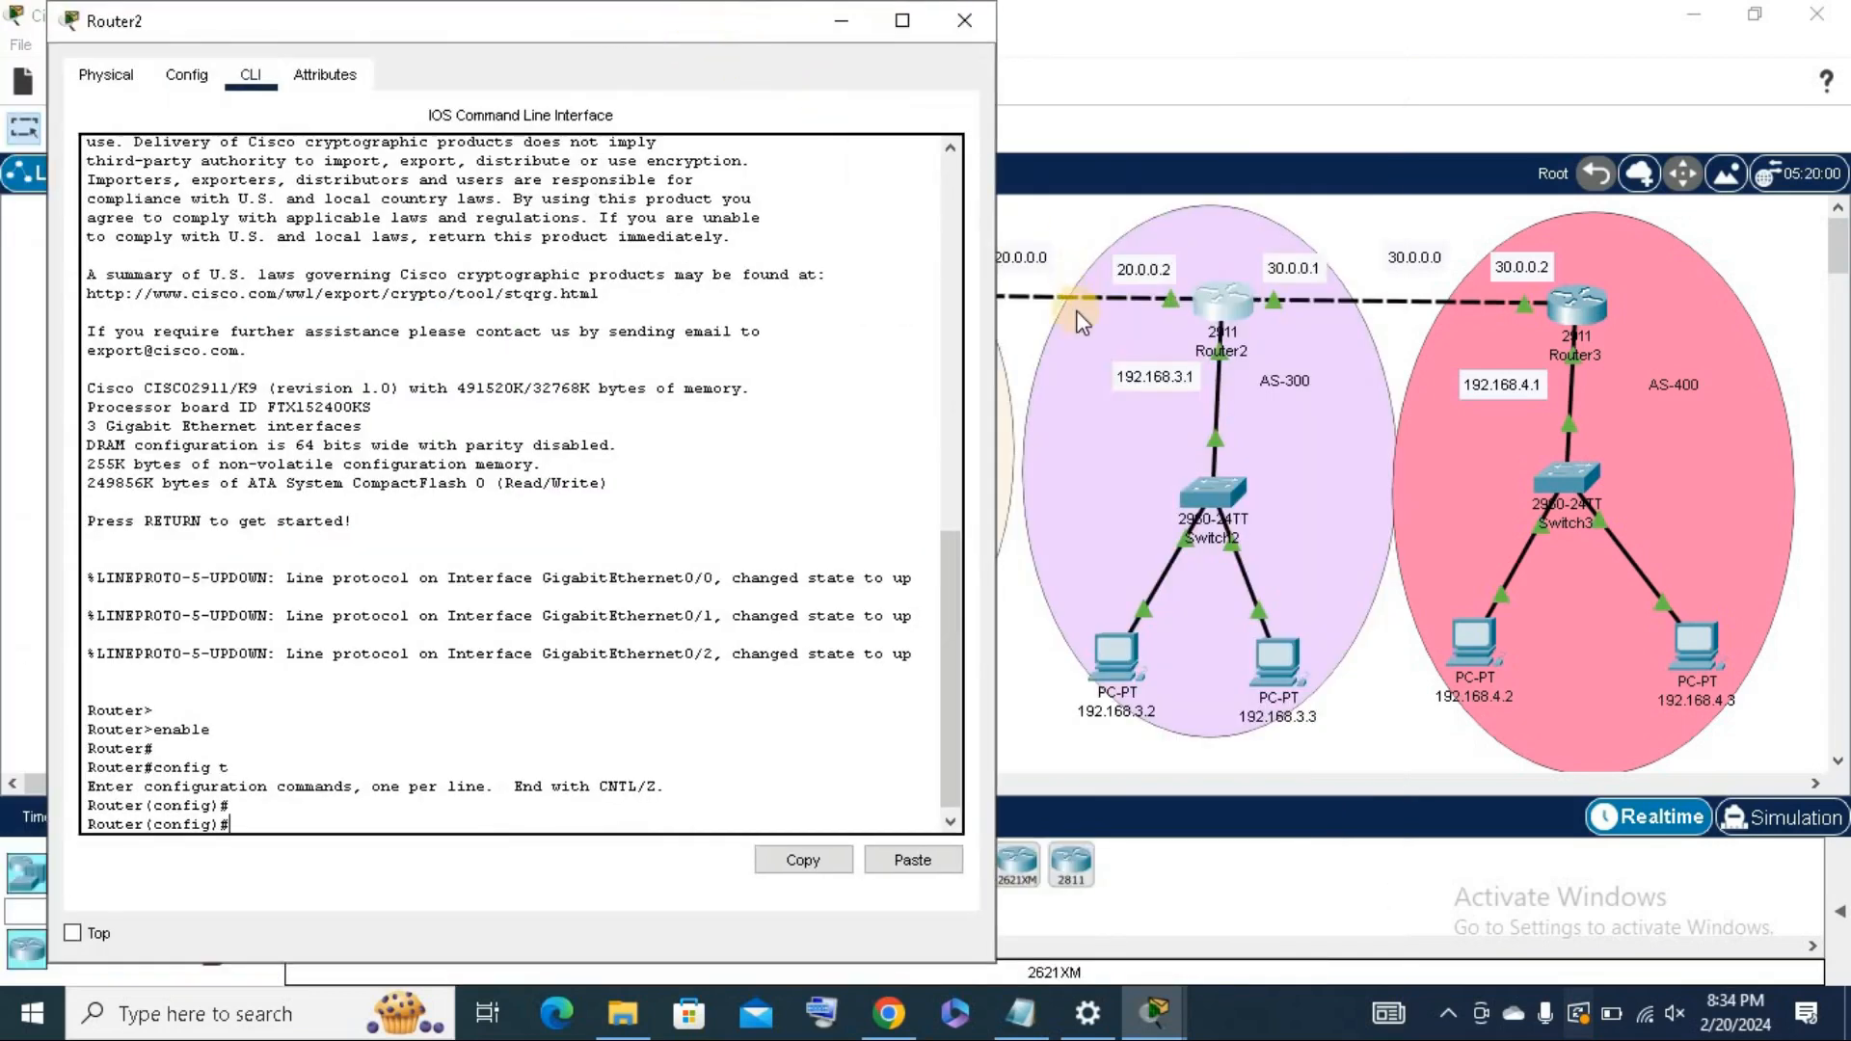
left_click(950, 823)
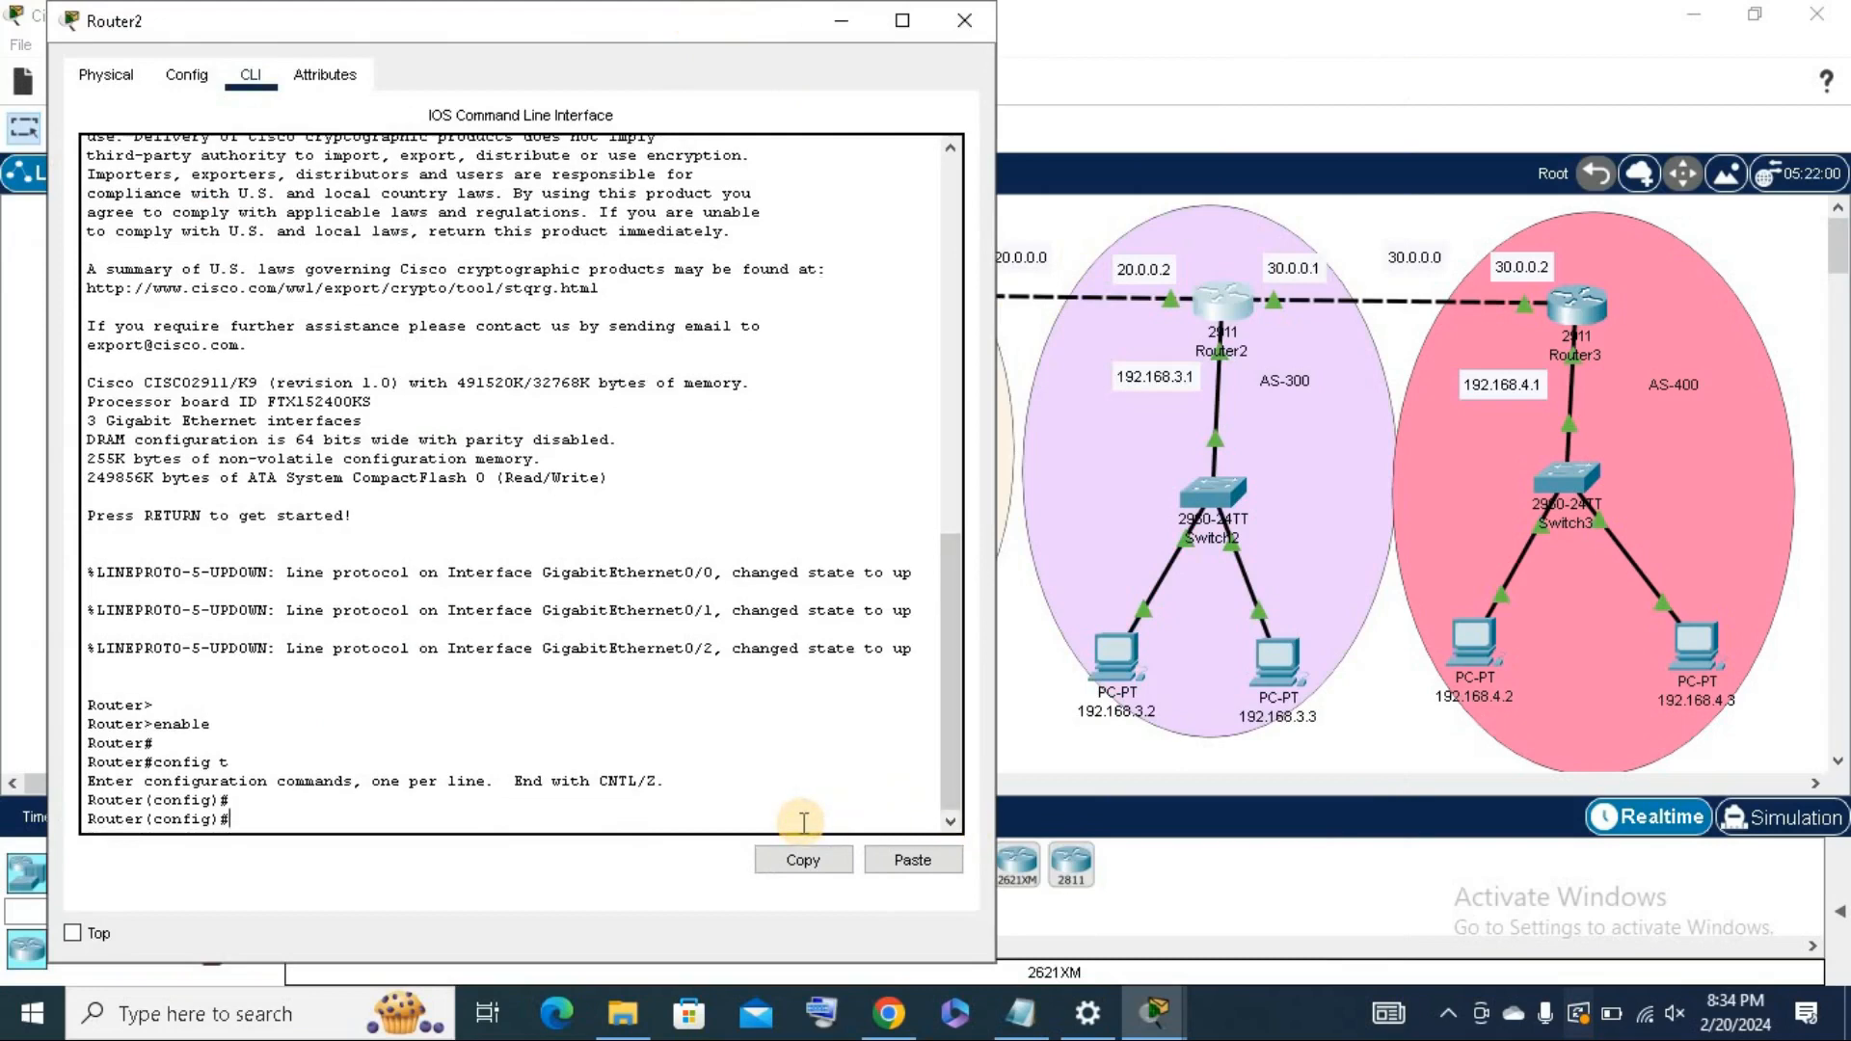
type("outer bgp")
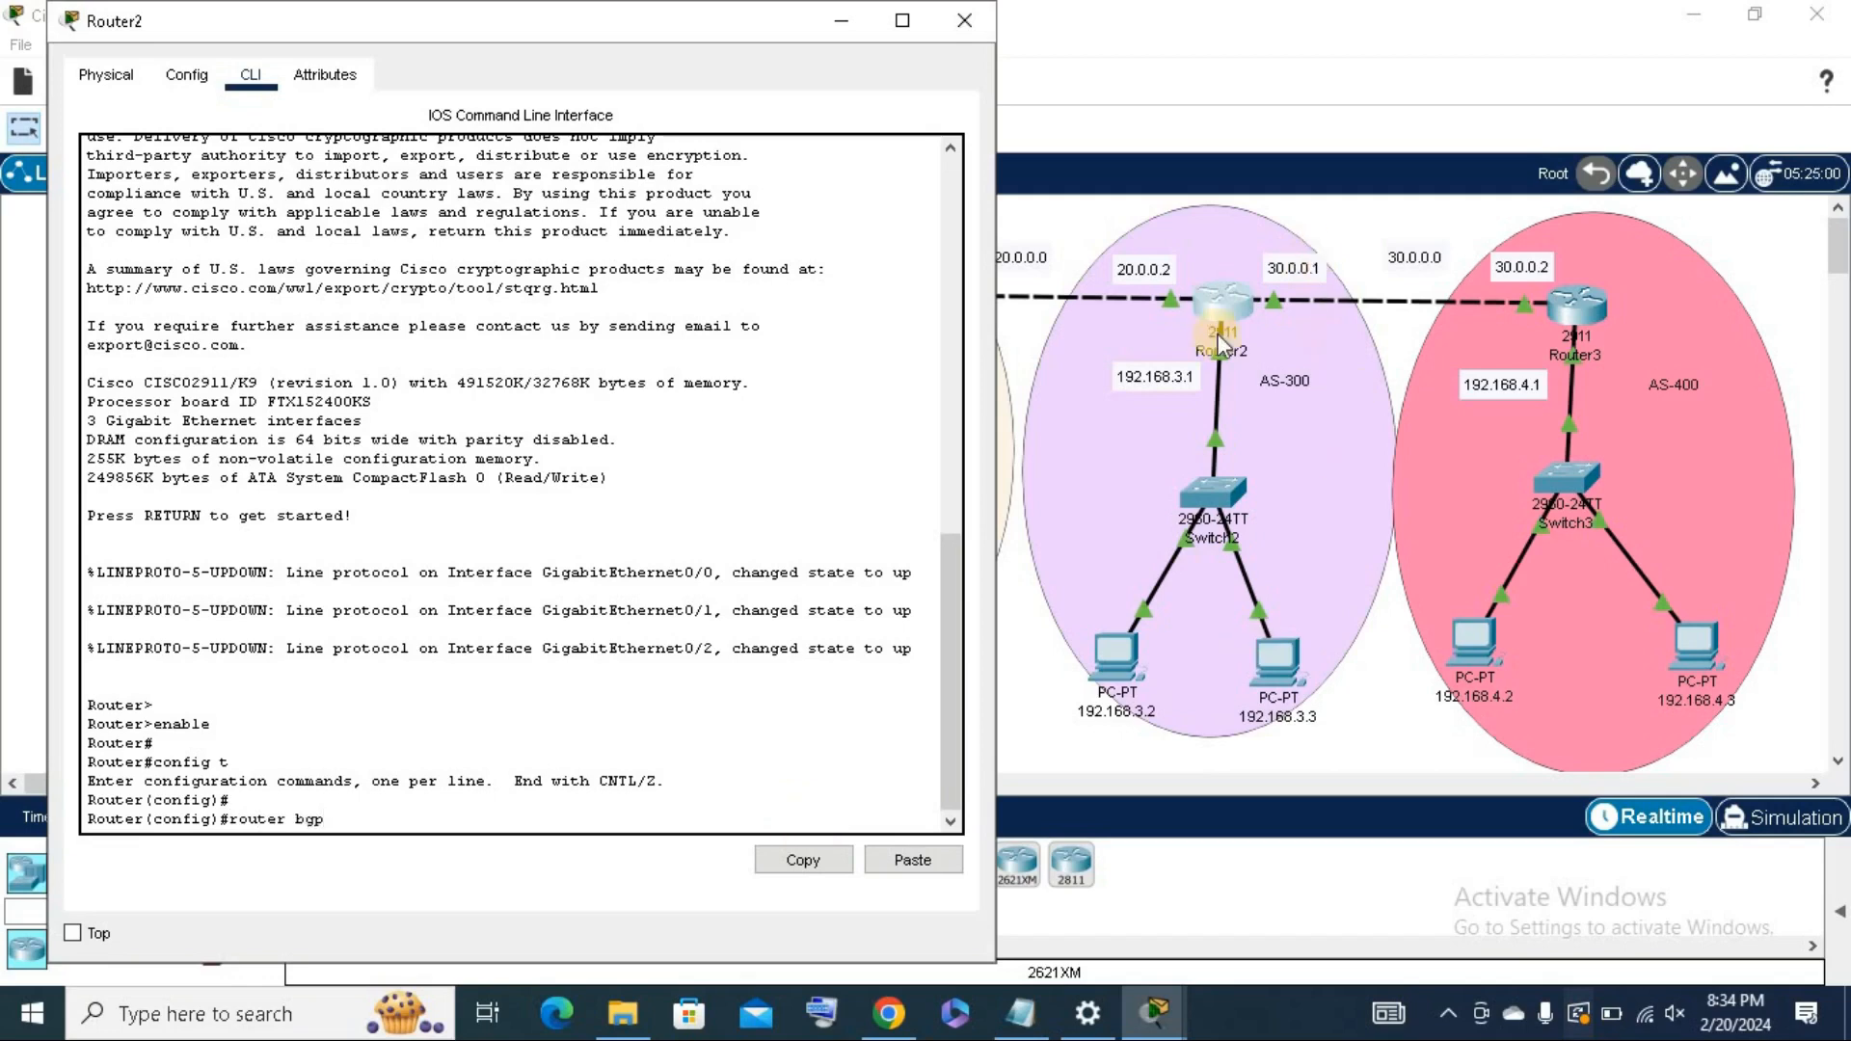
type(" 300")
key("Return")
key("Return")
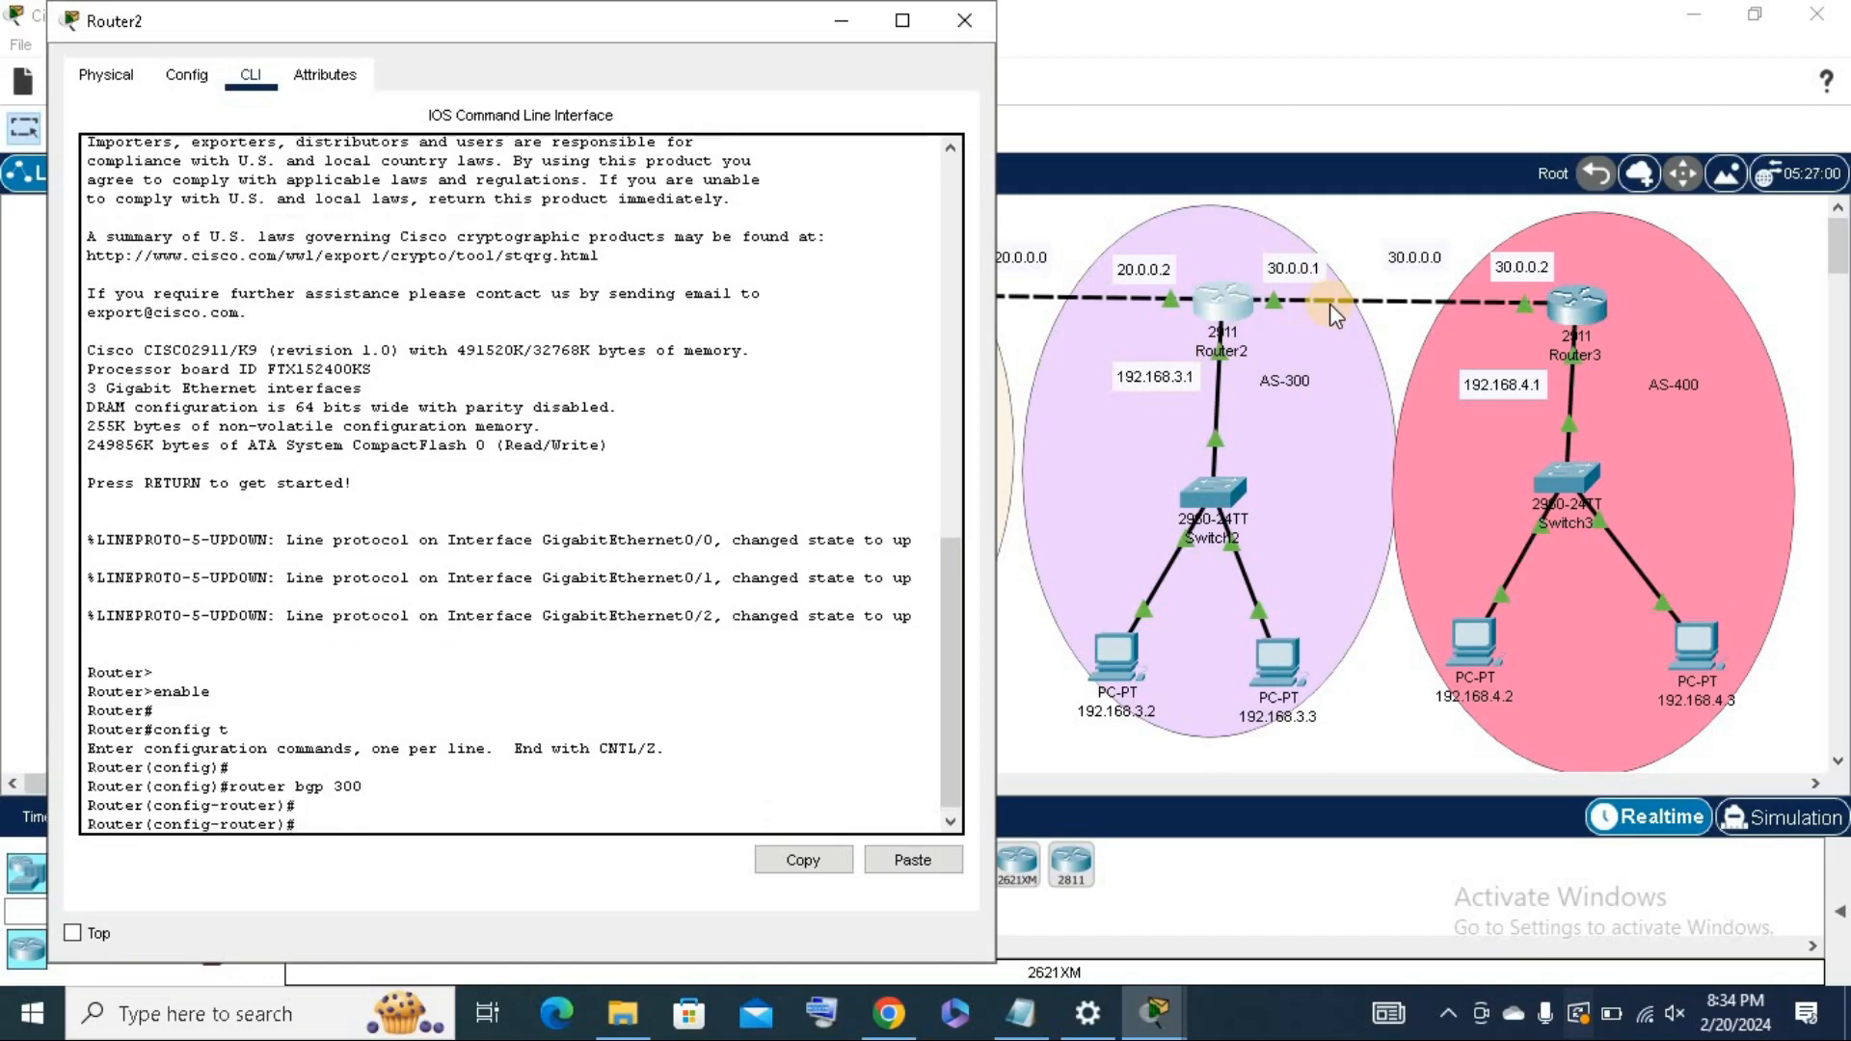
Advertise the networks 20.0.0.0, 192.168.3.0 and 30.0.0.0 in Router2's BGP configuration.
type("network")
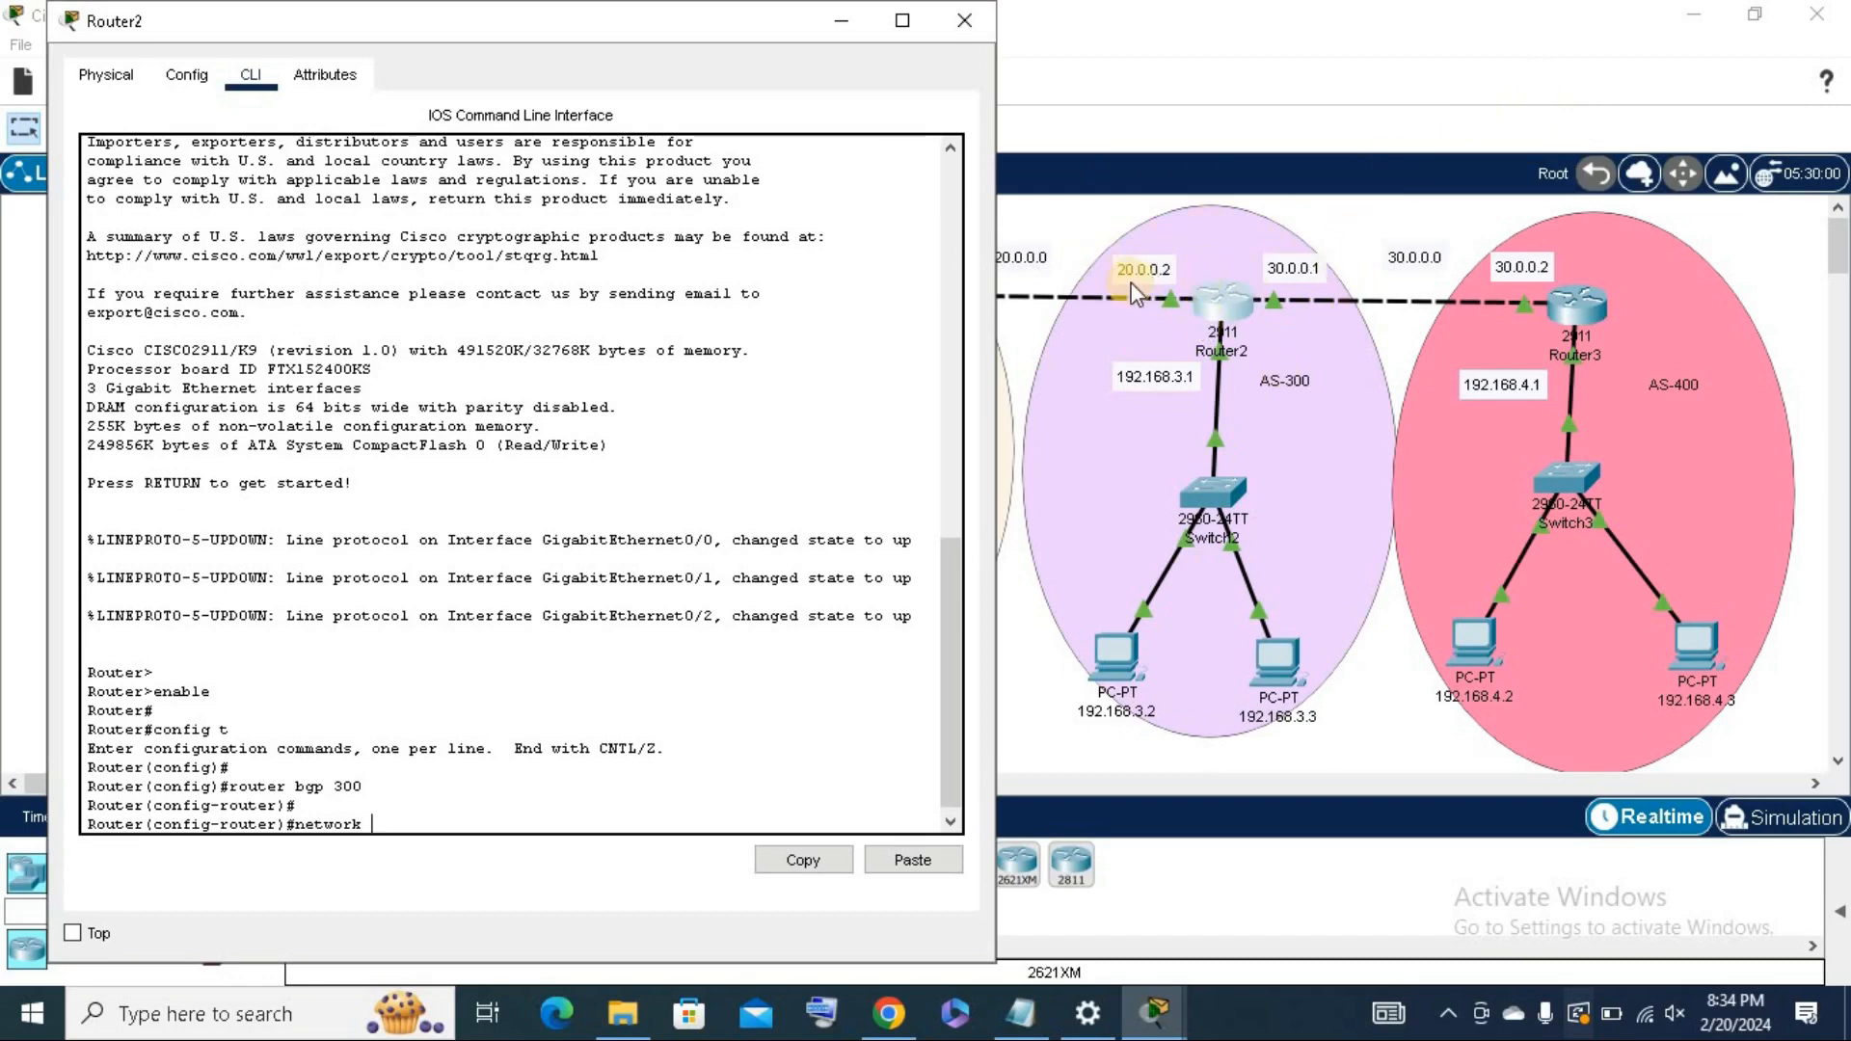
type(" 20")
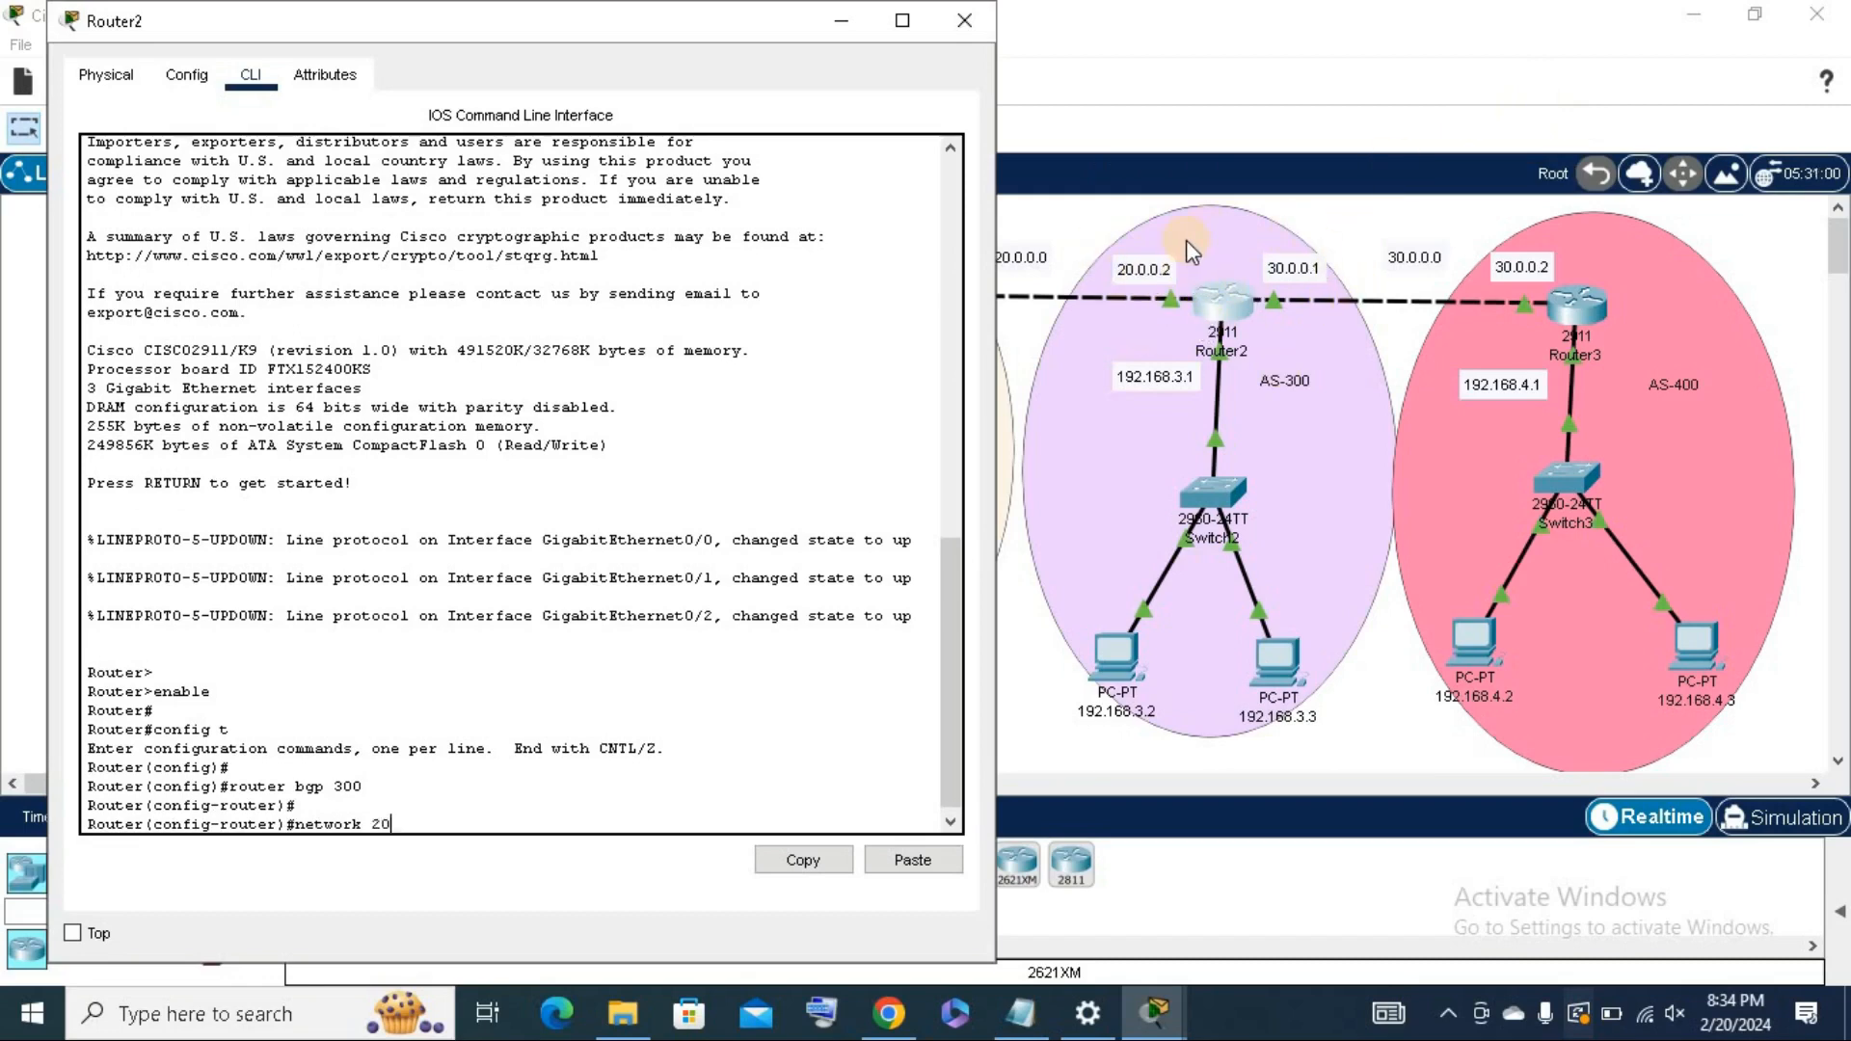
type(".0.00.")
key("BackSpace")
key("BackSpace")
type(".0")
key("Return")
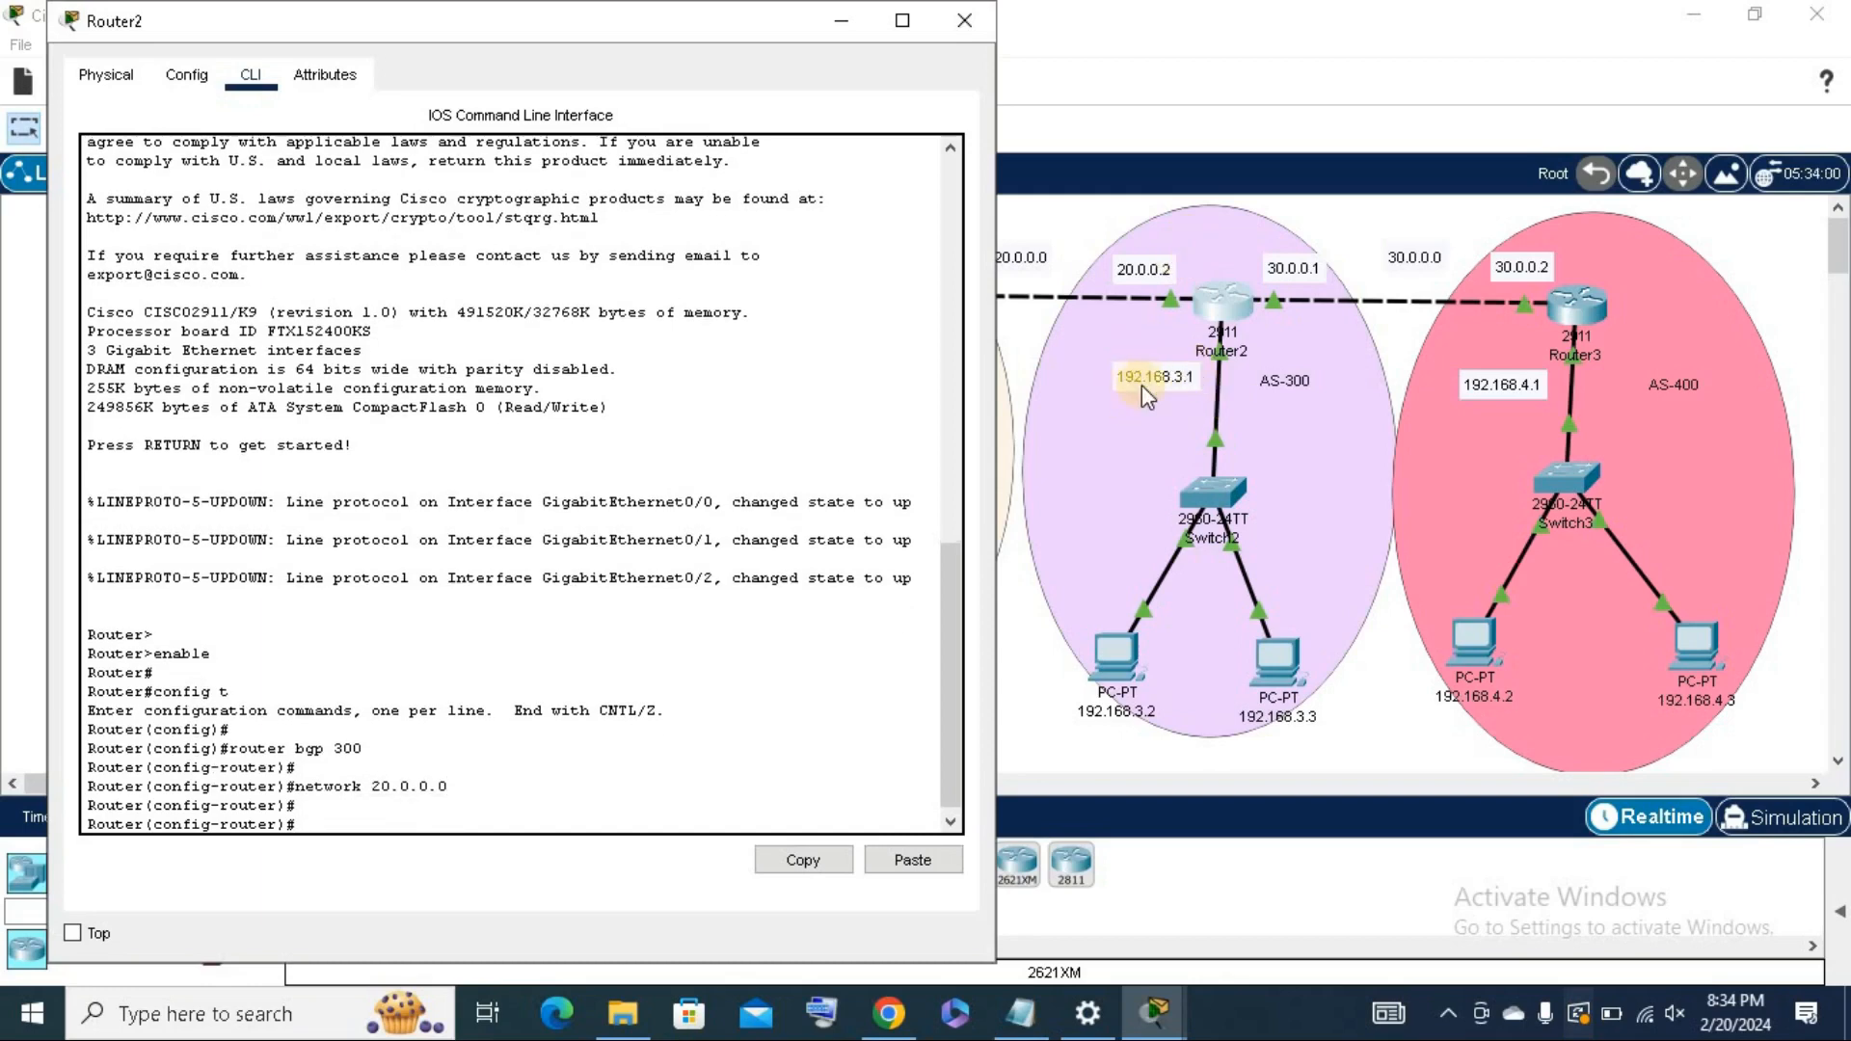
type("network 192.168.3.0")
key("Return")
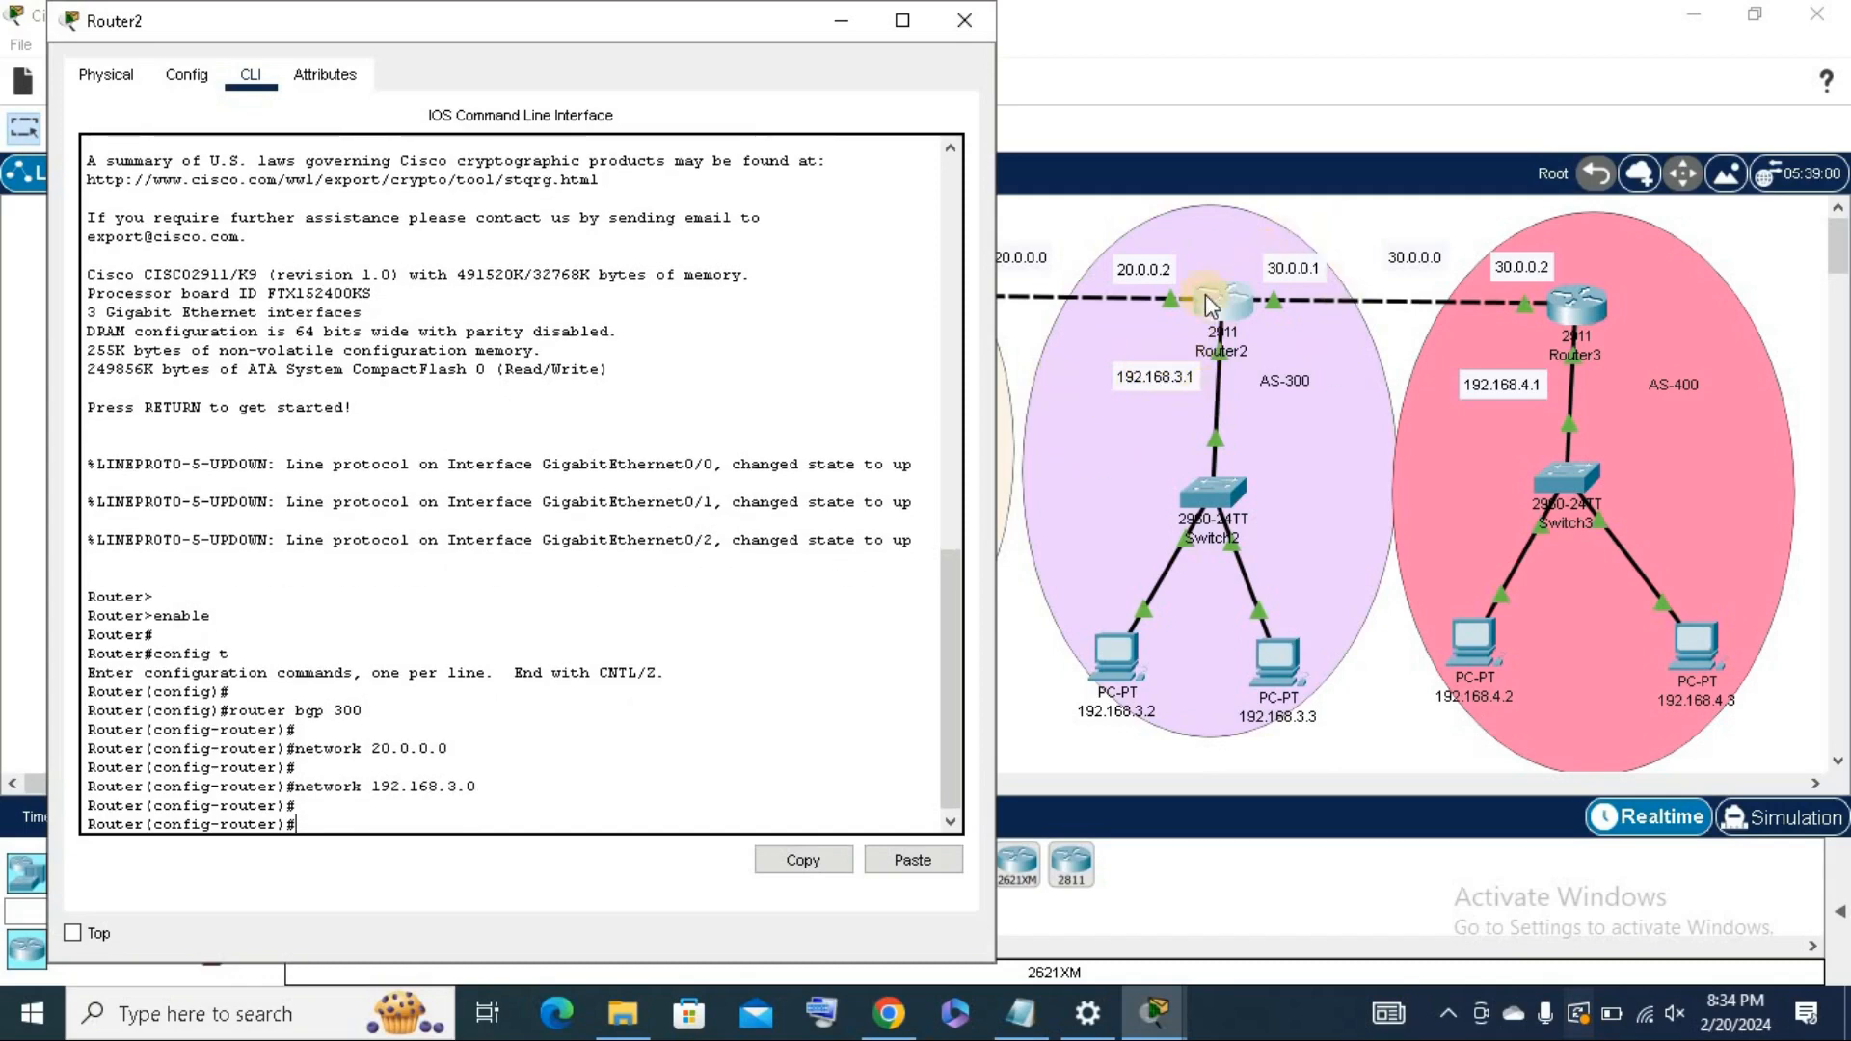
Define Router2's first BGP neighbor with neighbor 20.0.0.1 remote-as 200, keeping Router1's address labels in view.
type("e")
type("igh")
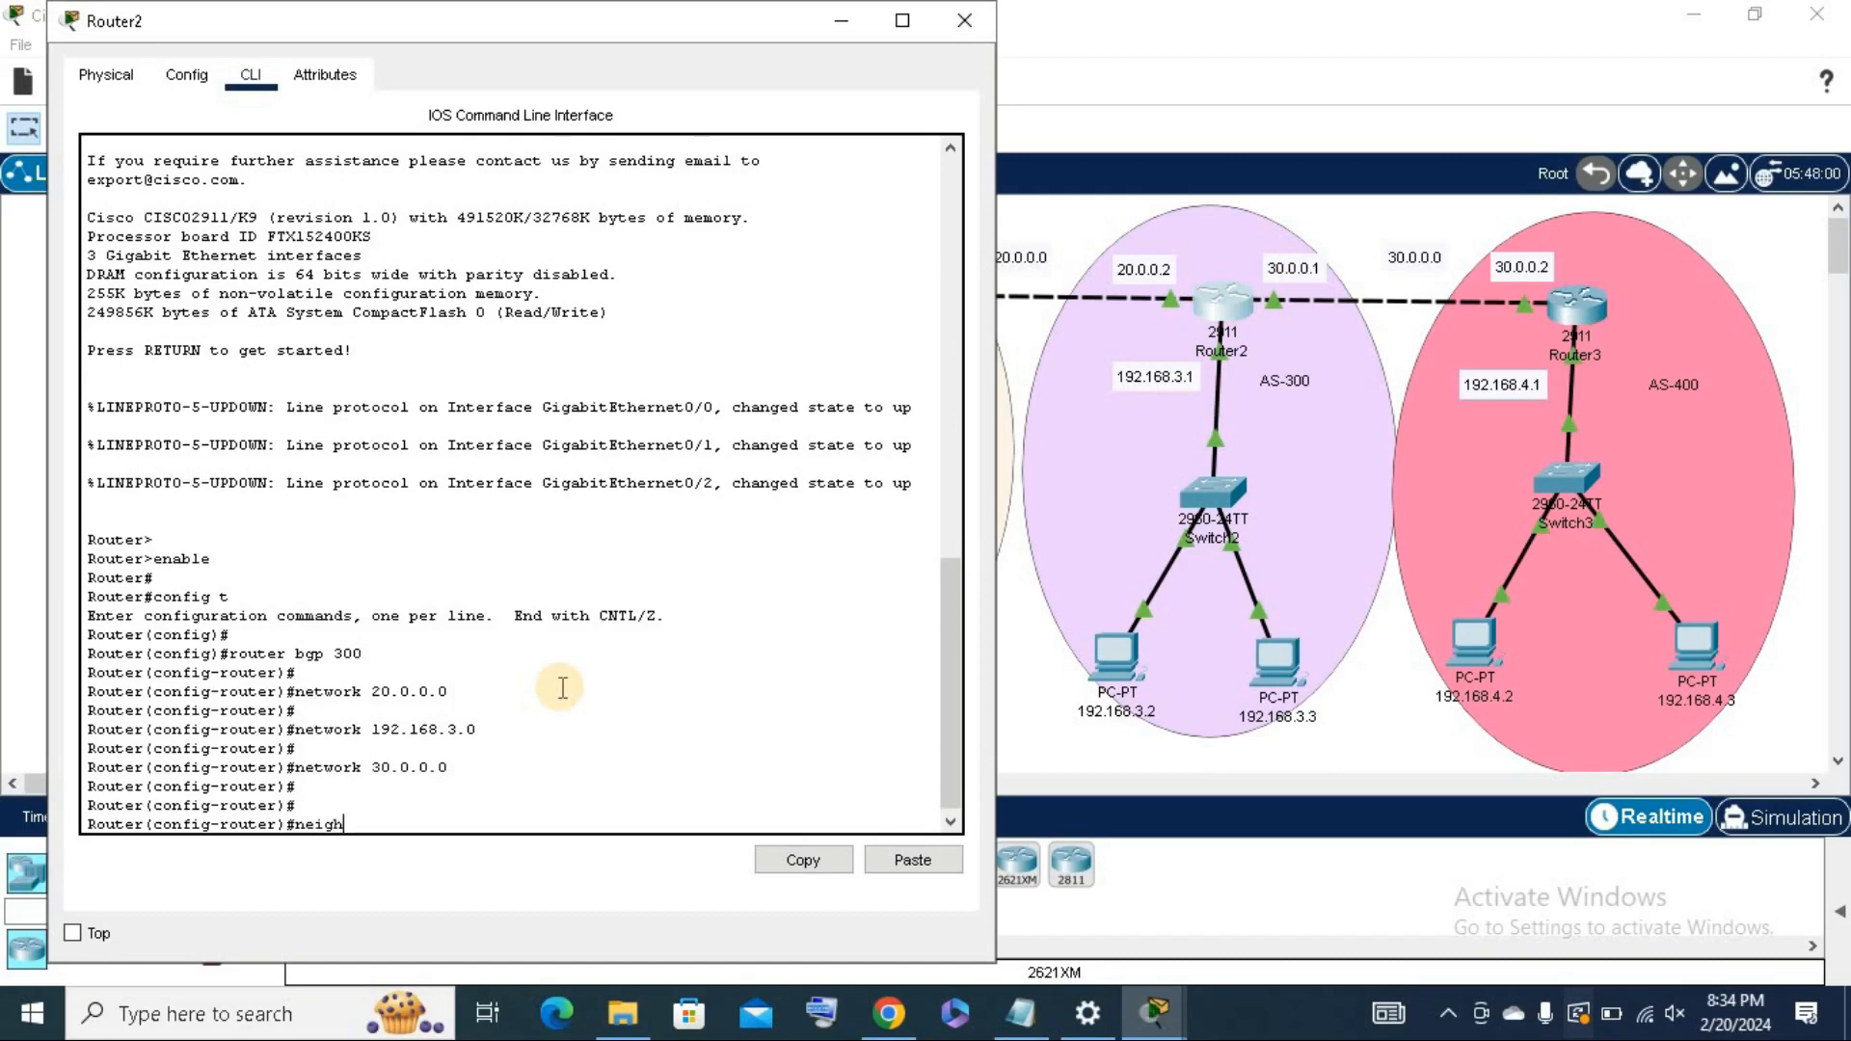
type("bor")
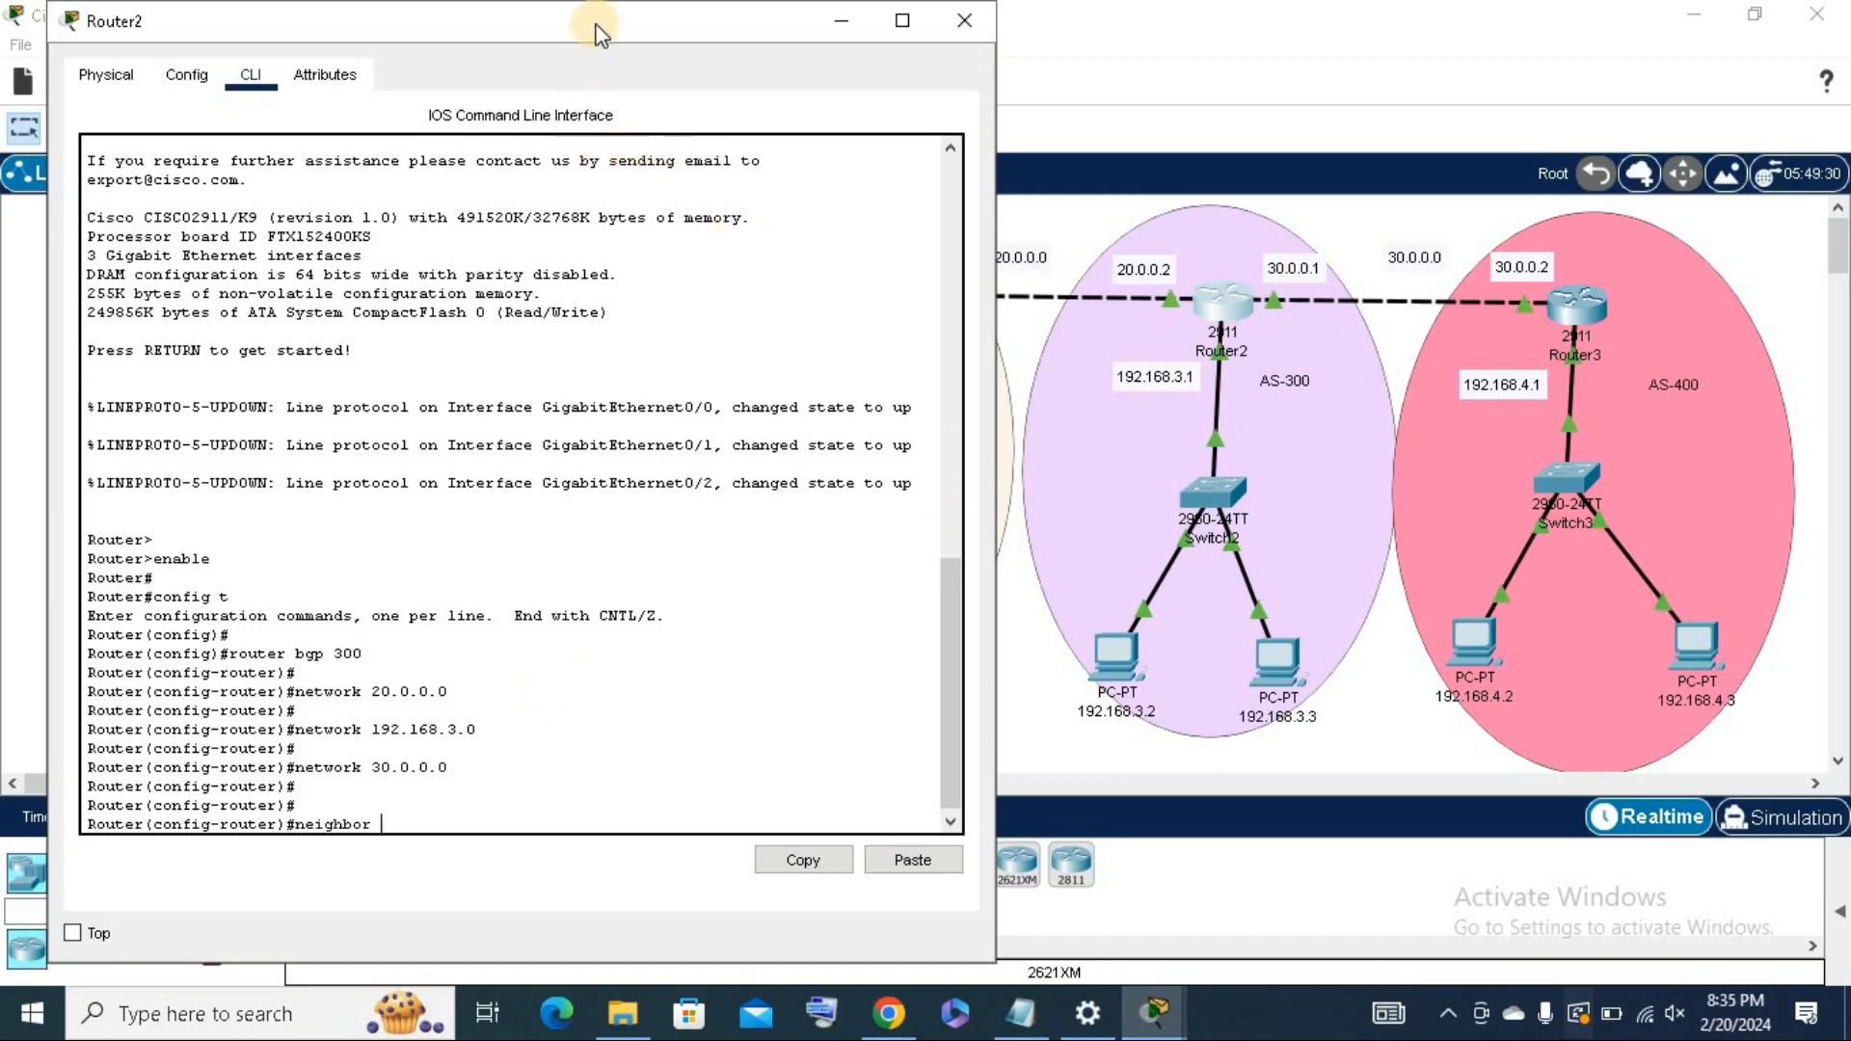
left_click_drag(595, 29, 1158, 485)
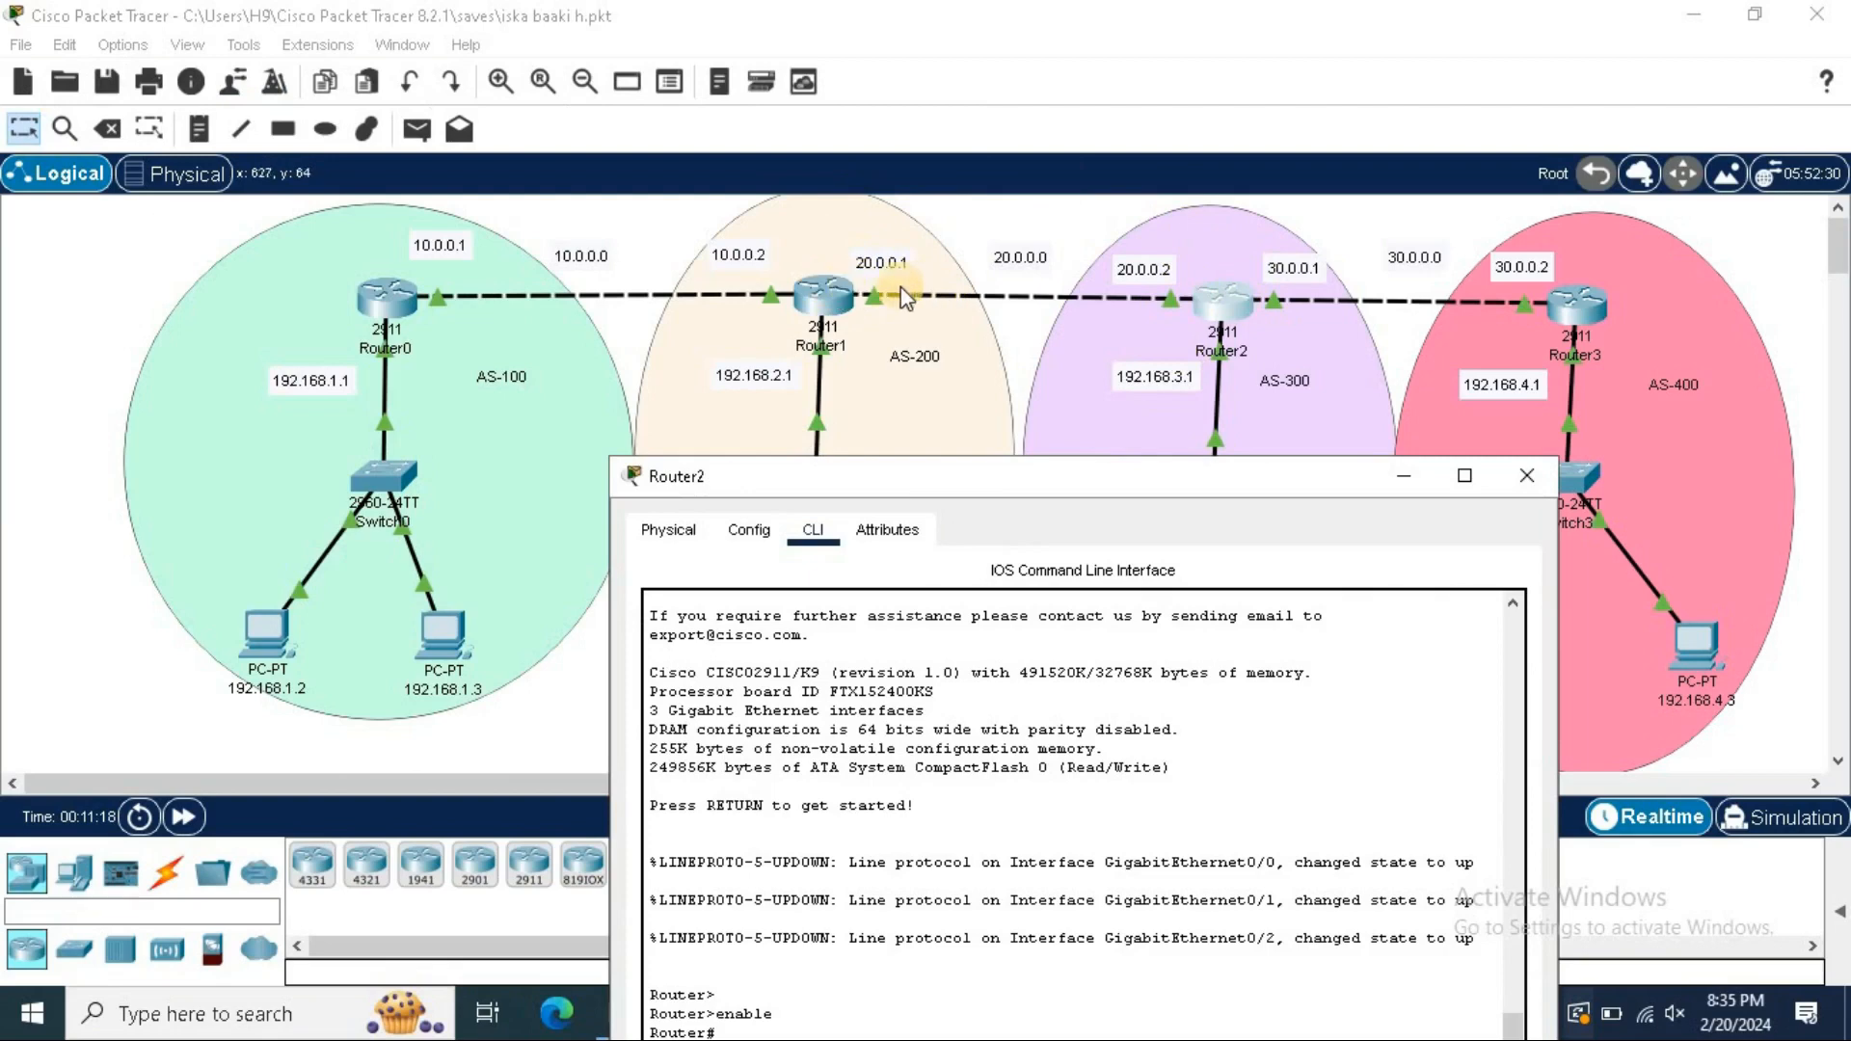
left_click_drag(935, 482, 1268, 38)
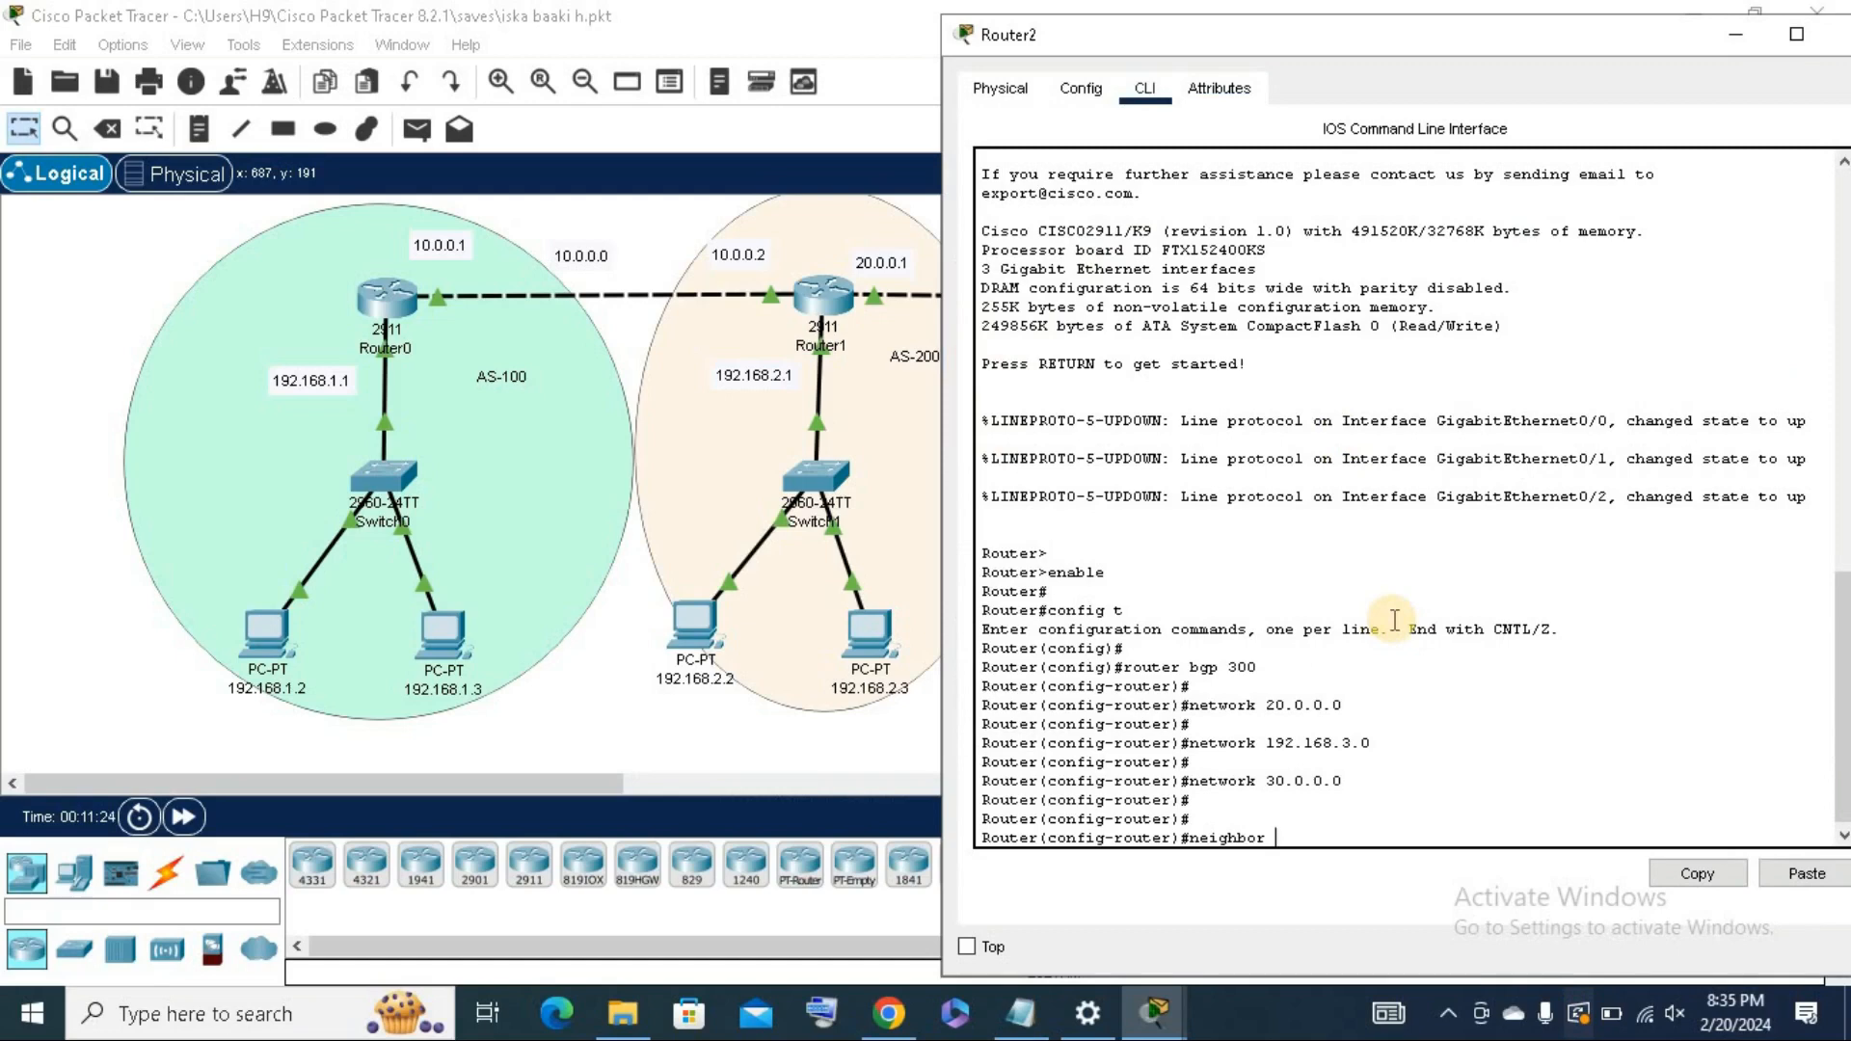
type("20.0.0.1 remote -A")
key("BackSpace")
key("BackSpace")
type("as")
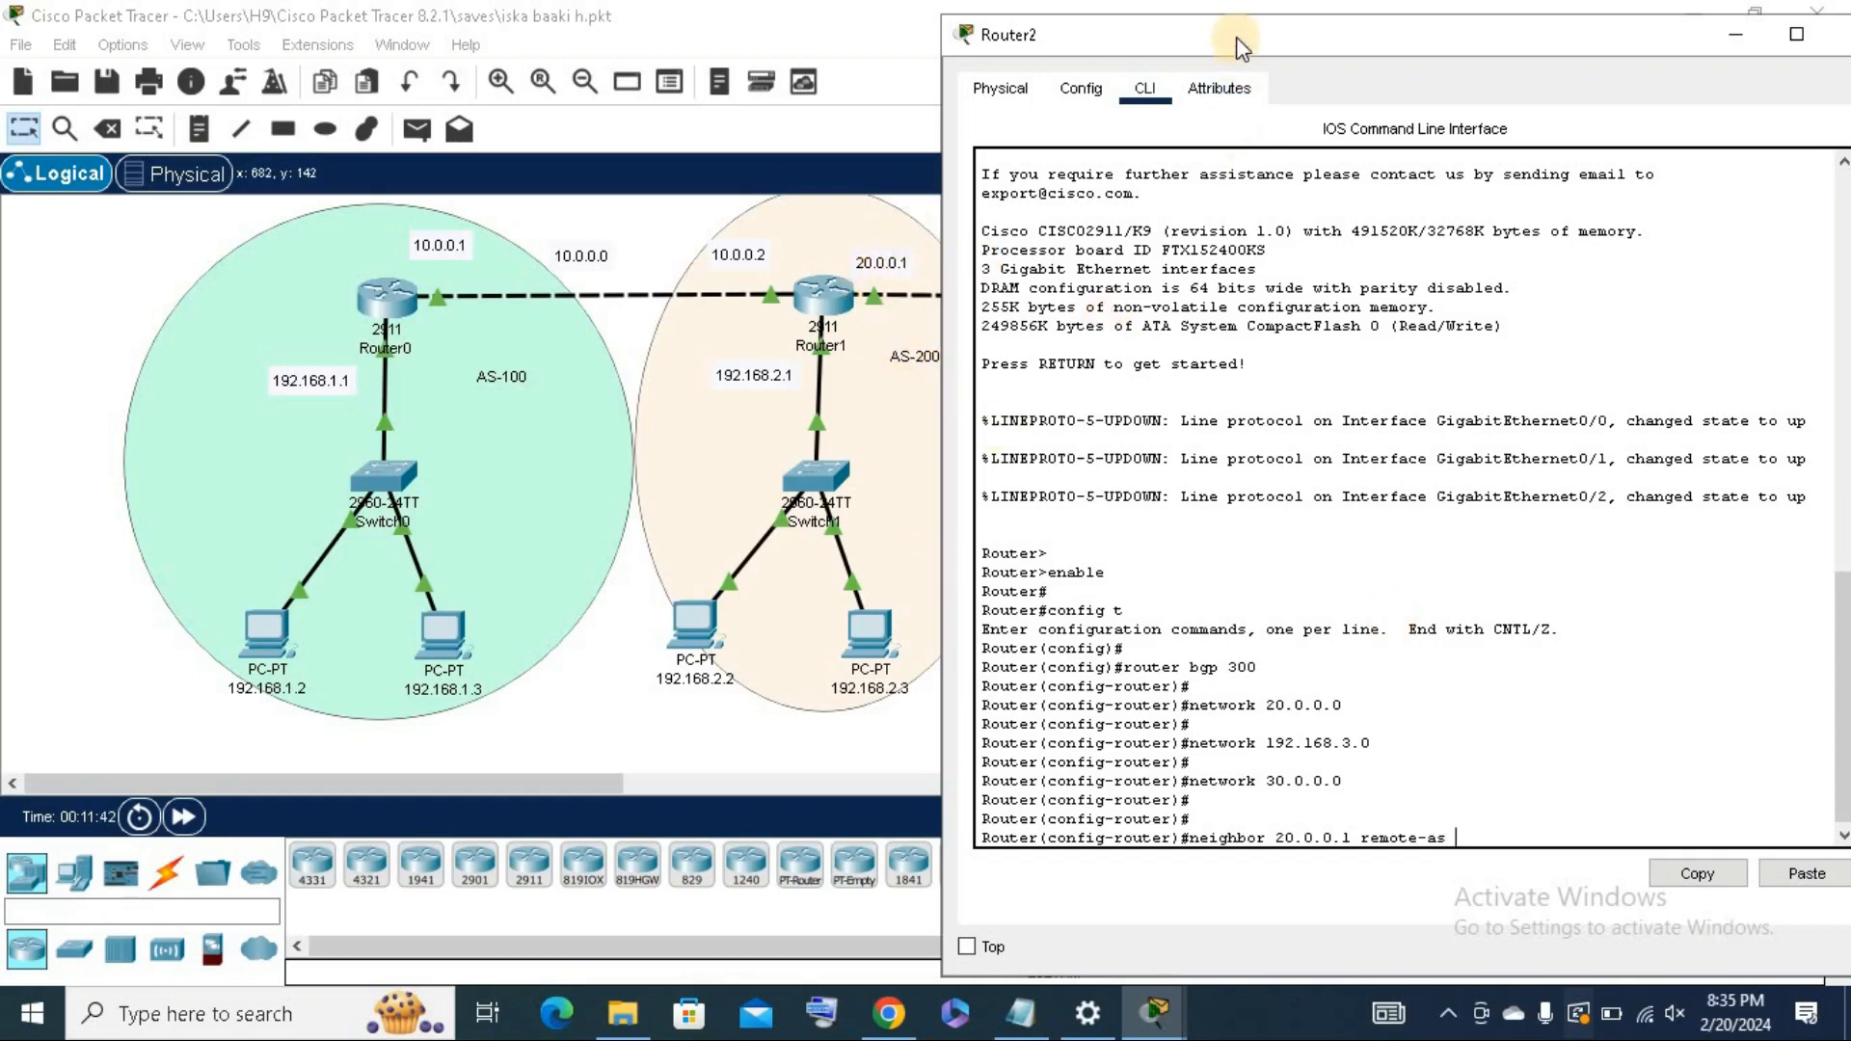
left_click_drag(1256, 35, 1284, 29)
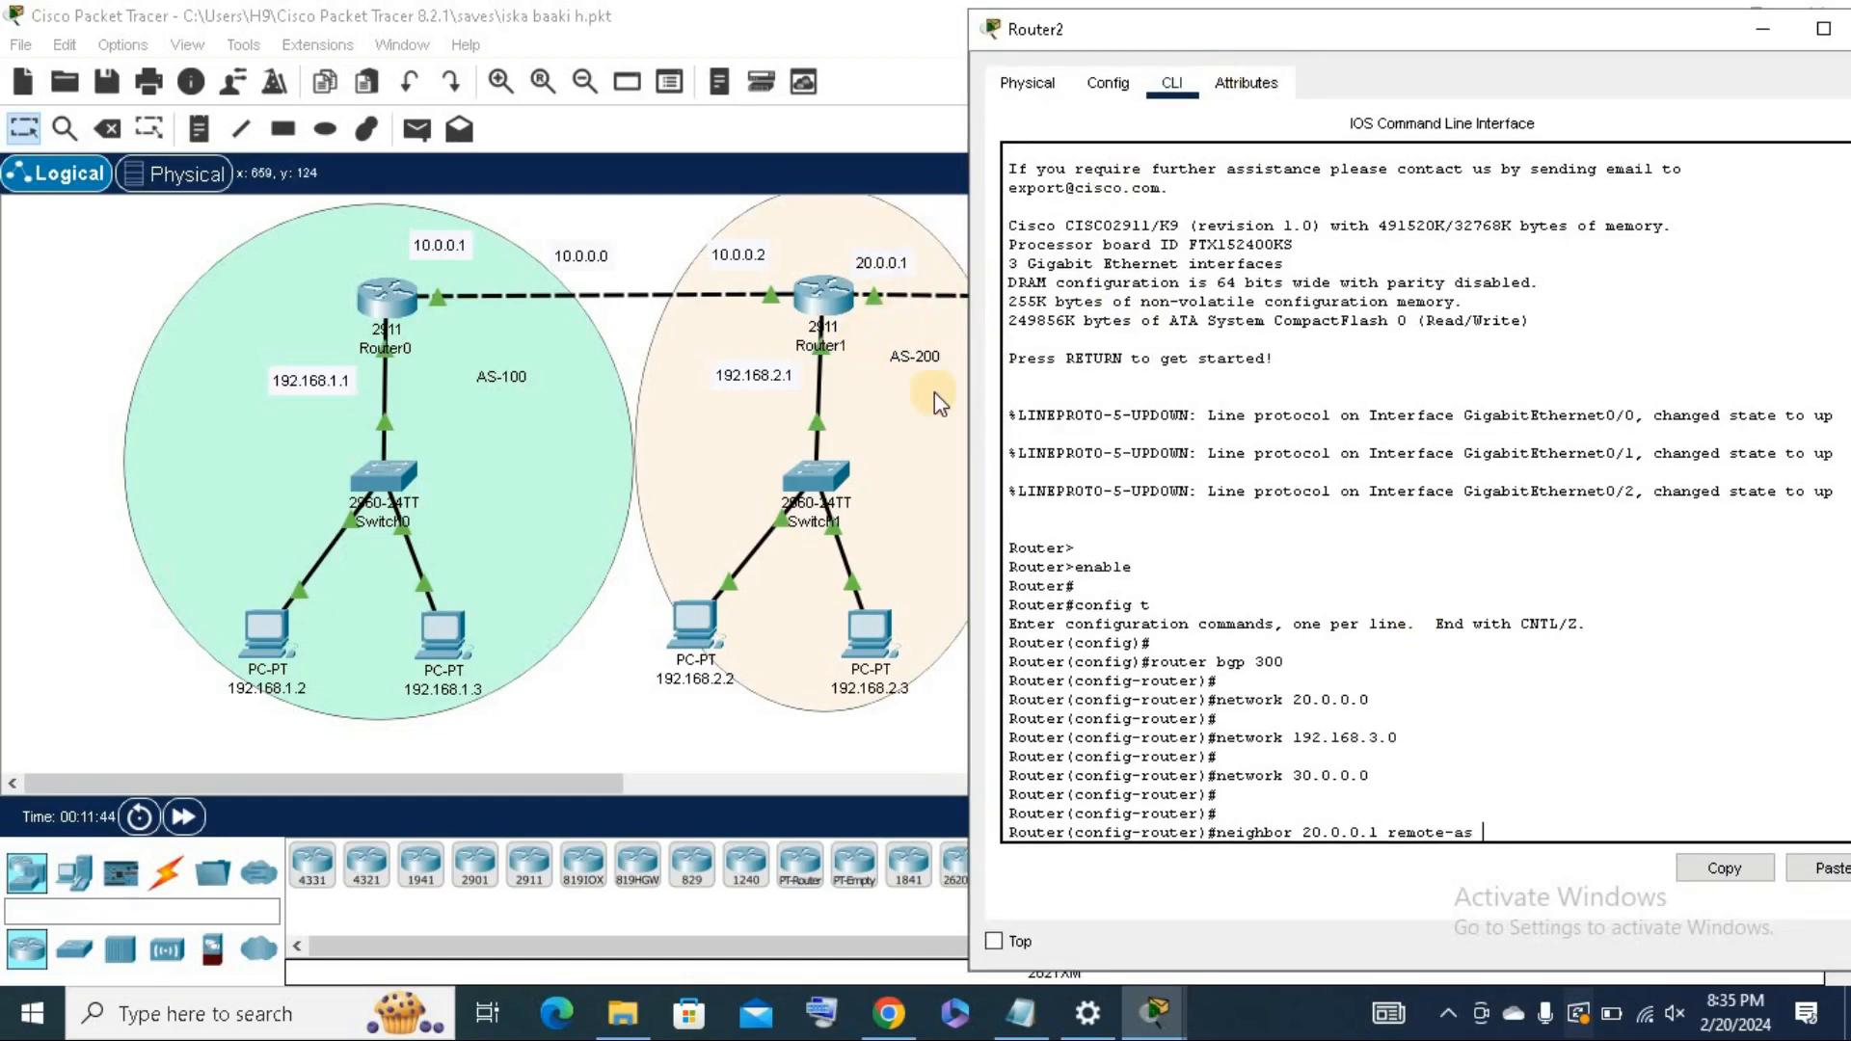
type("200")
key("Return")
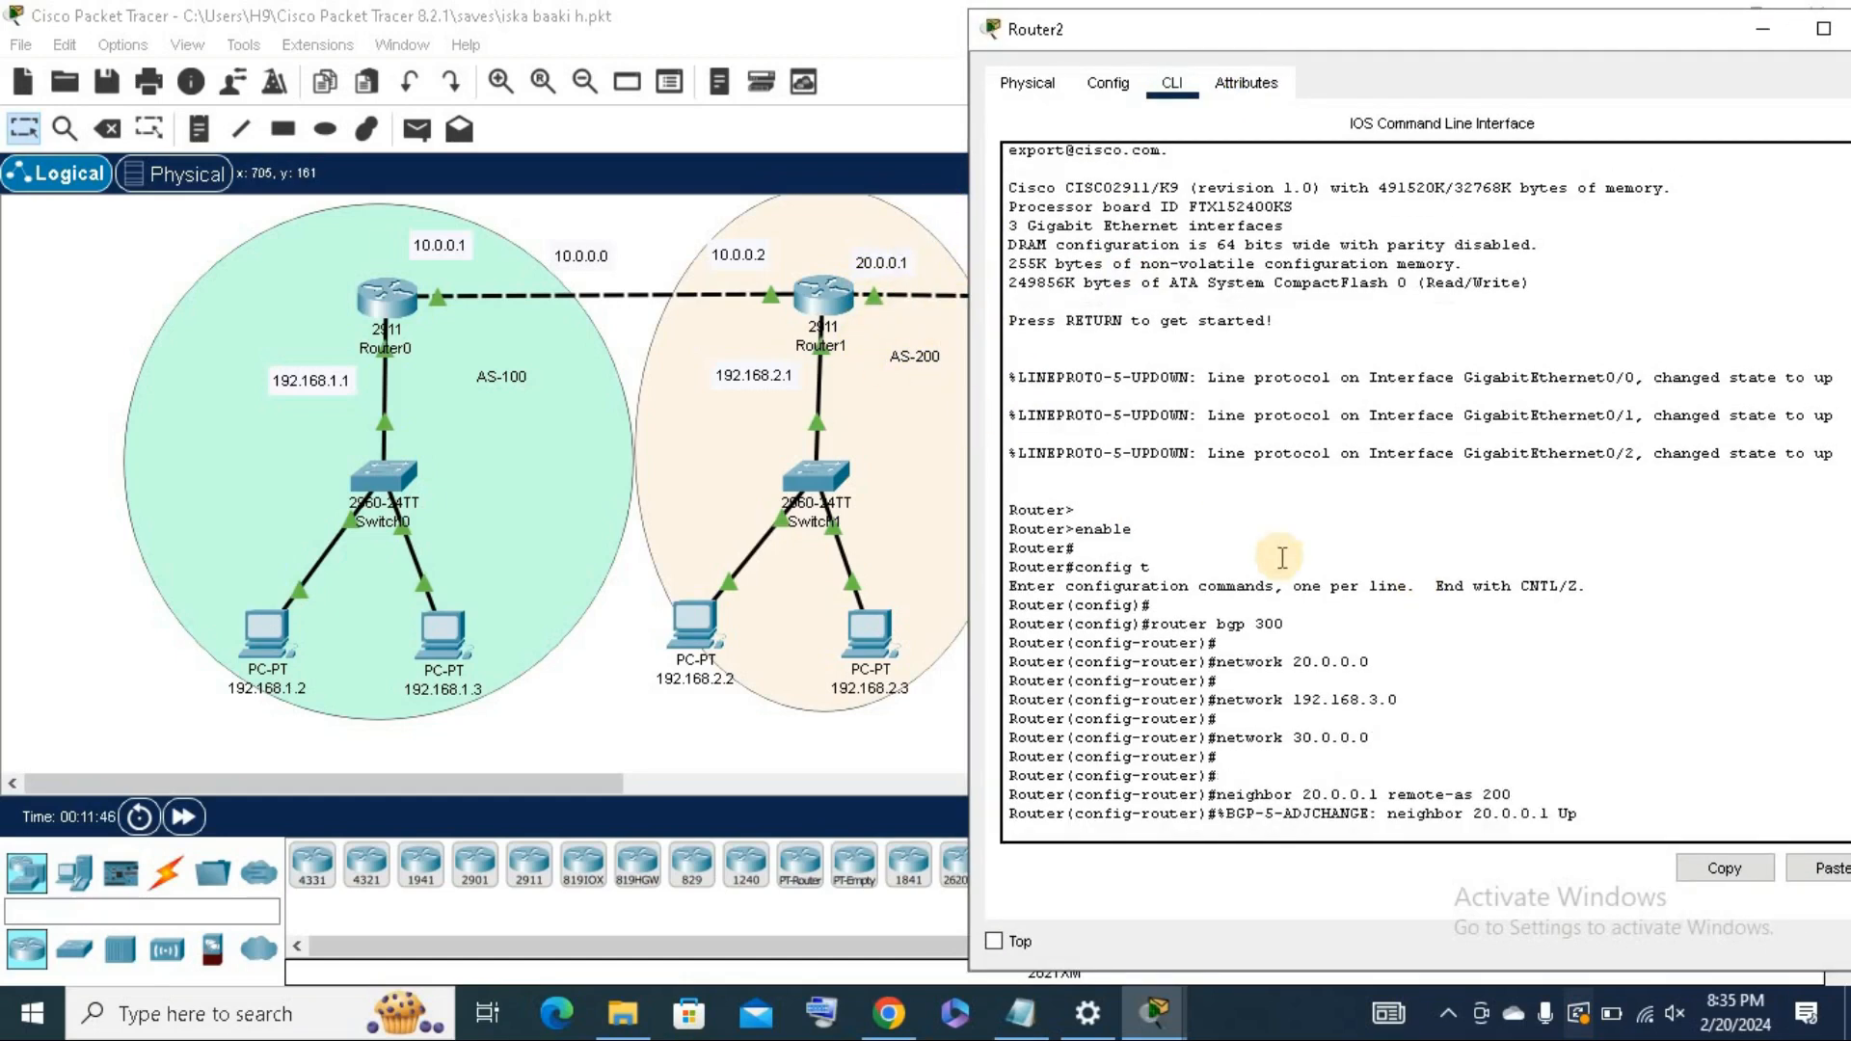
key("Return")
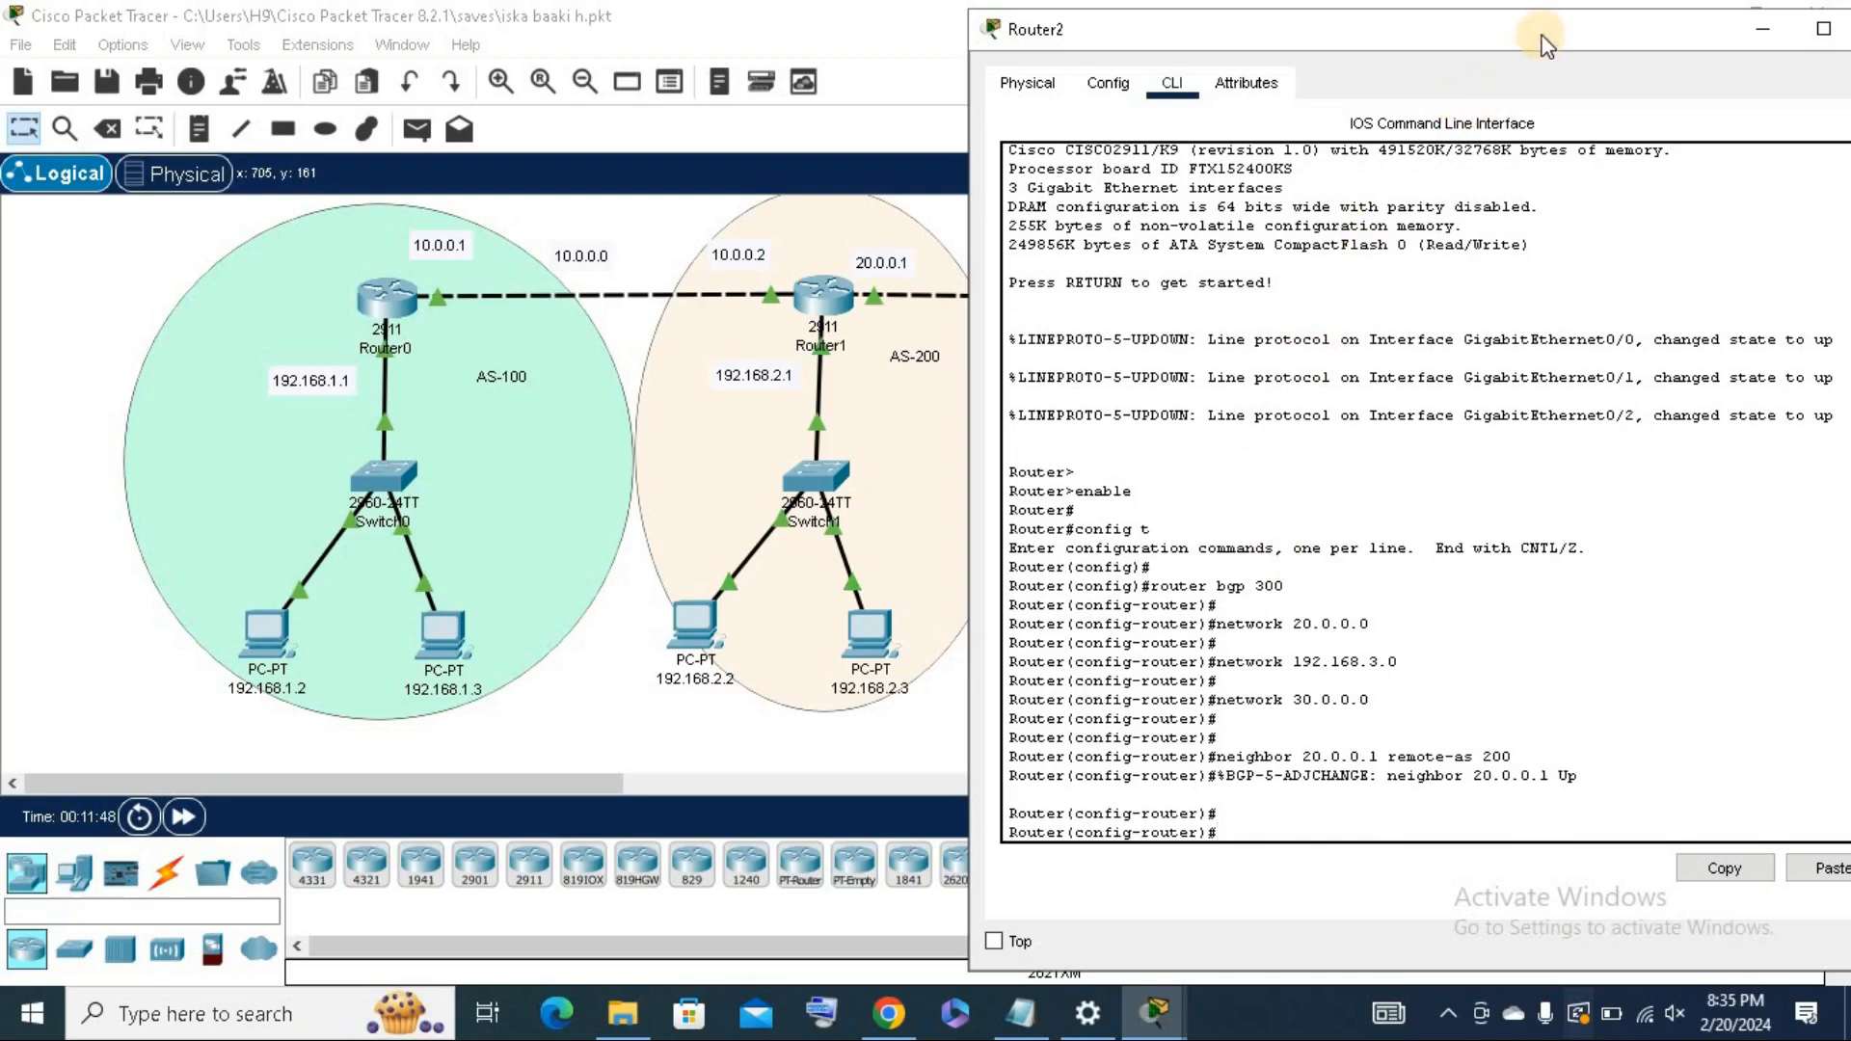
Define Router2's second BGP neighbor with neighbor 30.0.0.2 remote-as 400, keeping Router3's address labels in view.
left_click_drag(1542, 34, 709, 67)
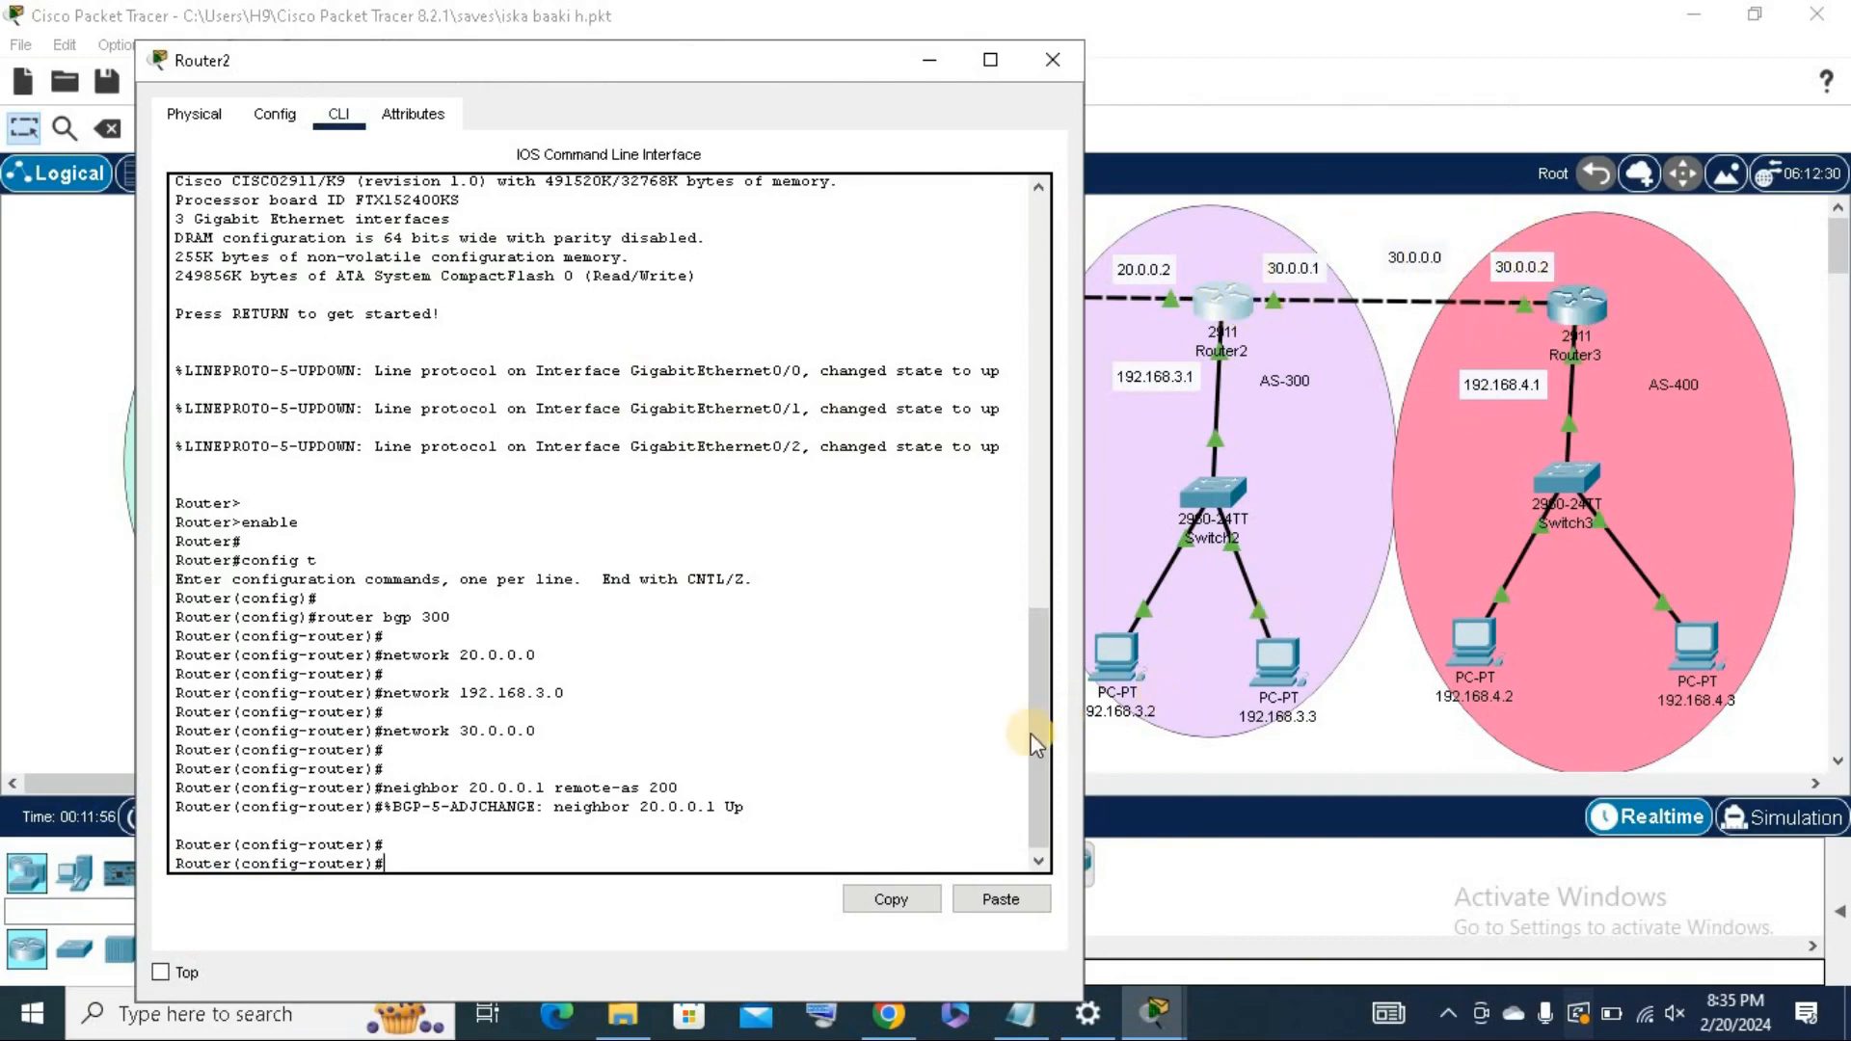
scroll(1036, 742, "down", 1)
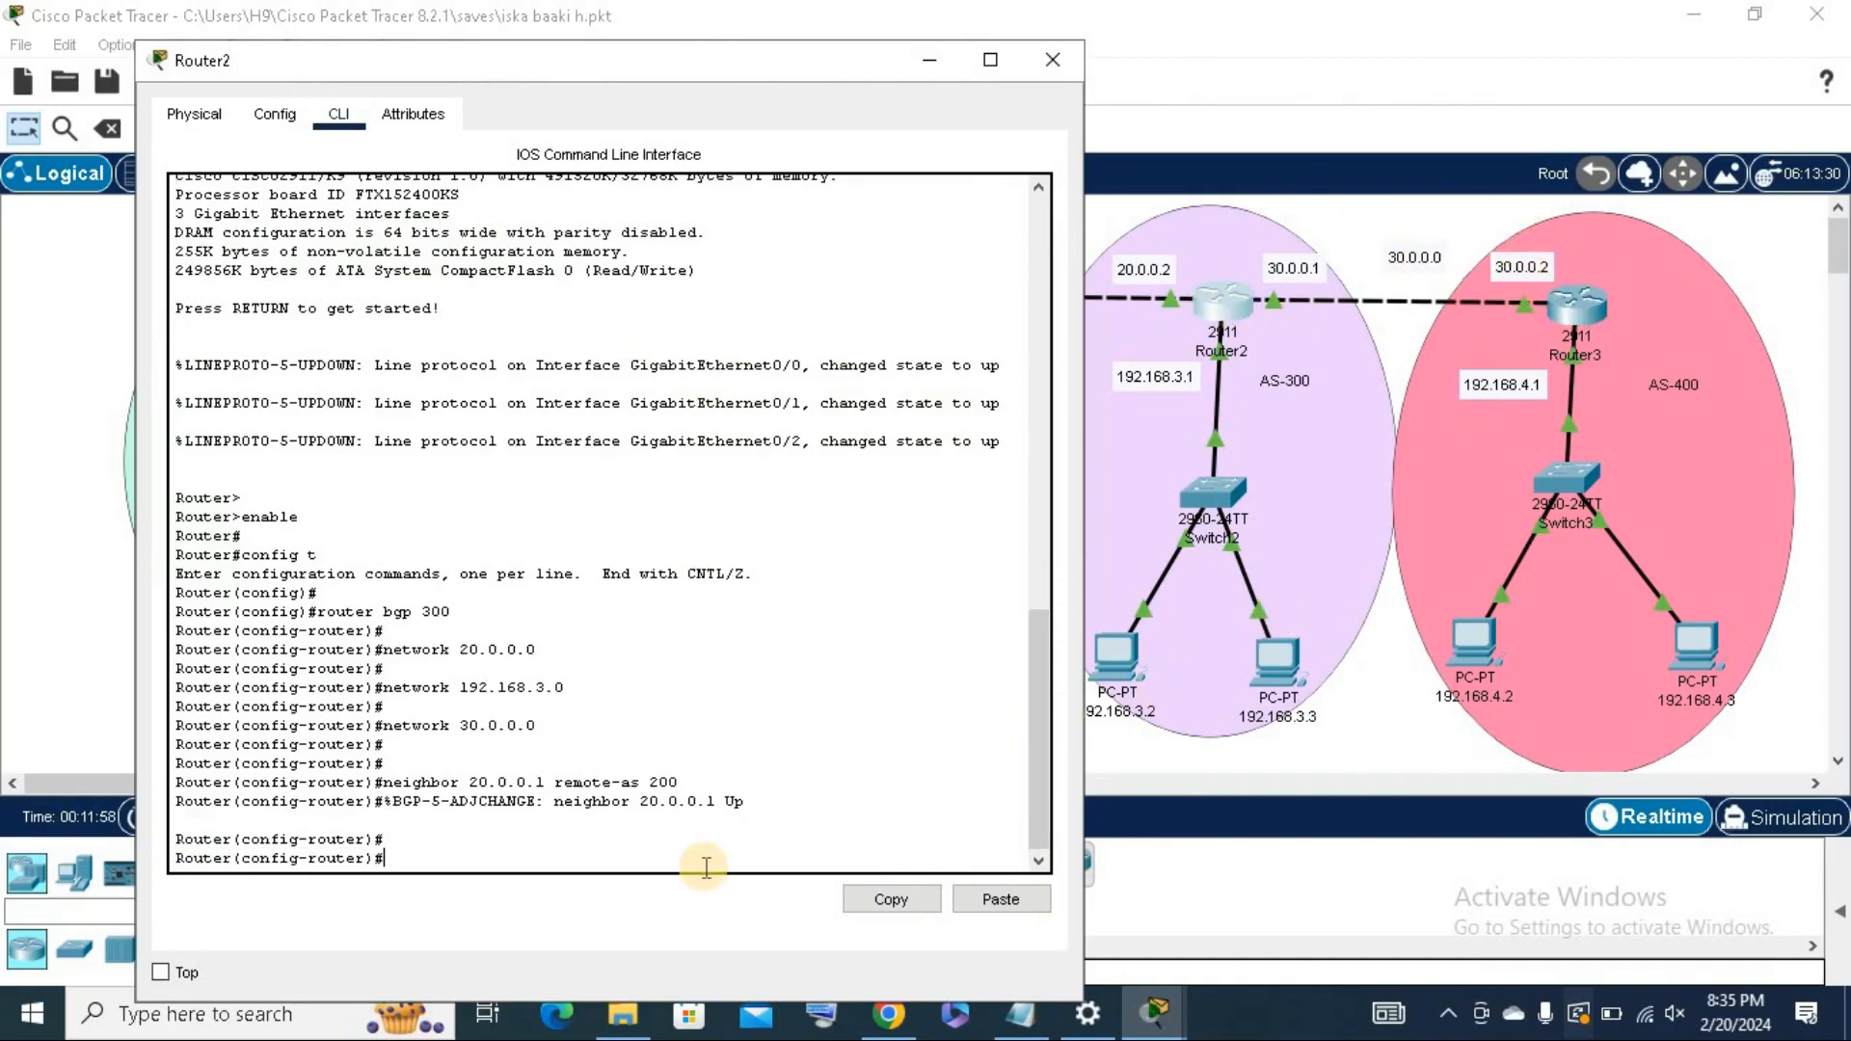
key("Up")
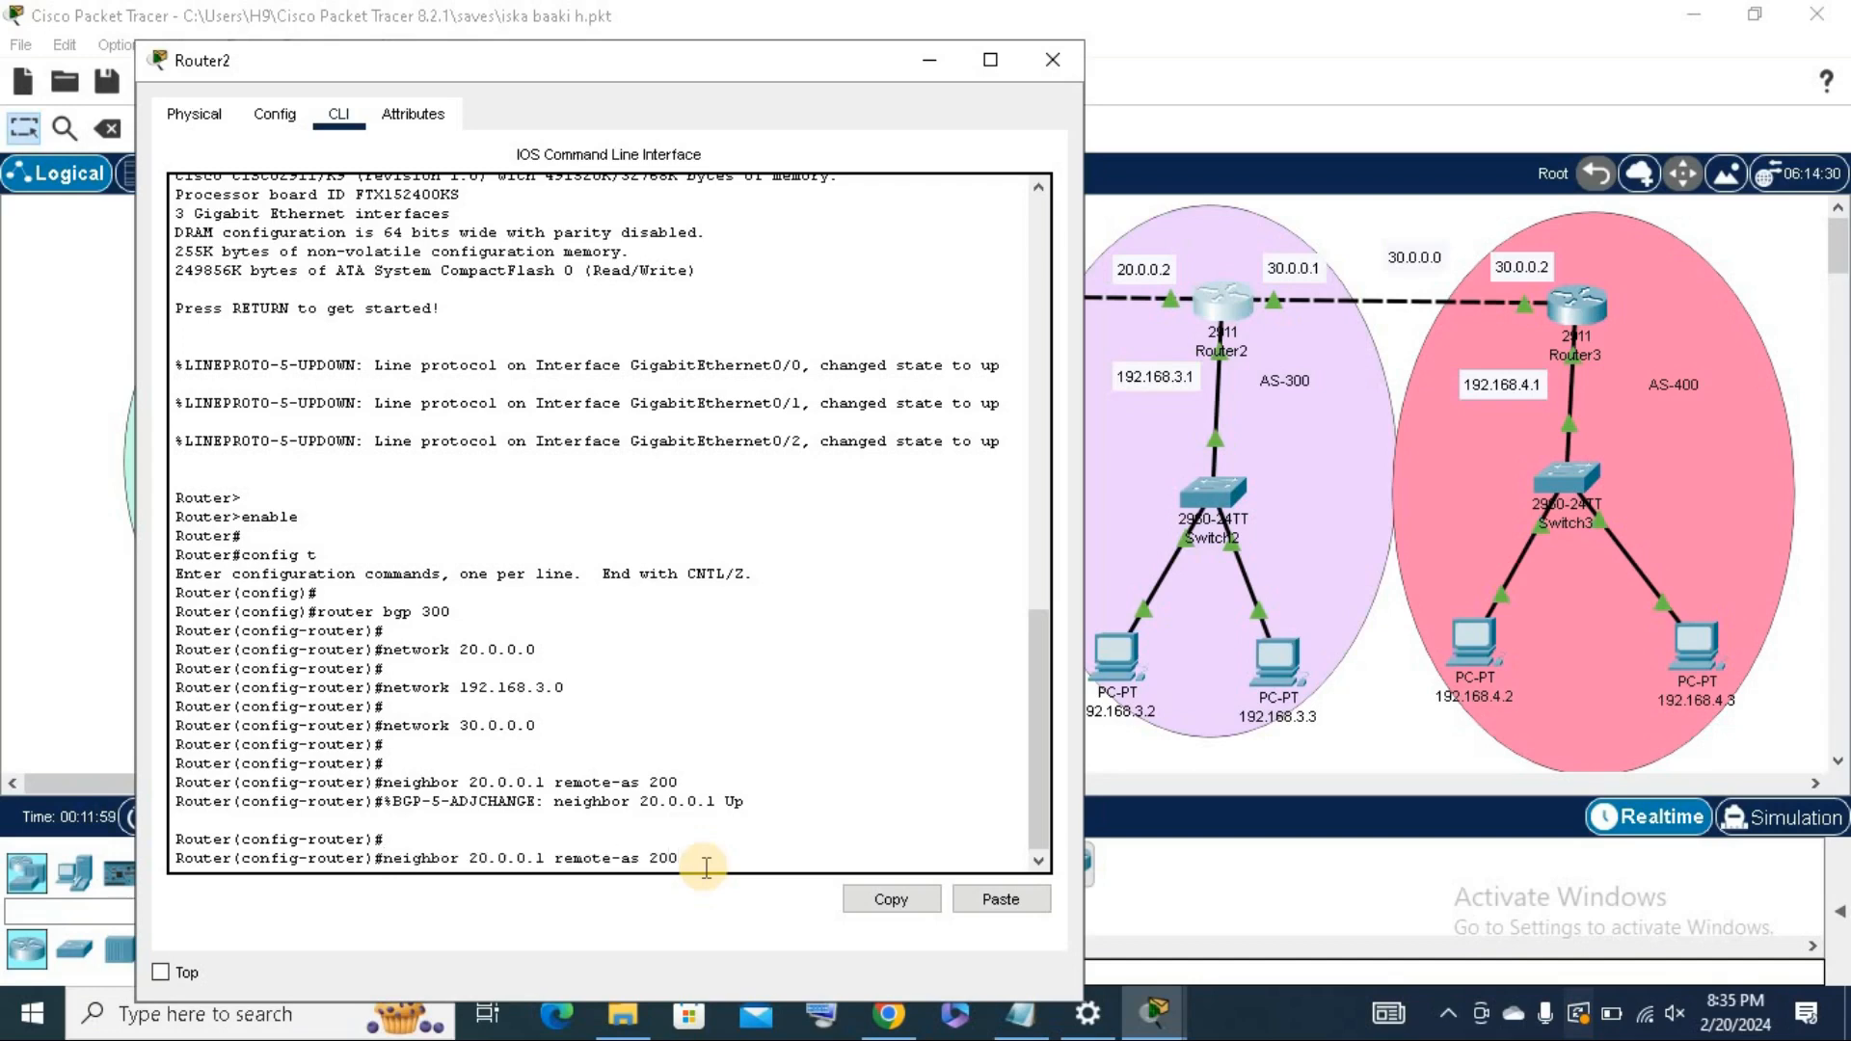
key("Left")
key("Left")
key("Left")
key("Left")
key("Left")
key("Left")
key("Left")
key("Left")
key("Left")
key("Left")
key("Left")
key("Left")
key("Left")
key("Left")
key("Left")
key("Left")
key("Left")
key("BackSpace")
type("3")
key("Right")
key("Right")
key("Right")
key("Right")
key("Right")
key("Right")
key("BackSpace")
type("2")
key("Right")
key("Right")
key("Right")
key("Right")
key("Right")
key("Right")
key("Right")
key("Right")
key("Right")
key("Right")
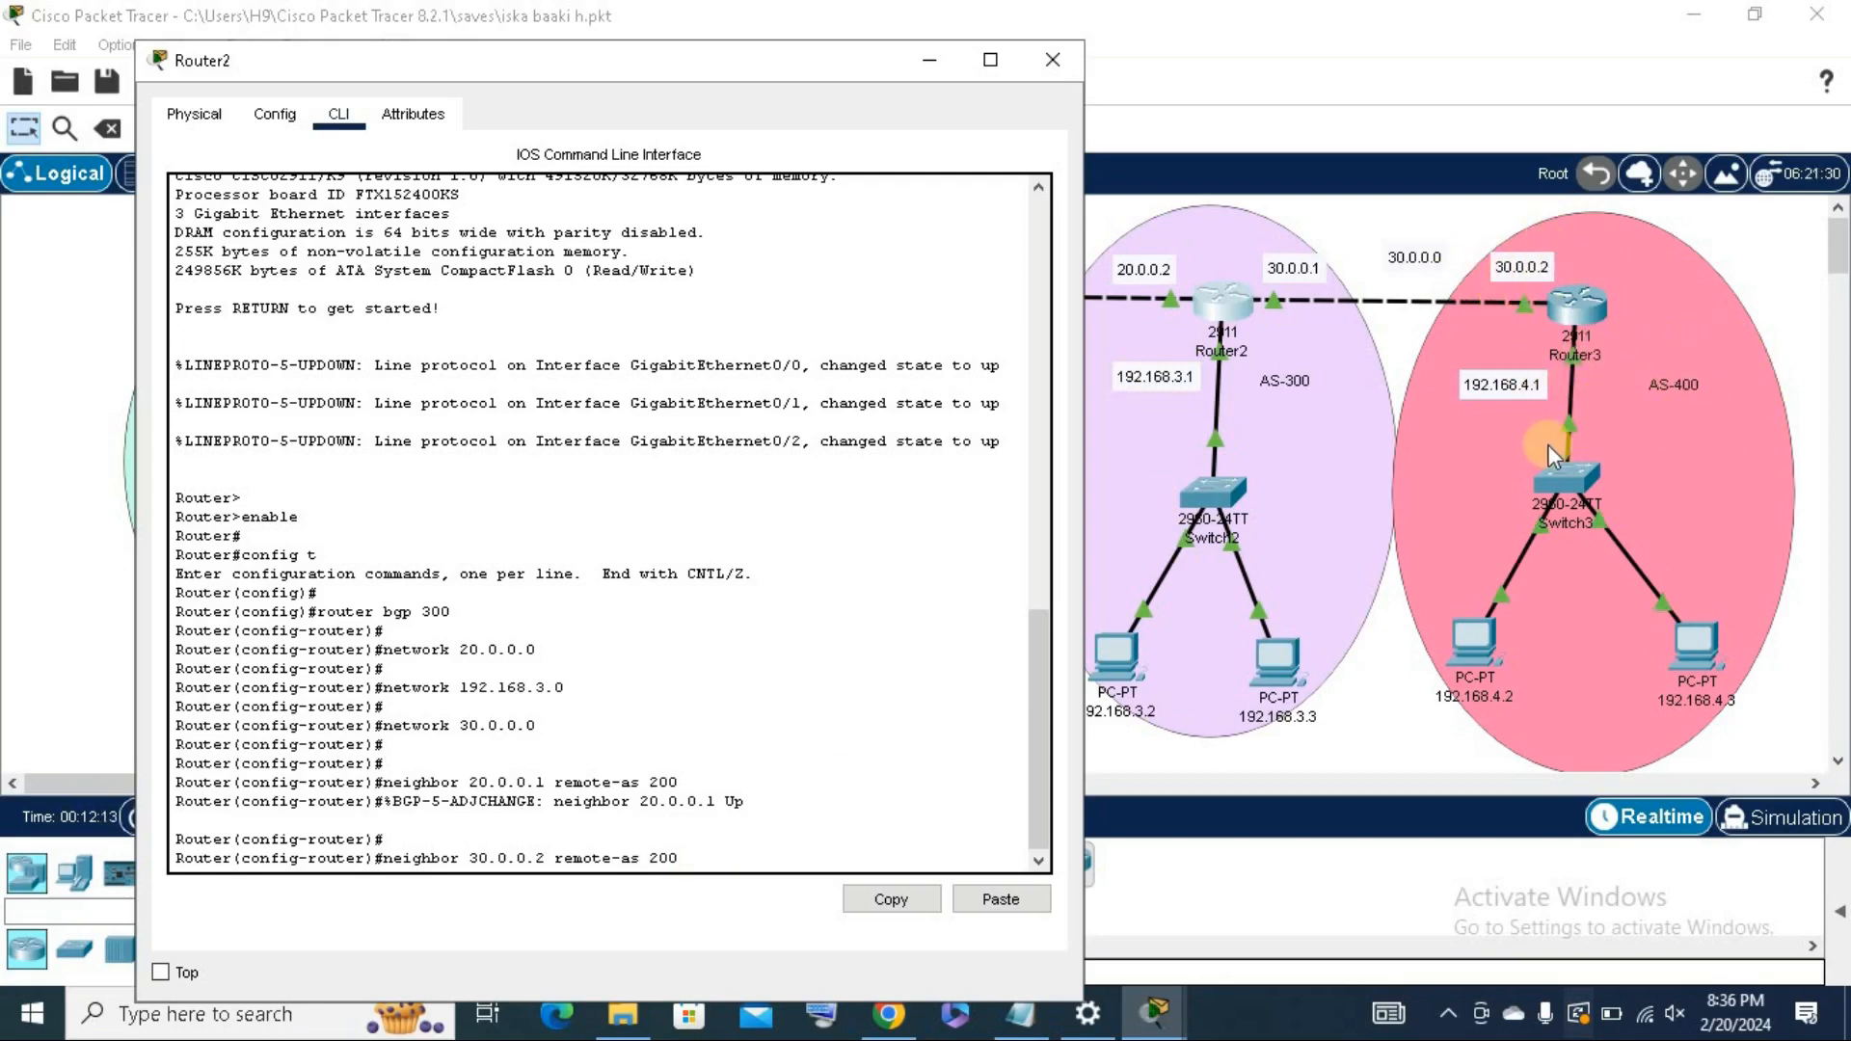
key("BackSpace")
type("4")
key("Return")
key("Return")
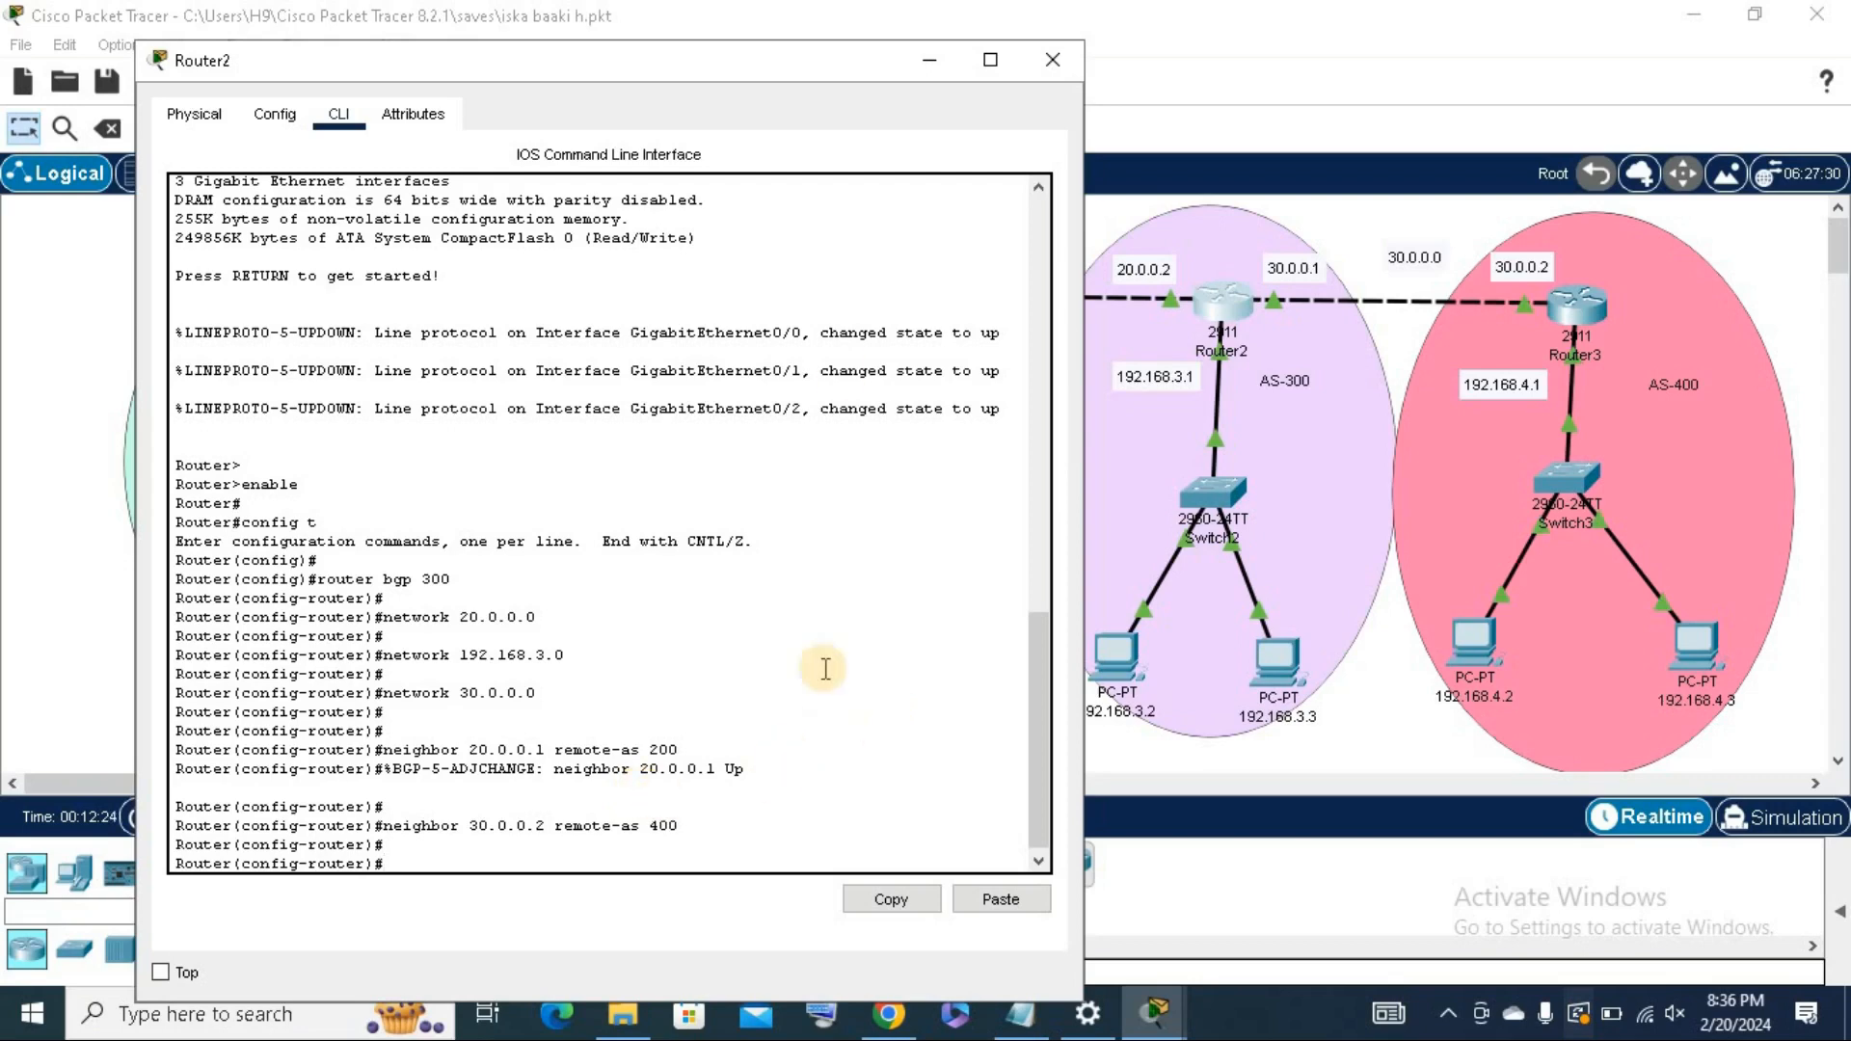
Close Router2's window and enter global configuration mode on Router3 with enable and config t.
left_click_drag(476, 66, 843, 385)
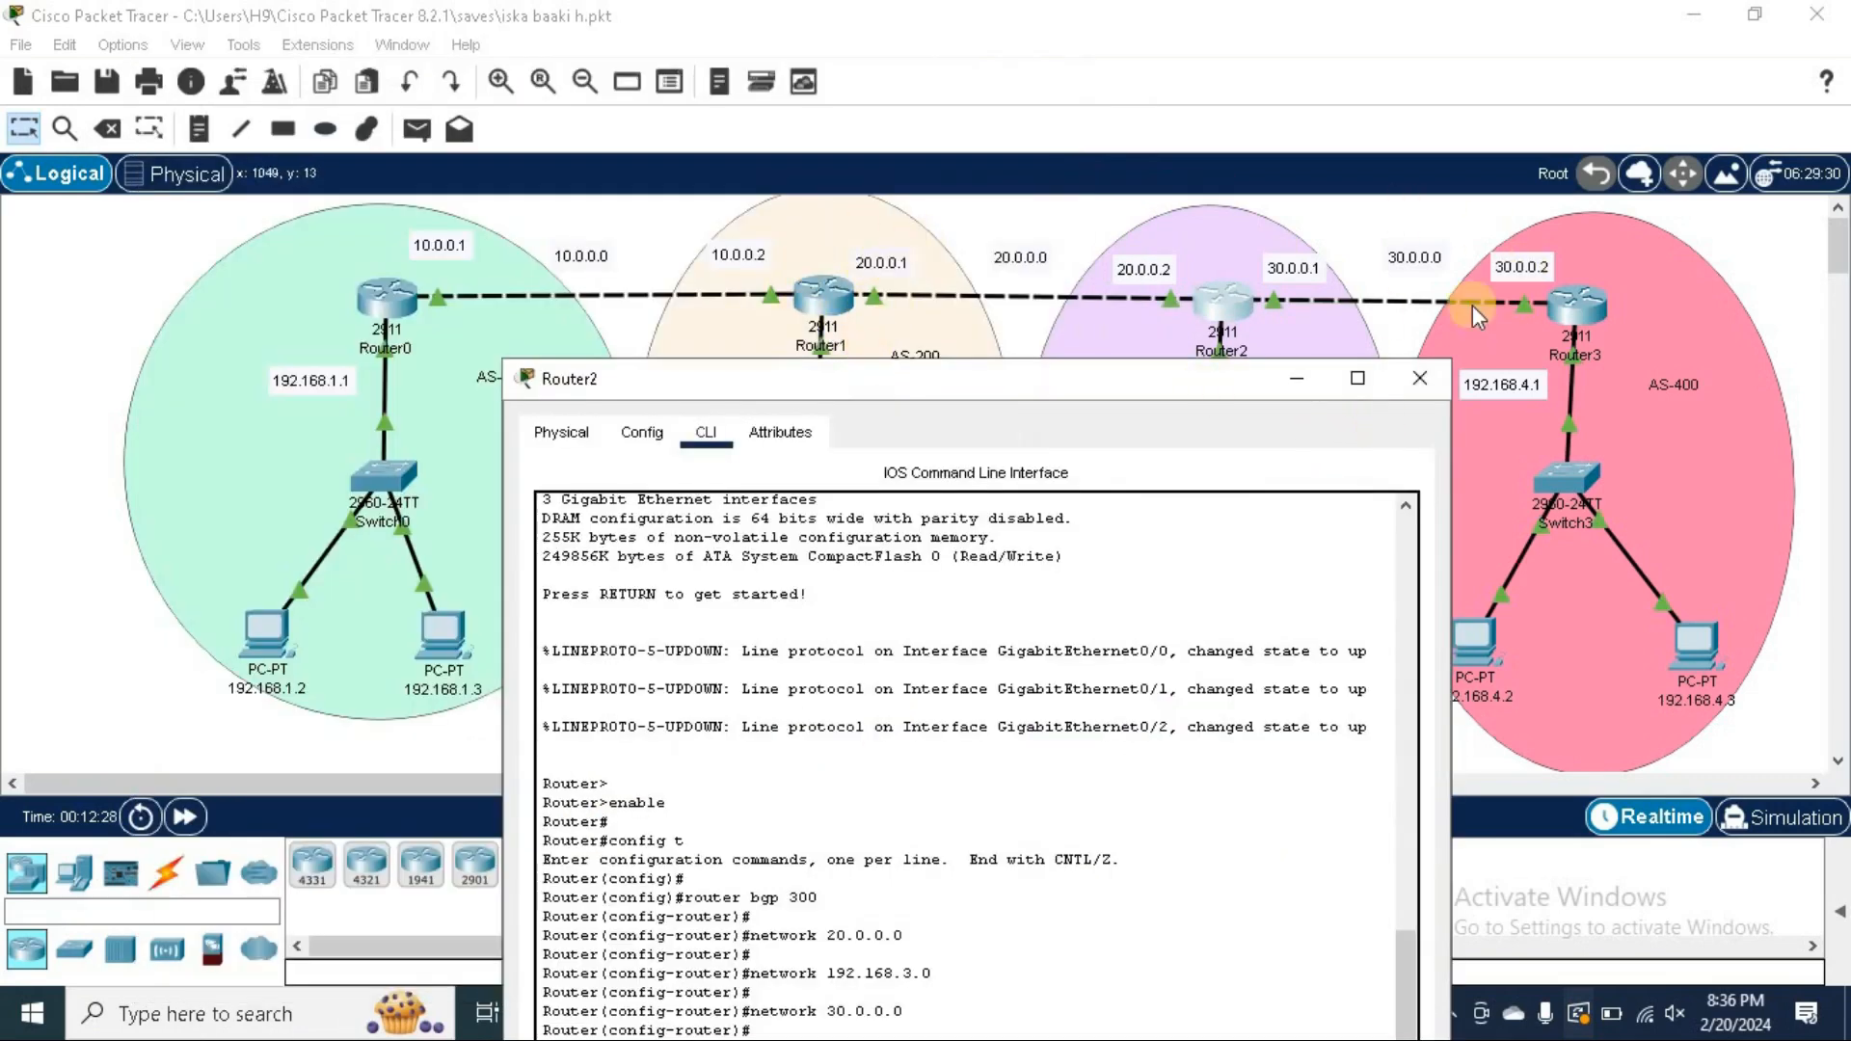
left_click_drag(1129, 373, 920, 105)
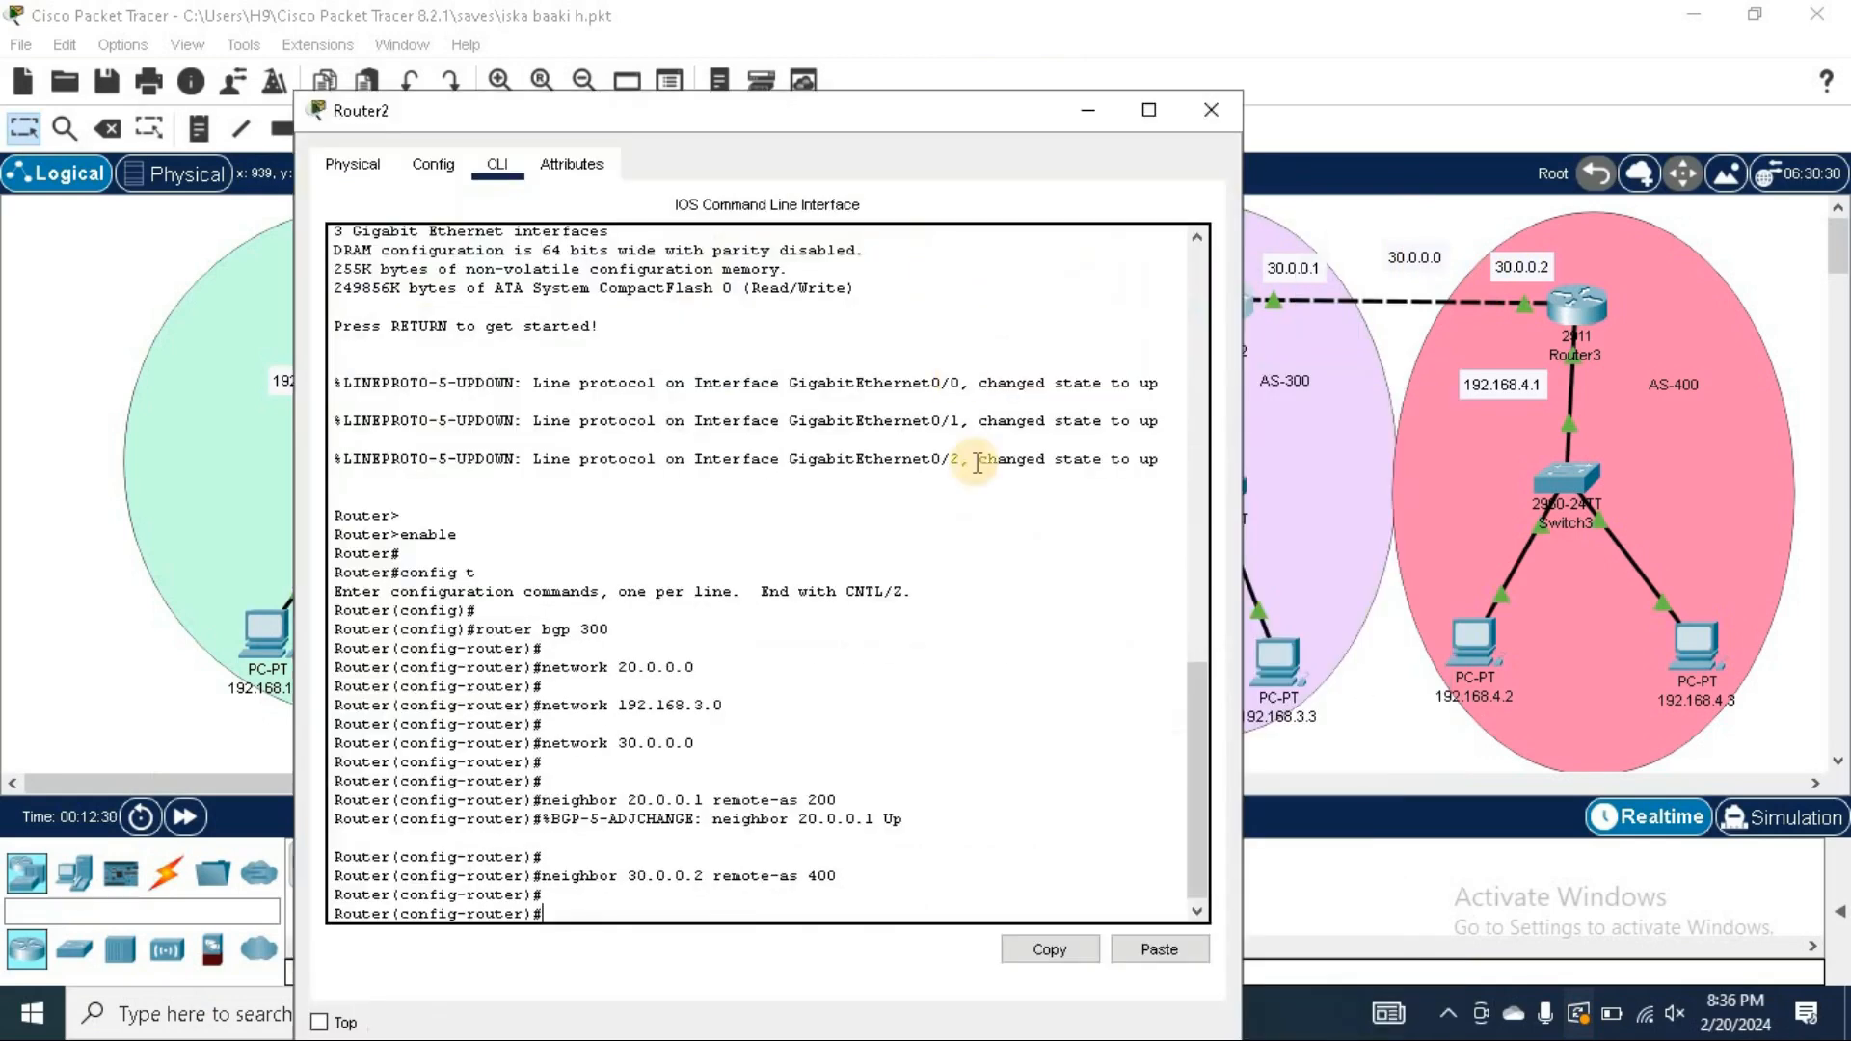
left_click(1147, 110)
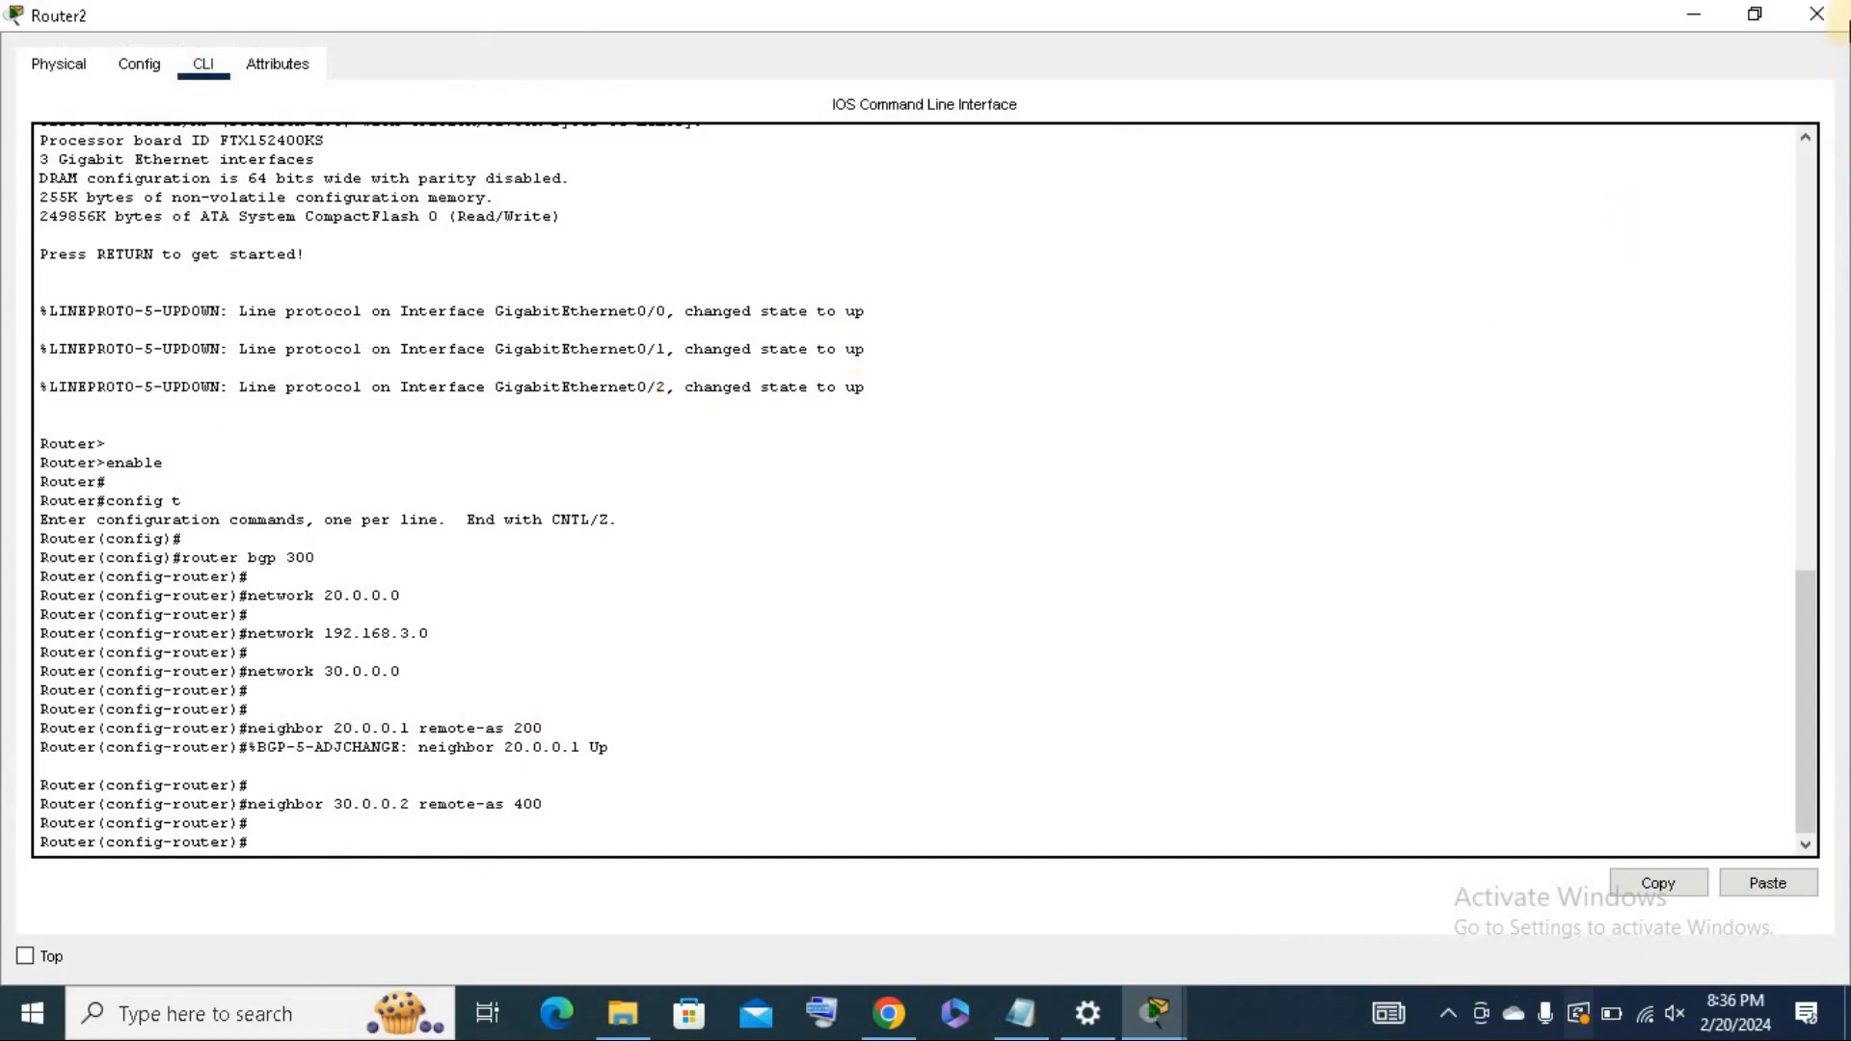
left_click(1825, 16)
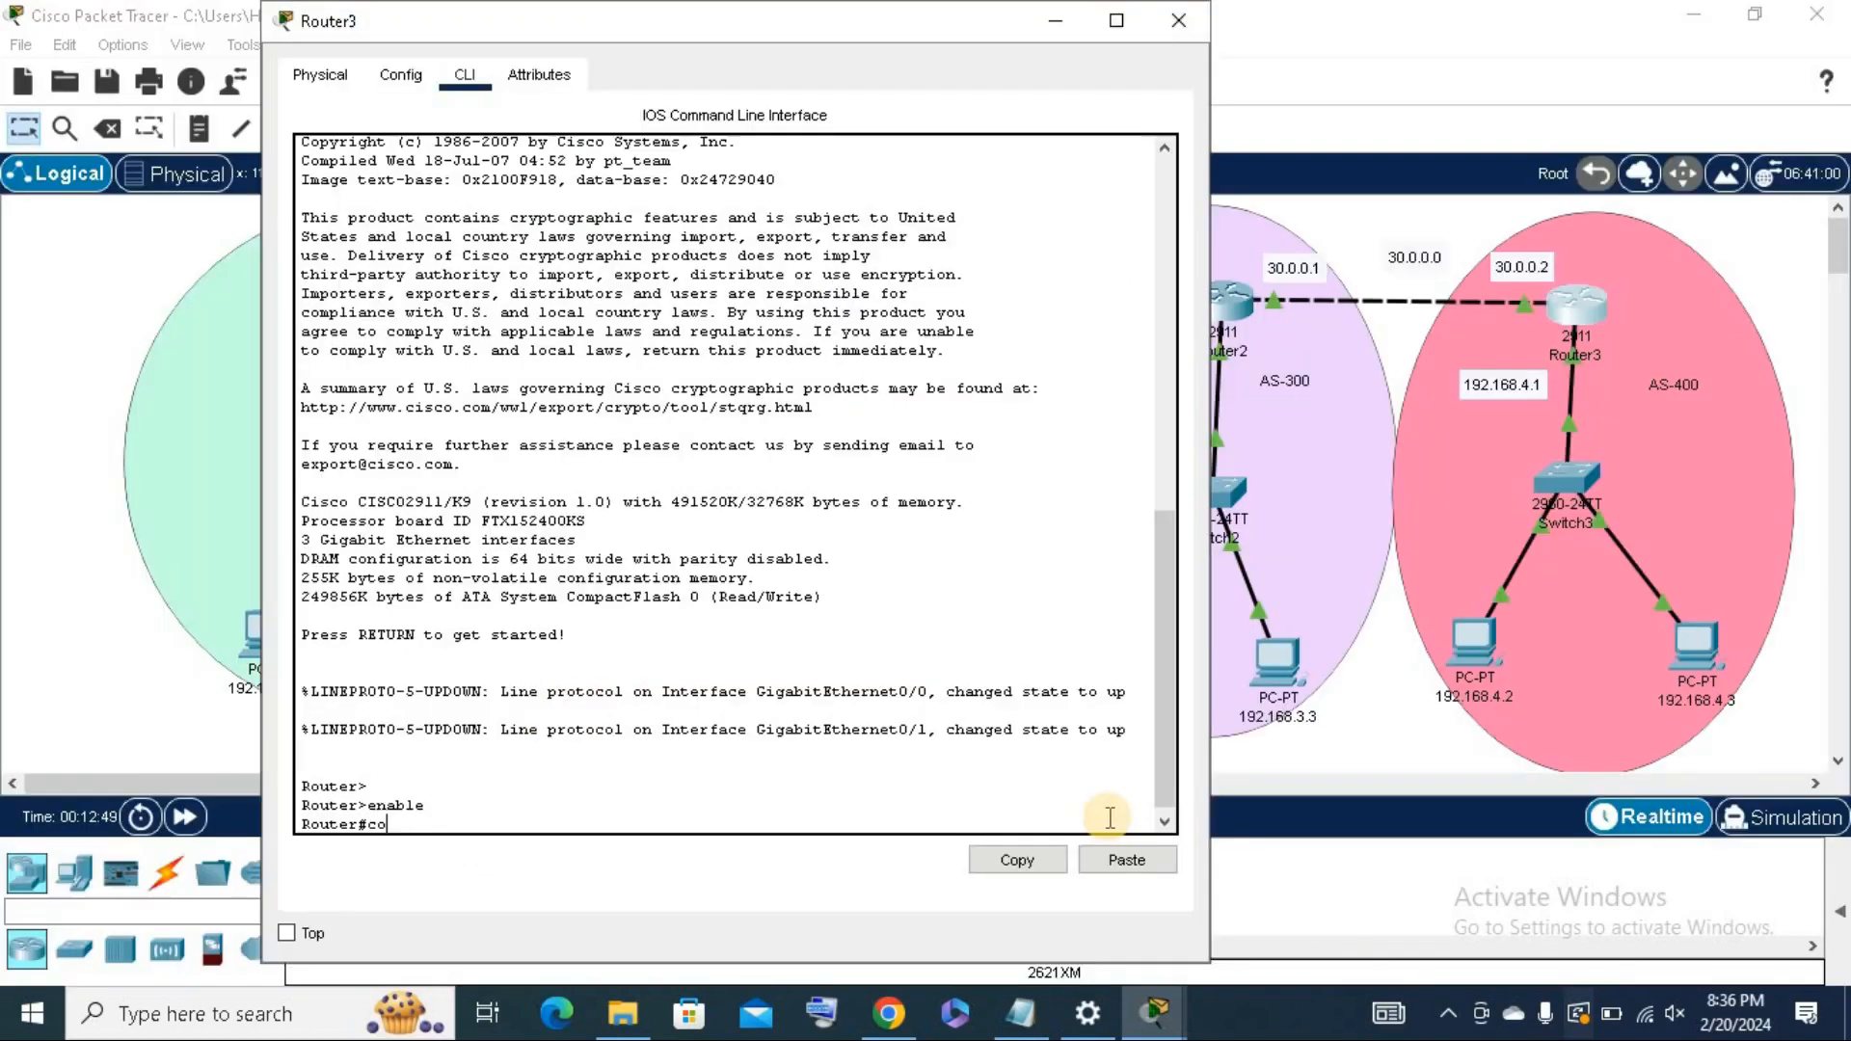
type("nfig")
type(" t")
key("Return")
key("Return")
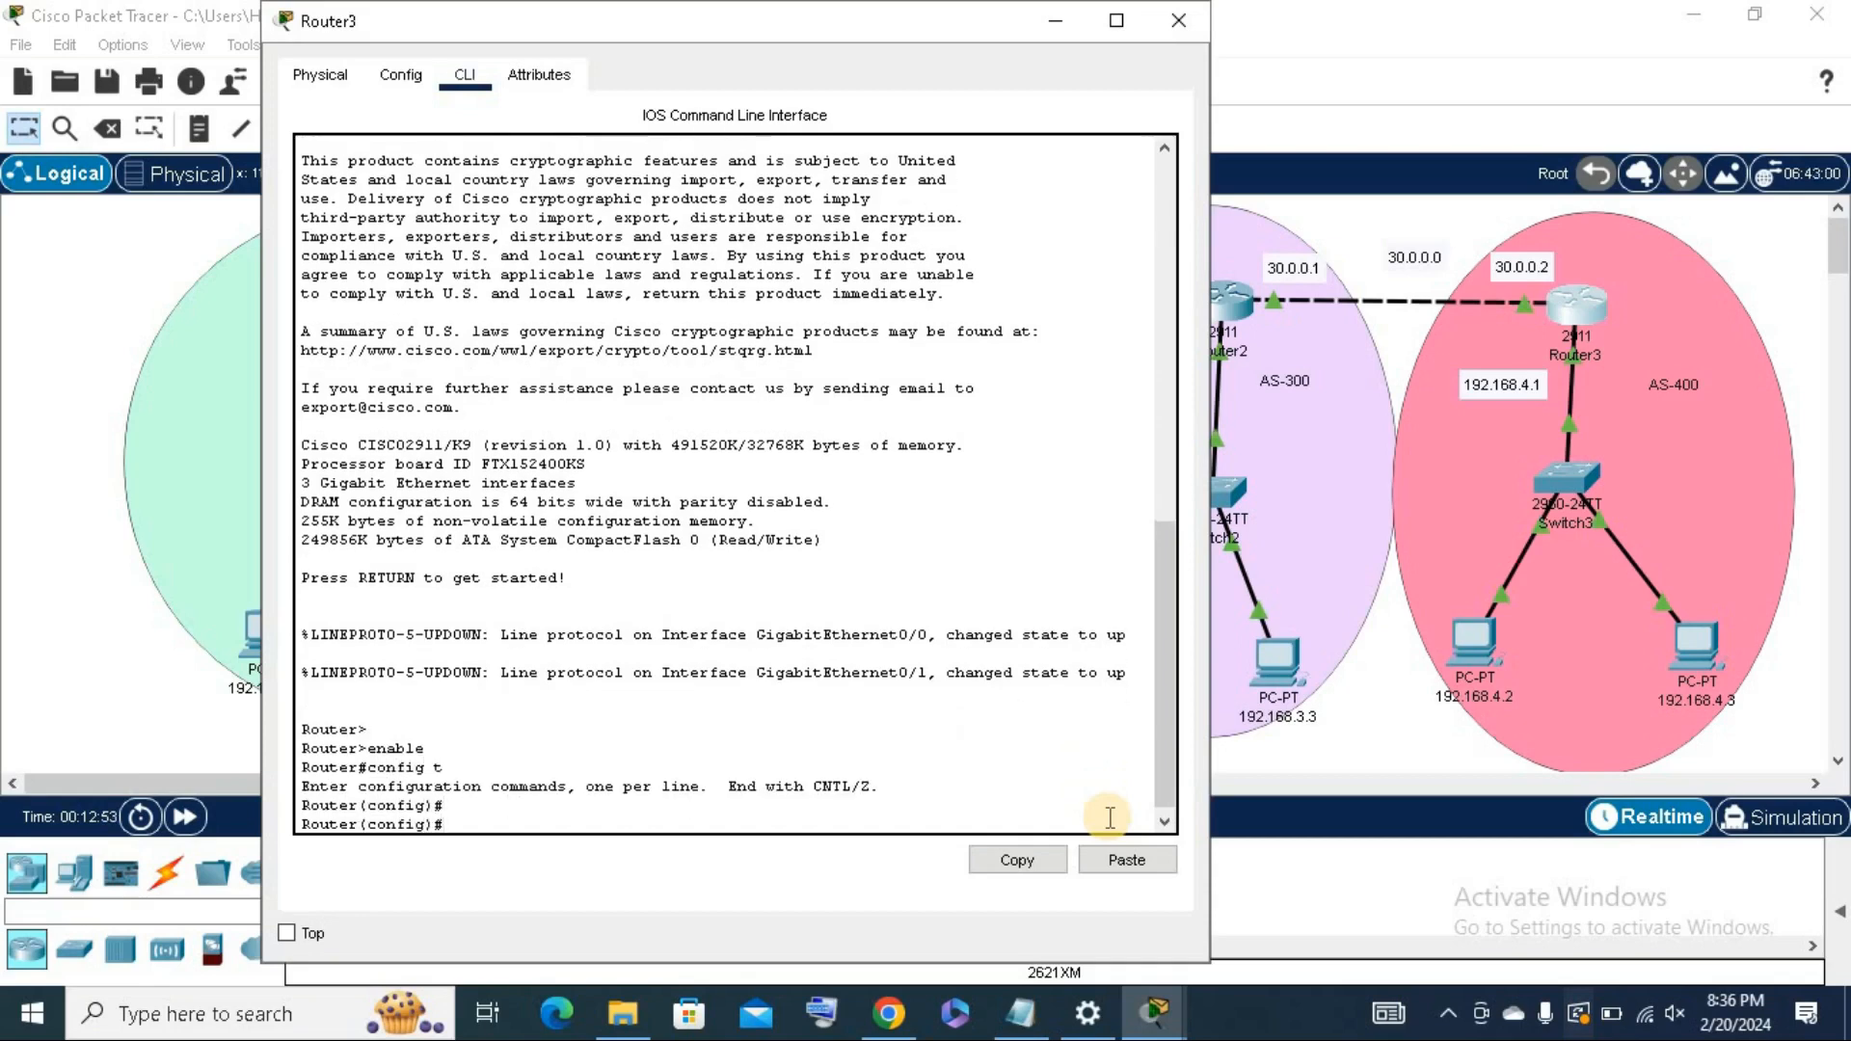
Start BGP routing on Router3 for autonomous system 400 with router bgp 400.
type("router")
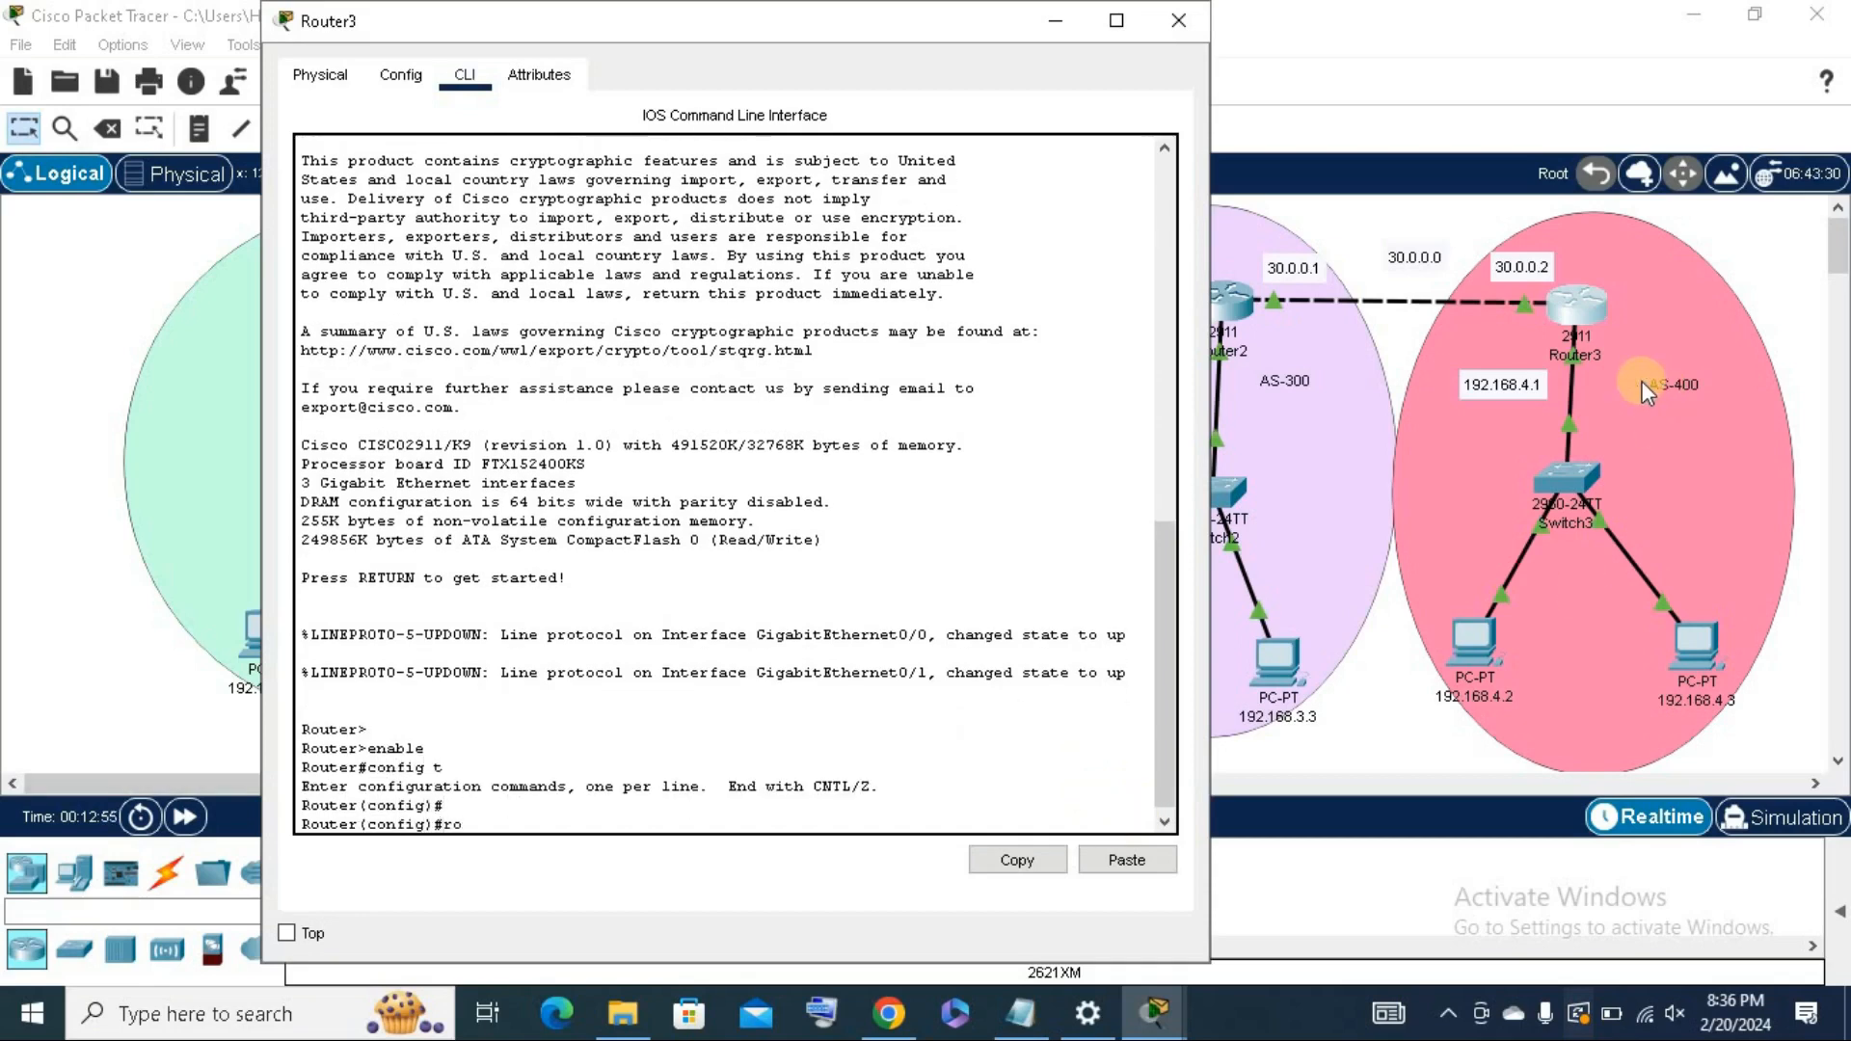
type(" bgp 40")
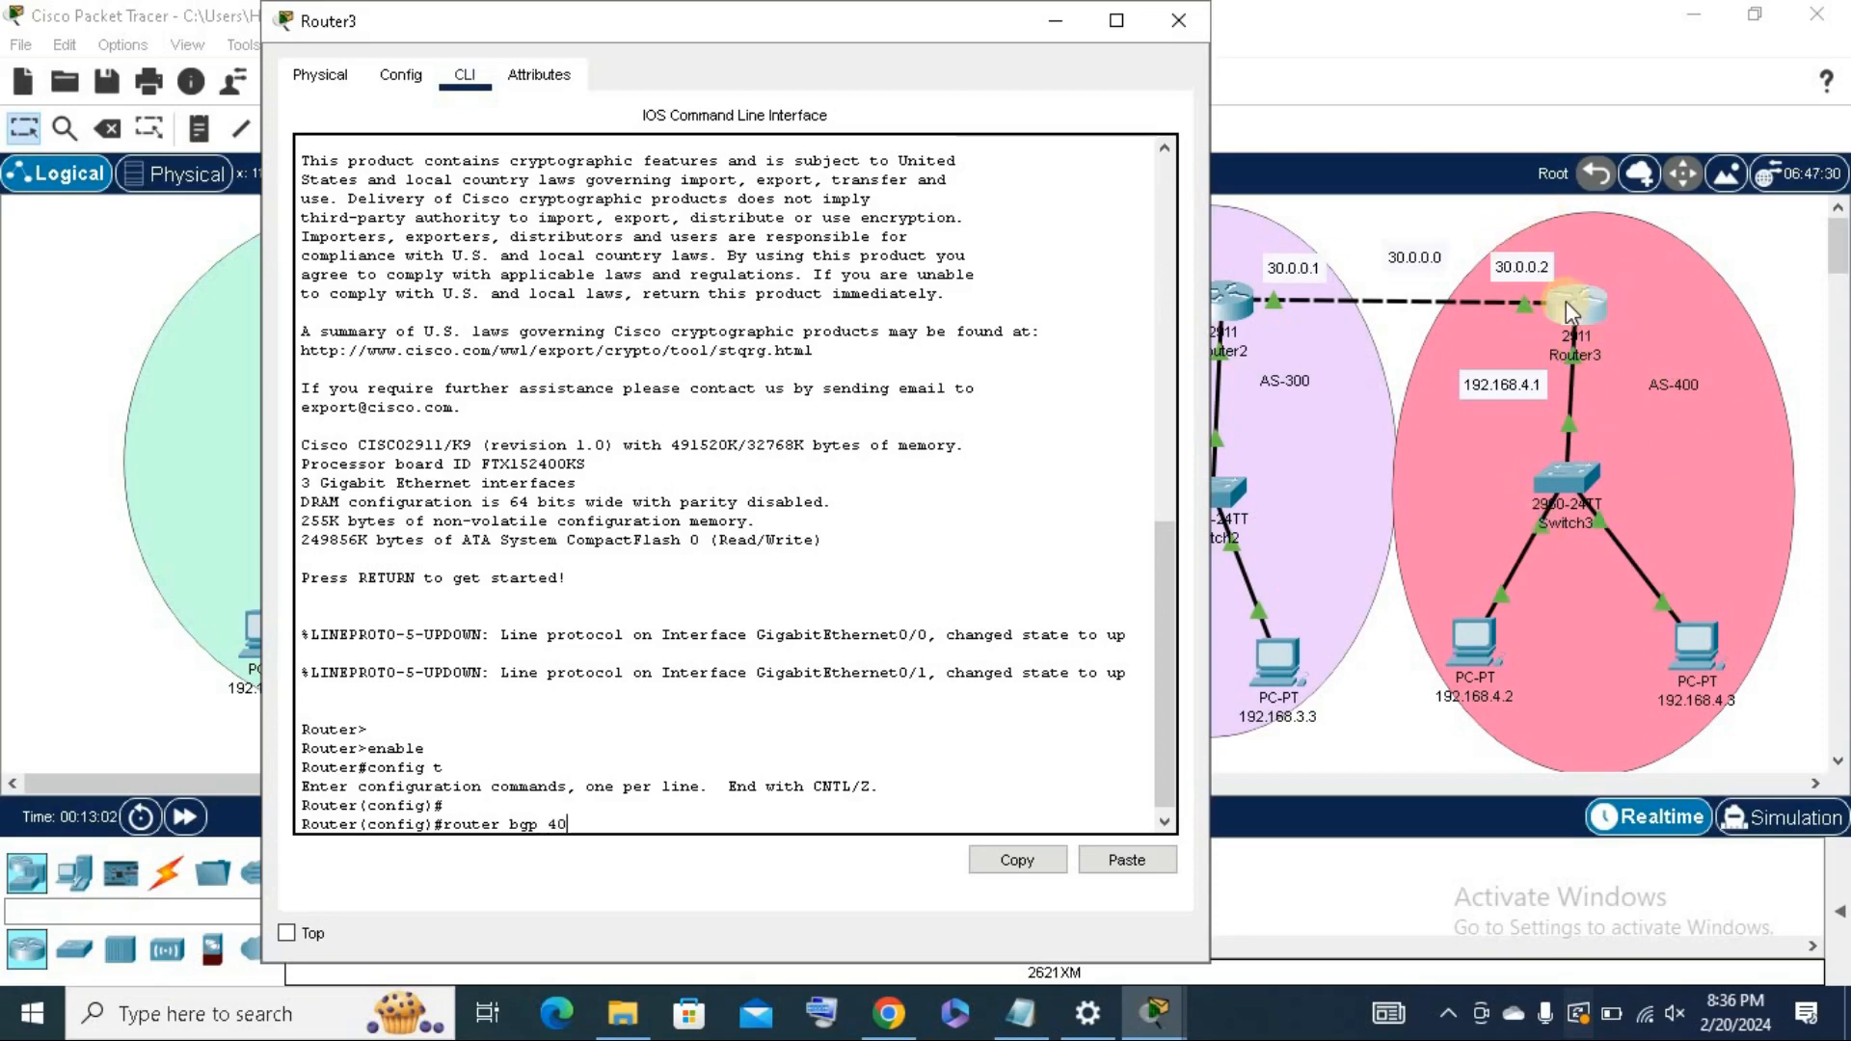
type("0")
key("Return")
key("Return")
key("Return")
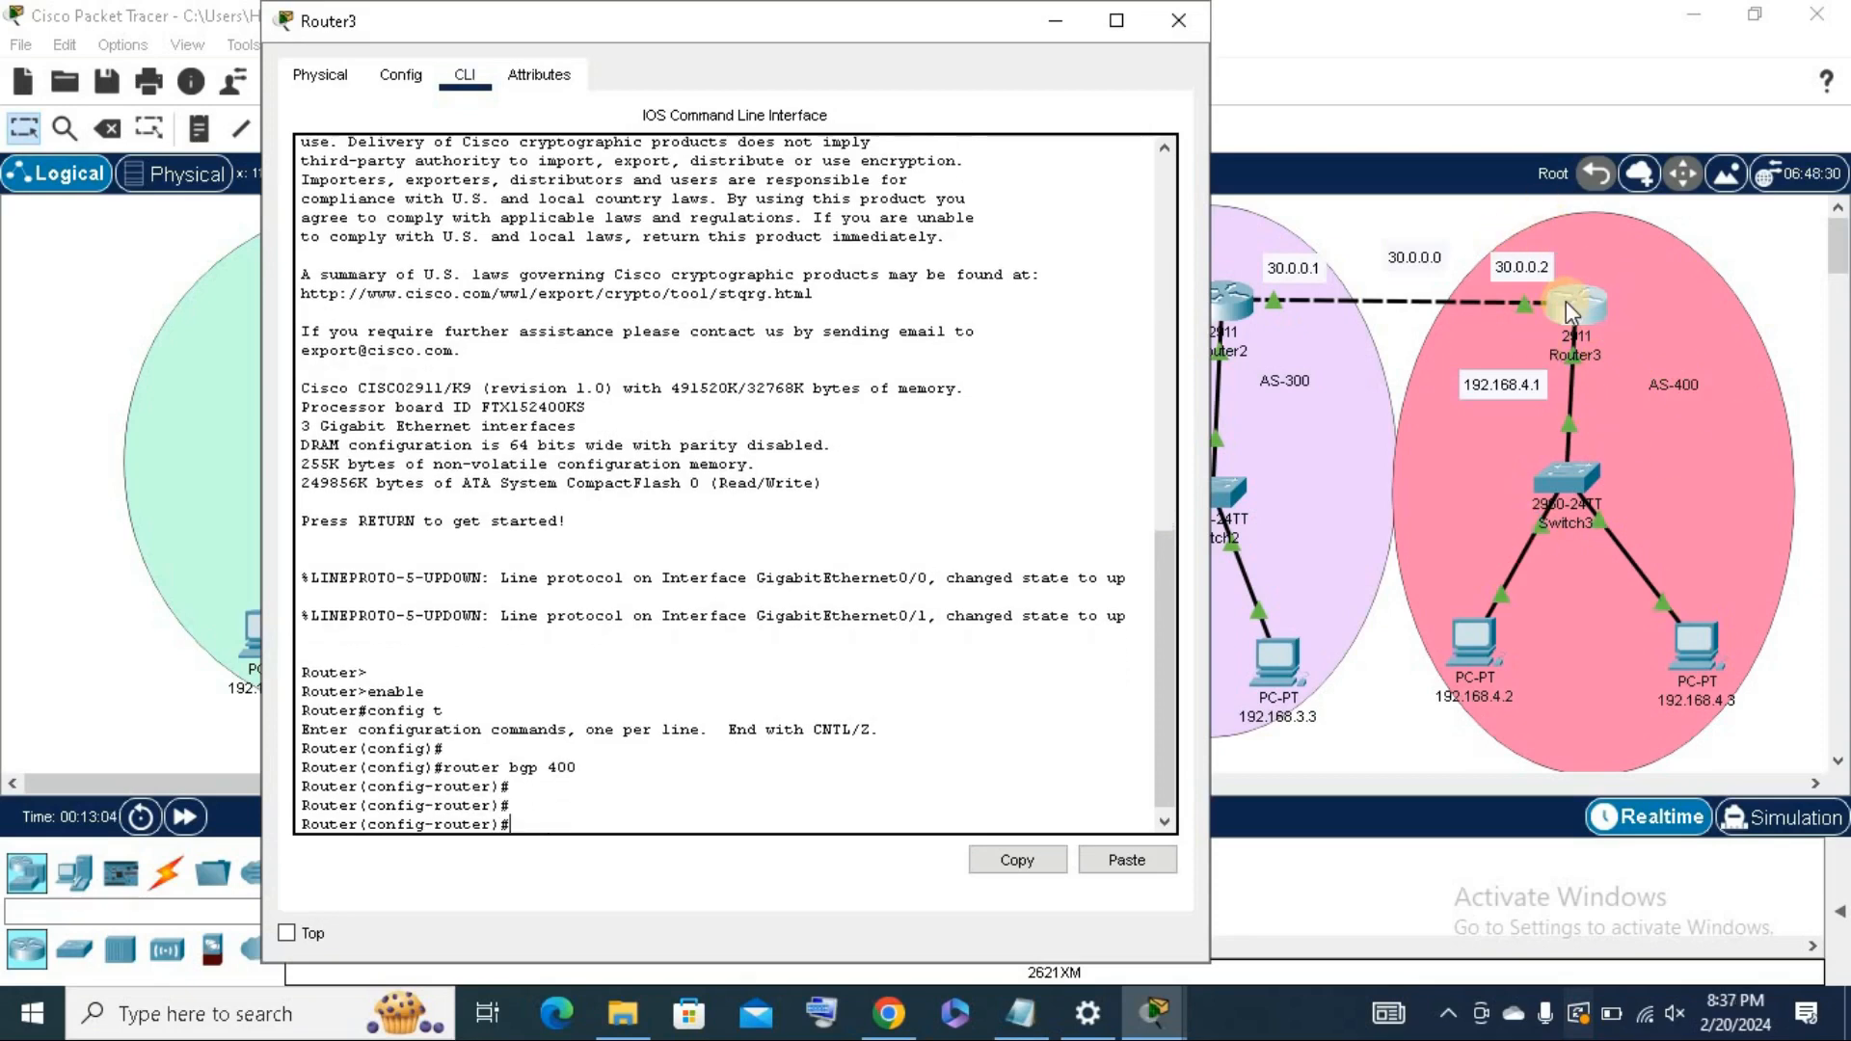
type("neighbor")
left_click_drag(941, 21, 732, 19)
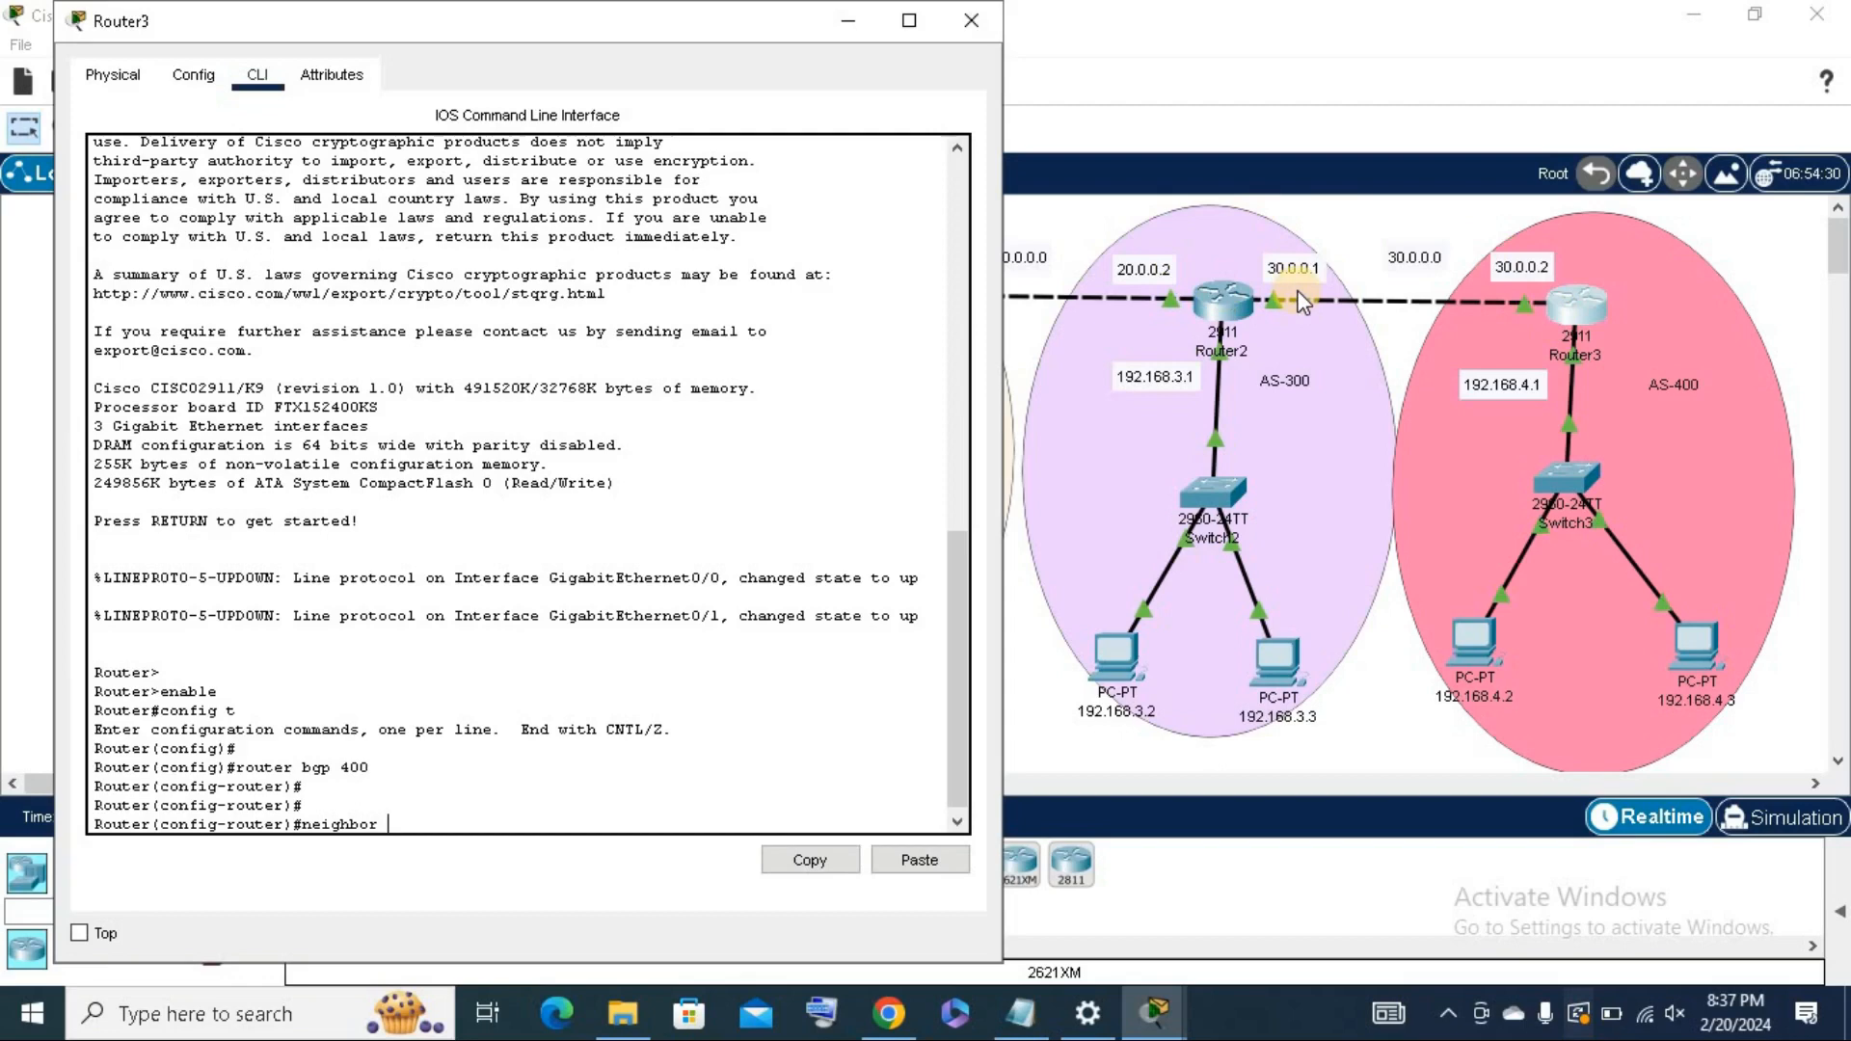
key("BackSpace")
key("BackSpace")
key("BackSpace")
key("BackSpace")
key("BackSpace")
key("BackSpace")
key("BackSpace")
key("BackSpace")
key("BackSpace")
Advertise the networks 30.0.0.0 and 192.168.4.0 in Router3's BGP configuration.
type("network 30.0.0.")
key("Return")
key("Return")
key("Up")
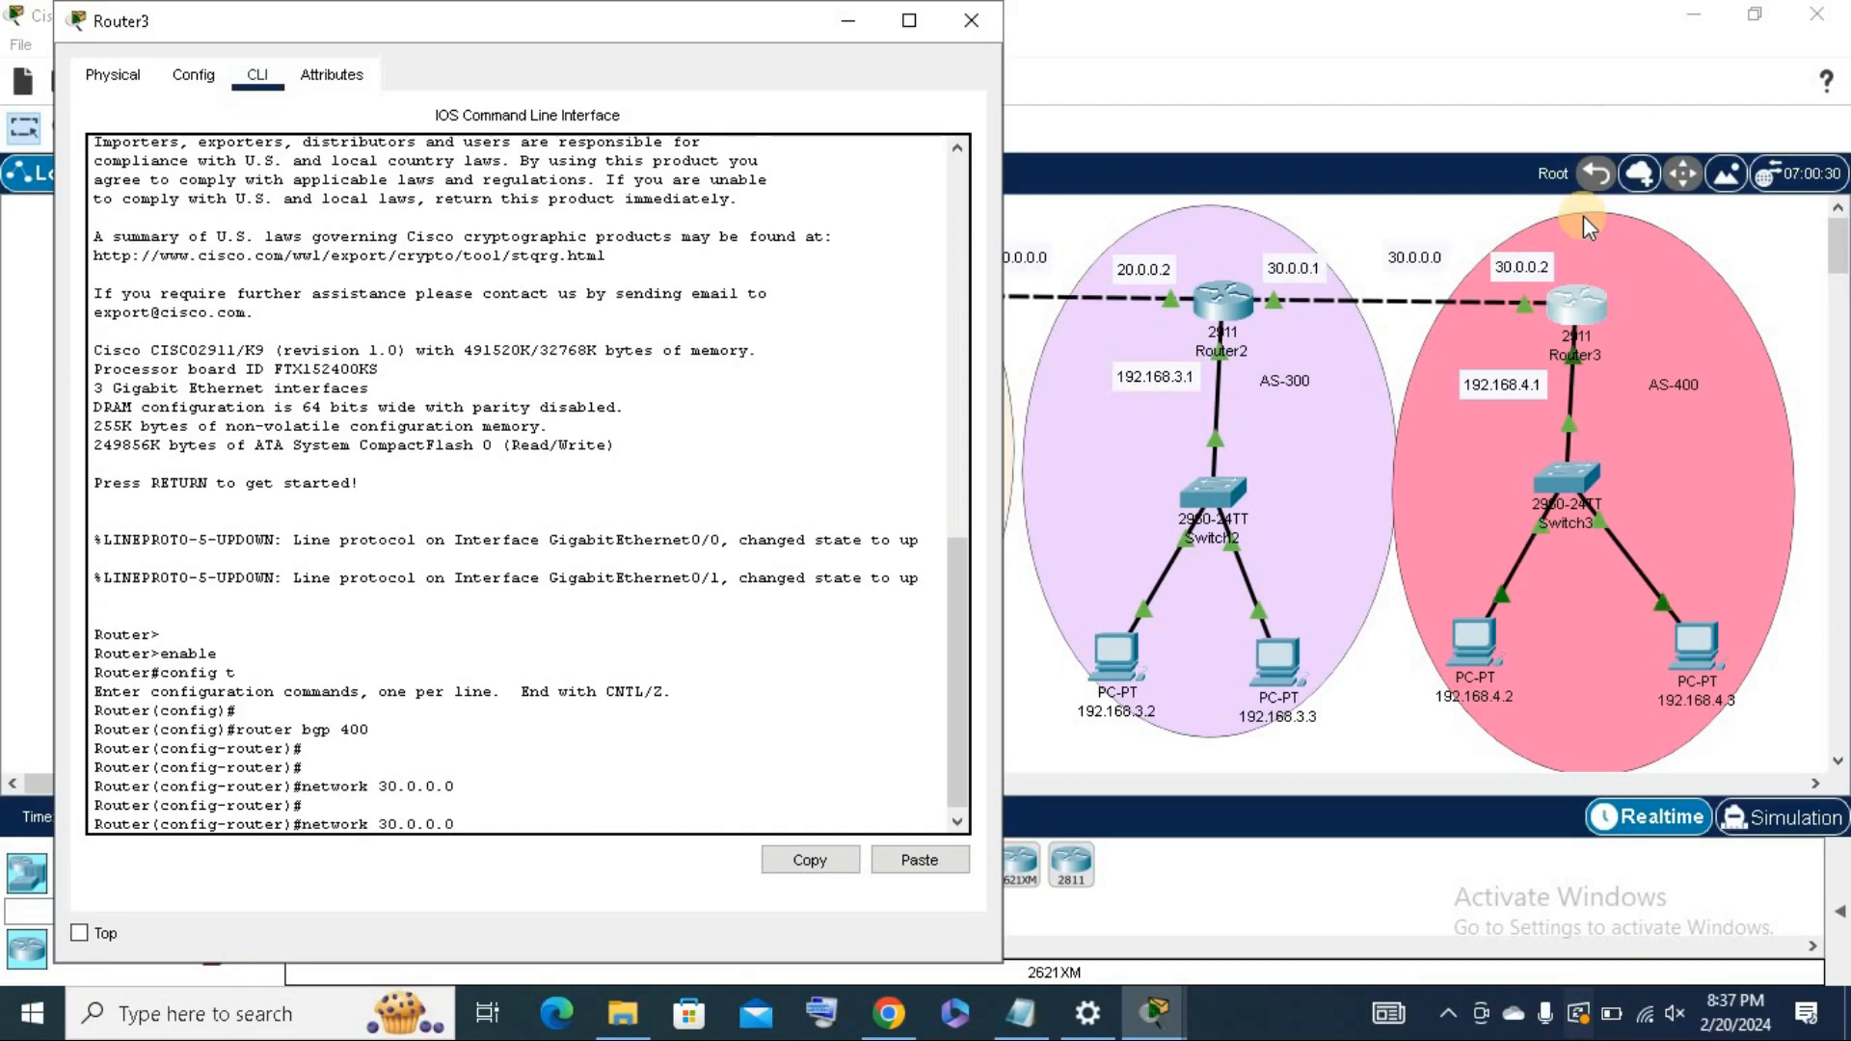
key("Left")
key("Left")
key("Left")
key("Left")
key("Left")
key("Left")
key("Left")
key("Left")
key("Left")
key("Left")
key("Left")
key("Left")
key("Left")
key("Left")
key("BackSpace")
key("BackSpace")
type("192")
key("Right")
key("Right")
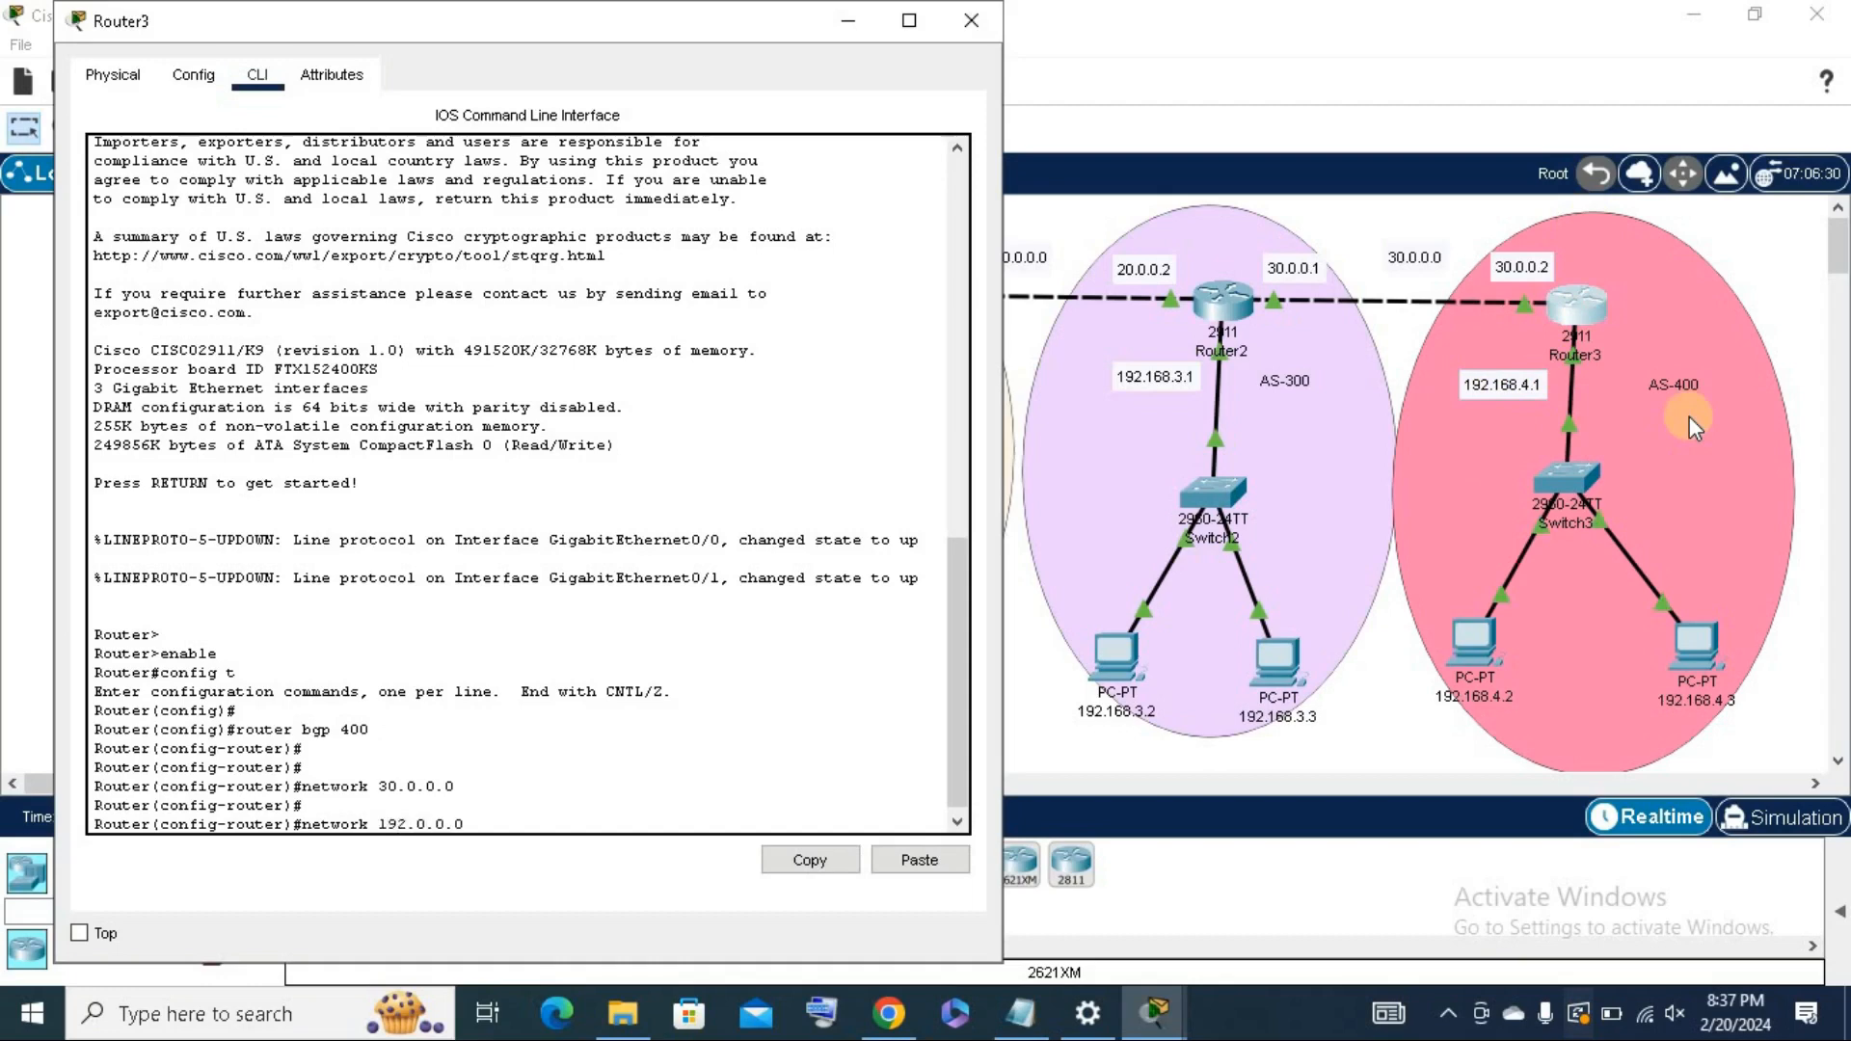
key("BackSpace")
key("Delete")
key("Delete")
key("Delete")
key("Delete")
type("168.4.0")
key("Return")
key("Return")
key("Return")
Define Router2 as Router3's BGP neighbor with neighbor 30.0.0.1 remote-as 300.
type("neighbor 3")
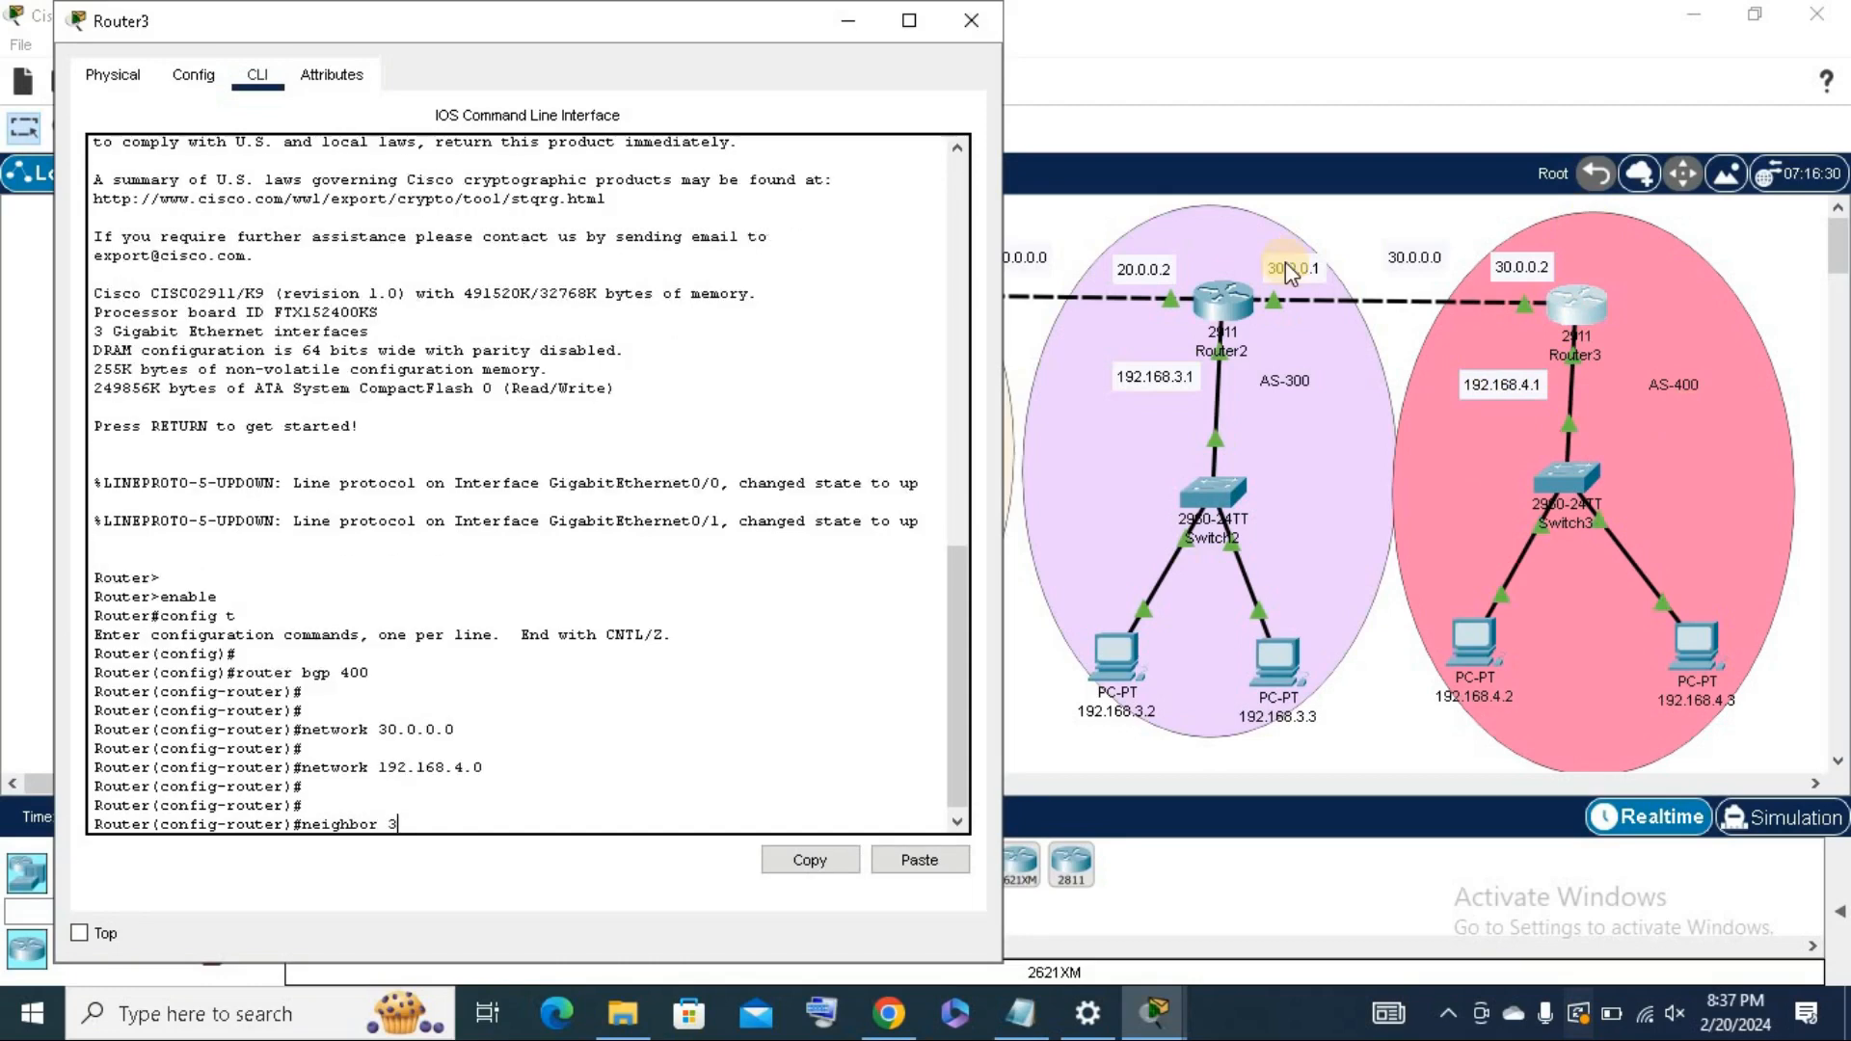
type("0.0.0.1 remote-as")
type("300")
key("Return")
key("Return")
key("Return")
Leave Router3's BGP configuration mode with exit and close the router's window.
type("ex")
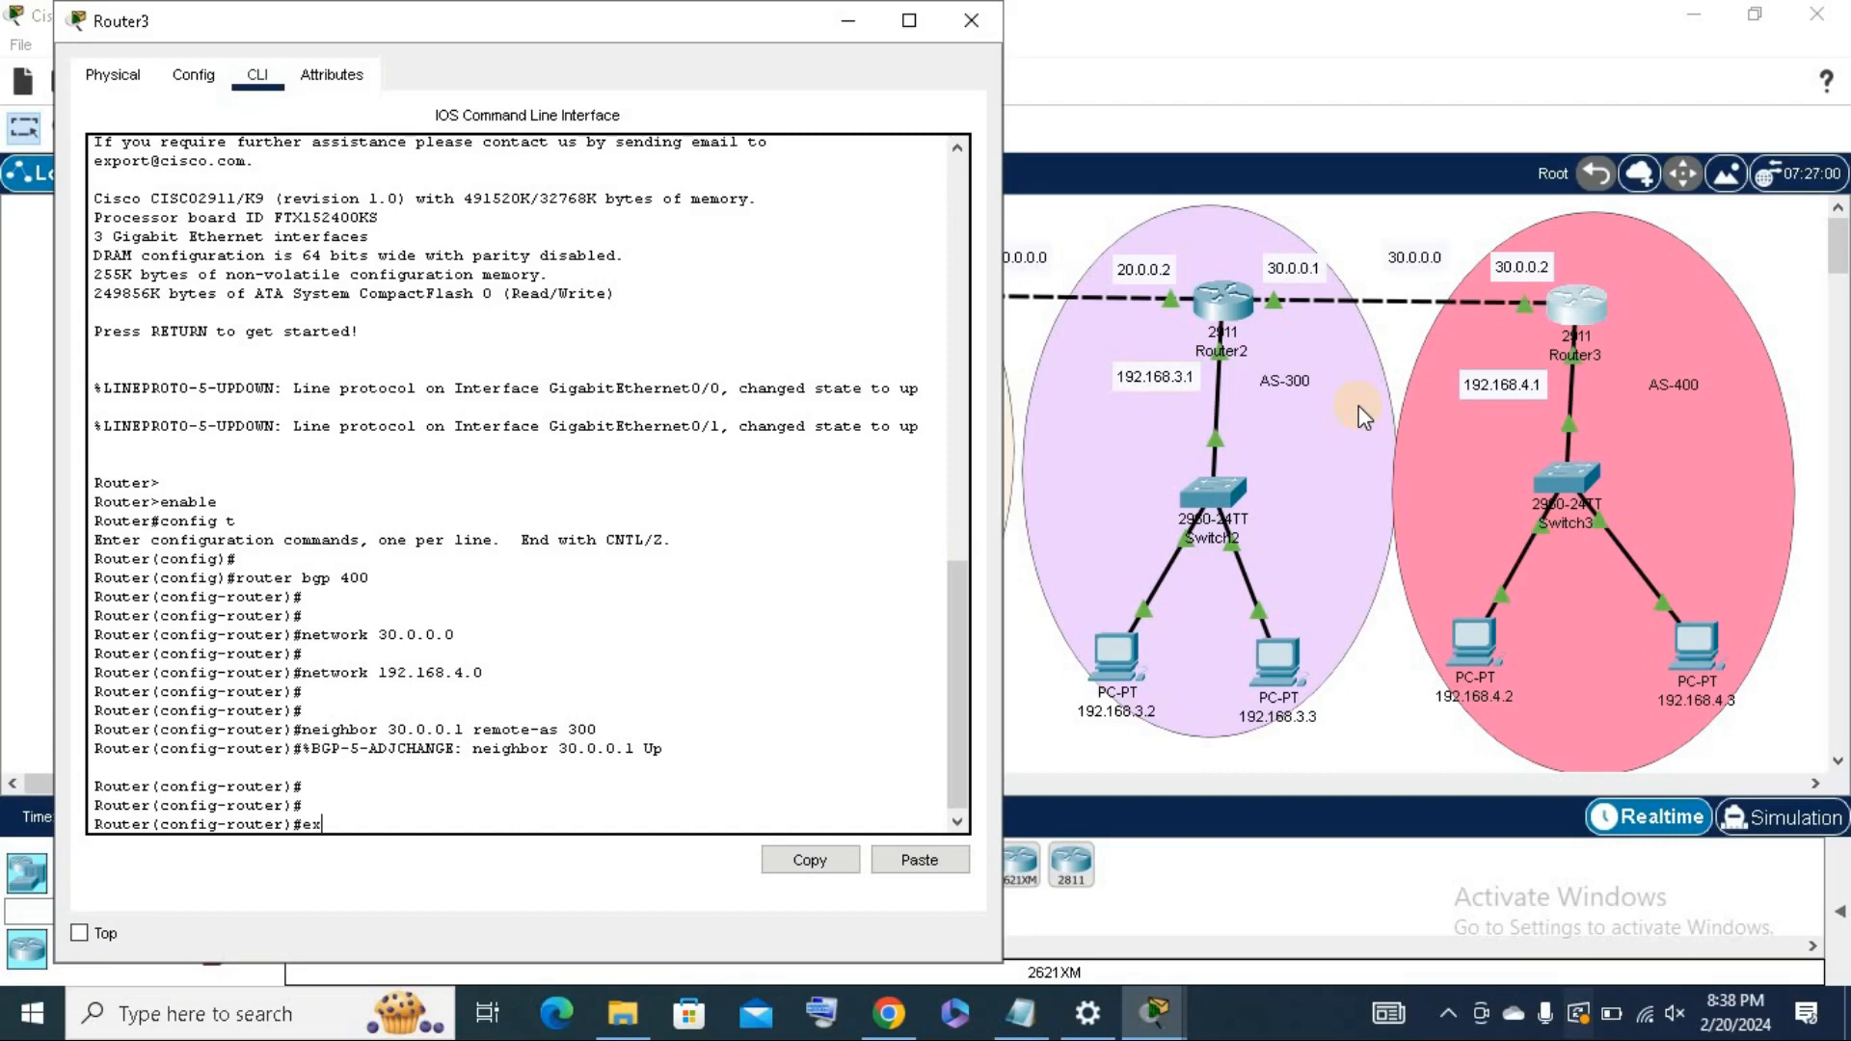
type("i")
type("t")
key("Return")
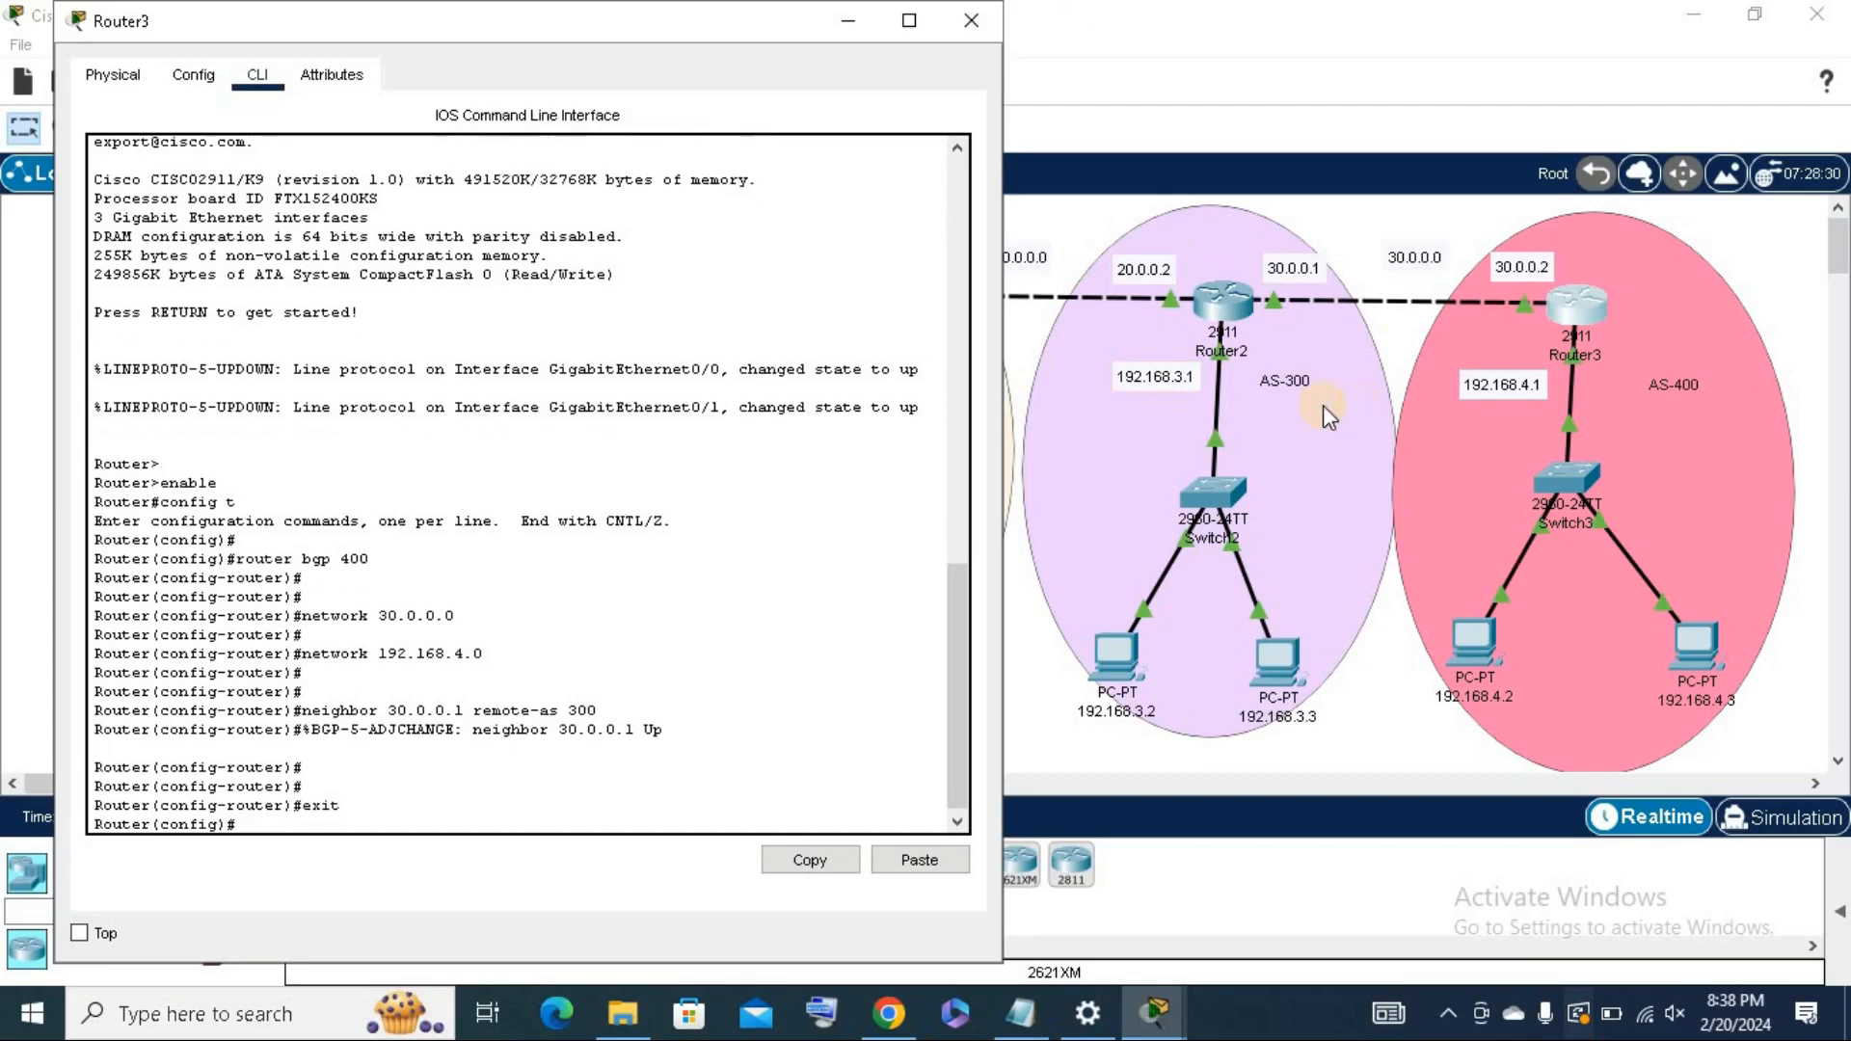
left_click(972, 20)
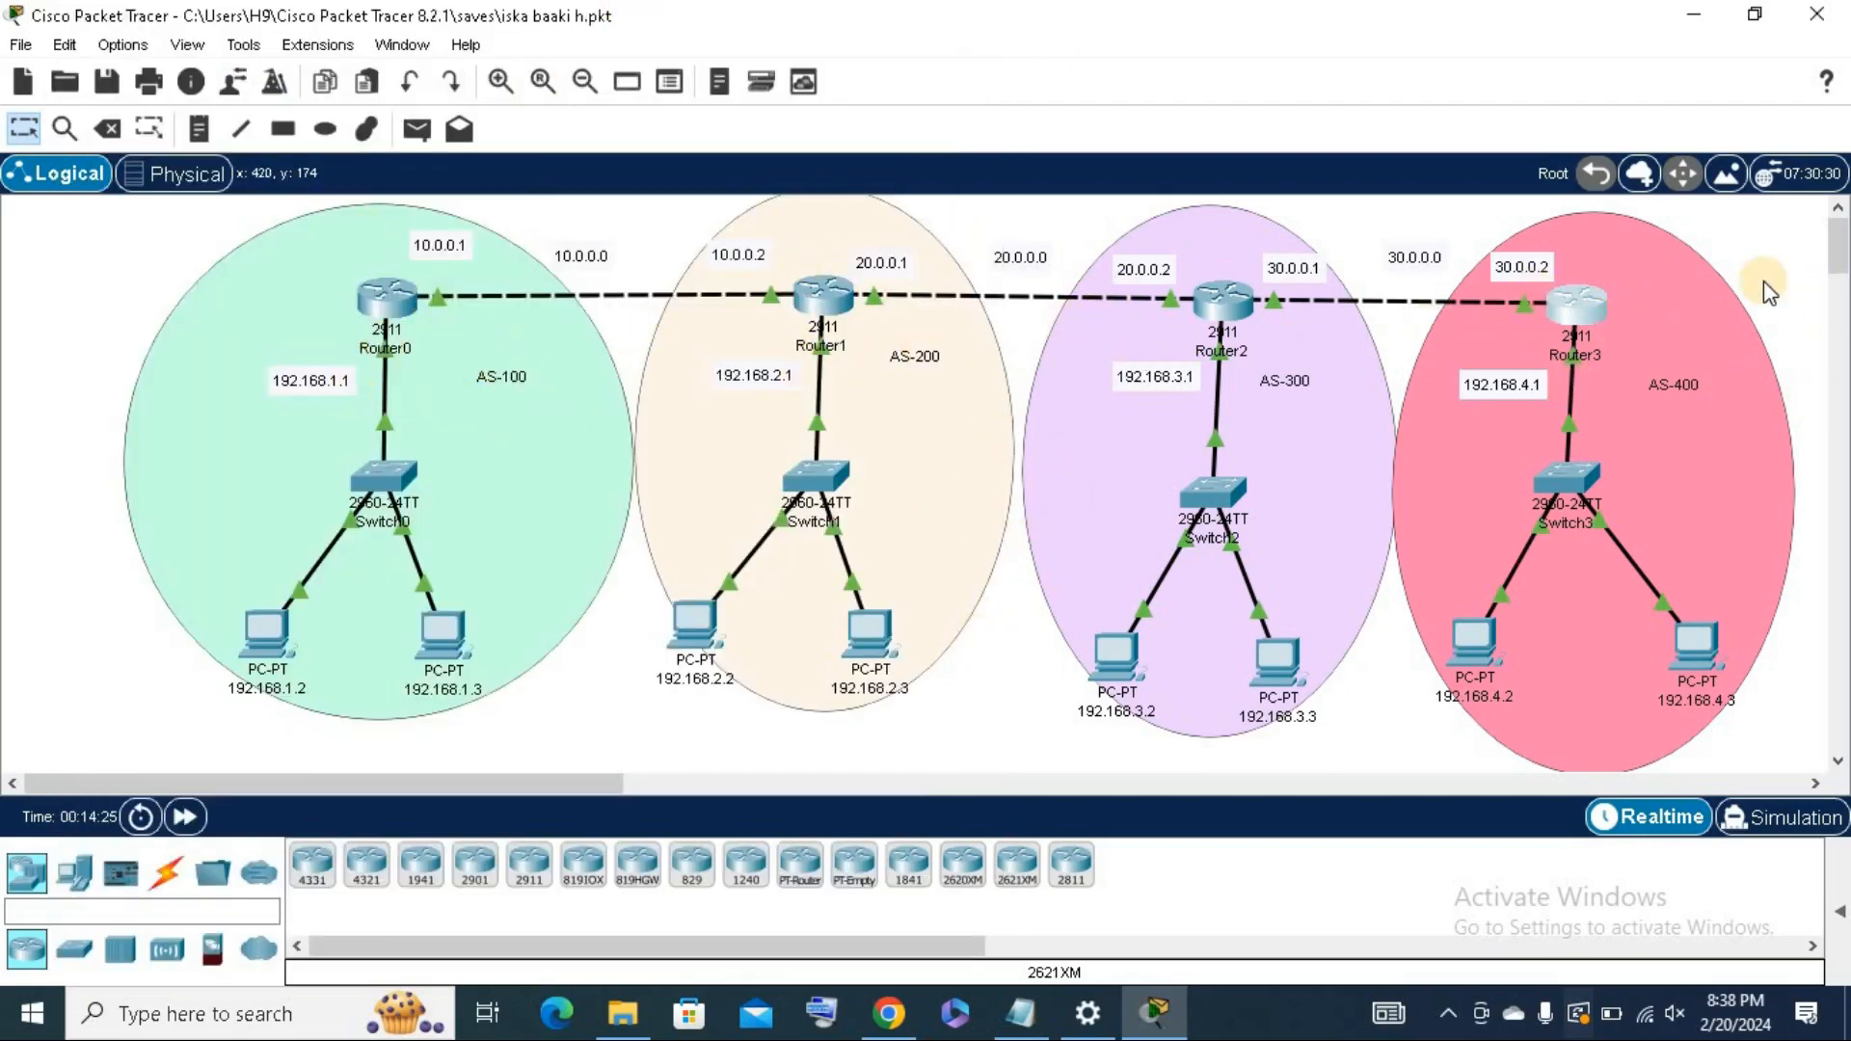
Show the PDU list beside the device list and fast-forward the network's simulation time.
left_click(1840, 911)
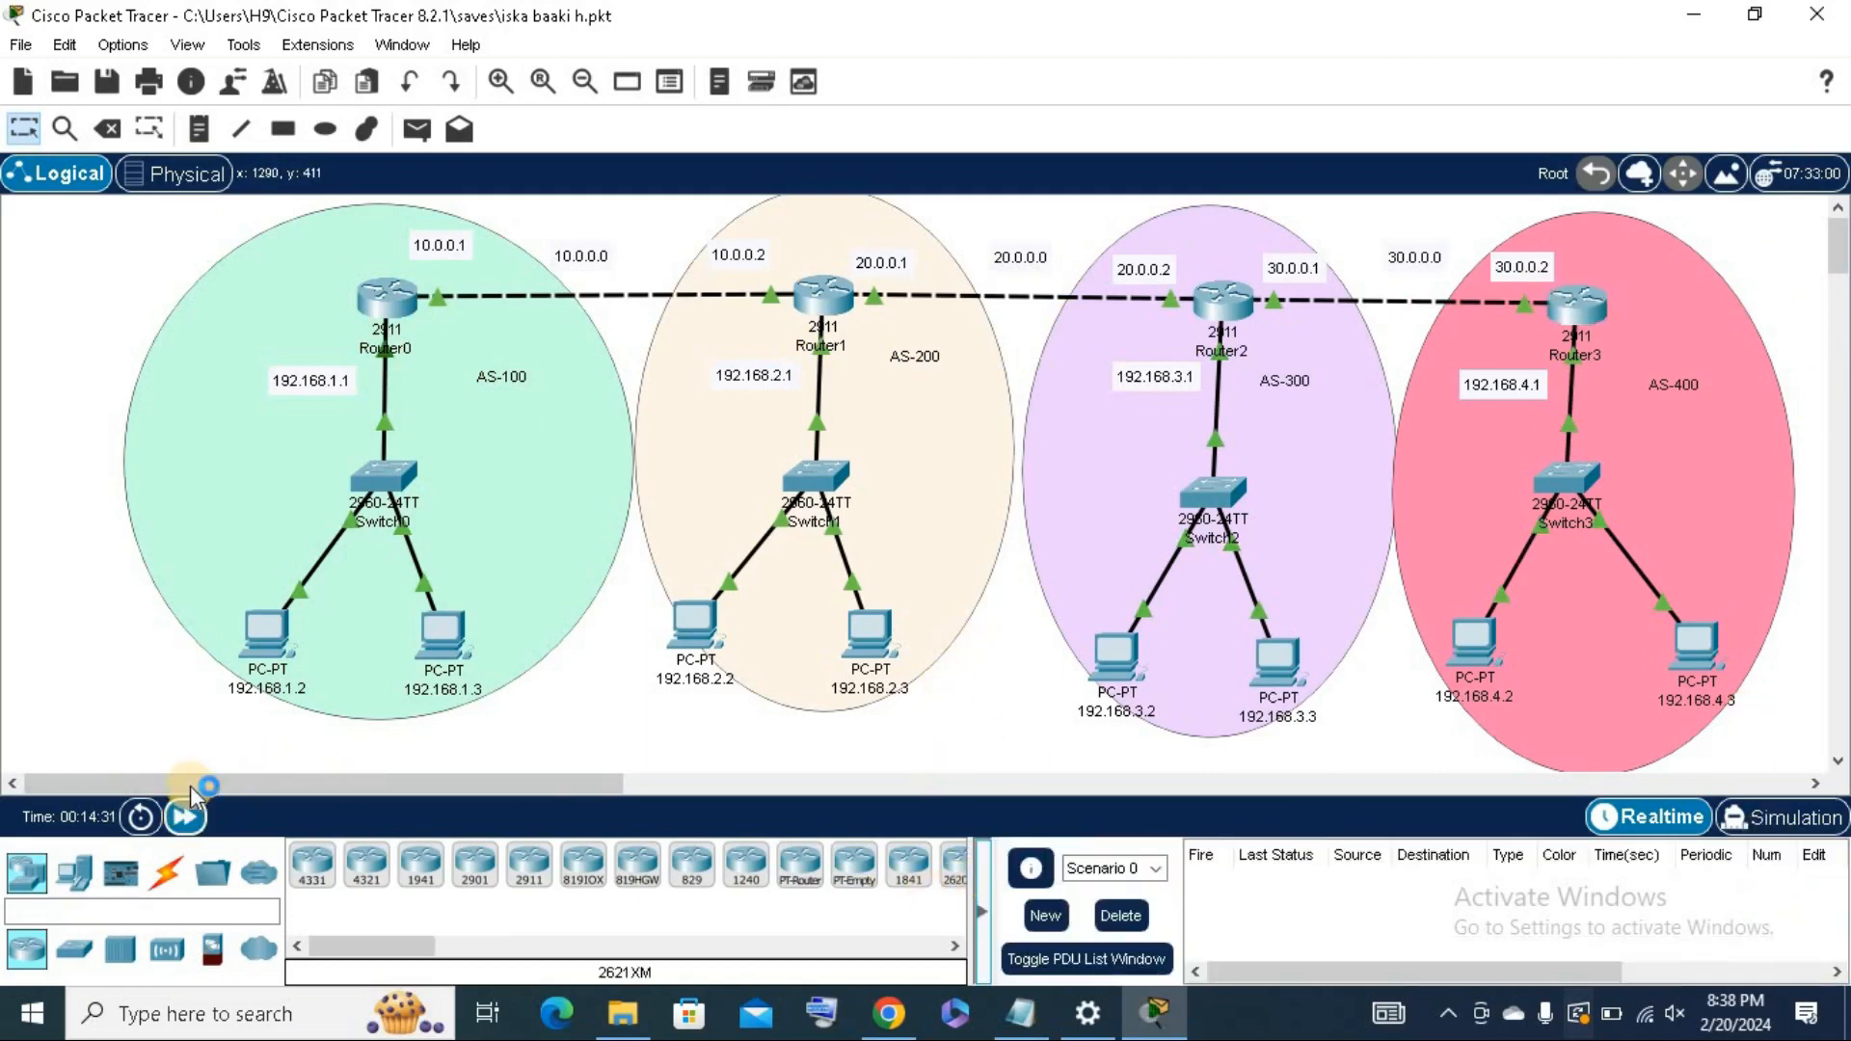
left_click(184, 819)
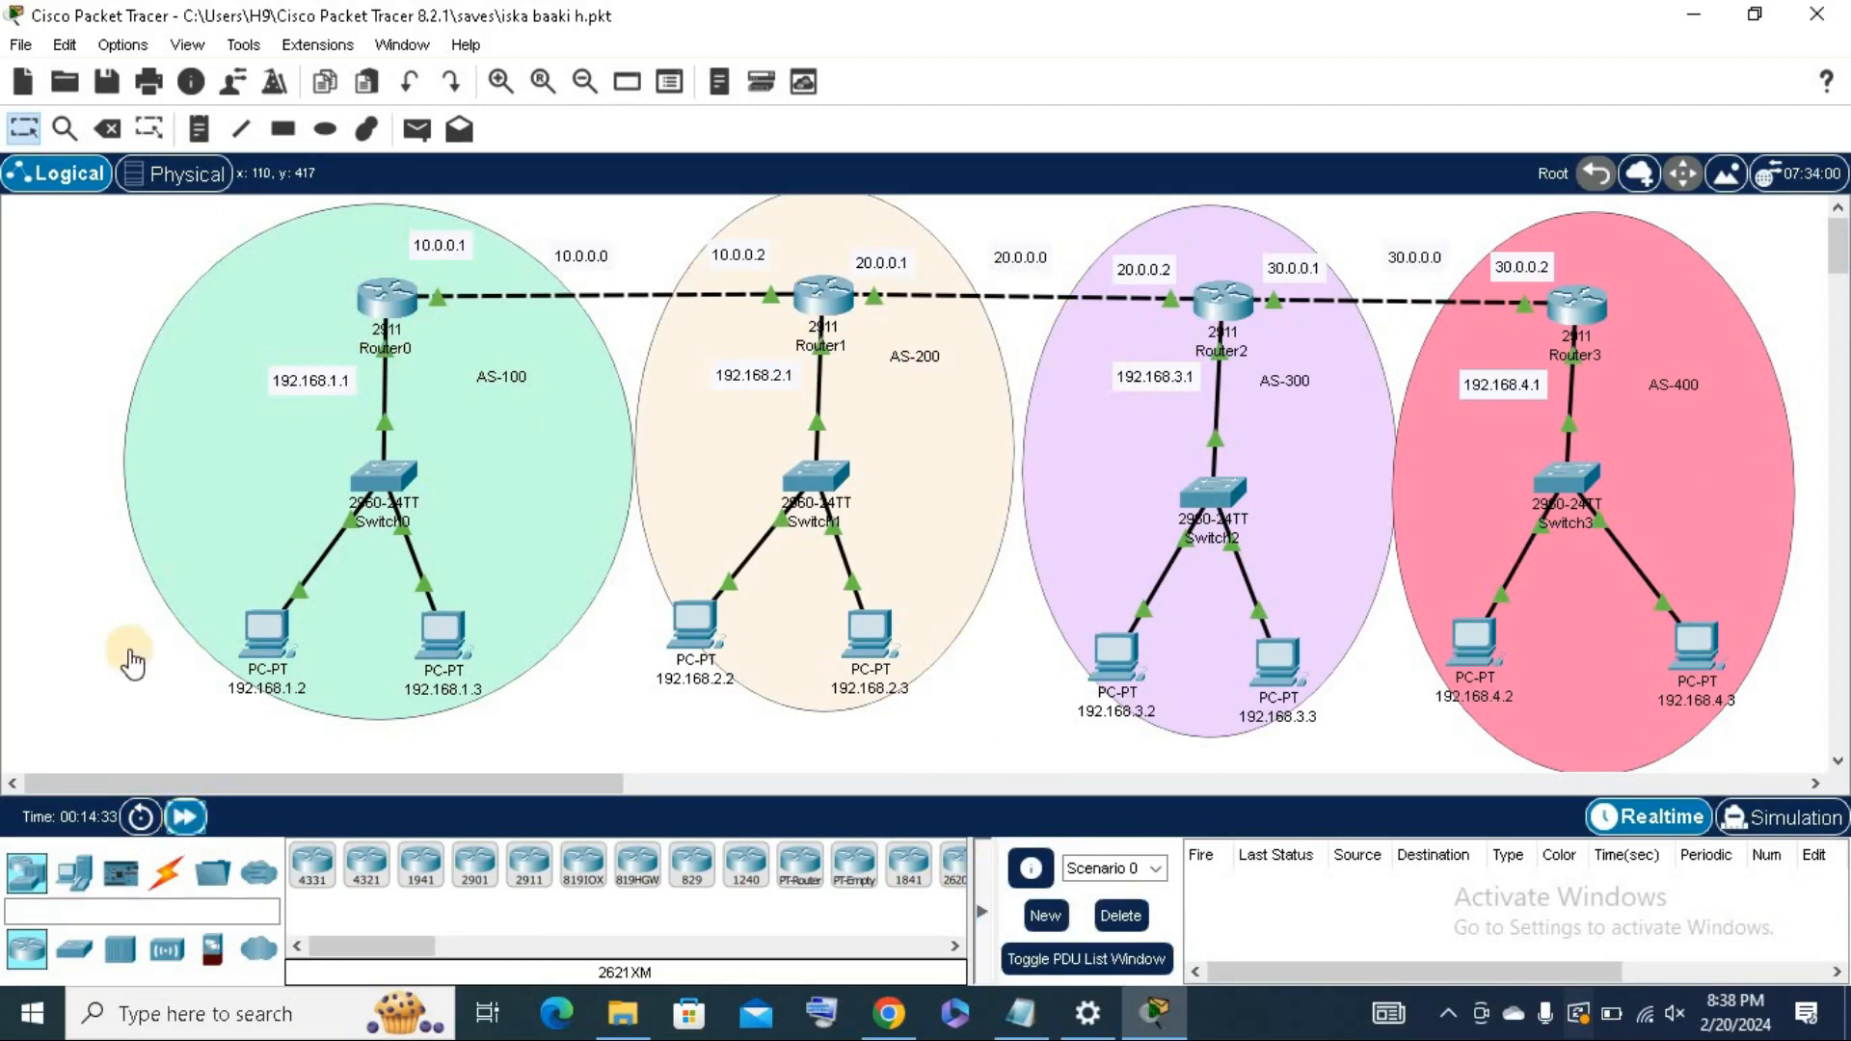
left_click(184, 818)
Send simple PDUs from PC 192.168.1.2 to 192.168.2.2 and from PC 192.168.1.3 to 192.168.2.3.
left_click(420, 132)
left_click(266, 632)
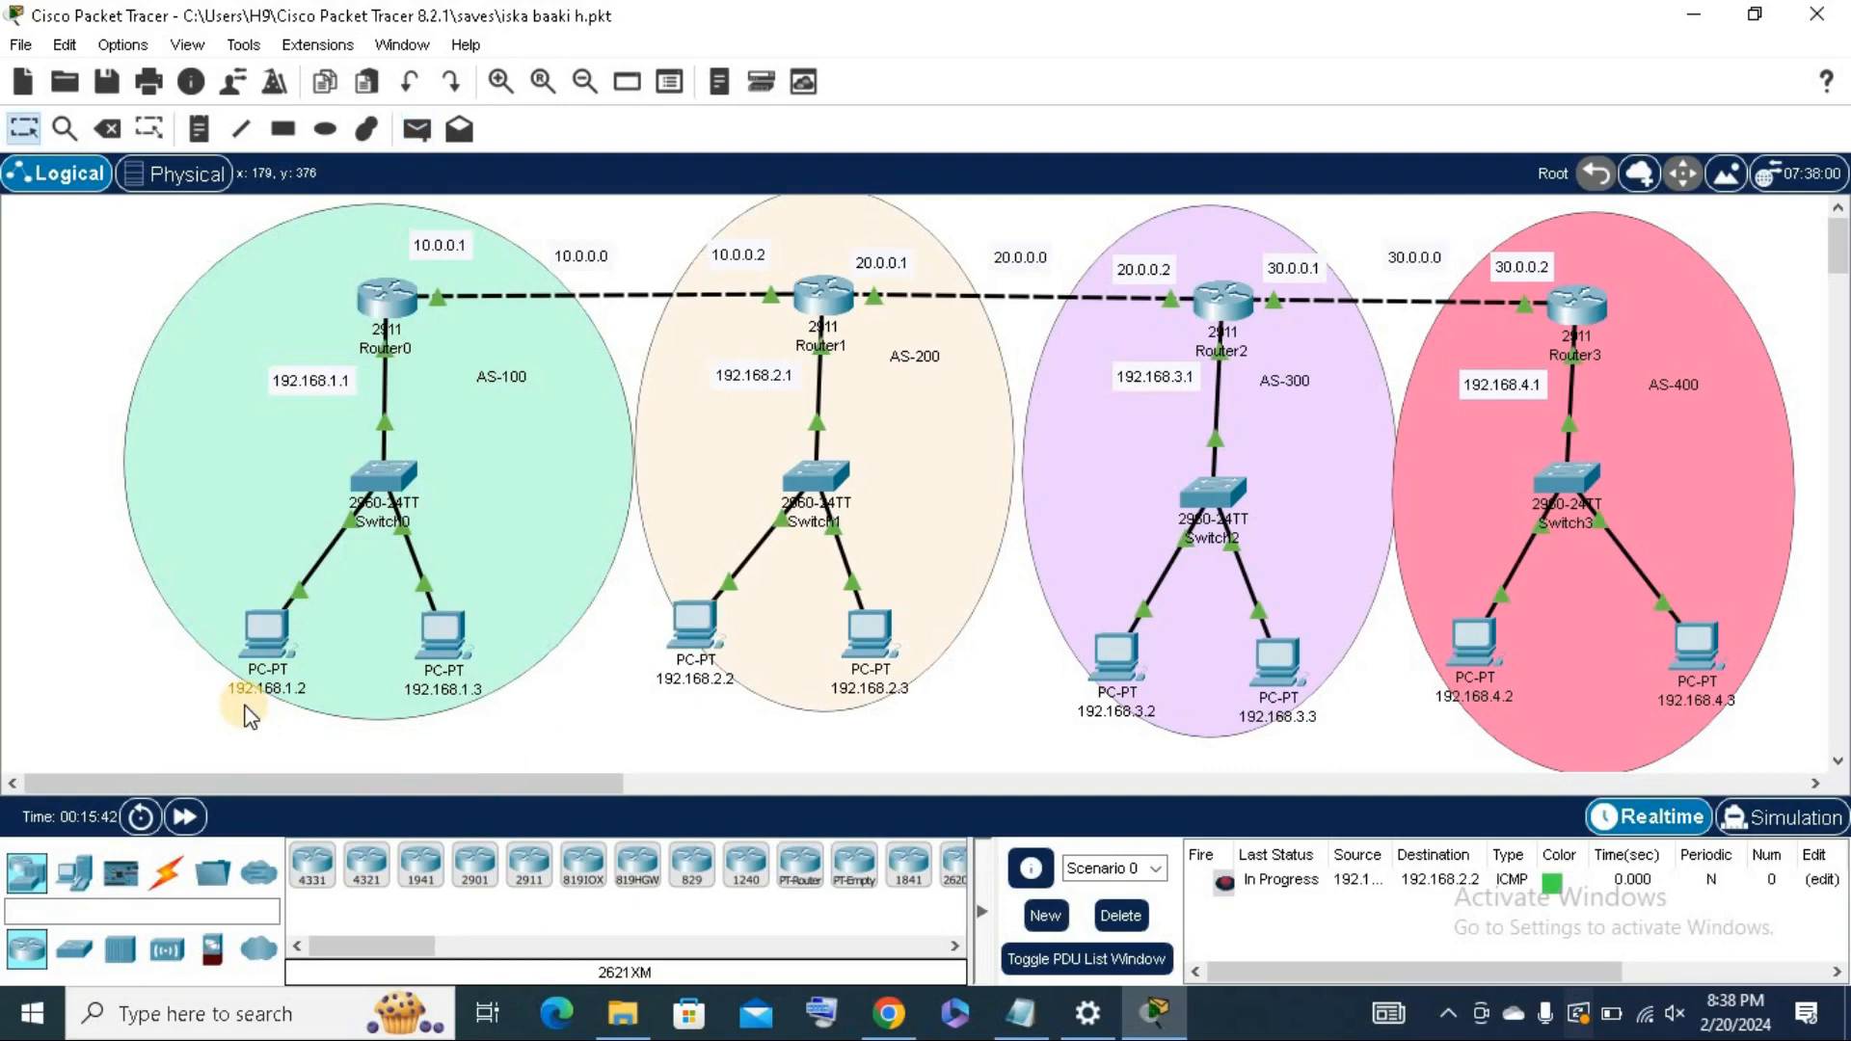
left_click(418, 129)
left_click(445, 638)
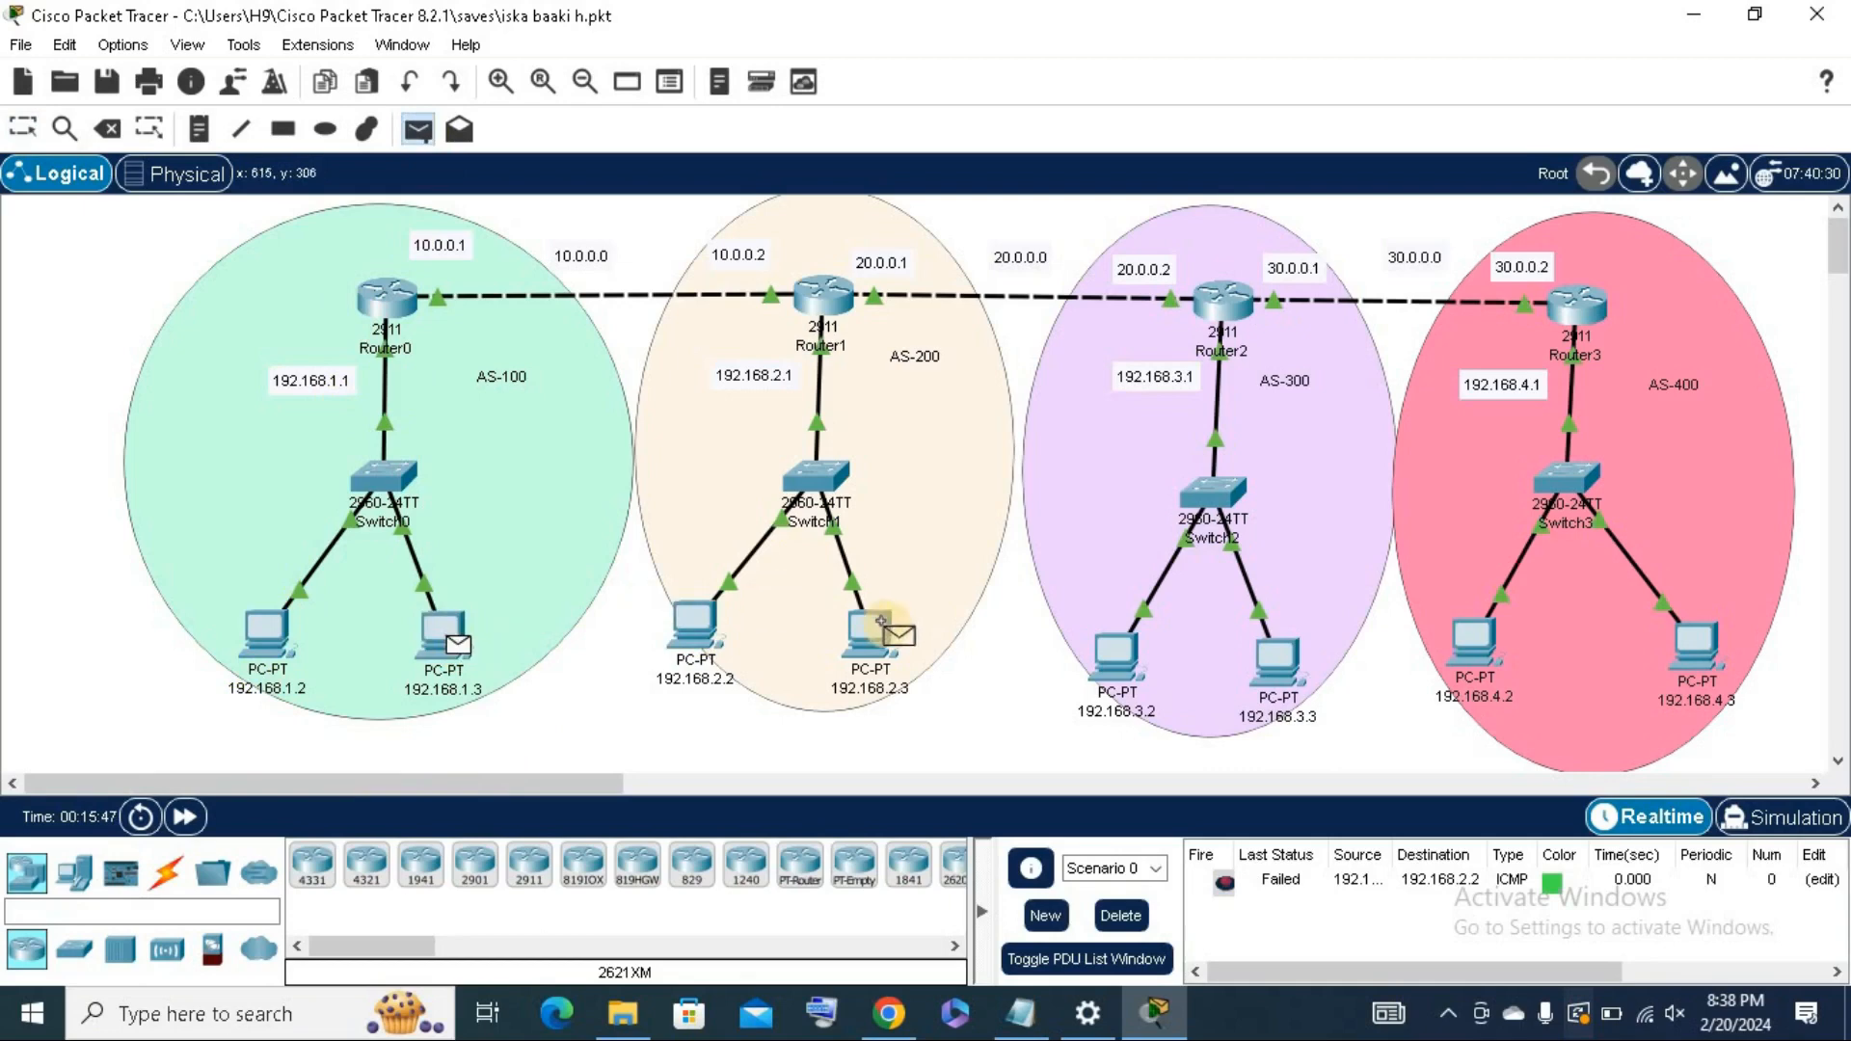
left_click(881, 622)
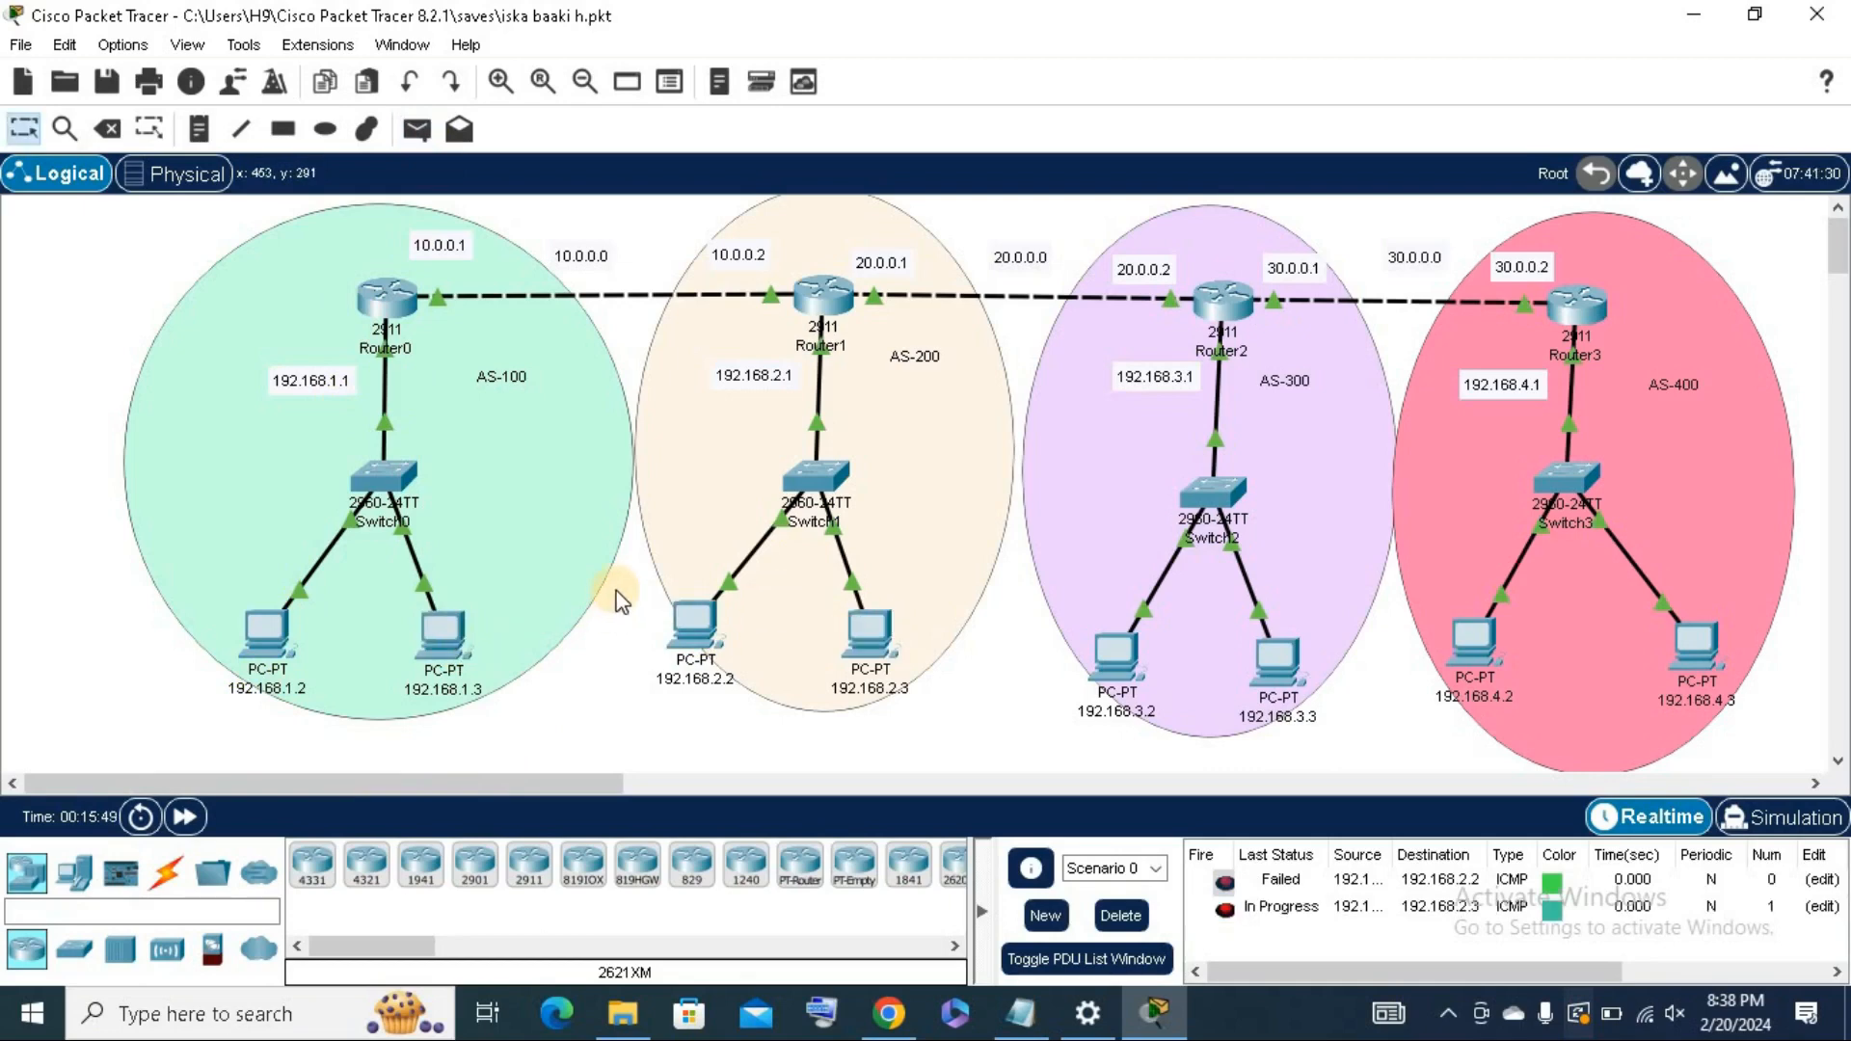
Send simple PDUs from 192.168.3.3 to 192.168.4.2 and from 192.168.4.3 to 192.168.3.2, and delete the scenario's PDUs.
left_click(417, 129)
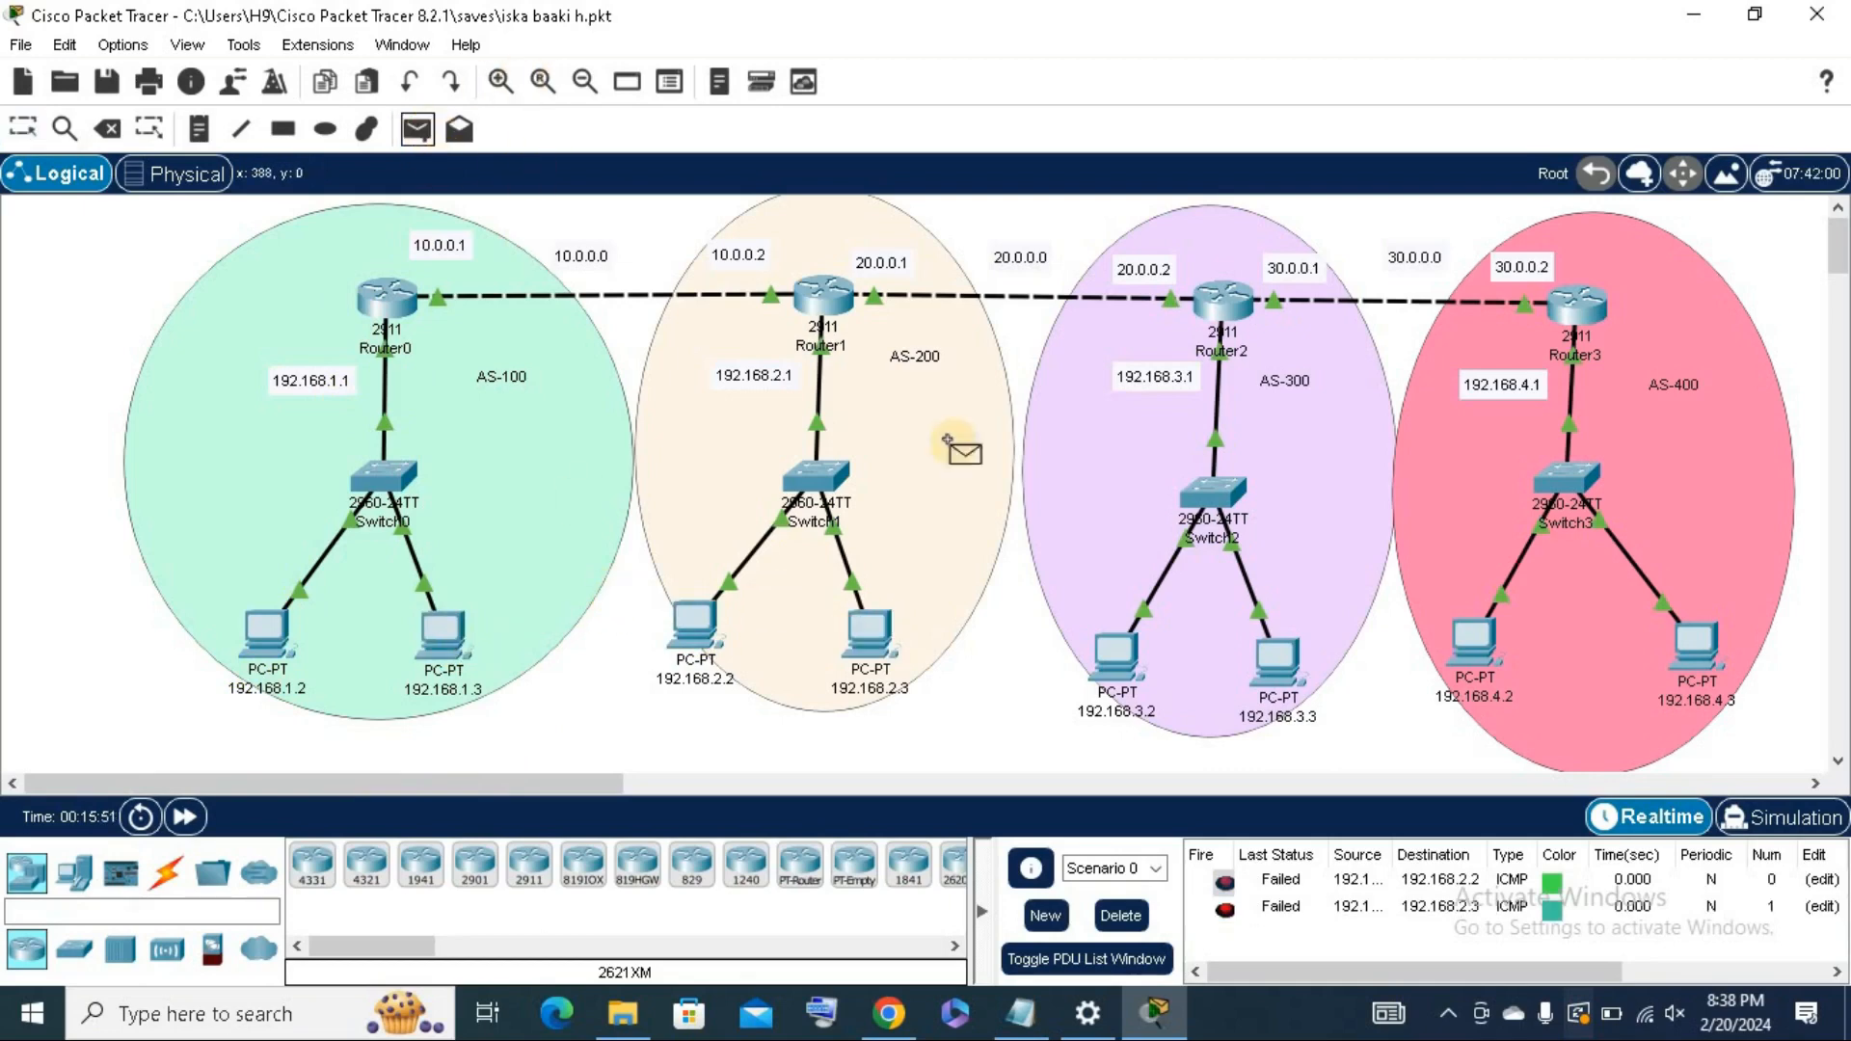
left_click(1284, 622)
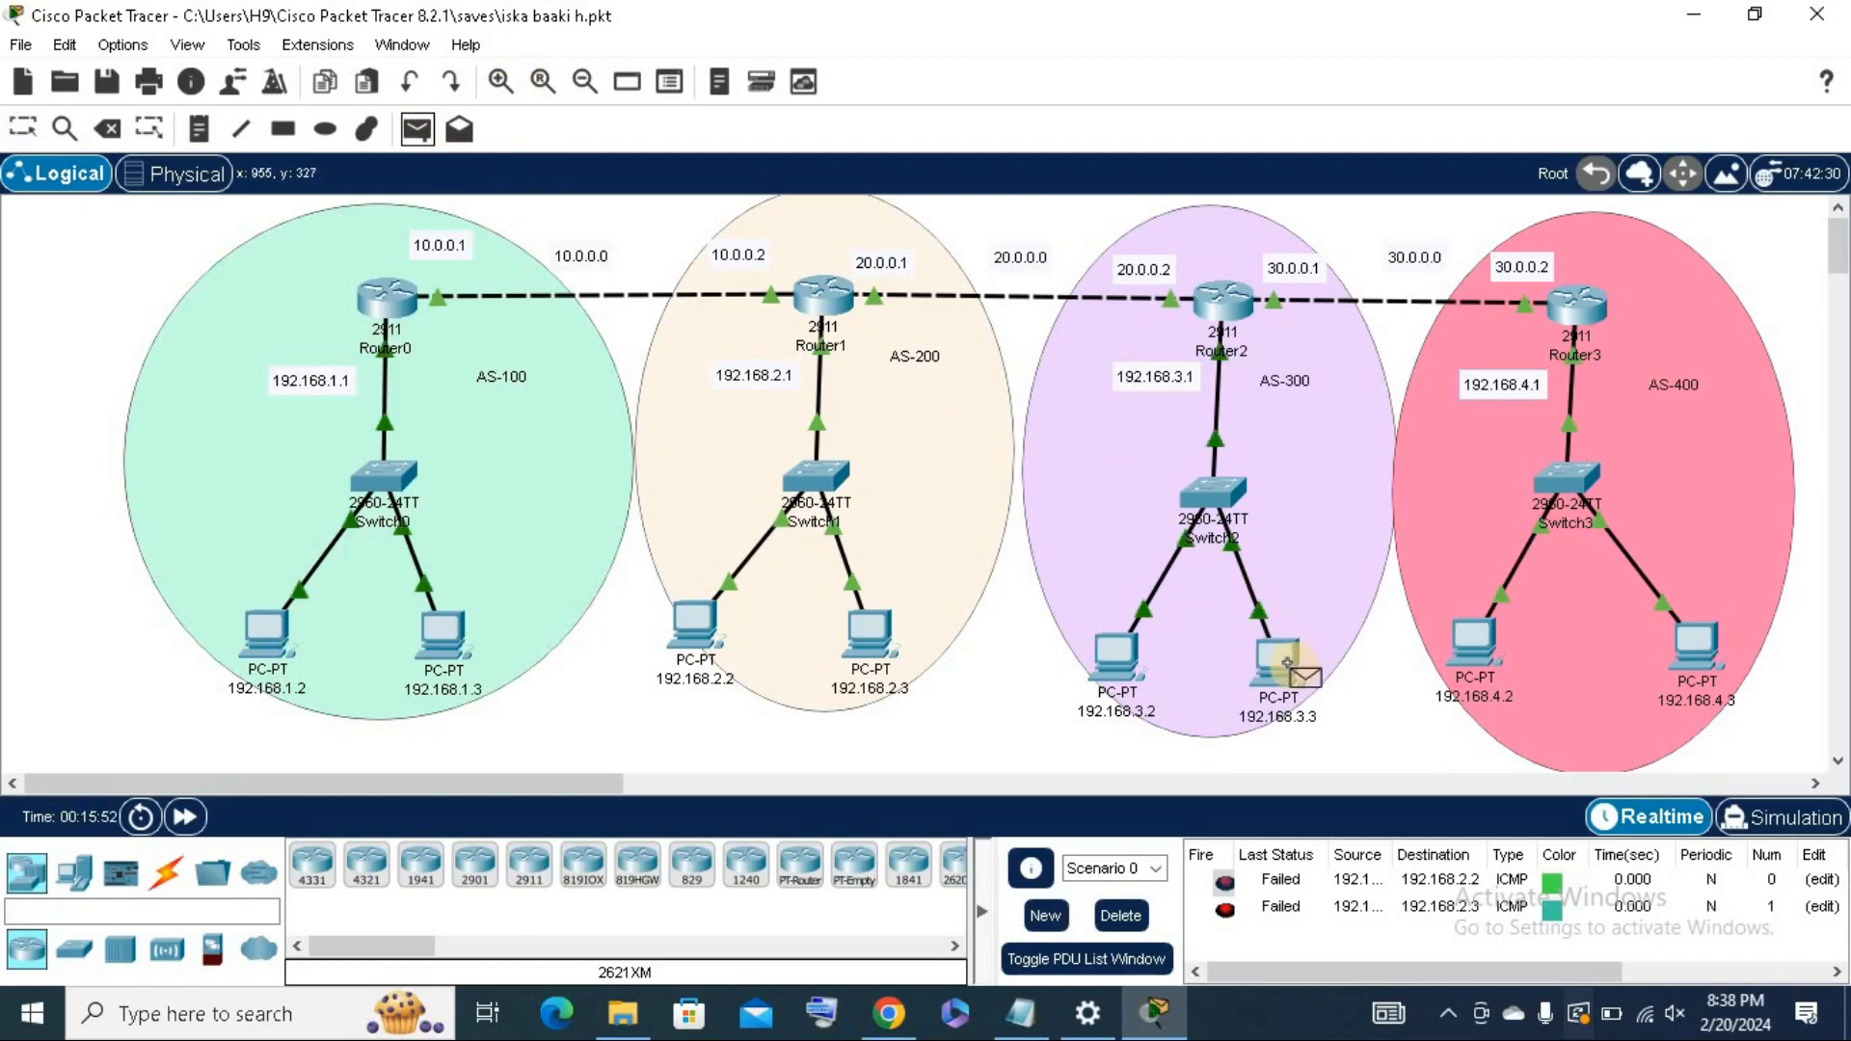
left_click(1483, 655)
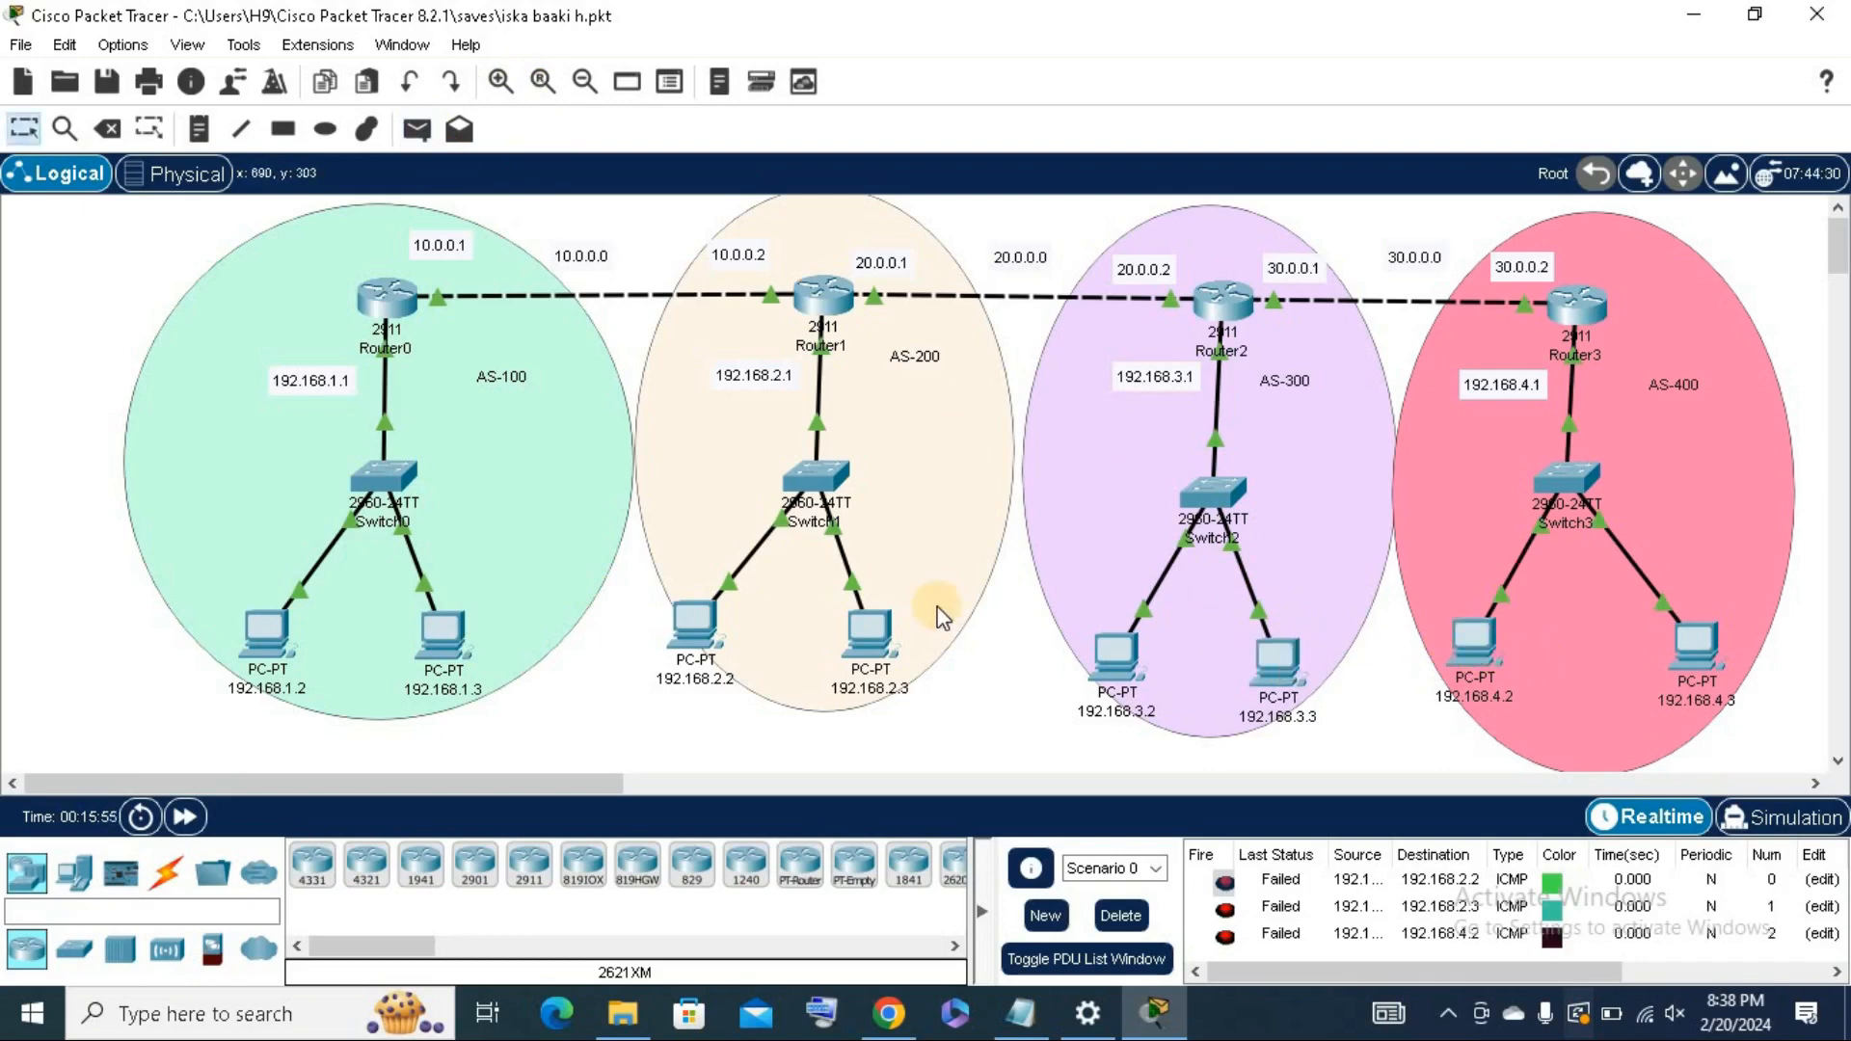
left_click(416, 128)
left_click(1677, 656)
left_click(1117, 654)
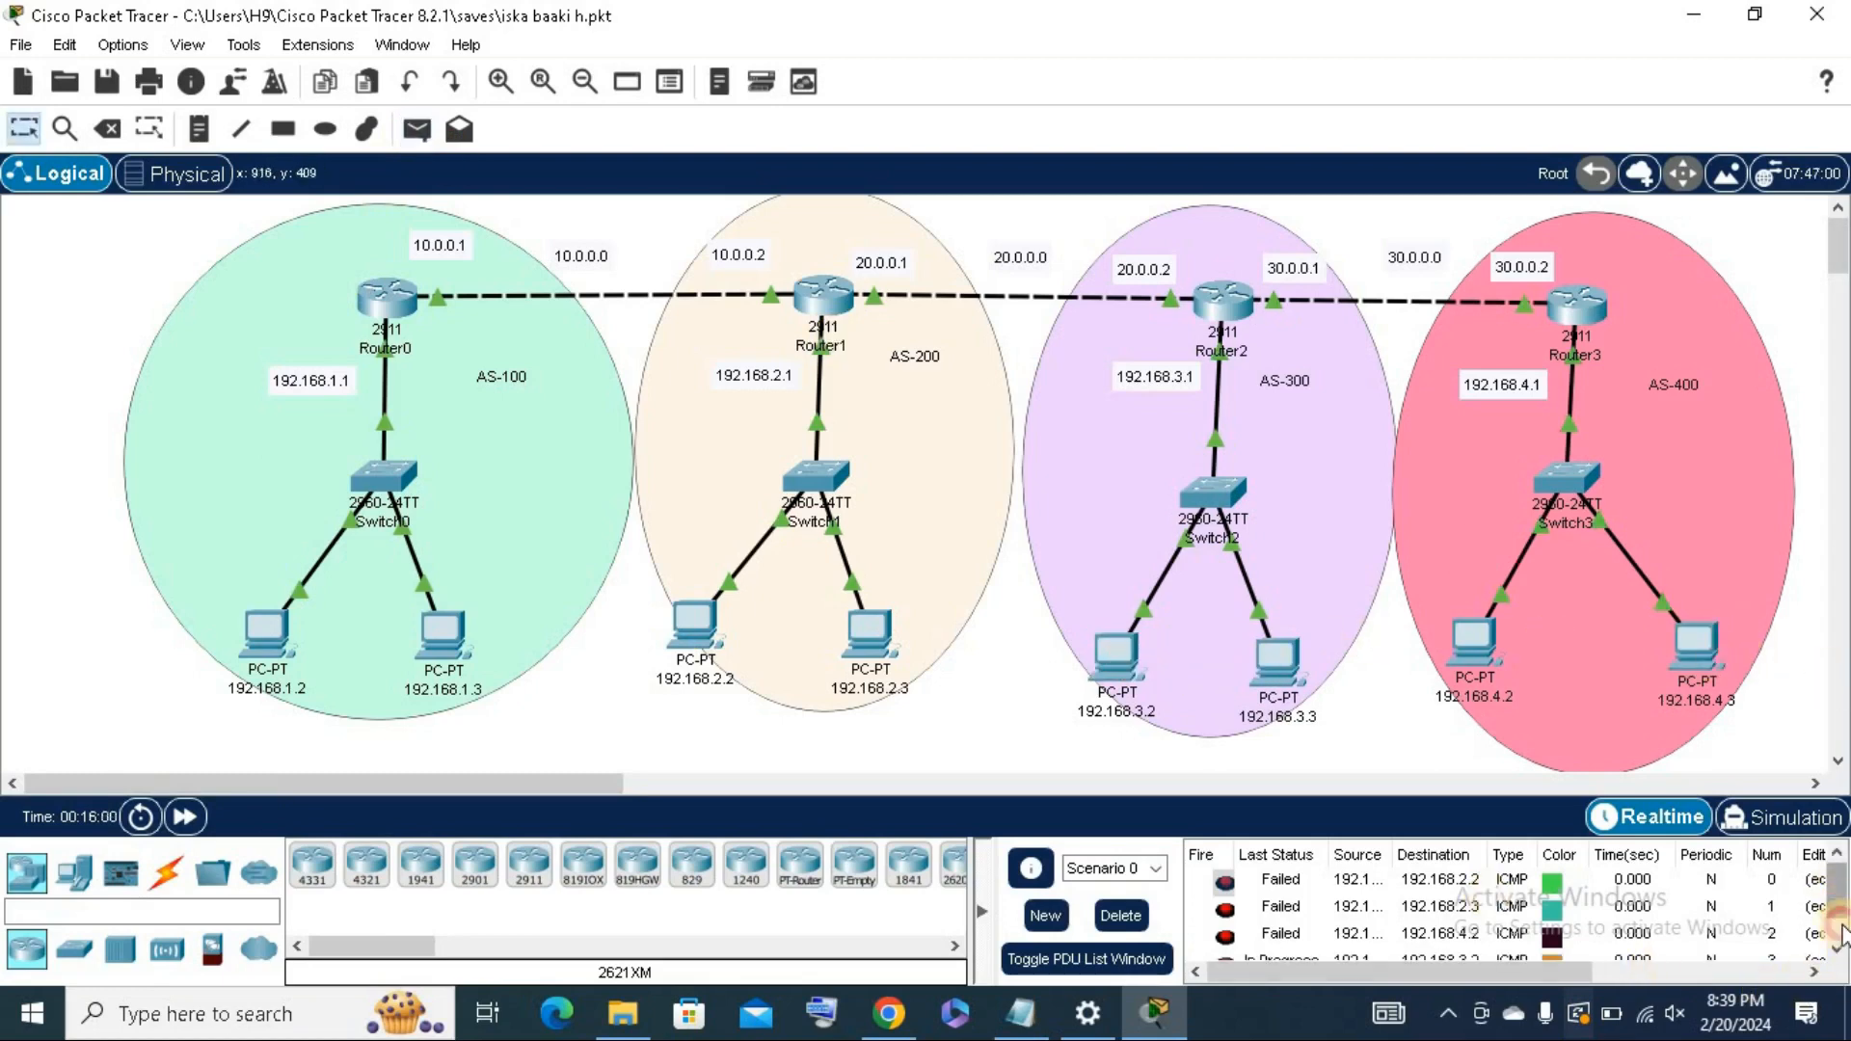
left_click(1042, 916)
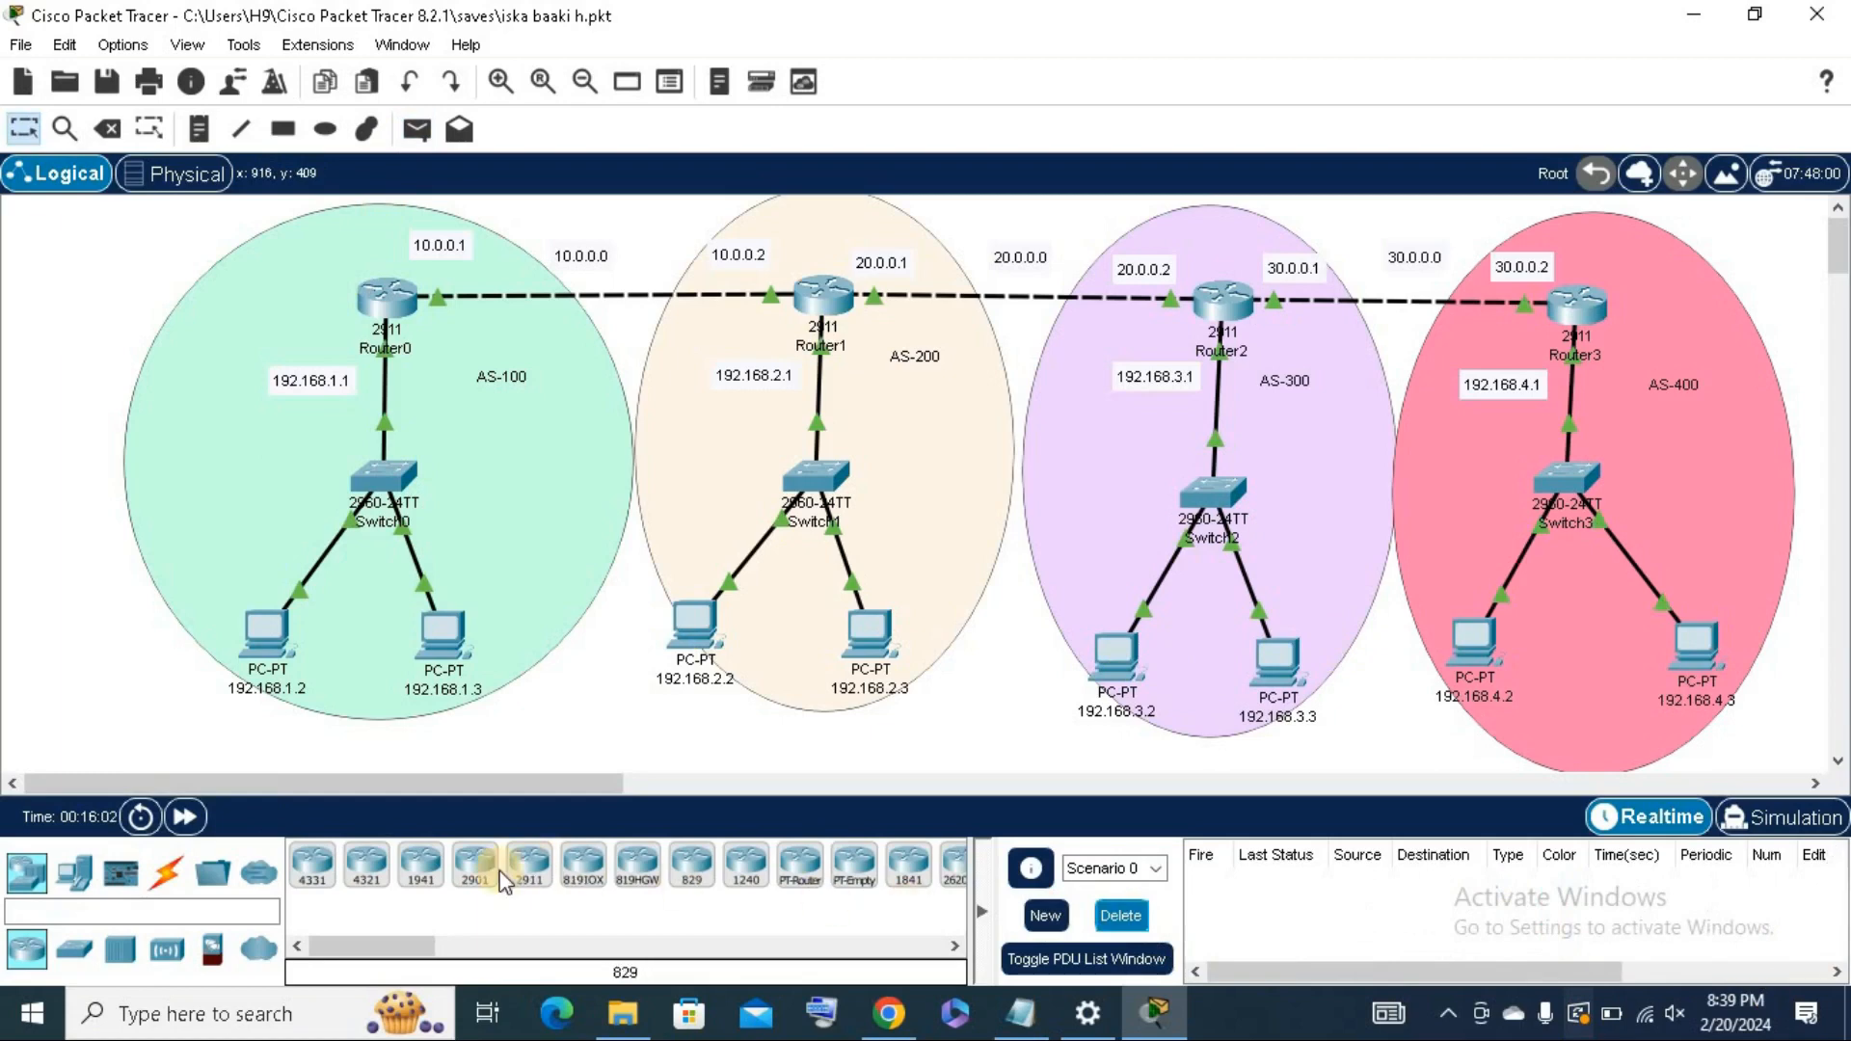
Send simple PDUs from PC 192.168.4.3 to 192.168.3.3 and from PC 192.168.1.2 to 192.168.2.2.
left_click(412, 132)
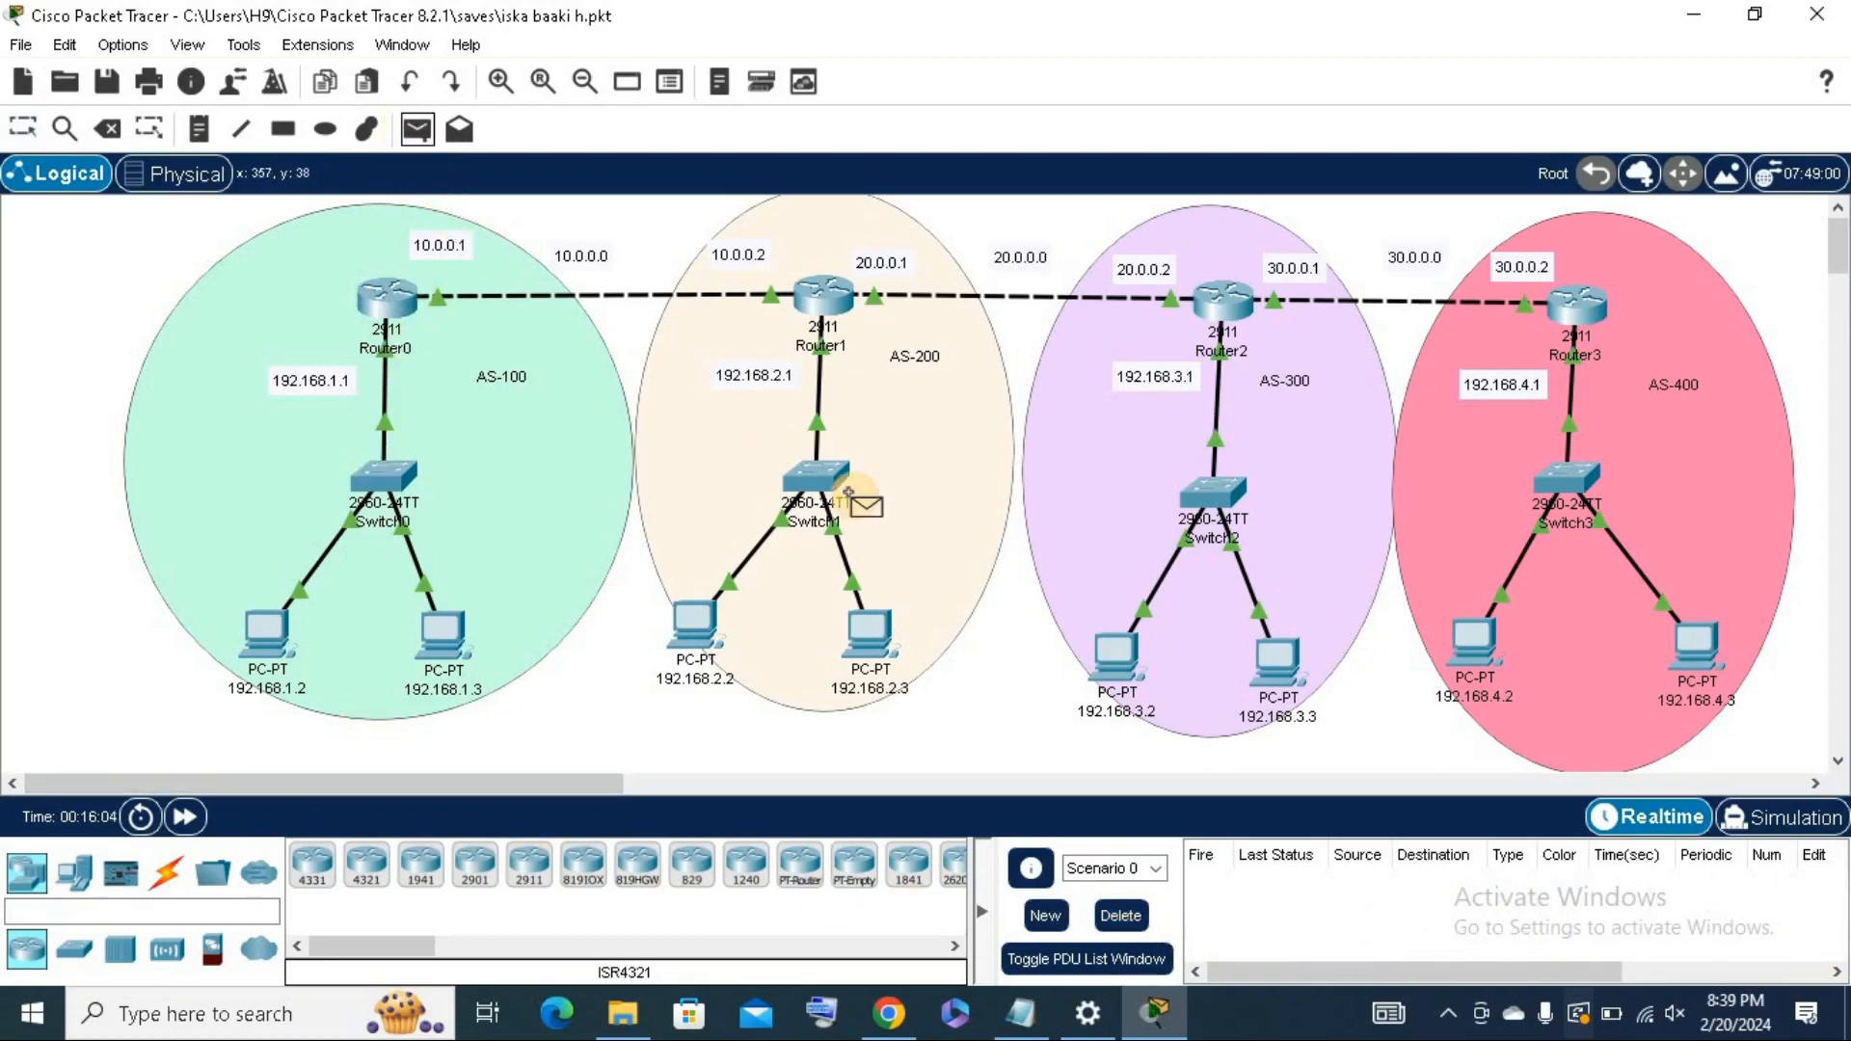
left_click(1697, 648)
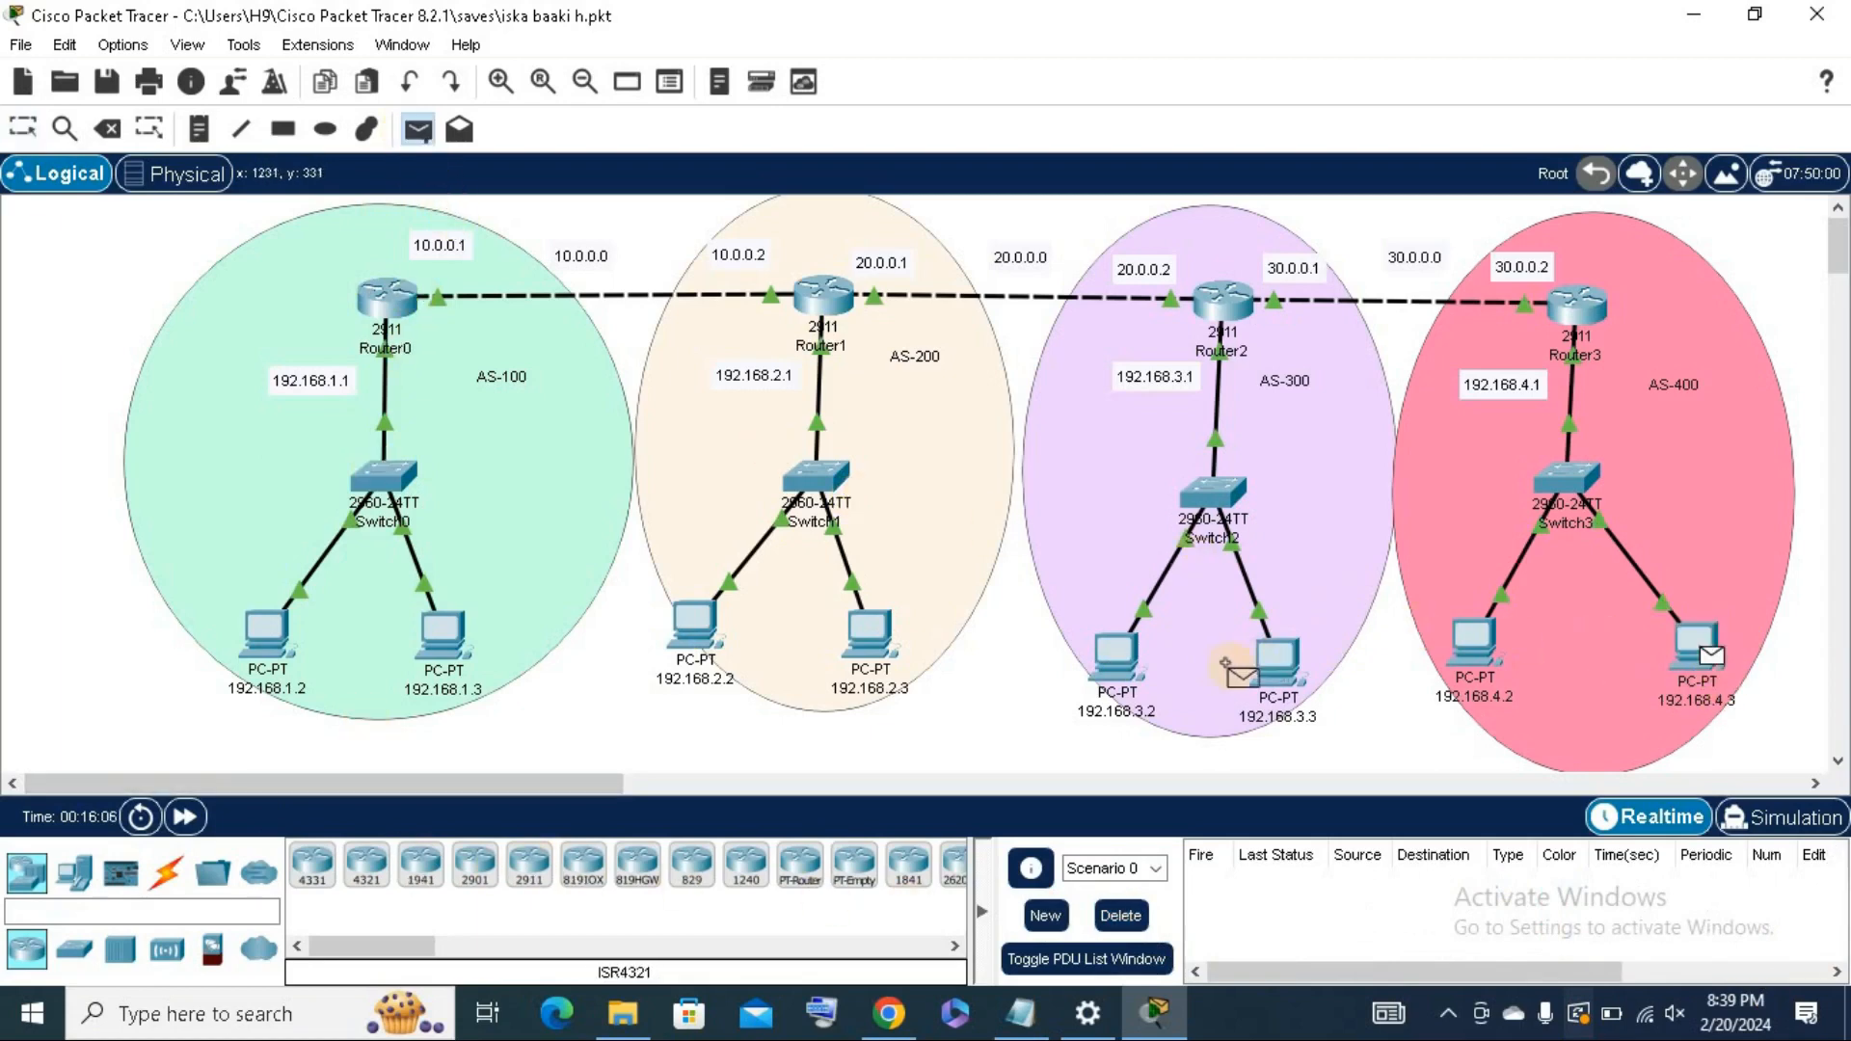
left_click(1278, 663)
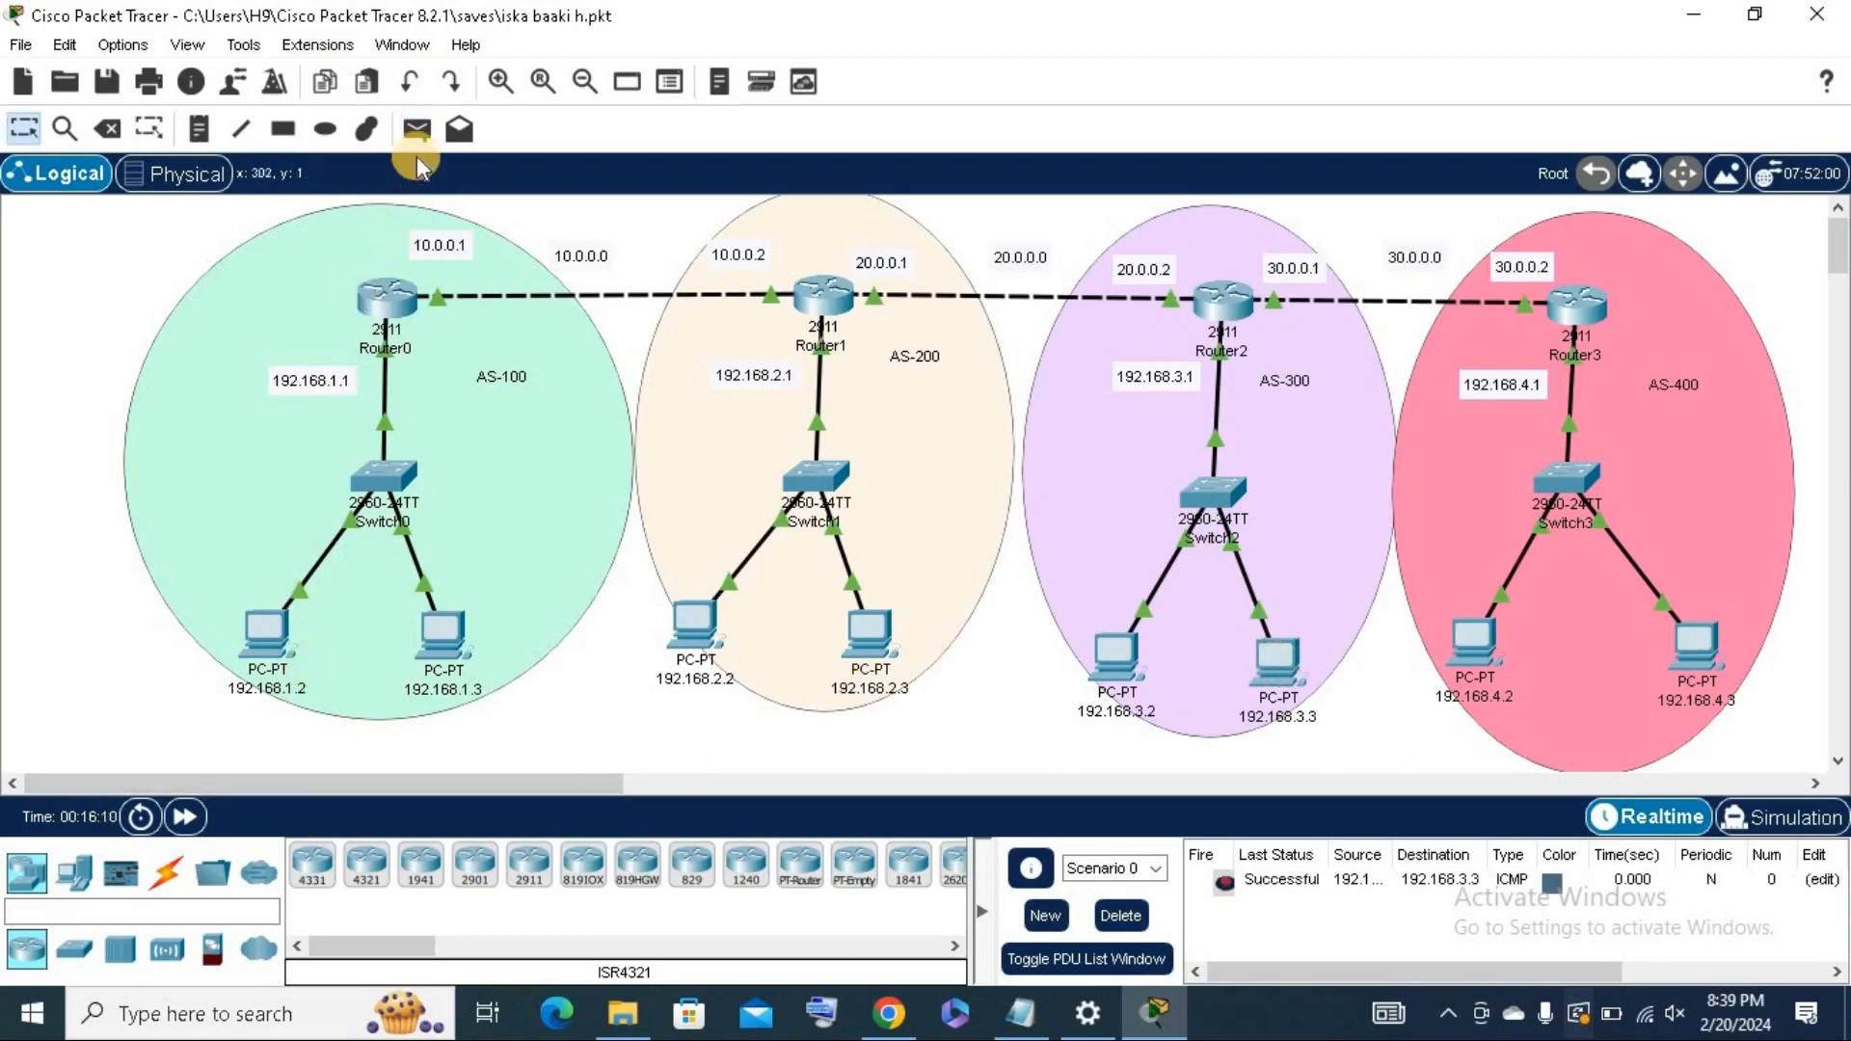
left_click(416, 129)
left_click(276, 628)
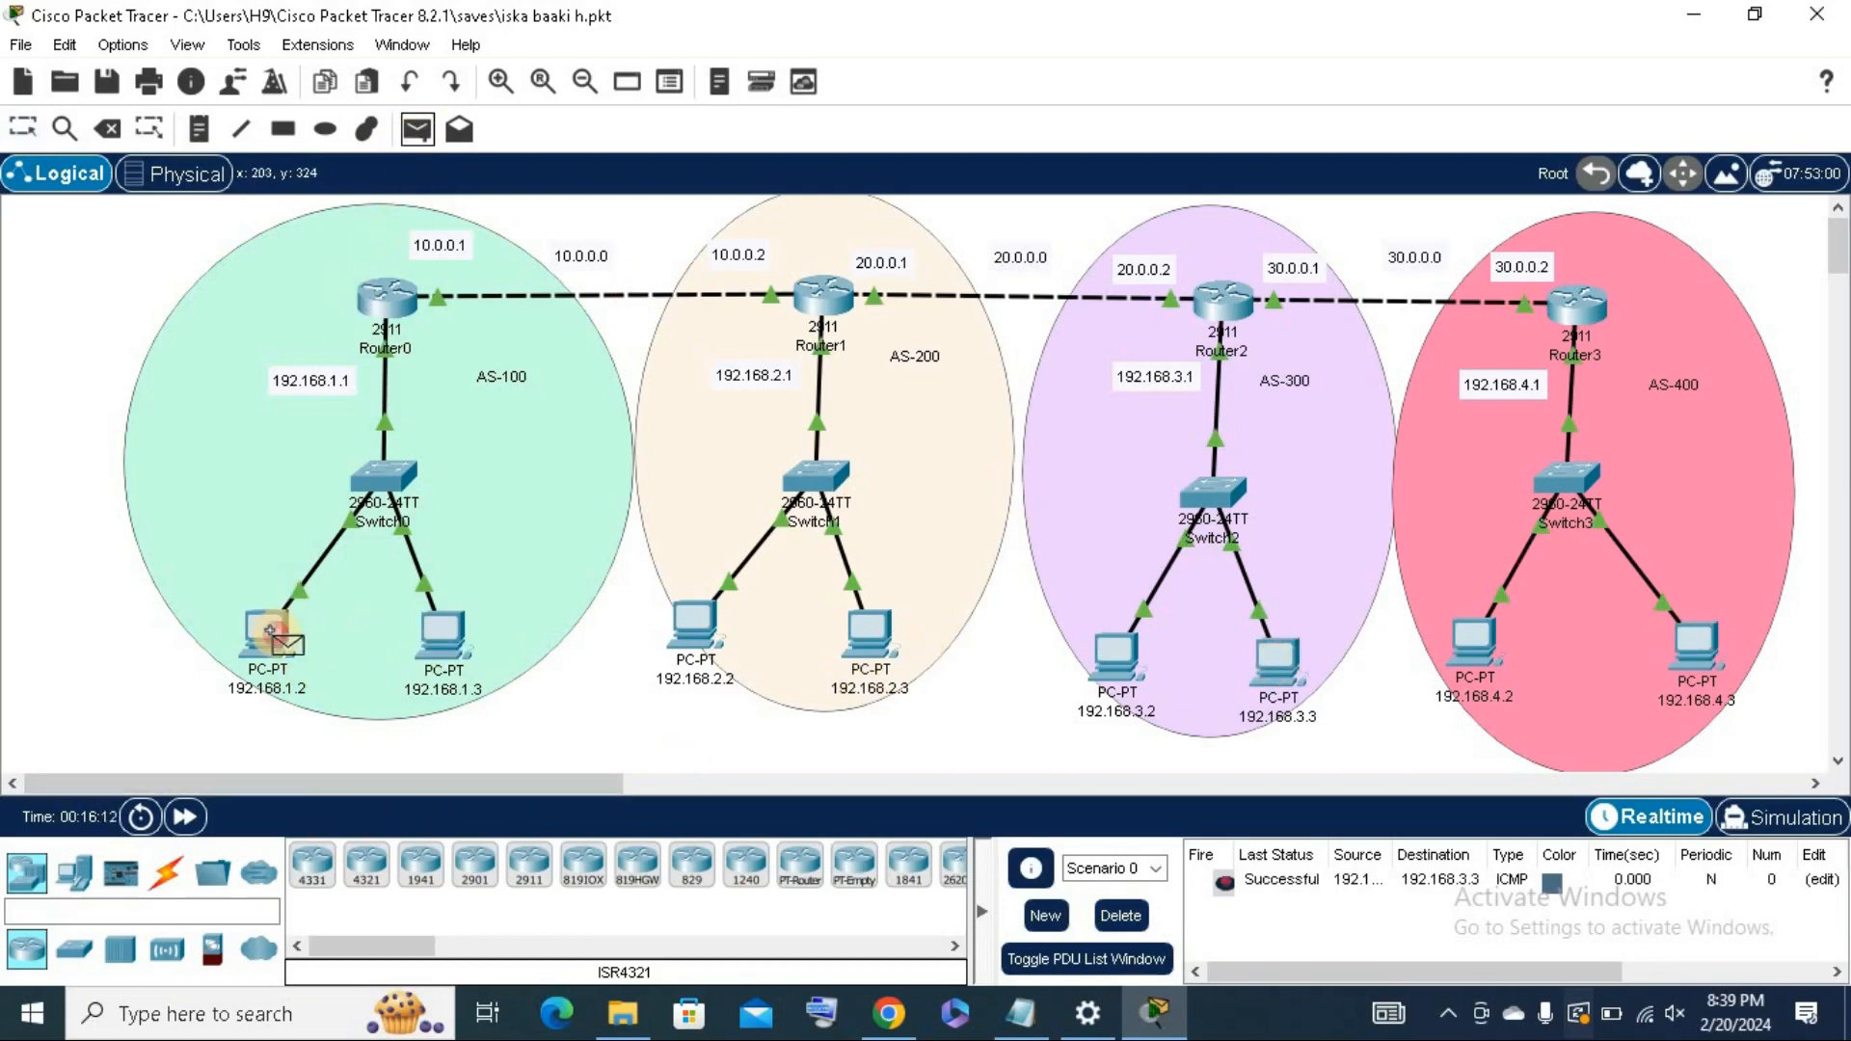
left_click(711, 629)
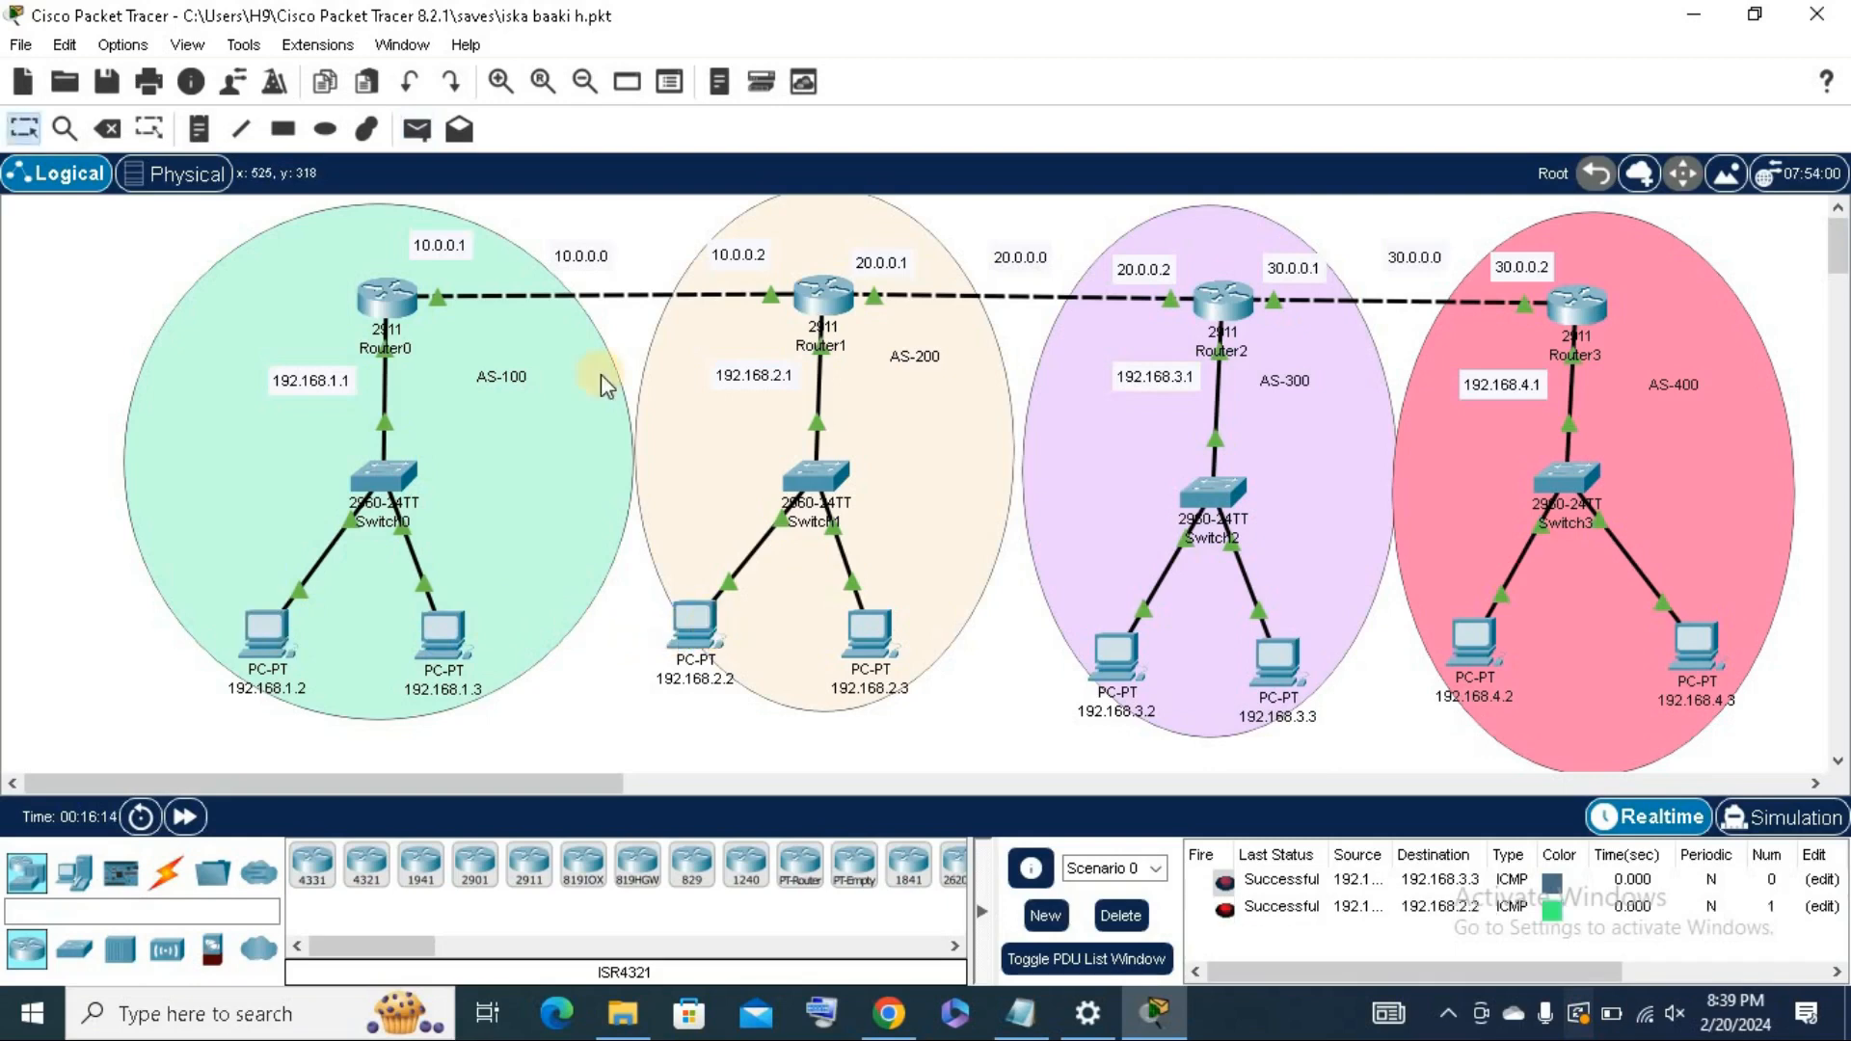
Send simple PDUs from PC 192.168.1.3 to PC 192.168.3.2 and from PC 192.168.4.3 to Router1.
left_click(417, 129)
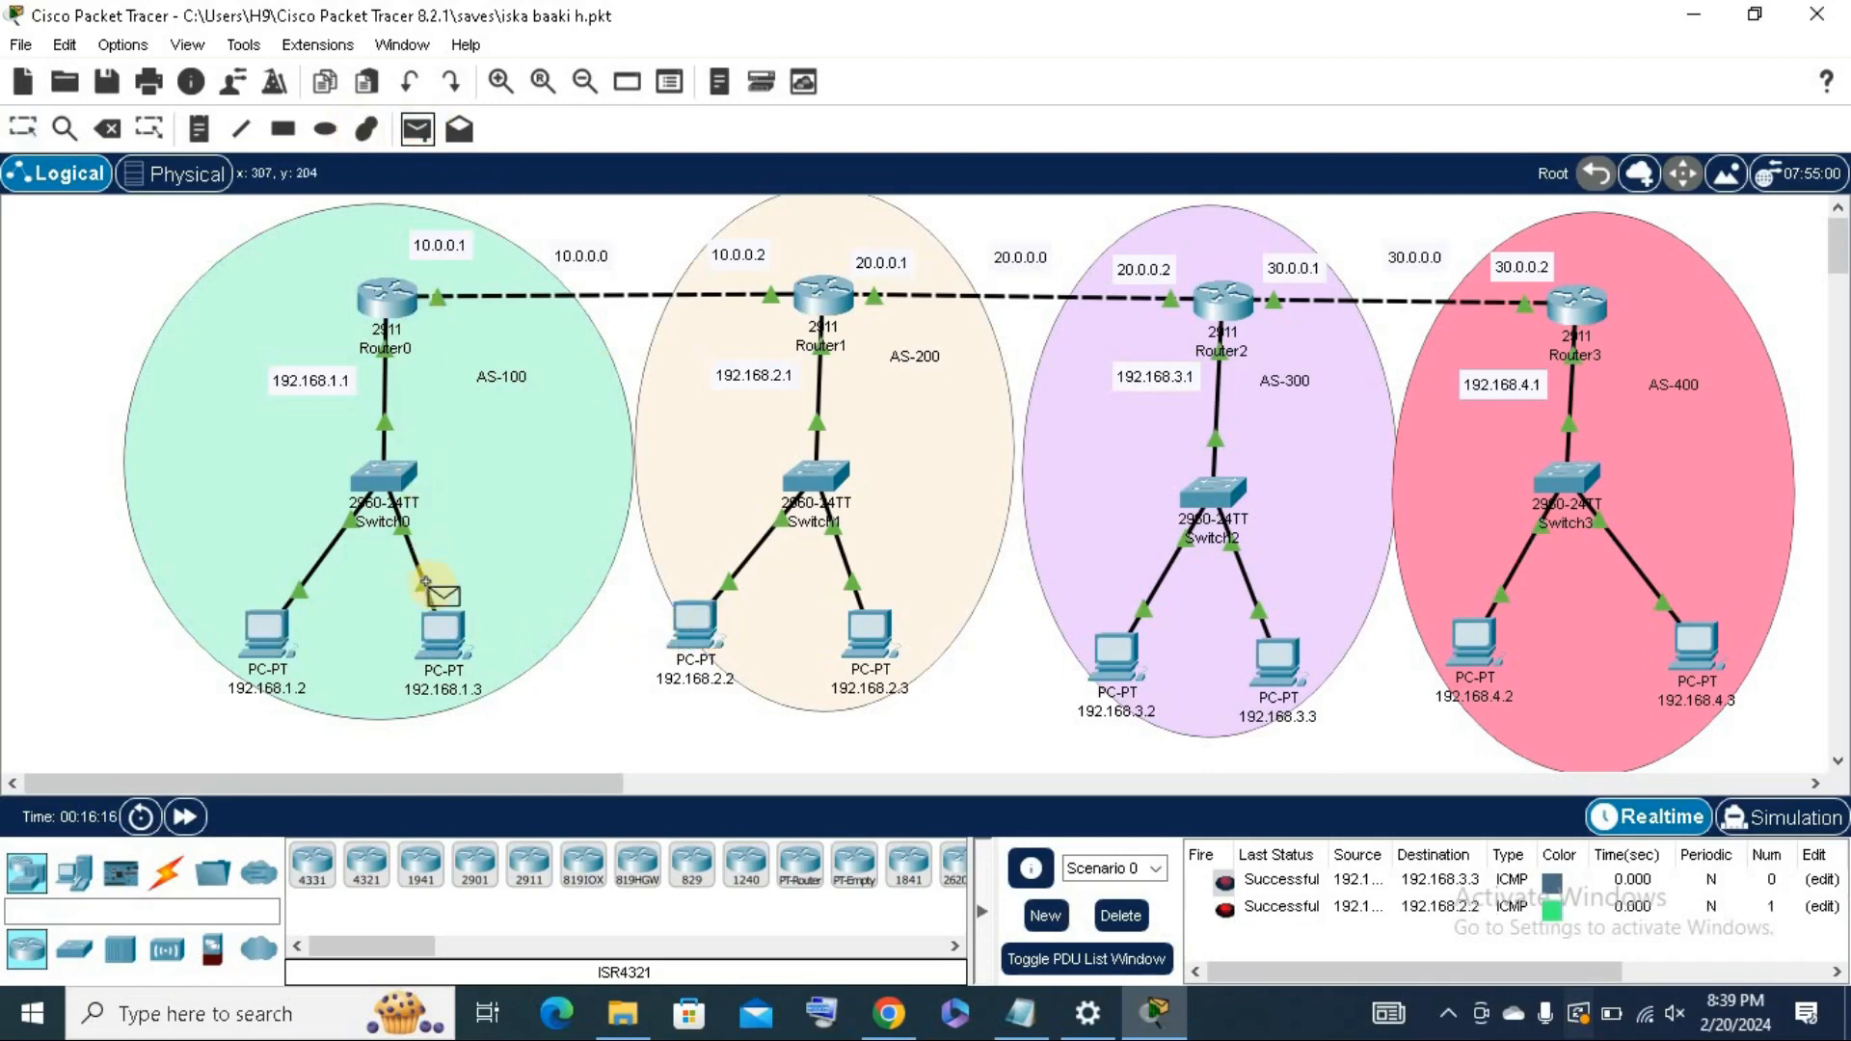
left_click(442, 632)
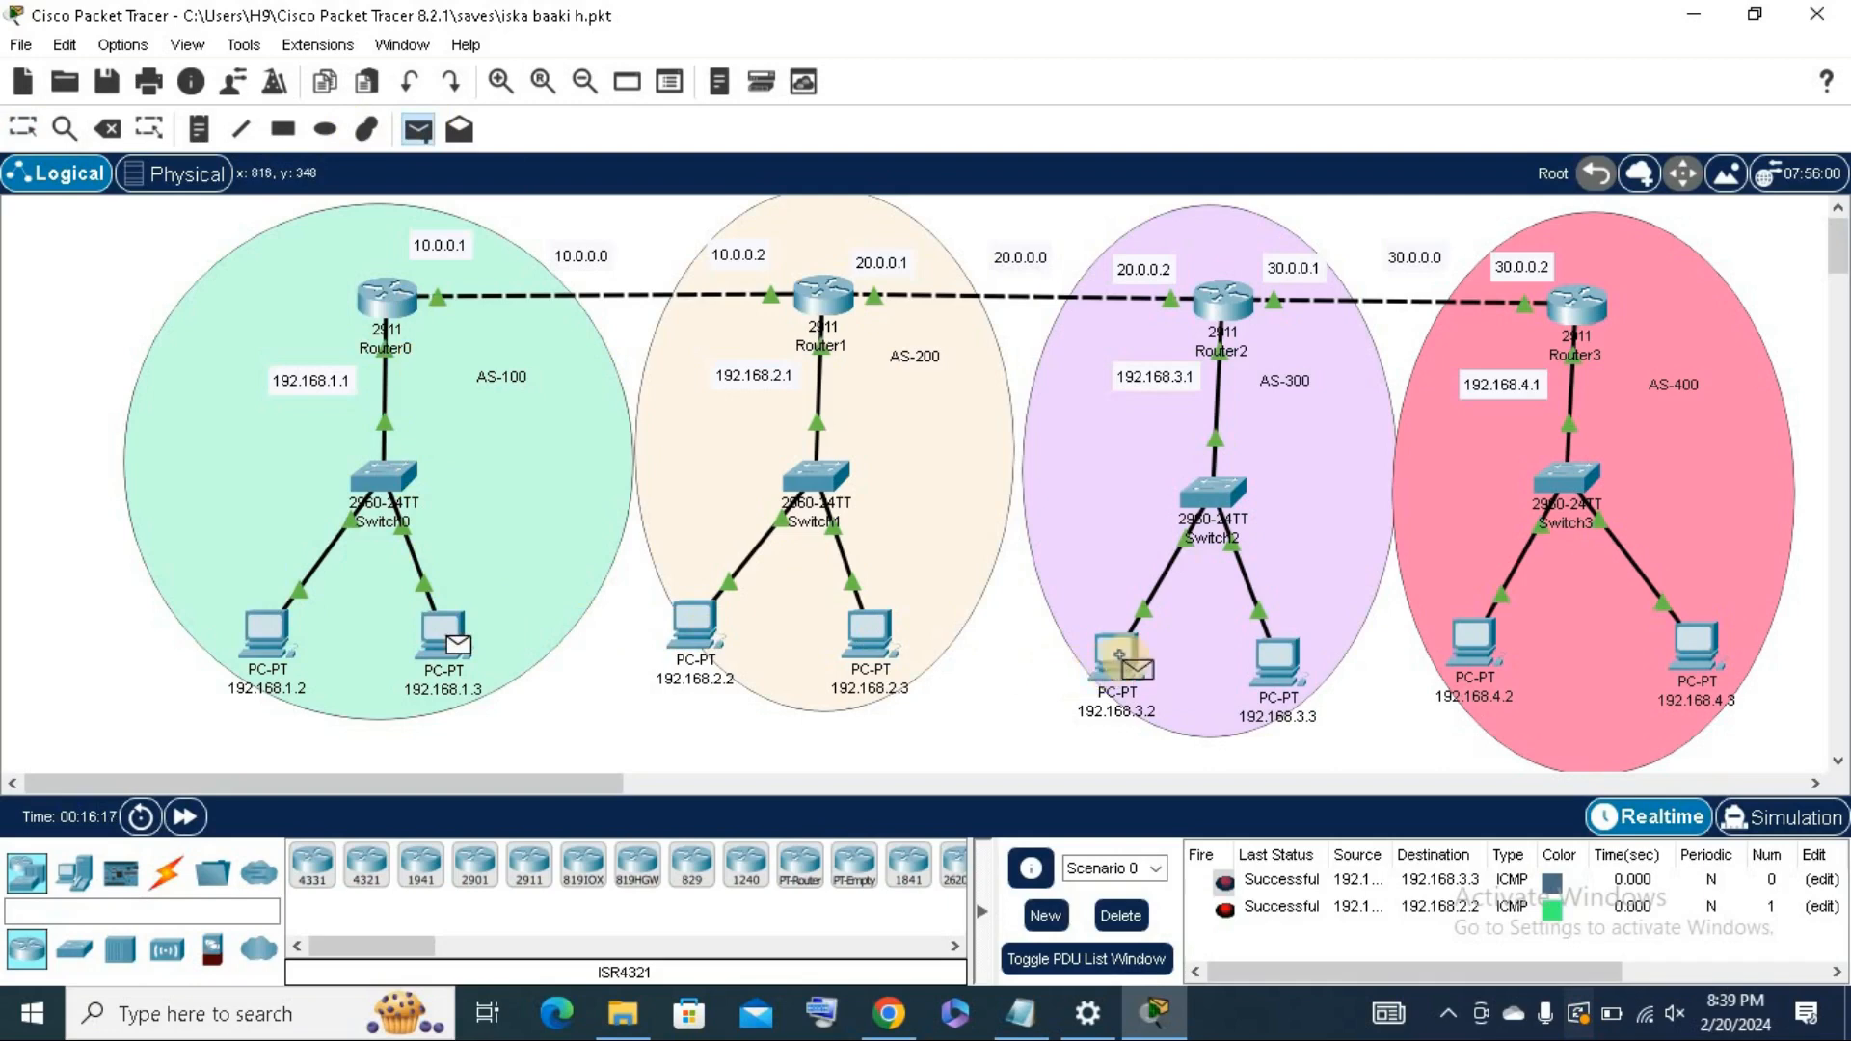
left_click(1121, 656)
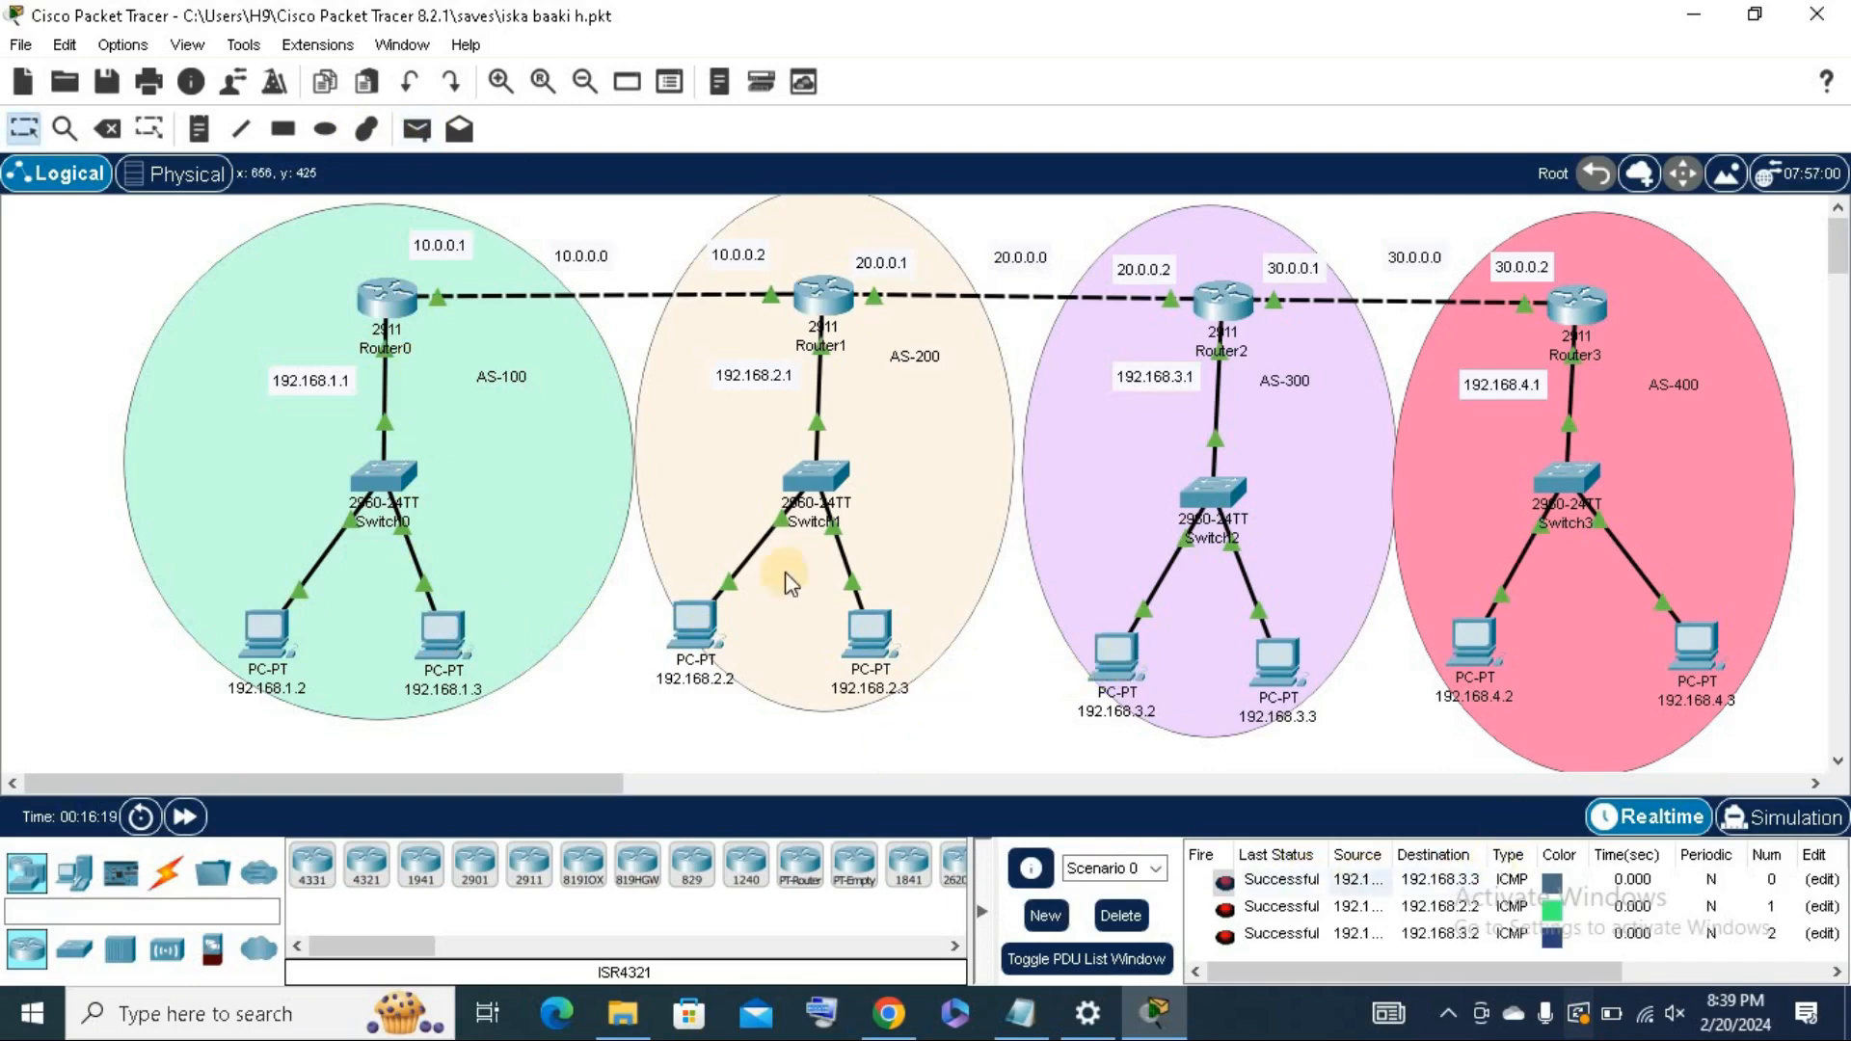
left_click(416, 129)
left_click(1693, 691)
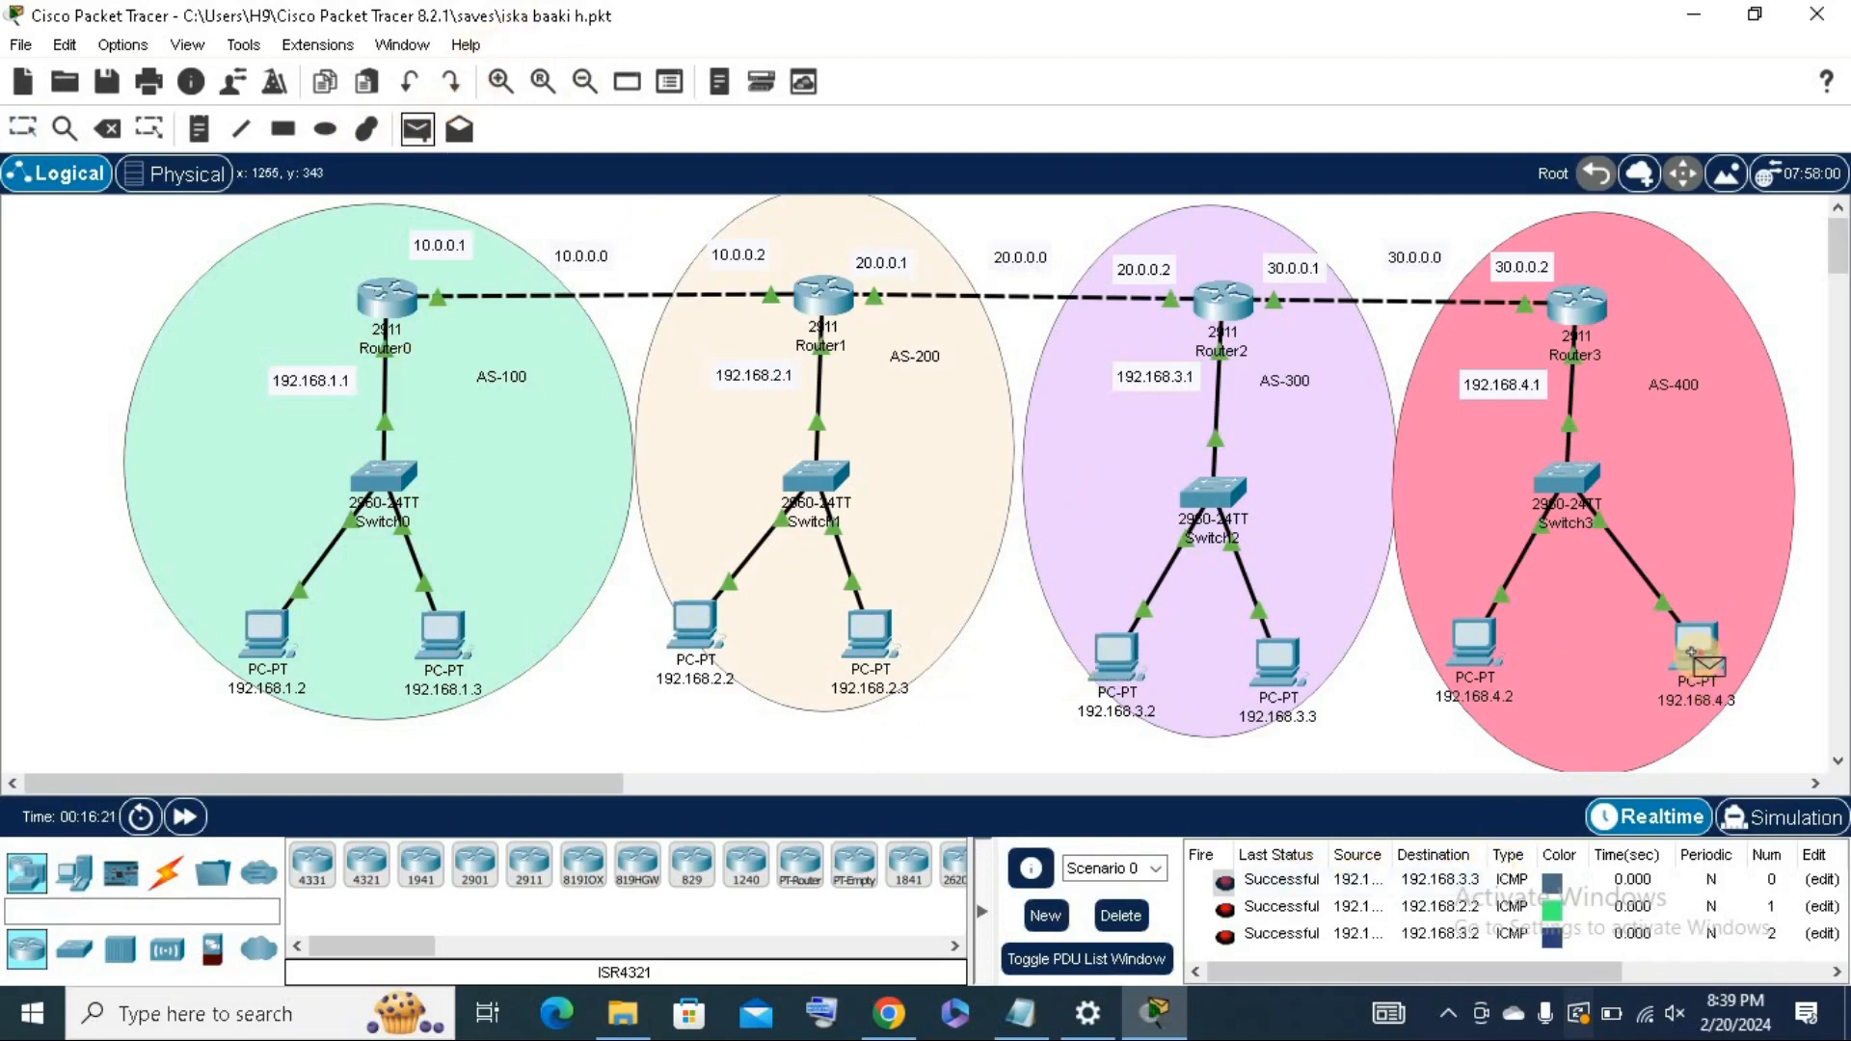
left_click(845, 307)
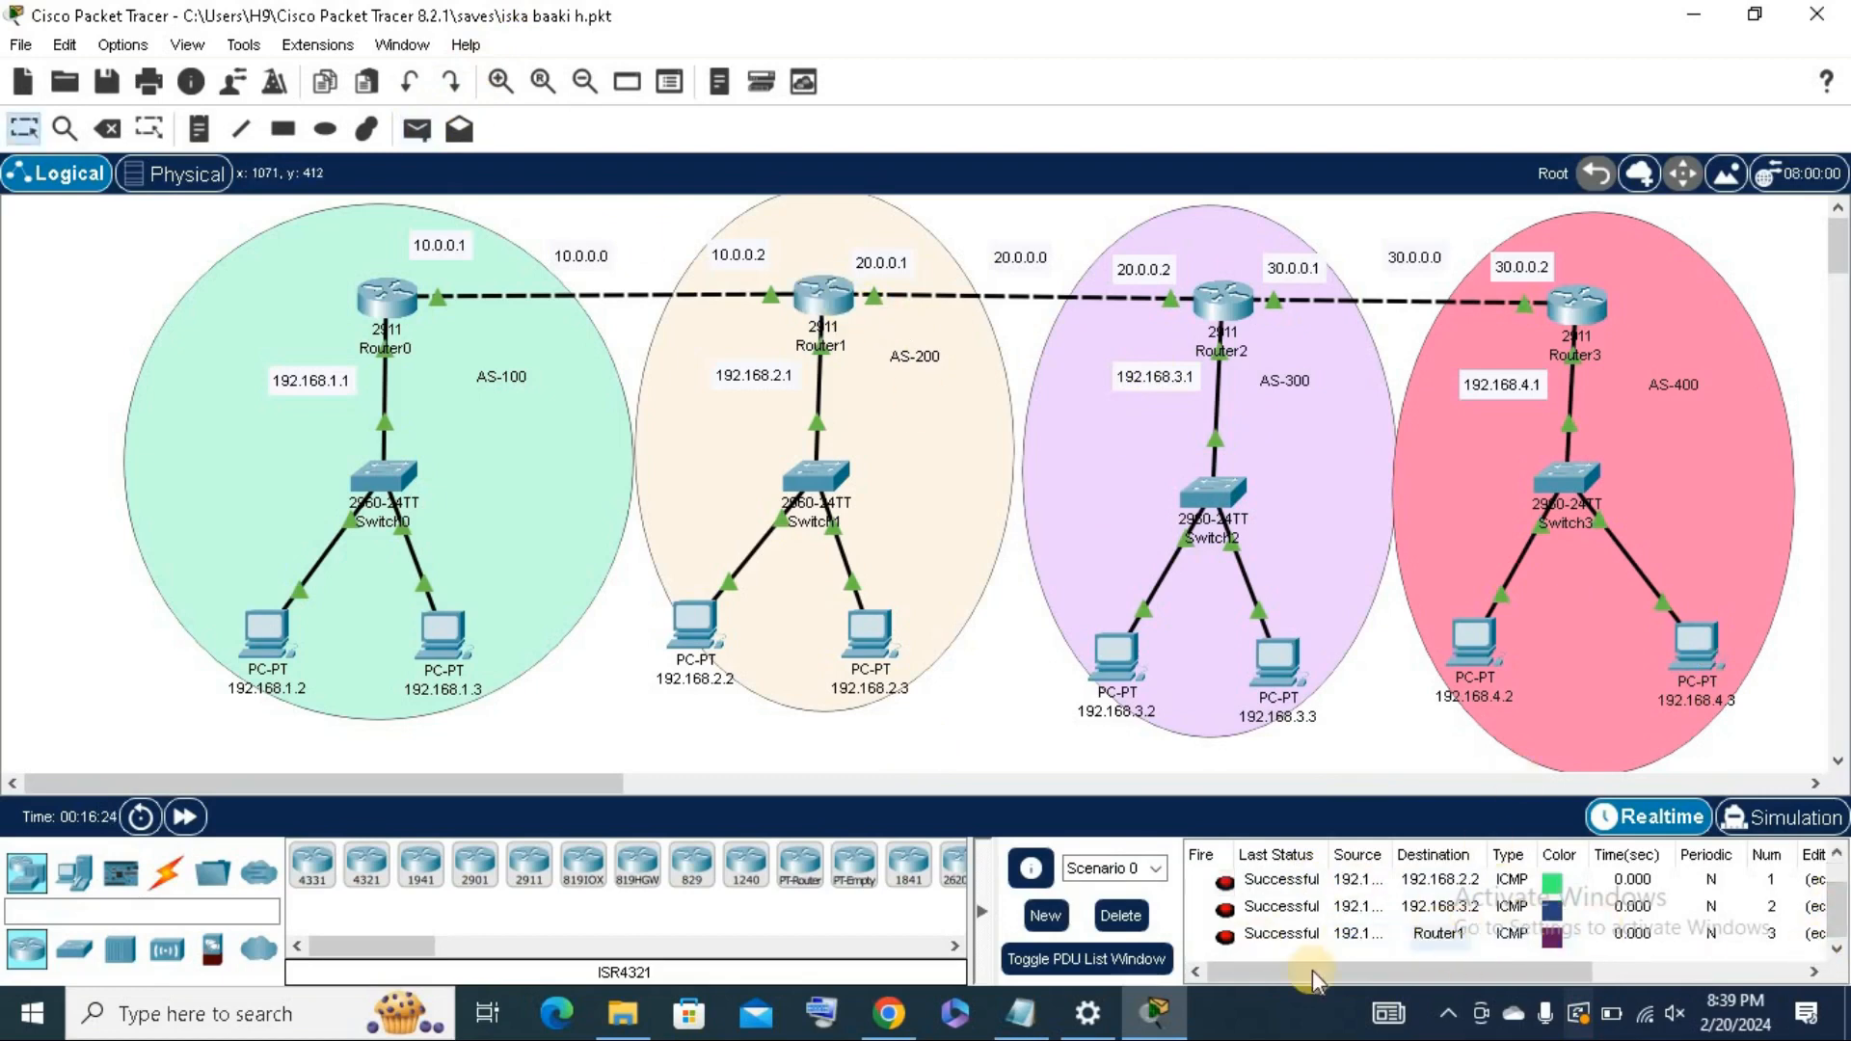
Send simple PDUs from Router0 to PC 192.168.2.3 and from PC 192.168.4.3 to Router2, checking the PDU list.
left_click(417, 135)
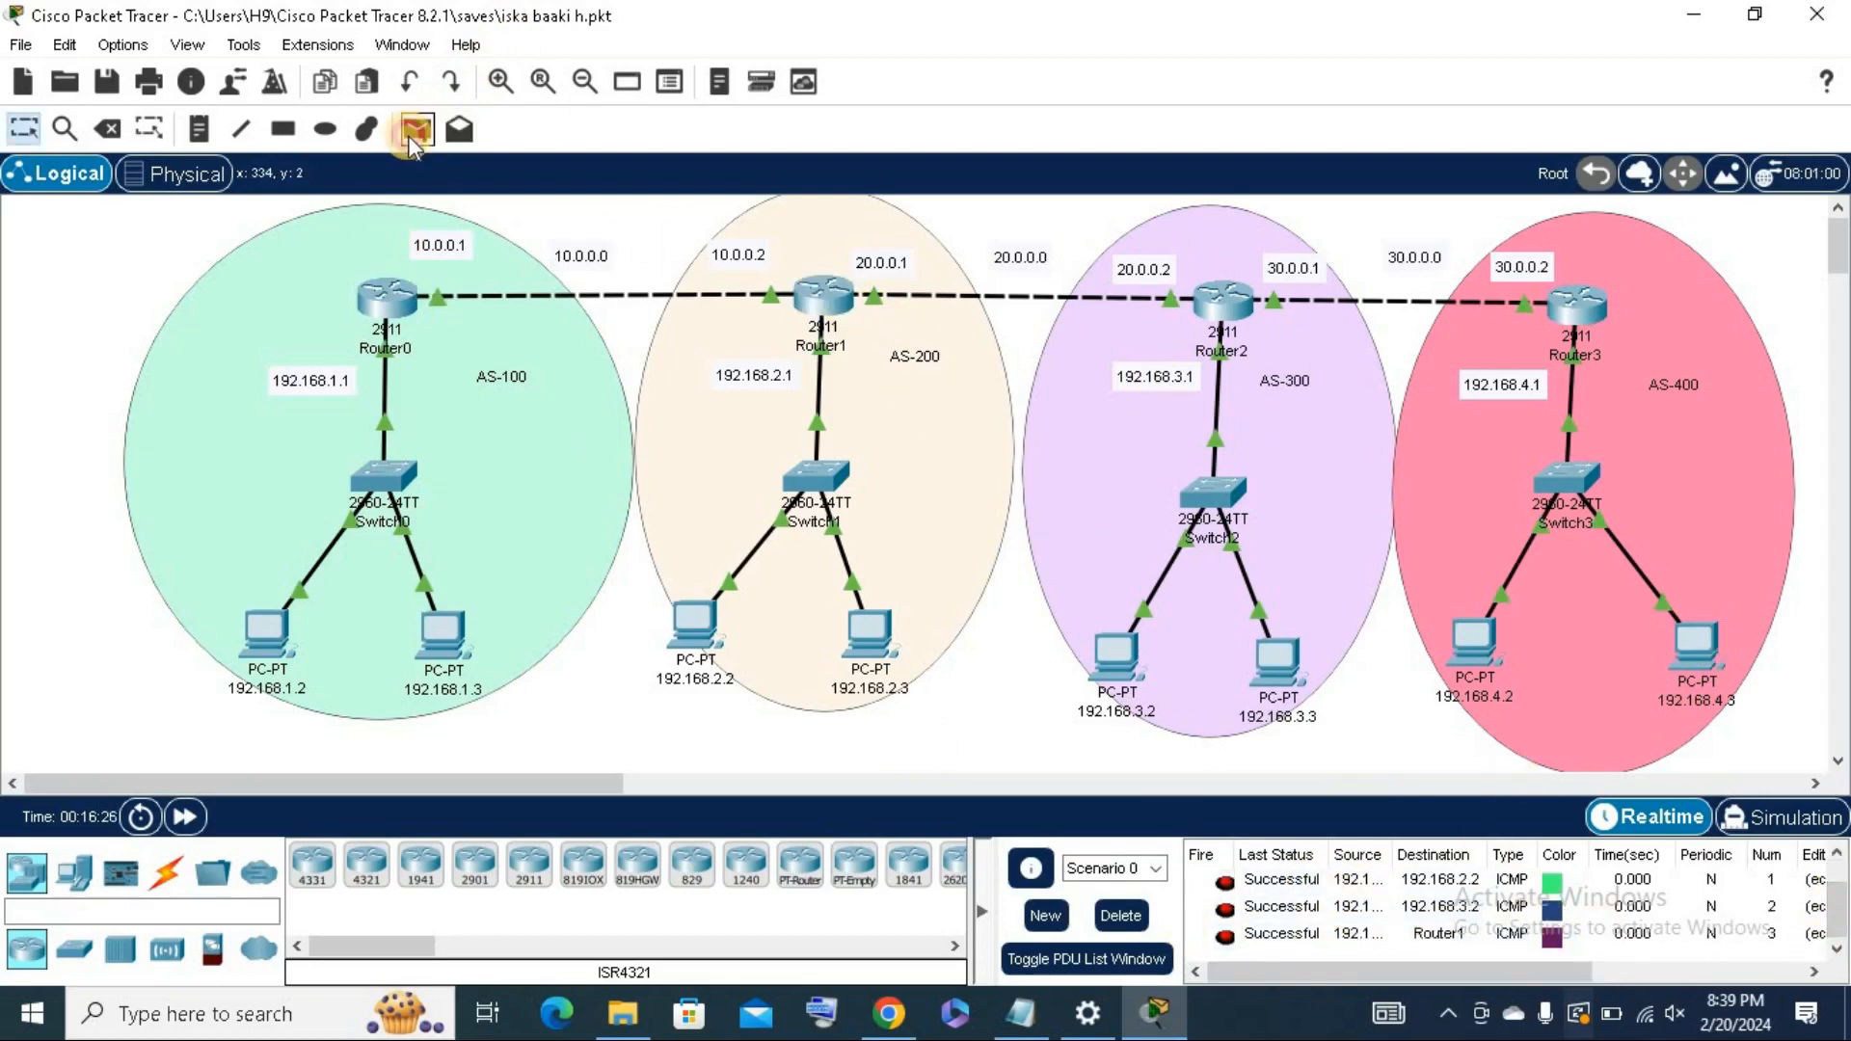
left_click(390, 301)
left_click(869, 632)
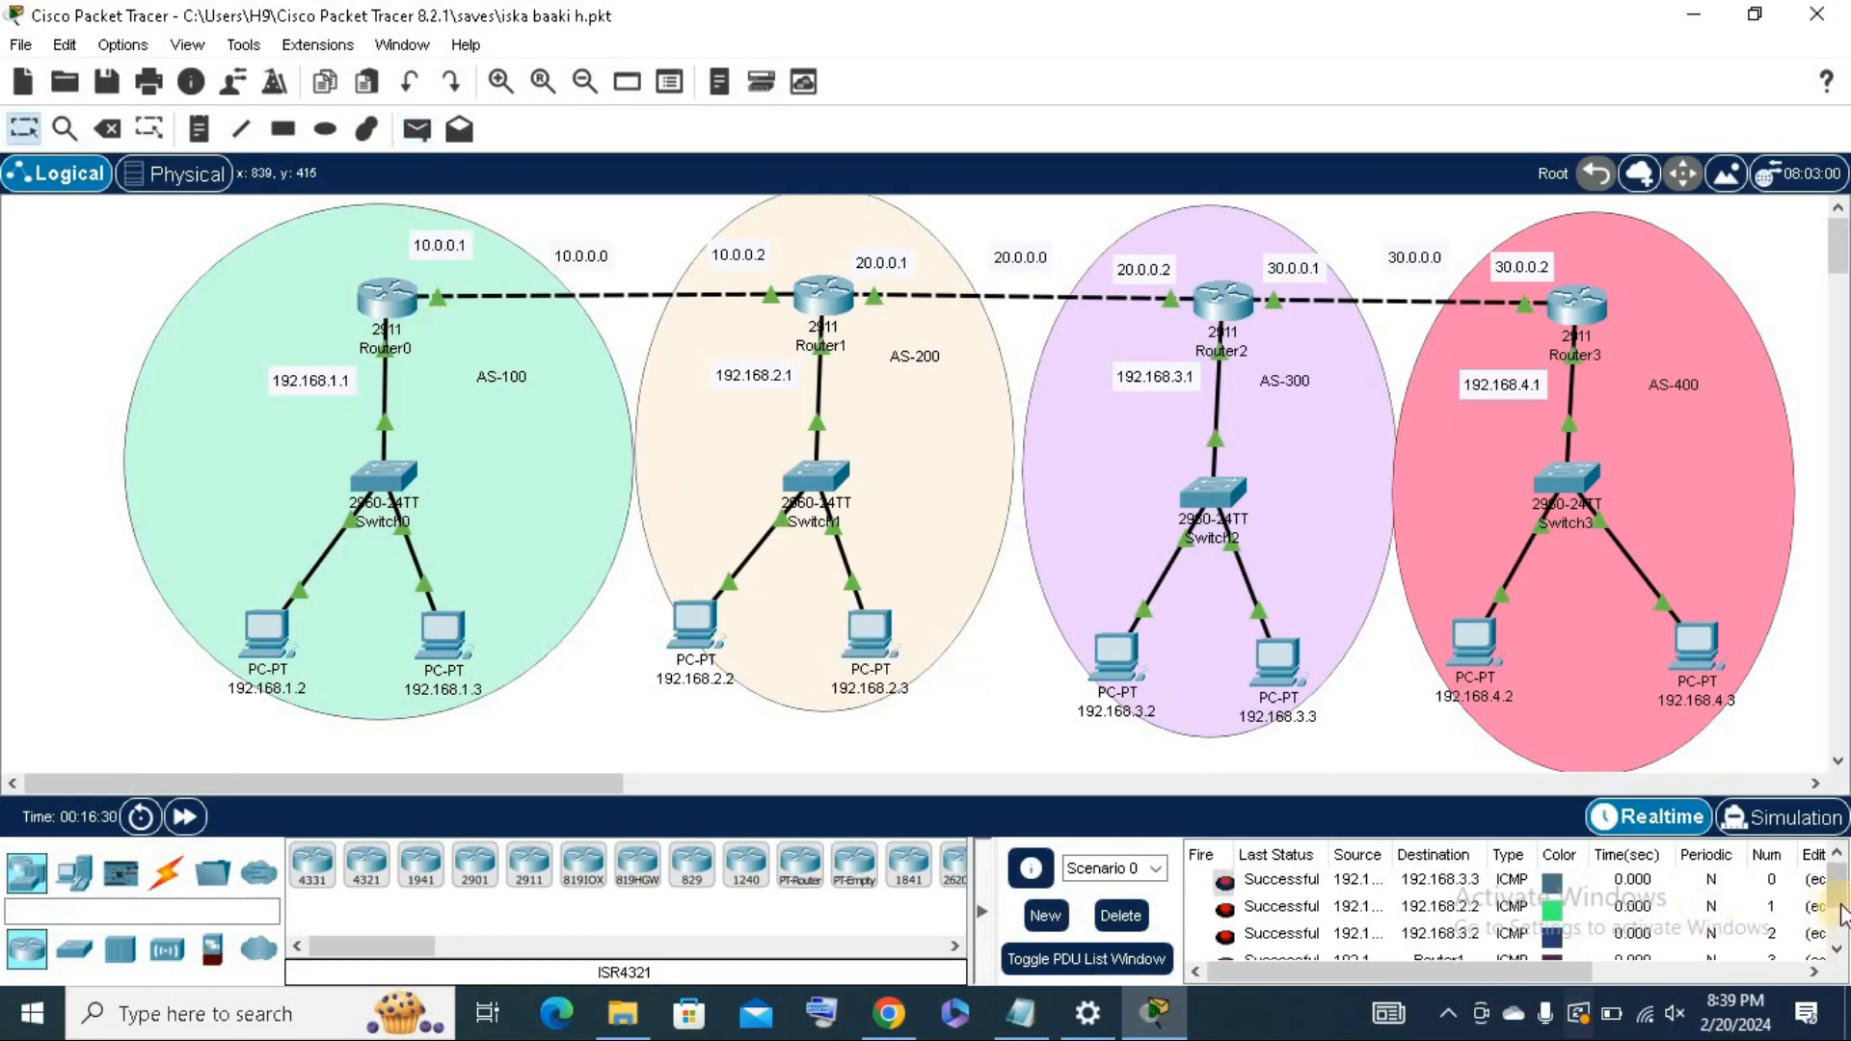
left_click(1838, 951)
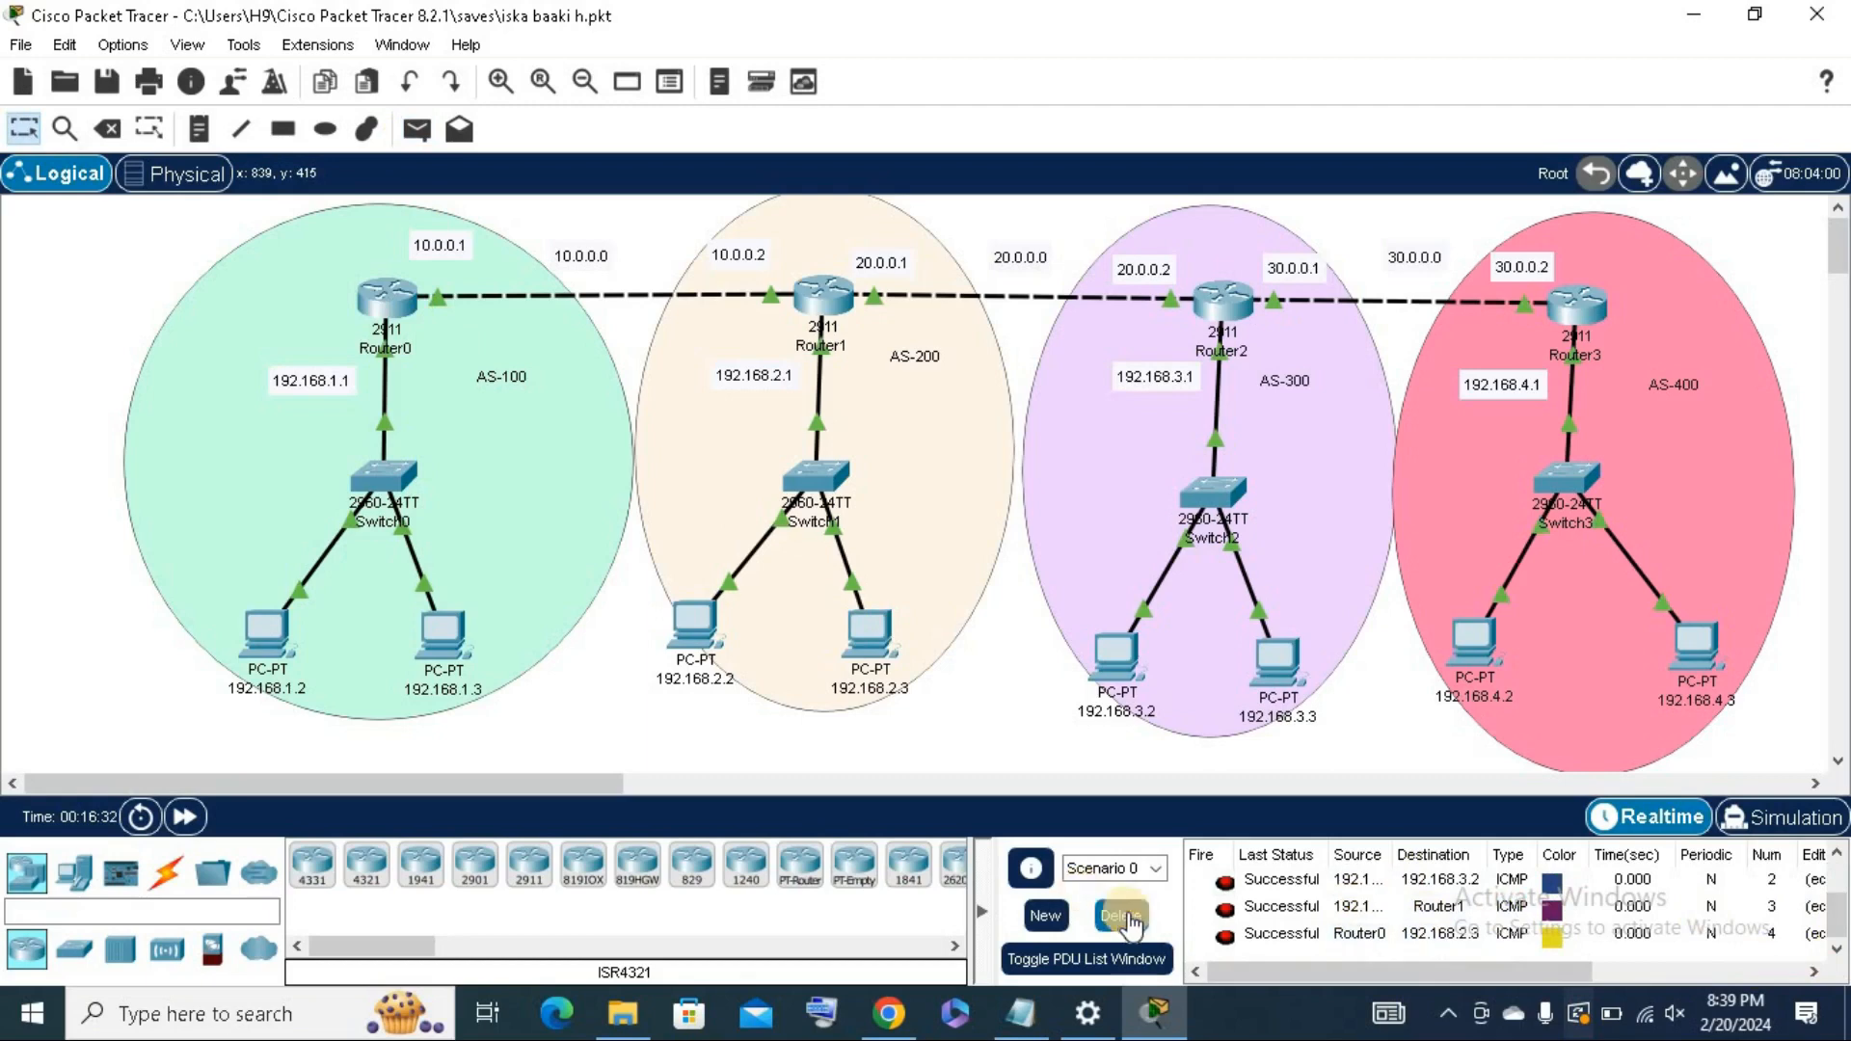
left_click(418, 128)
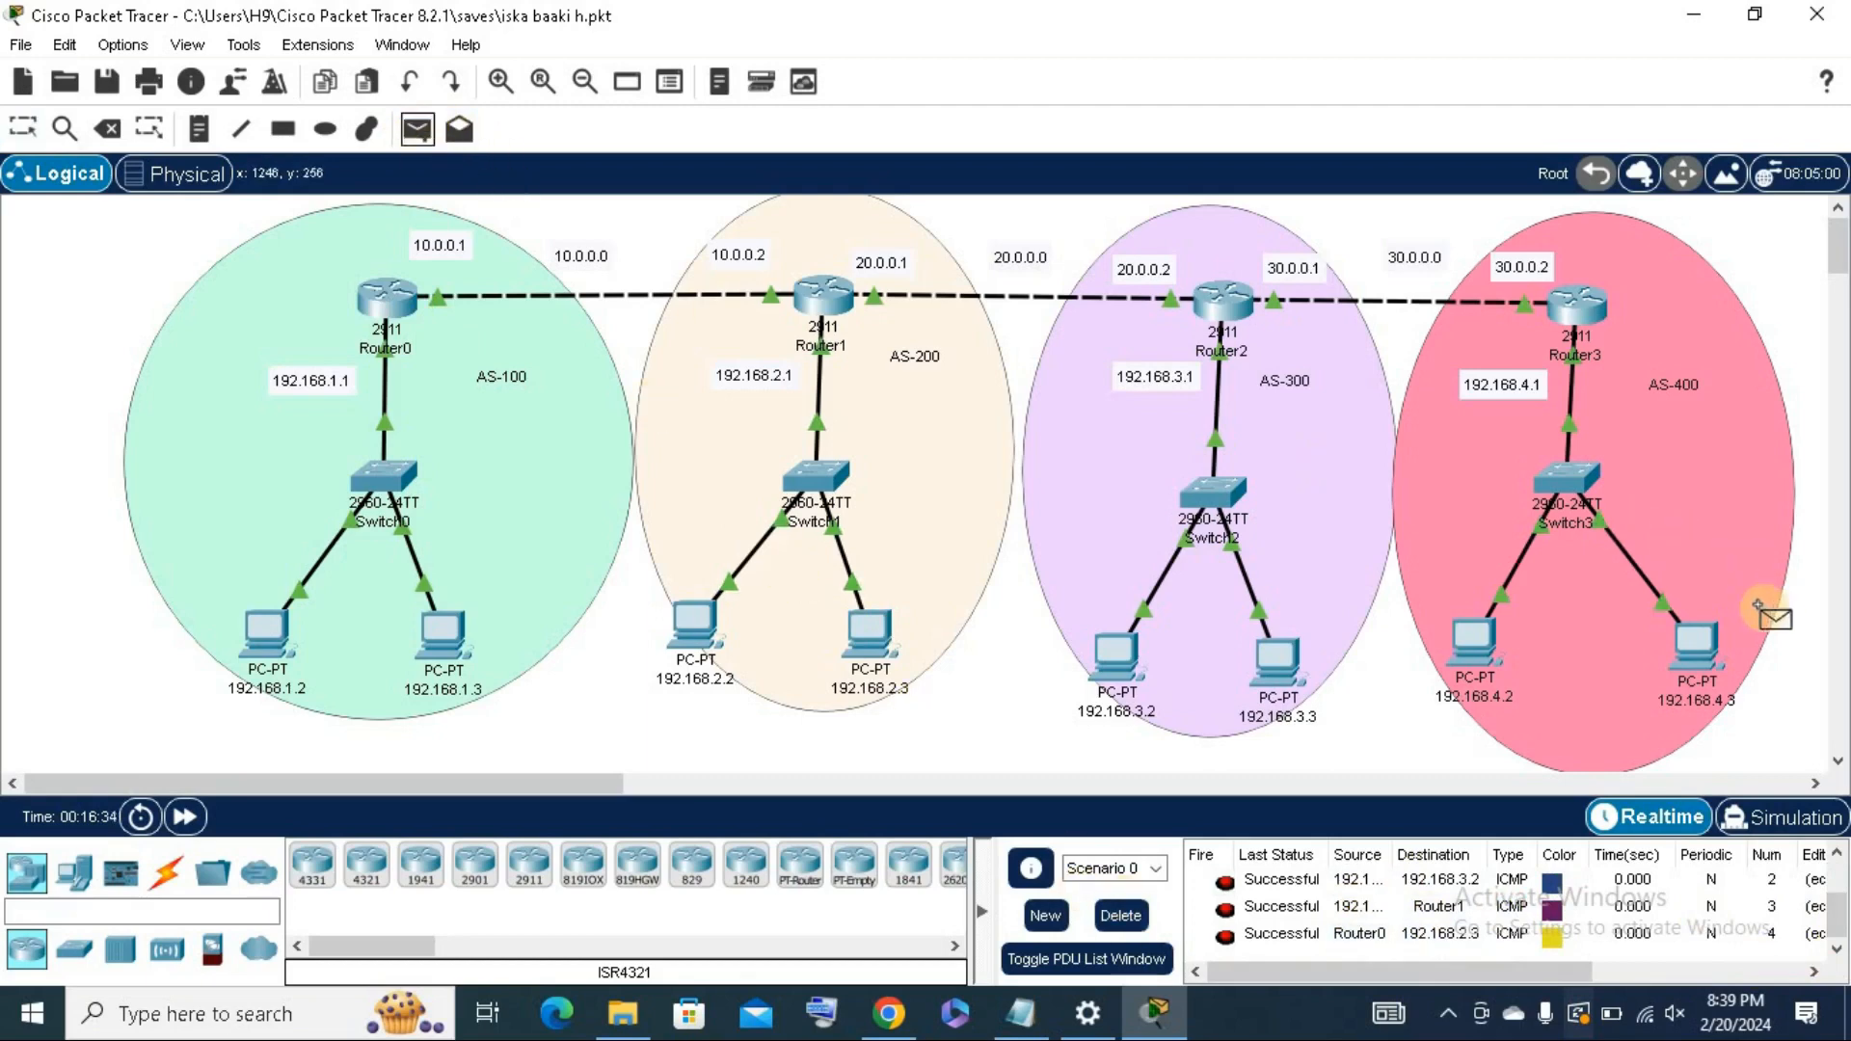
left_click(1697, 640)
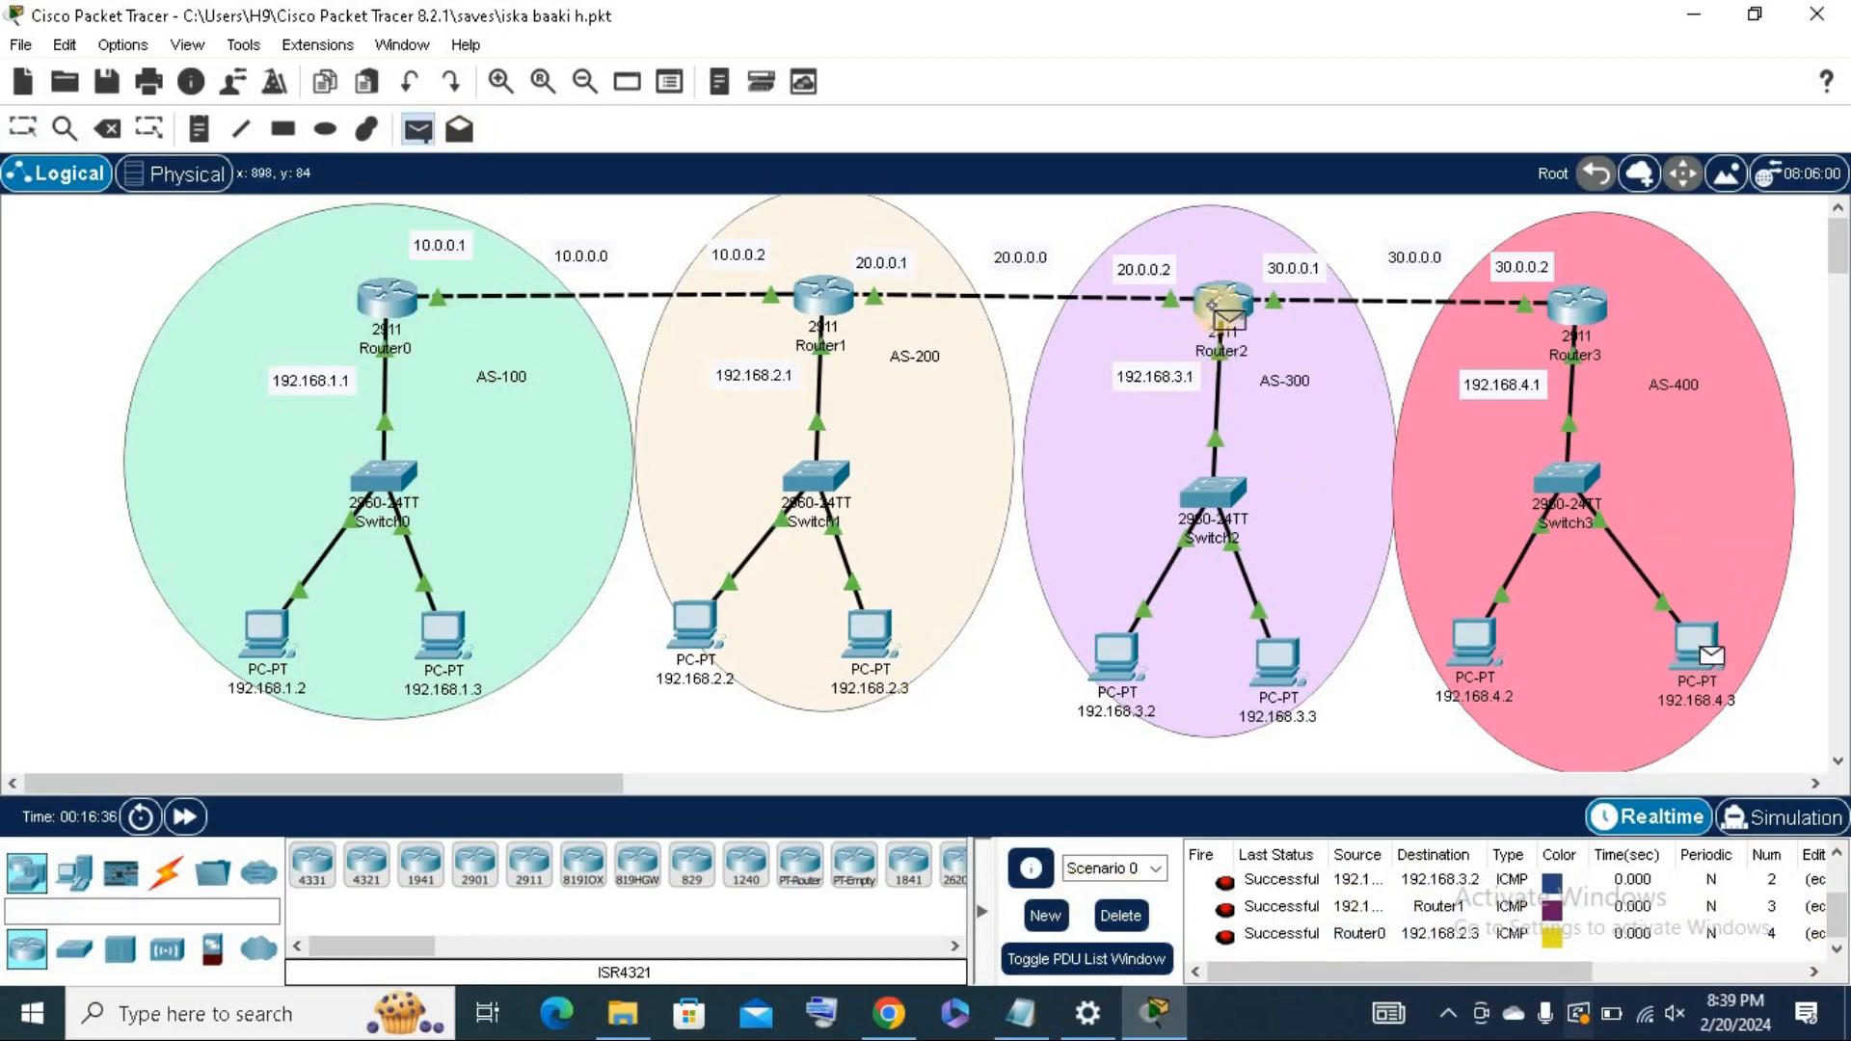
left_click(1215, 308)
scroll(1832, 887, "up", 2)
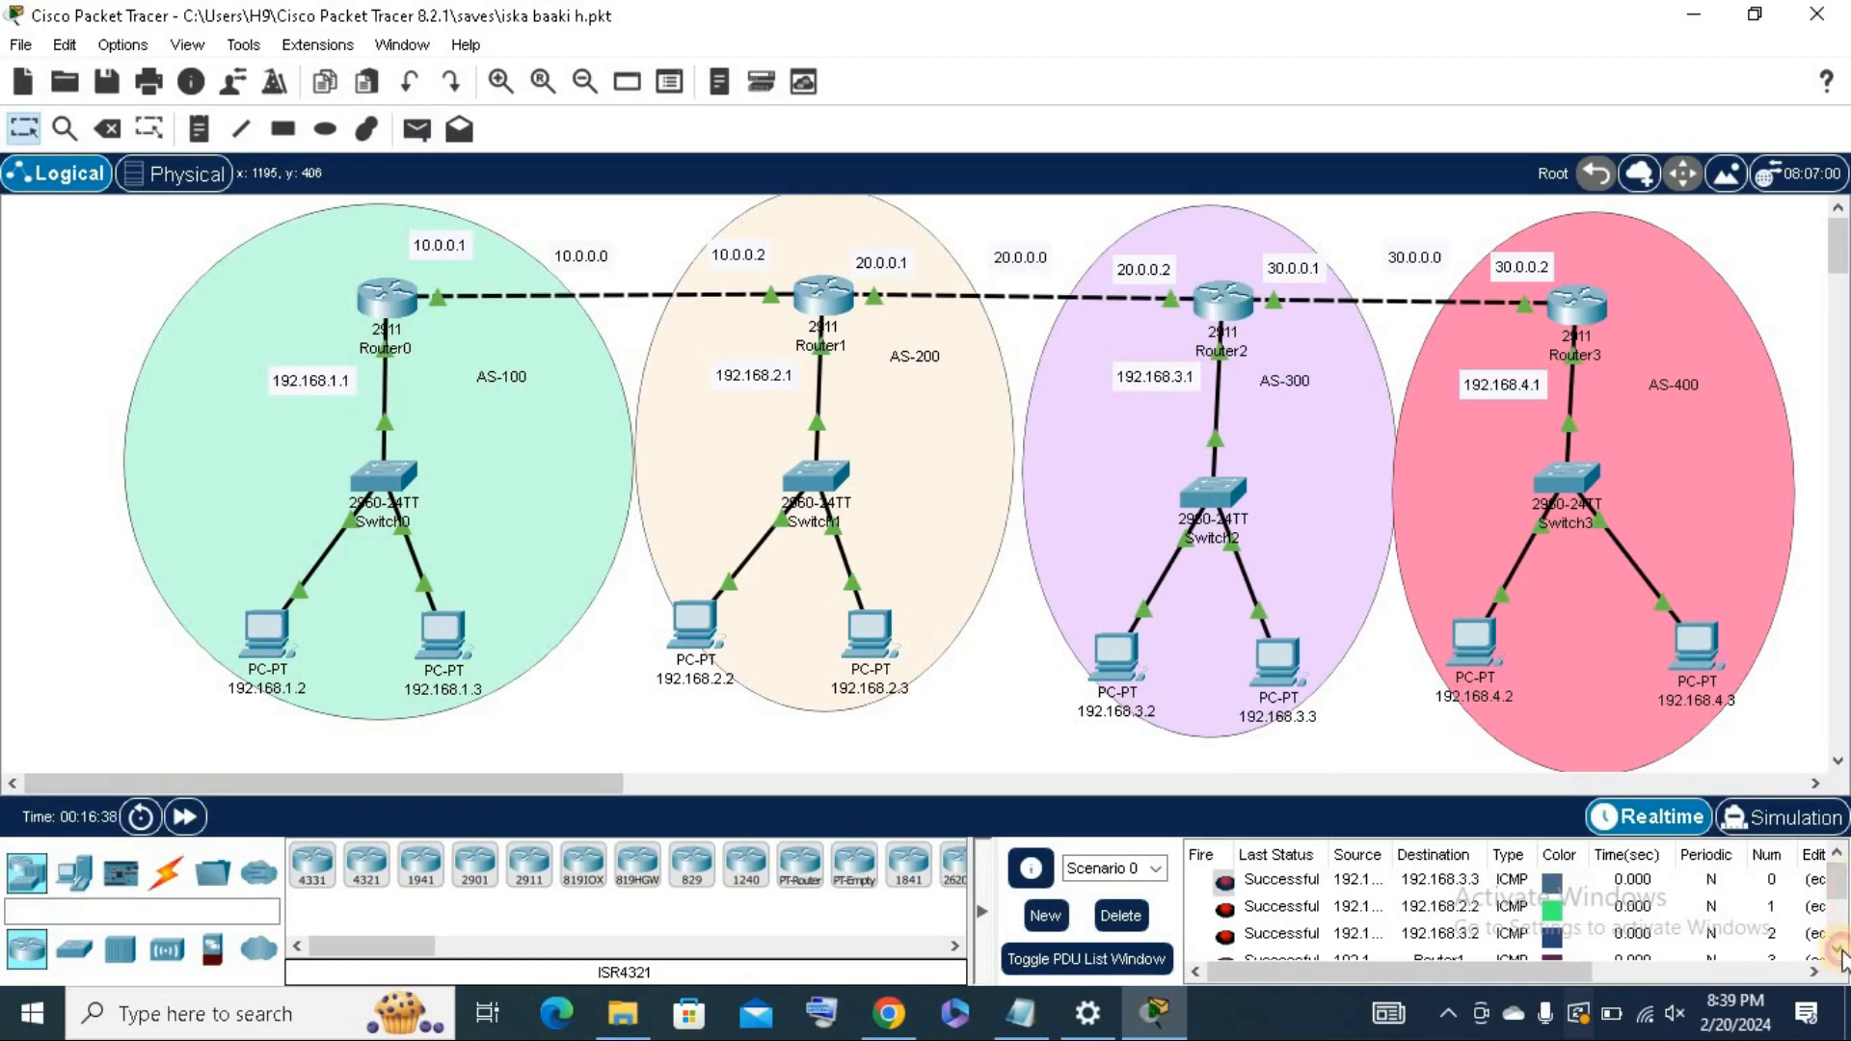
scroll(1844, 916, "down", 1)
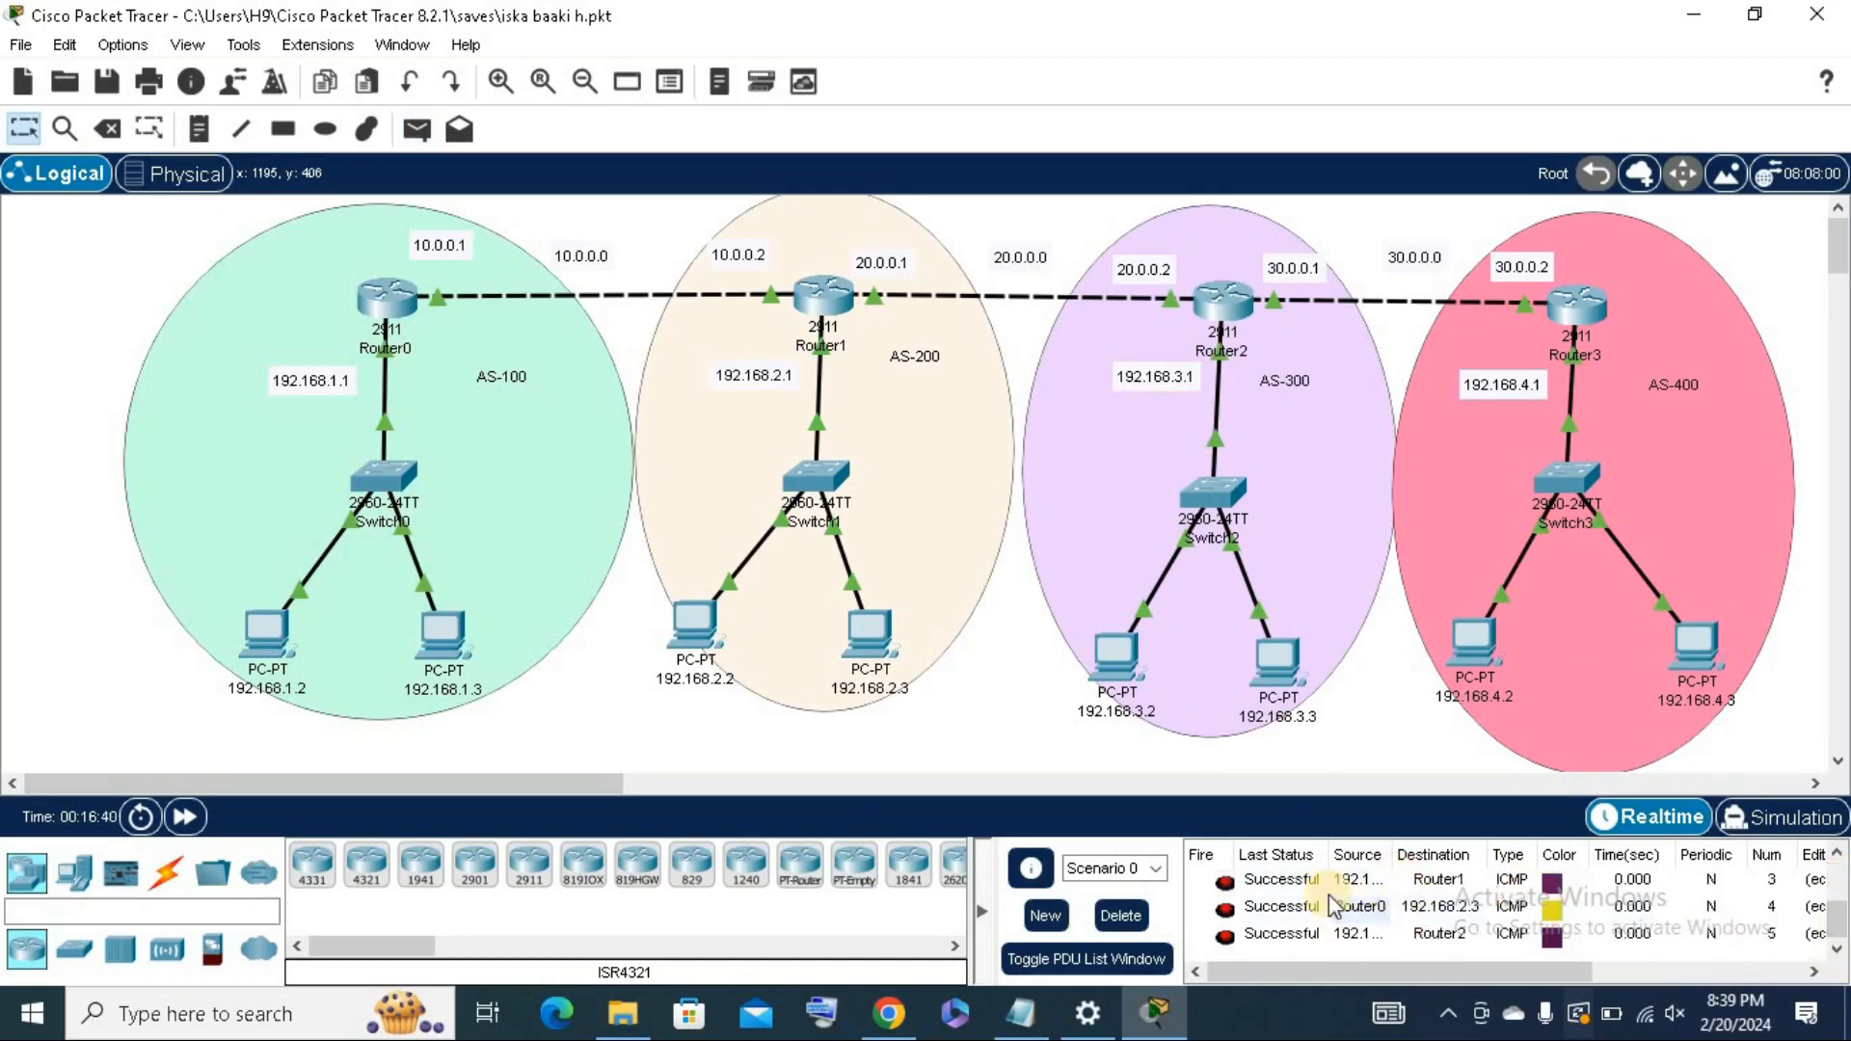
Delete the scenario's PDUs and collapse the PDU list beside the device list.
left_click(1126, 916)
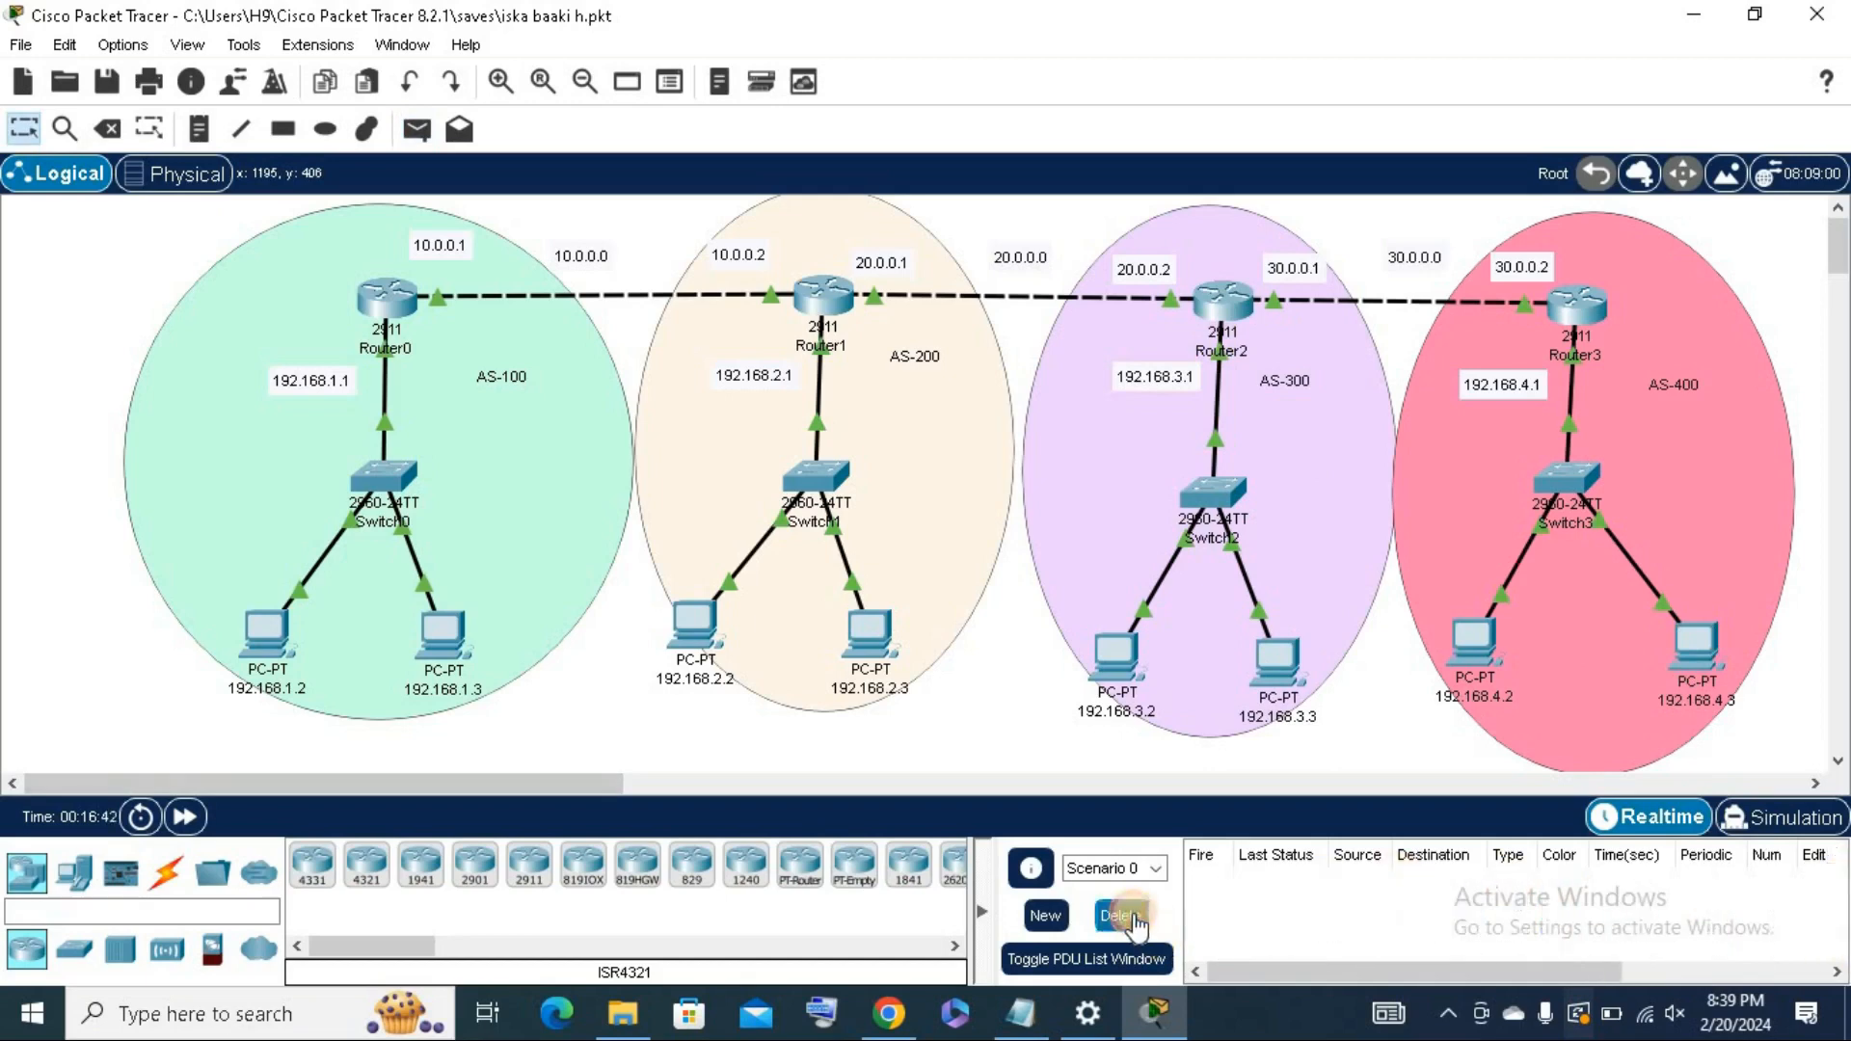
left_click(980, 911)
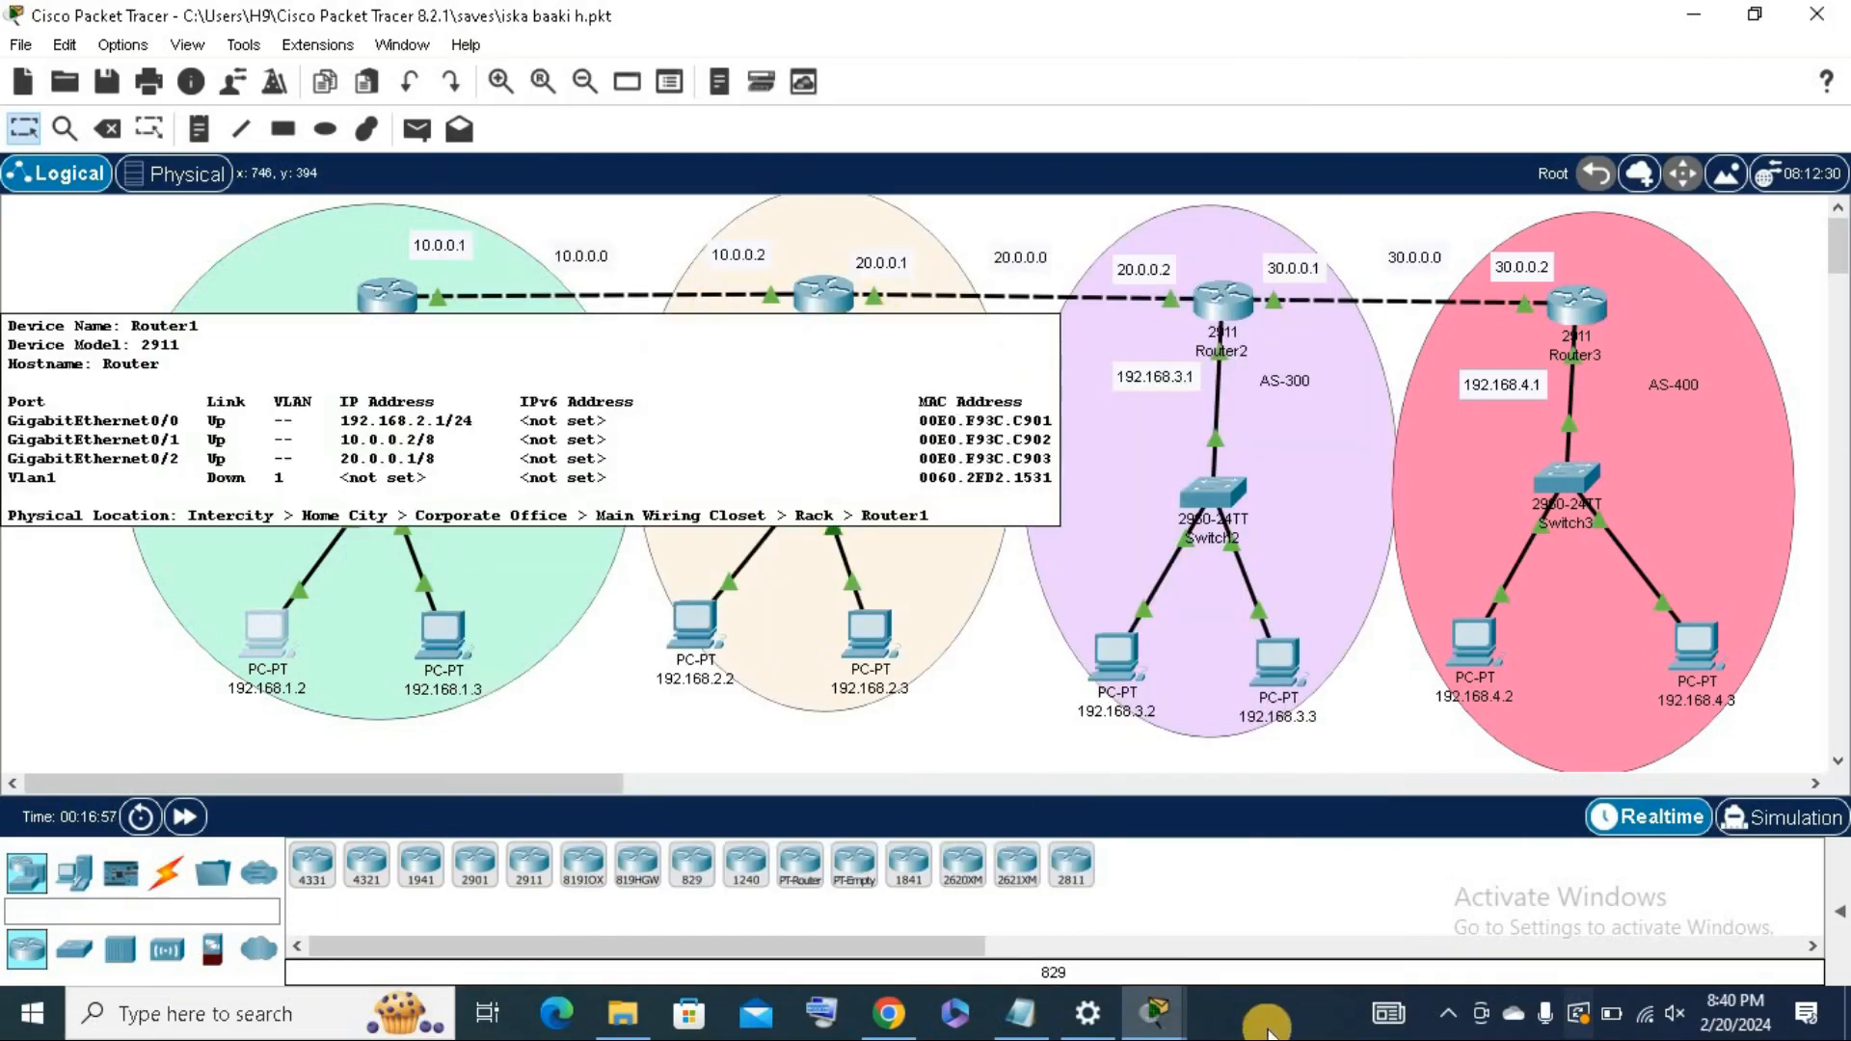
Ping 192.168.4.2 from the command prompt of PC 192.168.1.2 in AS-100.
mouse_move(1169, 1020)
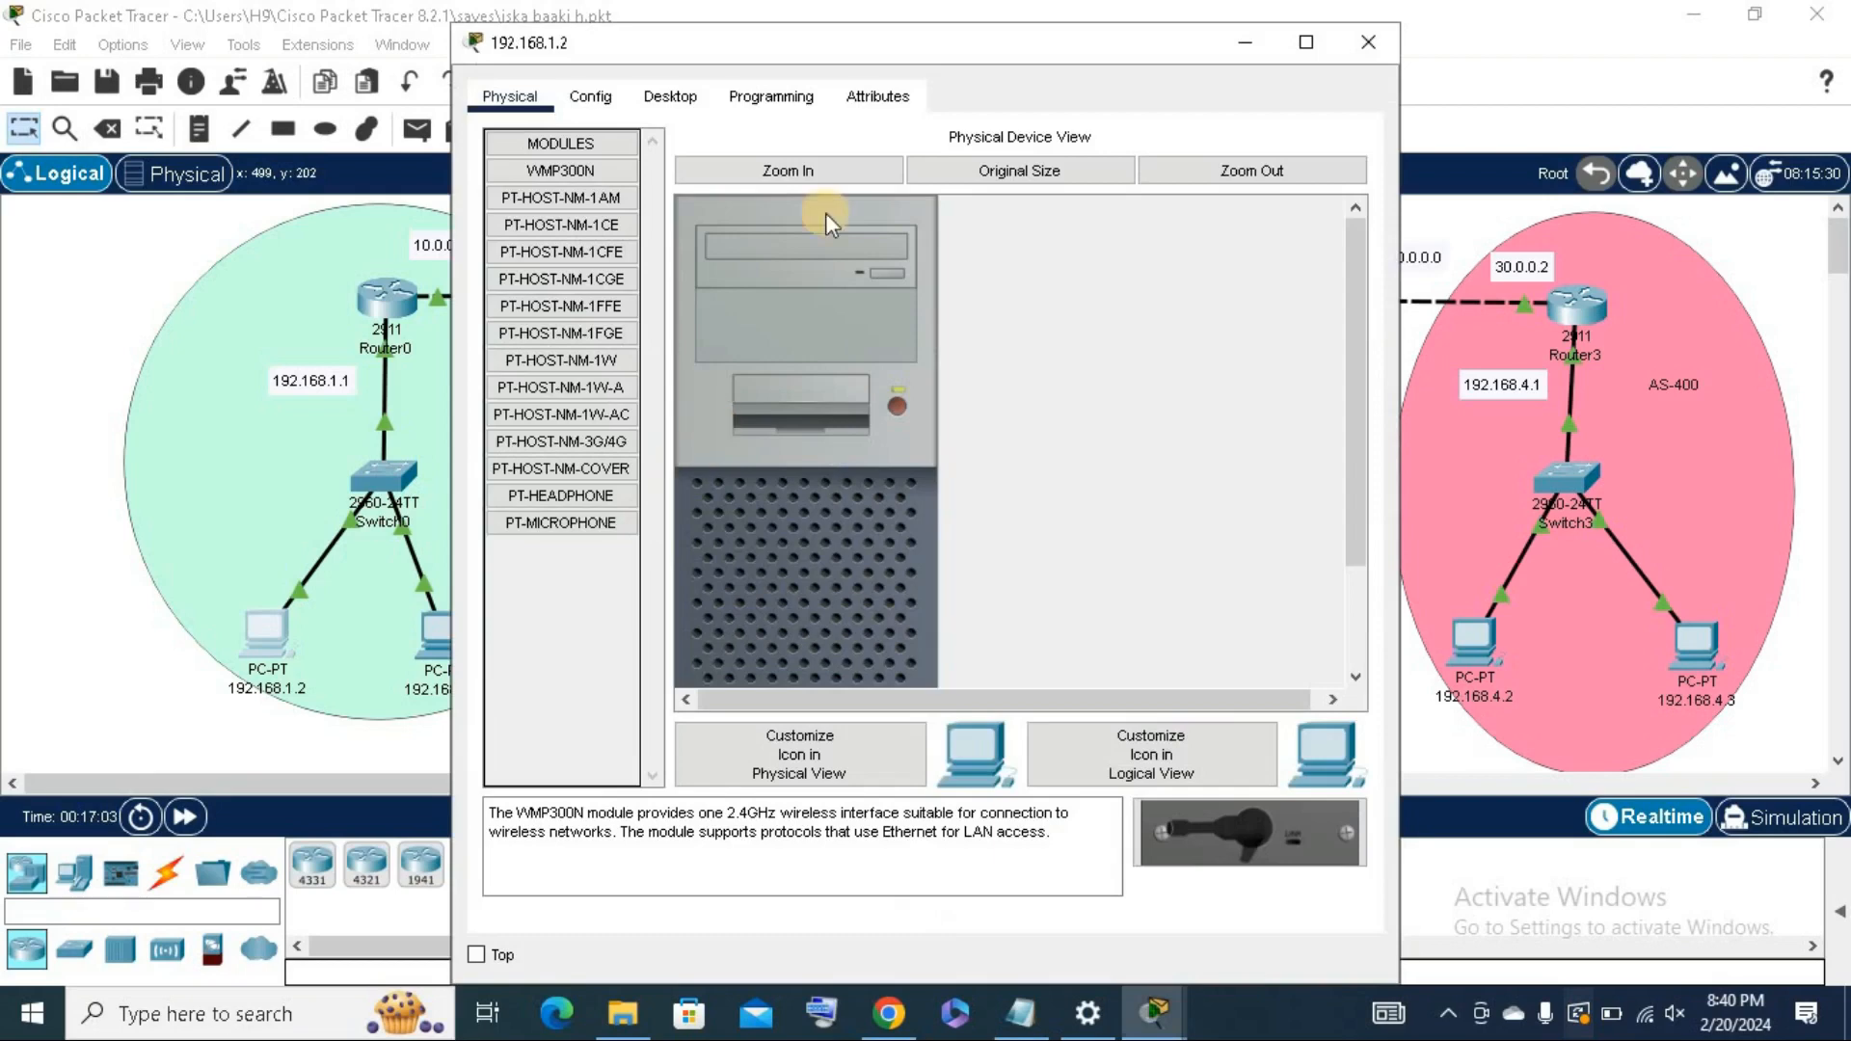
left_click_drag(917, 42, 616, 31)
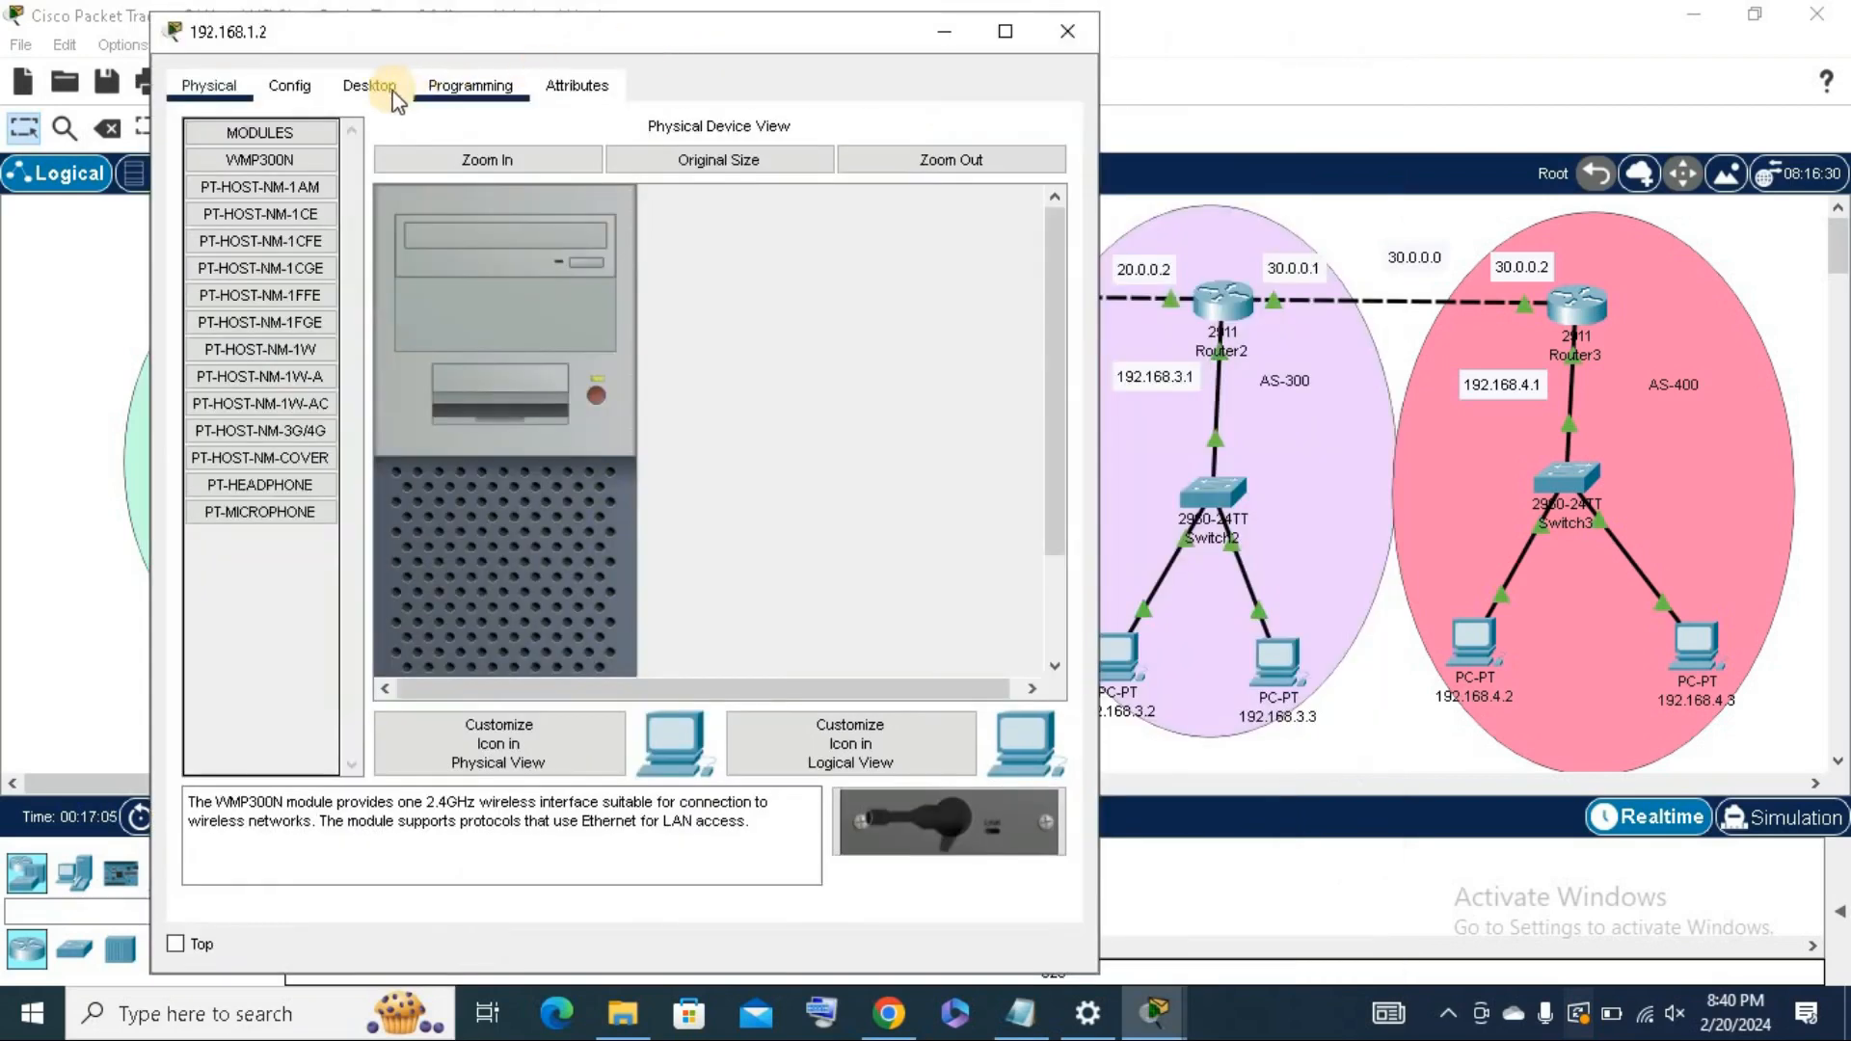
left_click(370, 85)
left_click(806, 189)
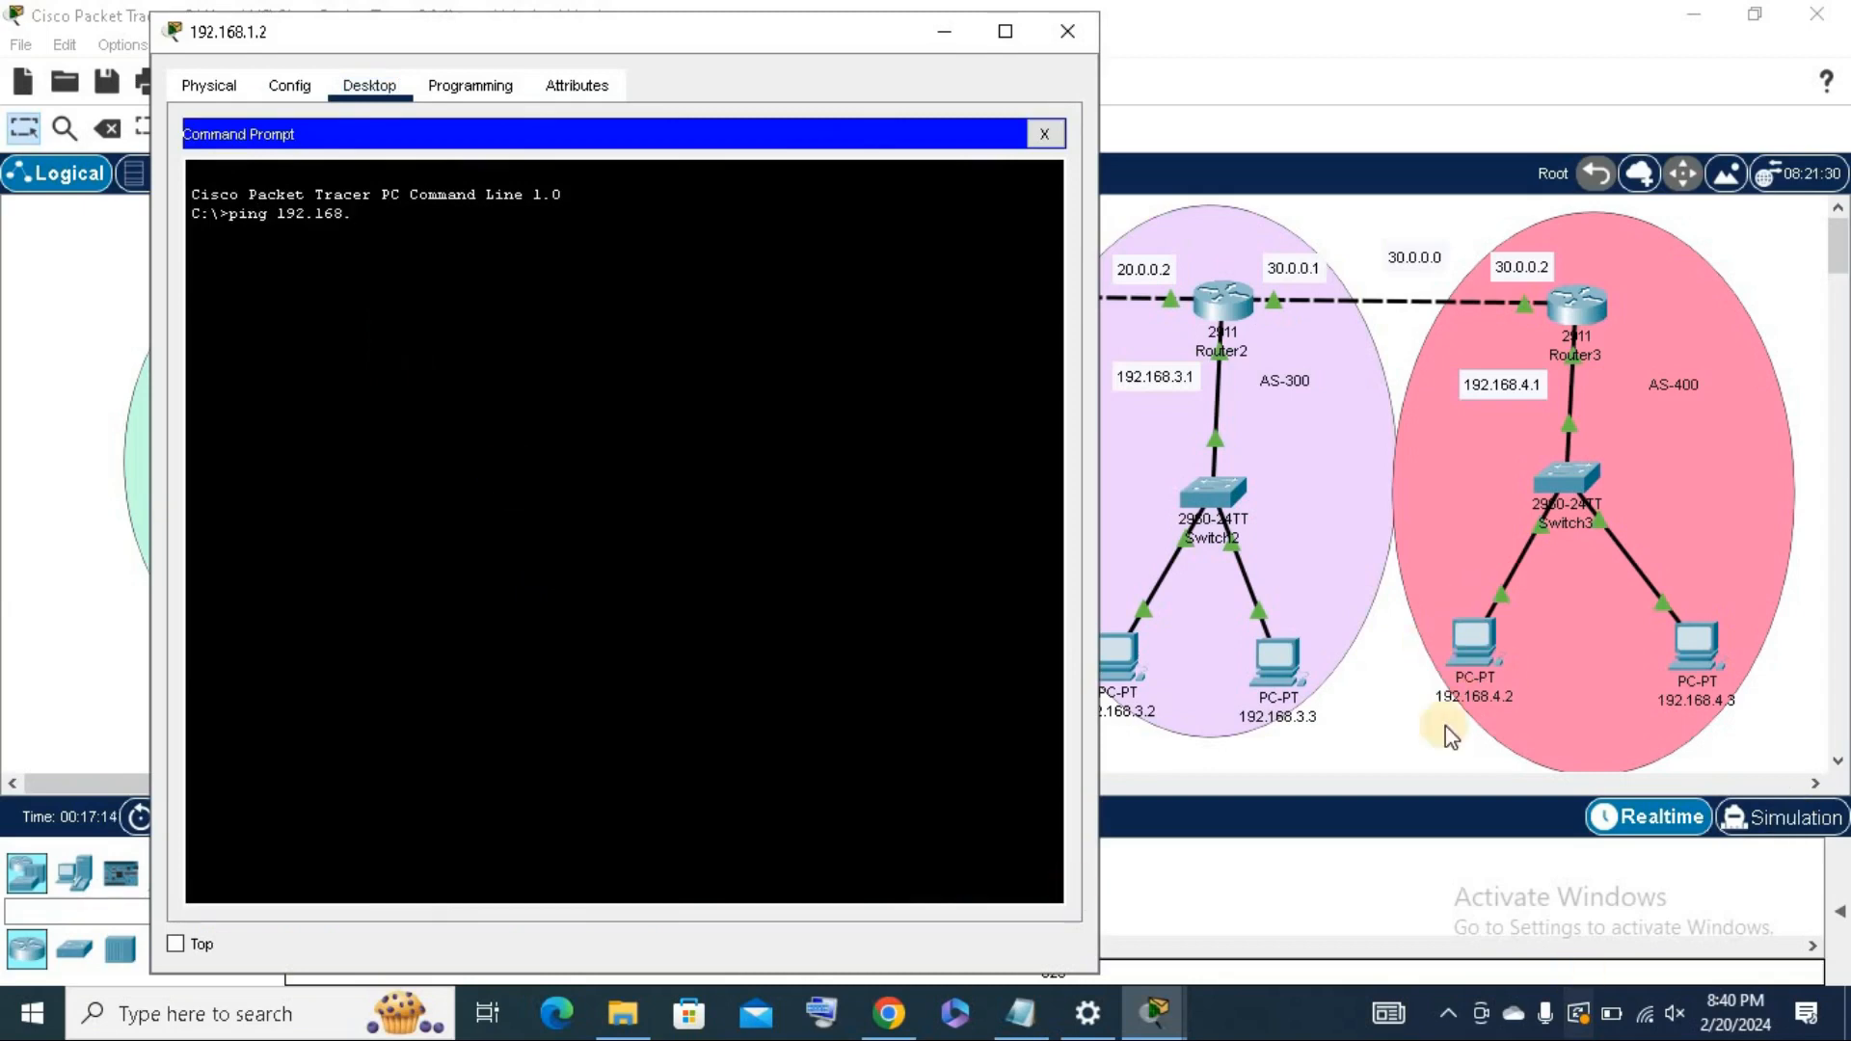
type("4.2")
key("Return")
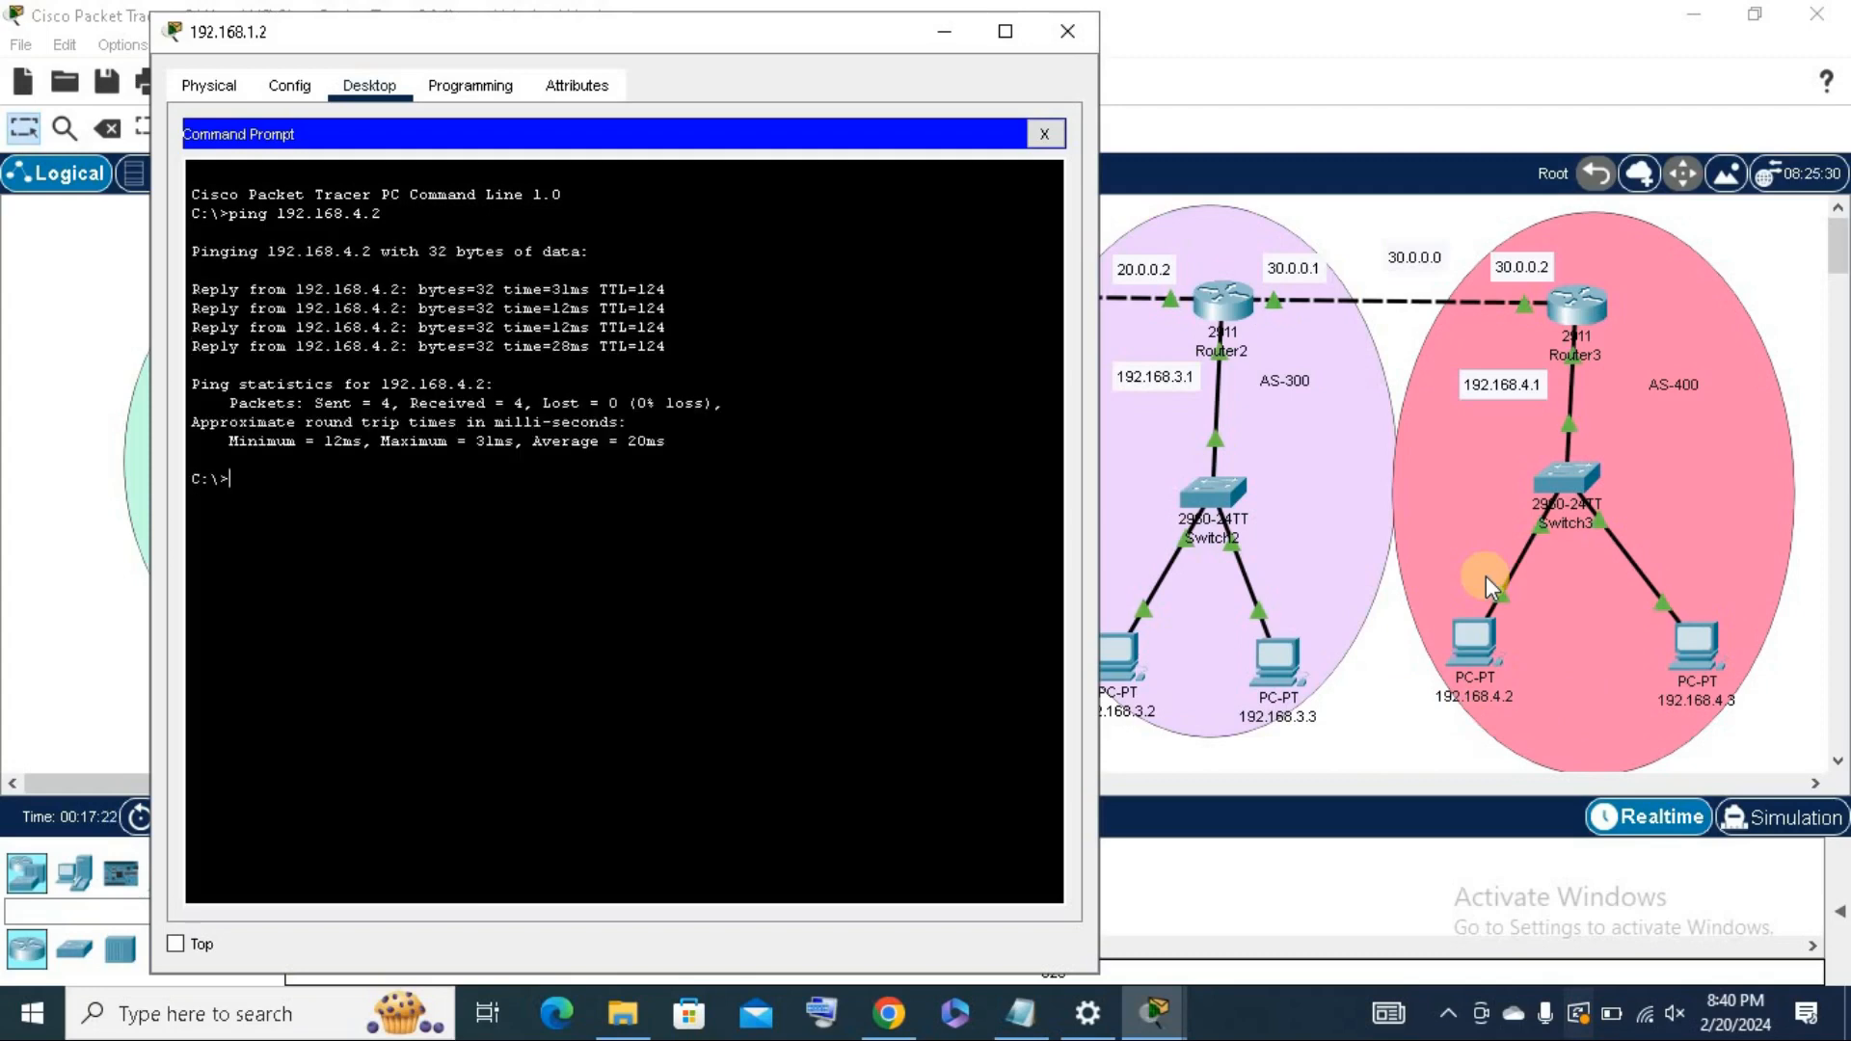
Ping 192.168.3.3 and 192.168.2.2 from PC 192.168.1.2, and close its window.
key("Up")
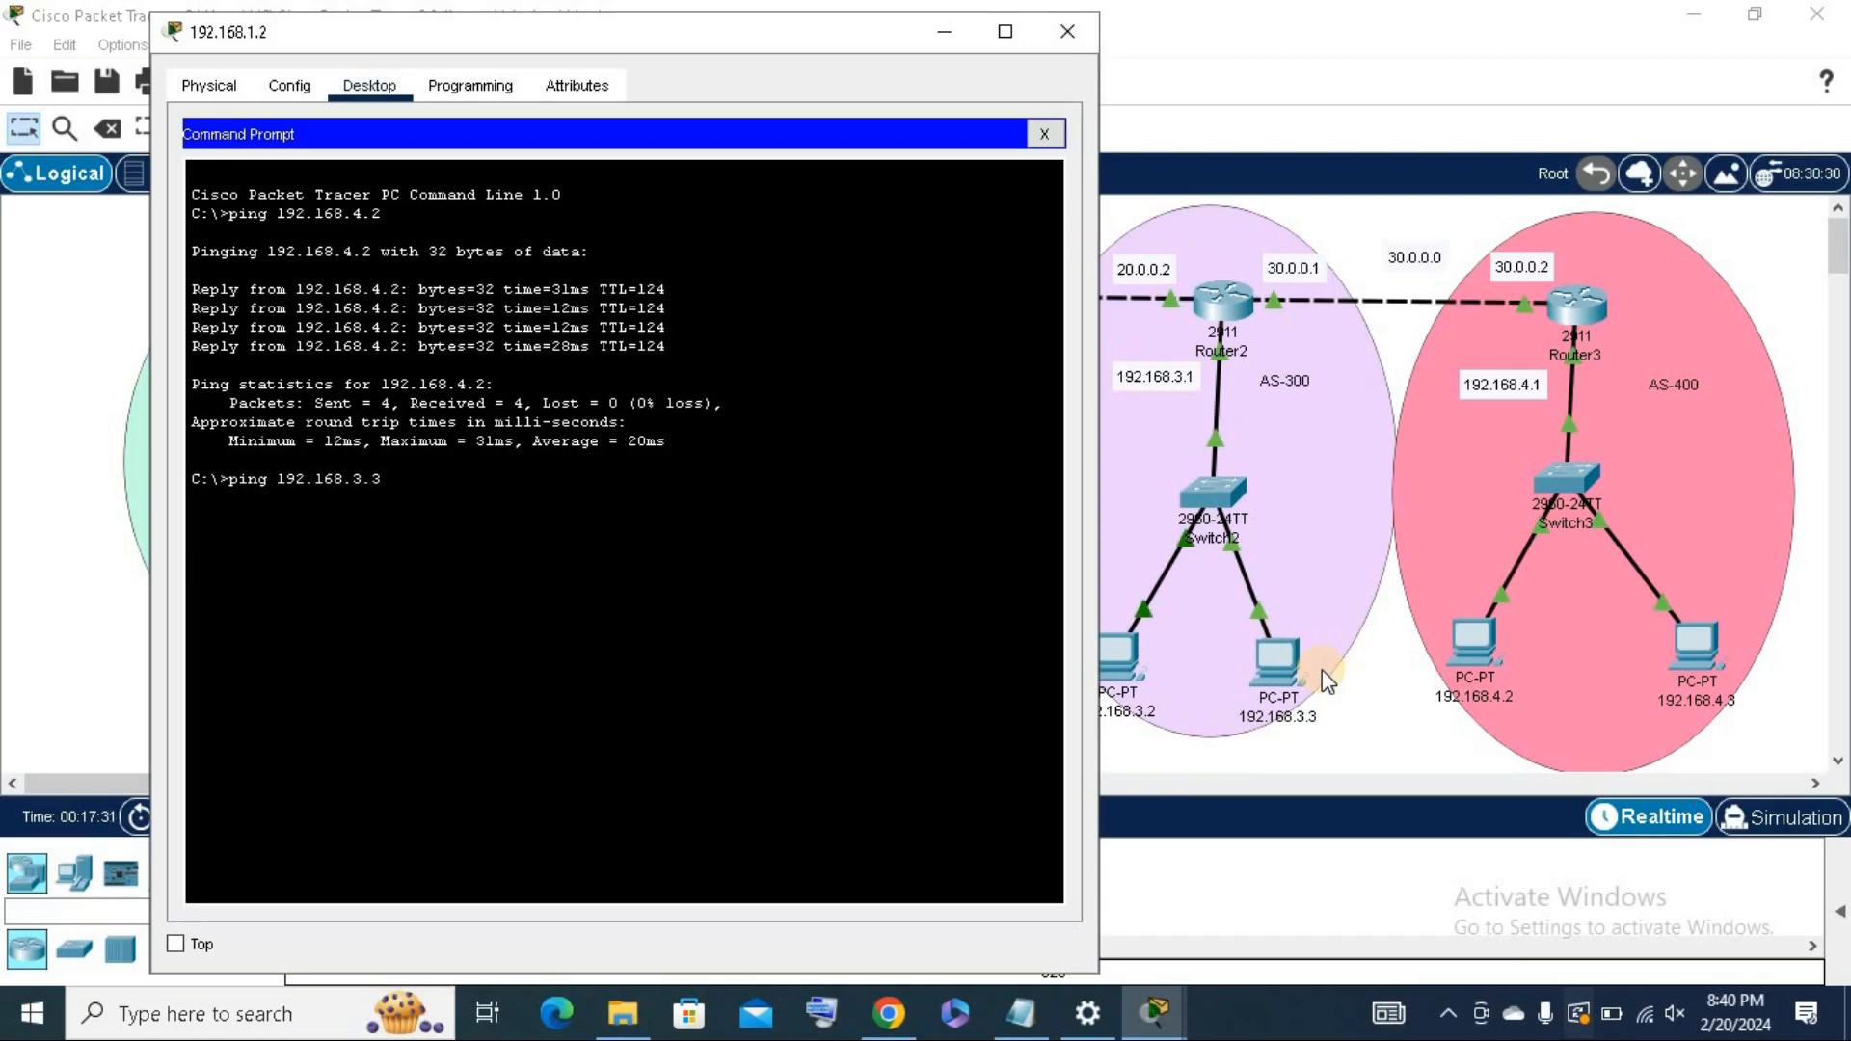
key("Return")
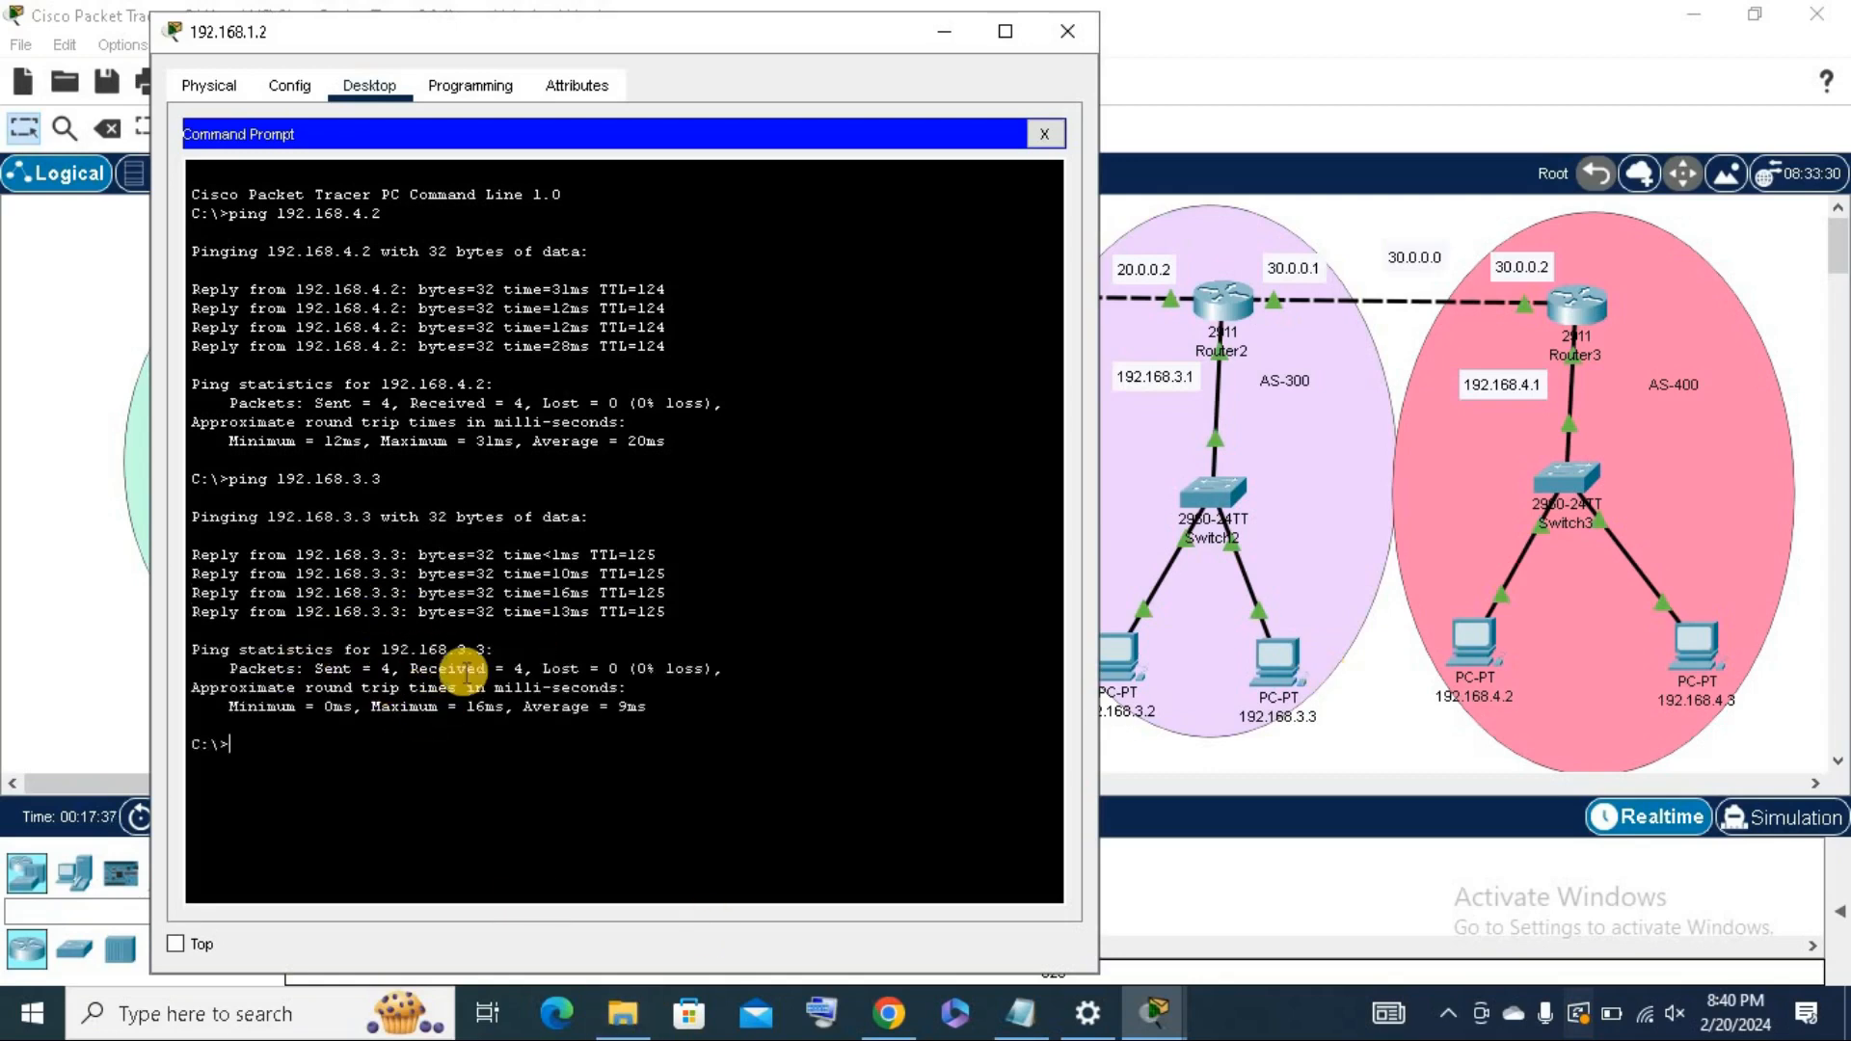
left_click_drag(725, 48, 1276, 48)
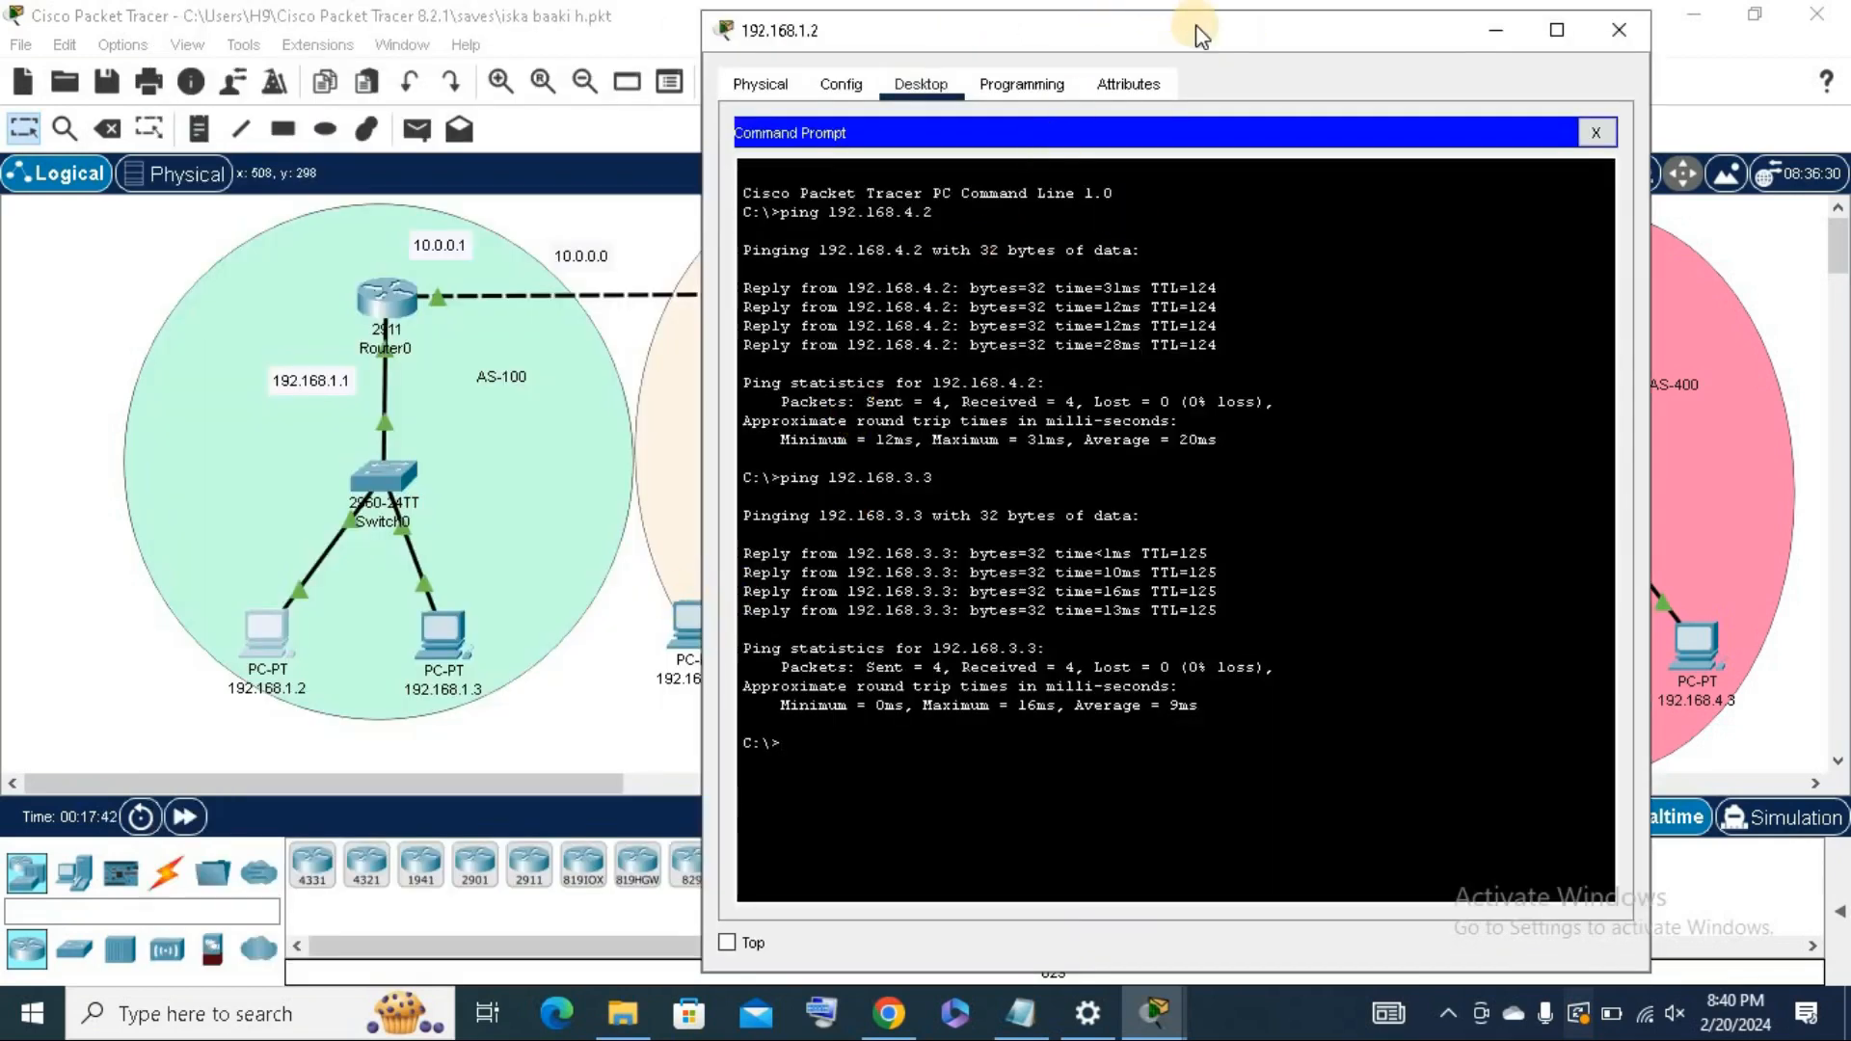
left_click_drag(1316, 48, 1436, 54)
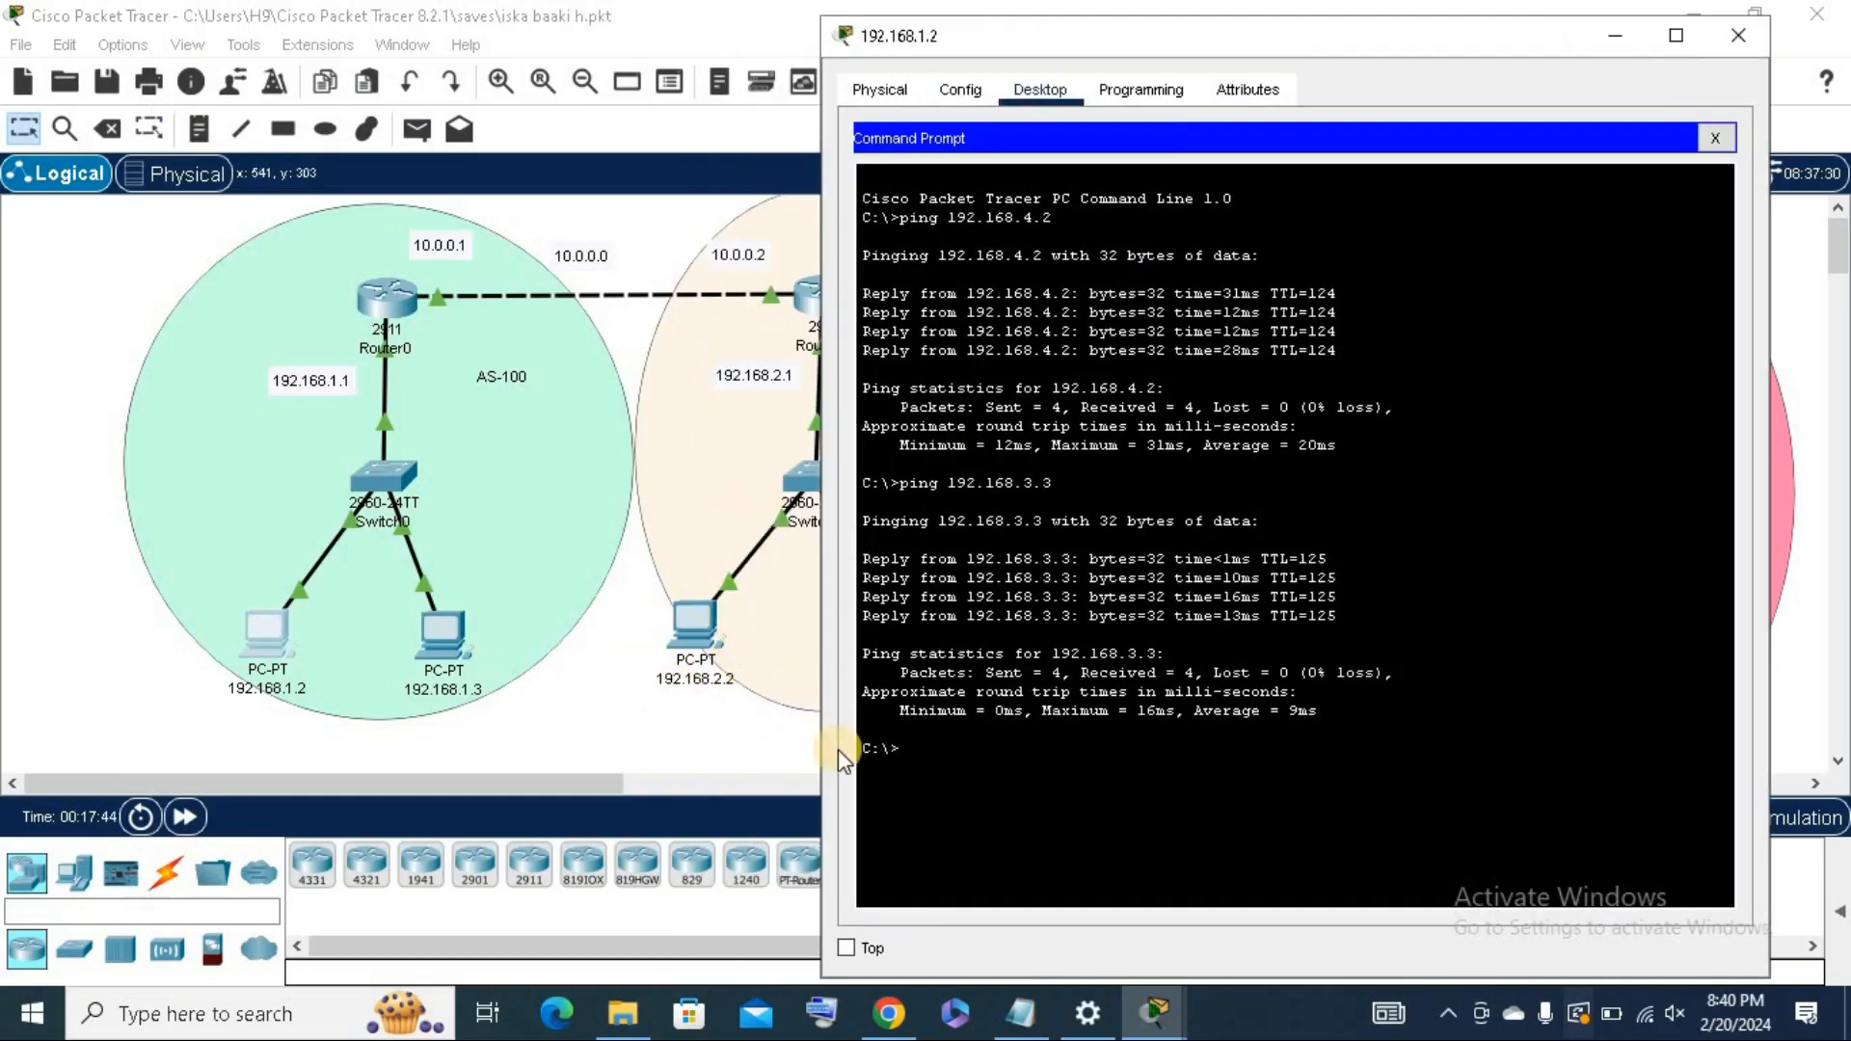
key("Up")
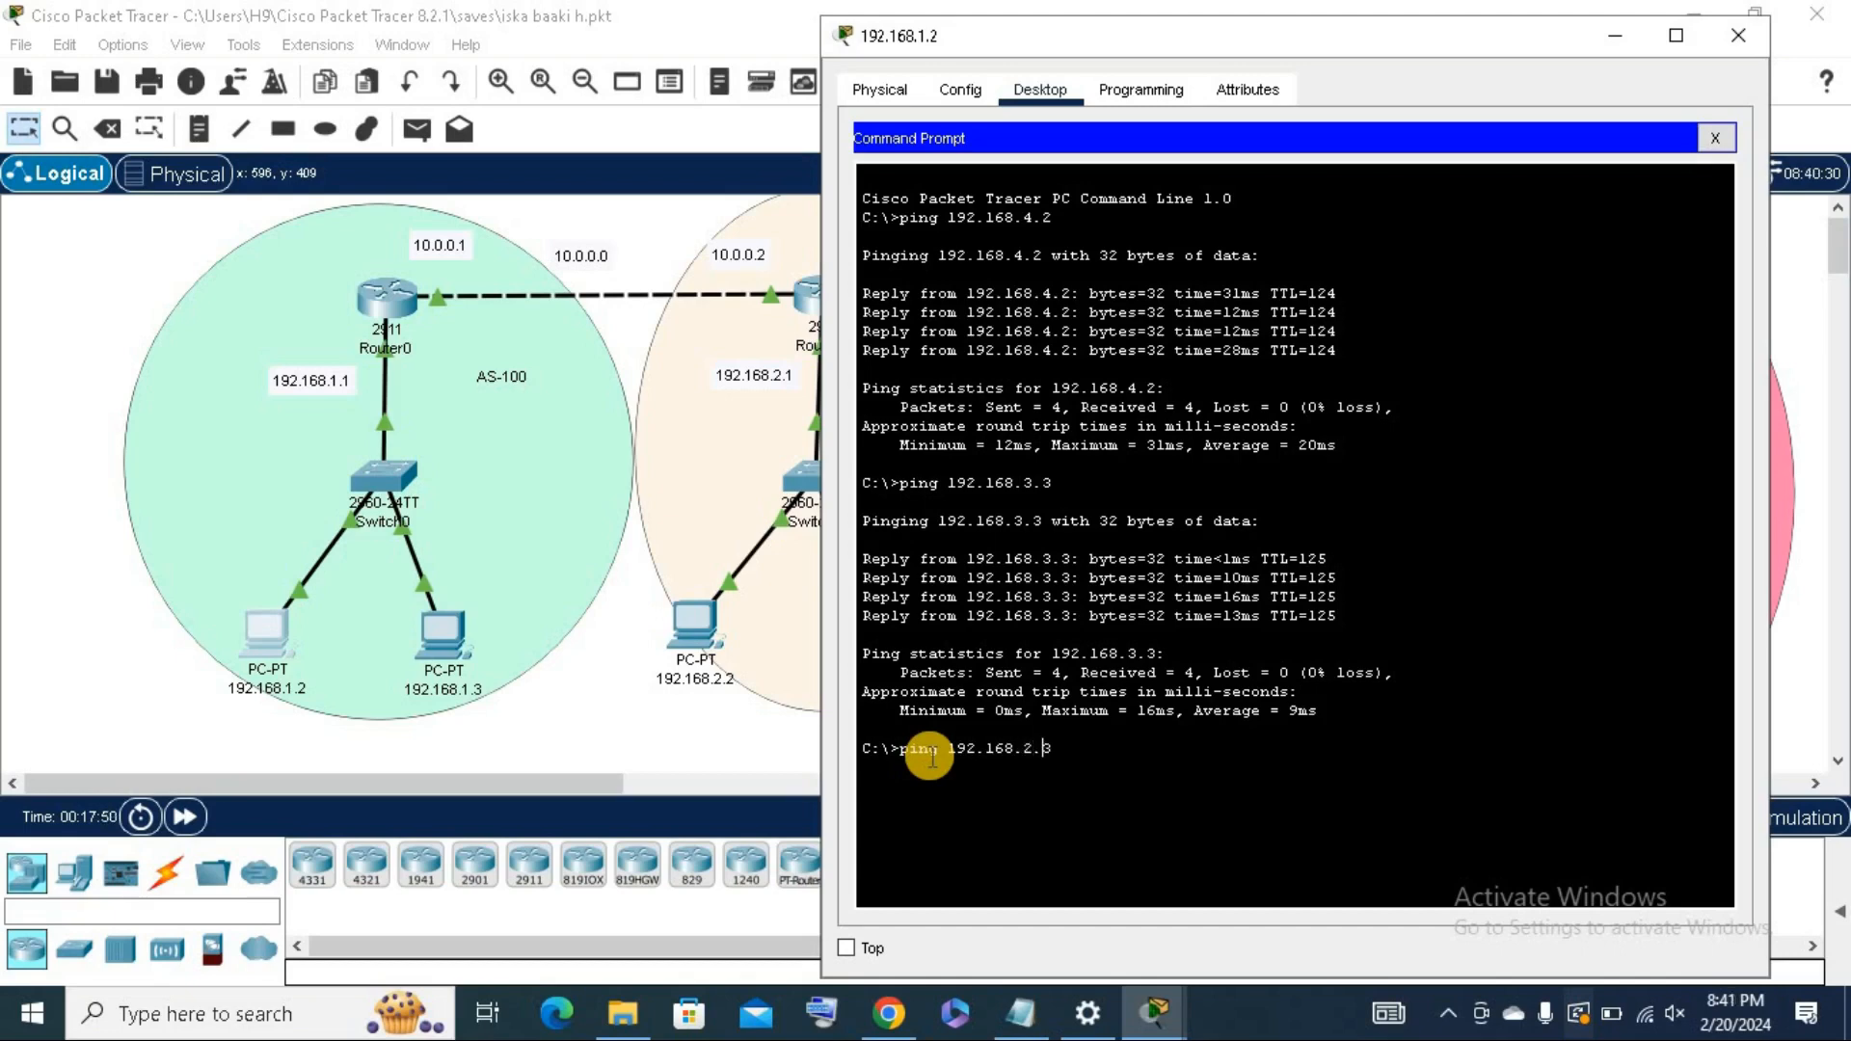
key("Return")
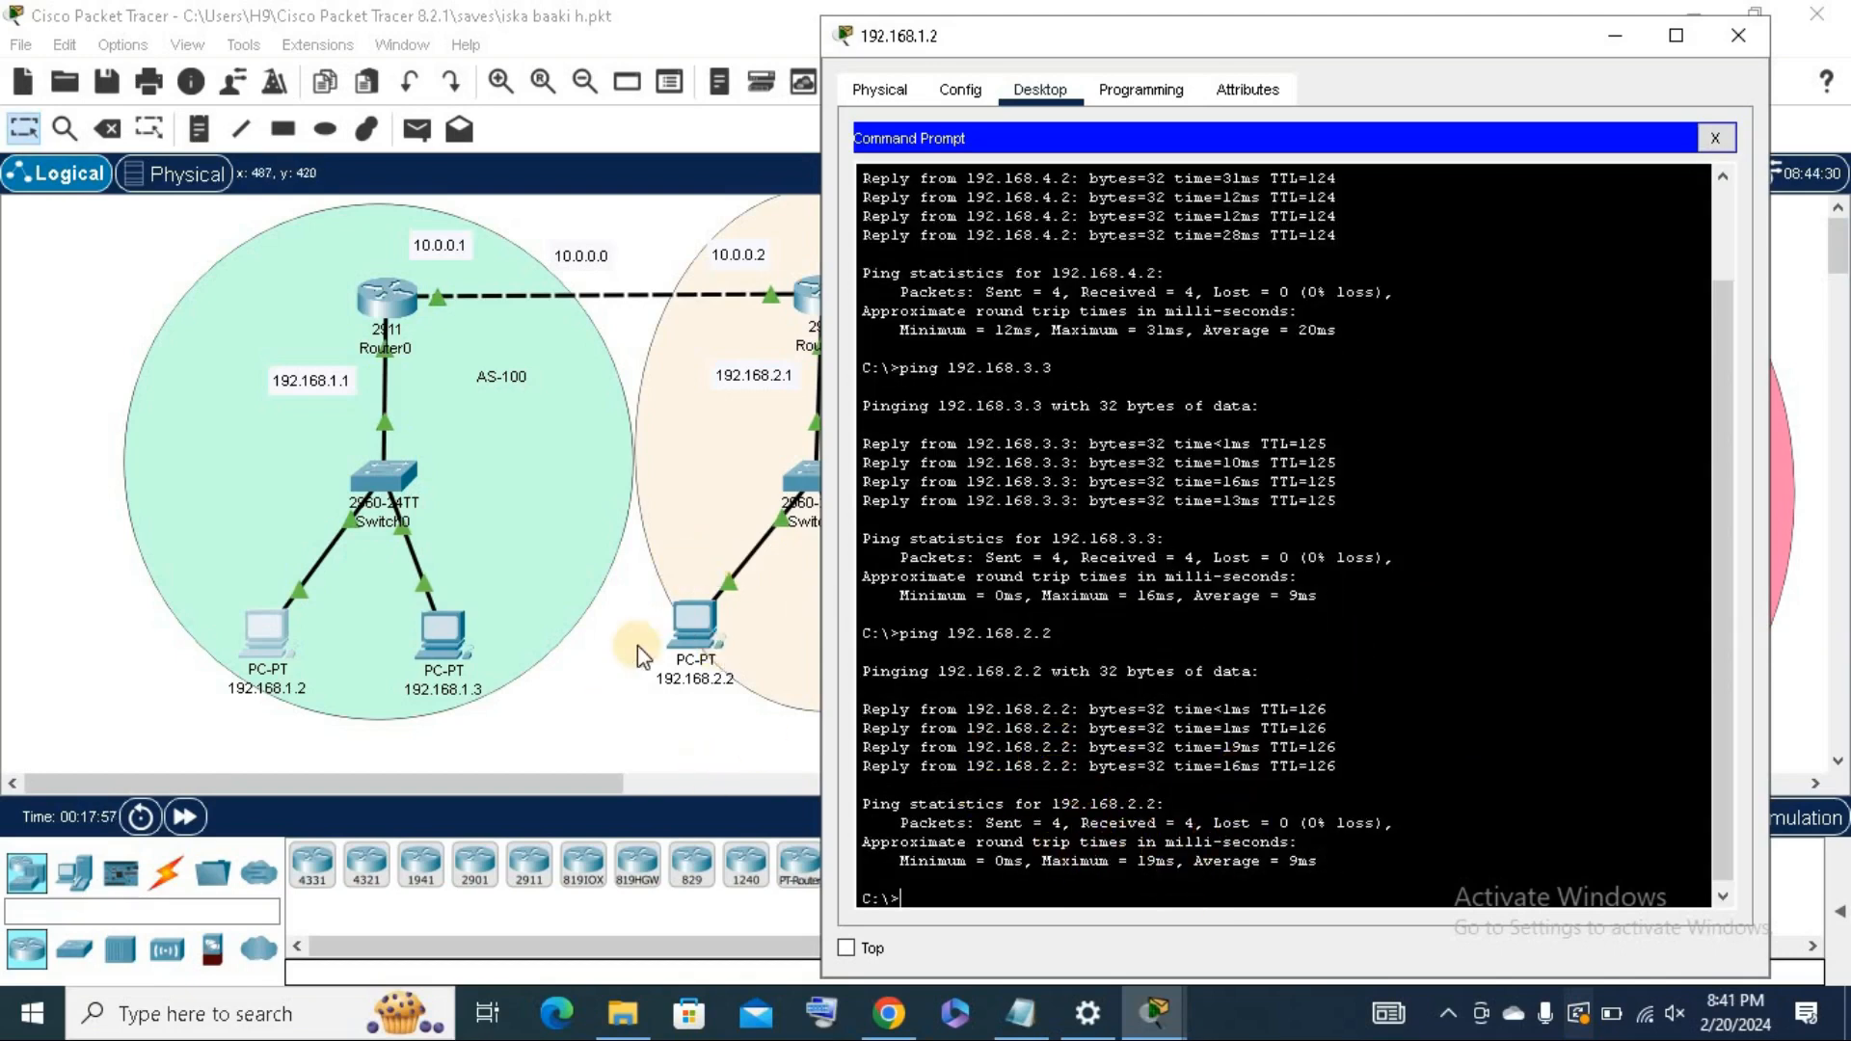
left_click(1739, 35)
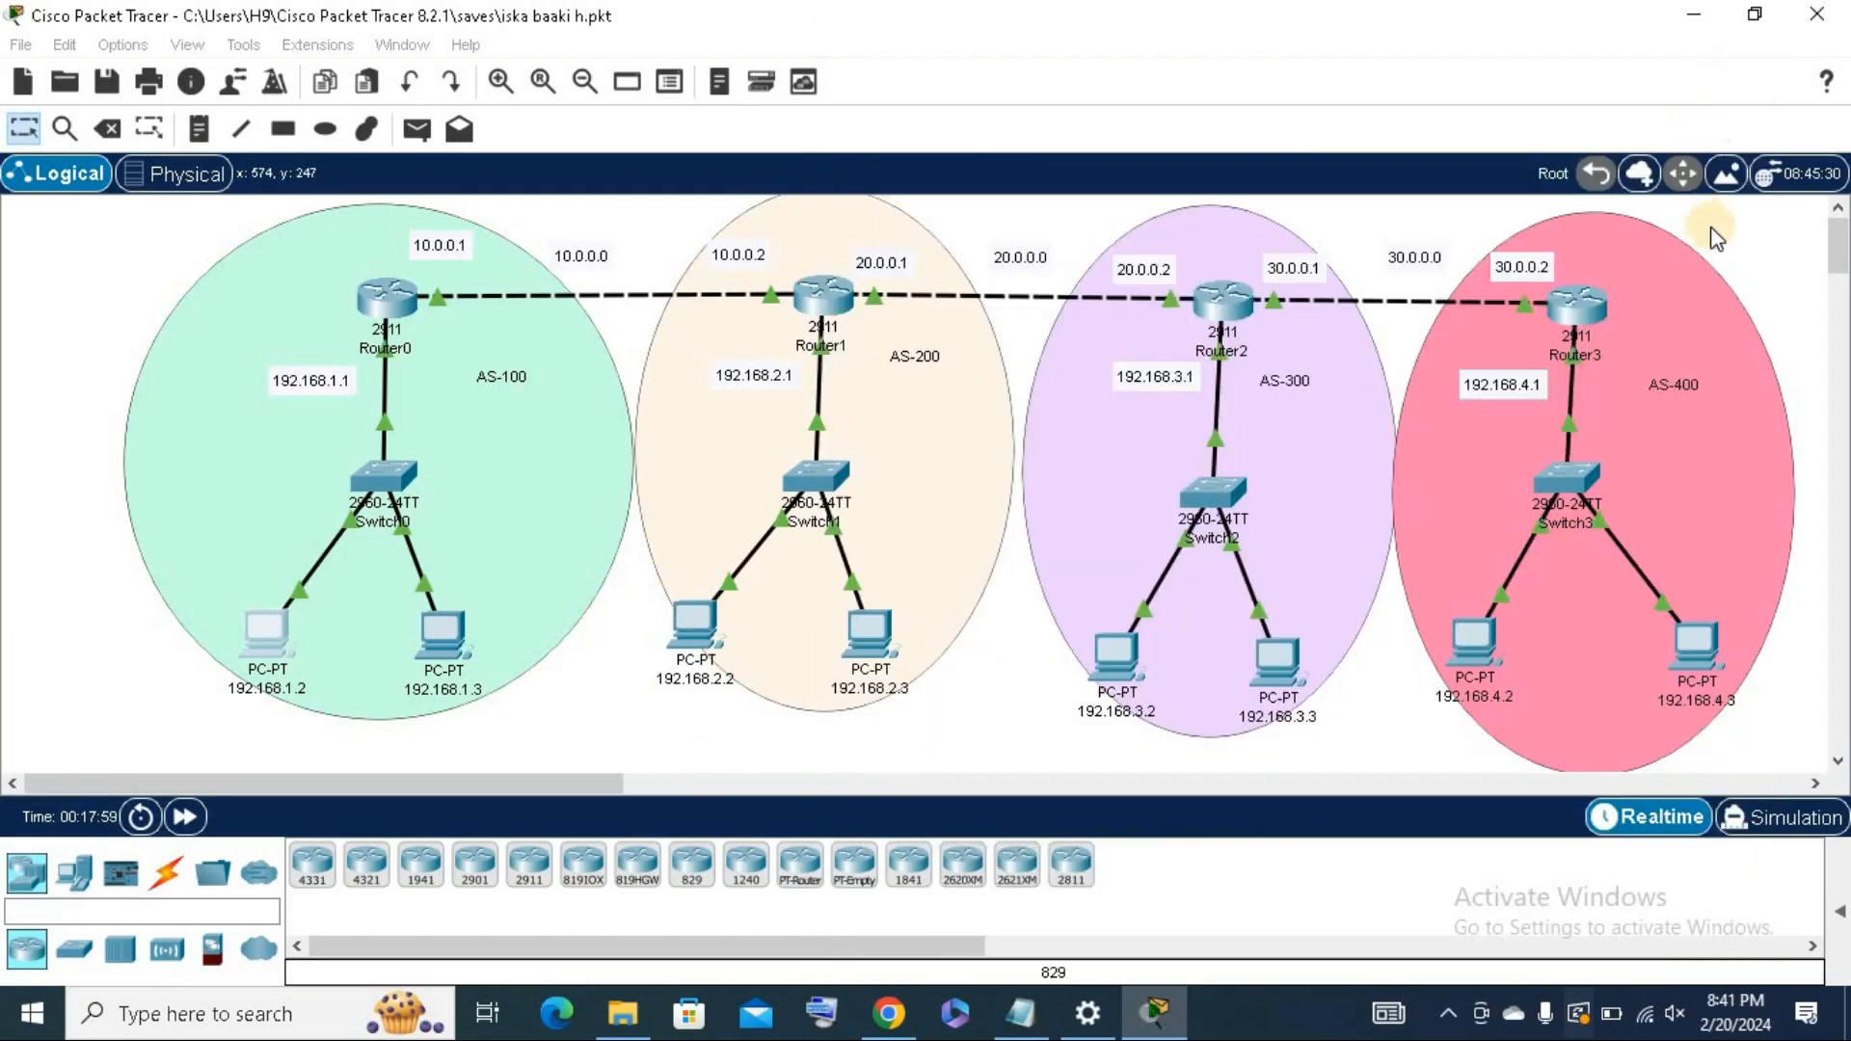
left_click(1223, 301)
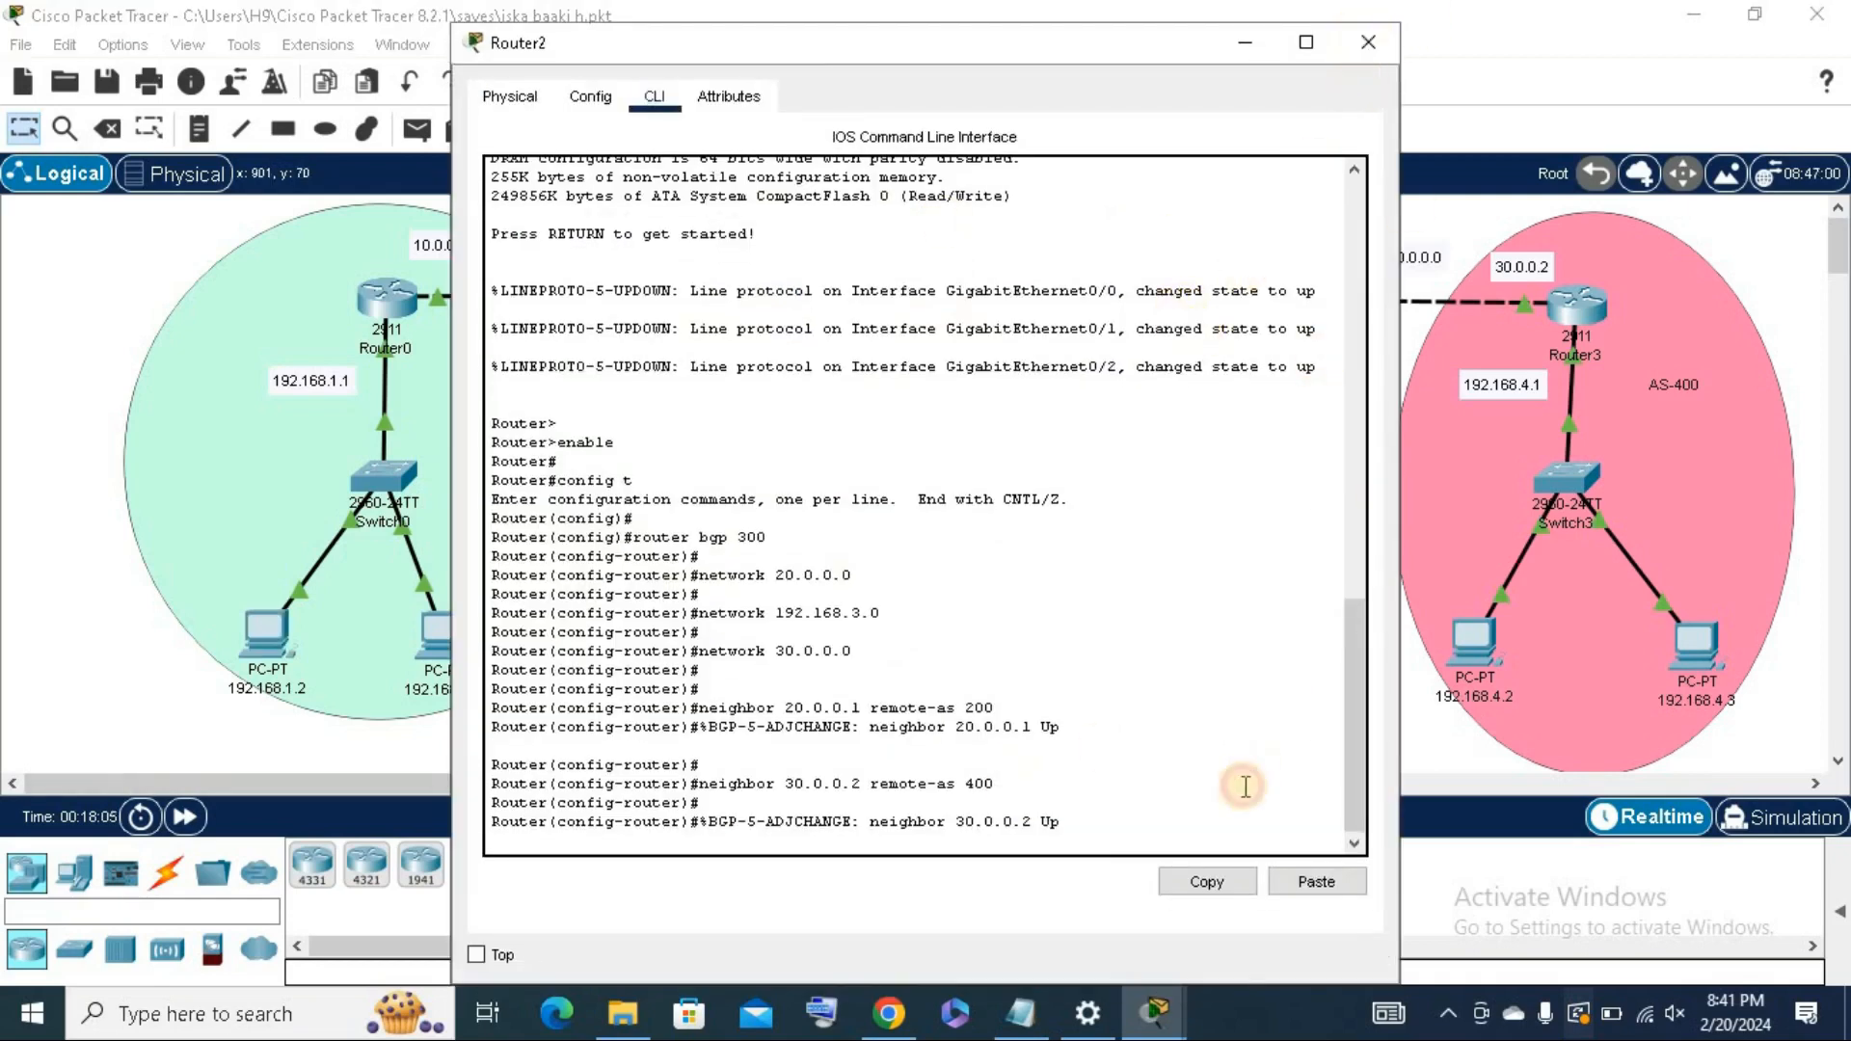
left_click(1383, 49)
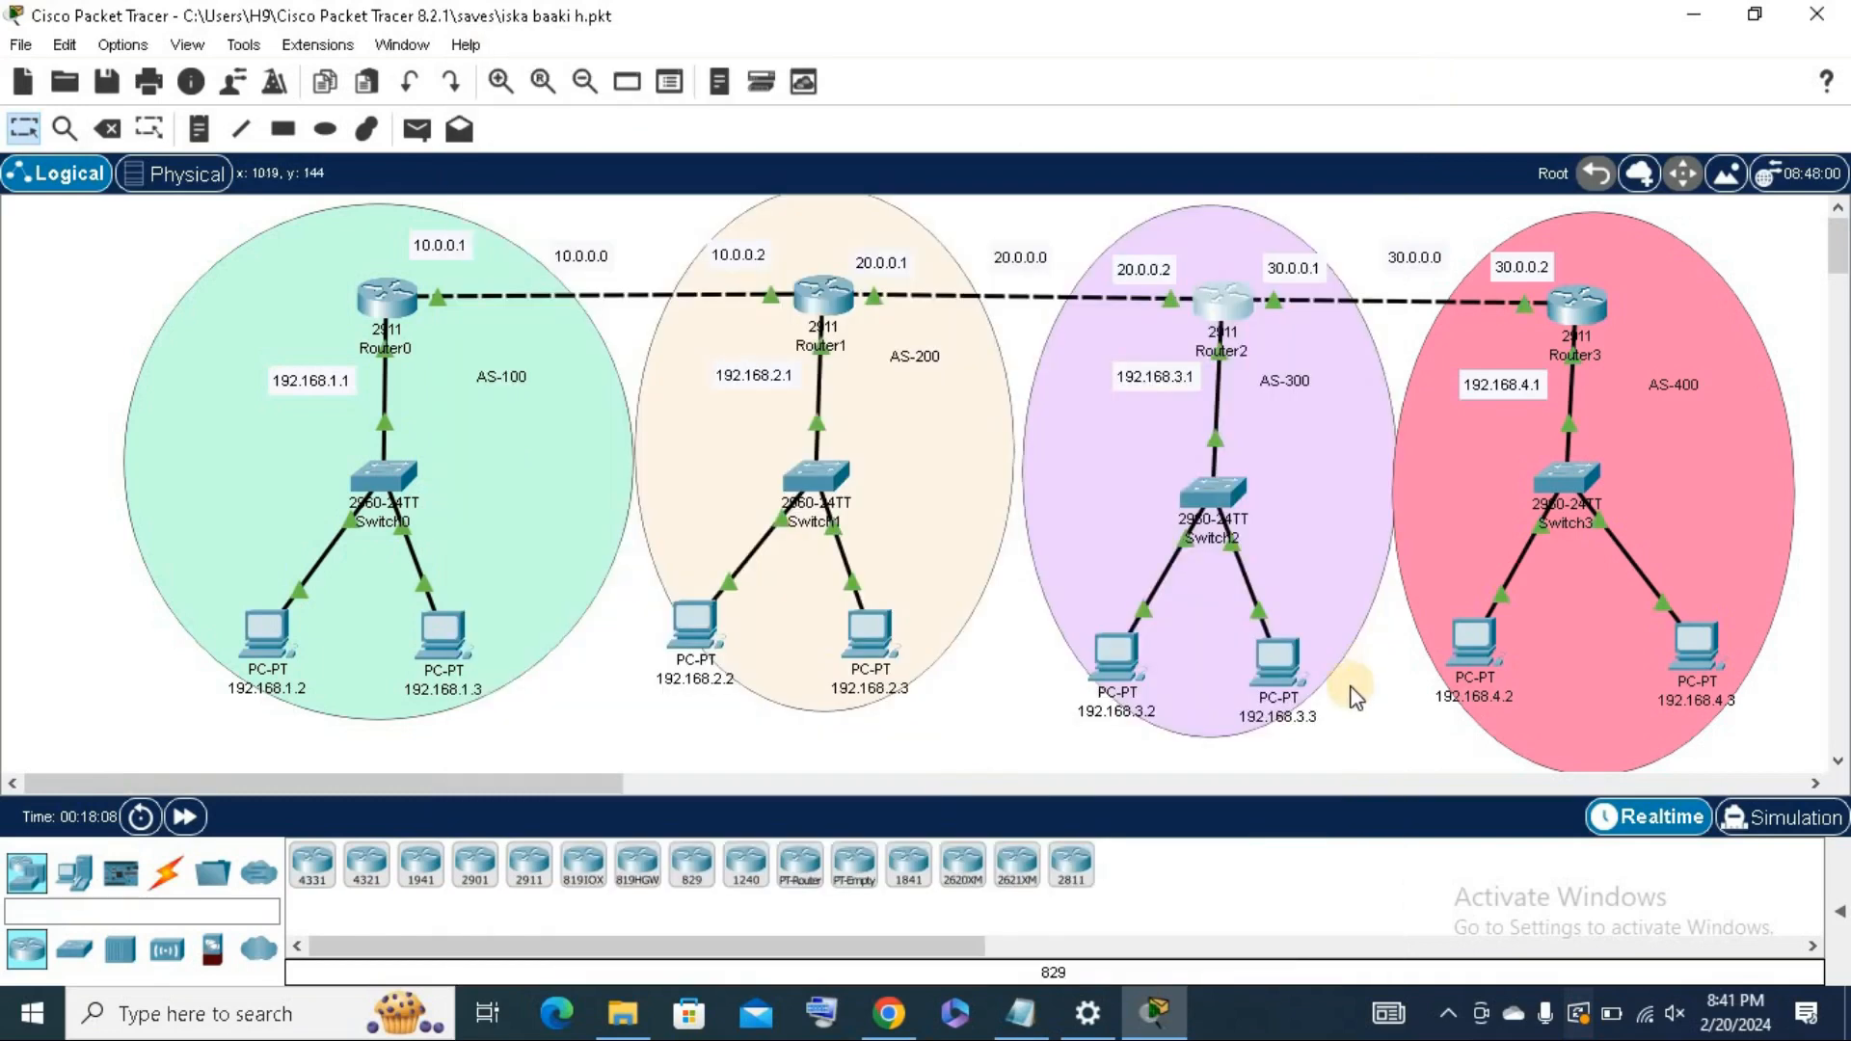
Ping 192.168.1.3 from the command prompt of PC 192.168.3.3 in AS-300.
left_click(1281, 664)
left_click_drag(1042, 65, 1513, 90)
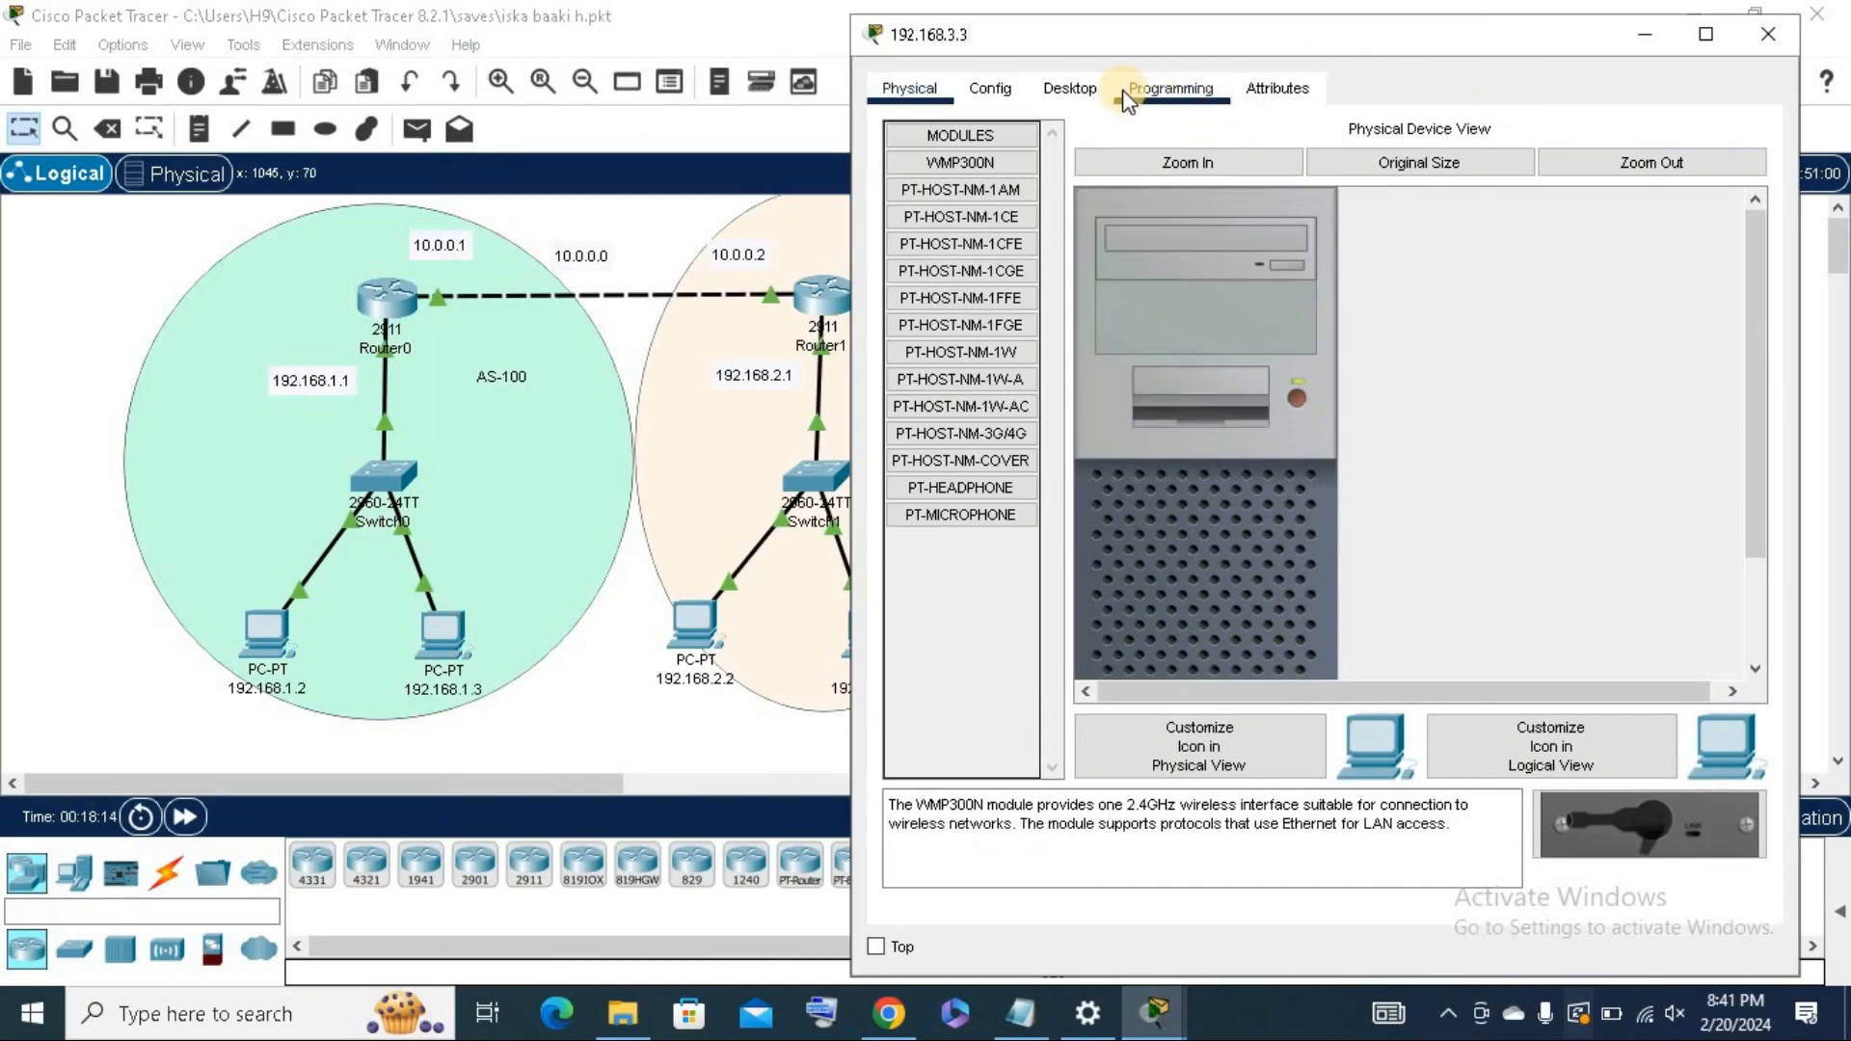
left_click(1068, 89)
left_click(1468, 214)
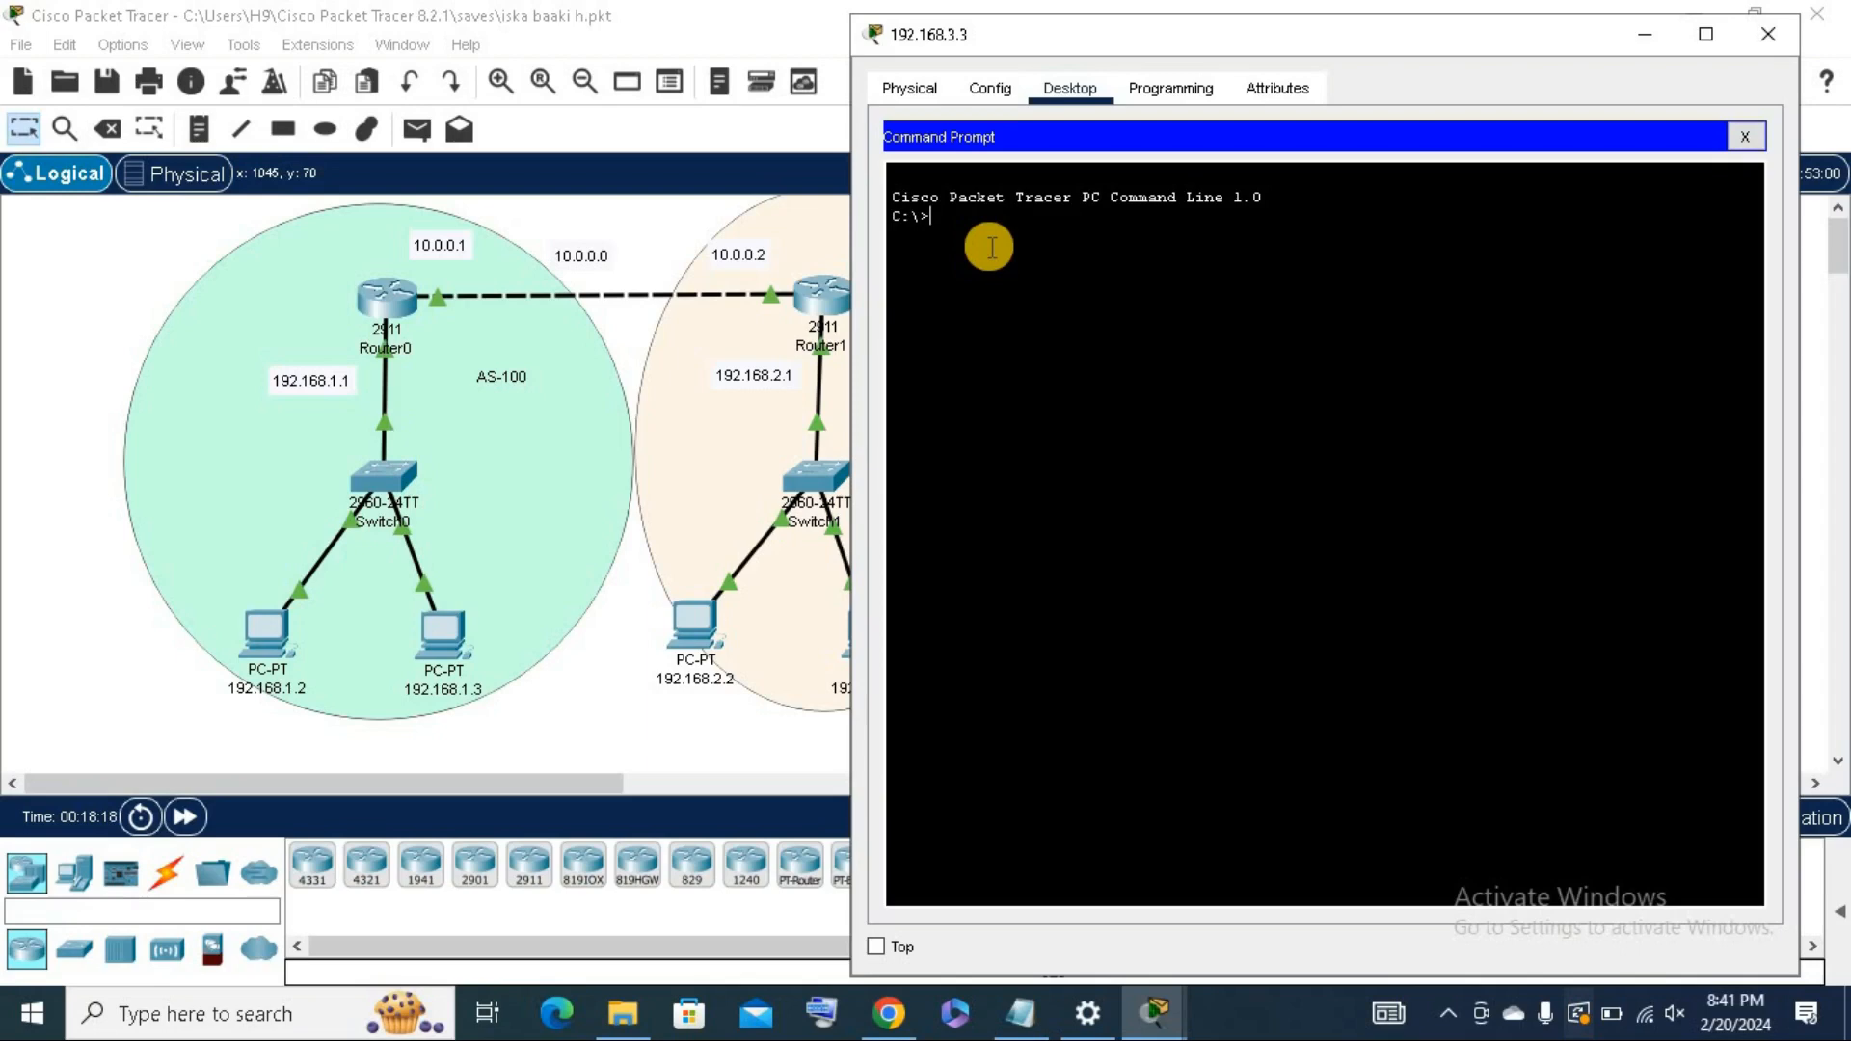
type("ping ")
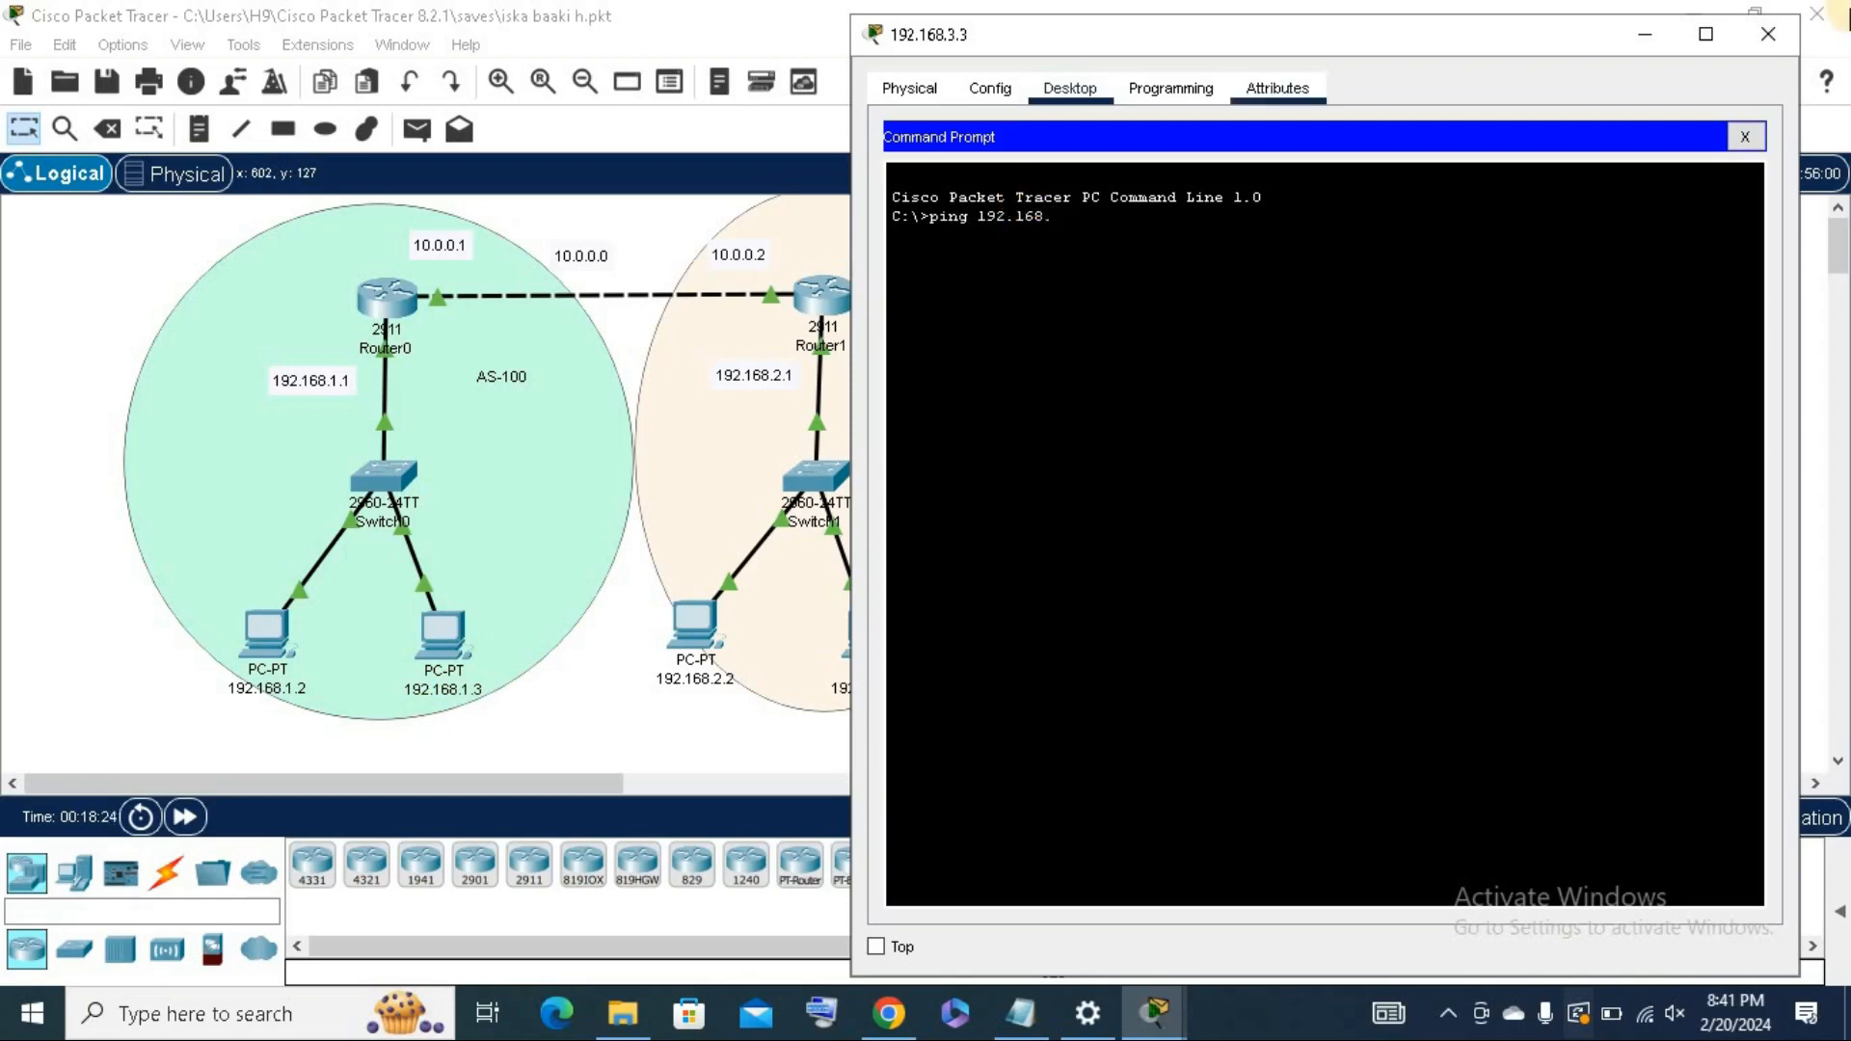
type("192.168.1.3")
key("Return")
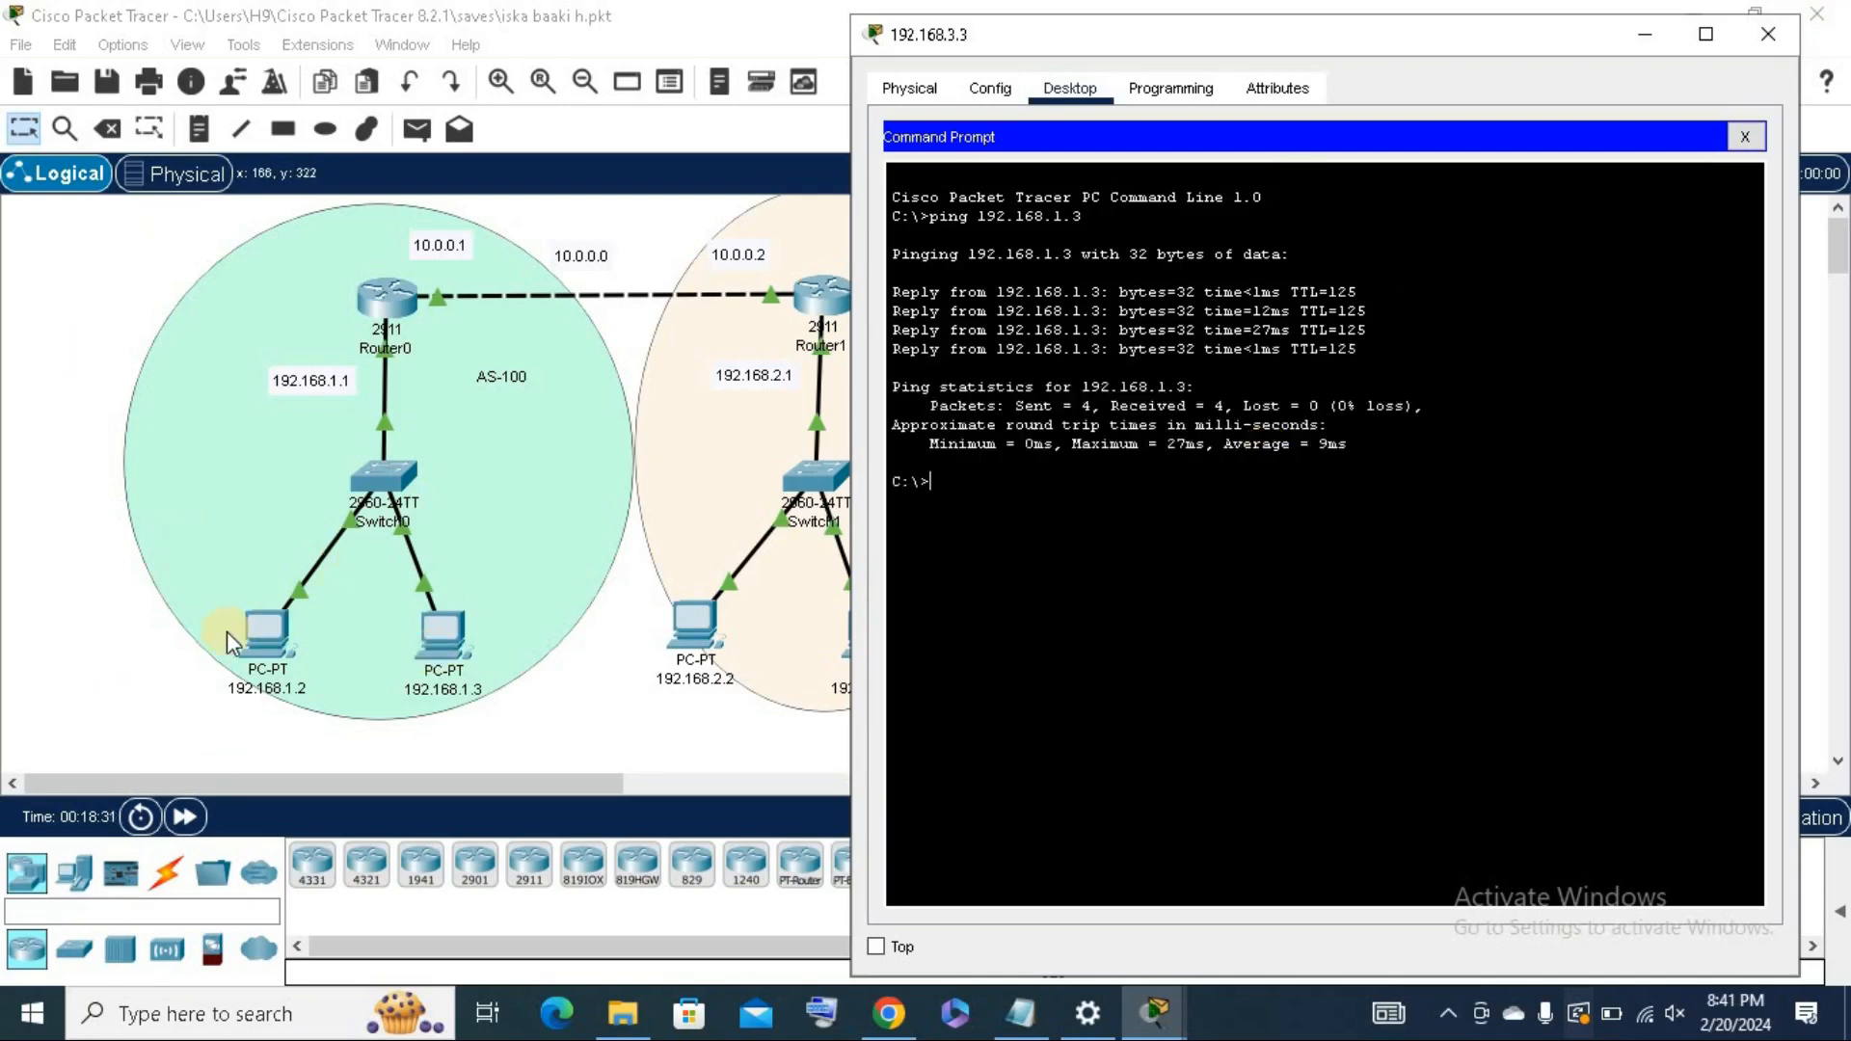
Ping 192.168.1.2 from PC 192.168.3.3 by editing the previous ping command.
key("Up")
key("BackSpace")
type("2.168.1.2")
key("Return")
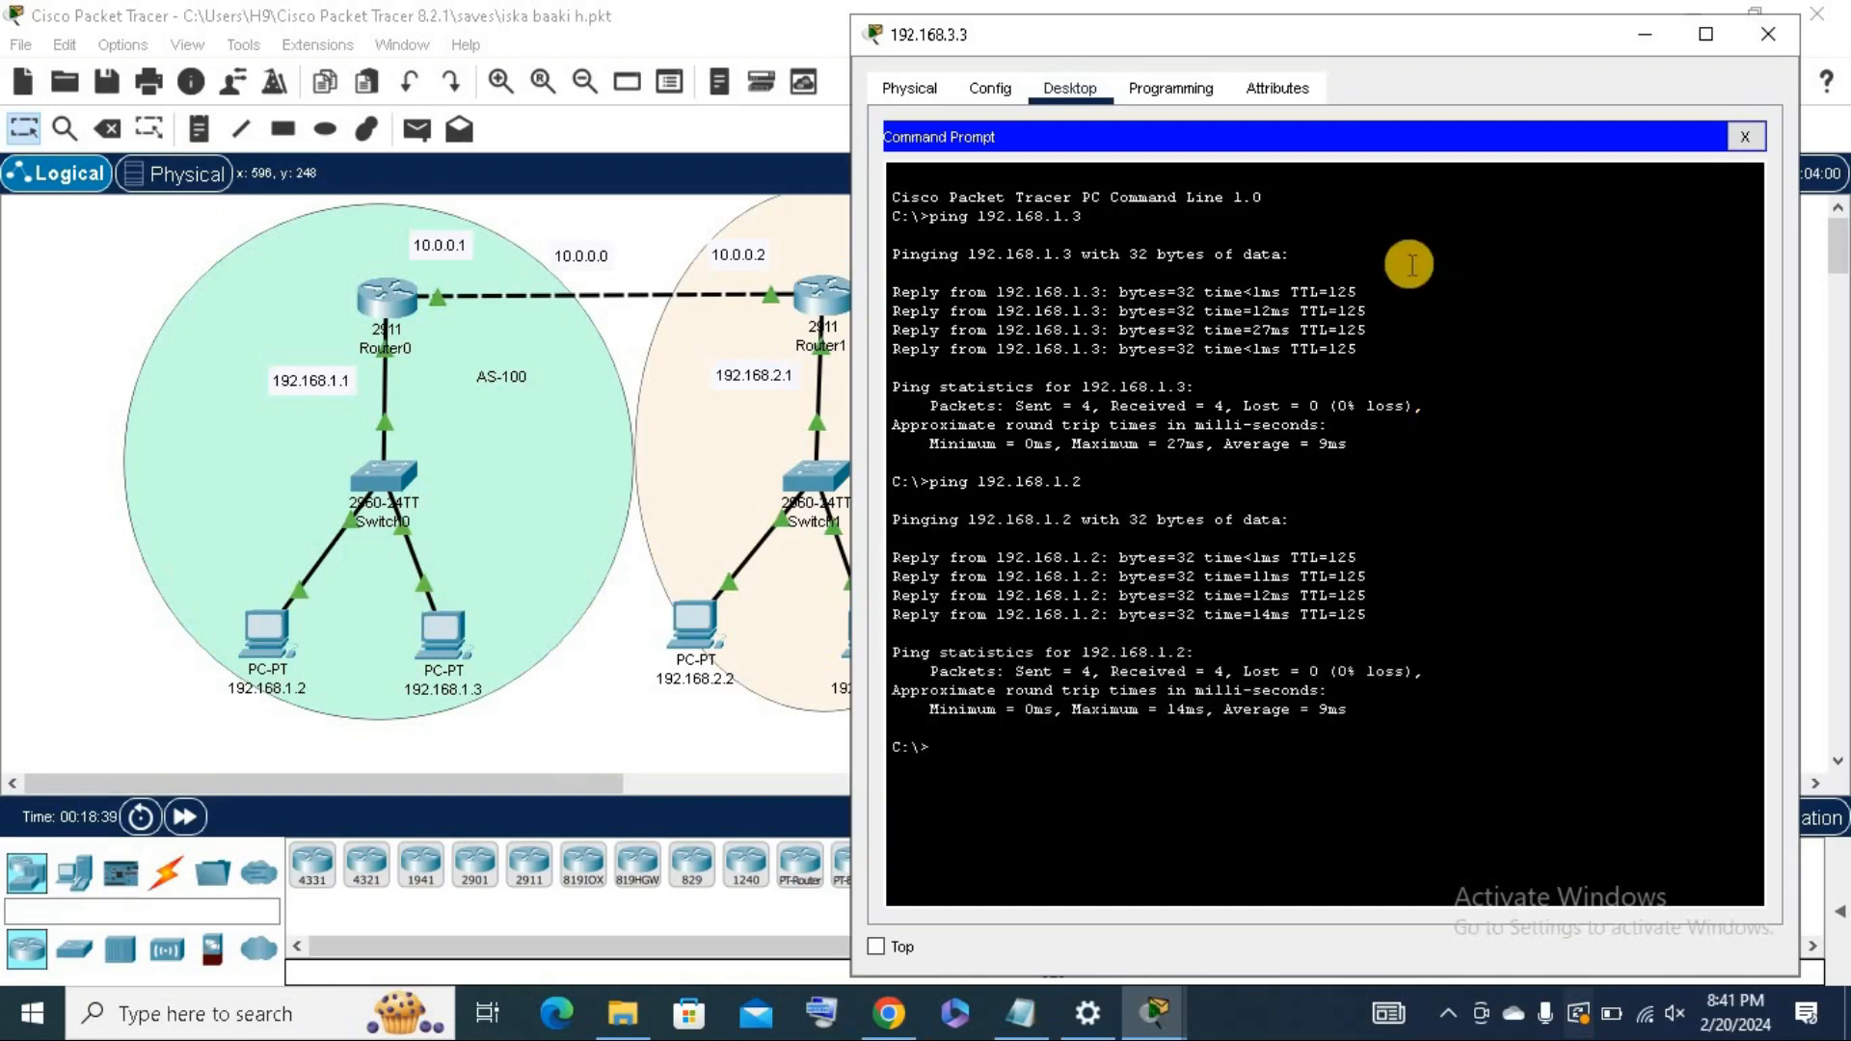
double_click(1373, 42)
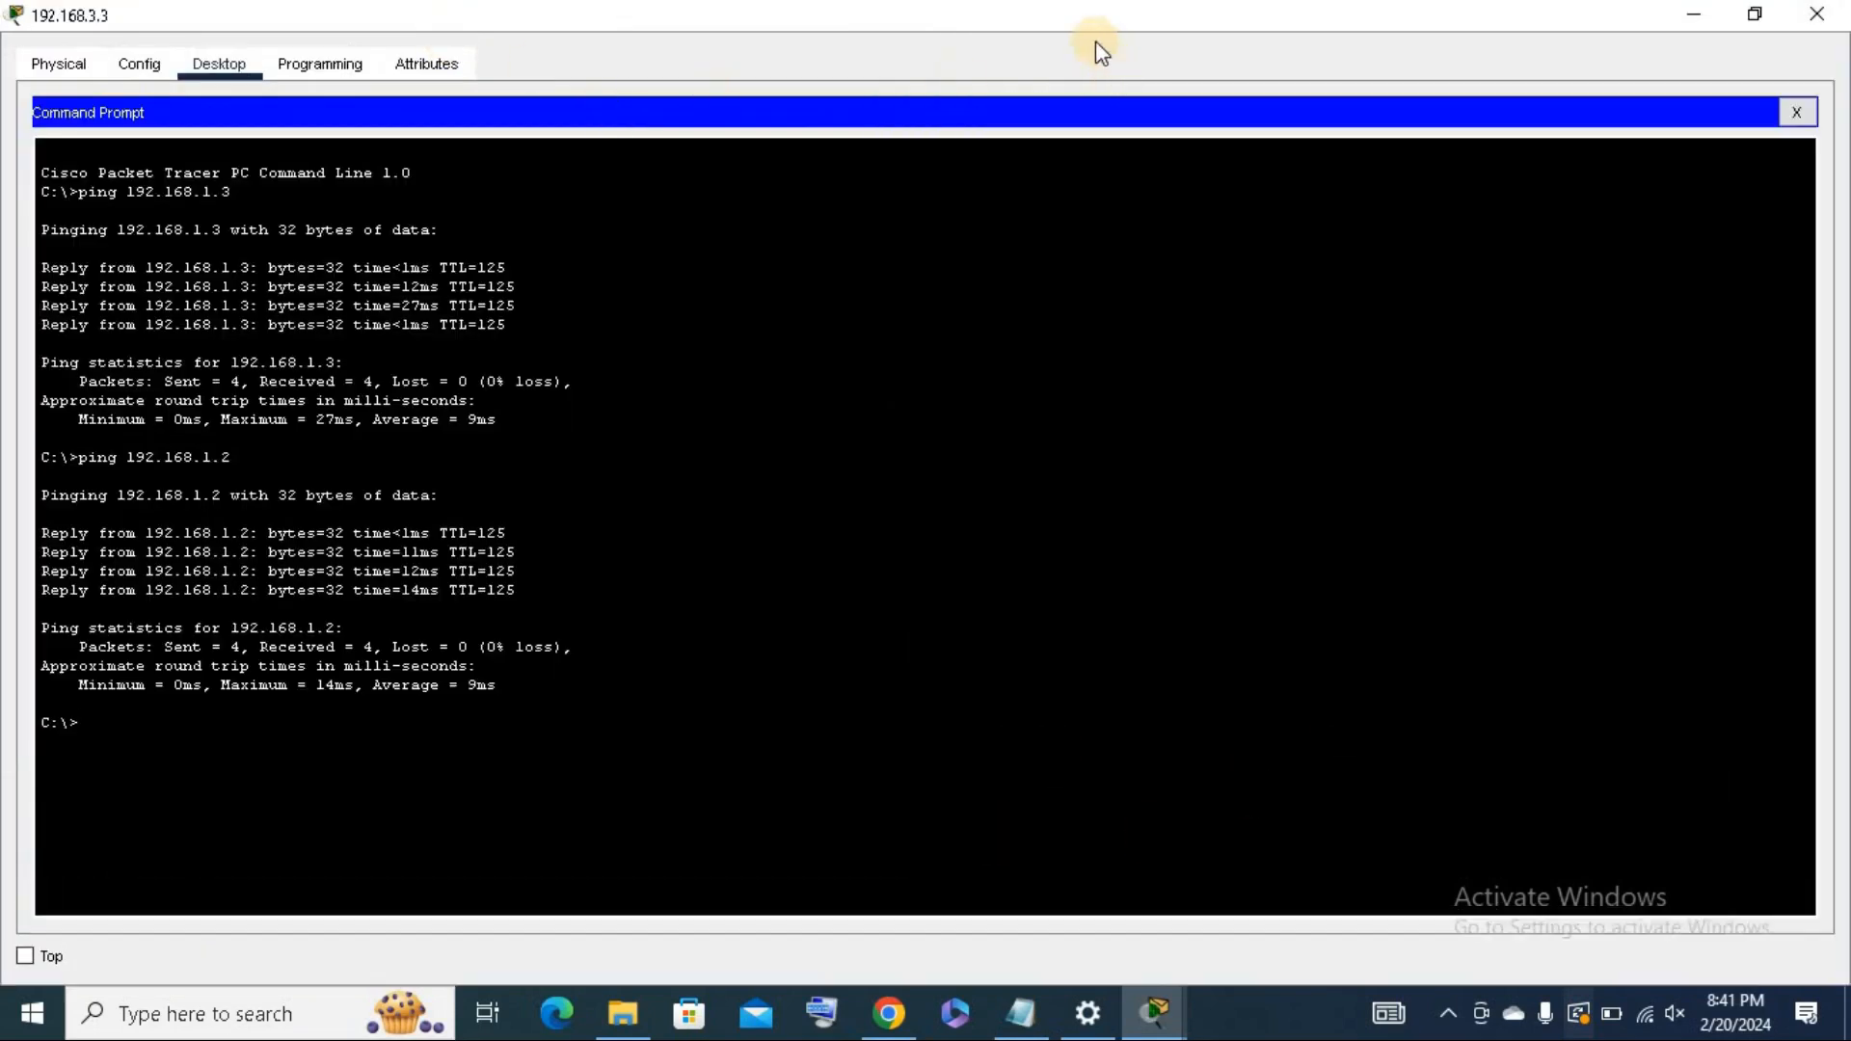
double_click(1079, 25)
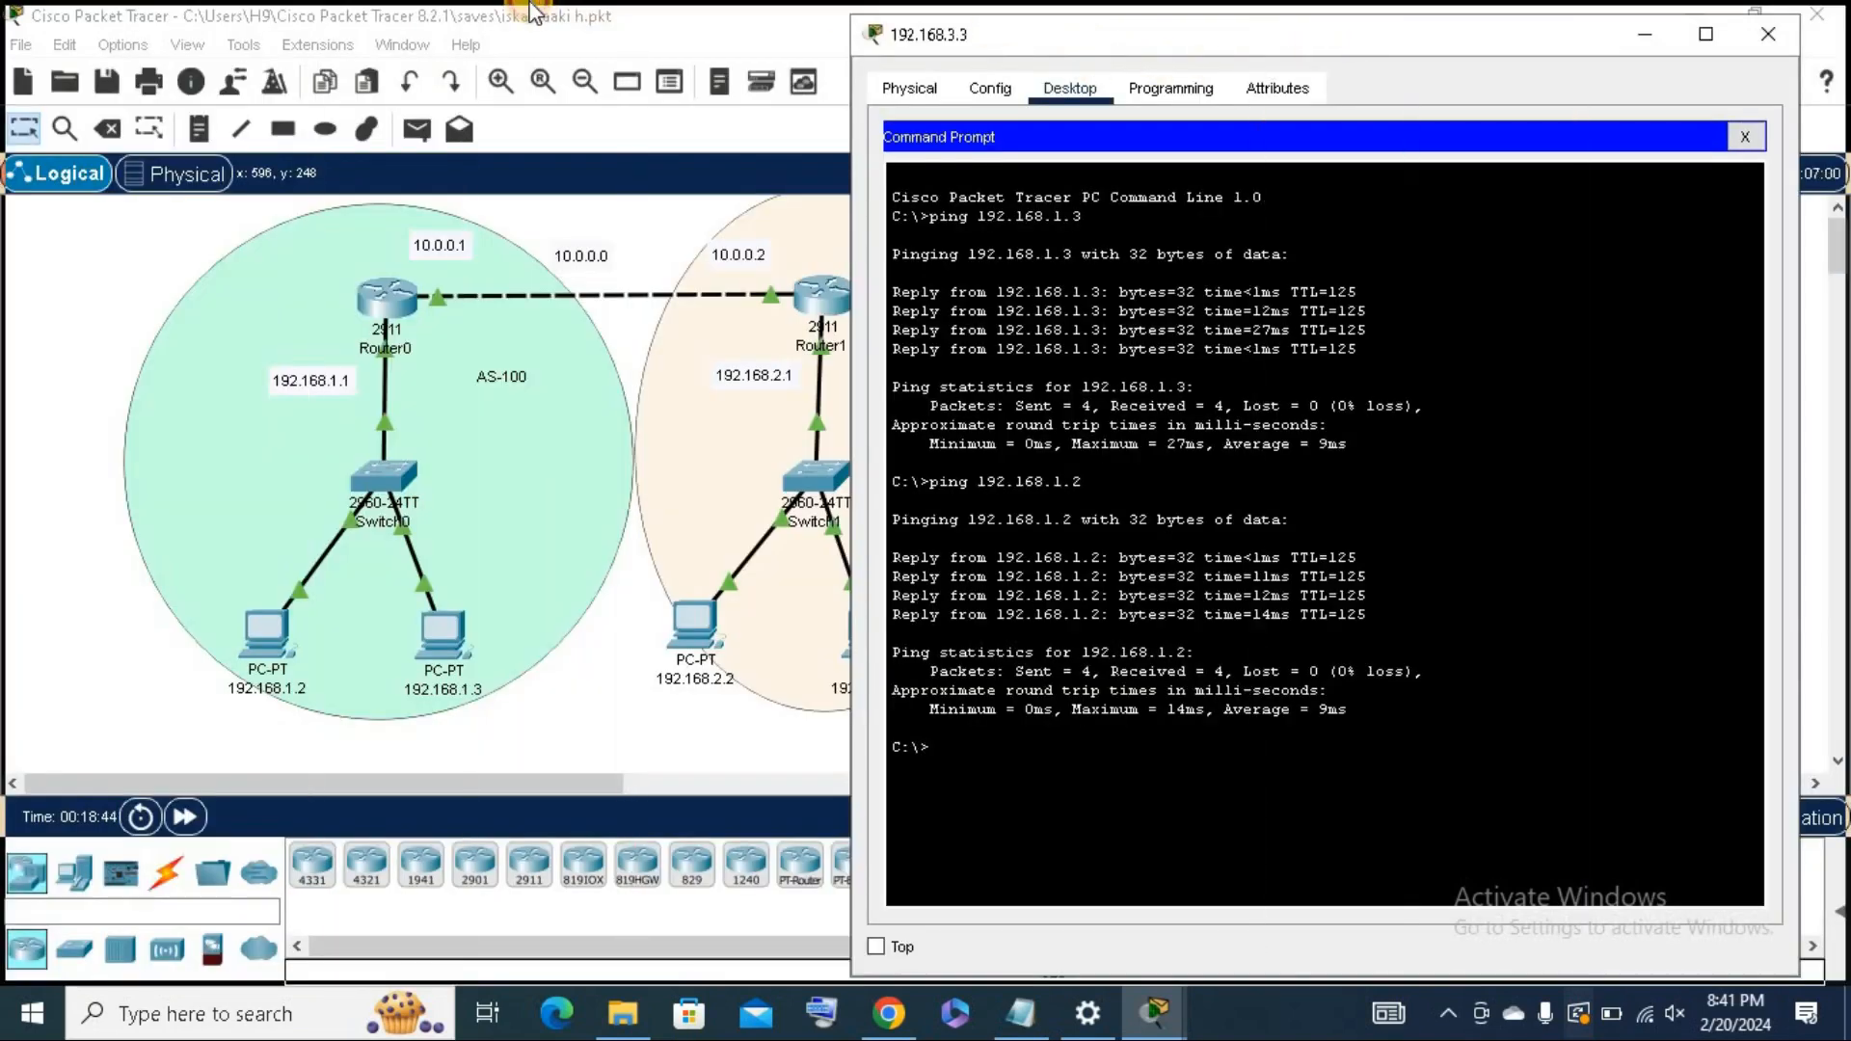
double_click(974, 23)
double_click(1005, 24)
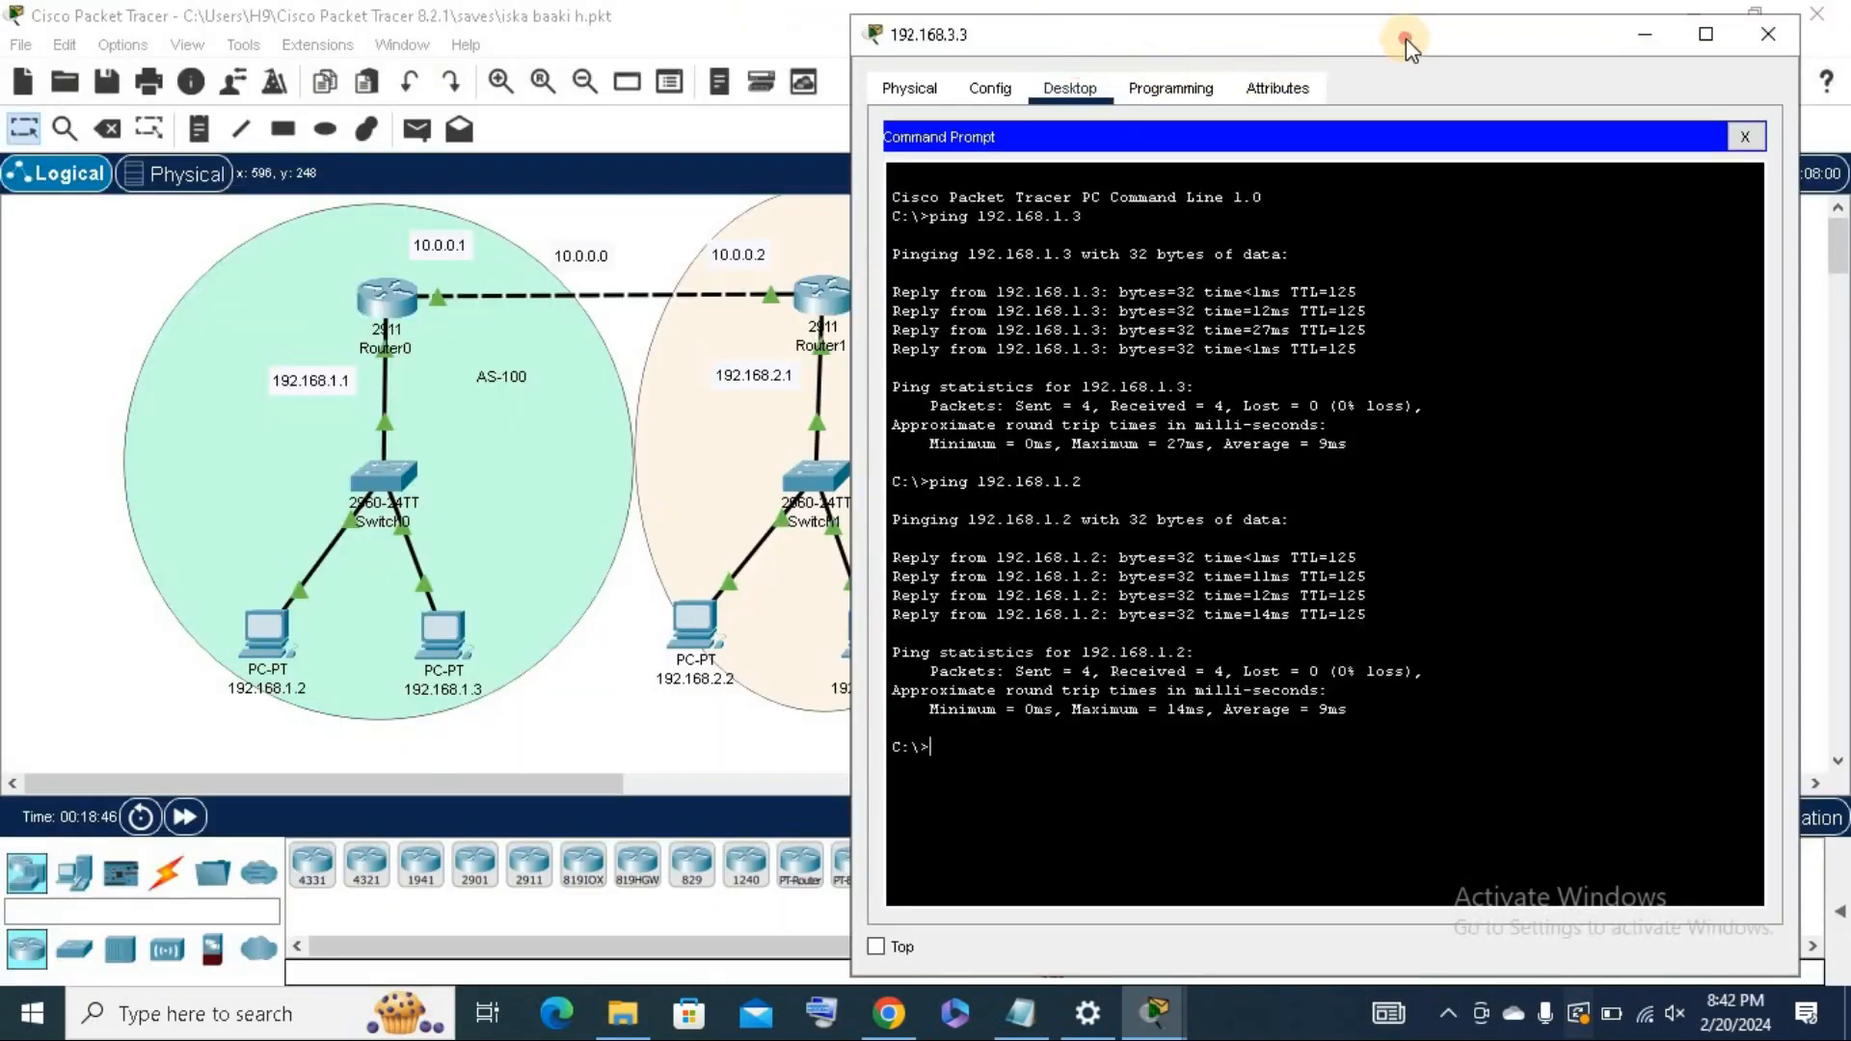
double_click(974, 34)
double_click(662, 9)
Ping 192.168.4.2 from PC 192.168.3.3 and close the PC's window.
left_click_drag(1353, 37, 528, 23)
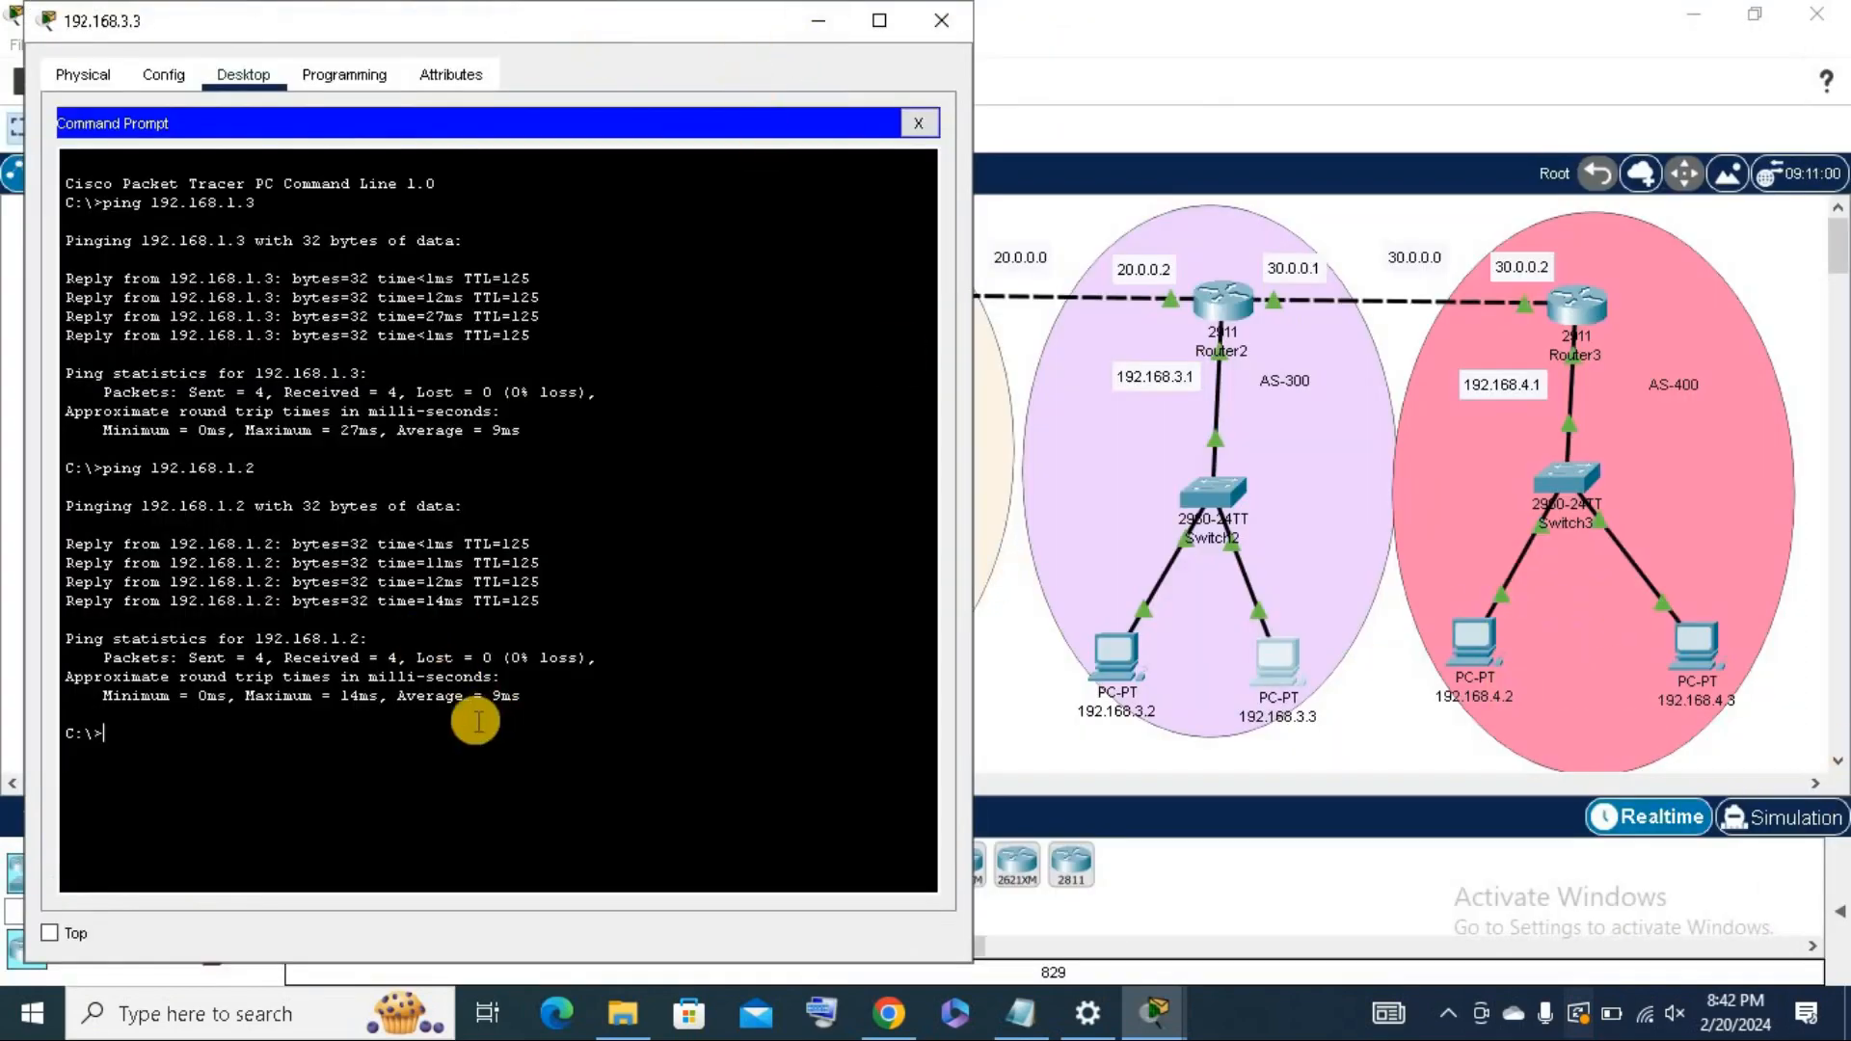
type("ing")
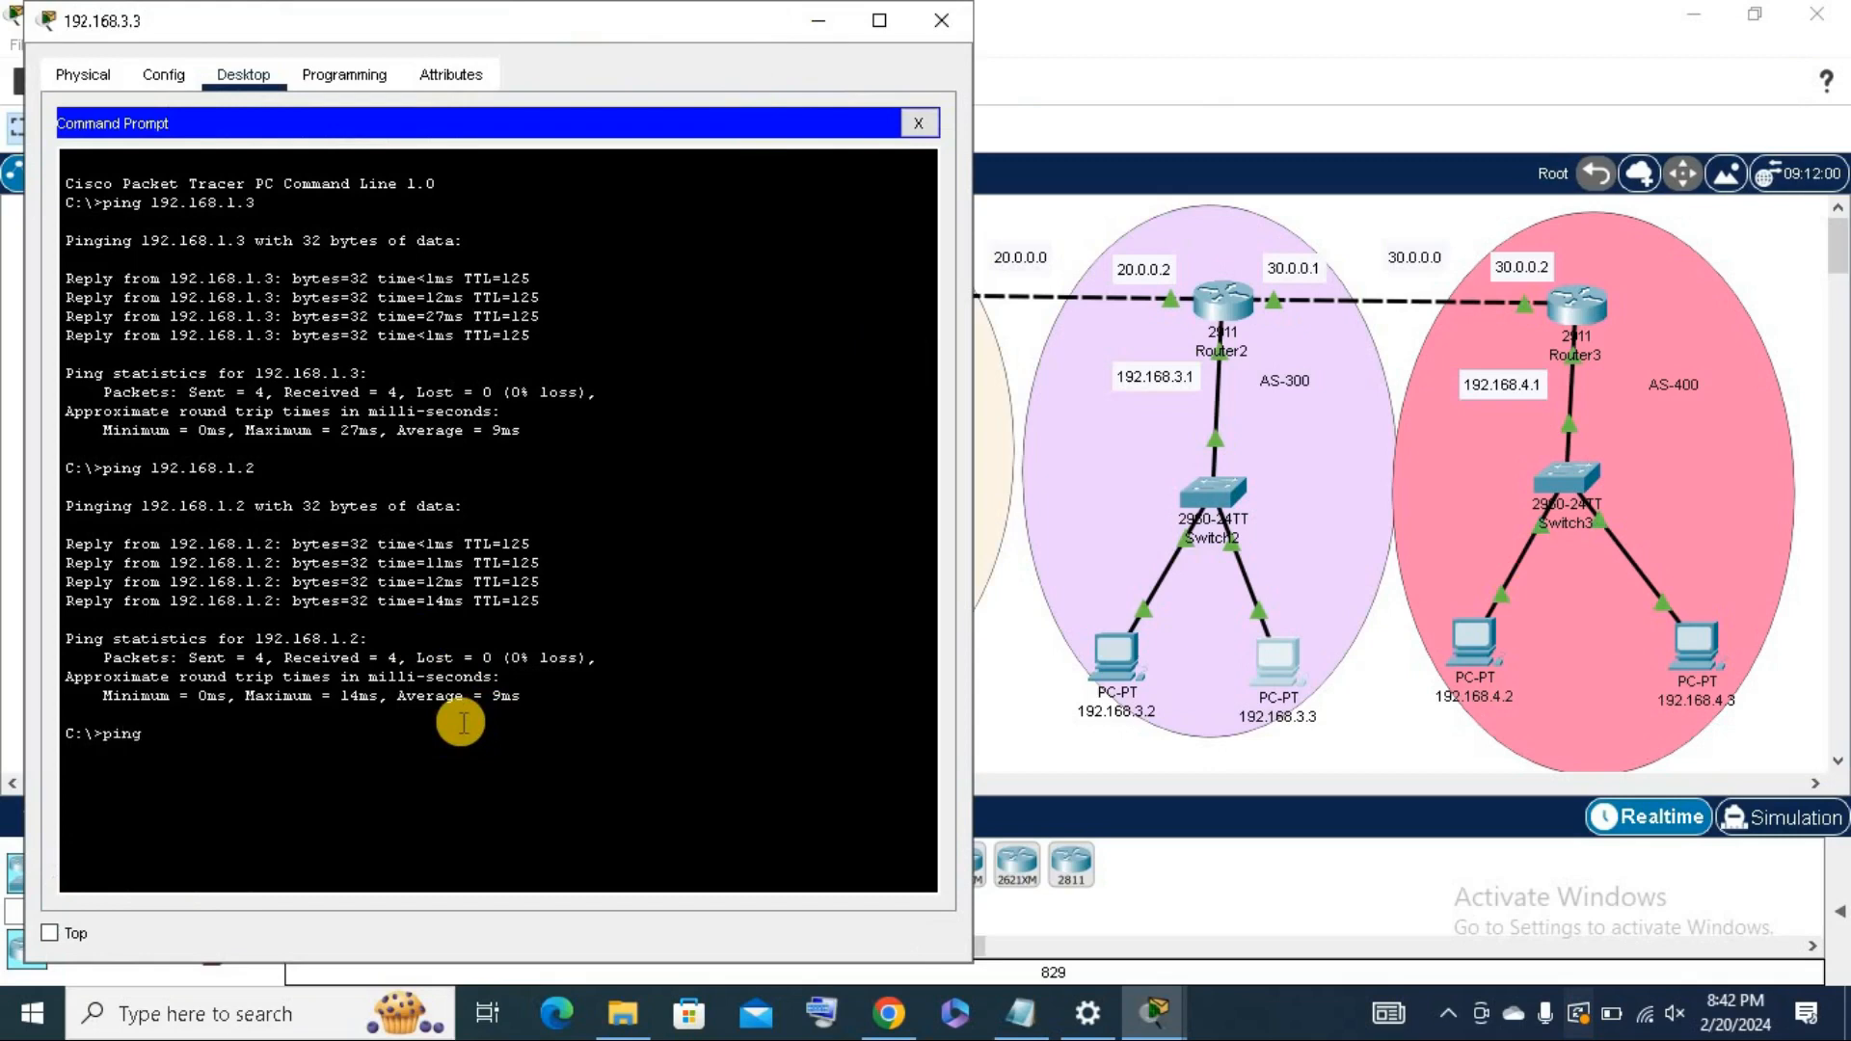
type(" 192.168.4.2")
key("Return")
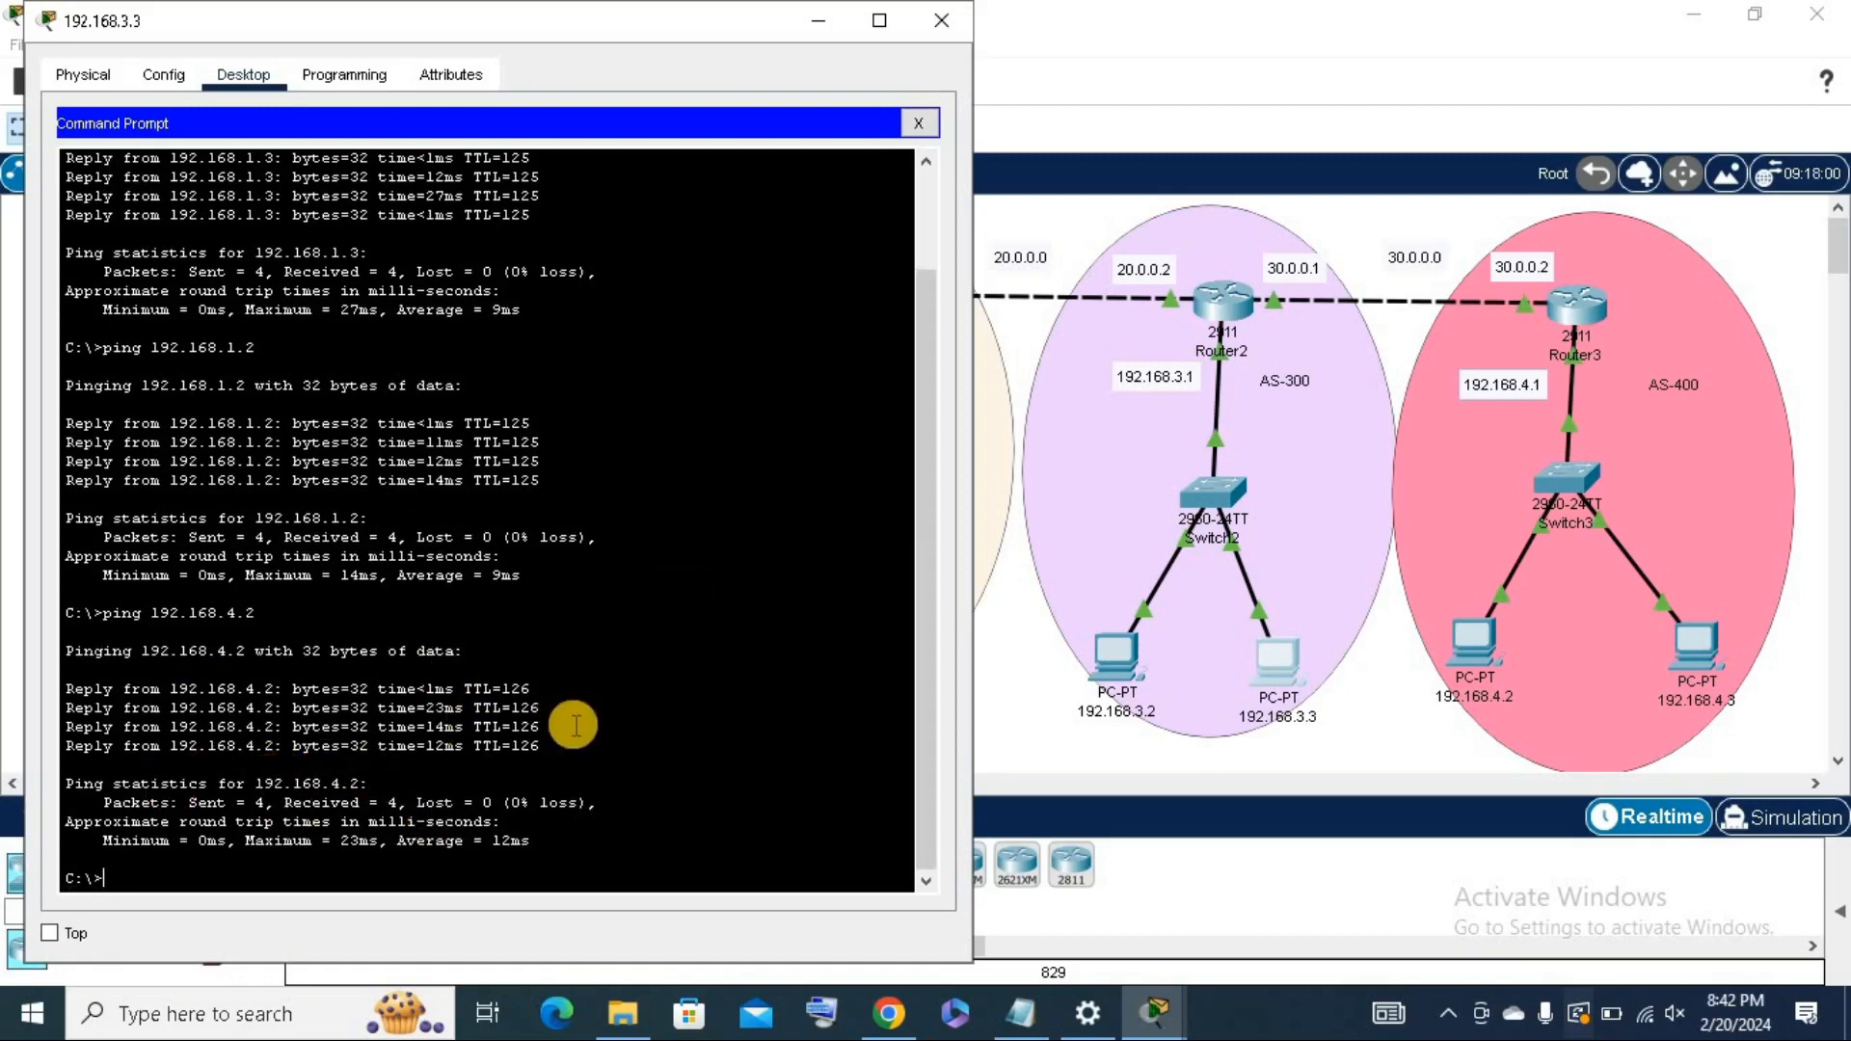
left_click(942, 21)
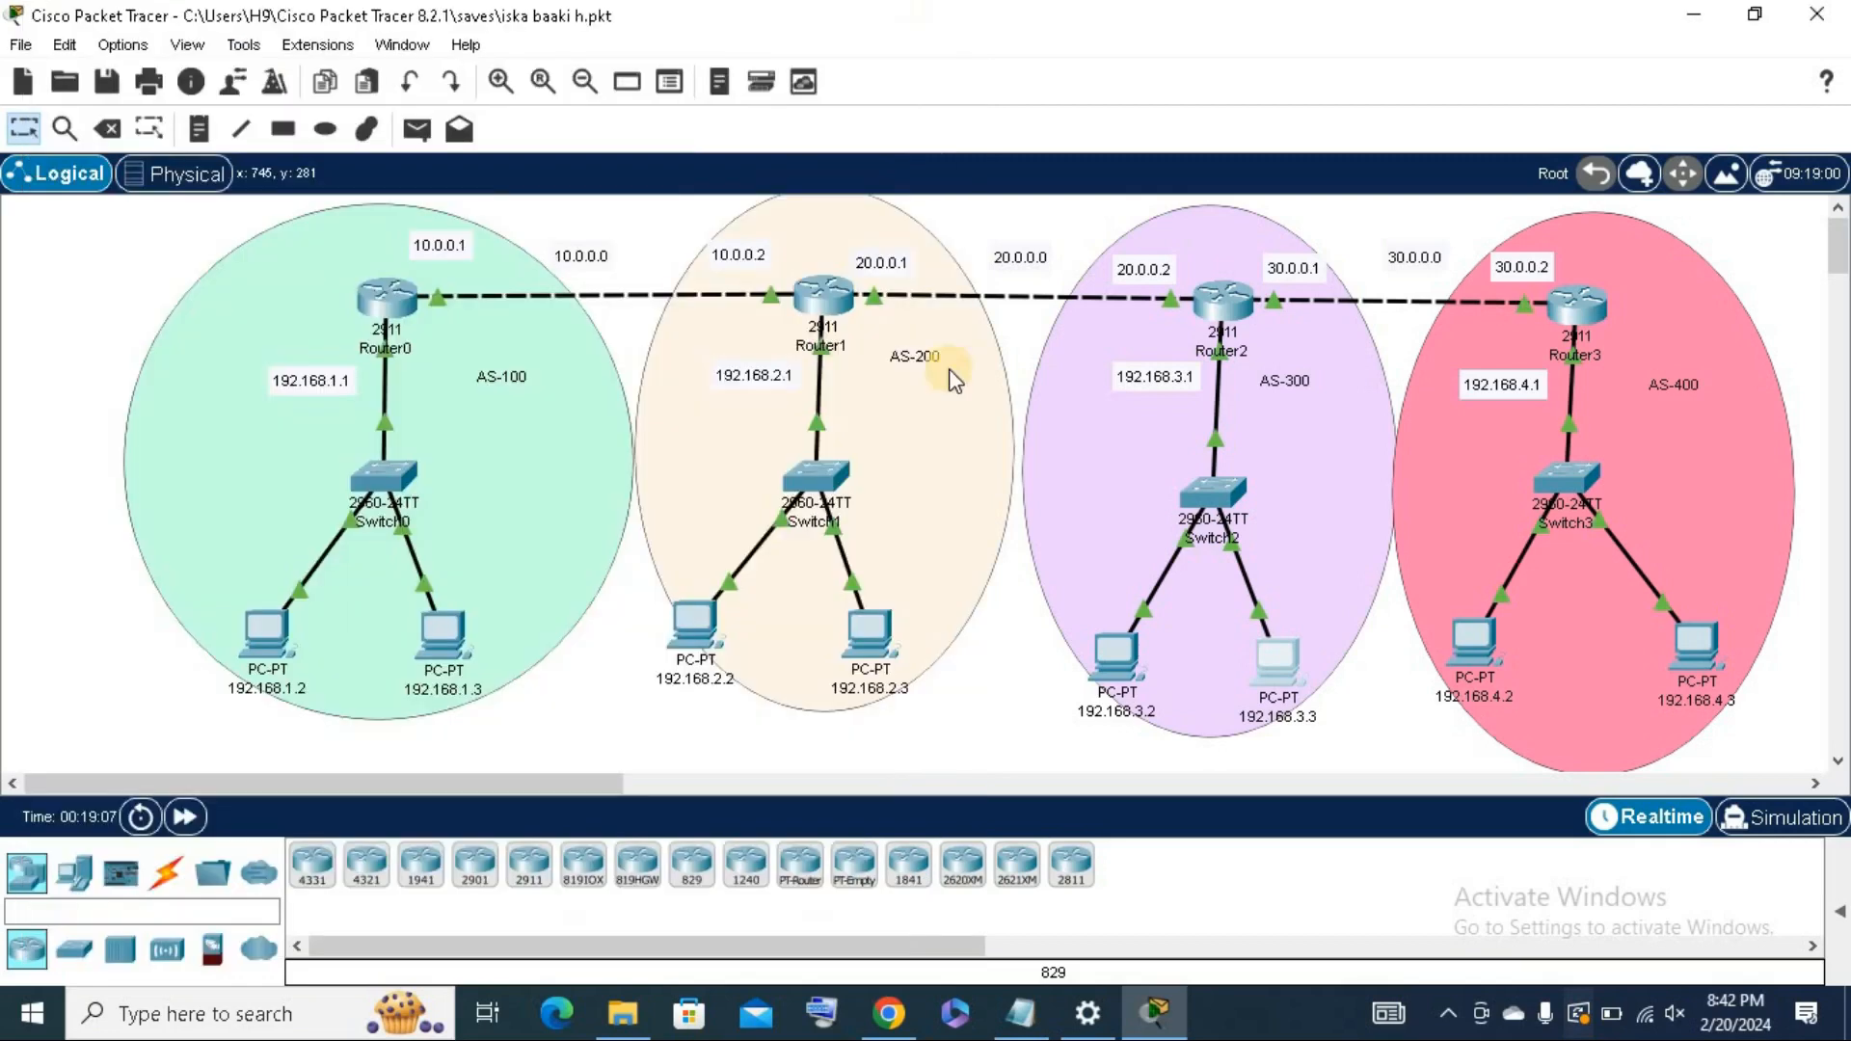